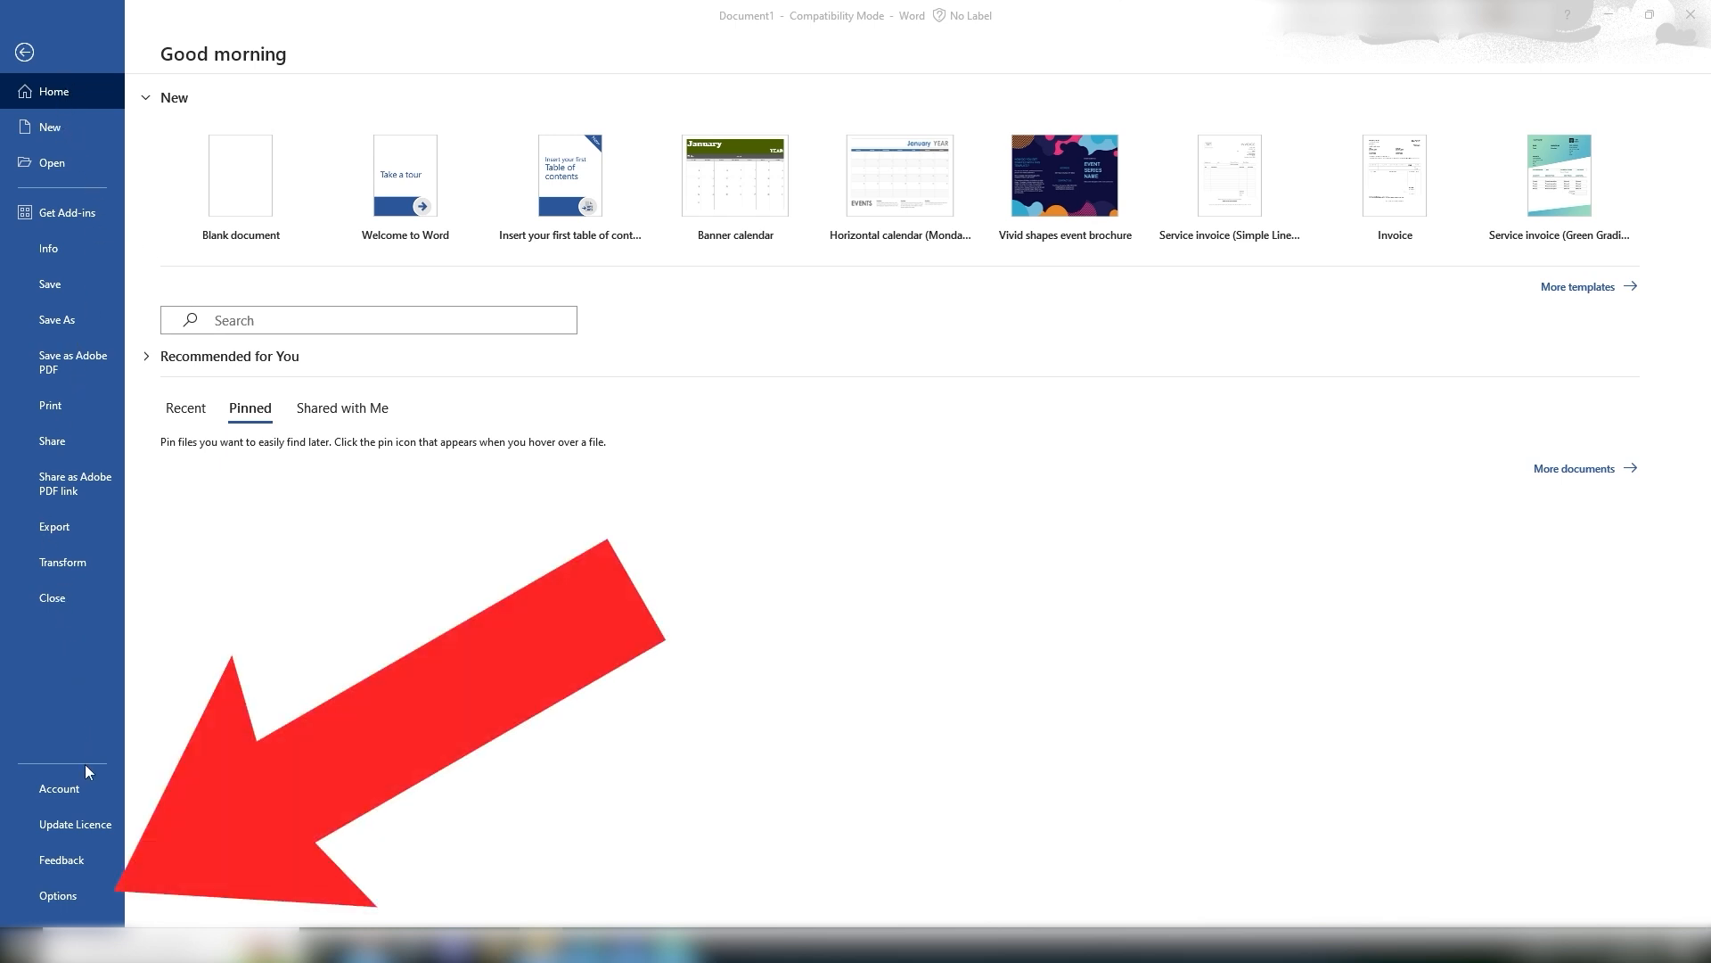
# Step: Open the Language options and browse the list of display languages available to install
pyautogui.click(62, 896)
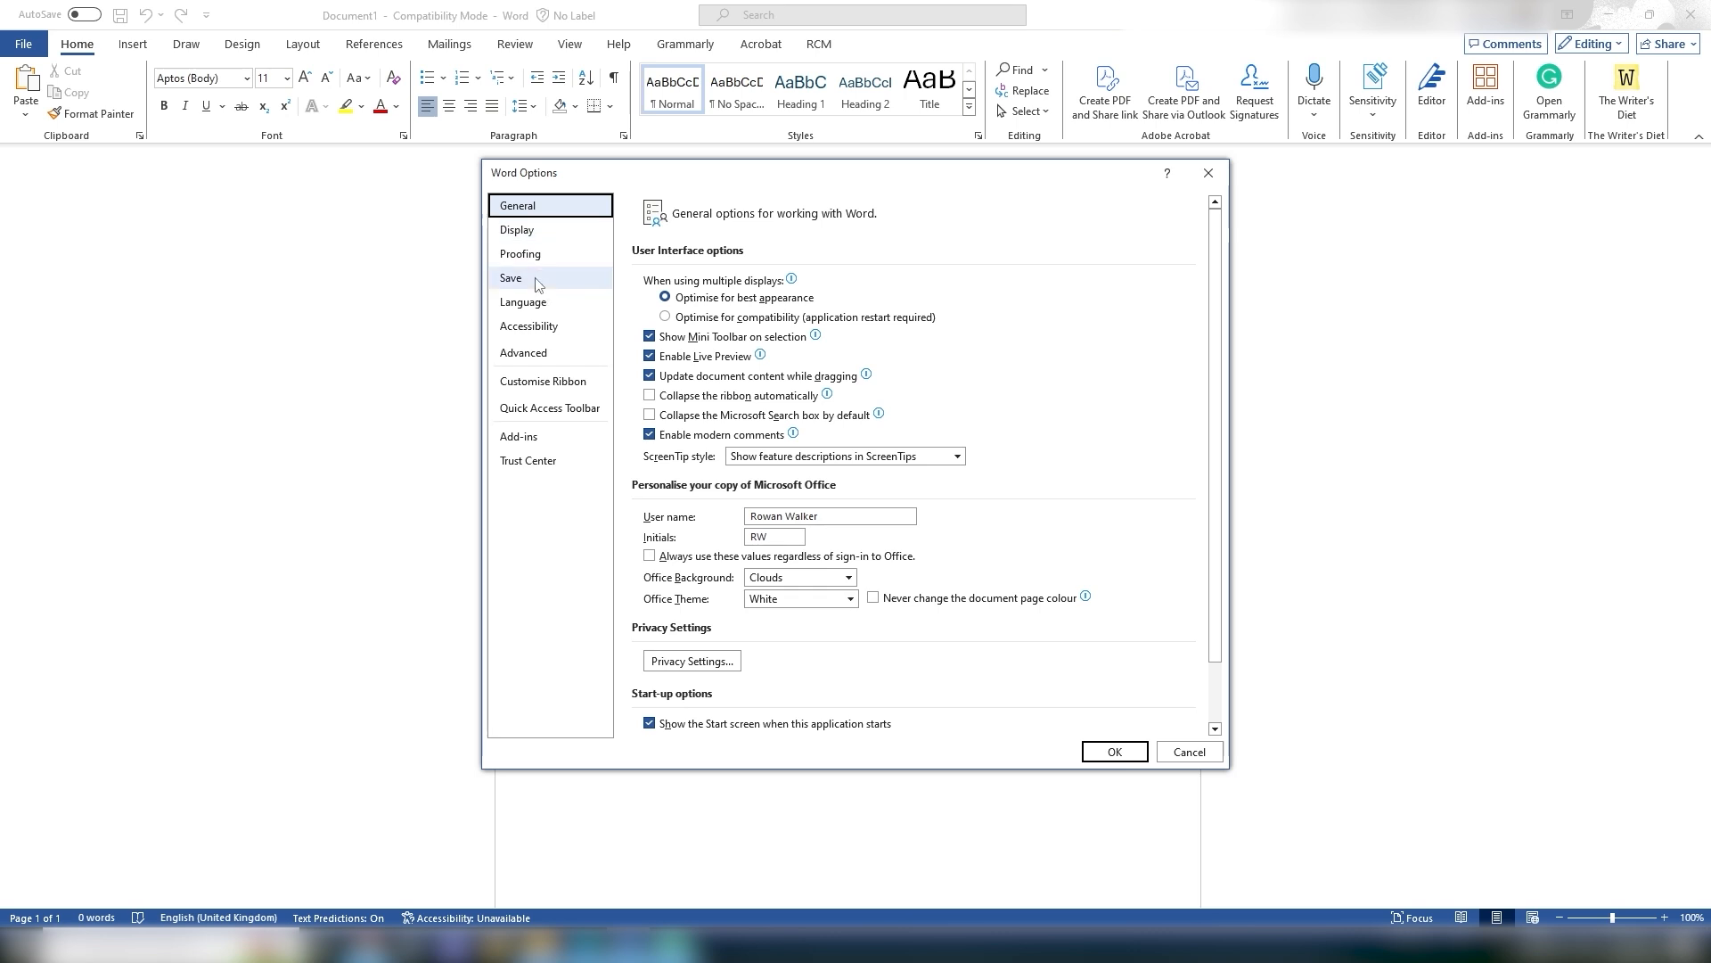
pyautogui.click(526, 302)
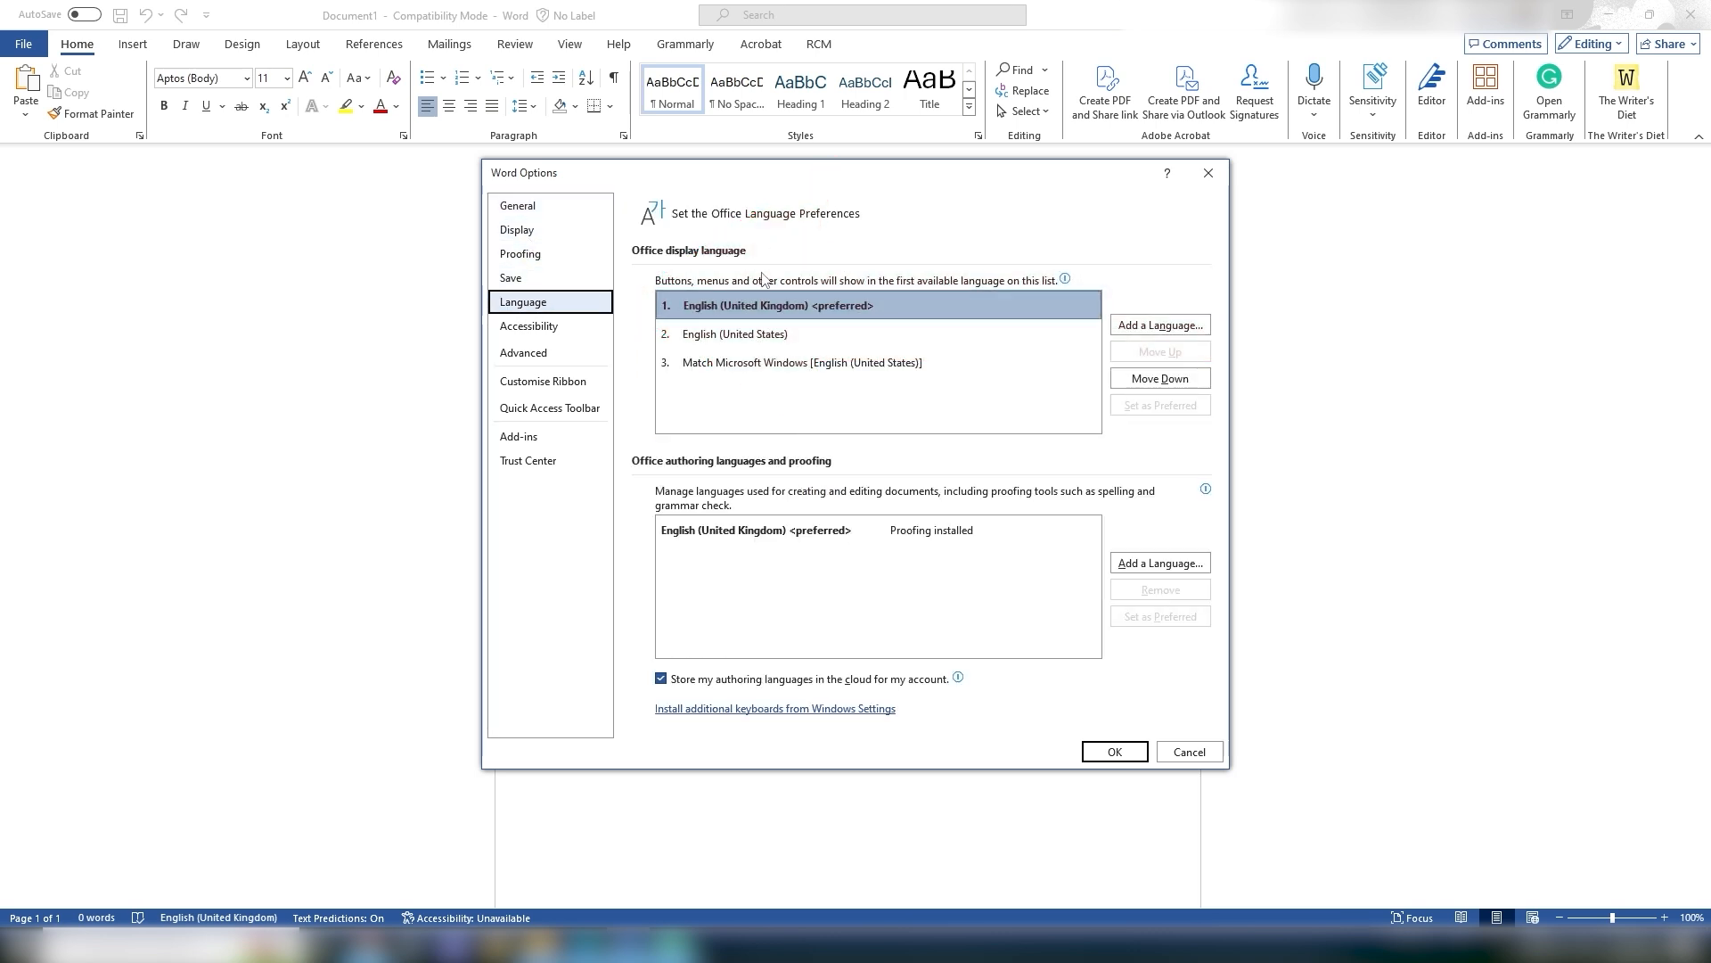
pyautogui.click(1160, 325)
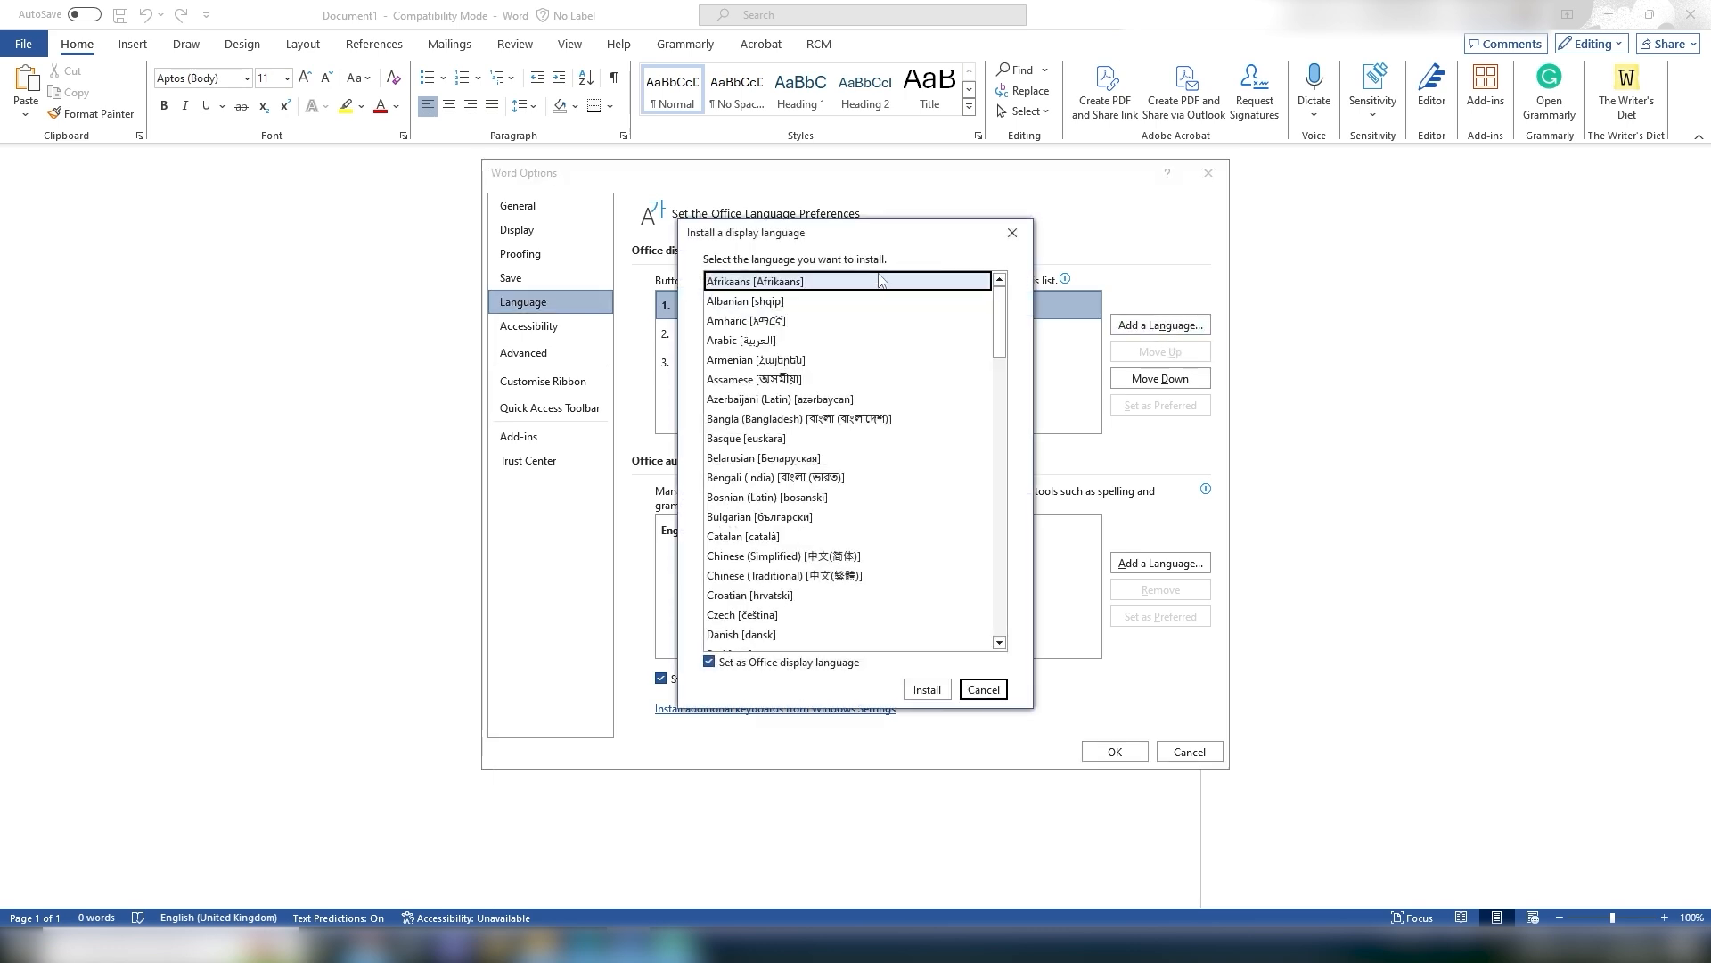
pyautogui.scroll(-5, 743, 382)
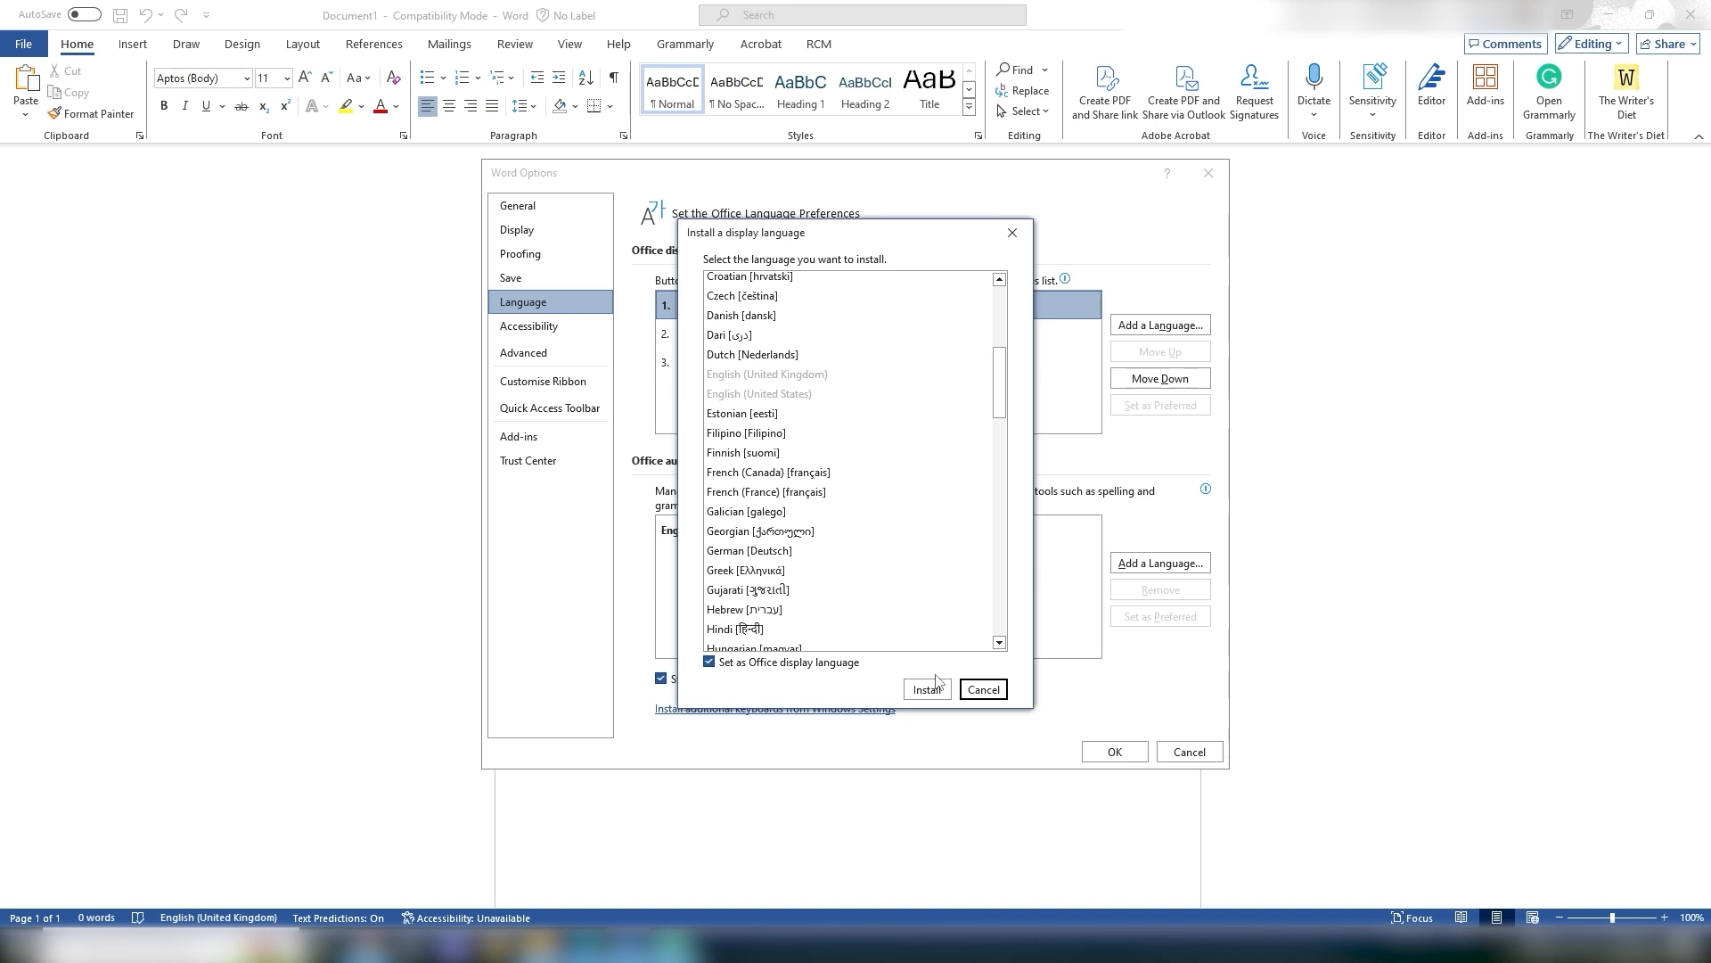
pyautogui.click(967, 689)
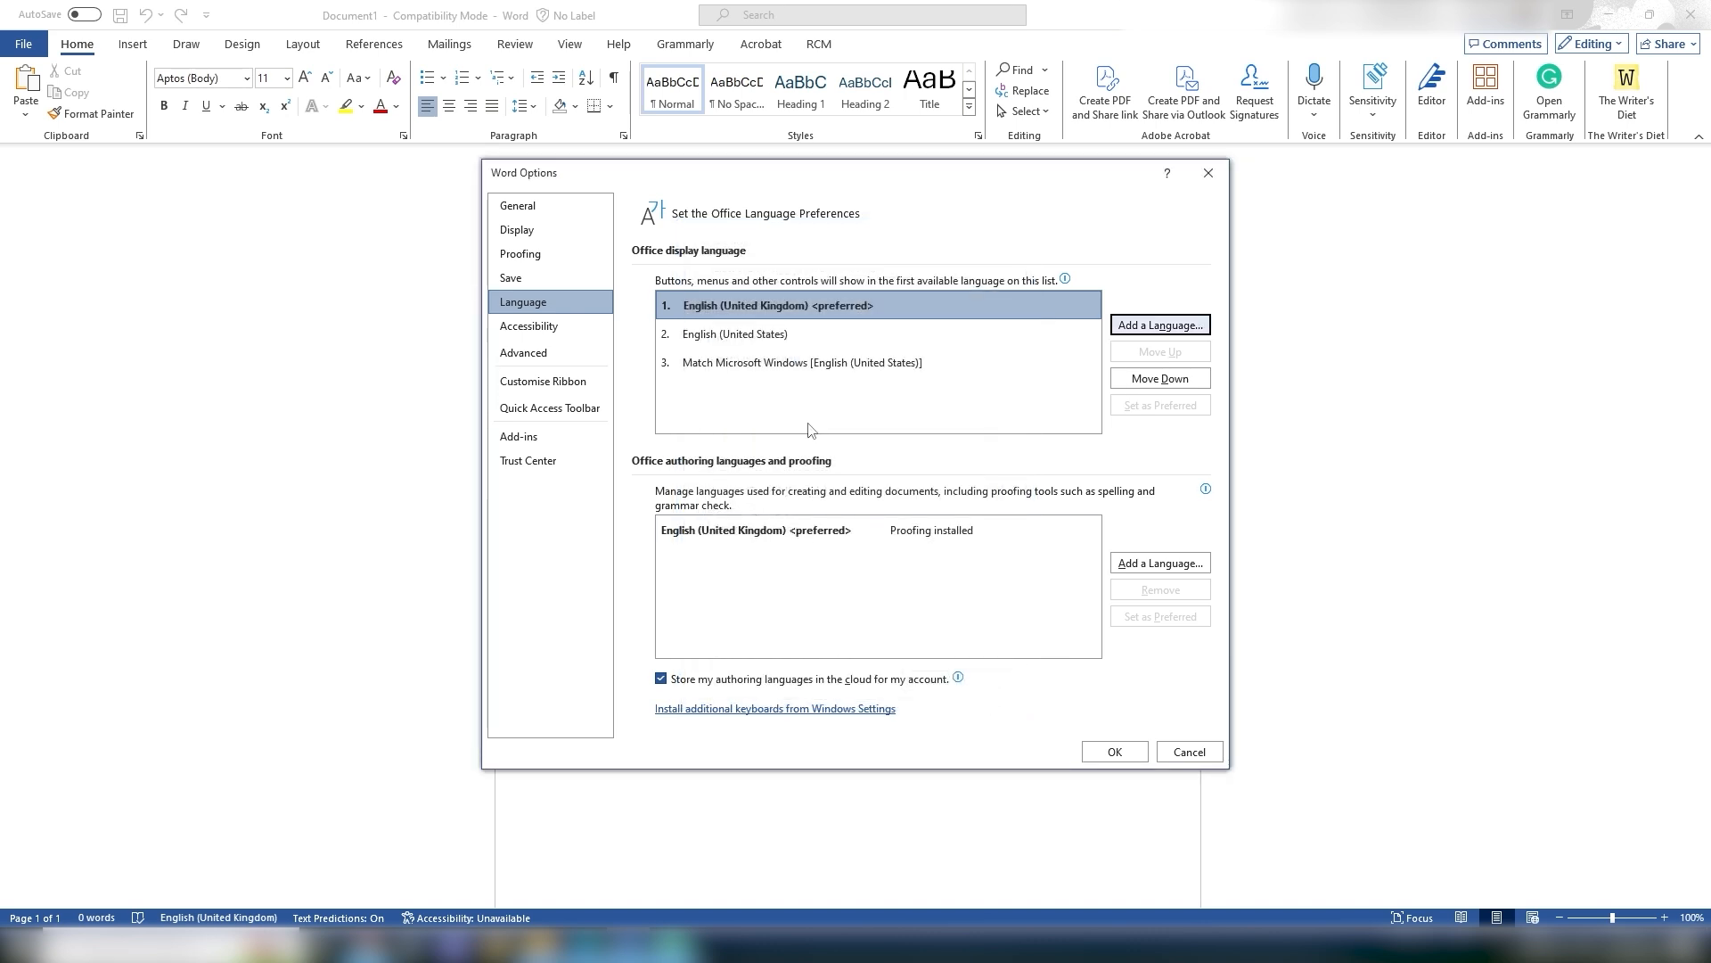
# Step: Review the English (United Kingdom) and English (United States) display language entries, then close the options without changes
pyautogui.click(797, 308)
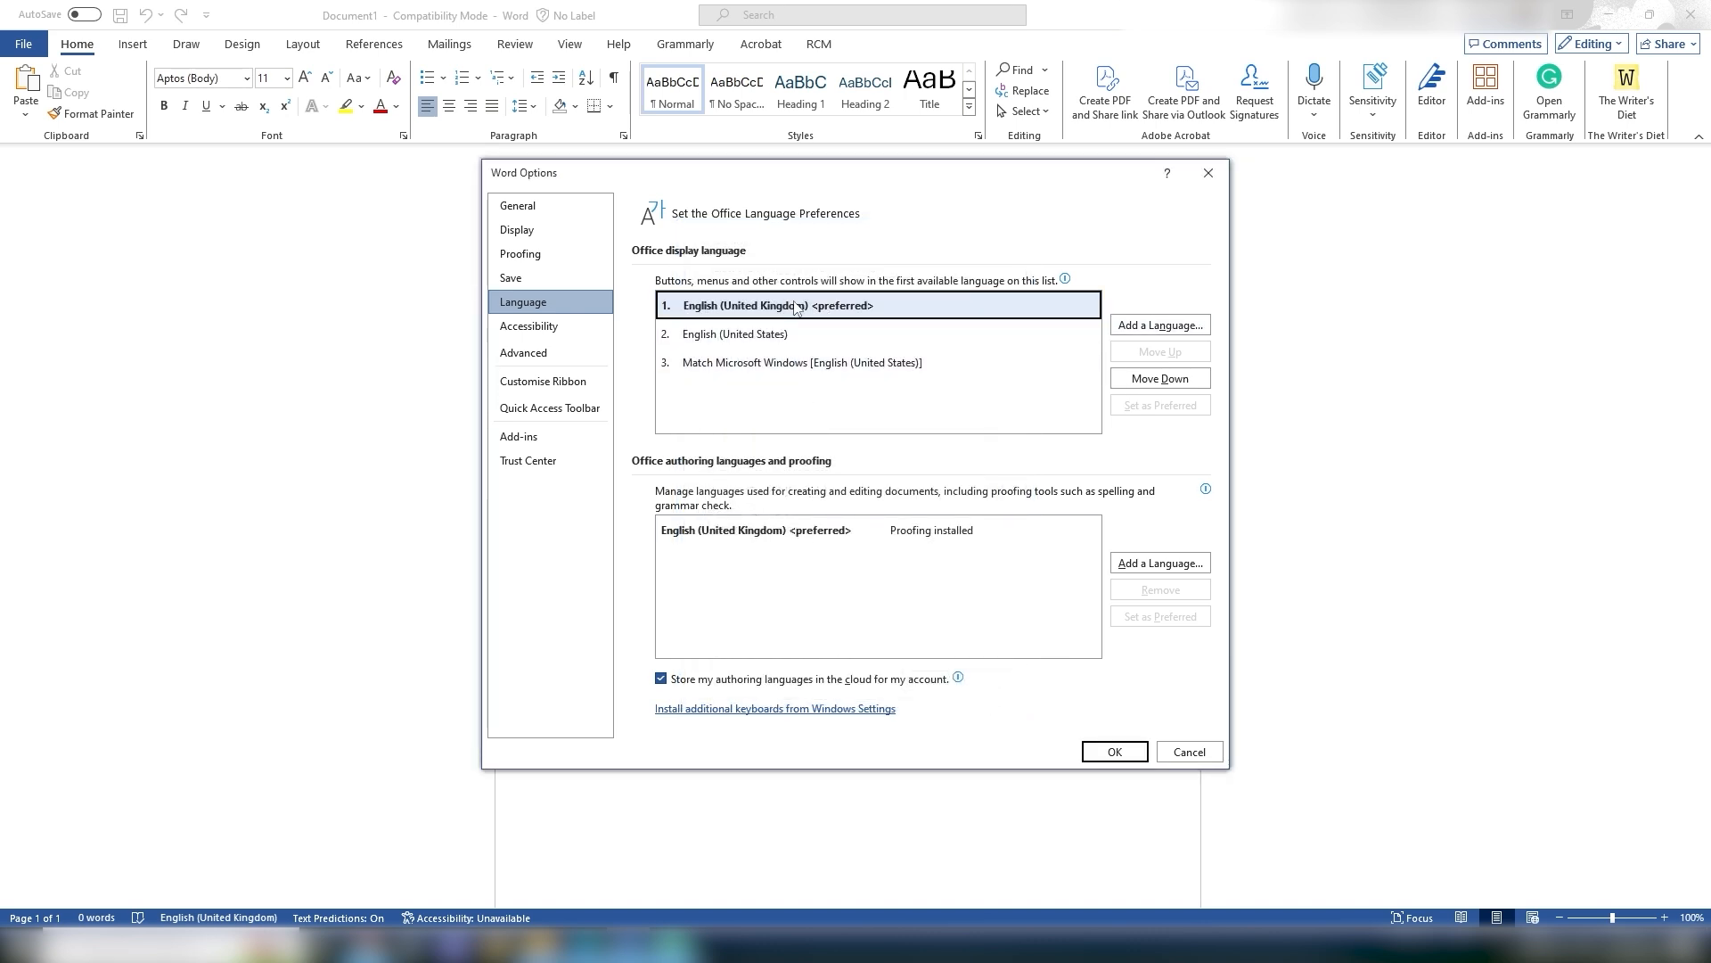
pyautogui.click(740, 332)
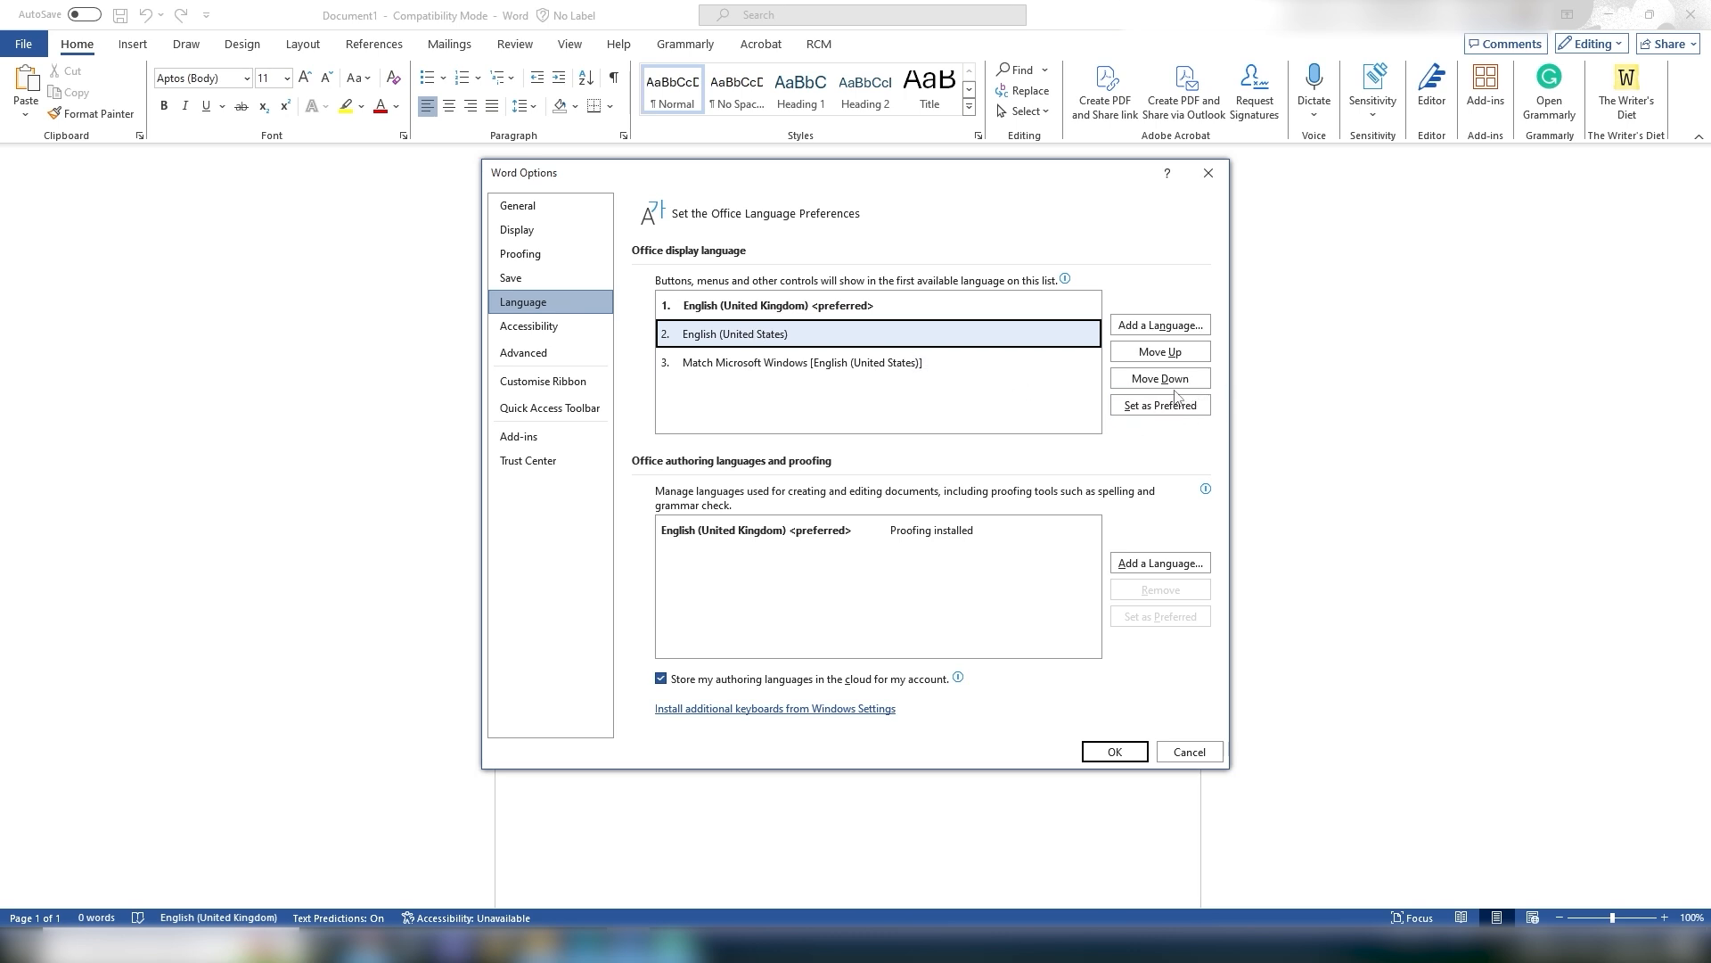
pyautogui.click(861, 307)
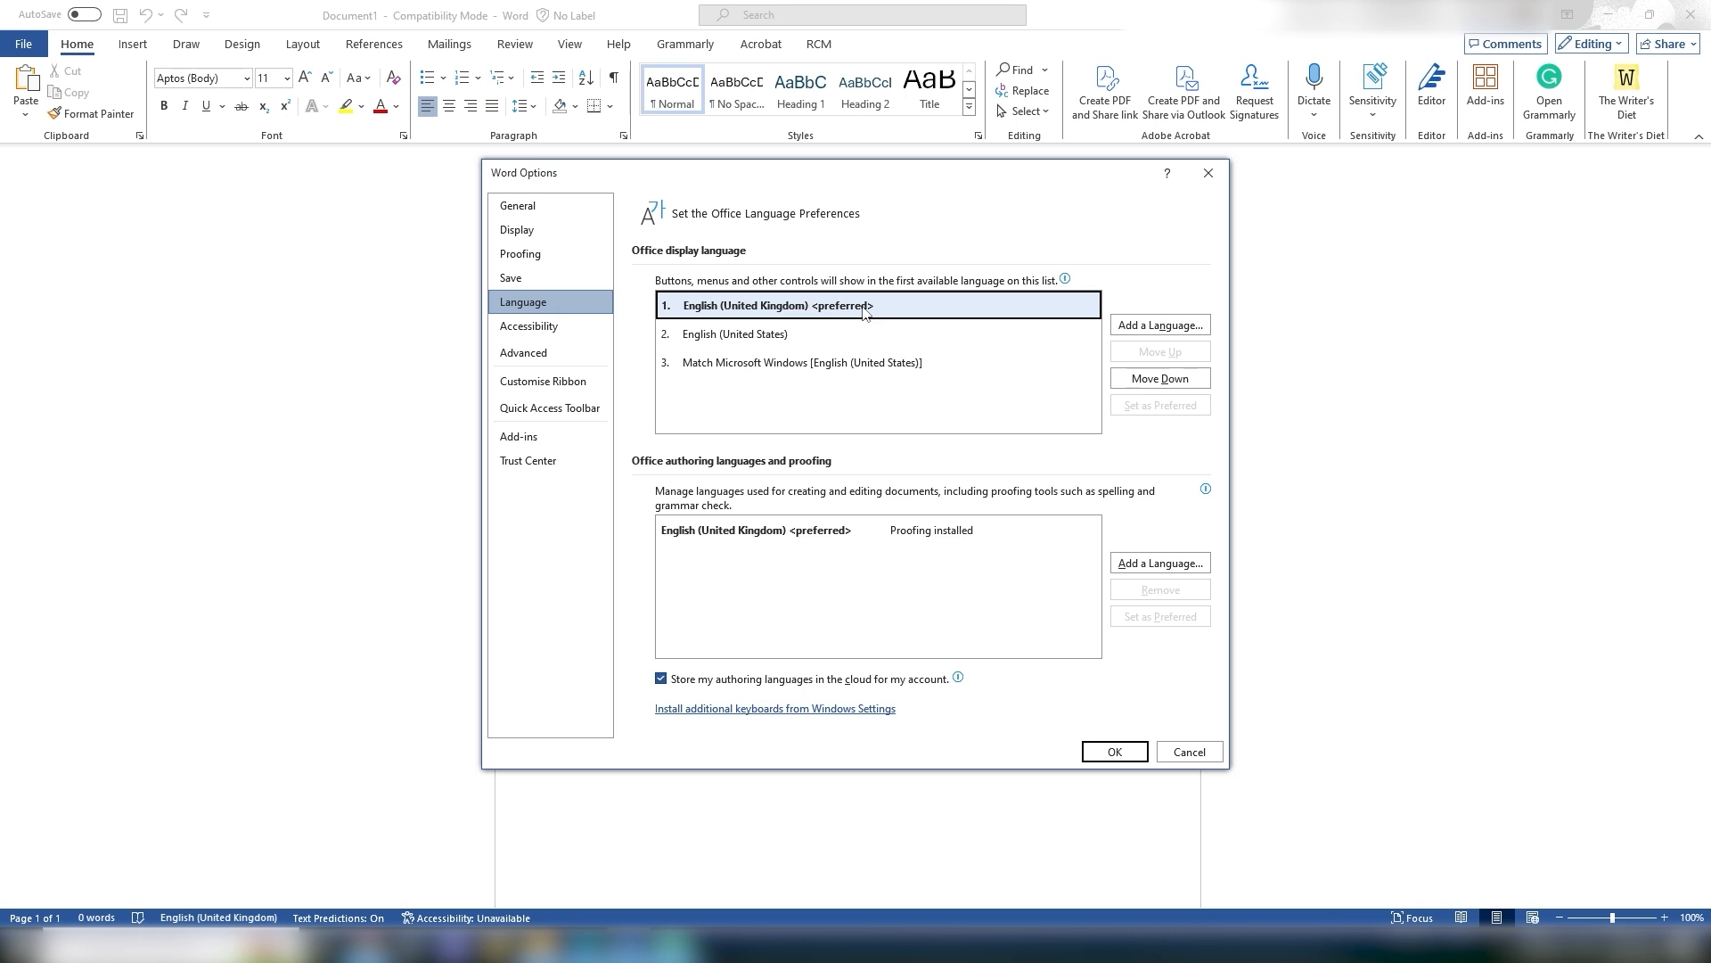
pyautogui.click(1189, 751)
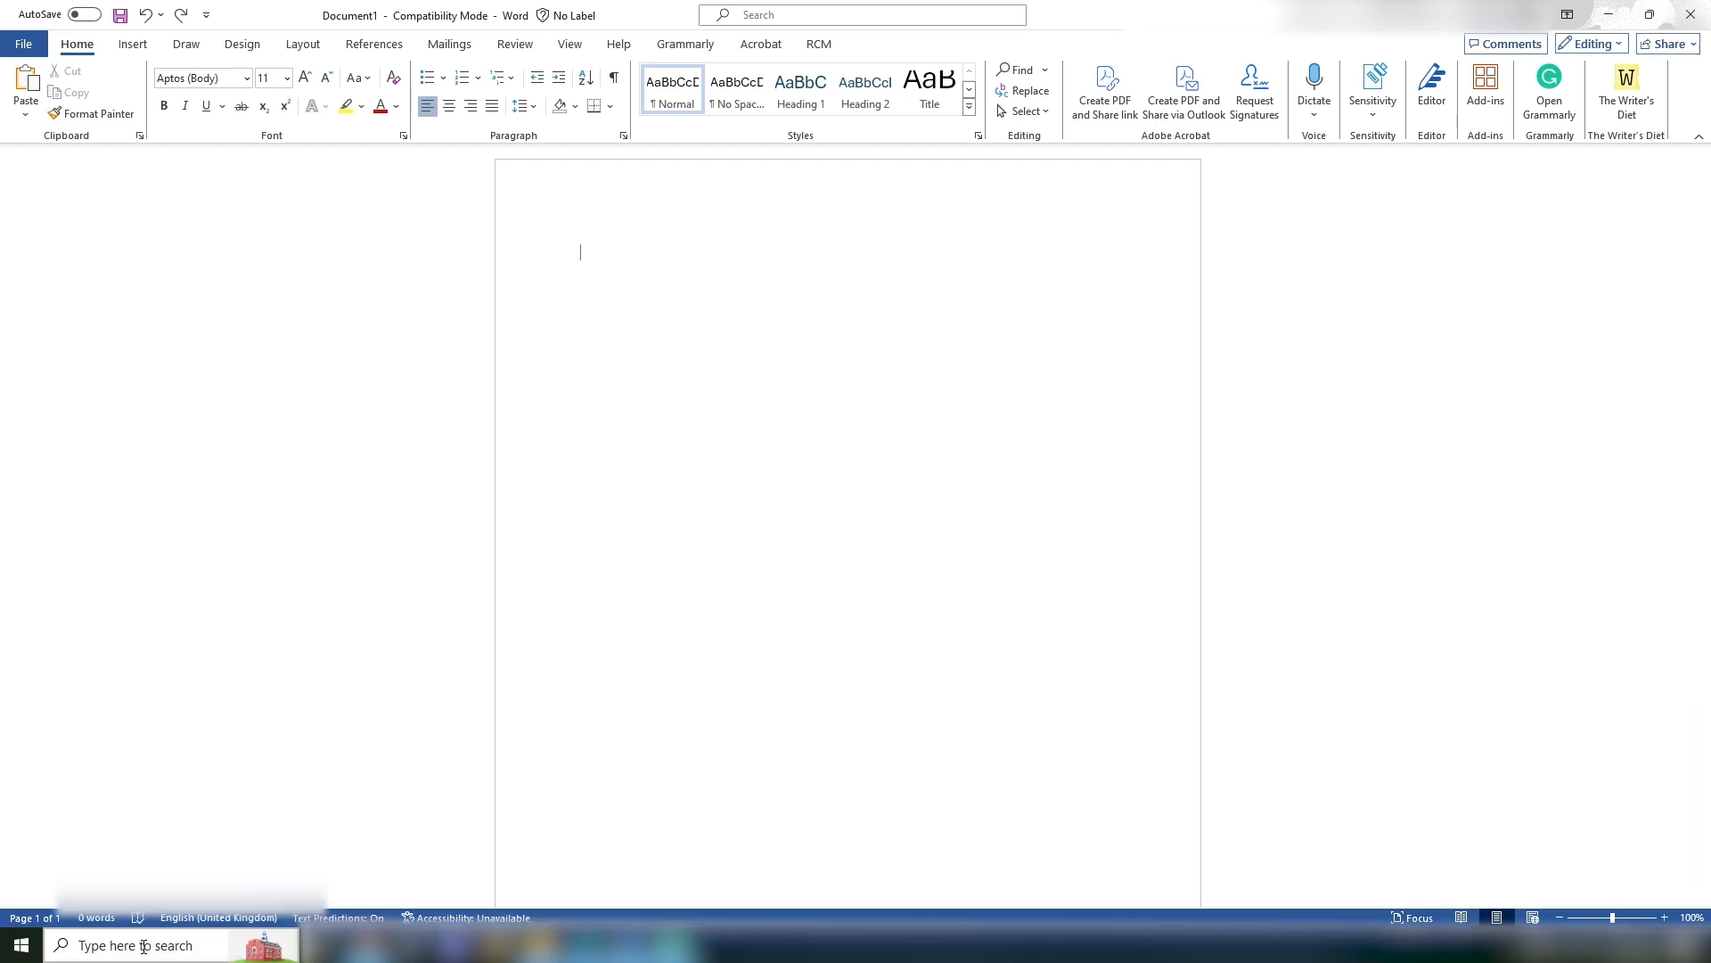
pyautogui.click(147, 947)
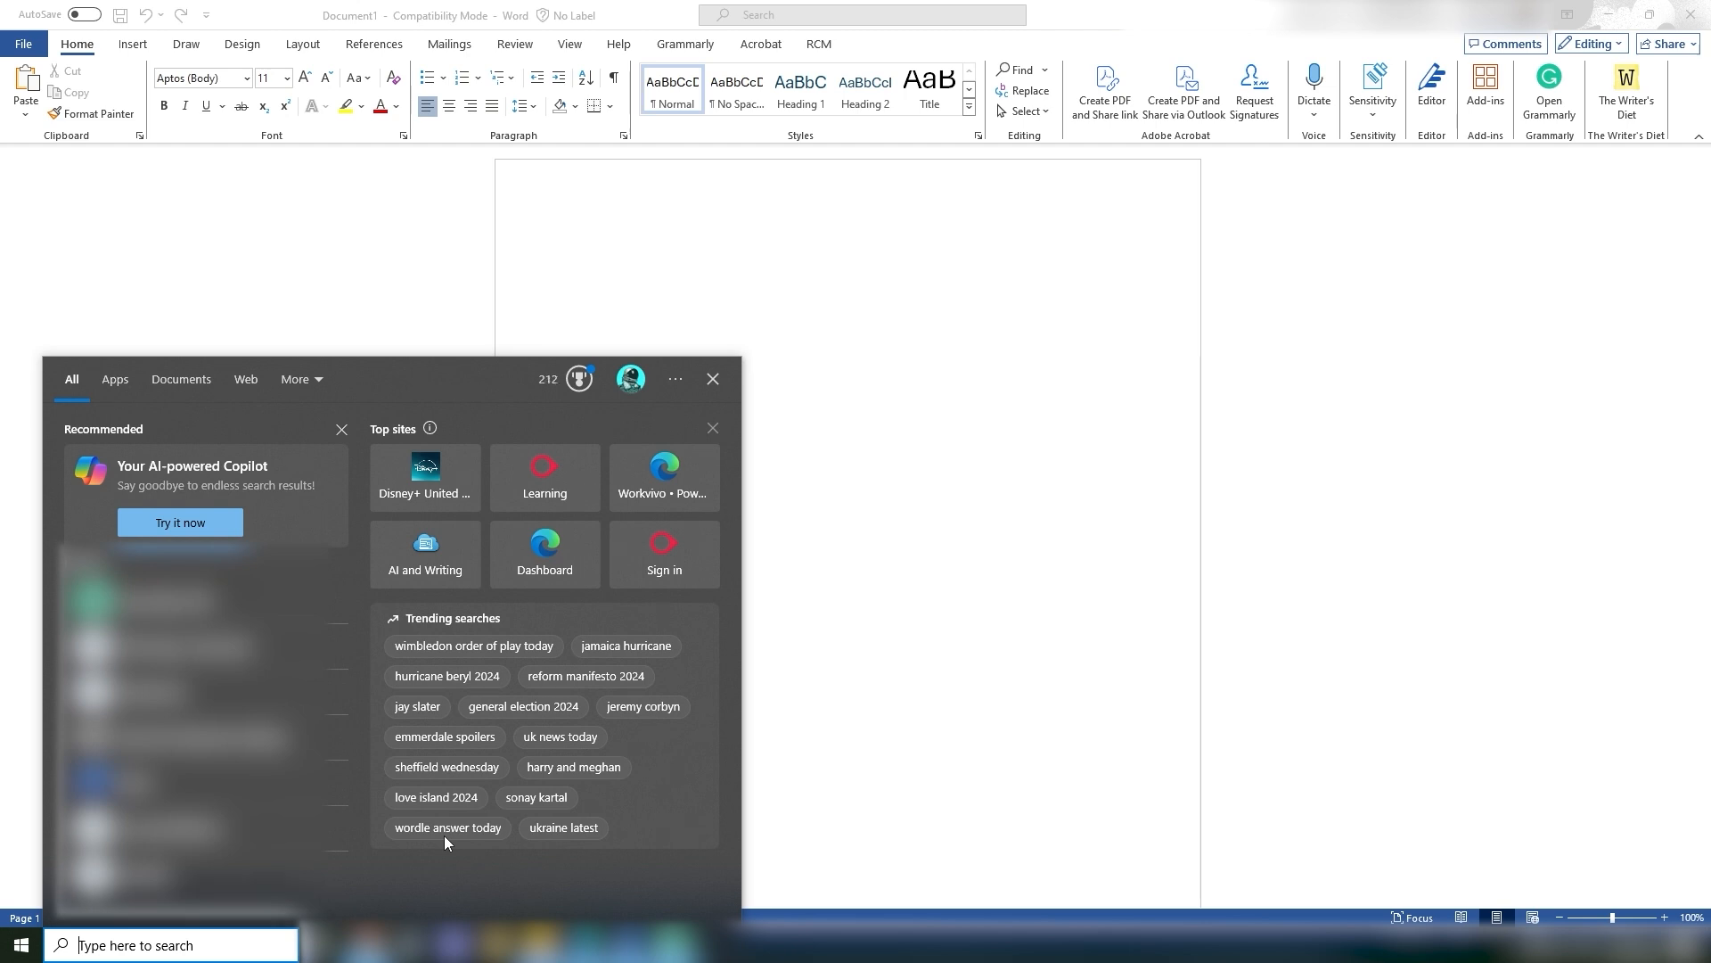
pyautogui.click(1092, 541)
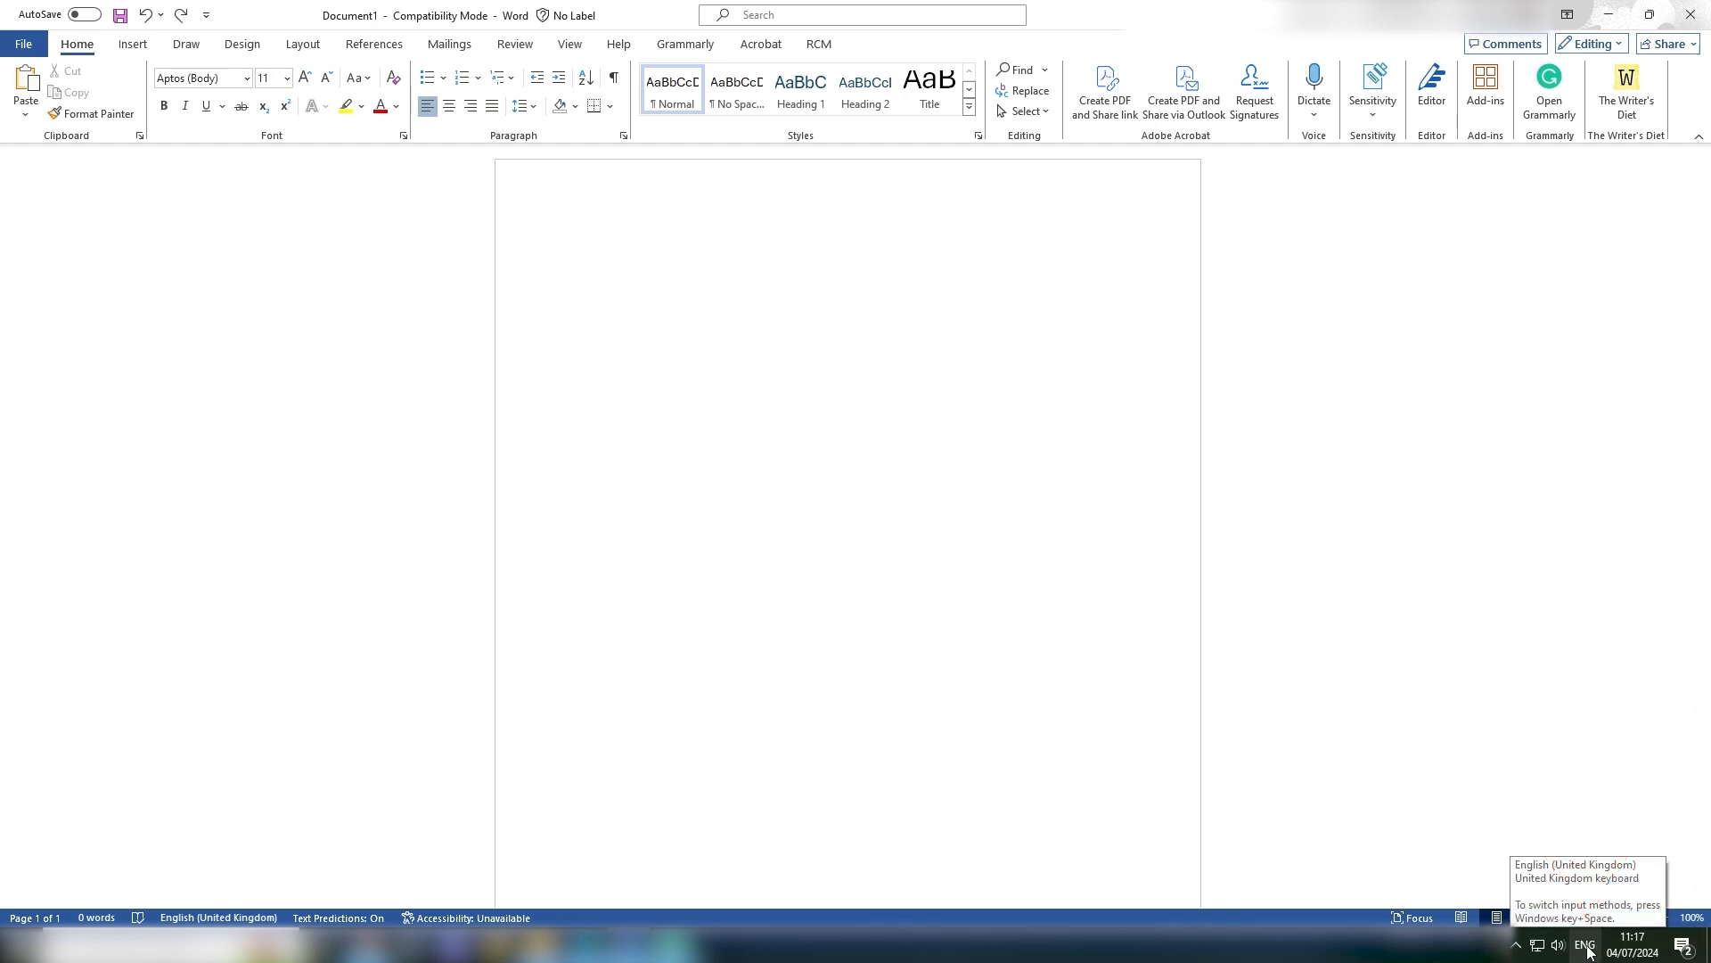
# Step: Inspect the system input language list and the document's proofing language dialog without changing anything
pyautogui.click(1586, 946)
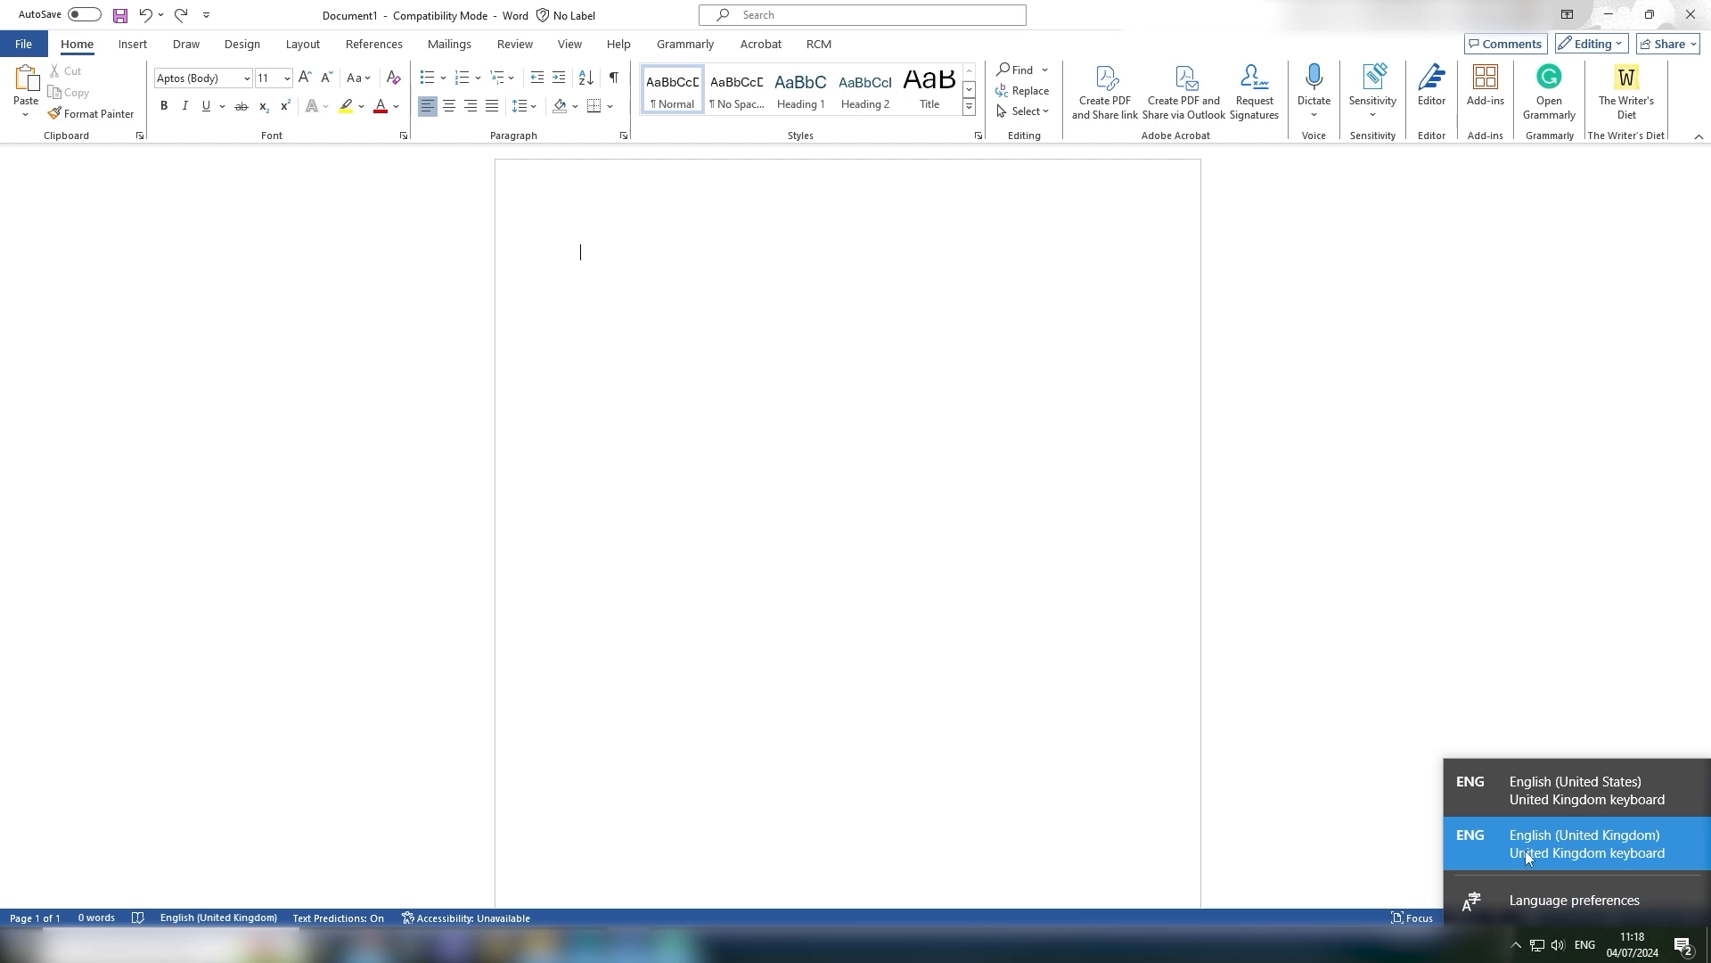
pyautogui.click(747, 271)
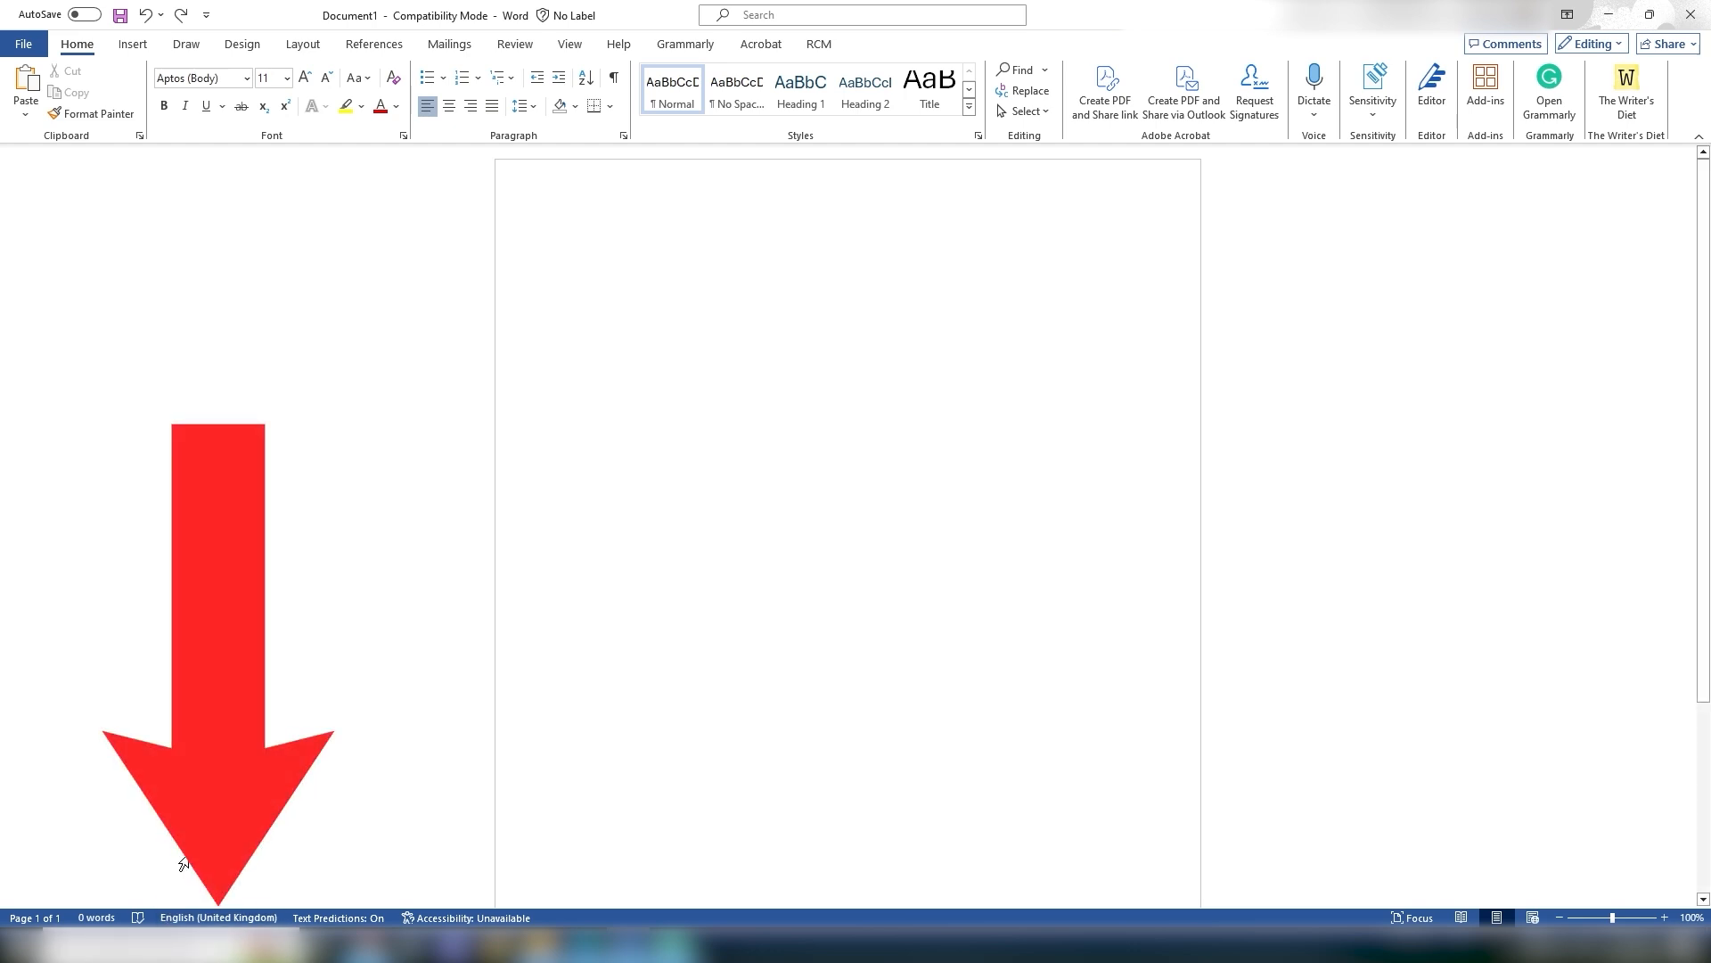
pyautogui.click(184, 923)
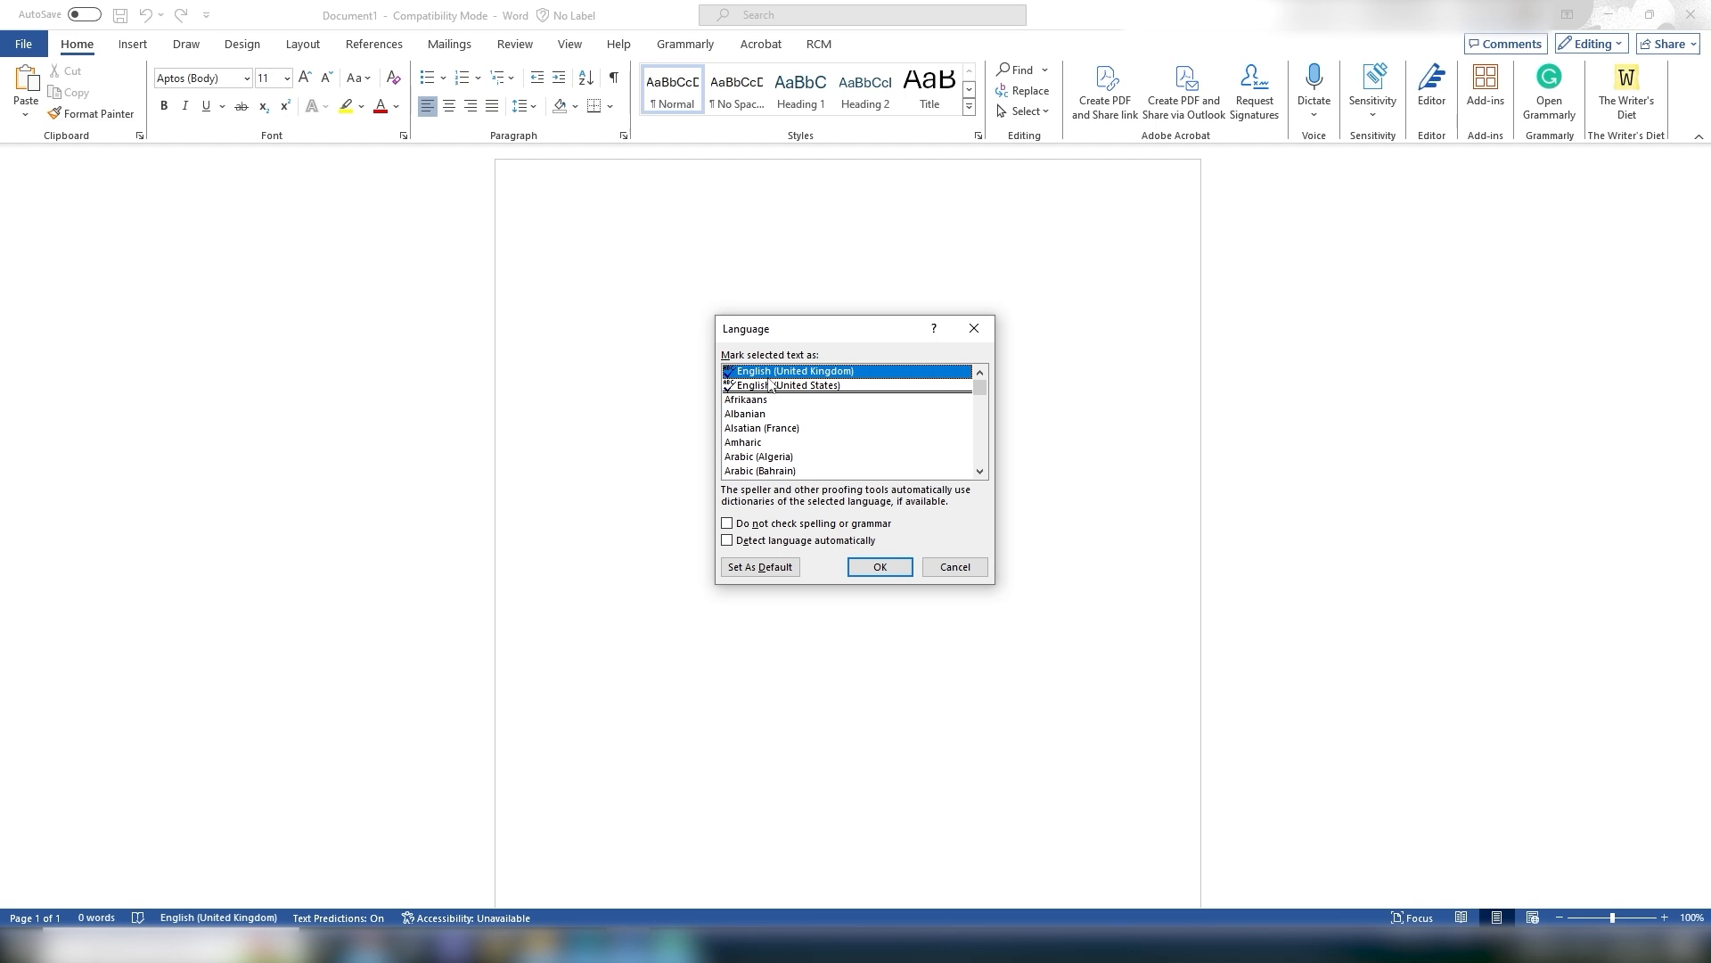
pyautogui.click(941, 567)
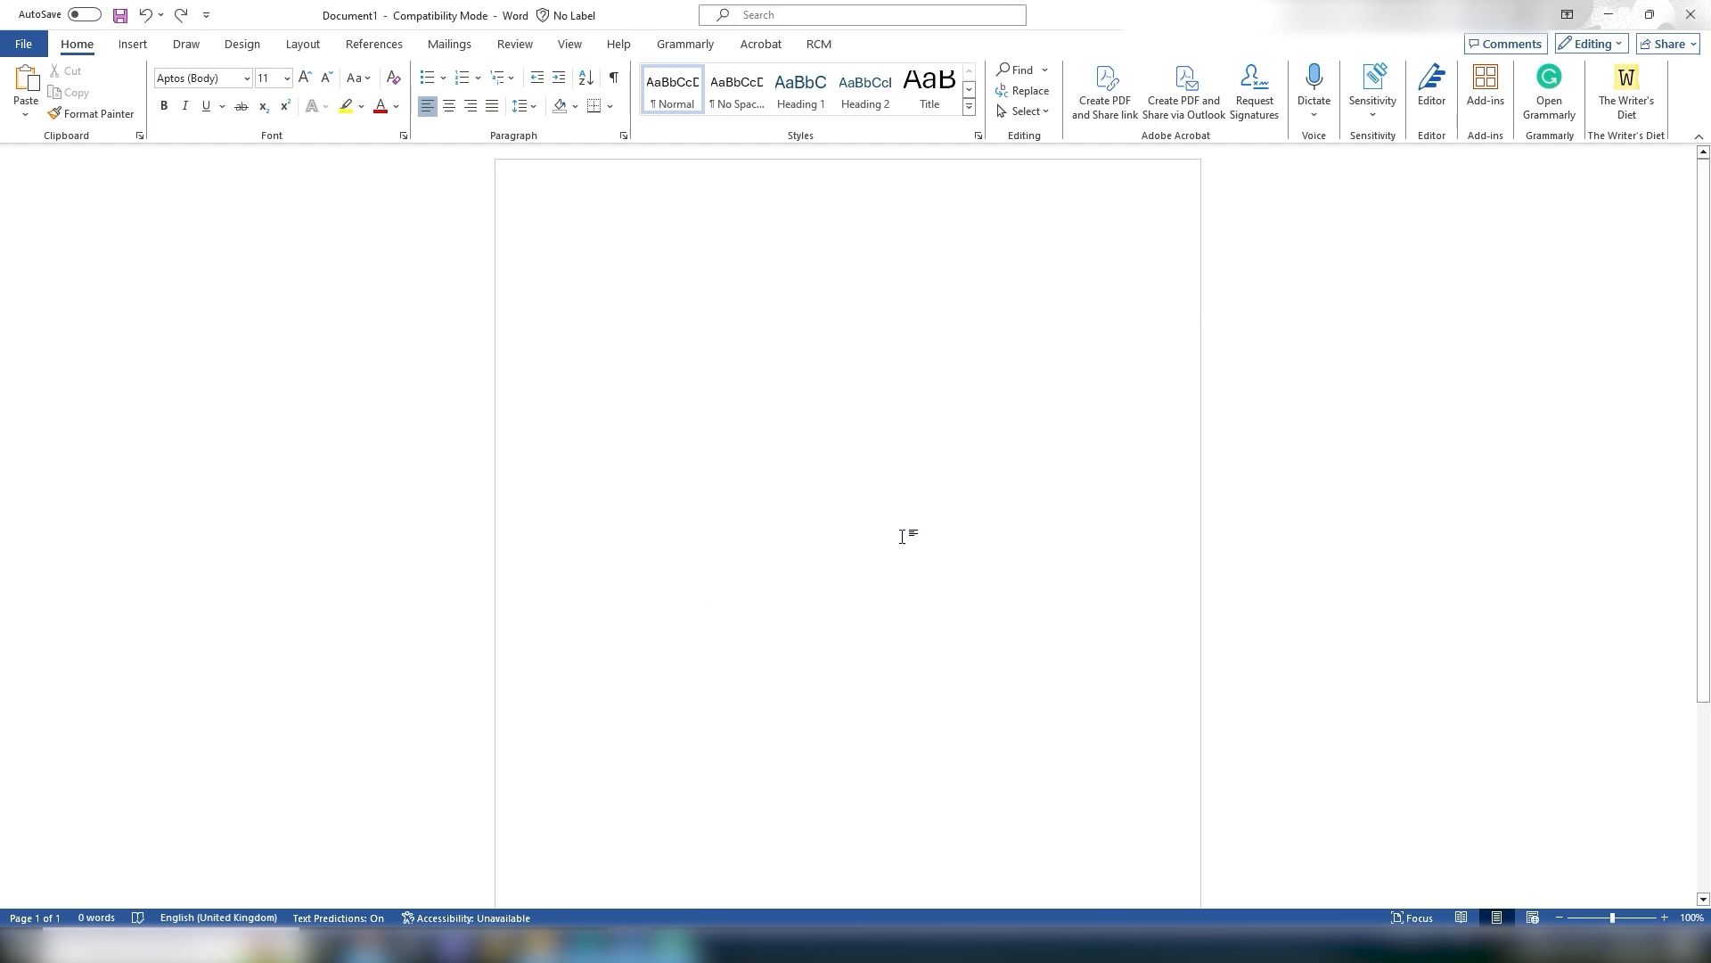
# Step: Create a new blank document
pyautogui.click(27, 44)
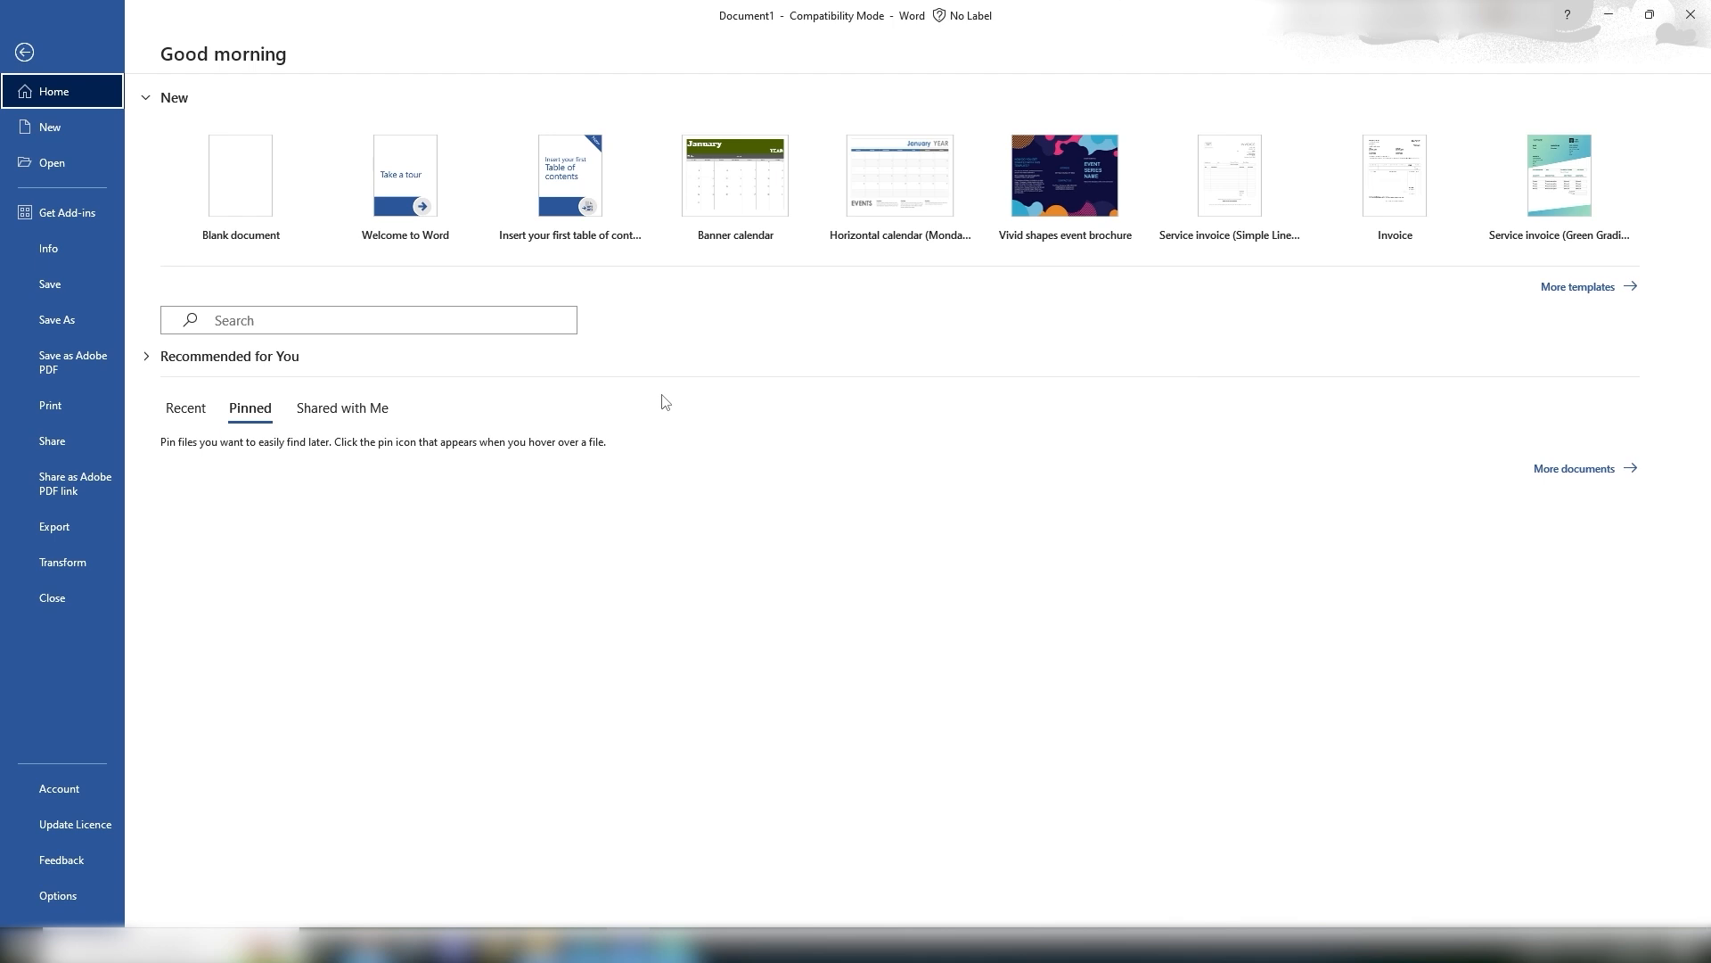
pyautogui.click(298, 190)
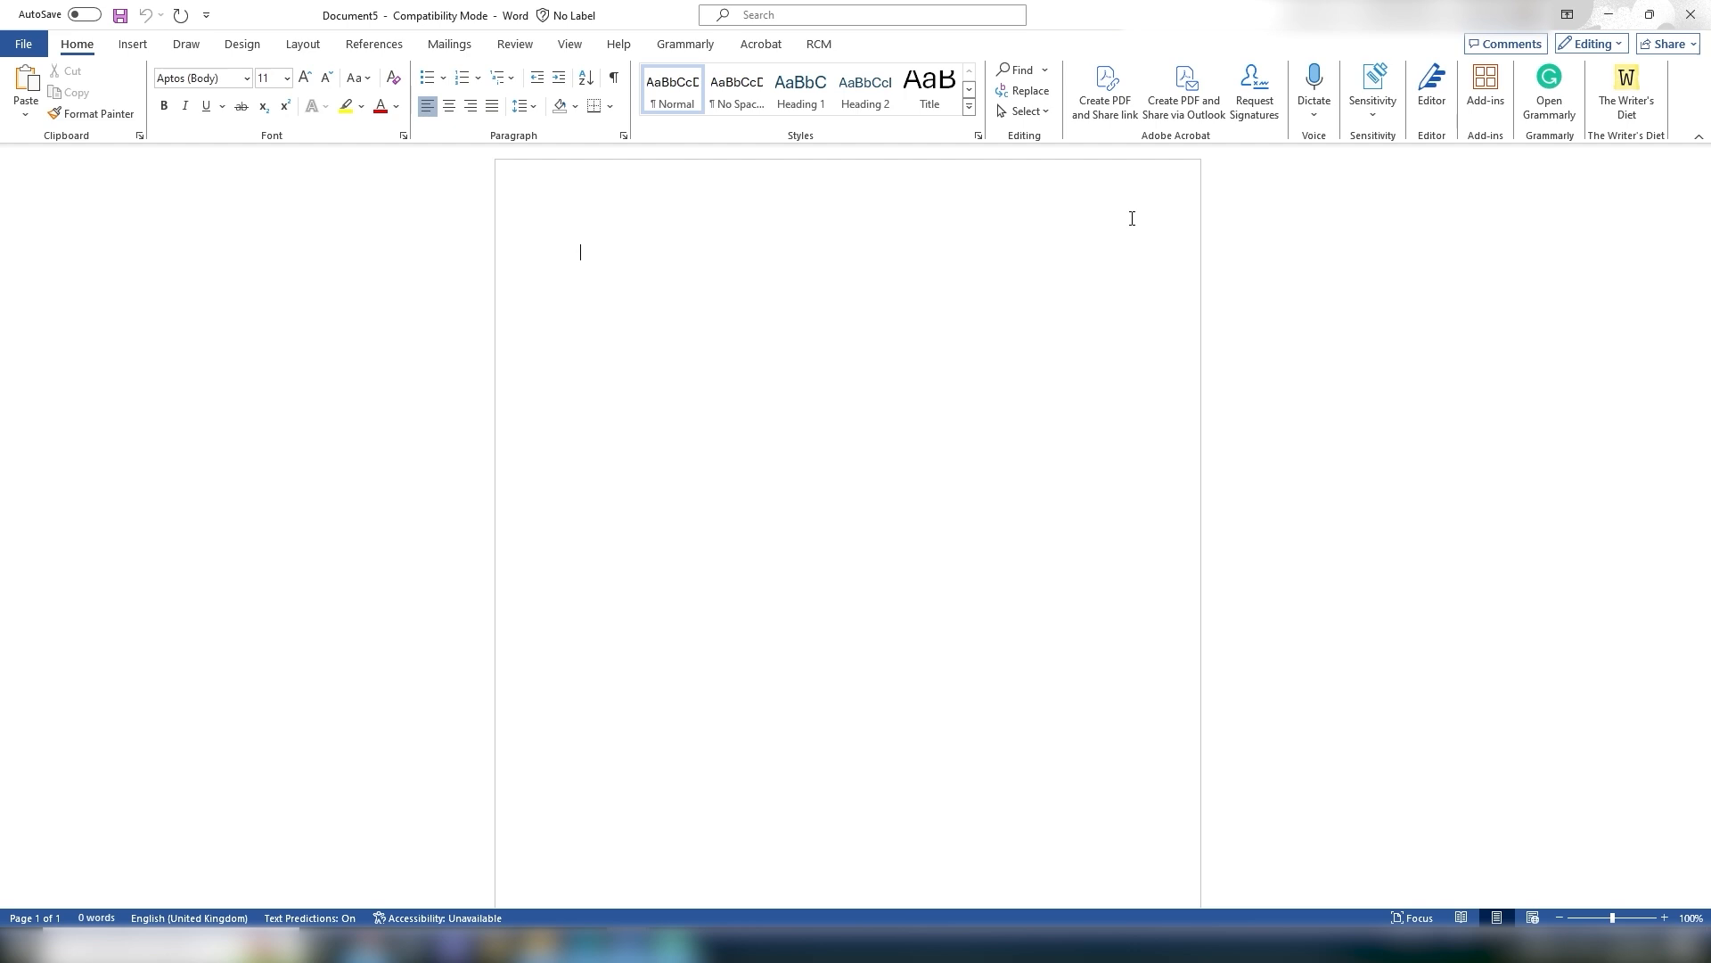
# Step: Type Hello World on the page, correct its ending, then select and delete the line
pyautogui.write('Hello World')
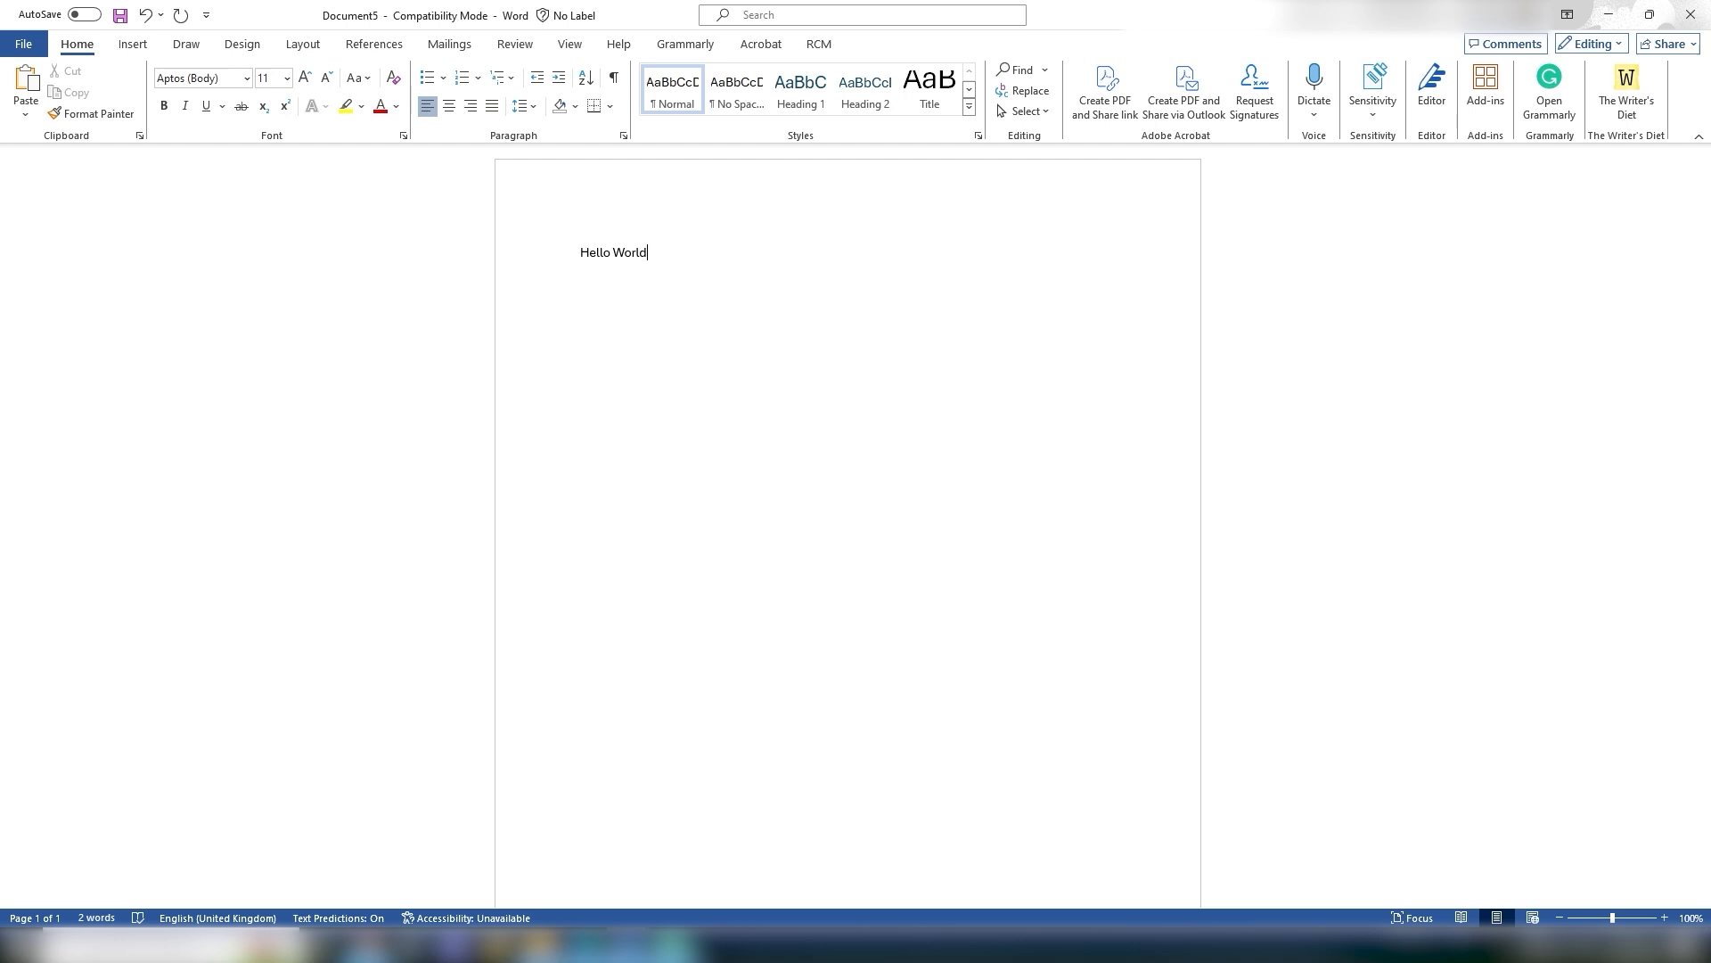
pyautogui.press('BackSpace')
pyautogui.press('BackSpace')
pyautogui.press('BackSpace')
pyautogui.press('BackSpace')
pyautogui.press('BackSpace')
pyautogui.press('BackSpace')
pyautogui.press('BackSpace')
pyautogui.write('Hel')
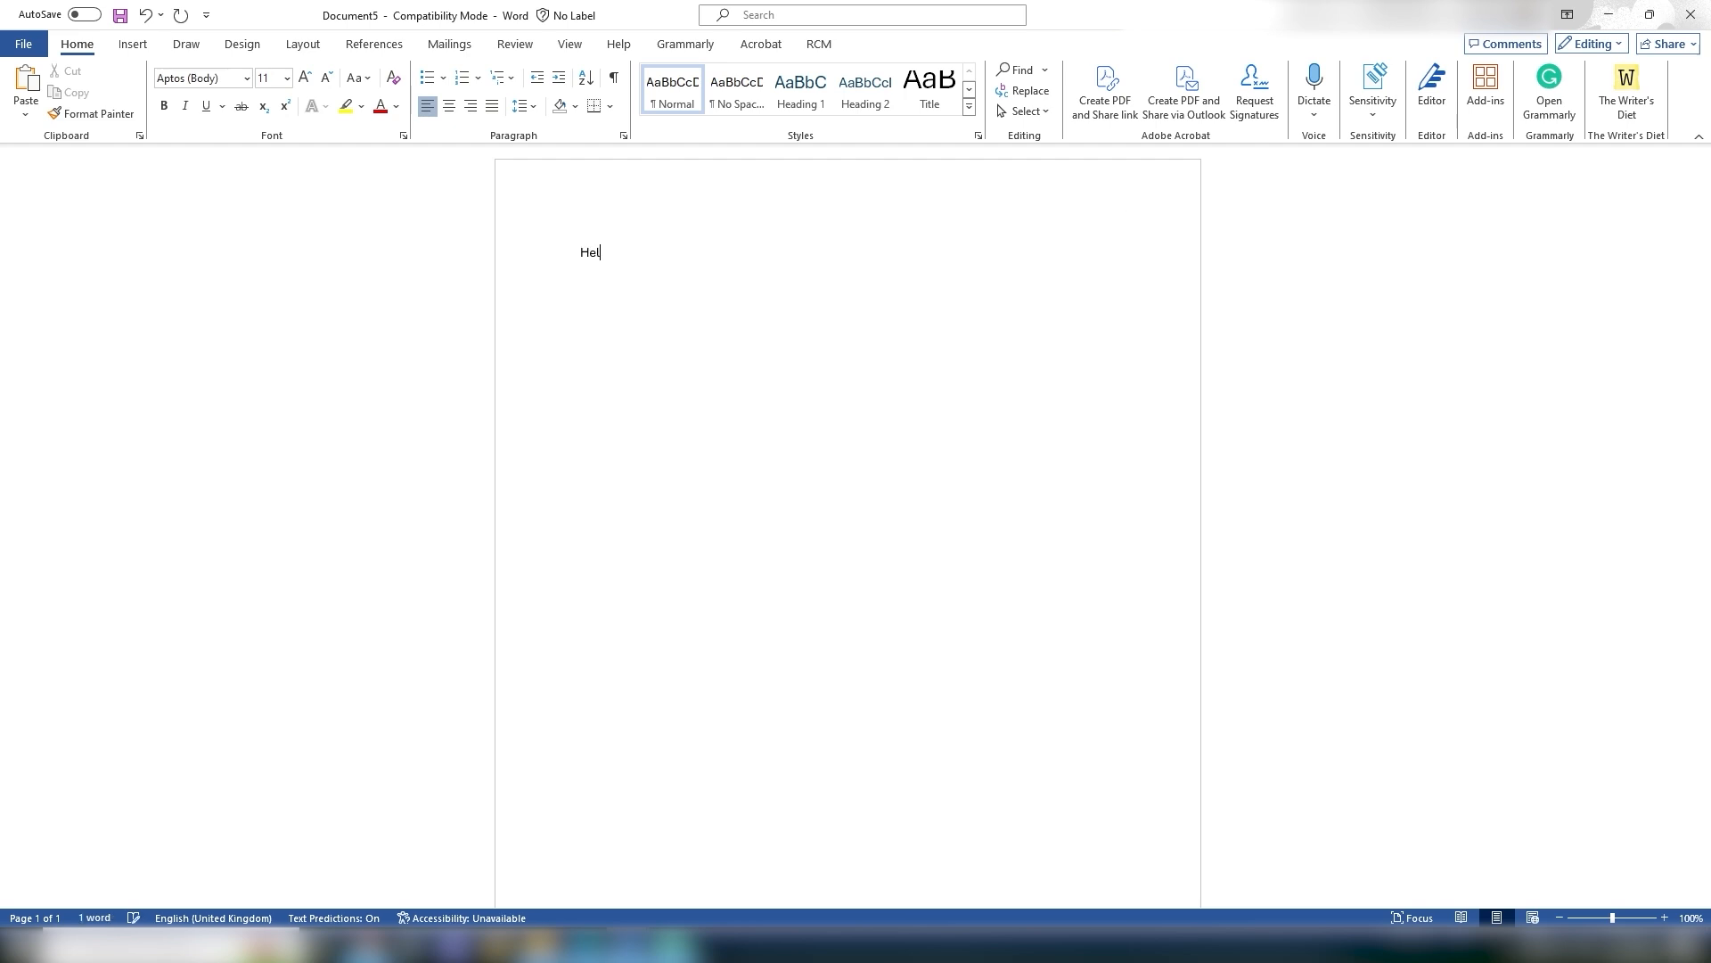
pyautogui.write('lo World')
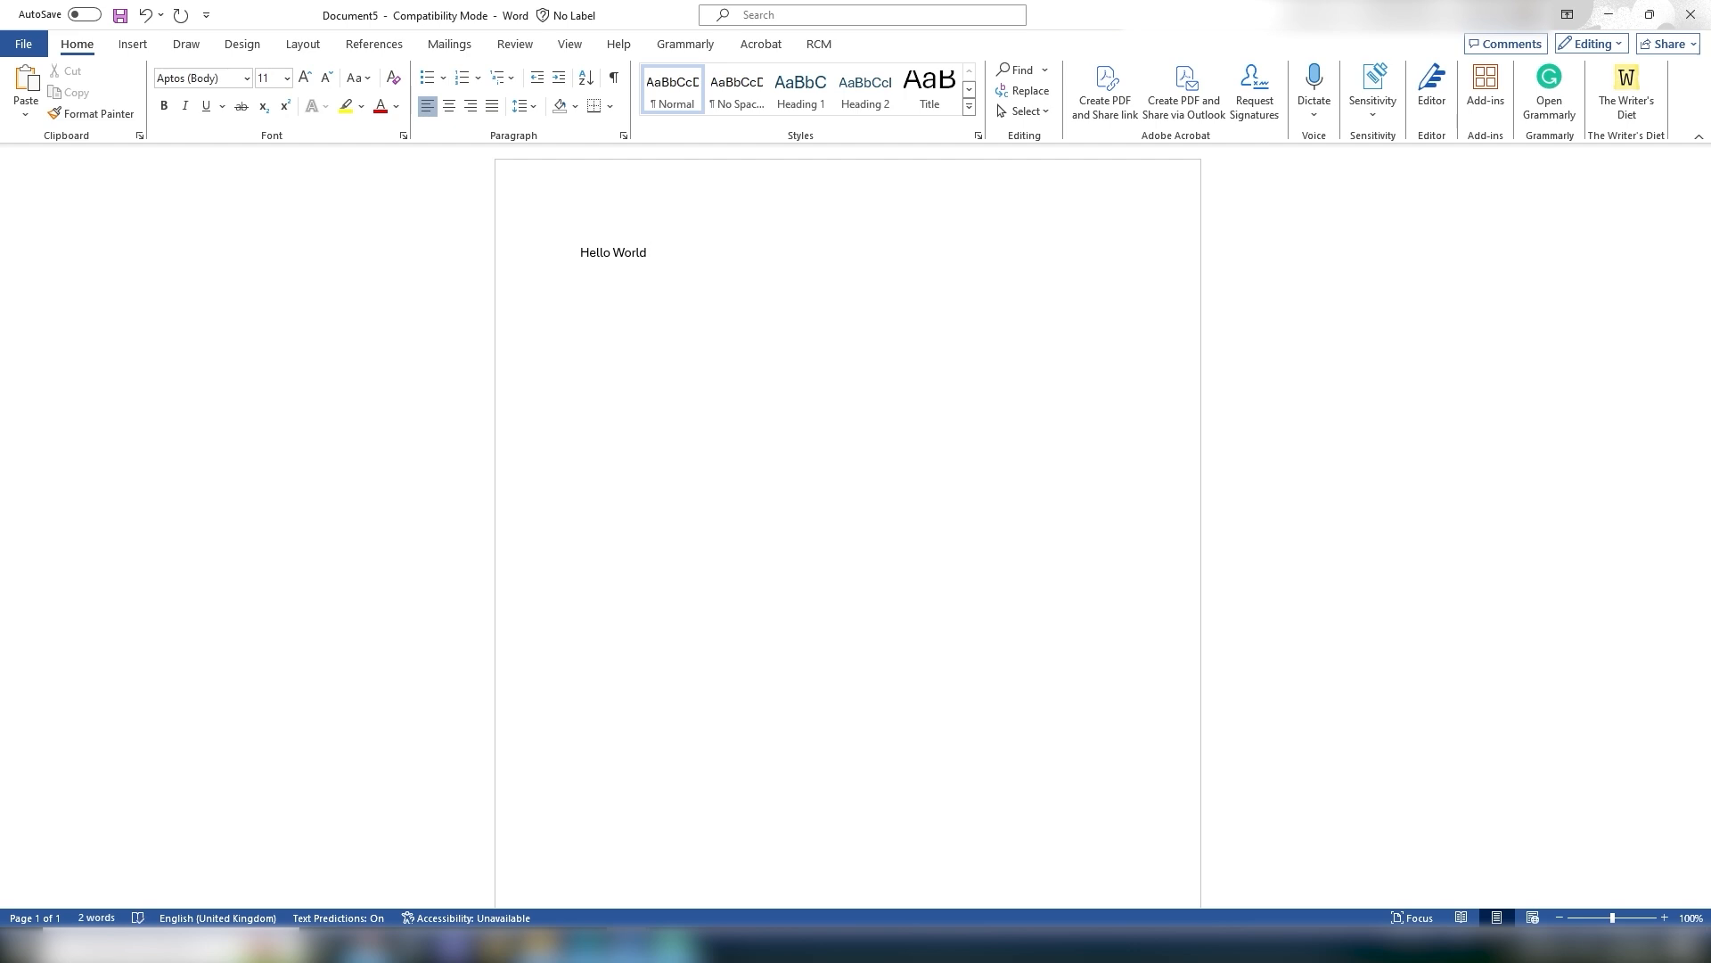
pyautogui.click(561, 267)
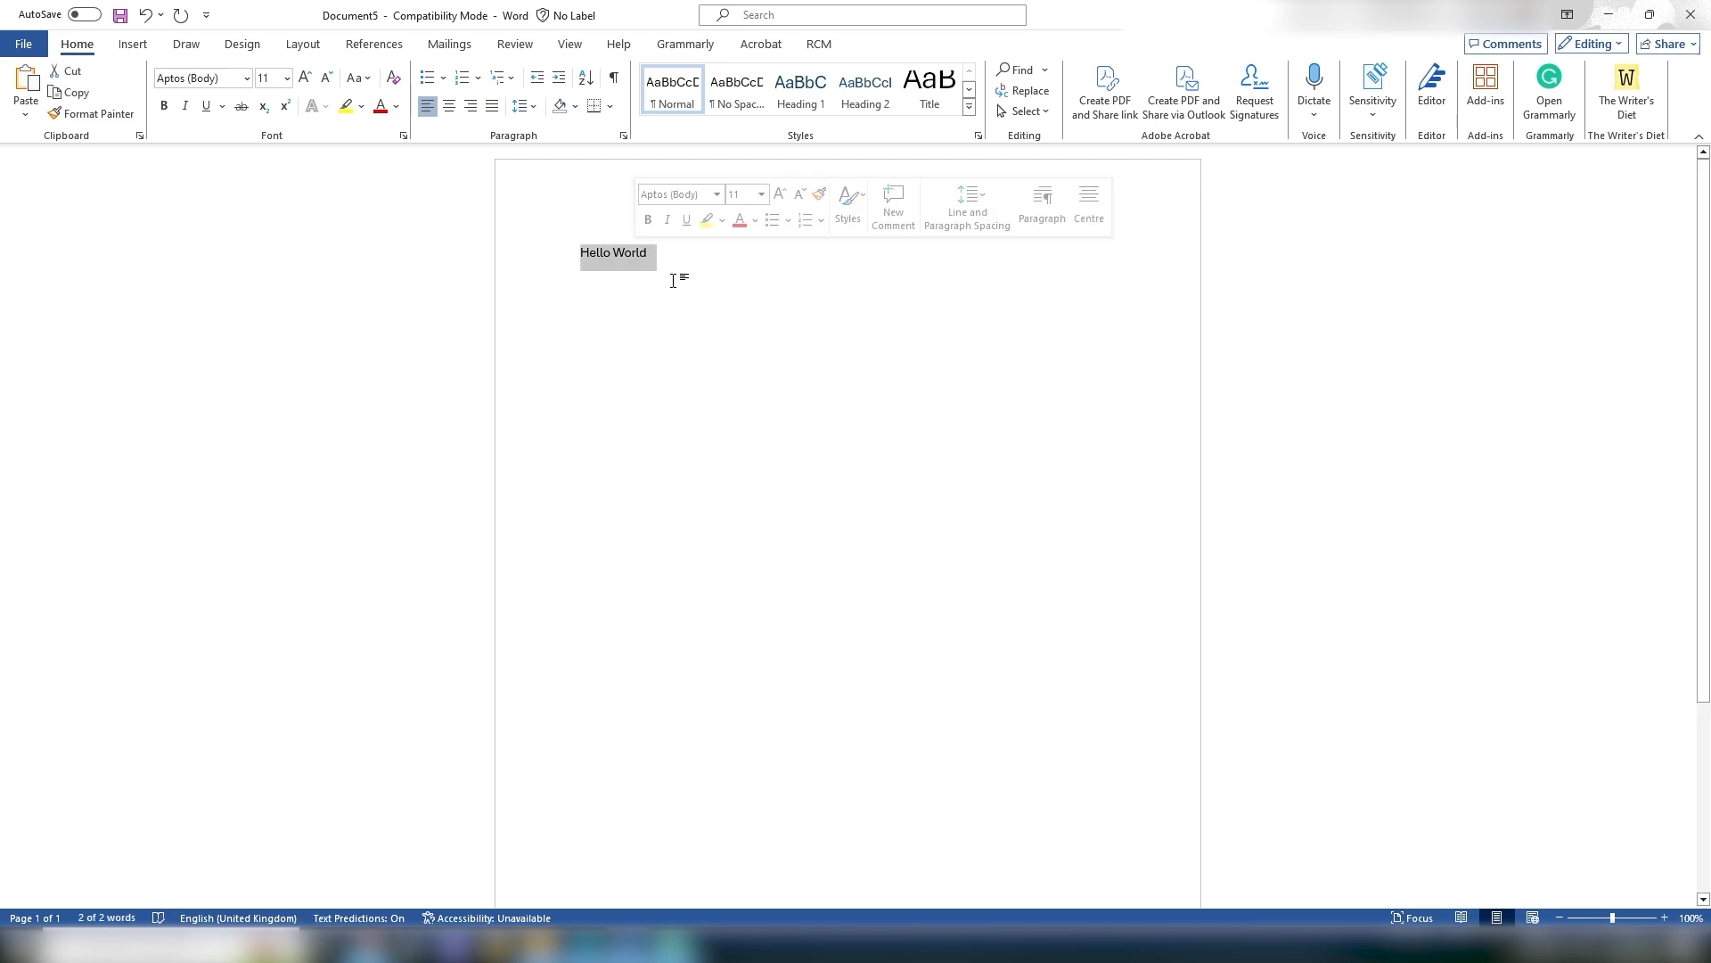
pyautogui.press('Delete')
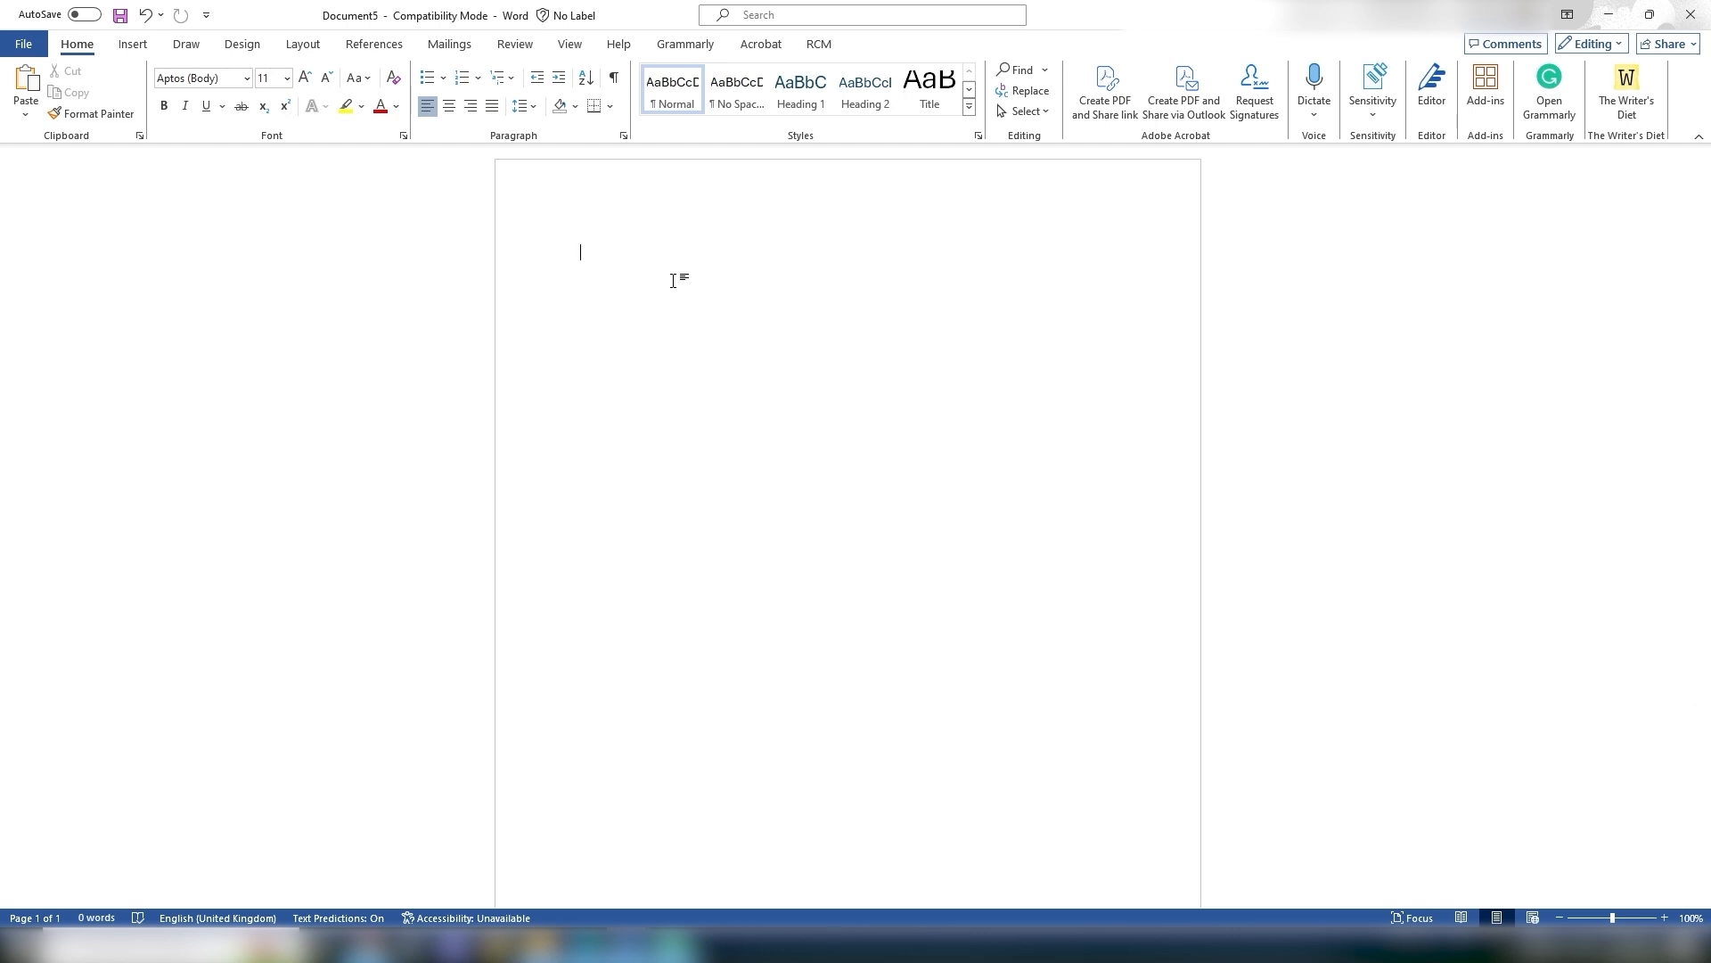
# Step: Review the page margin presets and the page orientation options
pyautogui.click(304, 44)
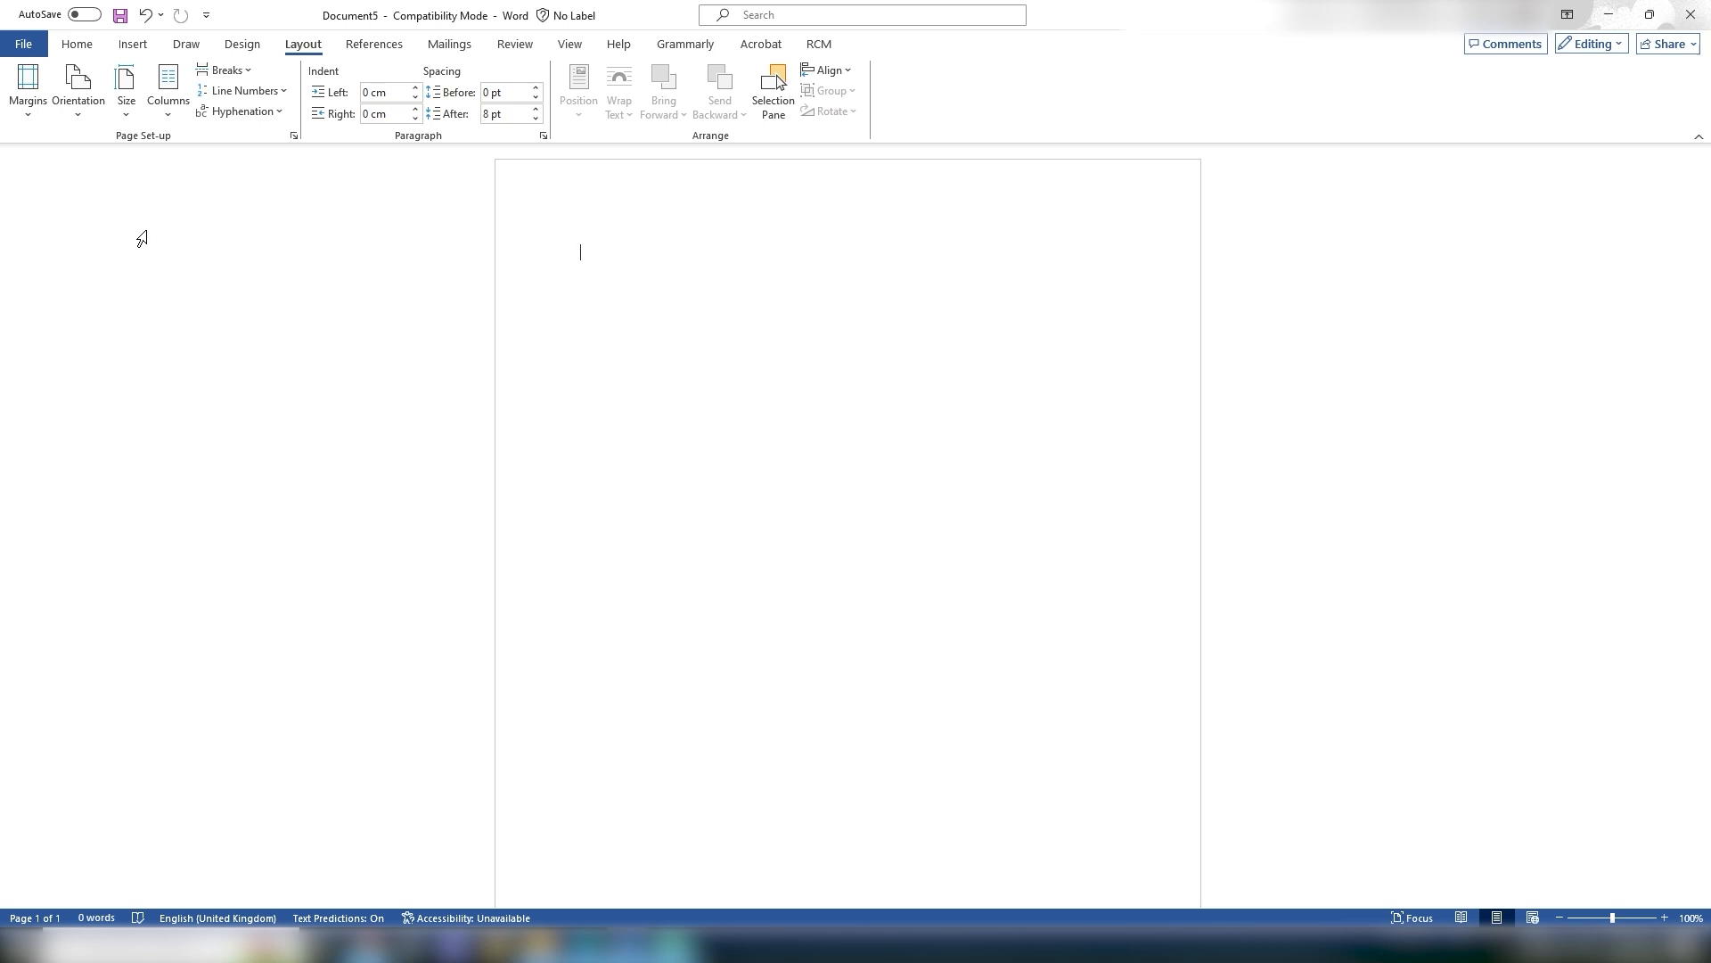
pyautogui.click(31, 94)
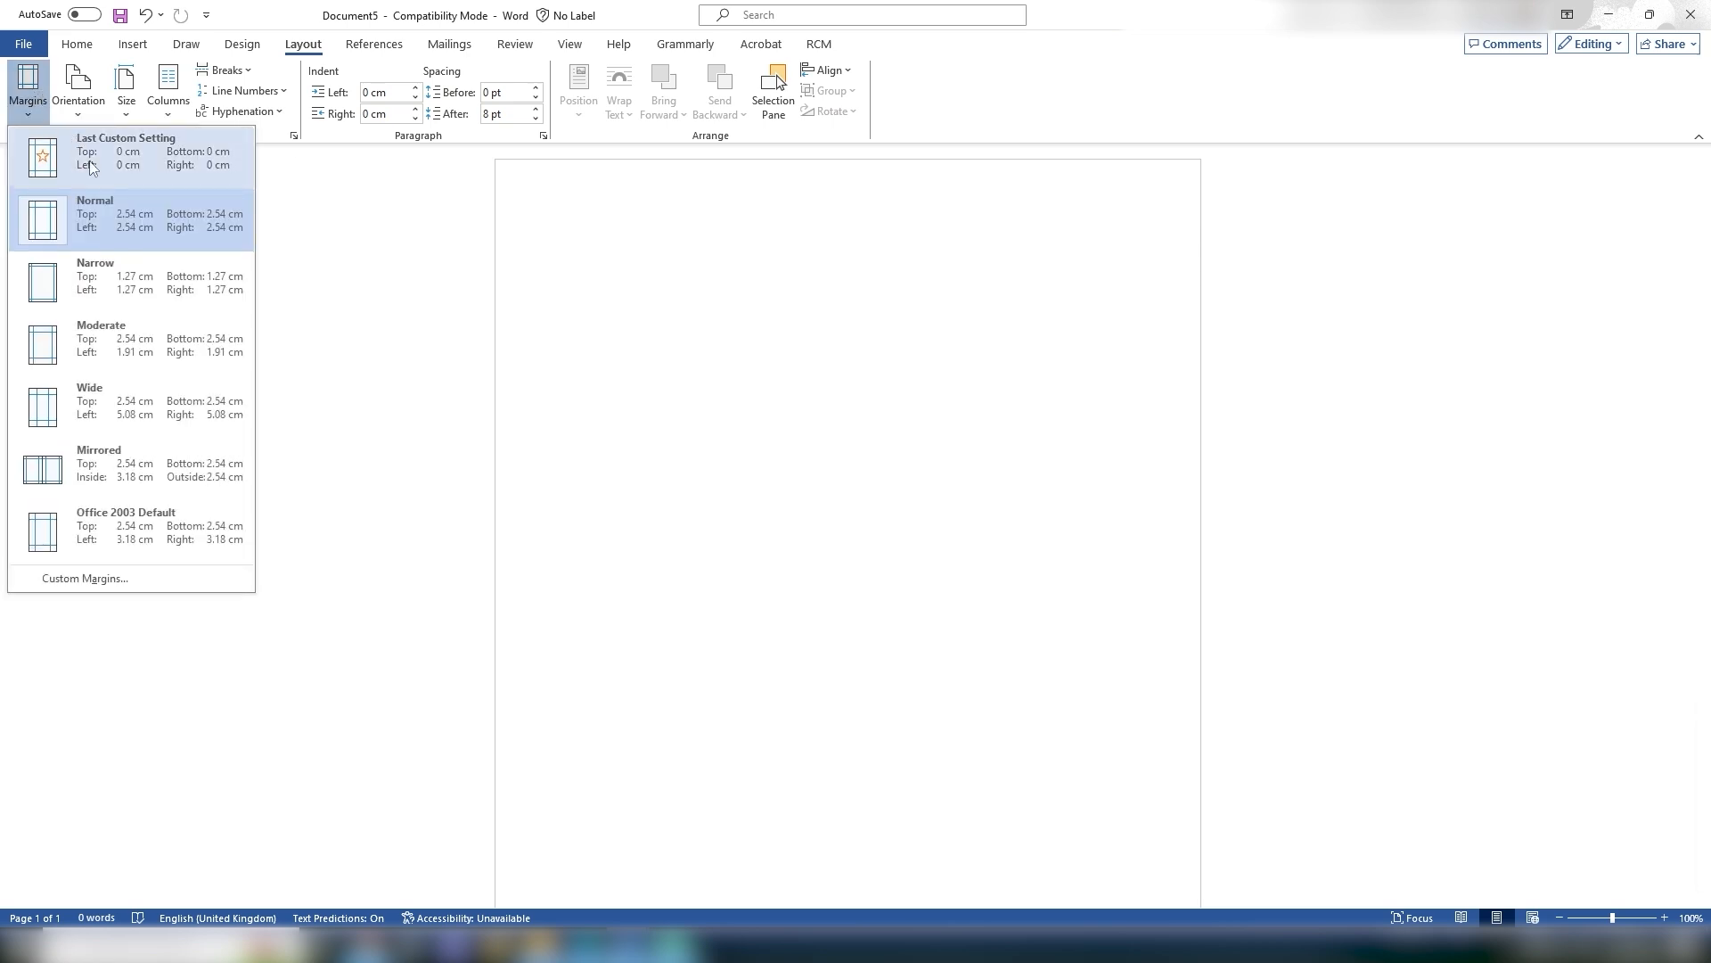
pyautogui.click(34, 114)
pyautogui.click(33, 114)
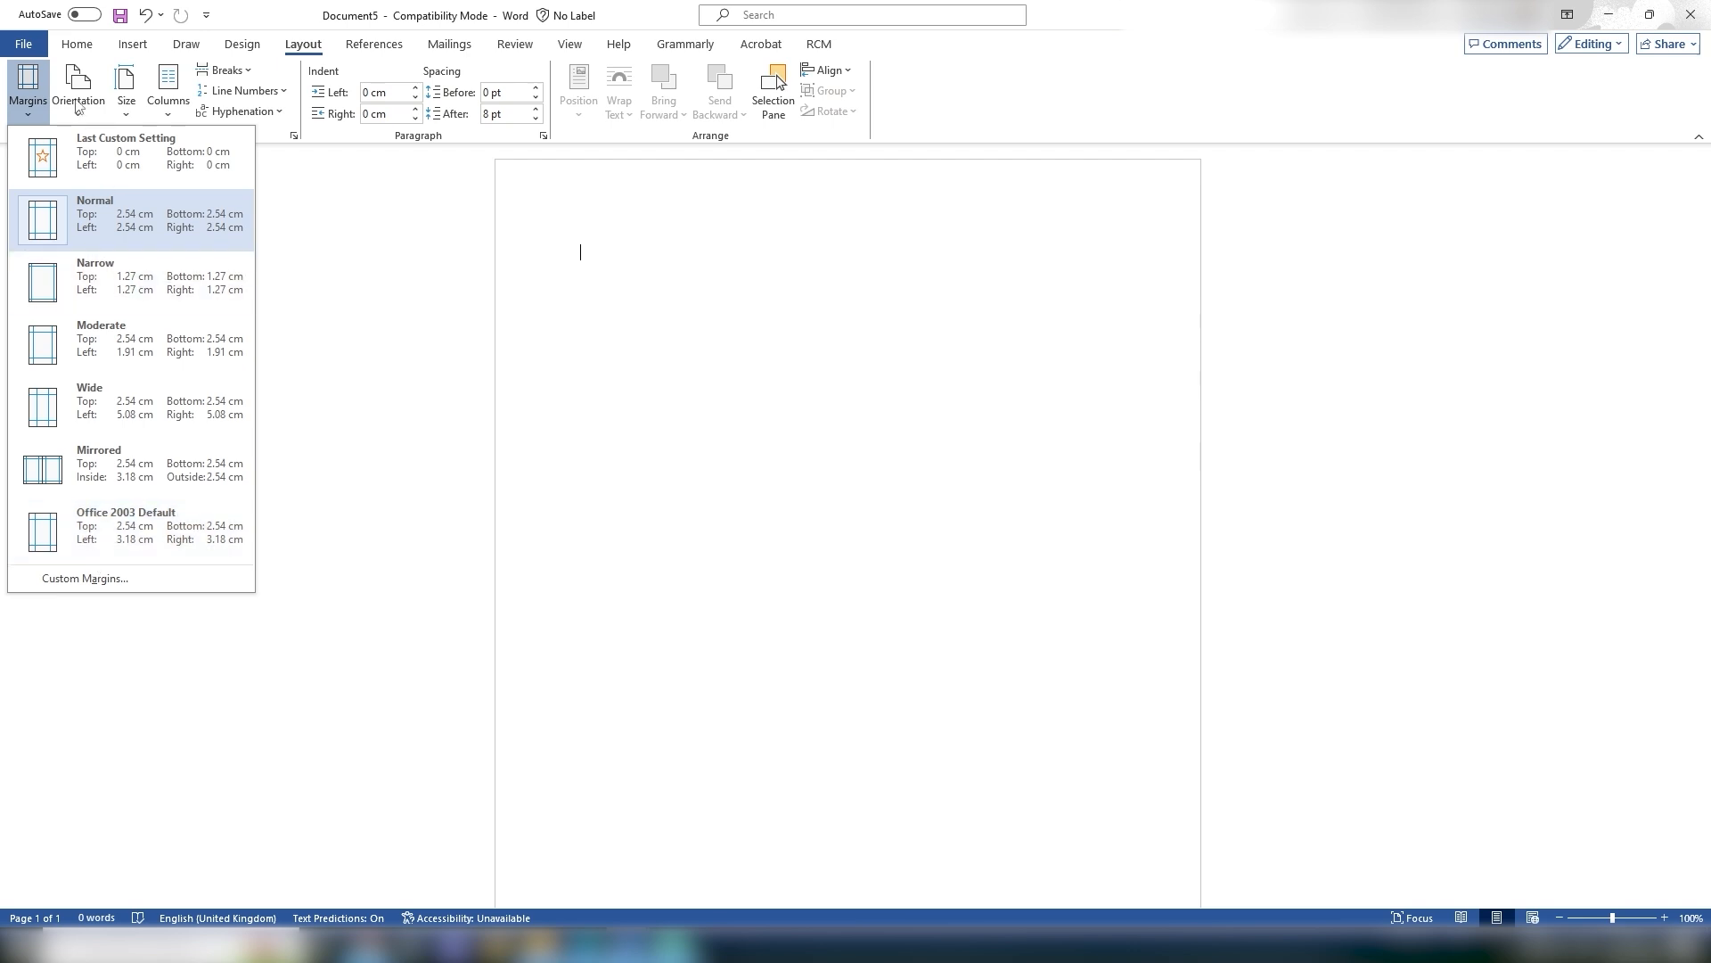
pyautogui.click(268, 14)
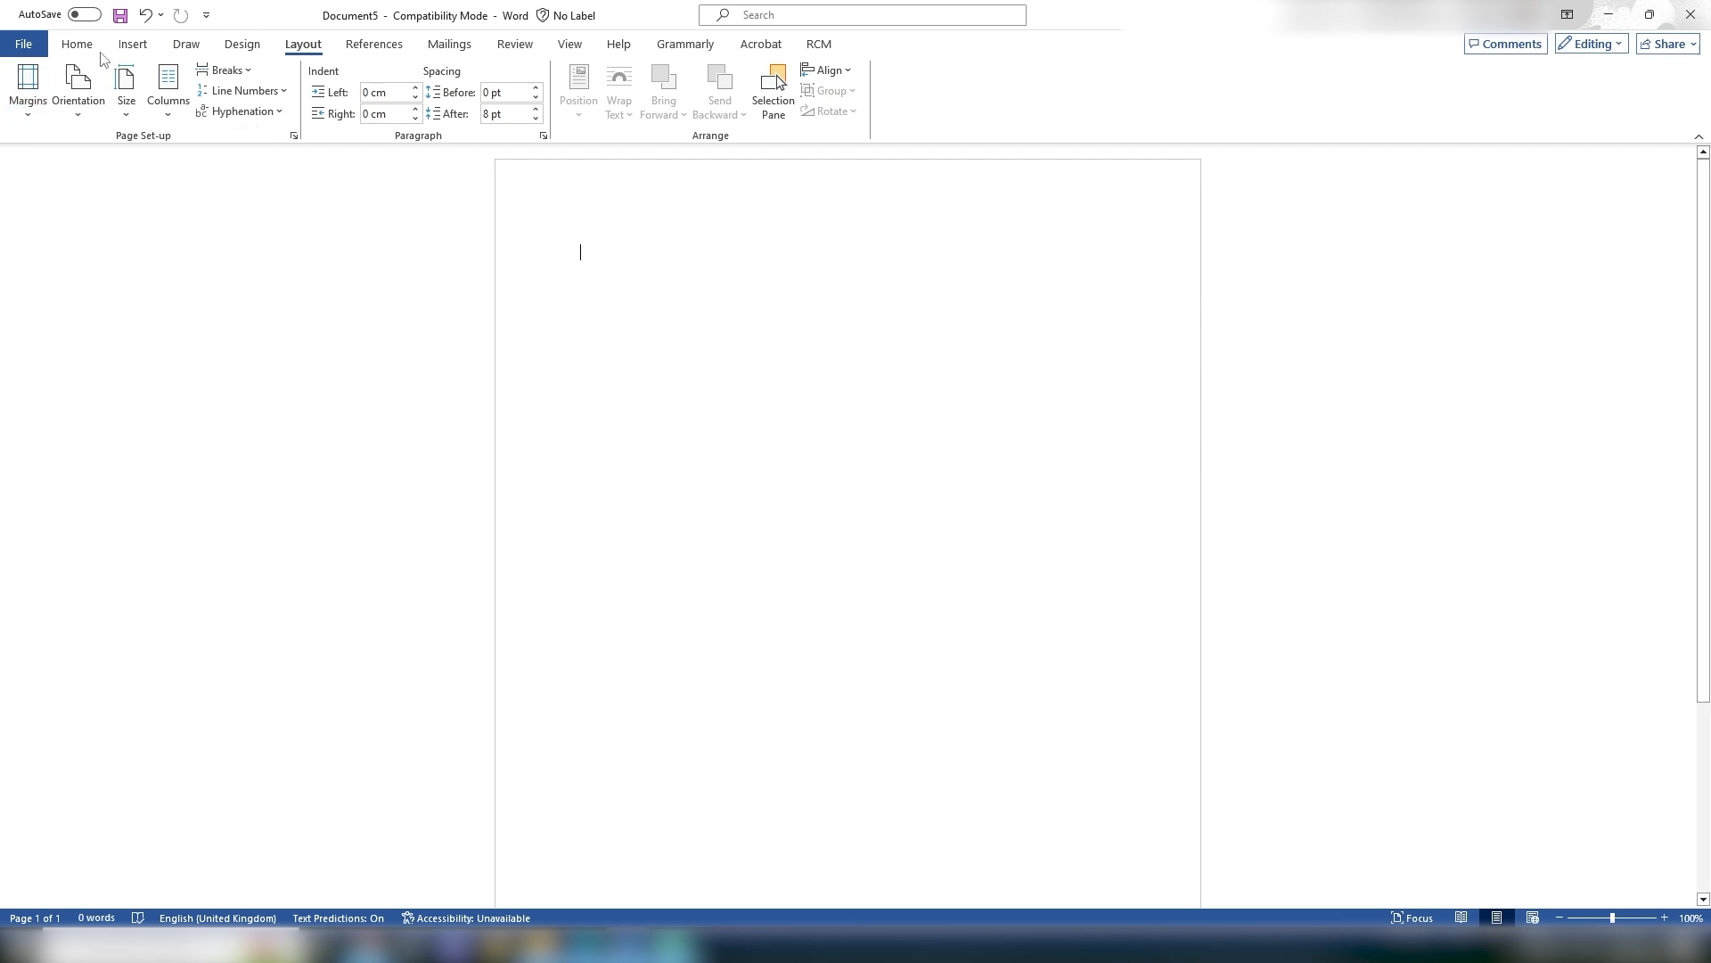
pyautogui.click(93, 109)
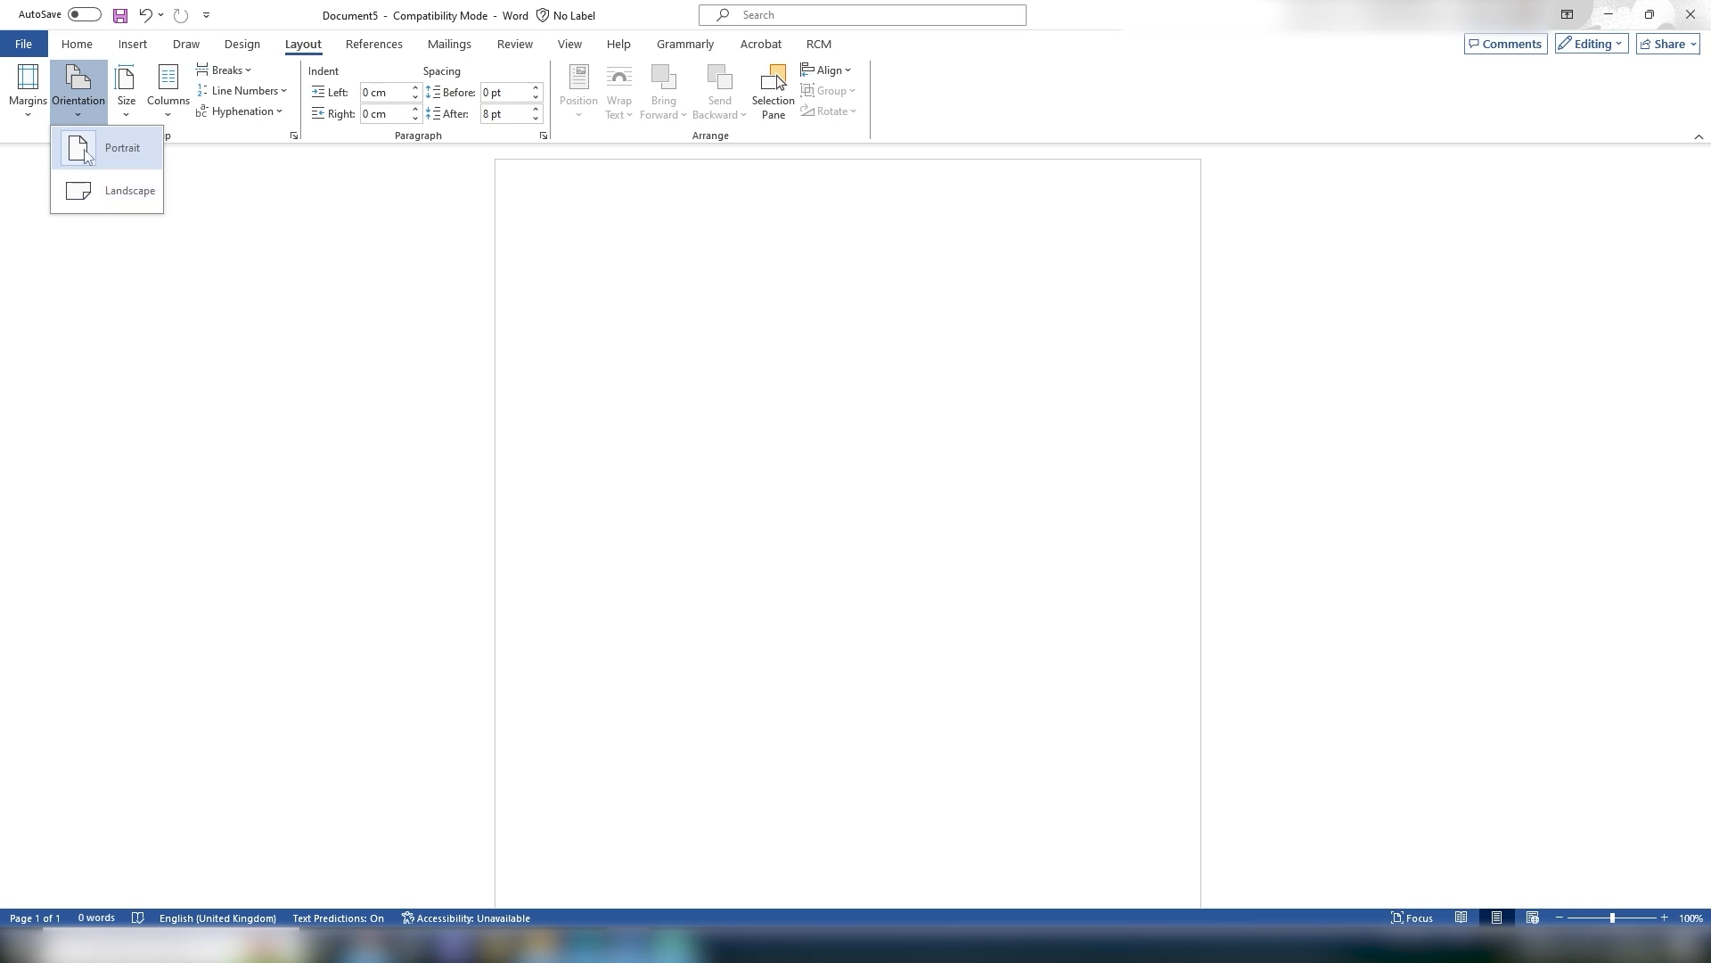
pyautogui.click(81, 97)
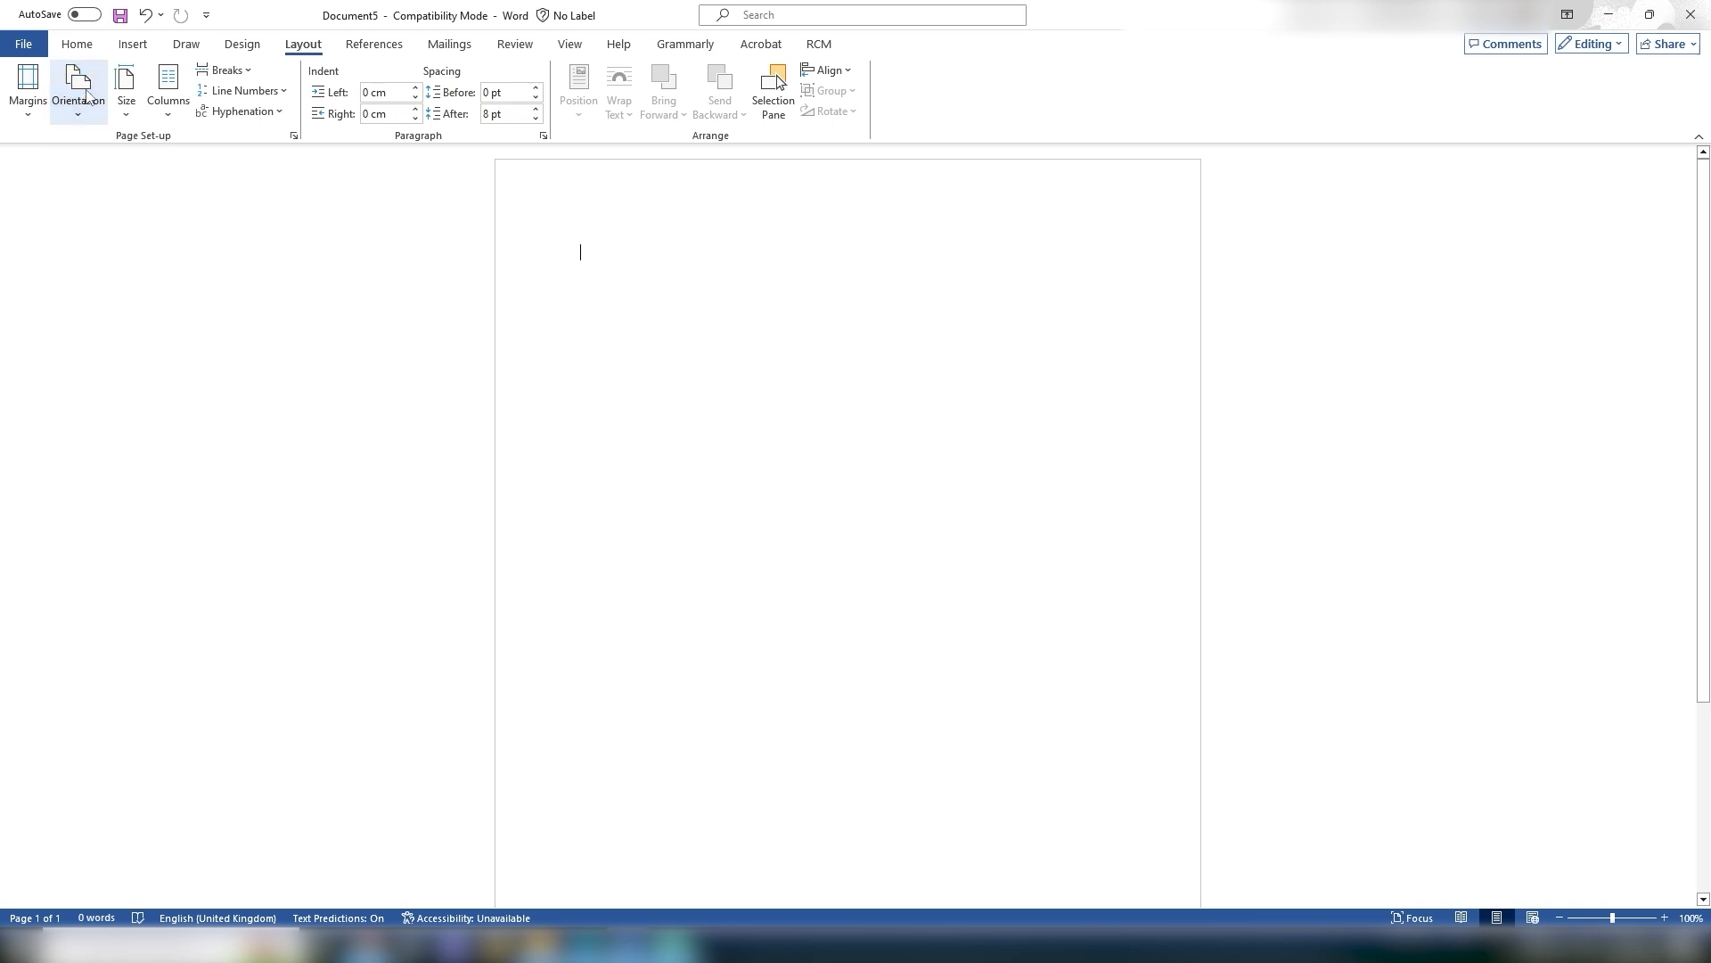
# Step: Browse the list of available paper sizes without choosing one
pyautogui.click(130, 117)
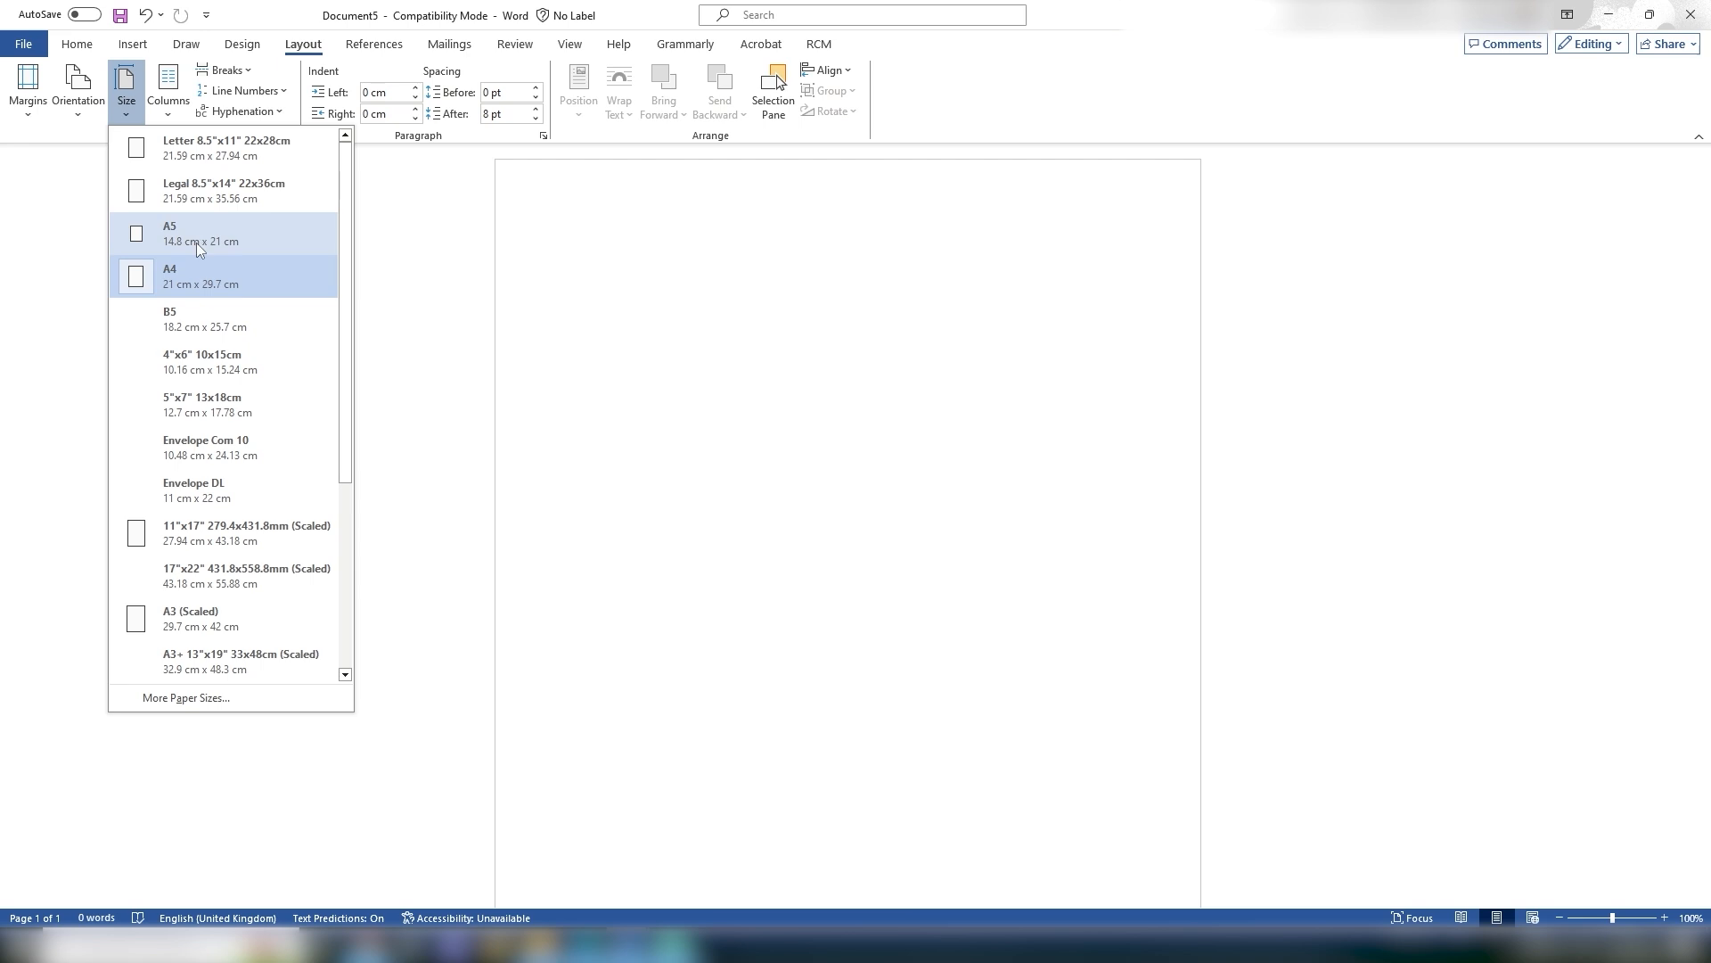
pyautogui.scroll(-1, 214, 264)
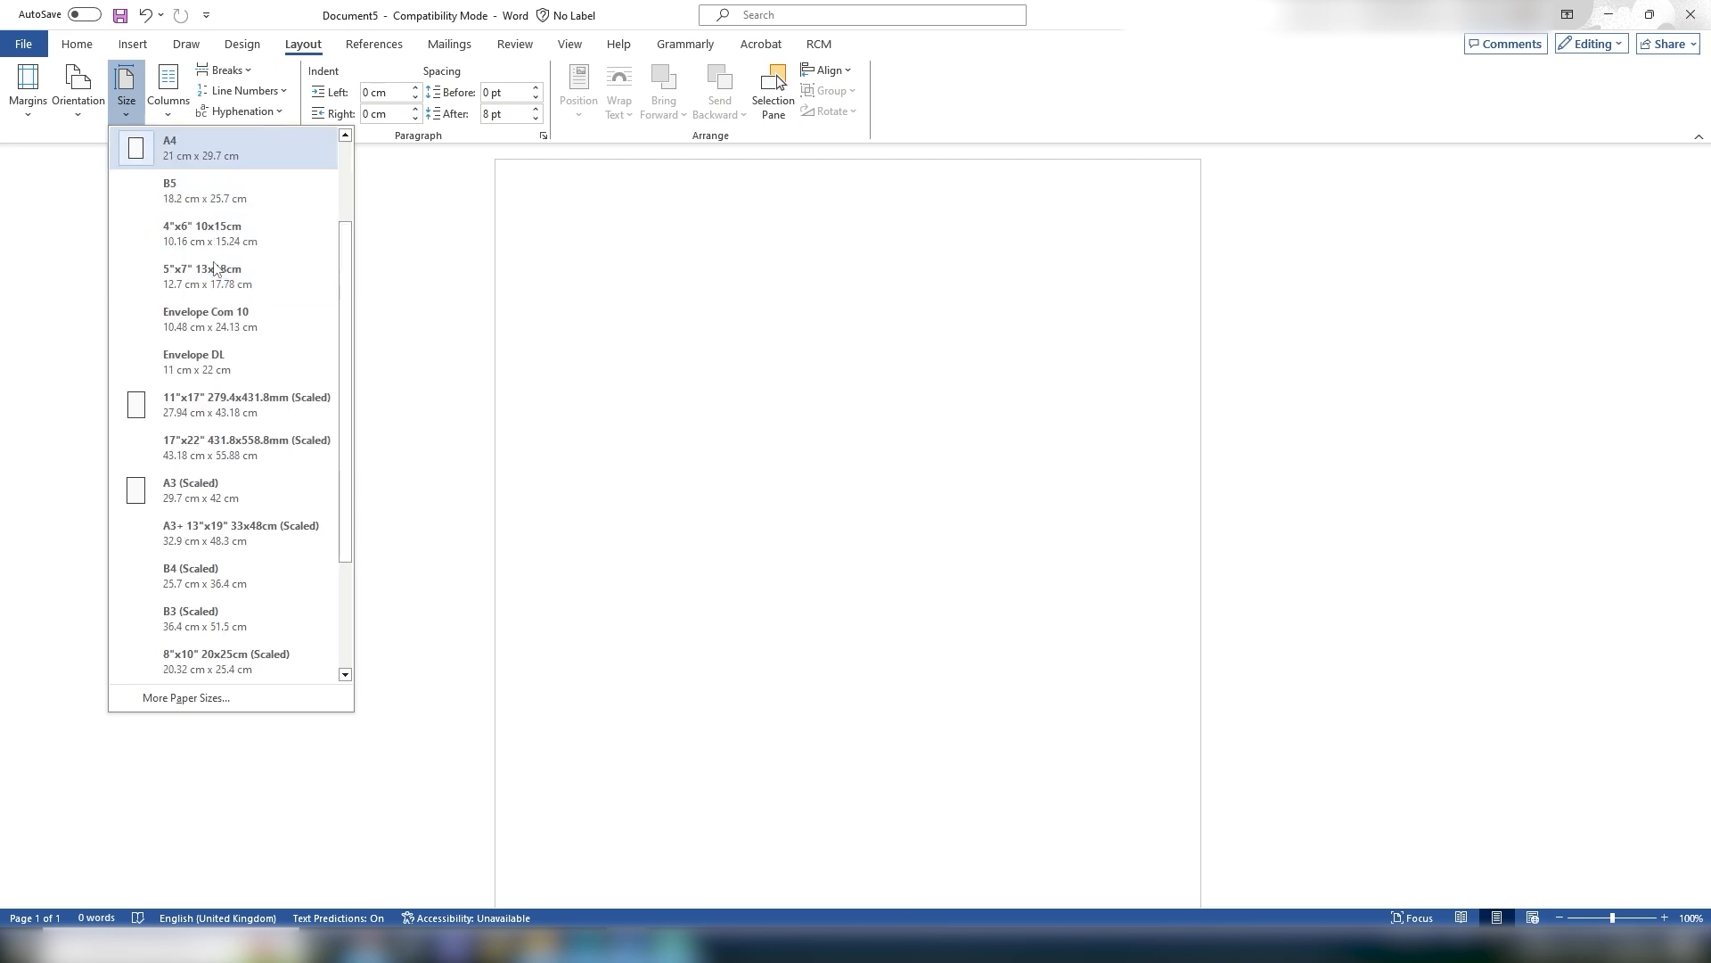
pyautogui.scroll(1, 214, 267)
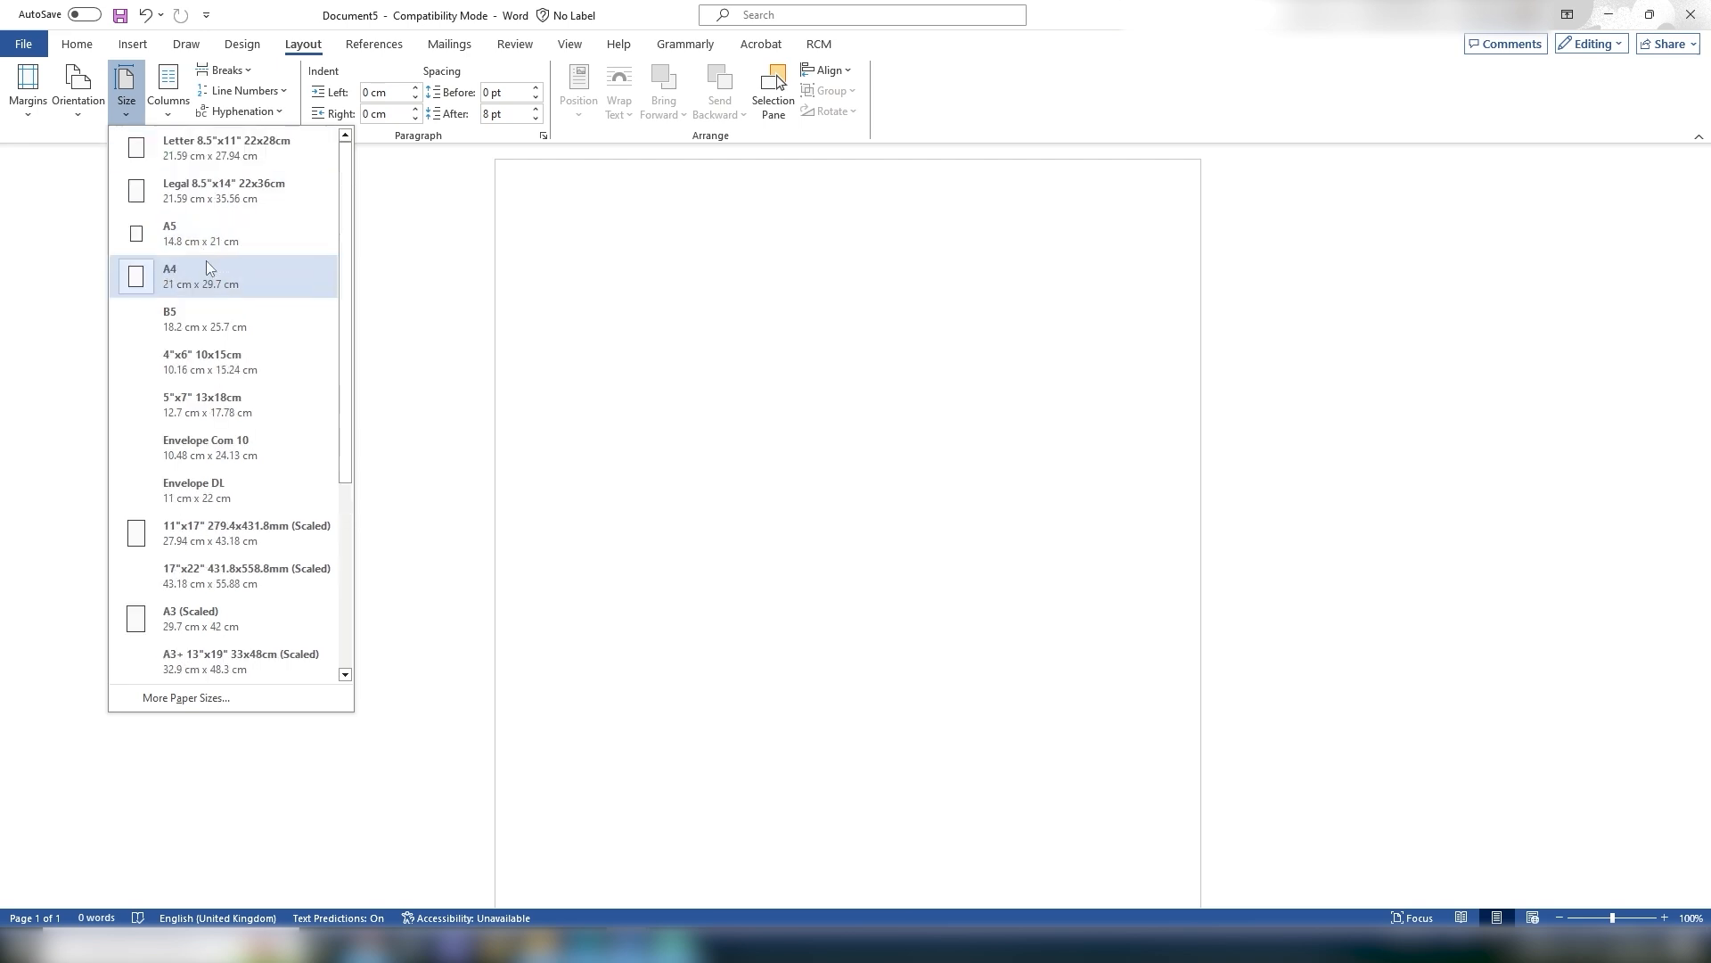
pyautogui.scroll(-1, 194, 236)
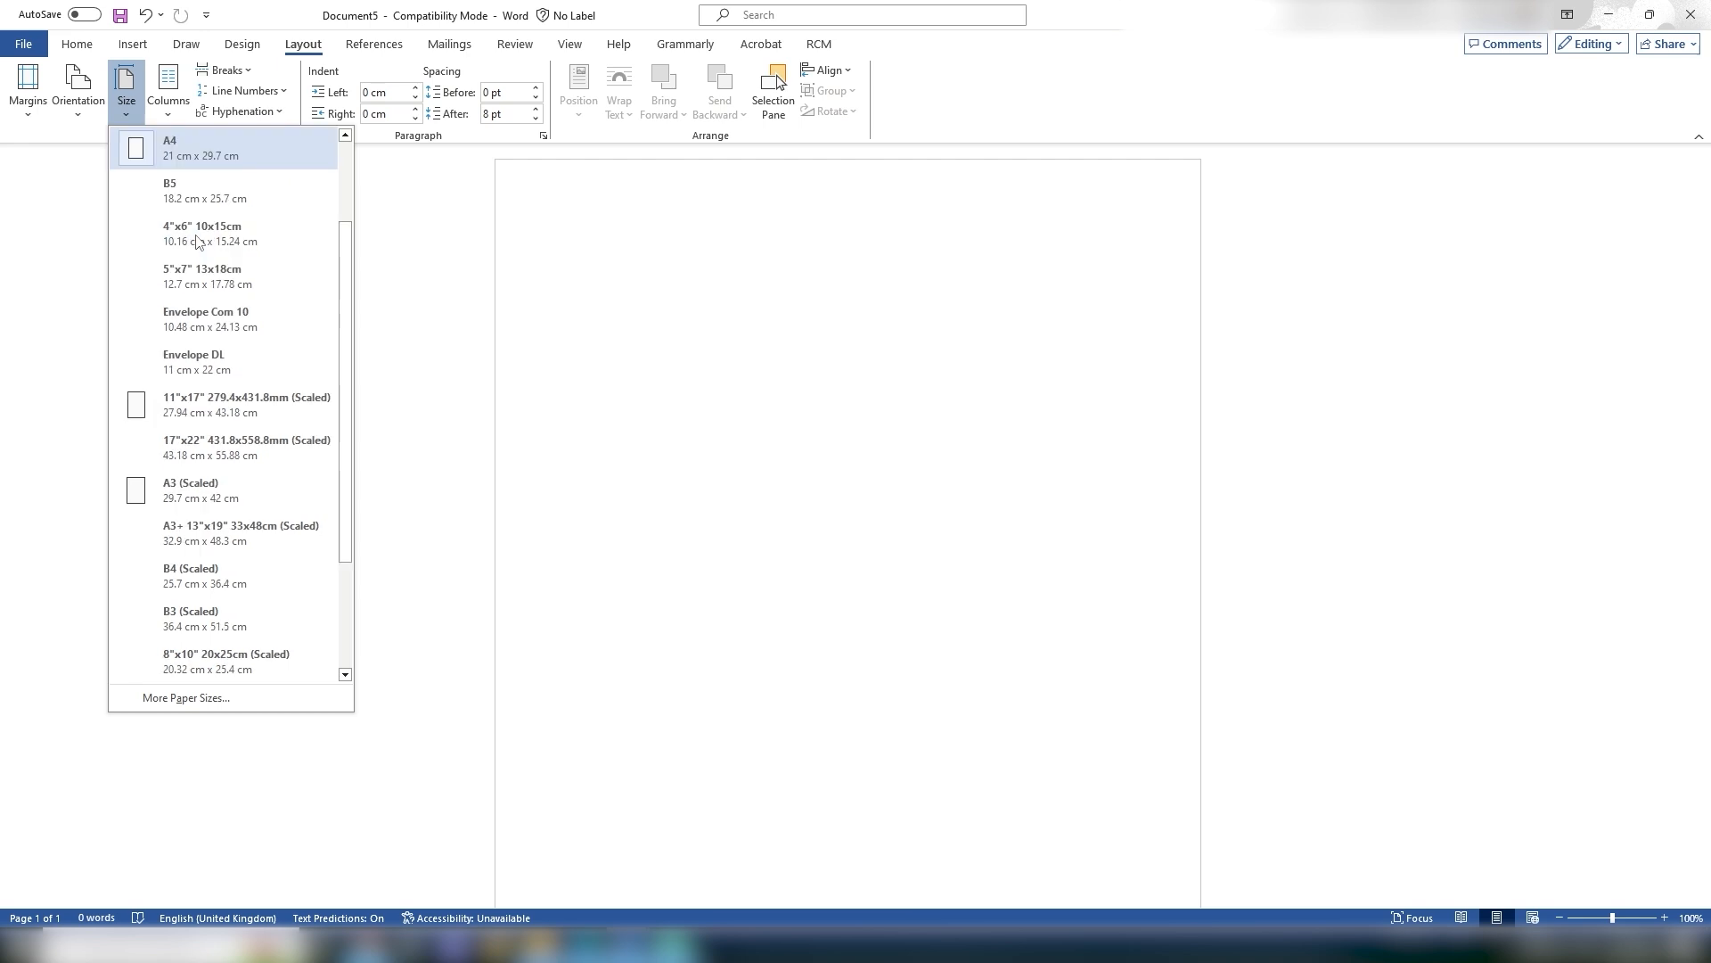
pyautogui.scroll(-2, 230, 482)
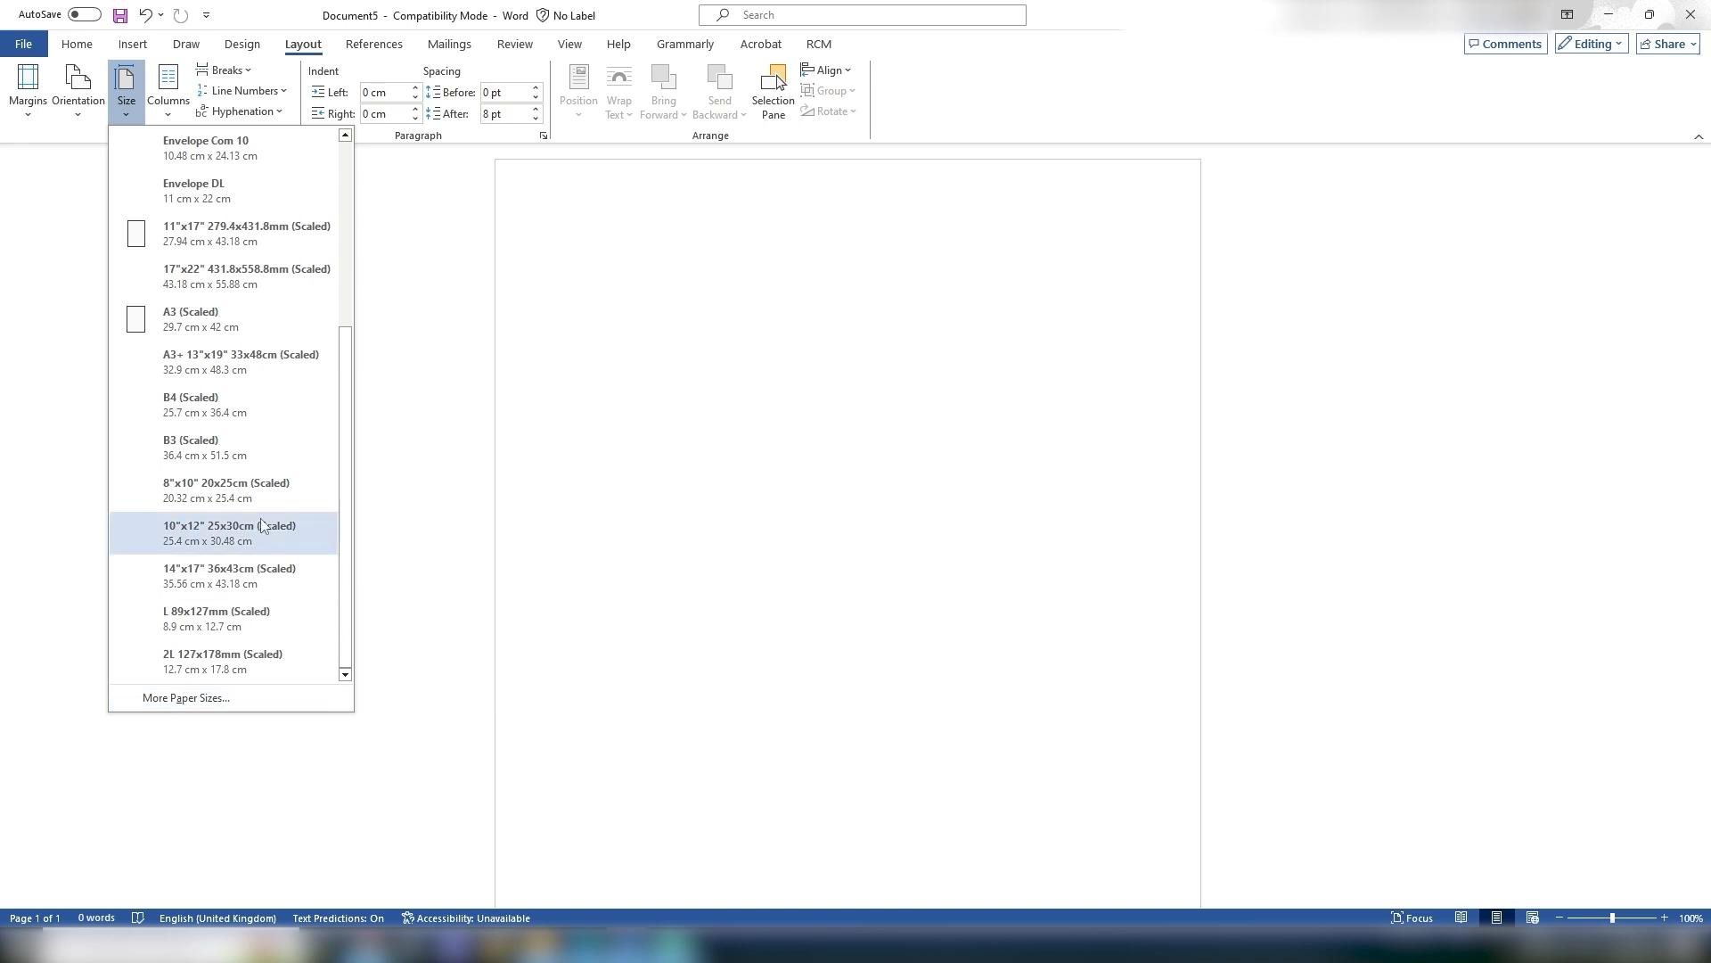
pyautogui.scroll(4, 264, 517)
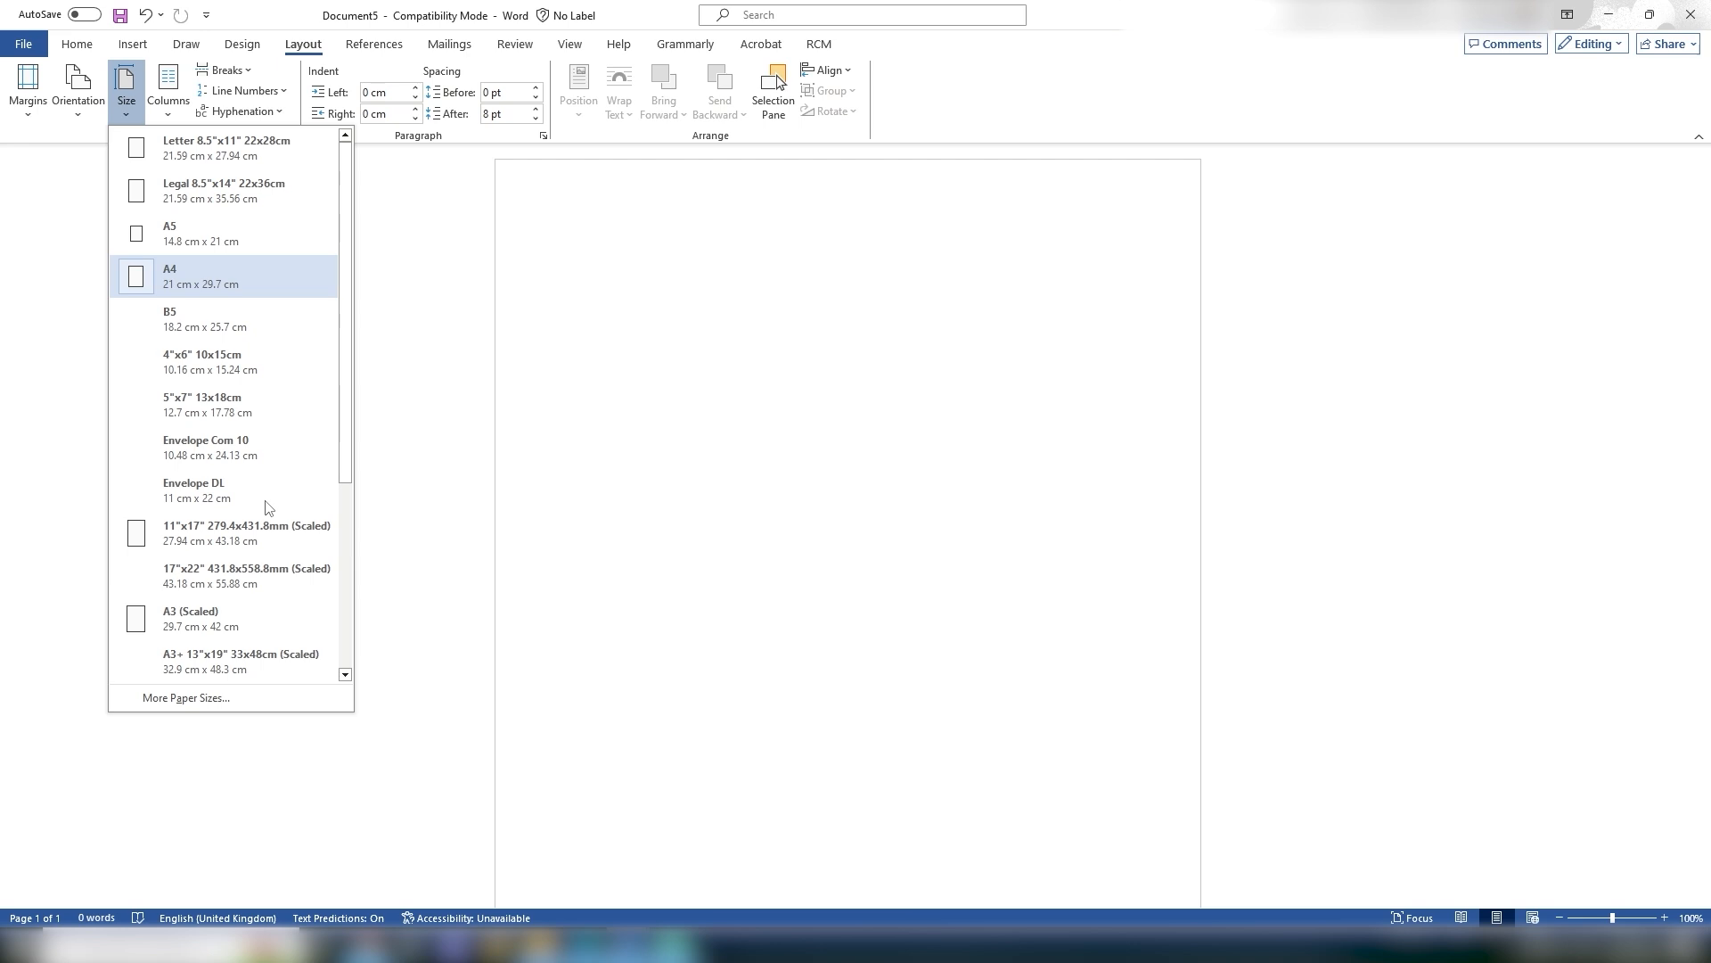
# Step: Paste a sample paragraph about creating podcasts onto the page
pyautogui.click(176, 80)
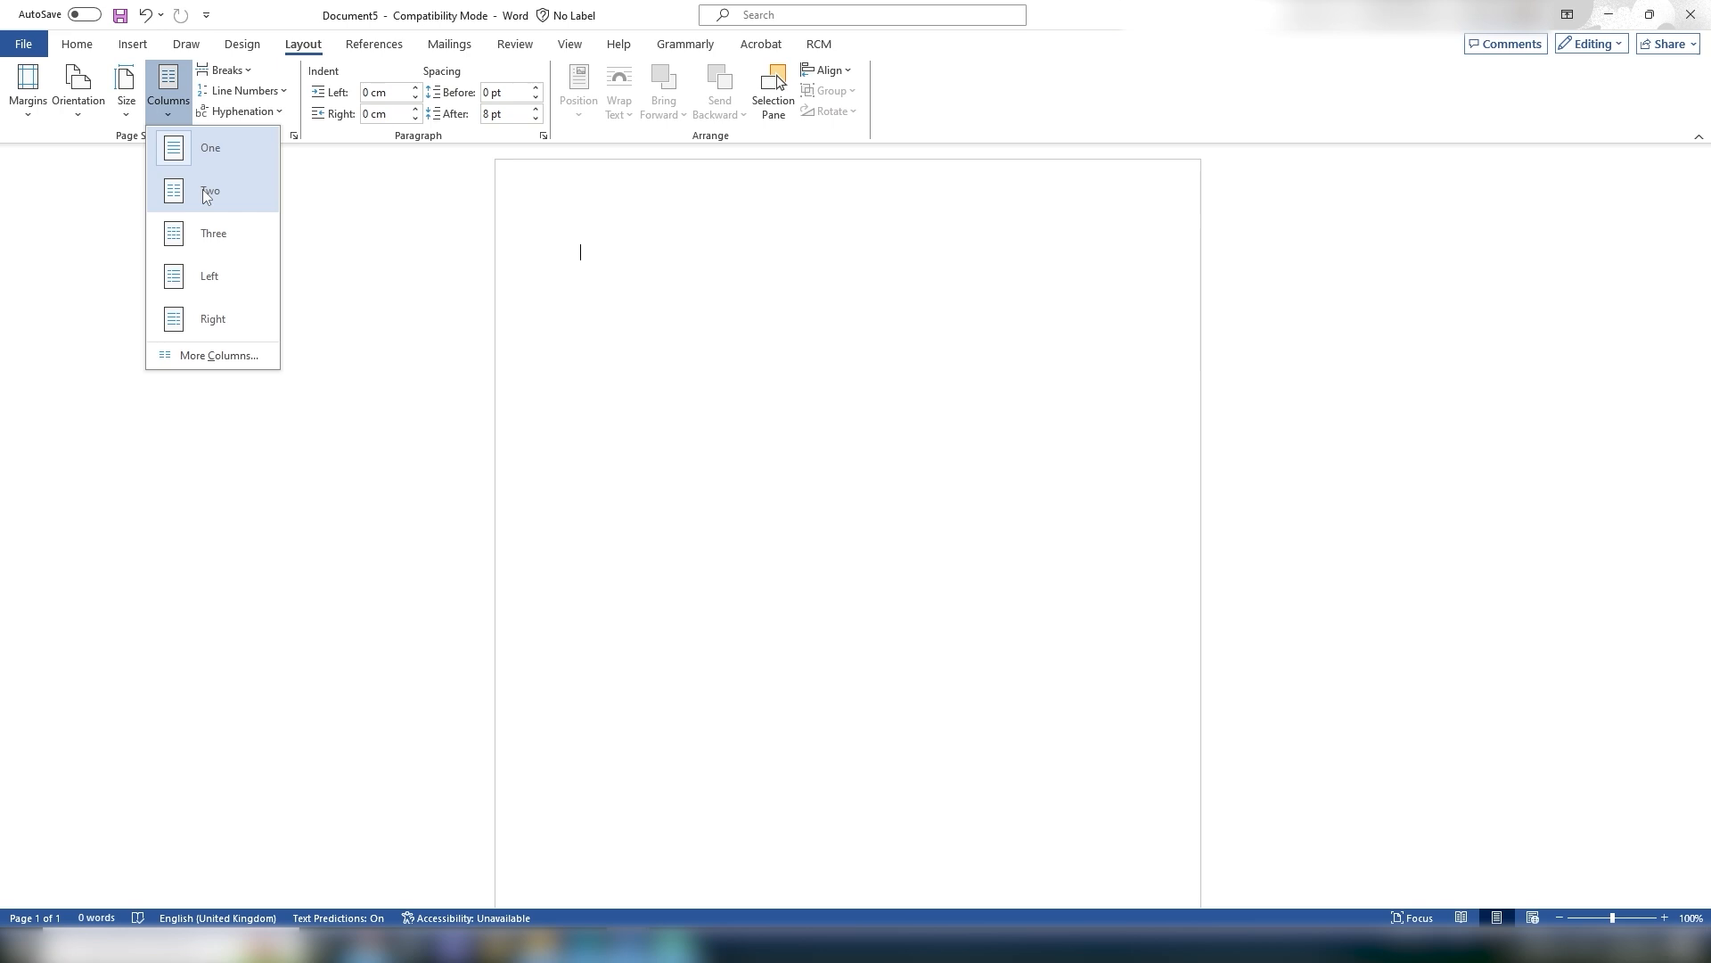
pyautogui.click(618, 258)
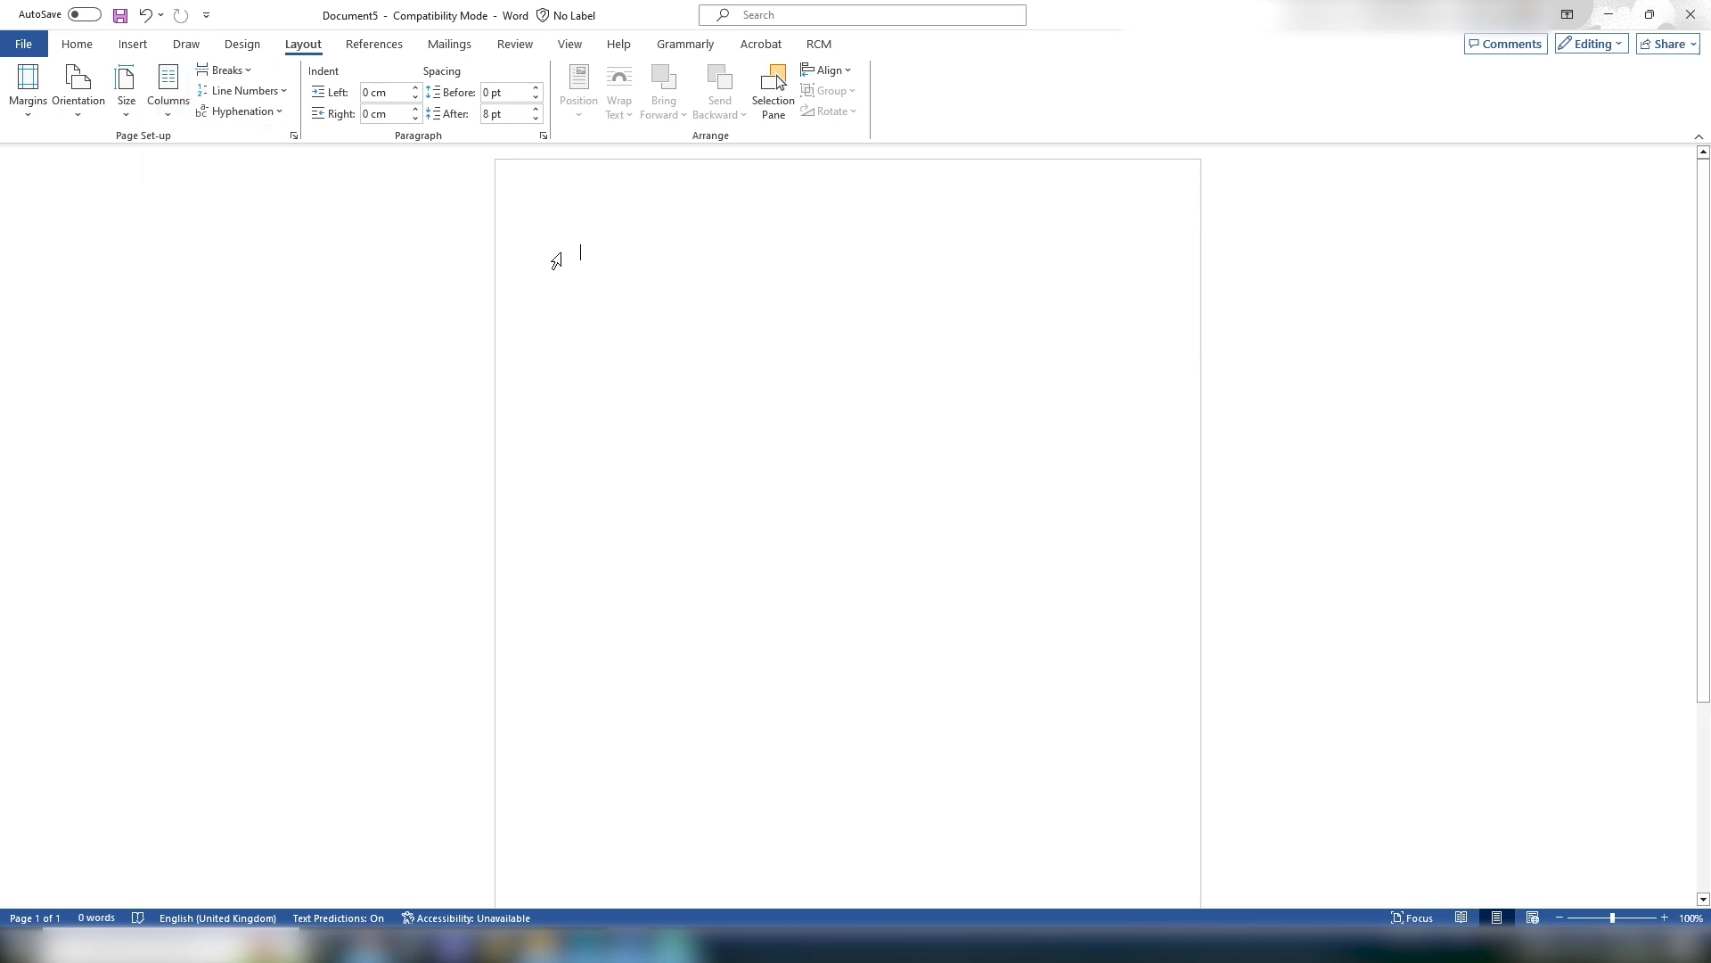
pyautogui.hotkey('ctrl', 'v')
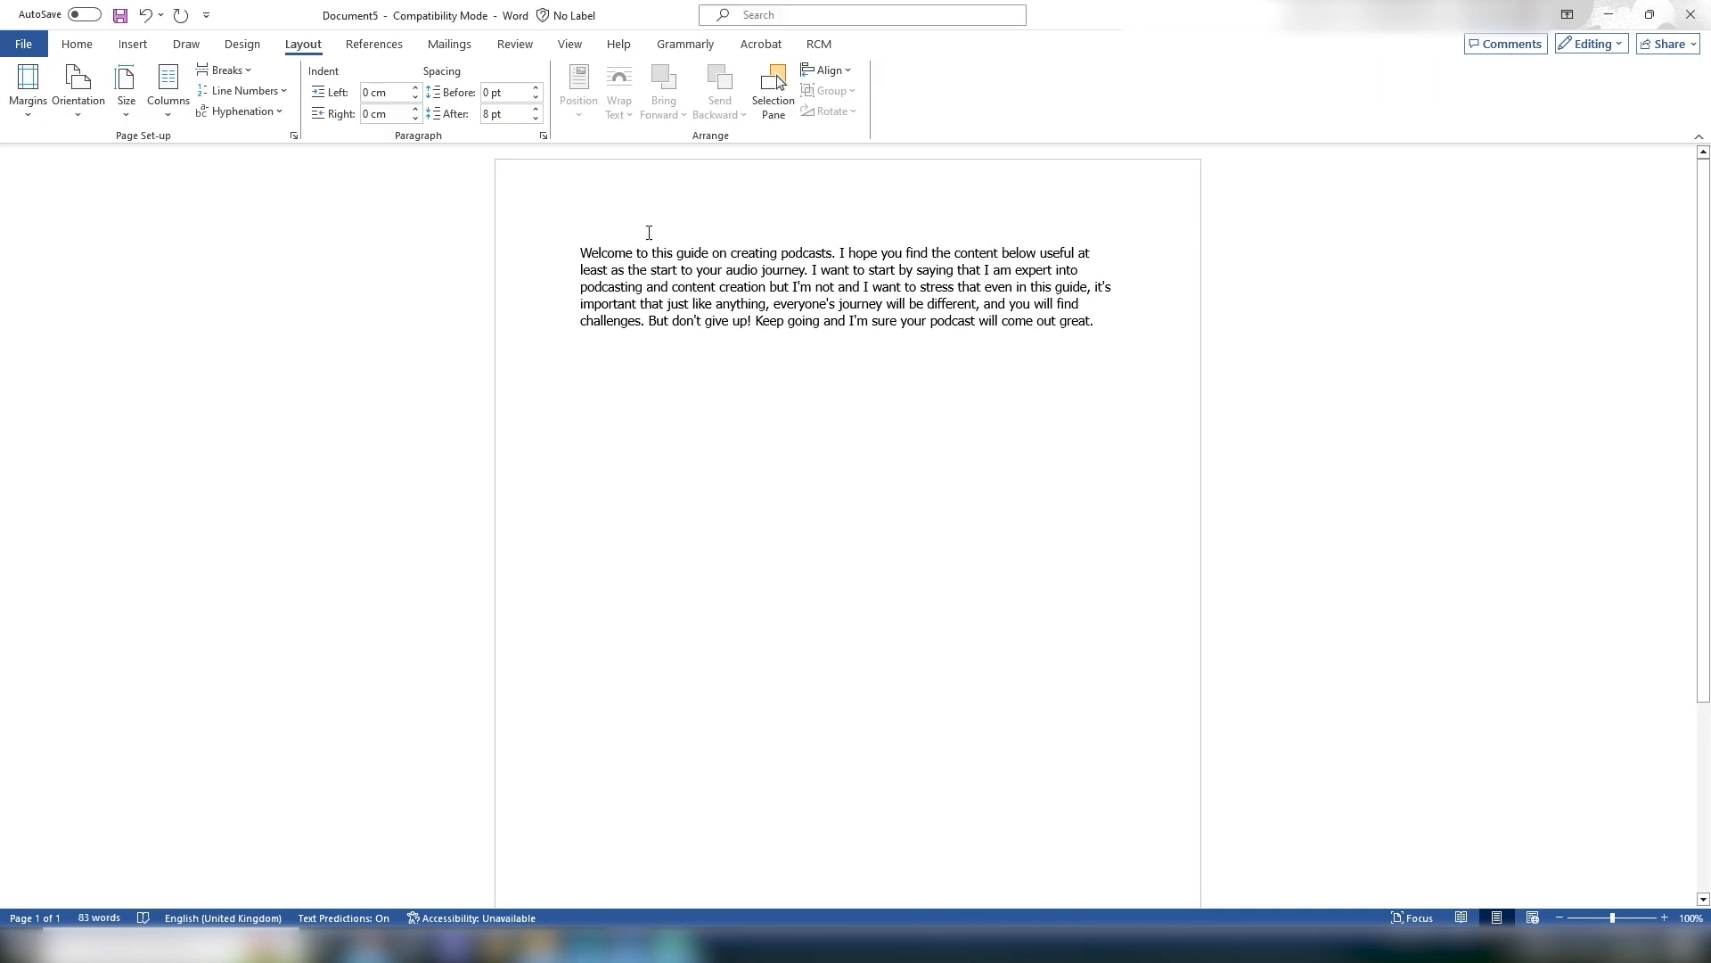
# Step: Select the pasted paragraph and lay it out in two columns
pyautogui.moveTo(575, 252); pyautogui.dragTo(1111, 386)
pyautogui.click(1111, 386)
pyautogui.click(183, 114)
pyautogui.click(219, 187)
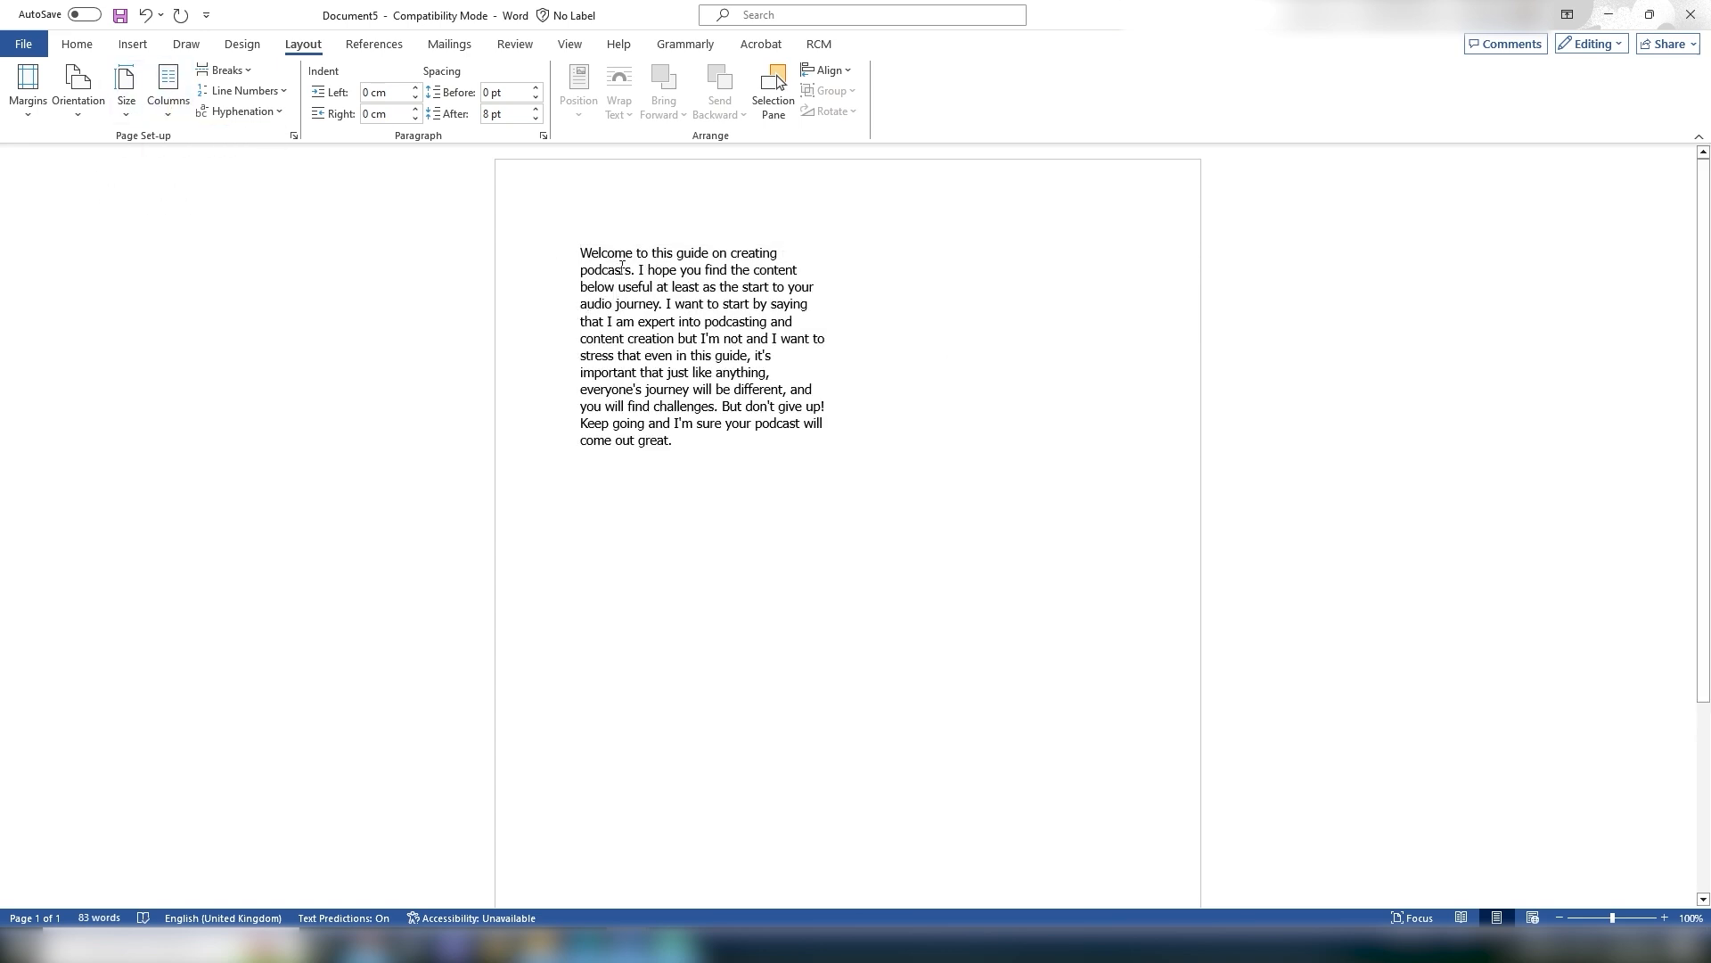
# Step: Select all the text and return it to a single column
pyautogui.moveTo(576, 251); pyautogui.dragTo(767, 431)
pyautogui.click(778, 442)
pyautogui.click(876, 257)
pyautogui.doubleClick(901, 248)
pyautogui.click(889, 259)
pyautogui.hotkey('ctrl', 'a')
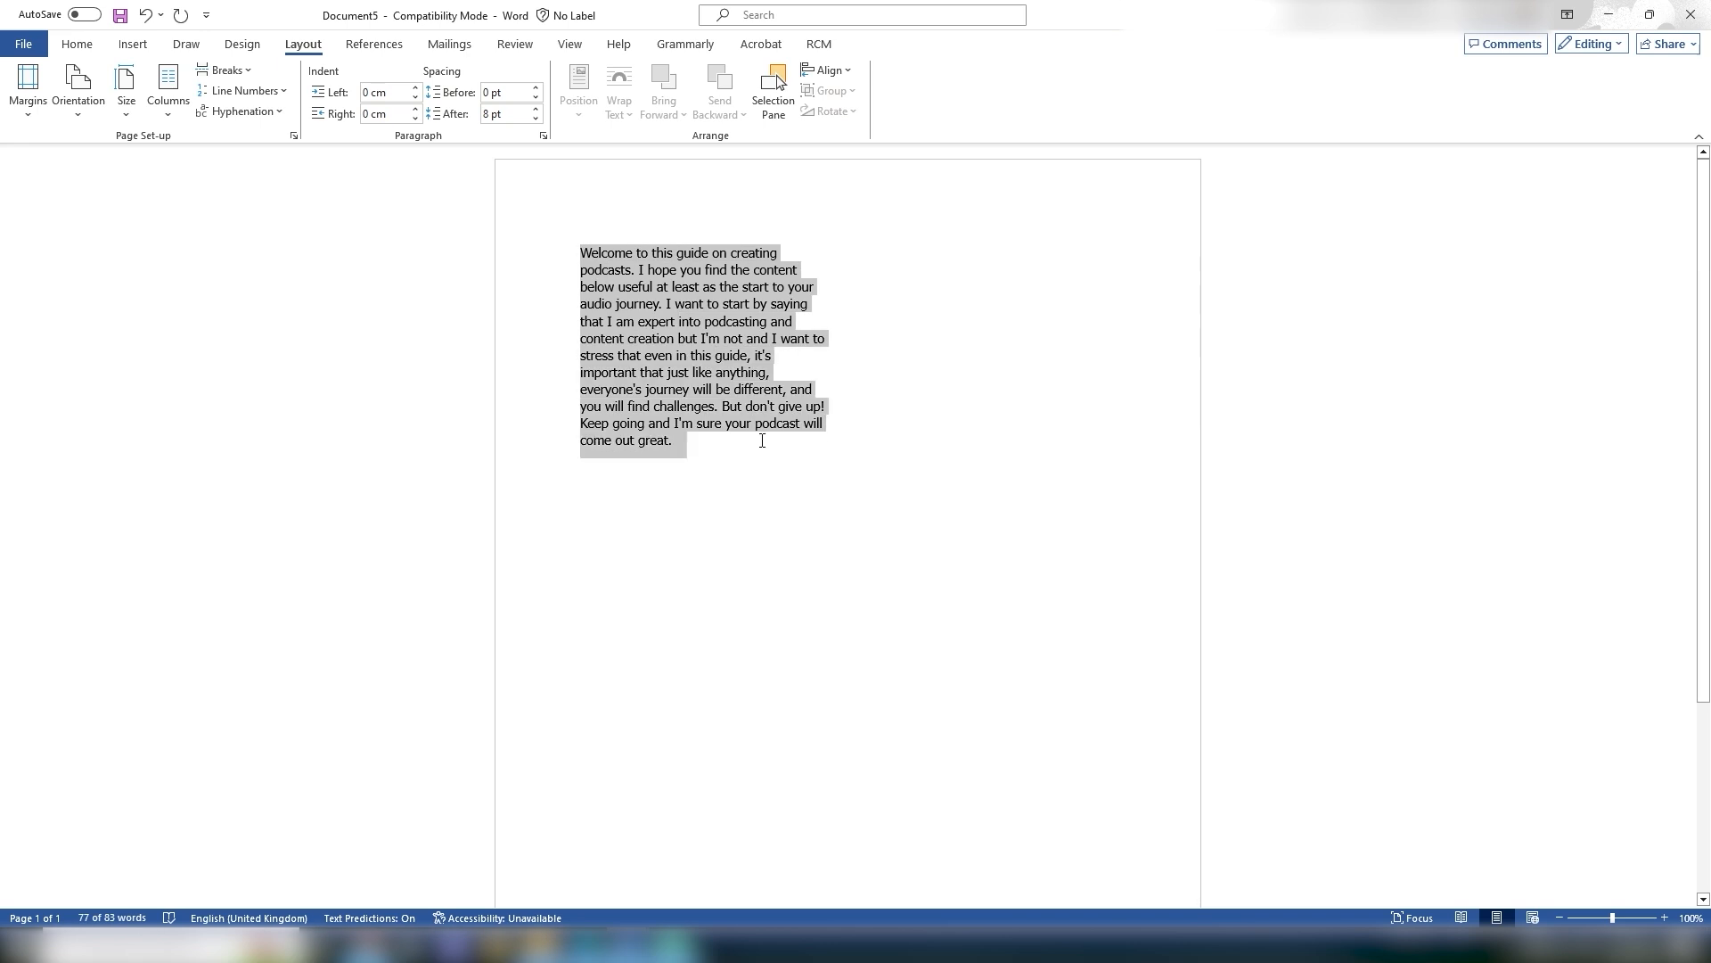
pyautogui.click(168, 90)
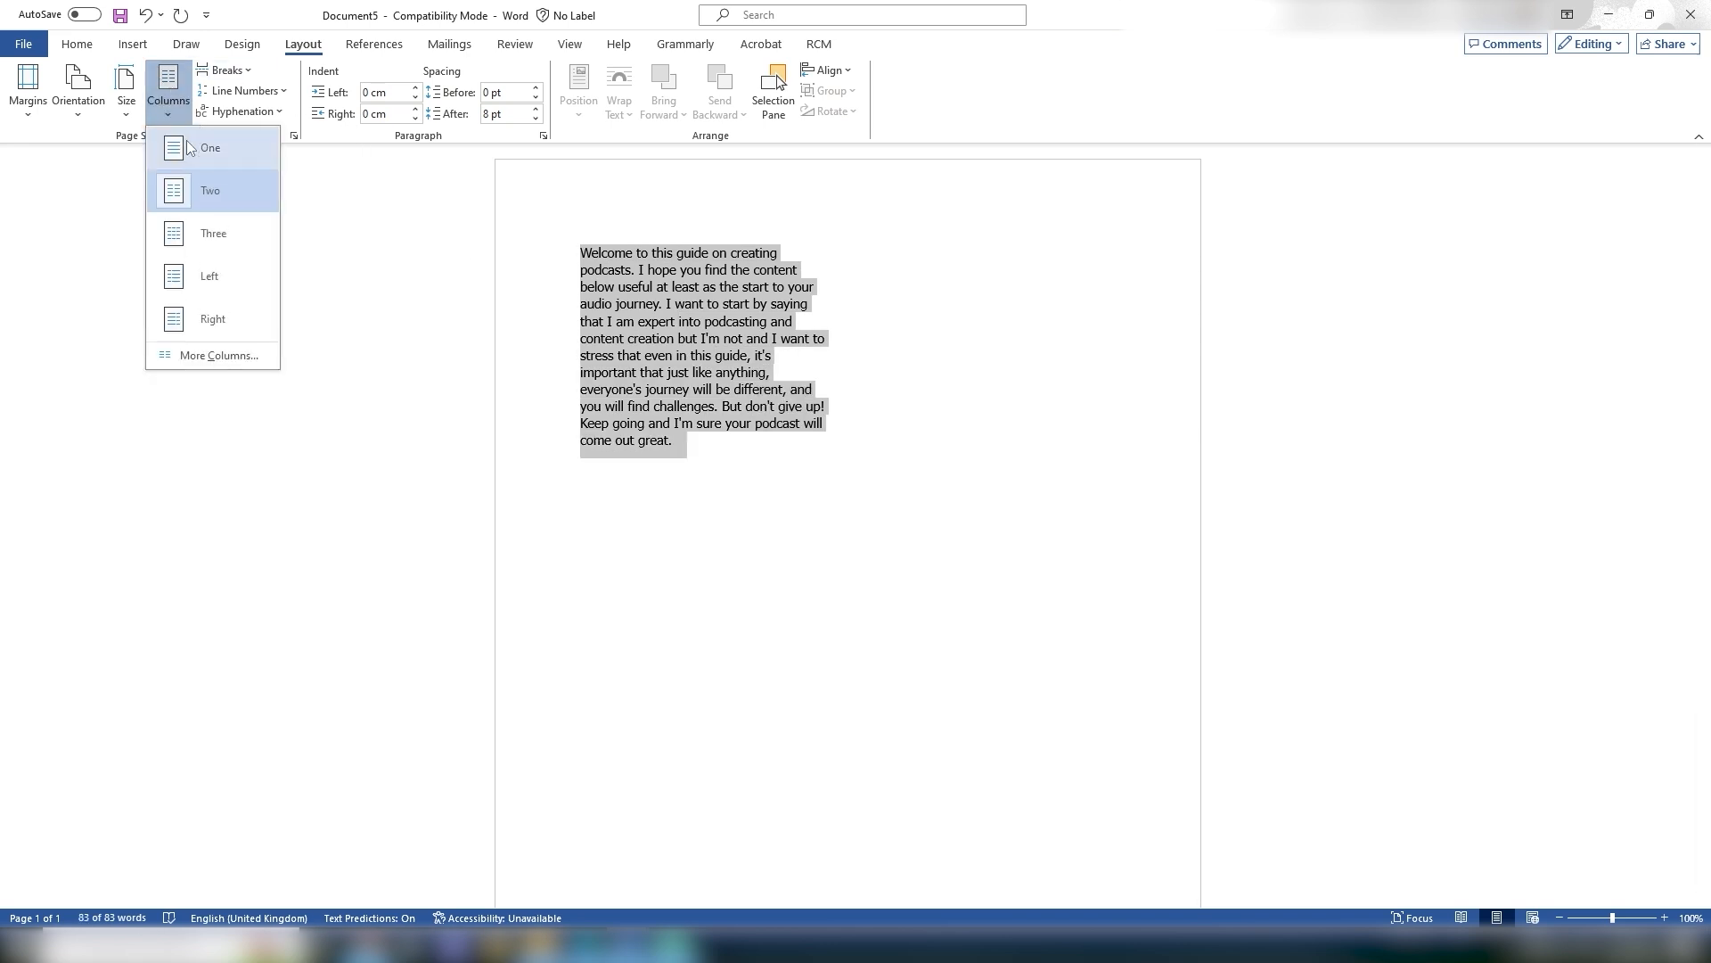
pyautogui.click(190, 147)
pyautogui.click(642, 409)
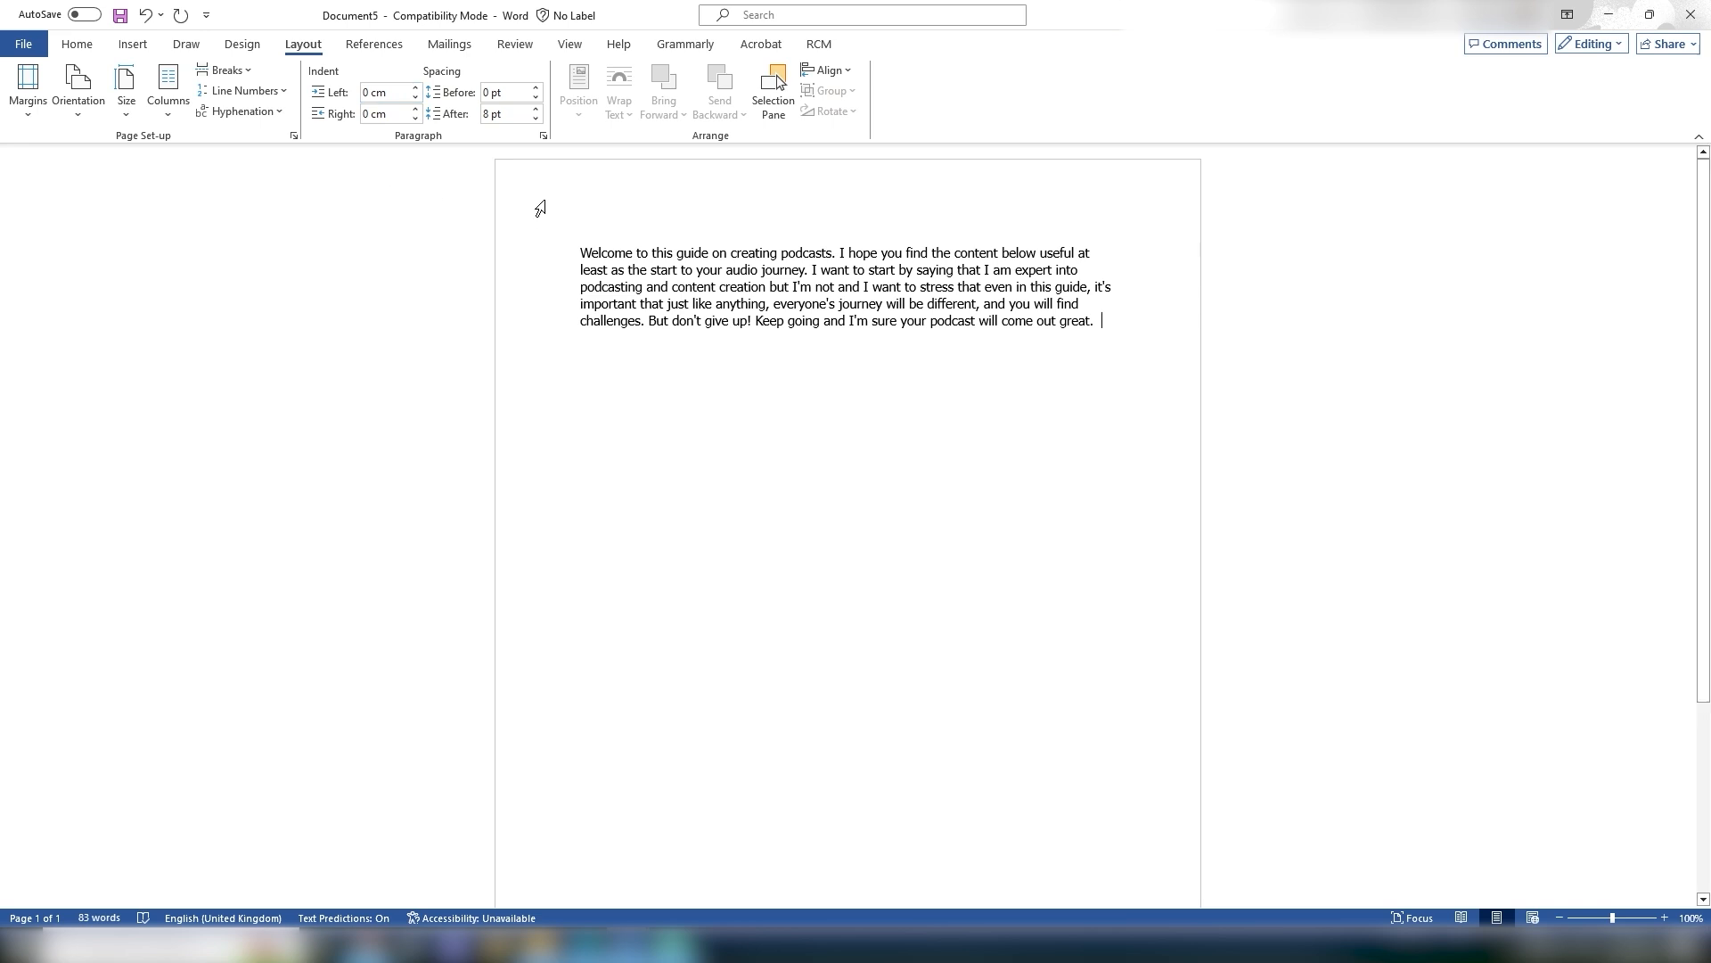
# Step: Select the paragraph and increase its left indent to 1.3 cm
pyautogui.moveTo(580, 252); pyautogui.dragTo(1101, 330)
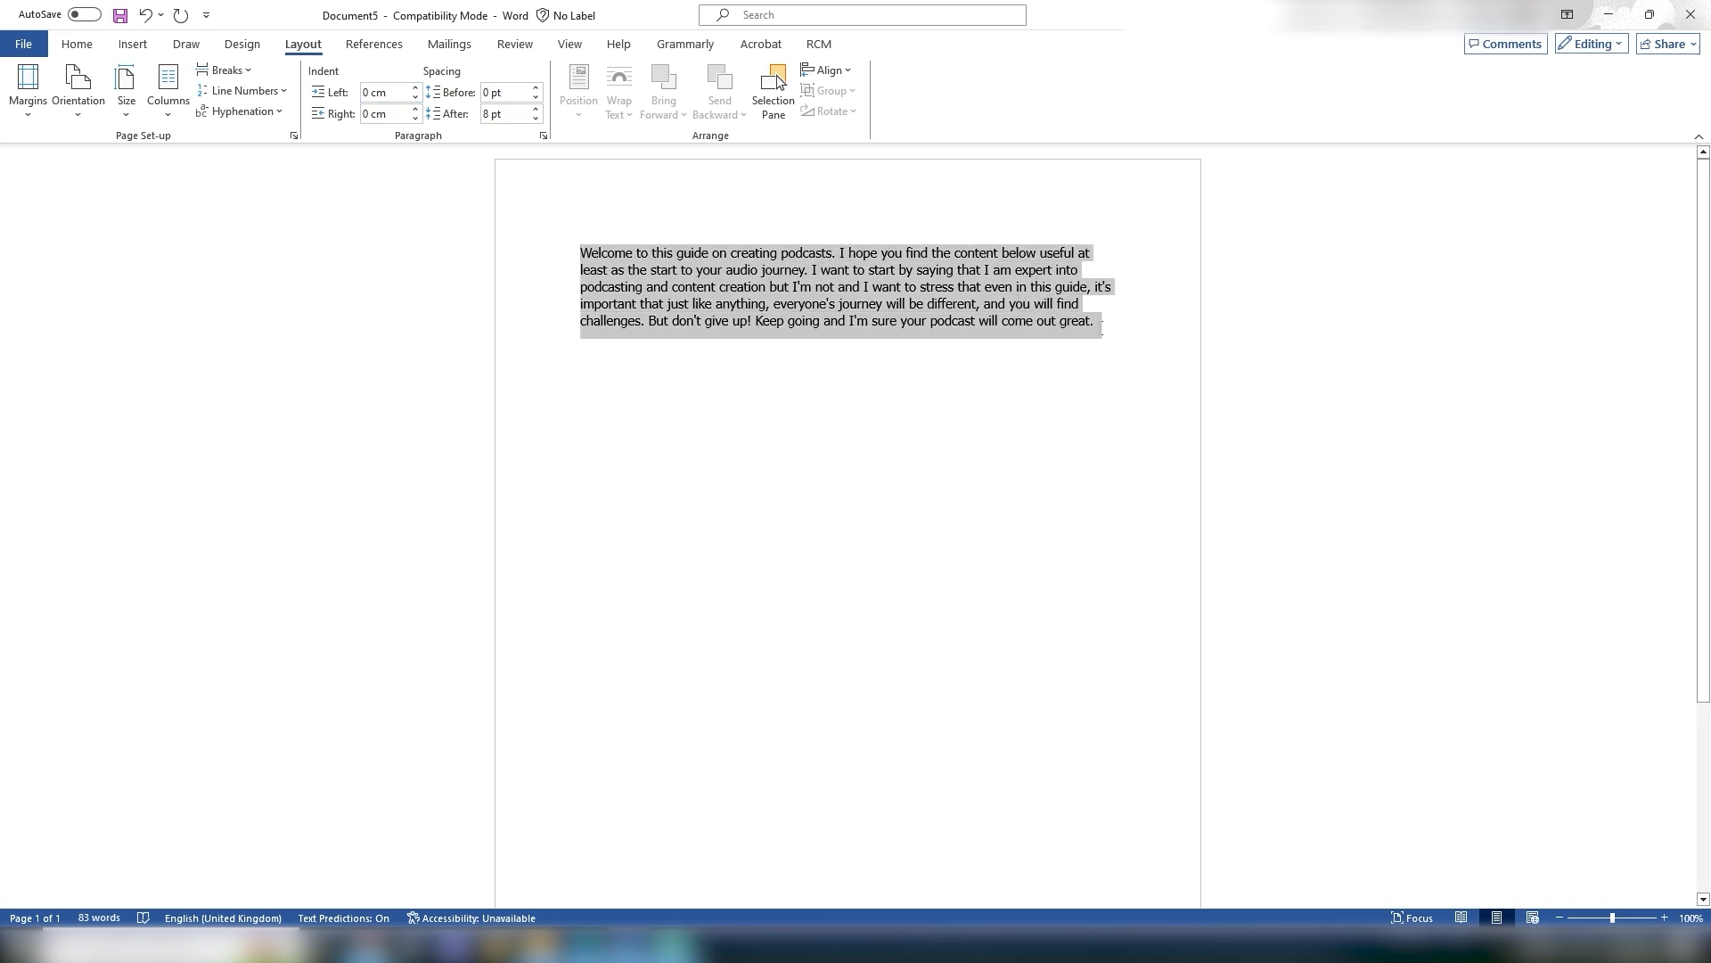
pyautogui.click(415, 89)
pyautogui.click(415, 89)
pyautogui.click(415, 89)
pyautogui.click(415, 89)
pyautogui.click(416, 89)
pyautogui.click(415, 88)
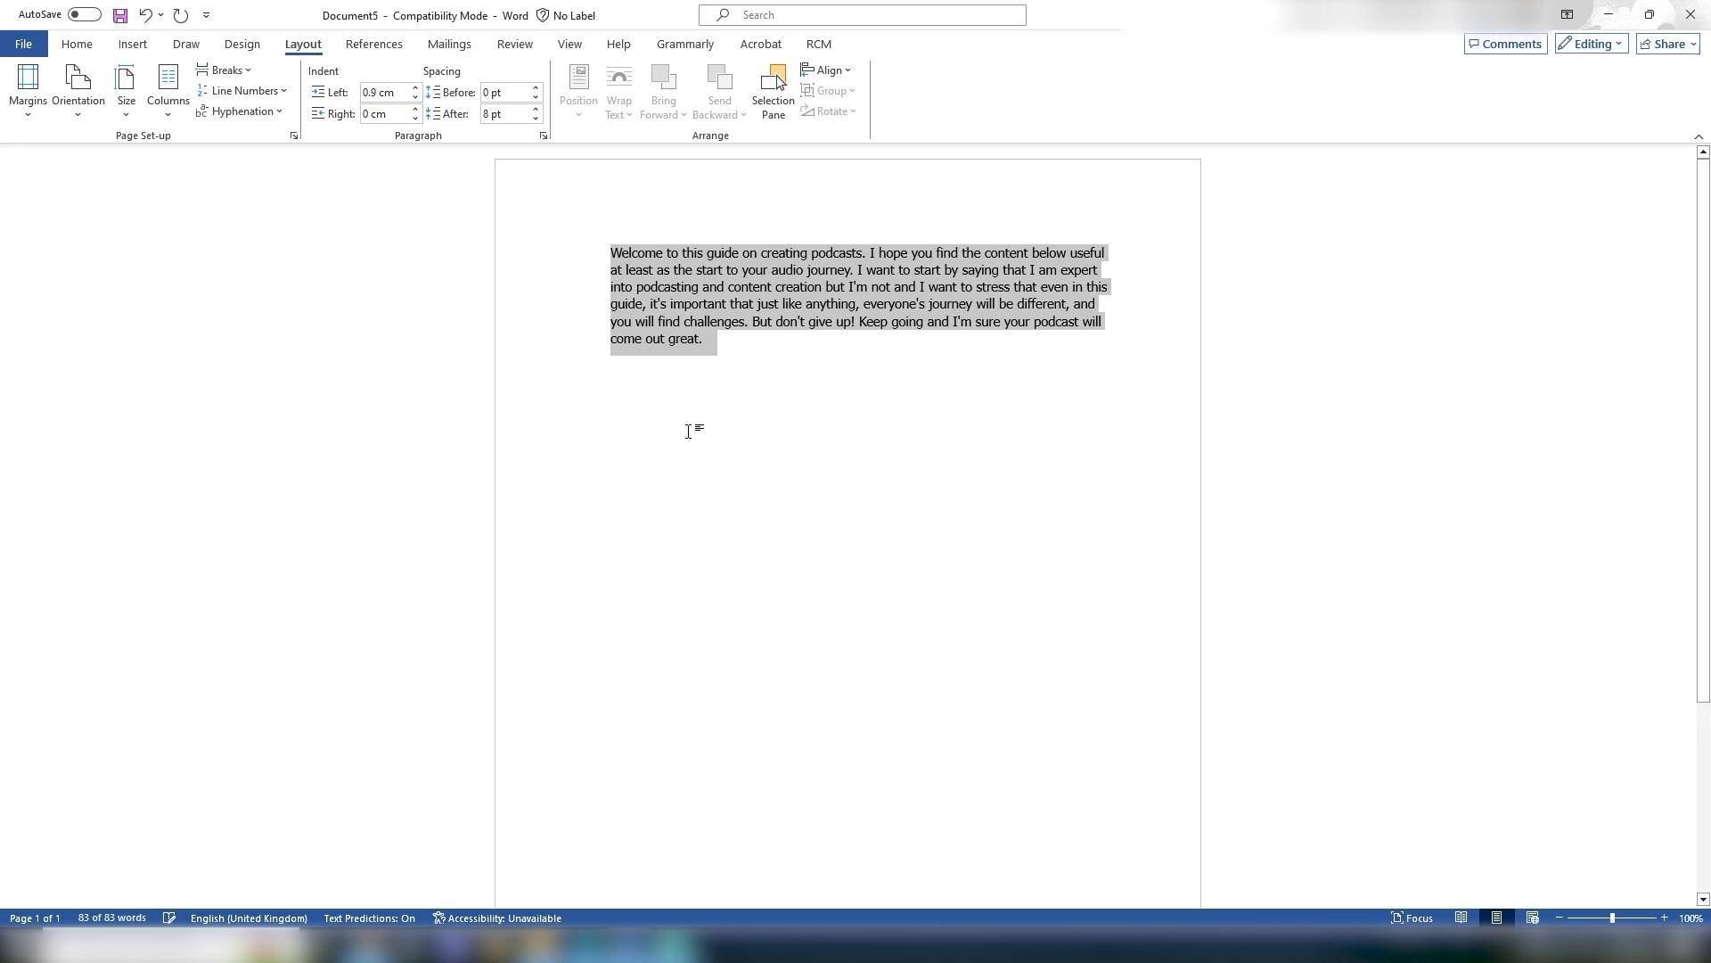
pyautogui.click(415, 88)
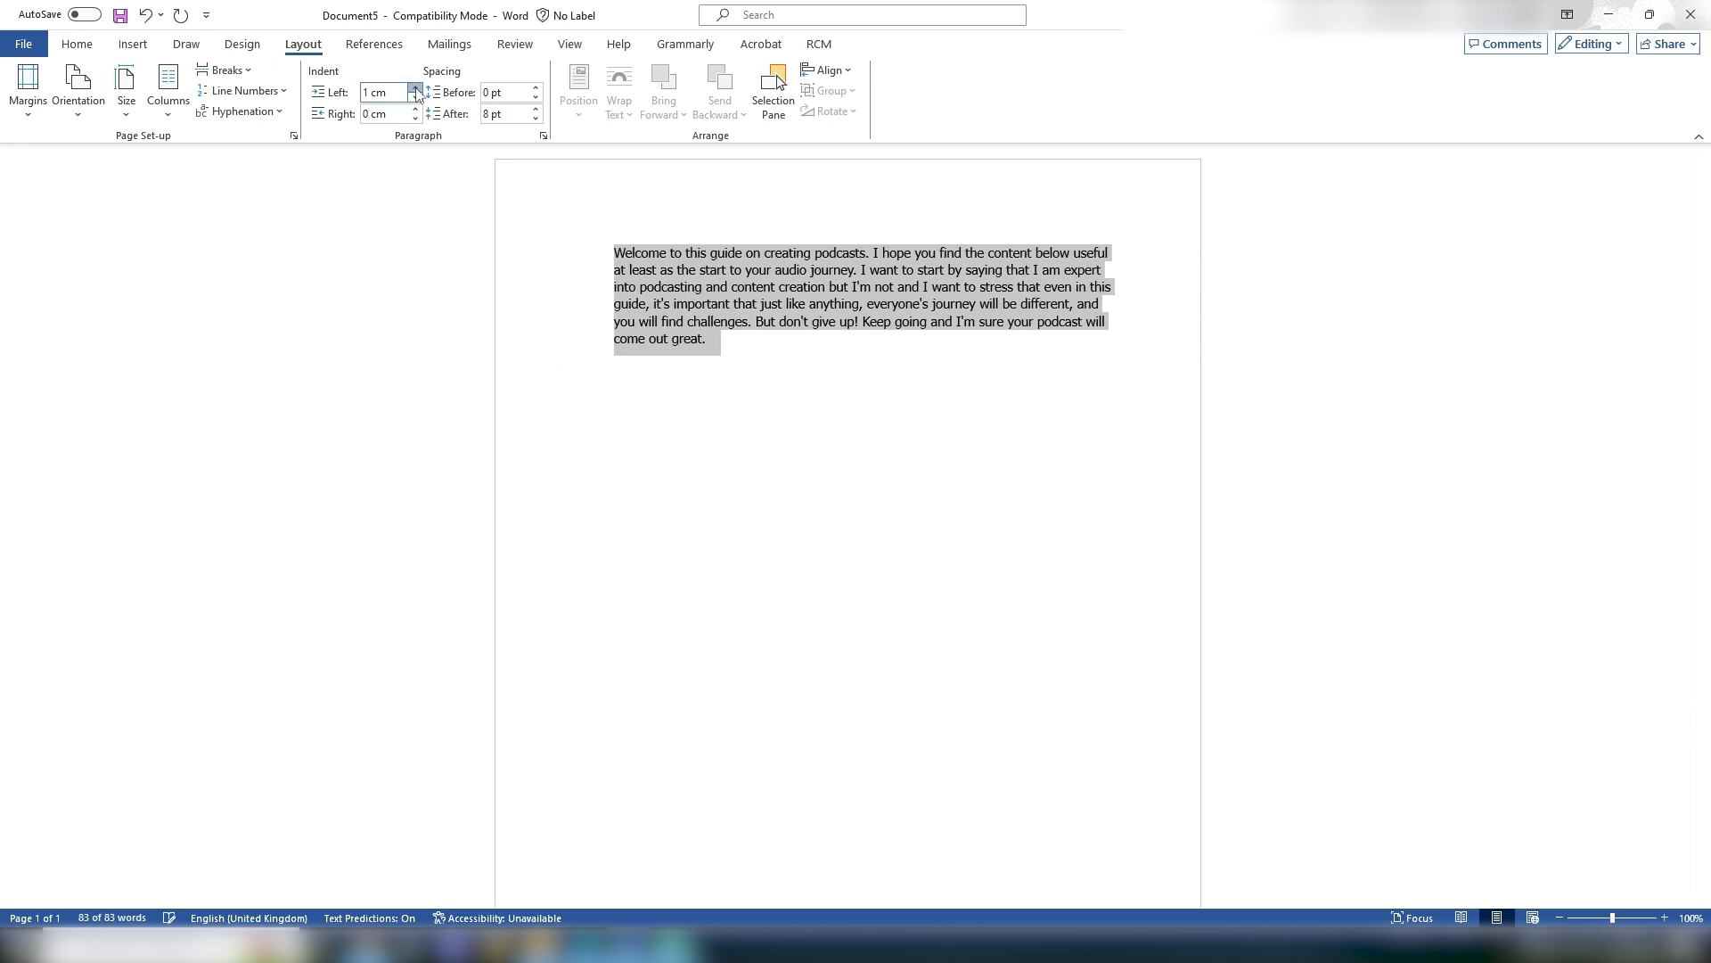
pyautogui.click(415, 88)
pyautogui.click(416, 88)
pyautogui.click(415, 88)
pyautogui.click(394, 93)
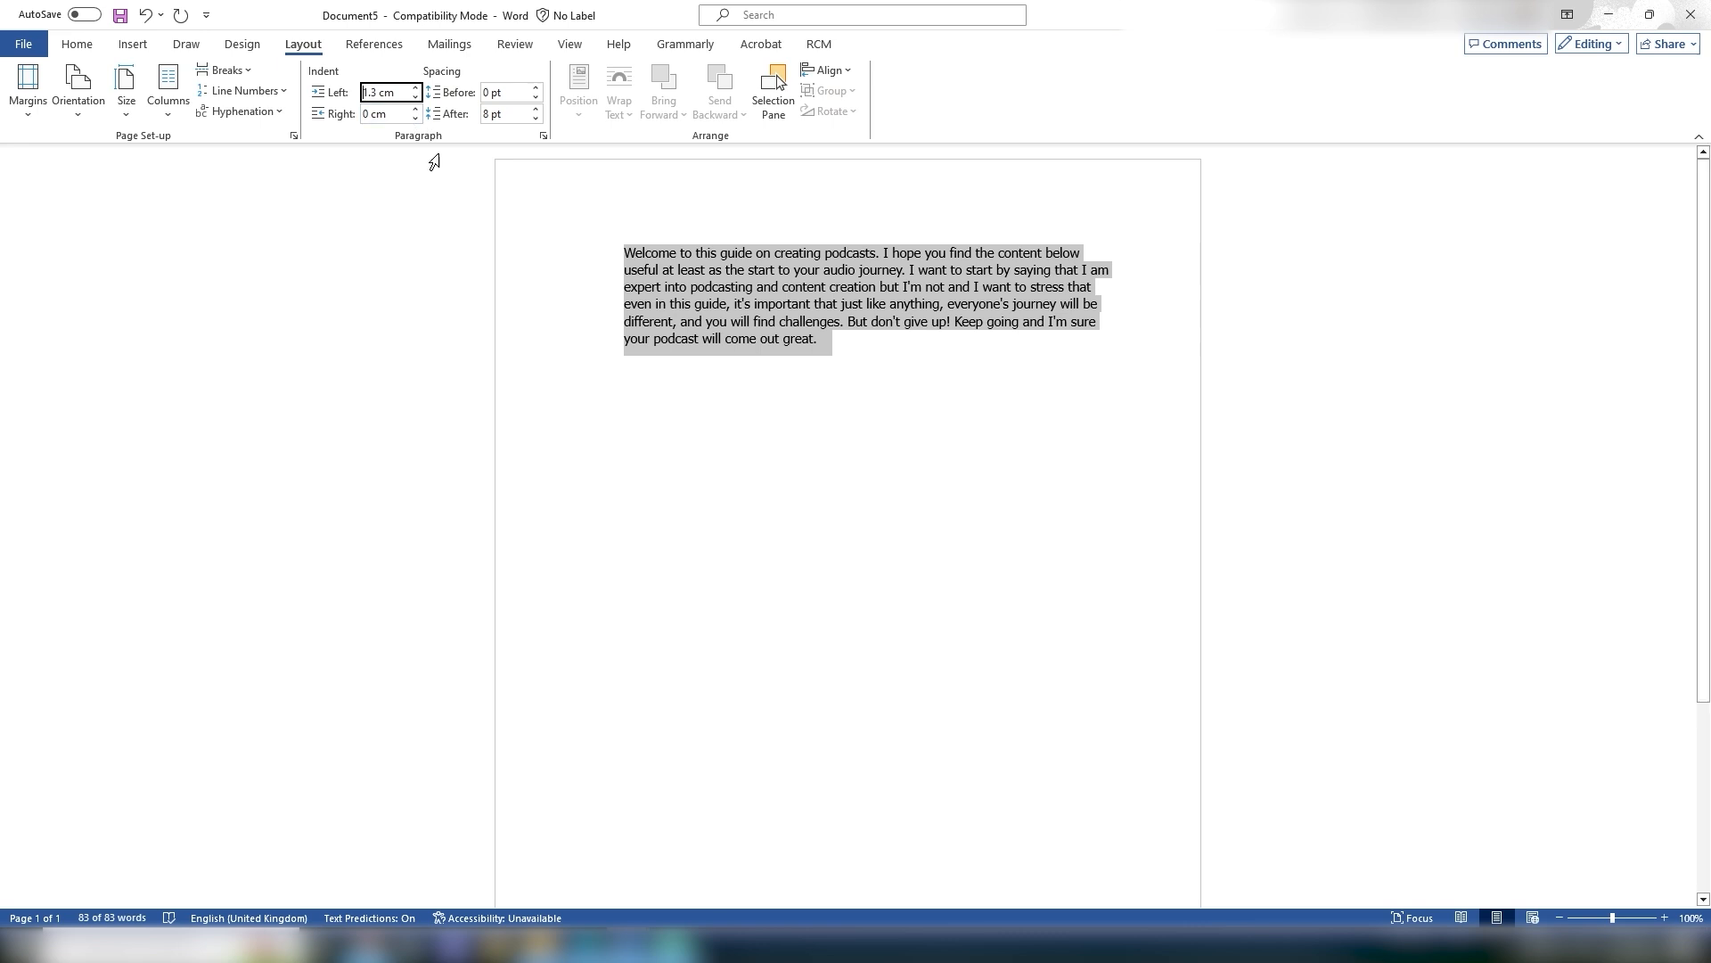
# Step: Reset the paragraph's left indent to 0 cm
pyautogui.tripleClick(397, 92)
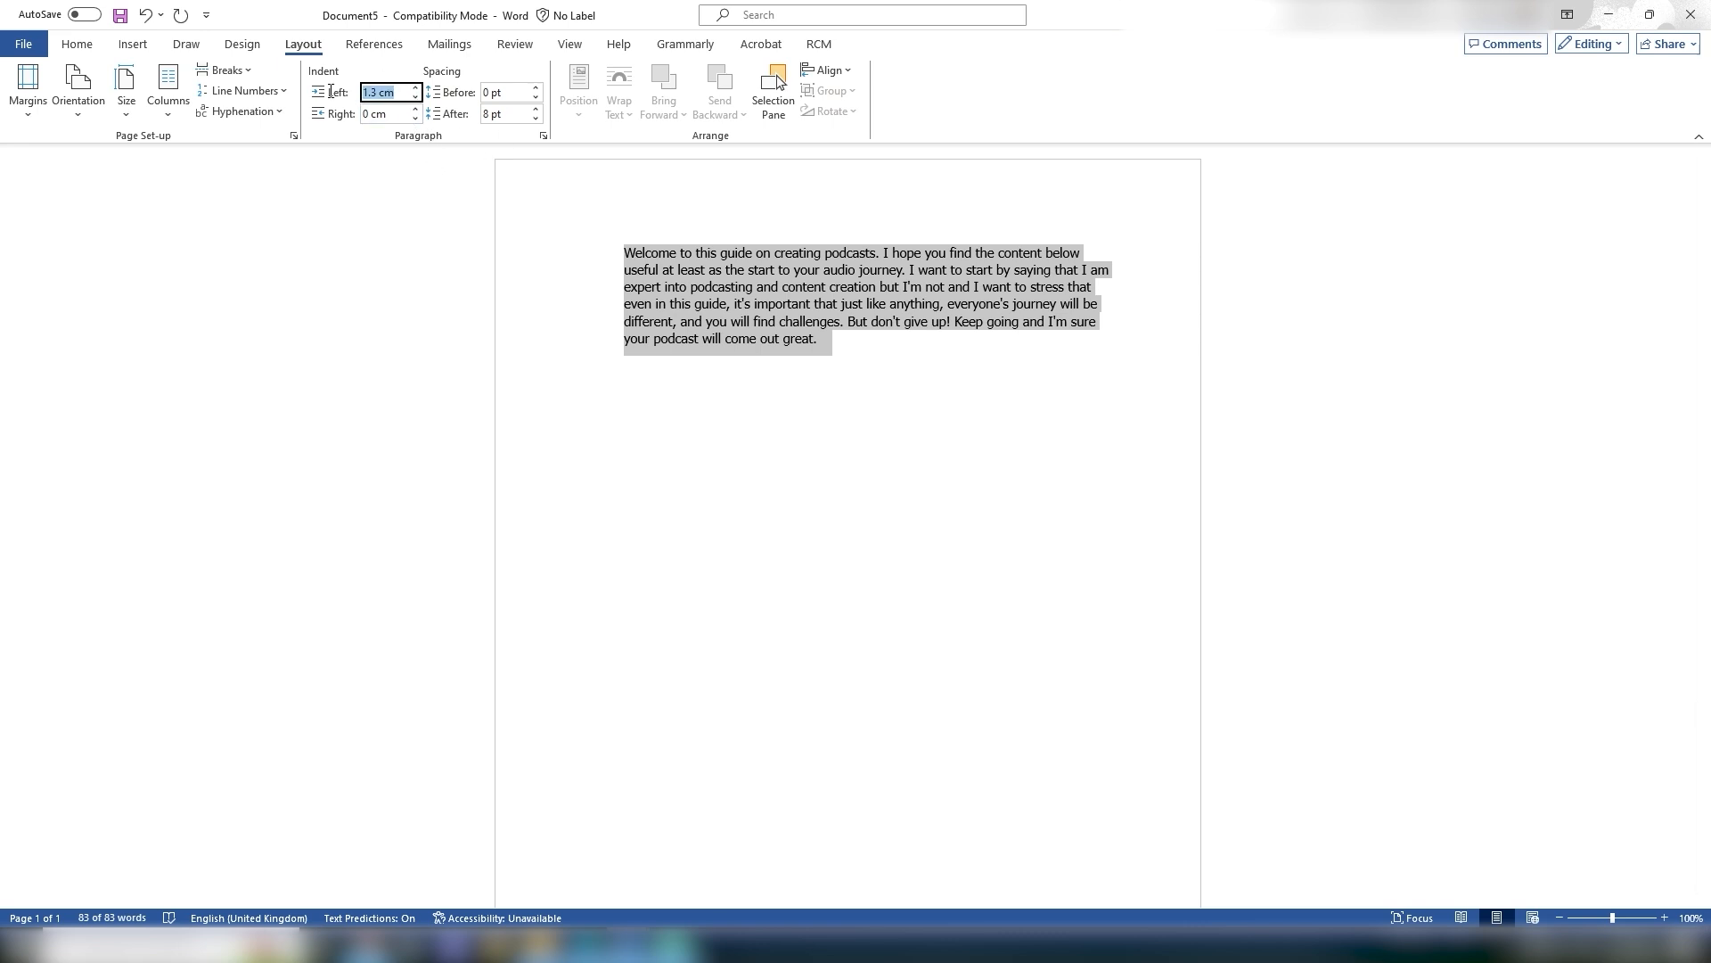
pyautogui.write('0')
pyautogui.press('Return')
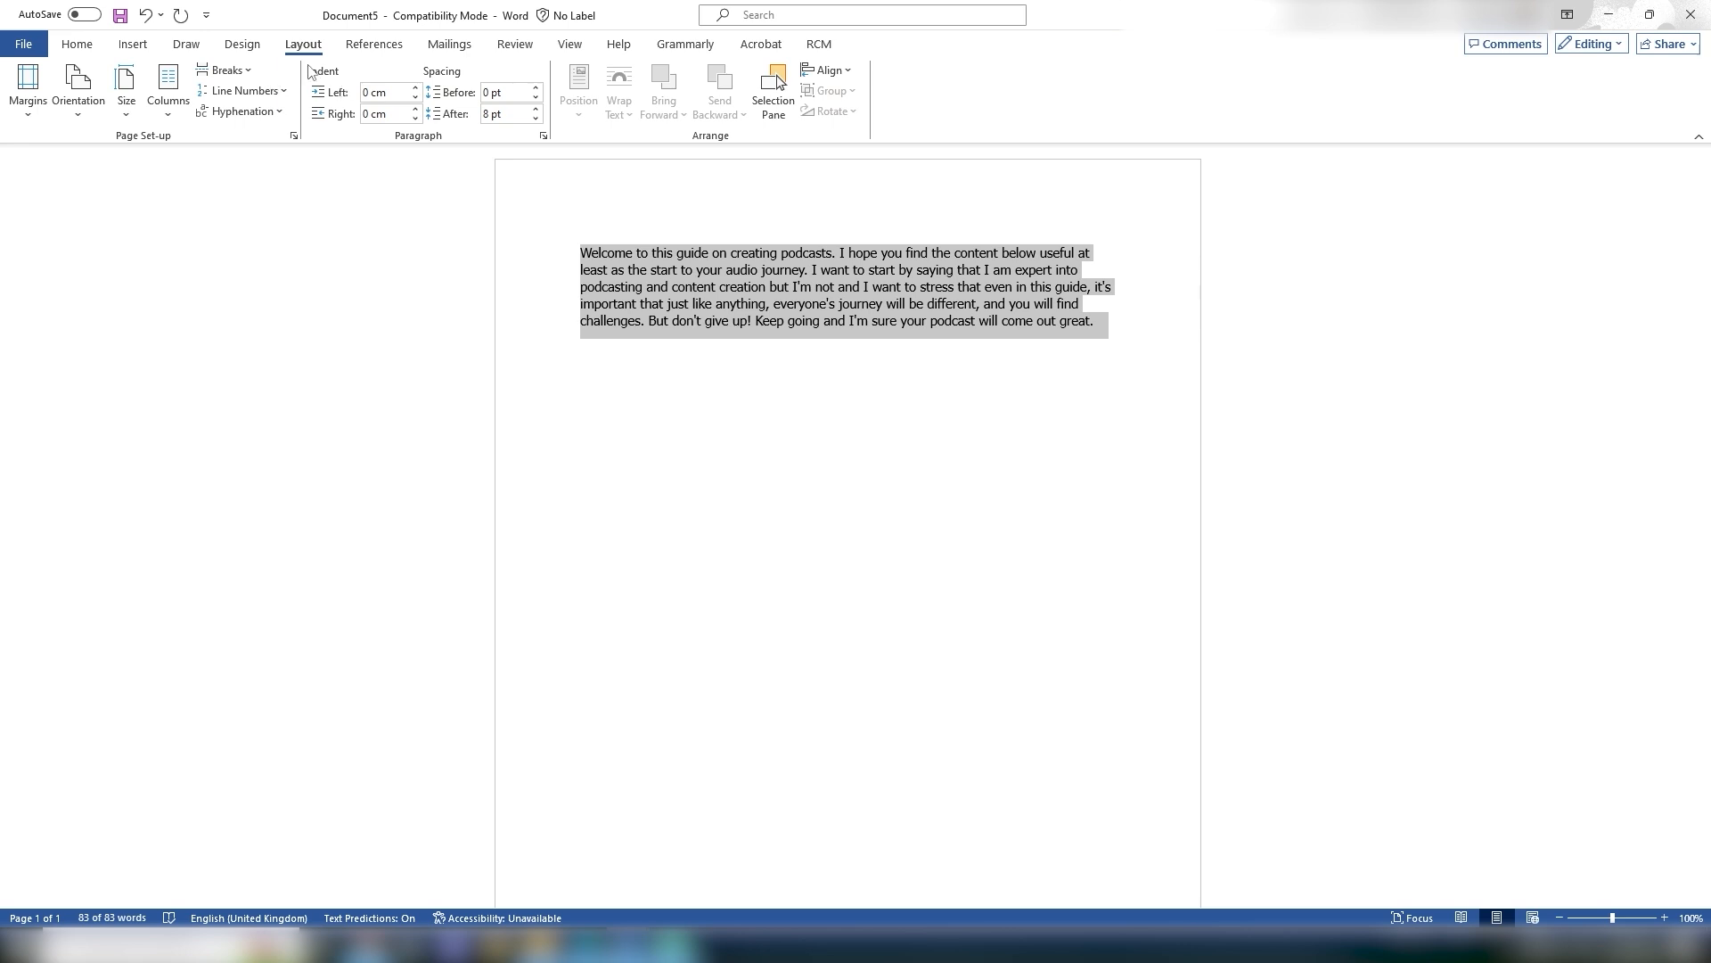
# Step: Select and delete all the pasted text from the page
pyautogui.click(870, 355)
pyautogui.moveTo(1120, 325); pyautogui.dragTo(538, 268)
pyautogui.press('Delete')
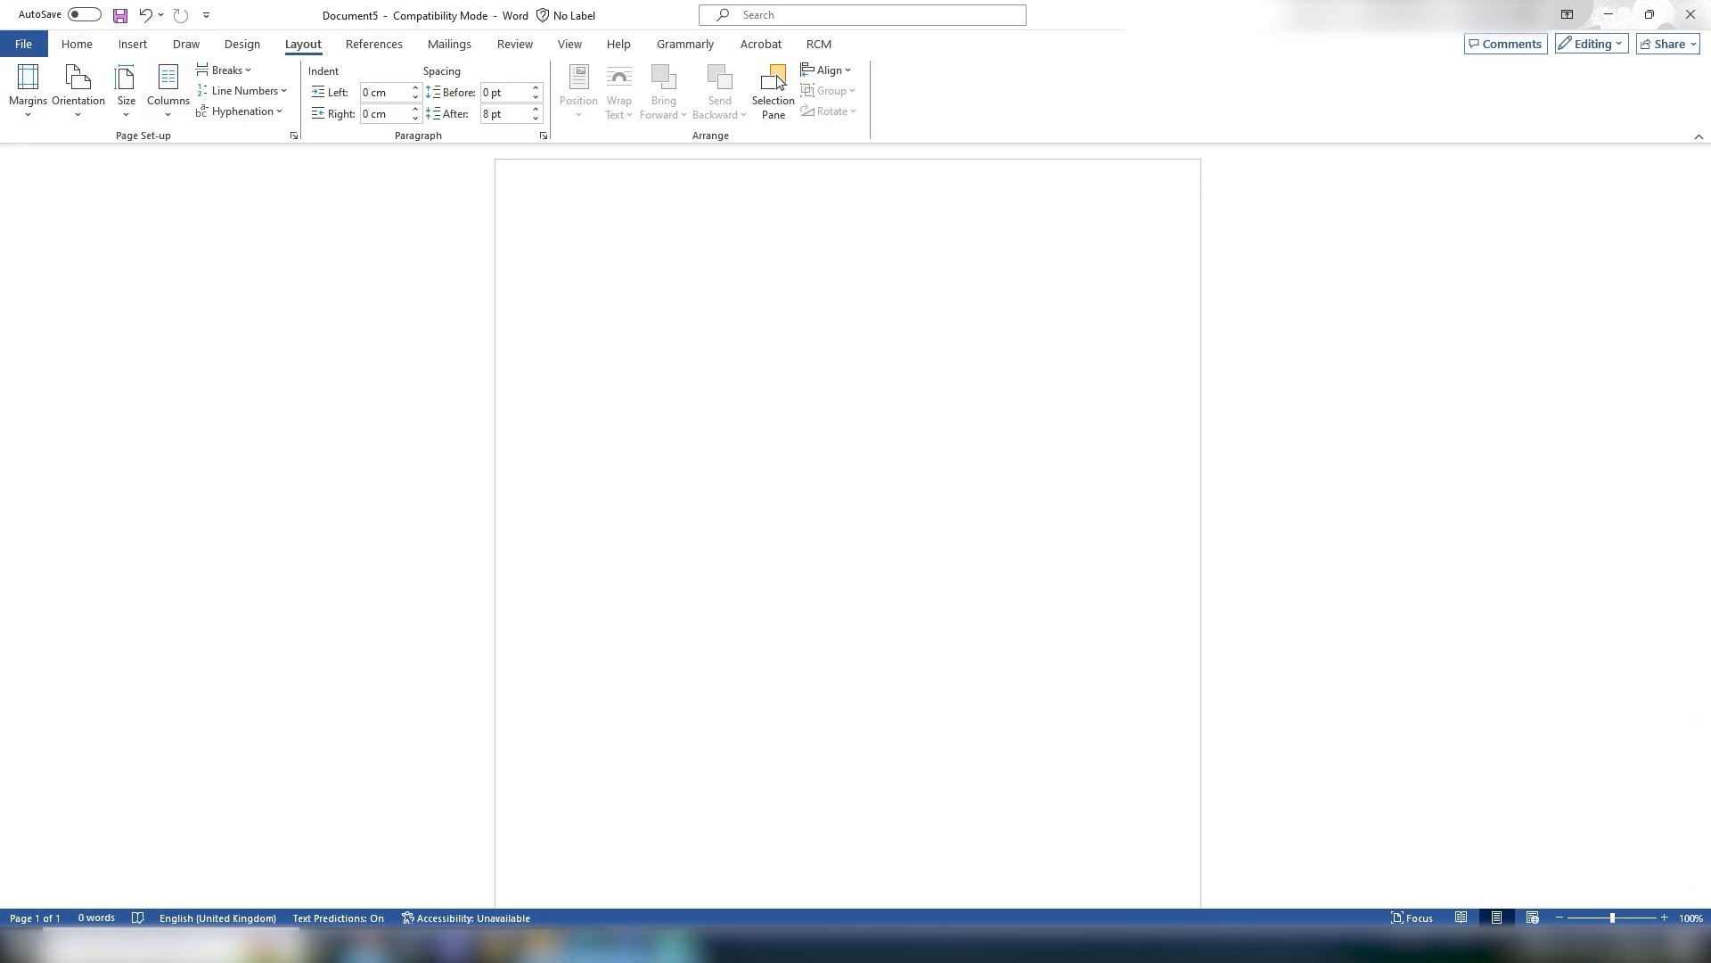
pyautogui.click(540, 945)
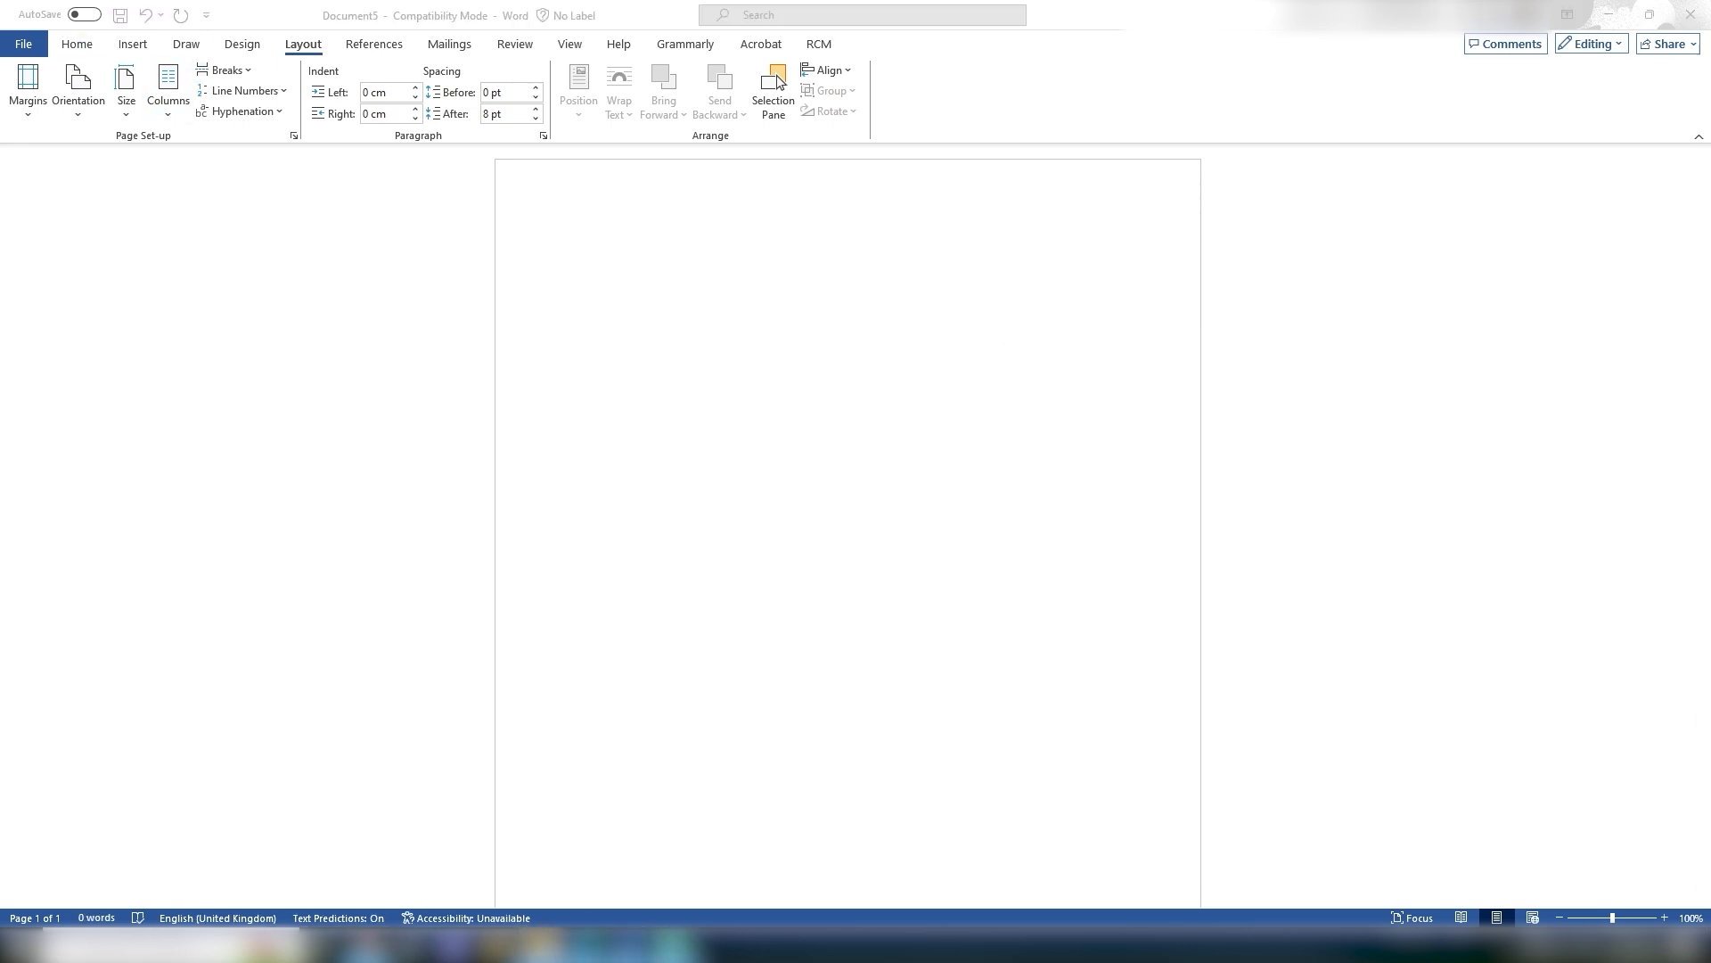
# Step: Open the File backstage view from the Home ribbon
pyautogui.click(78, 46)
pyautogui.click(77, 45)
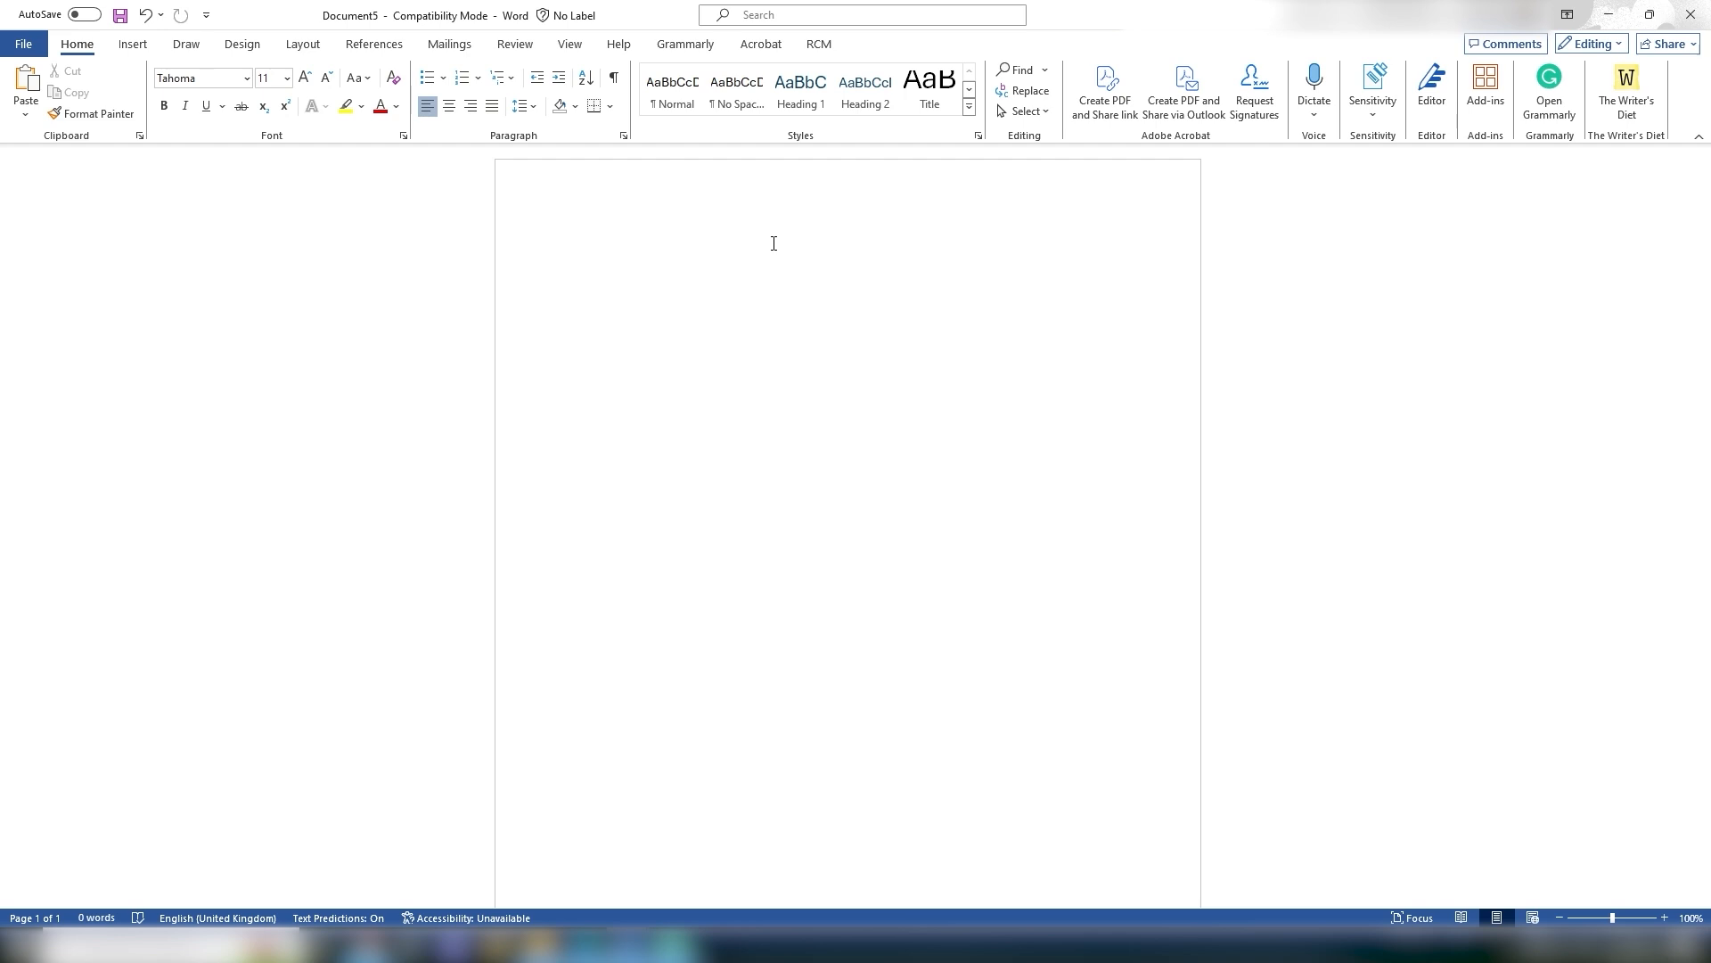
pyautogui.click(27, 47)
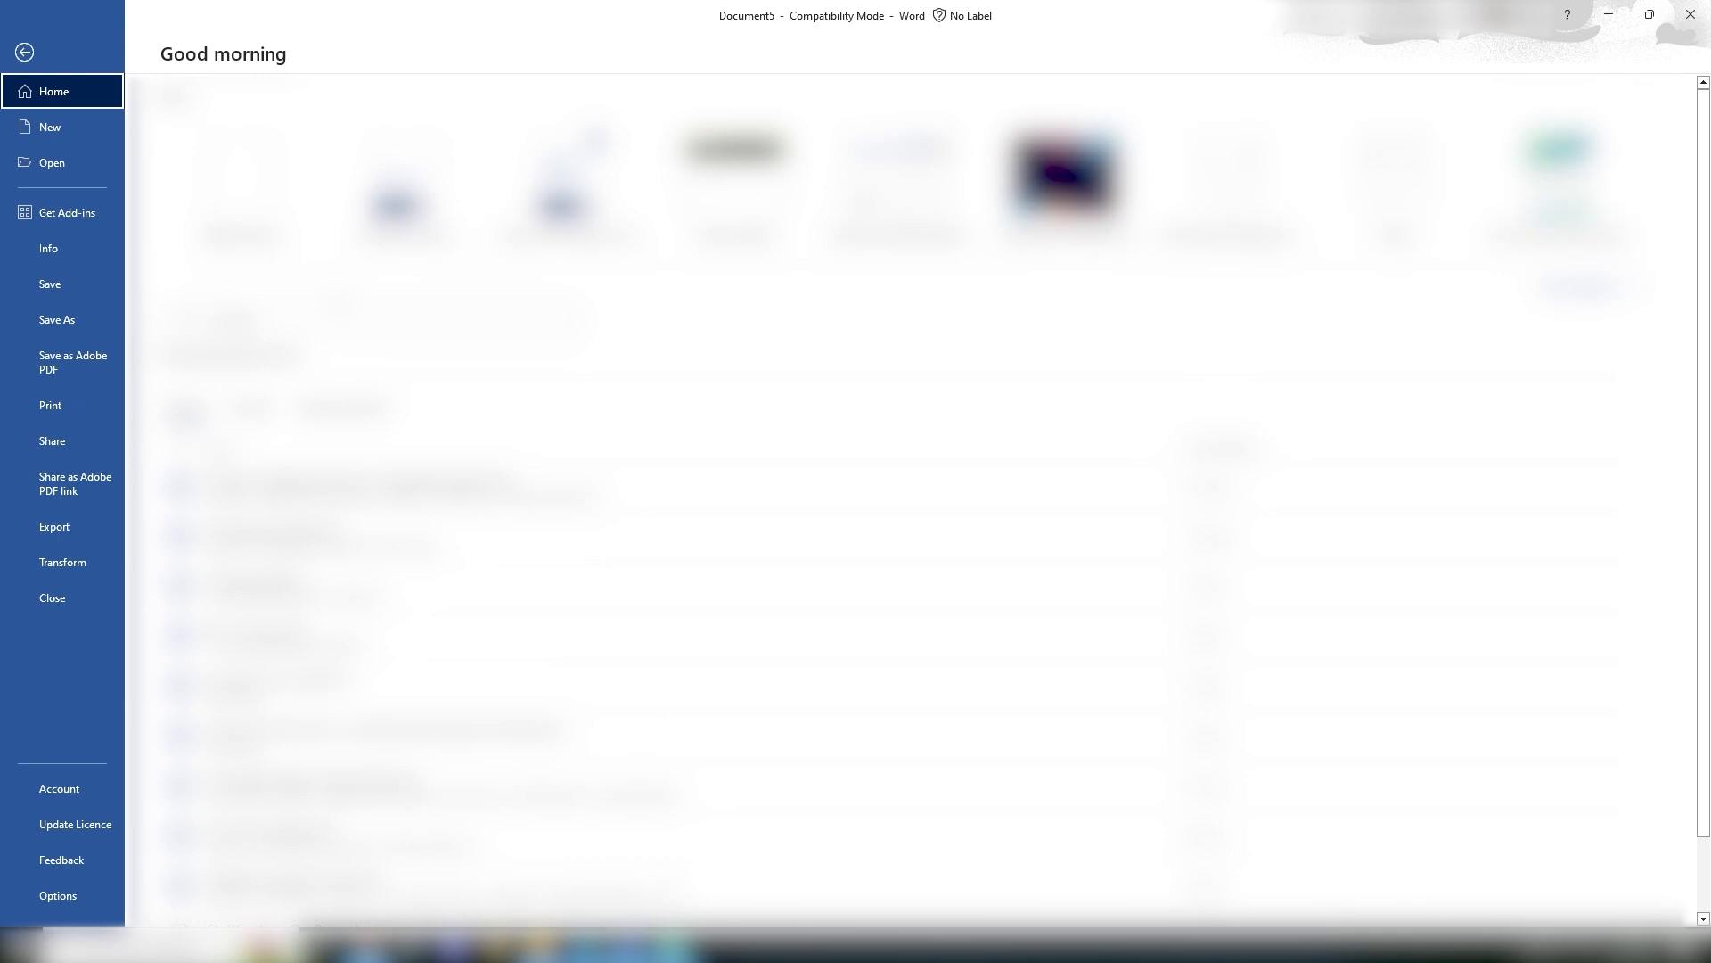
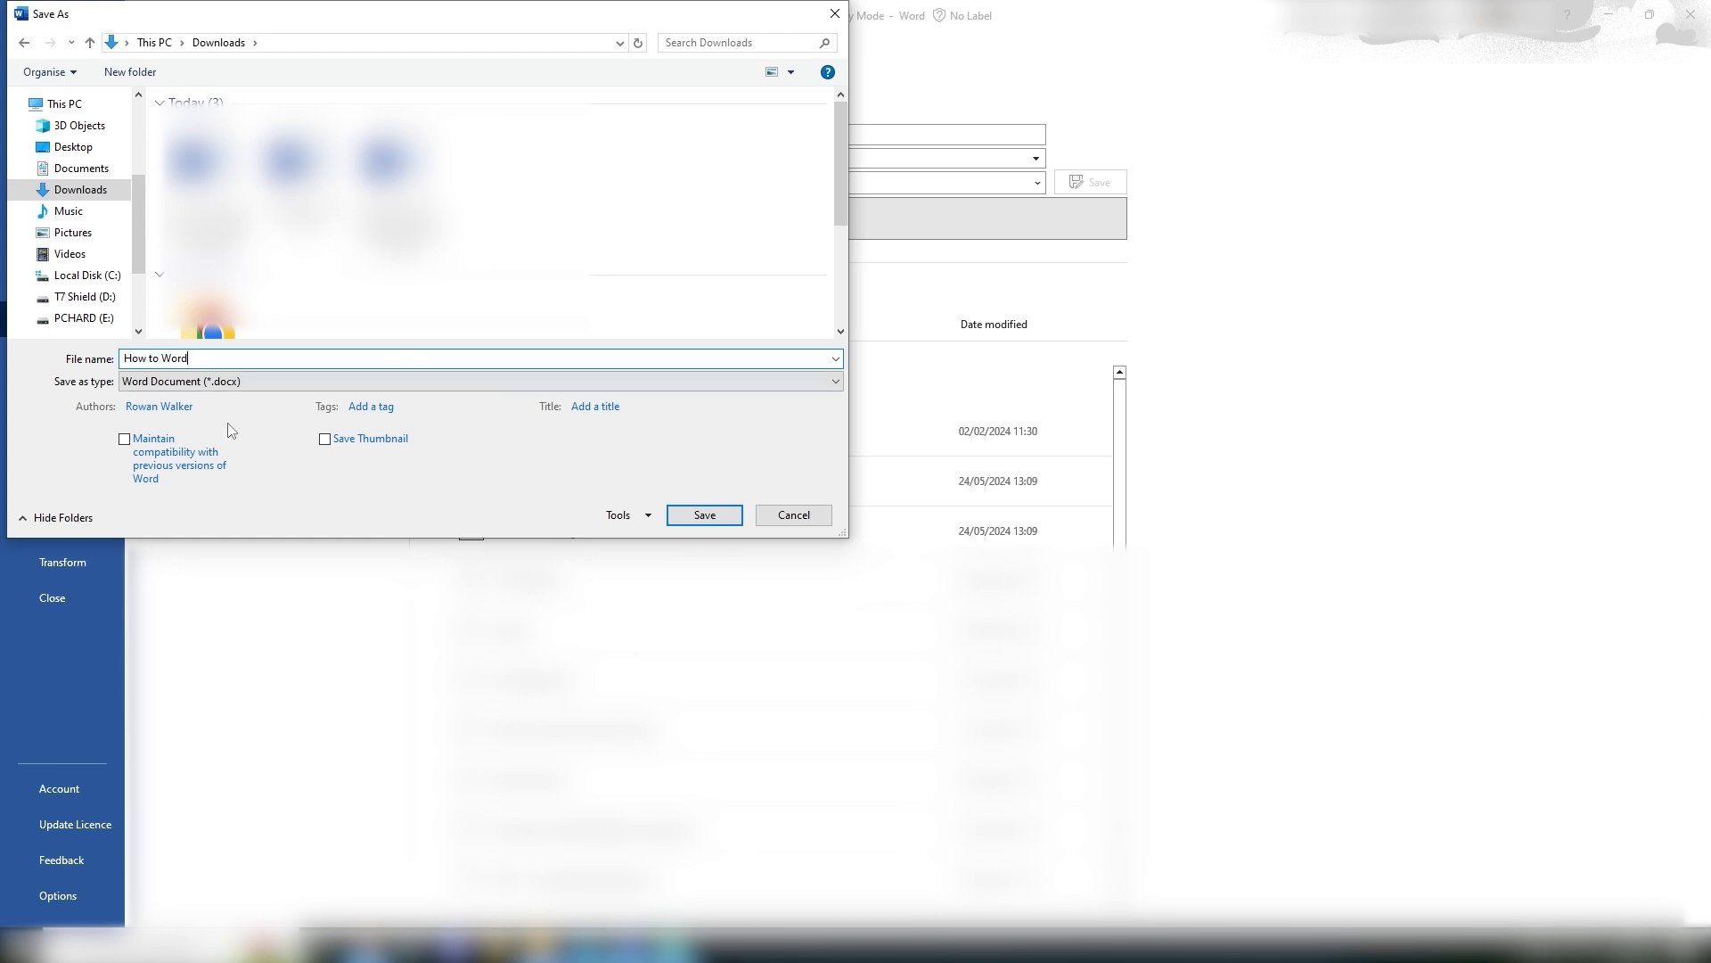
# Step: Save the document as How to Word in the Downloads folder
pyautogui.click(761, 522)
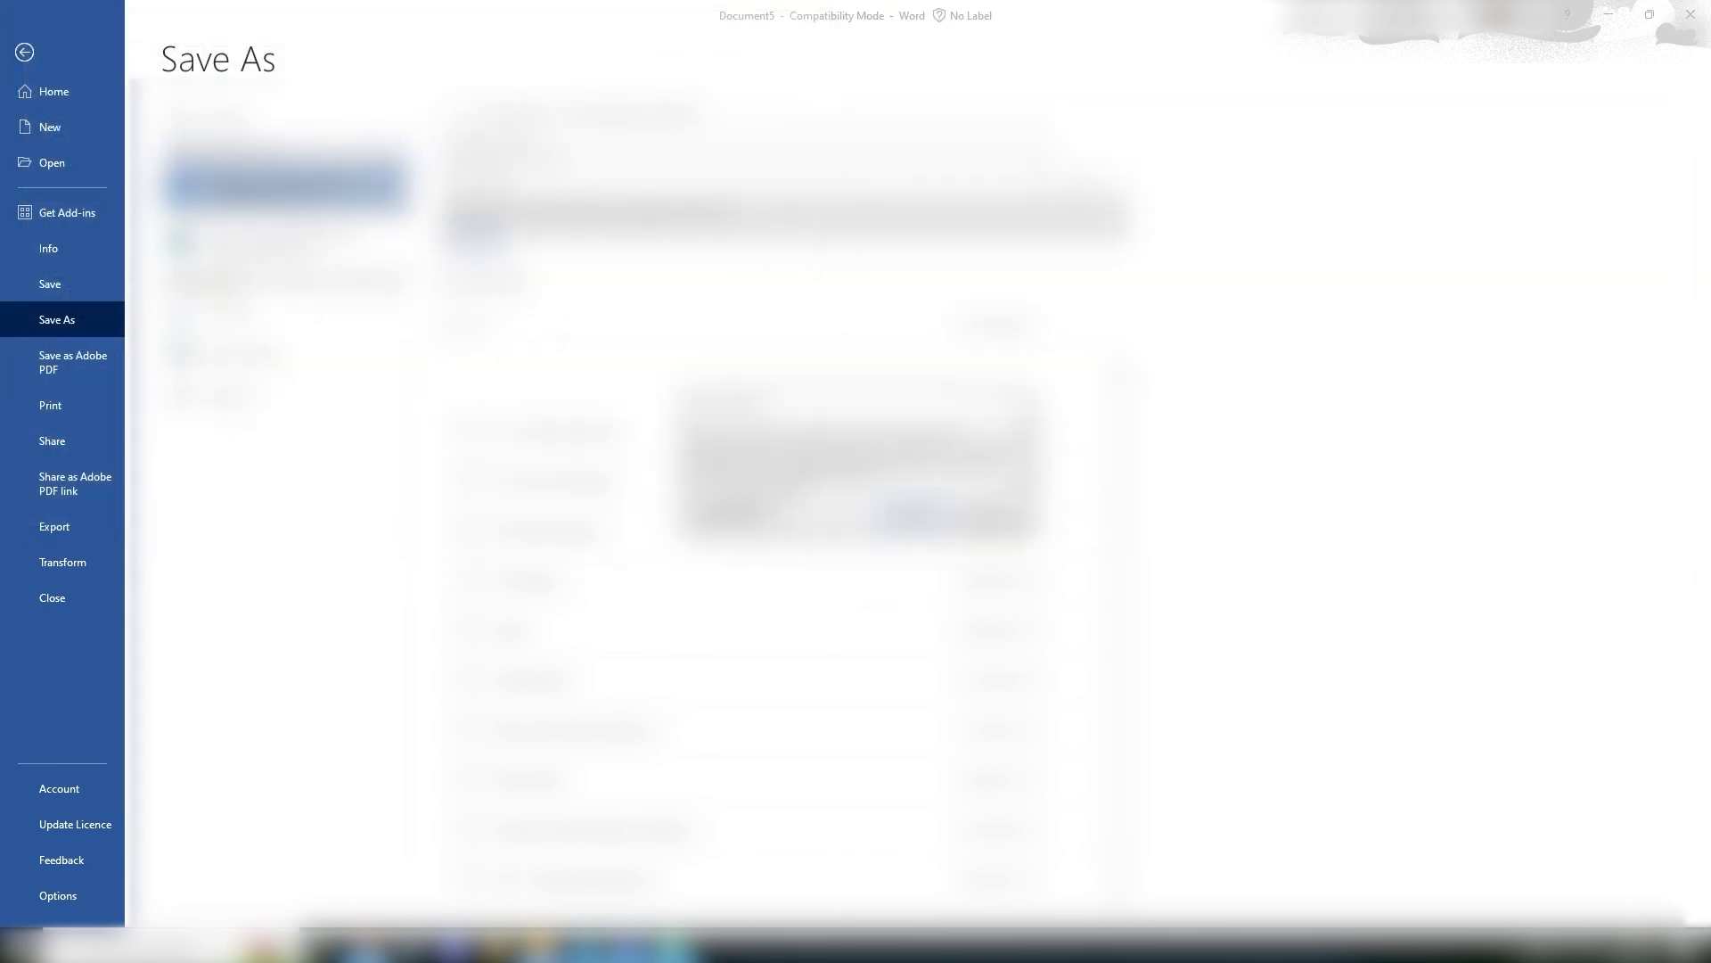
pyautogui.click(912, 514)
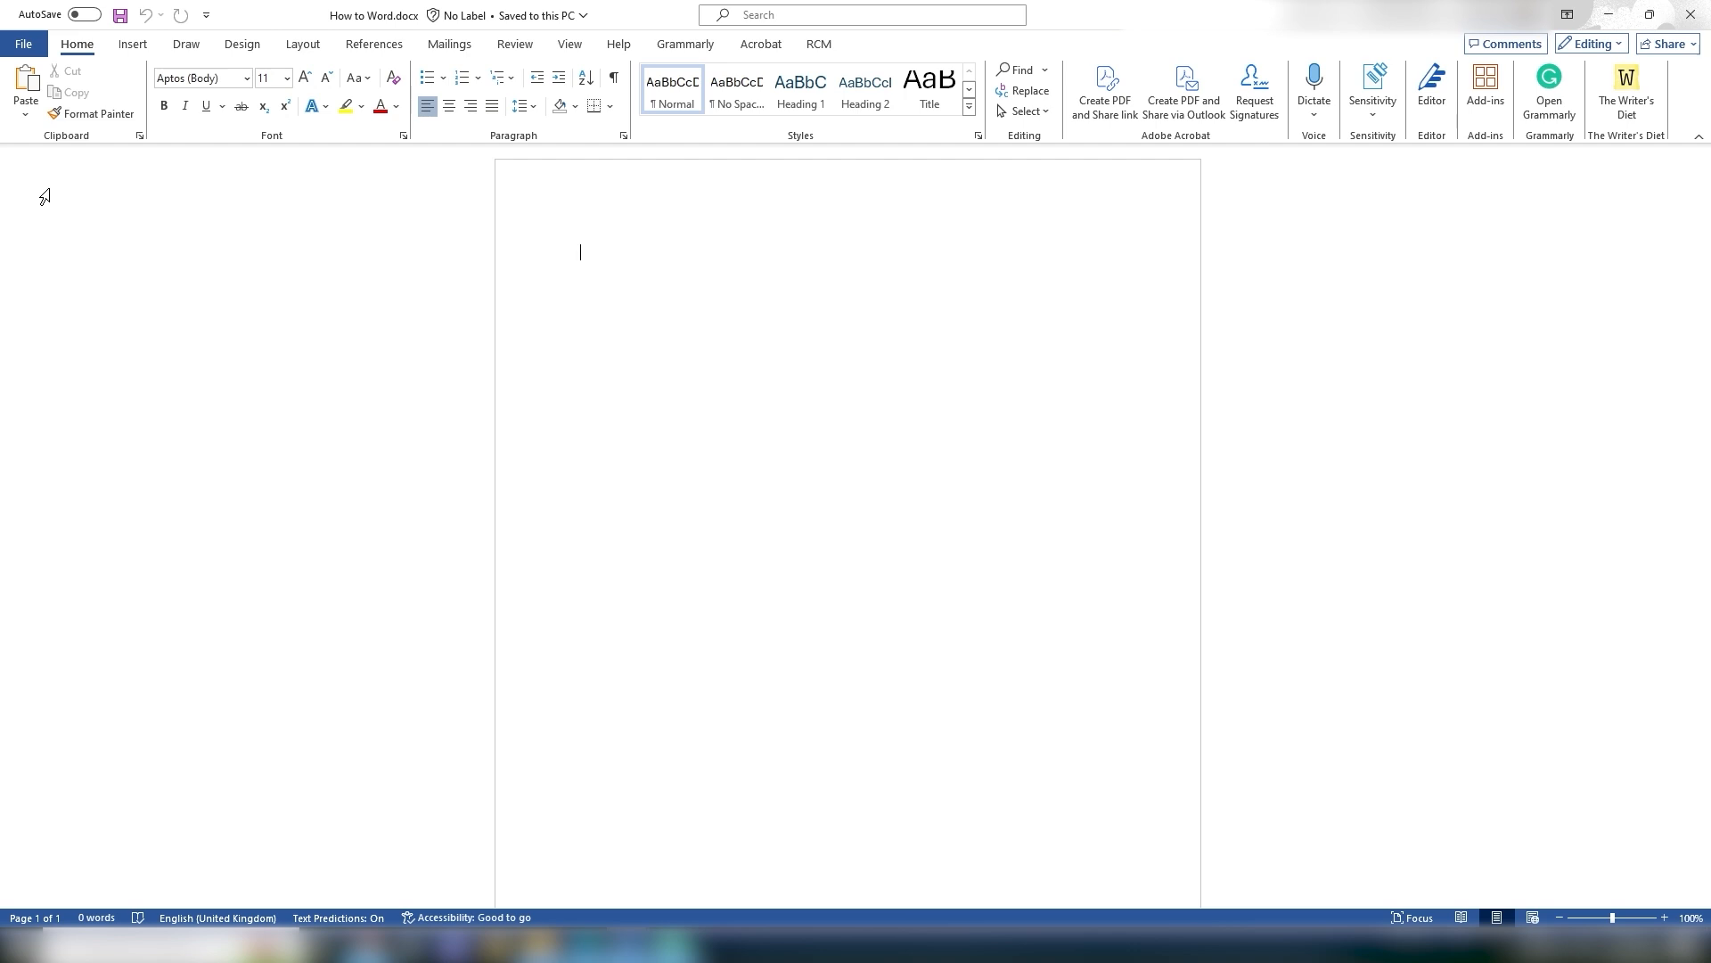
# Step: Browse the Save As locations, including OneDrive, and return to the document
pyautogui.click(22, 53)
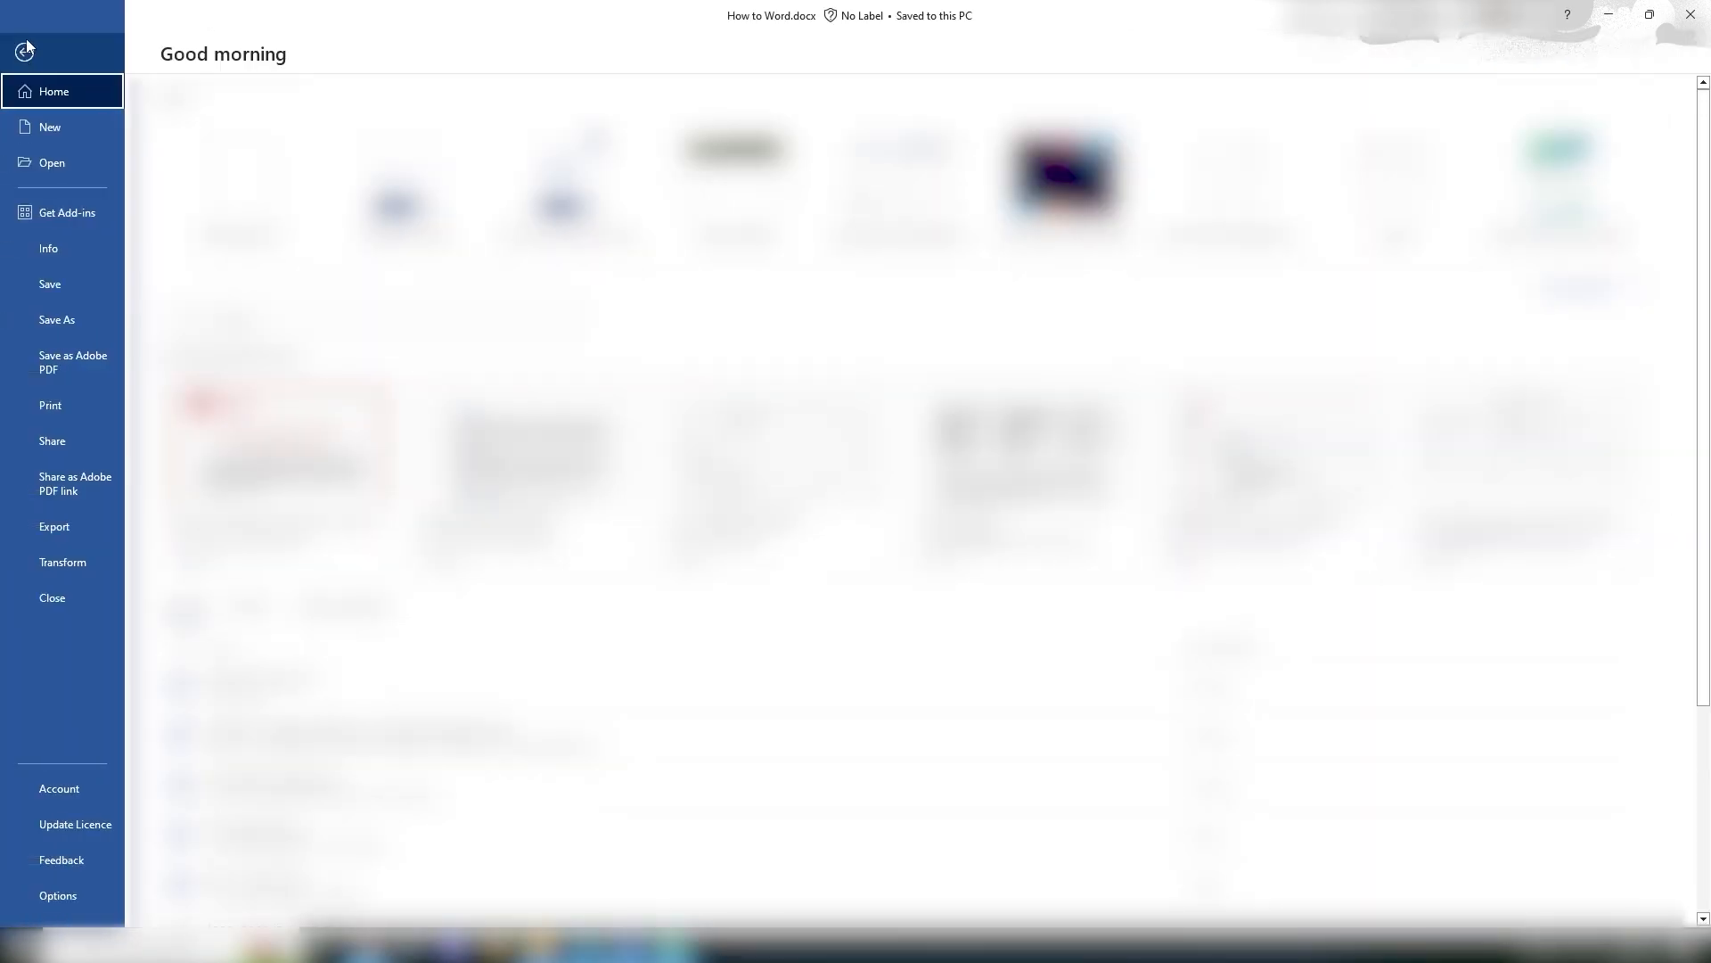
pyautogui.click(50, 324)
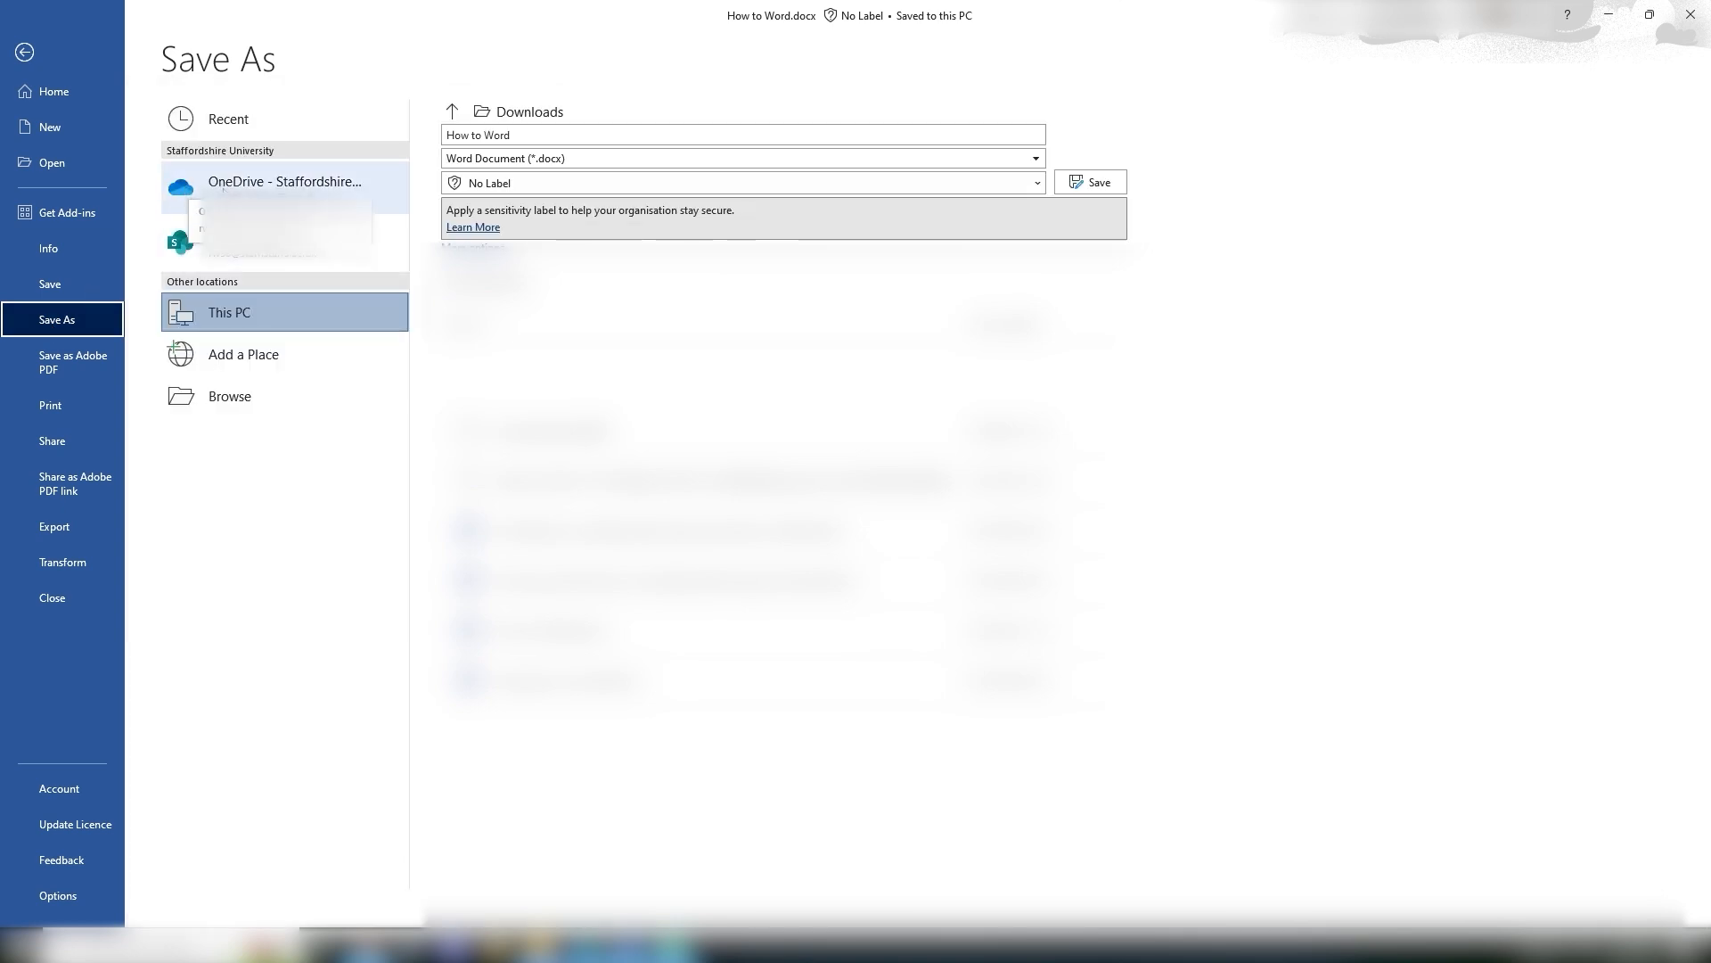
pyautogui.click(196, 191)
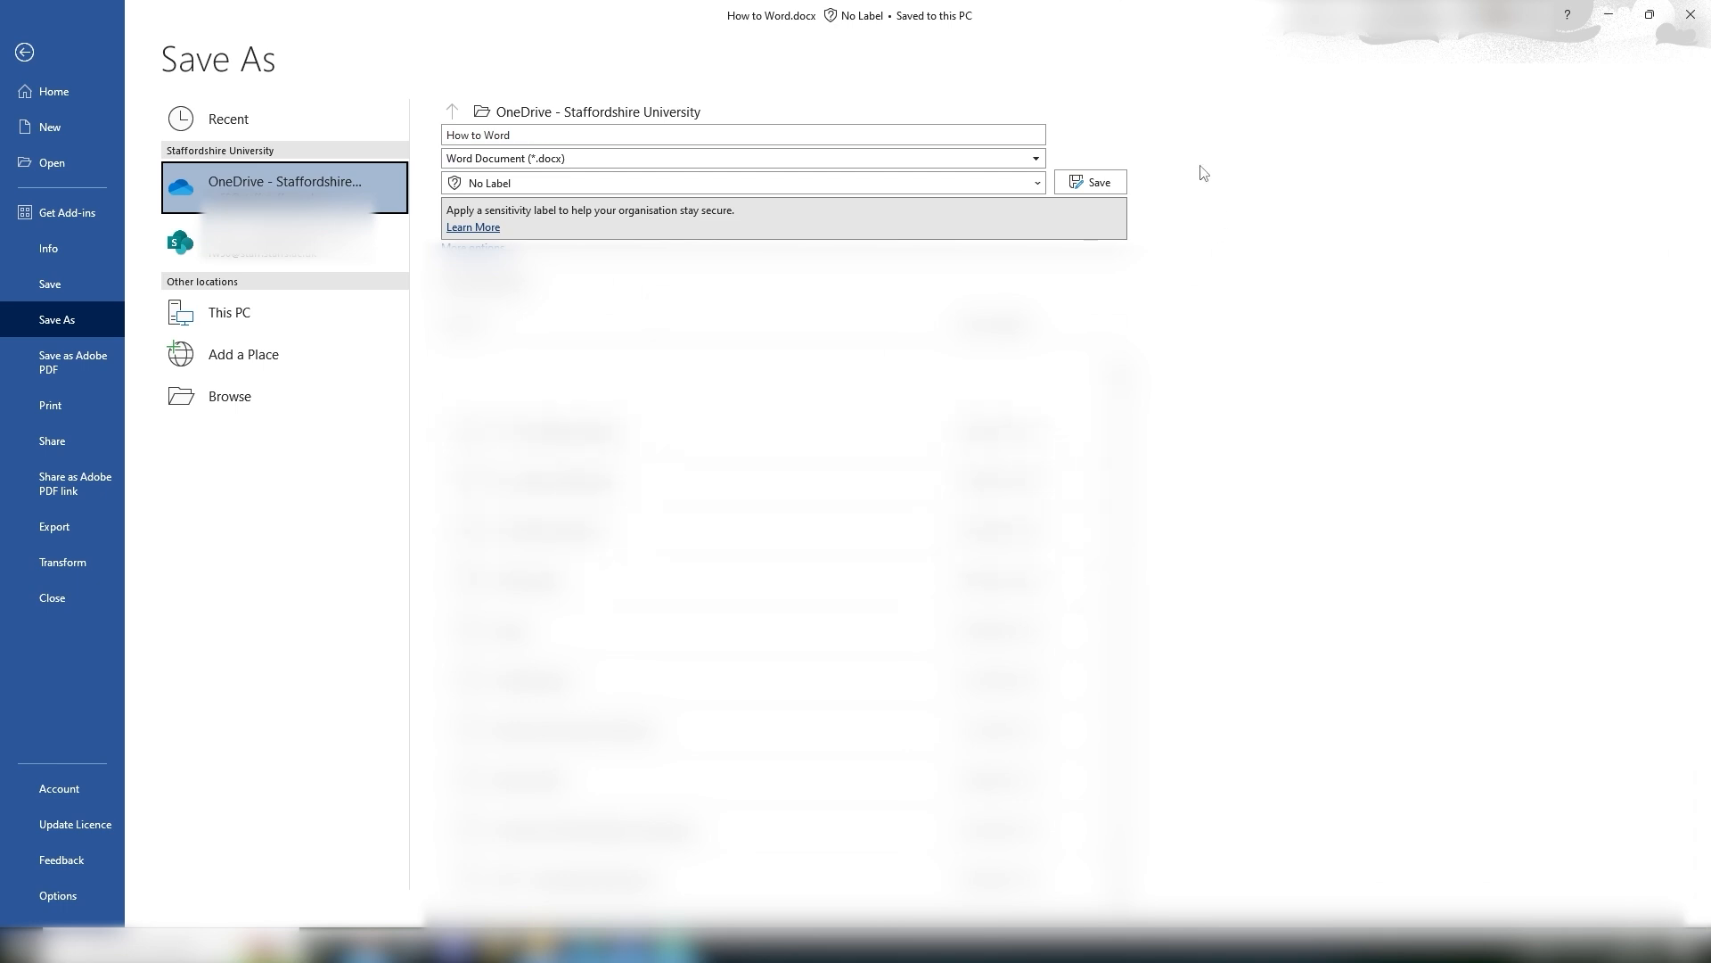
pyautogui.click(24, 53)
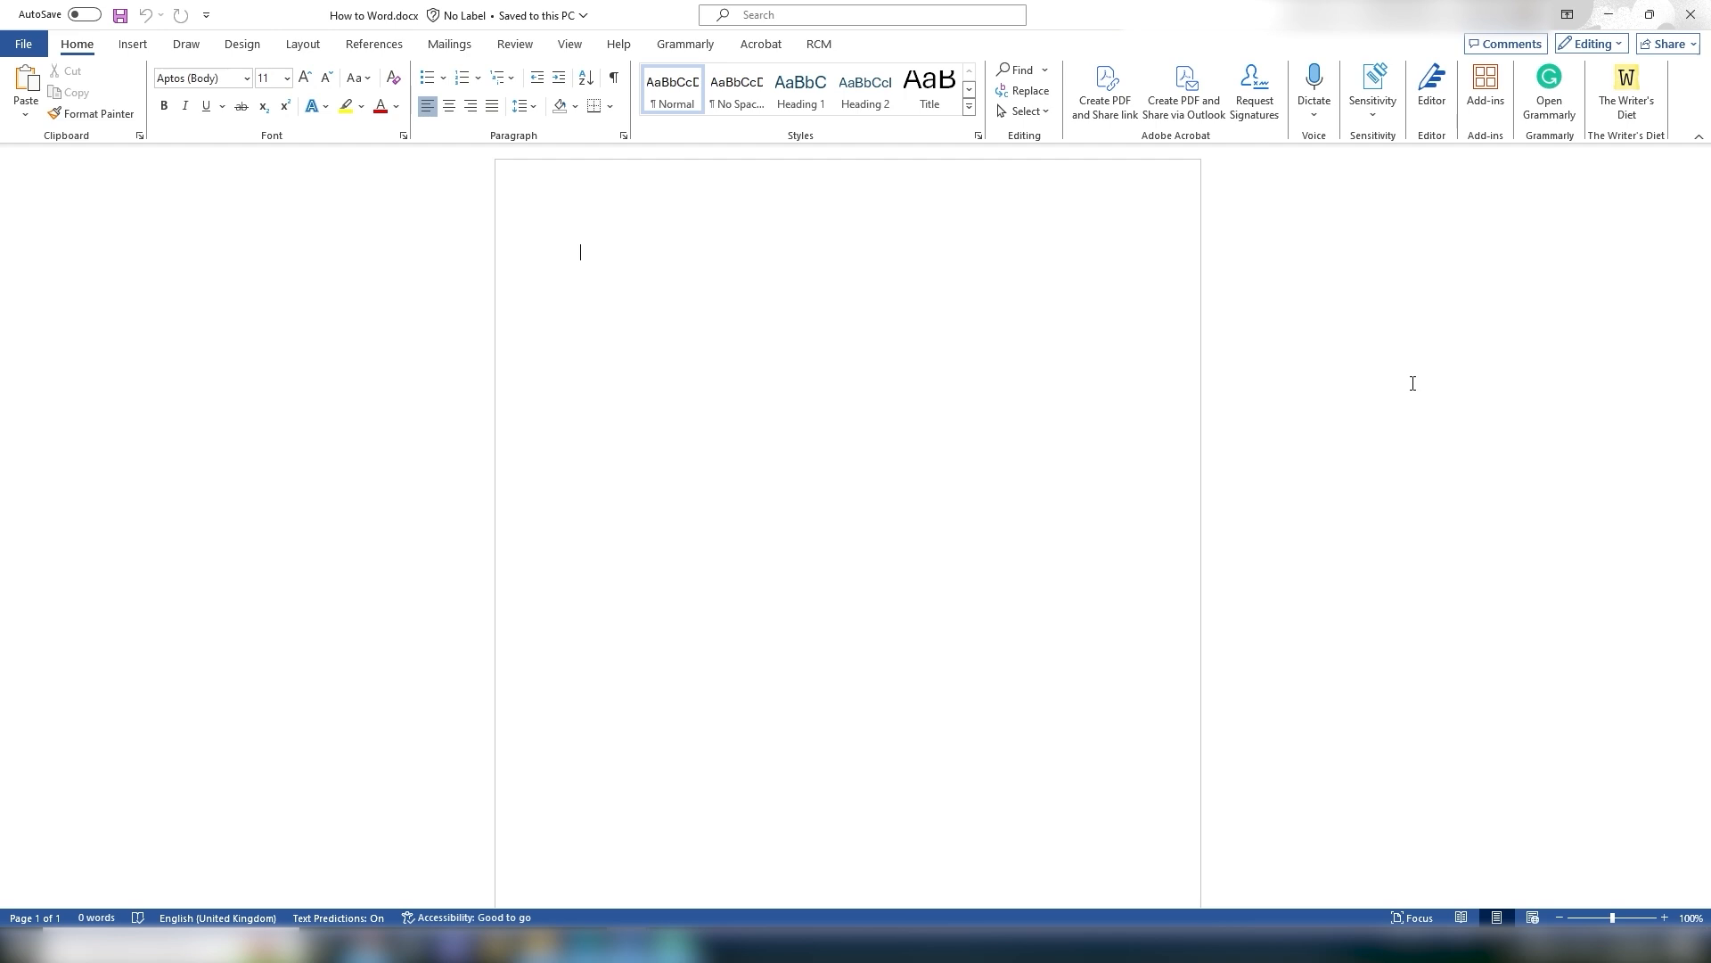
# Step: Type Hello World on the first line of the page
pyautogui.write('Hello World')
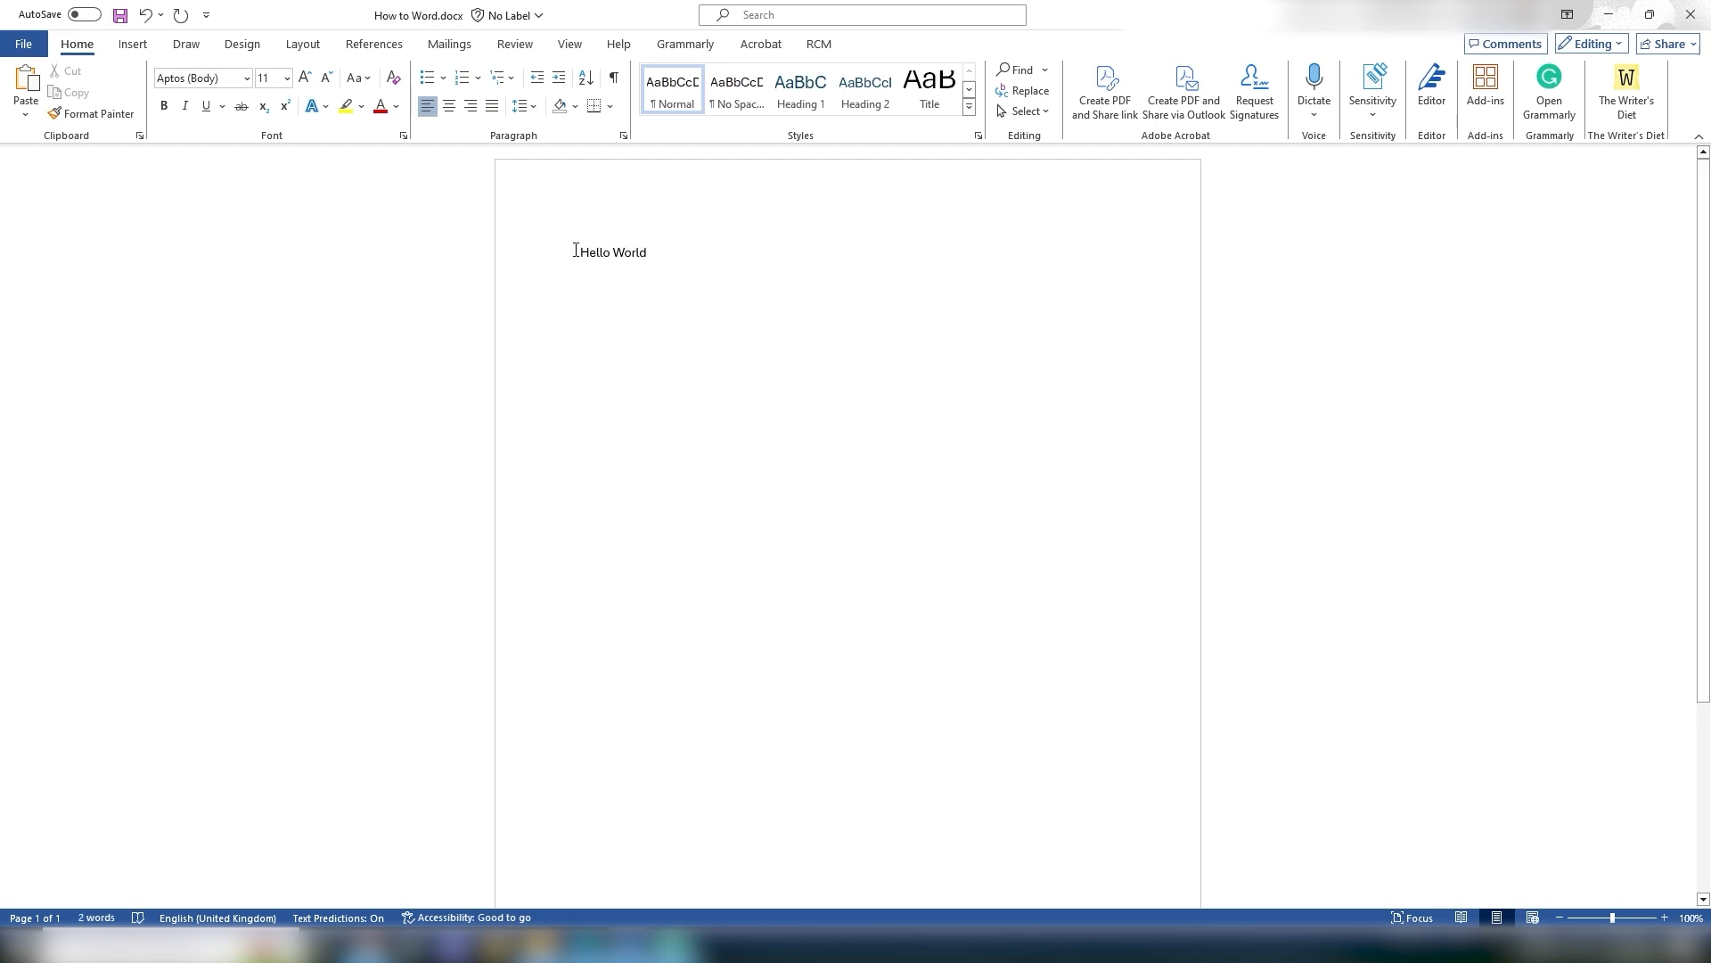
# Step: Cut the Hello World text and paste it back onto the page
pyautogui.moveTo(575, 251); pyautogui.dragTo(678, 270)
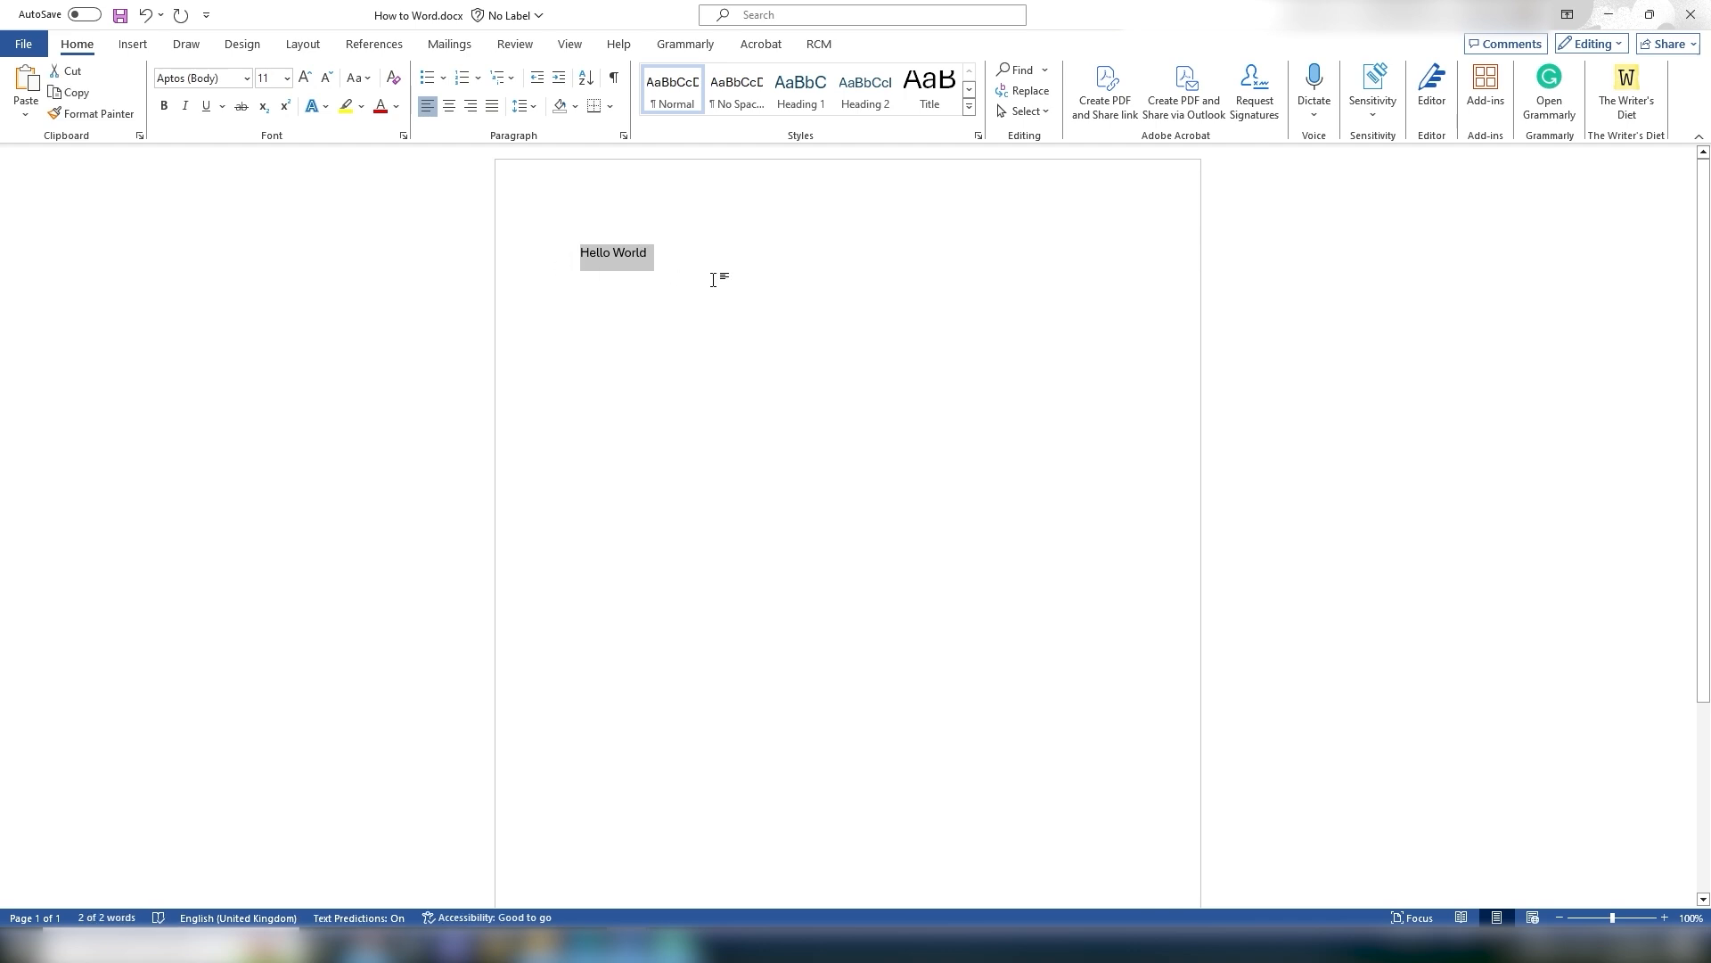
pyautogui.click(76, 77)
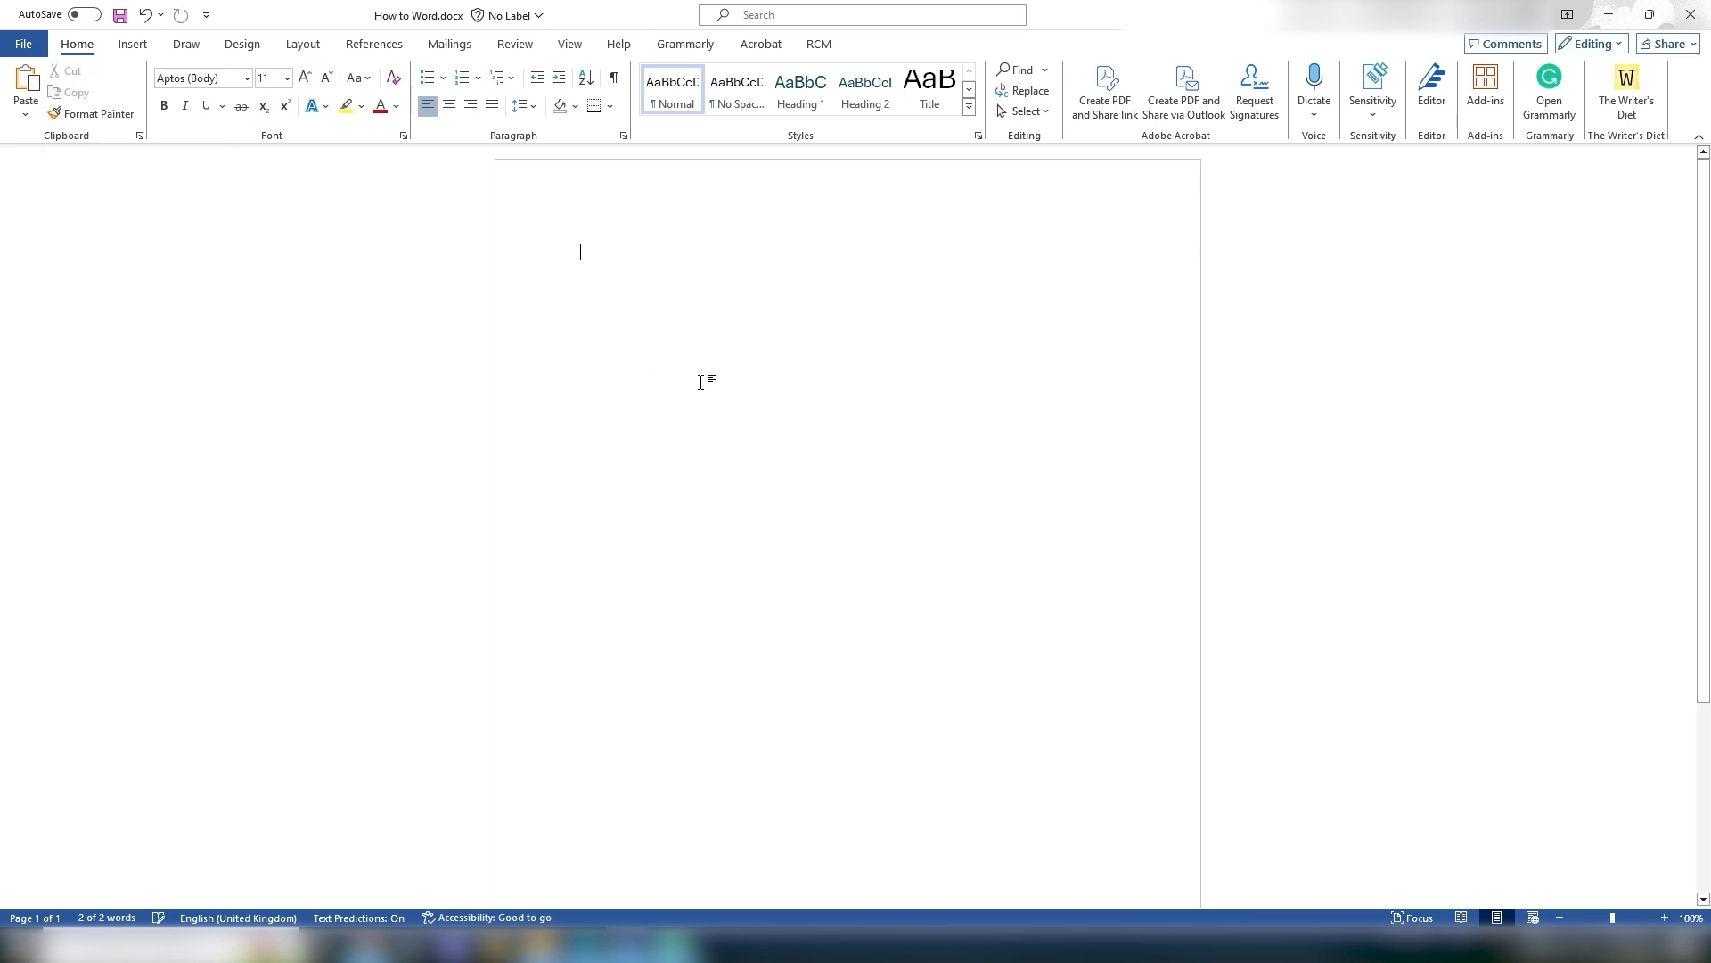
pyautogui.click(26, 89)
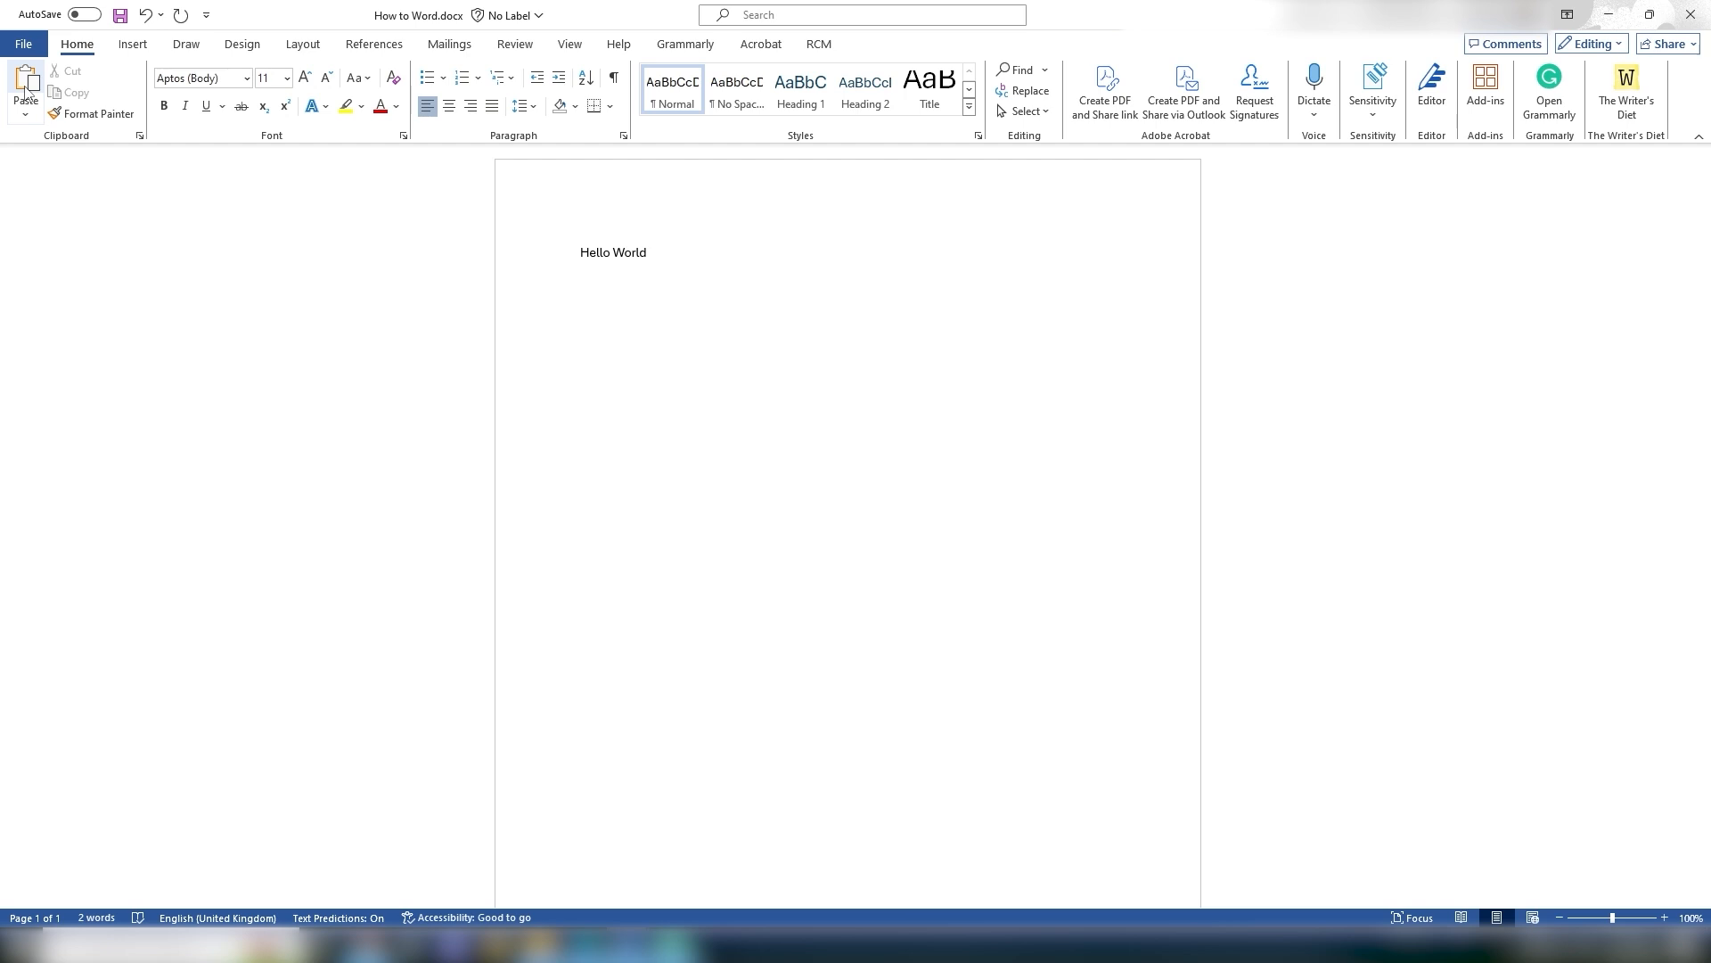
# Step: Paste a second copy of Hello World on a new line below
pyautogui.moveTo(578, 252); pyautogui.dragTo(590, 280)
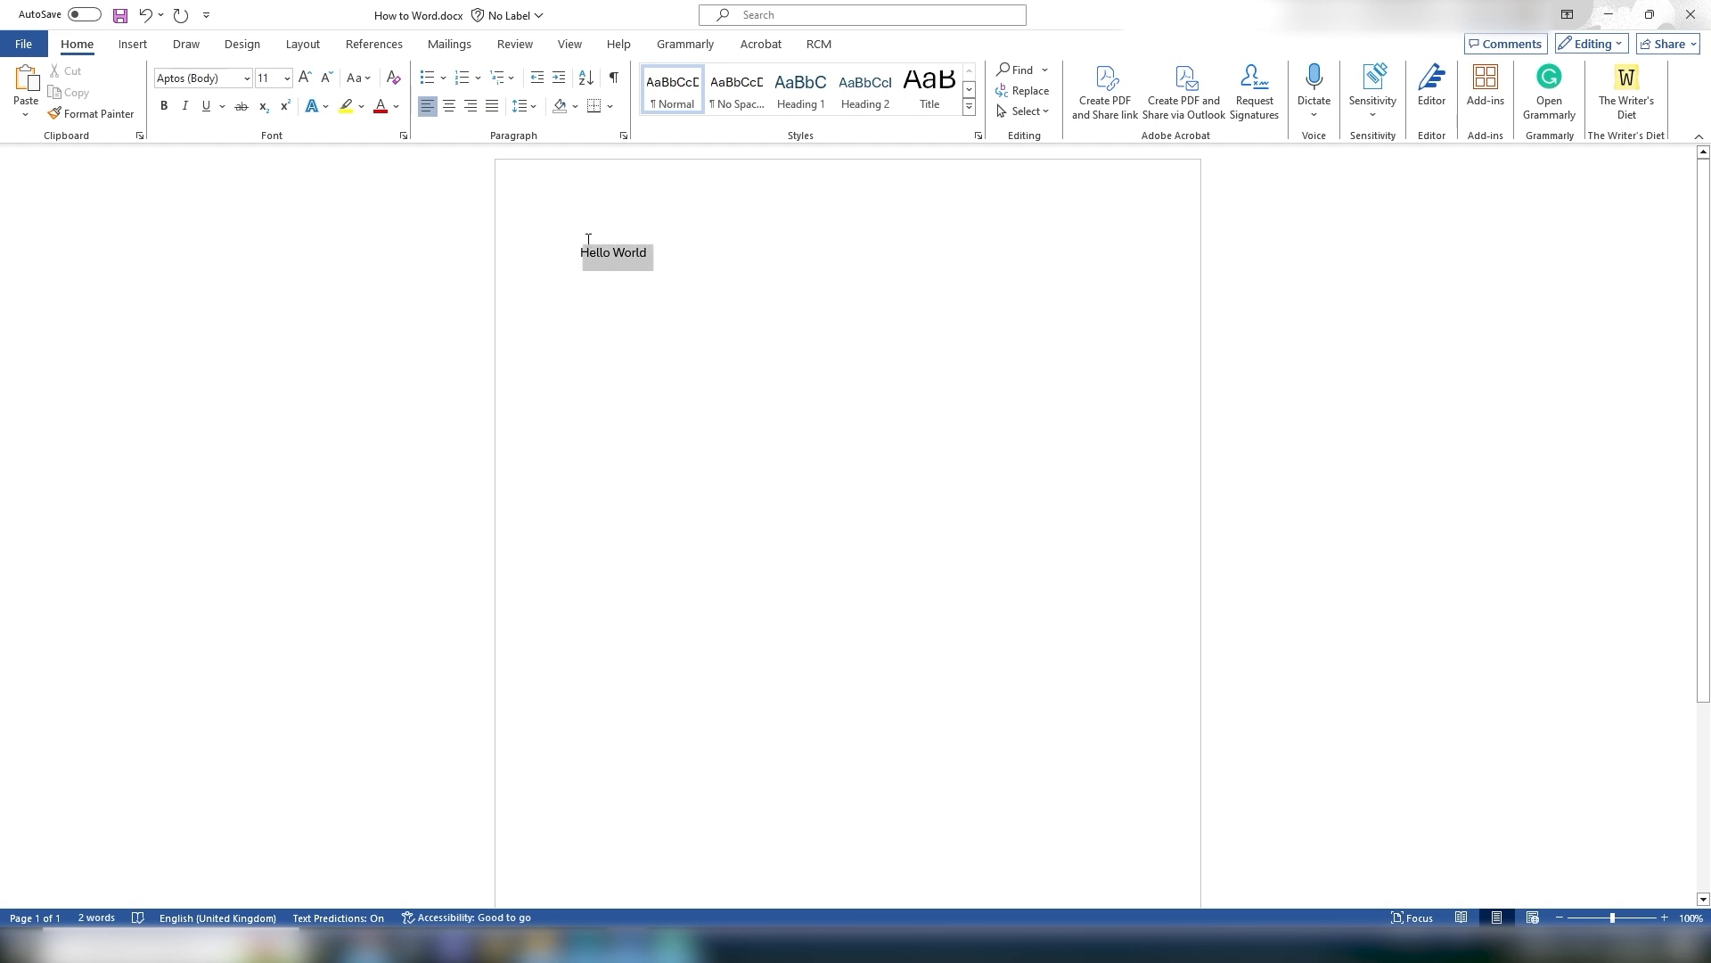
pyautogui.click(663, 260)
pyautogui.press('Return')
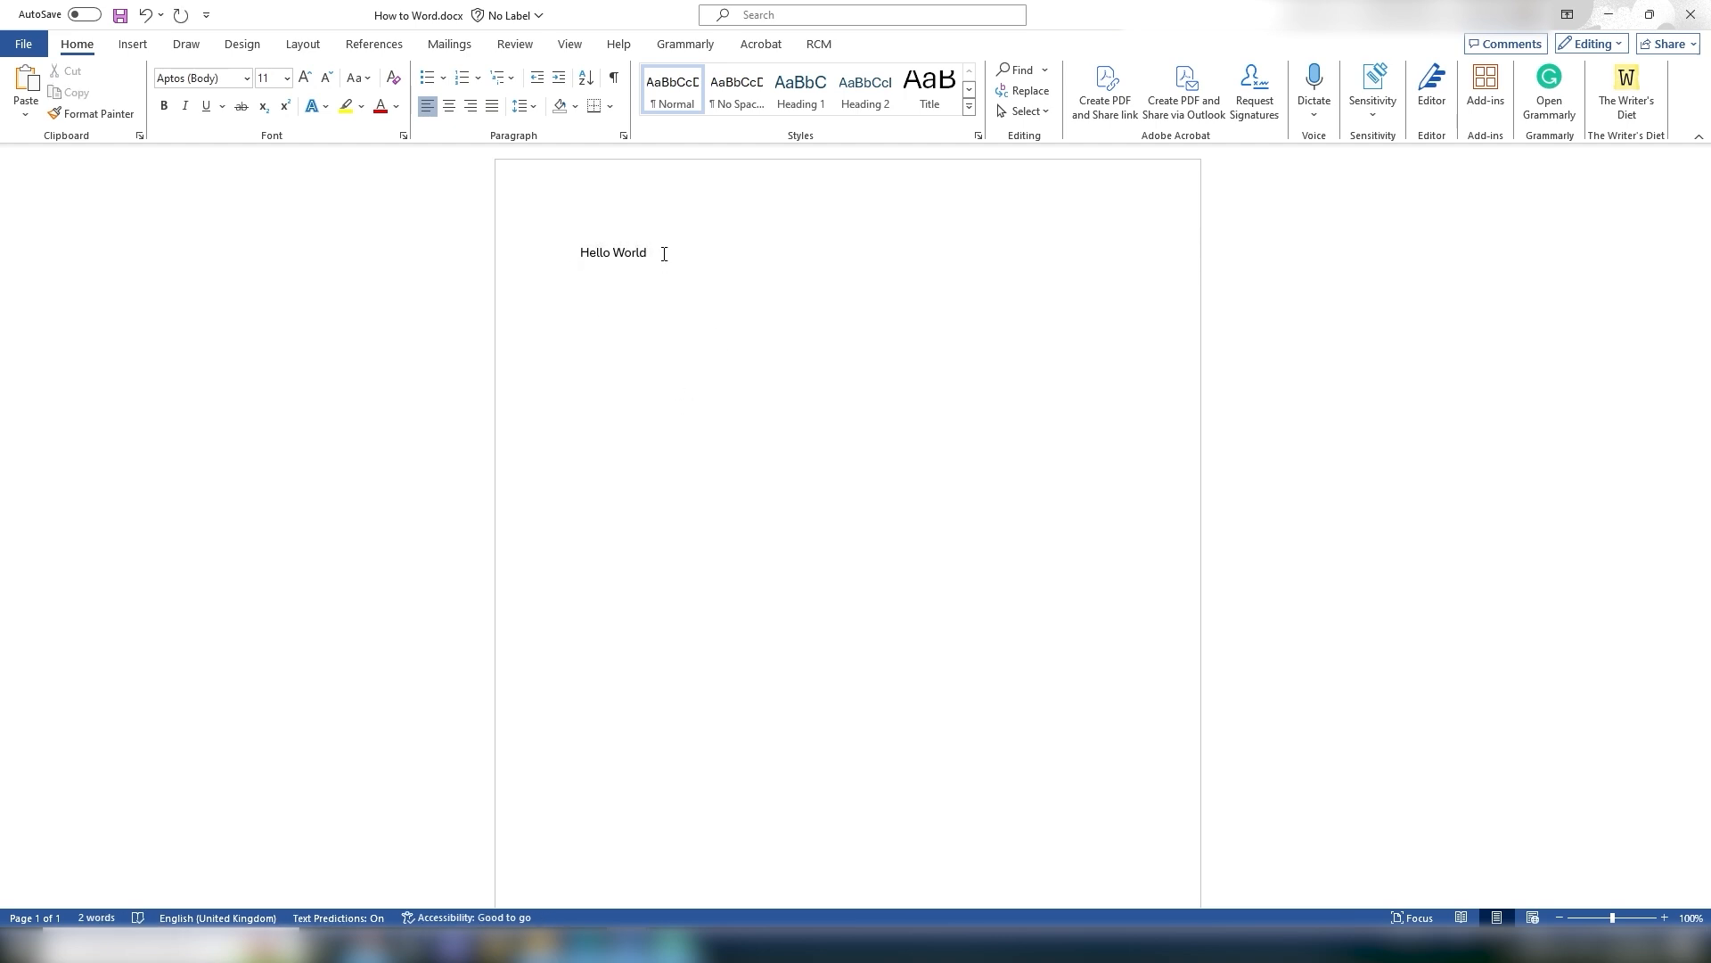
pyautogui.hotkey('ctrl', 'v')
# Step: Select the second Hello World line and delete it
pyautogui.moveTo(695, 277); pyautogui.dragTo(658, 254)
pyautogui.press('BackSpace')
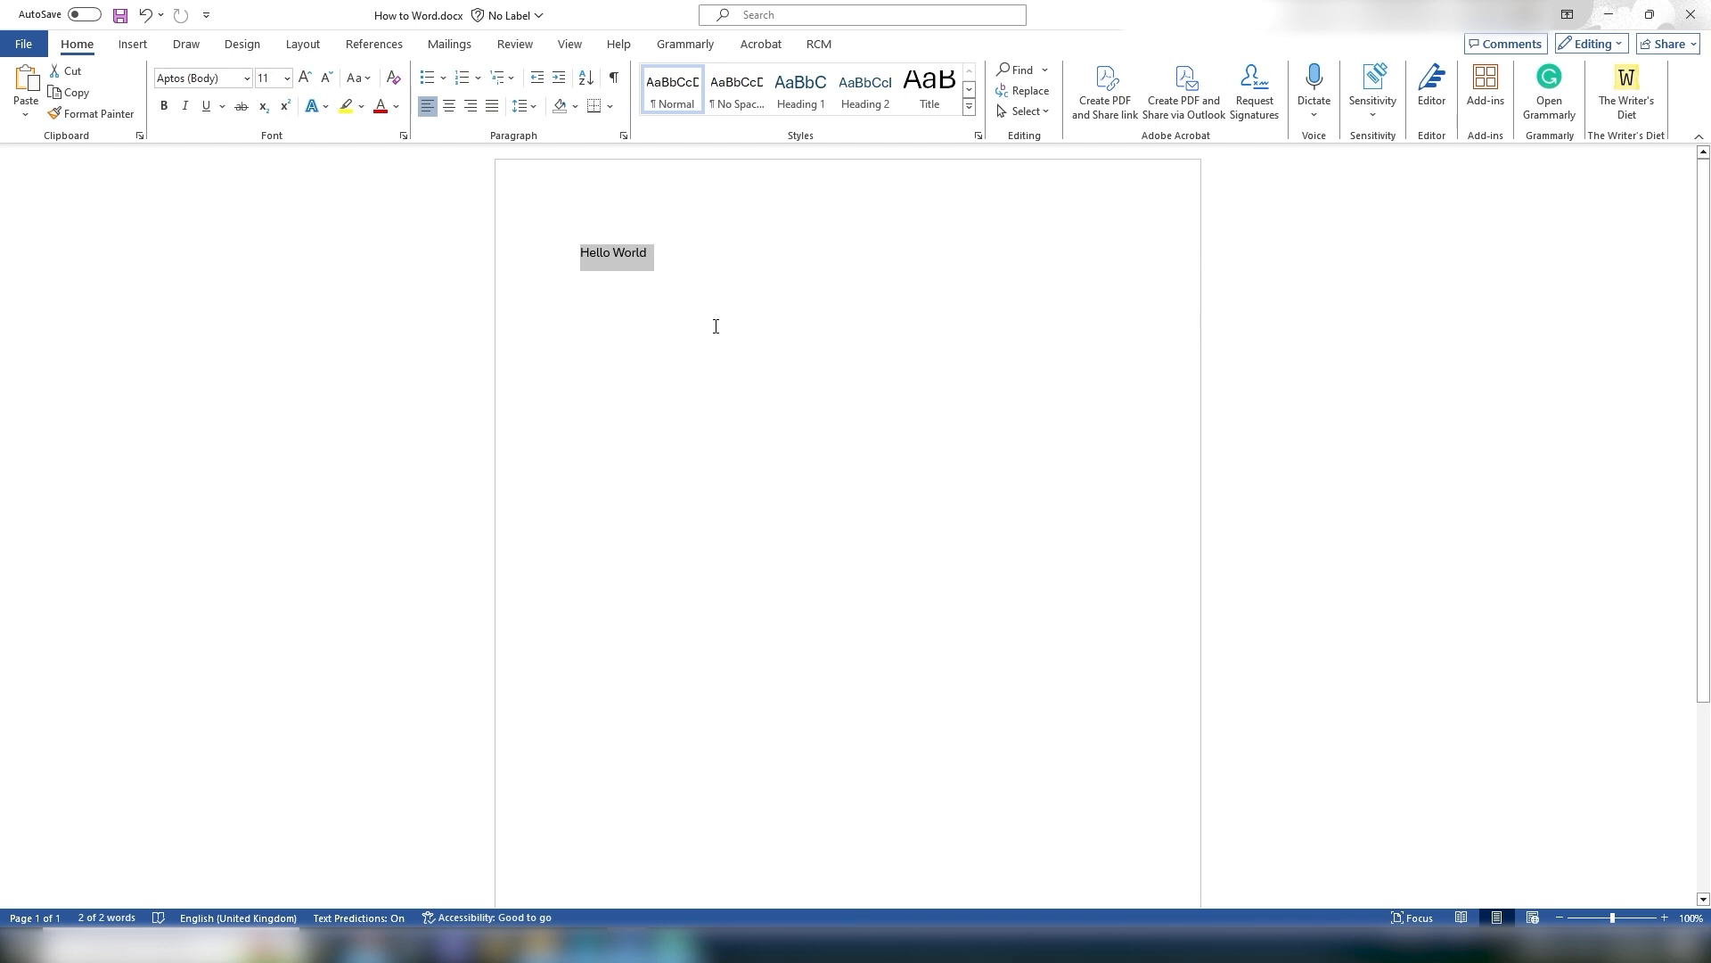
pyautogui.press('BackSpace')
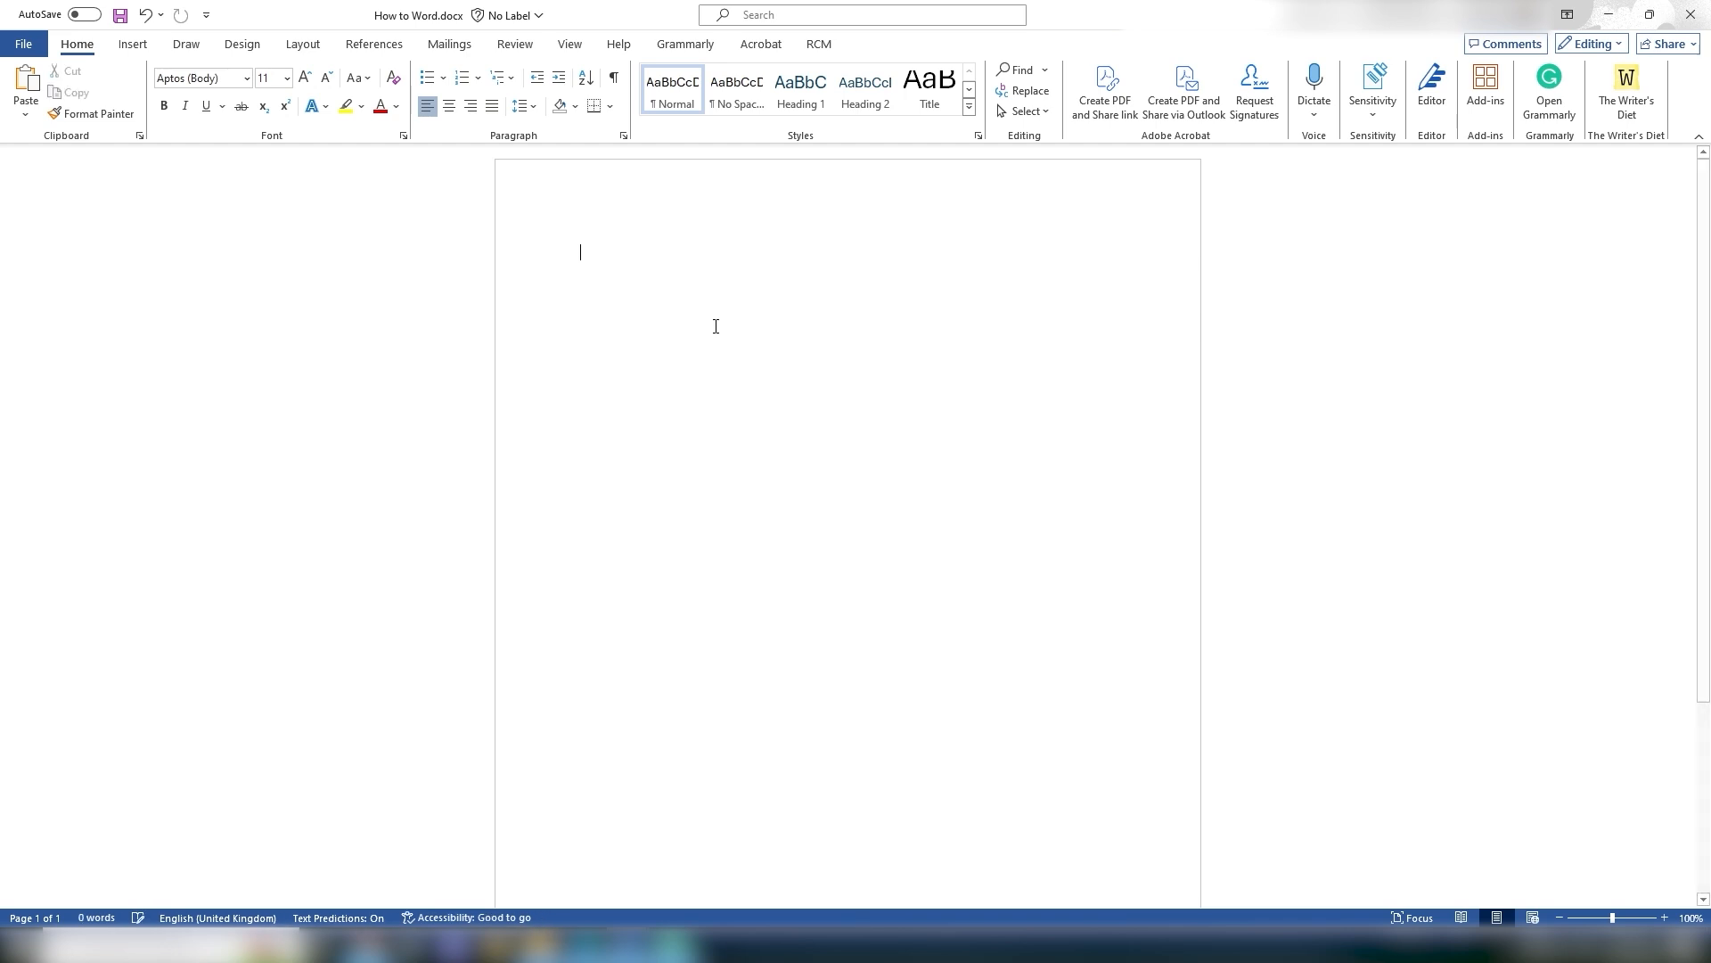
# Step: Undo and redo the recent Hello World edits several times
pyautogui.hotkey('ctrl', 'z')
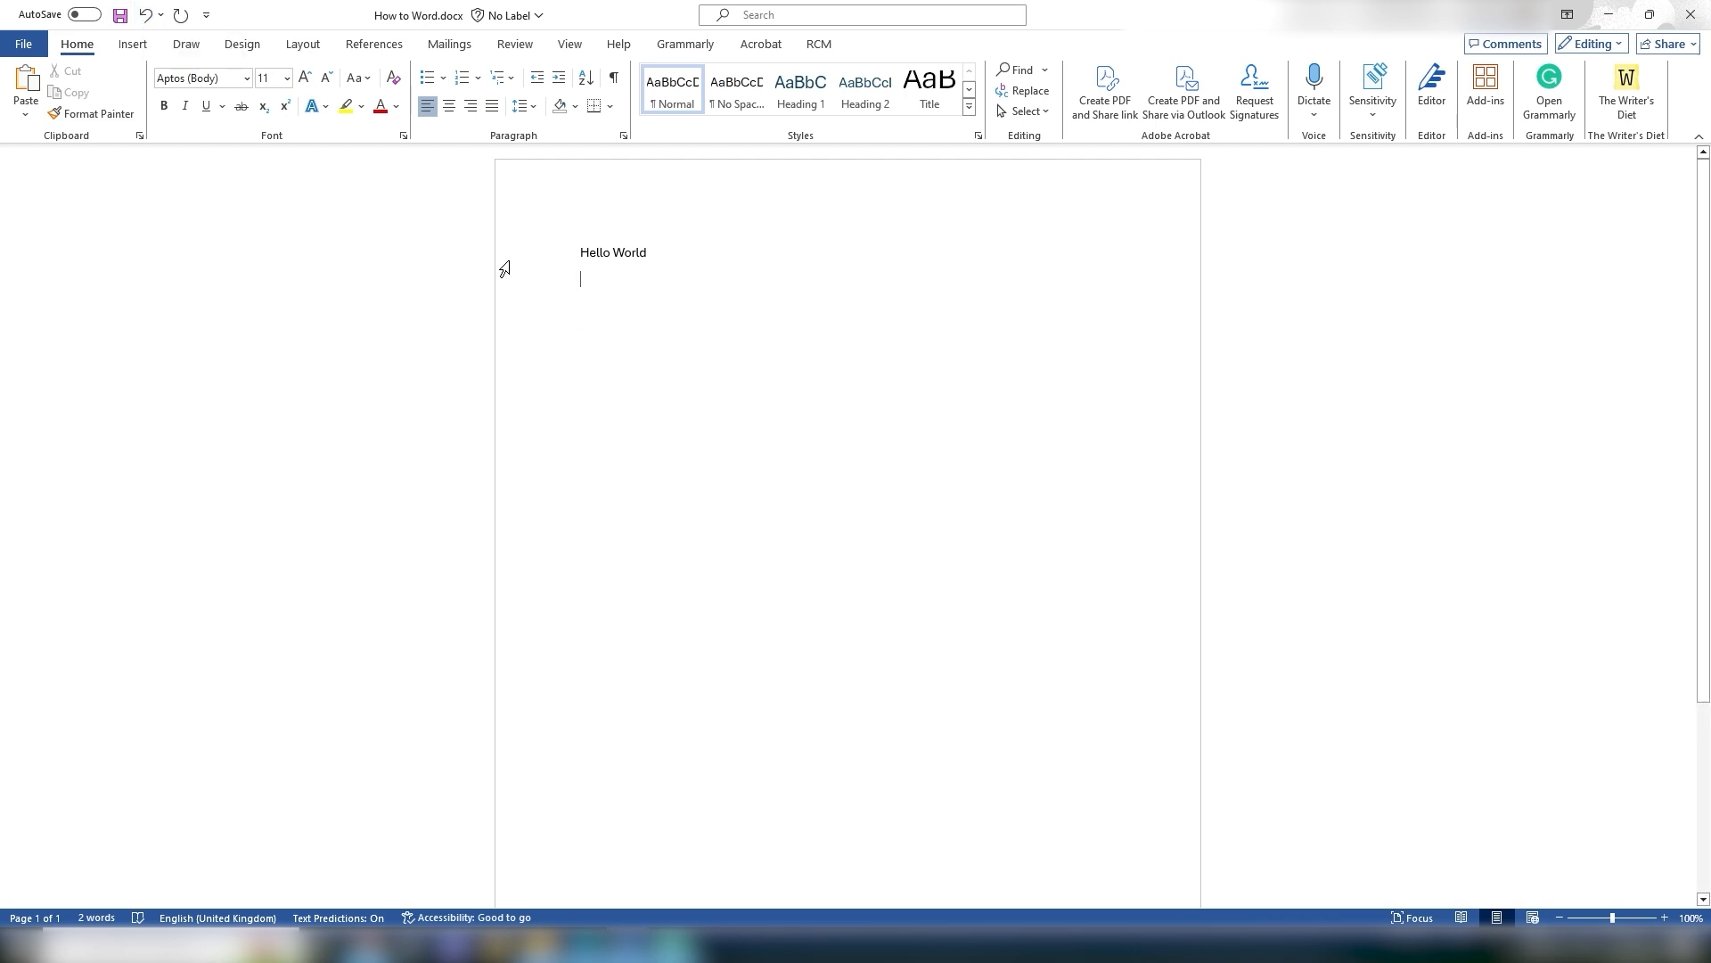
pyautogui.click(145, 16)
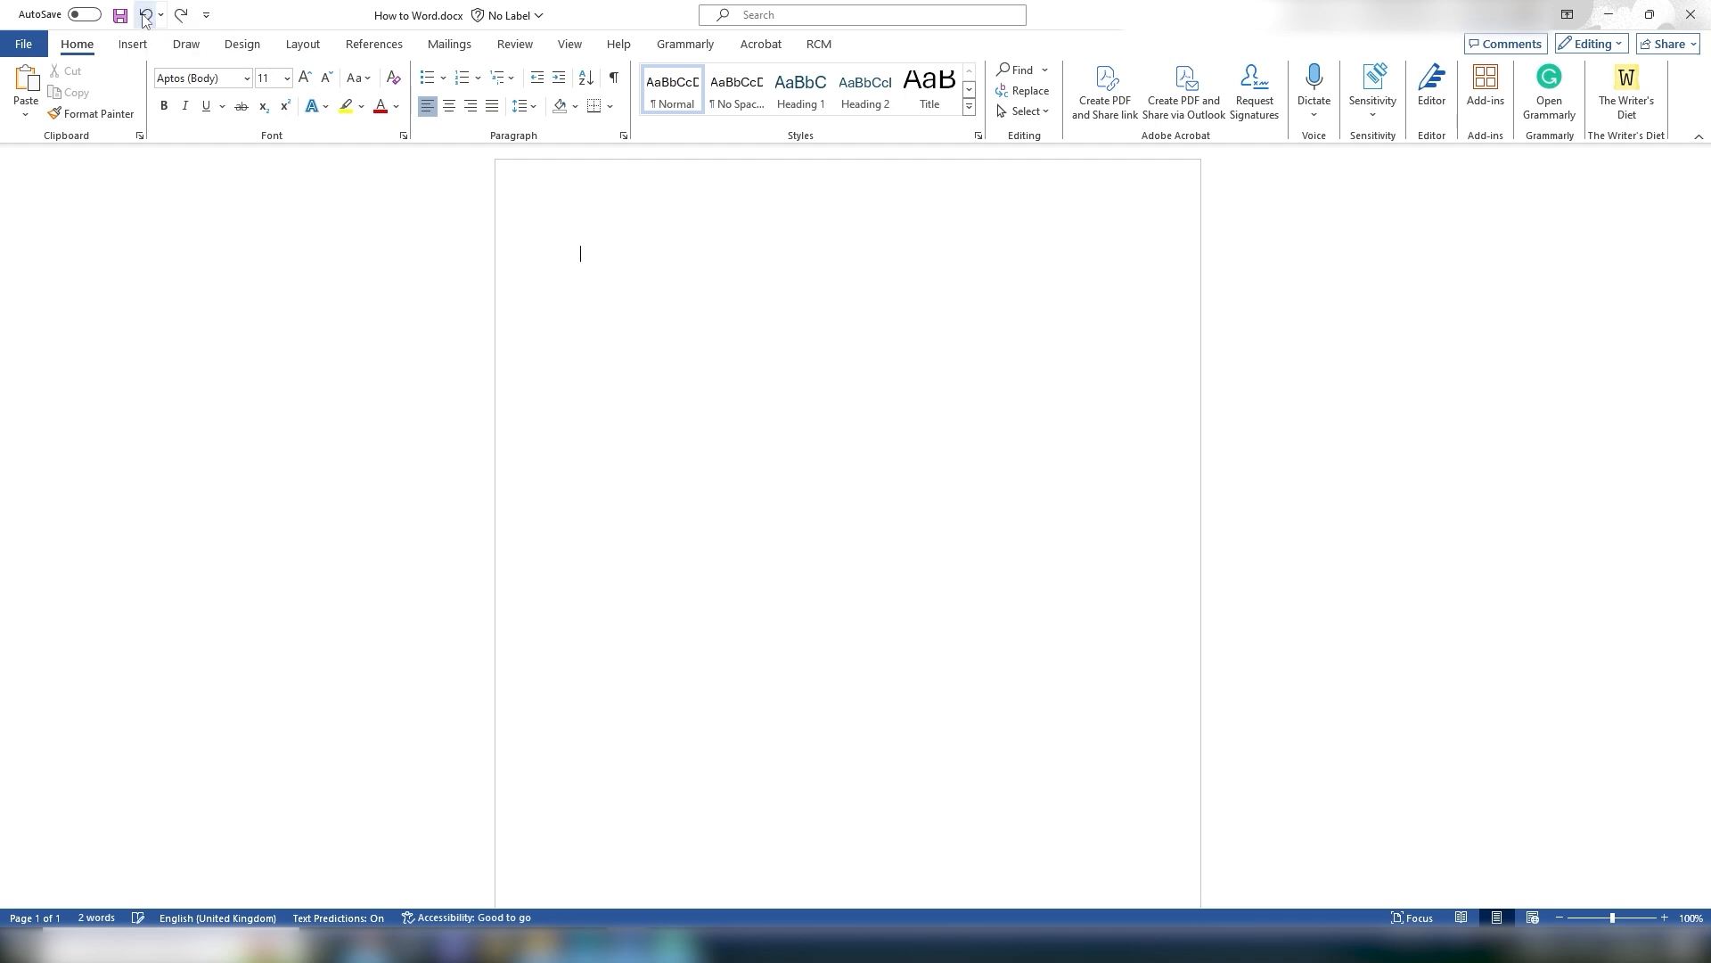
pyautogui.hotkey('ctrl', 'y')
pyautogui.hotkey('ctrl', 'y')
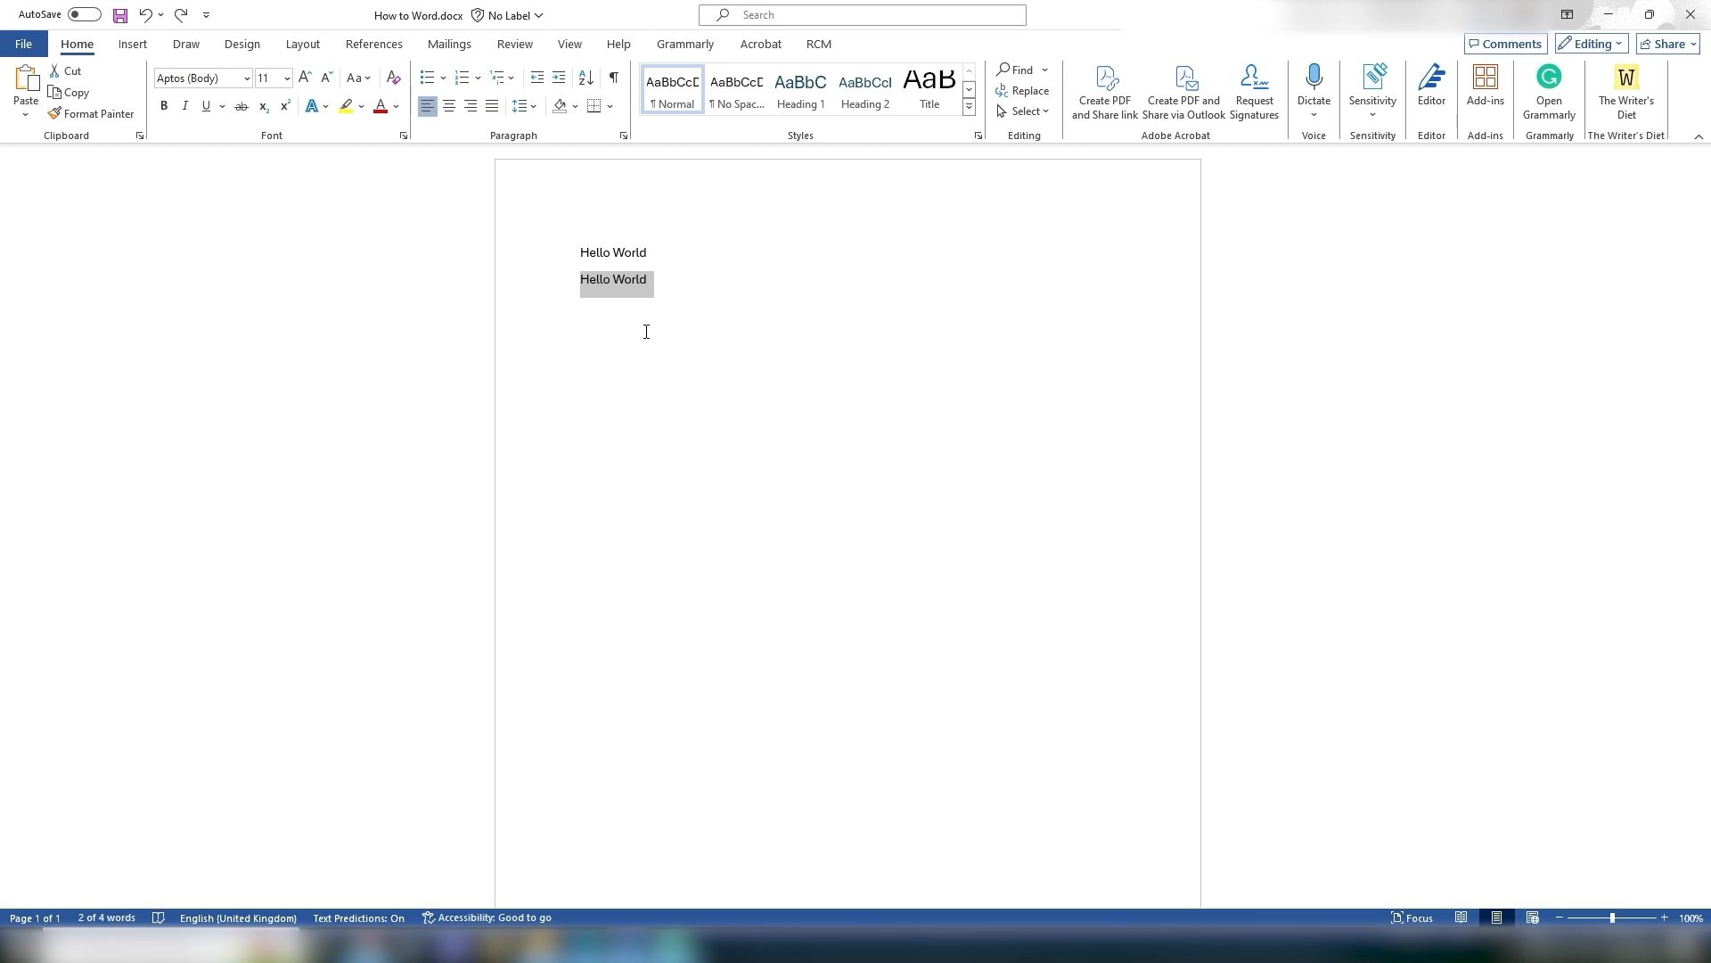
pyautogui.click(181, 16)
pyautogui.click(181, 16)
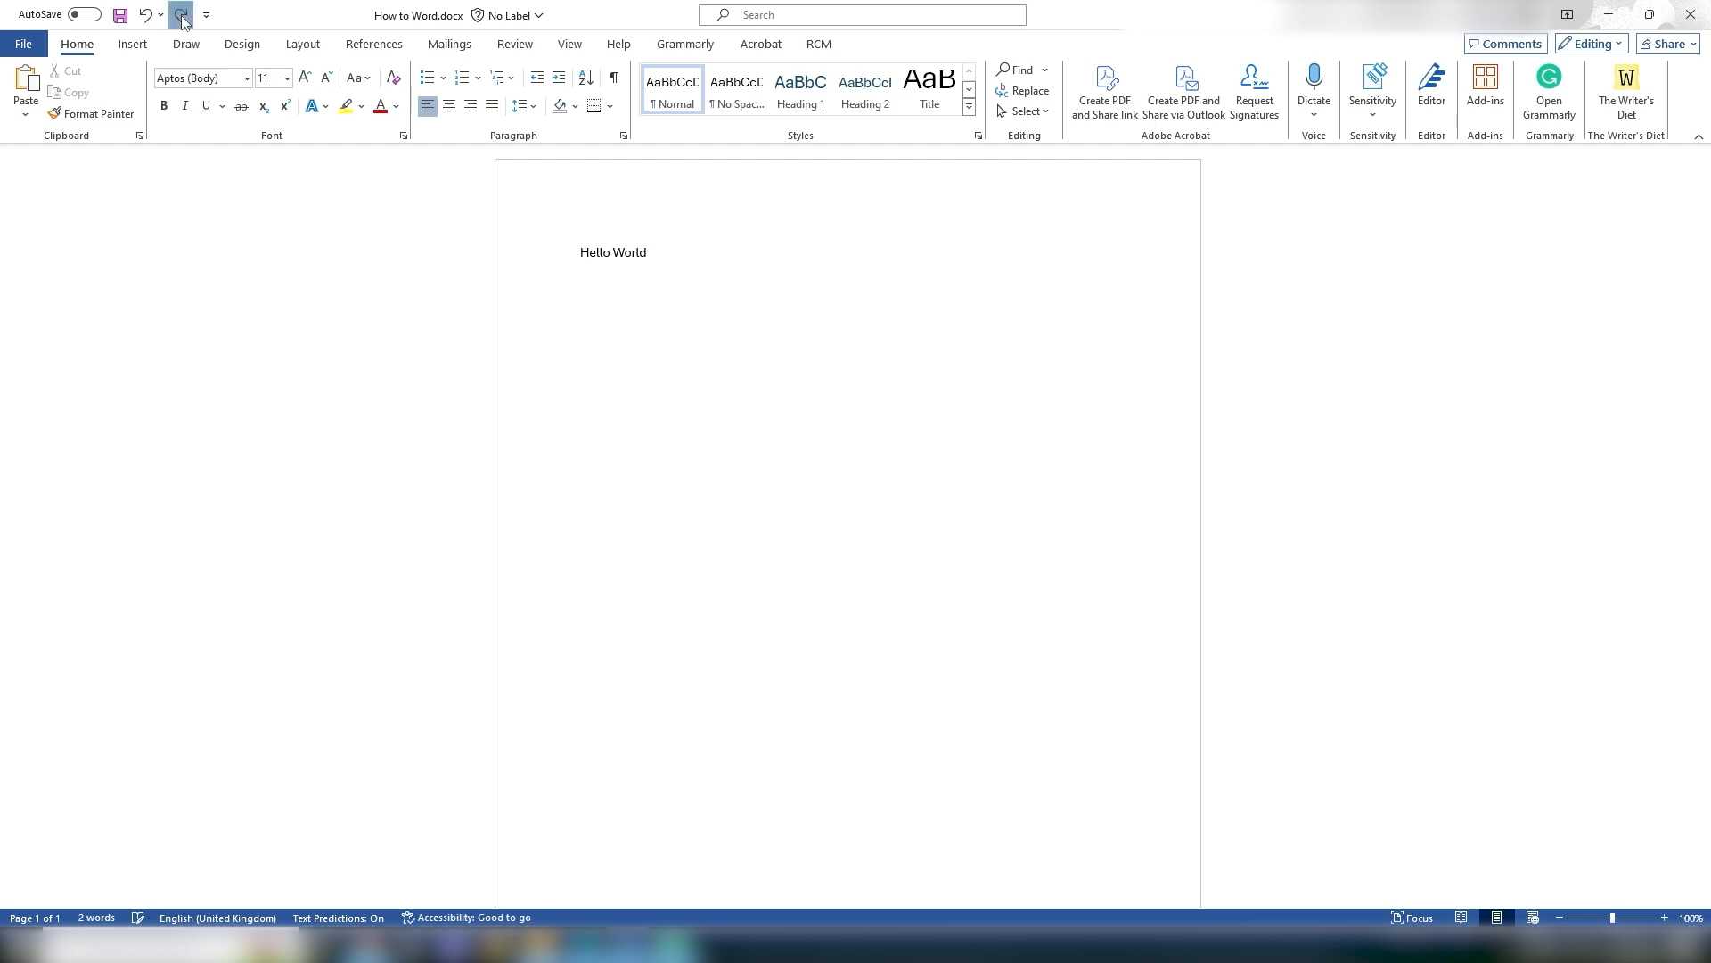
pyautogui.click(181, 16)
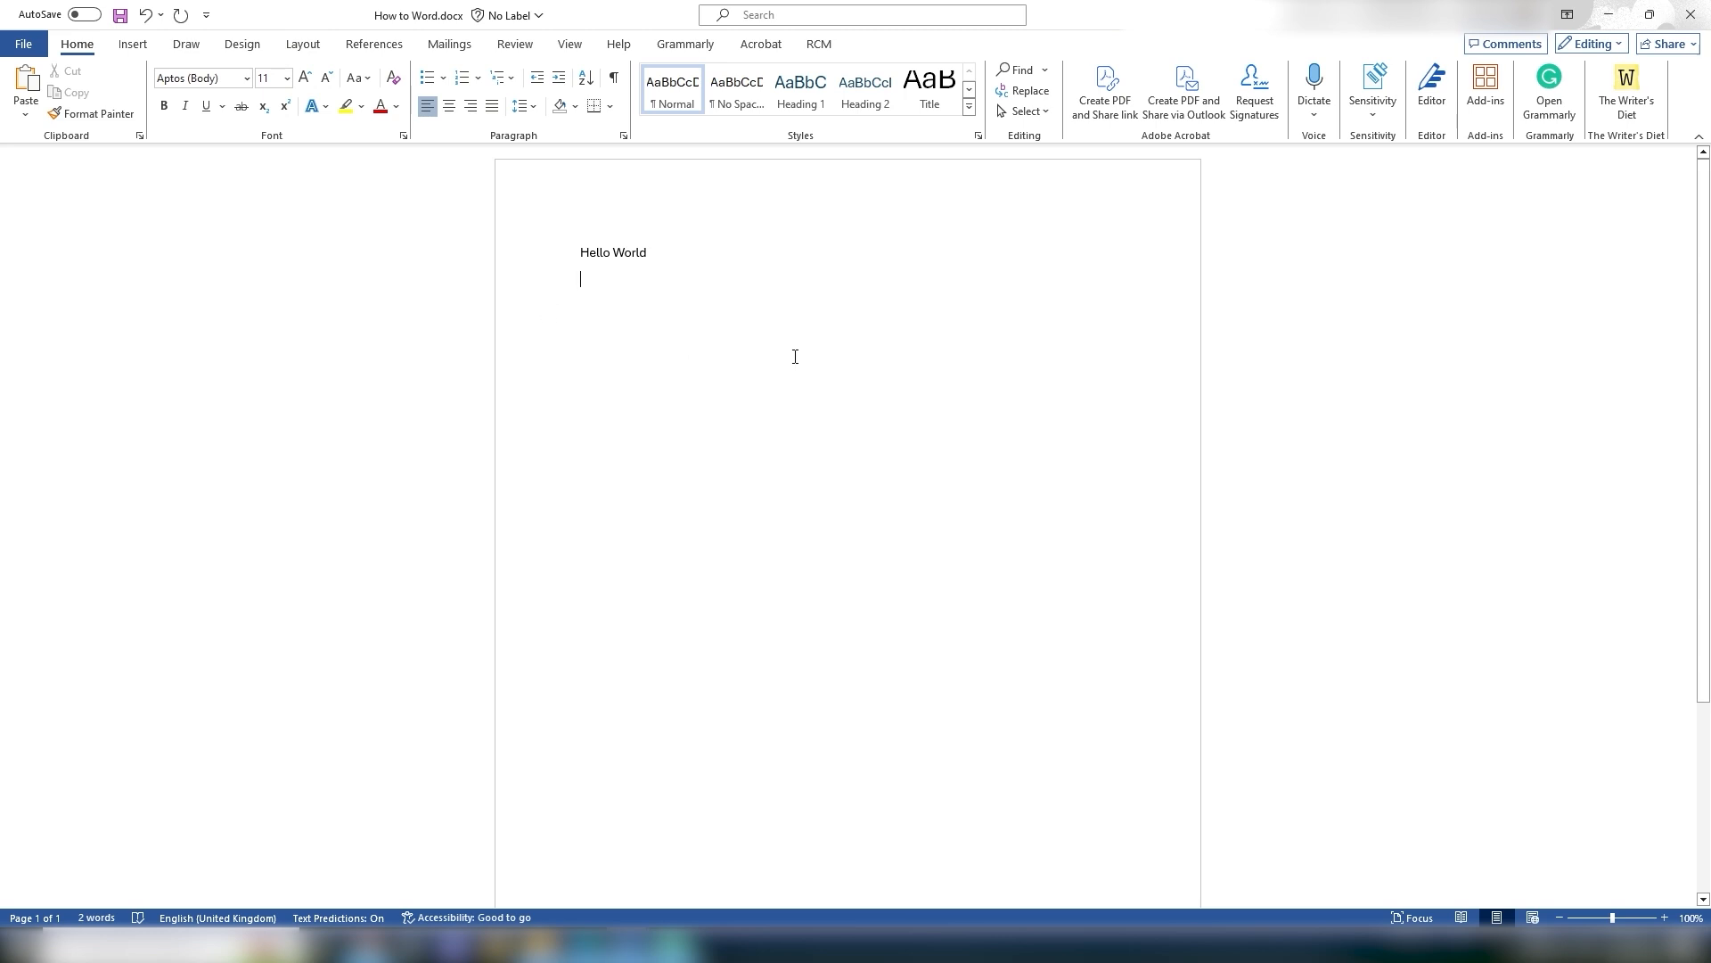
# Step: Delete the Hello World text and paste the podcast guide text onto the page
pyautogui.moveTo(685, 266); pyautogui.dragTo(577, 255)
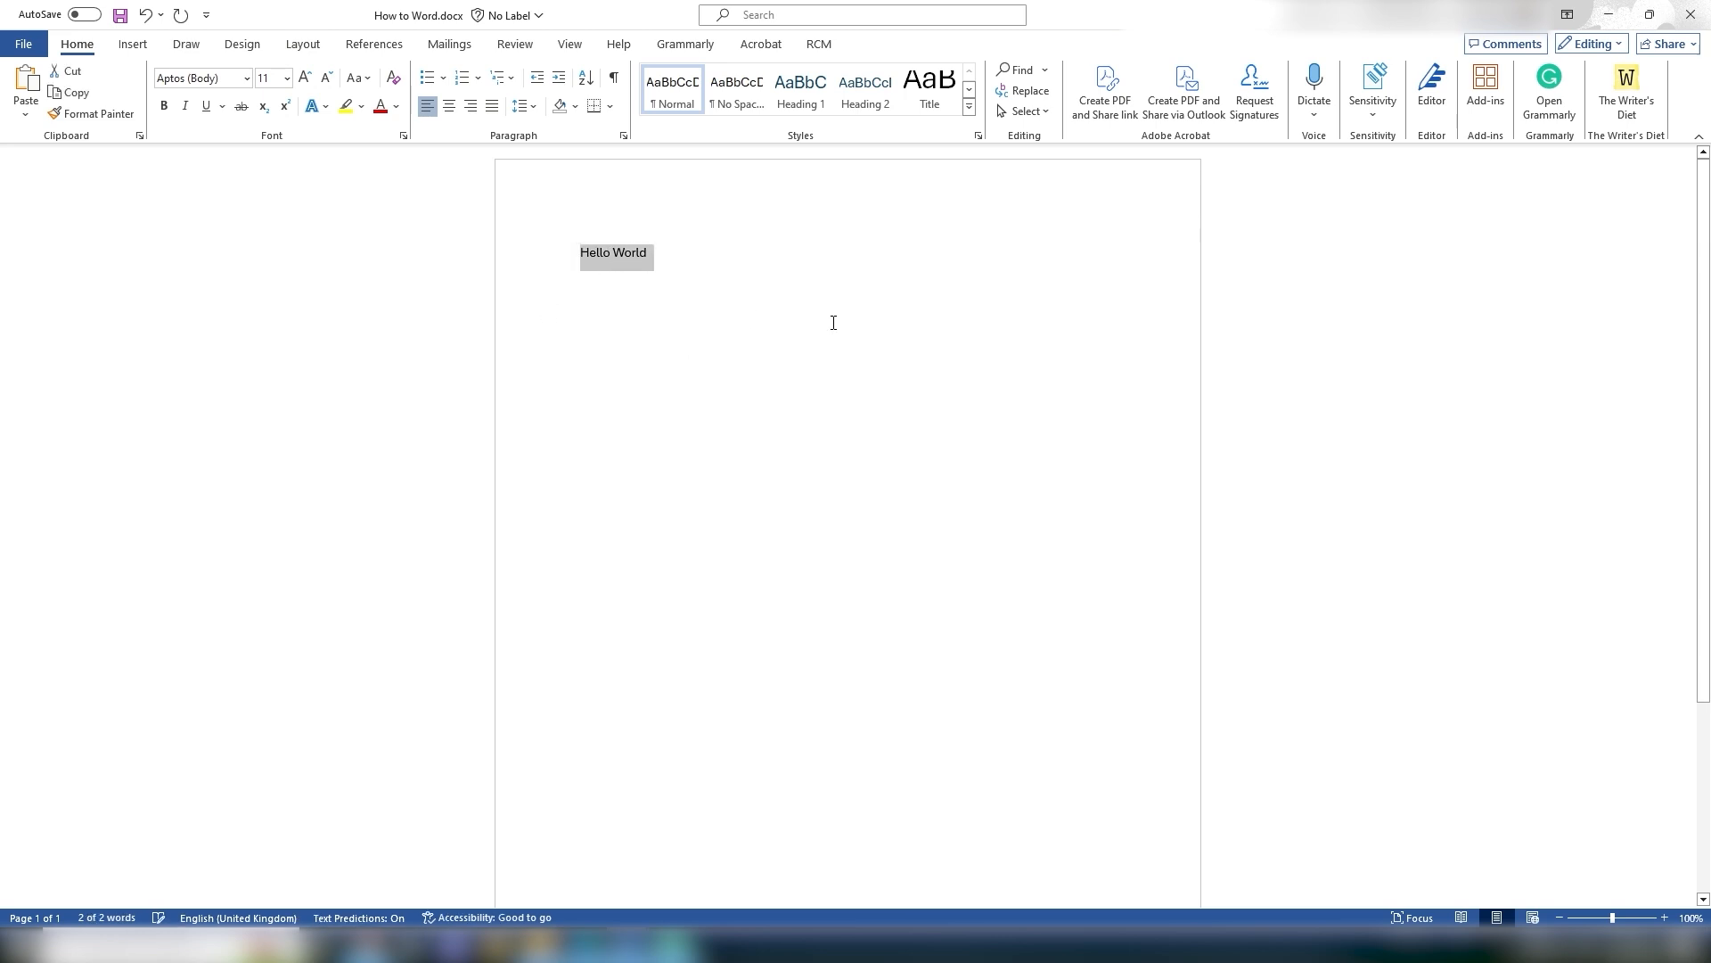
pyautogui.press('BackSpace')
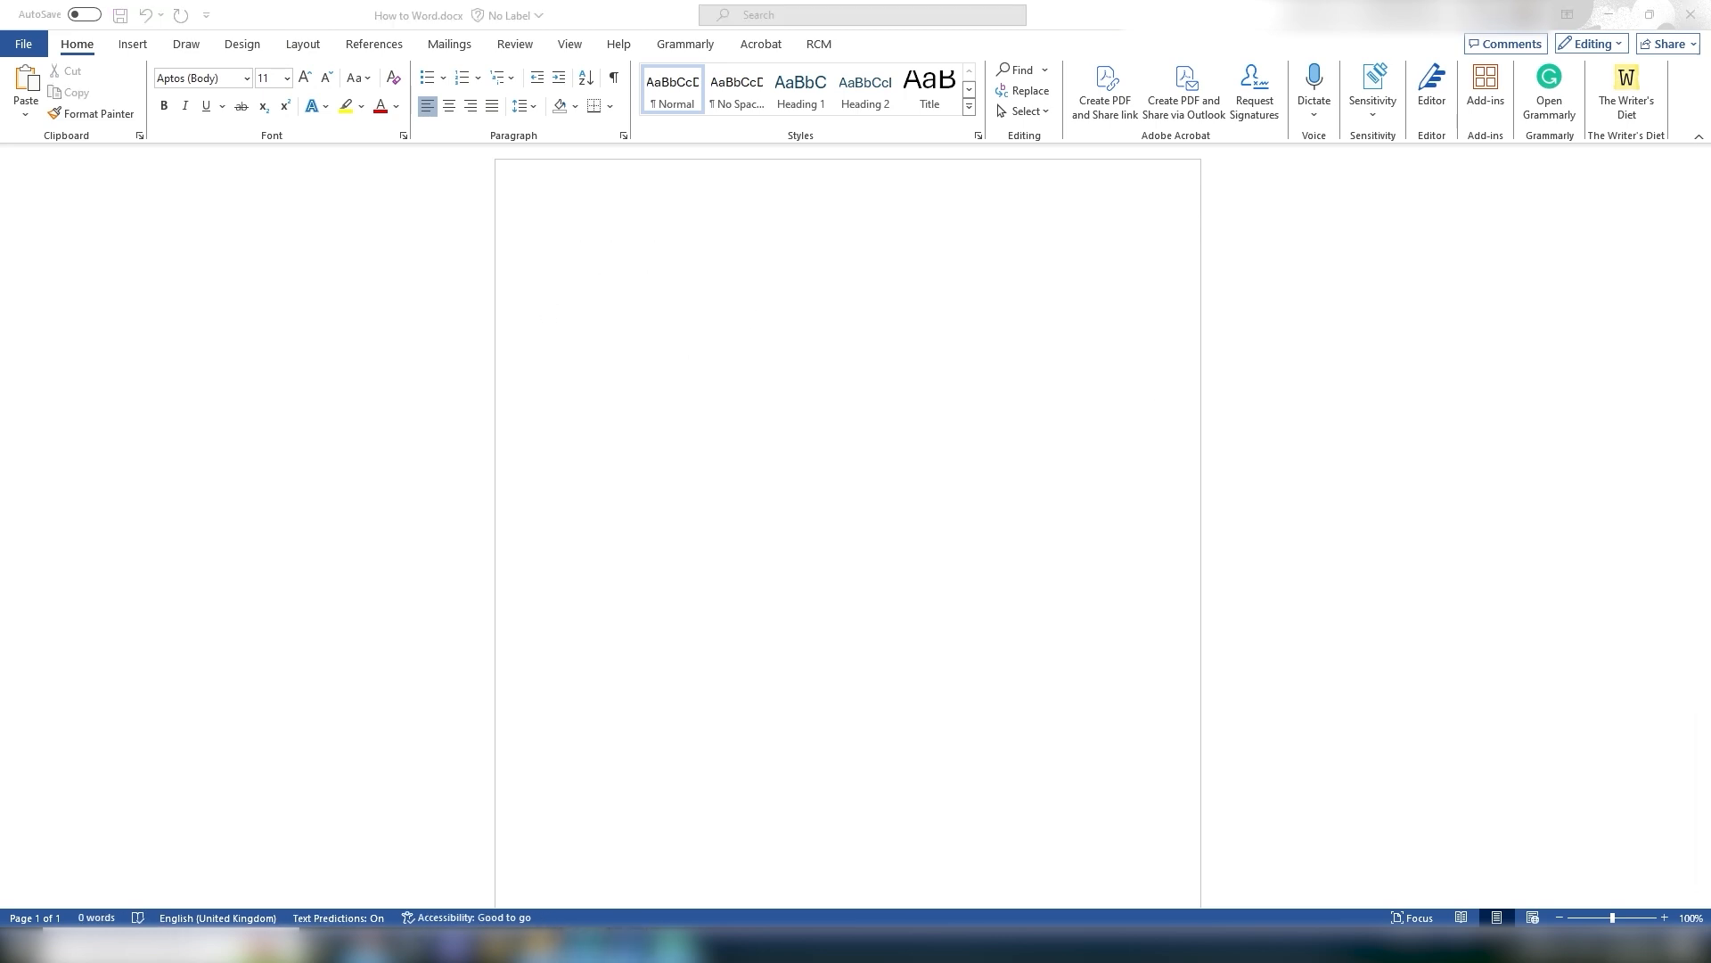
pyautogui.click(923, 330)
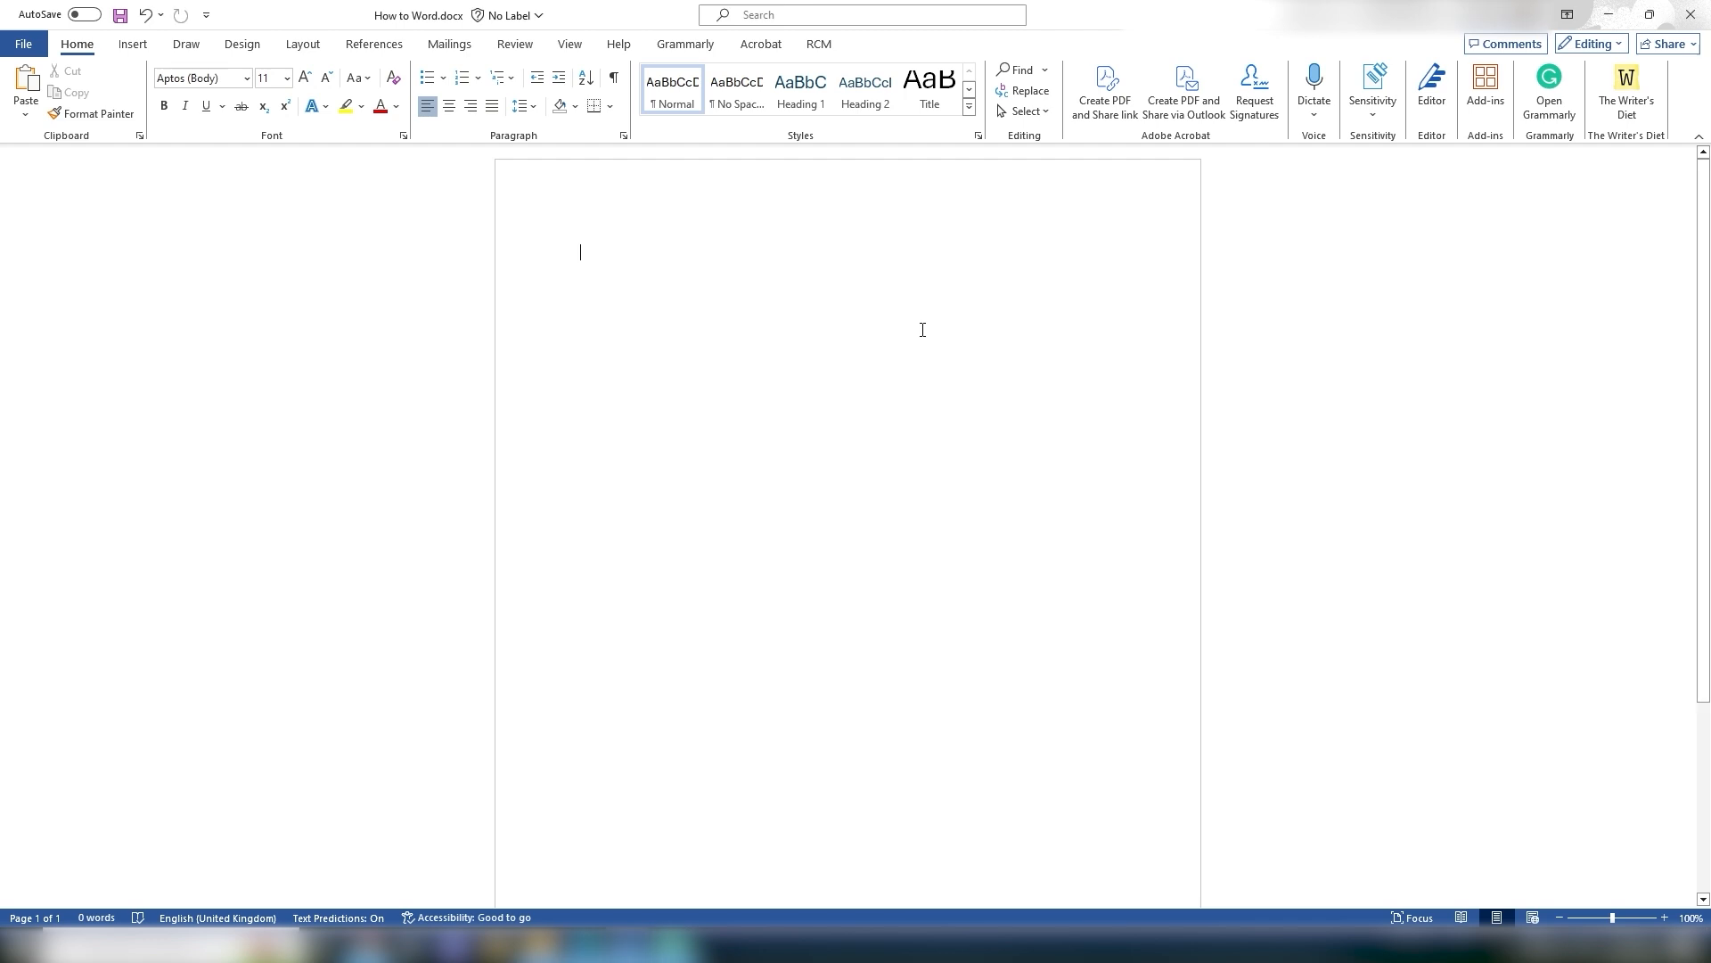
pyautogui.hotkey('ctrl', 'v')
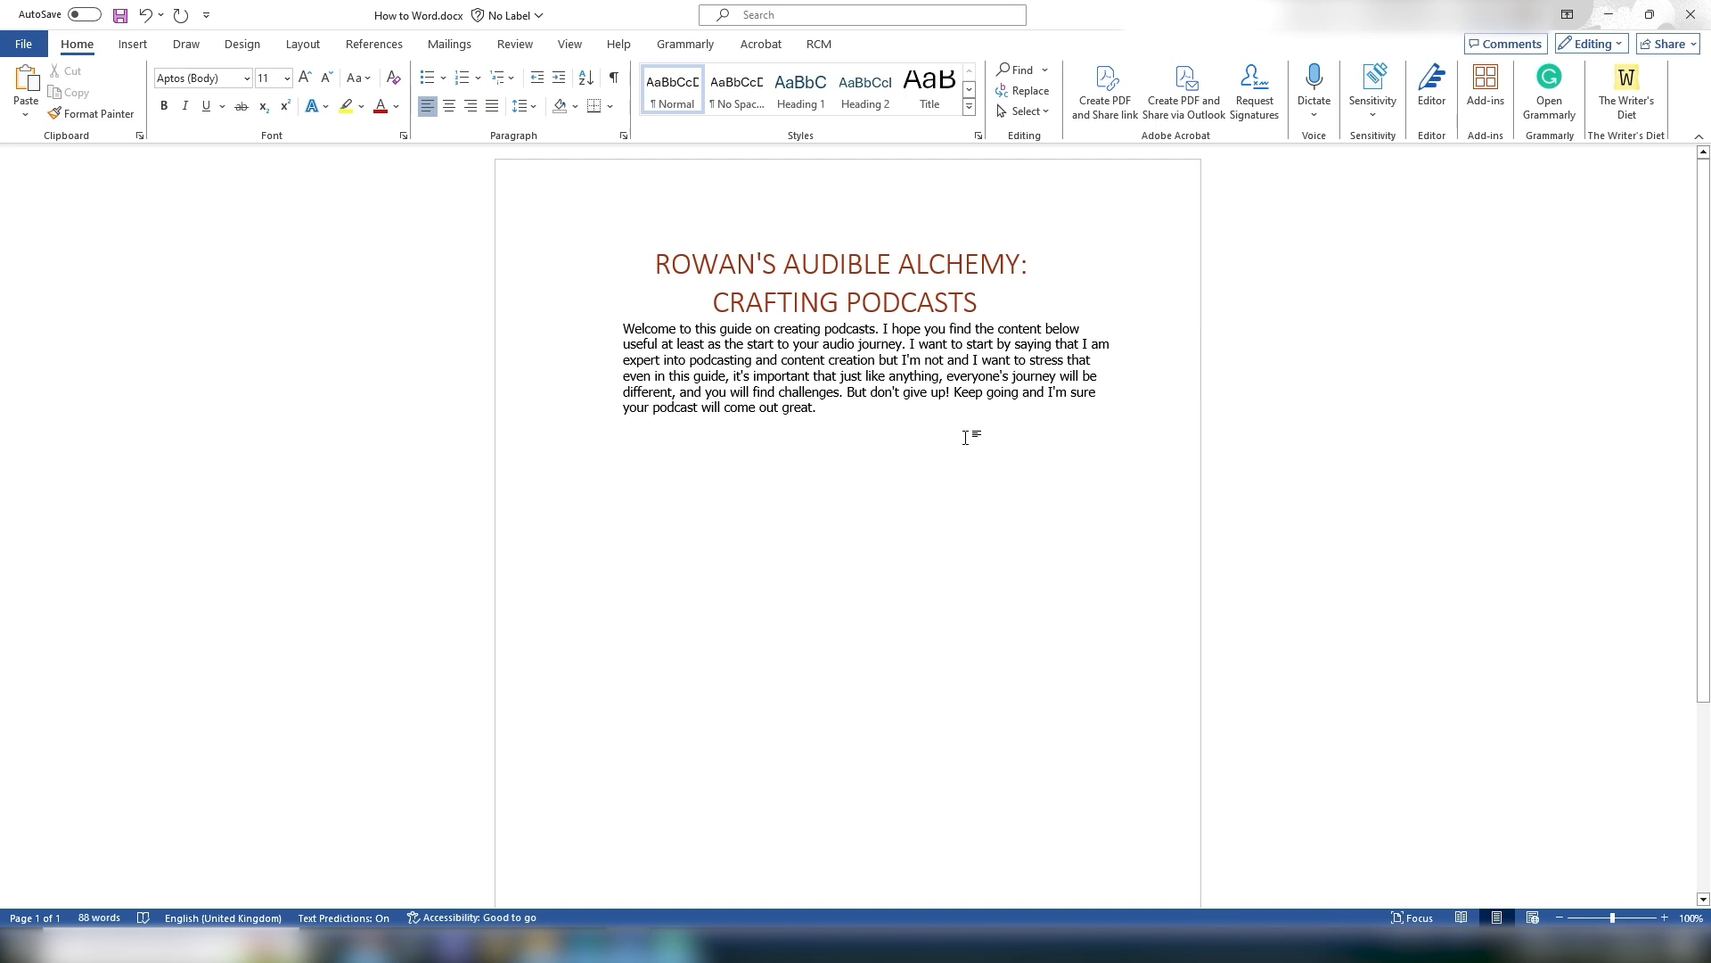
# Step: Select all the pasted text and clear all its formatting
pyautogui.moveTo(655, 268); pyautogui.dragTo(624, 433)
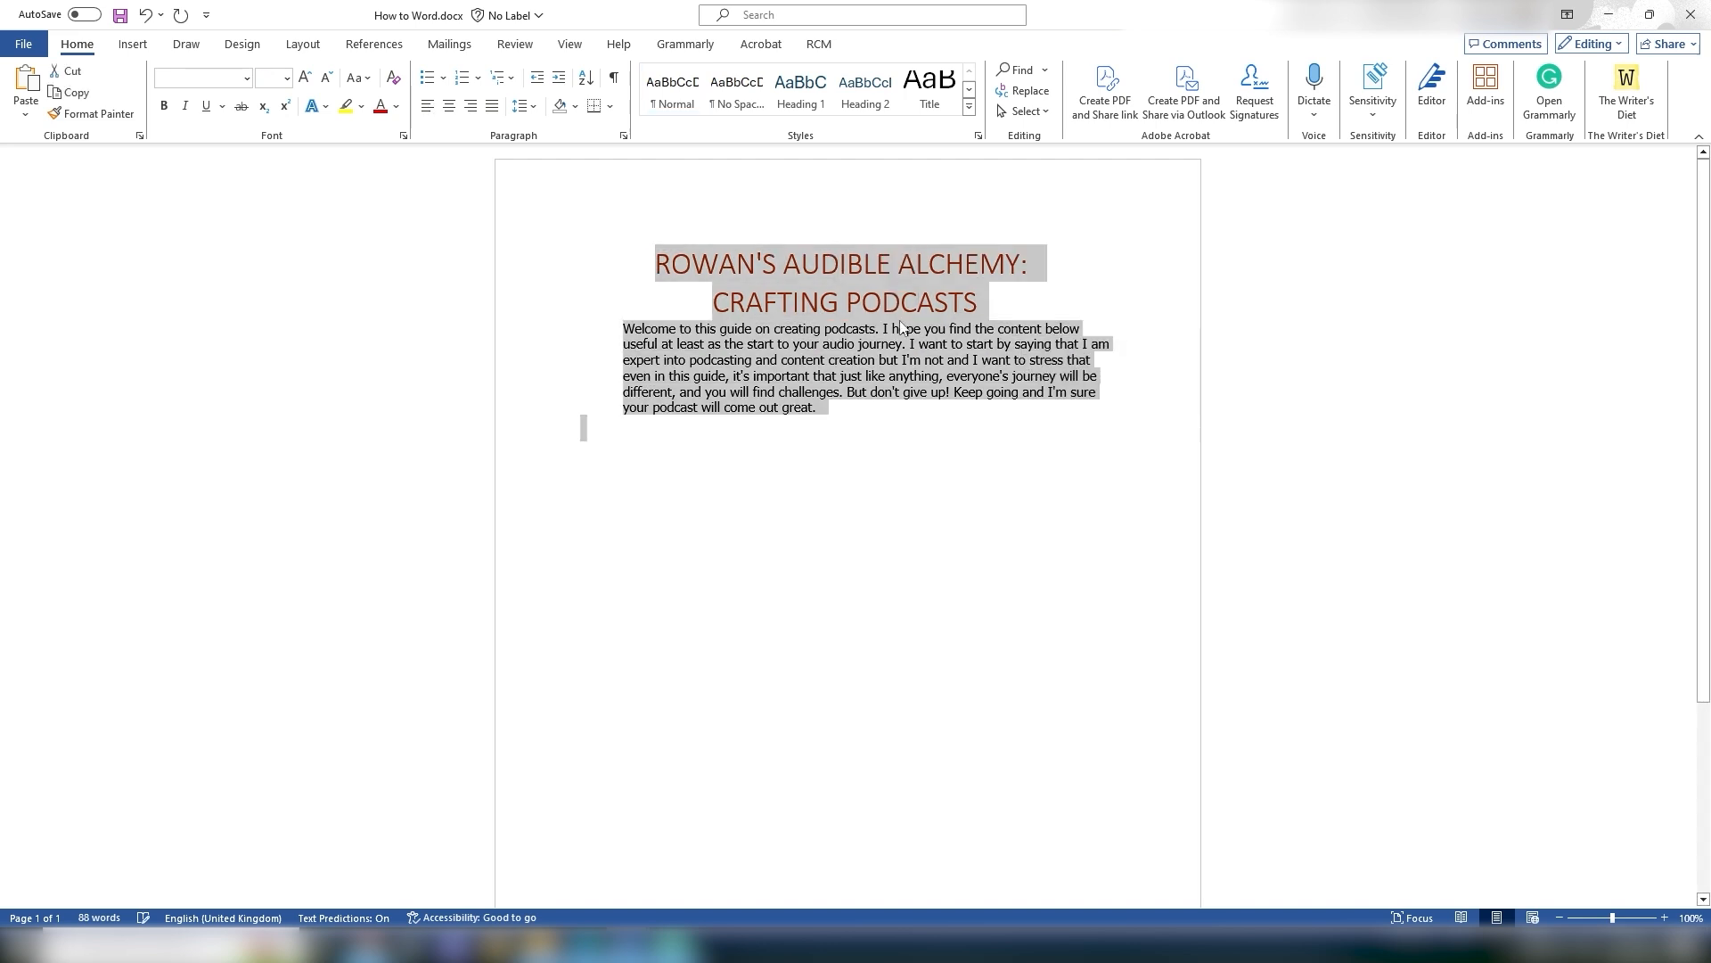
pyautogui.click(393, 77)
pyautogui.click(1125, 461)
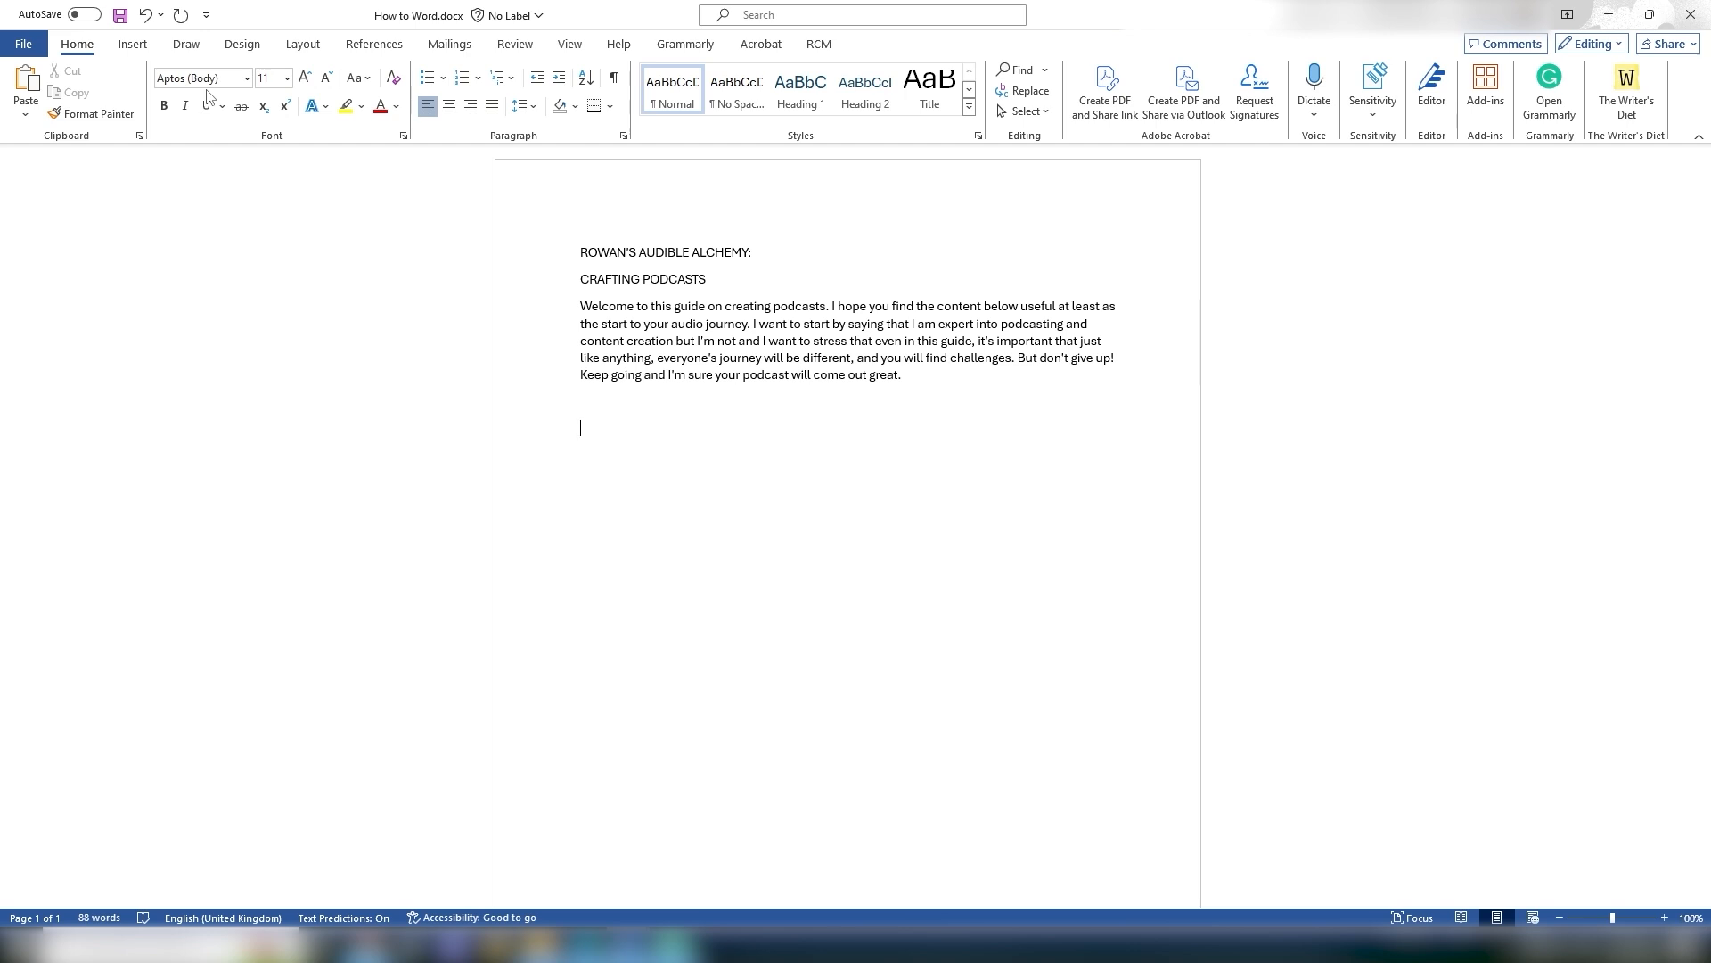
# Step: Open the font list to browse the available fonts
pyautogui.click(246, 79)
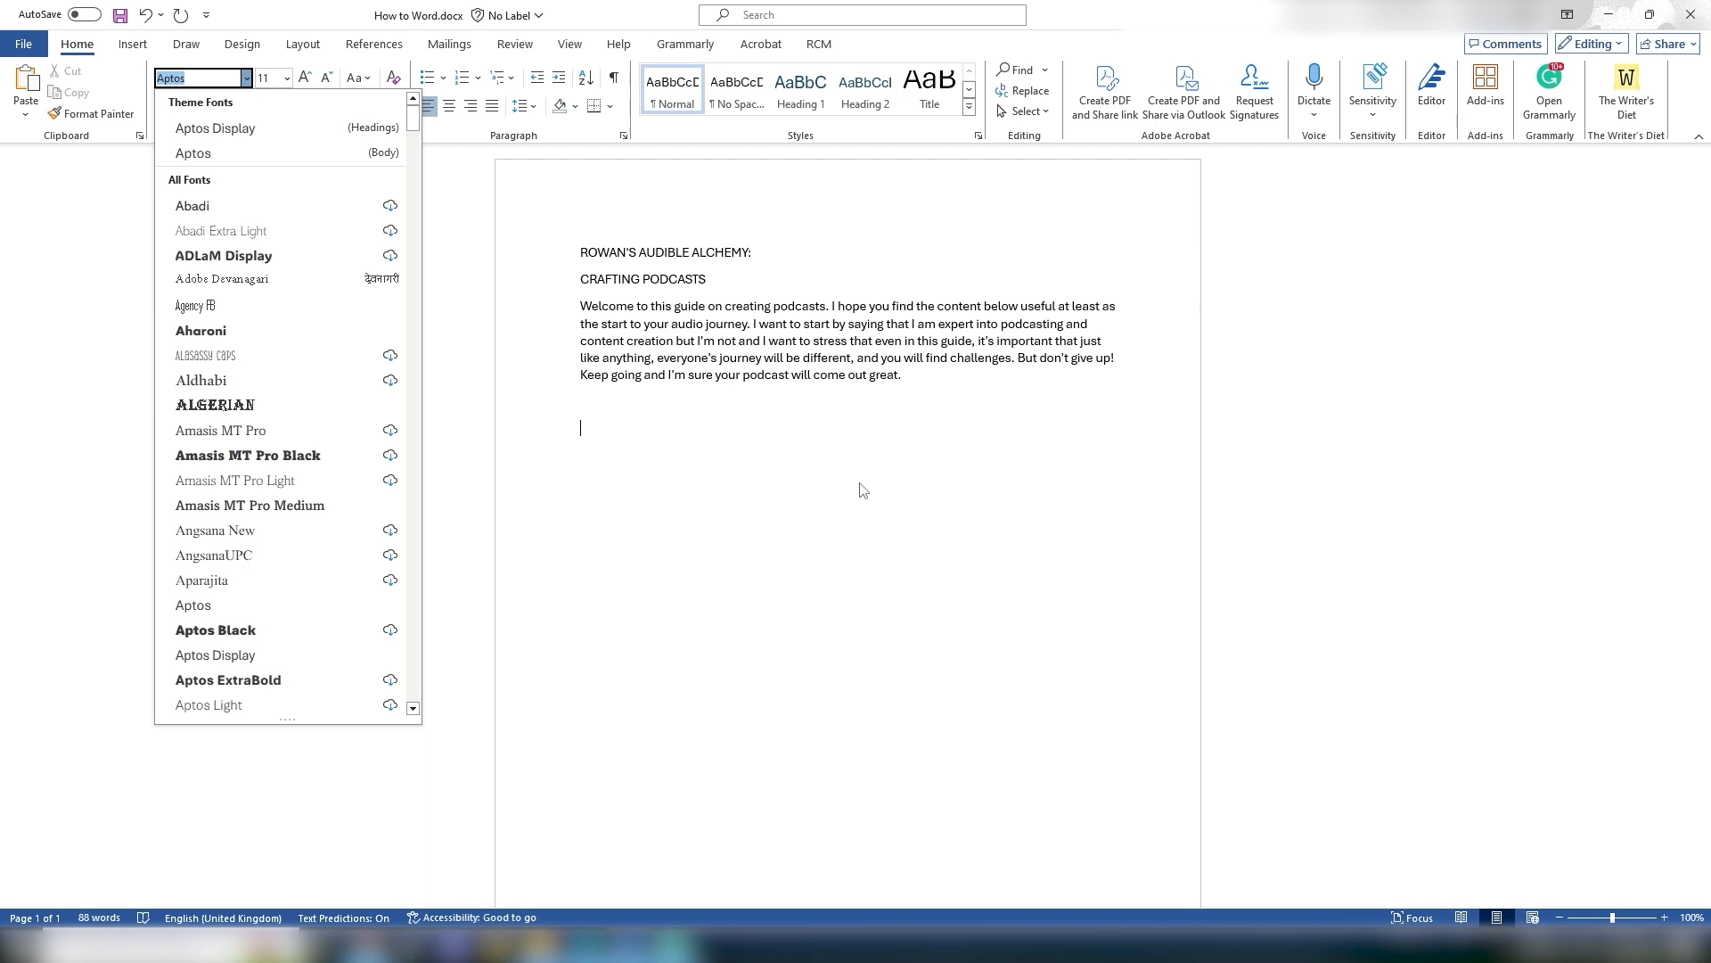
pyautogui.click(754, 438)
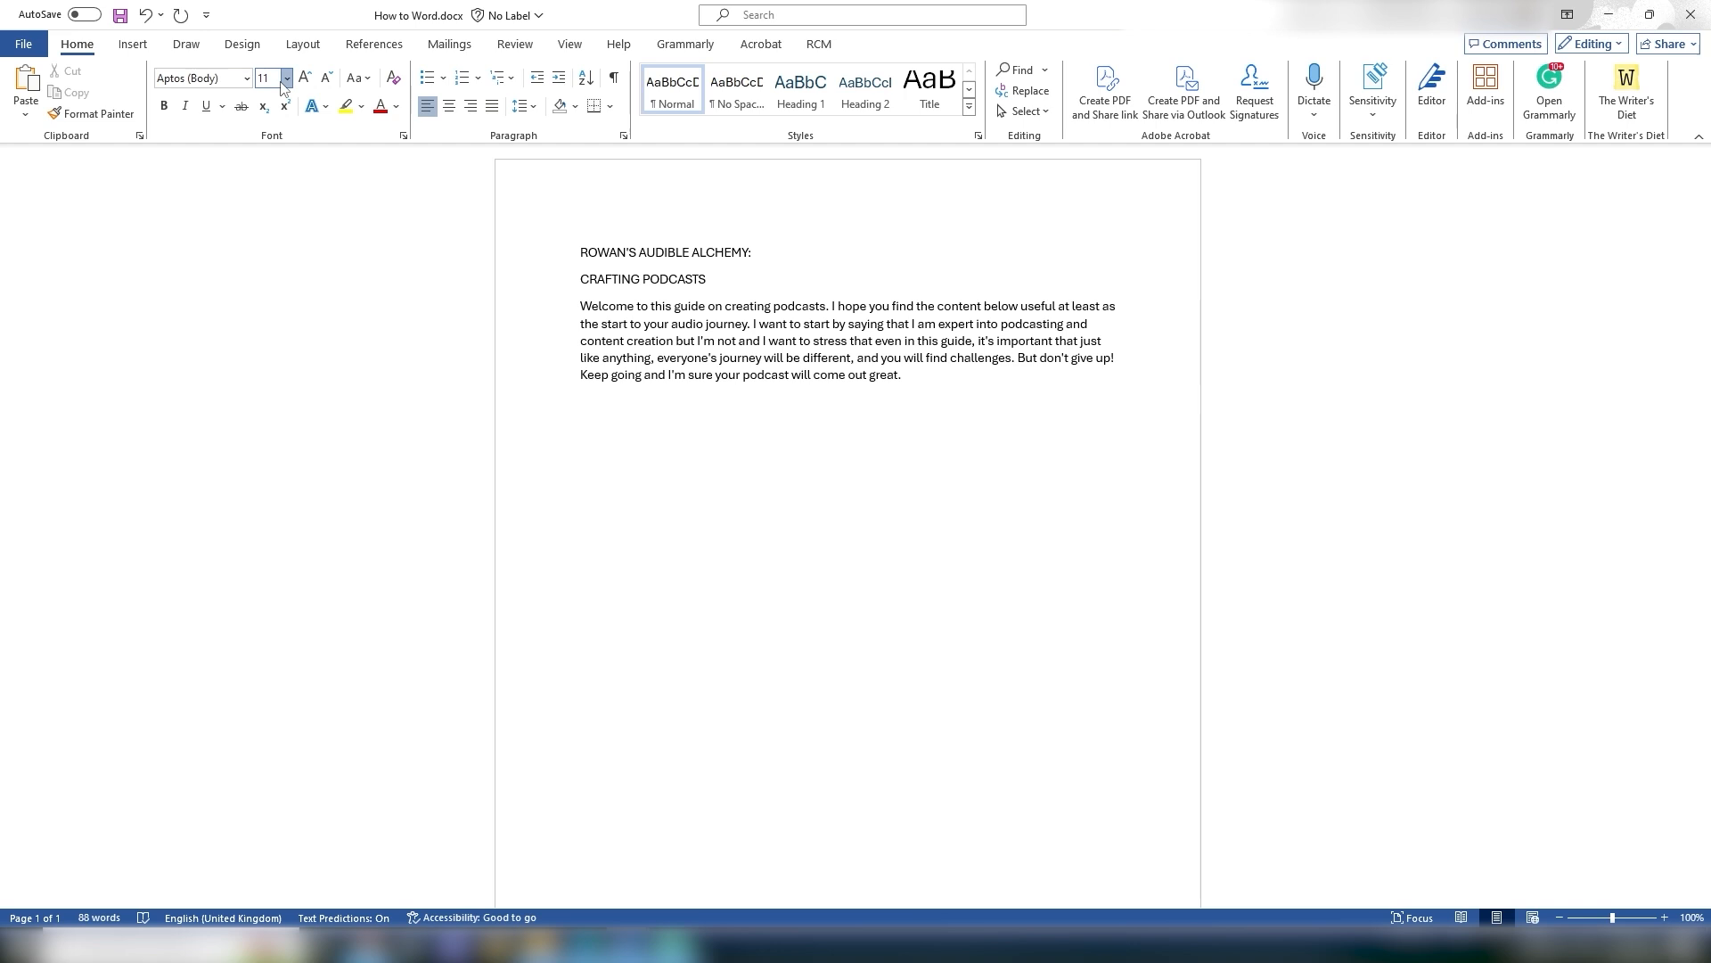
# Step: Set the ROWAN'S AUDIBLE ALCHEMY title line's font size to 20
pyautogui.moveTo(581, 252); pyautogui.dragTo(750, 251)
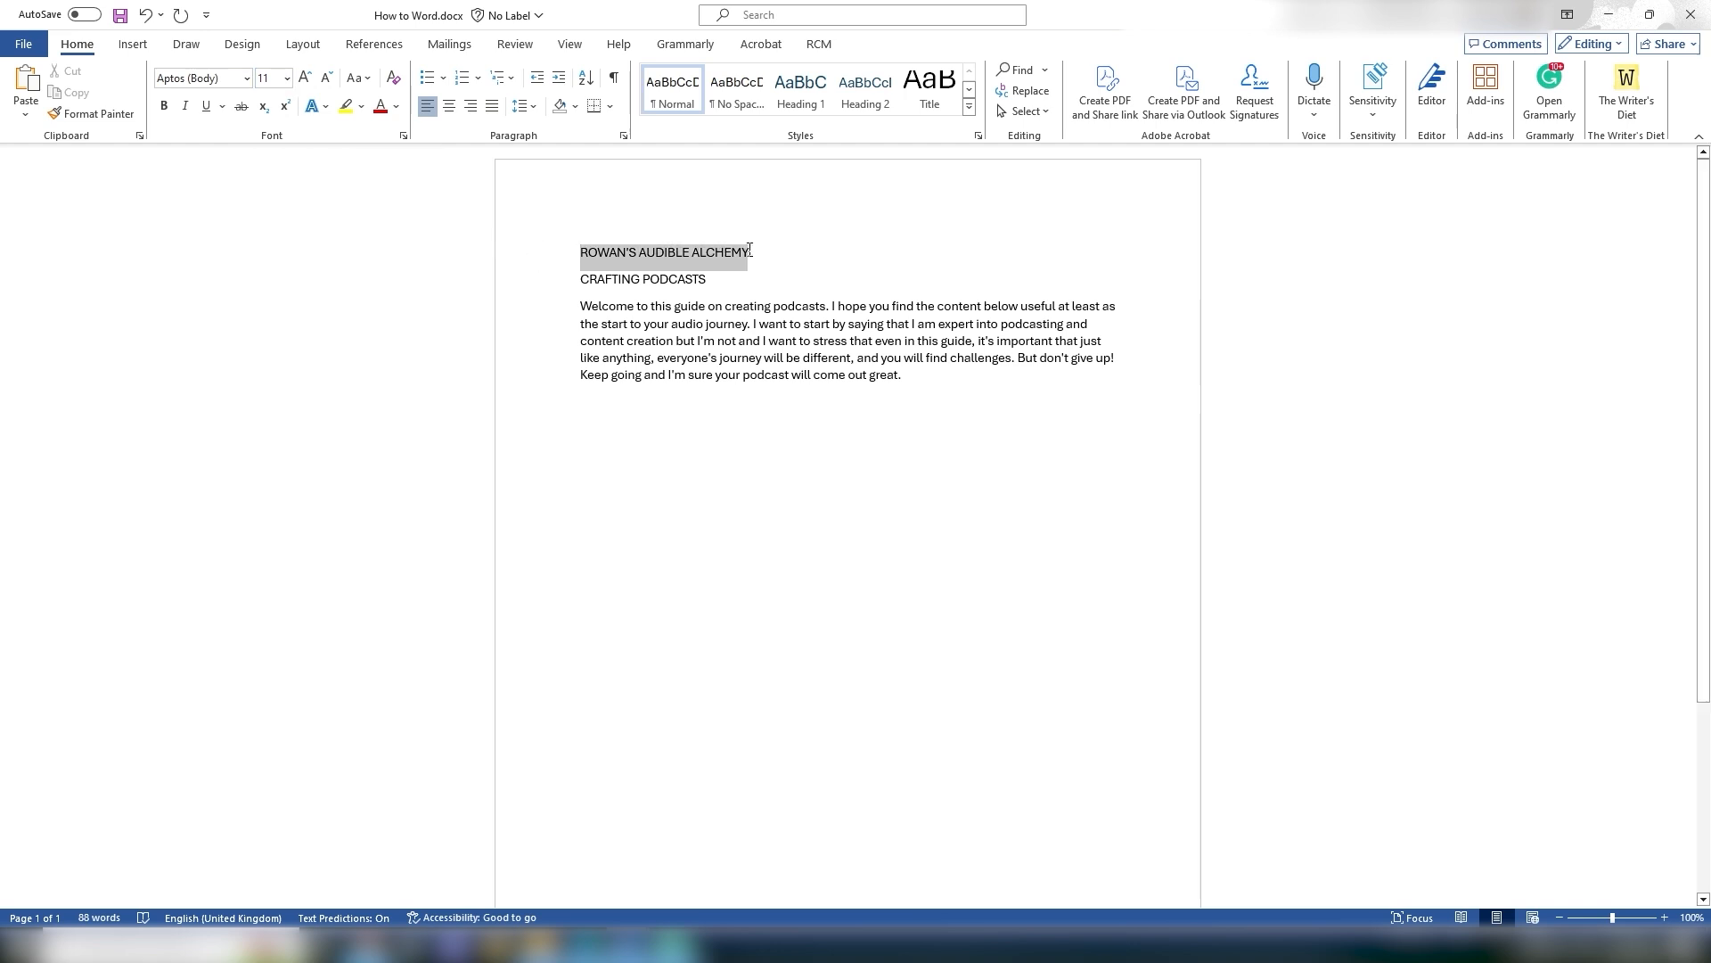
pyautogui.click(287, 78)
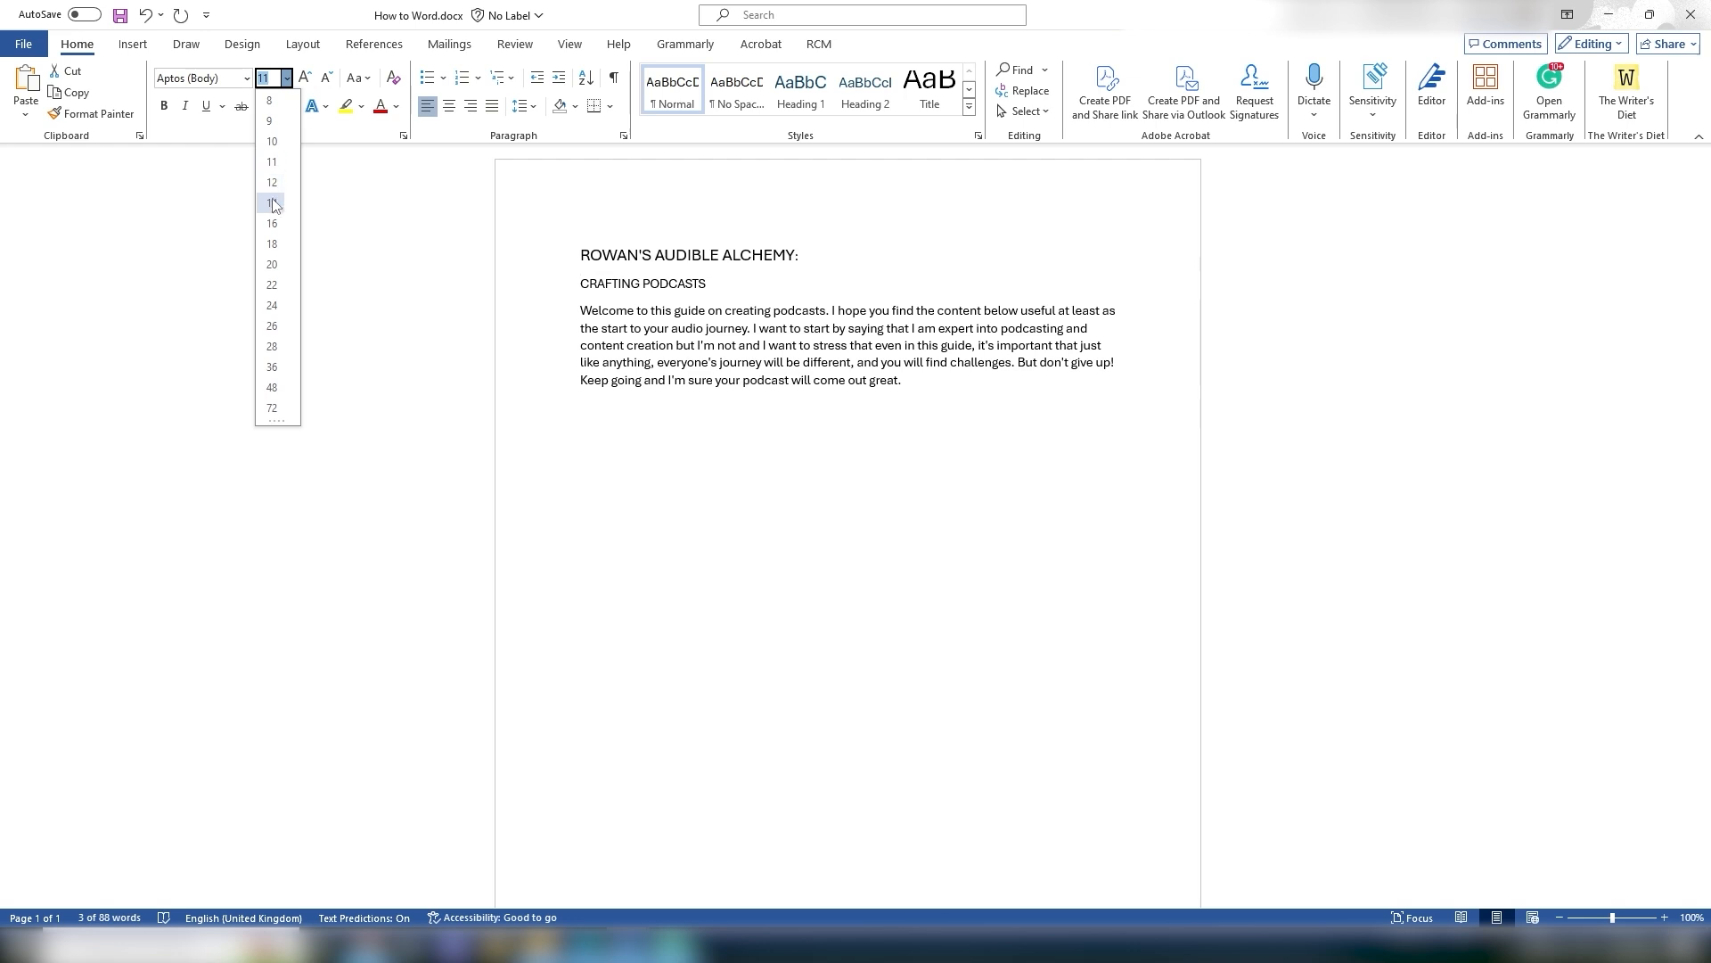
pyautogui.click(268, 267)
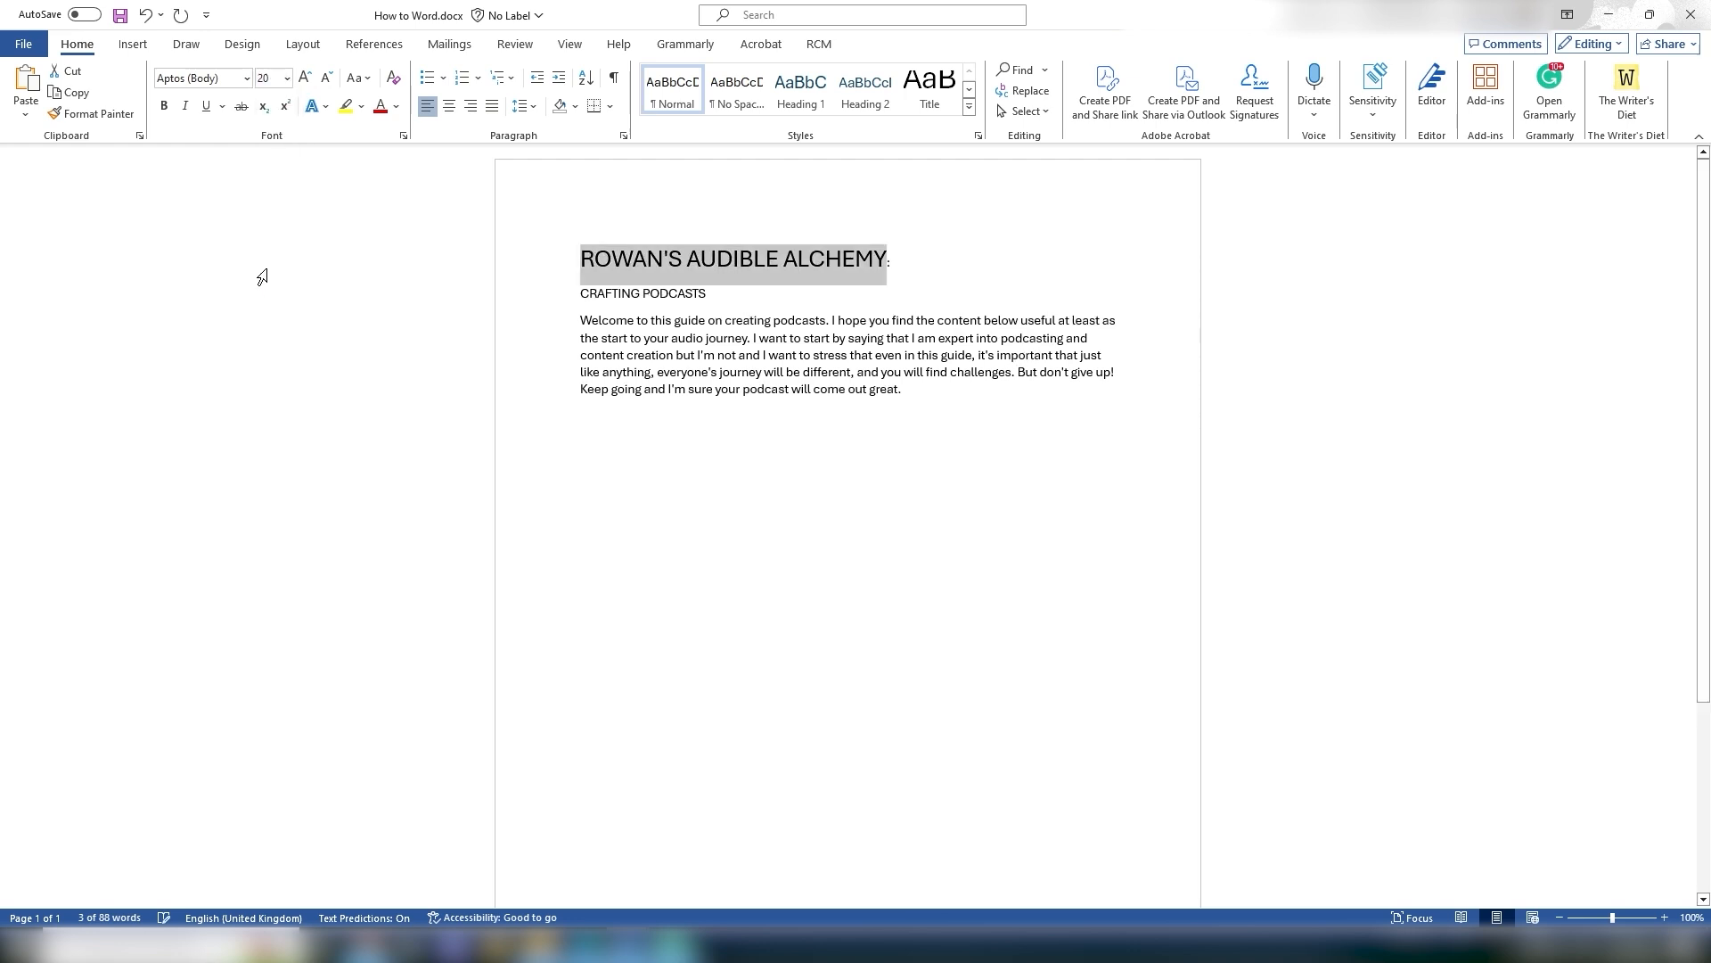
# Step: Increase the title's font size twice and decrease it twice
pyautogui.click(305, 77)
pyautogui.click(305, 78)
pyautogui.click(305, 77)
pyautogui.click(326, 78)
pyautogui.click(326, 78)
pyautogui.click(326, 78)
# Step: Set the title's font size to 200
pyautogui.click(267, 78)
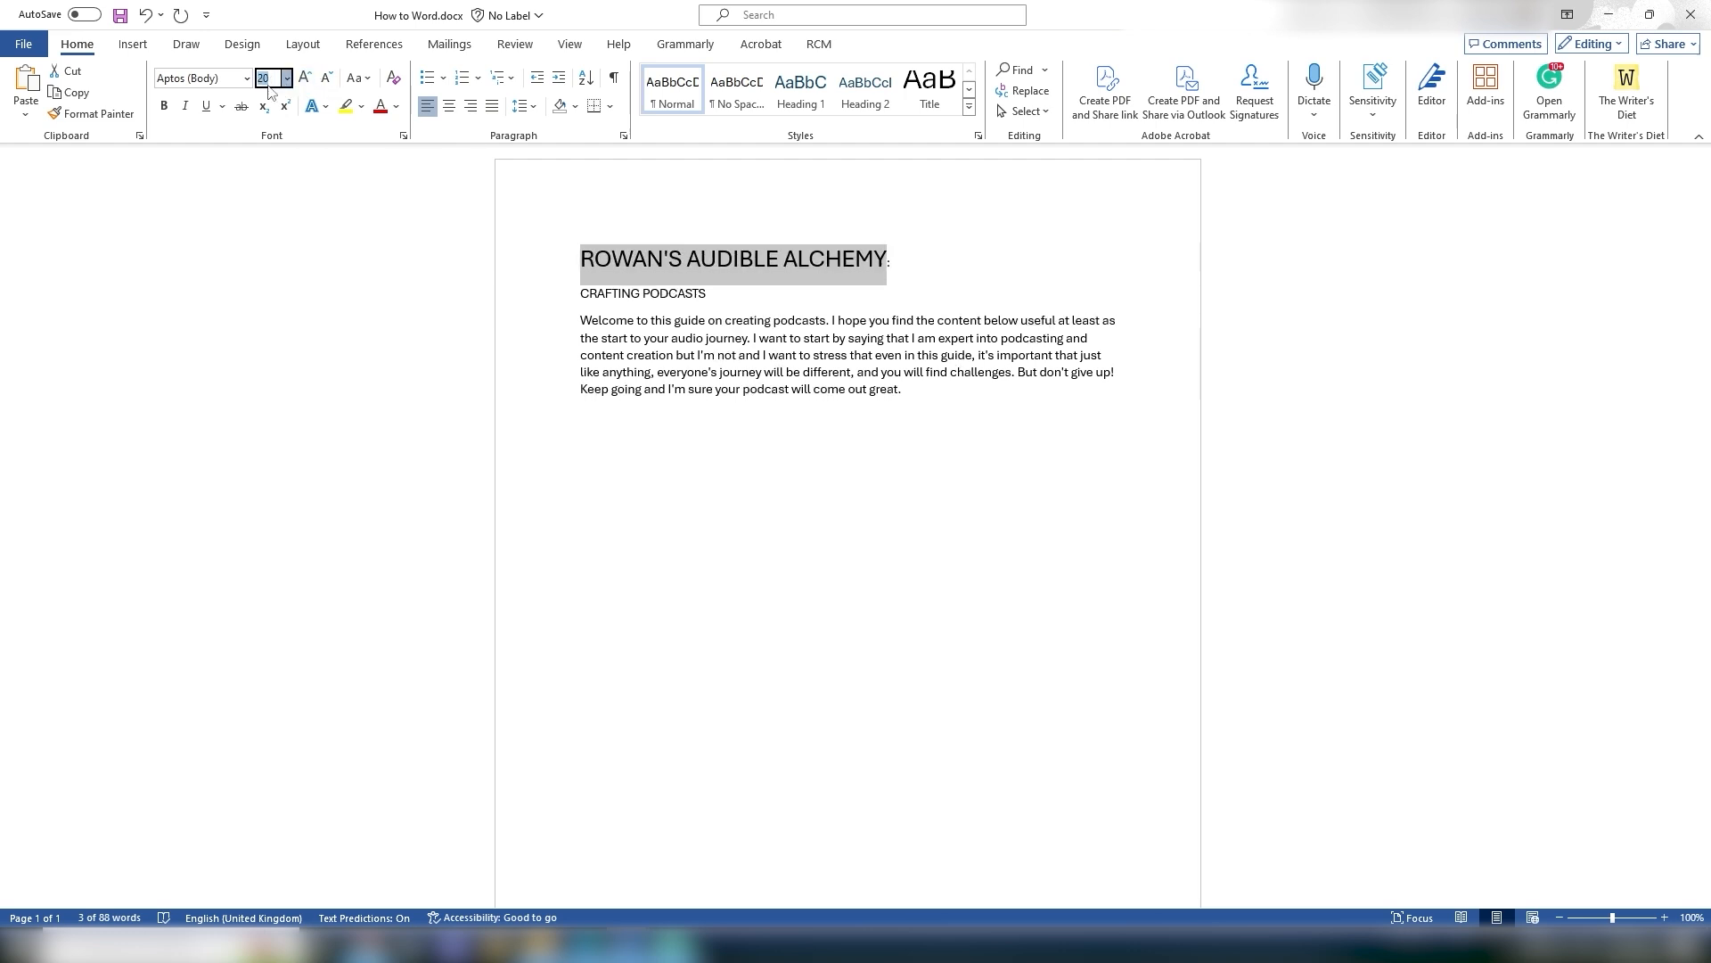
pyautogui.write('200')
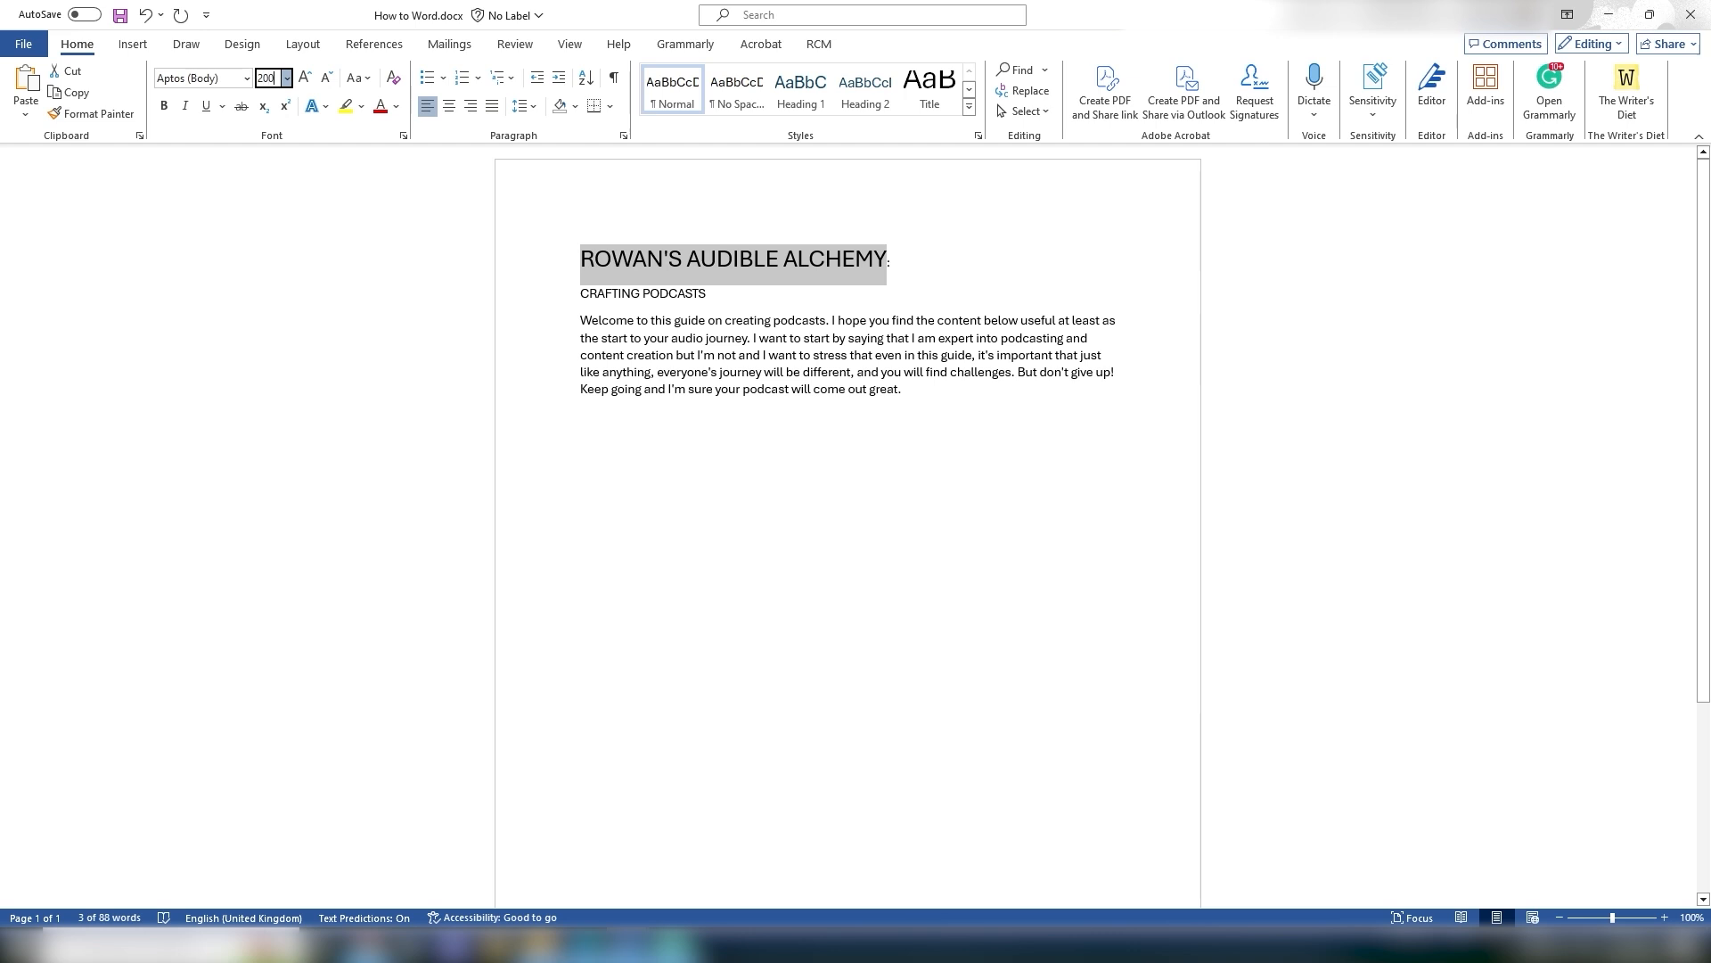
pyautogui.press('Return')
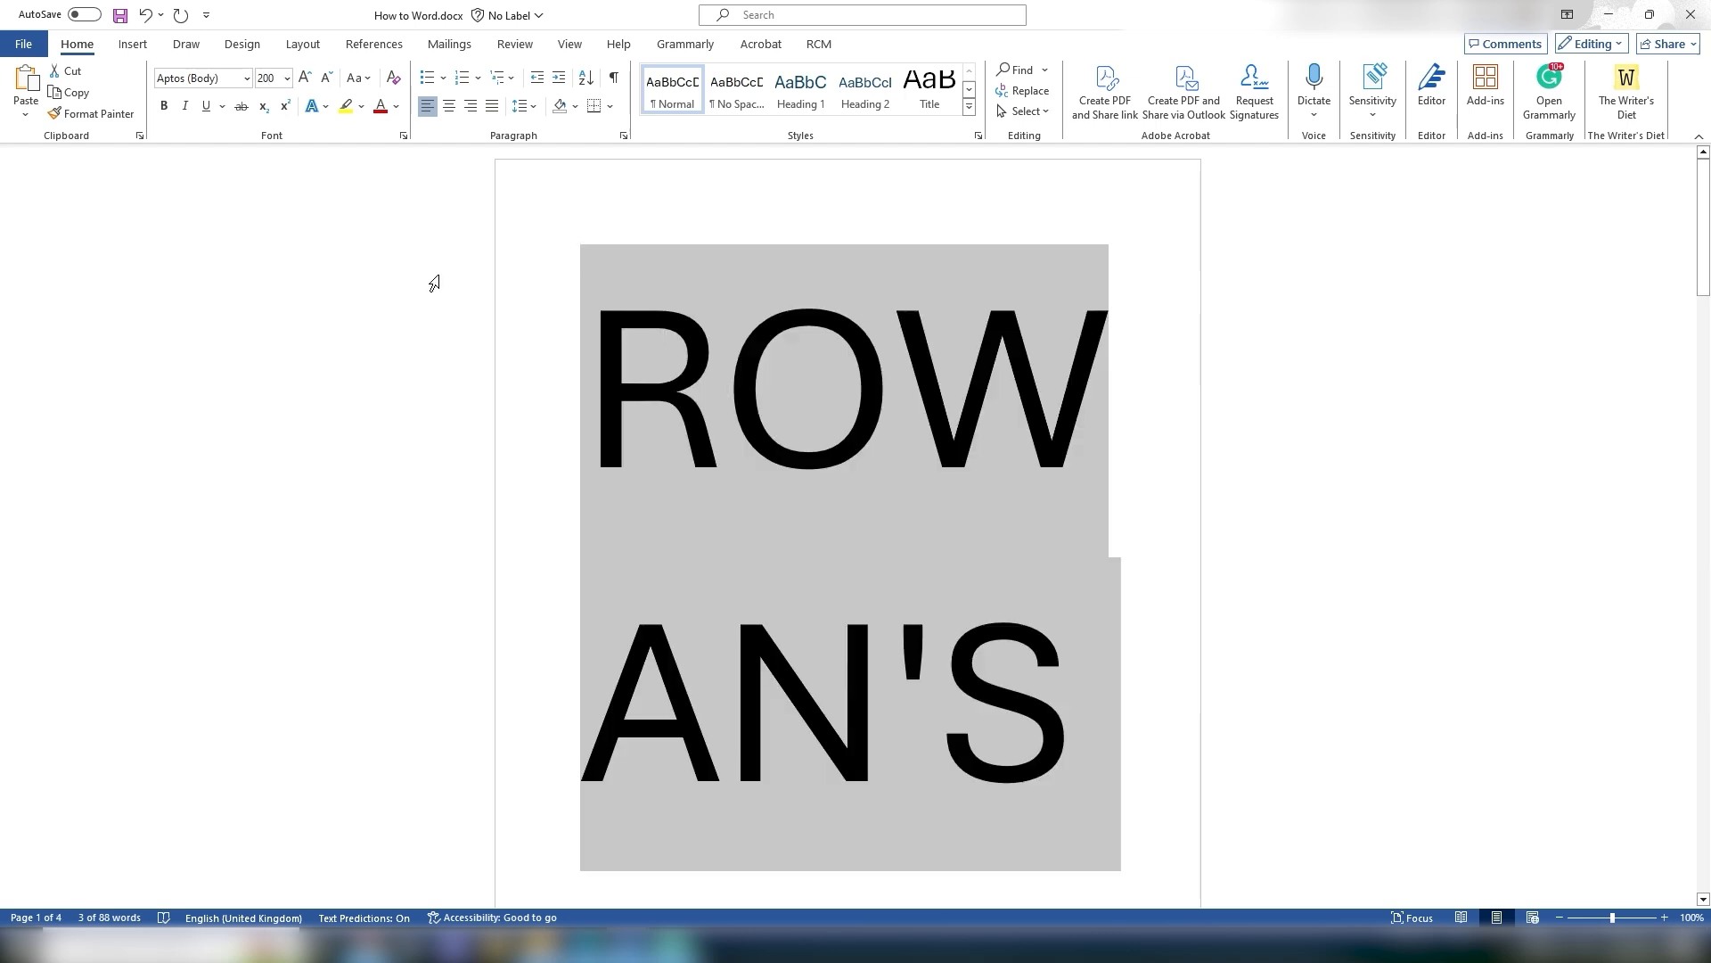
# Step: Set the title's font size to 22
pyautogui.click(267, 78)
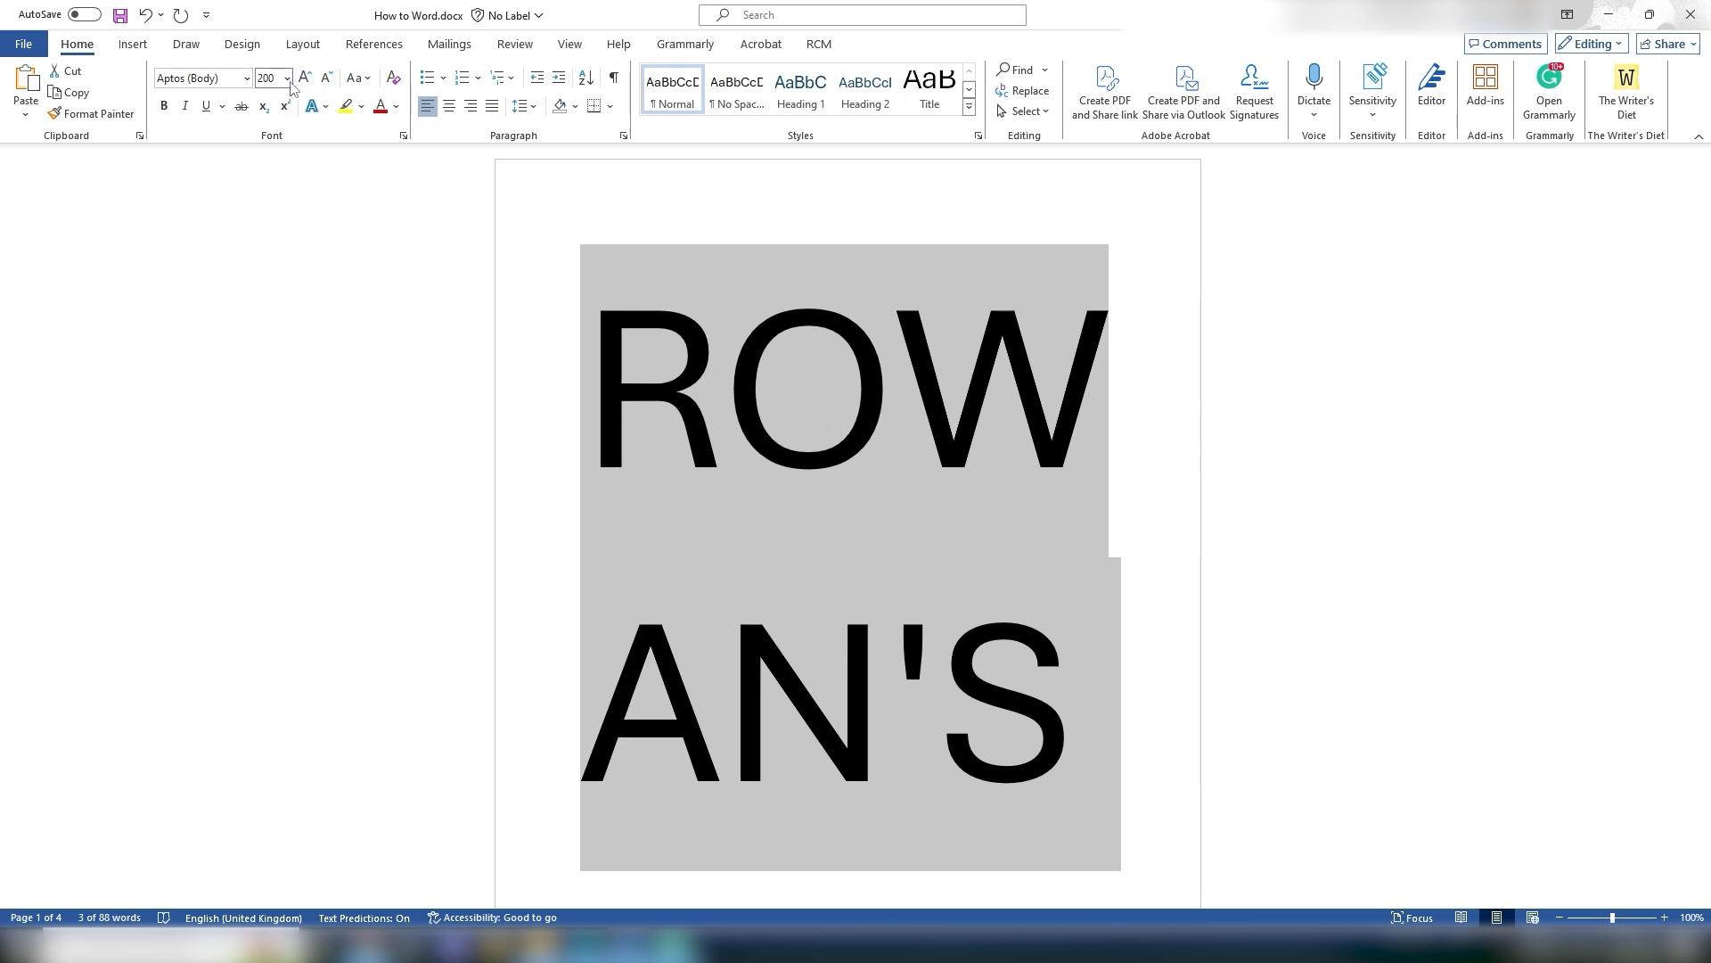
pyautogui.write('22')
pyautogui.press('Return')
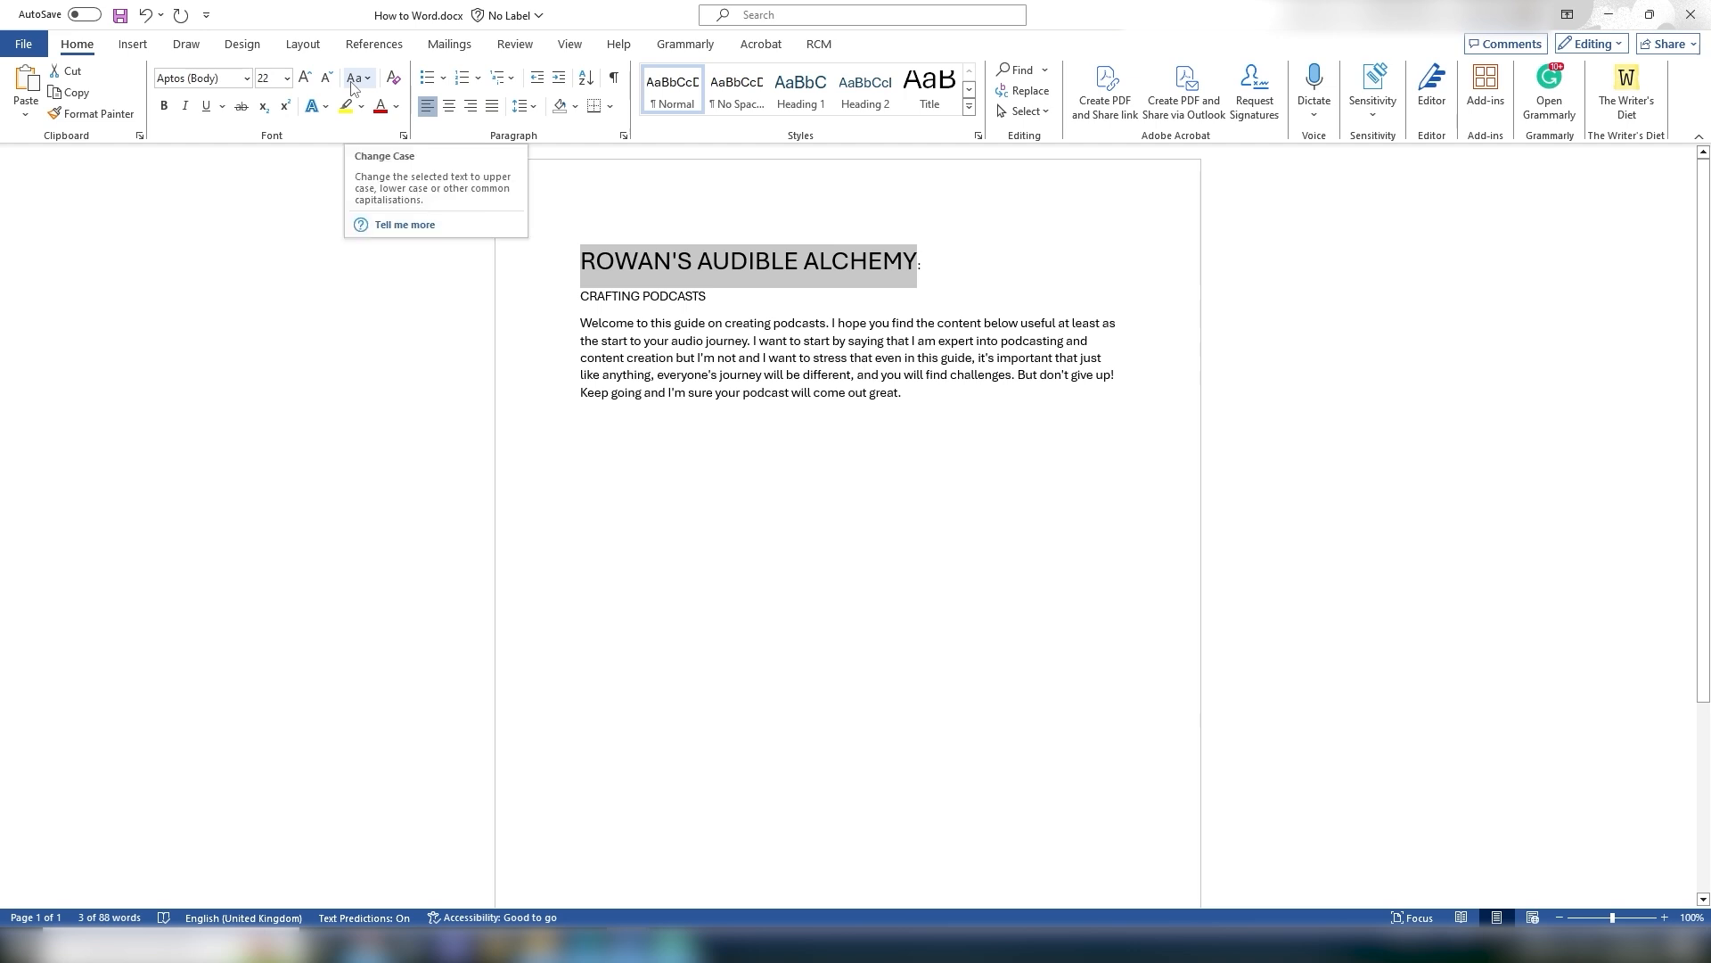
# Step: Change the title's case to lowercase, then back to UPPERCASE
pyautogui.click(353, 79)
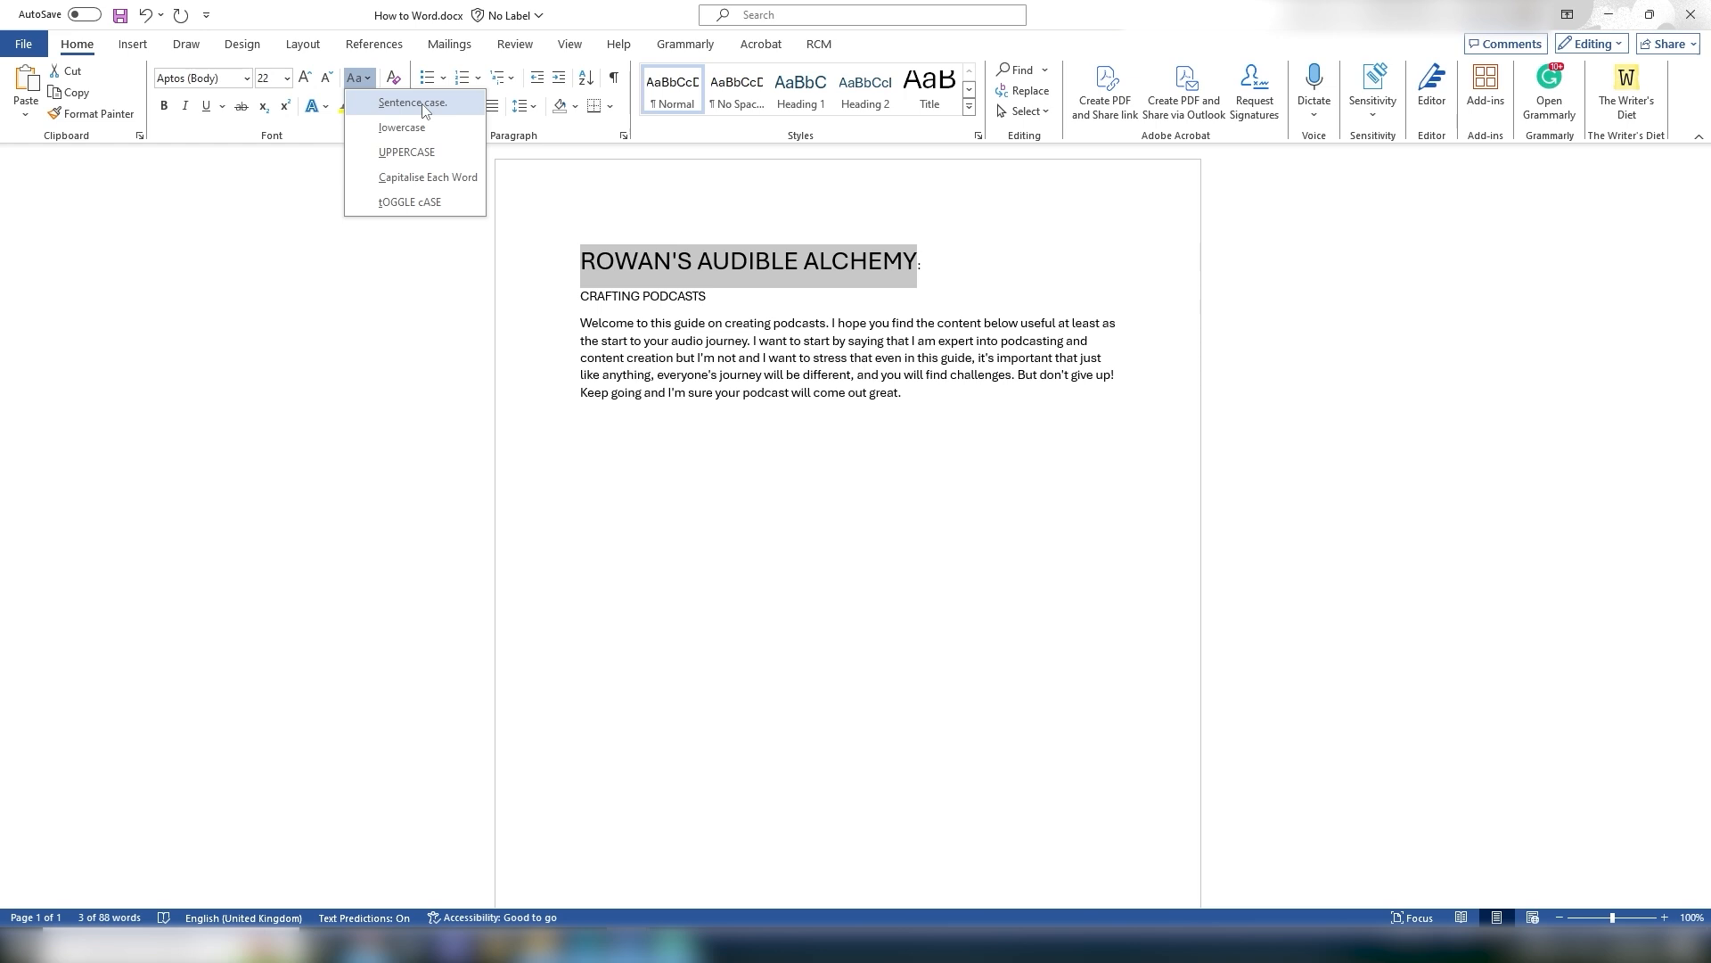
pyautogui.click(344, 3)
pyautogui.click(364, 81)
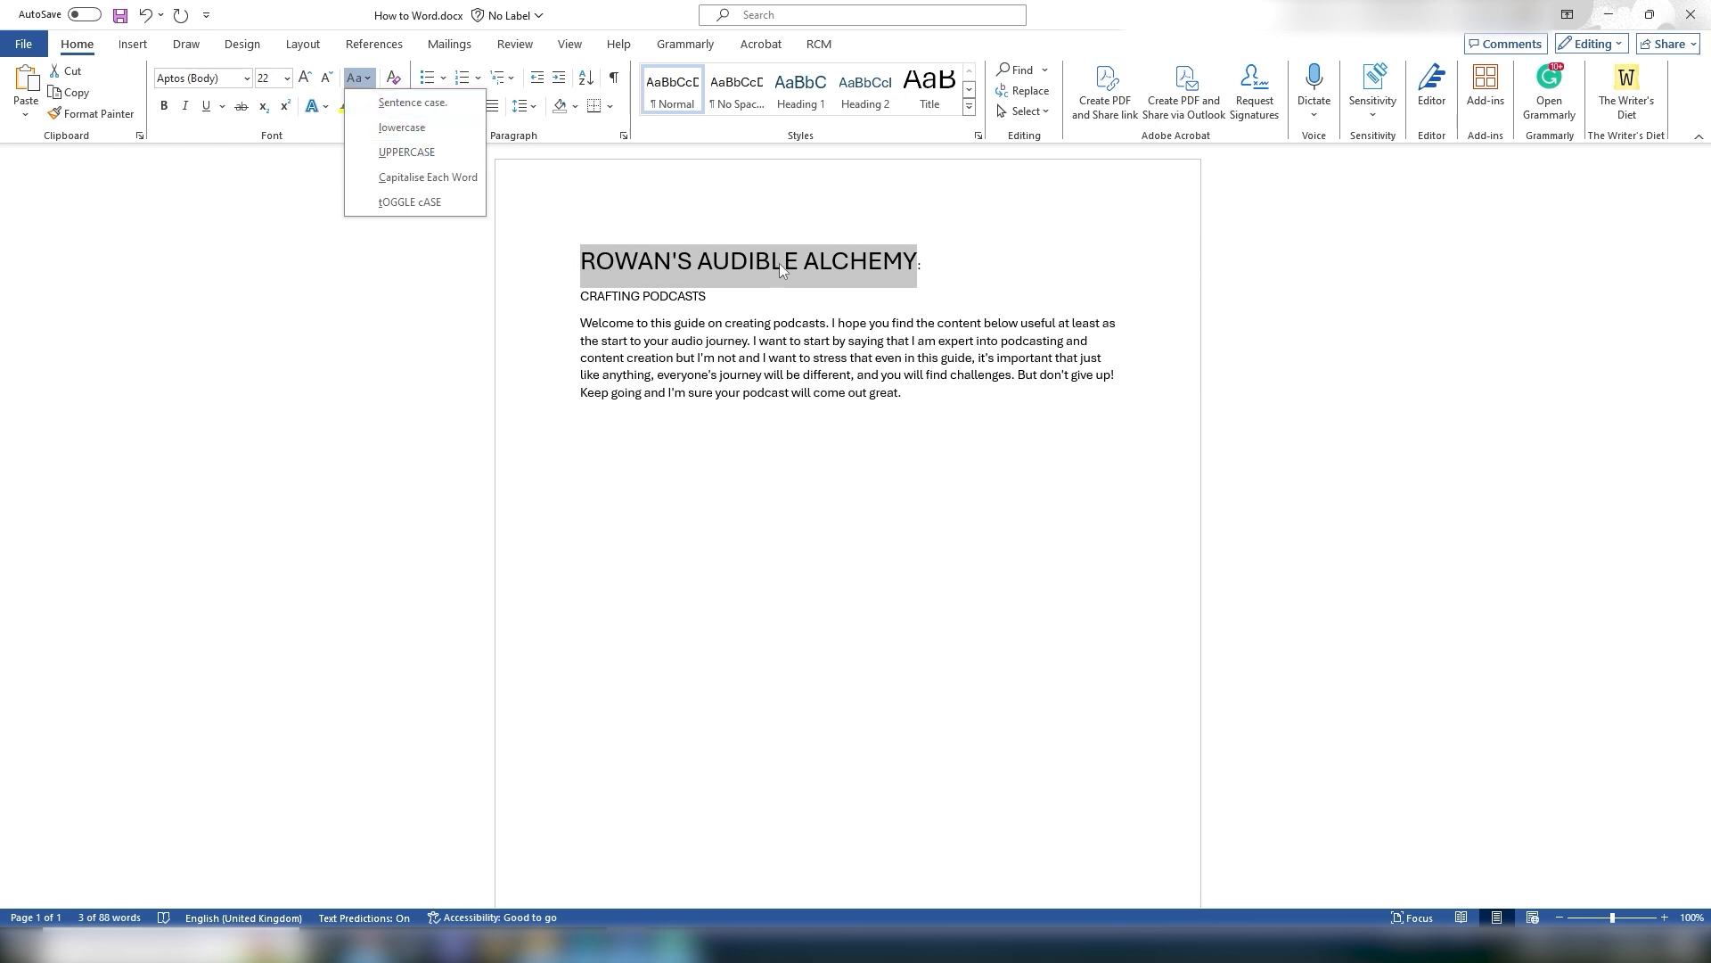
pyautogui.click(402, 127)
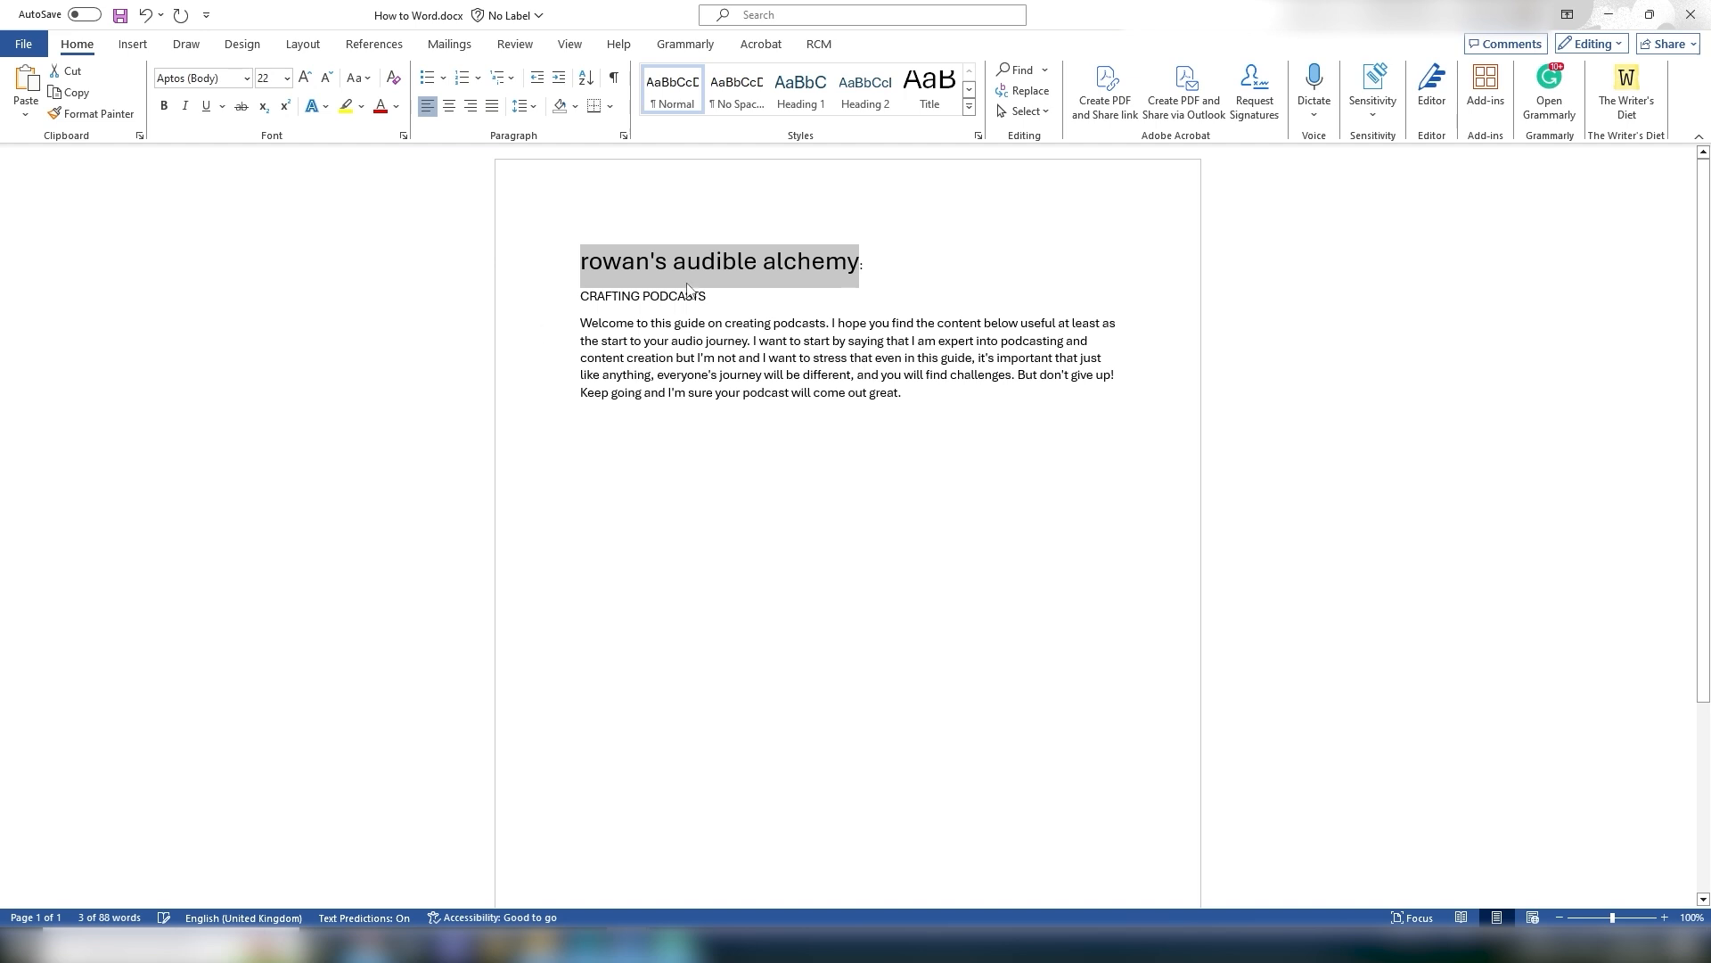
pyautogui.click(375, 81)
pyautogui.click(401, 147)
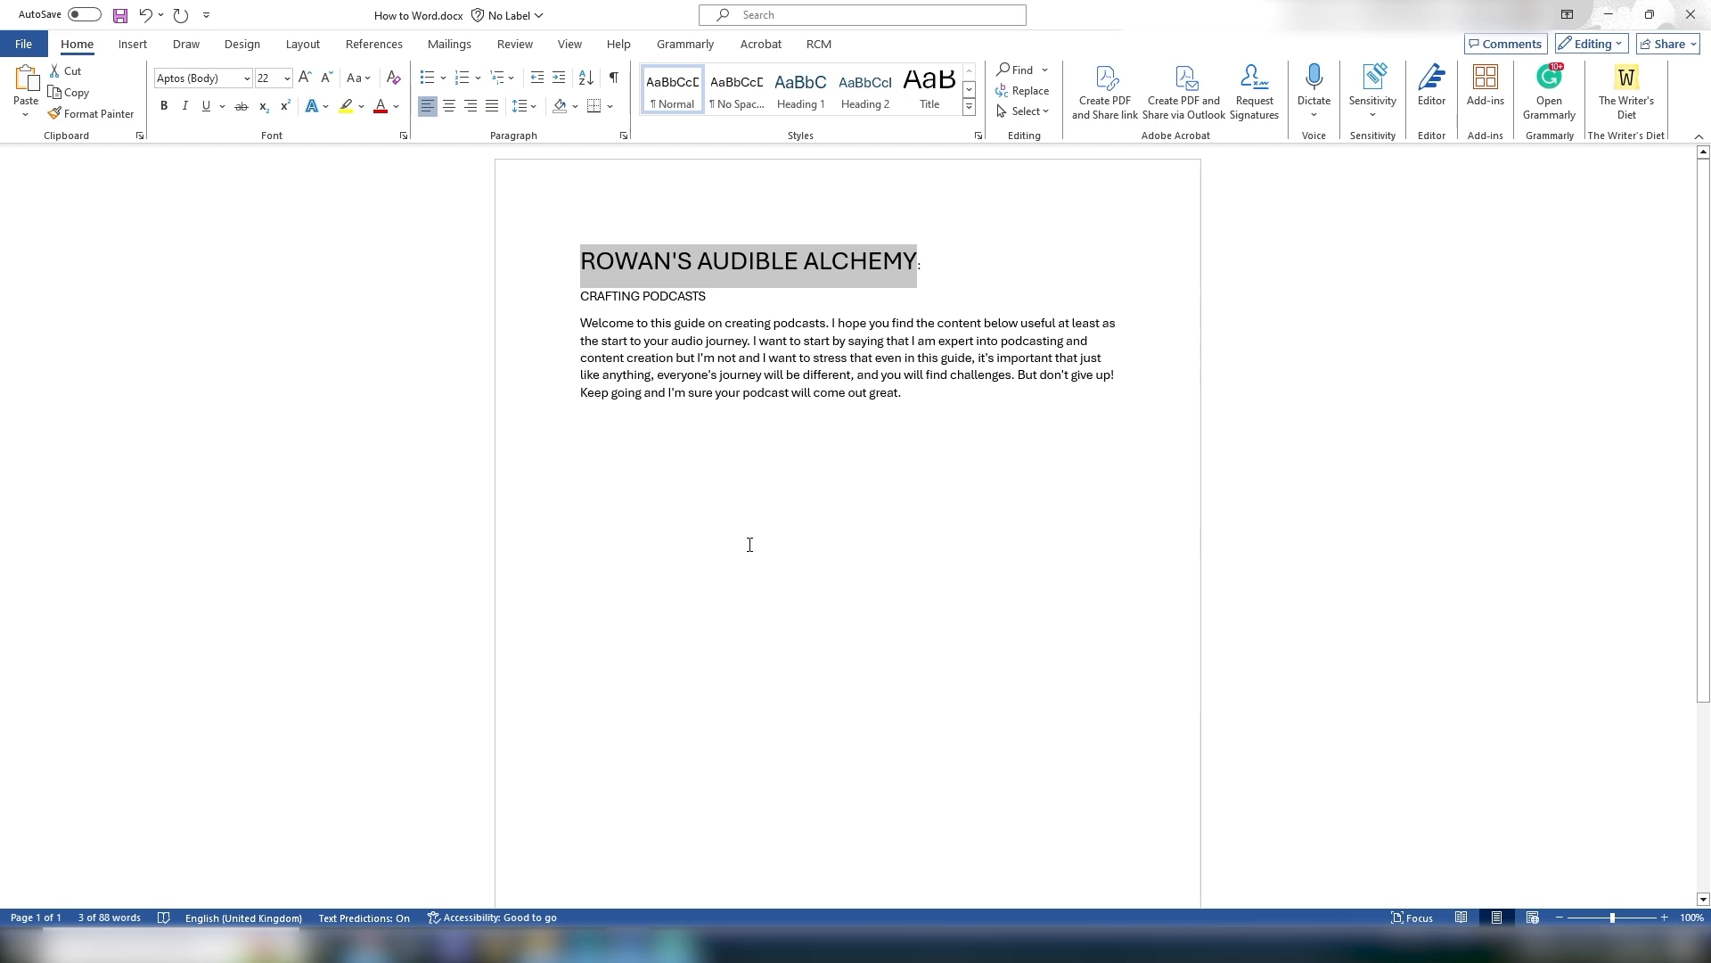
# Step: Make the title bold, italic and underlined
pyautogui.click(751, 543)
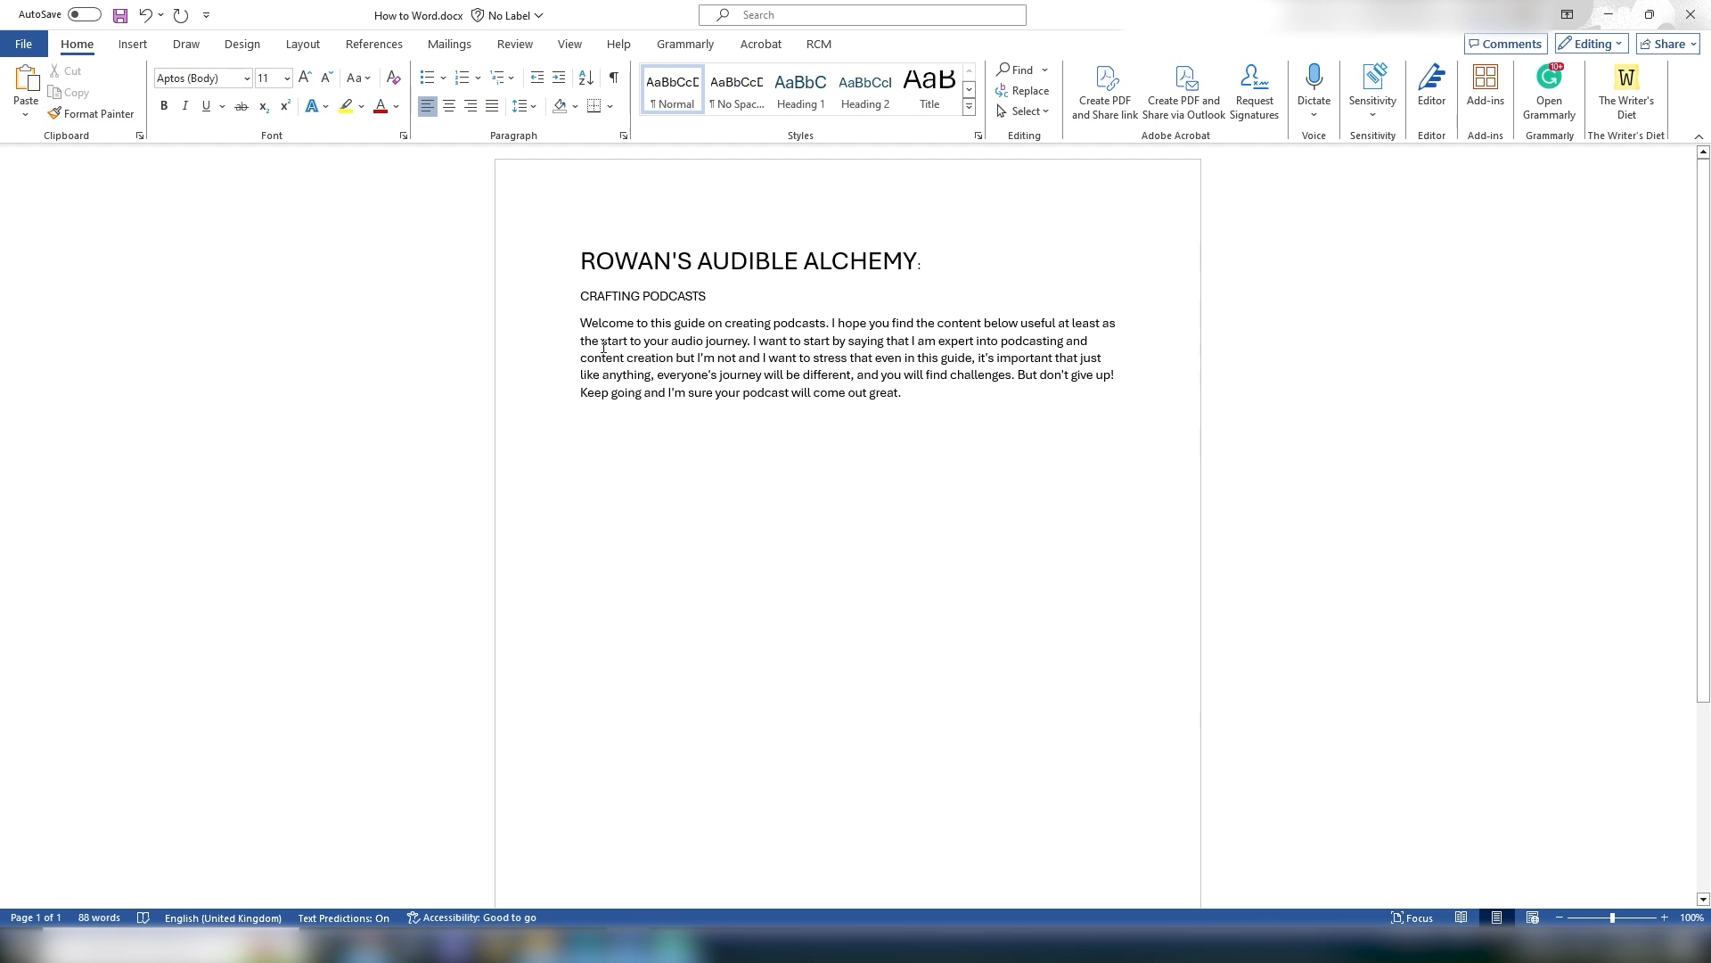
pyautogui.moveTo(580, 268); pyautogui.dragTo(917, 267)
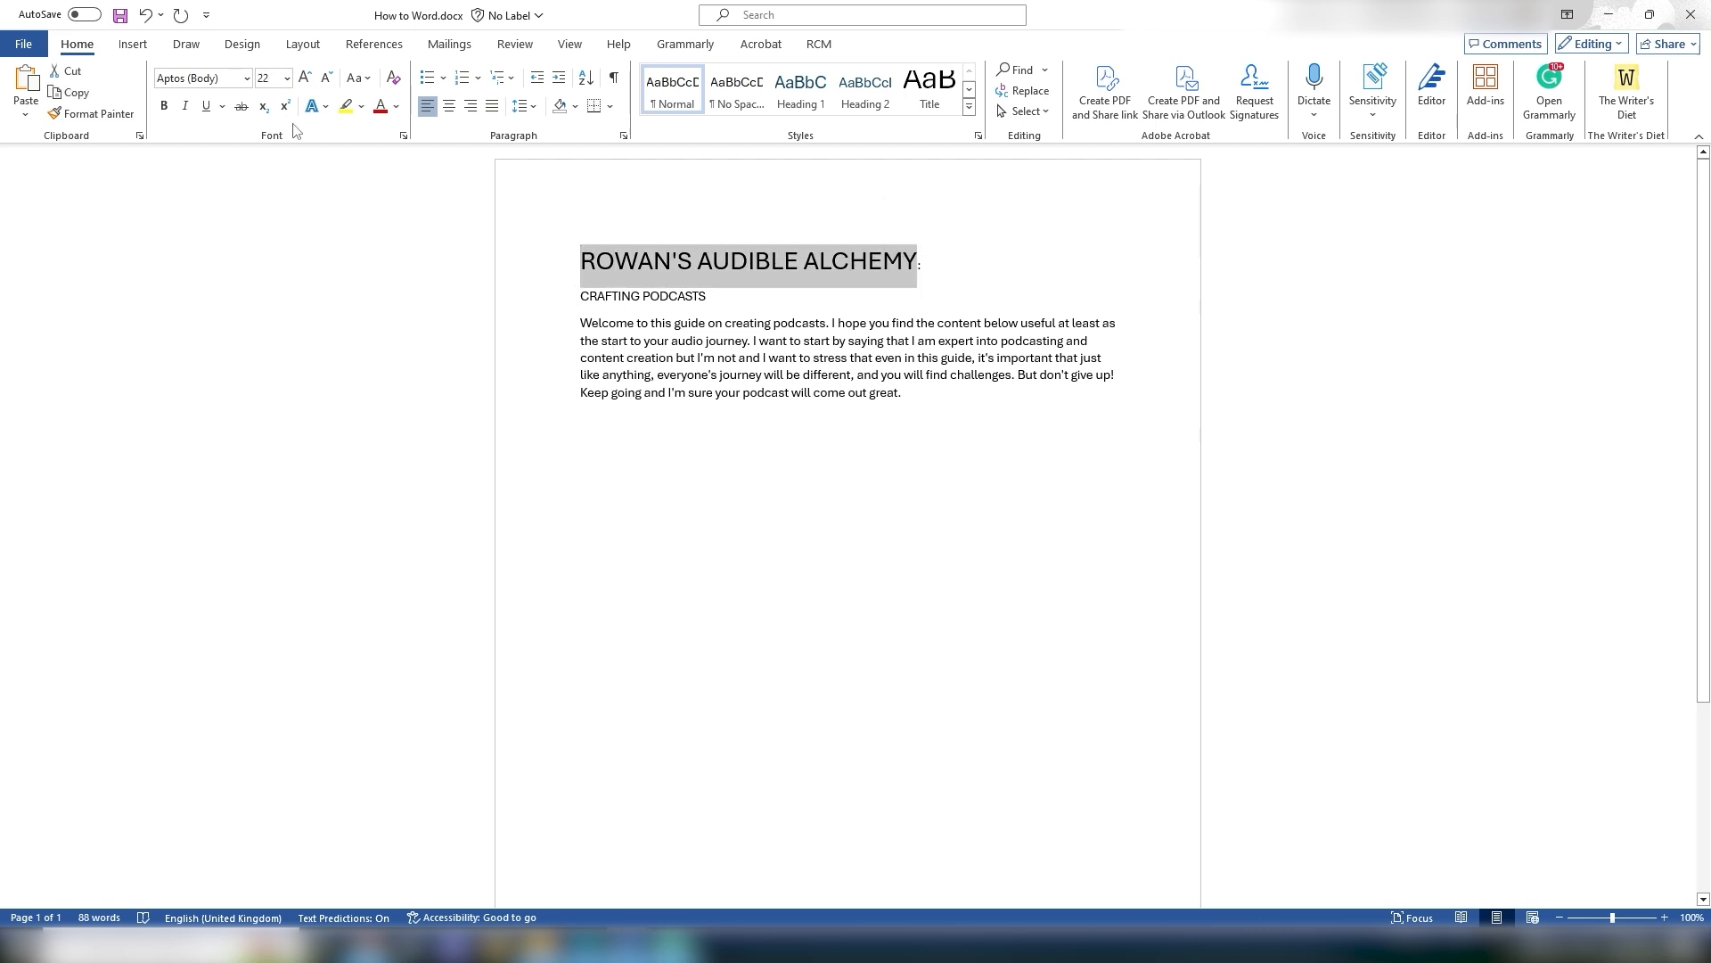
pyautogui.click(164, 107)
pyautogui.hotkey('ctrl', 'i')
pyautogui.hotkey('ctrl', 'u')
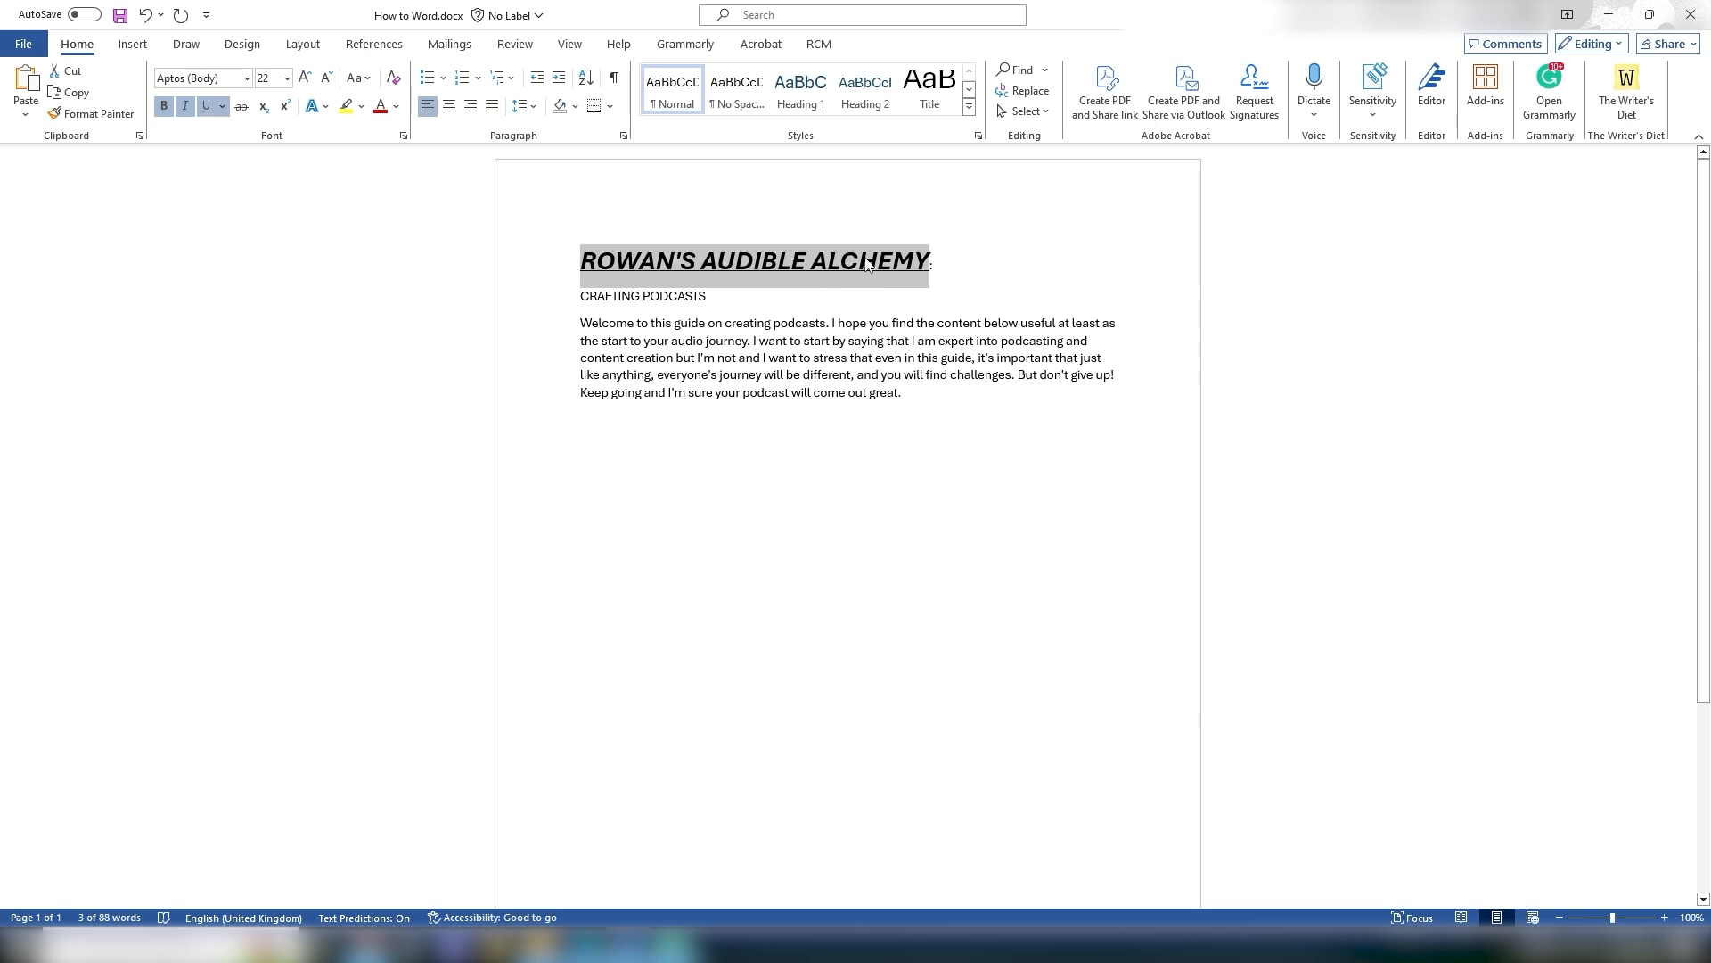
# Step: Clear all formatting from the title line
pyautogui.click(919, 338)
pyautogui.moveTo(584, 325); pyautogui.dragTo(916, 398)
pyautogui.click(913, 394)
pyautogui.moveTo(945, 263); pyautogui.dragTo(579, 262)
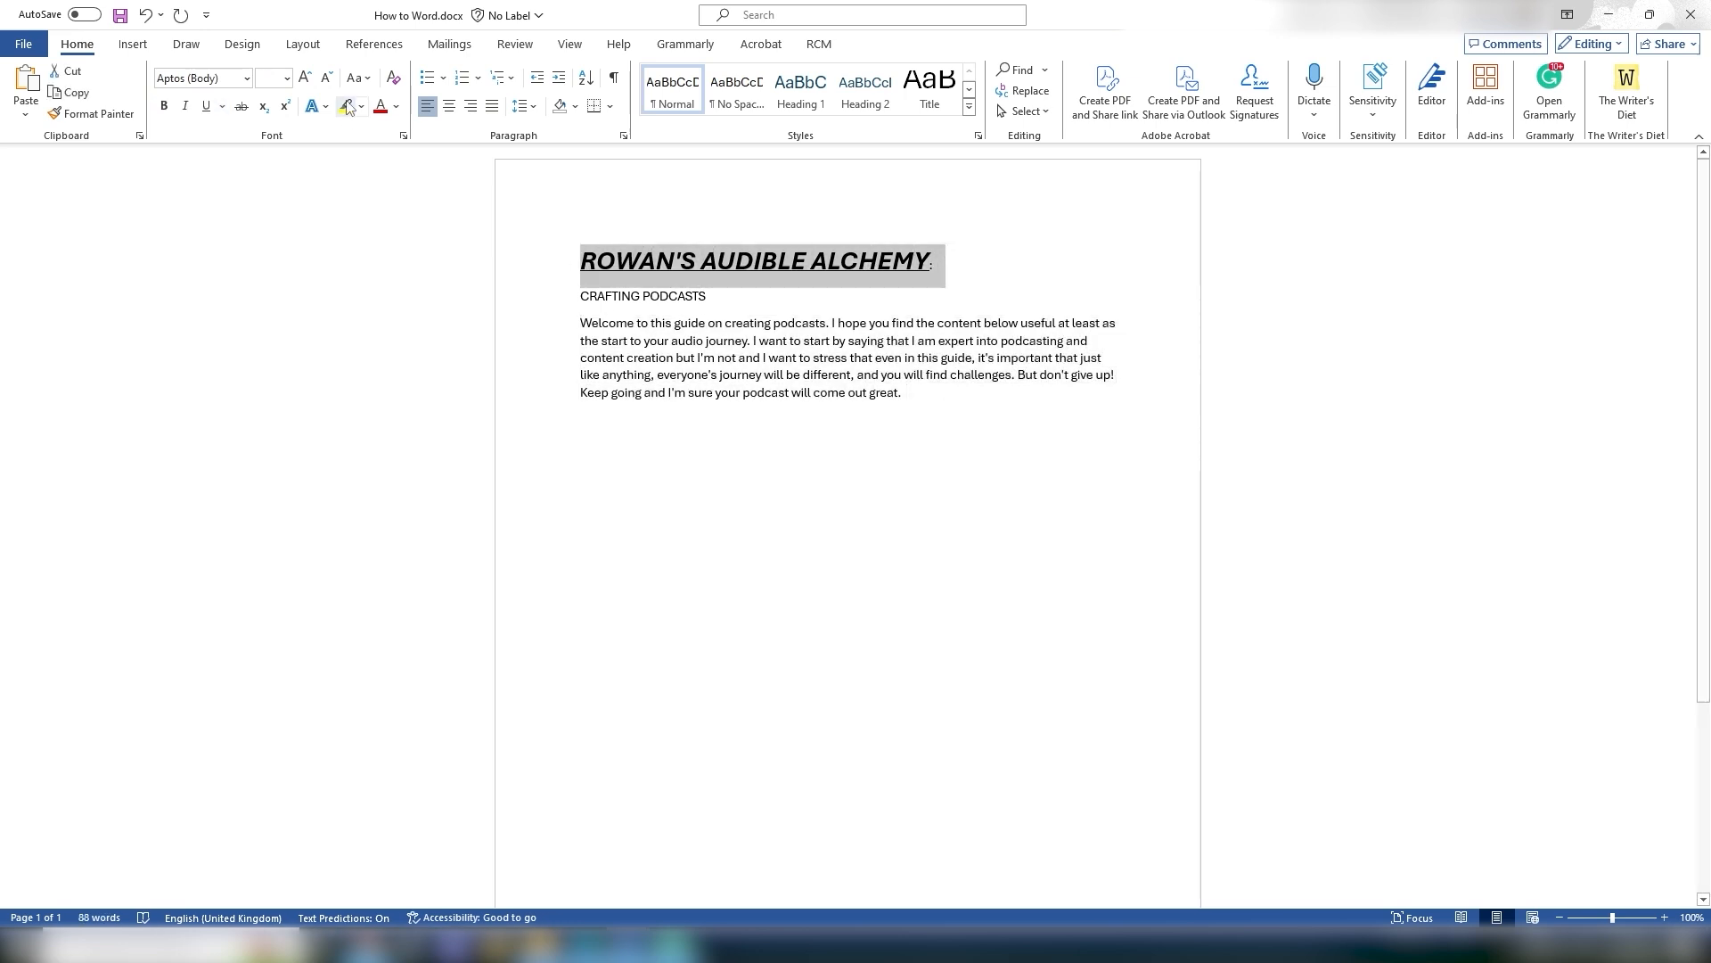
pyautogui.click(392, 80)
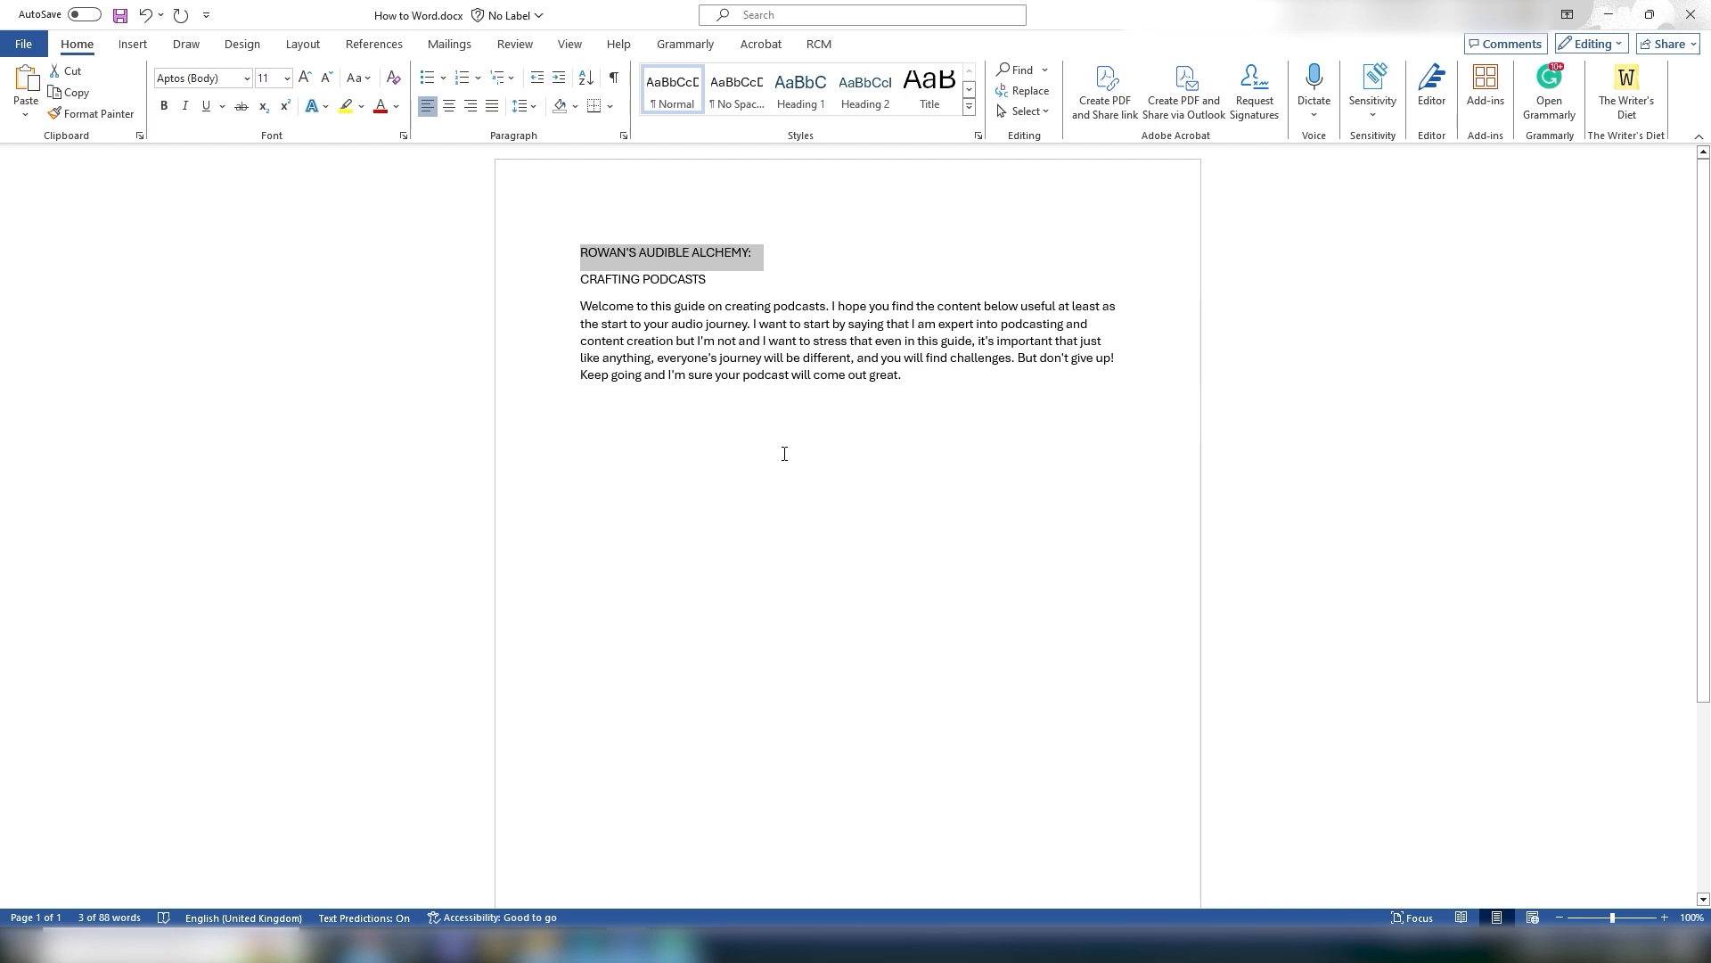
# Step: Set the title's font size to 20 and make it bold
pyautogui.click(276, 78)
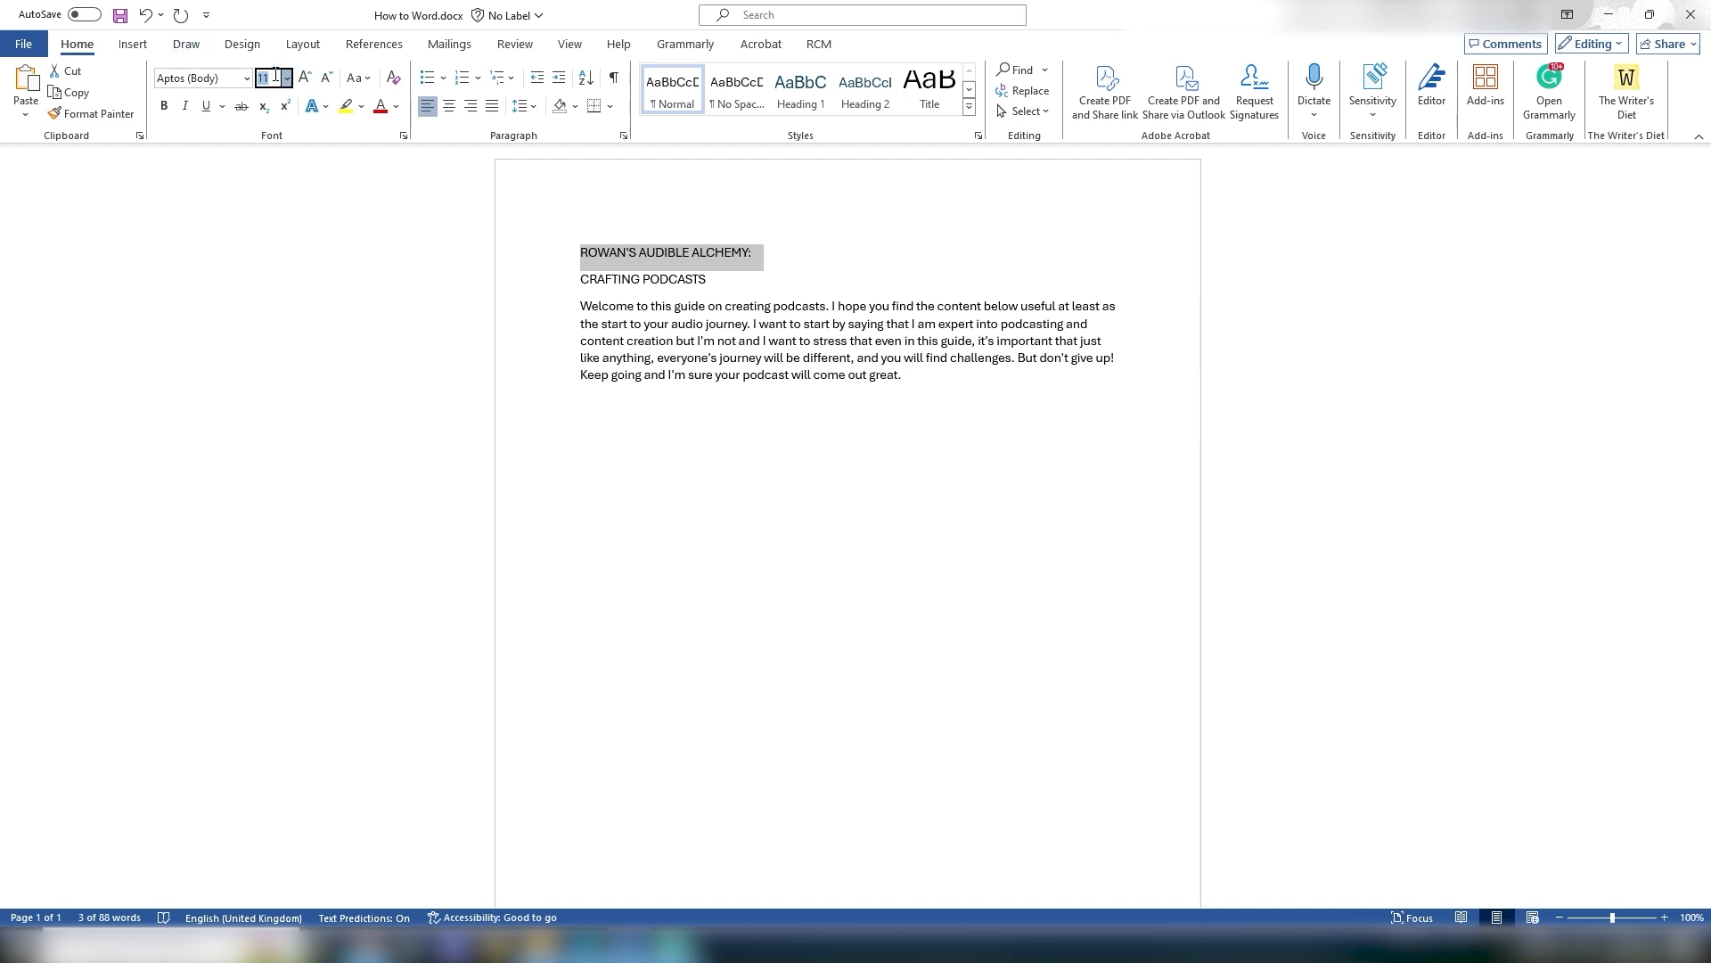
pyautogui.write('20')
pyautogui.press('Return')
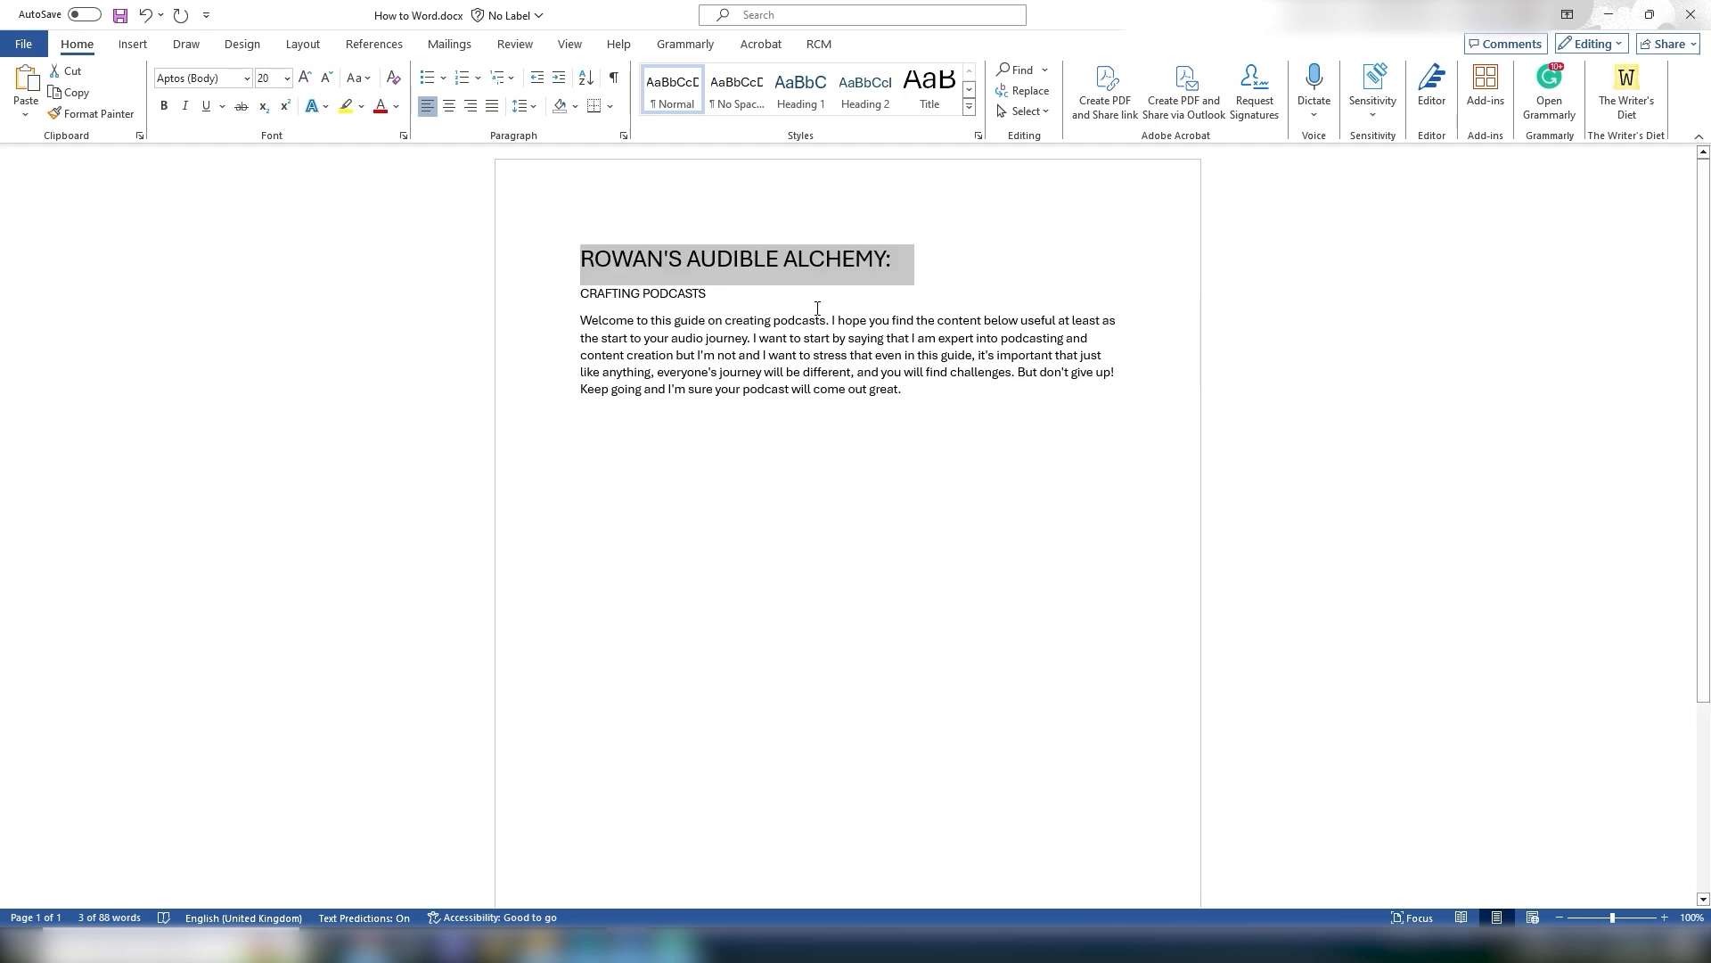
pyautogui.click(164, 107)
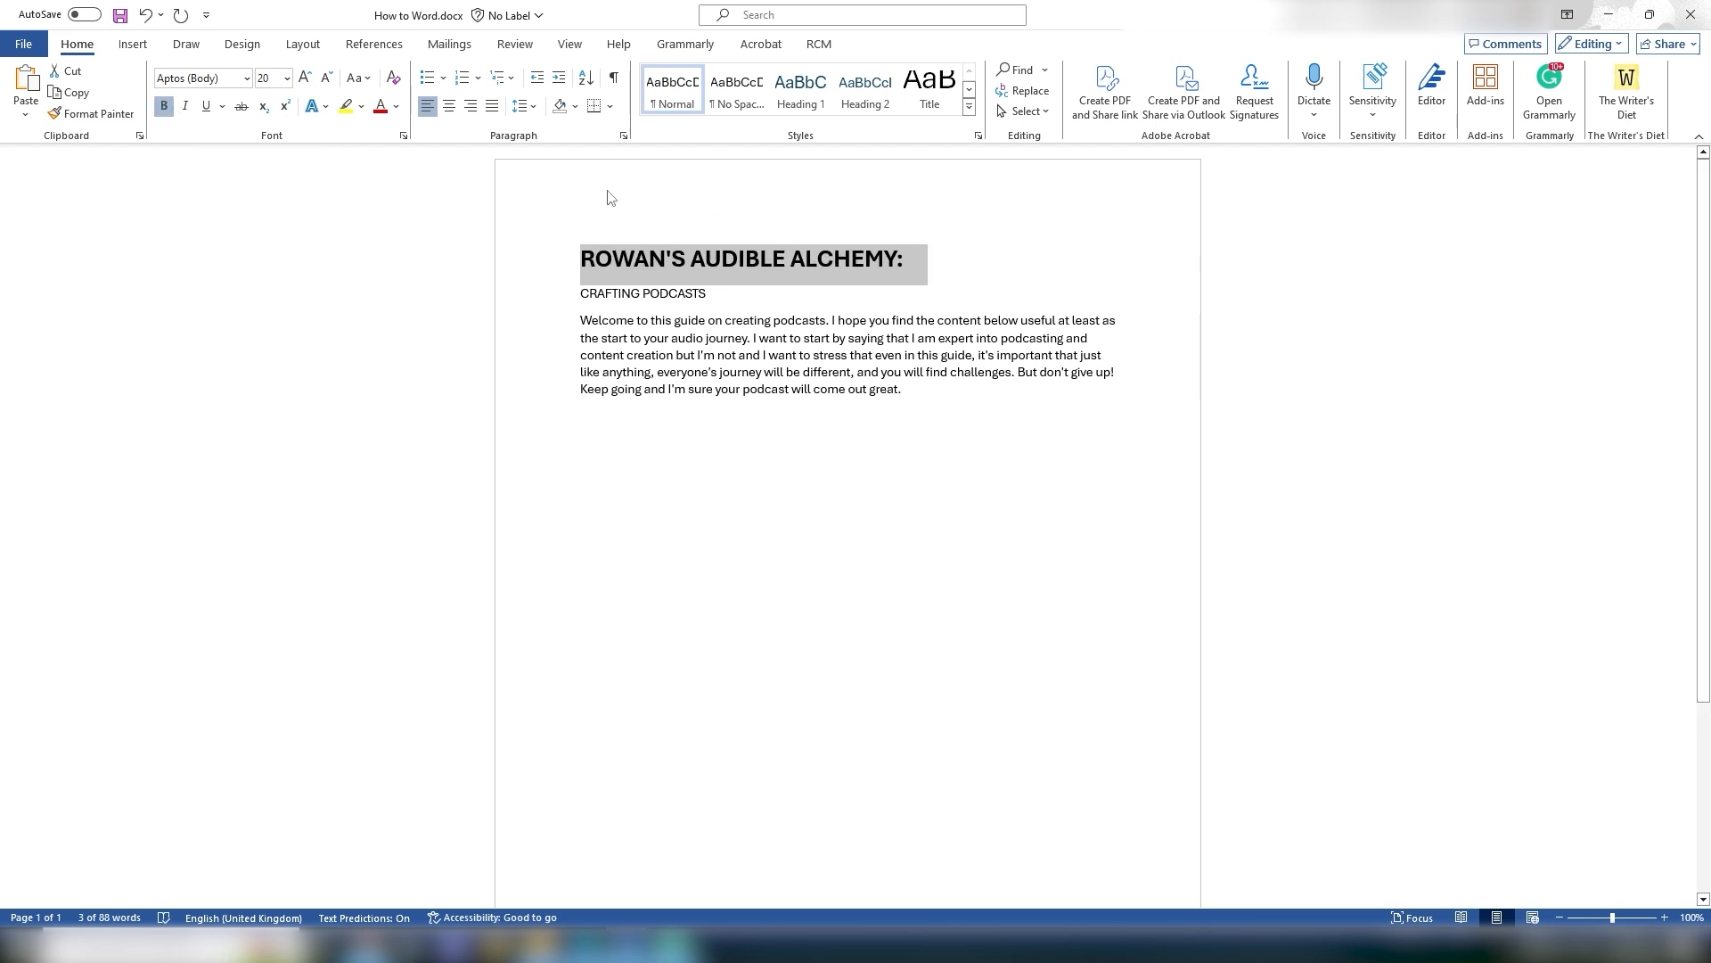
# Step: Type bold "Hello World" followed by regular "How are you" on a new line below the paragraph
pyautogui.click(853, 295)
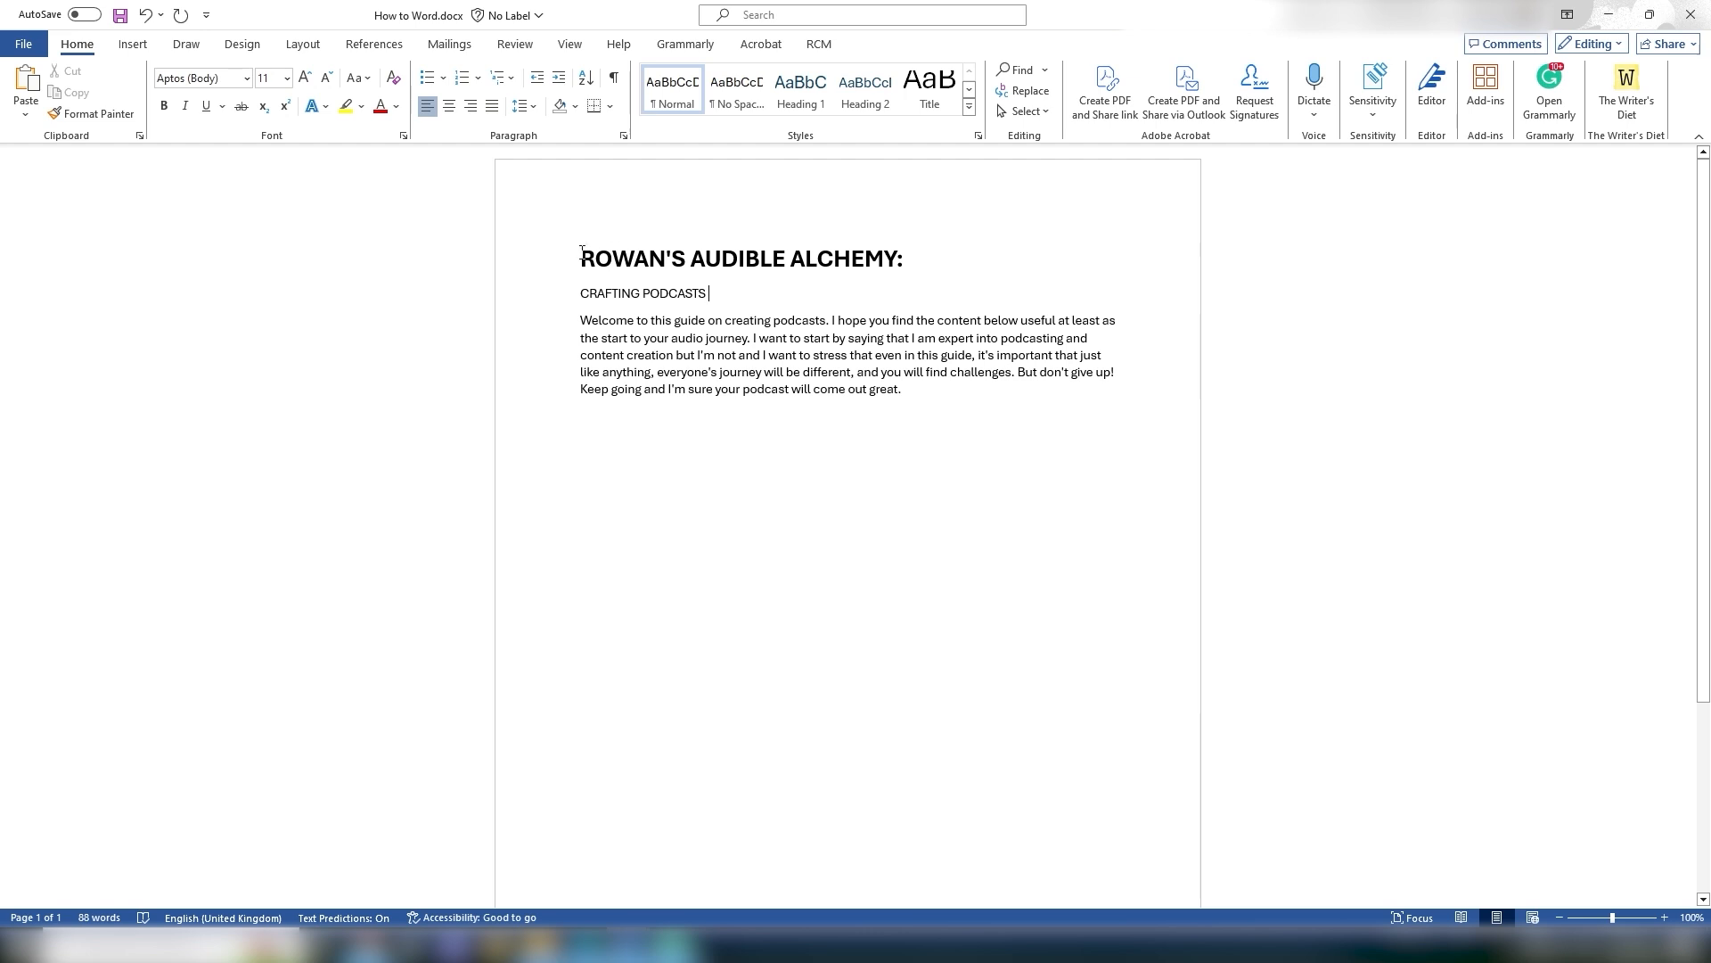
pyautogui.moveTo(584, 258); pyautogui.dragTo(958, 265)
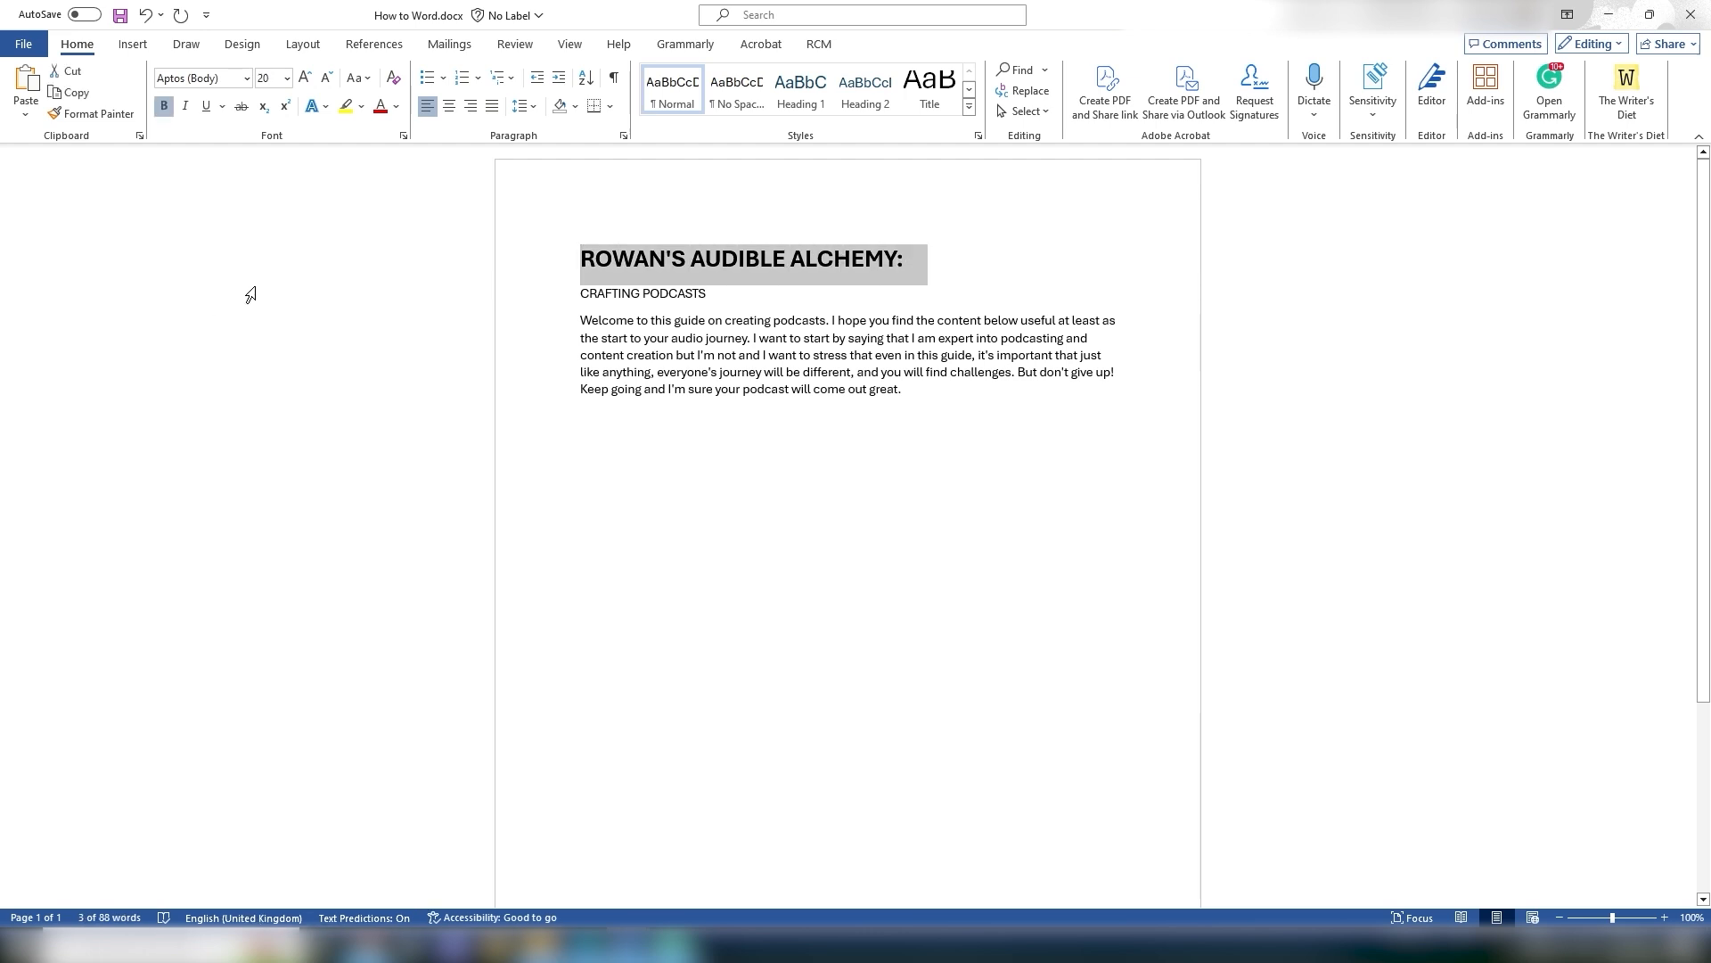
pyautogui.click(947, 305)
pyautogui.click(840, 428)
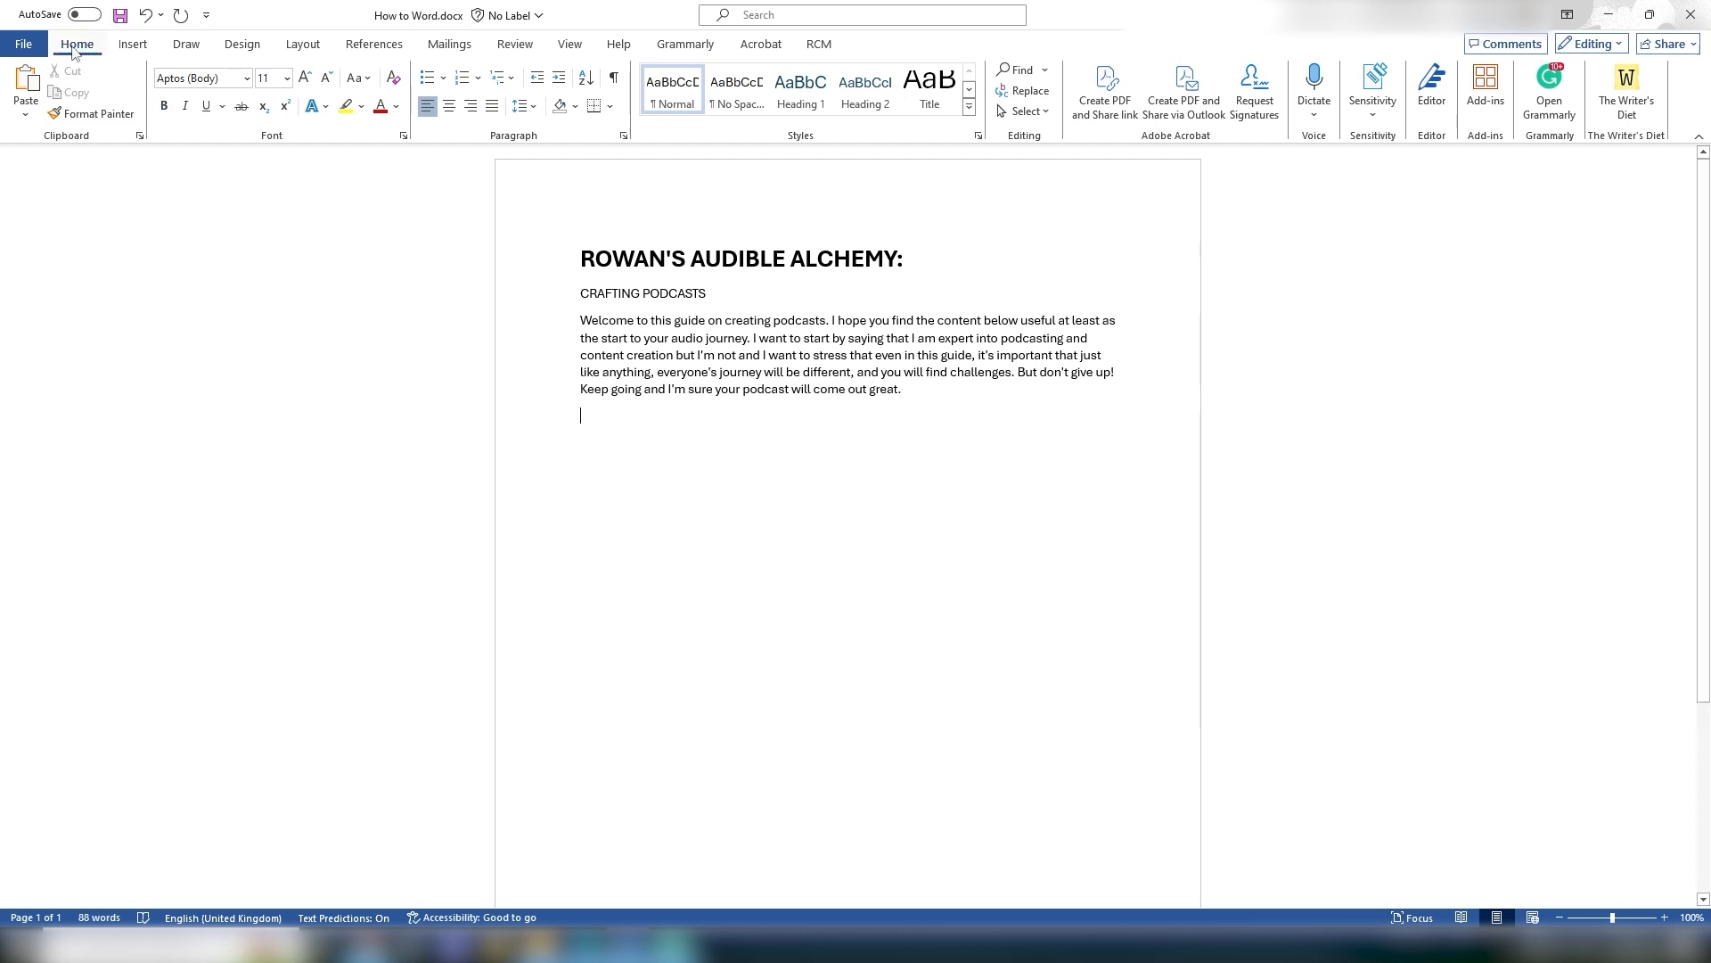
pyautogui.click(164, 106)
pyautogui.write('Hello World')
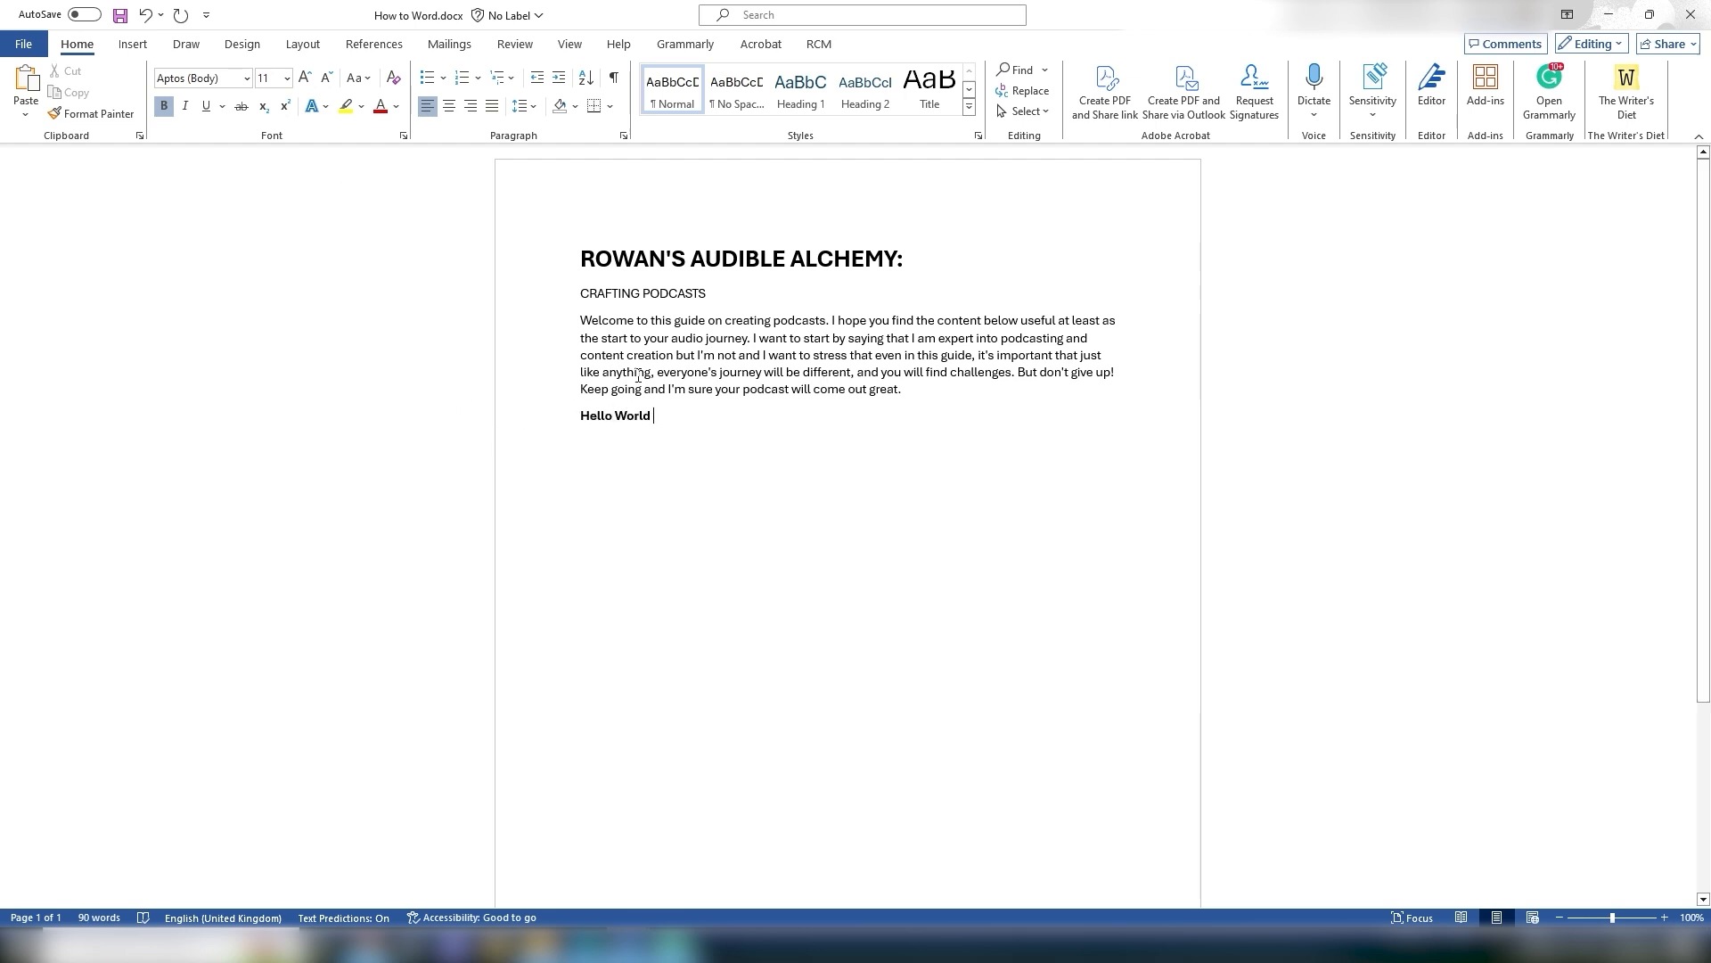
pyautogui.click(165, 109)
pyautogui.write('How are you')
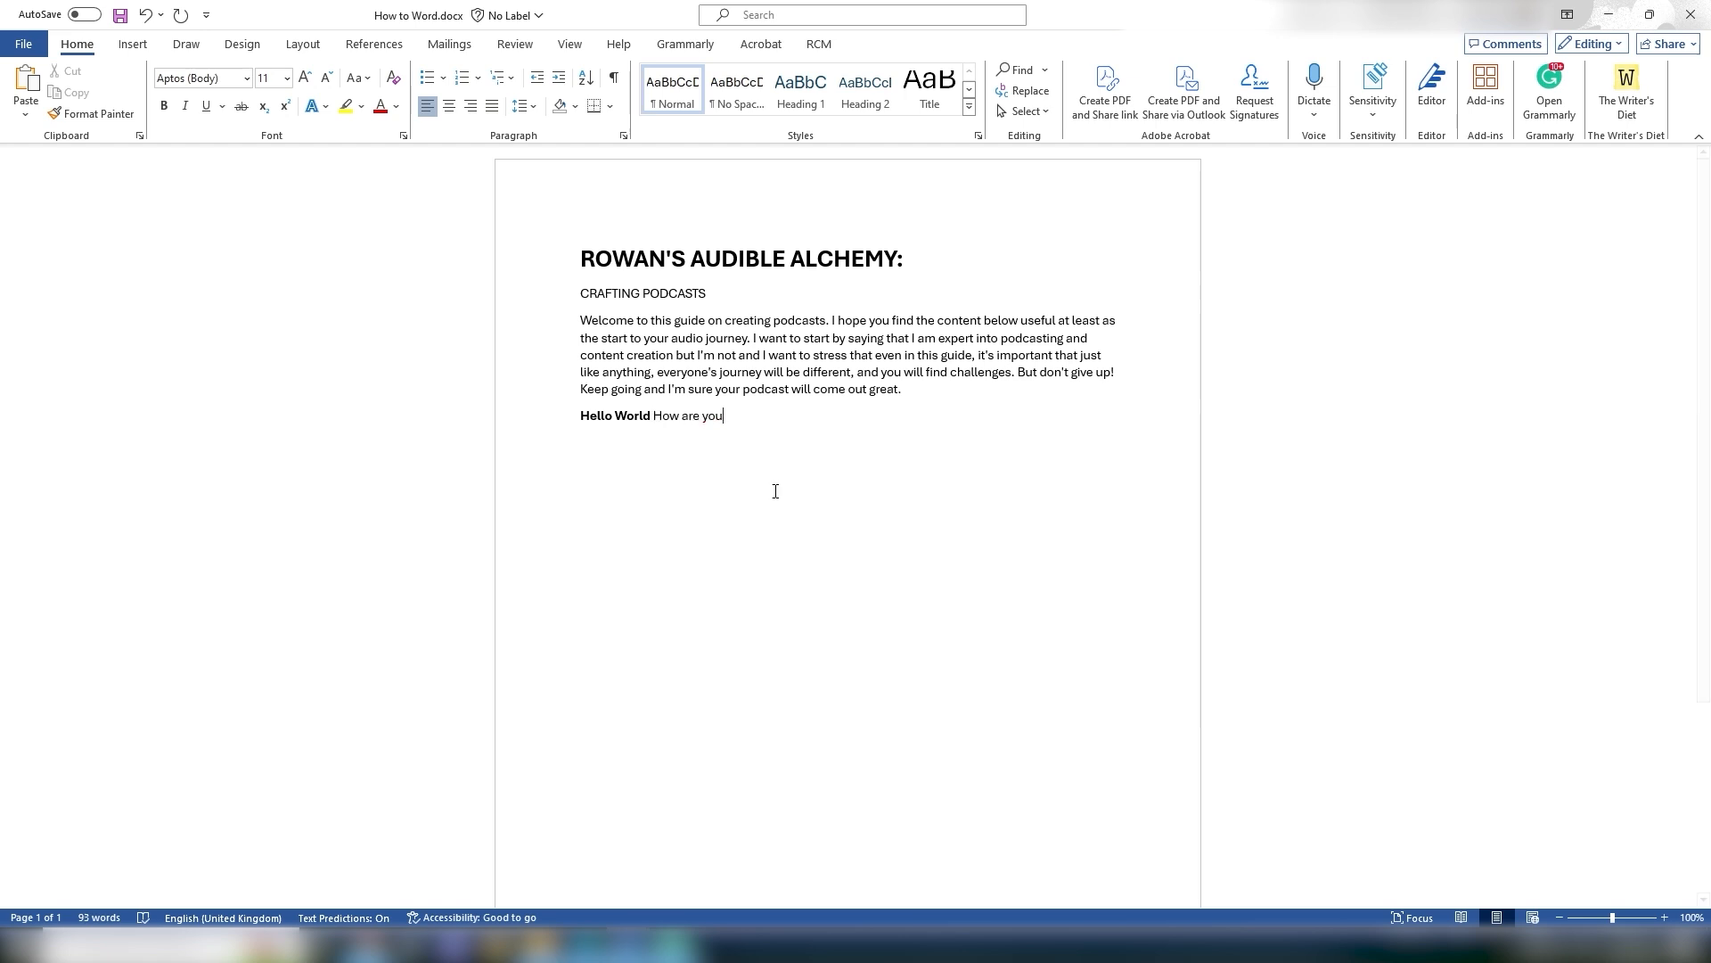
# Step: Delete the "How are you" and "Hello World" text from the new line
pyautogui.moveTo(719, 417); pyautogui.dragTo(663, 422)
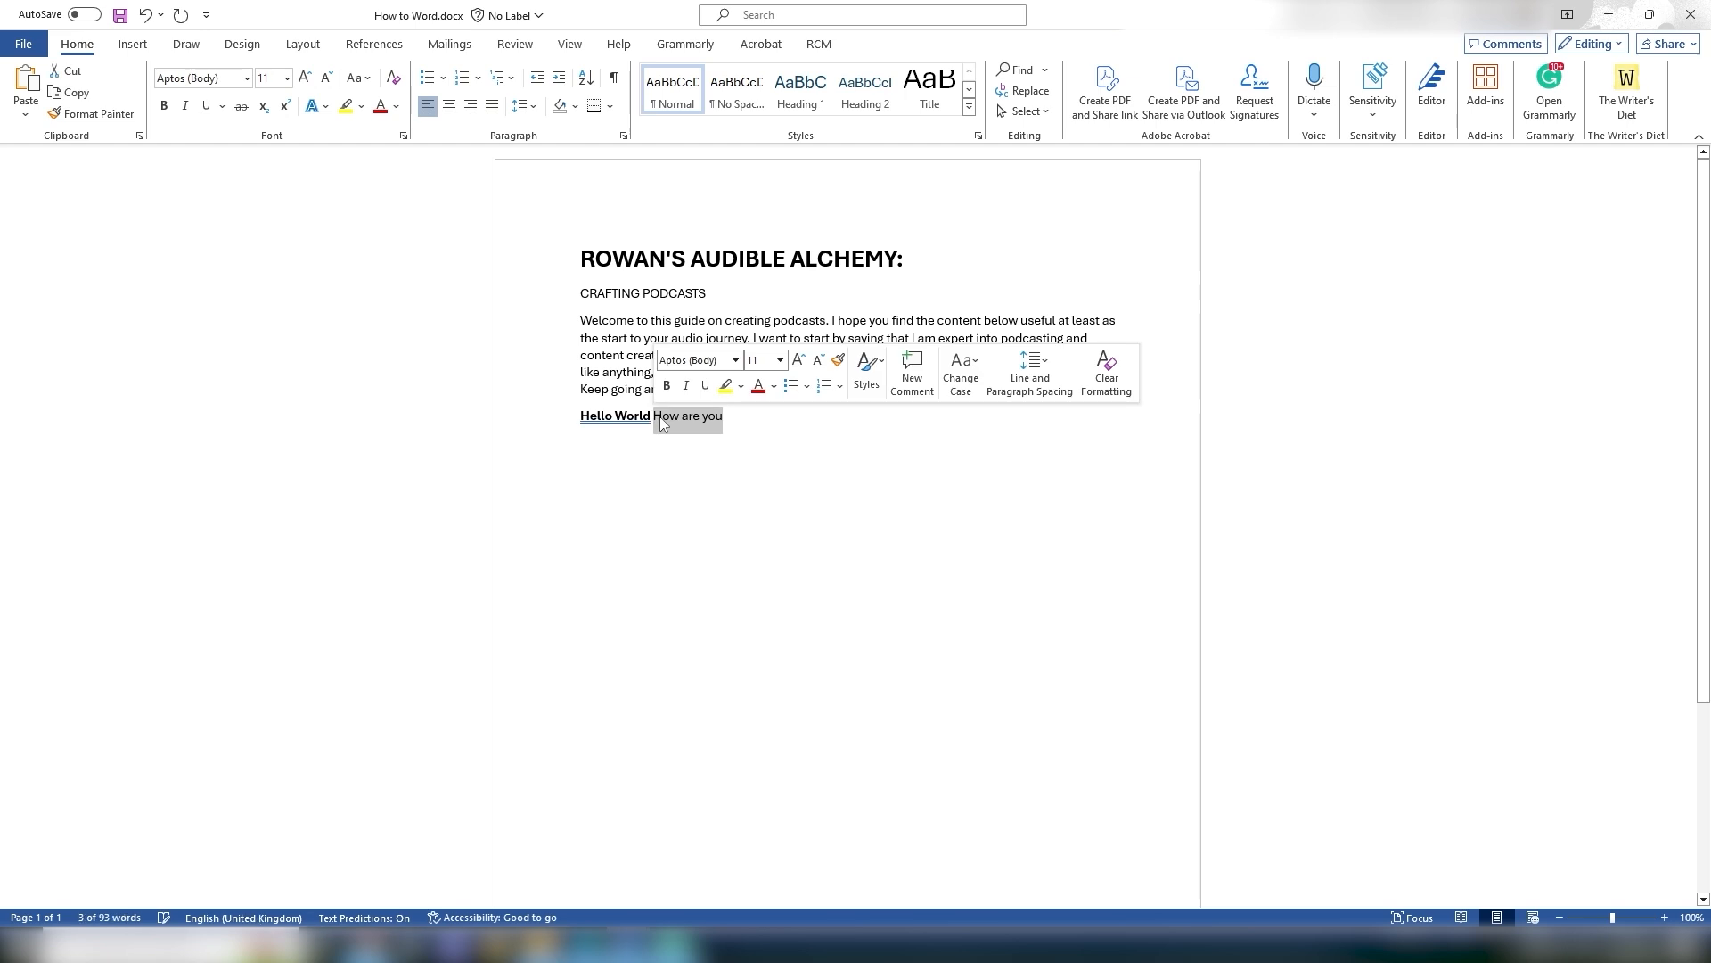
pyautogui.press('BackSpace')
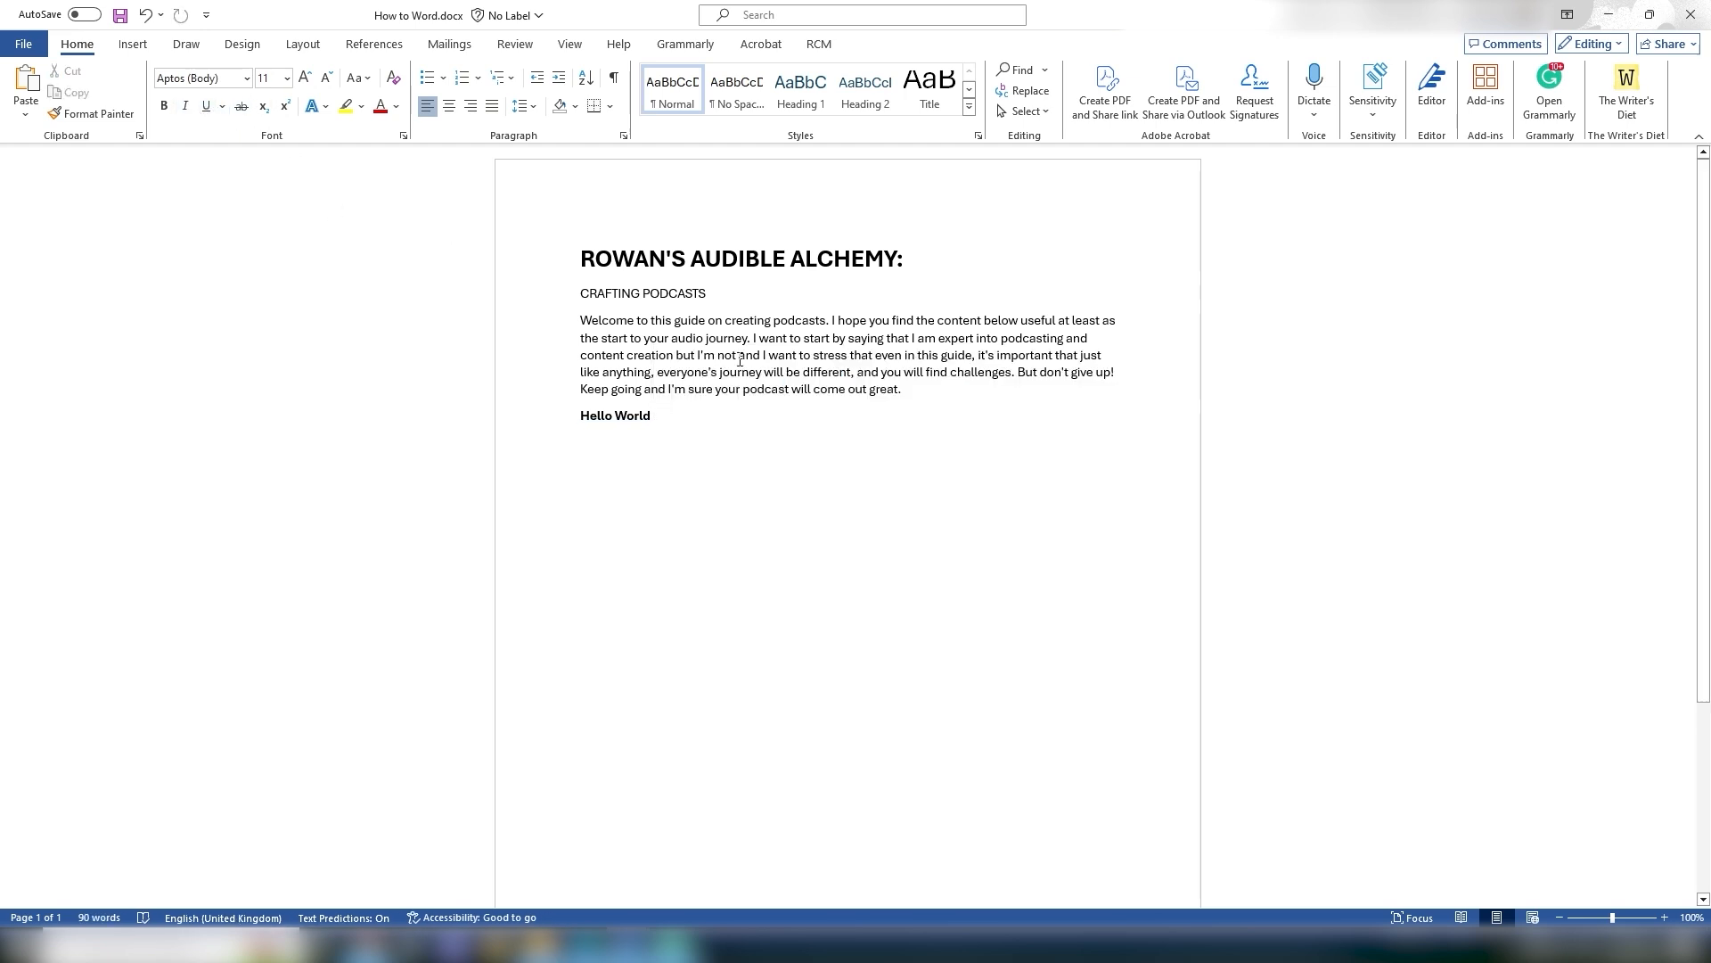
pyautogui.tripleClick(677, 414)
pyautogui.press('BackSpace')
# Step: Make the title italic and underlined
pyautogui.moveTo(583, 271); pyautogui.dragTo(927, 268)
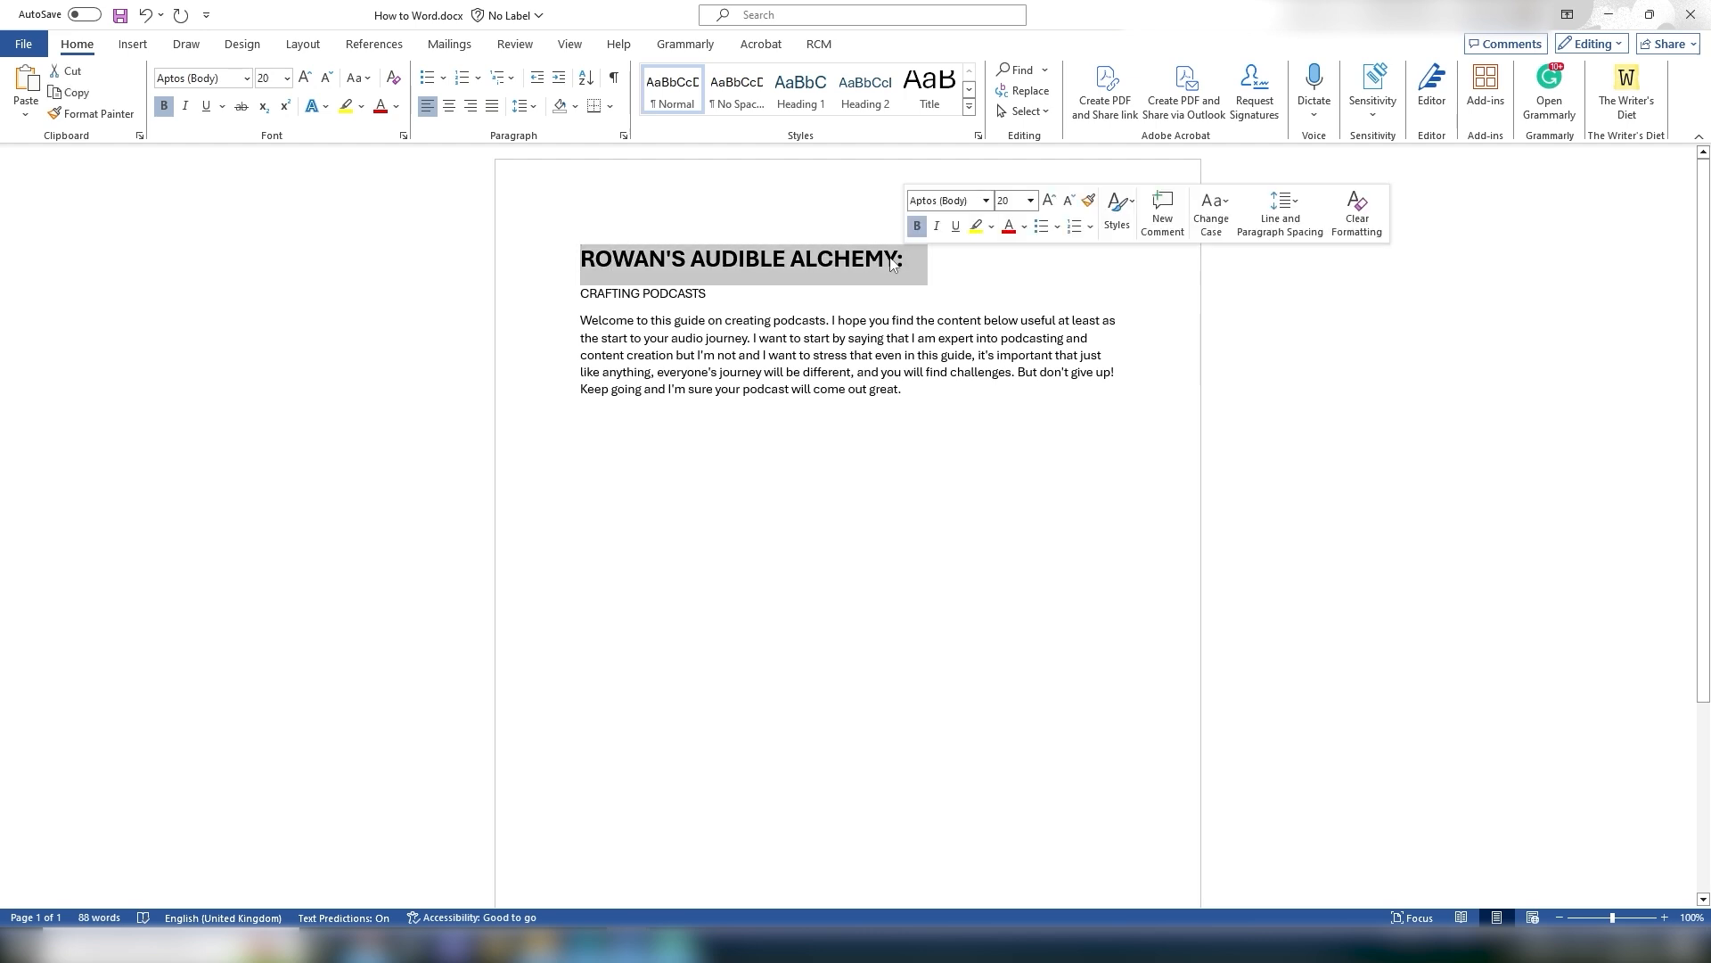
pyautogui.click(184, 109)
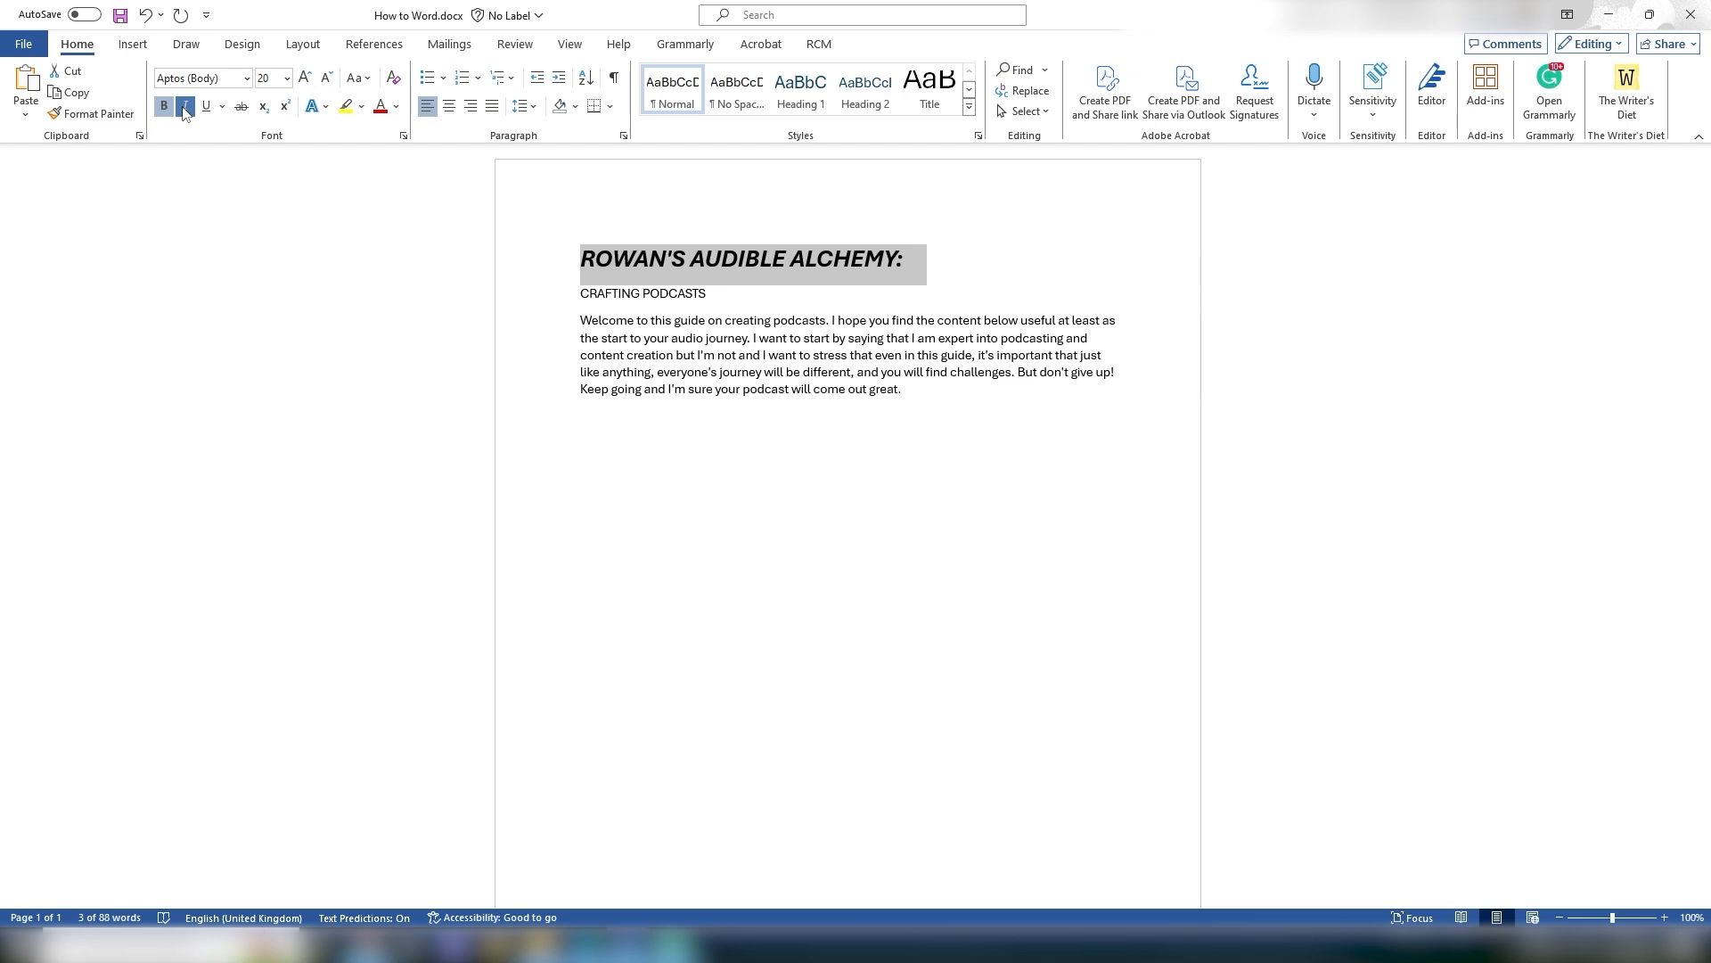
pyautogui.click(206, 106)
pyautogui.click(585, 271)
pyautogui.moveTo(581, 273); pyautogui.dragTo(584, 290)
pyautogui.click(621, 422)
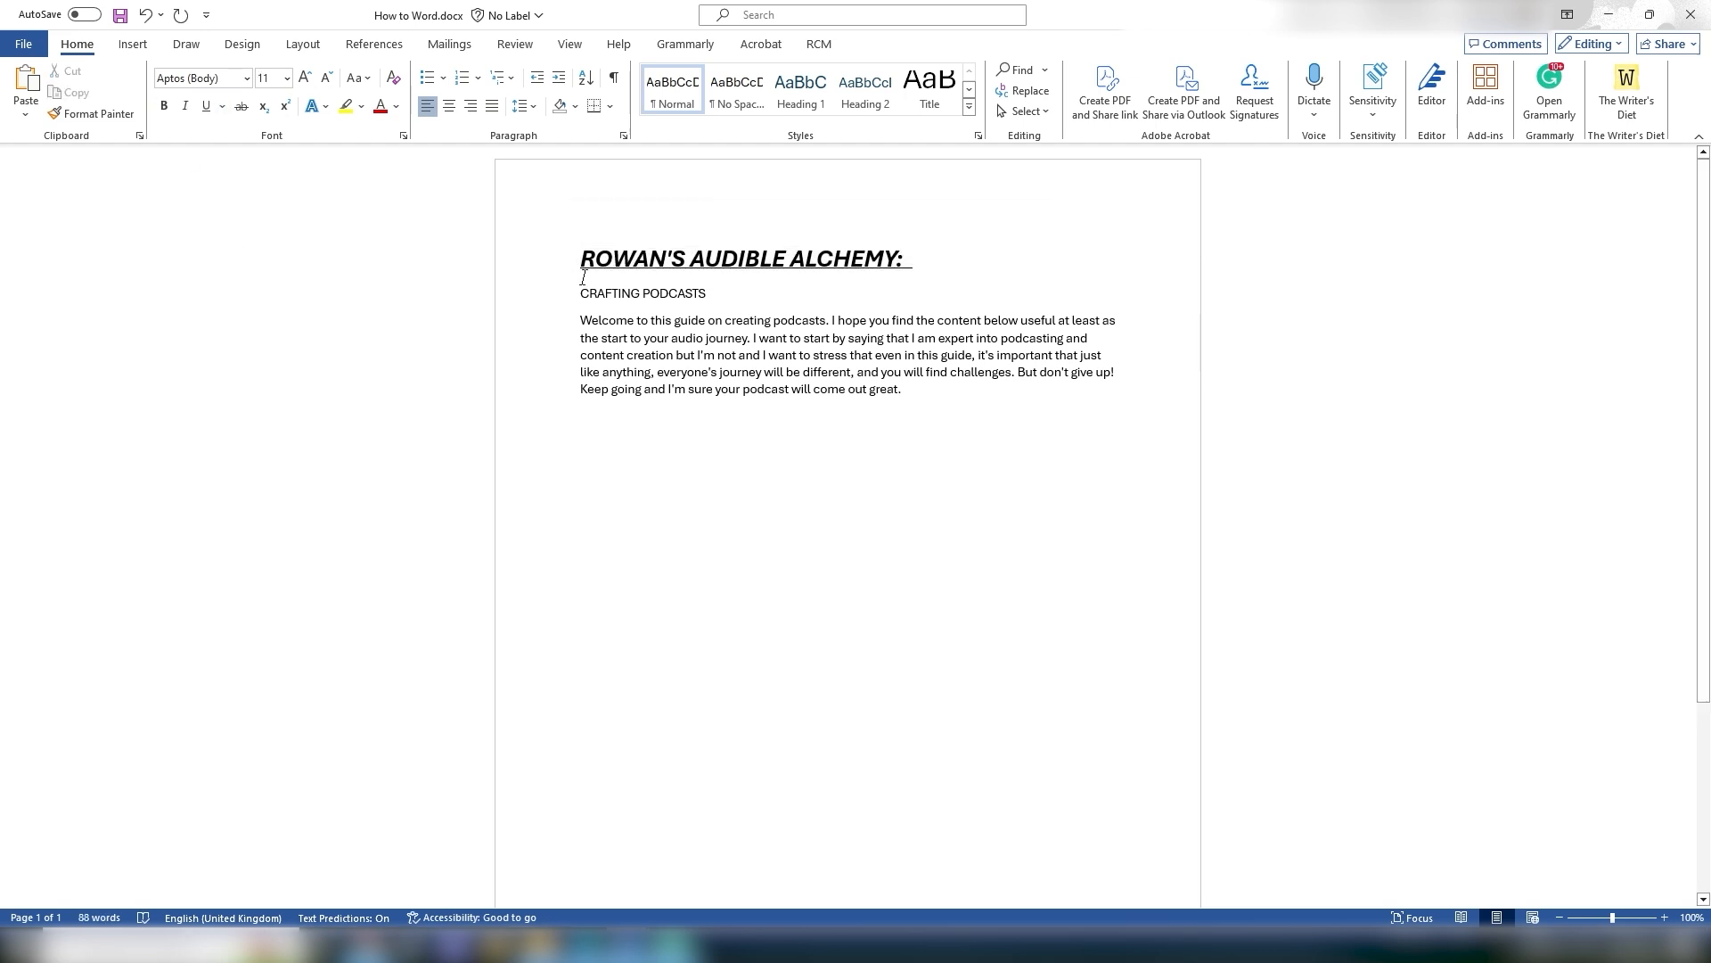
# Step: Remove the underline and italic from the title, leaving it bold
pyautogui.moveTo(914, 266); pyautogui.dragTo(580, 263)
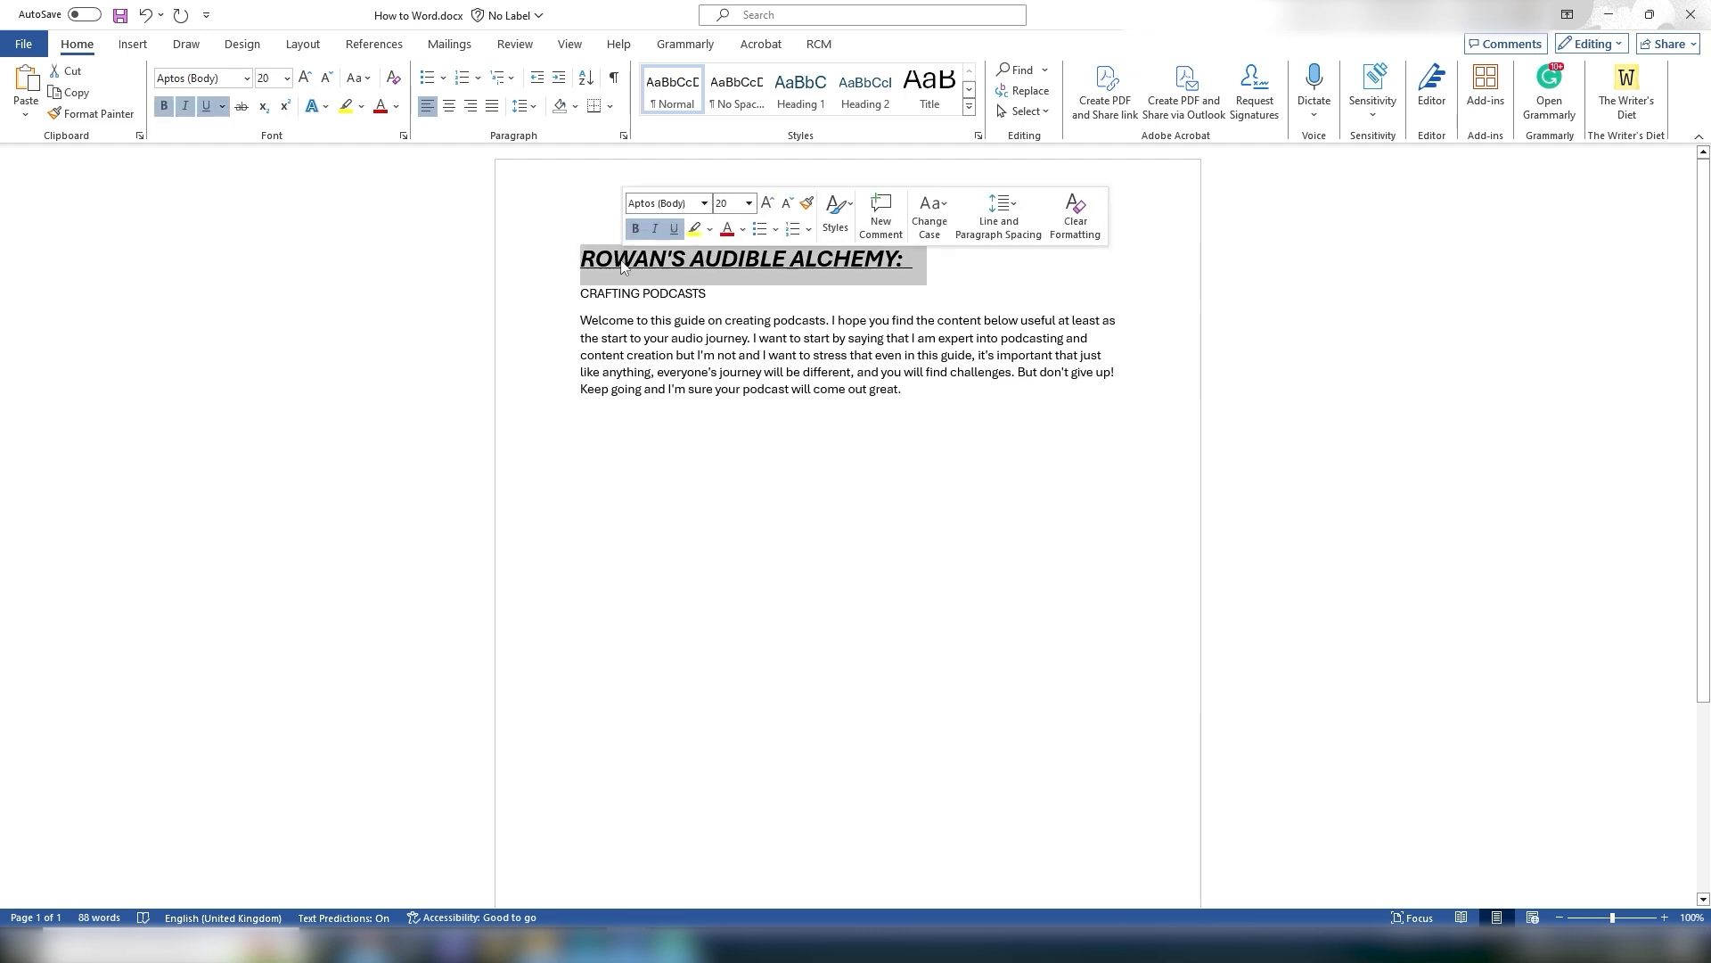
pyautogui.click(206, 108)
pyautogui.click(184, 106)
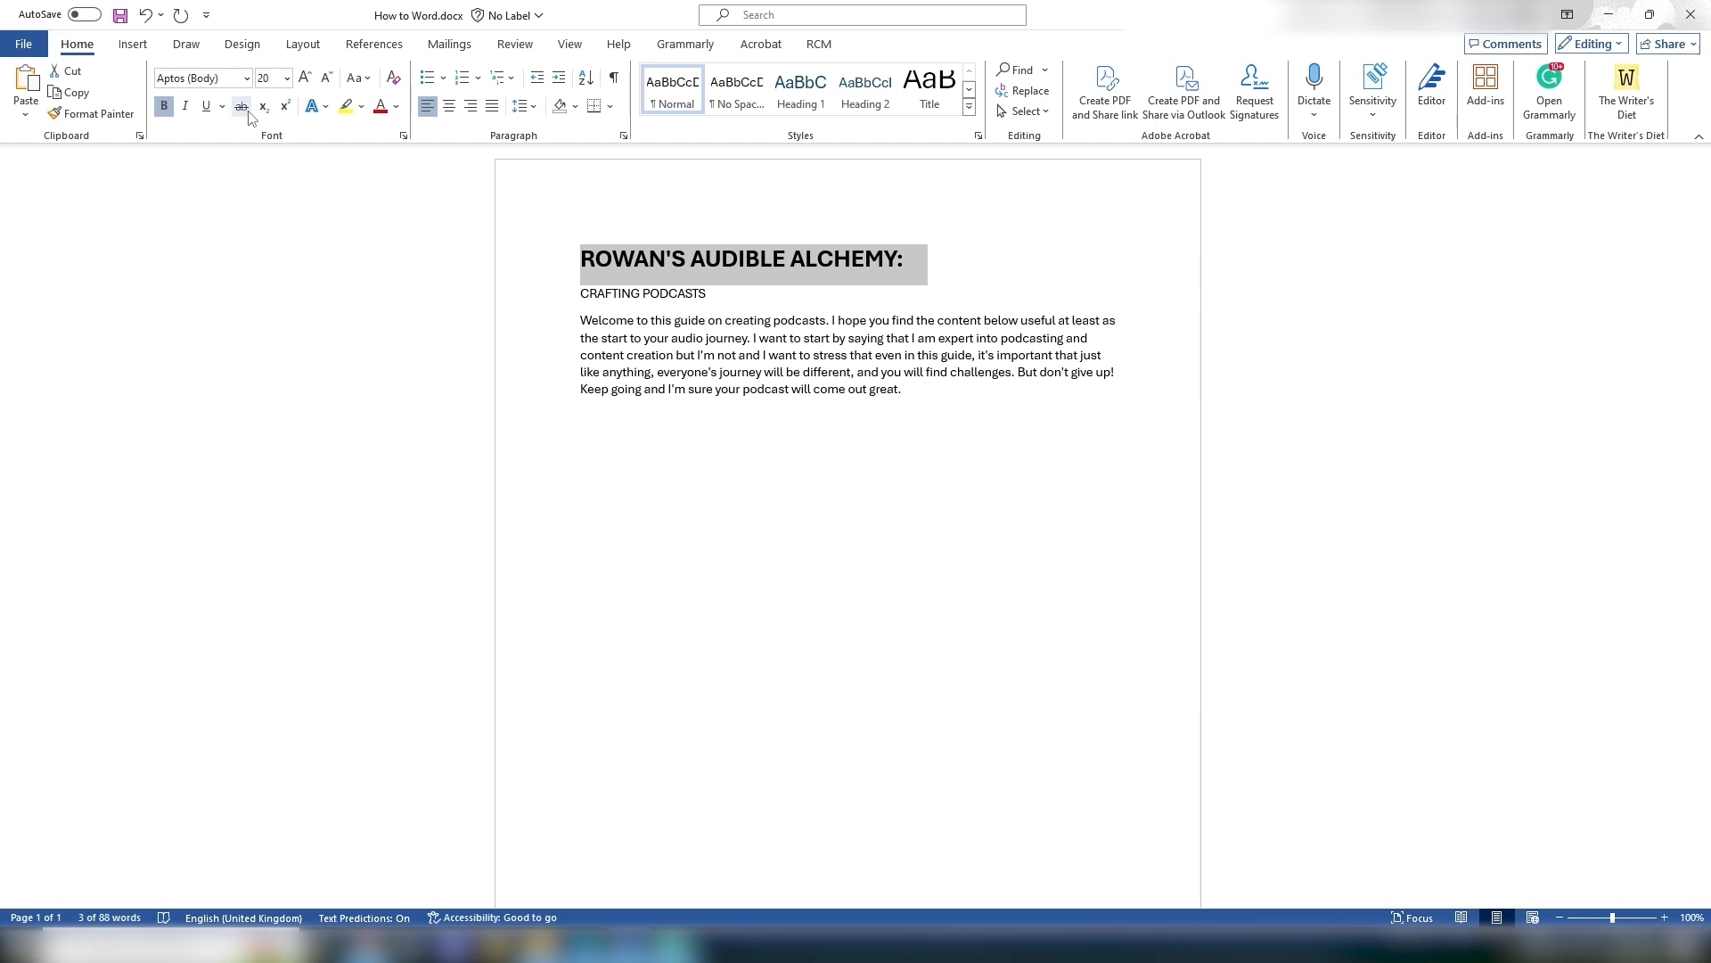
# Step: Apply strikethrough to the CRAFTING PODCASTS subtitle line
pyautogui.click(814, 431)
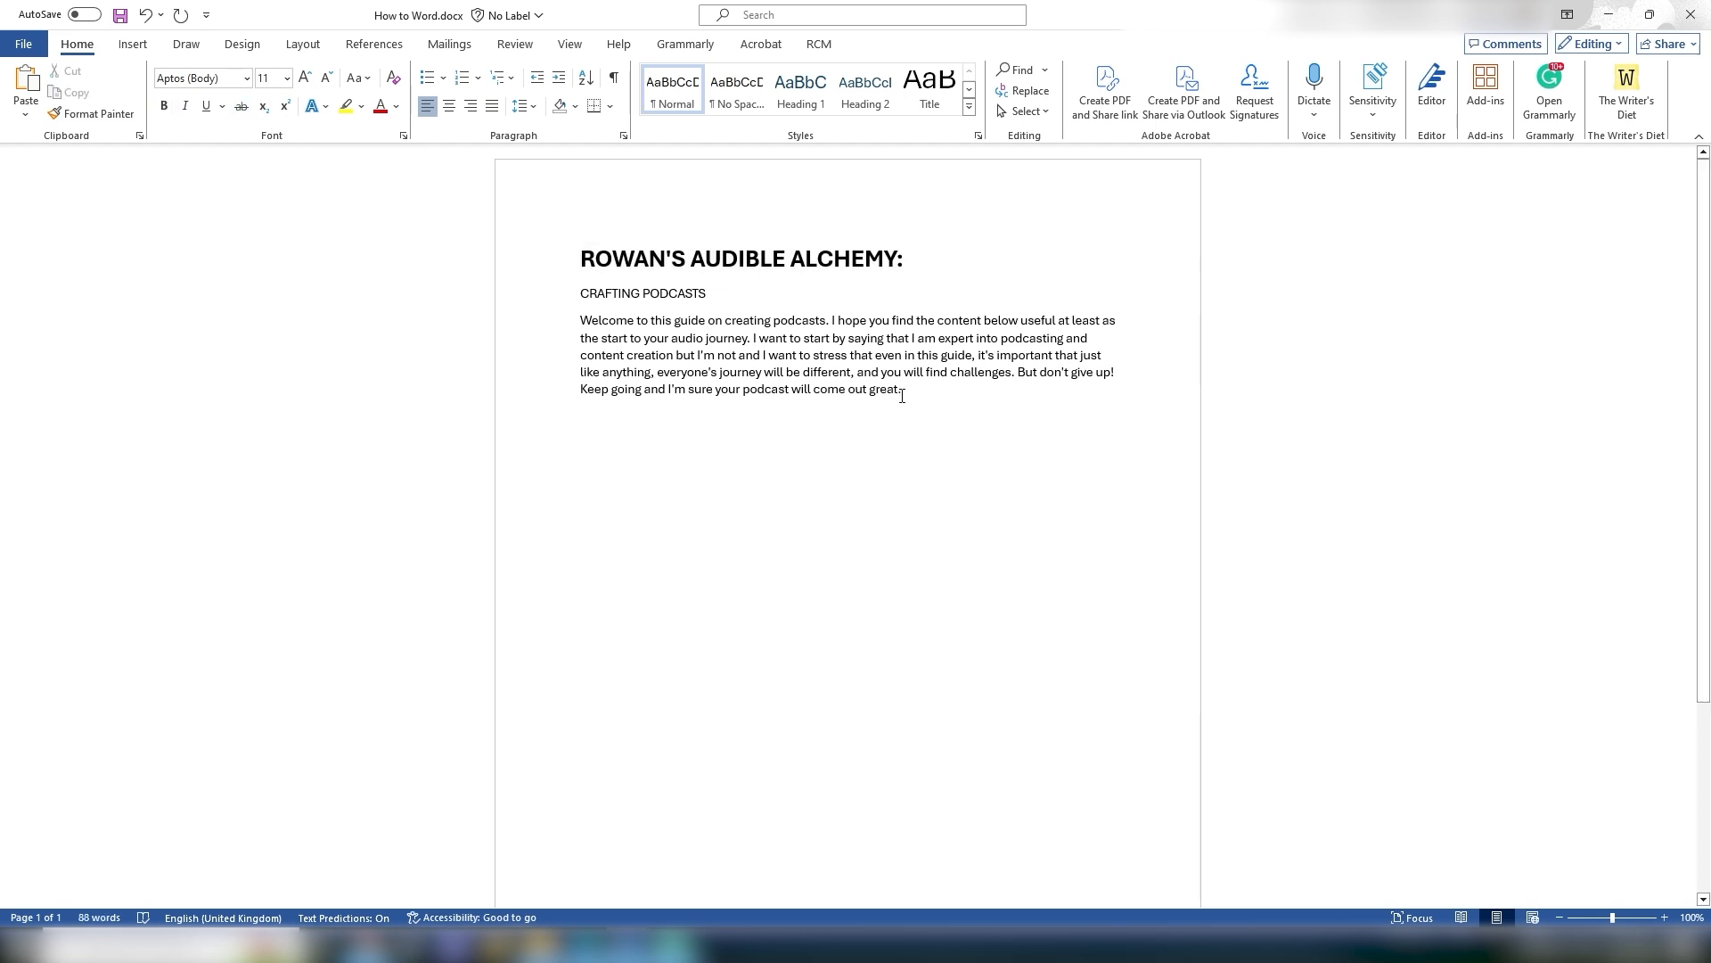
pyautogui.click(566, 295)
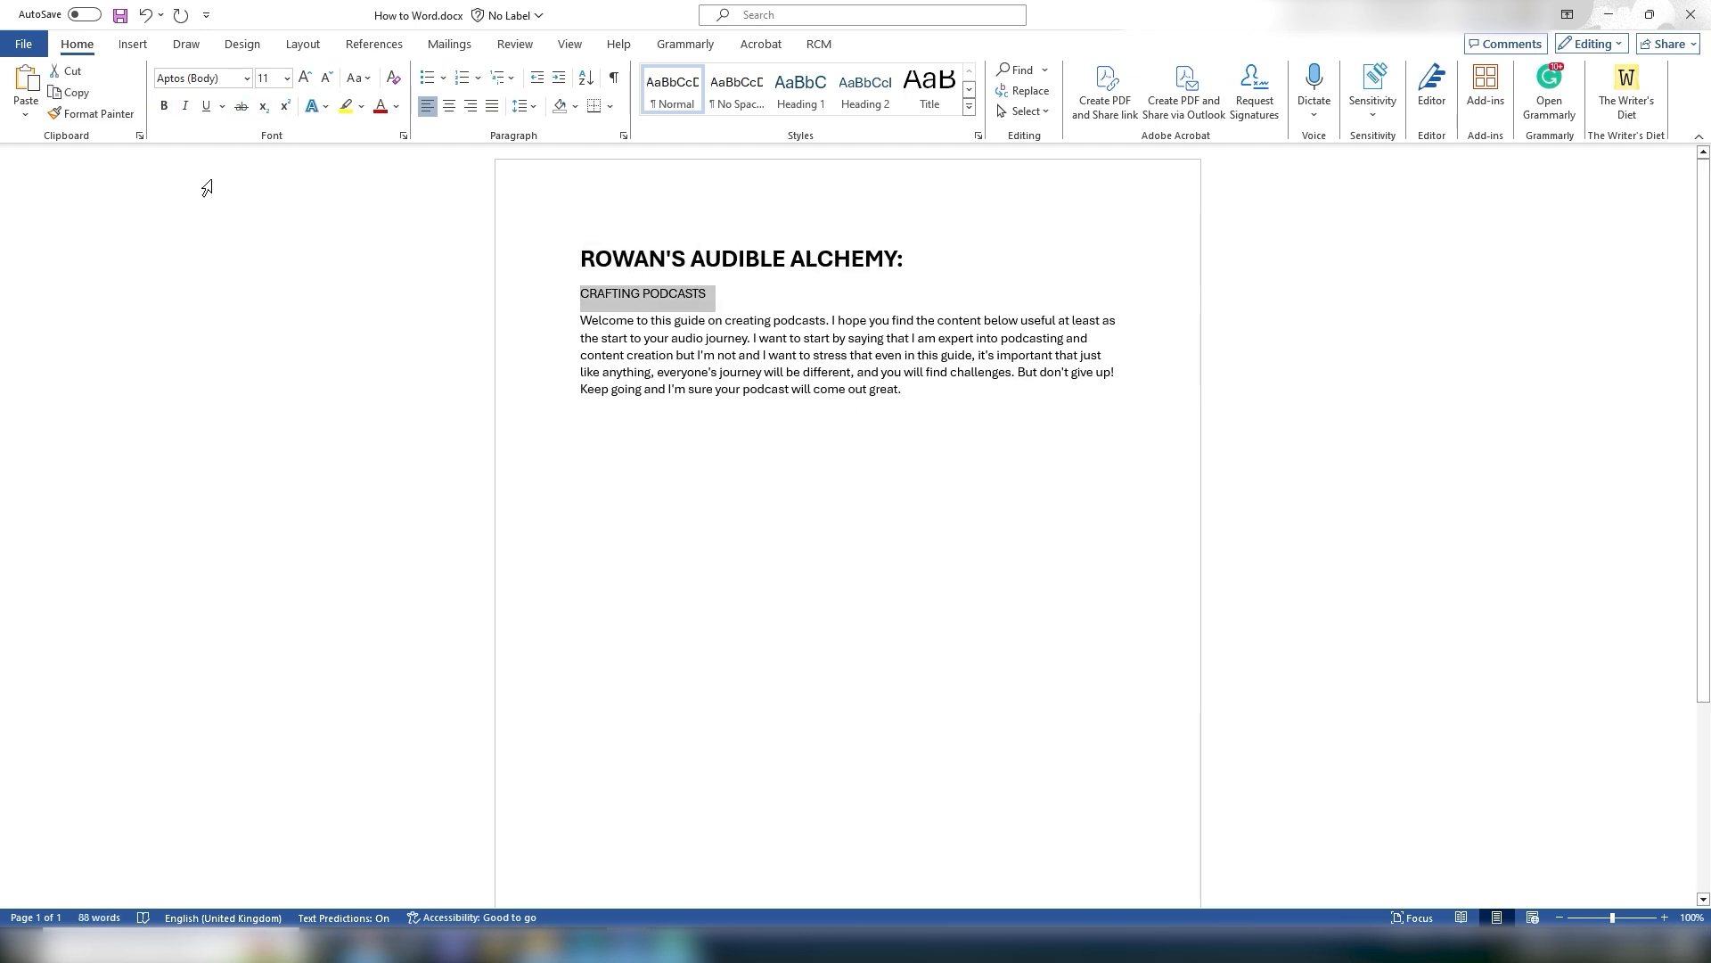
pyautogui.click(240, 106)
pyautogui.click(787, 451)
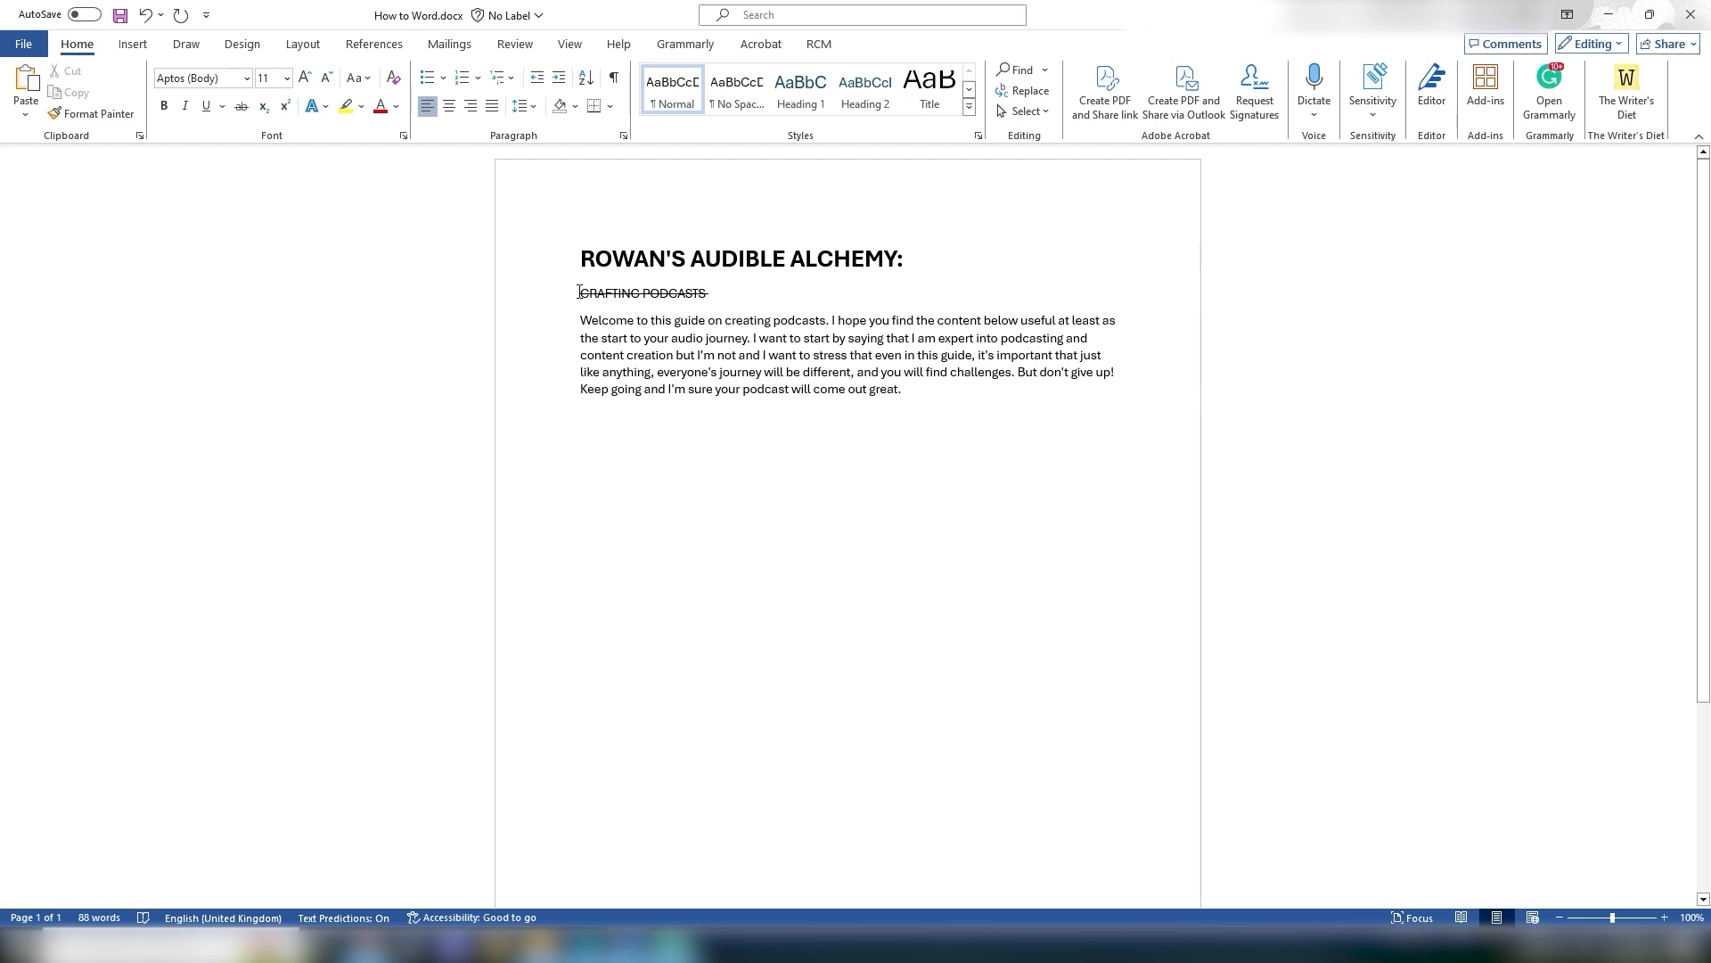
# Step: Remove the strikethrough from the CRAFTING PODCASTS subtitle
pyautogui.moveTo(579, 291); pyautogui.dragTo(710, 294)
pyautogui.click(241, 106)
pyautogui.click(916, 512)
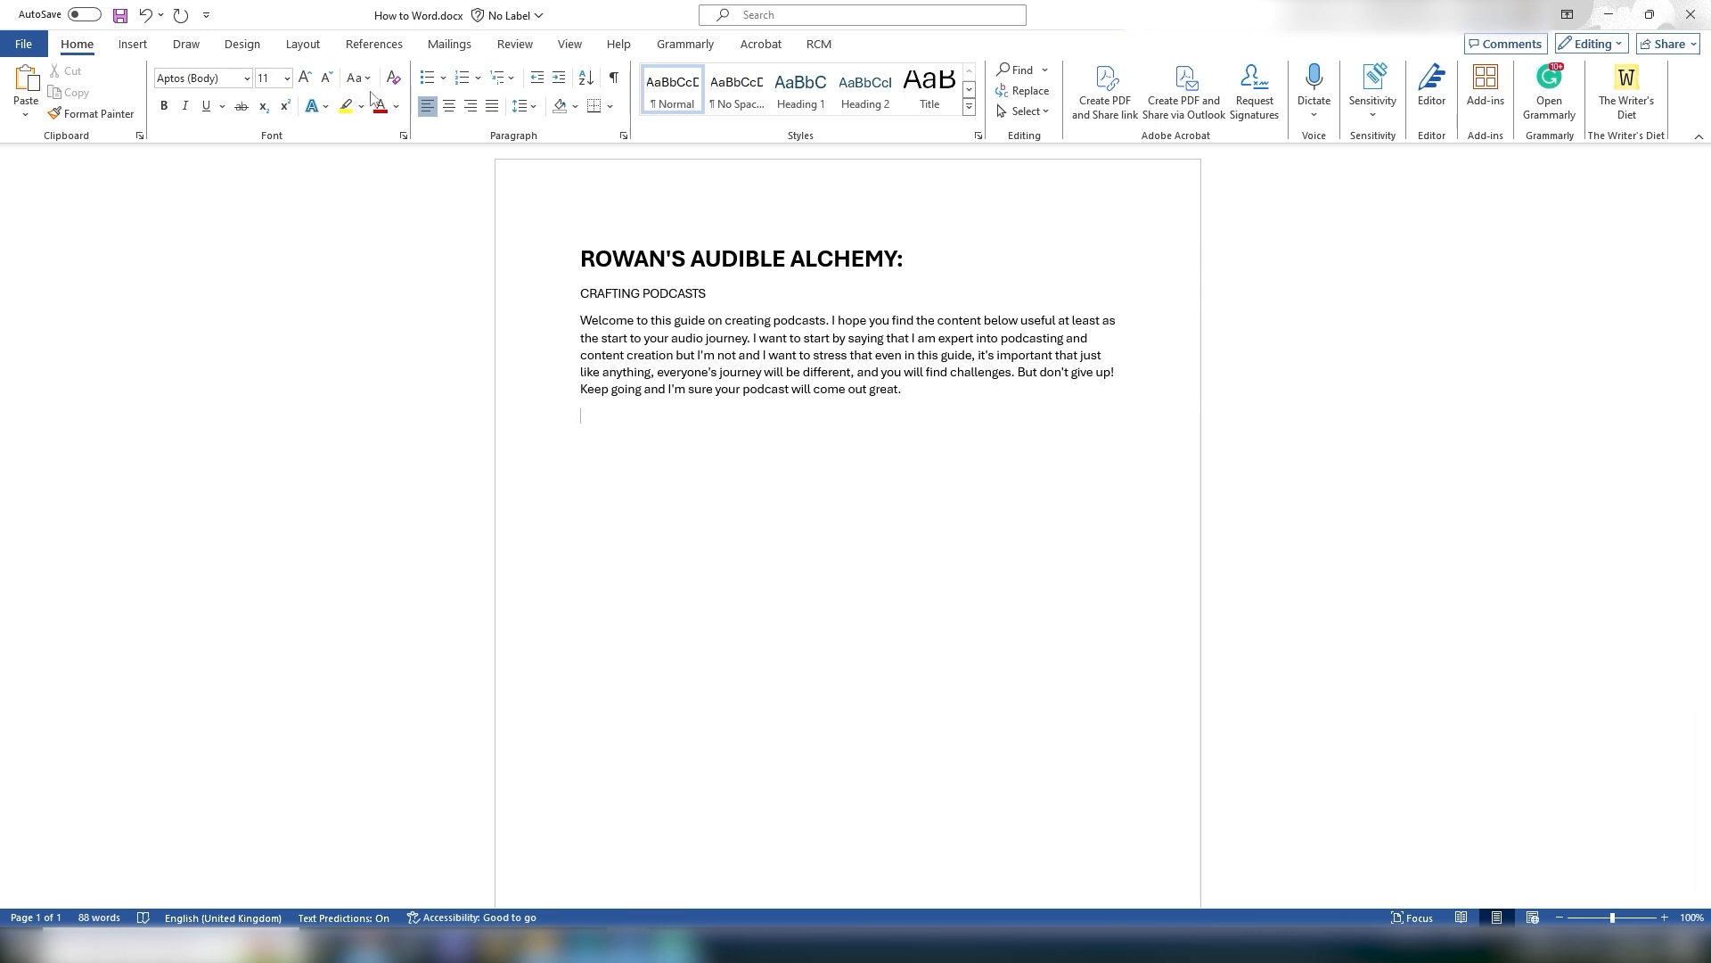
# Step: Highlight the title in yellow
pyautogui.click(586, 255)
pyautogui.moveTo(587, 256); pyautogui.dragTo(928, 259)
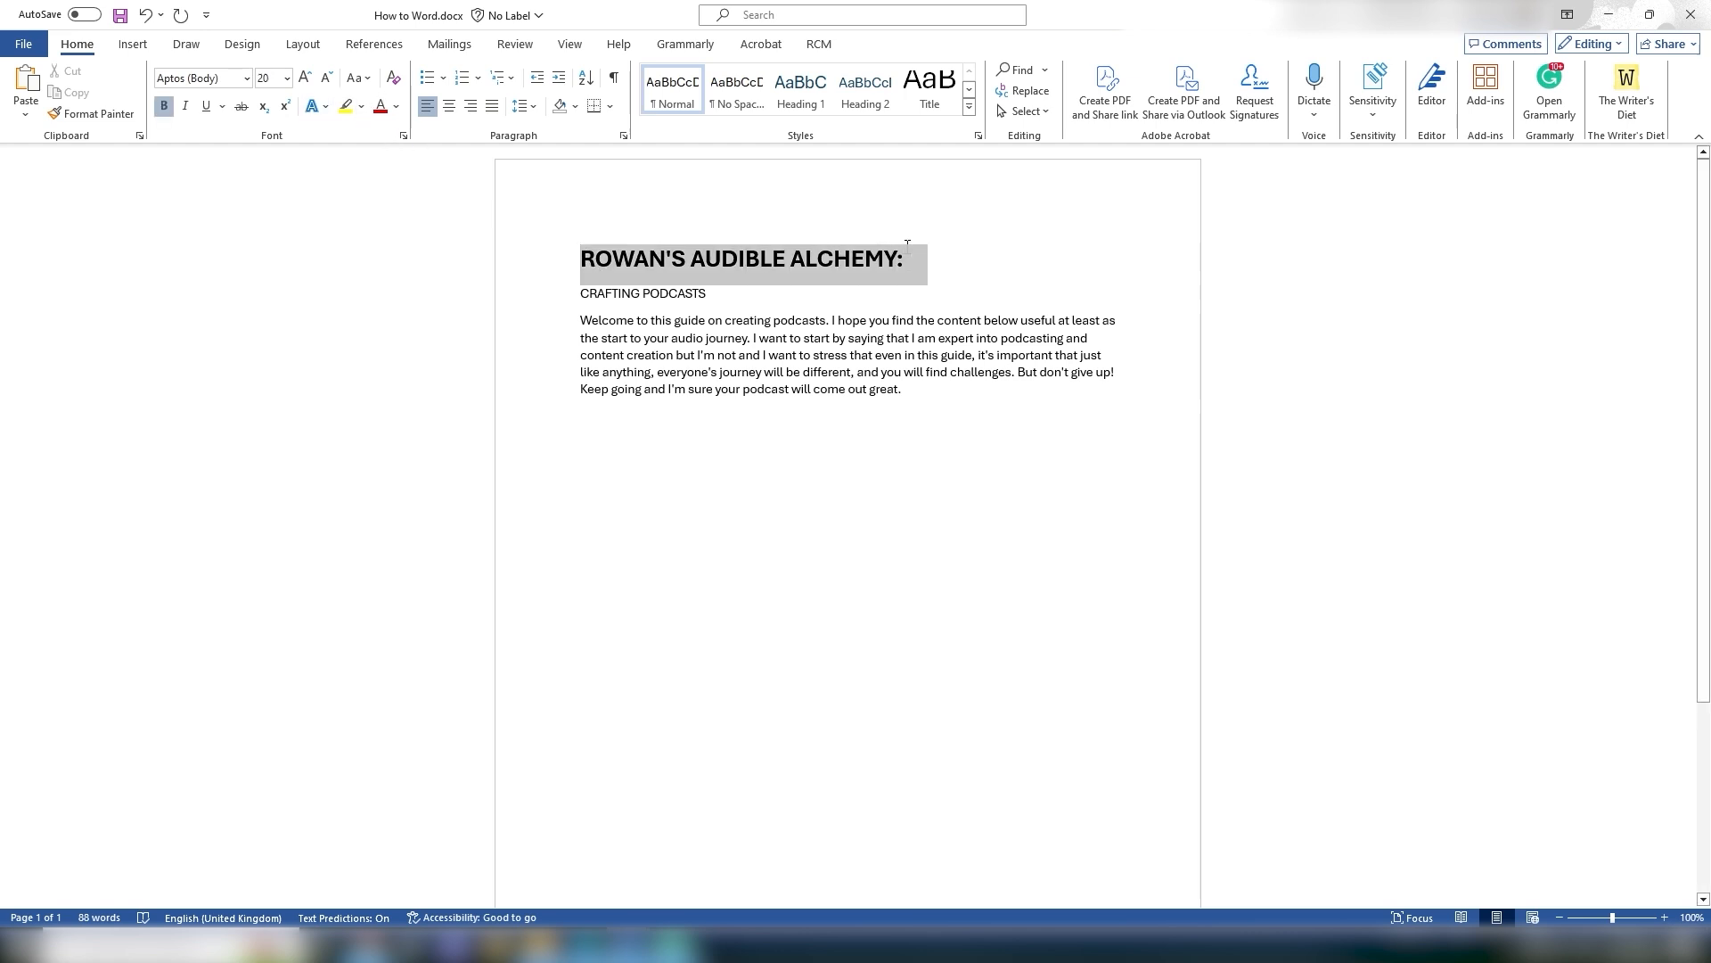
pyautogui.click(347, 106)
pyautogui.click(1026, 446)
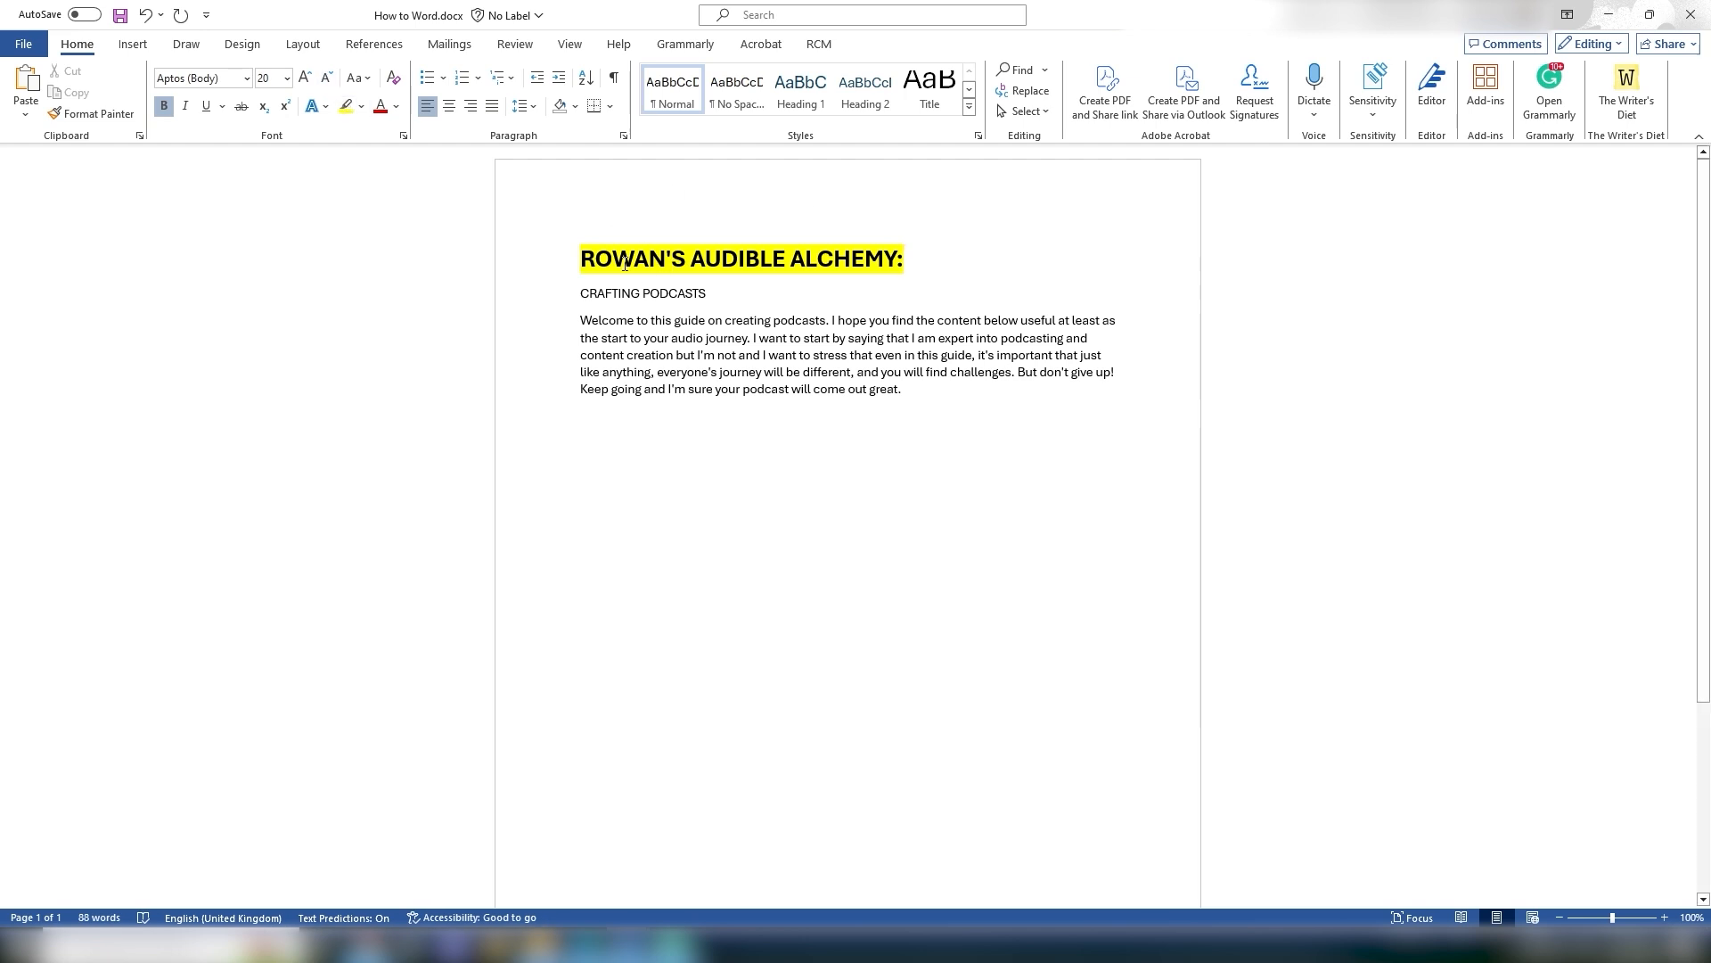
# Step: Remove the highlight from the title by choosing No Colour
pyautogui.moveTo(582, 258); pyautogui.dragTo(927, 263)
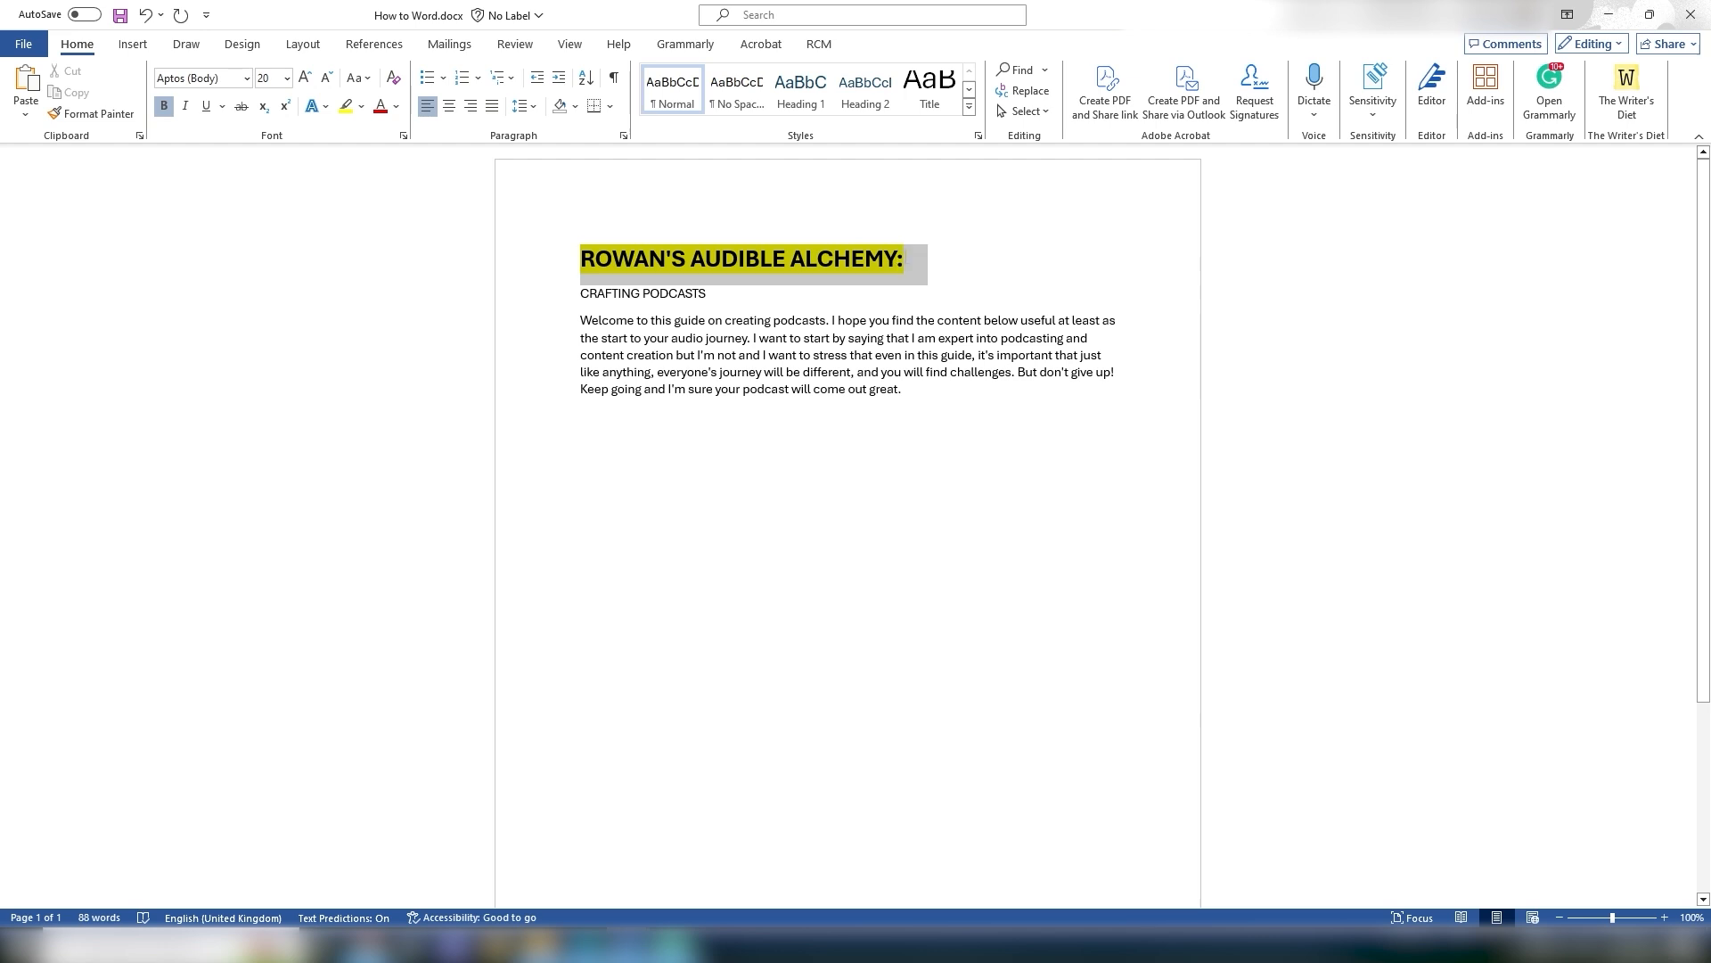
pyautogui.click(362, 107)
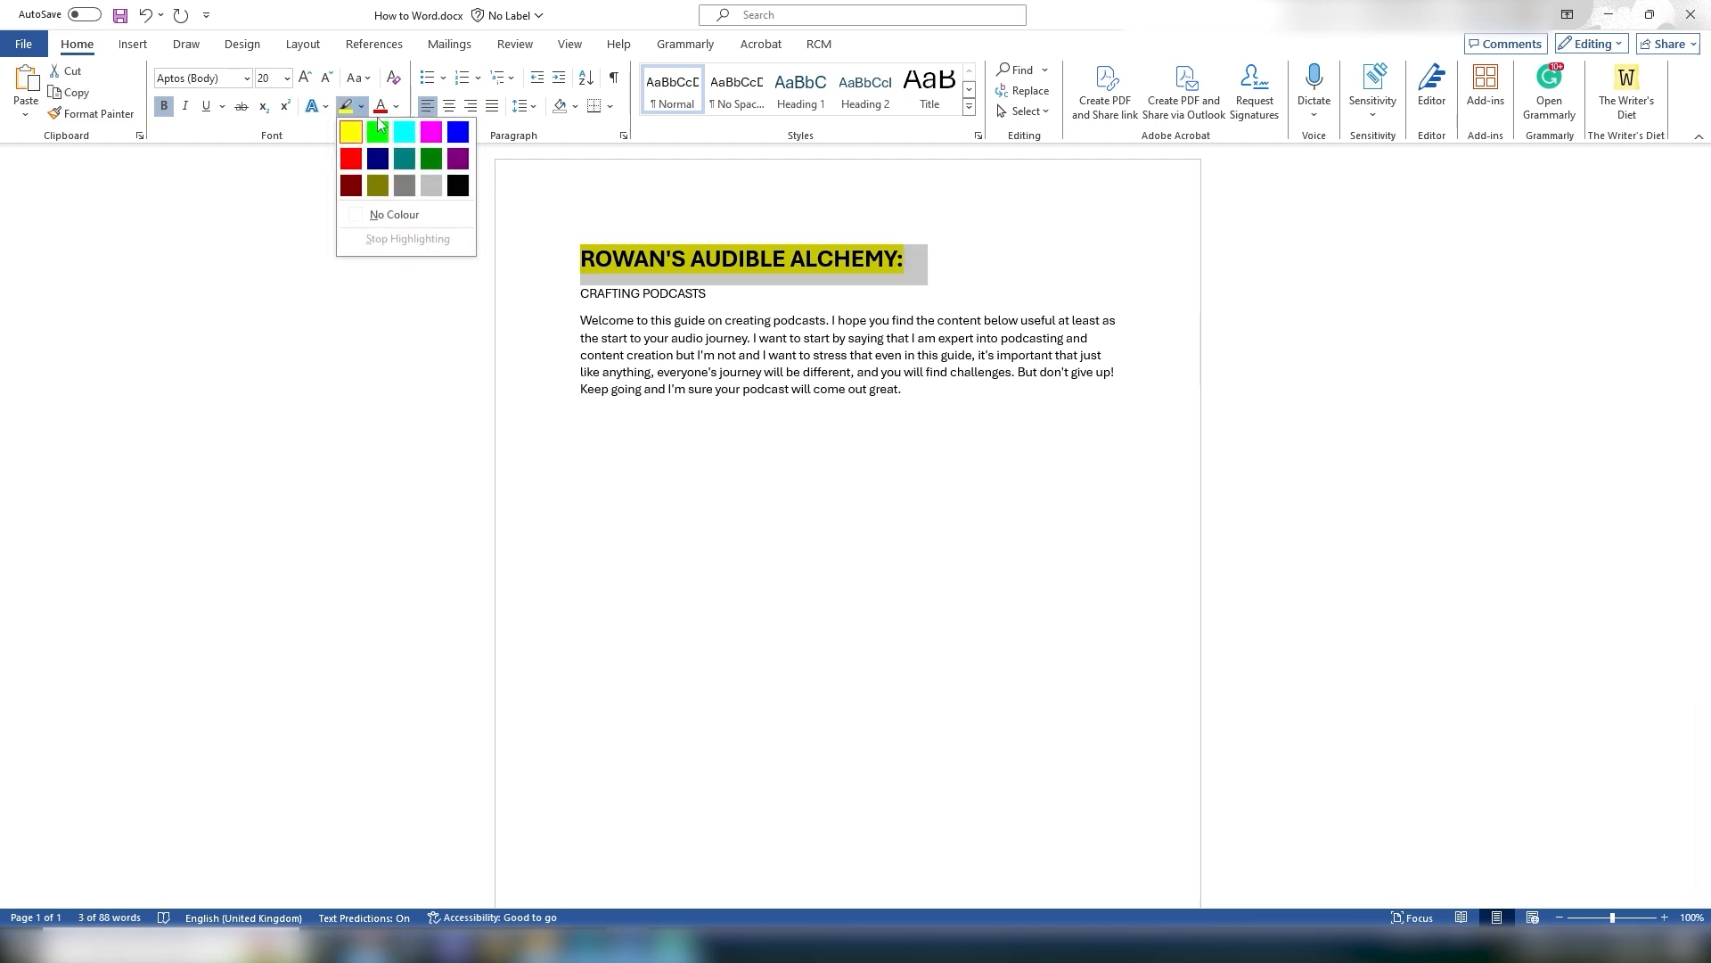
pyautogui.click(393, 213)
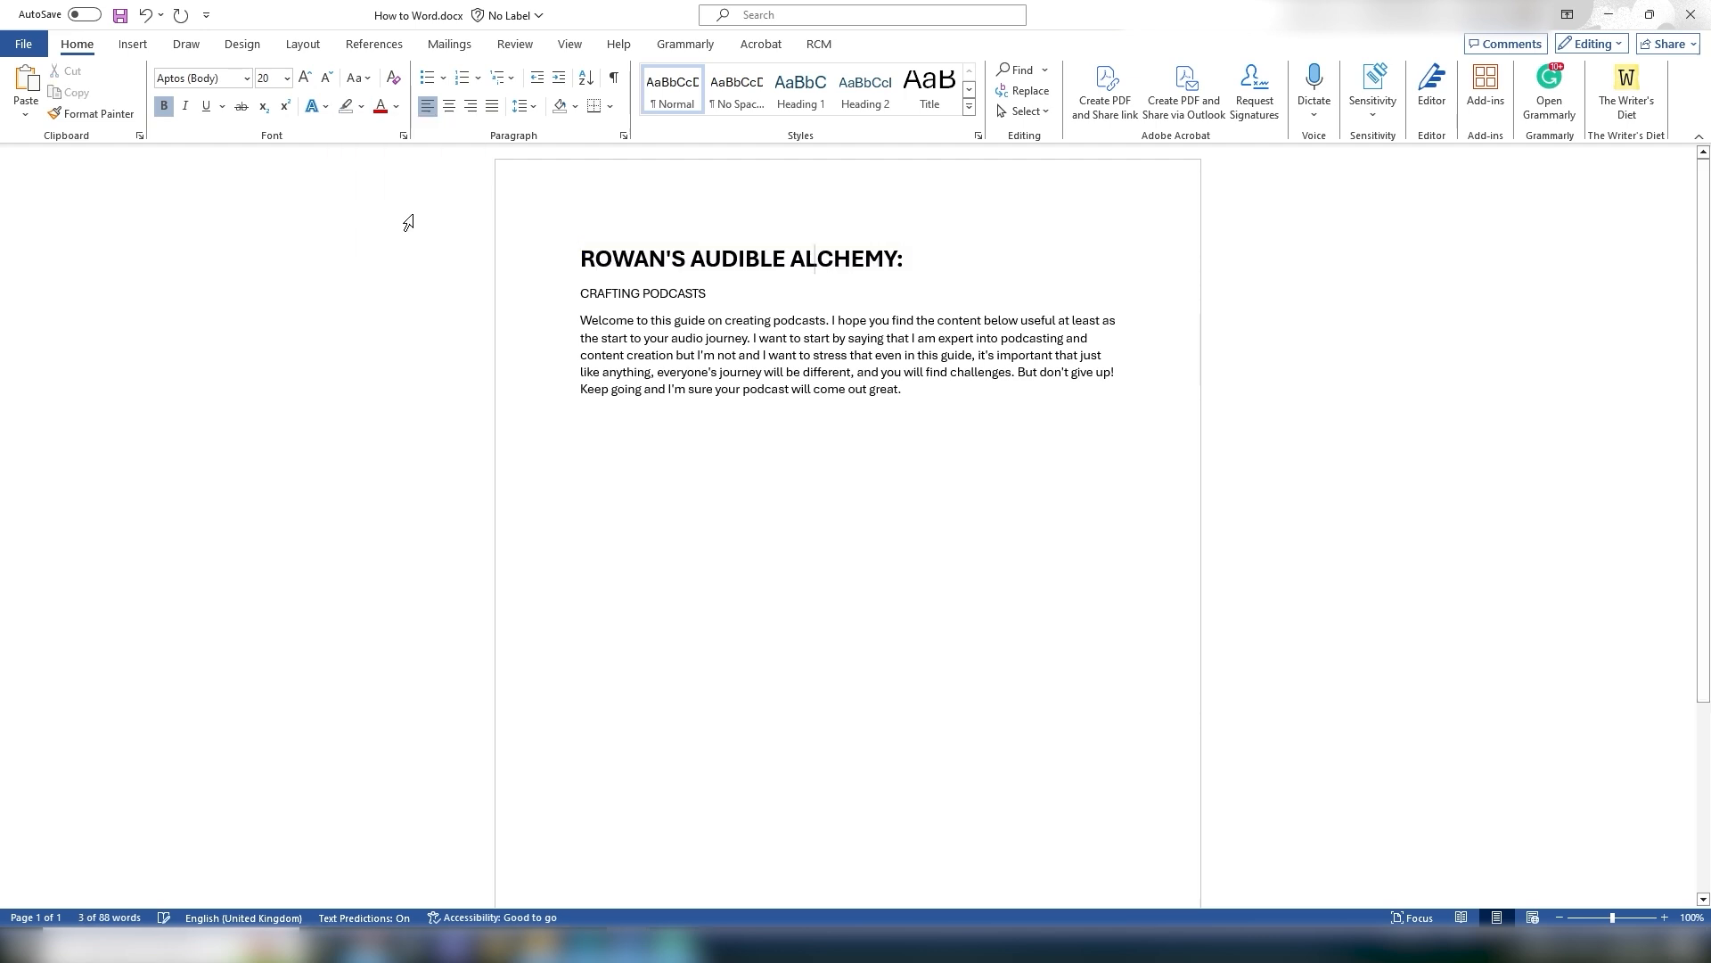
pyautogui.click(326, 111)
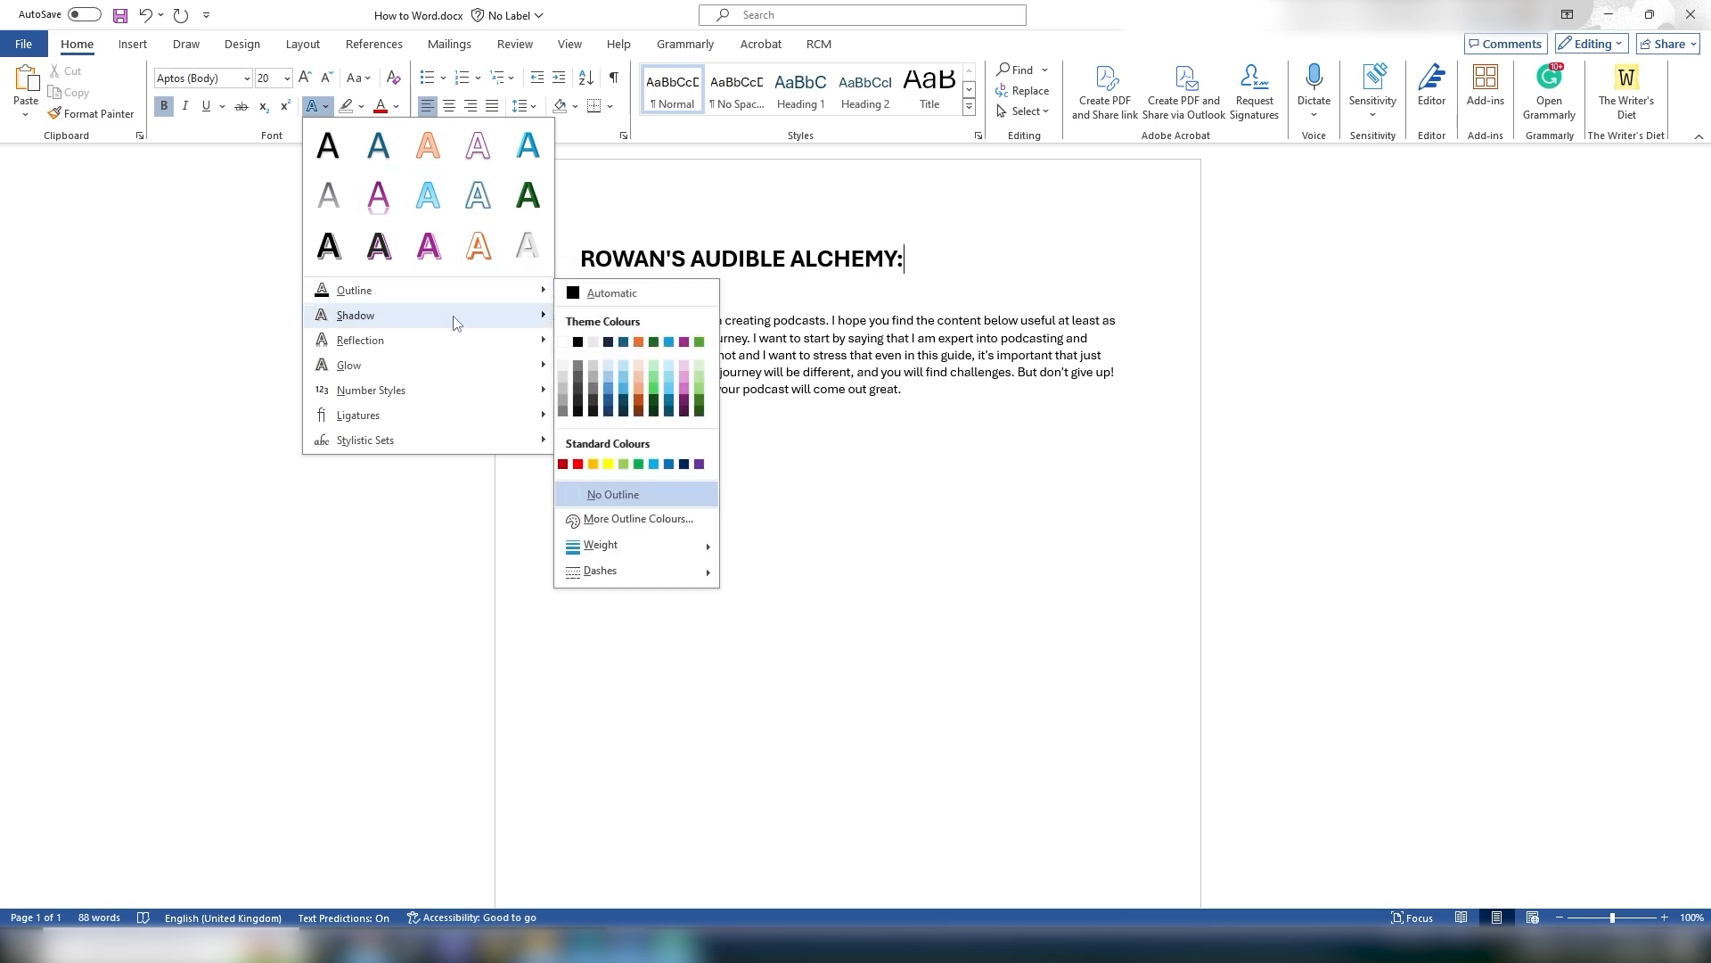
pyautogui.moveTo(462, 346)
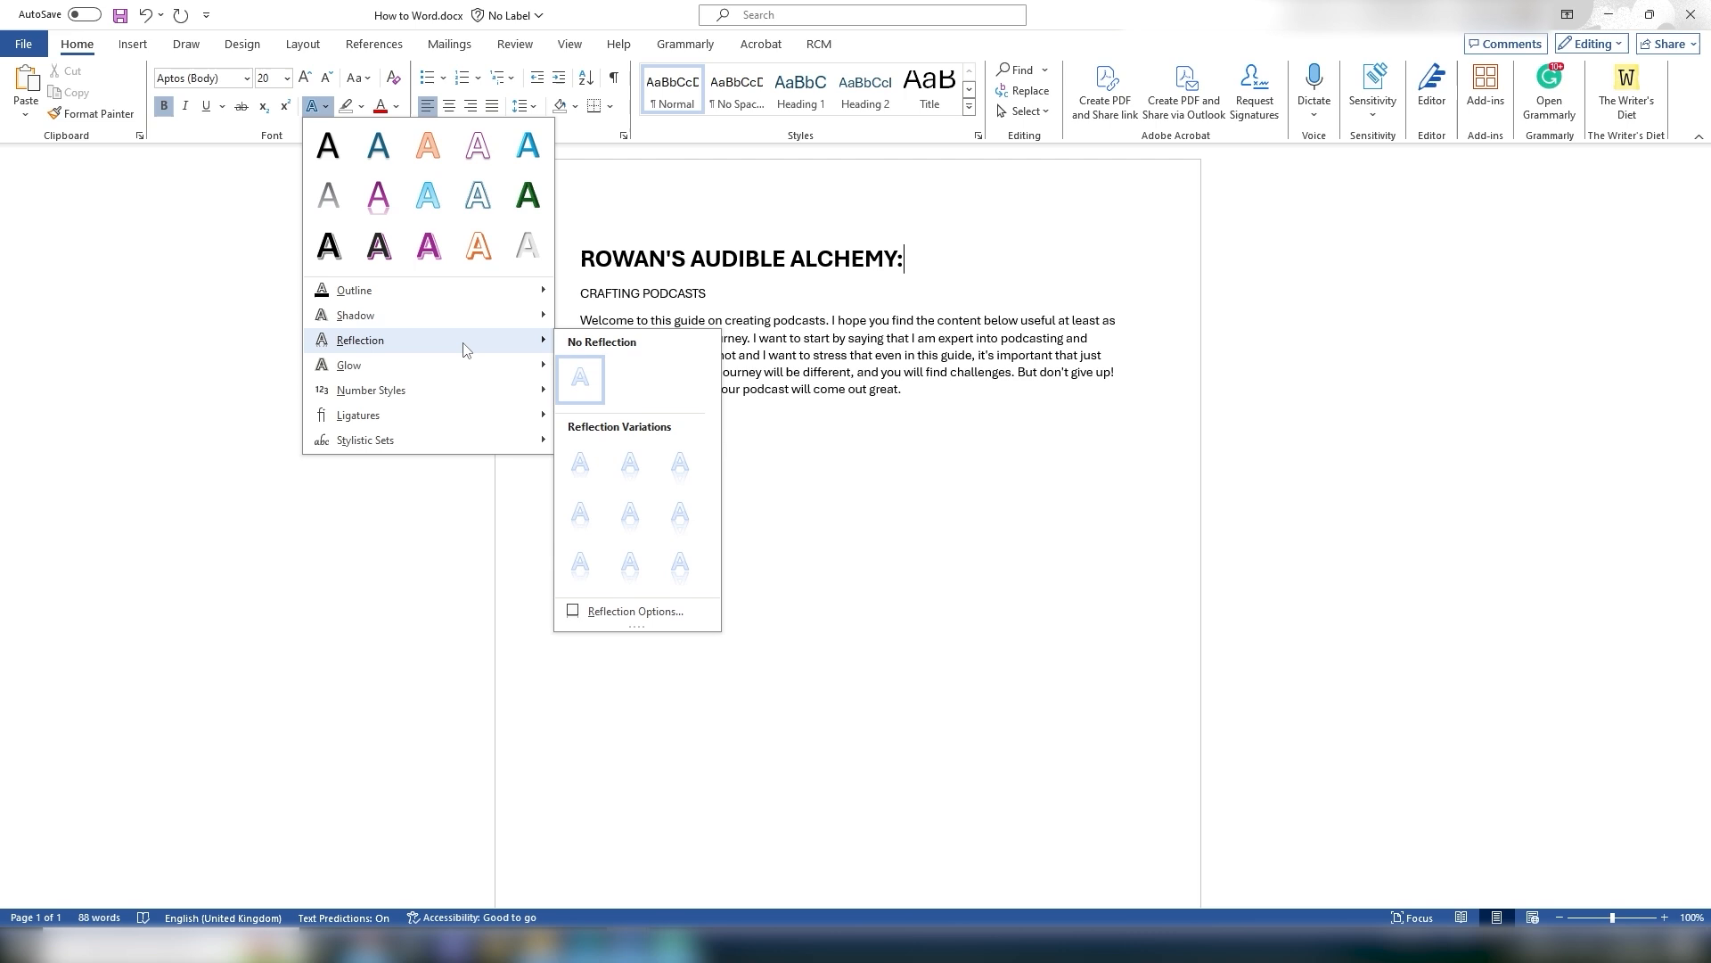
pyautogui.click(652, 243)
# Step: Colour the ROWAN'S AUDIBLE ALCHEMY: title dark green
pyautogui.moveTo(575, 253); pyautogui.dragTo(927, 260)
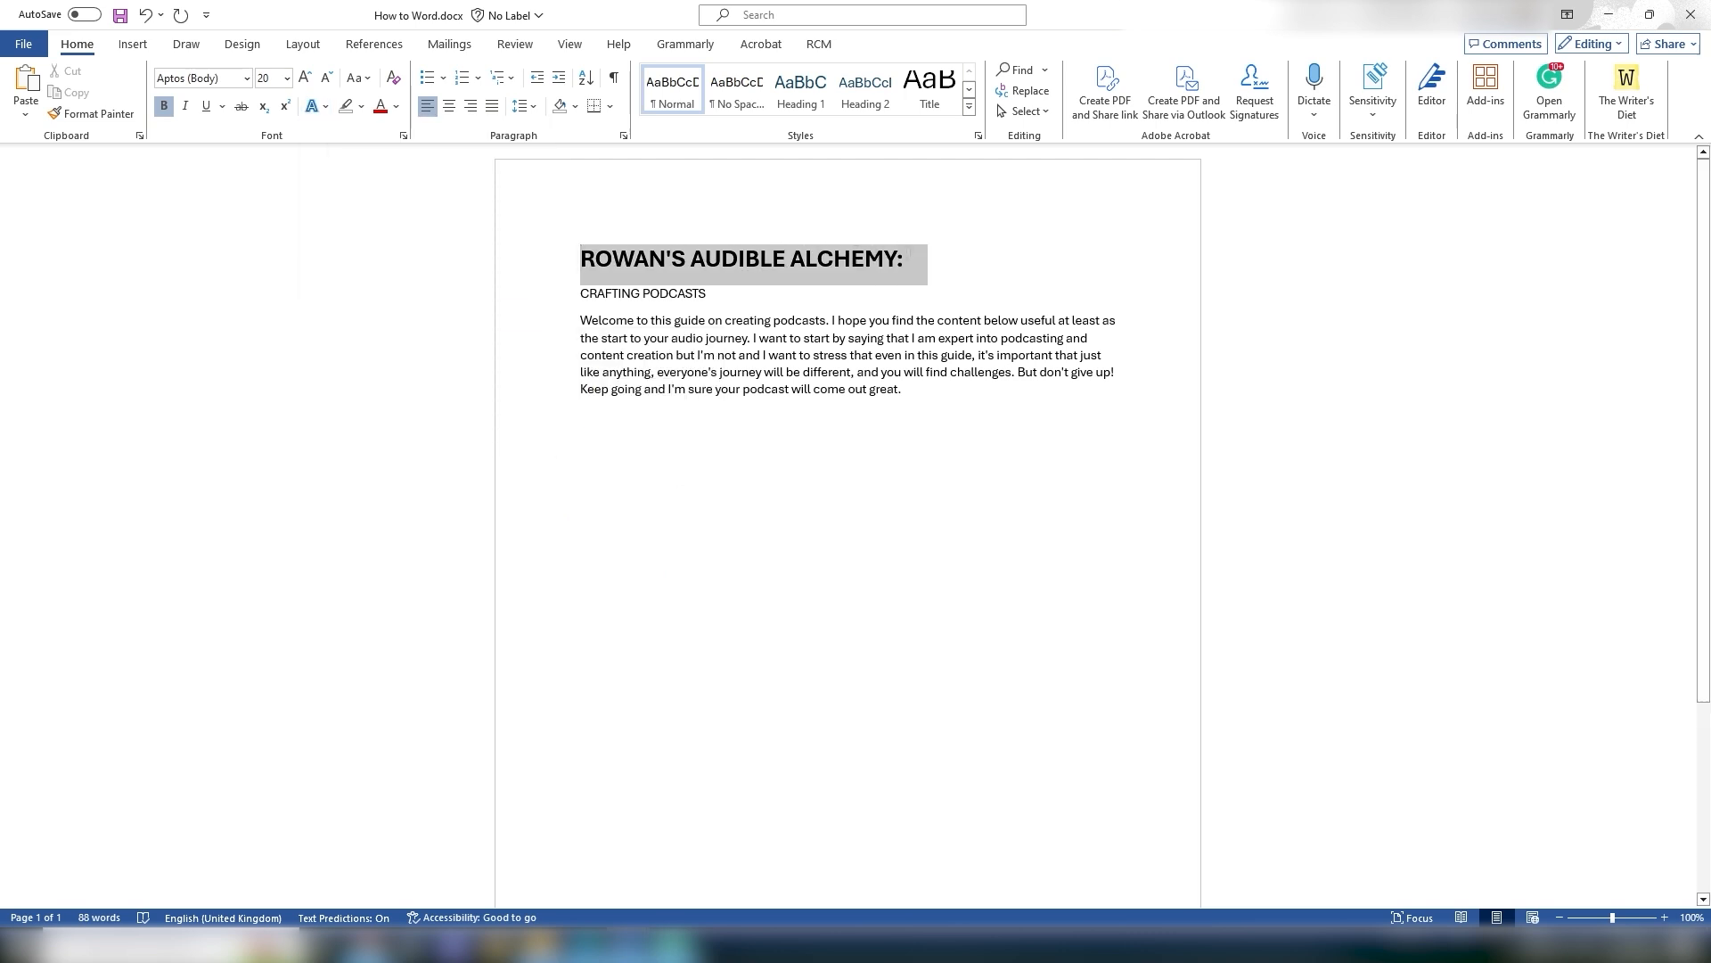
pyautogui.click(398, 111)
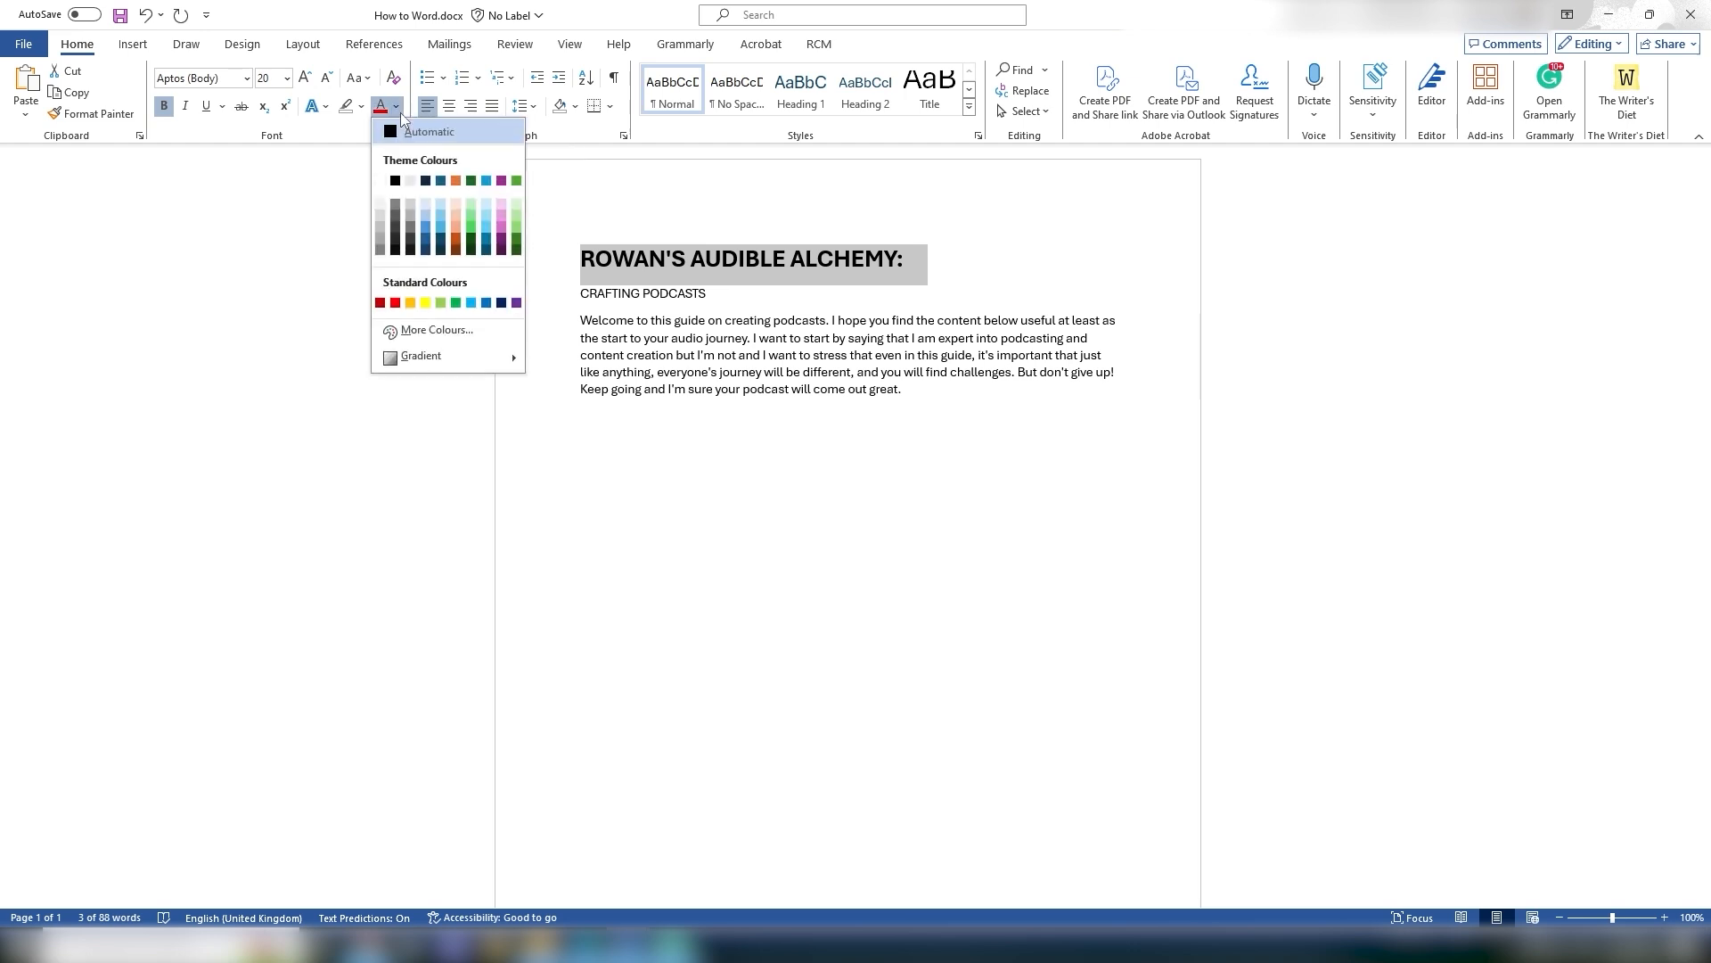
pyautogui.click(470, 242)
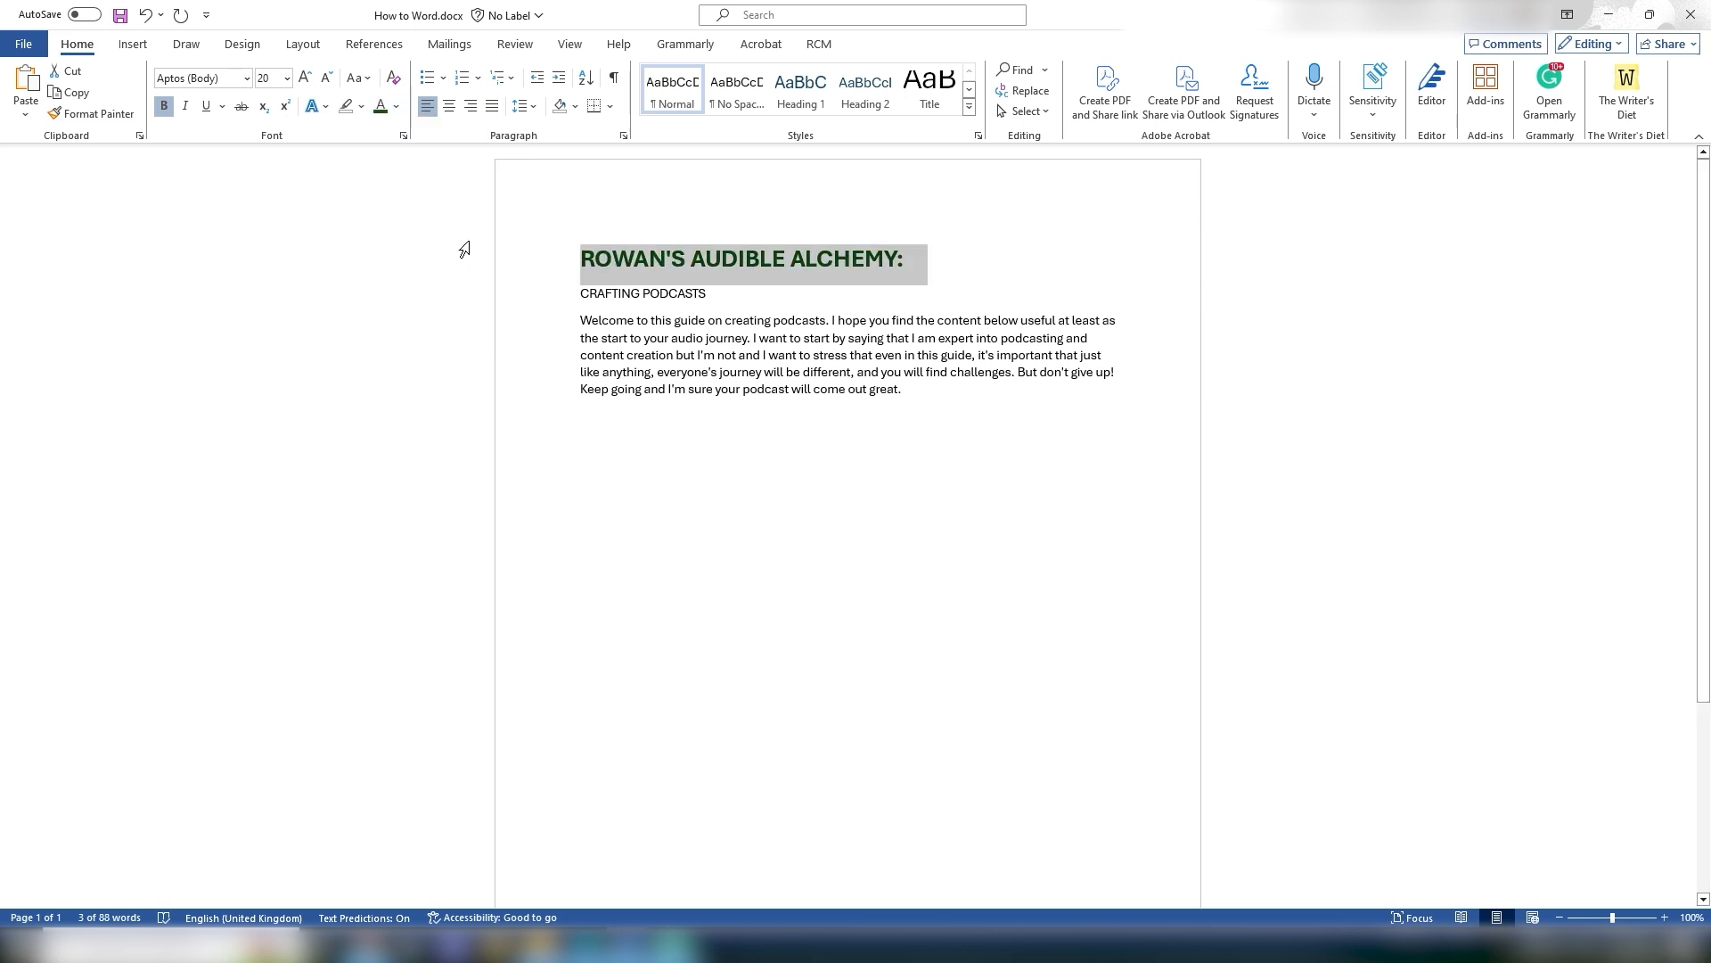
pyautogui.press('Down')
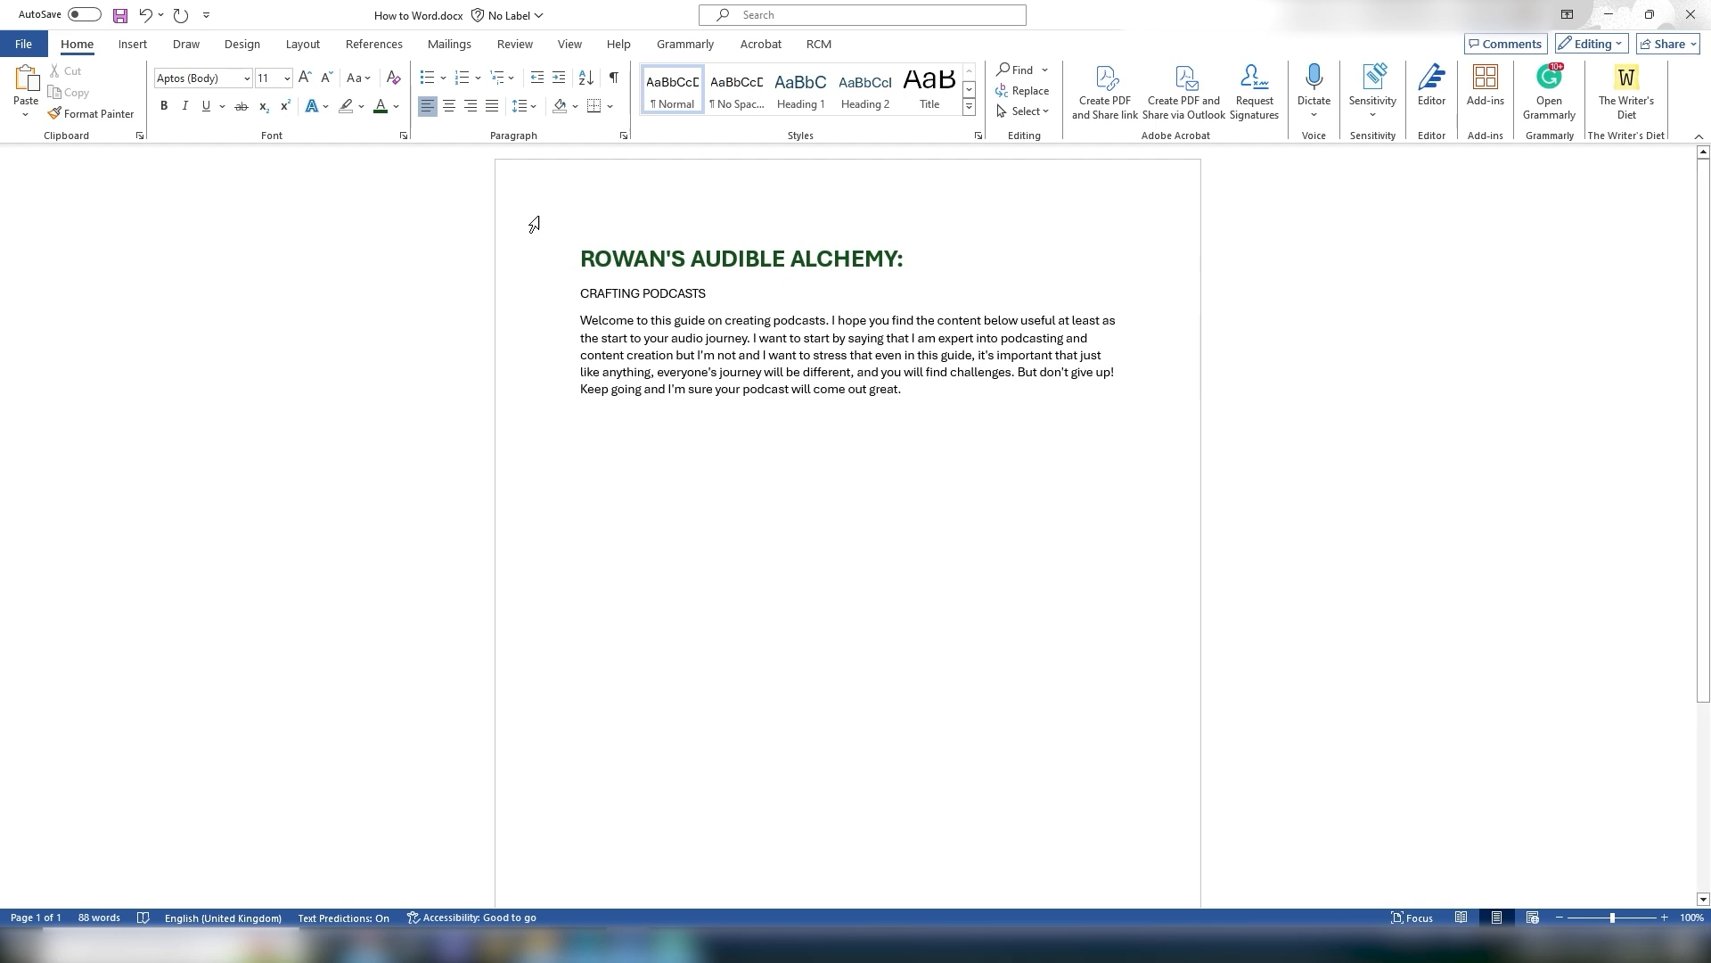
pyautogui.moveTo(572, 243); pyautogui.dragTo(925, 261)
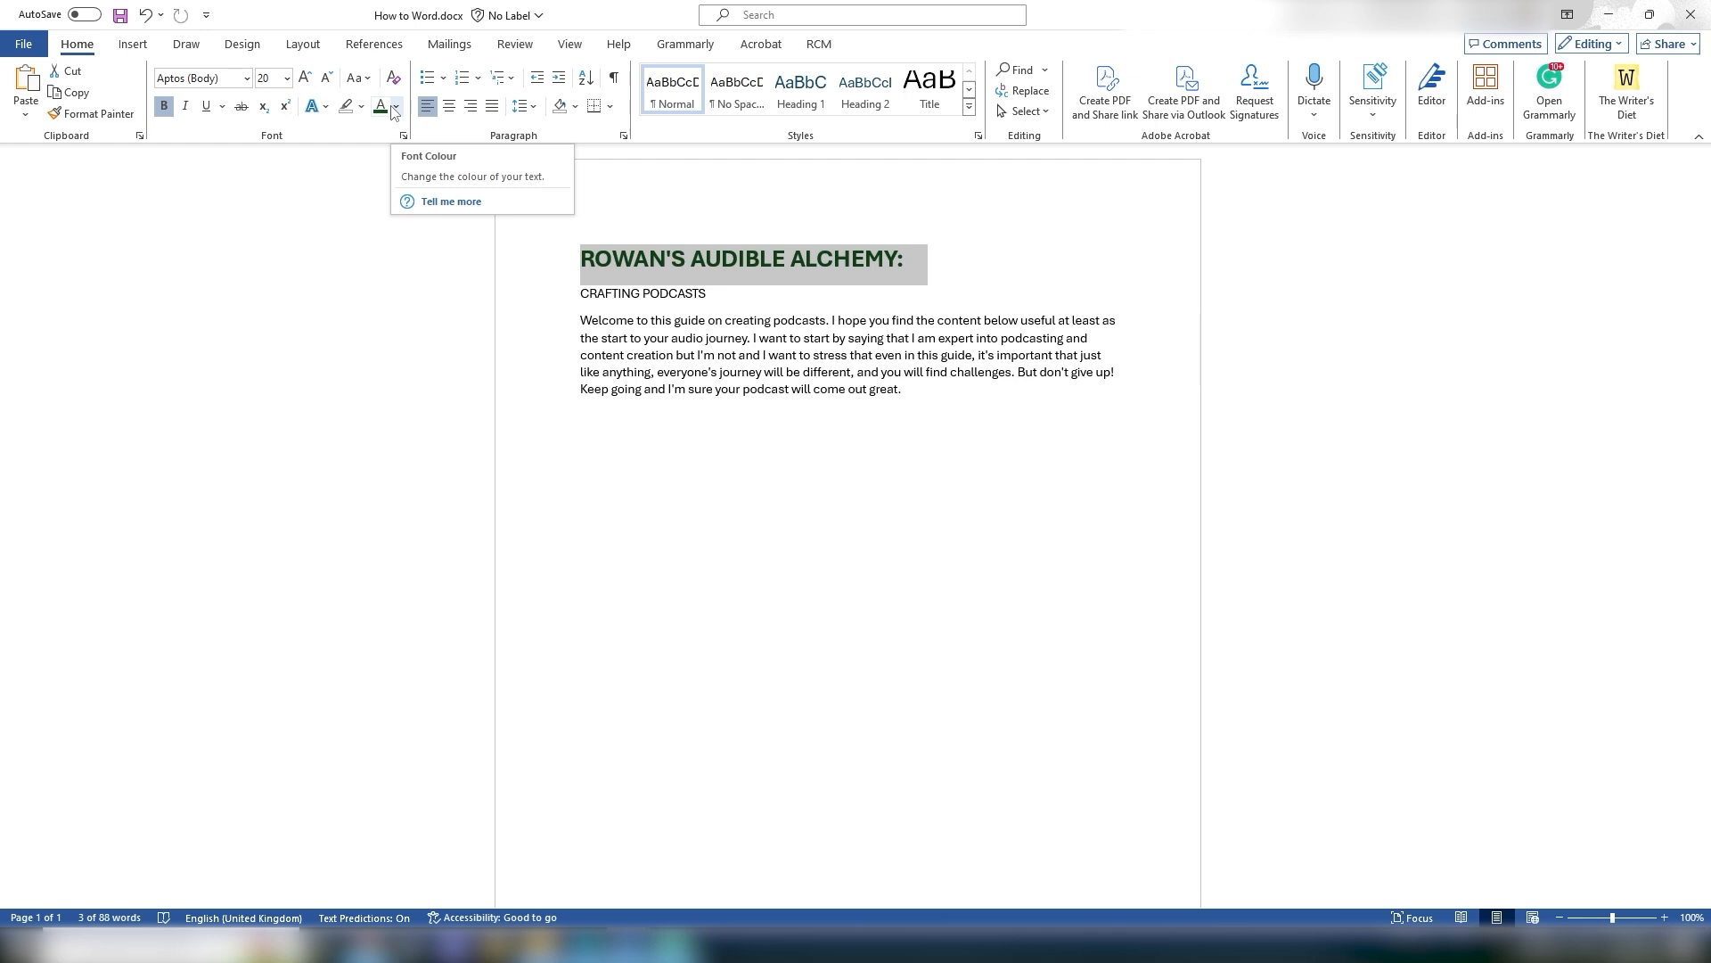
pyautogui.click(394, 107)
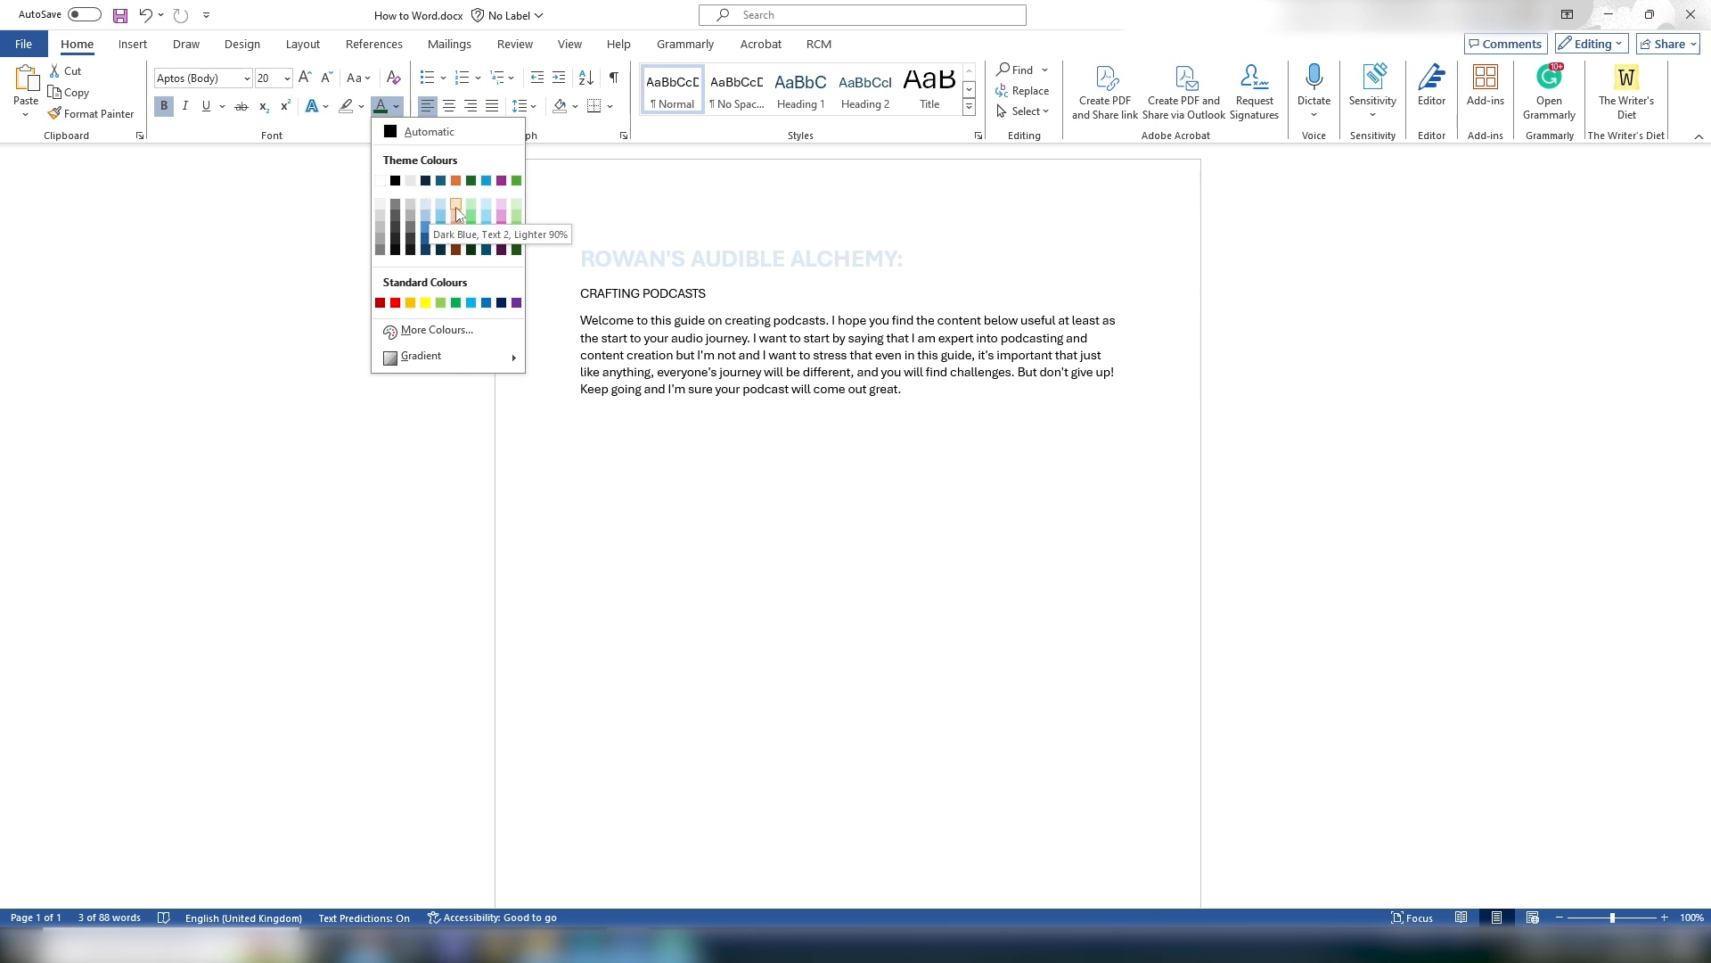
pyautogui.click(412, 333)
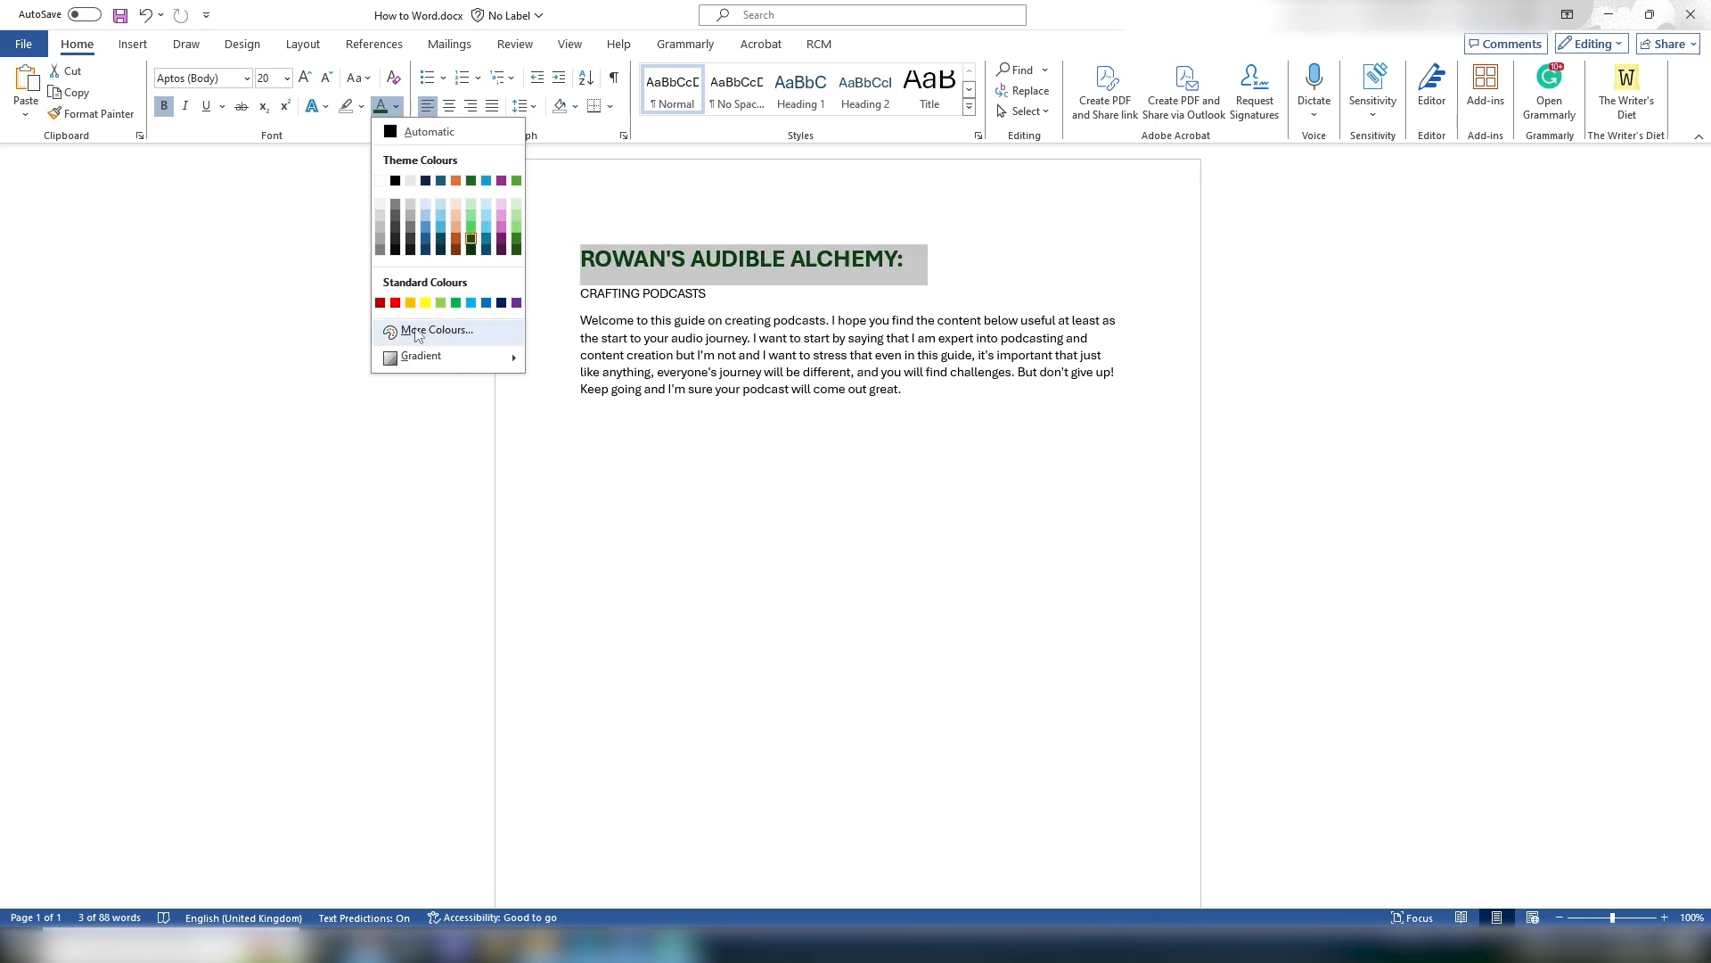
pyautogui.moveTo(796, 433)
pyautogui.mouseDown()
pyautogui.moveTo(813, 393)
pyautogui.moveTo(802, 430)
pyautogui.moveTo(806, 403)
pyautogui.moveTo(836, 429)
pyautogui.moveTo(858, 415)
pyautogui.moveTo(827, 456)
pyautogui.moveTo(740, 415)
pyautogui.moveTo(762, 390)
pyautogui.moveTo(768, 413)
pyautogui.mouseUp()
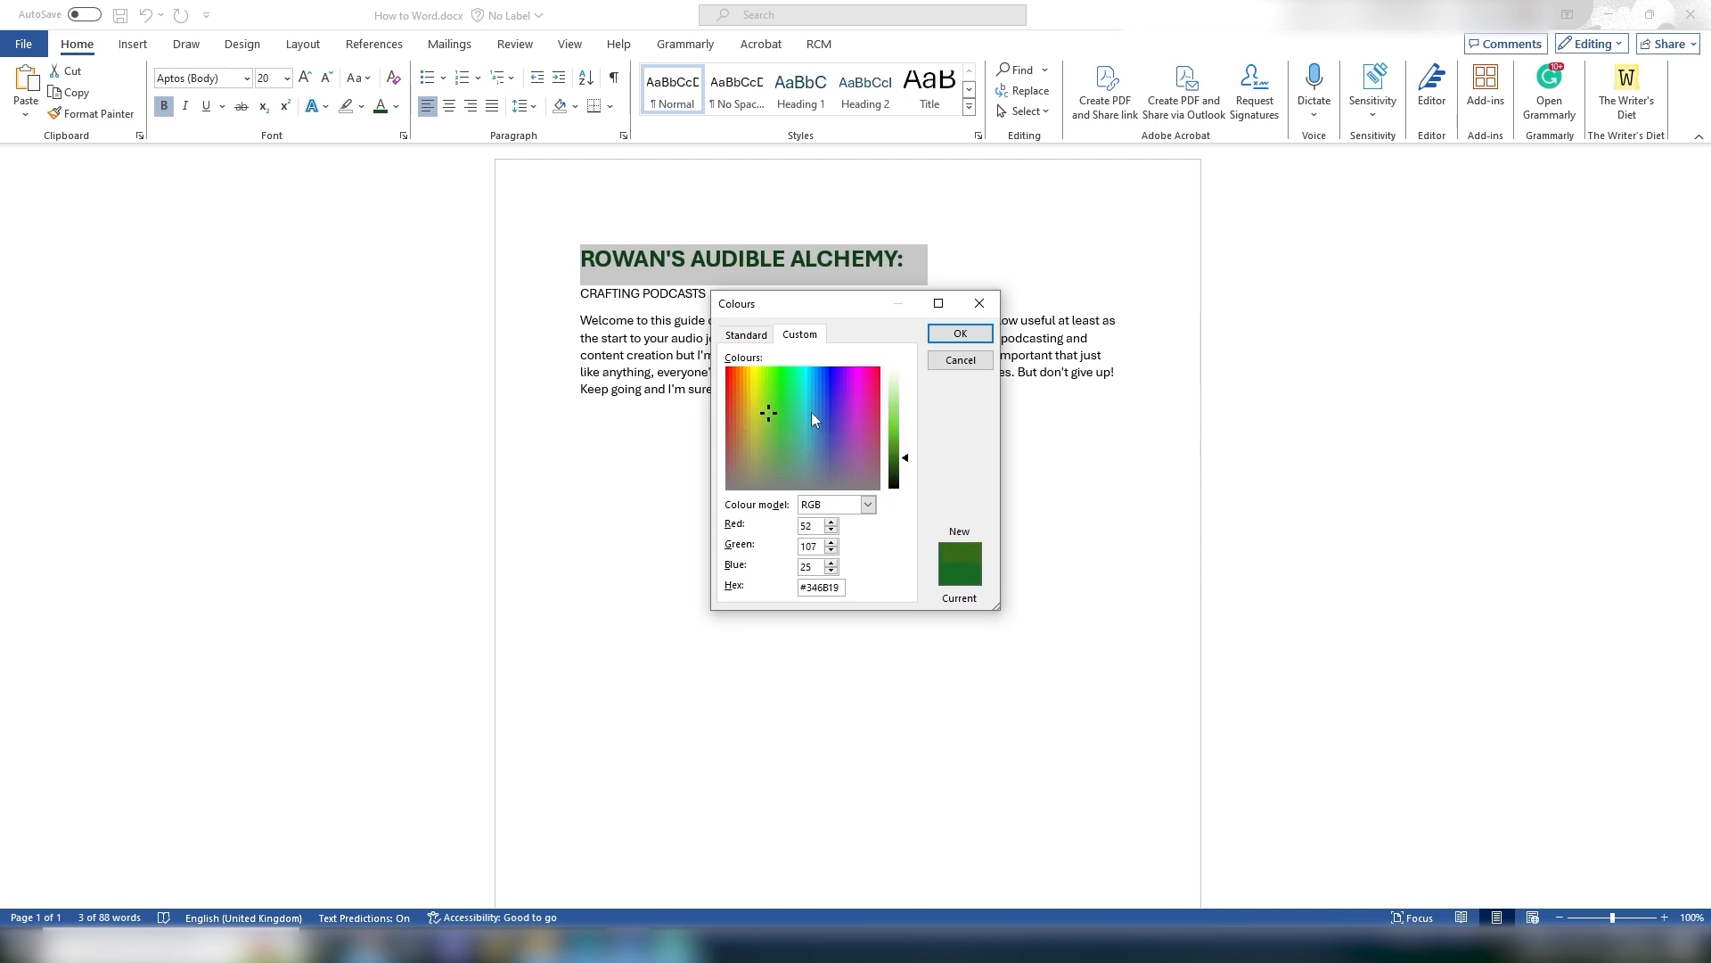
pyautogui.click(960, 360)
pyautogui.click(940, 407)
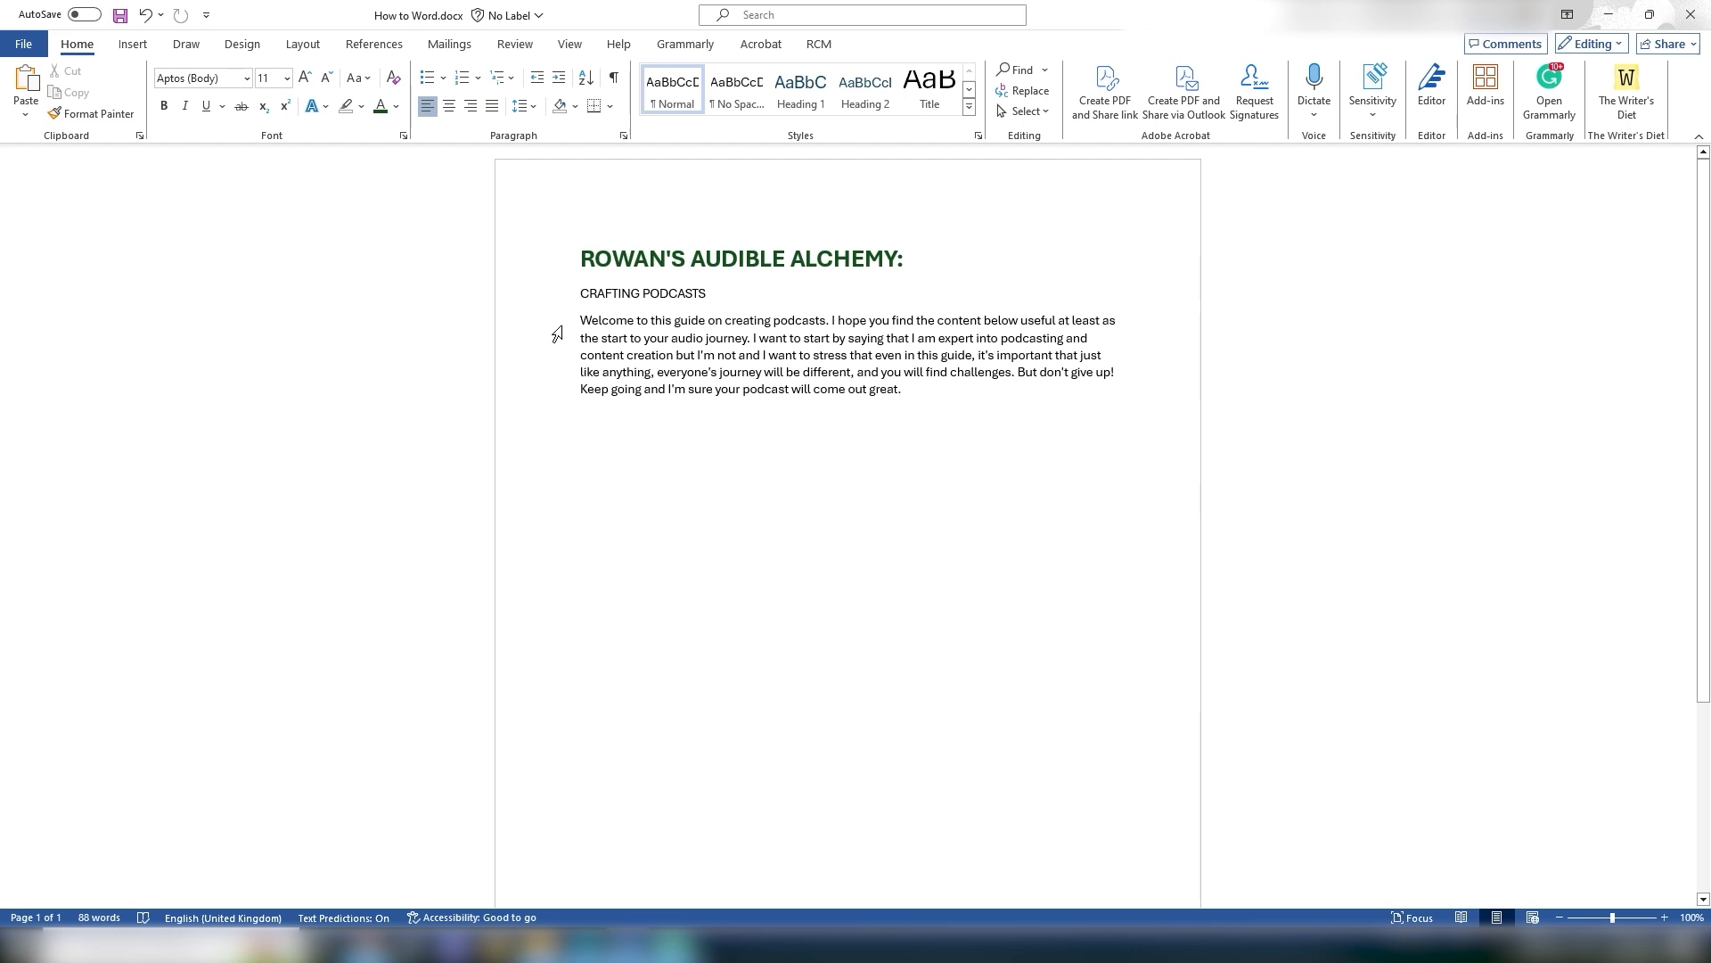
pyautogui.moveTo(580, 321); pyautogui.dragTo(966, 467)
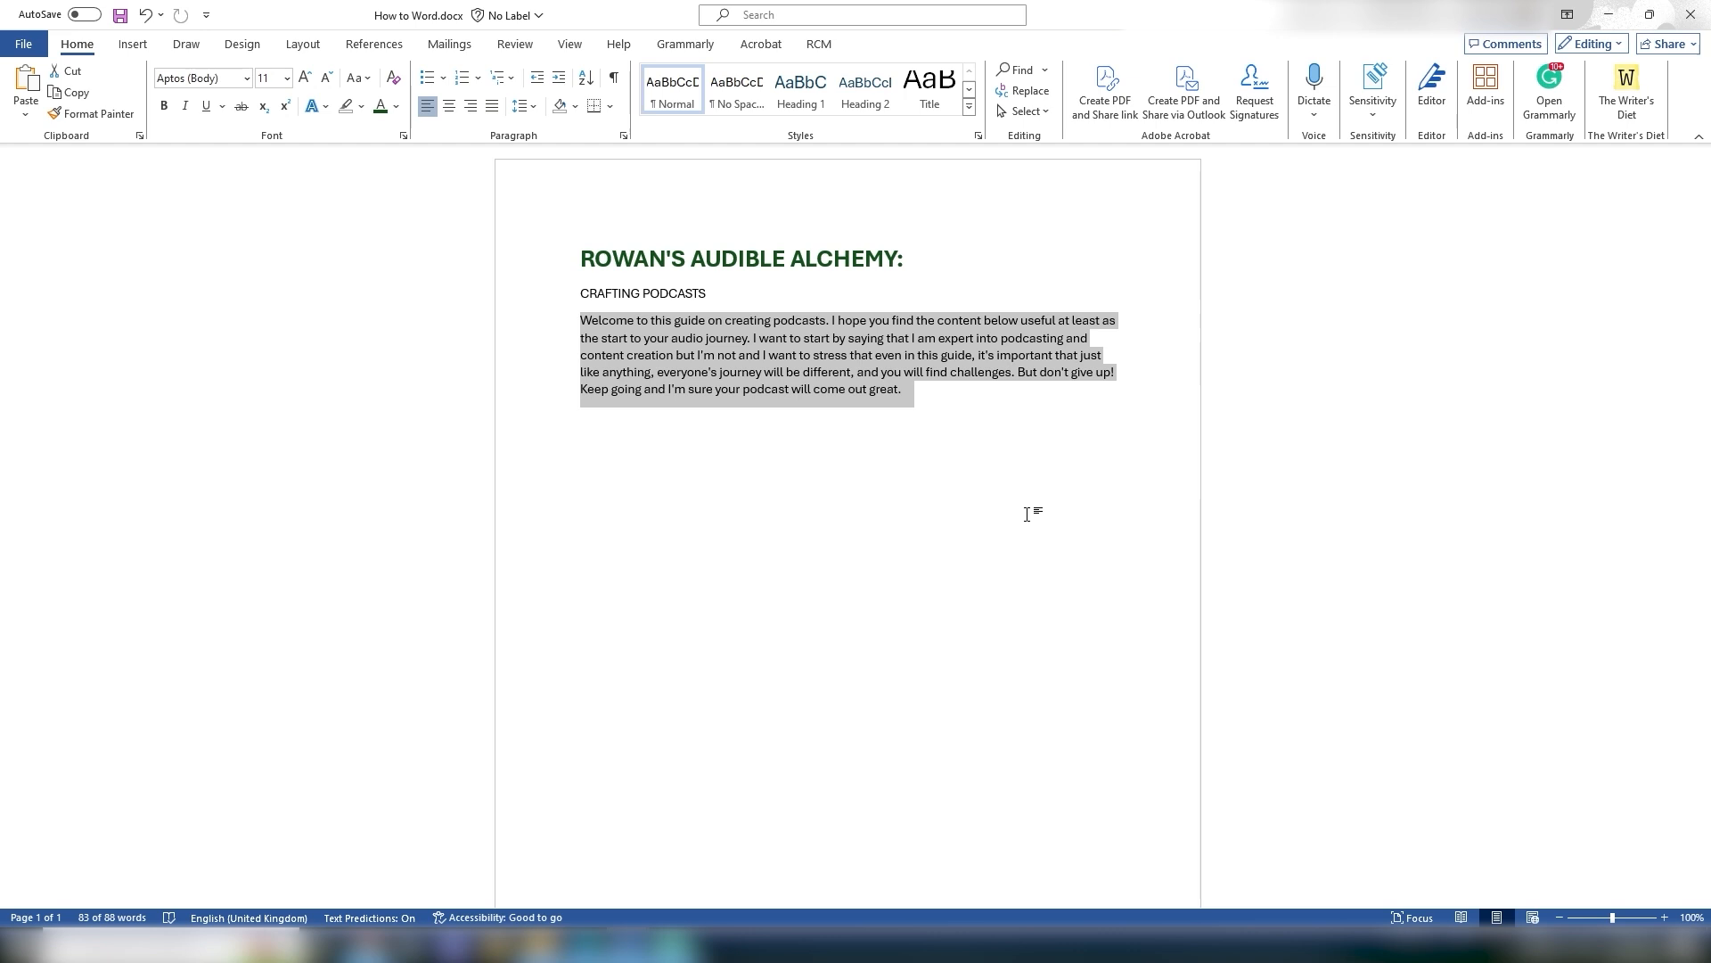
pyautogui.moveTo(970, 405); pyautogui.dragTo(572, 322)
pyautogui.click(932, 440)
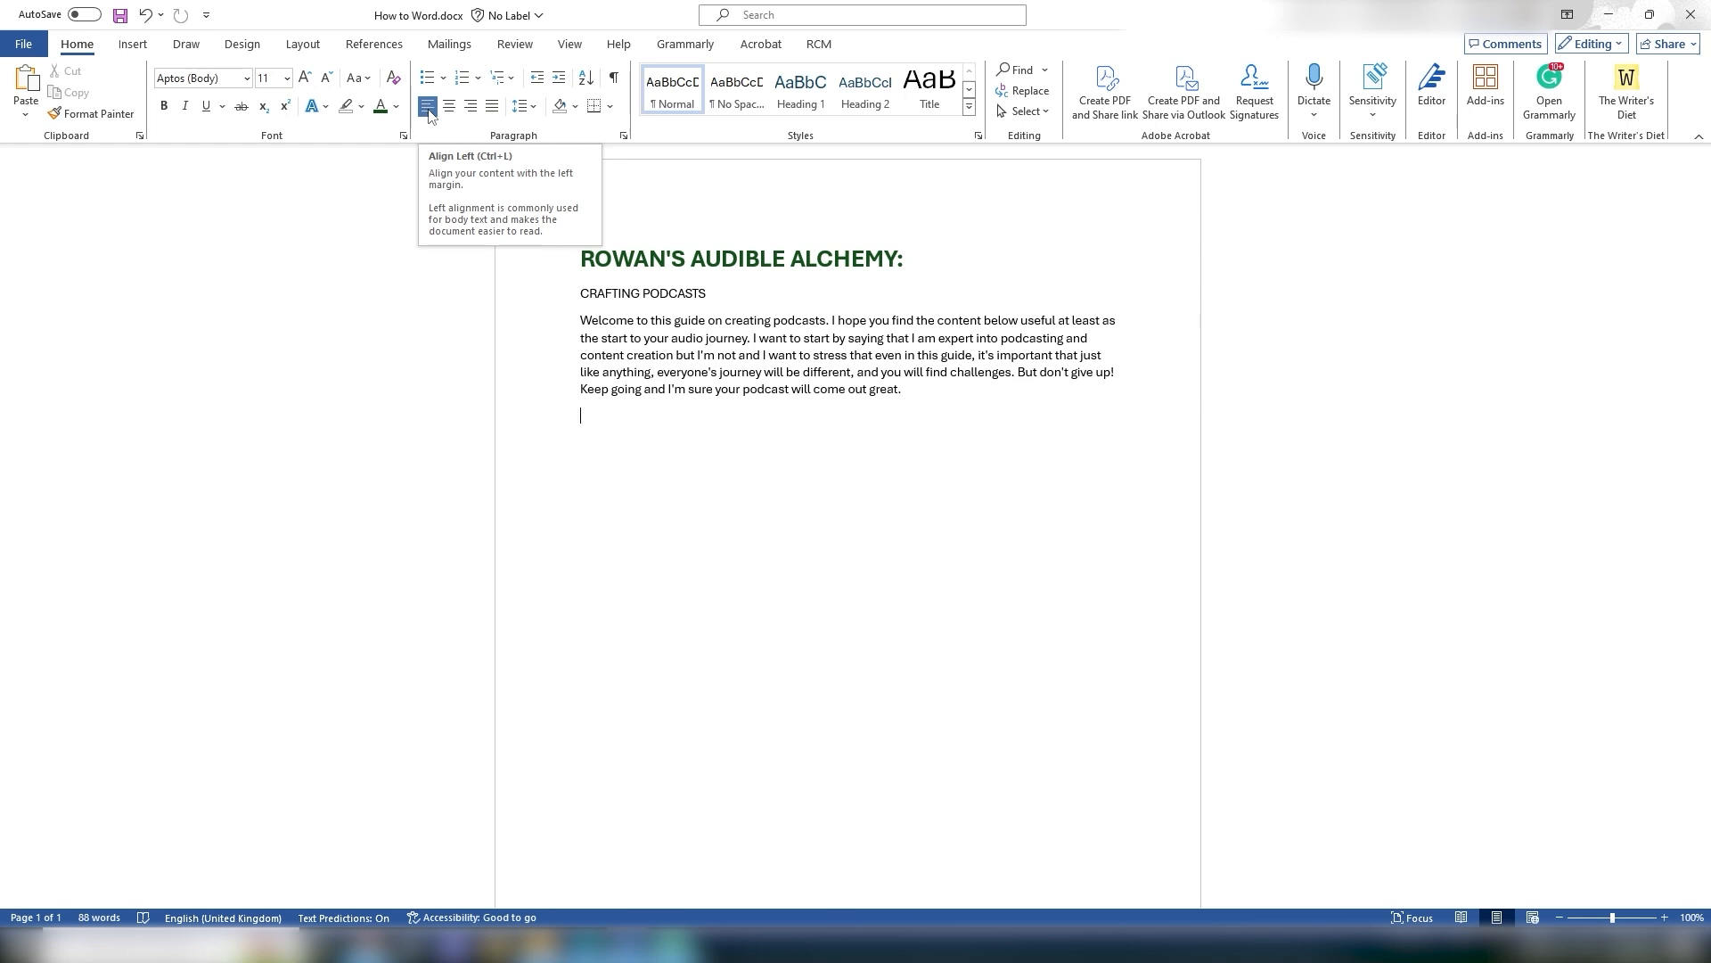
pyautogui.moveTo(578, 319); pyautogui.dragTo(927, 395)
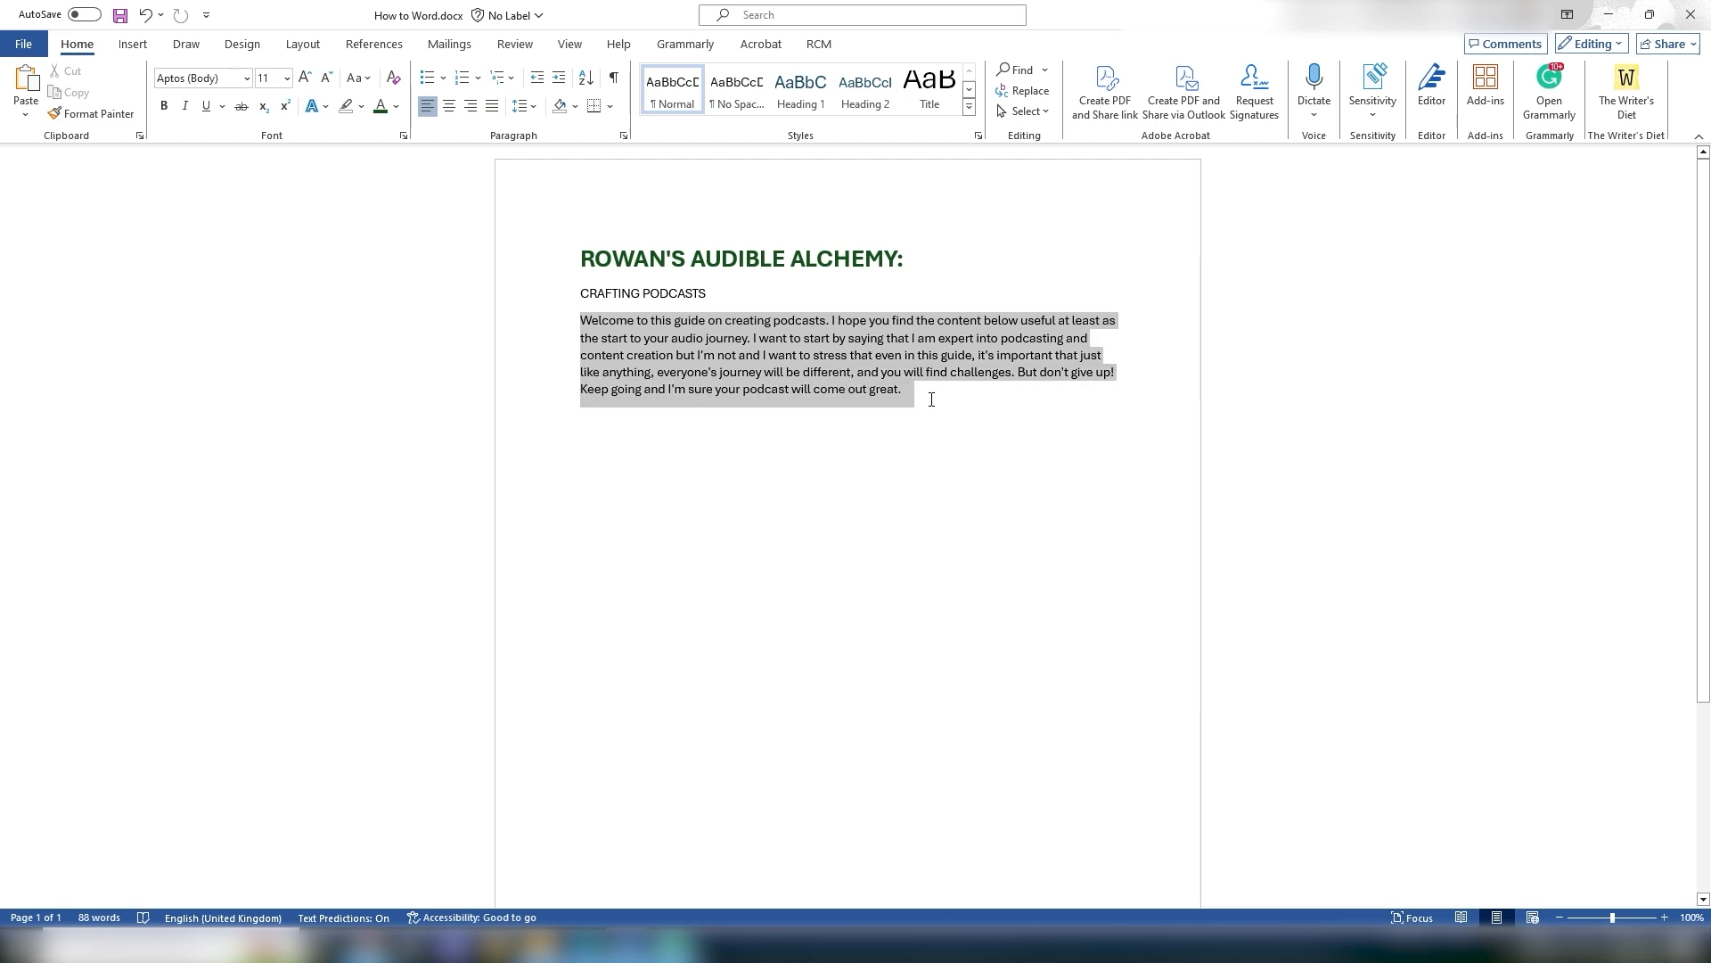
# Step: Centre-align the title
pyautogui.moveTo(580, 249); pyautogui.dragTo(898, 266)
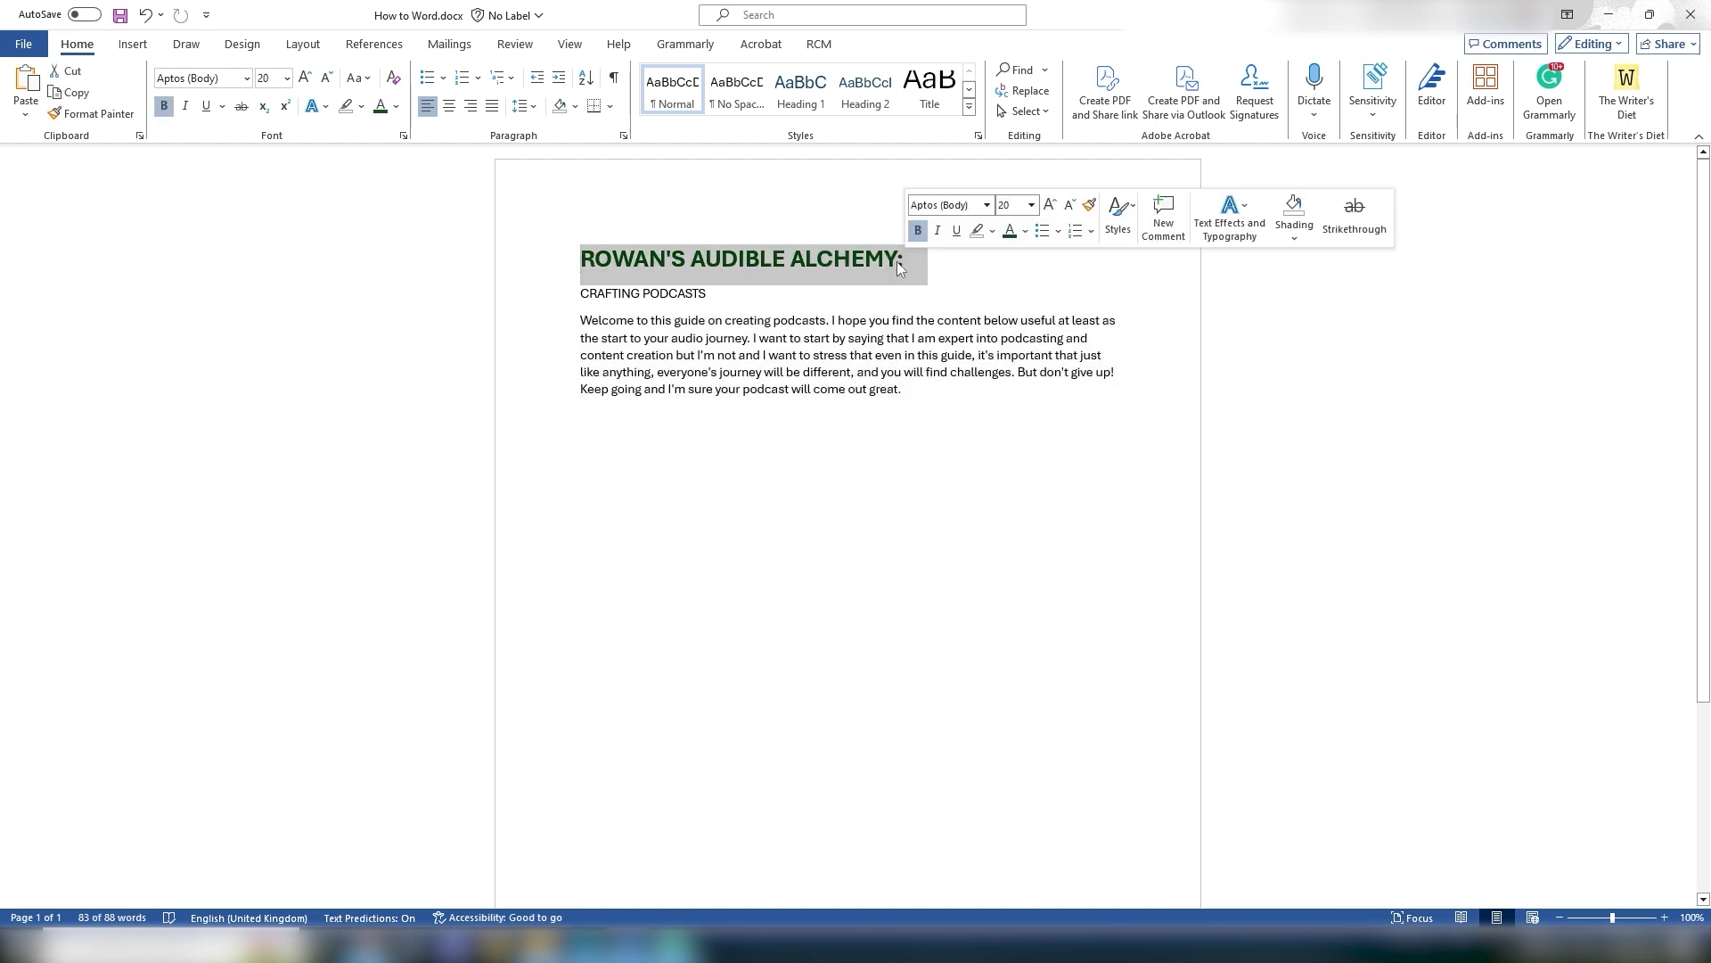
pyautogui.click(449, 107)
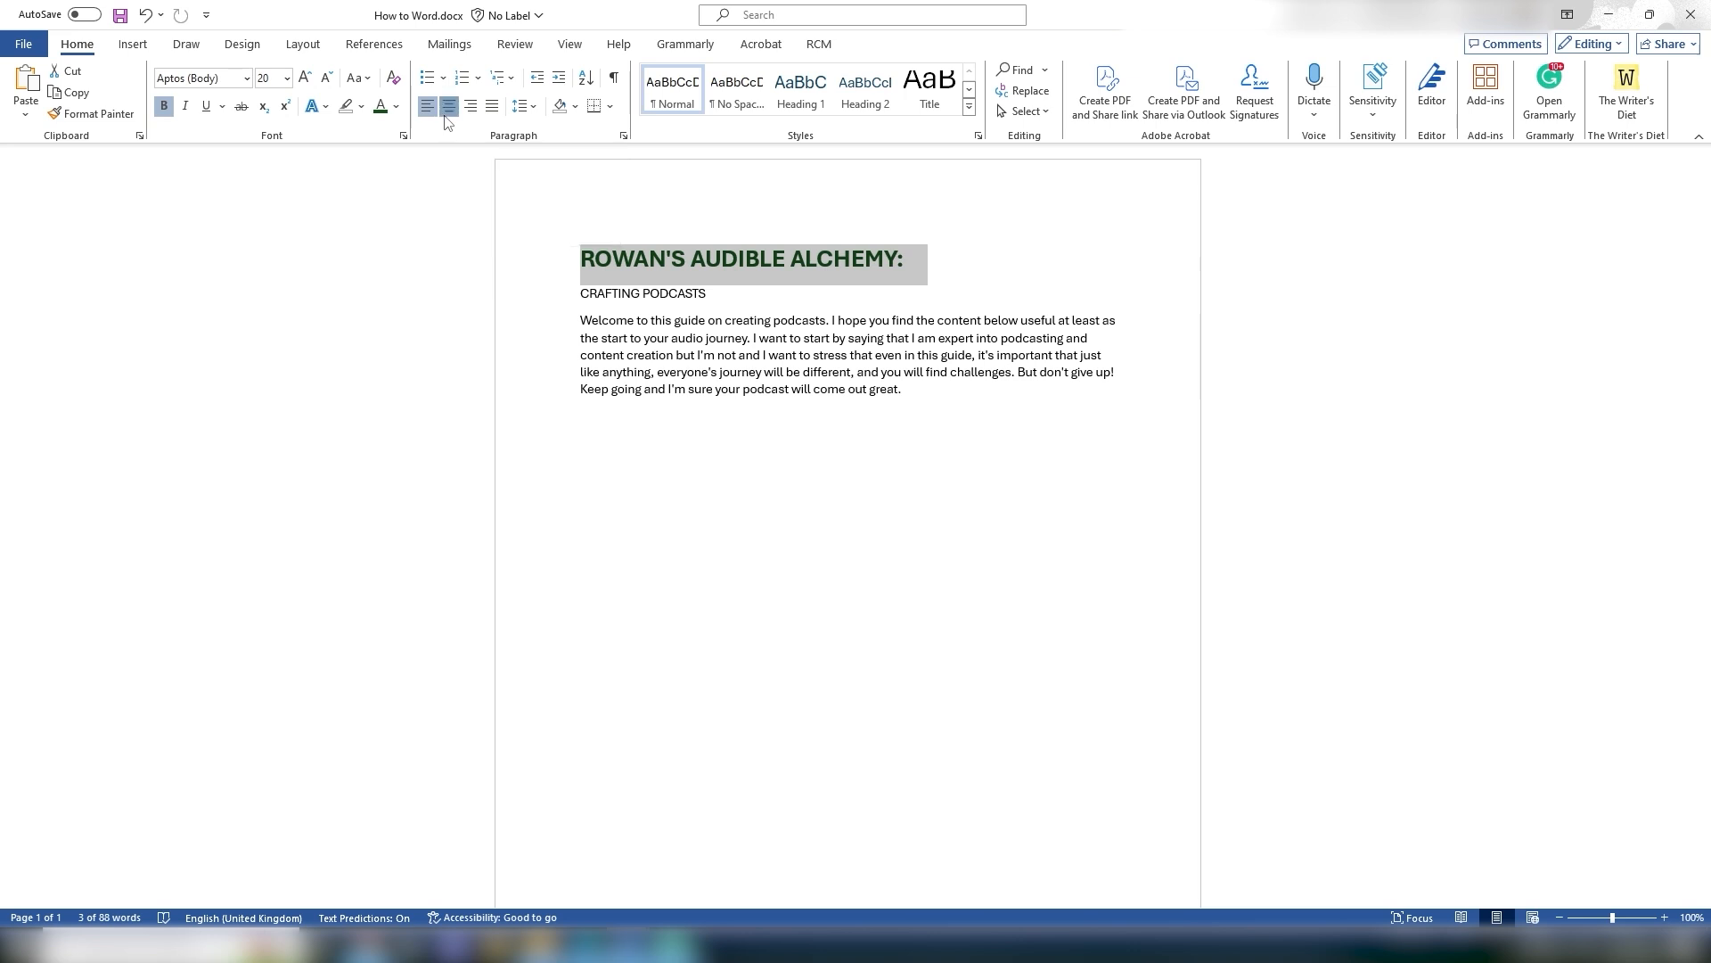
pyautogui.click(1204, 334)
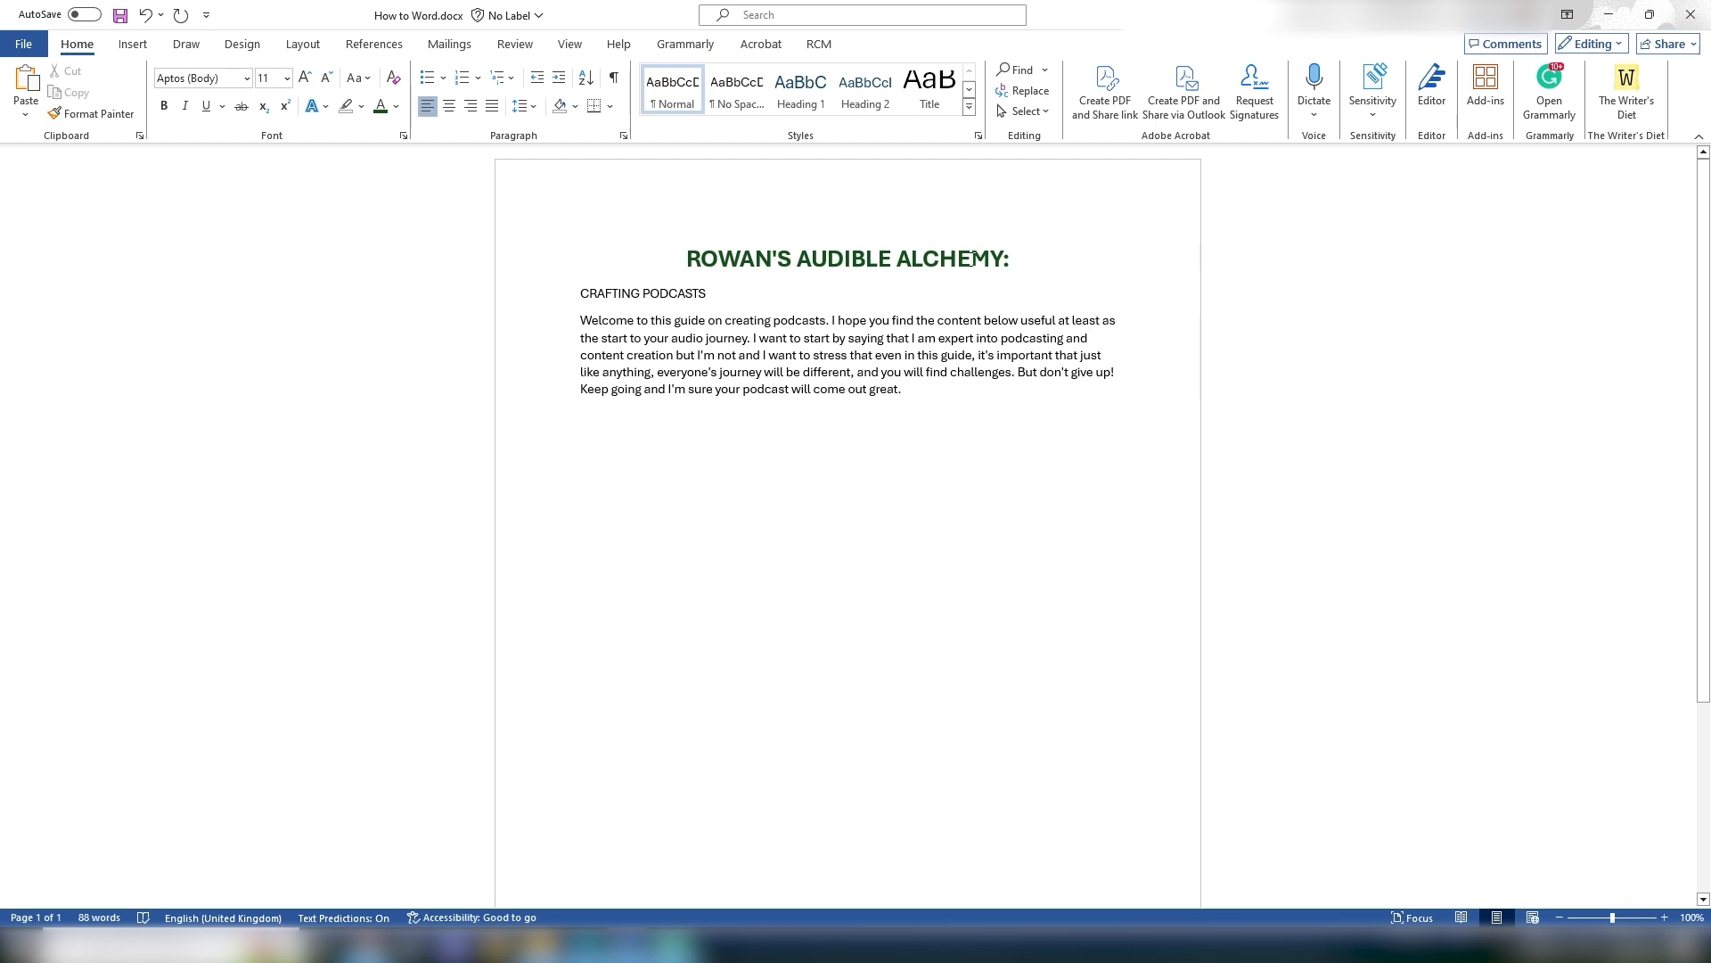
# Step: Align the title right, then justify it, then return it to left alignment
pyautogui.moveTo(673, 246); pyautogui.dragTo(1000, 260)
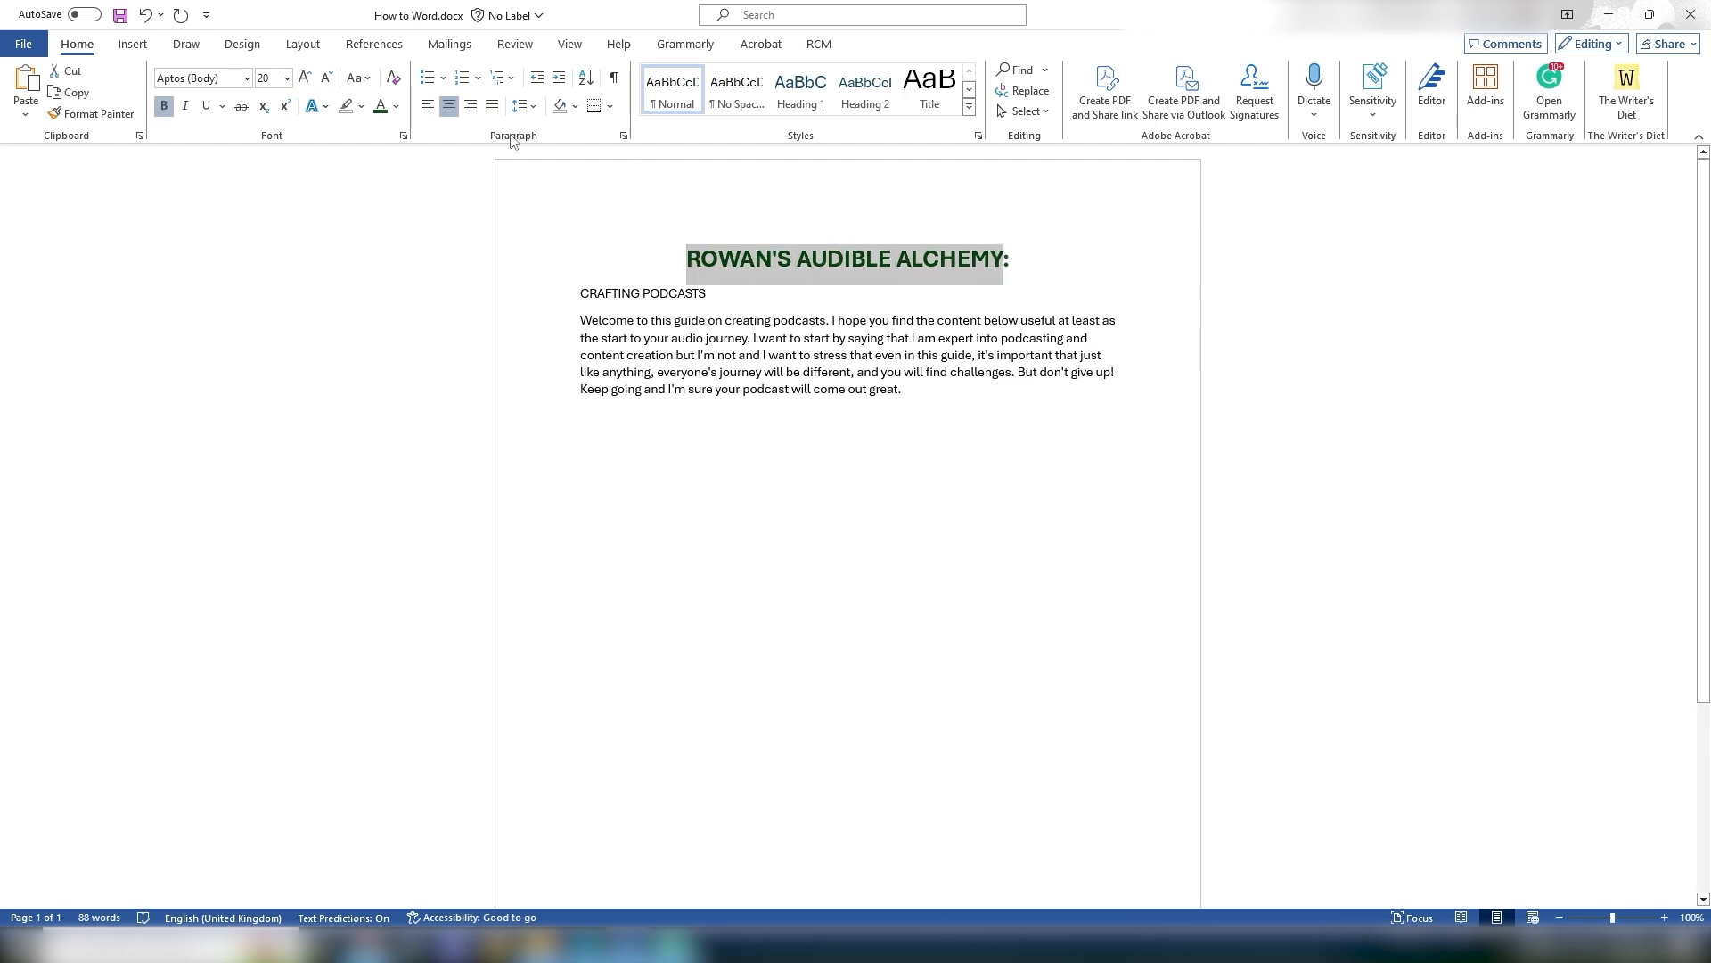
pyautogui.click(471, 106)
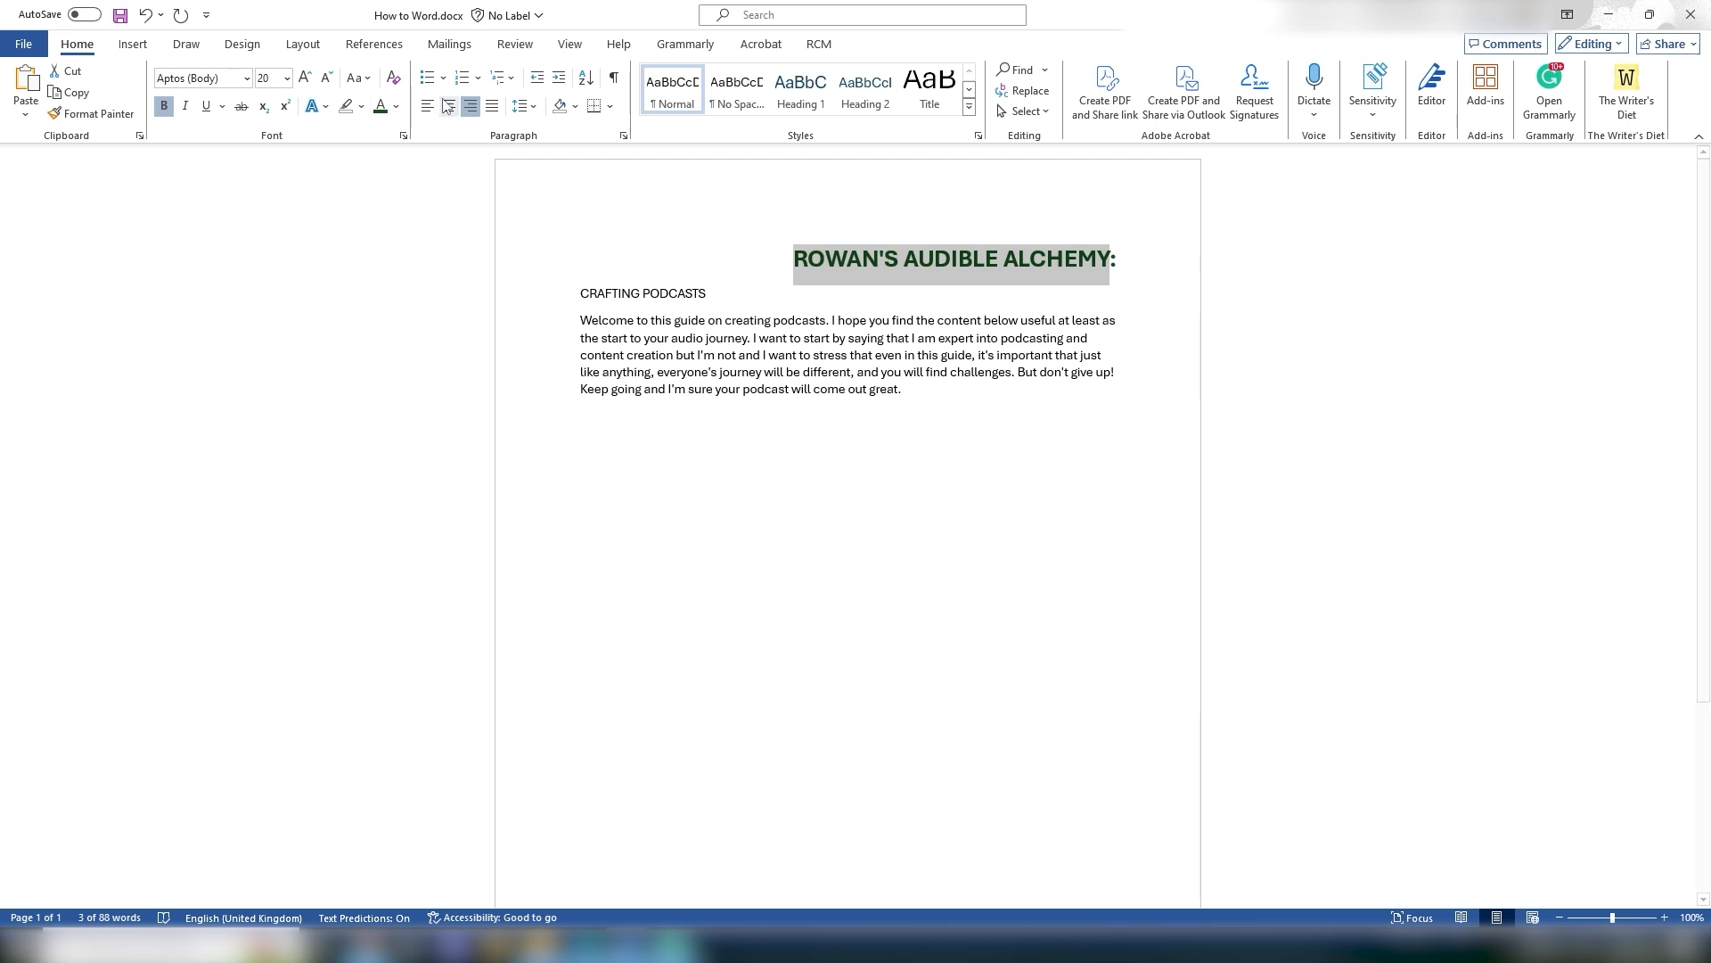
pyautogui.click(493, 107)
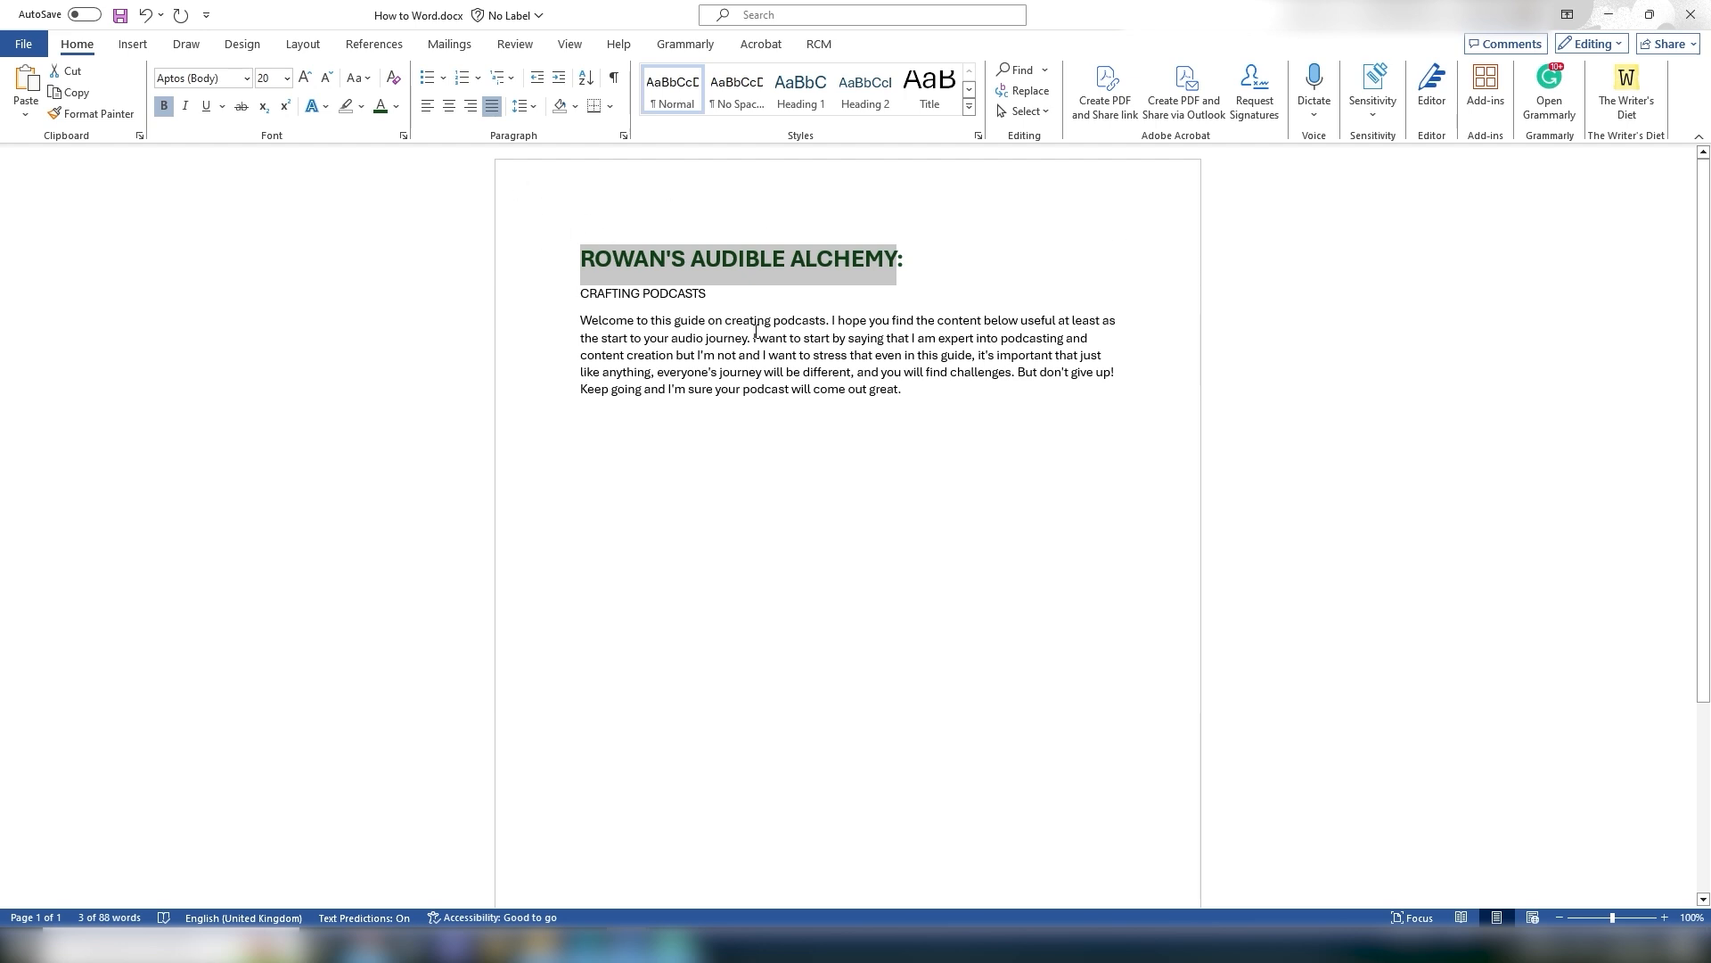
pyautogui.click(428, 107)
pyautogui.click(649, 353)
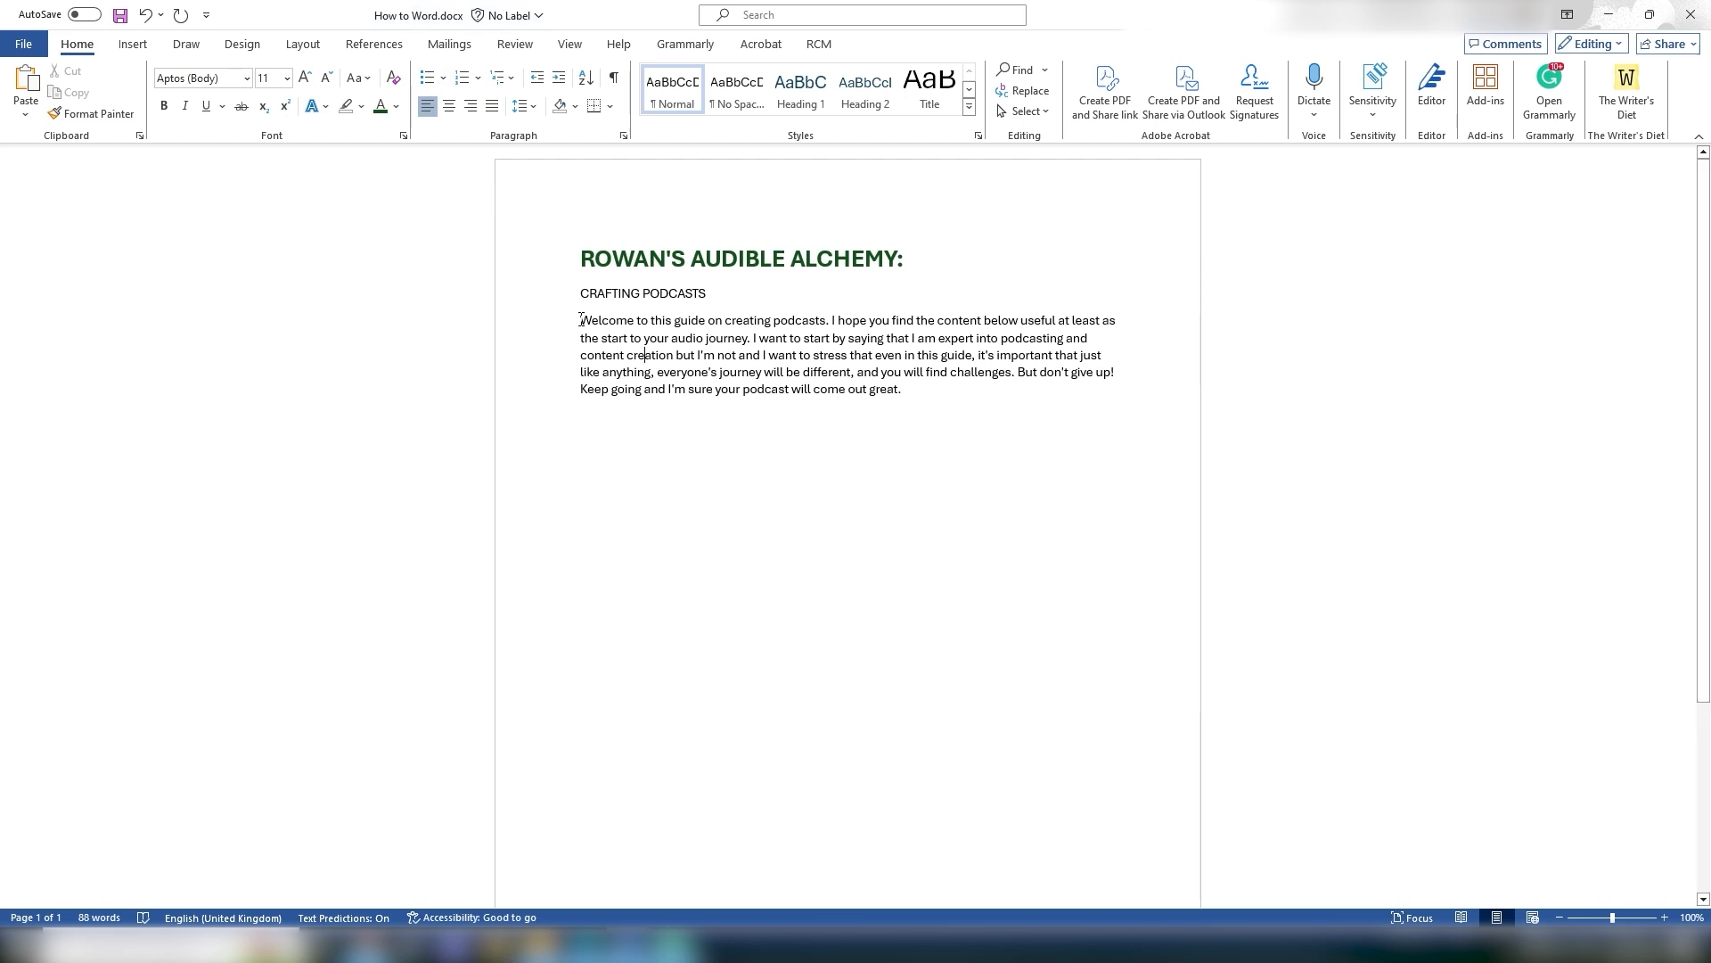
# Step: Break the paragraph so "But don't give up!" and "Keep going and I'm sure your podcast will come out great." start new lines
pyautogui.moveTo(581, 319); pyautogui.dragTo(609, 321)
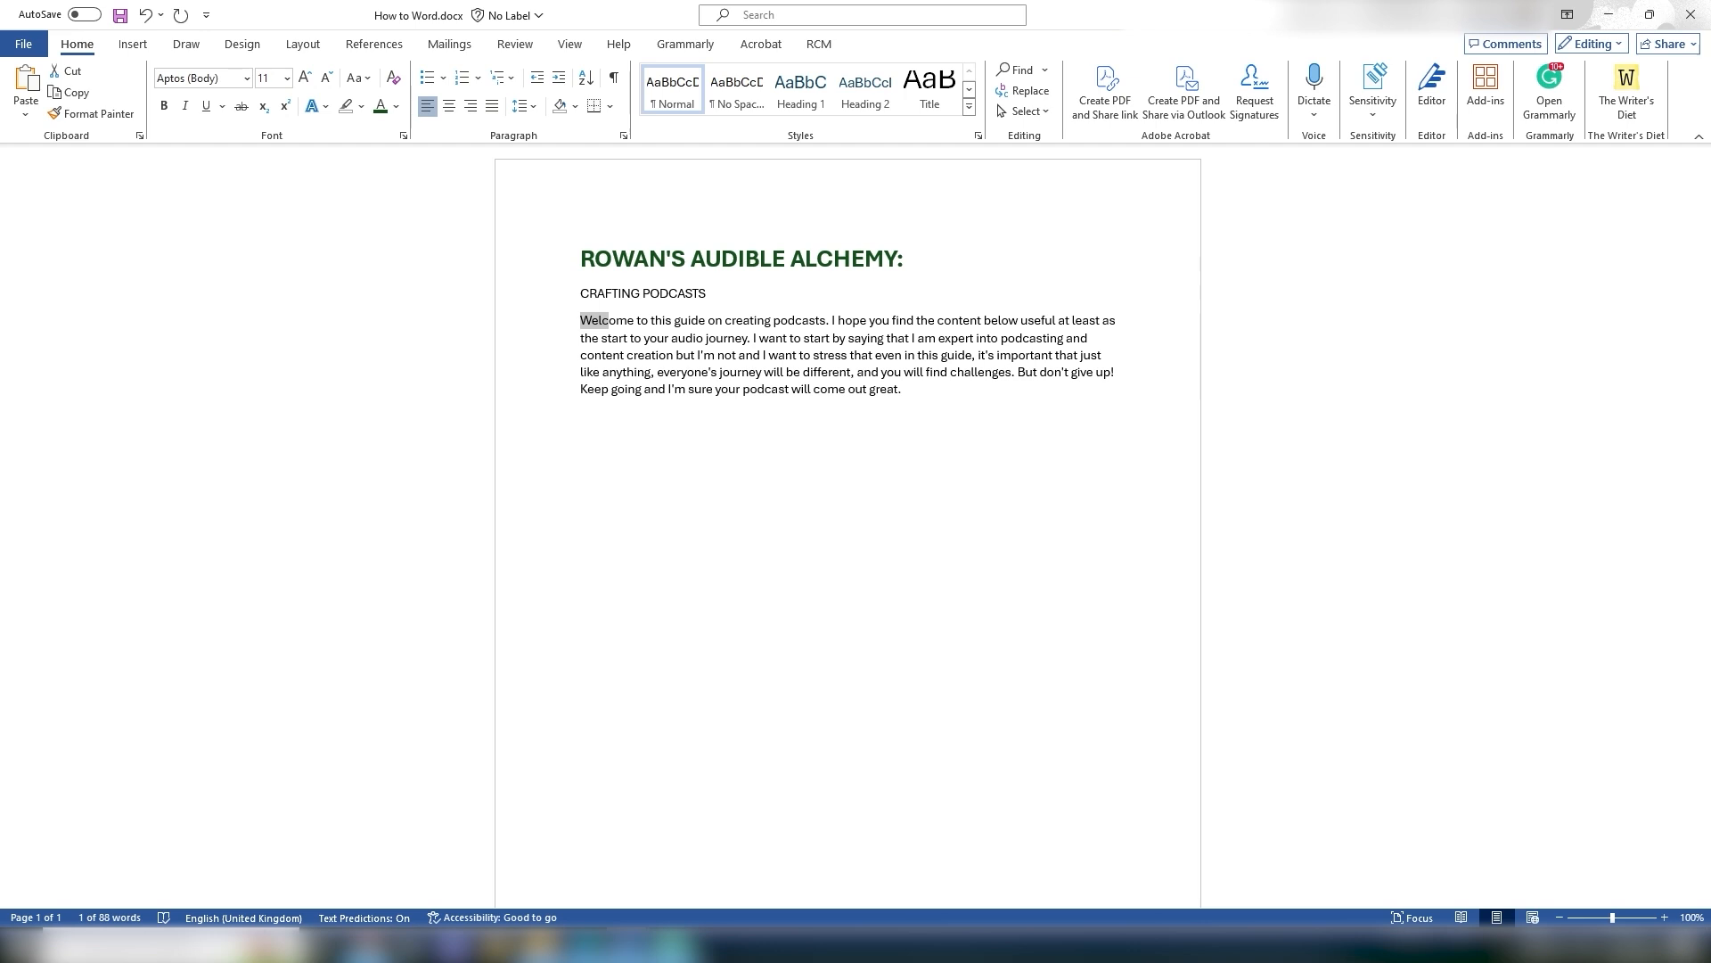
pyautogui.click(919, 389)
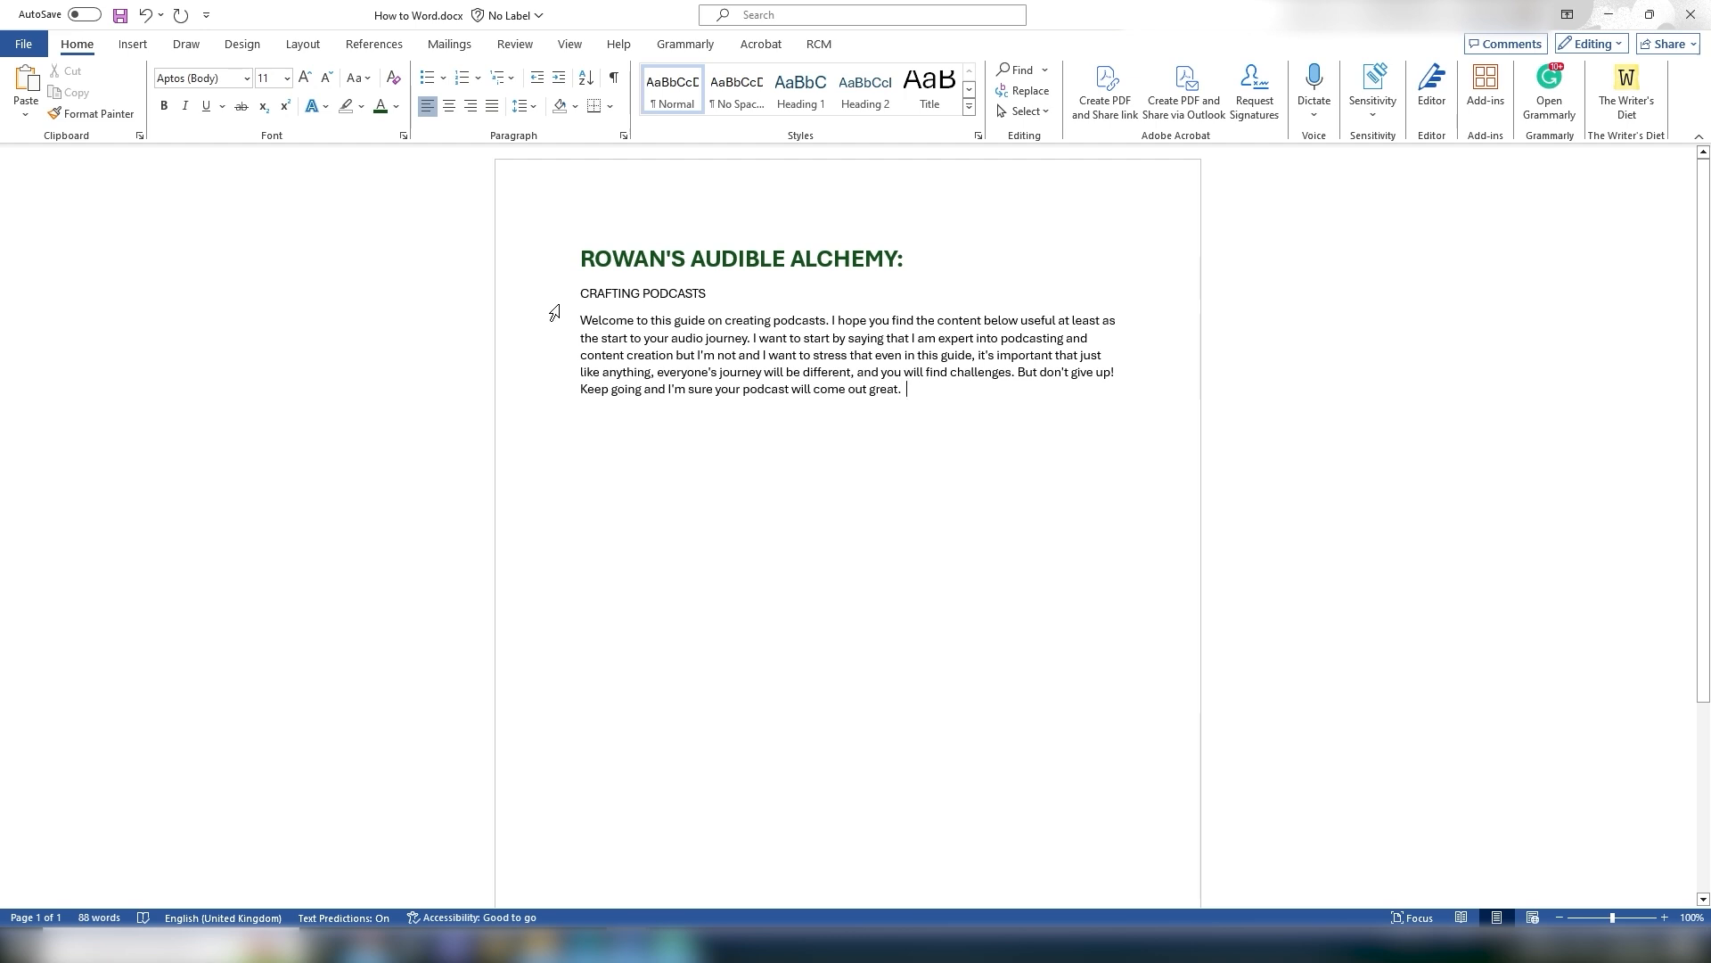
pyautogui.click(582, 389)
pyautogui.press('Return')
pyautogui.click(1020, 373)
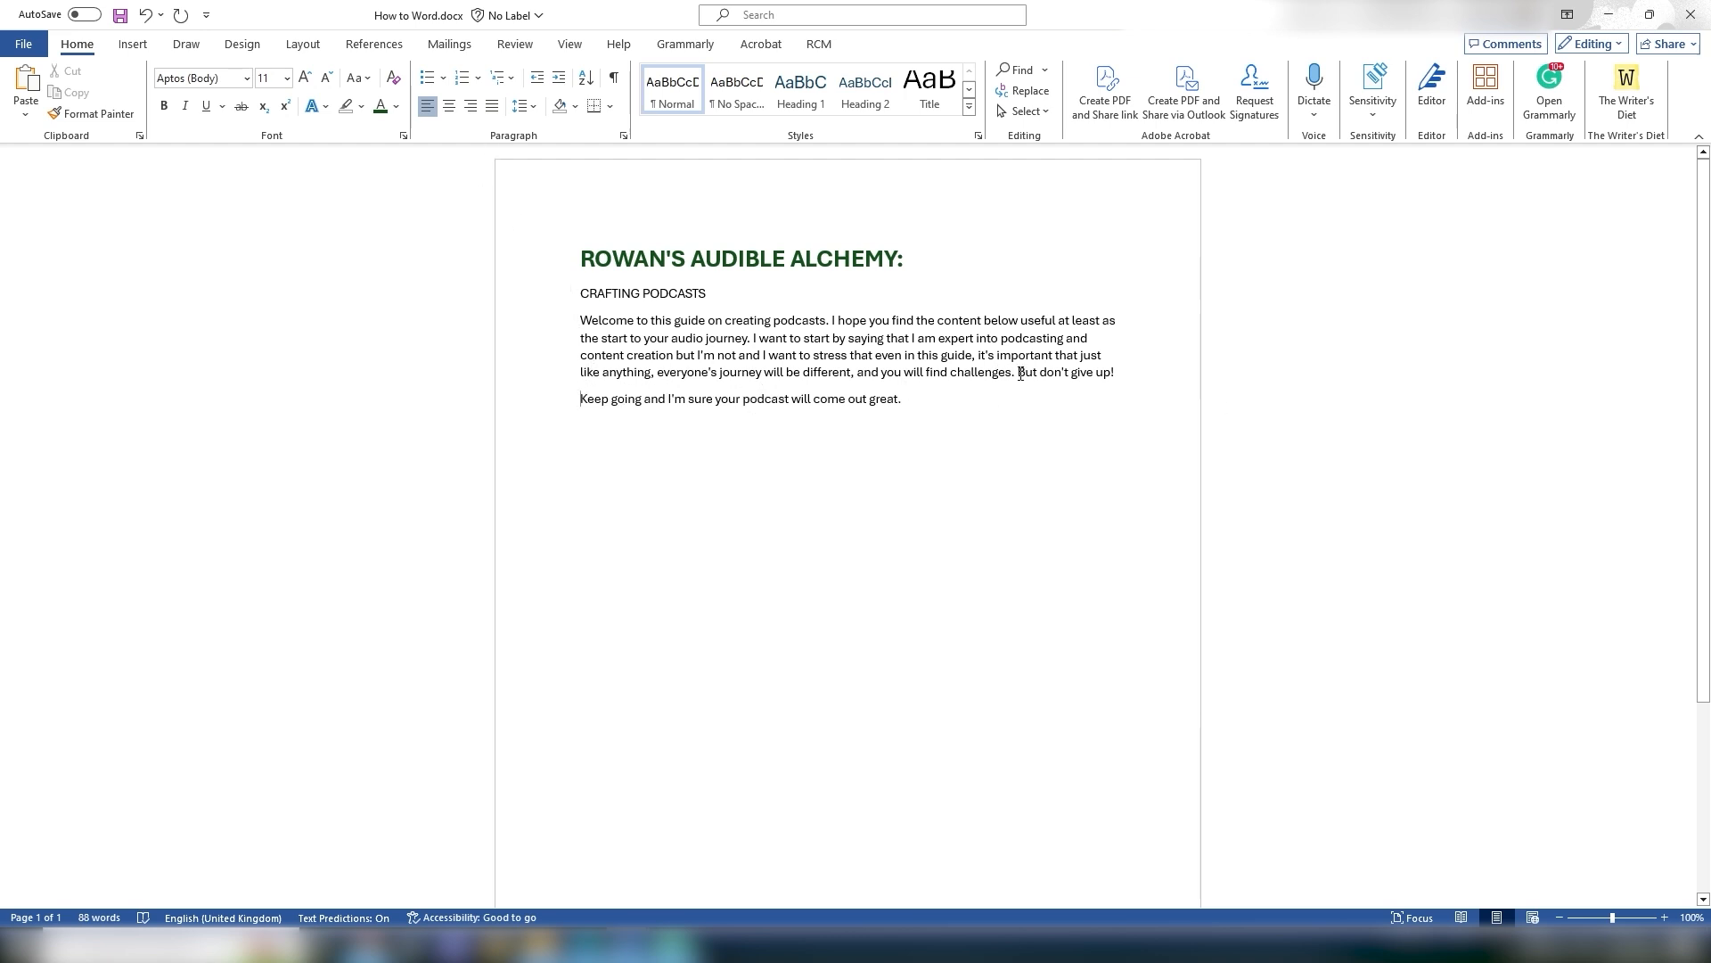
pyautogui.press('Return')
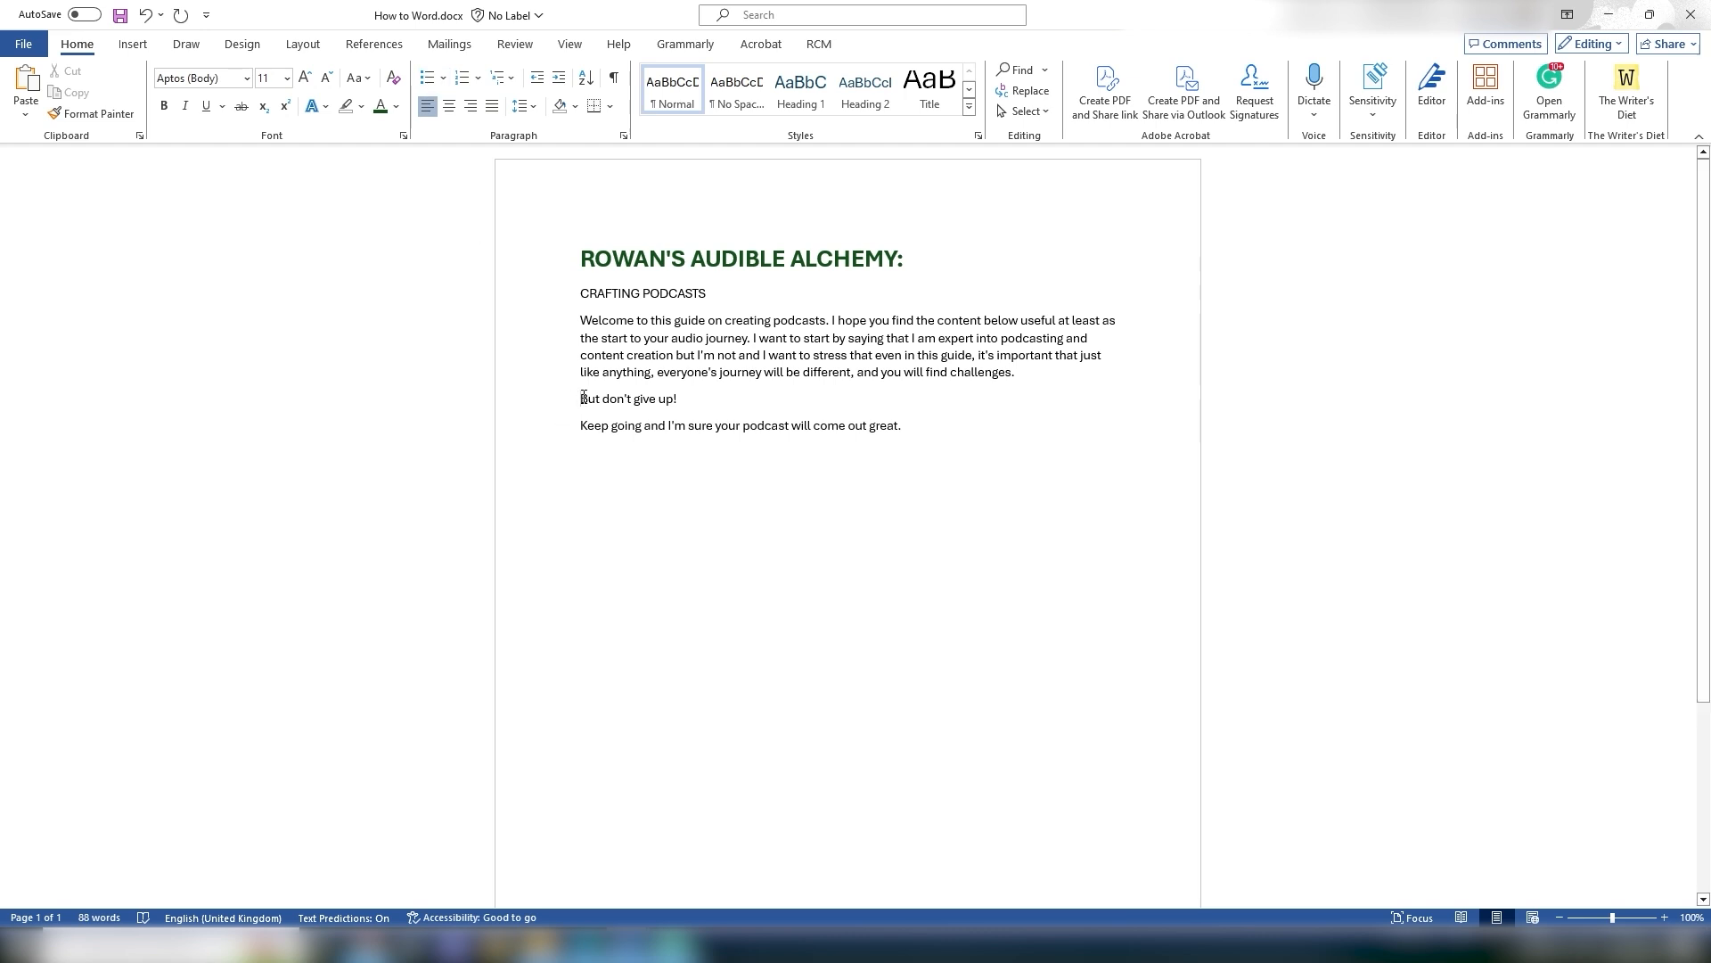
# Step: Bullet the two new lines and change their bullet to the four-diamond symbol
pyautogui.click(427, 78)
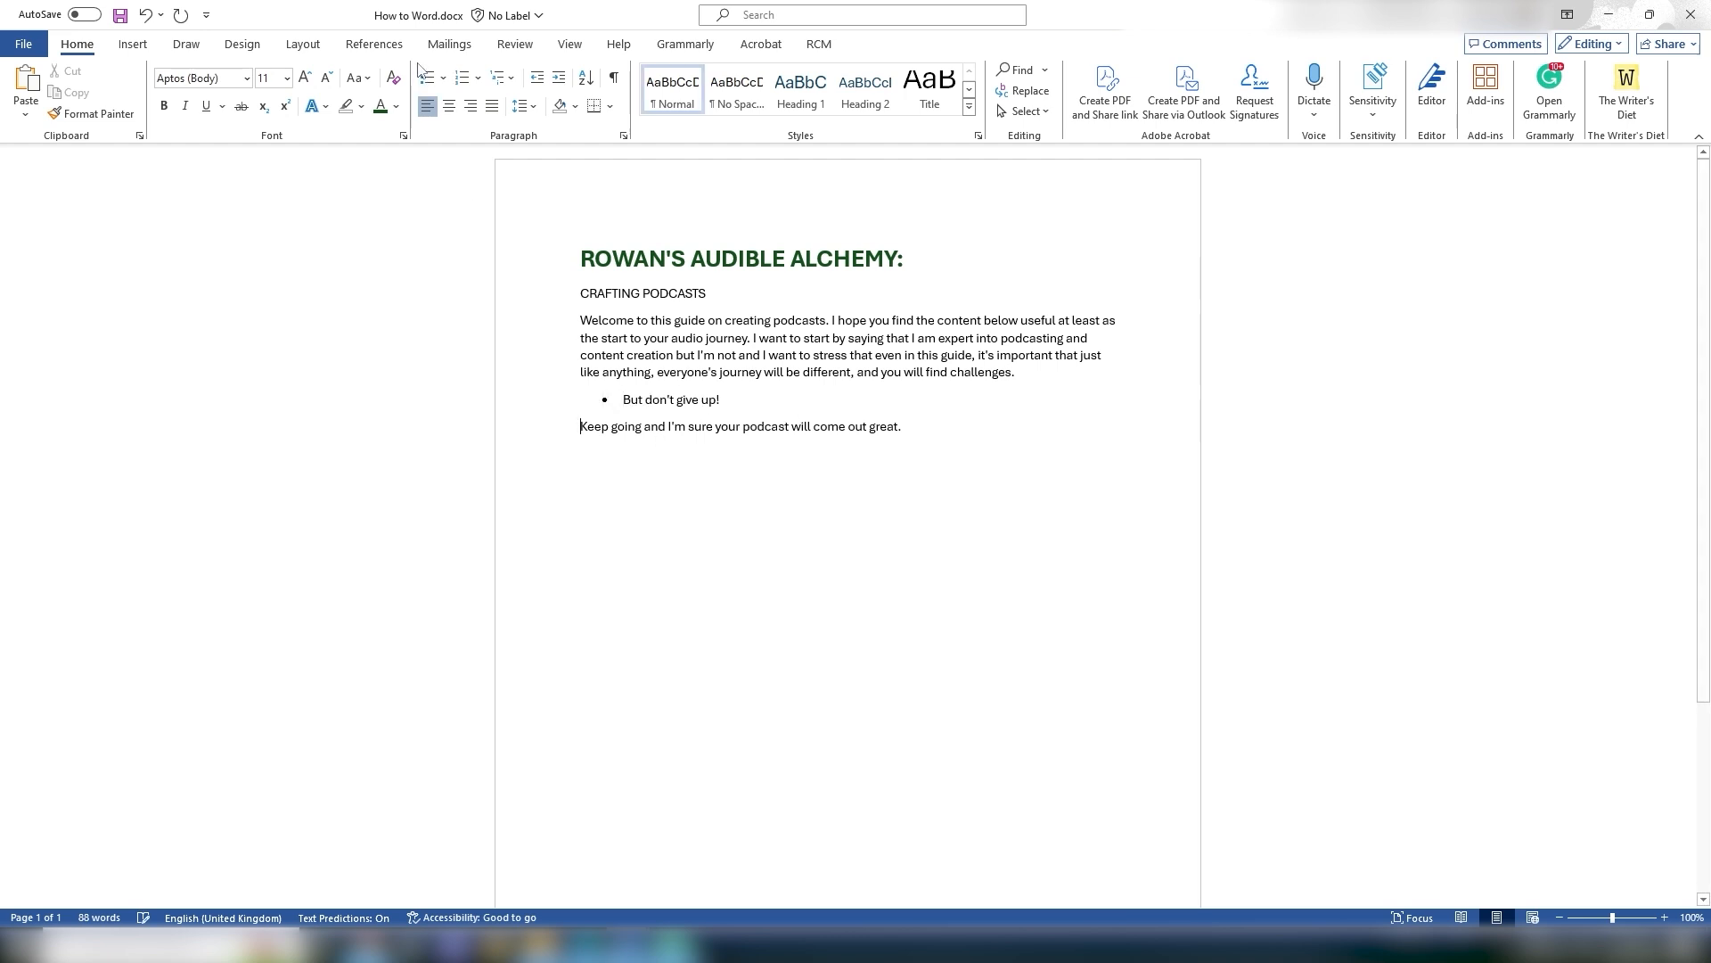
pyautogui.click(427, 78)
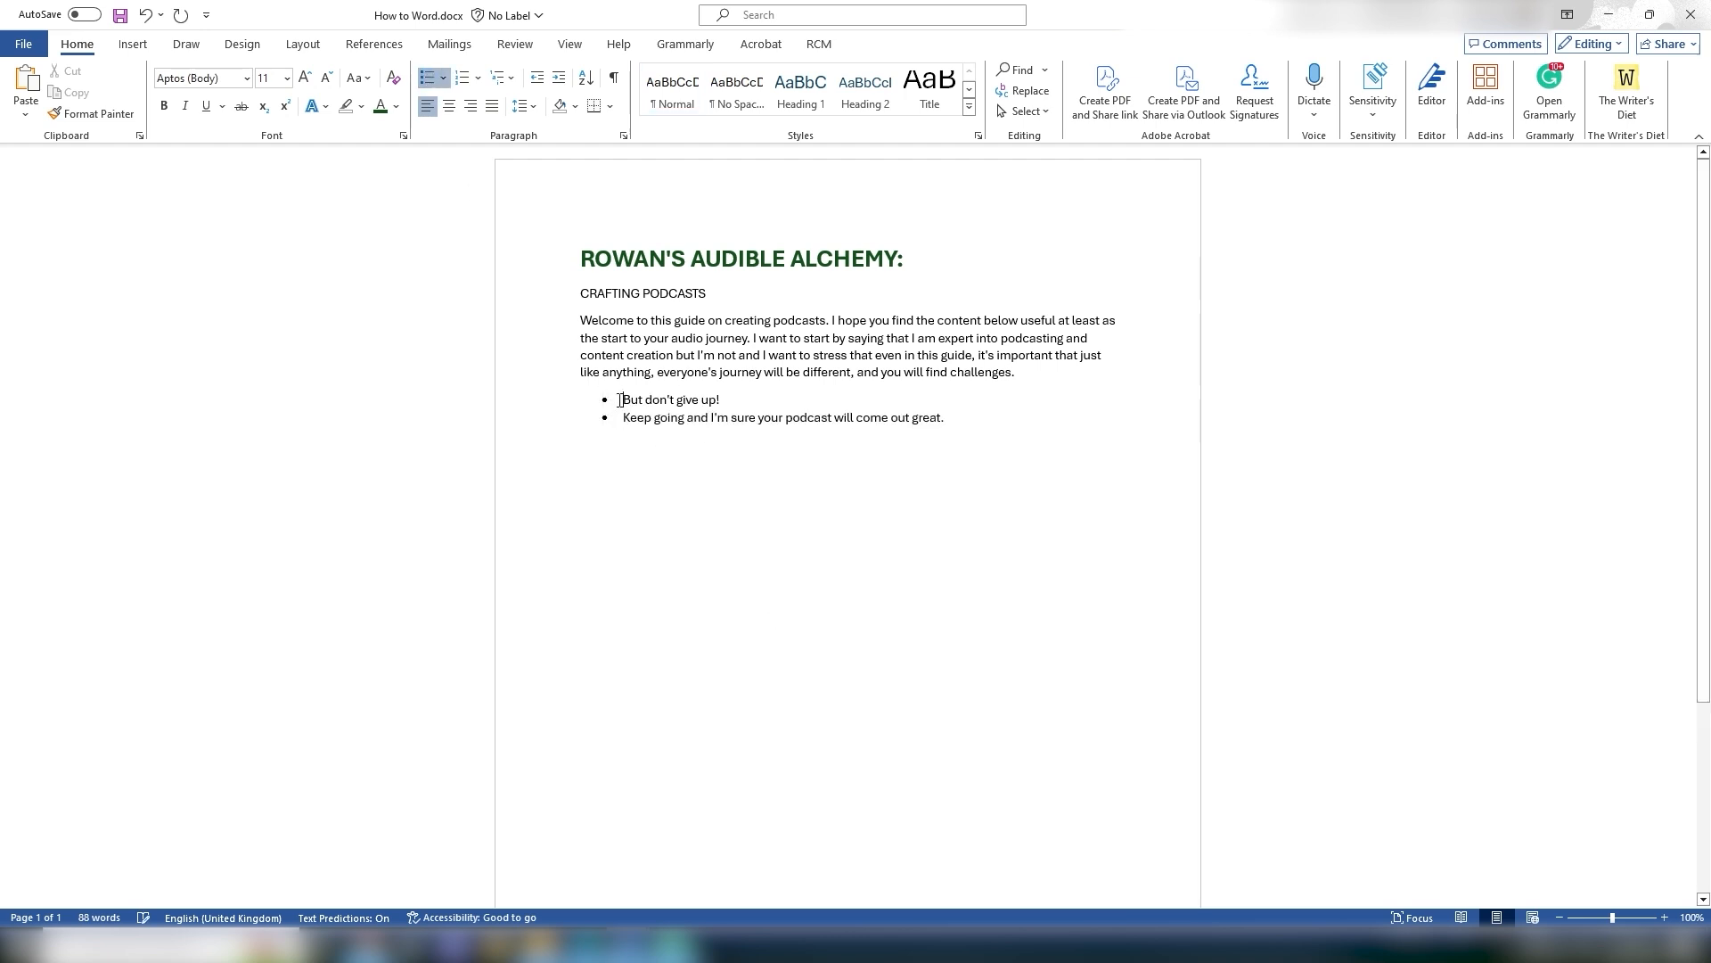
pyautogui.click(448, 80)
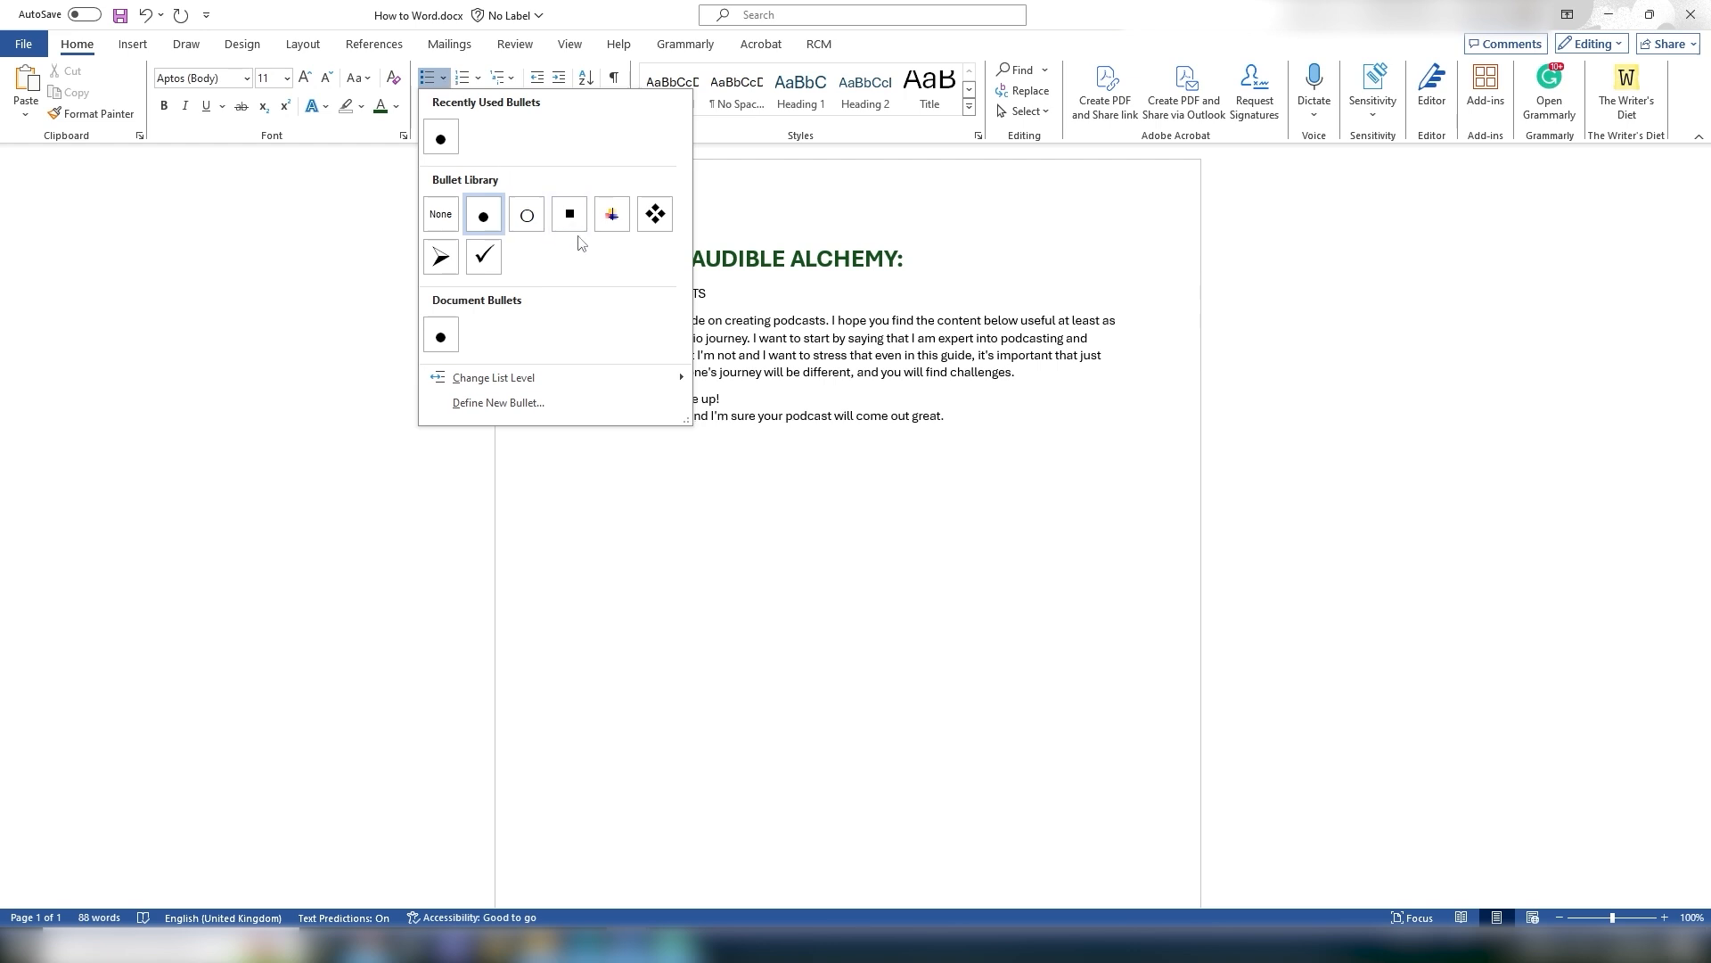
pyautogui.click(656, 214)
pyautogui.click(719, 521)
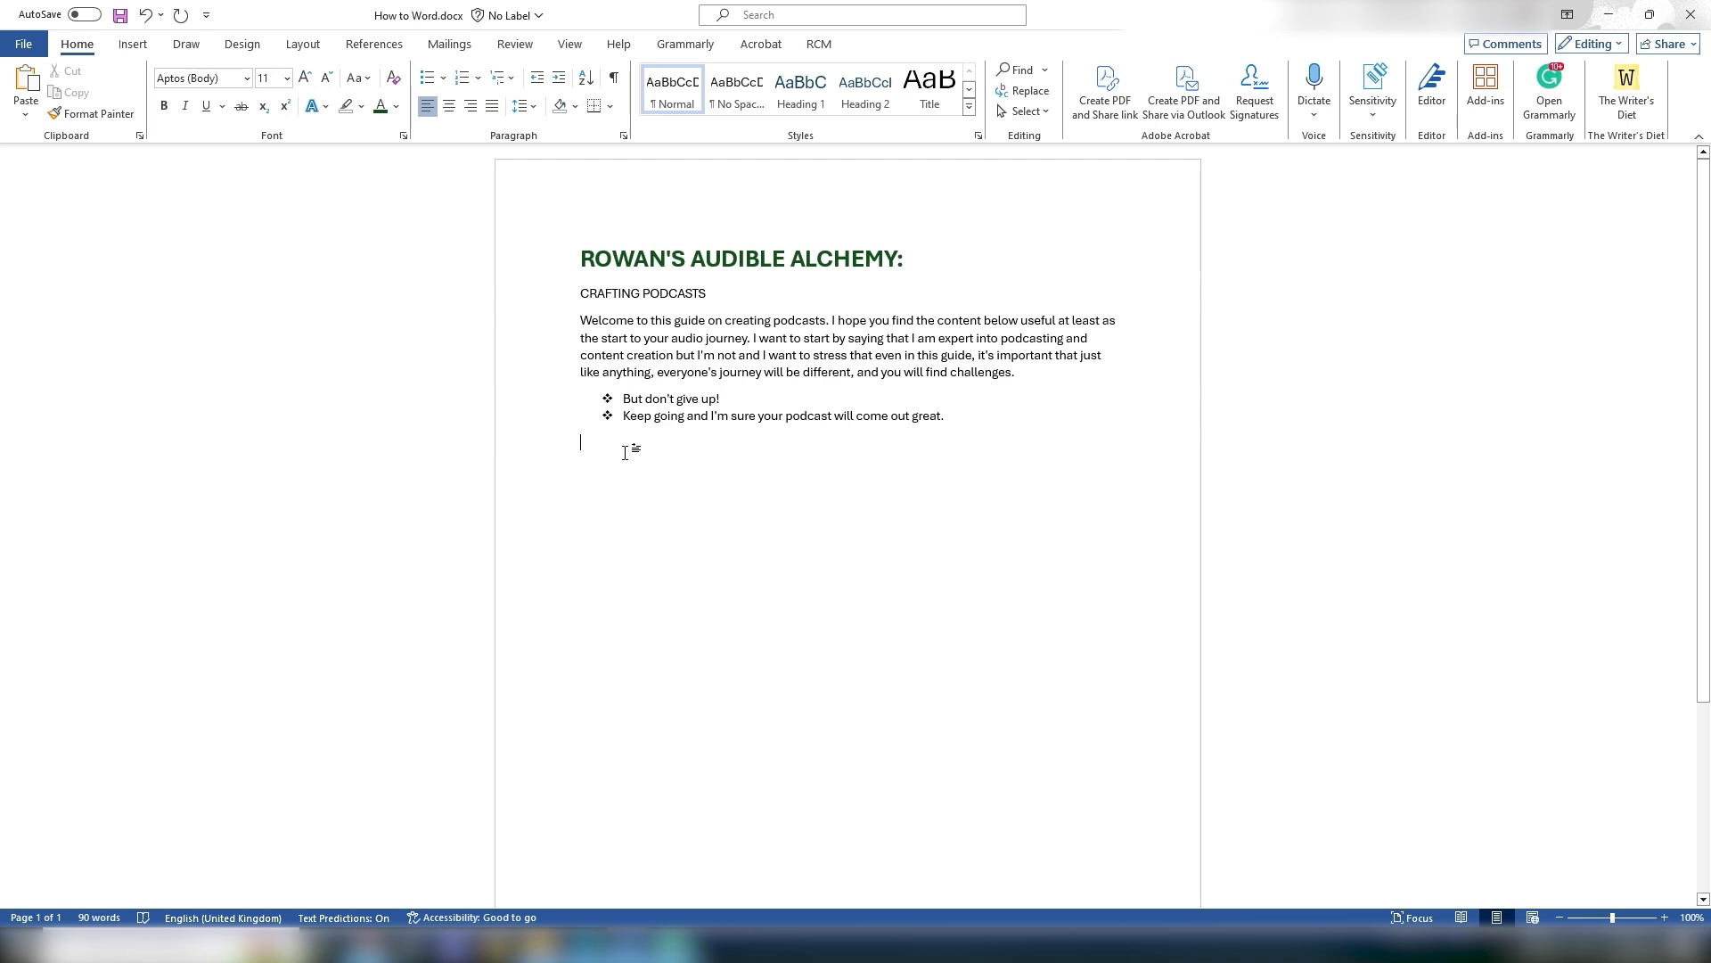
# Step: Convert the two bulleted lines into a numbered list
pyautogui.moveTo(618, 407); pyautogui.dragTo(954, 428)
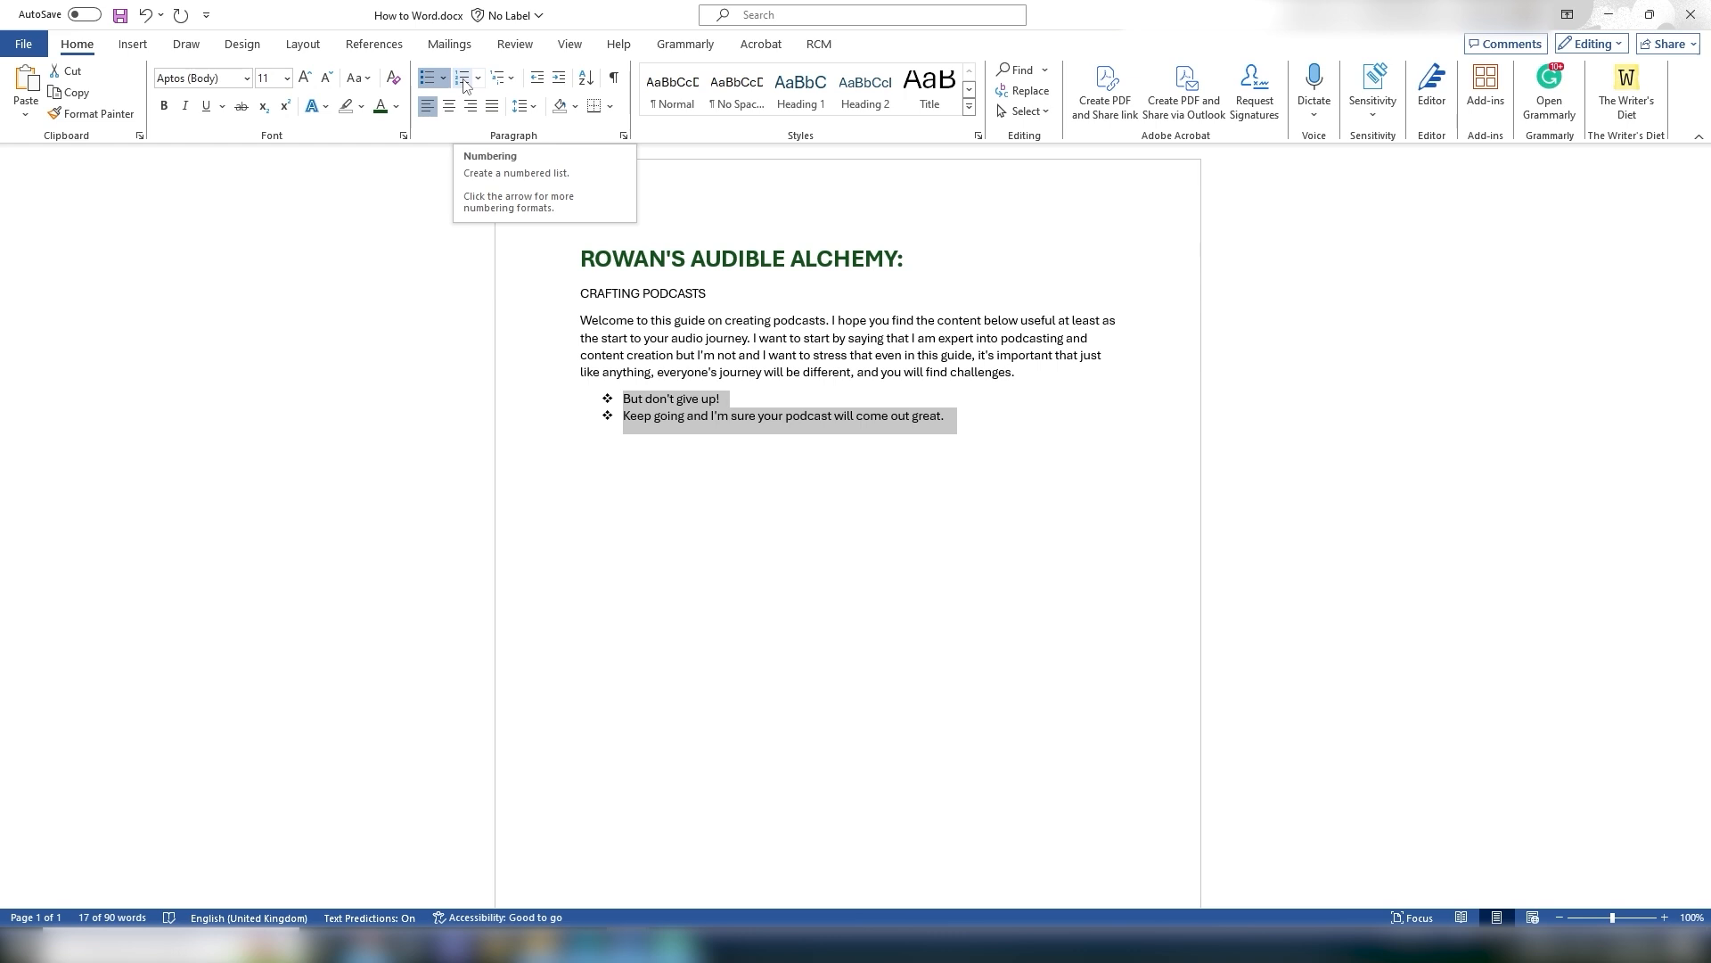
pyautogui.click(463, 79)
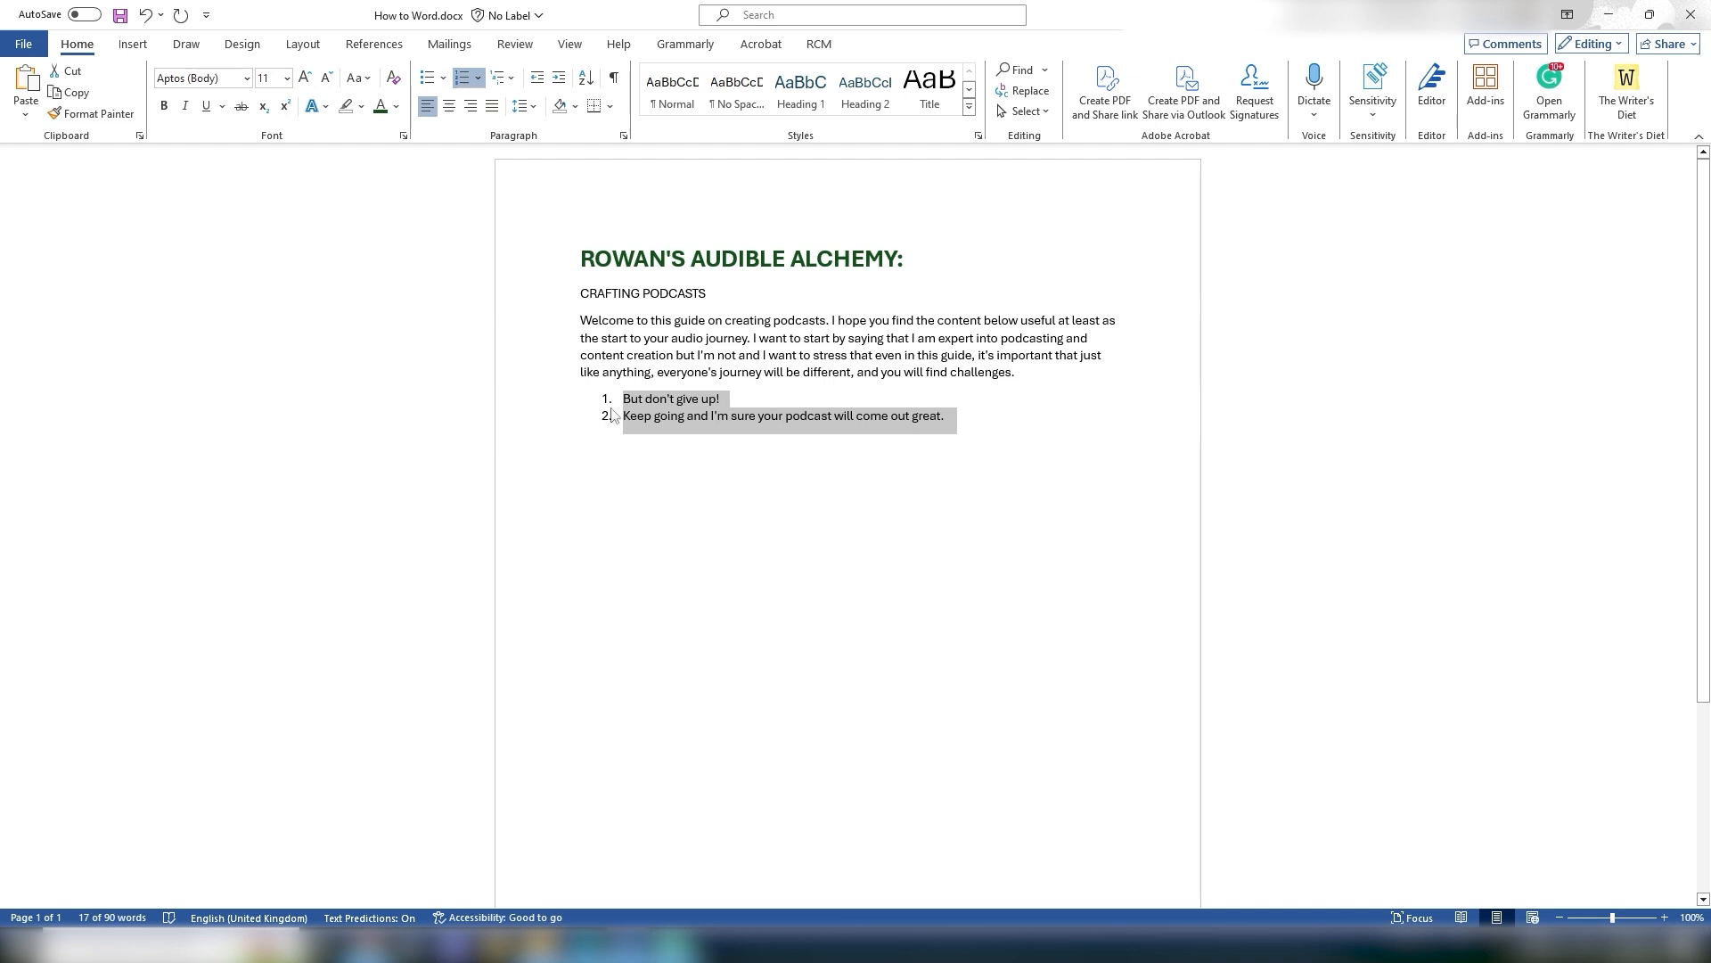
pyautogui.click(479, 79)
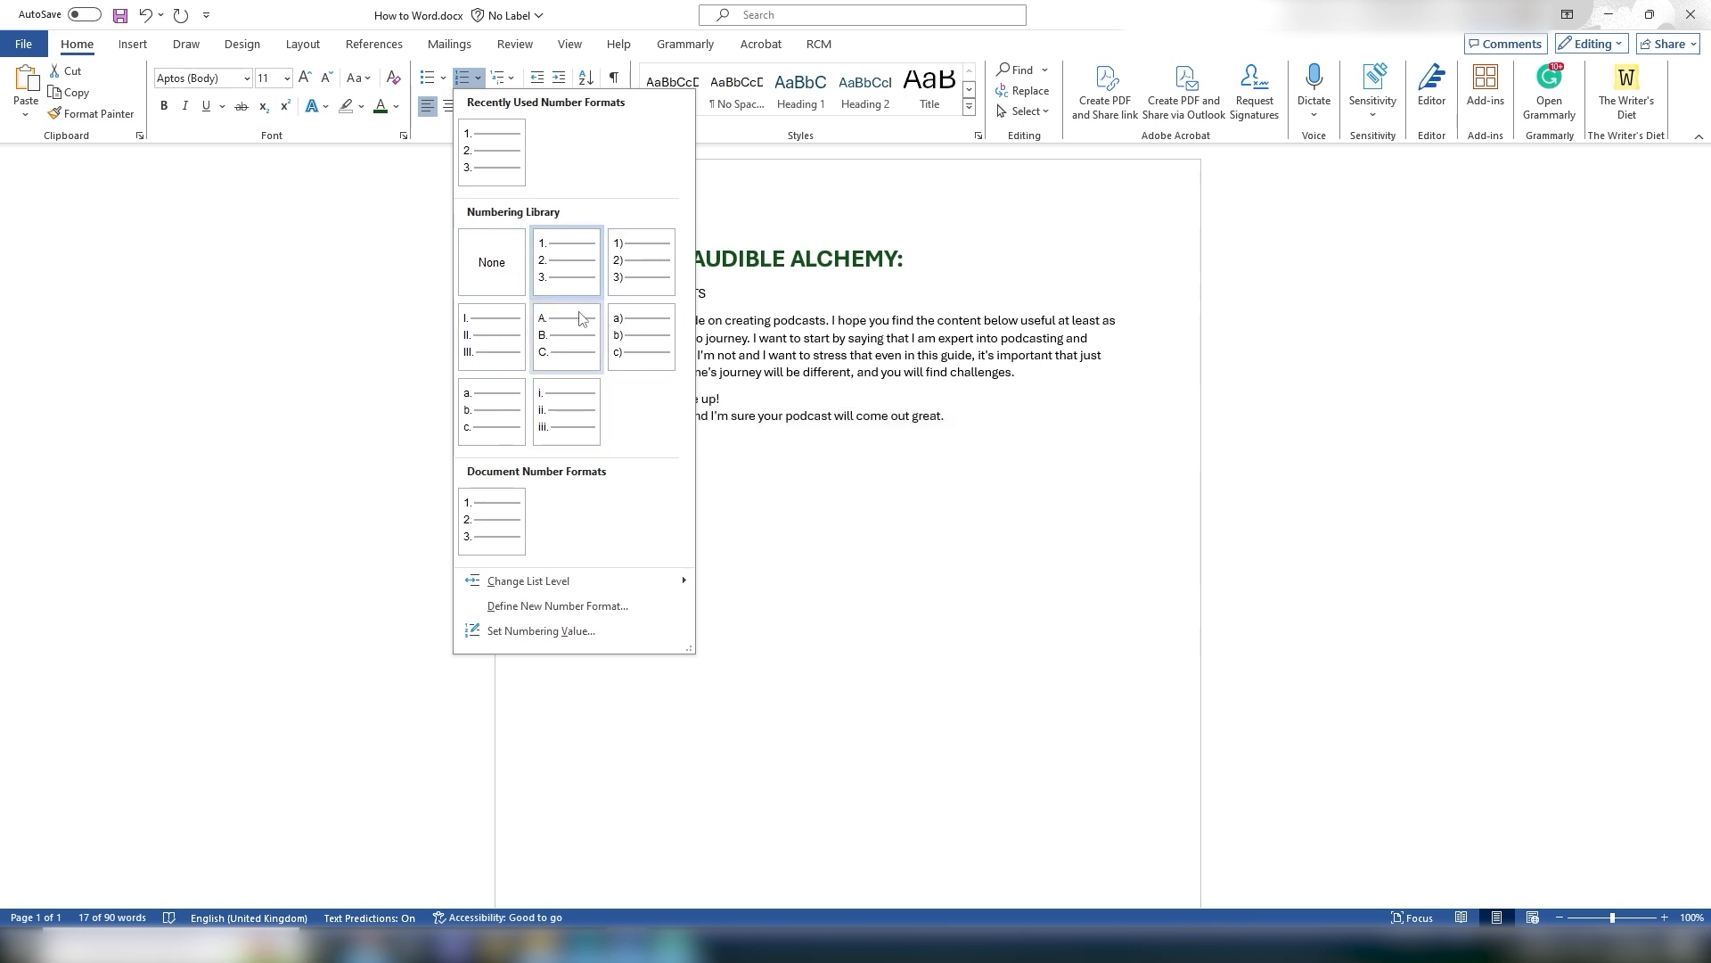
pyautogui.click(924, 471)
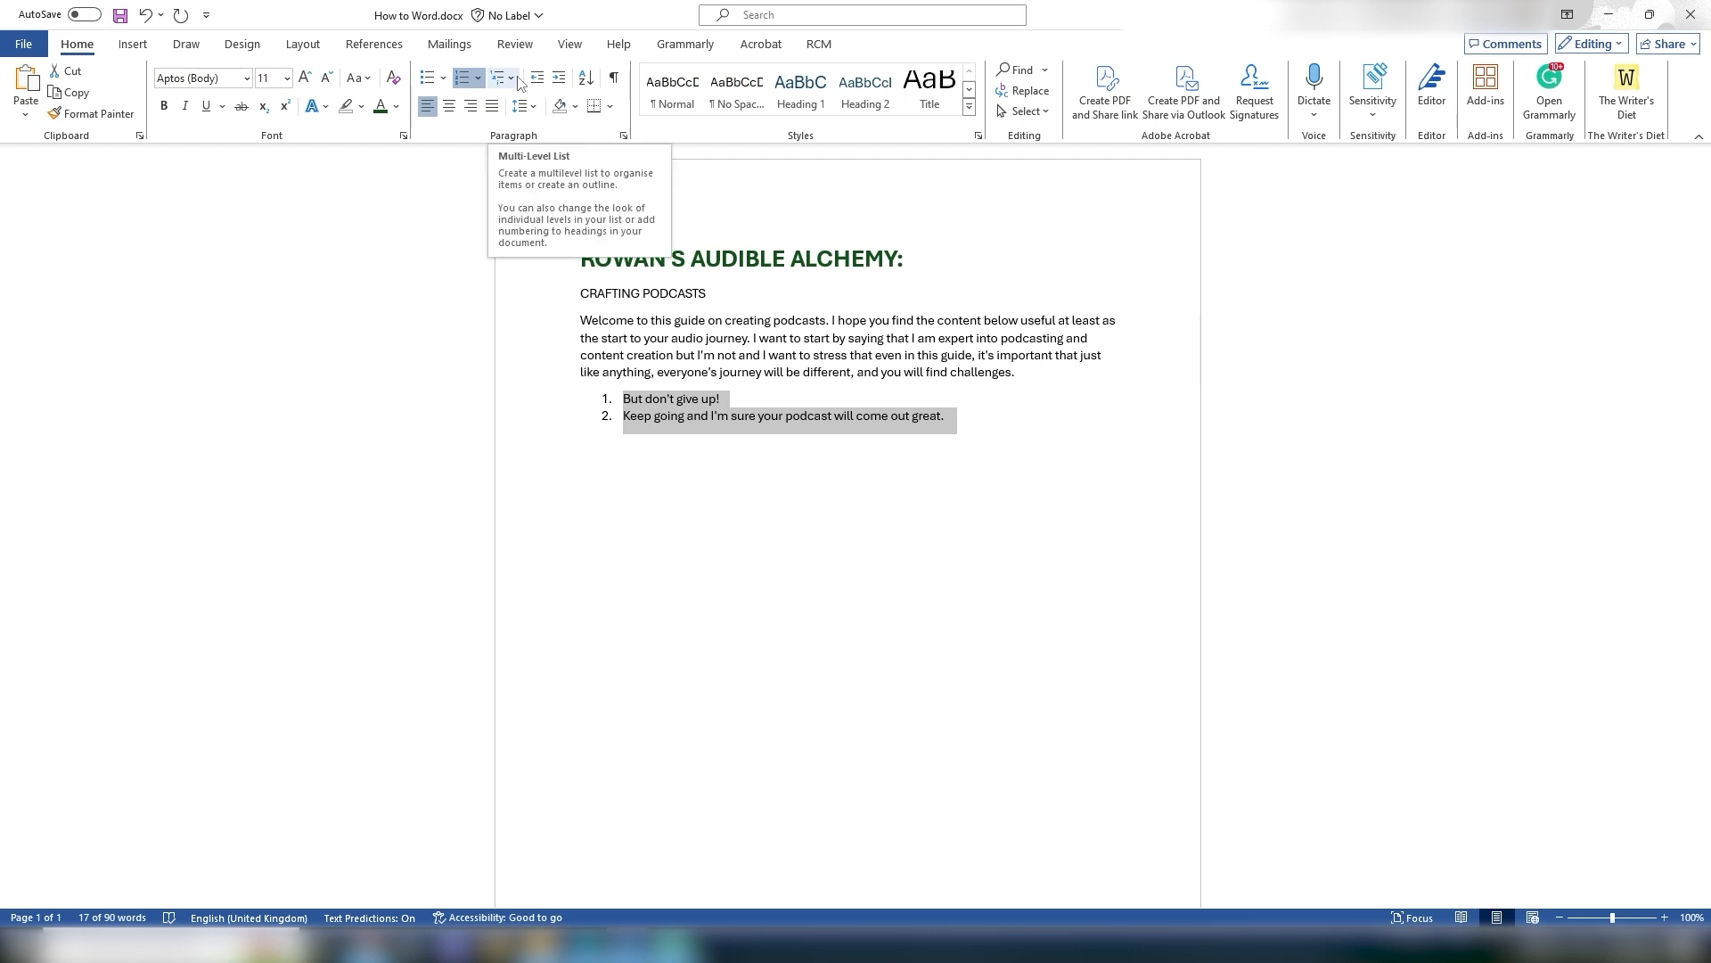
pyautogui.click(784, 421)
pyautogui.moveTo(725, 400); pyautogui.dragTo(625, 400)
pyautogui.click(580, 438)
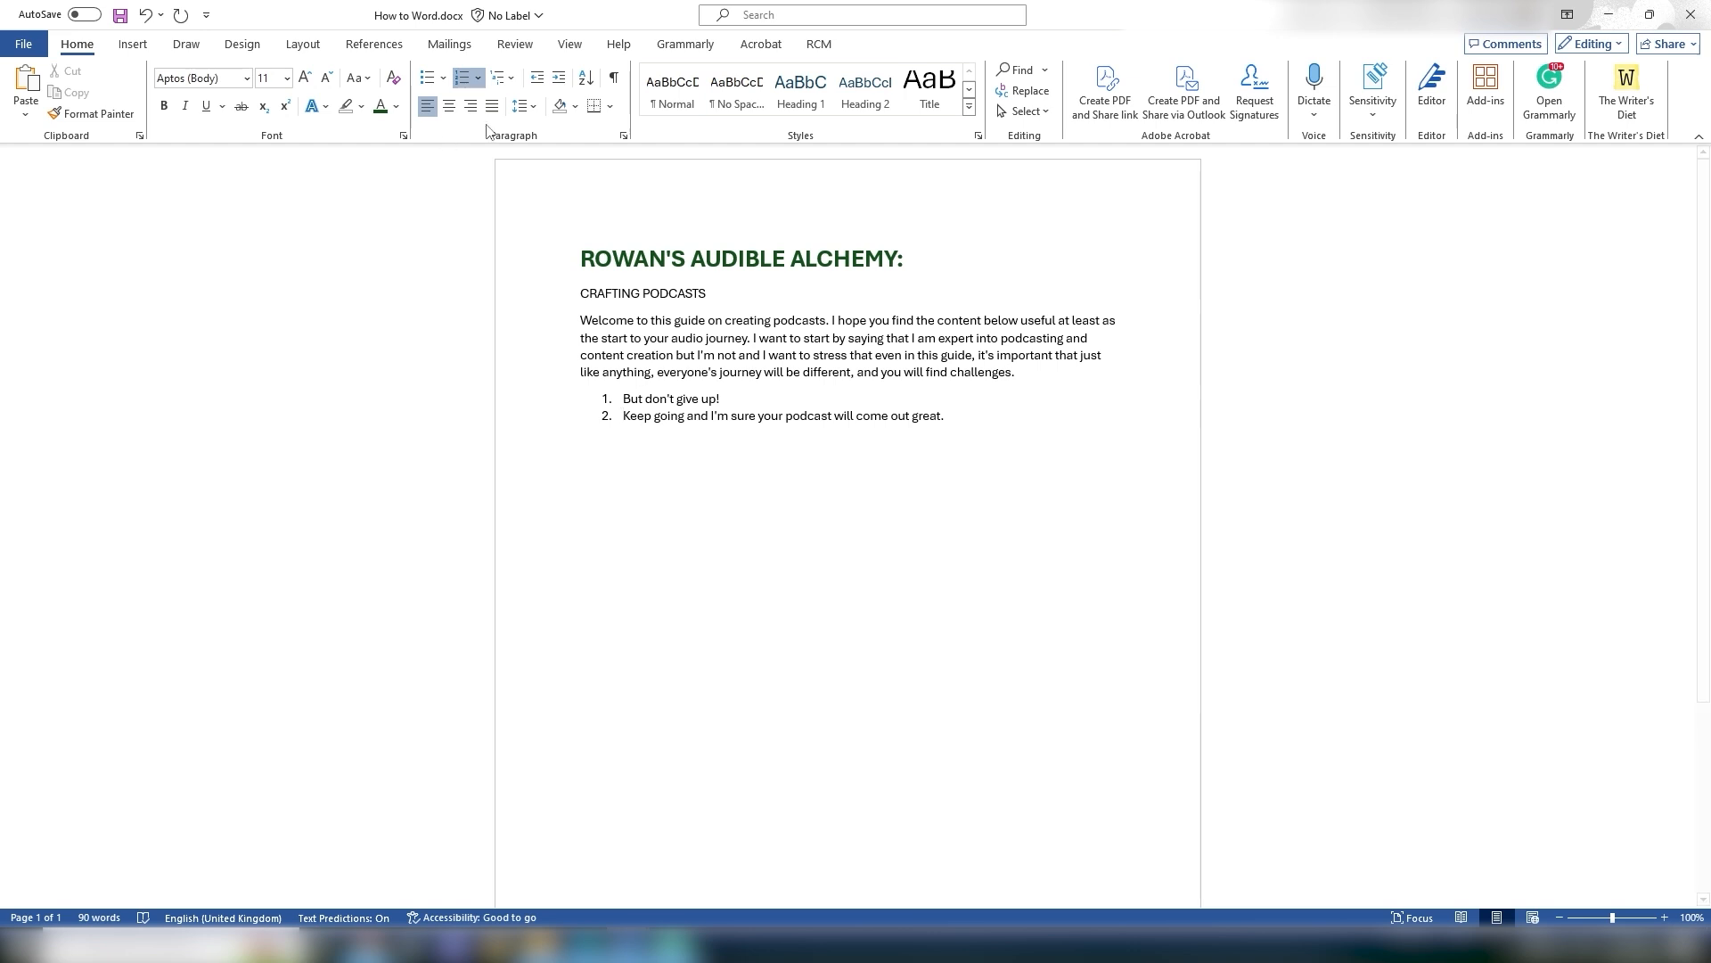
pyautogui.click(503, 78)
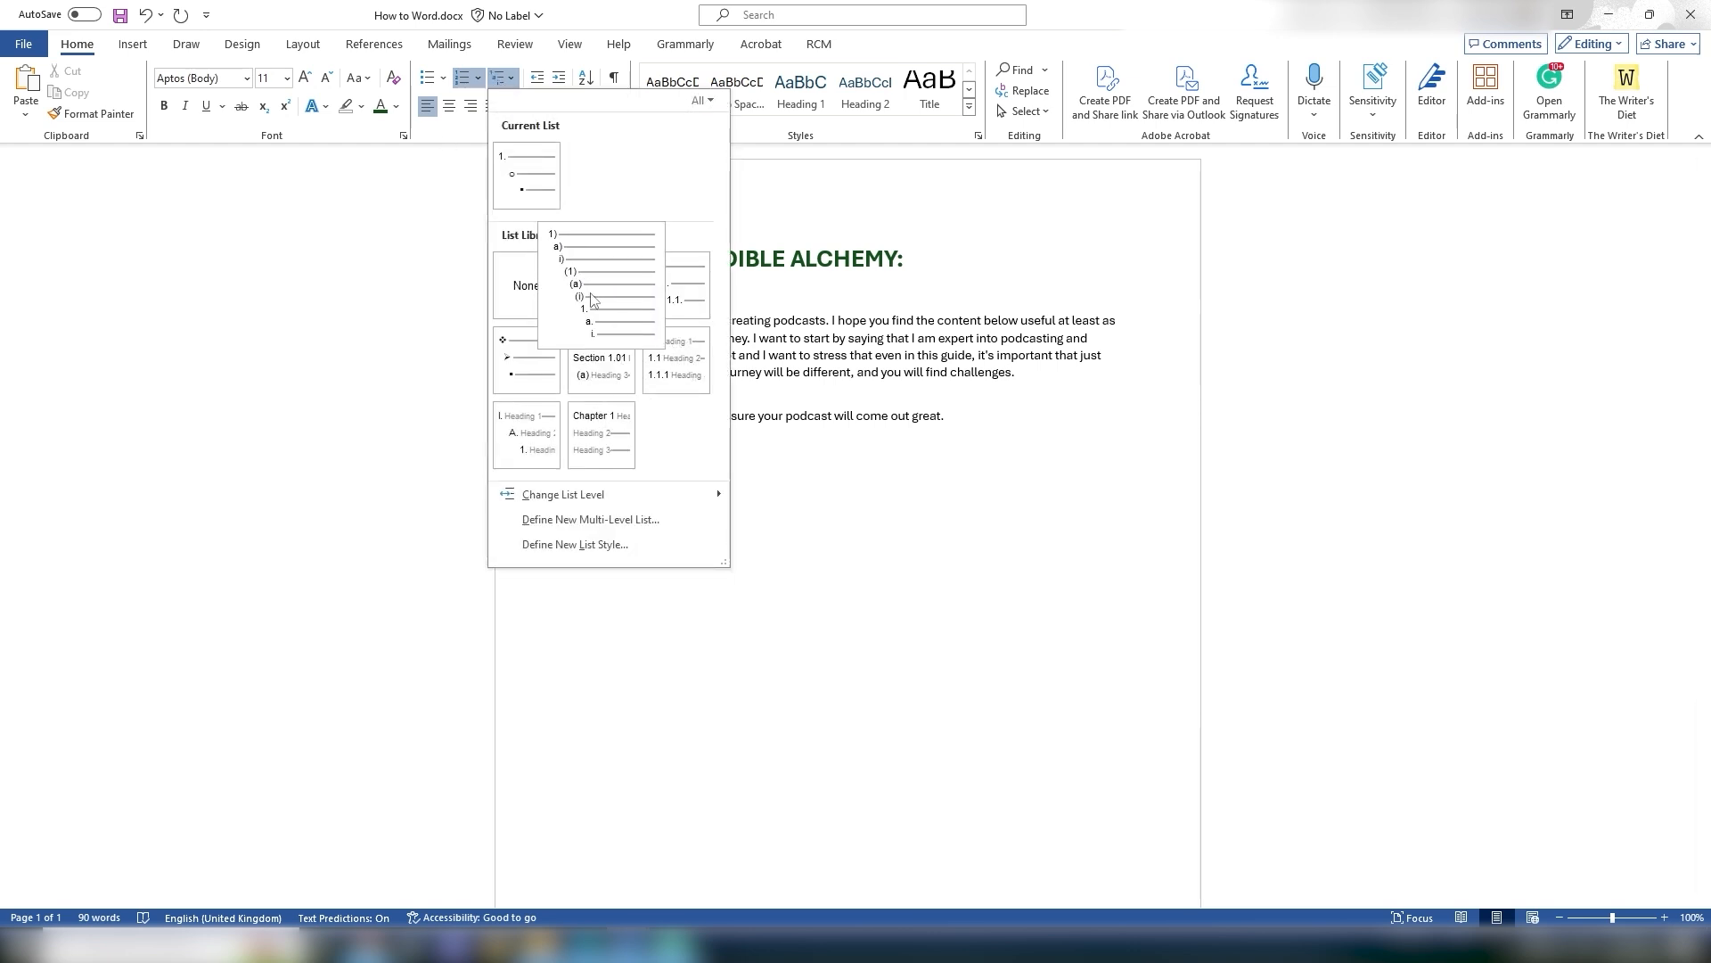
pyautogui.click(766, 411)
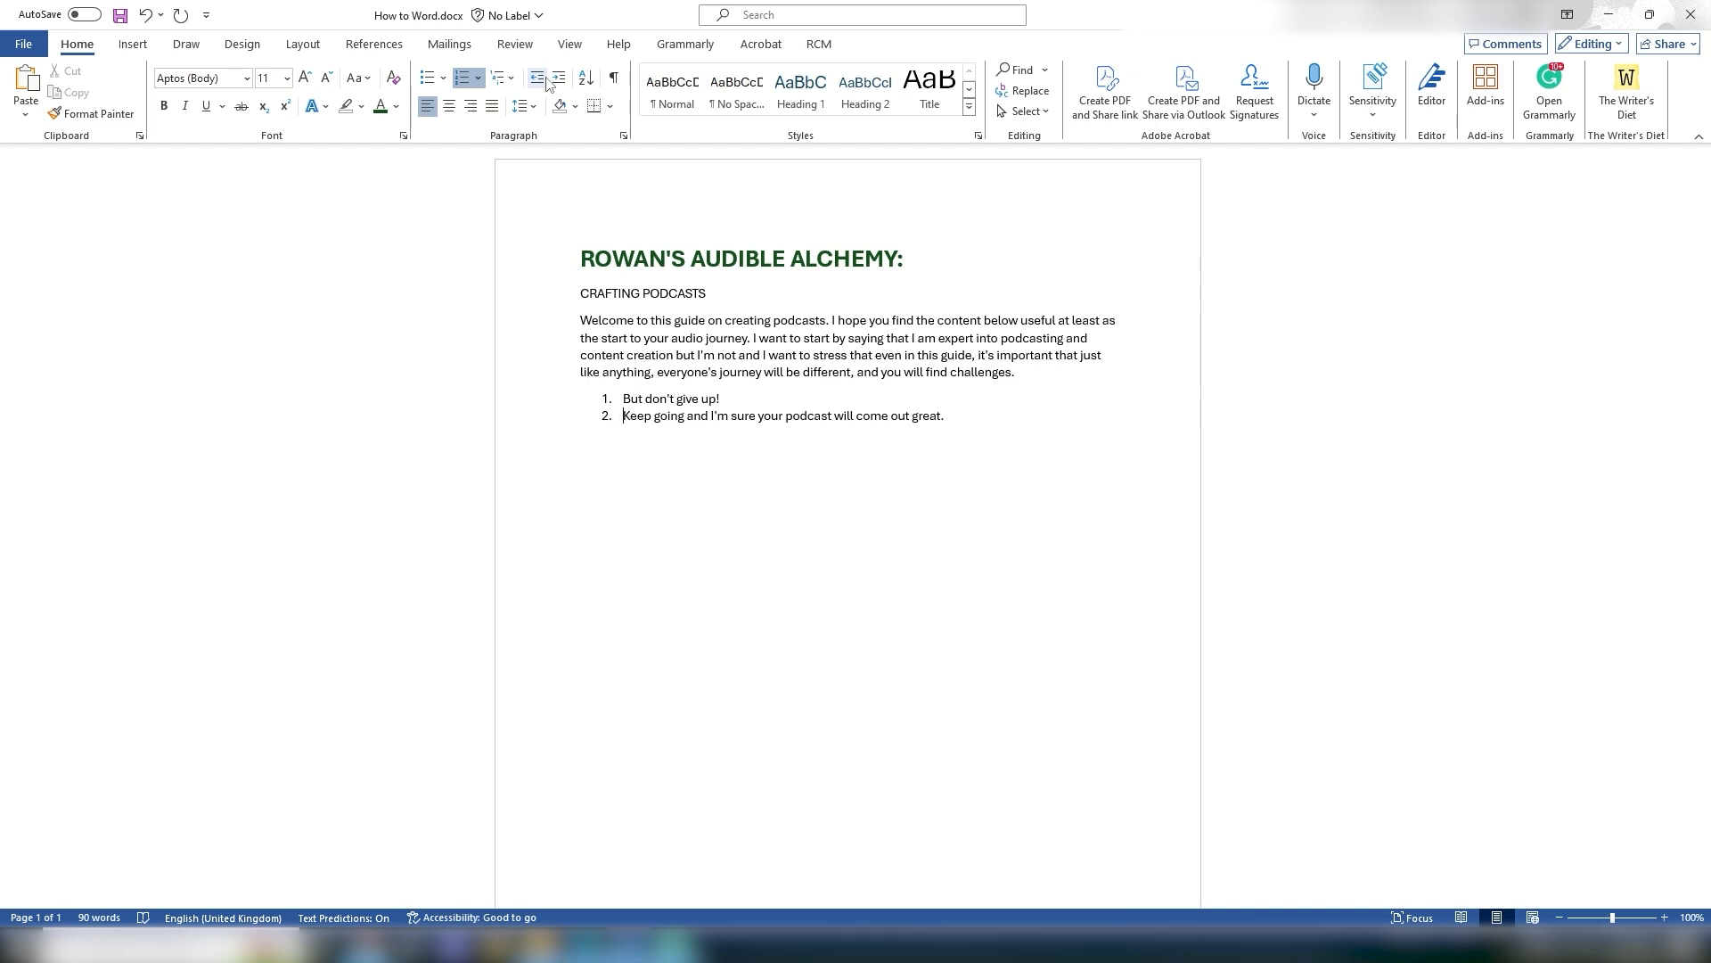
pyautogui.click(582, 323)
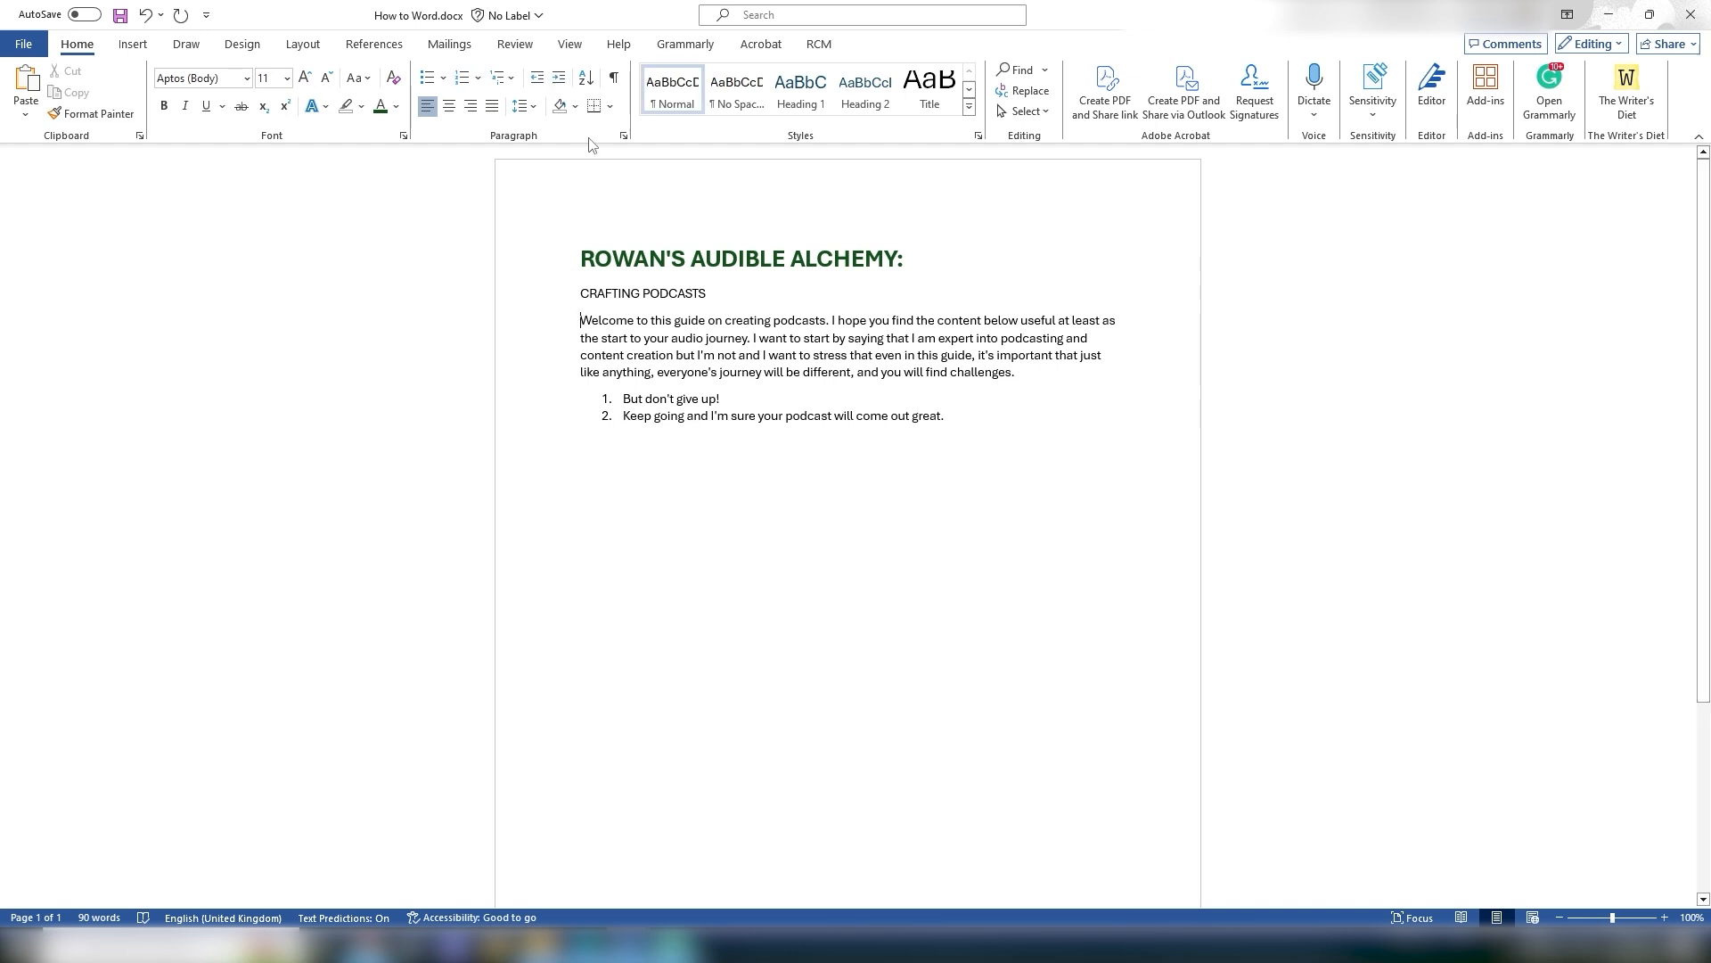
pyautogui.click(559, 77)
pyautogui.click(559, 78)
pyautogui.click(536, 78)
pyautogui.click(537, 78)
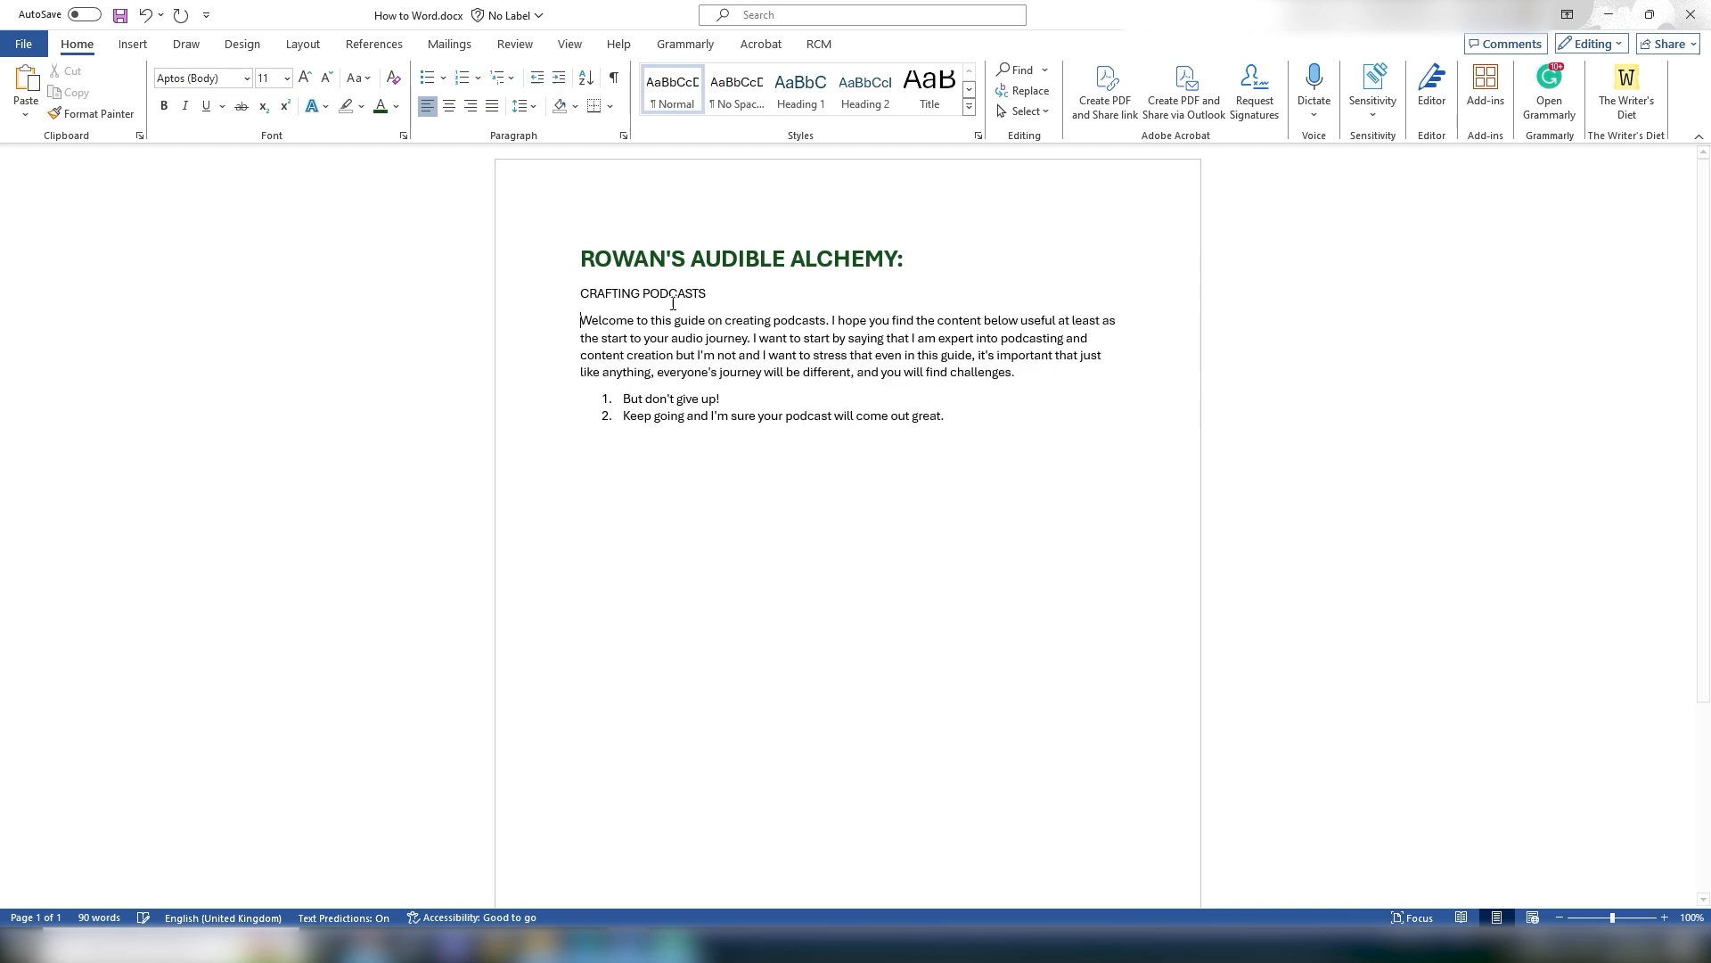
# Step: Demote the second list item one level and apply the 1), a) multilevel list style to the list
pyautogui.click(626, 403)
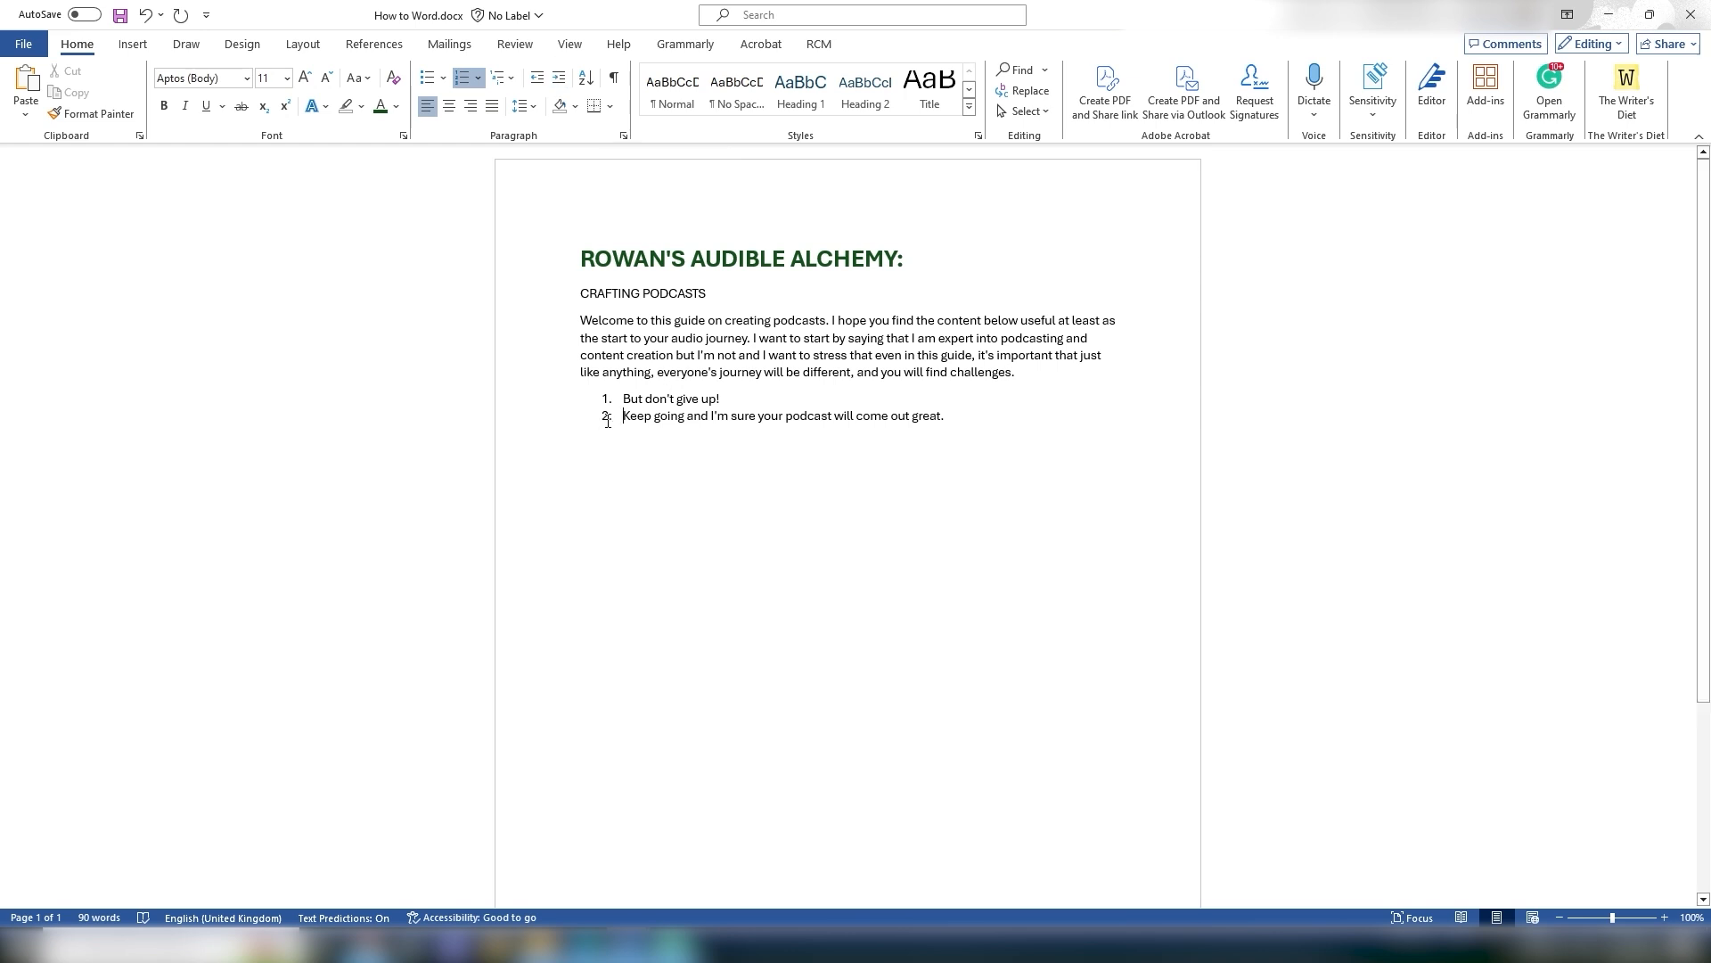
pyautogui.press('Tab')
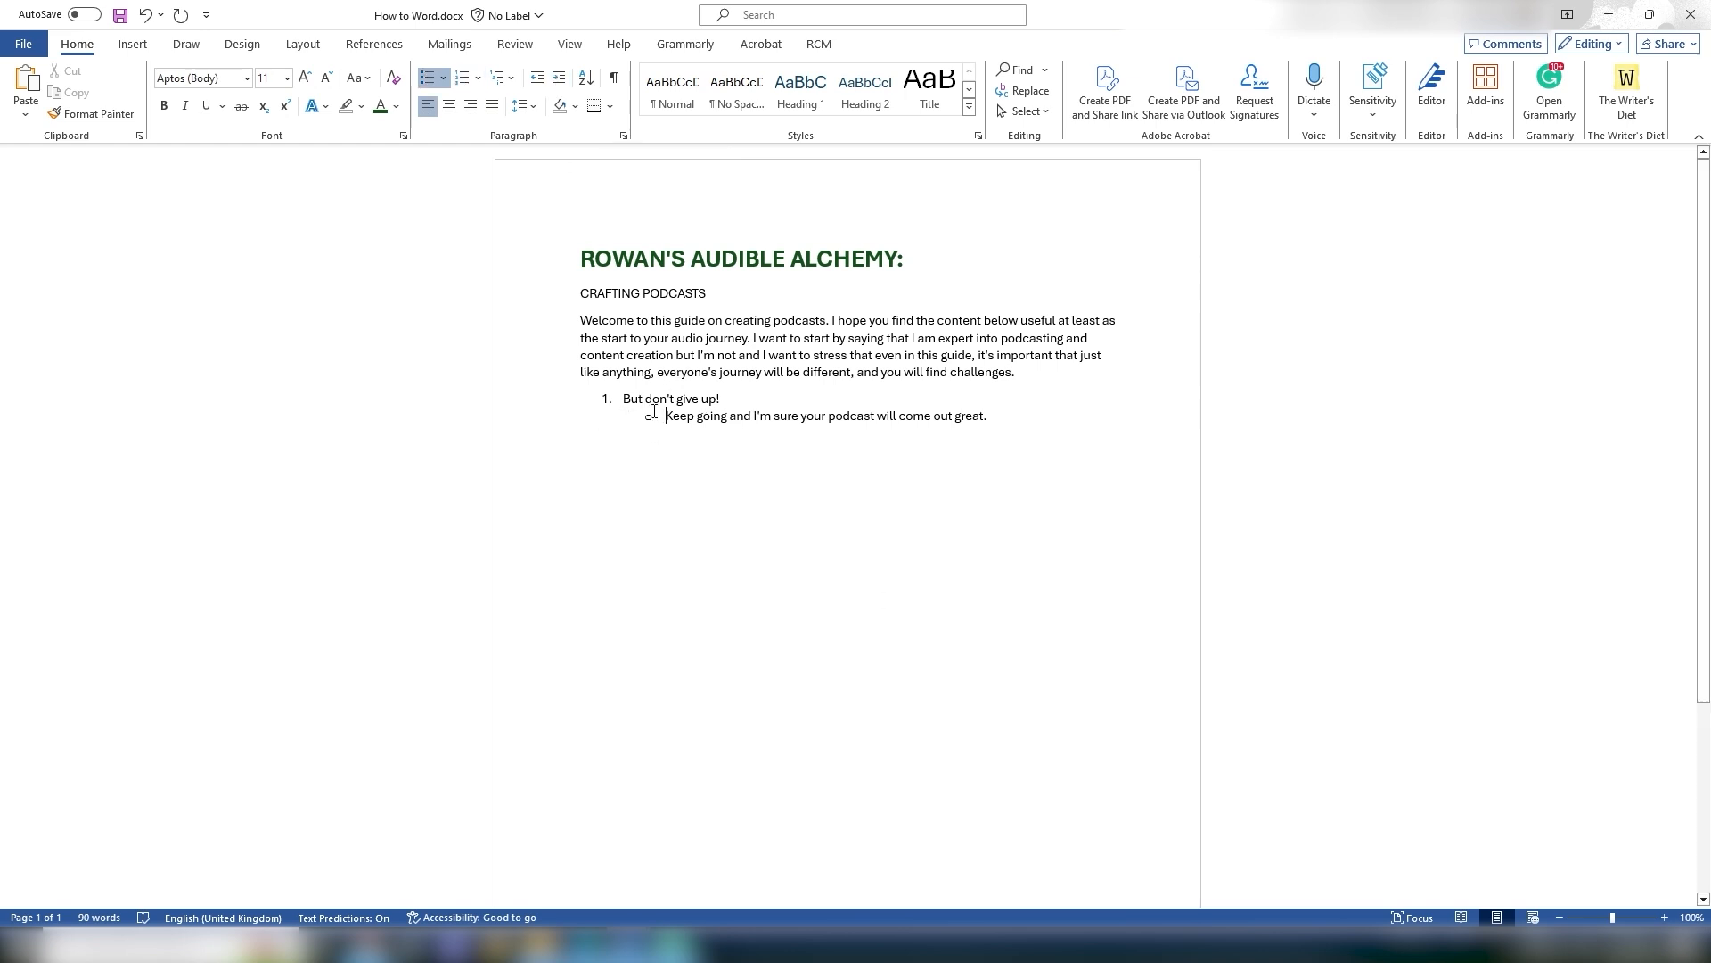
pyautogui.click(464, 80)
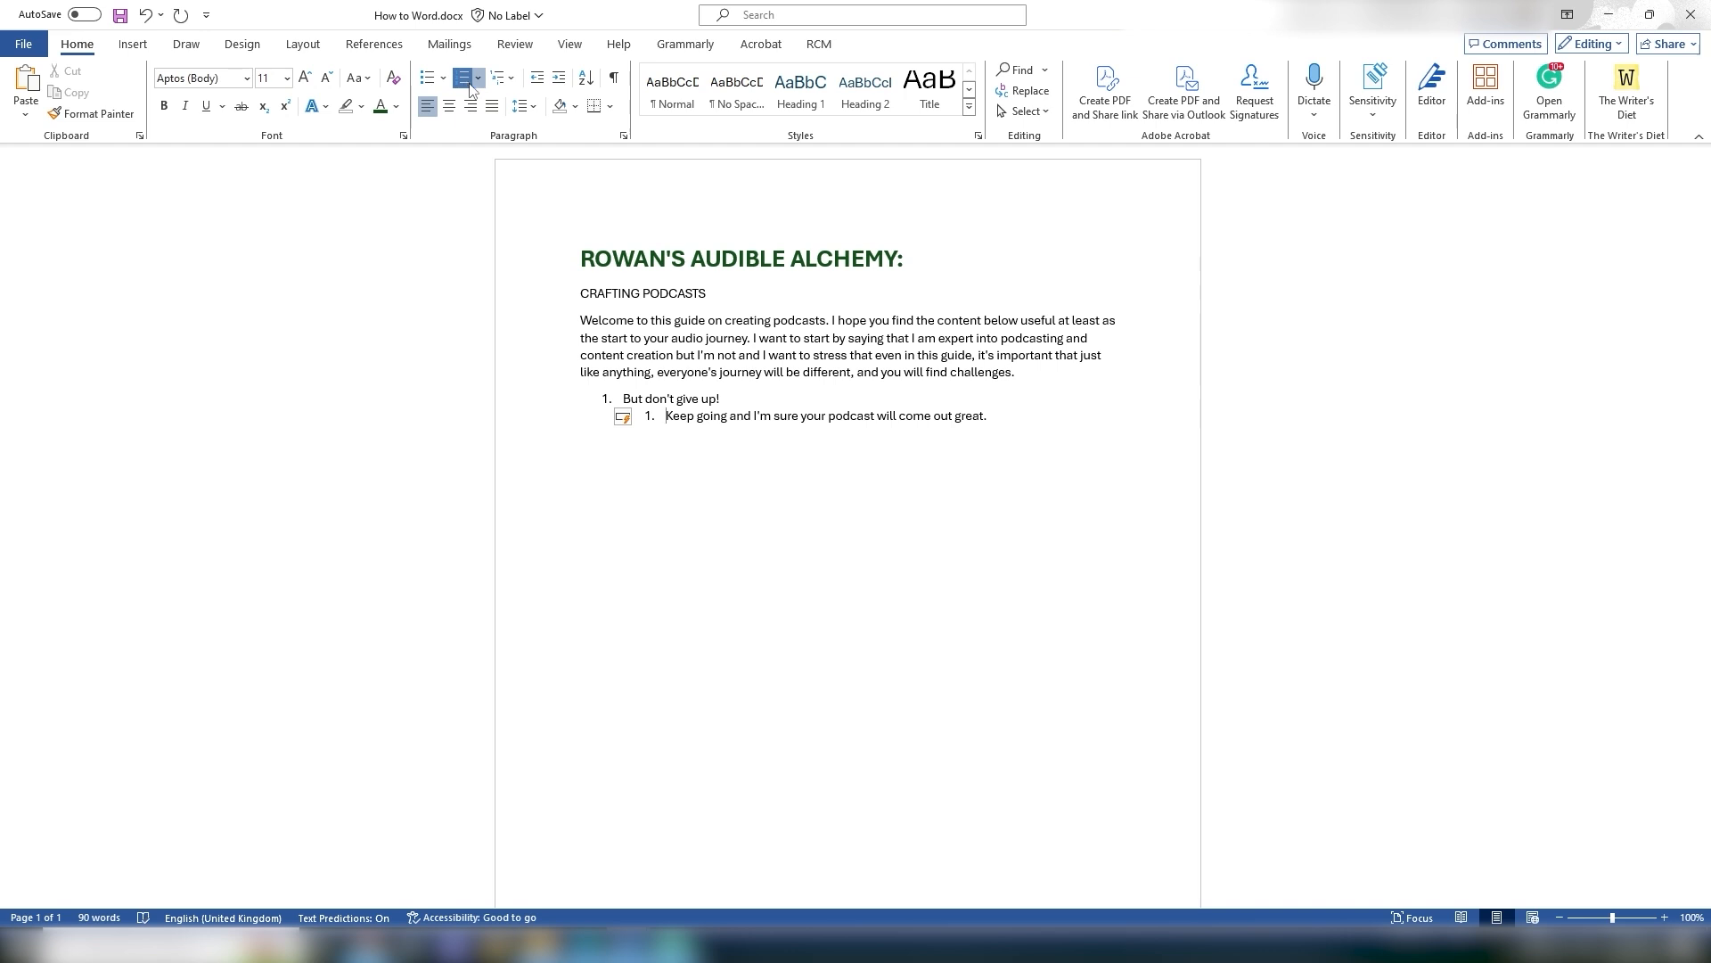
pyautogui.click(510, 80)
pyautogui.click(599, 287)
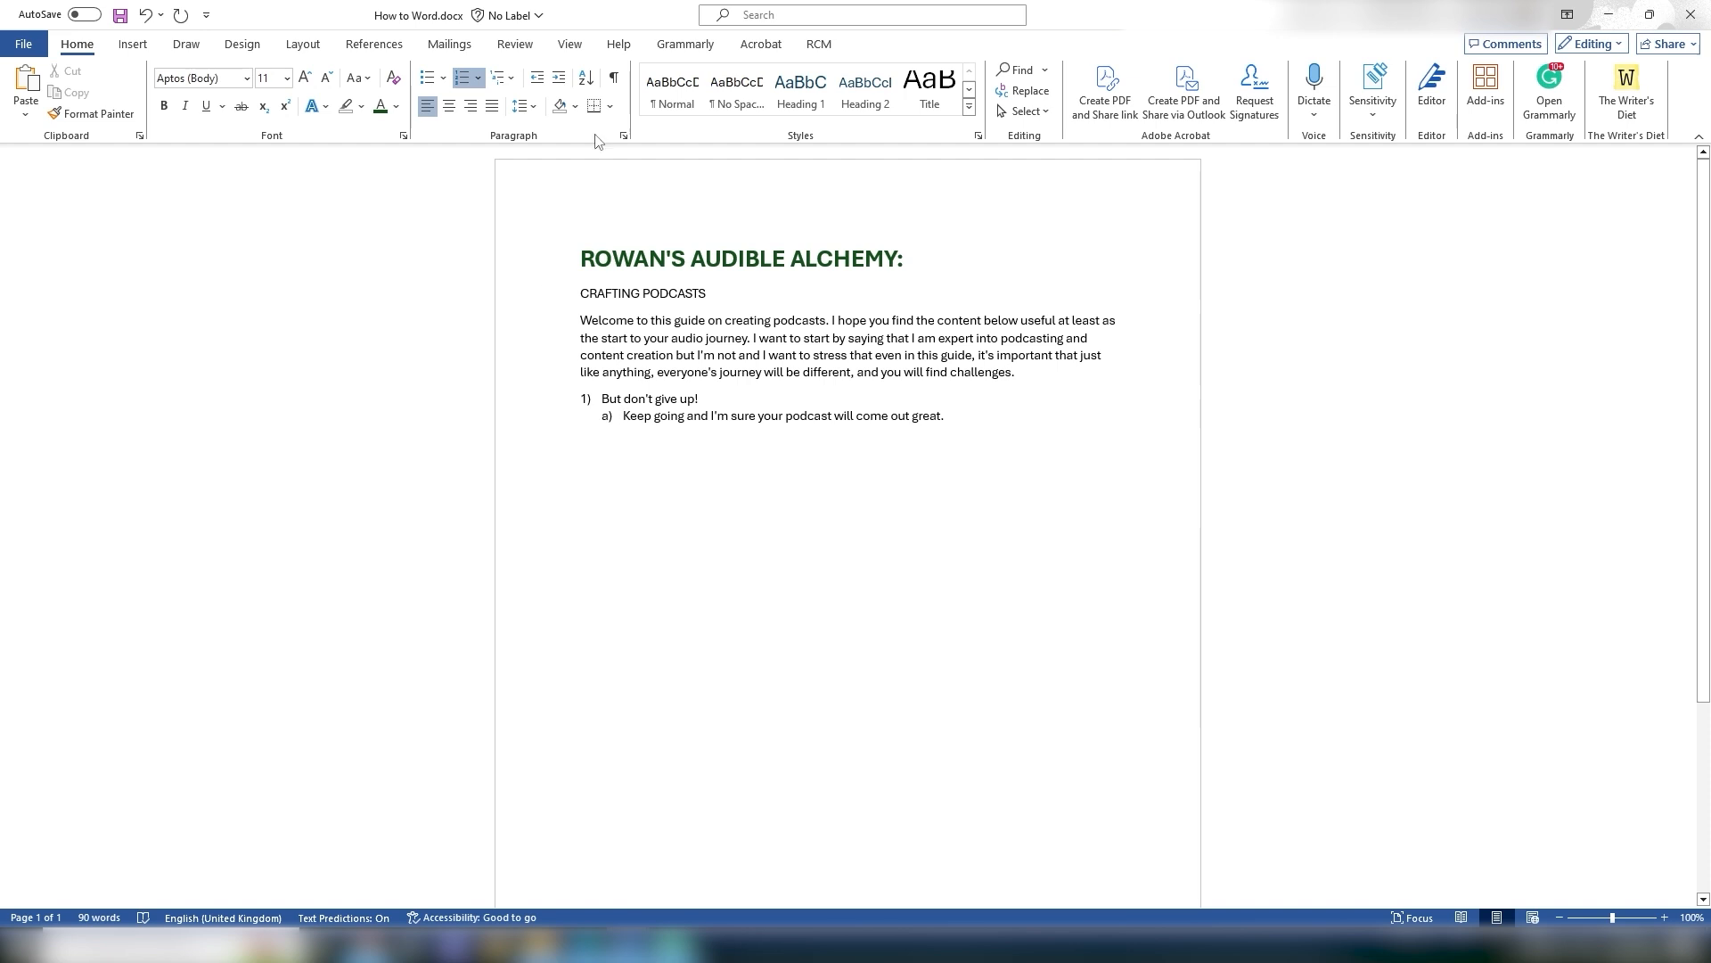
pyautogui.doubleClick(586, 454)
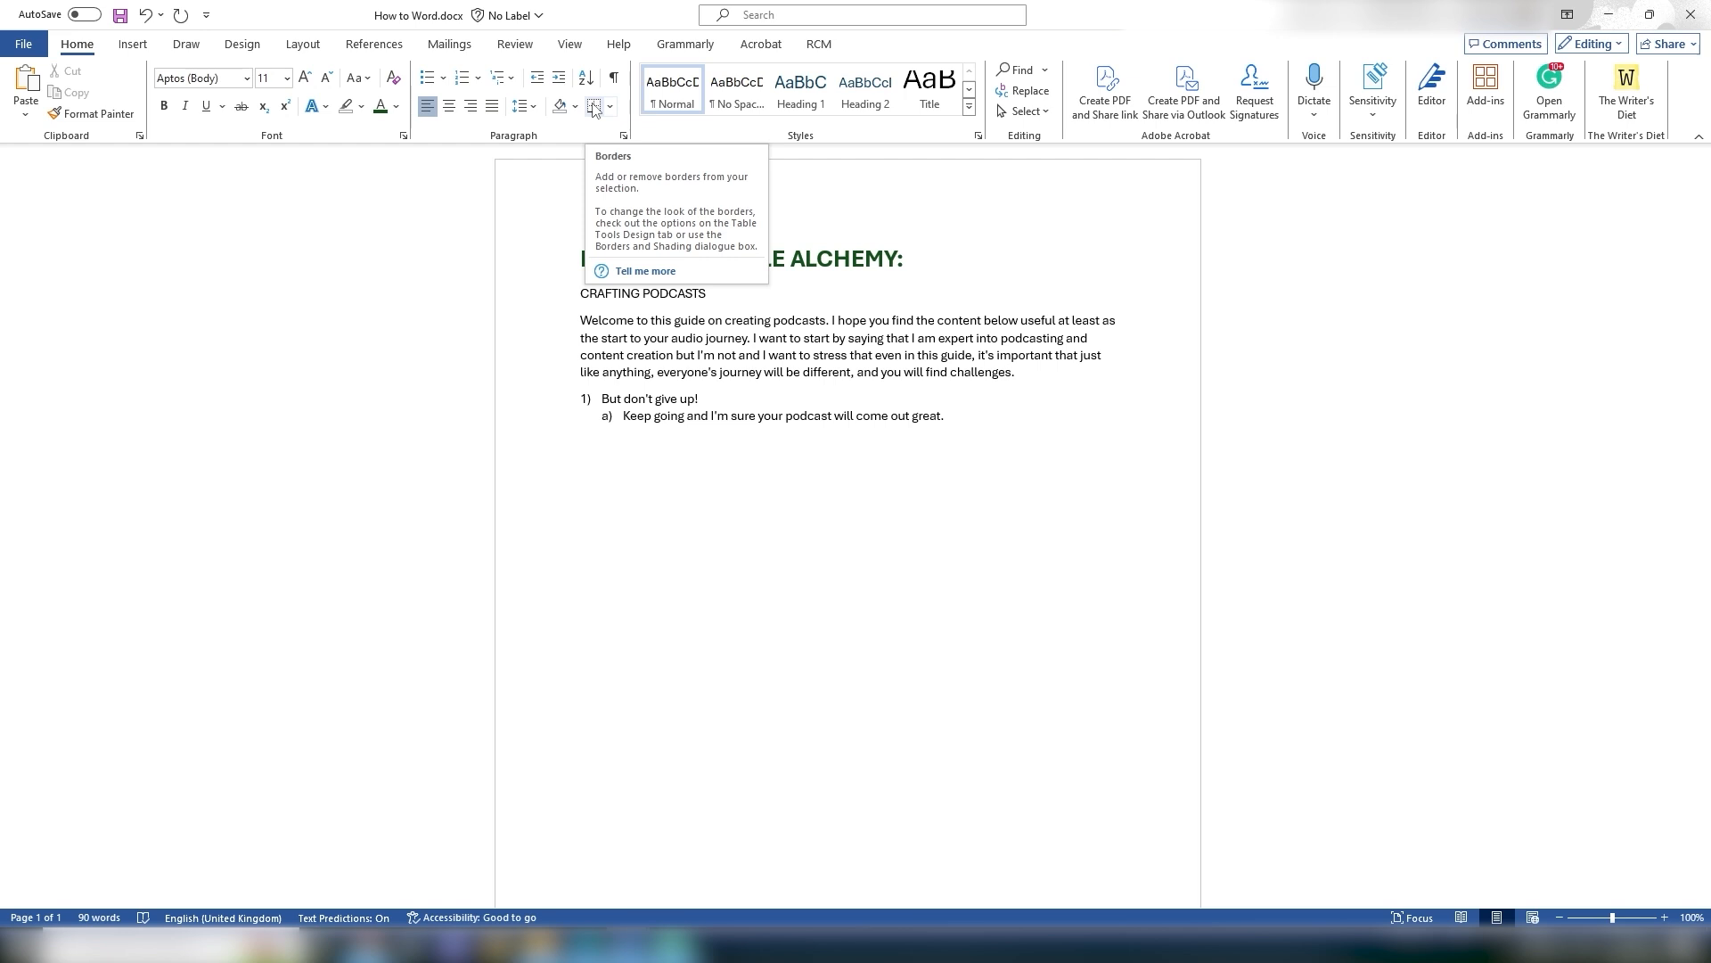
pyautogui.click(594, 107)
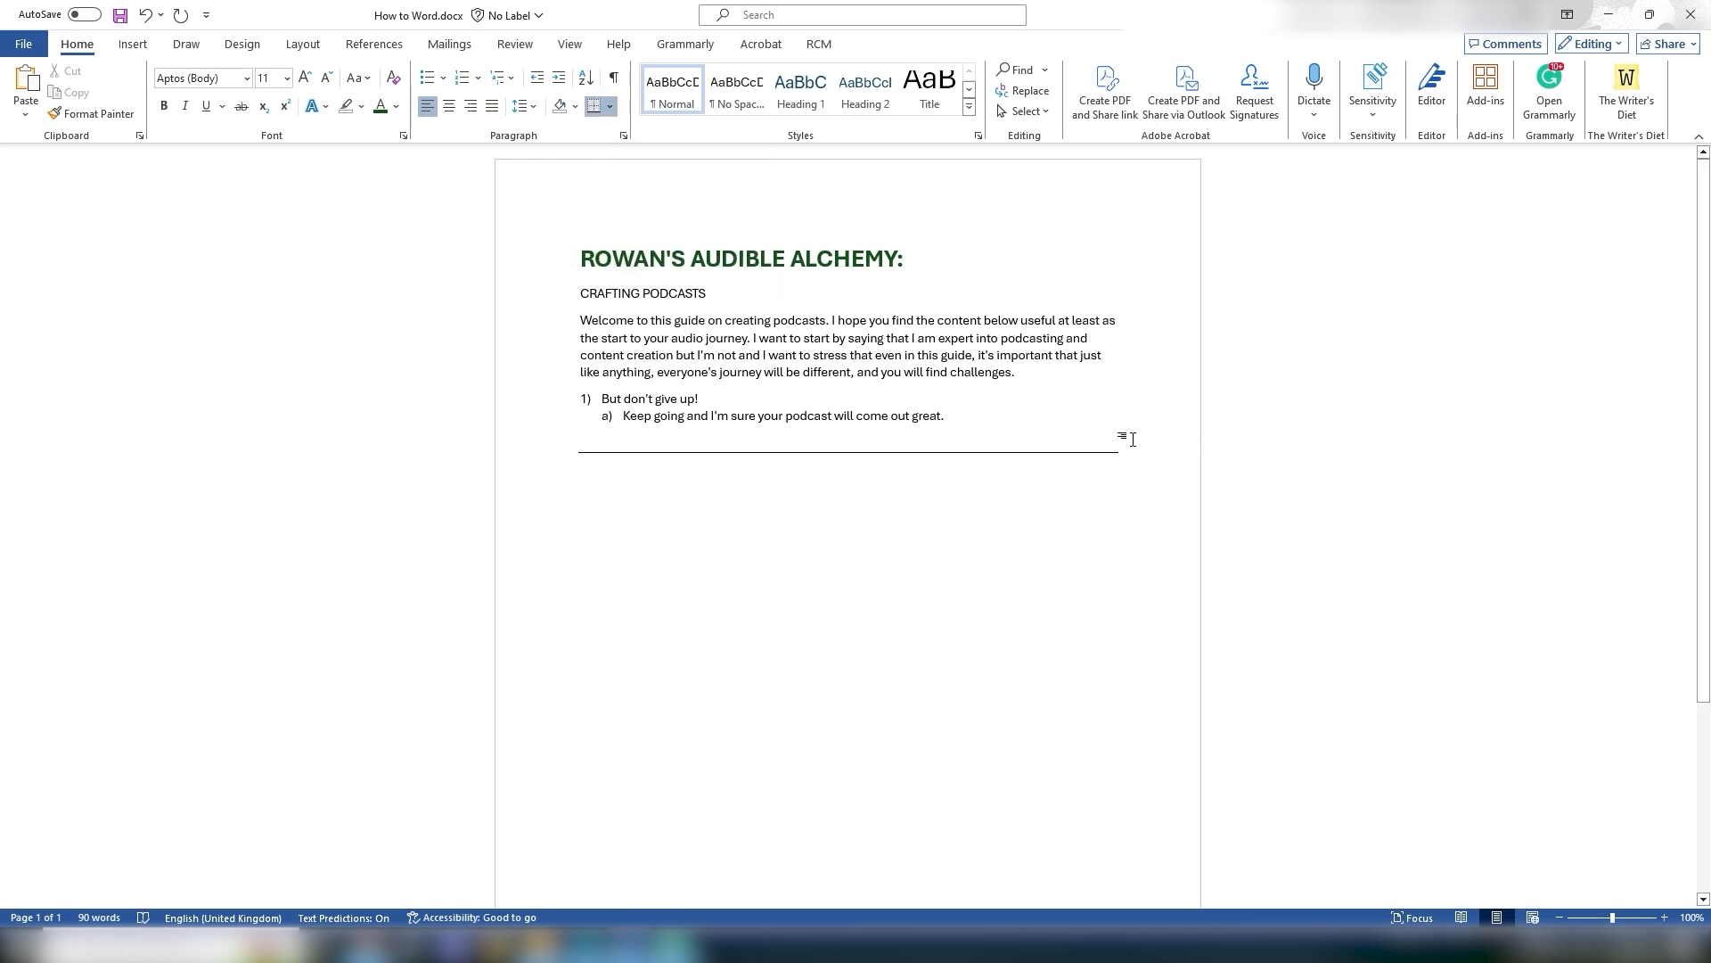
pyautogui.click(610, 107)
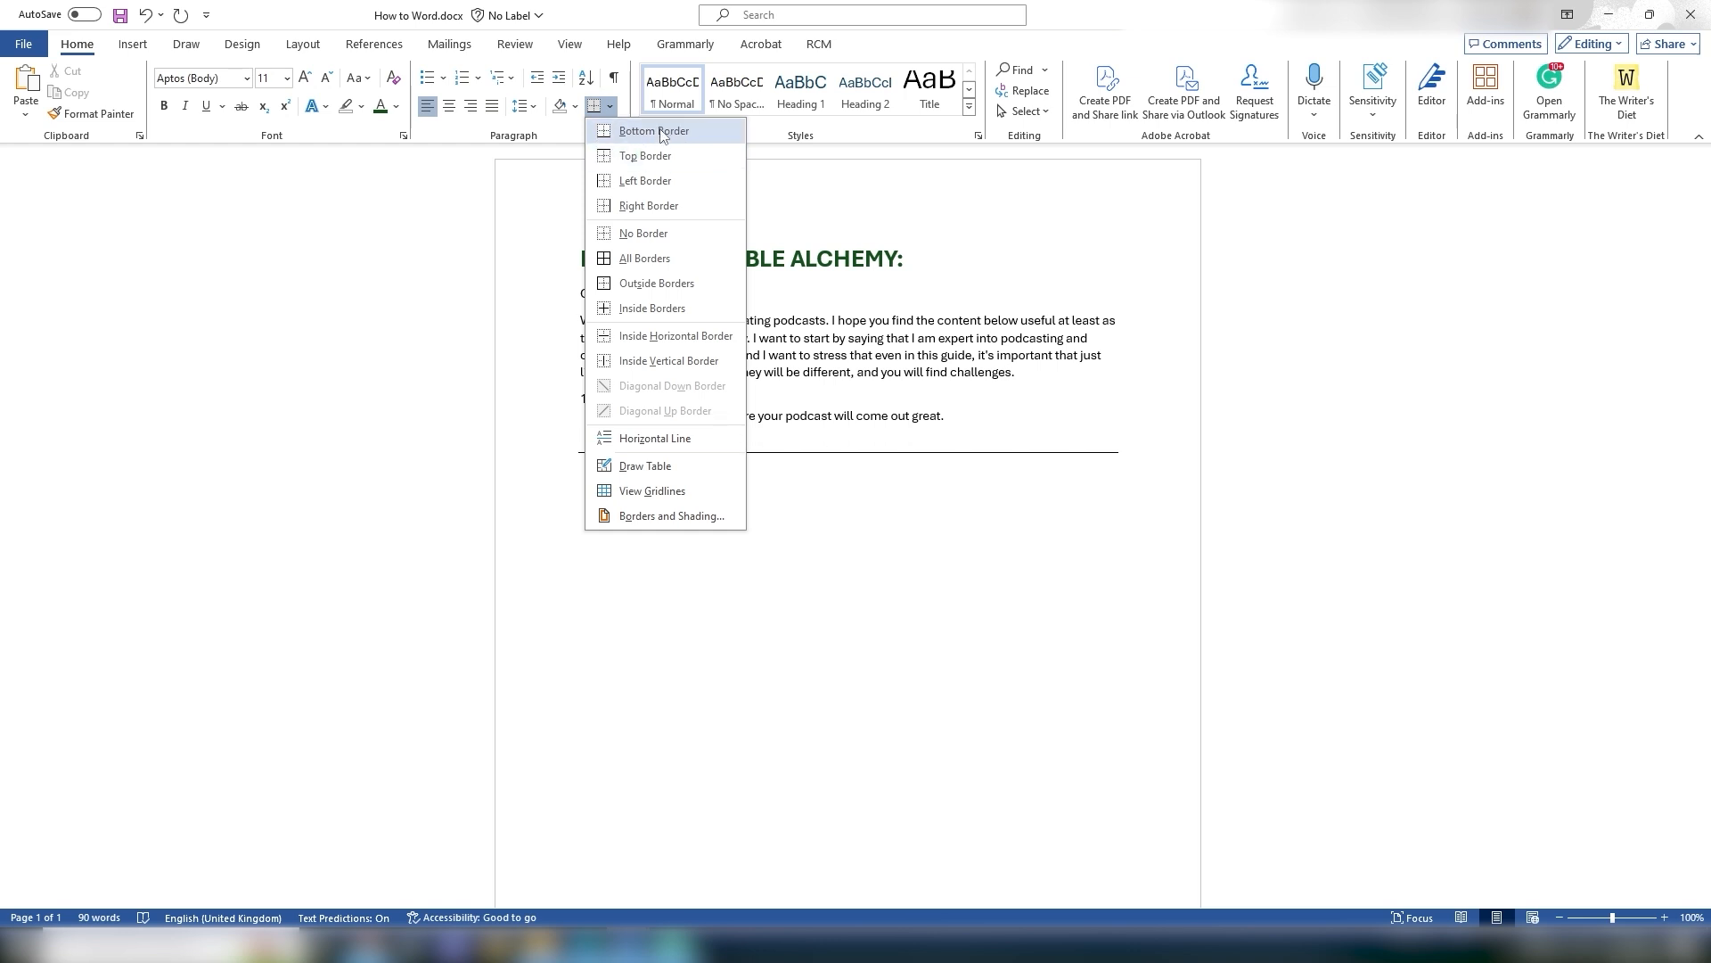
pyautogui.click(1132, 505)
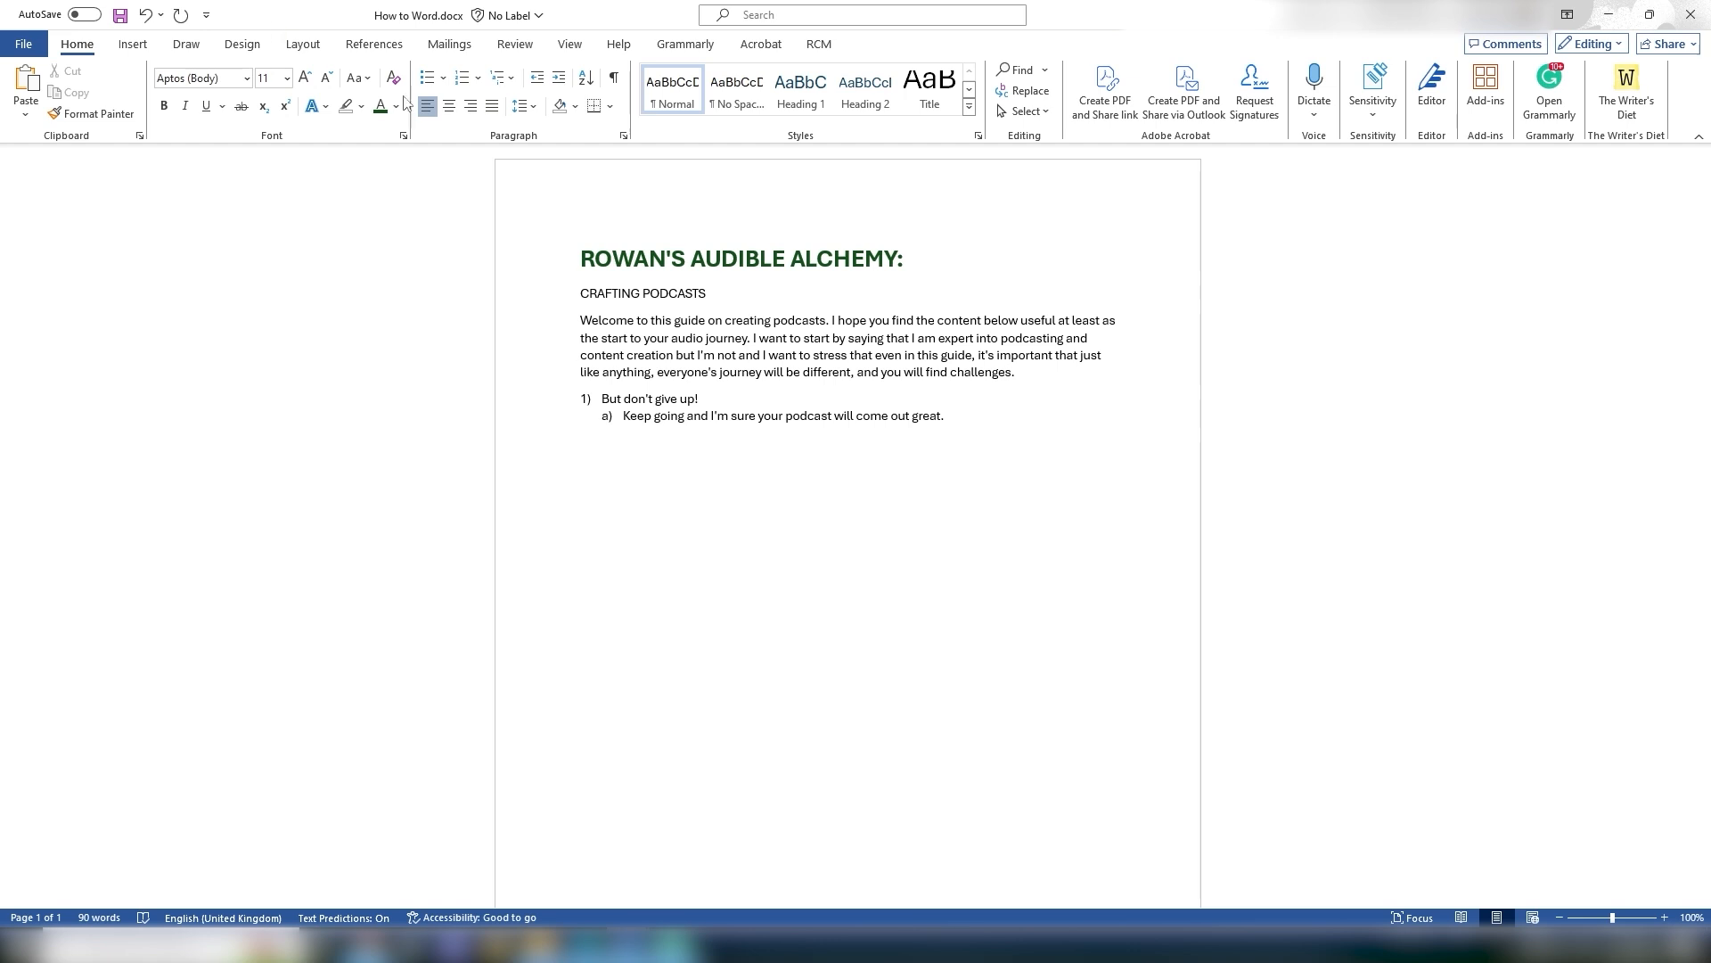
pyautogui.click(523, 117)
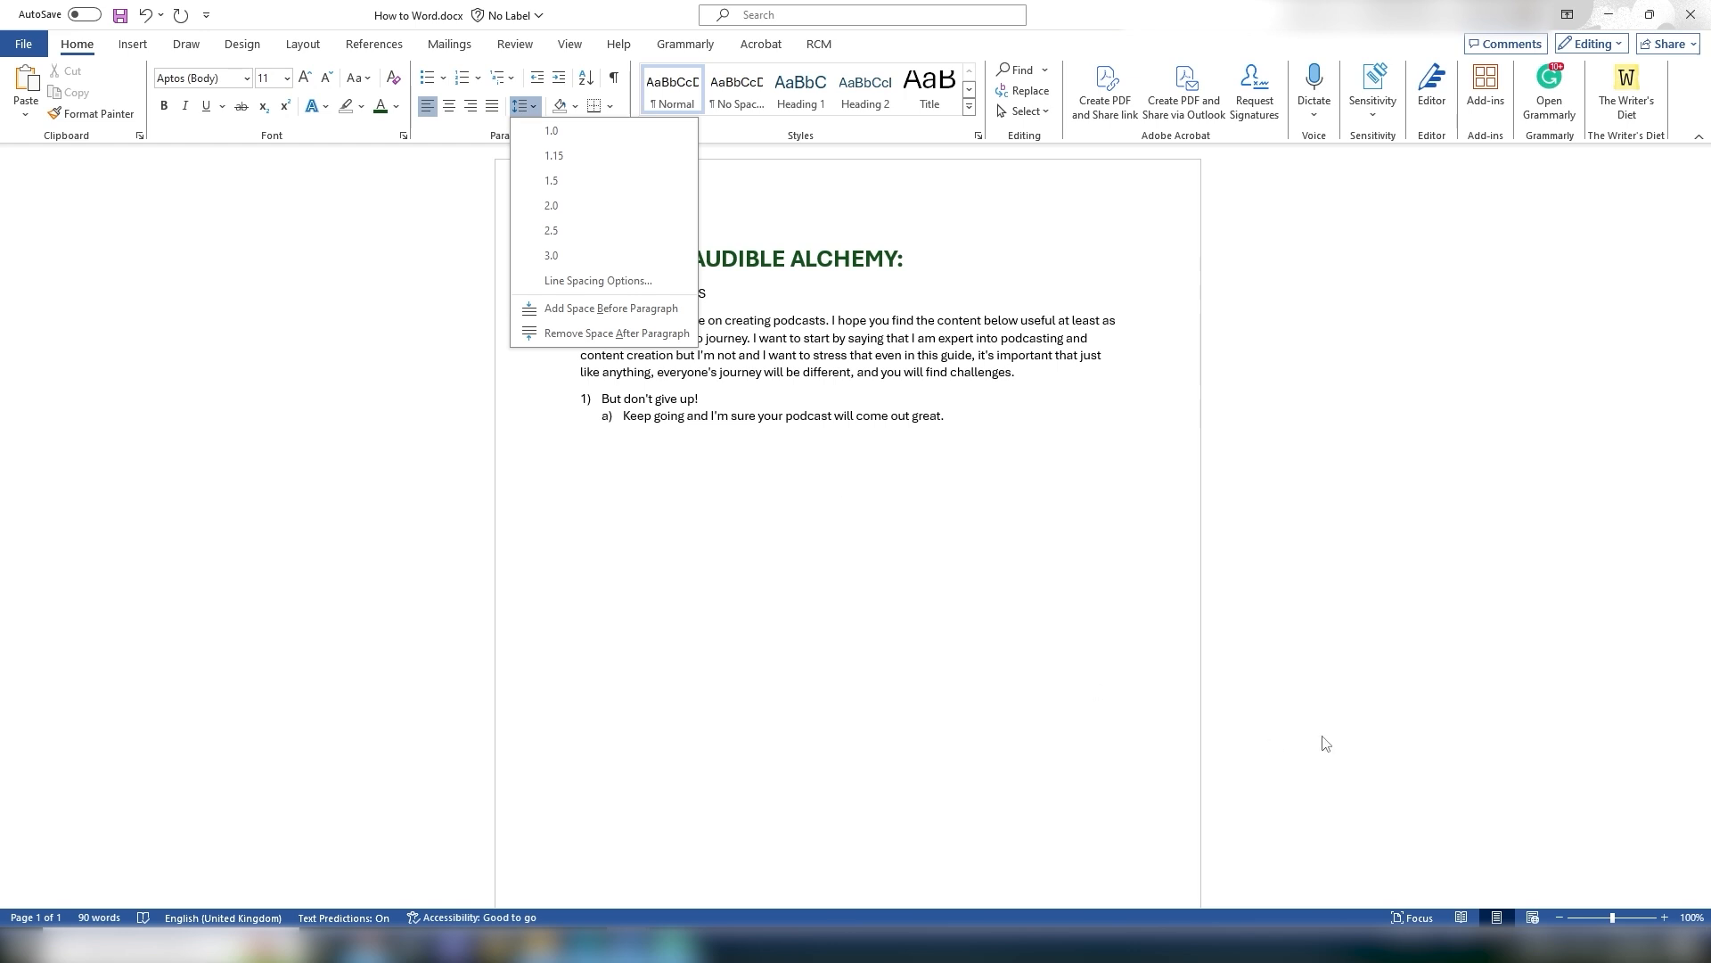
pyautogui.click(973, 480)
pyautogui.moveTo(582, 320); pyautogui.dragTo(1148, 335)
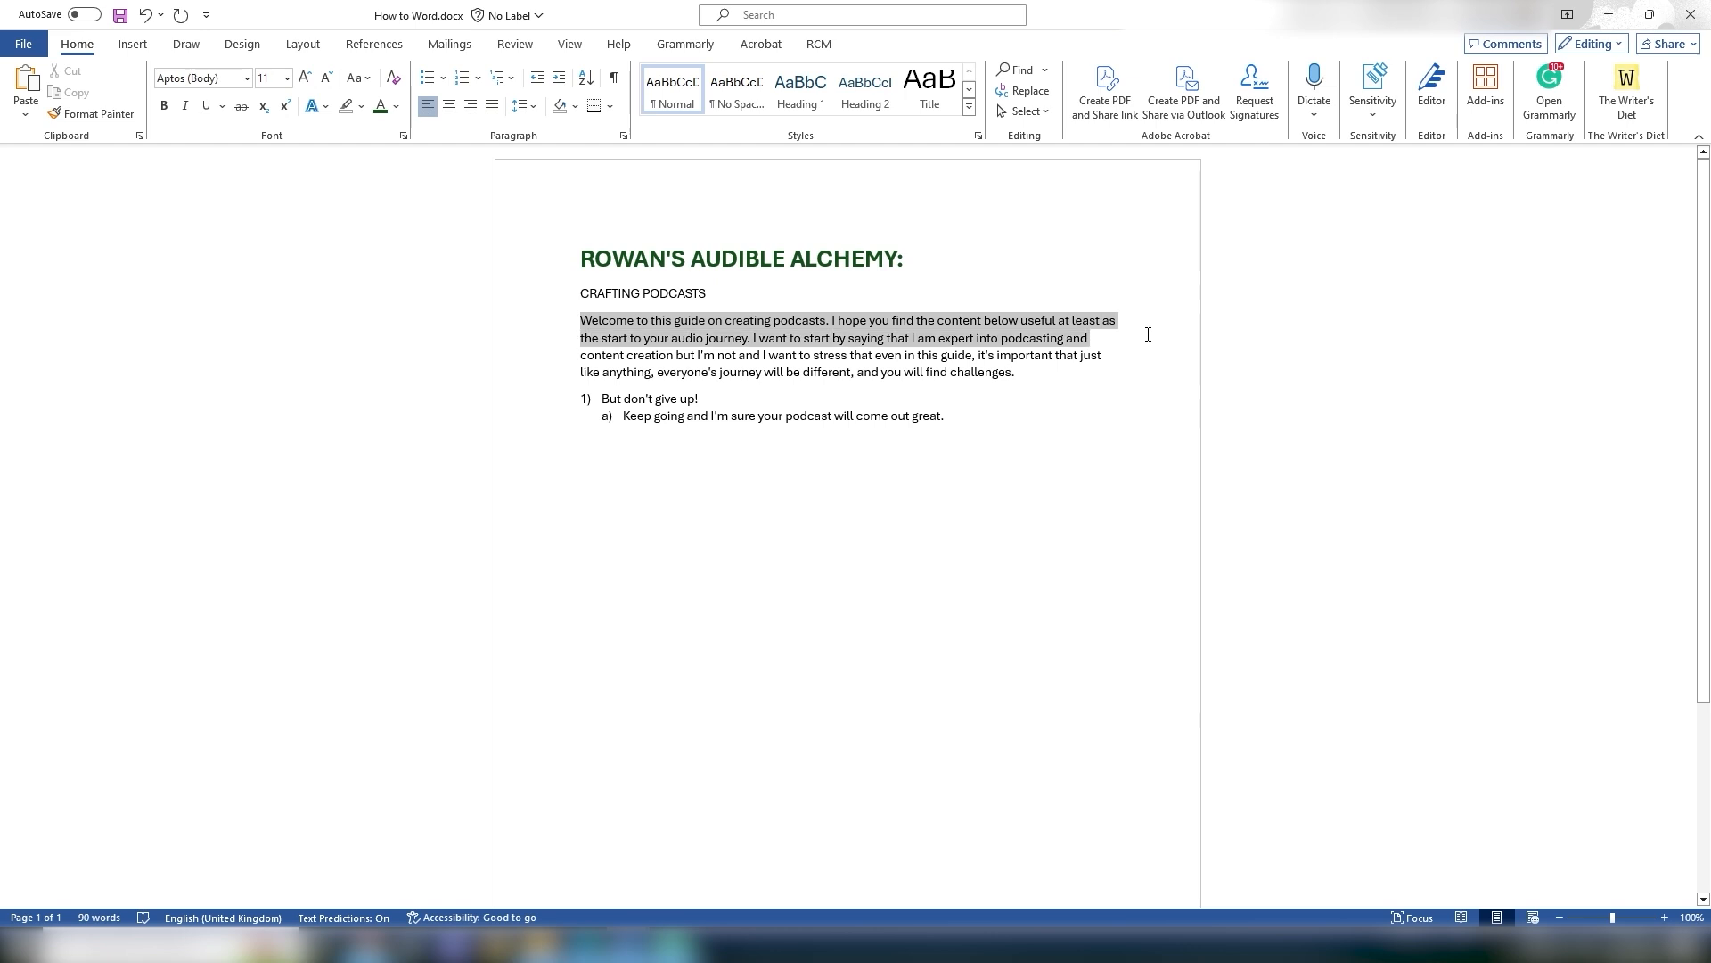
pyautogui.click(526, 106)
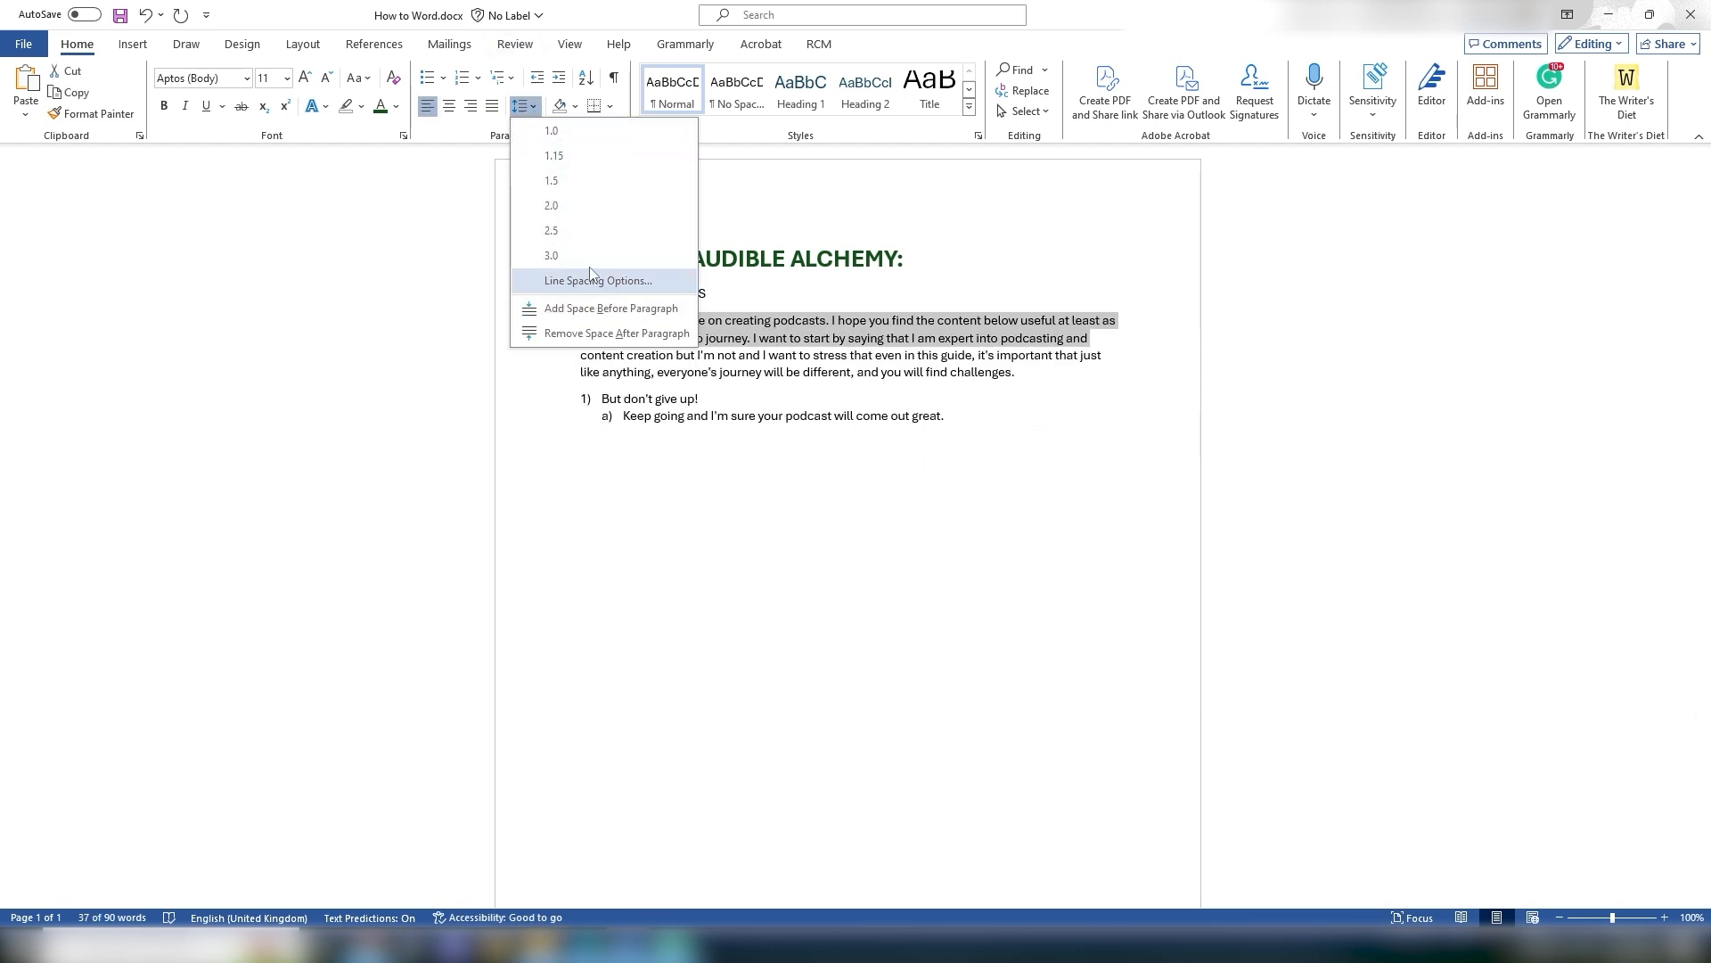
pyautogui.click(448, 559)
pyautogui.click(524, 106)
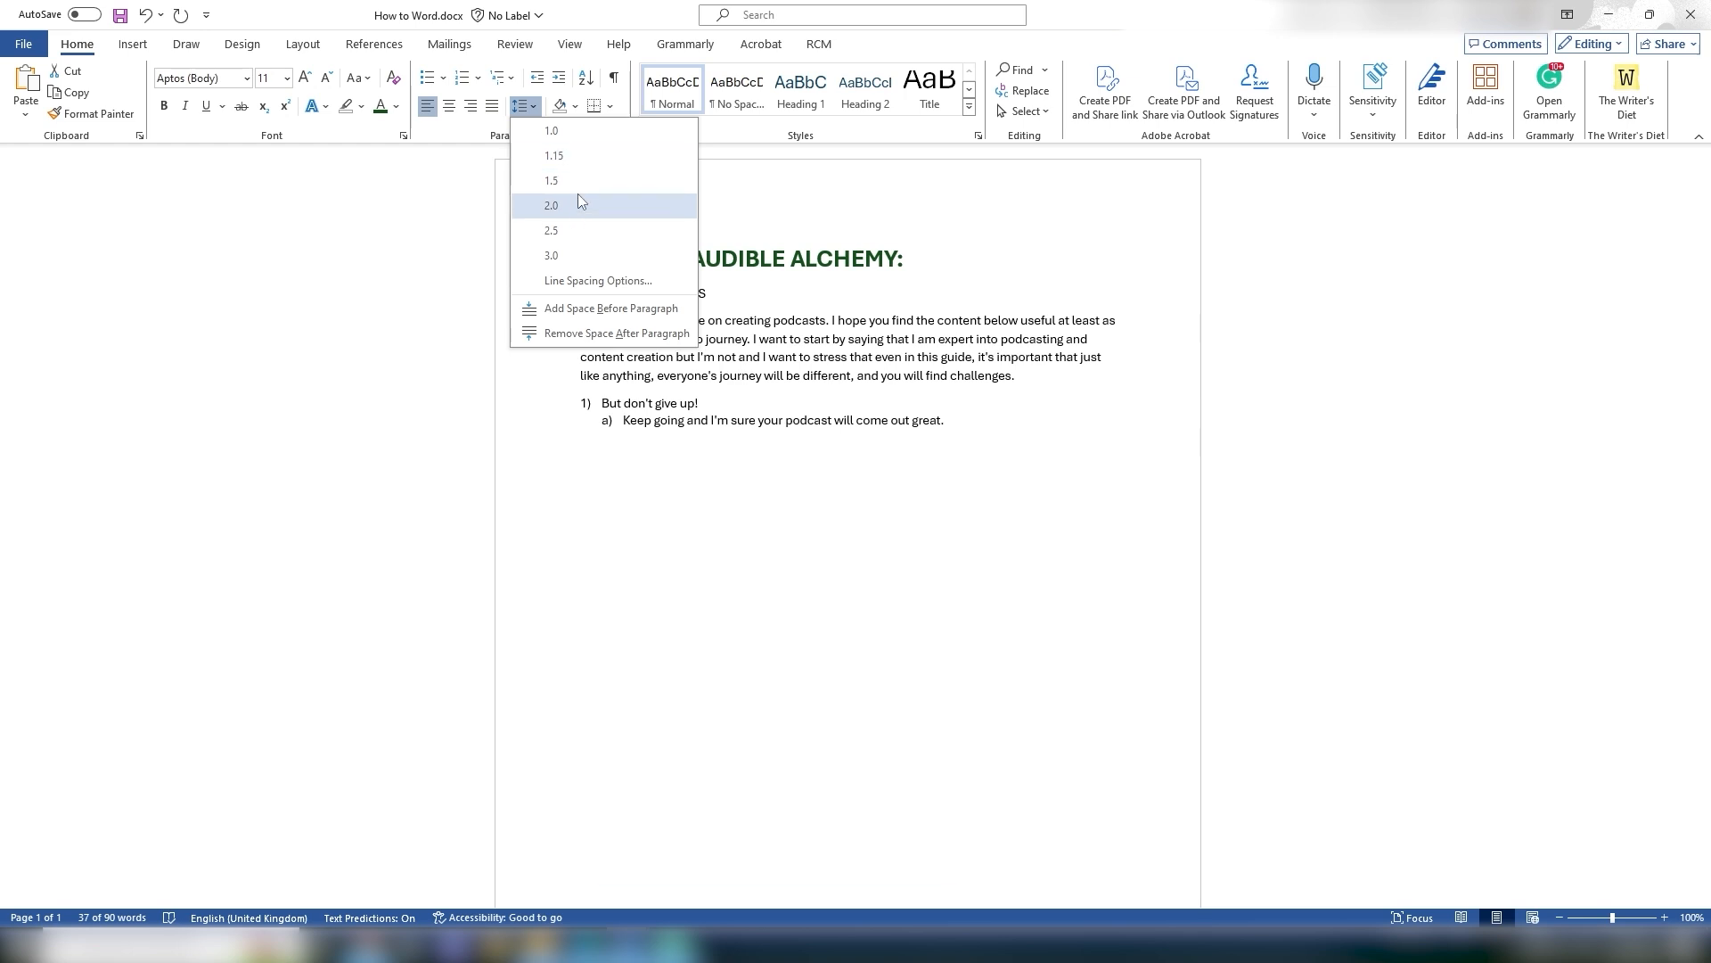
pyautogui.click(868, 455)
pyautogui.click(849, 451)
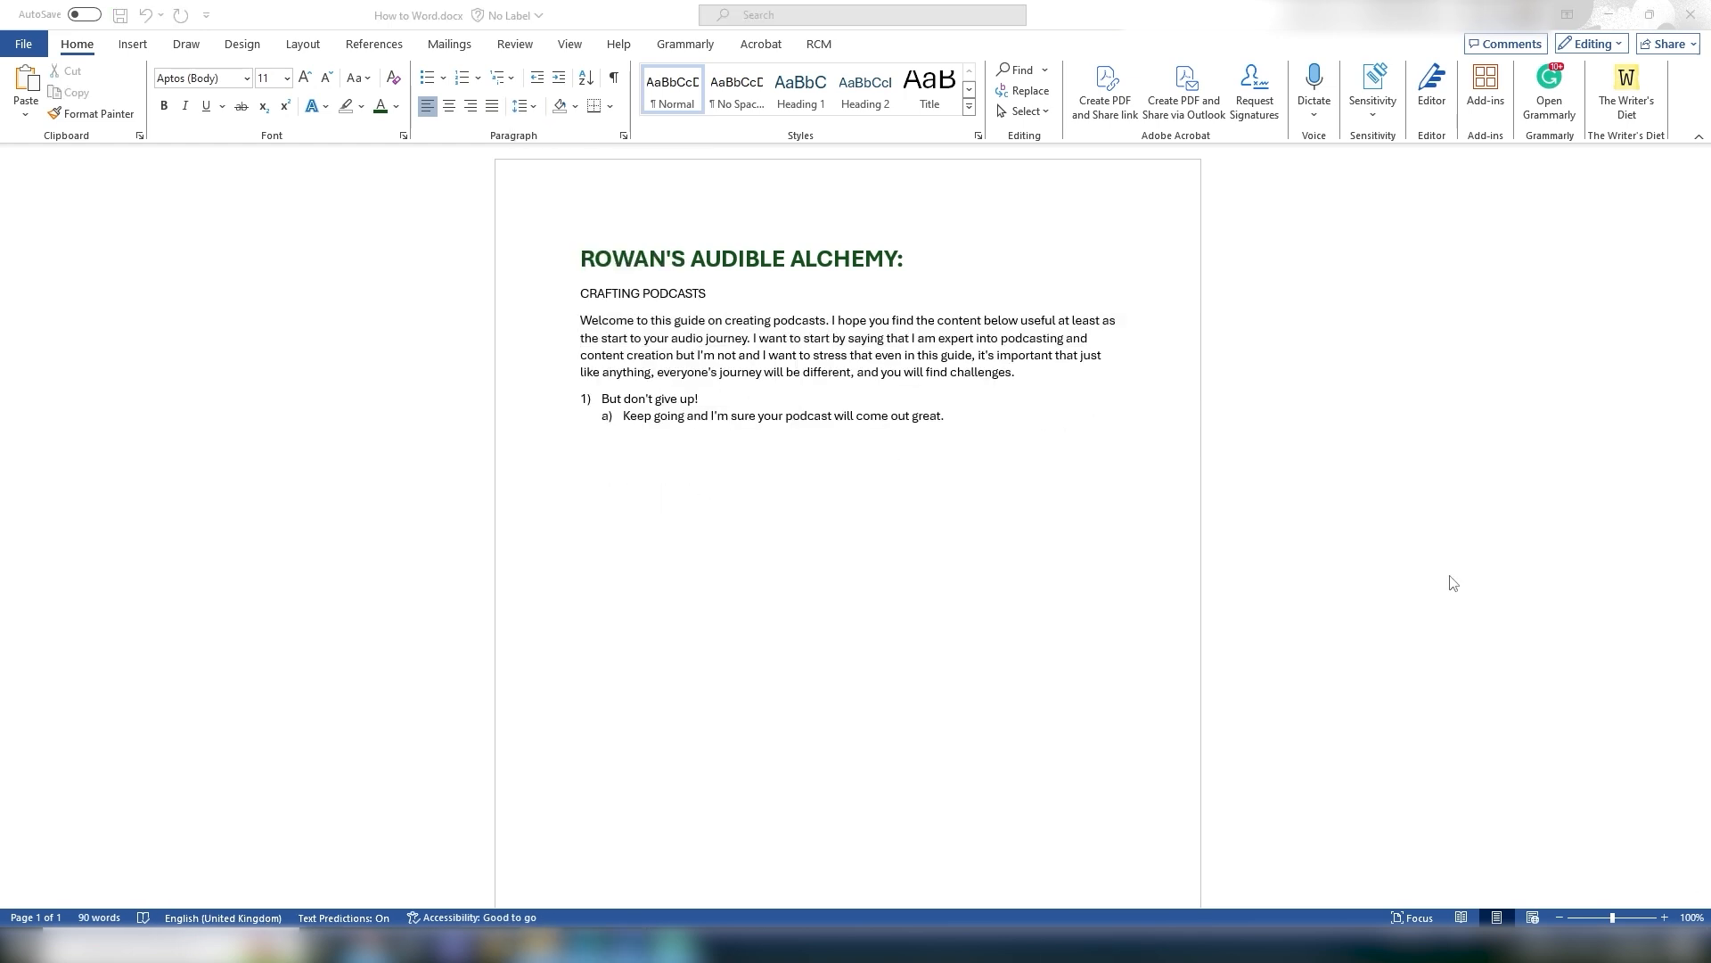
pyautogui.click(522, 487)
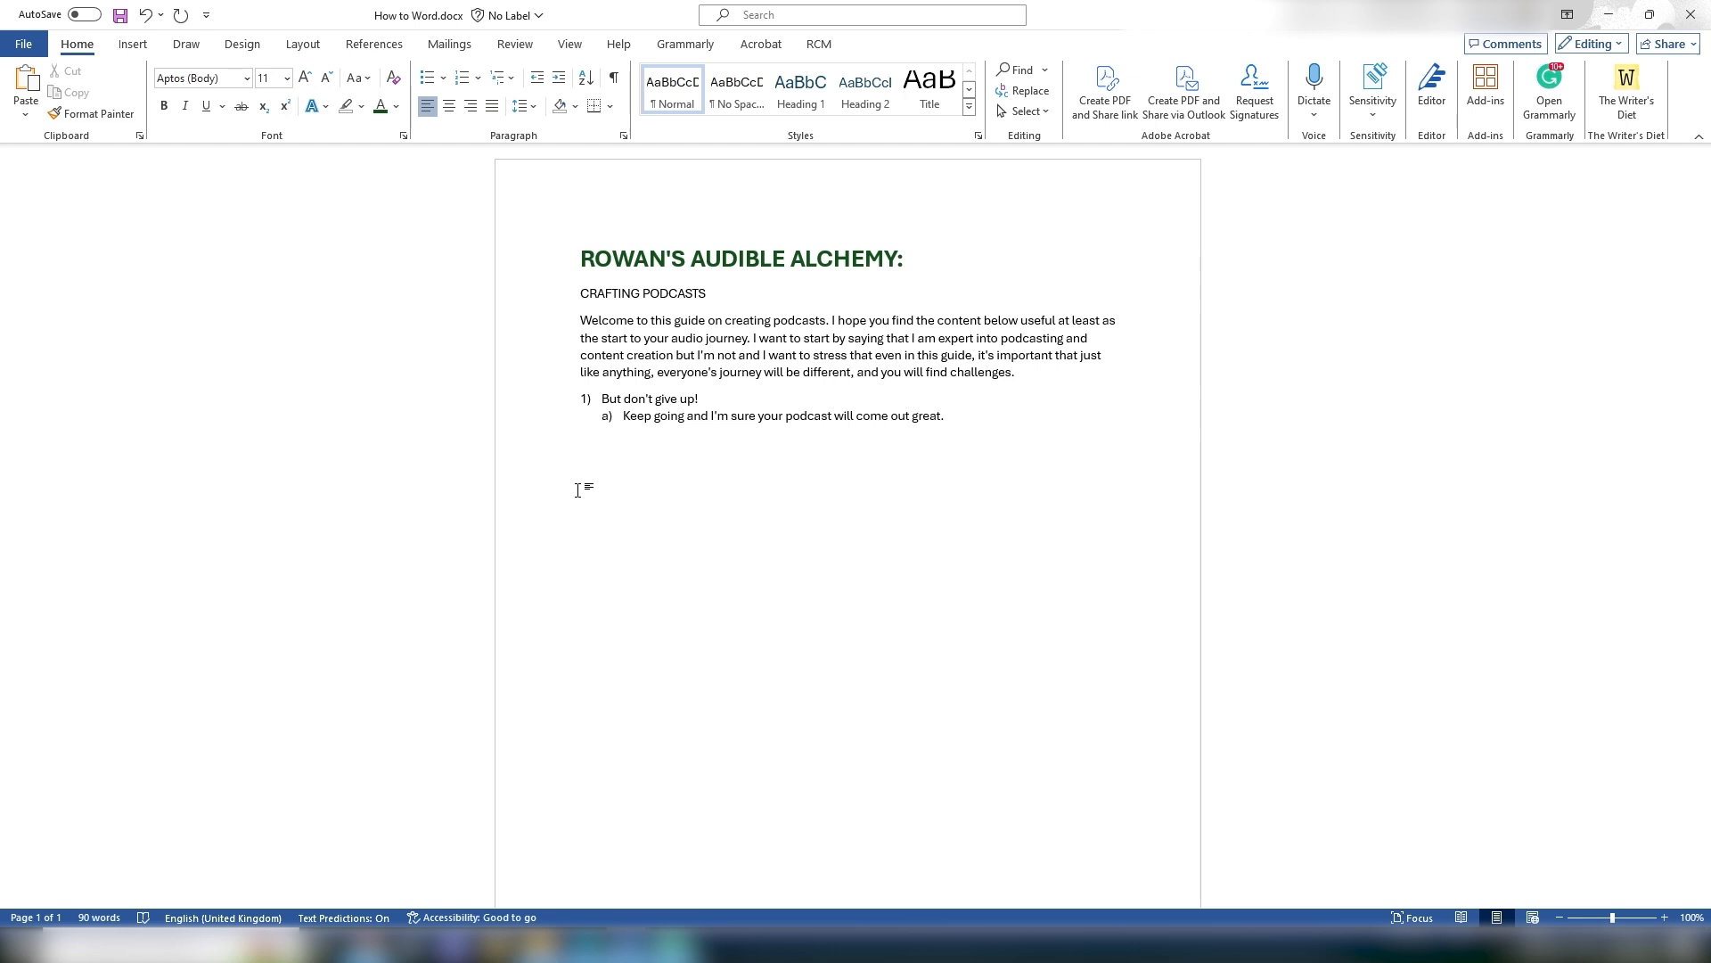
# Step: Add an empty paragraph after the CRAFTING PODCASTS subtitle
pyautogui.click(585, 258)
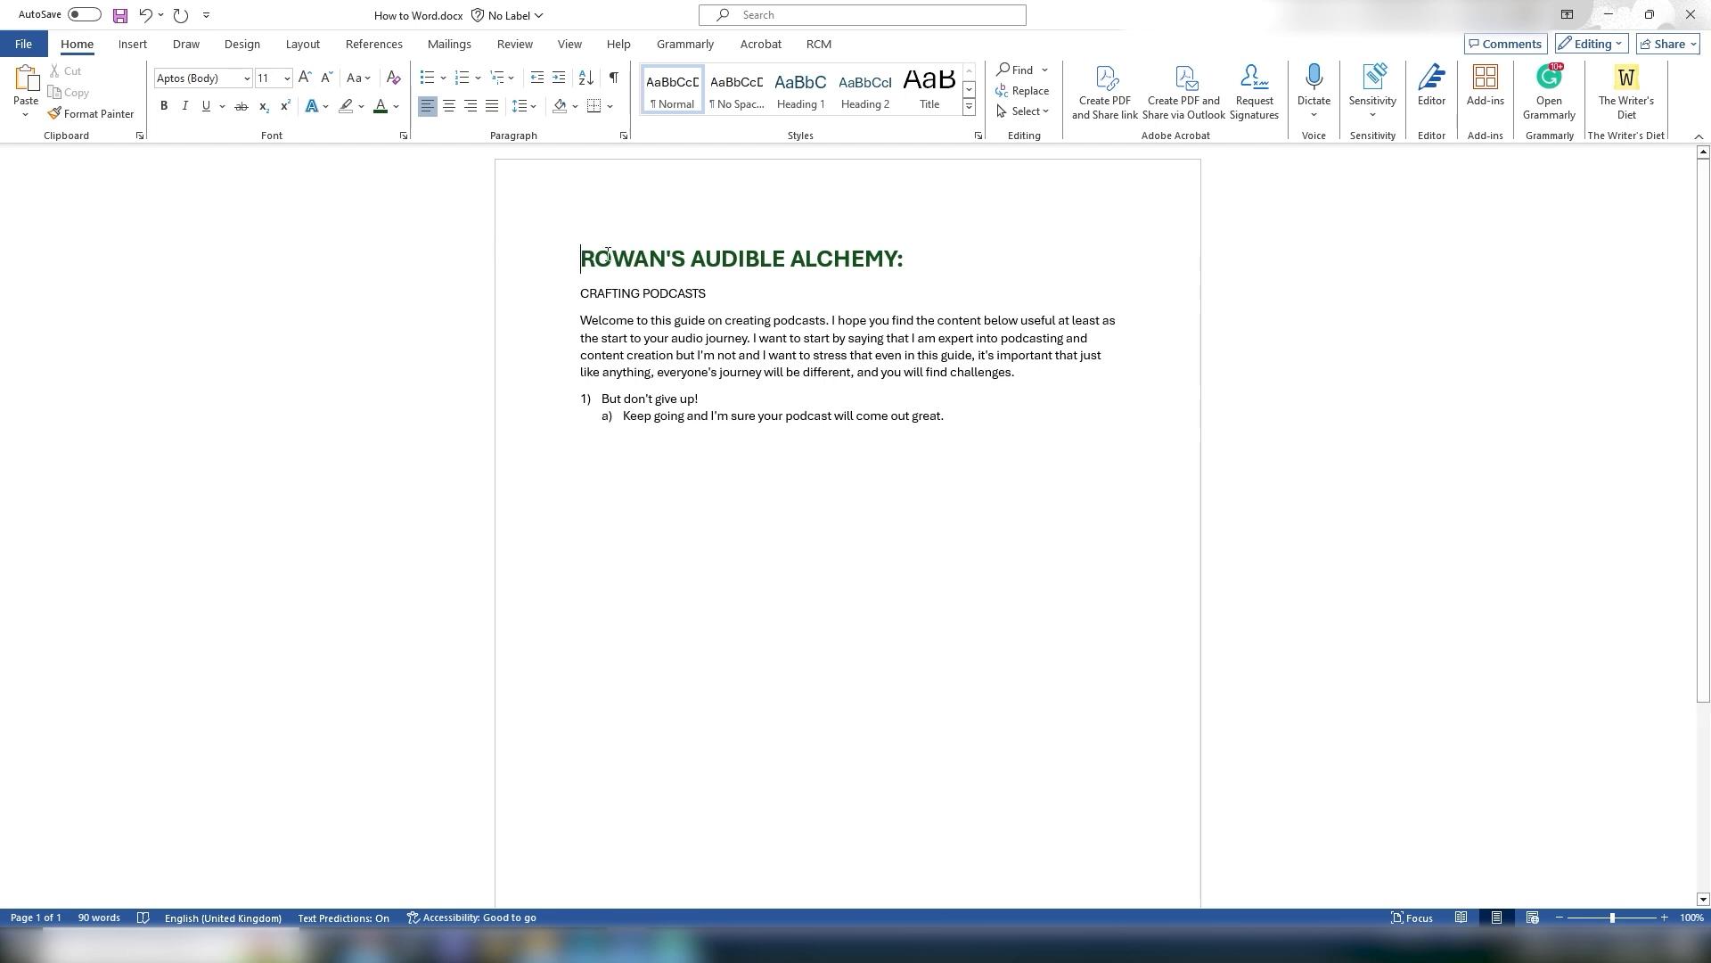
pyautogui.moveTo(607, 254); pyautogui.dragTo(918, 254)
pyautogui.click(621, 295)
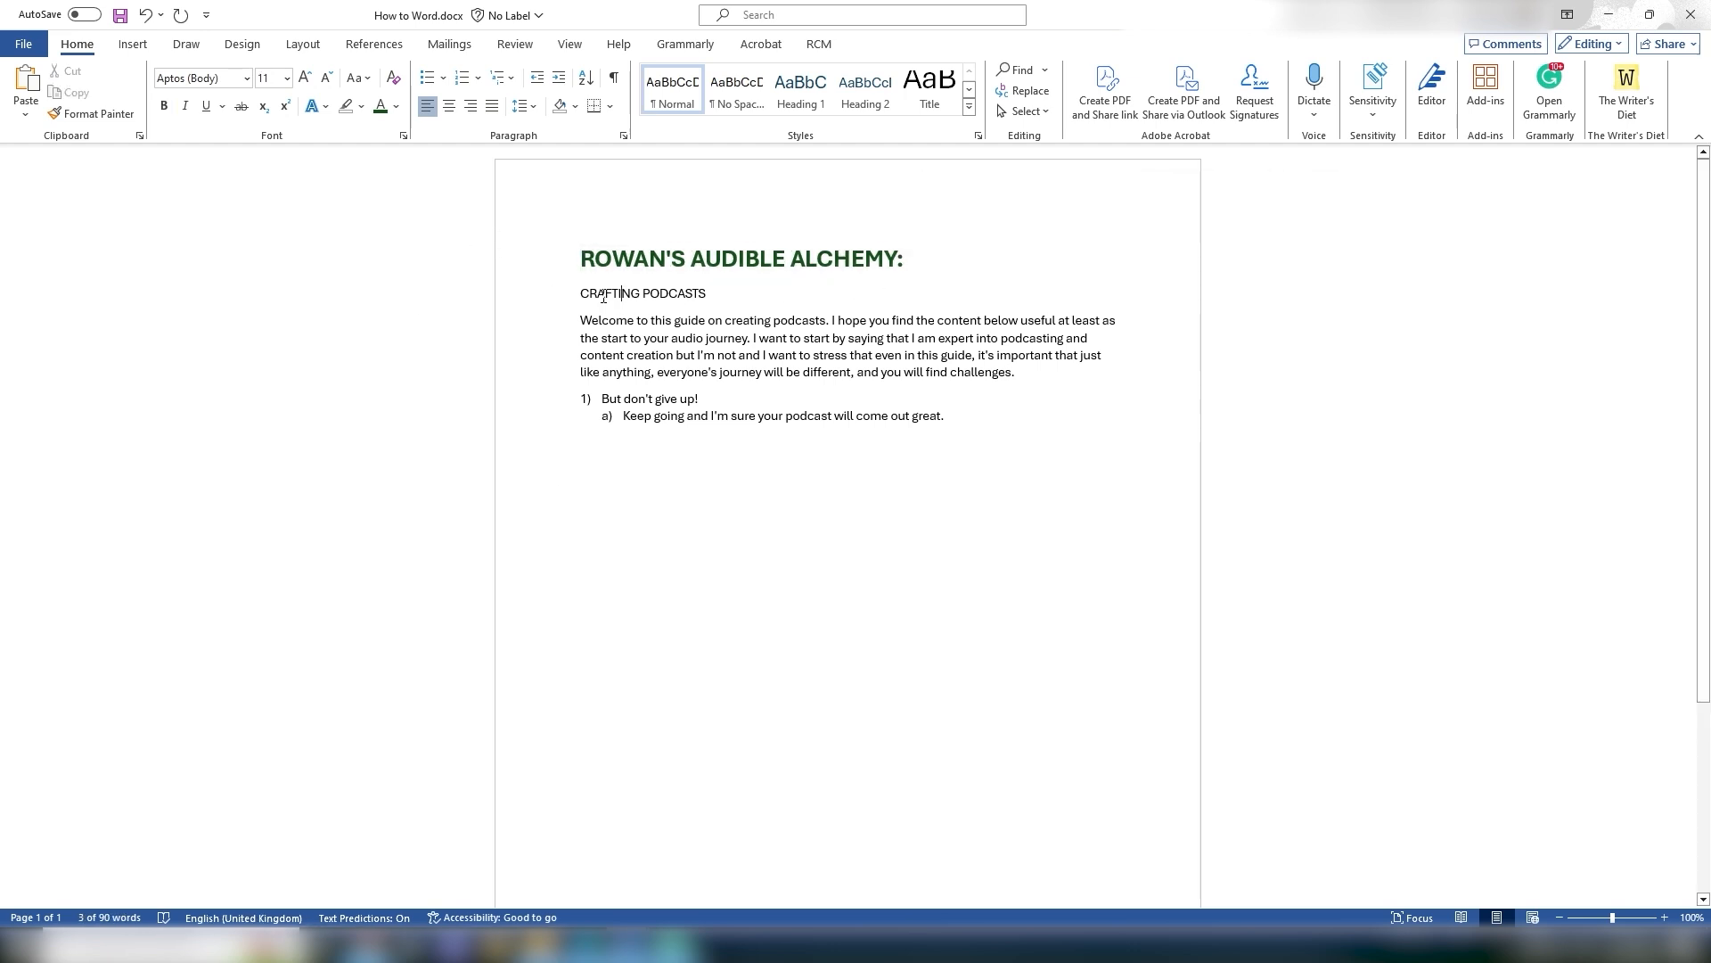
pyautogui.moveTo(580, 294); pyautogui.dragTo(748, 294)
pyautogui.click(728, 297)
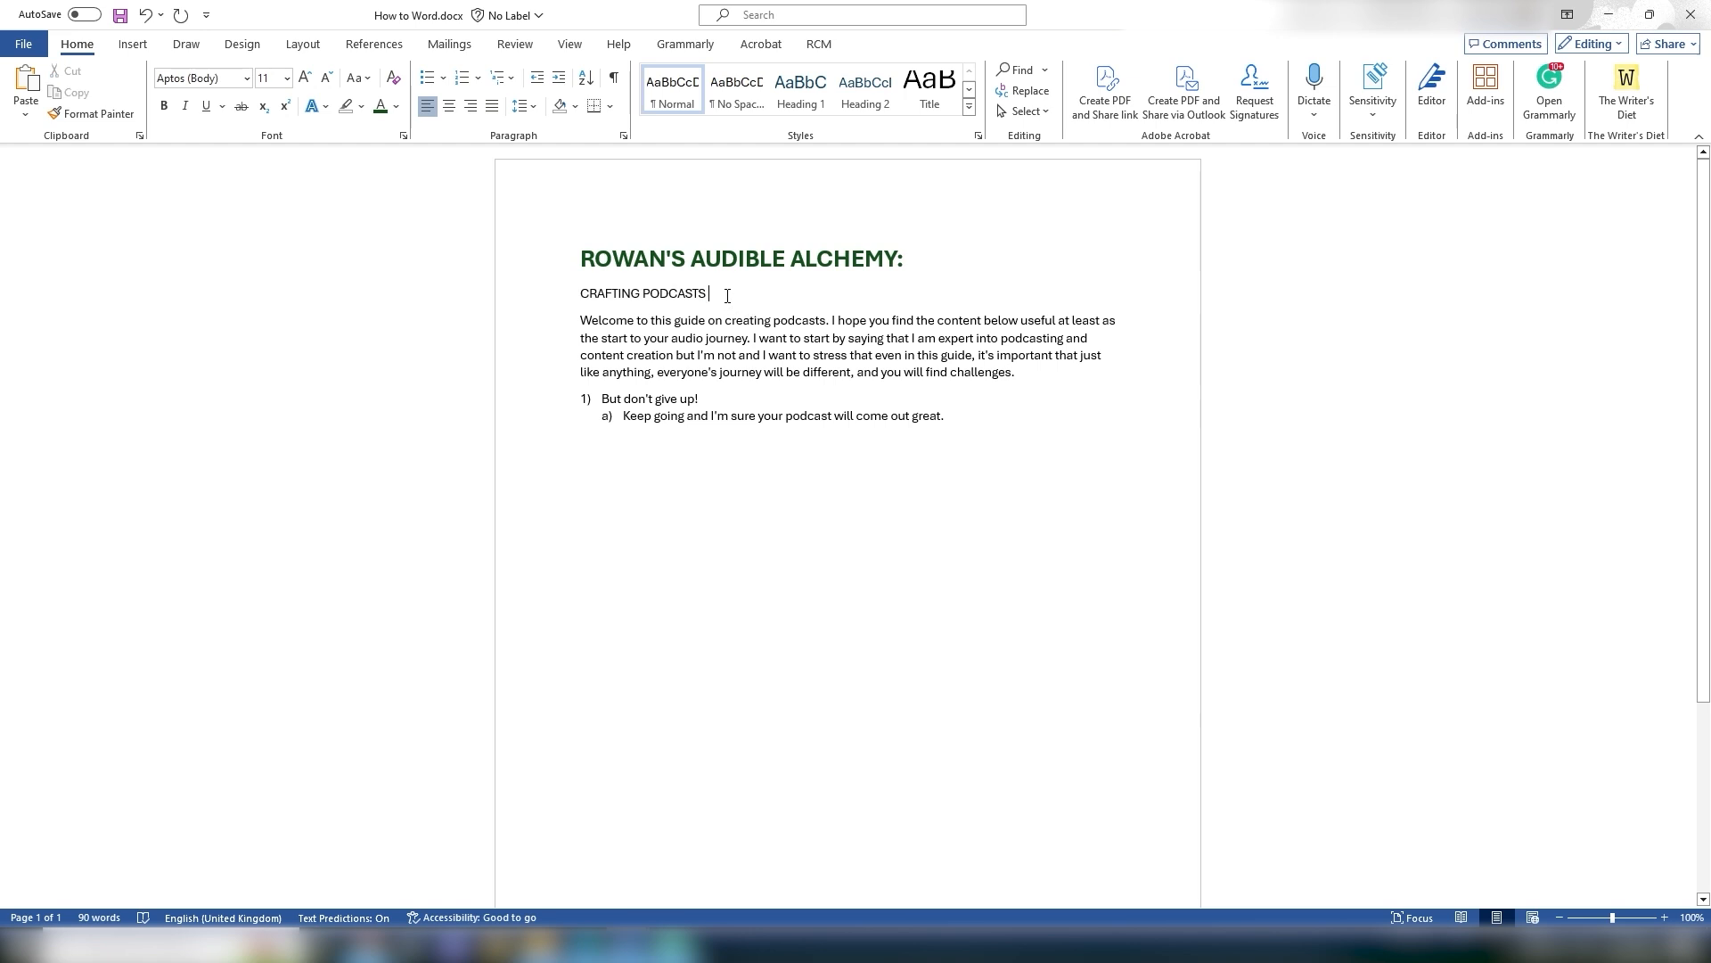
pyautogui.press('Return')
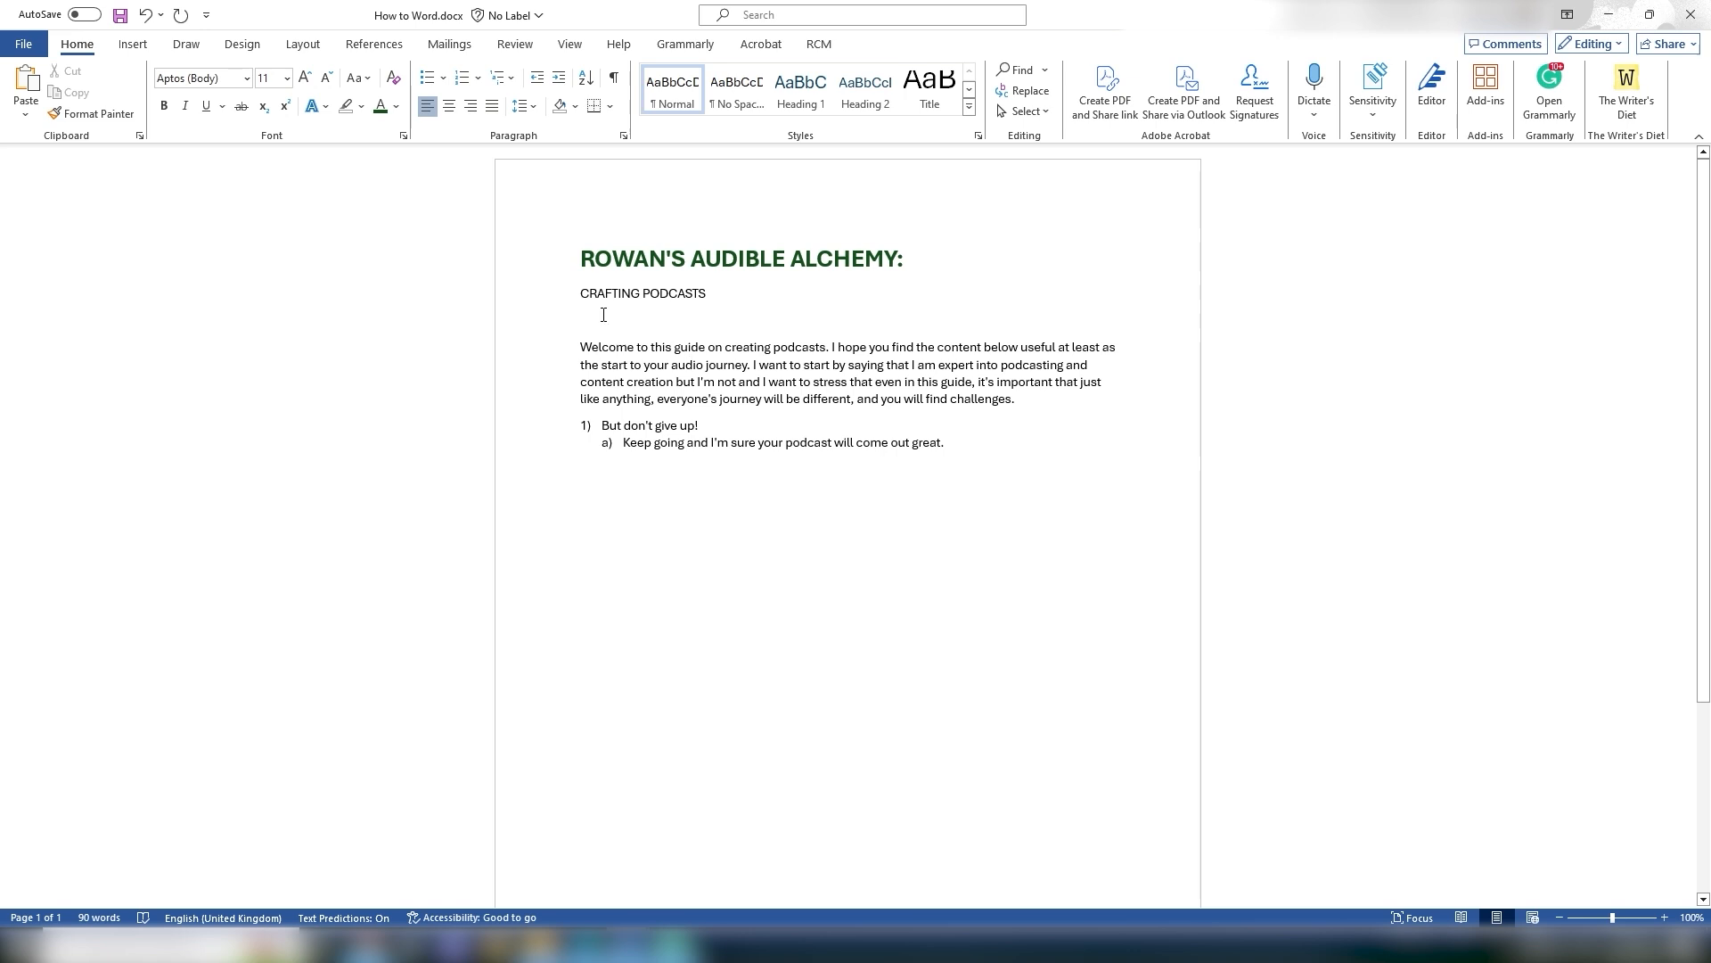
# Step: Apply the Heading 1 style to the CRAFTING PODCASTS subtitle
pyautogui.moveTo(581, 294); pyautogui.dragTo(708, 300)
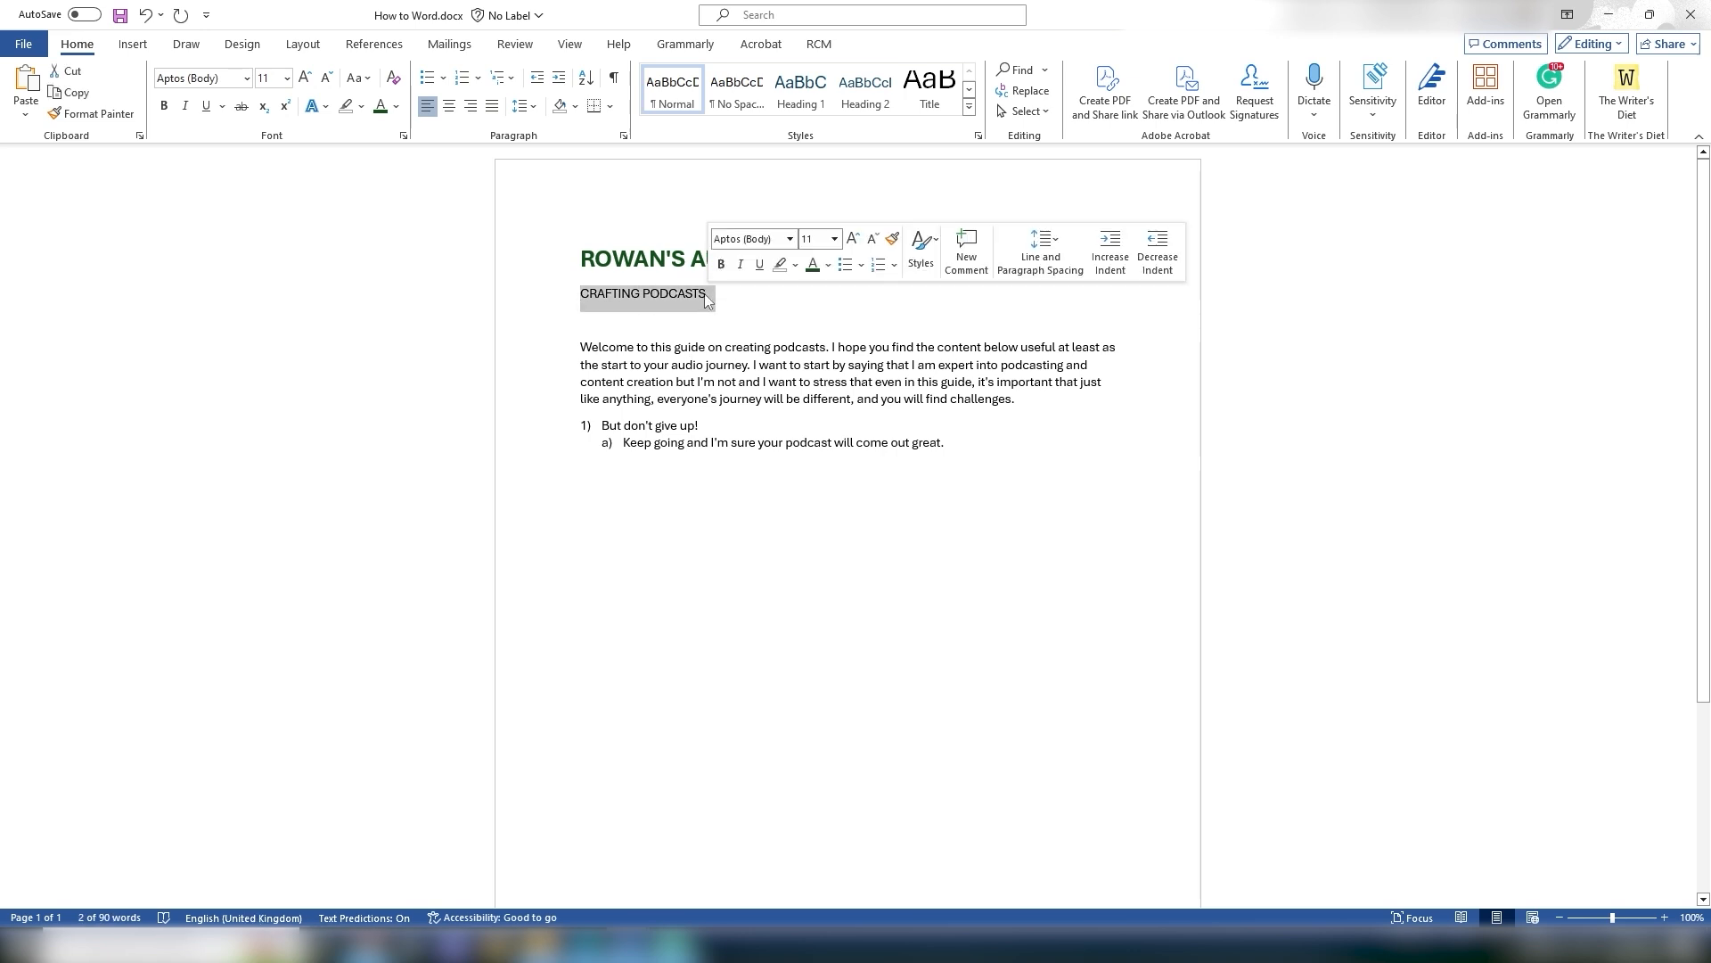
pyautogui.moveTo(581, 258); pyautogui.dragTo(905, 290)
pyautogui.click(794, 300)
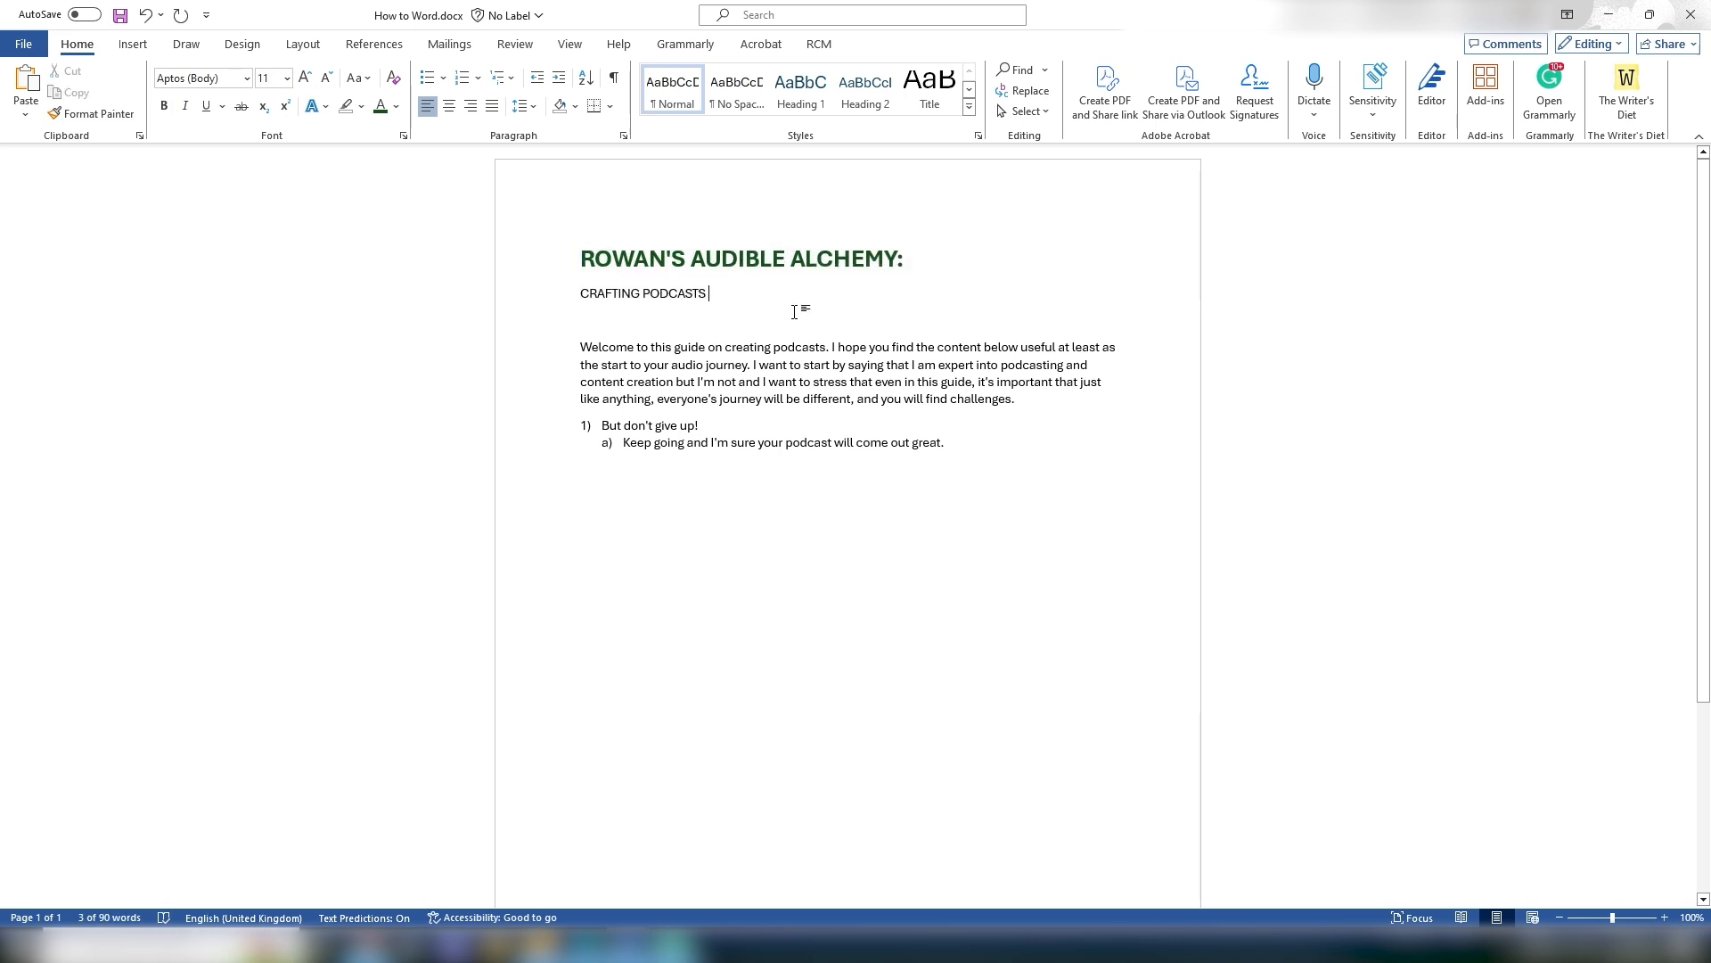
pyautogui.click(807, 100)
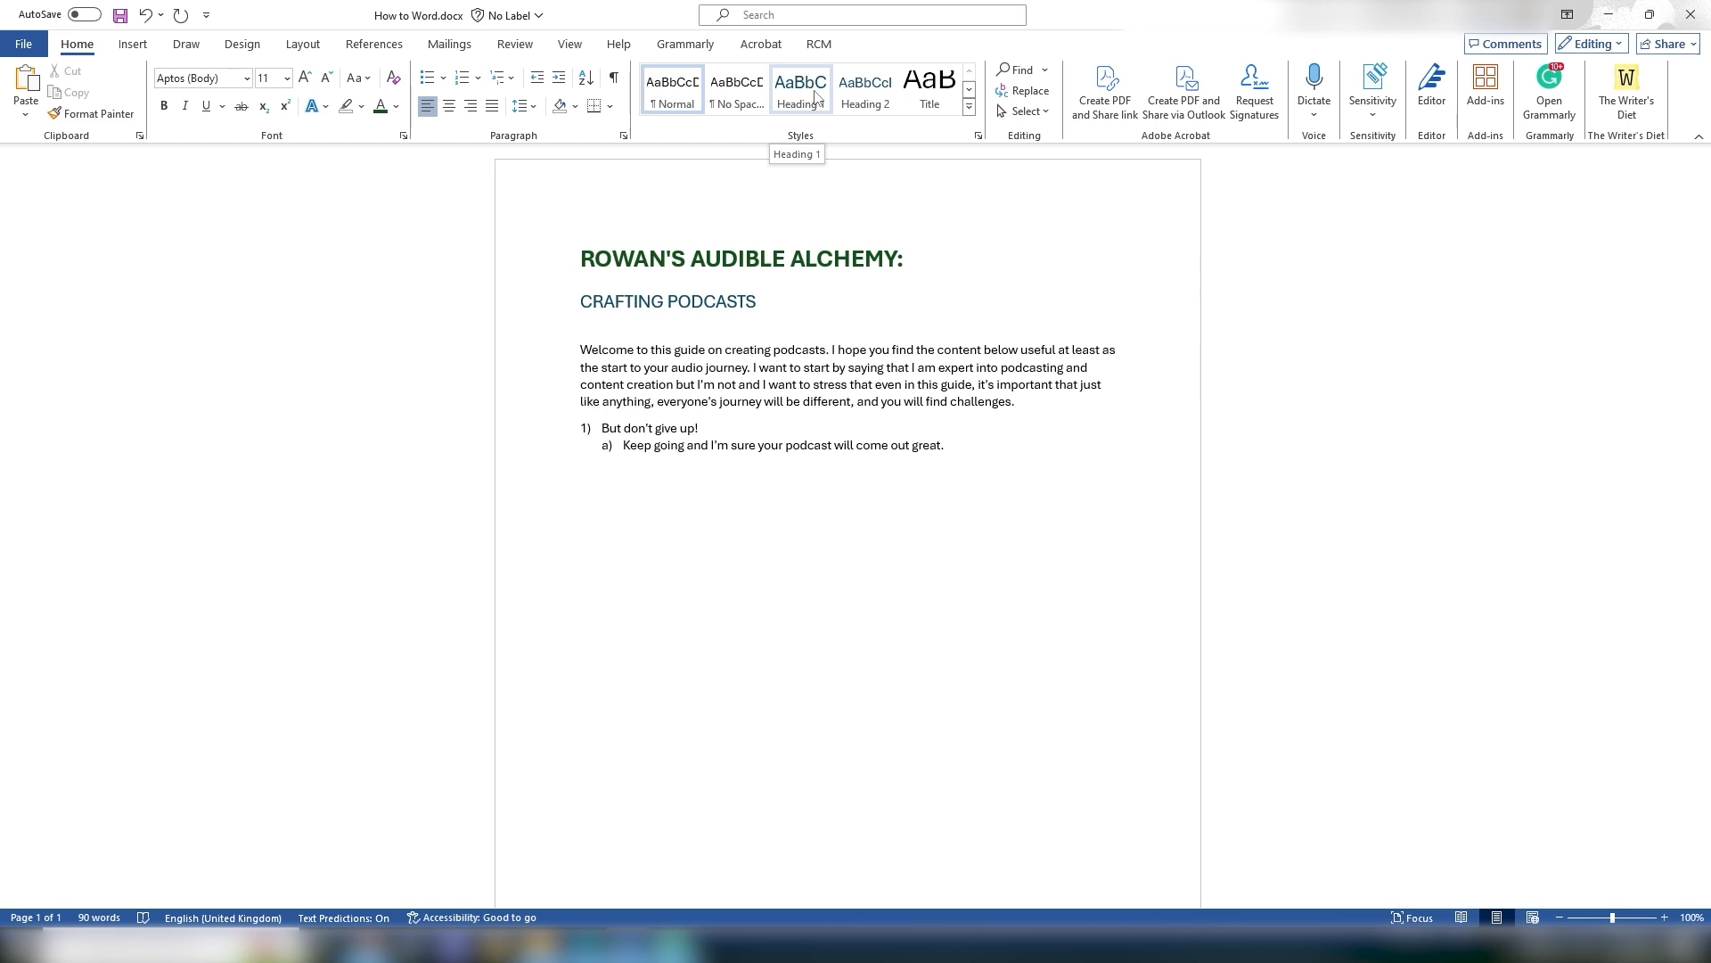
# Step: Apply the Title style to the ROWAN'S AUDIBLE ALCHEMY: CRAFTING PODCASTS heading
pyautogui.moveTo(580, 257); pyautogui.dragTo(924, 258)
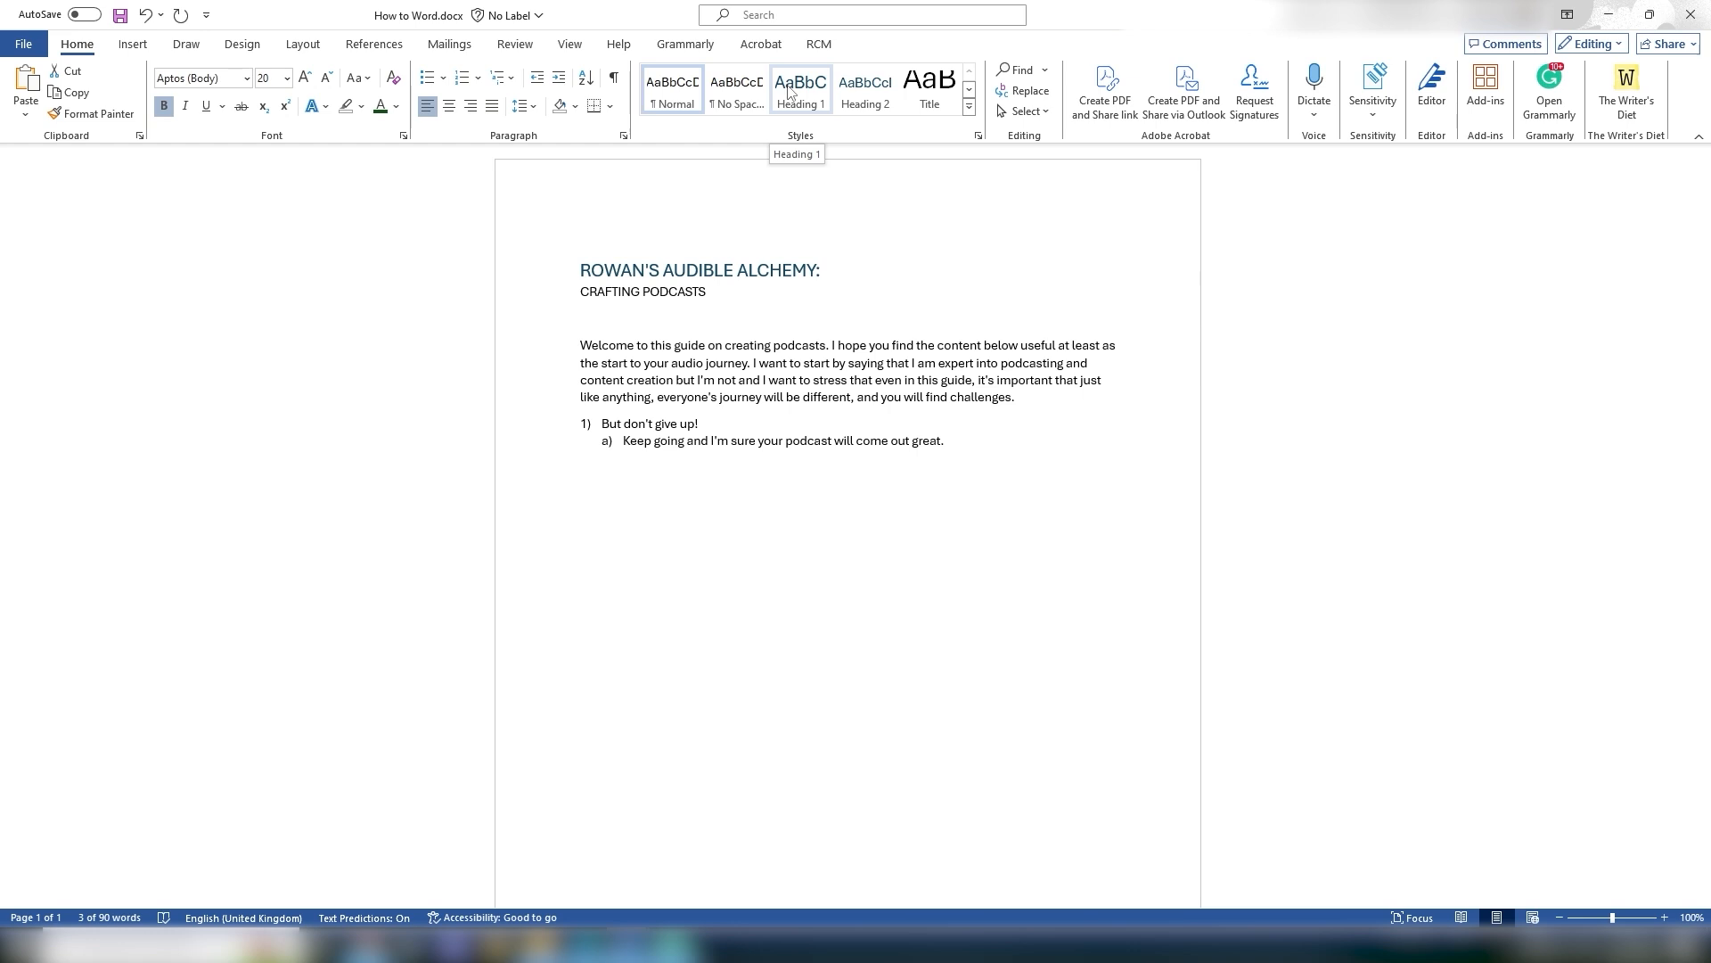
pyautogui.moveTo(723, 297); pyautogui.dragTo(558, 268)
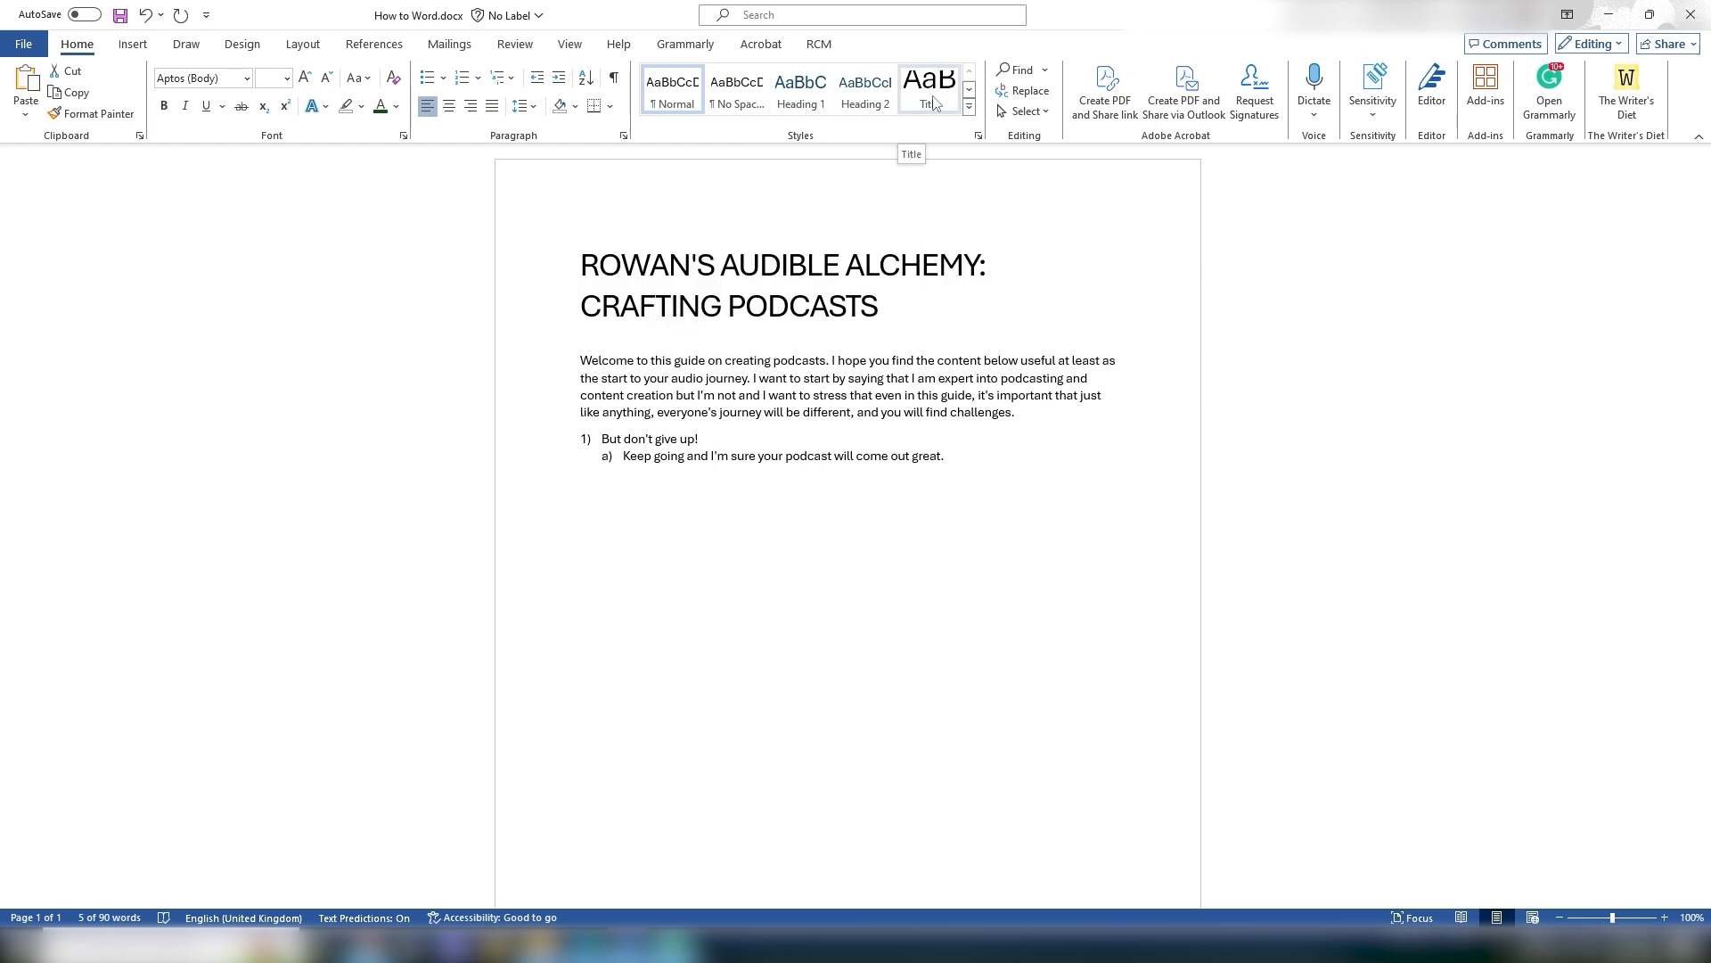
pyautogui.click(935, 104)
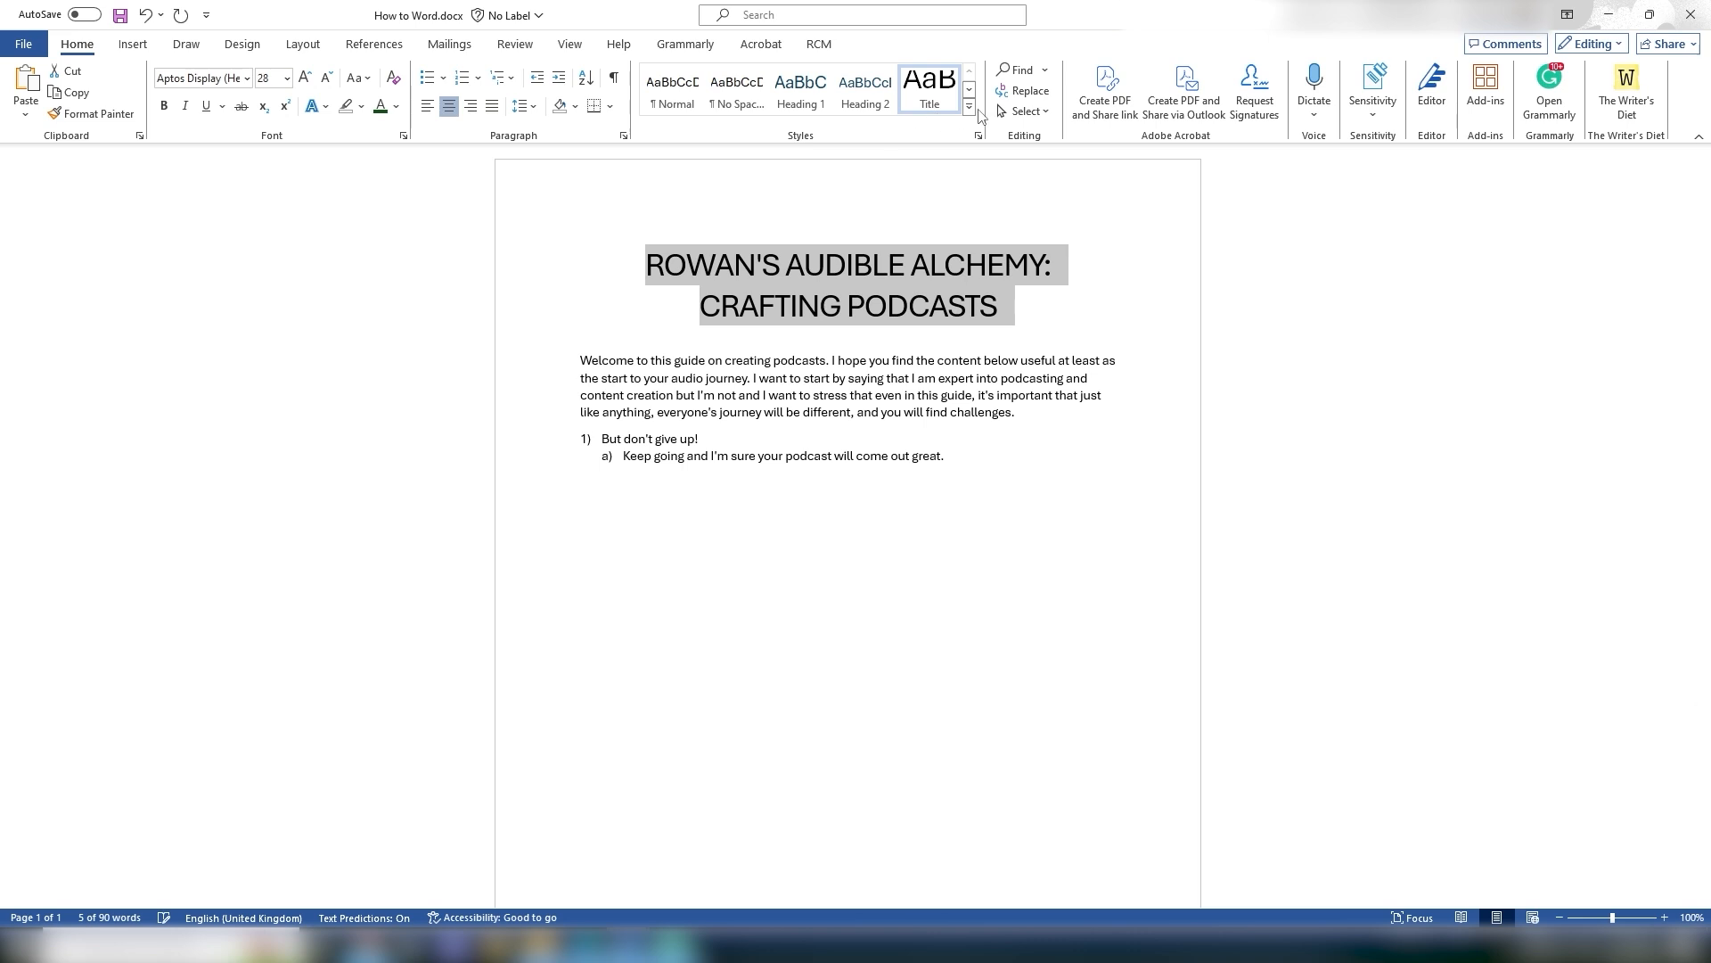
# Step: Open the Title style for modification and set its font to Times New Roman
pyautogui.click(1016, 305)
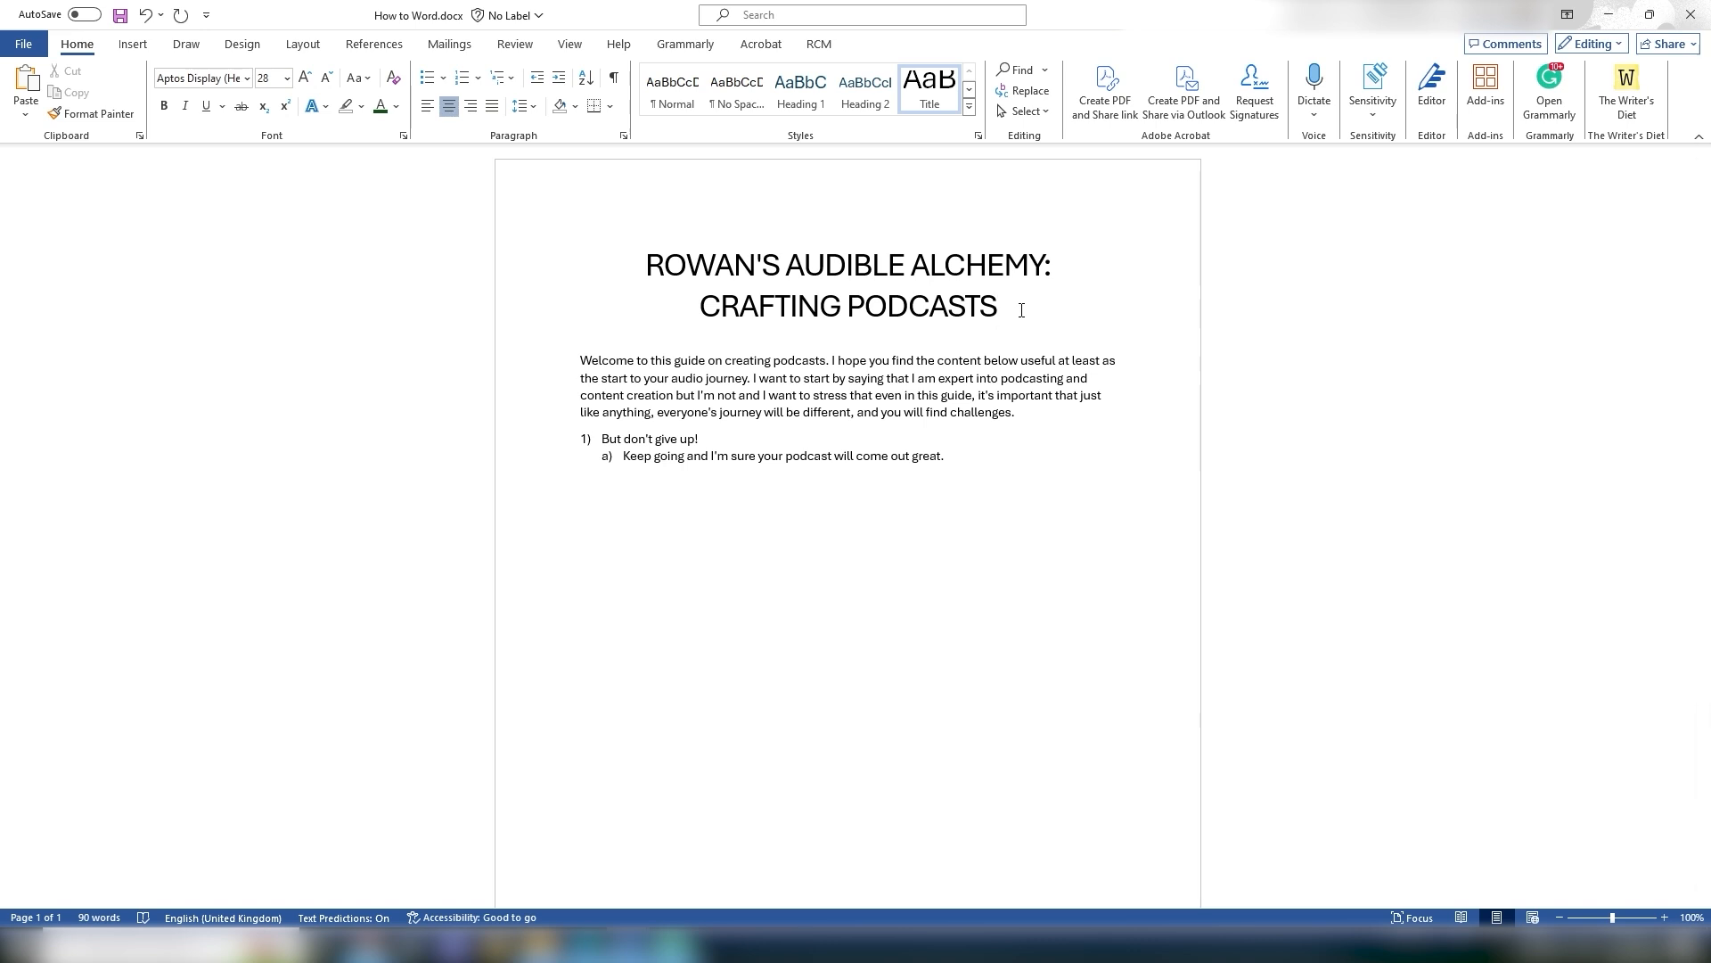
pyautogui.moveTo(1002, 307); pyautogui.dragTo(980, 308)
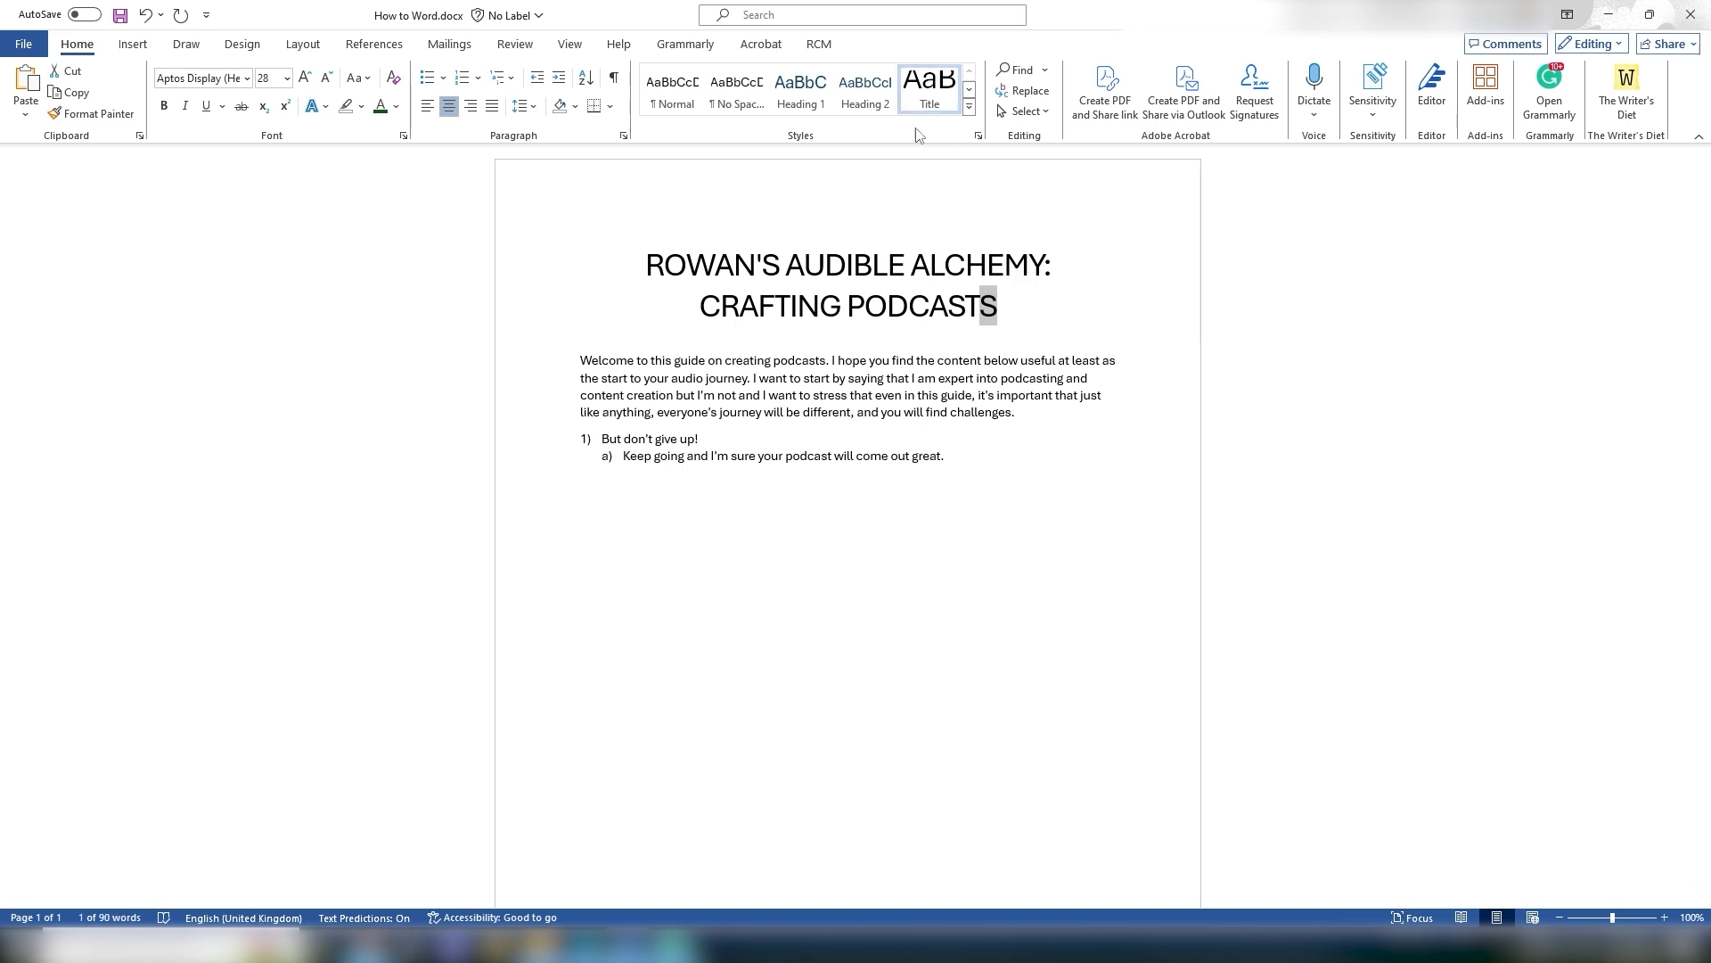
pyautogui.click(1073, 314)
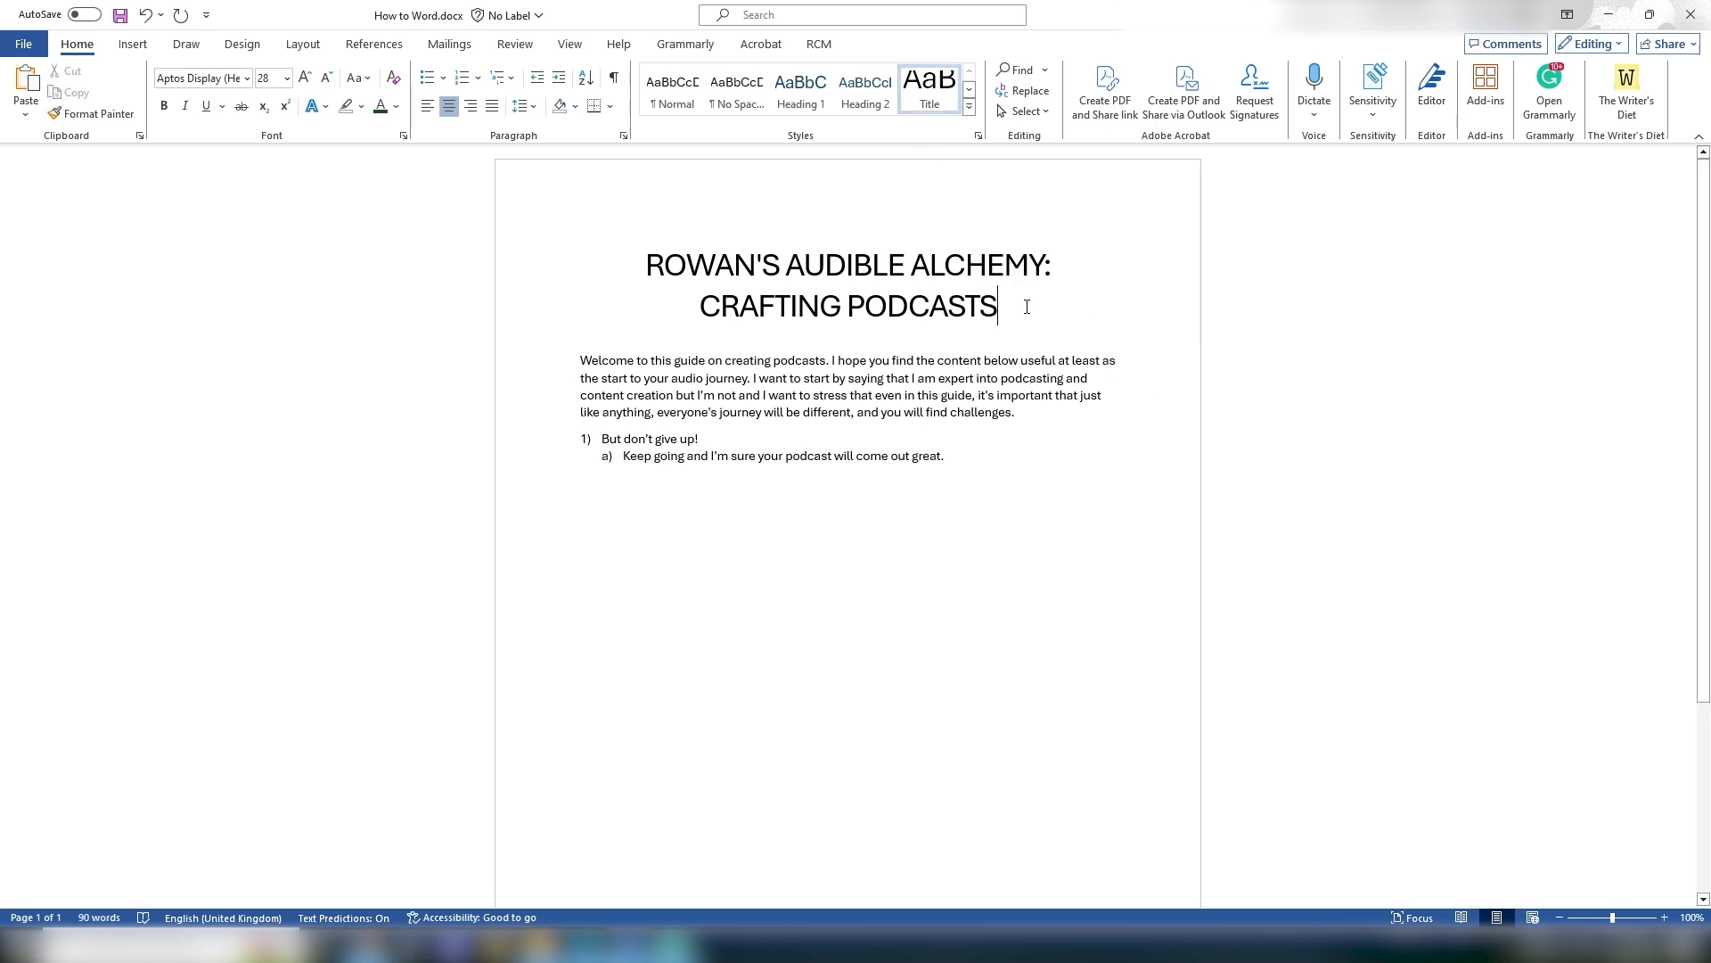
pyautogui.rightClick(943, 108)
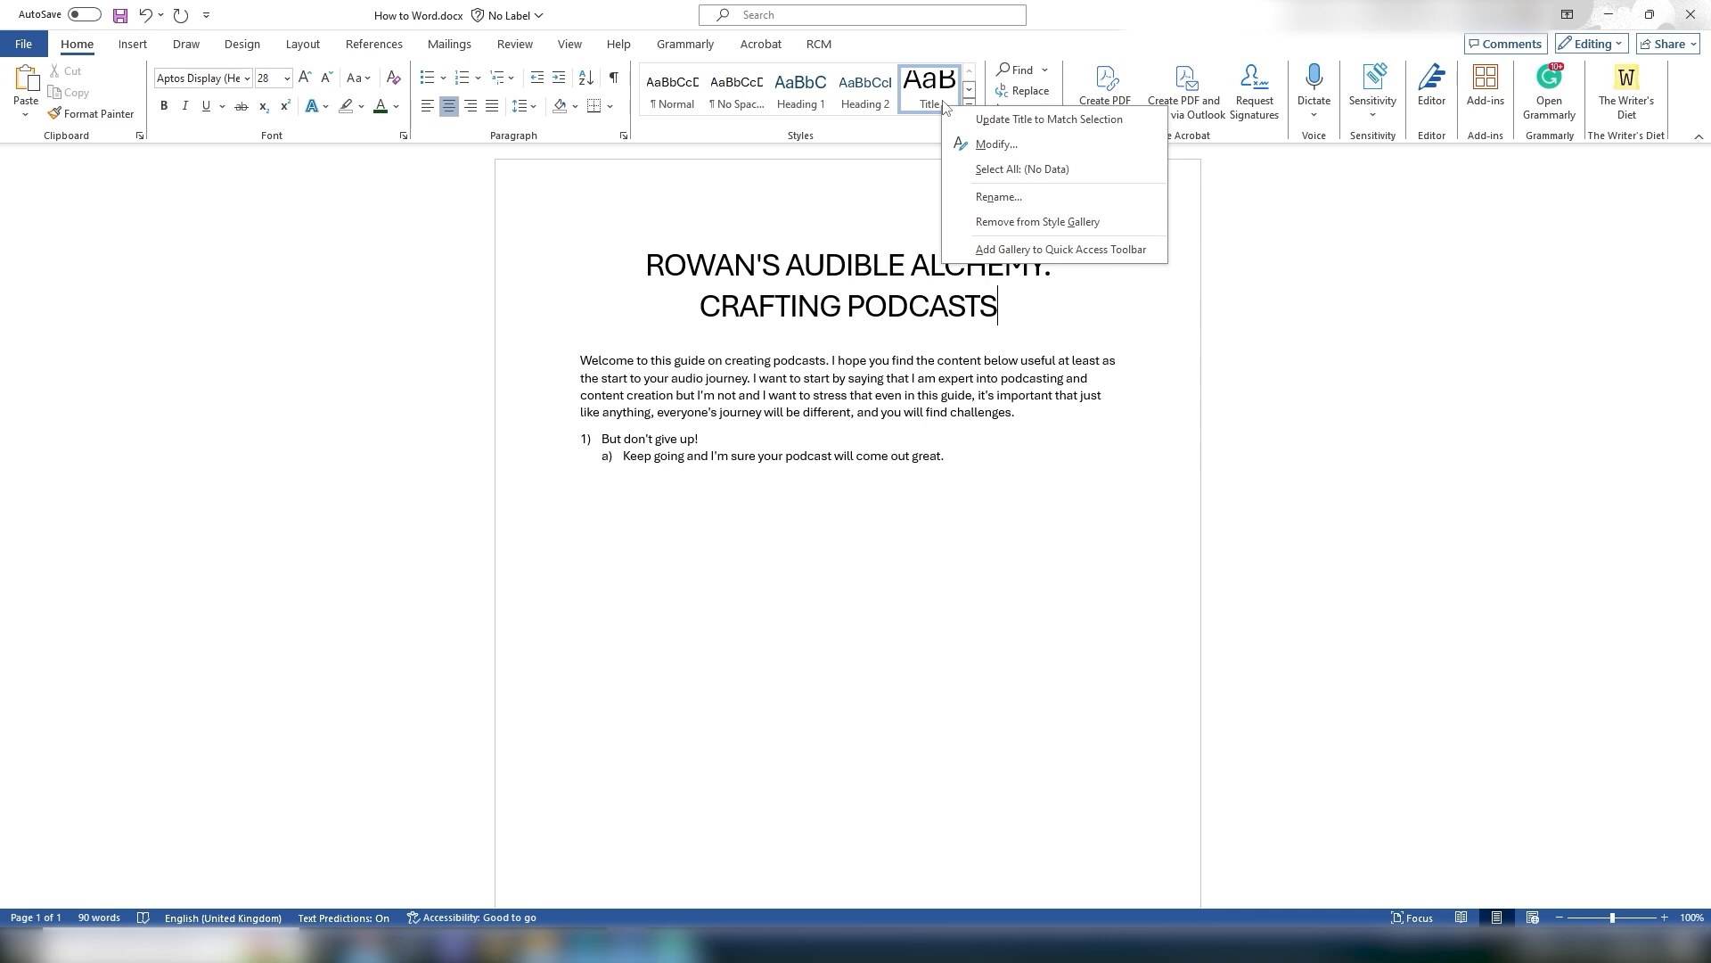
pyautogui.click(983, 147)
pyautogui.moveTo(703, 223); pyautogui.dragTo(196, 200)
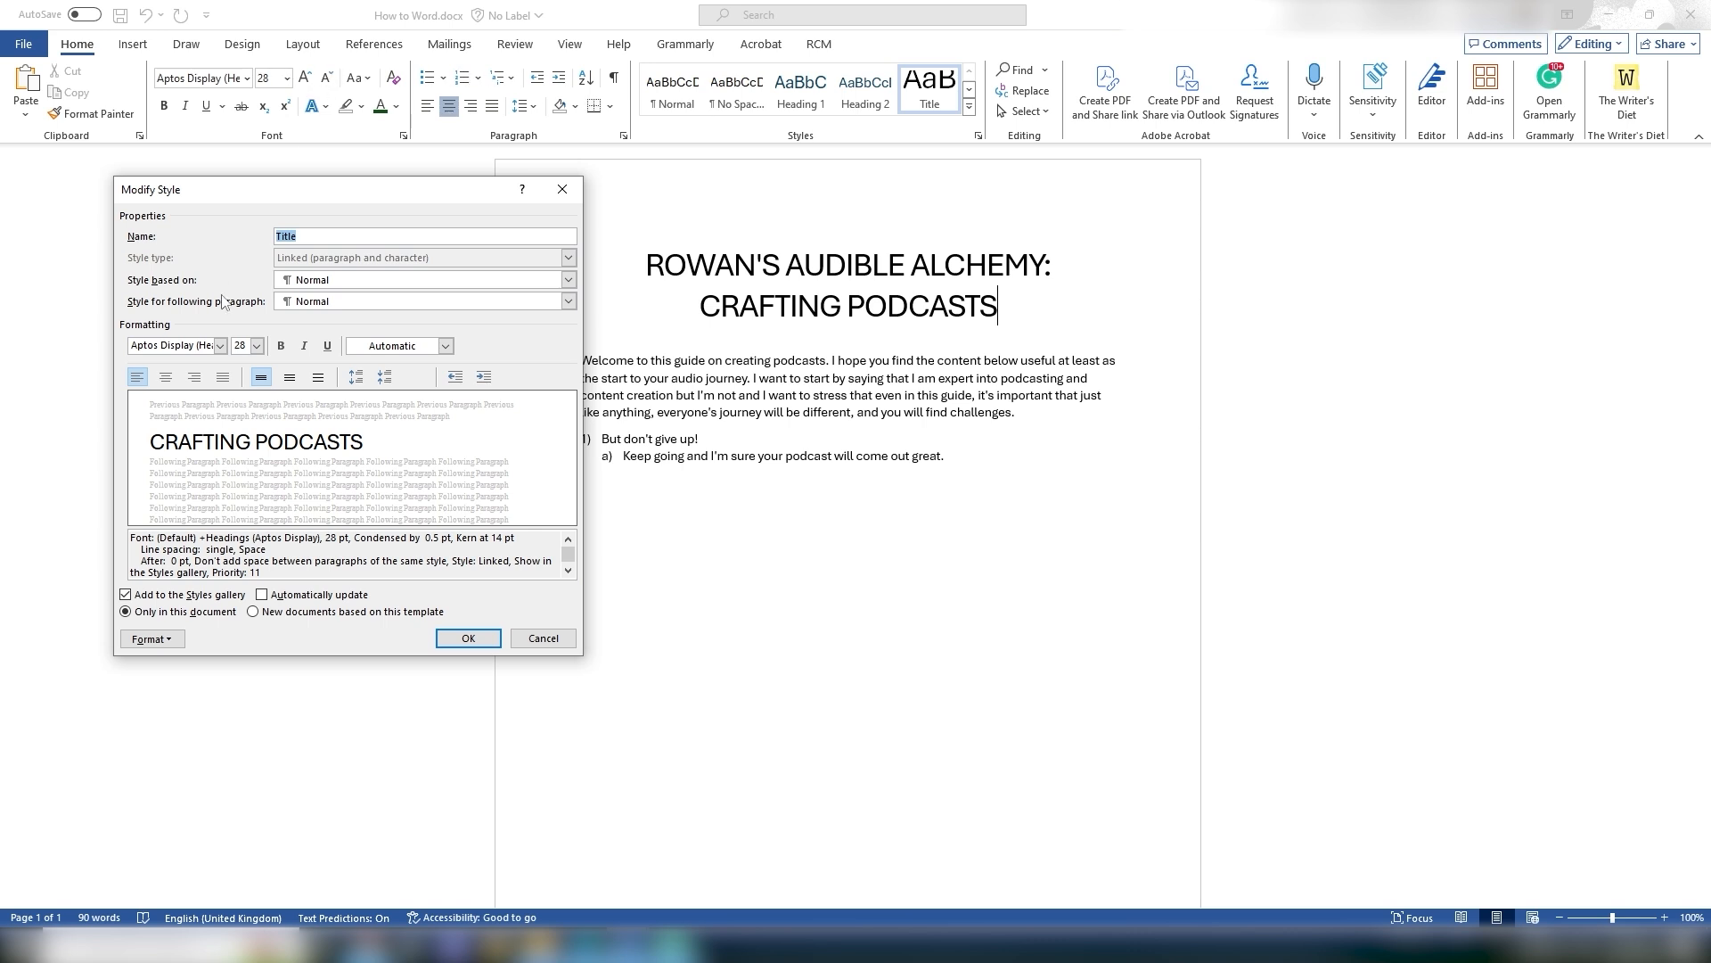
pyautogui.click(220, 346)
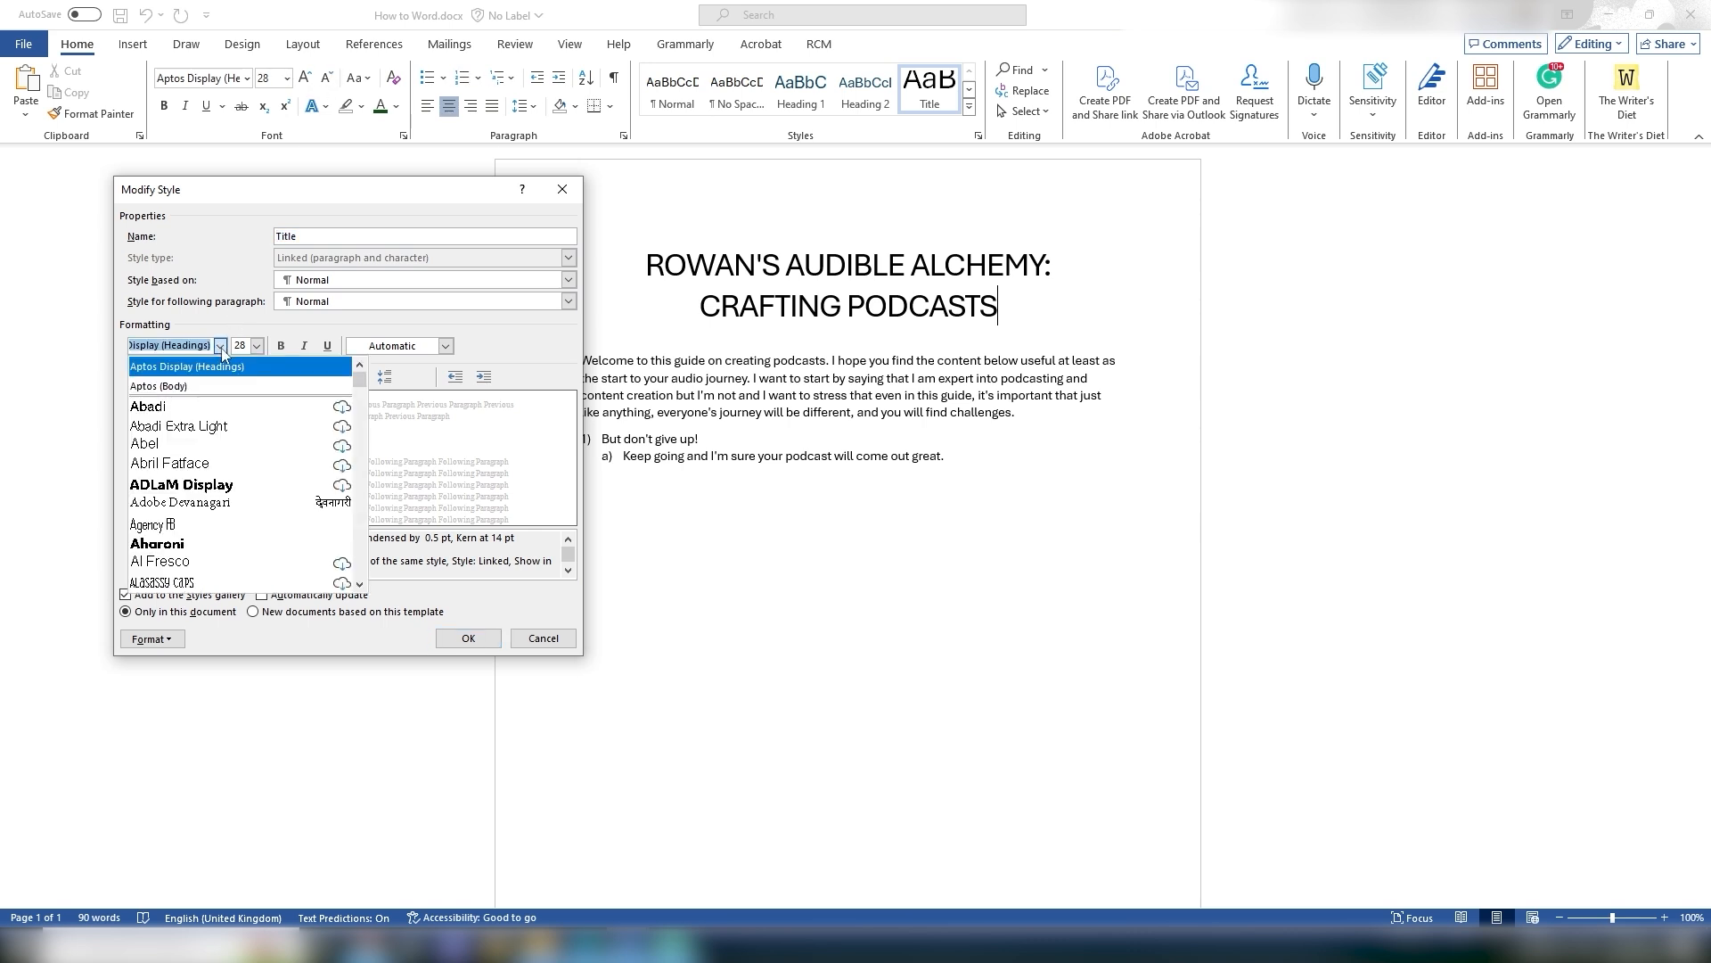
pyautogui.scroll(-8, 207, 427)
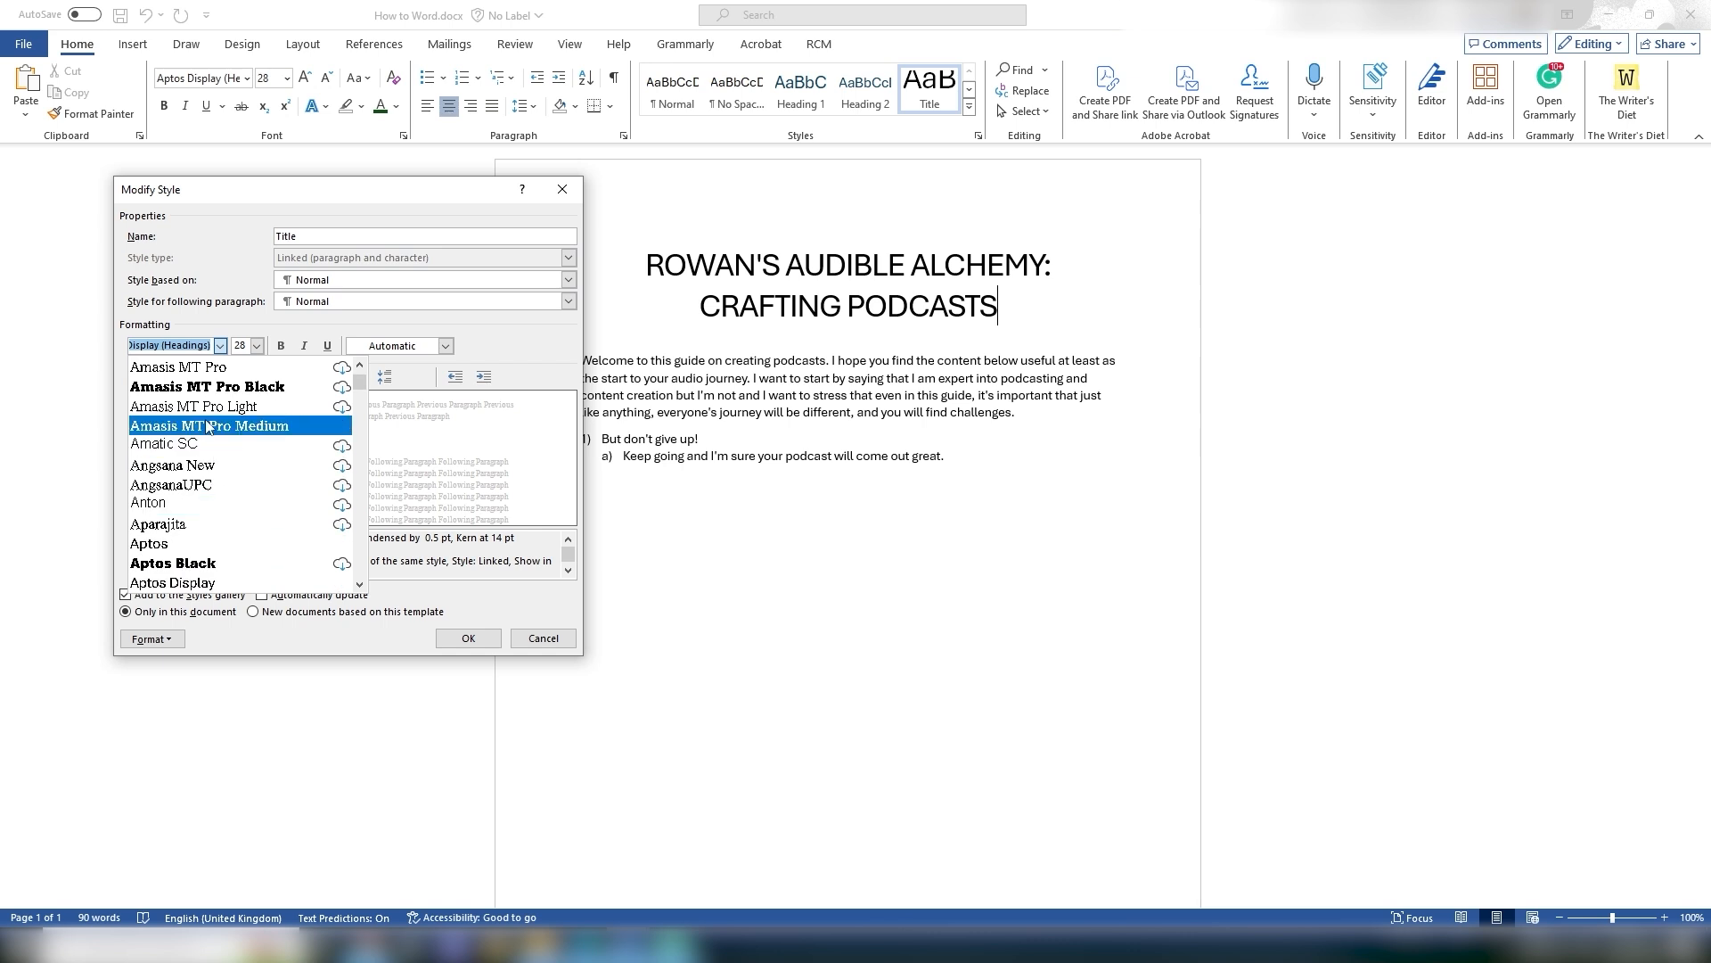
pyautogui.write('Times New Roman')
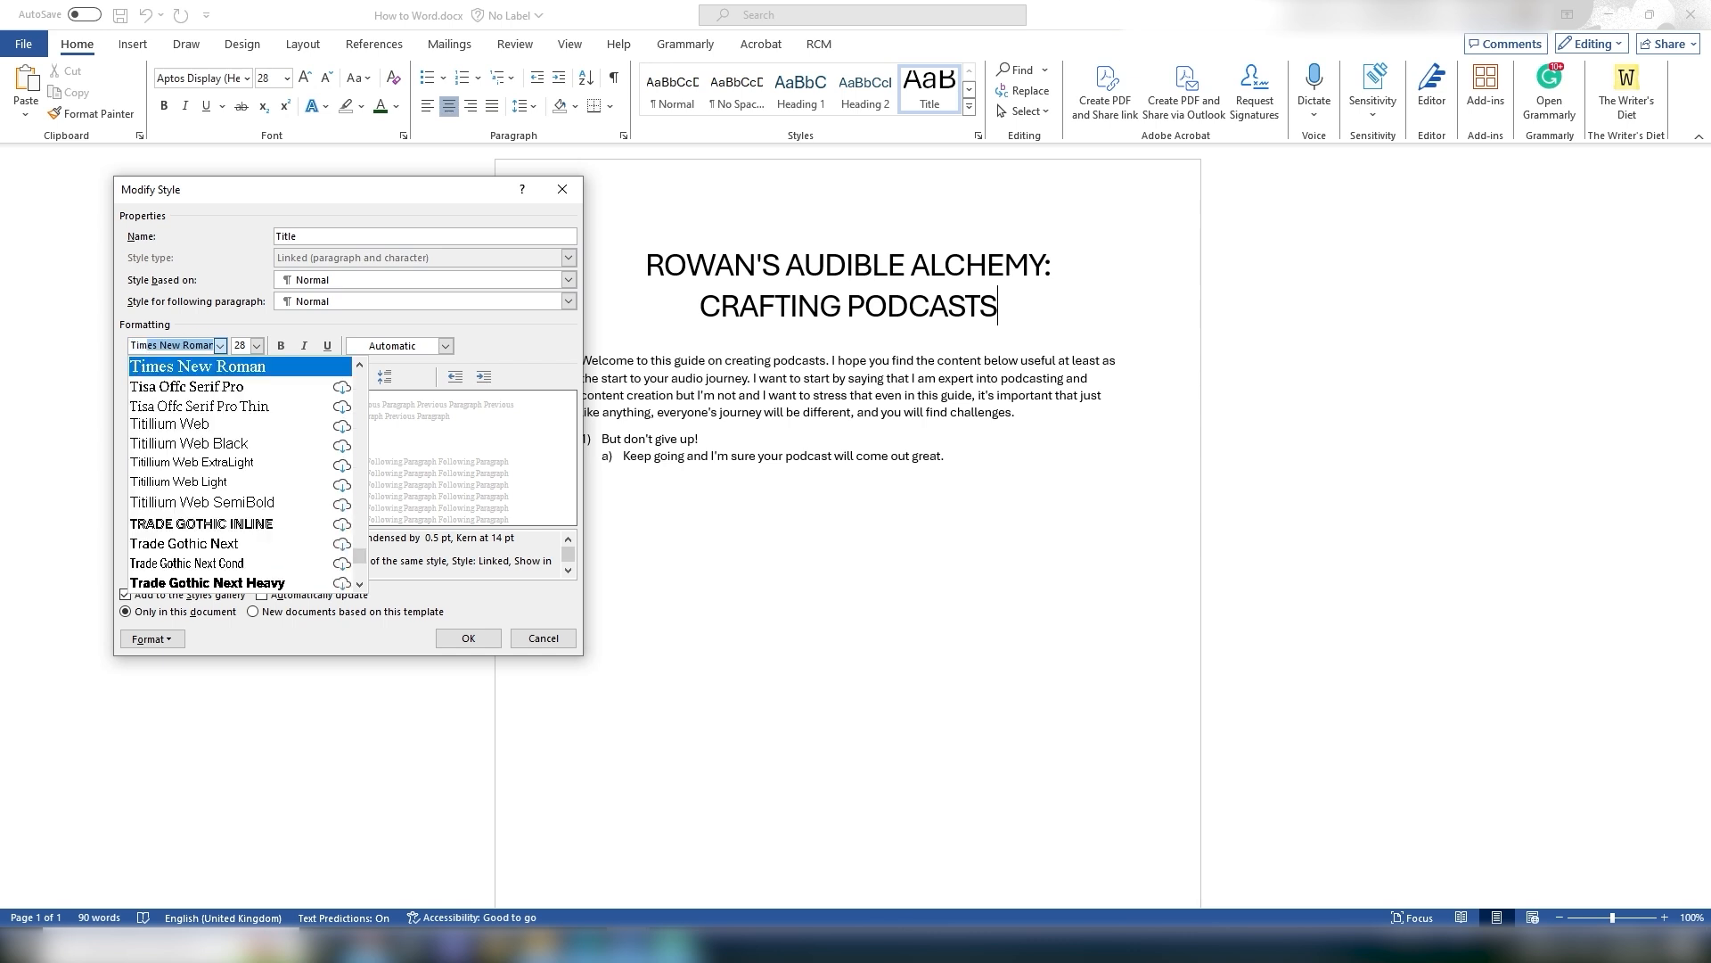
pyautogui.press('Return')
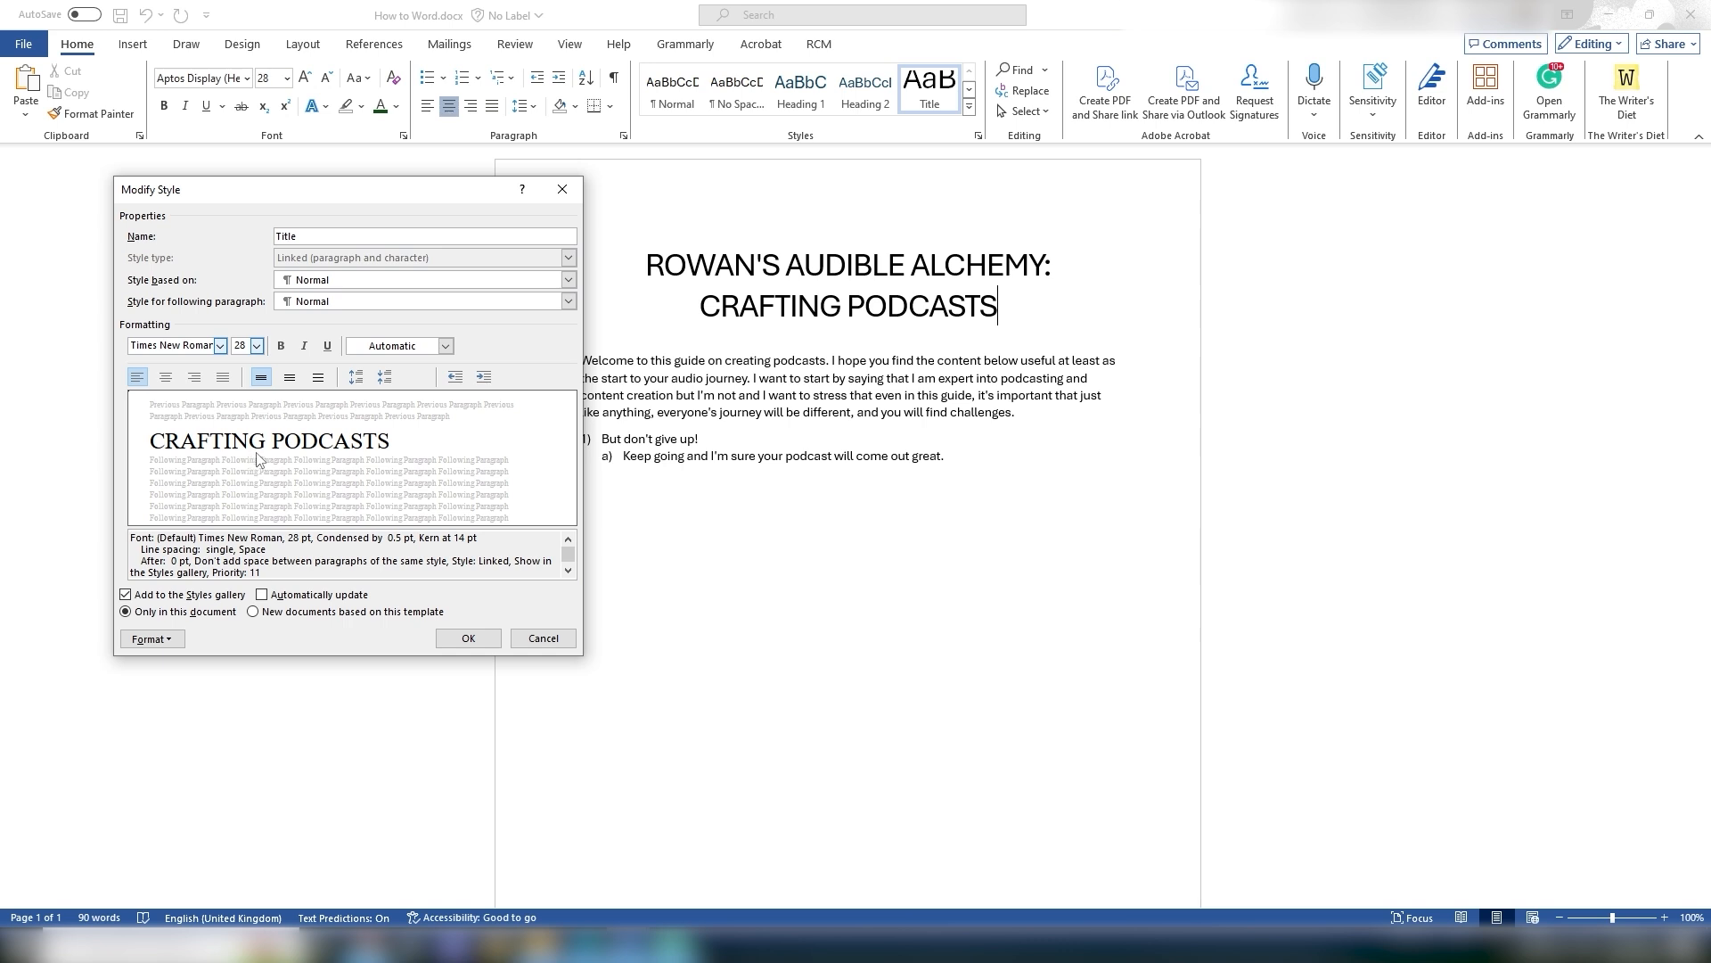
# Step: Try different font colour and alignment options for the Title style, then cancel the modification
pyautogui.click(421, 348)
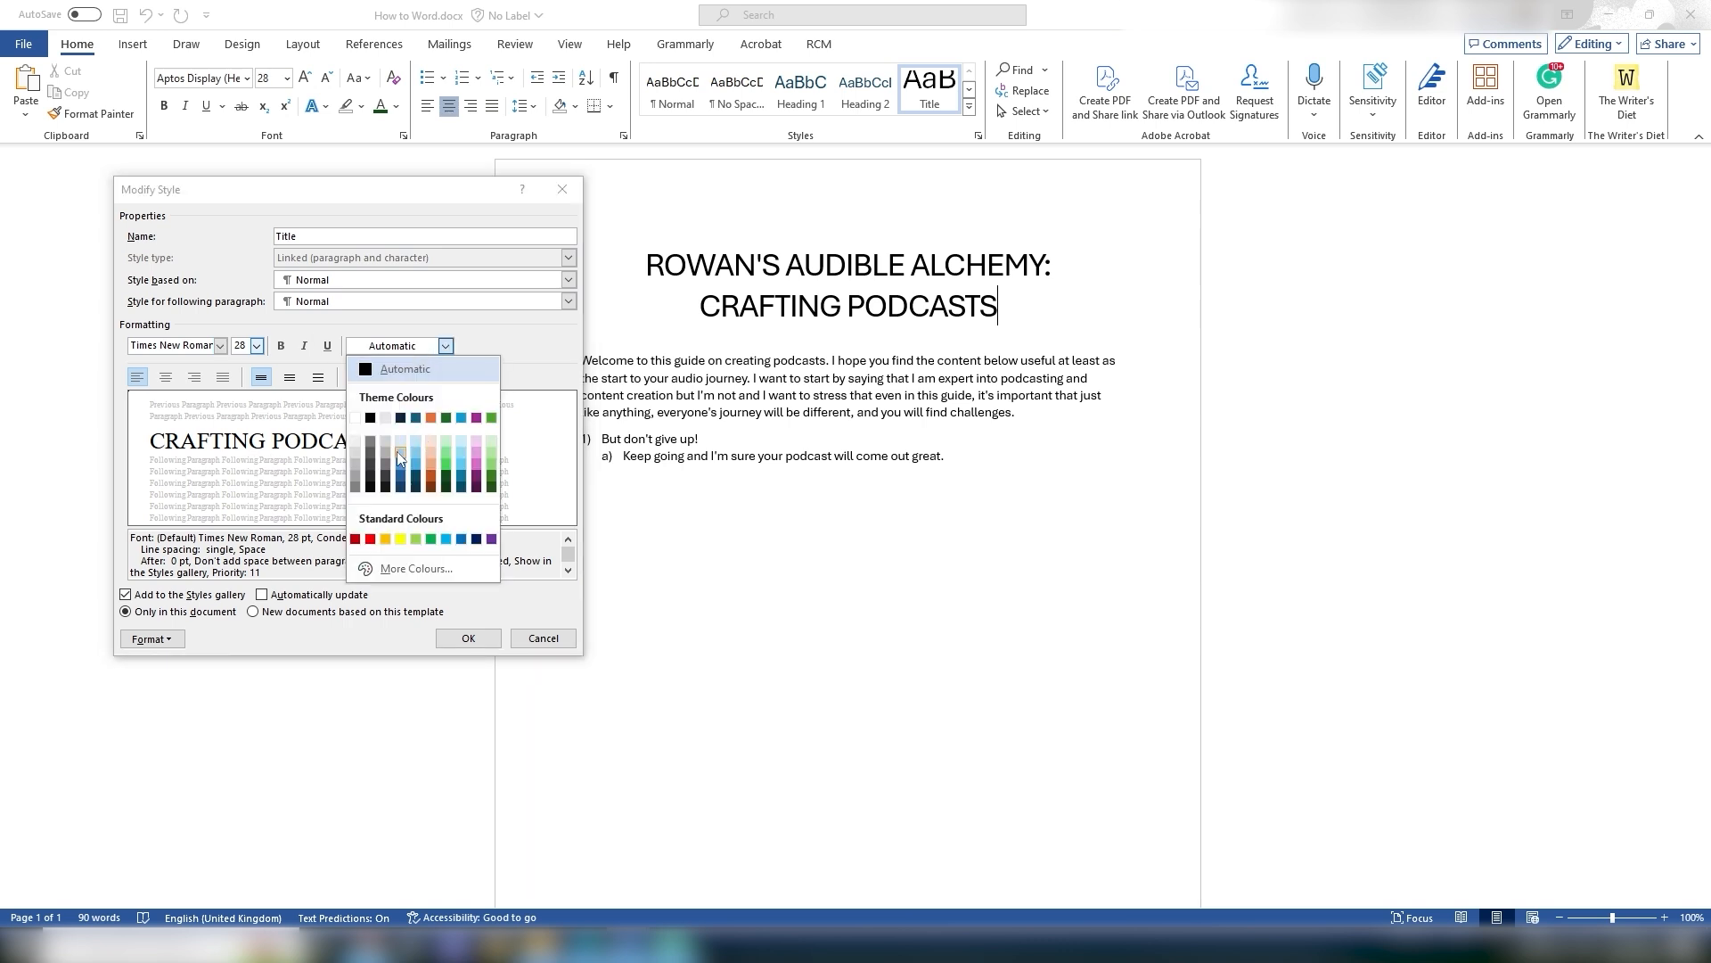
pyautogui.click(446, 346)
pyautogui.click(166, 377)
pyautogui.click(194, 377)
pyautogui.click(136, 377)
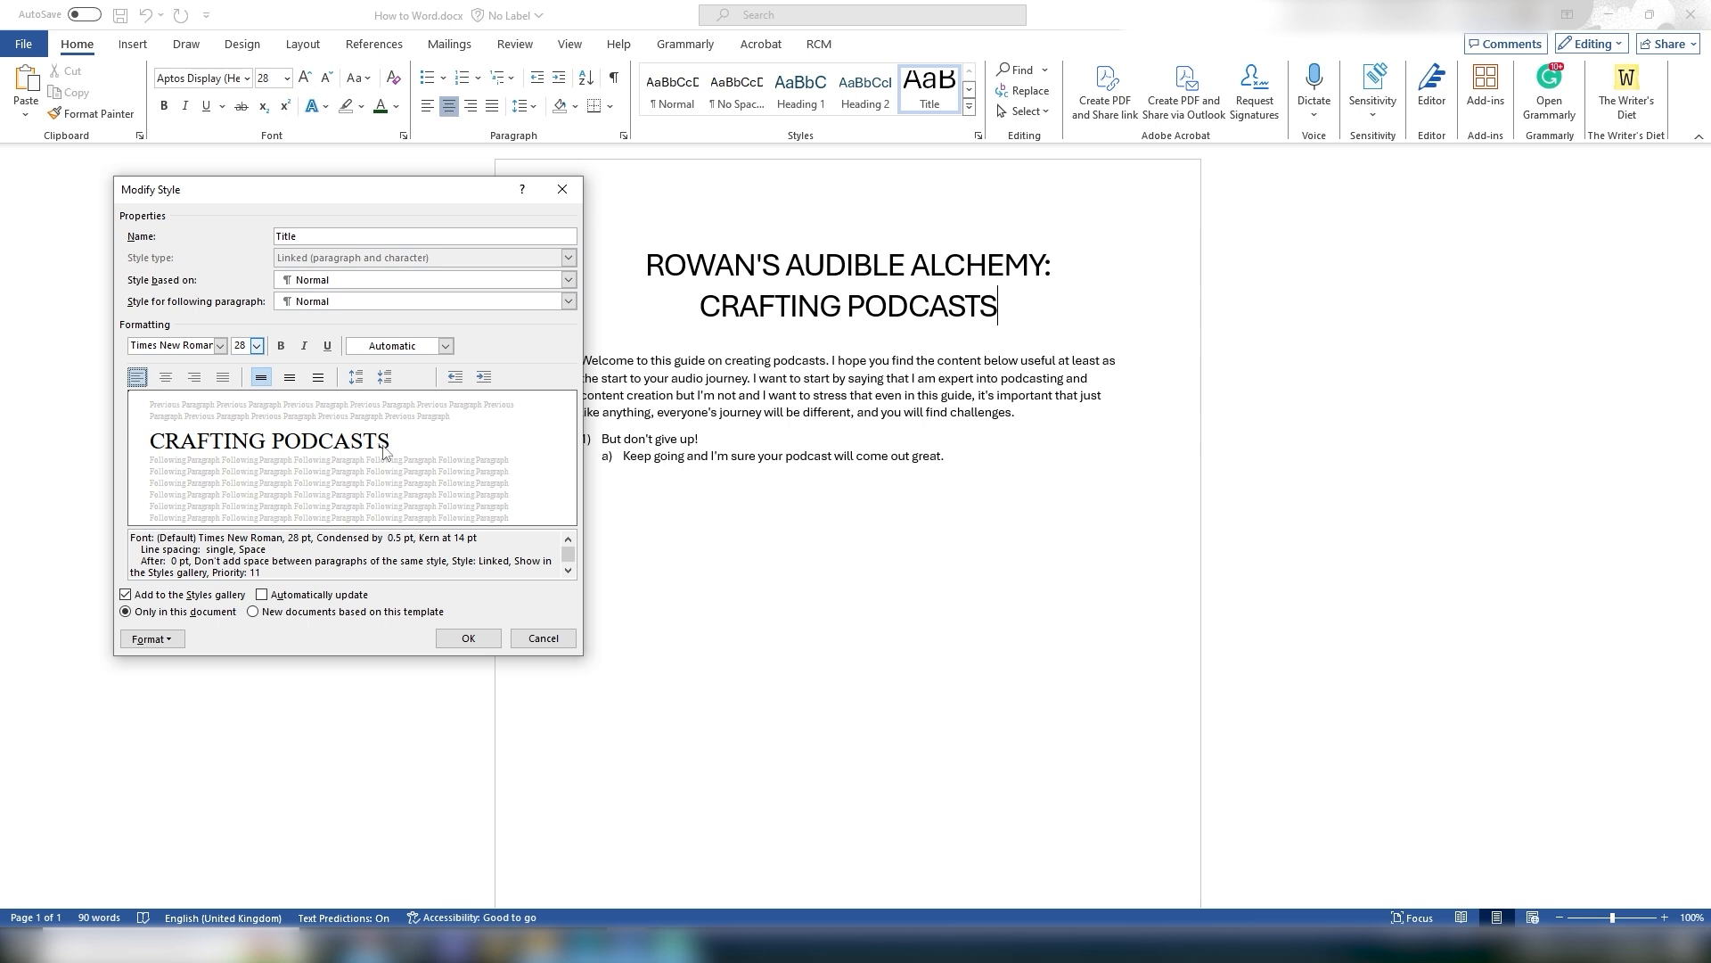
pyautogui.click(546, 638)
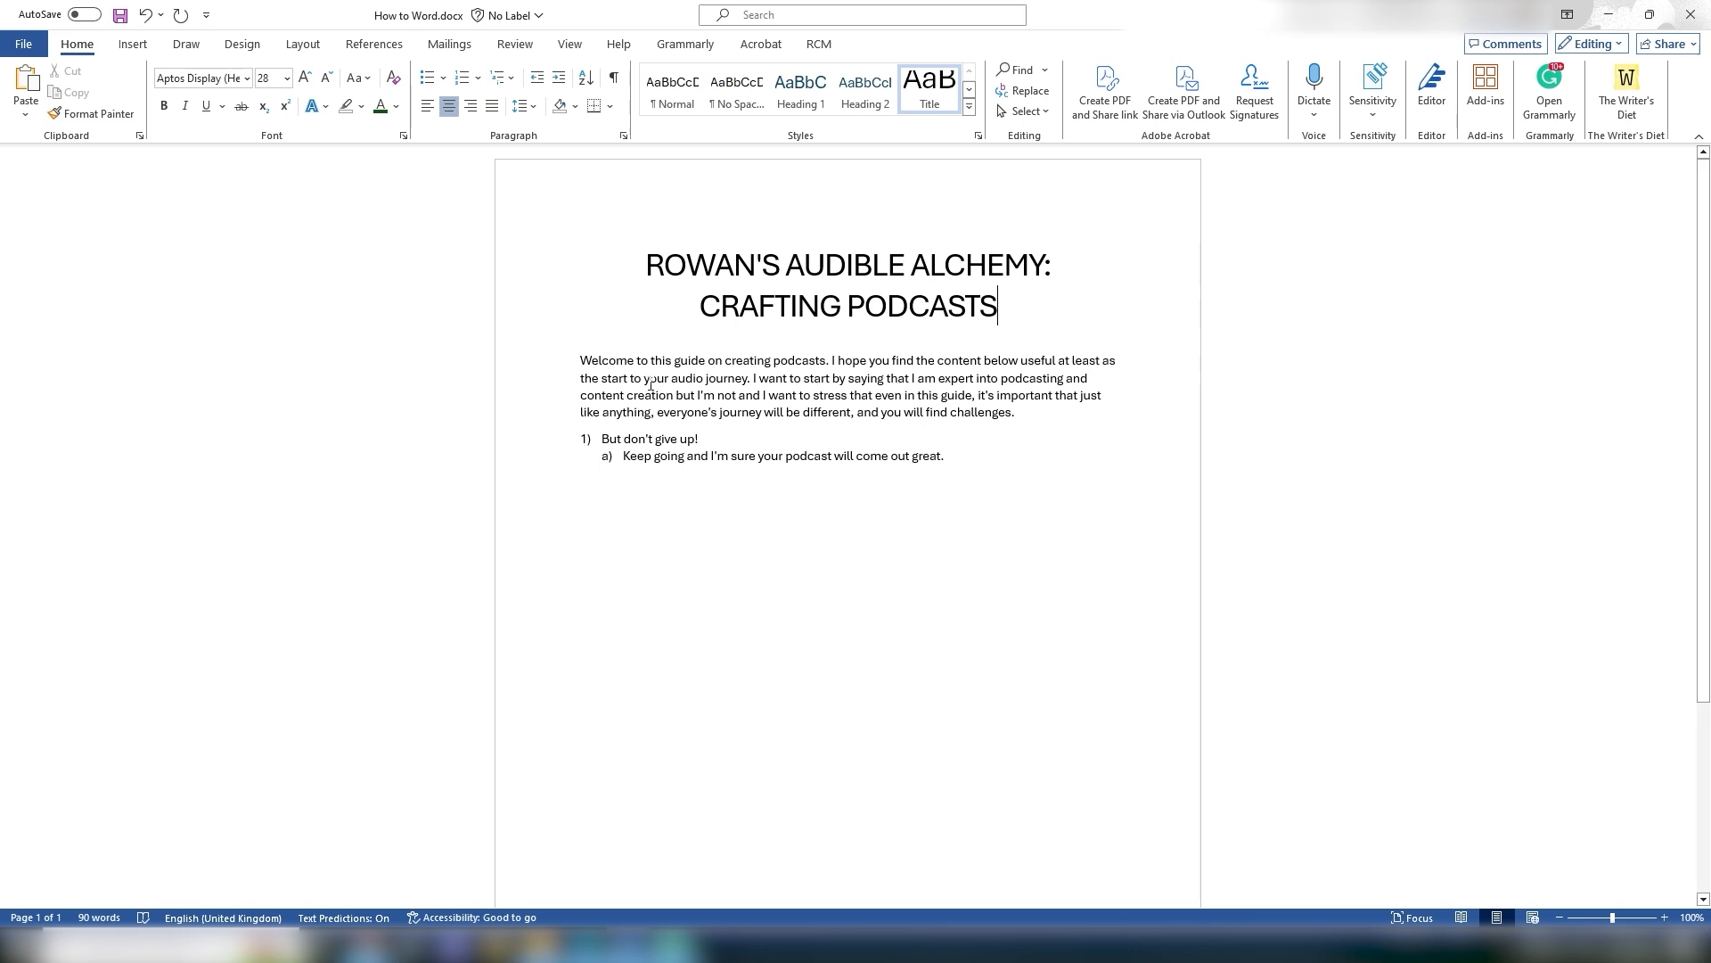
# Step: Clear the list formatting and merge both list items into the welcome paragraph
pyautogui.click(601, 438)
pyautogui.moveTo(611, 439); pyautogui.dragTo(956, 460)
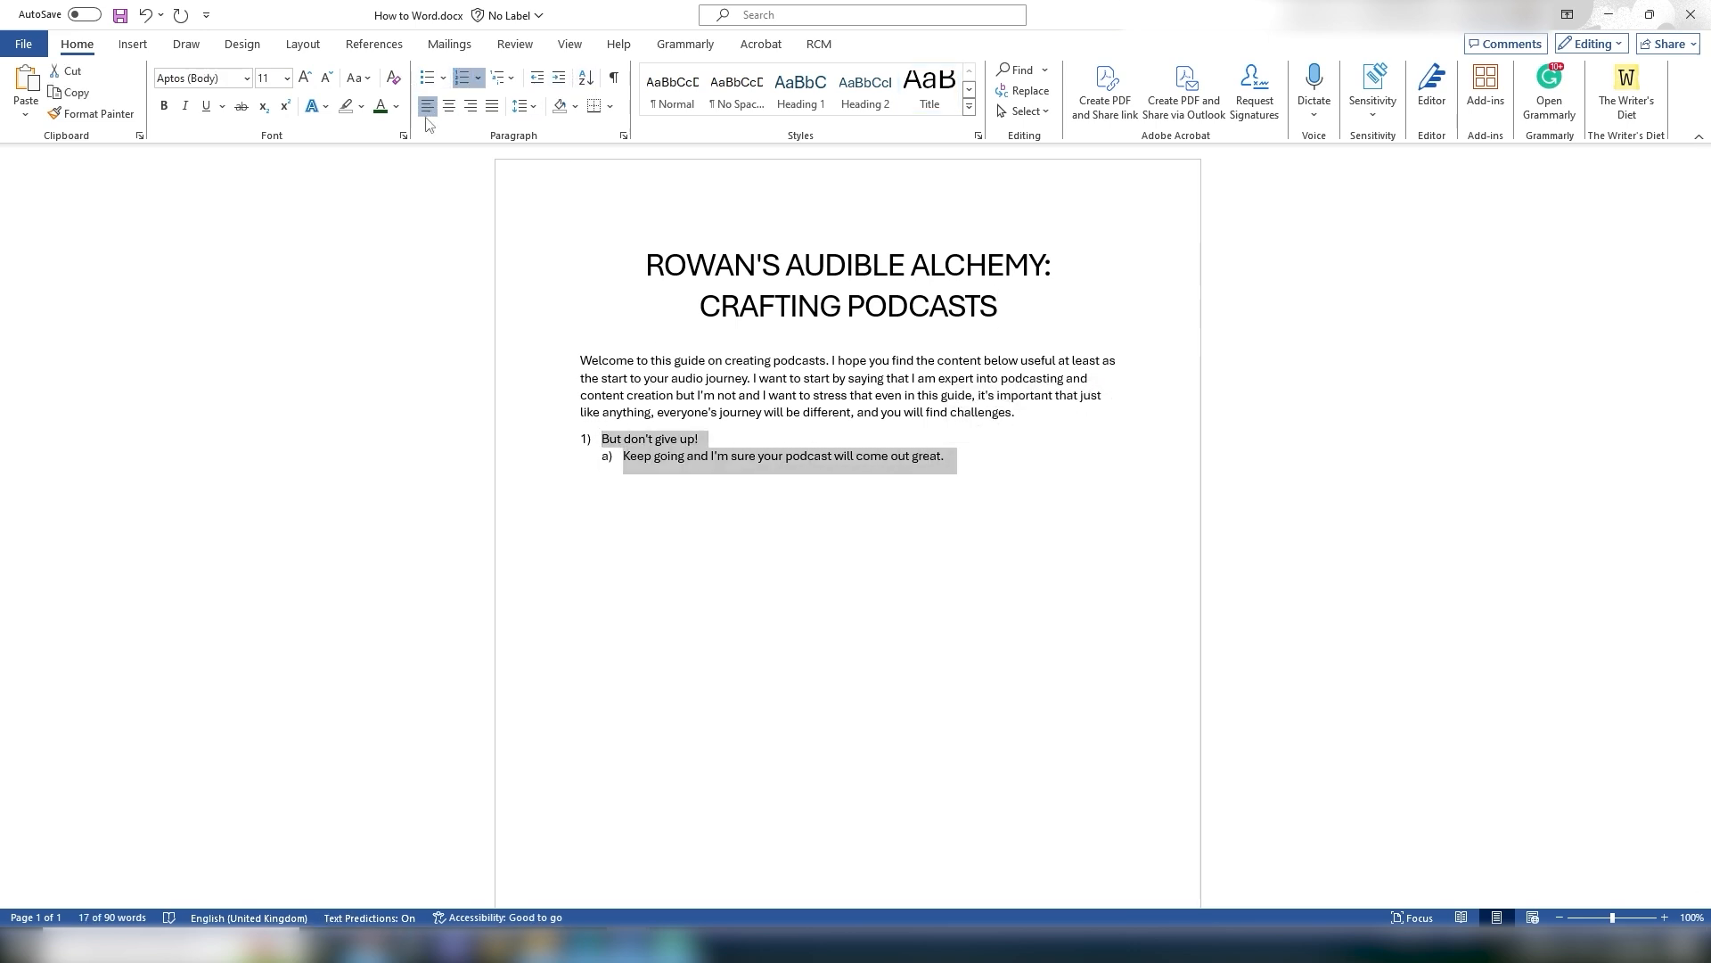
pyautogui.click(393, 77)
pyautogui.click(578, 440)
pyautogui.press('BackSpace')
pyautogui.press('BackSpace')
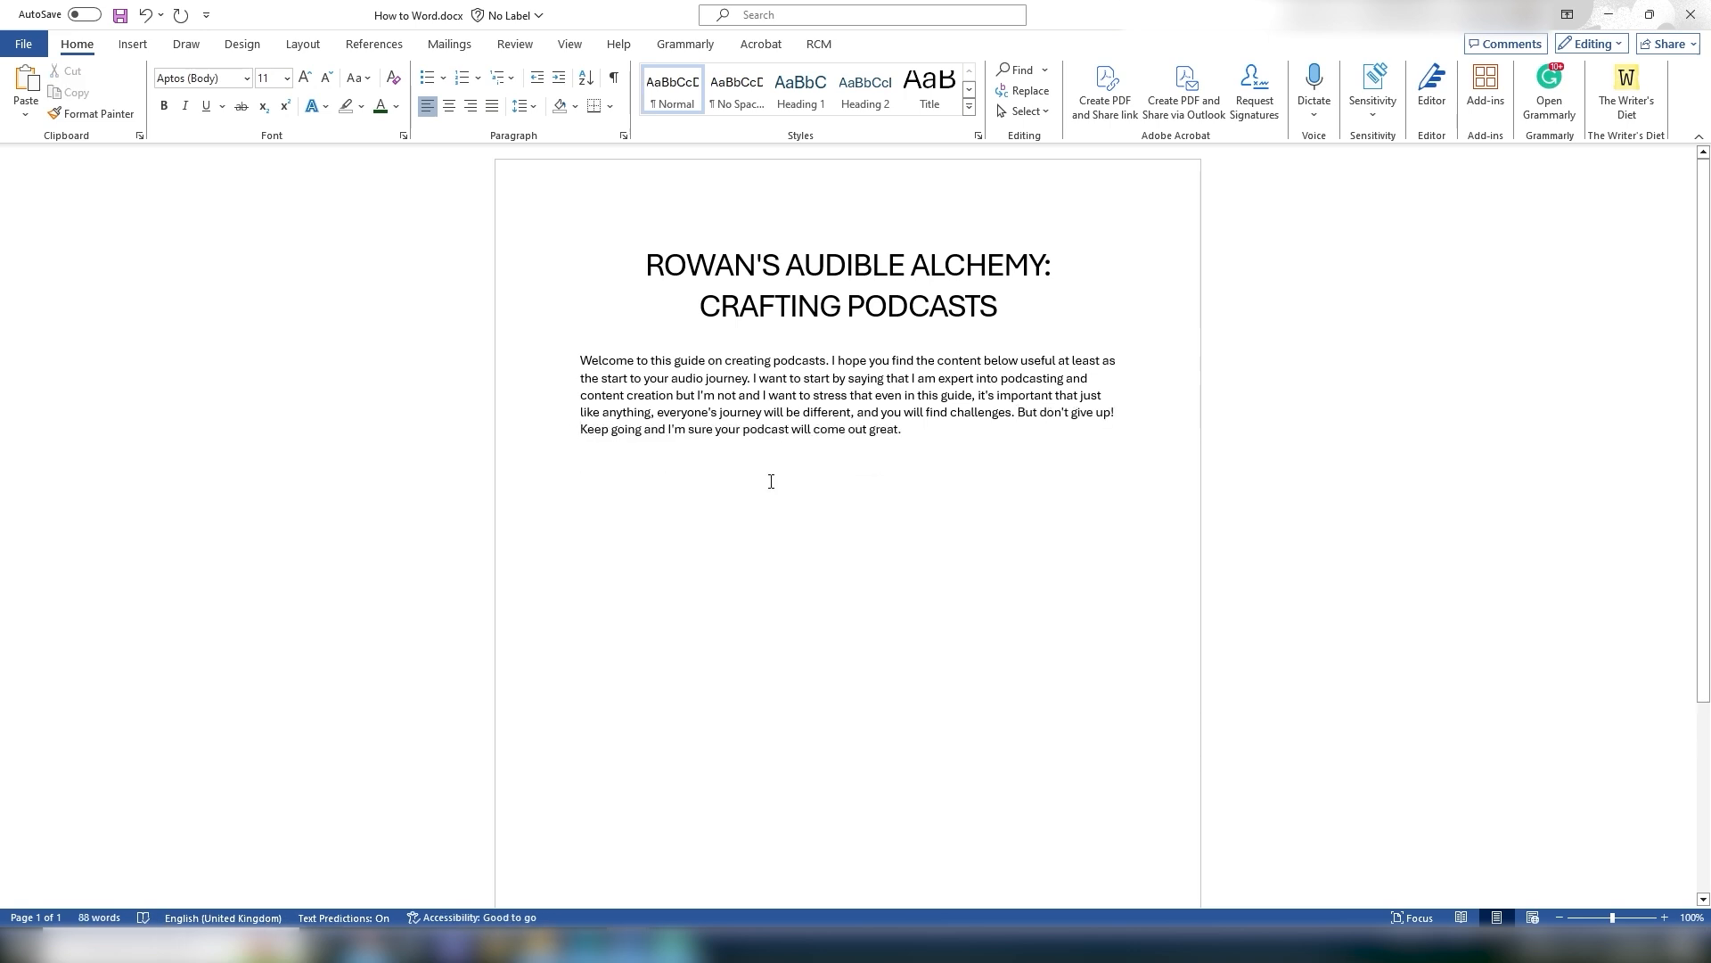
pyautogui.press('Return')
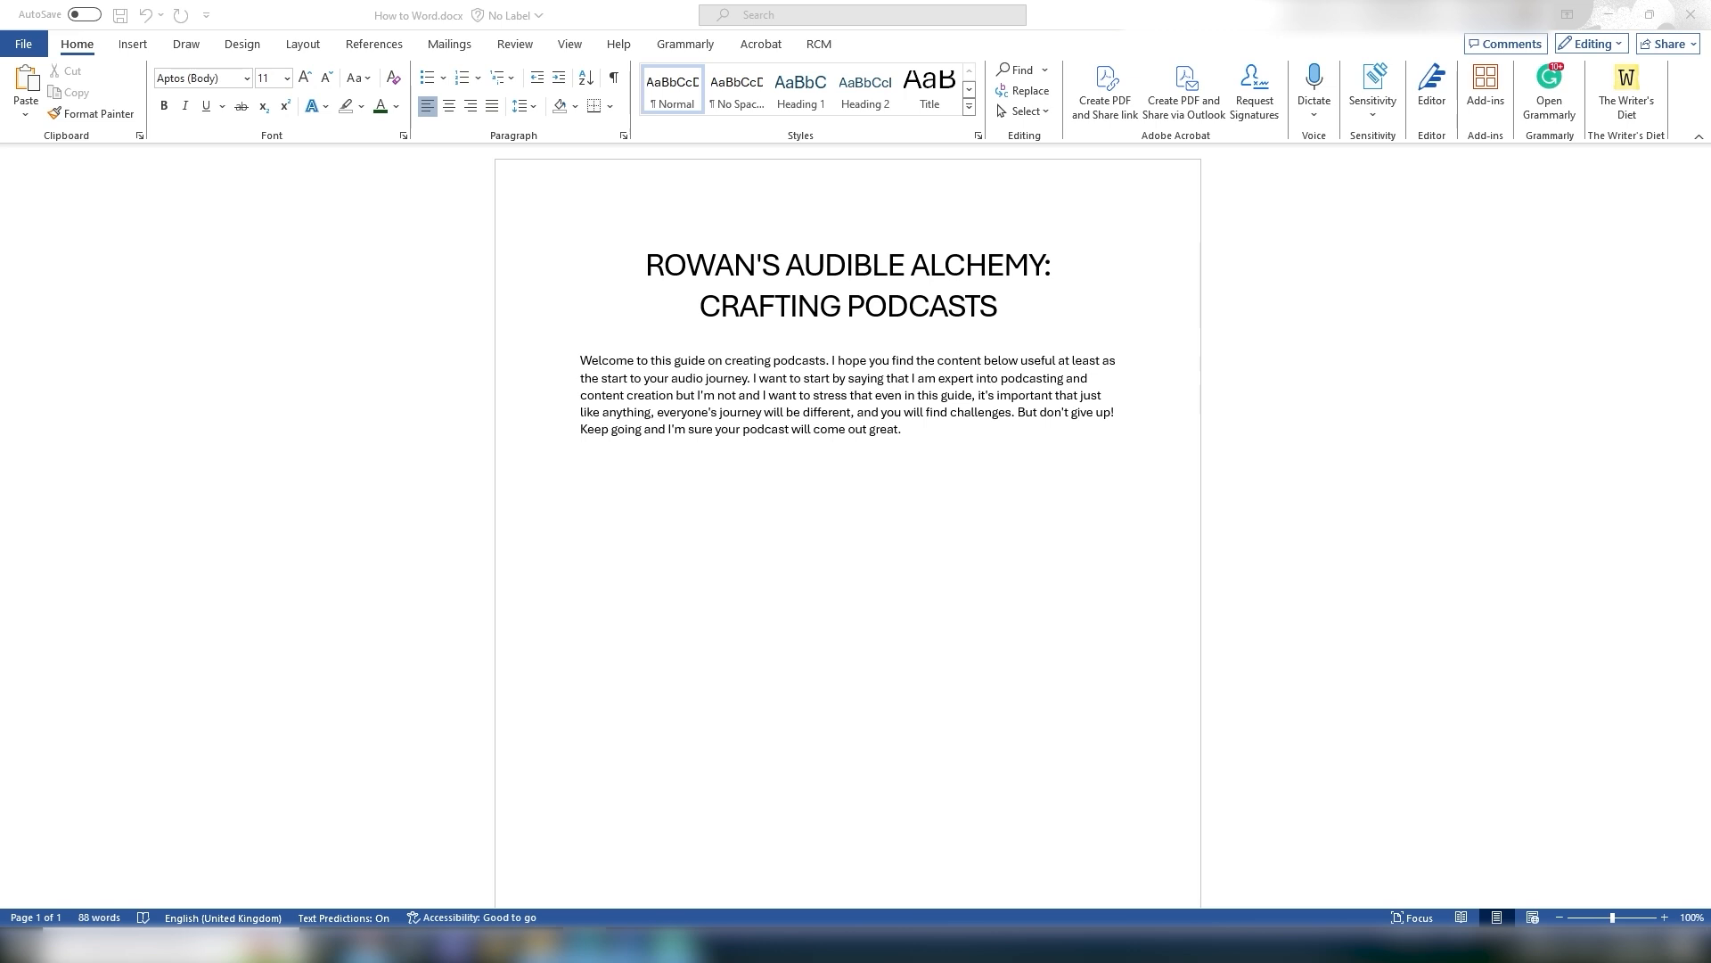
# Step: Paste the copied guide content on a new line below the welcome paragraph
pyautogui.click(640, 504)
pyautogui.hotkey('ctrl', 'v')
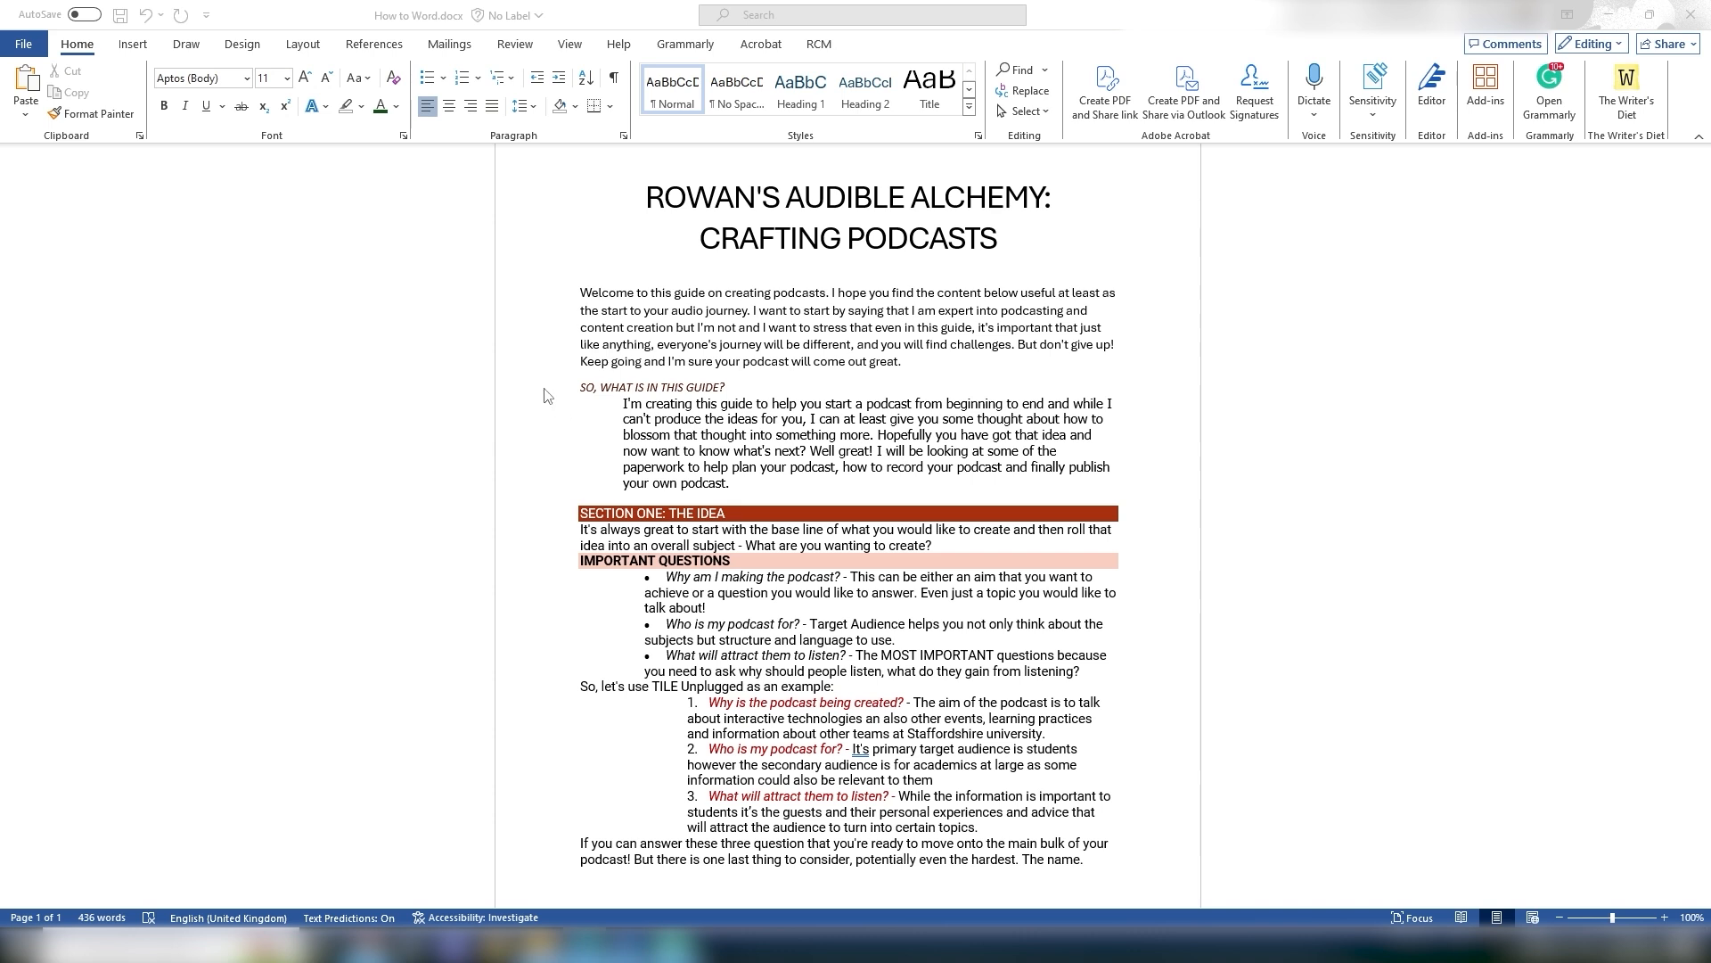
# Step: Clear all formatting from the pasted guide content
pyautogui.moveTo(580, 393); pyautogui.dragTo(1136, 677)
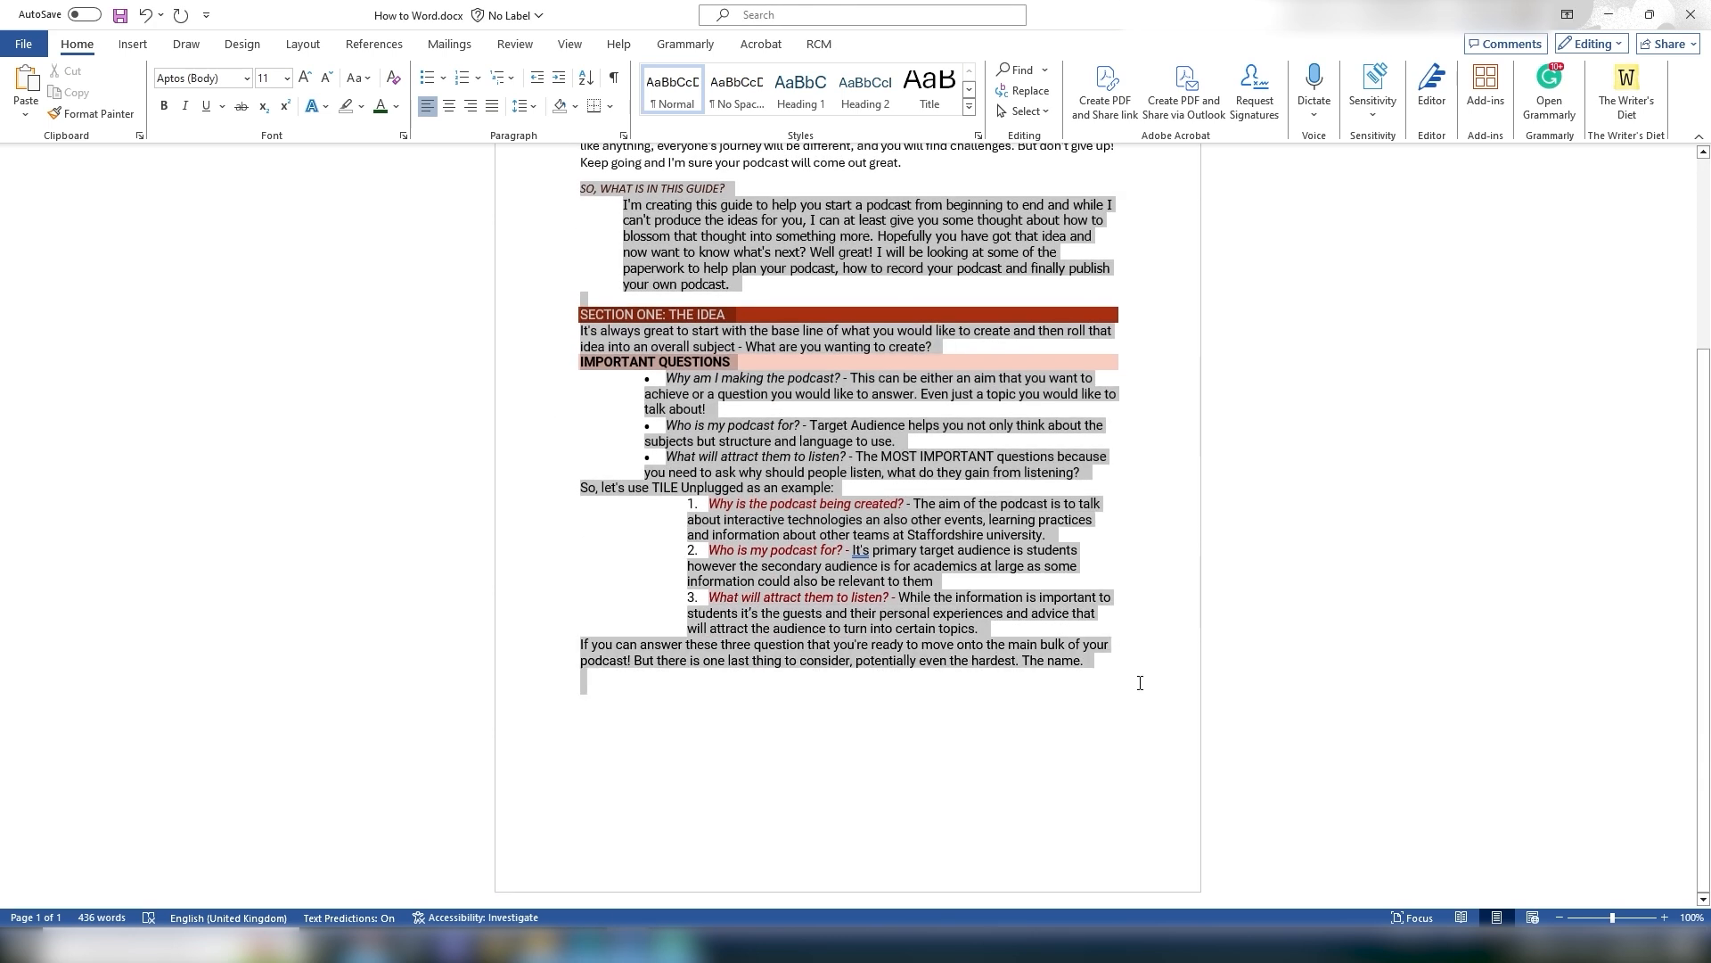
pyautogui.scroll(3, 531, 209)
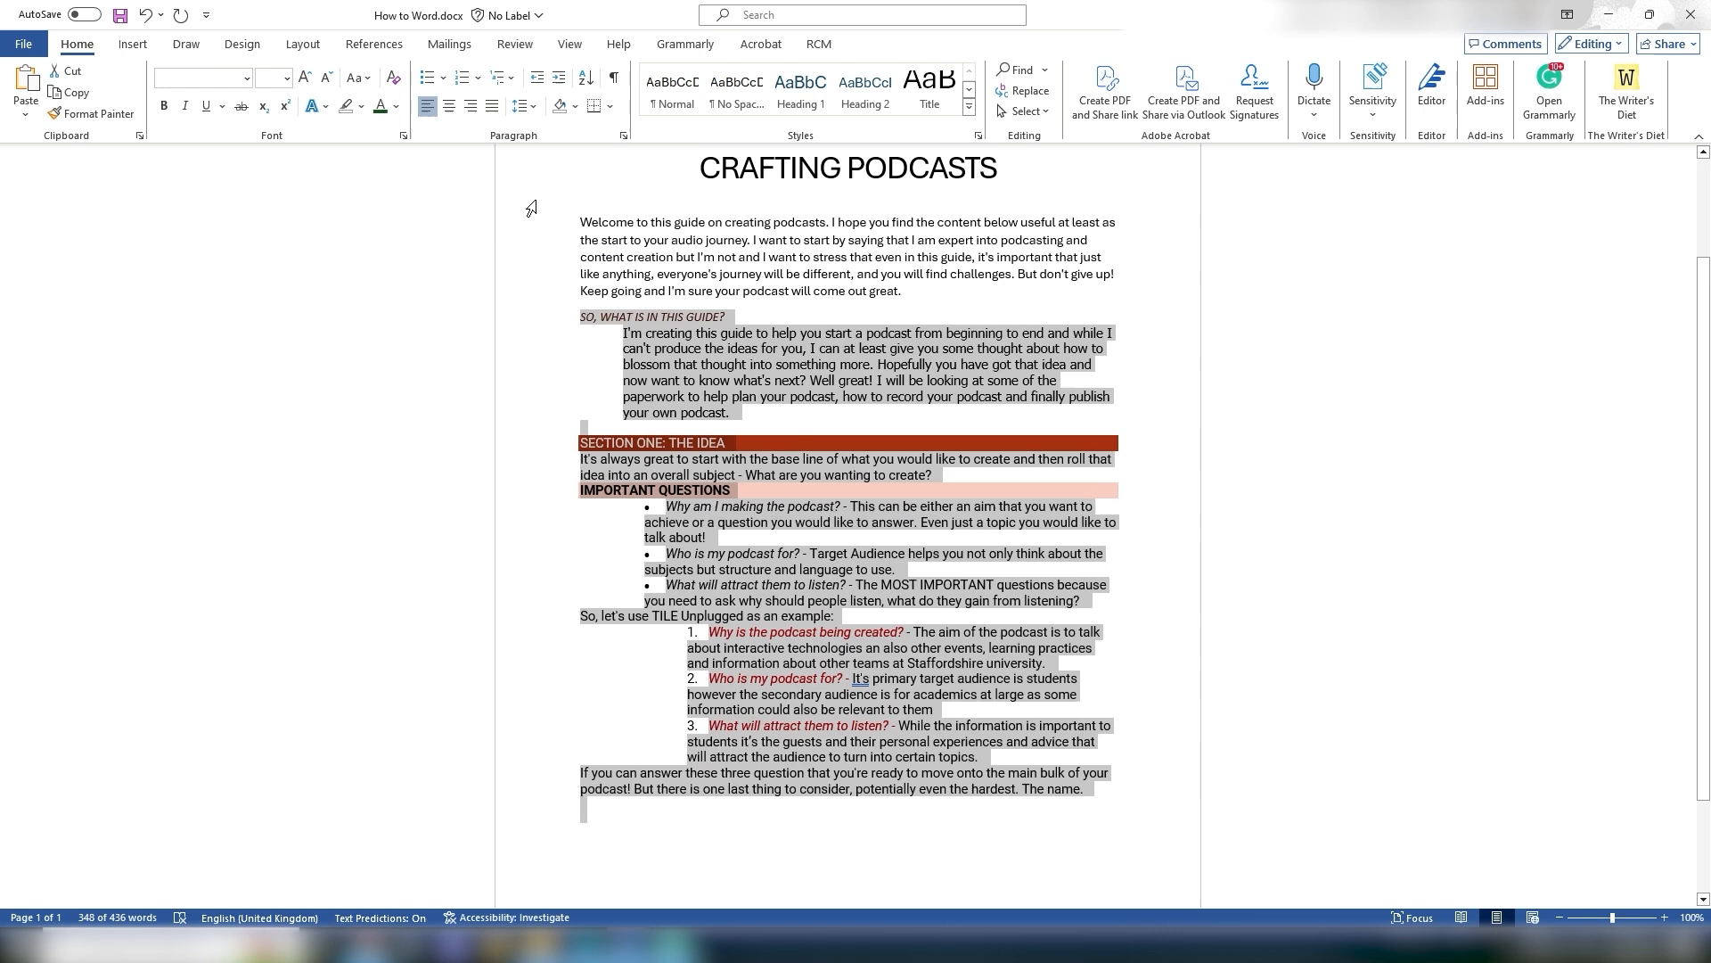
pyautogui.click(393, 78)
pyautogui.click(915, 509)
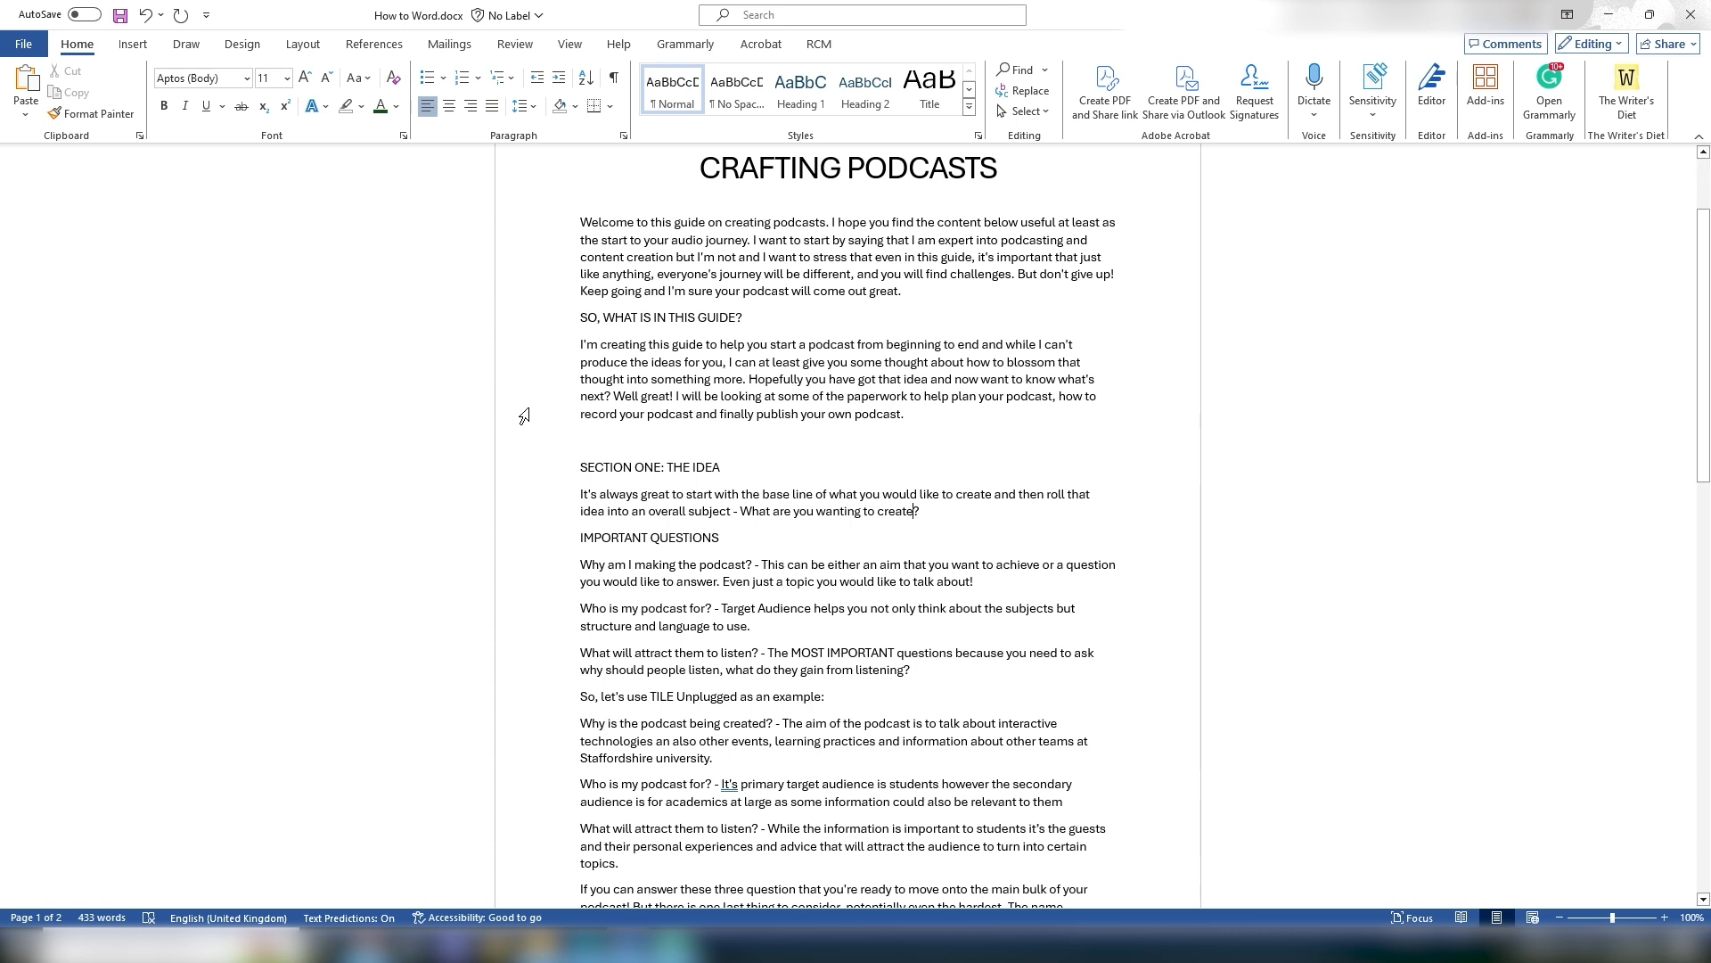
# Step: Apply the Heading 1 style to the SECTION ONE: THE IDEA line
pyautogui.moveTo(577, 469); pyautogui.dragTo(732, 471)
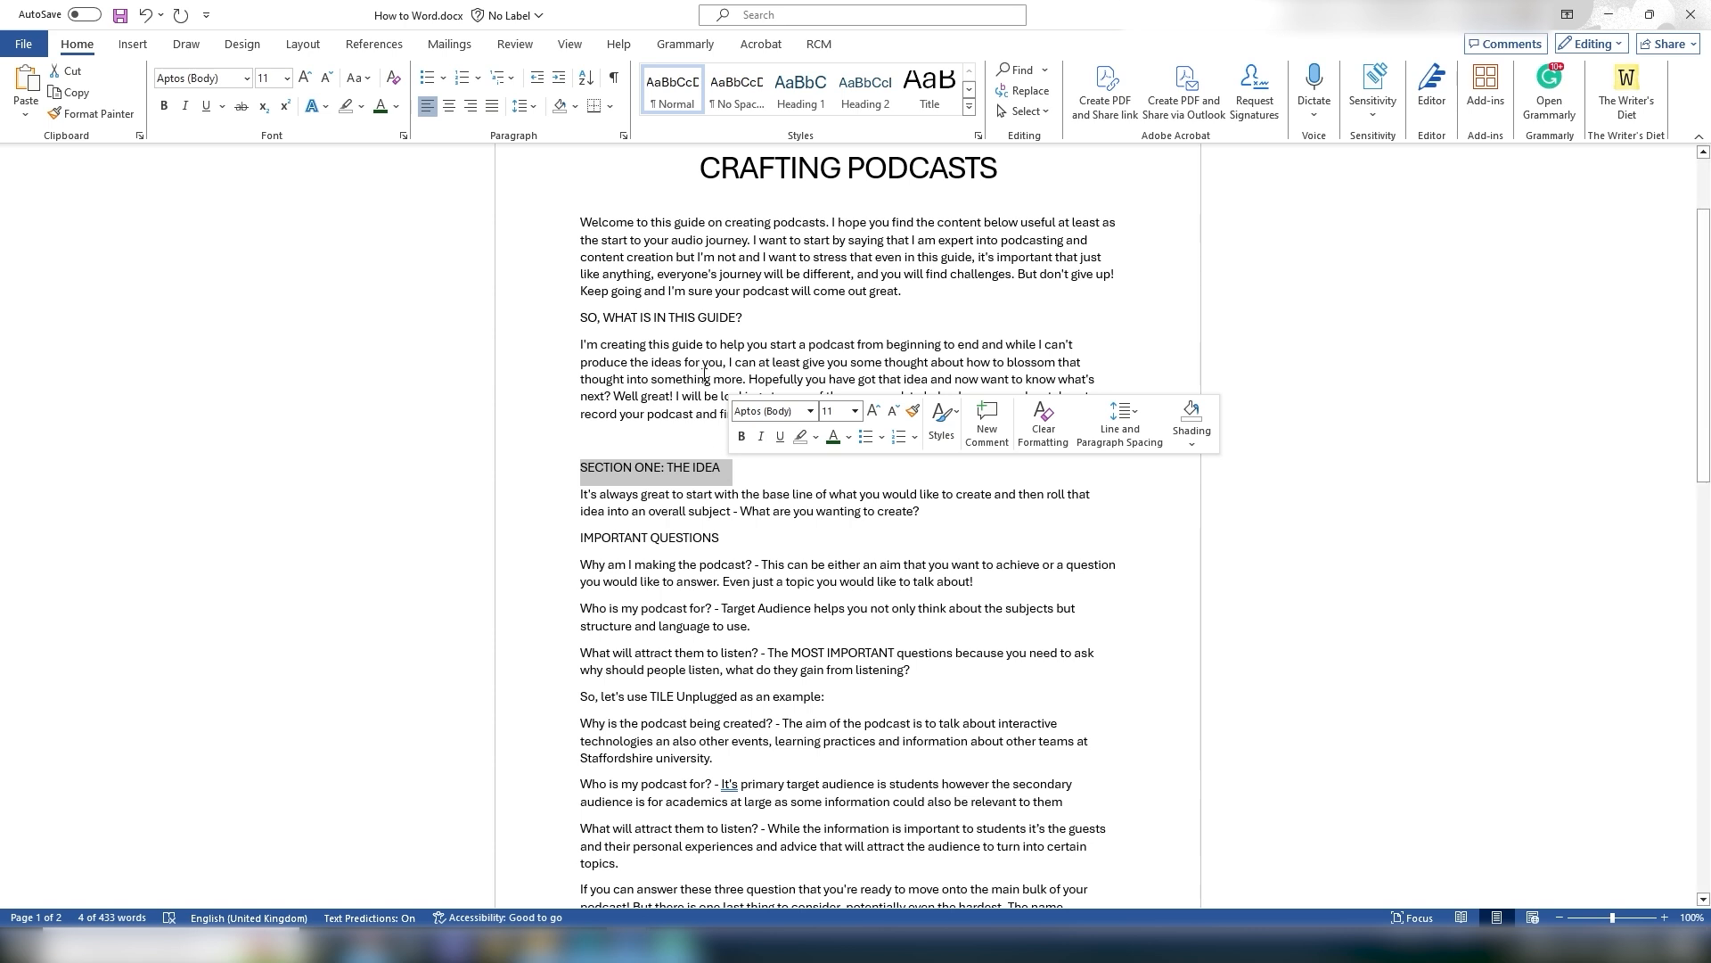
pyautogui.click(777, 106)
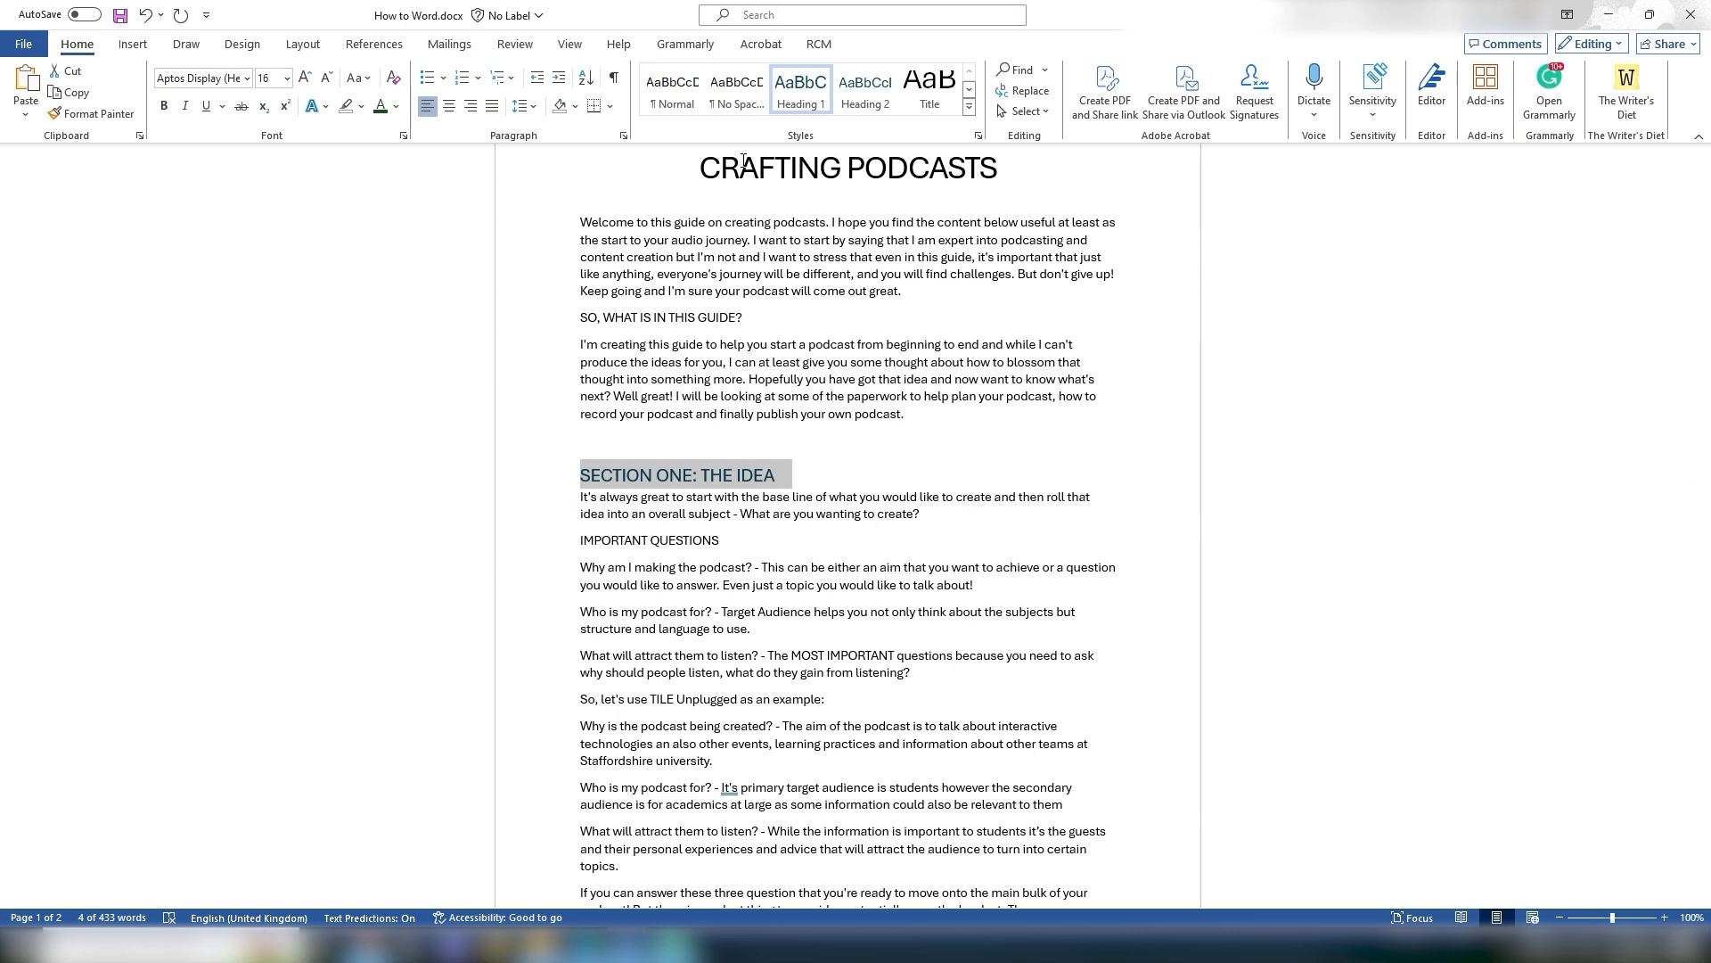
# Step: Apply the Heading 2 style to the IMPORTANT QUESTIONS line
pyautogui.click(722, 514)
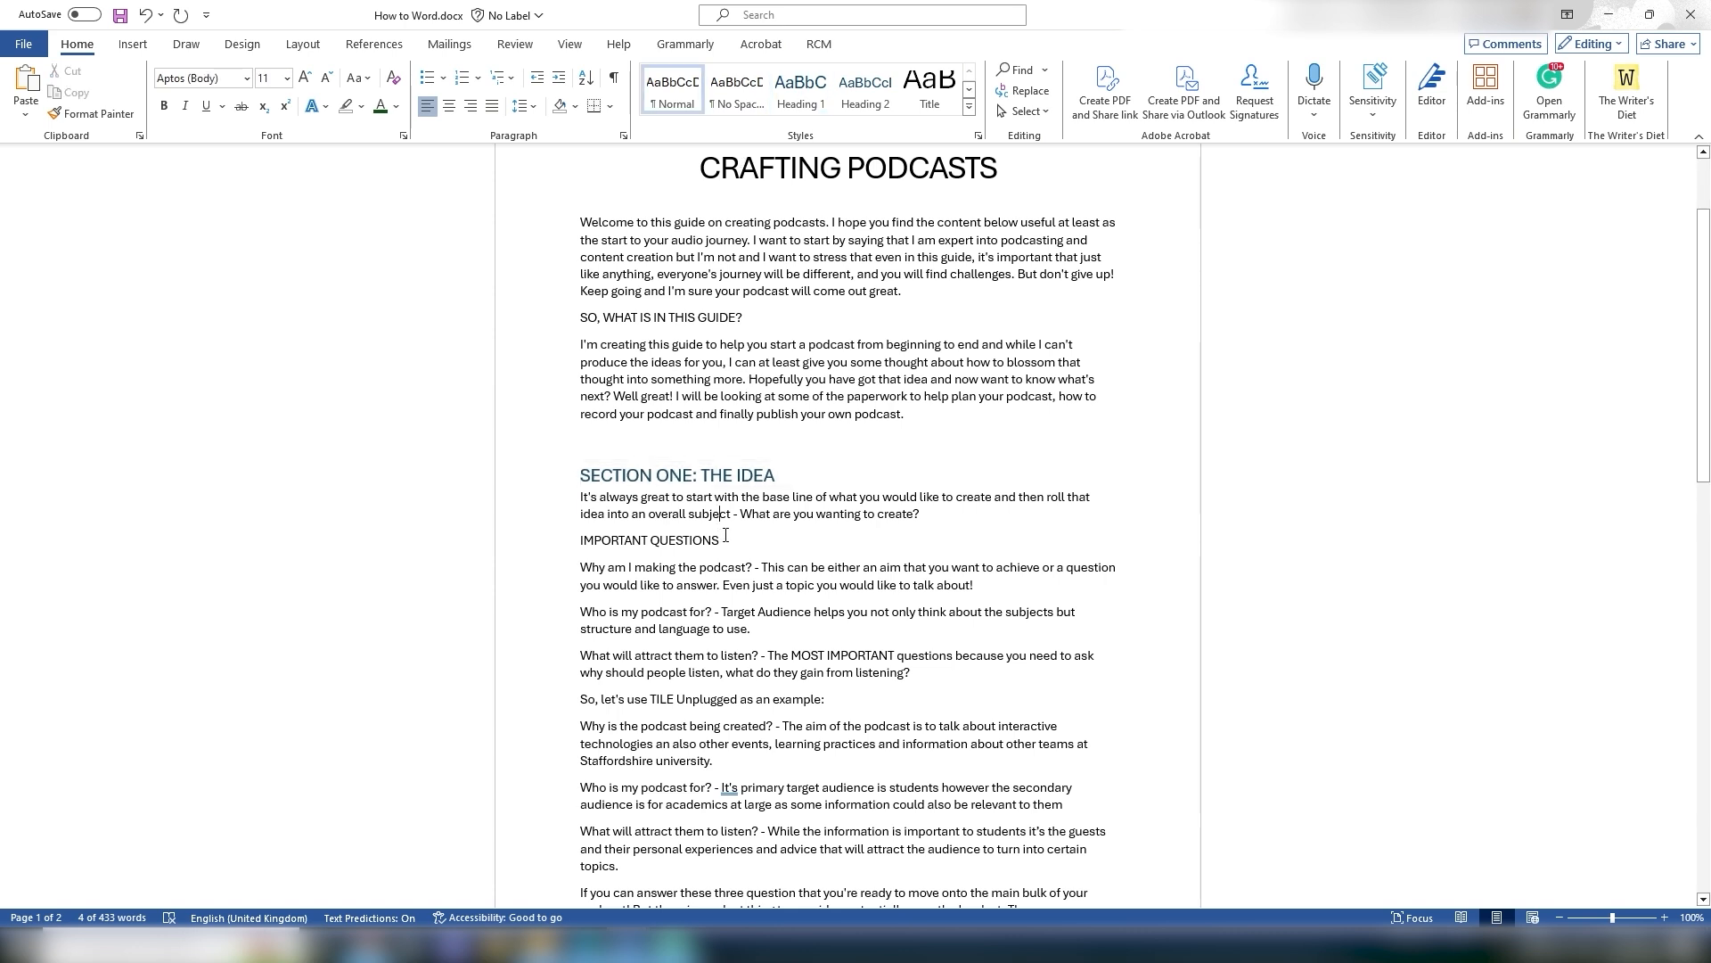
pyautogui.moveTo(726, 540); pyautogui.dragTo(598, 544)
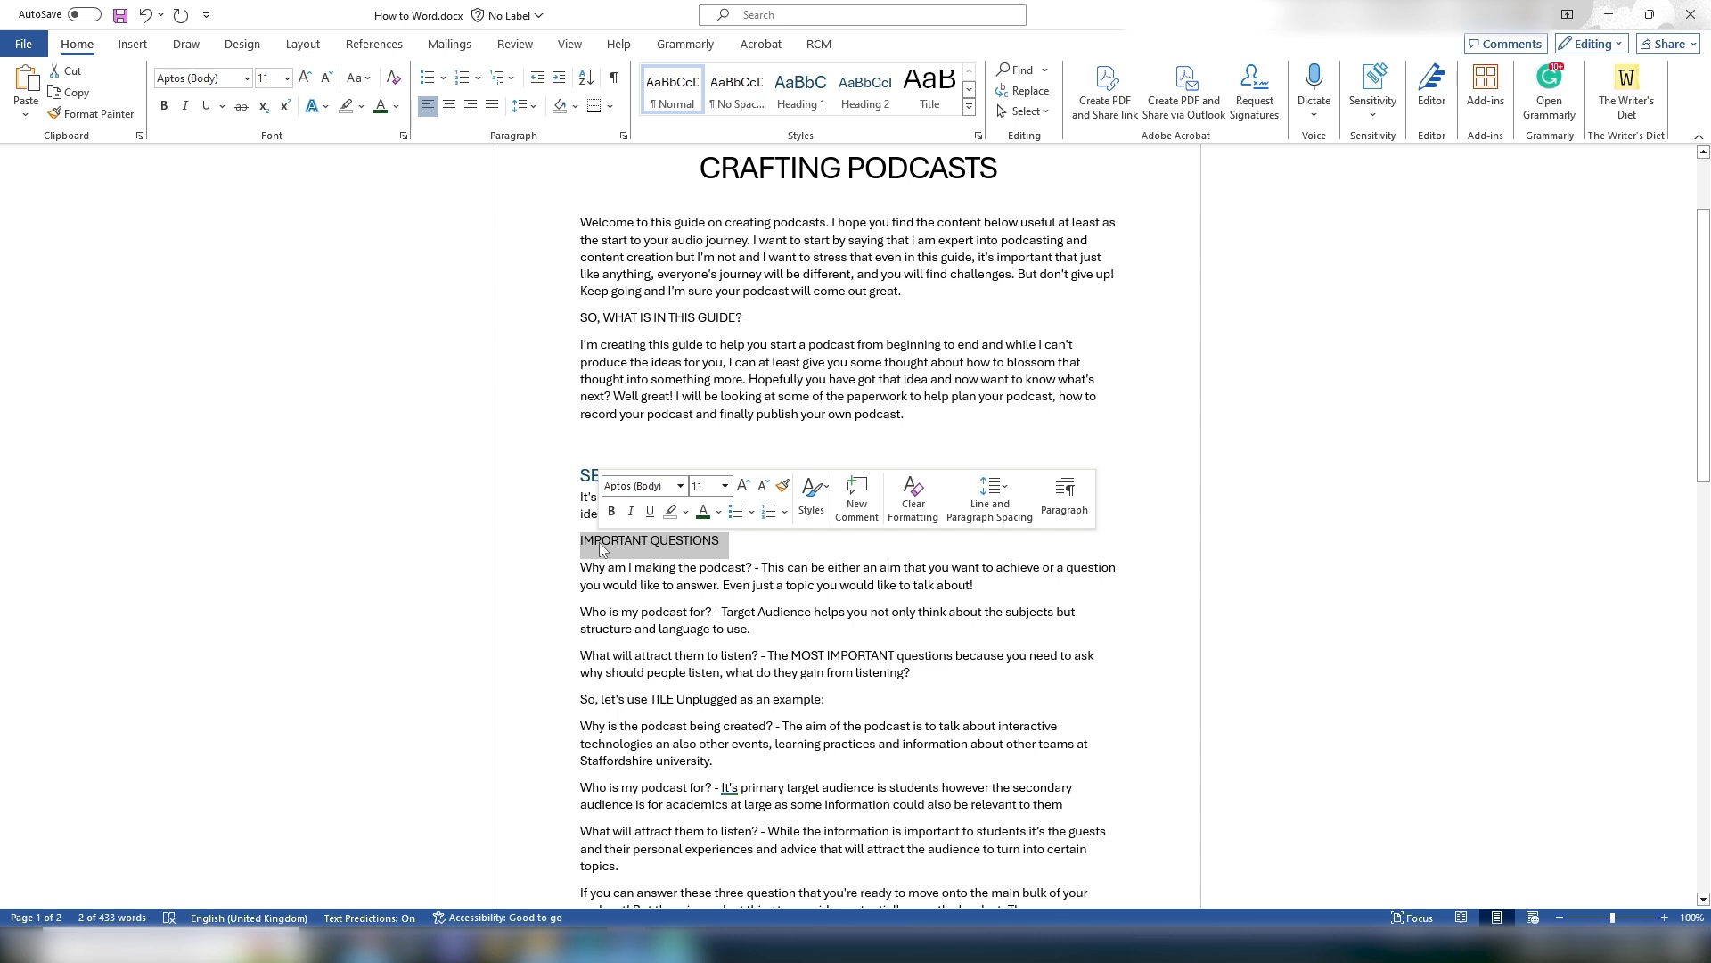
pyautogui.click(599, 542)
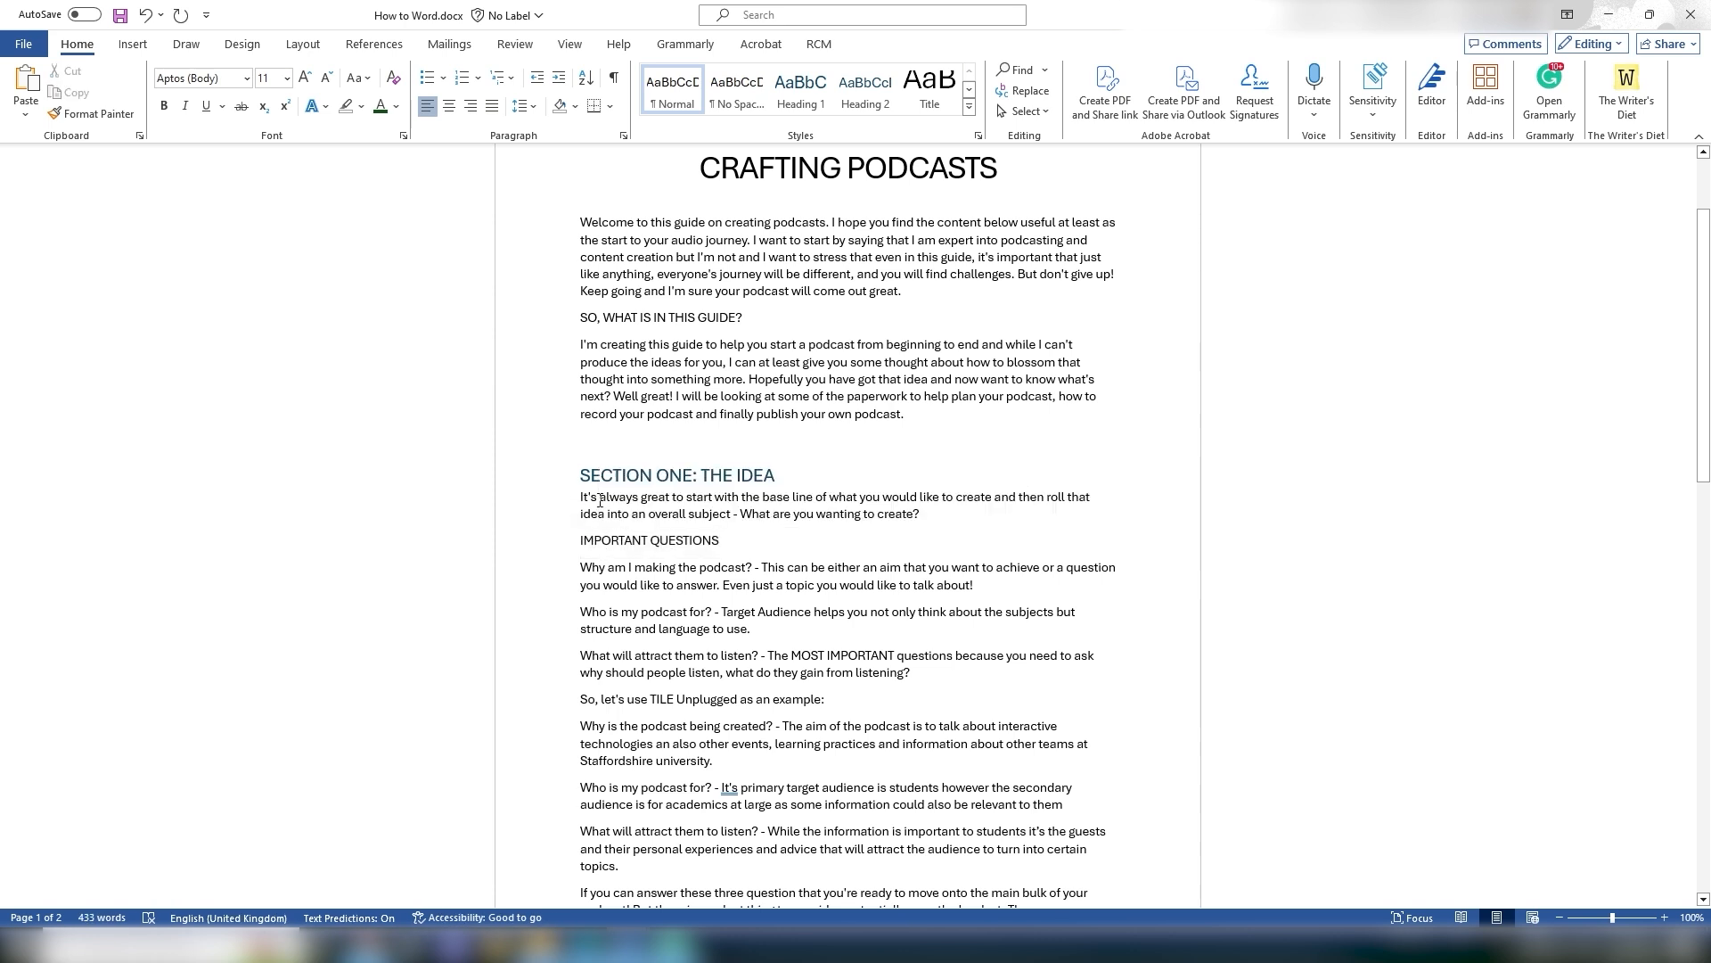
pyautogui.moveTo(579, 542); pyautogui.dragTo(724, 543)
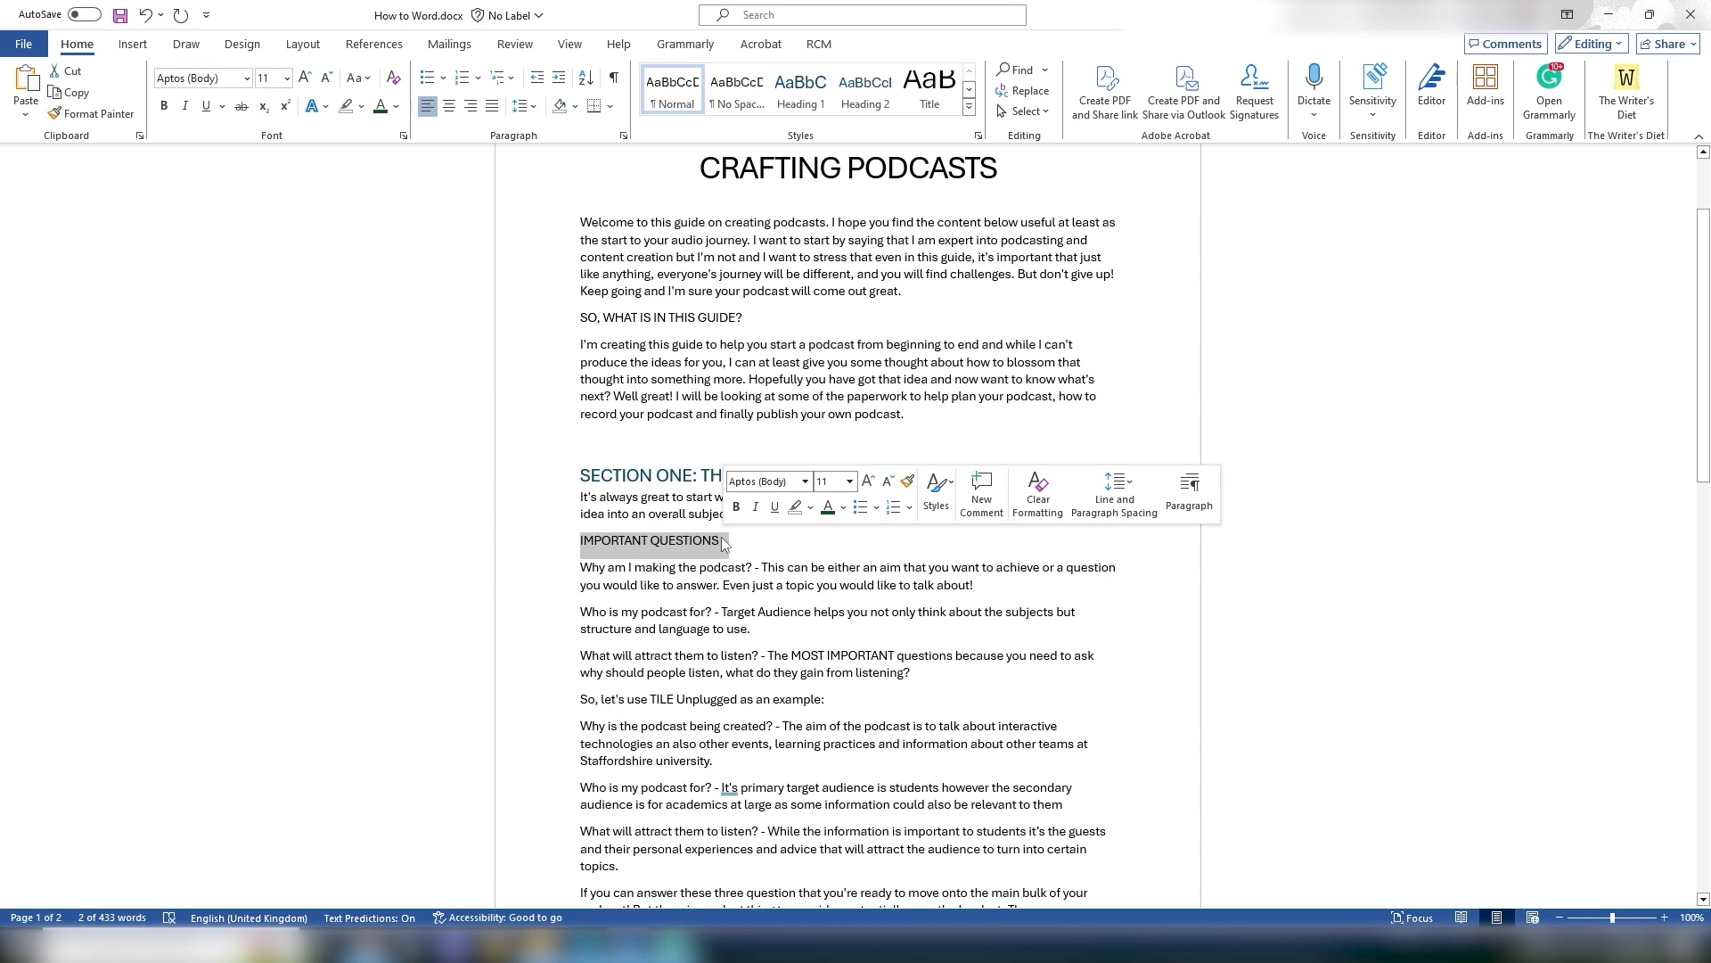
pyautogui.scroll(-4, 722, 540)
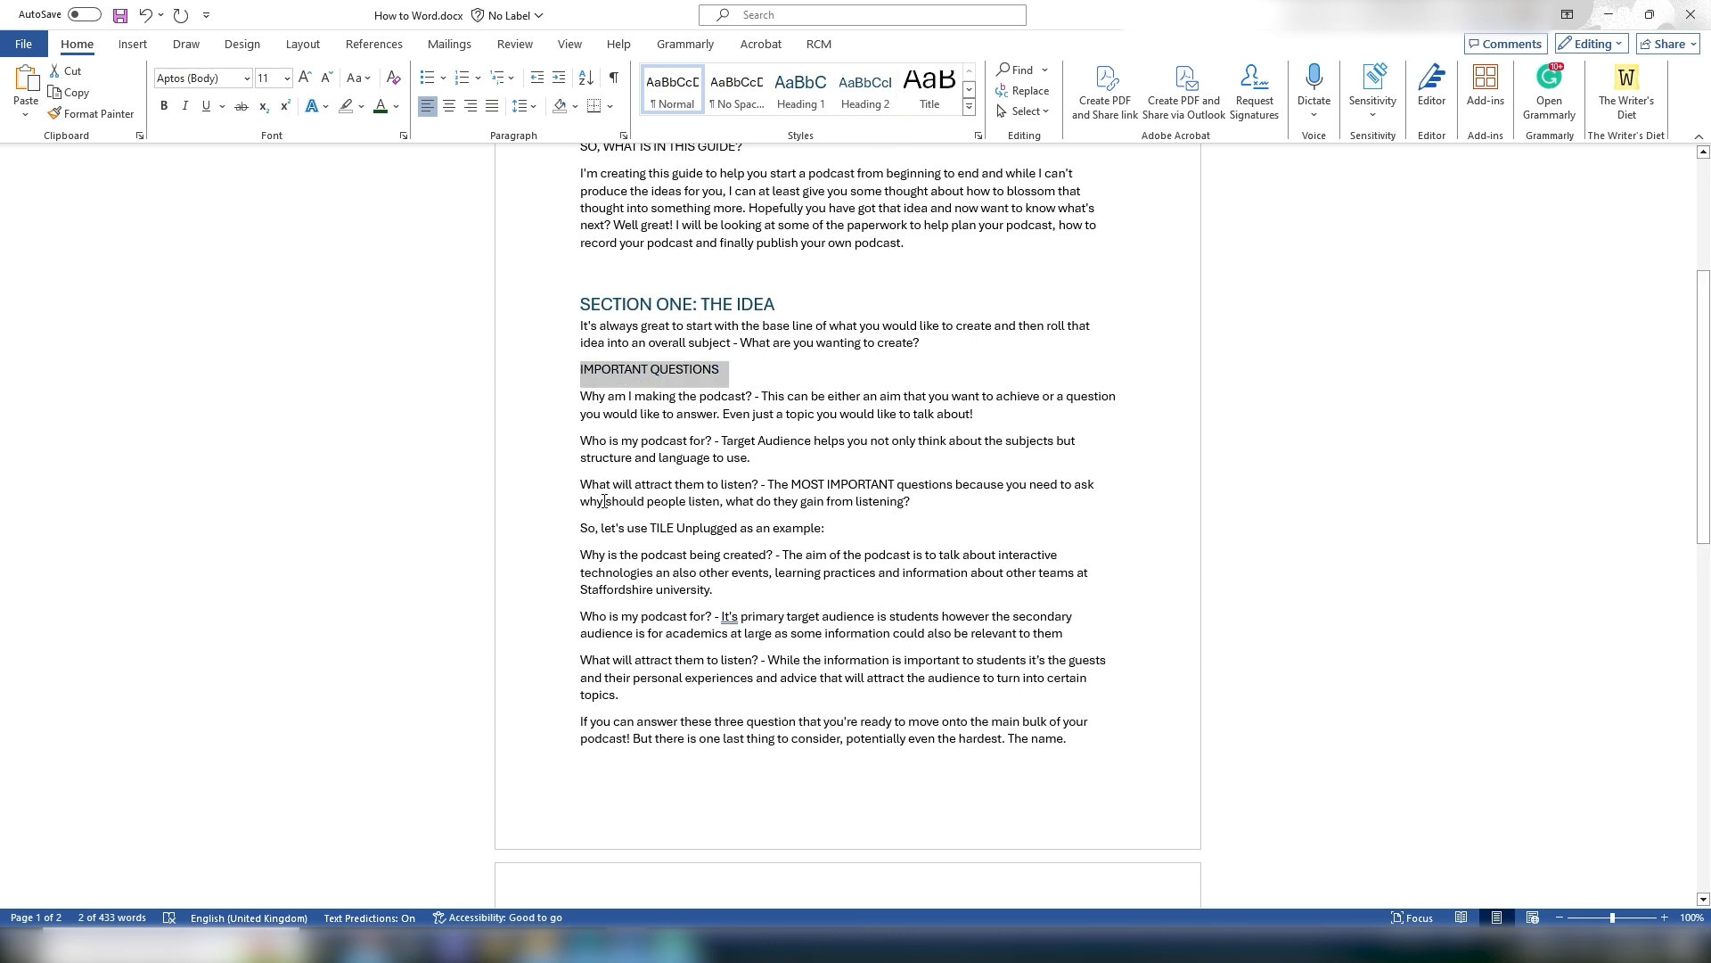
pyautogui.click(809, 98)
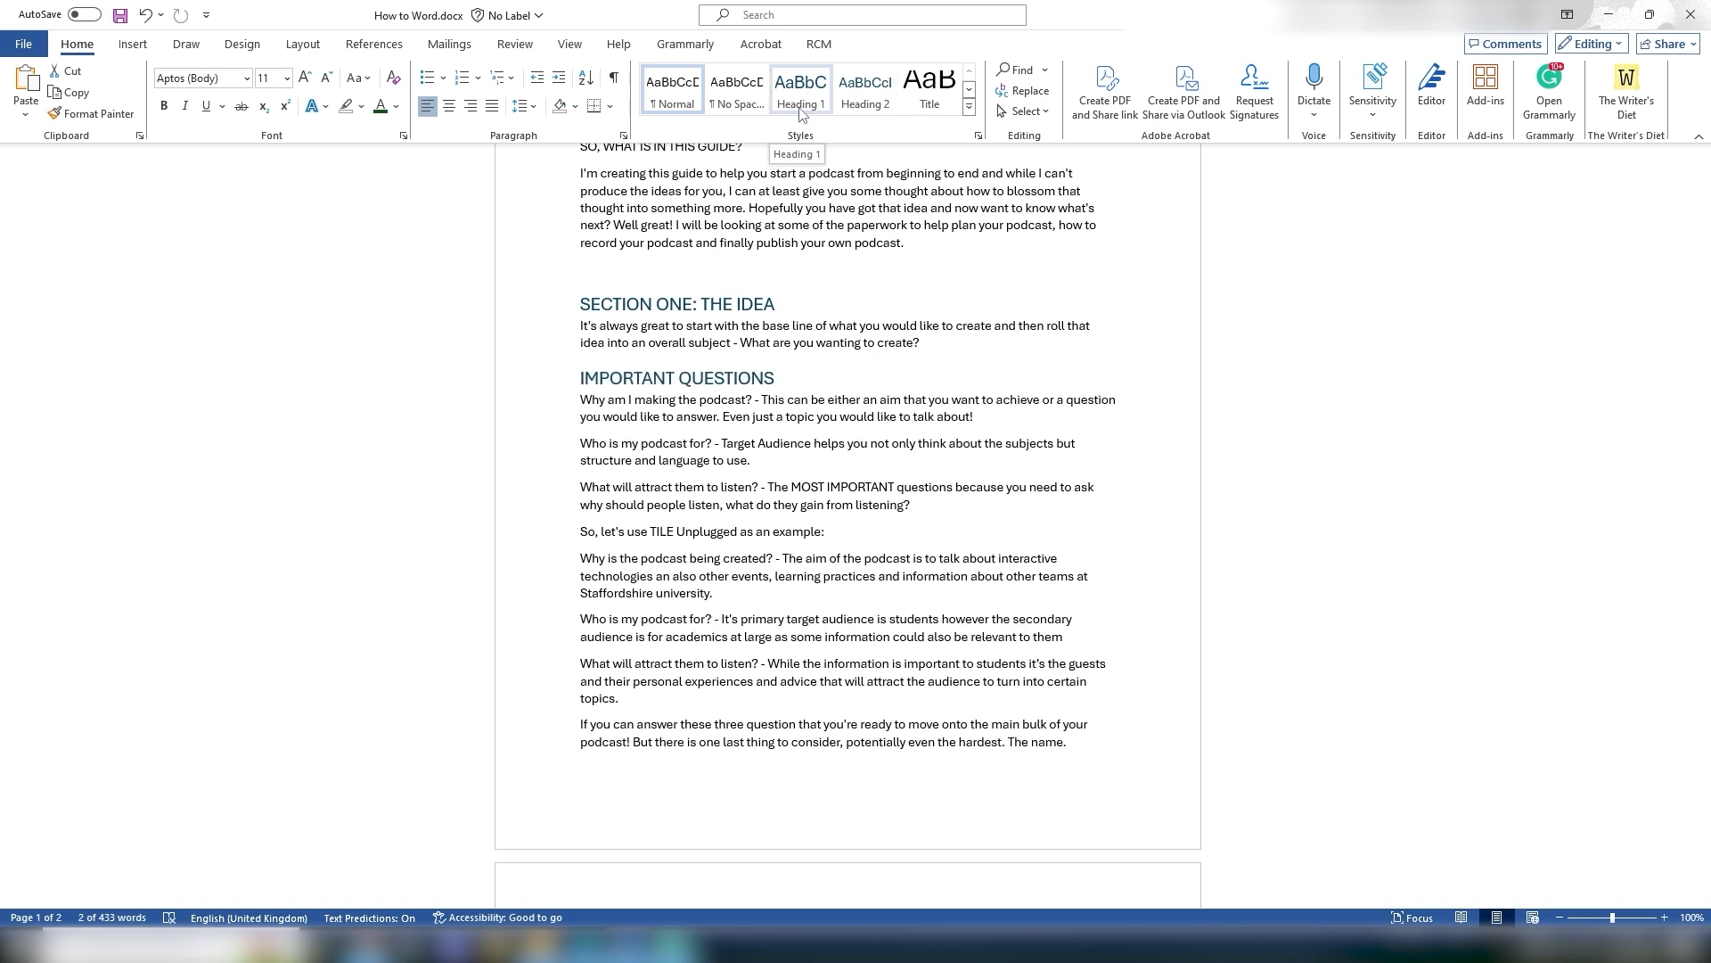
pyautogui.hotkey('ctrl', 'z')
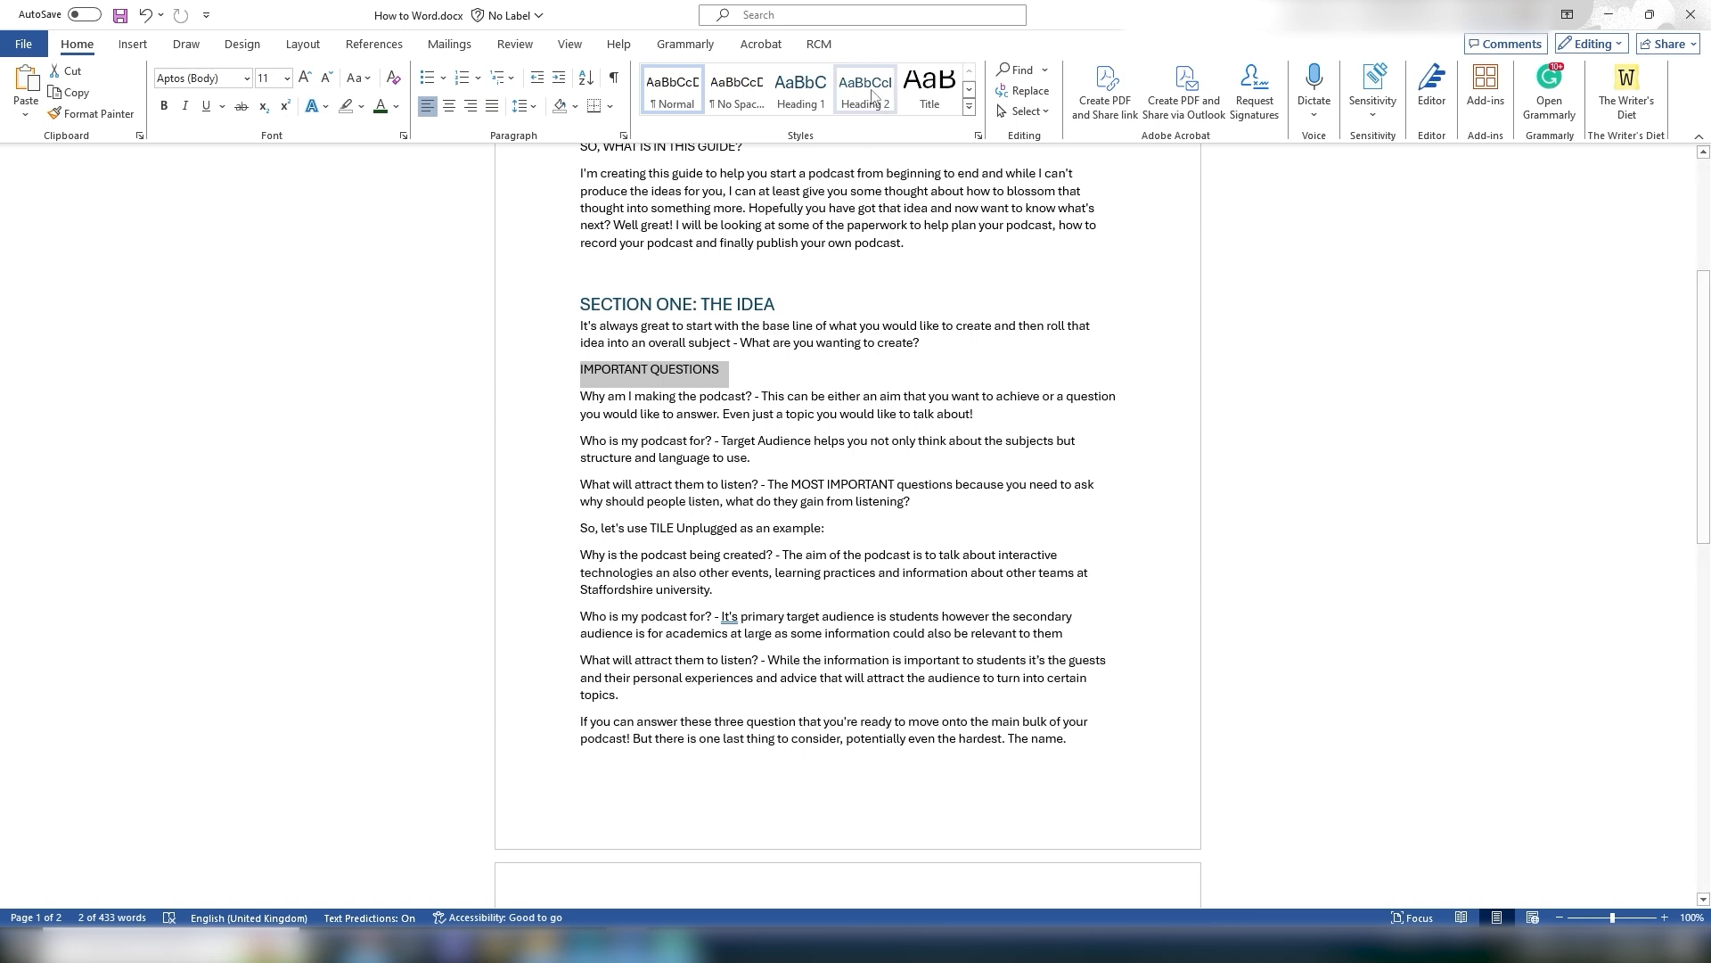
pyautogui.click(859, 101)
# Step: Modify the Heading 1 style to use the Accent 2 orange font colour
pyautogui.click(592, 362)
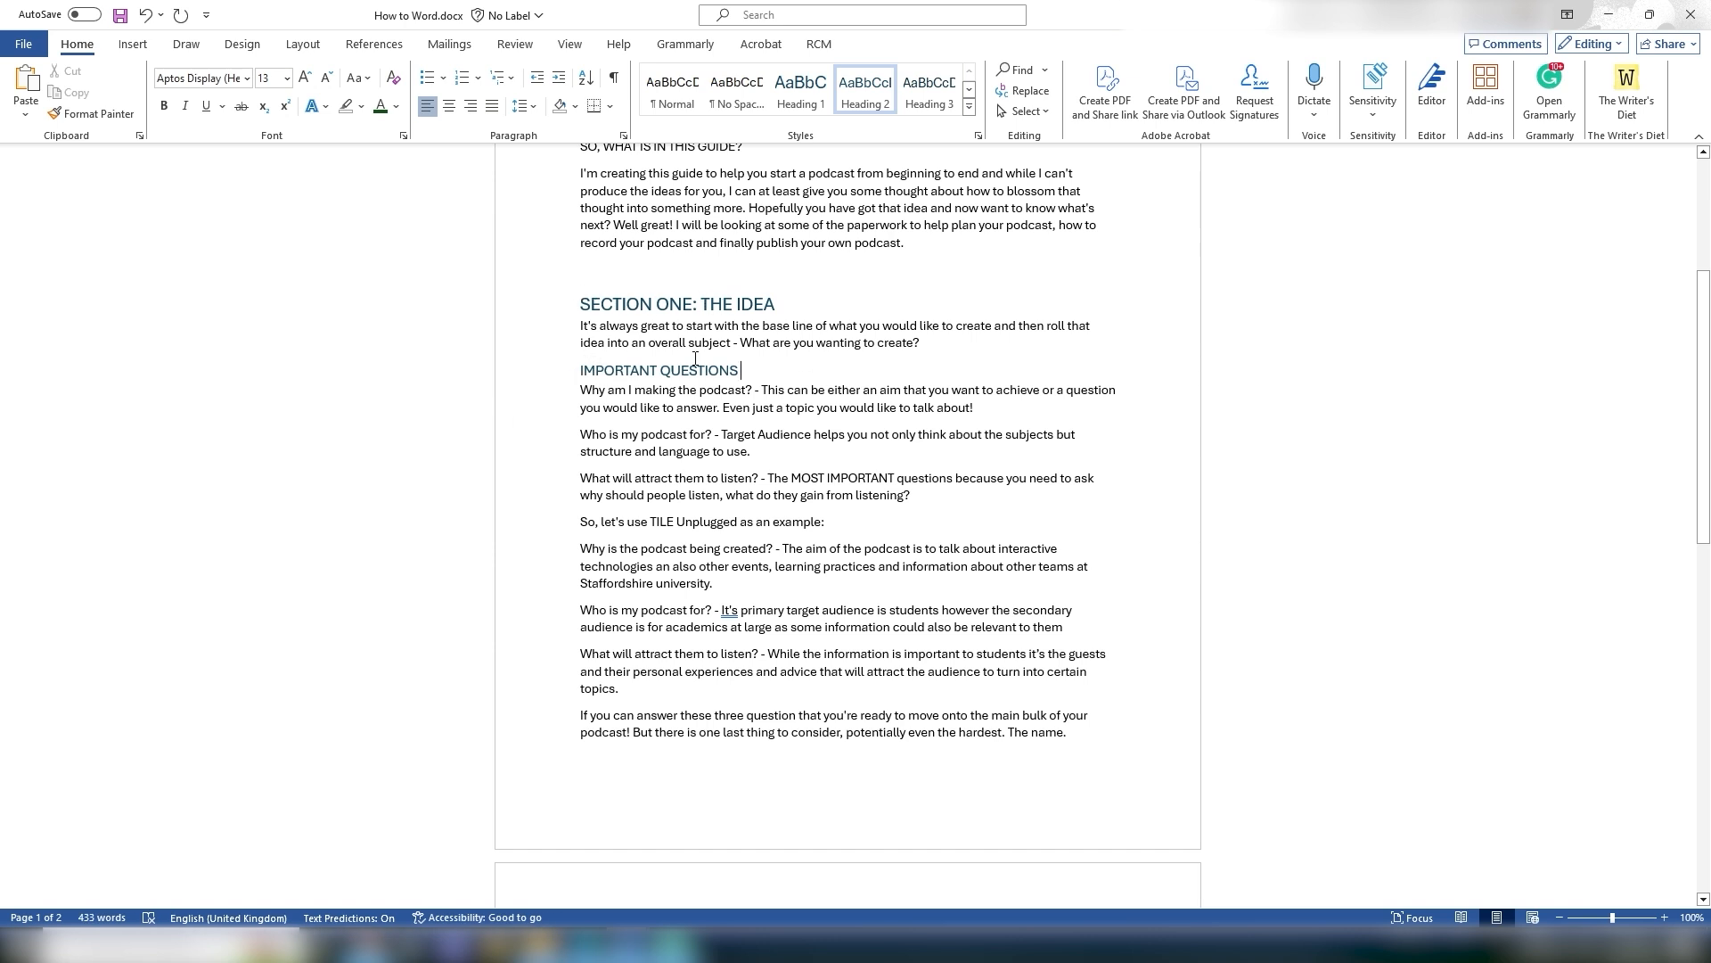
pyautogui.scroll(-4, 679, 351)
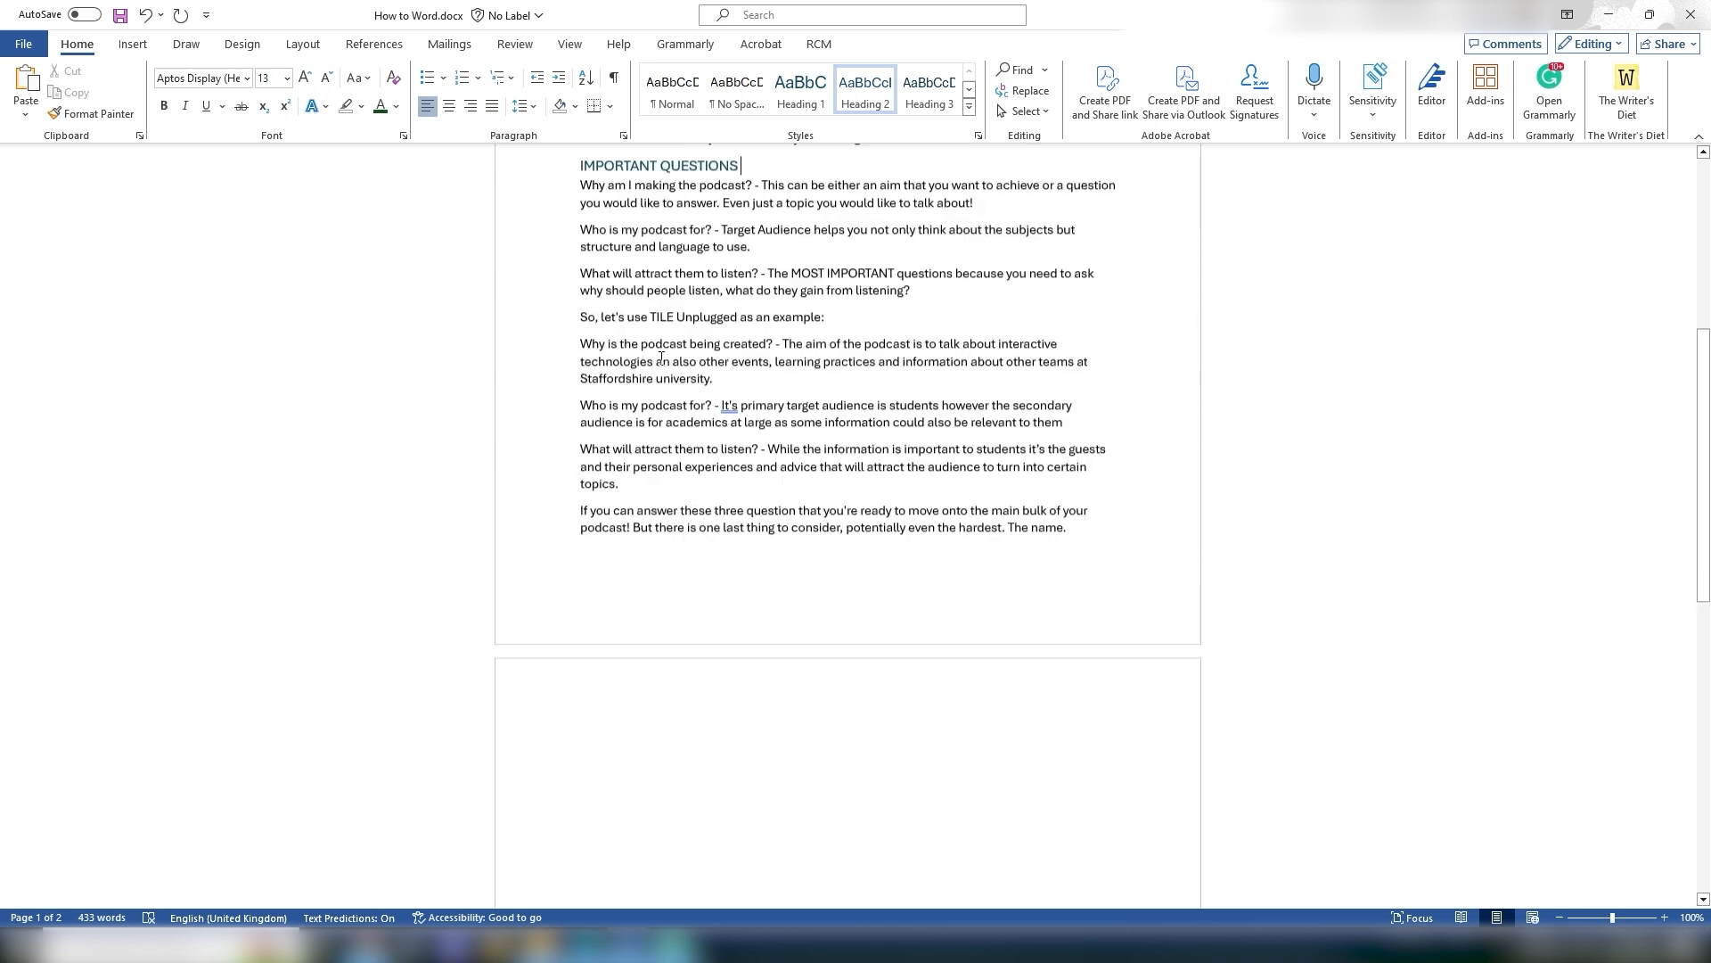
pyautogui.scroll(4, 537, 505)
pyautogui.click(599, 278)
pyautogui.click(629, 304)
pyautogui.scroll(3, 751, 195)
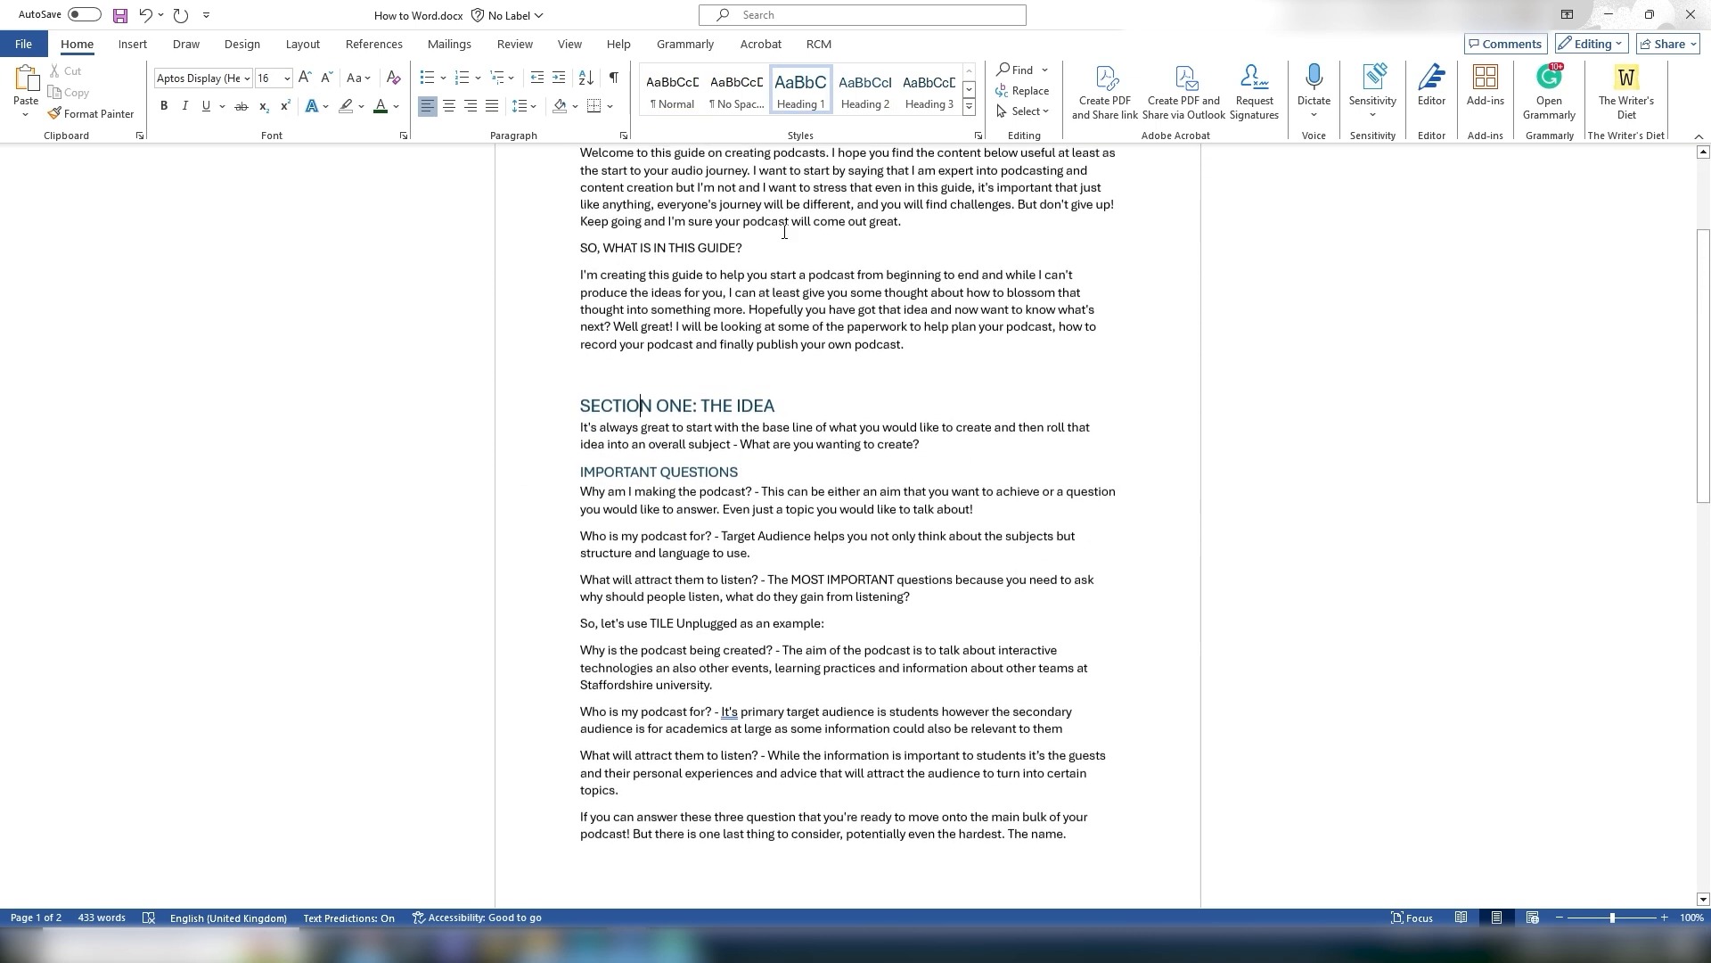
pyautogui.rightClick(801, 96)
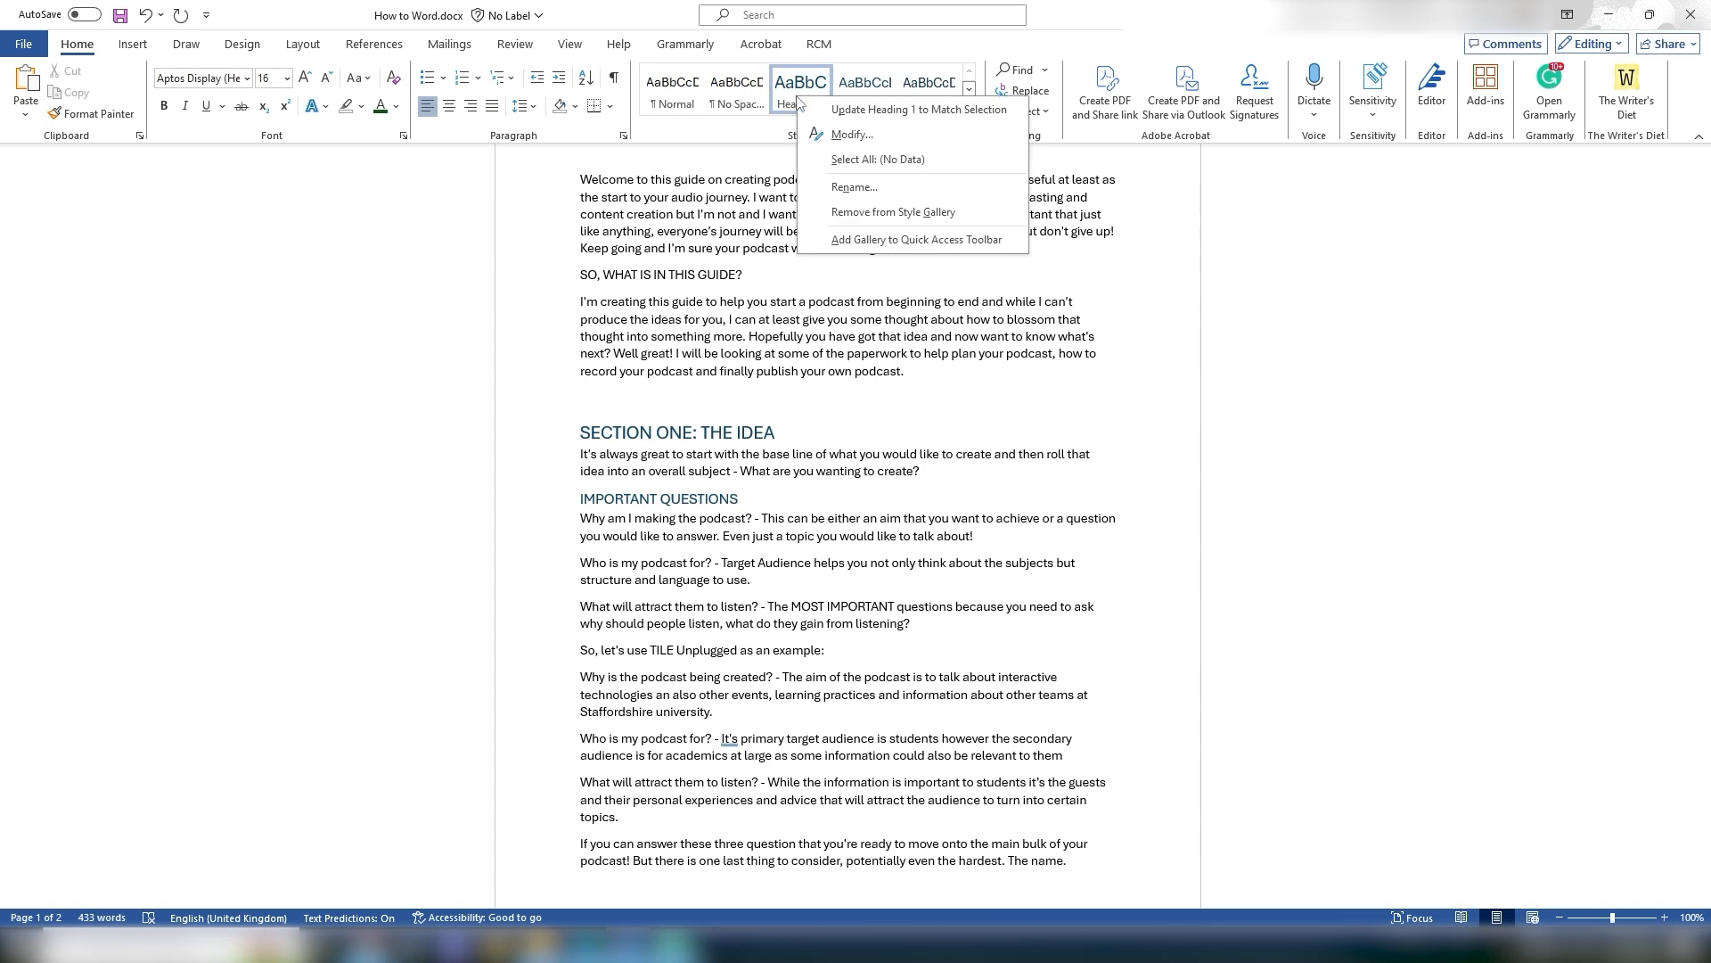
pyautogui.click(853, 148)
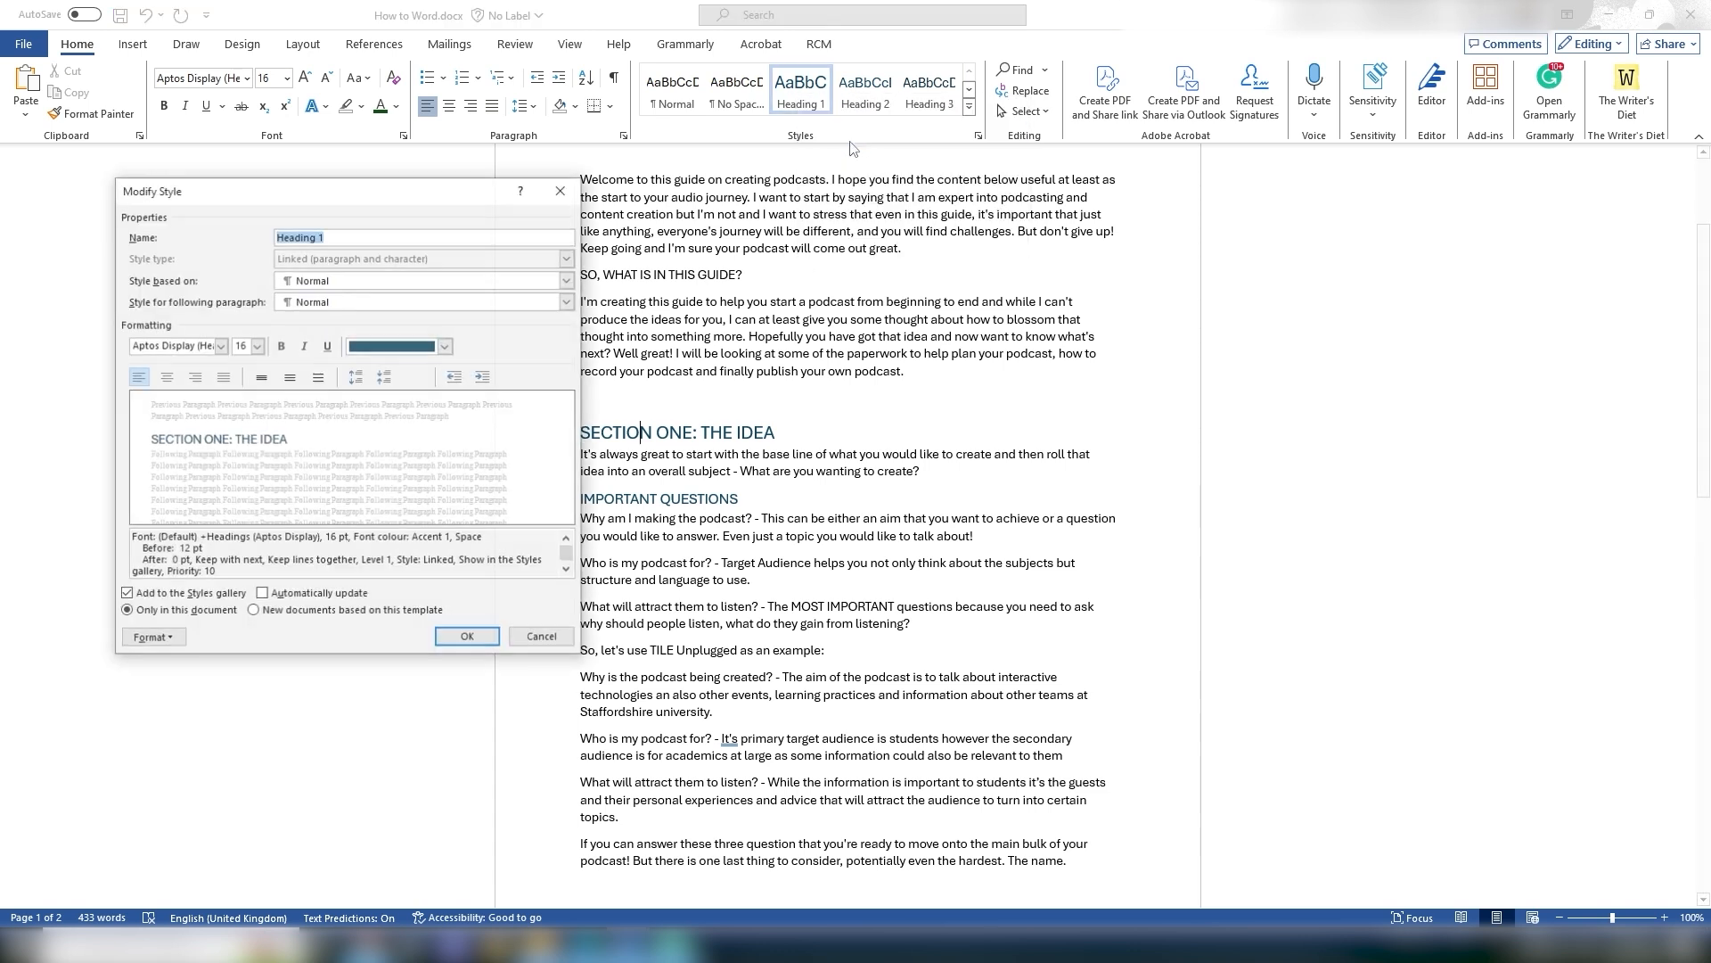
pyautogui.click(445, 347)
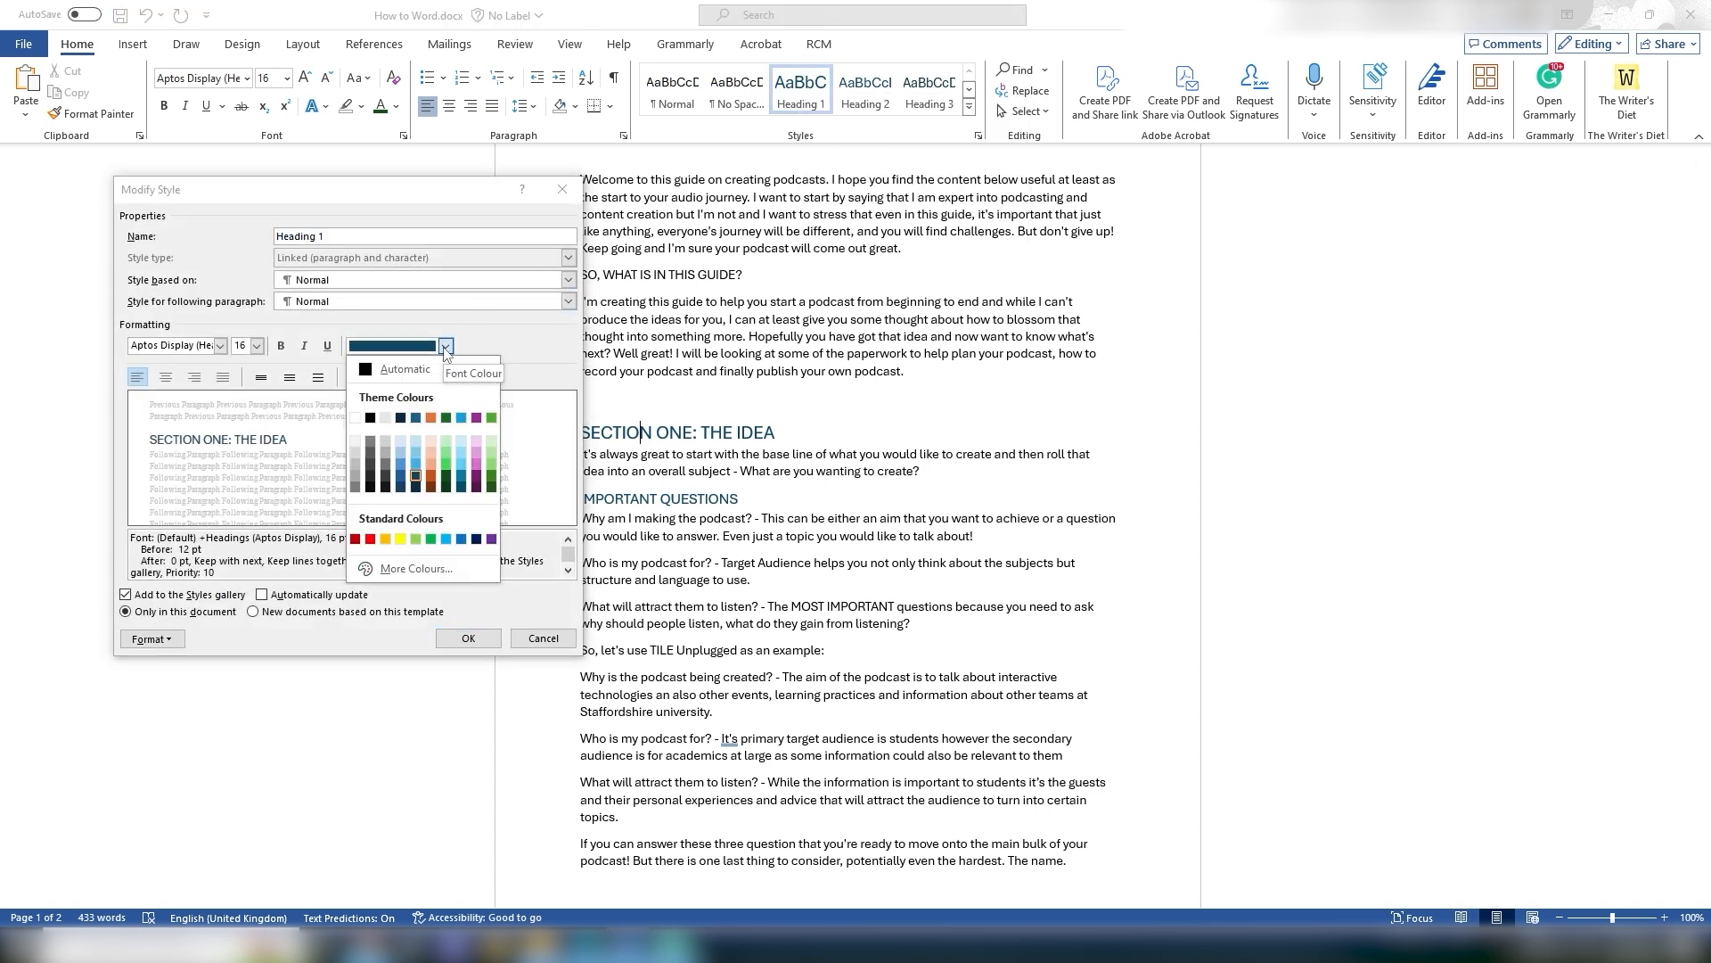
pyautogui.click(402, 465)
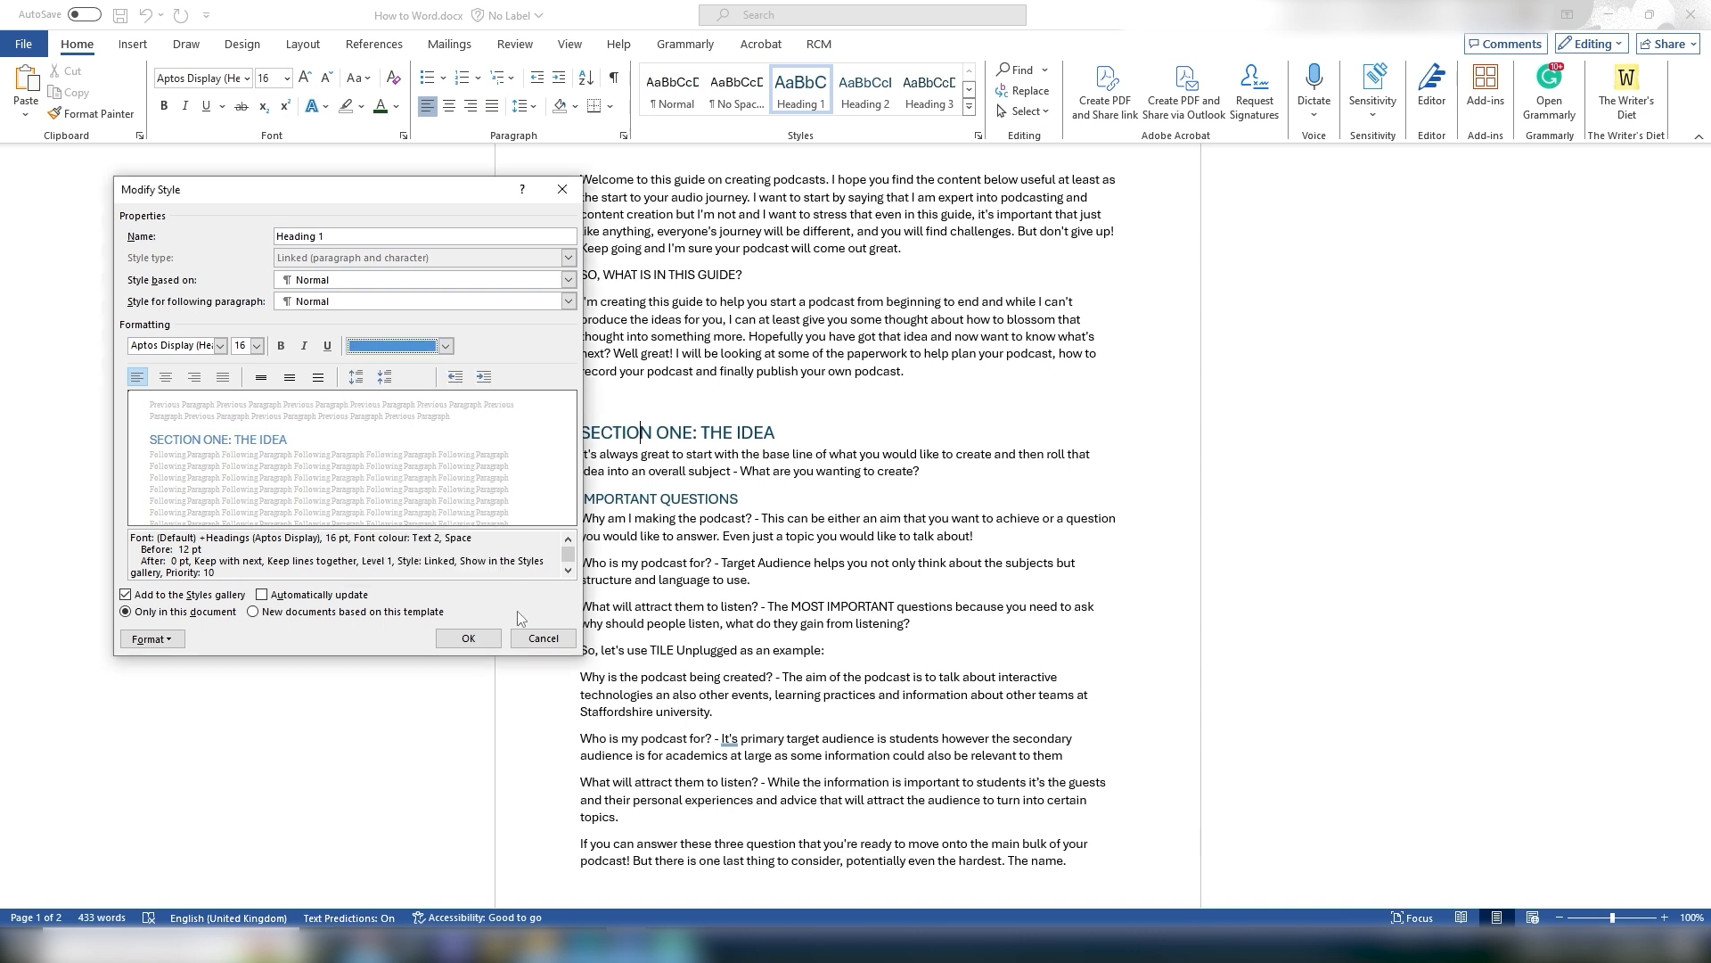
pyautogui.click(446, 346)
pyautogui.click(430, 477)
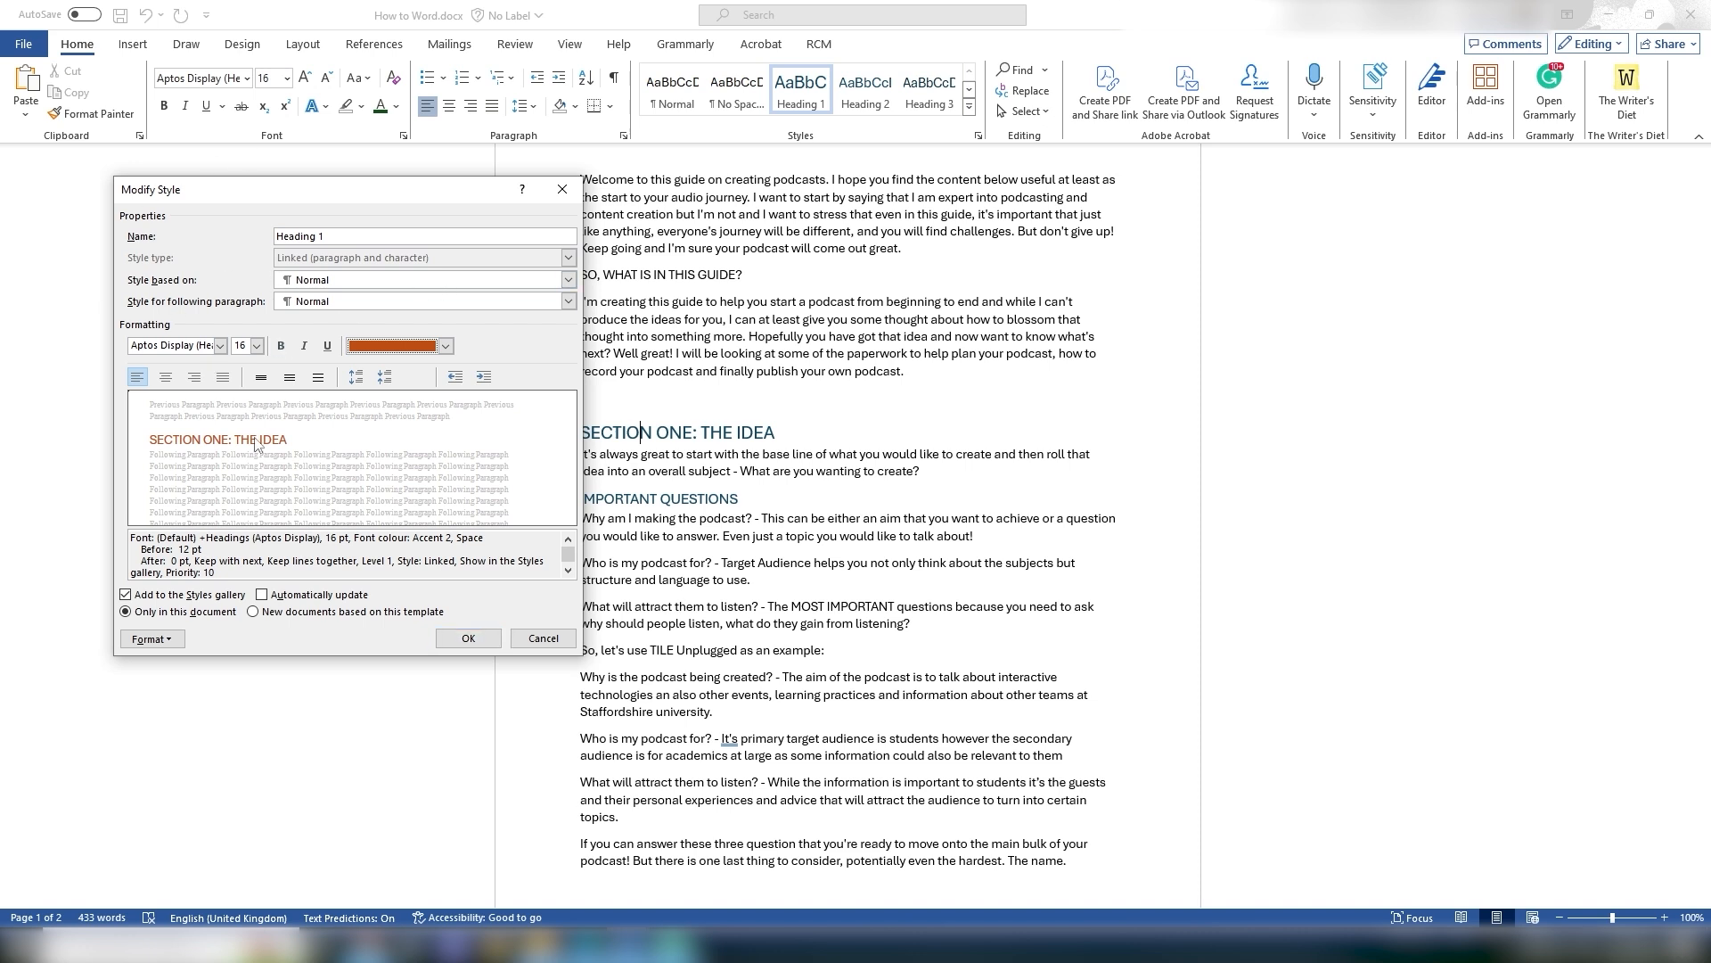
pyautogui.click(489, 635)
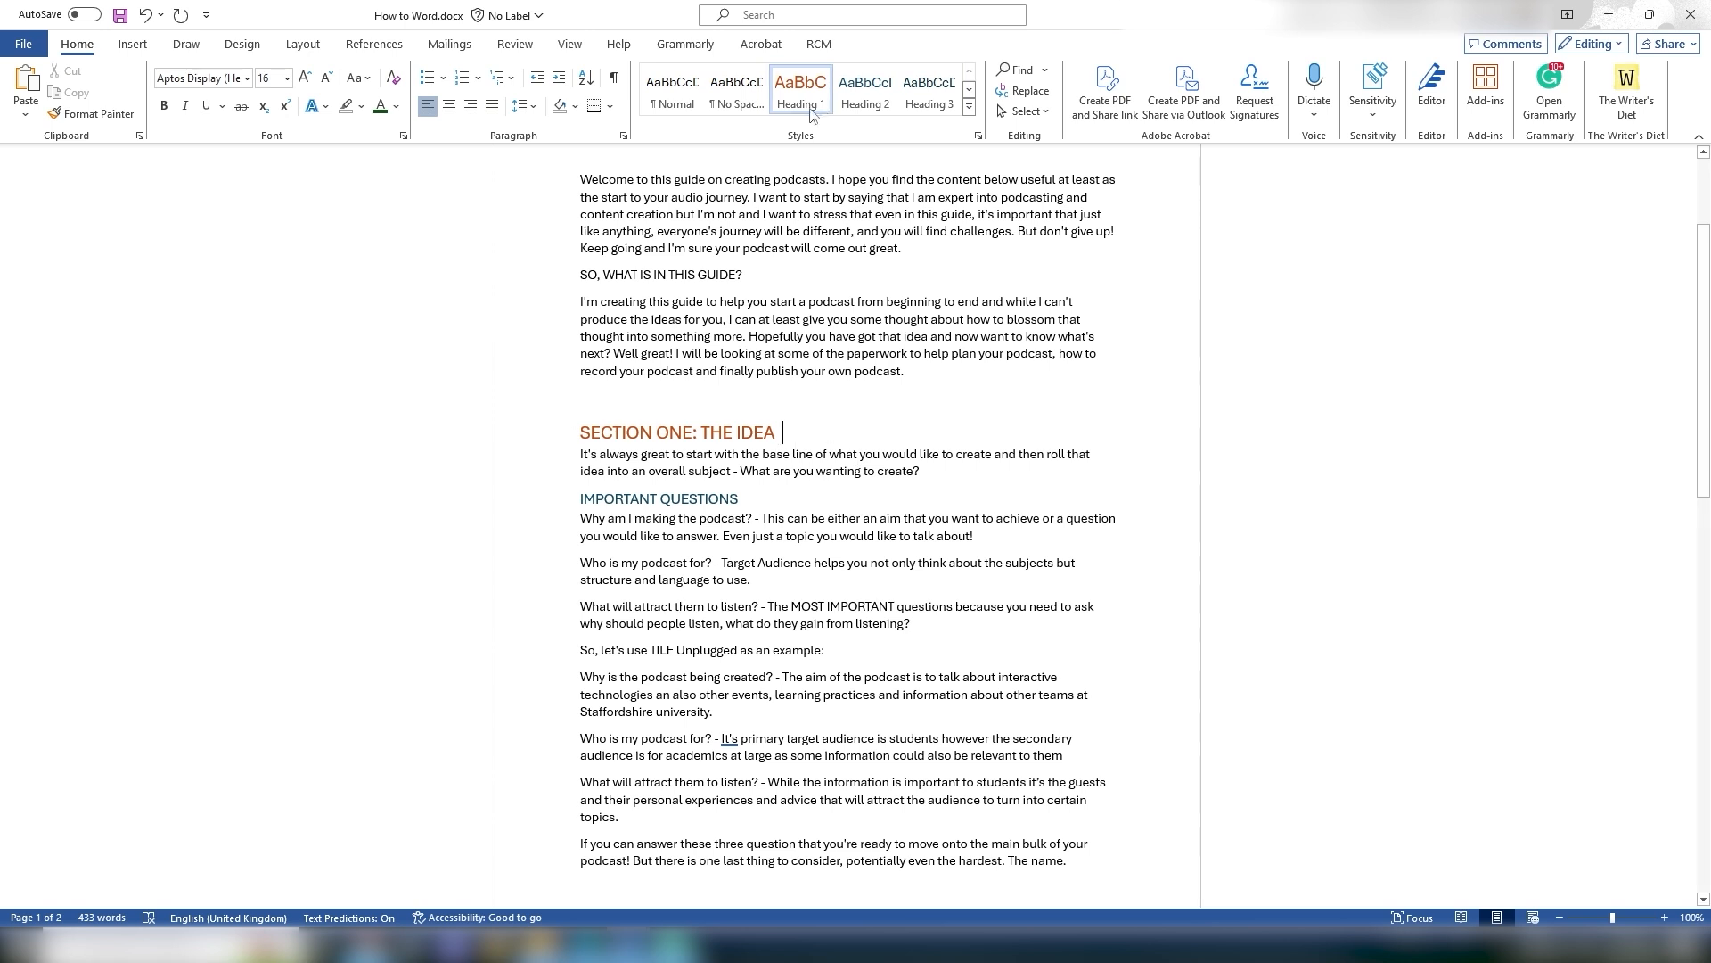
# Step: Change the Heading 2 style's font colour to Accent 6 green
pyautogui.rightClick(864, 93)
pyautogui.click(909, 154)
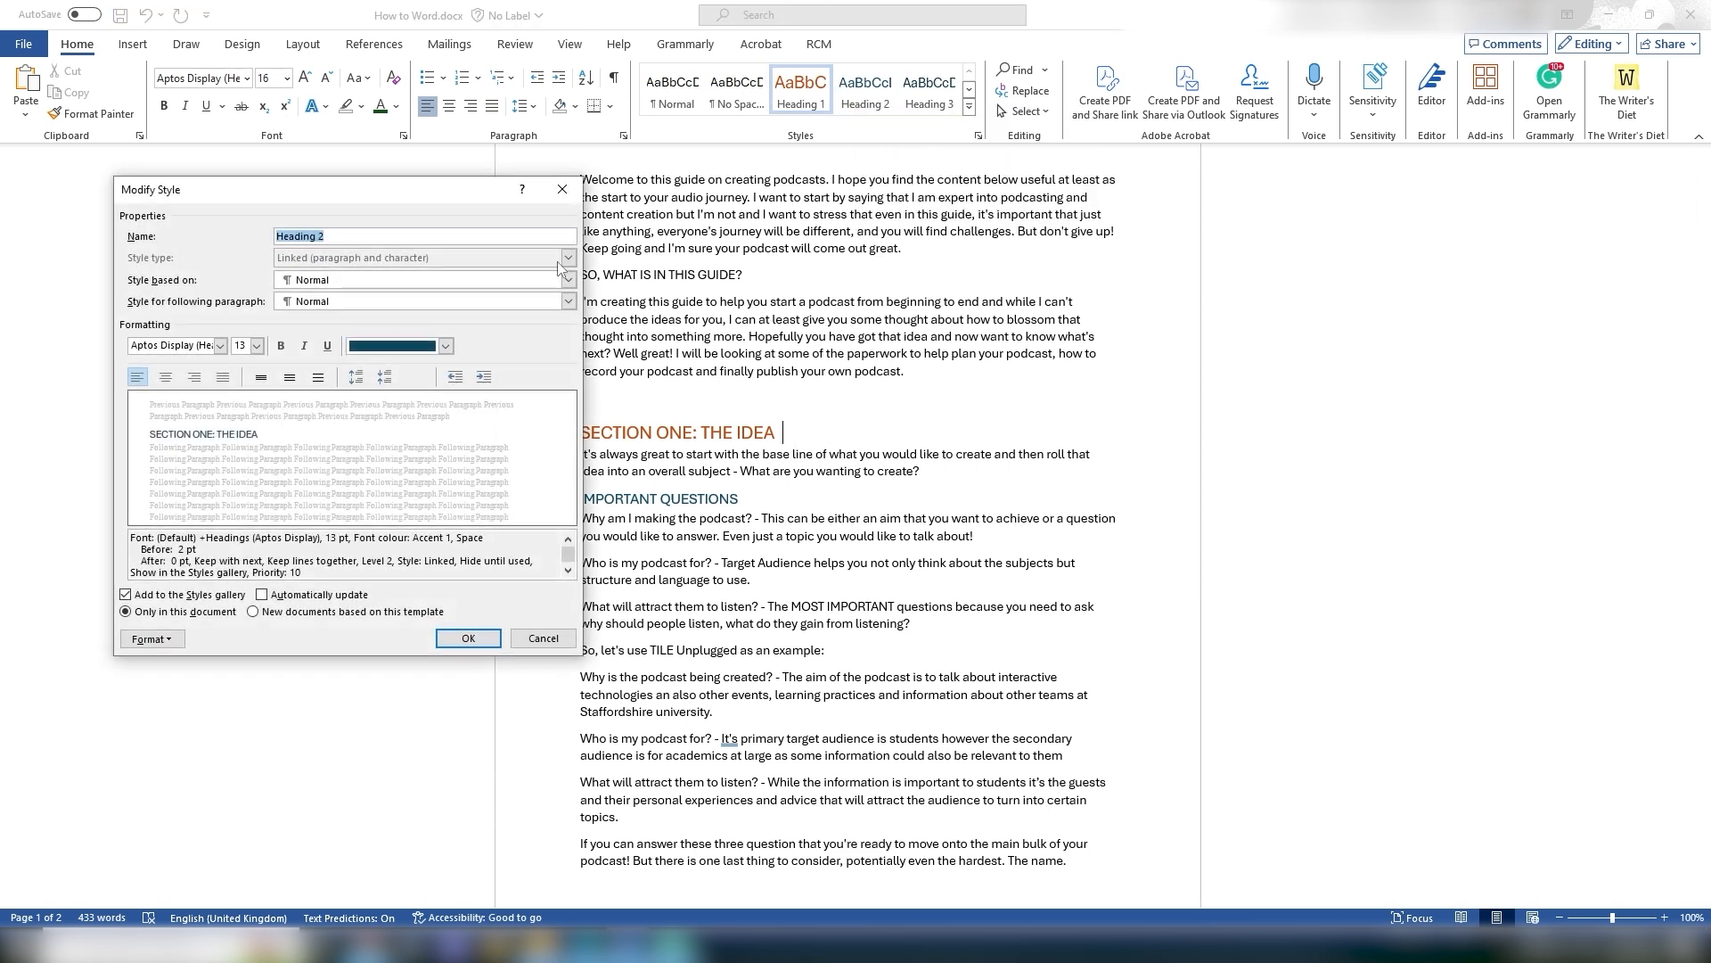
pyautogui.click(446, 346)
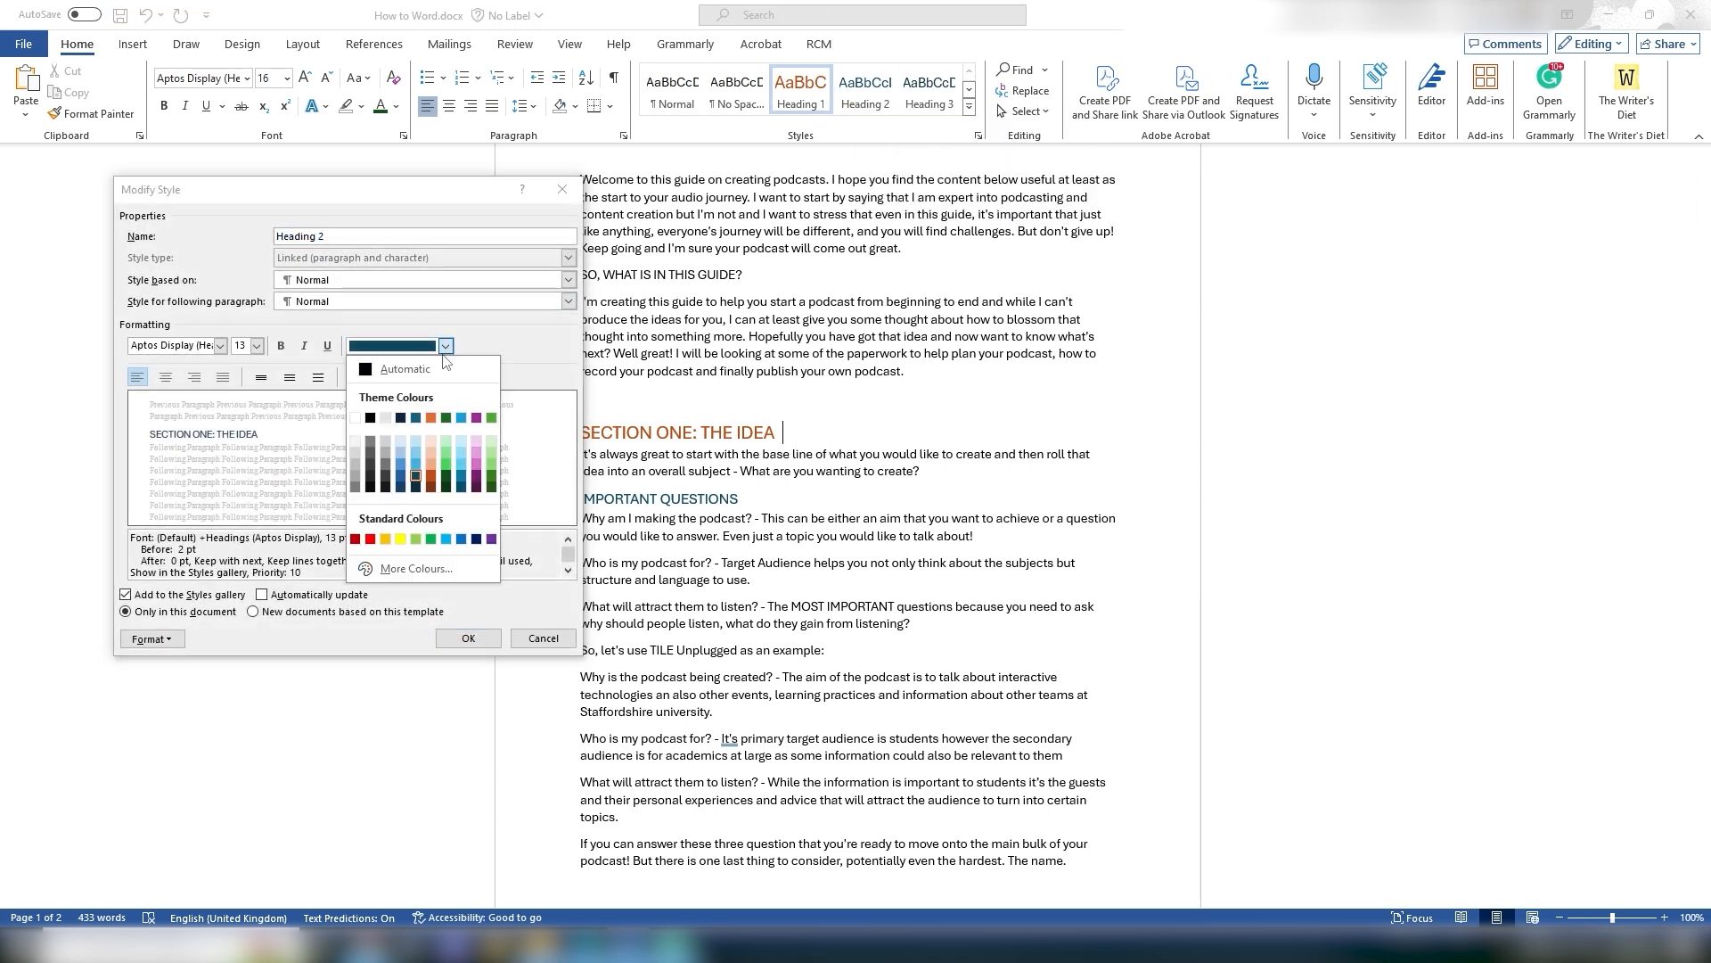
pyautogui.click(491, 476)
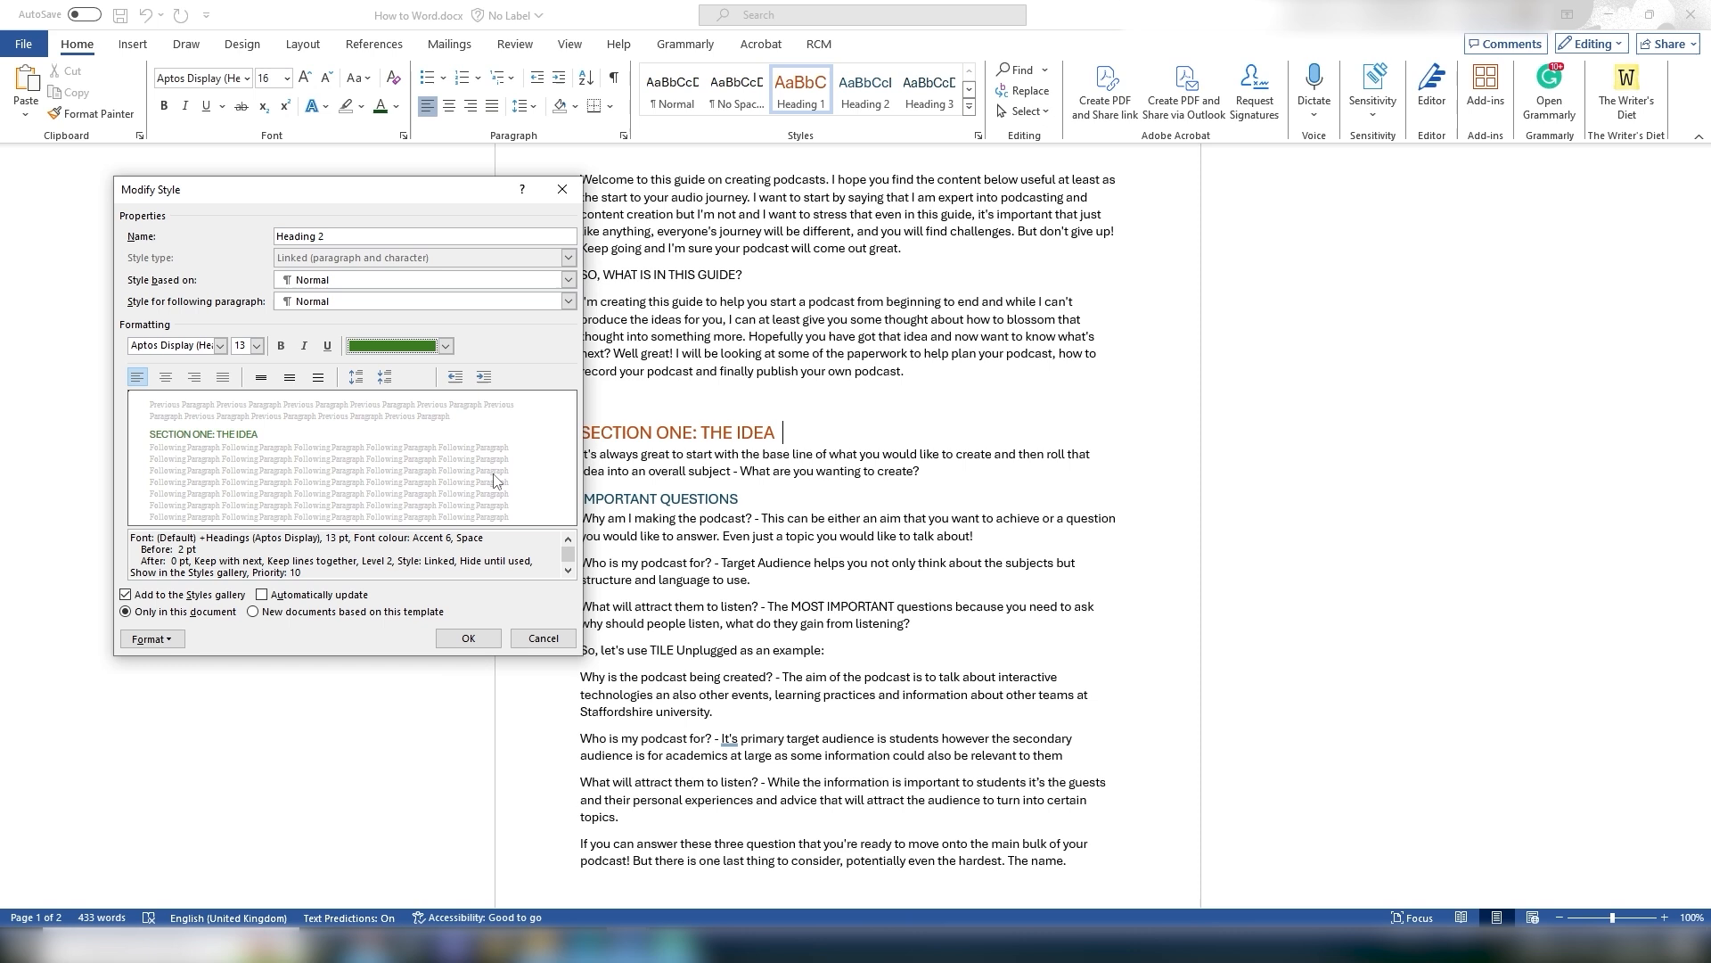
pyautogui.click(468, 638)
# Step: Change the Heading 2 style's font colour to a light tint of Accent 2 orange
pyautogui.click(758, 487)
pyautogui.moveTo(758, 486); pyautogui.dragTo(580, 500)
pyautogui.click(842, 457)
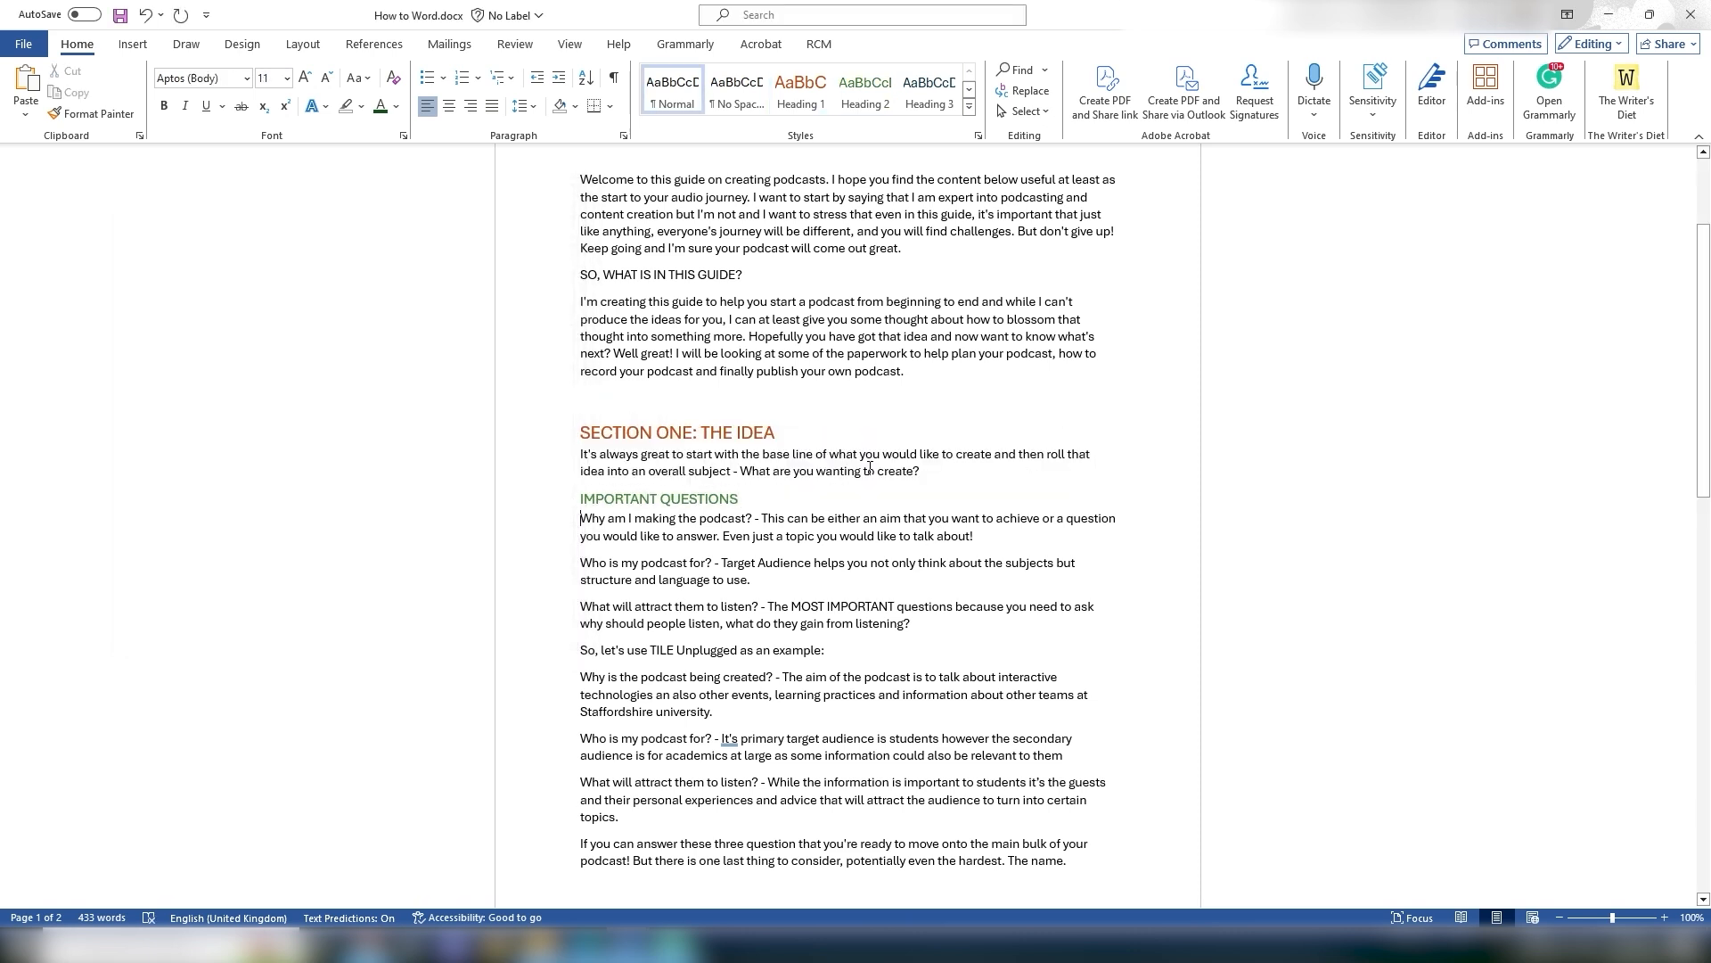
pyautogui.click(1290, 580)
pyautogui.click(839, 470)
pyautogui.rightClick(861, 90)
pyautogui.click(934, 119)
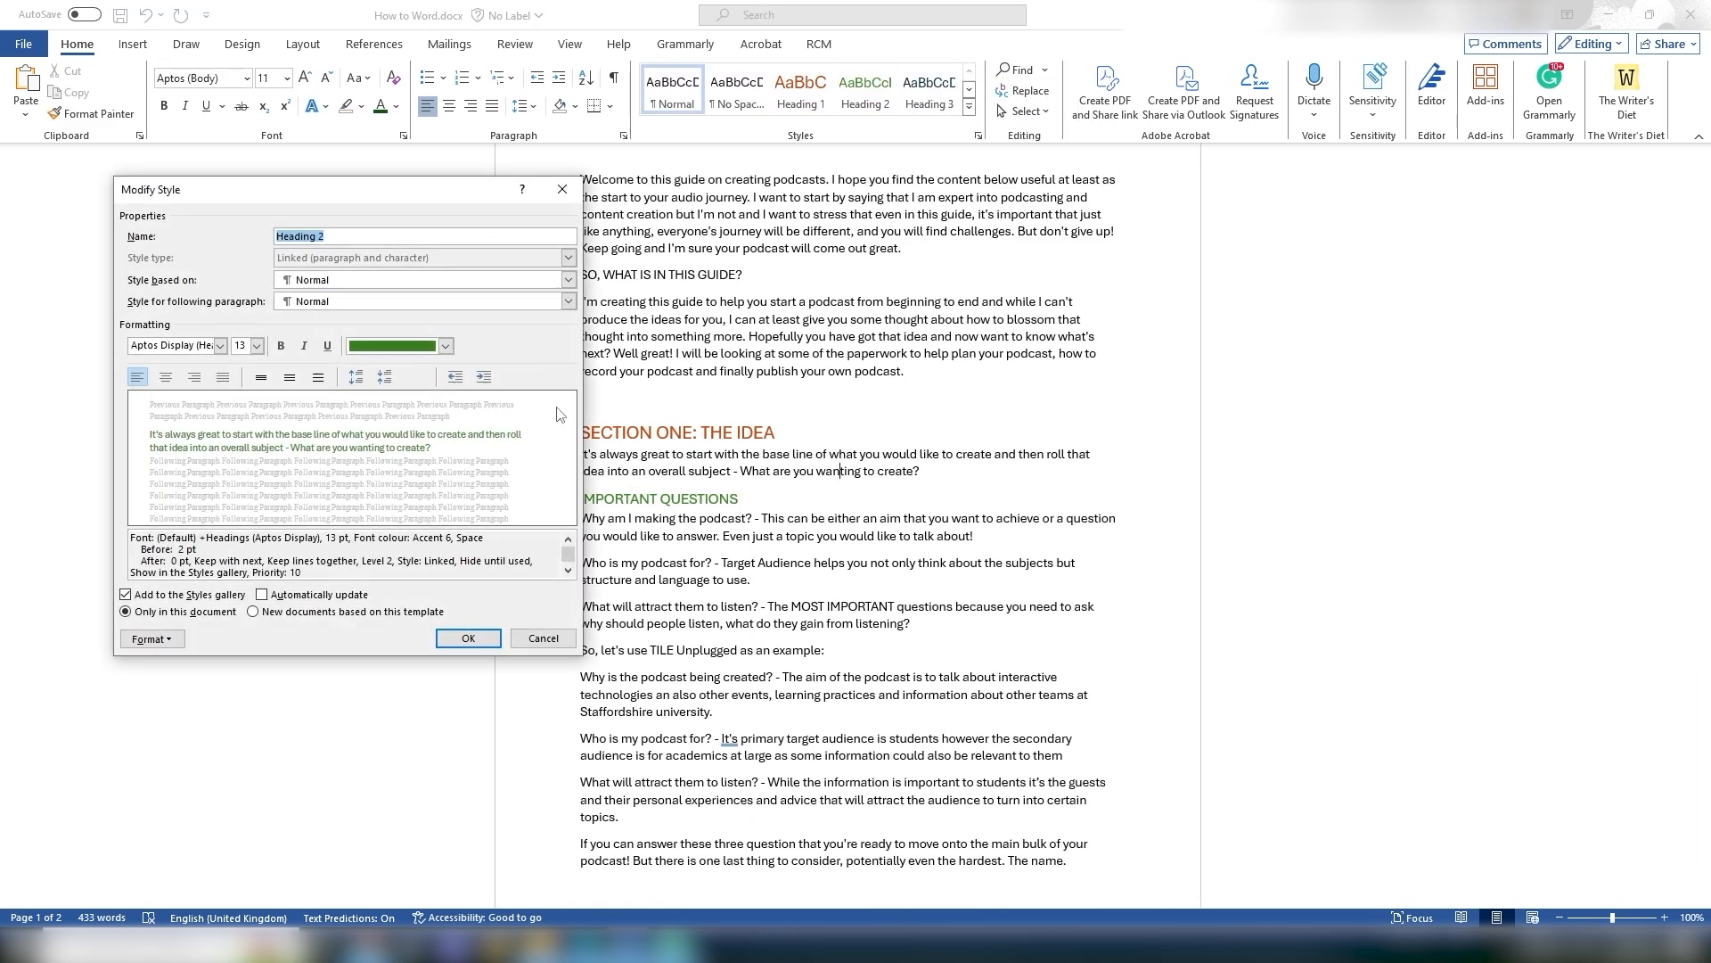
pyautogui.click(445, 345)
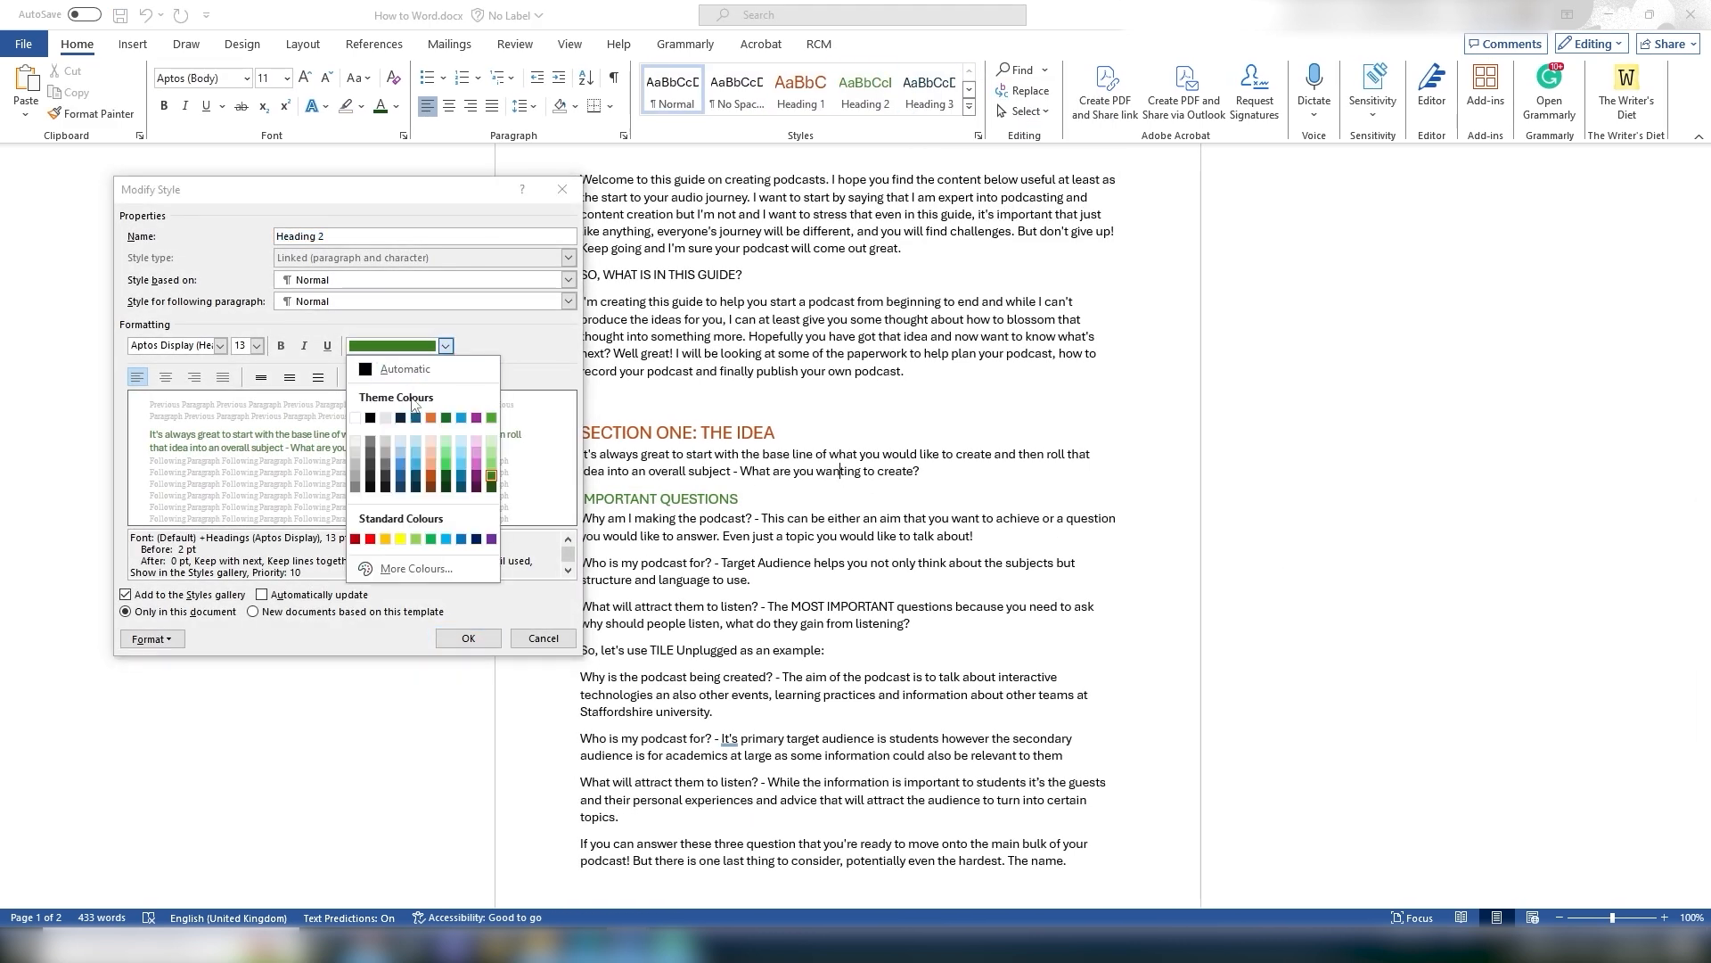
pyautogui.click(431, 475)
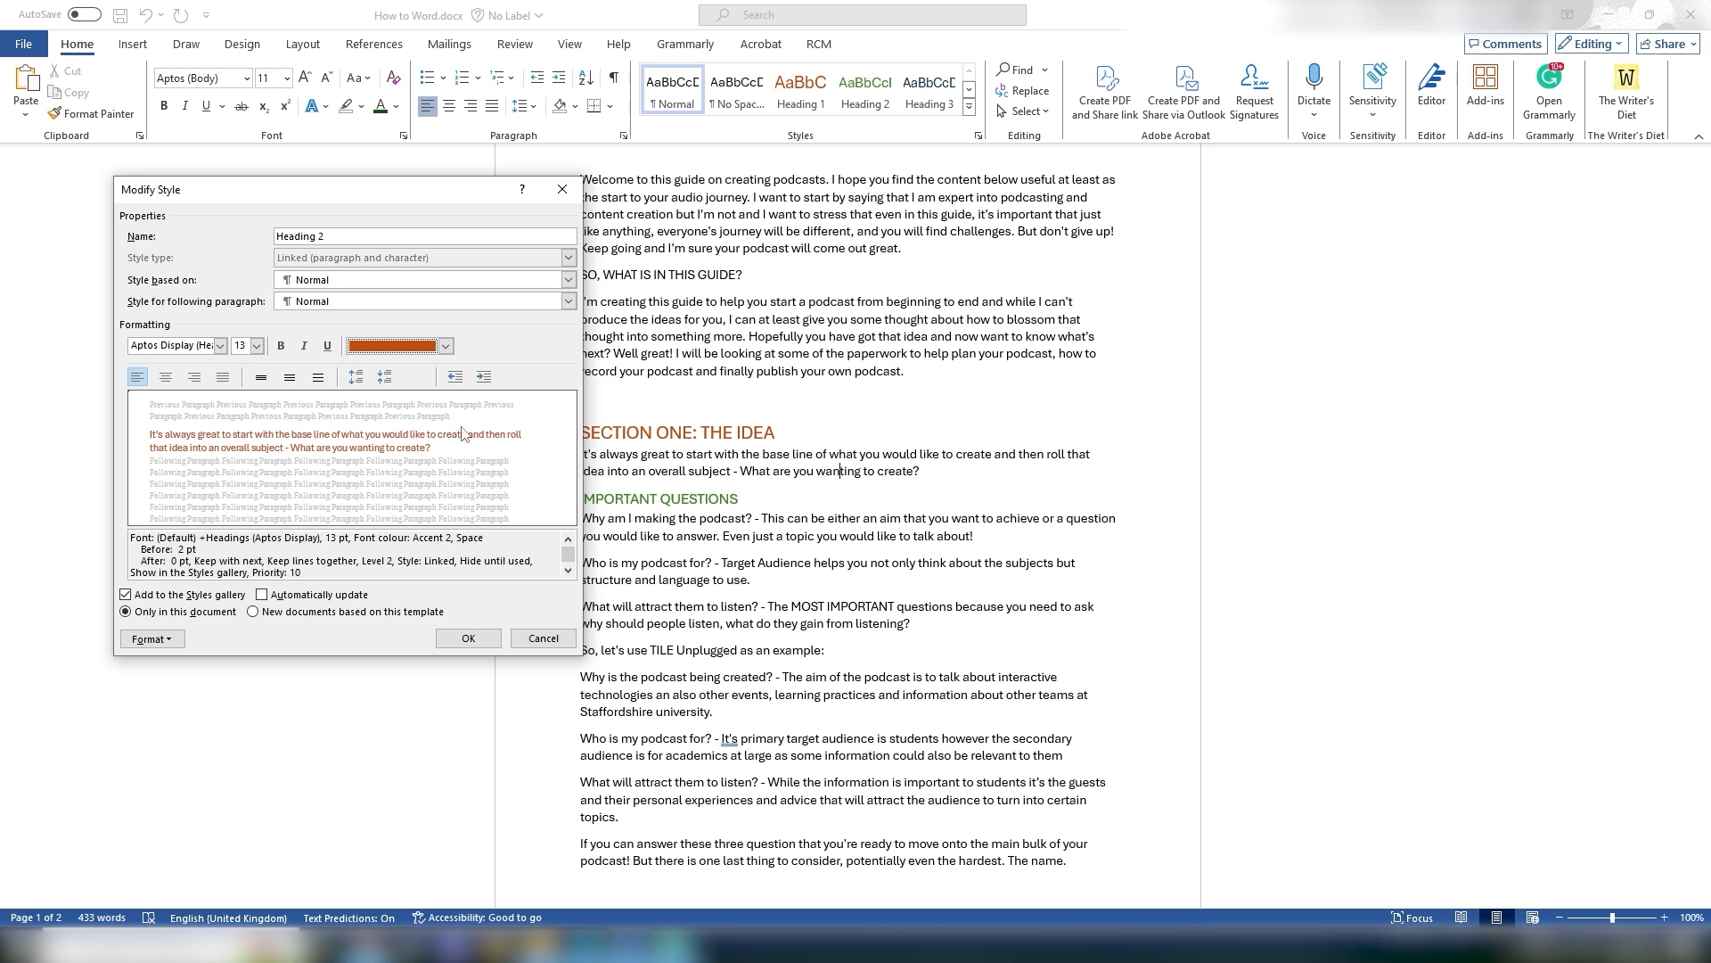
pyautogui.click(446, 346)
pyautogui.click(428, 453)
pyautogui.click(464, 643)
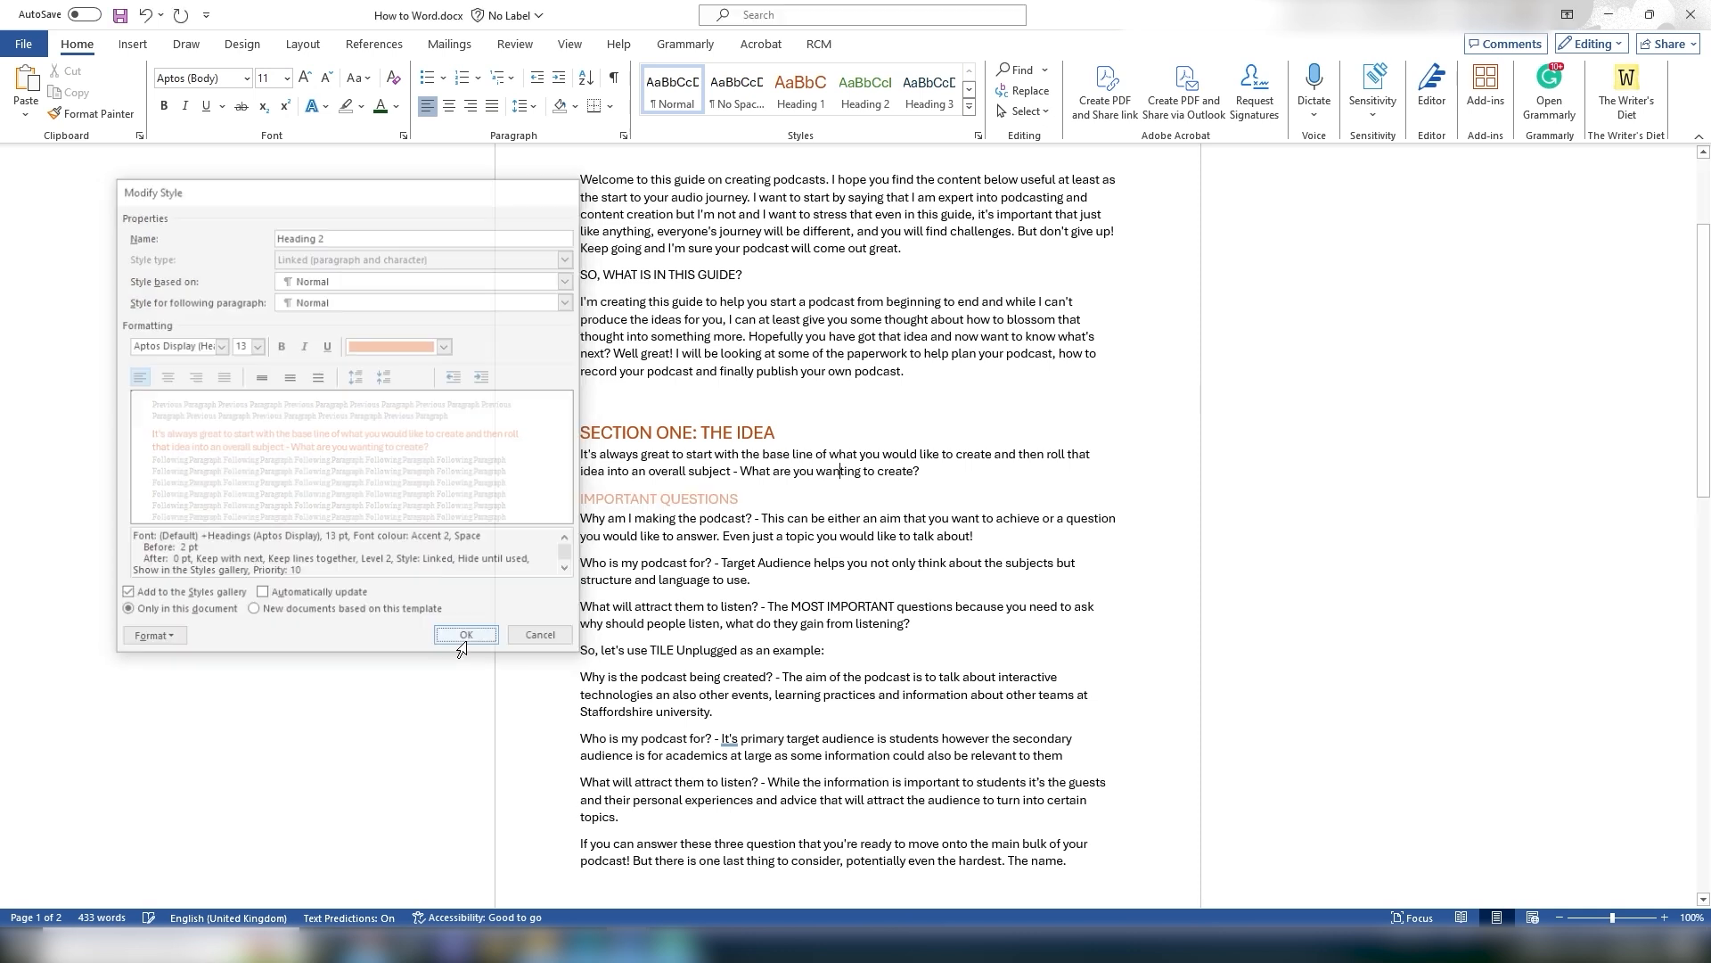
# Step: Set the Heading 2 style's font colour to a darker shade of Accent 2 orange
pyautogui.click(822, 506)
pyautogui.tripleClick(688, 500)
pyautogui.rightClick(864, 89)
pyautogui.click(908, 130)
pyautogui.click(446, 346)
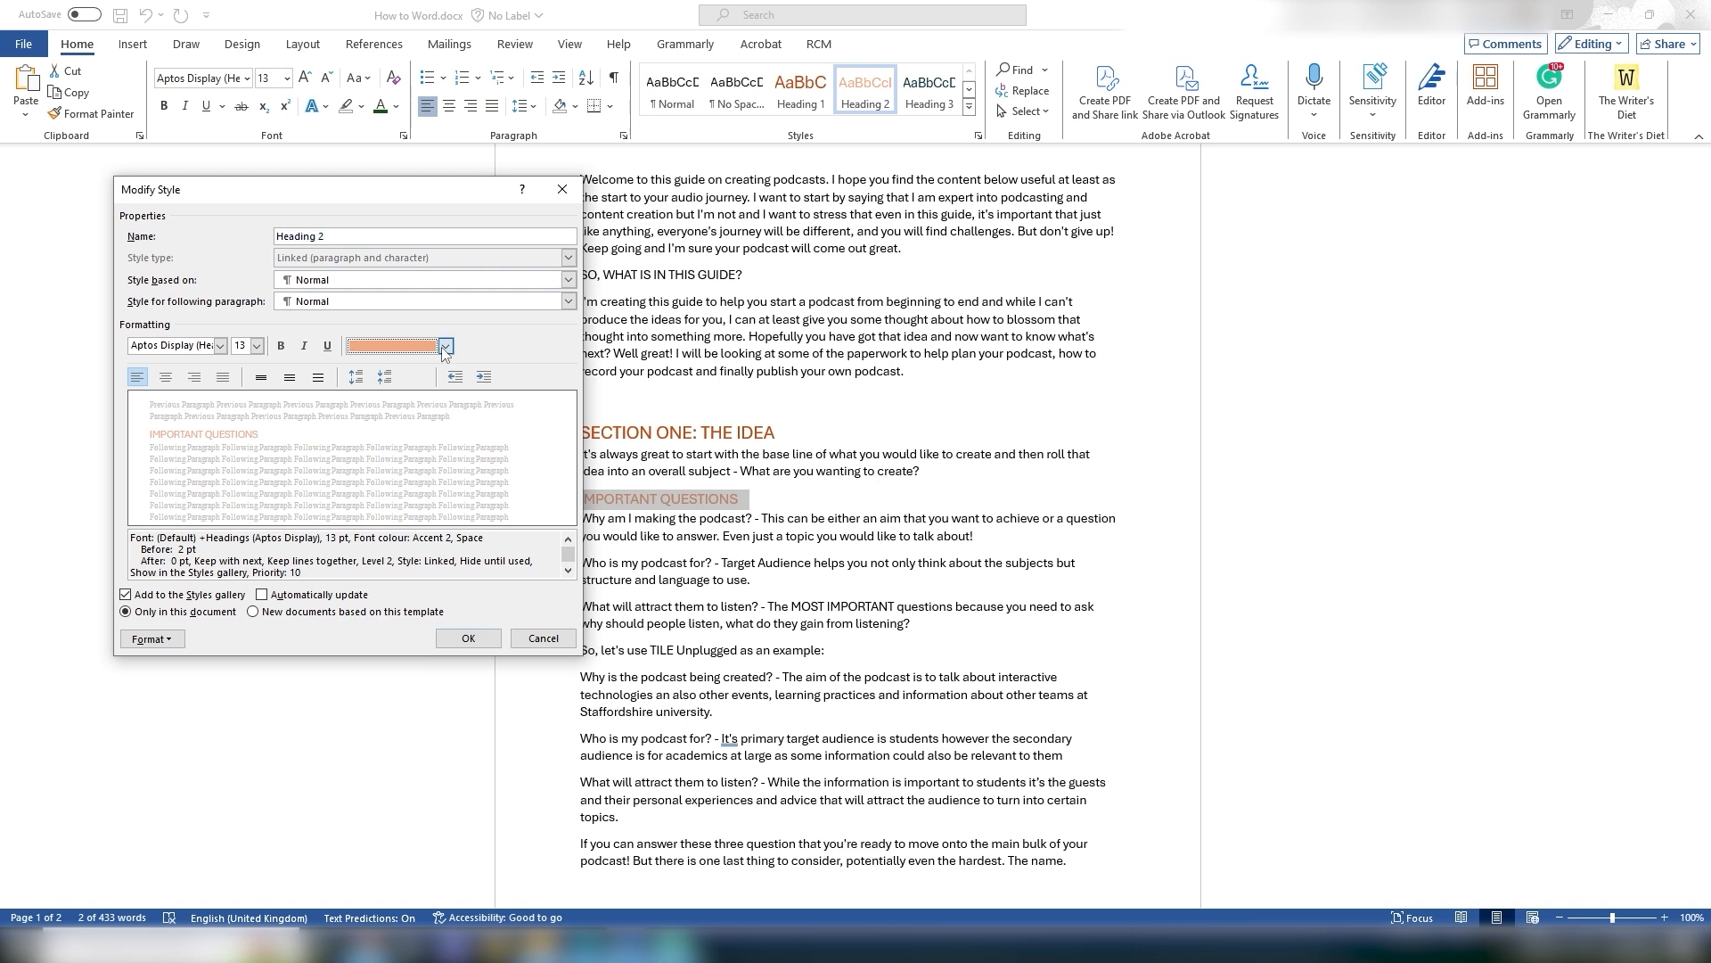
pyautogui.click(428, 492)
pyautogui.click(468, 638)
pyautogui.click(1070, 536)
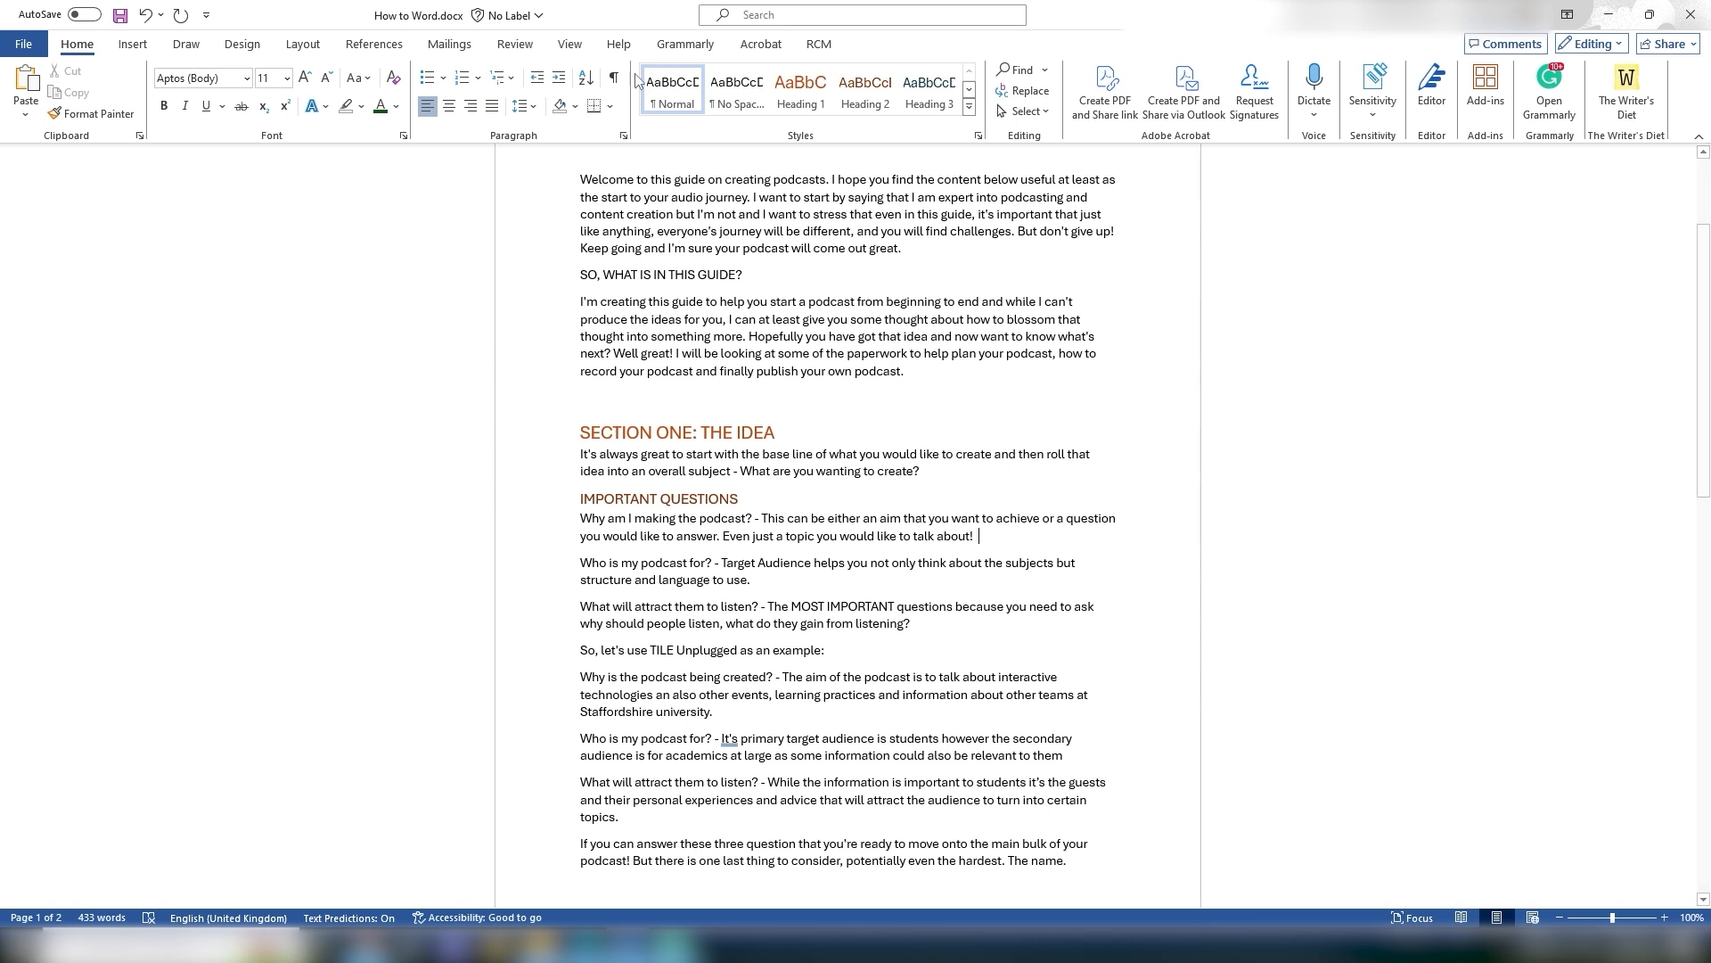
pyautogui.moveTo(578, 176); pyautogui.dragTo(938, 243)
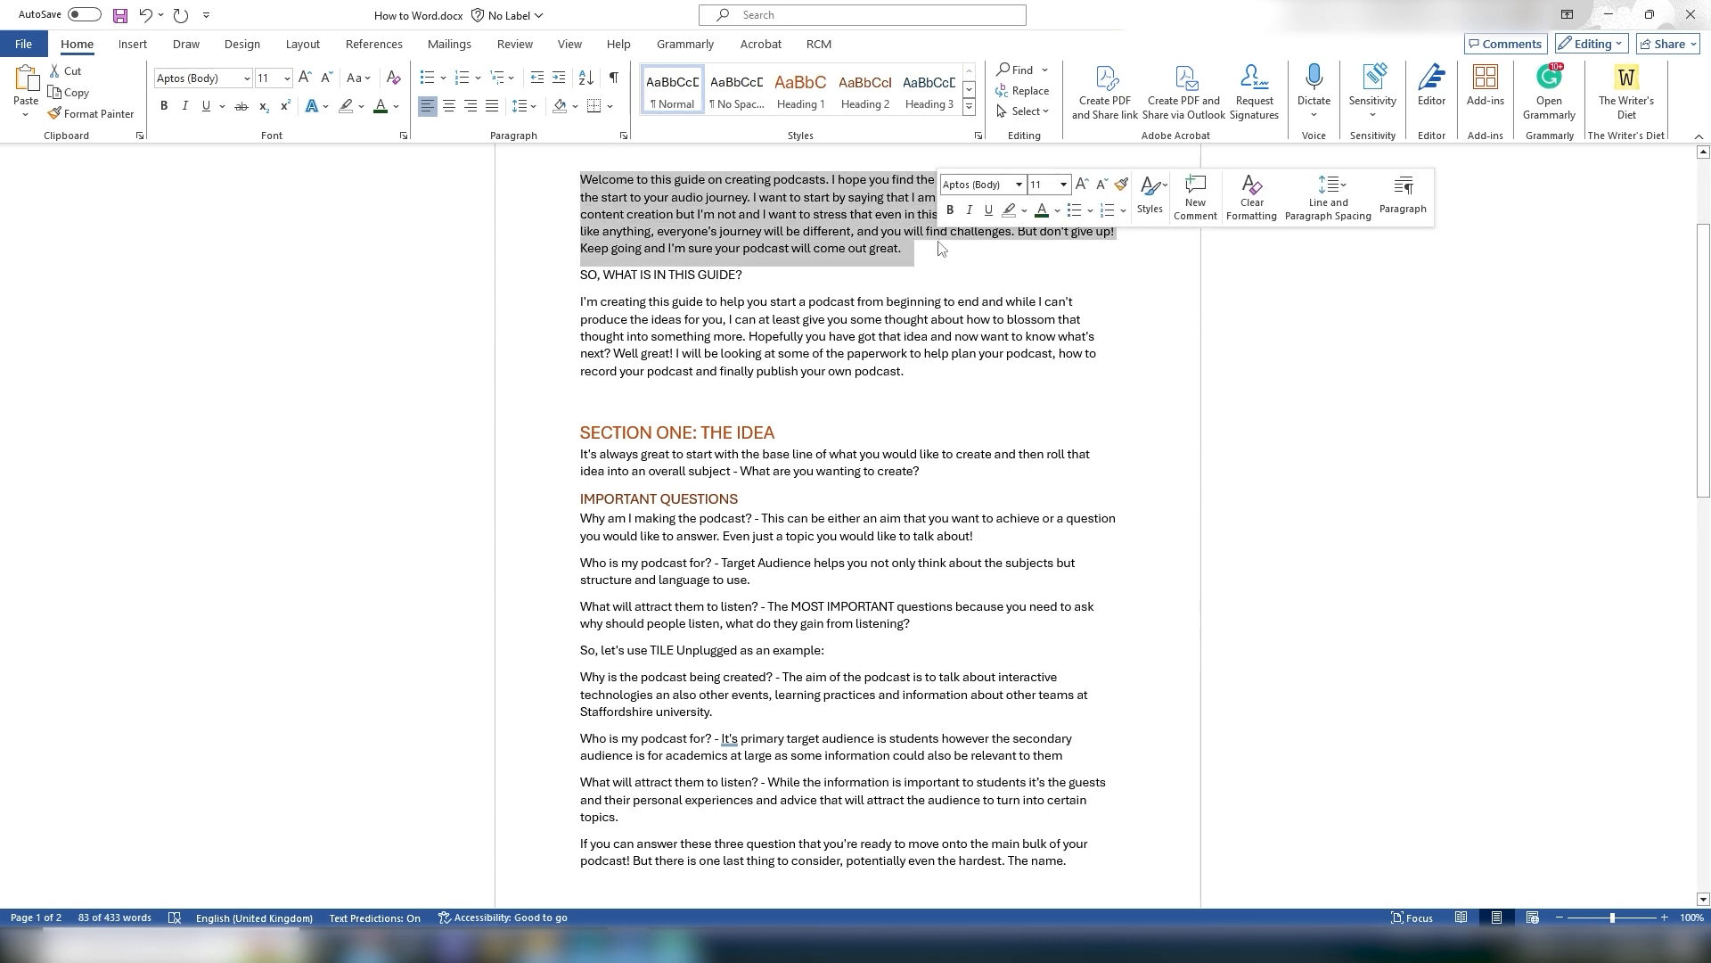
pyautogui.click(942, 271)
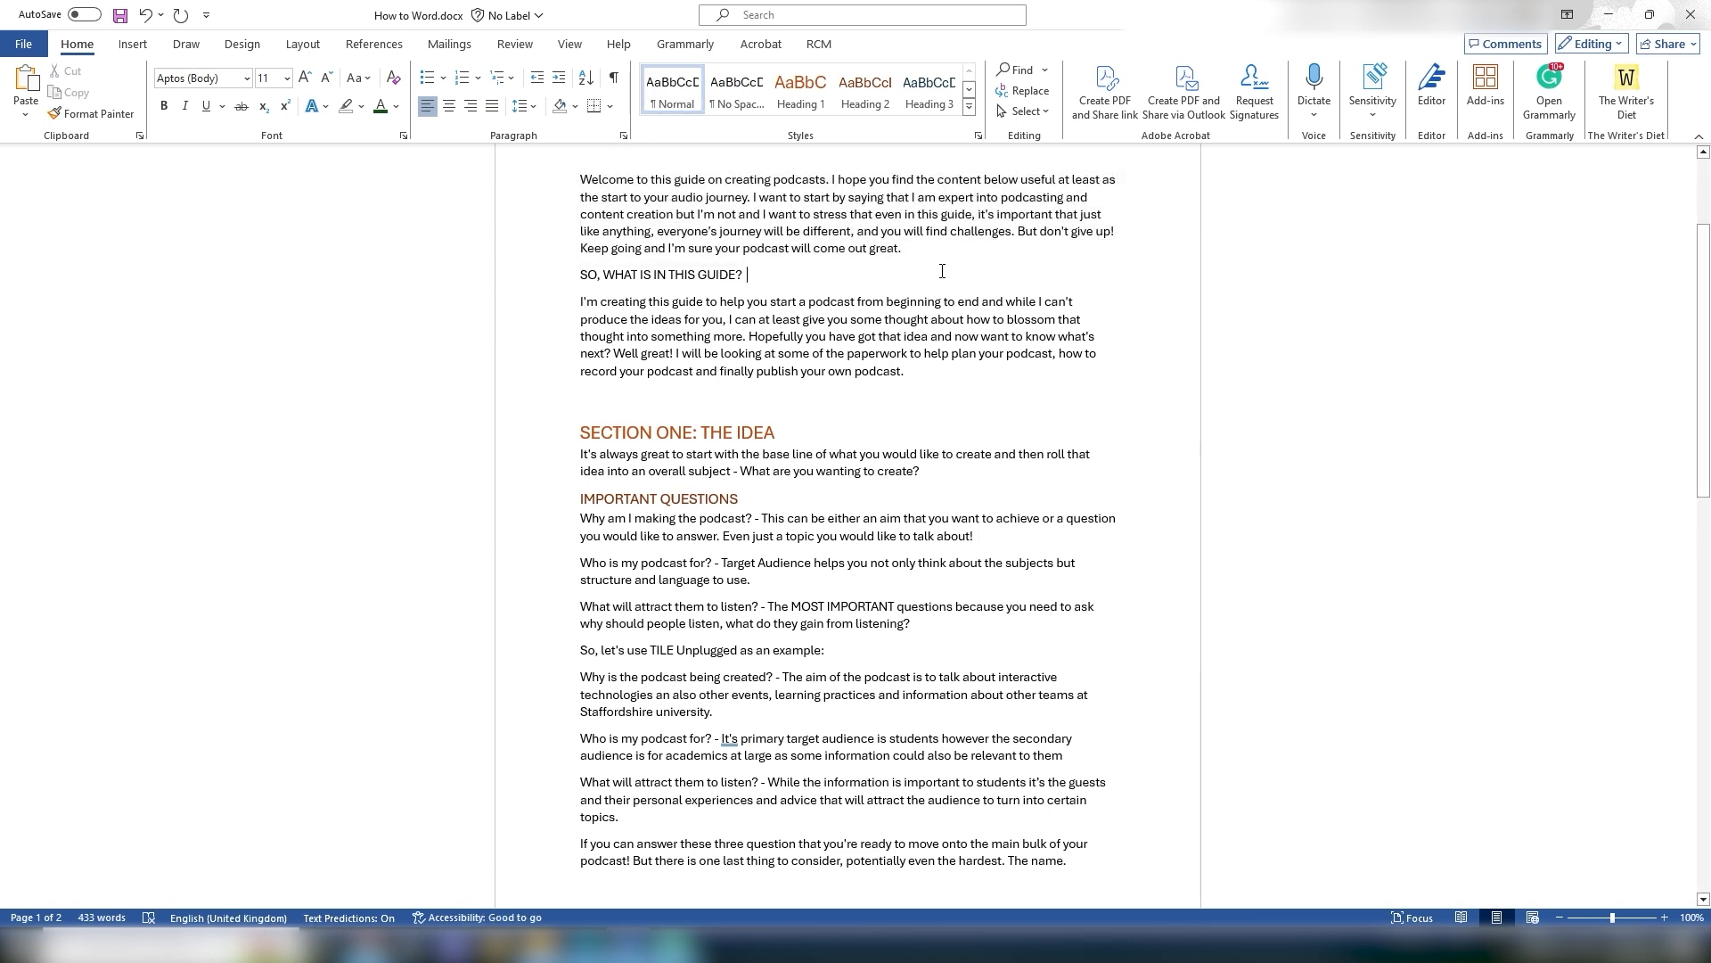
pyautogui.rightClick(664, 86)
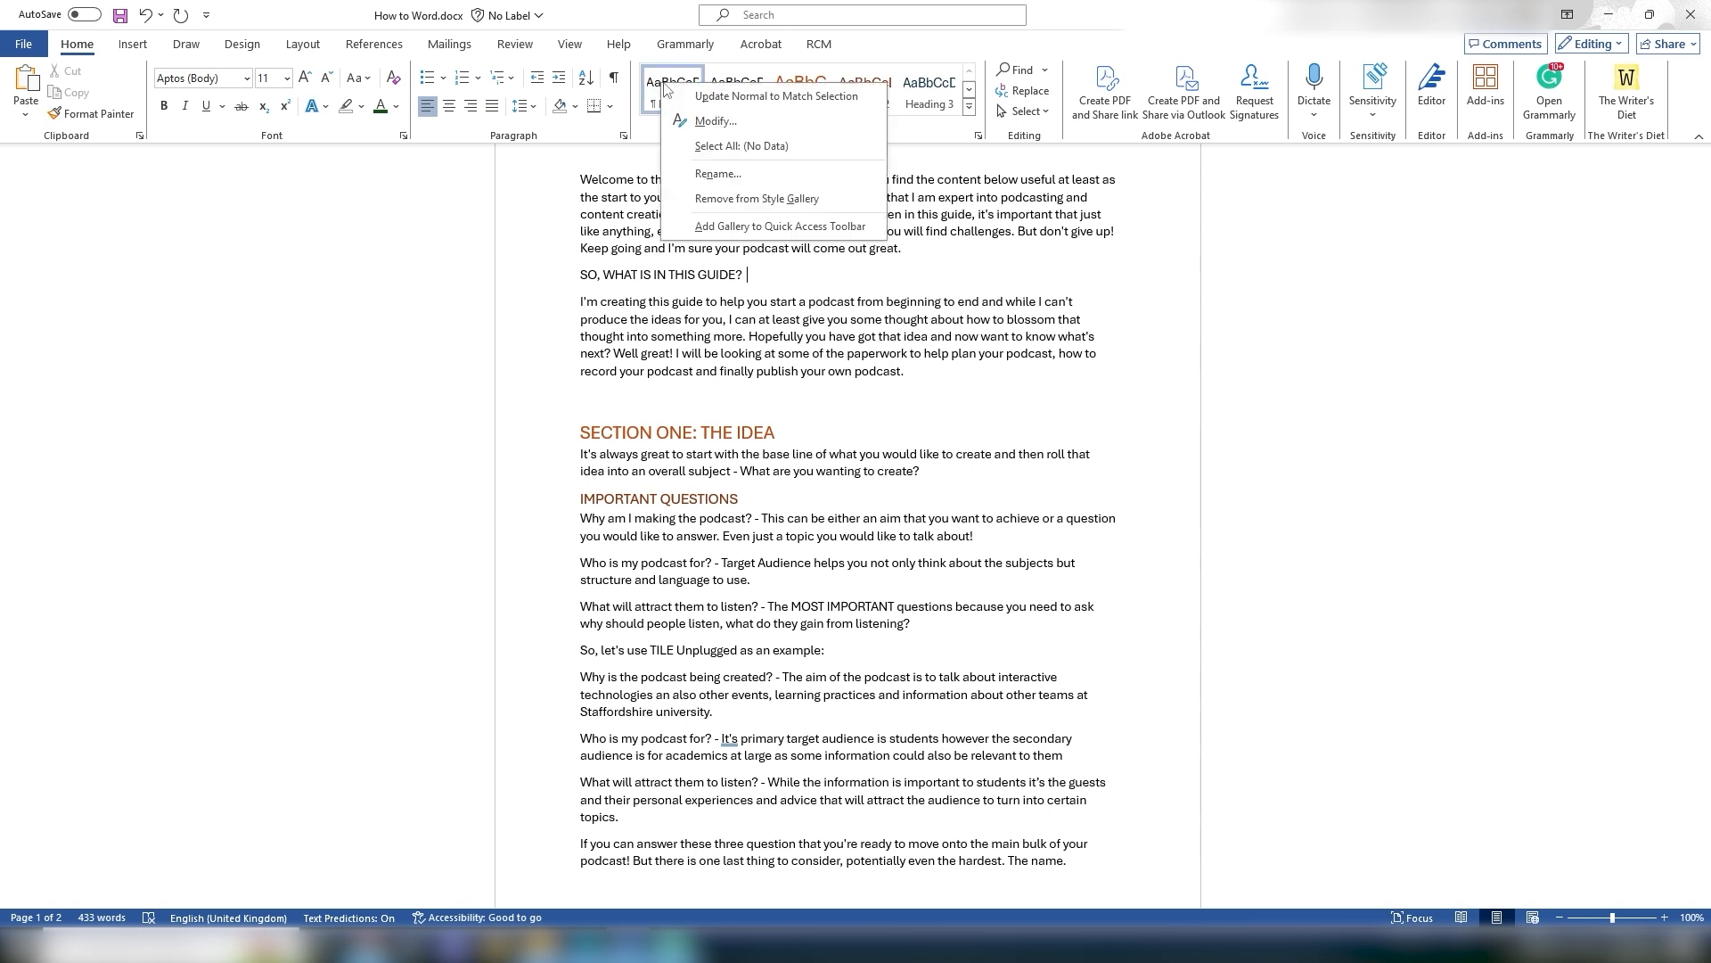
pyautogui.click(716, 121)
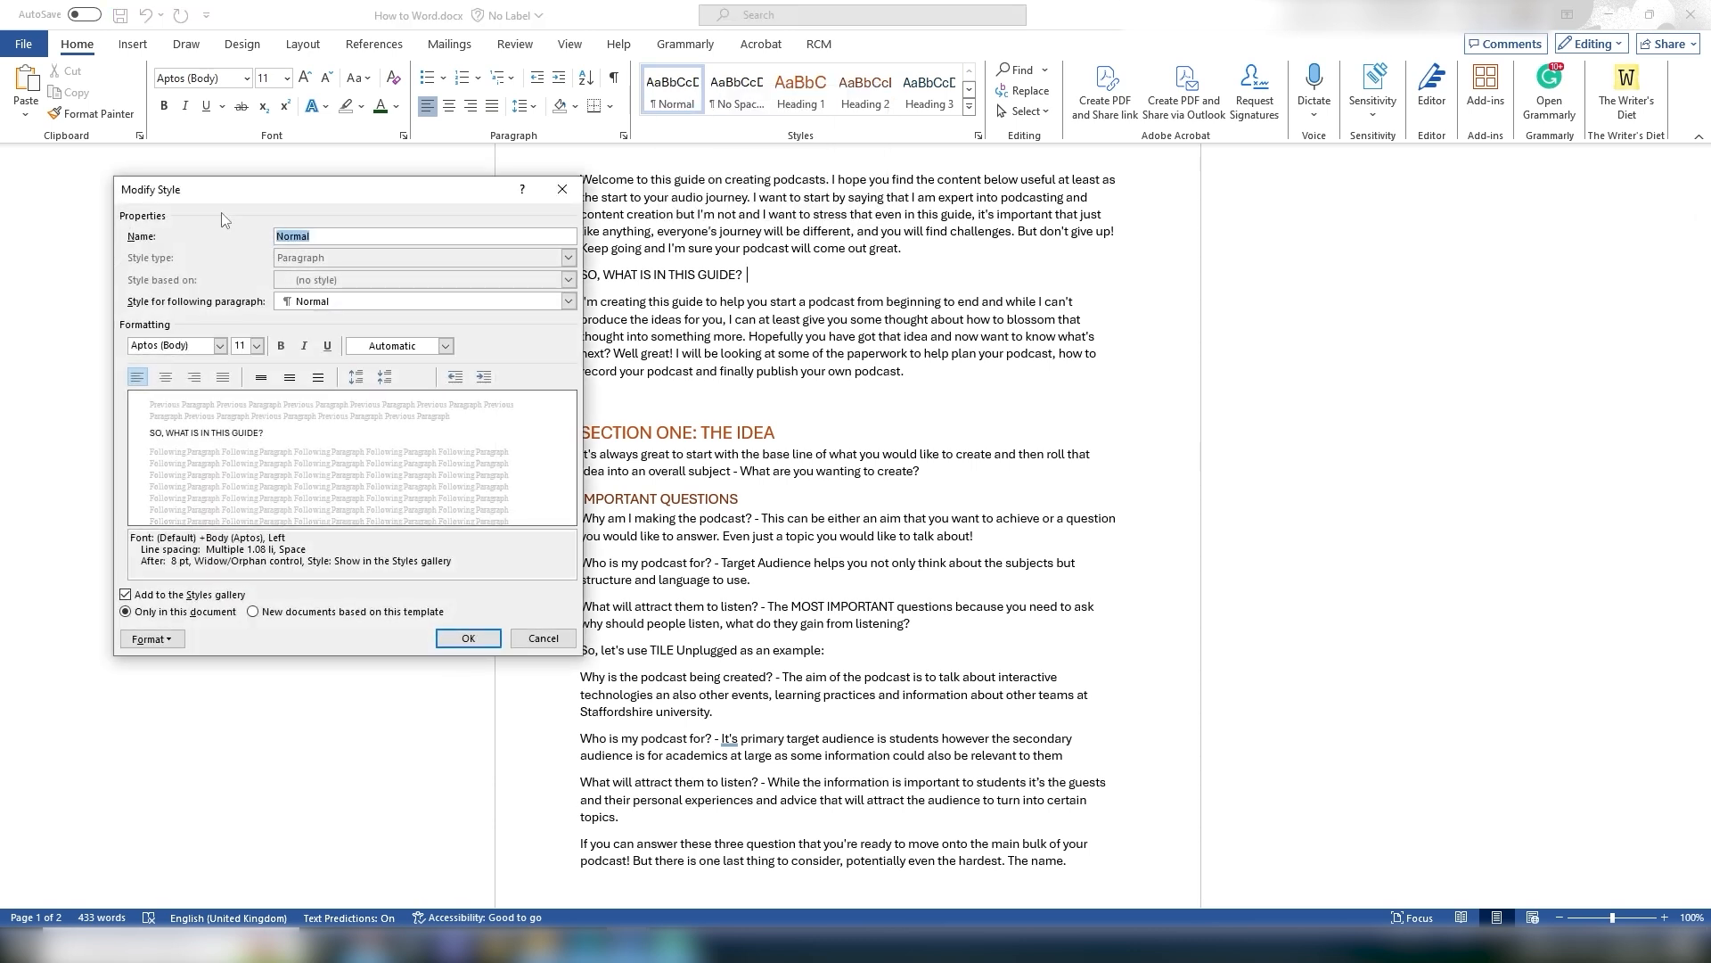
pyautogui.moveTo(252, 191); pyautogui.dragTo(214, 191)
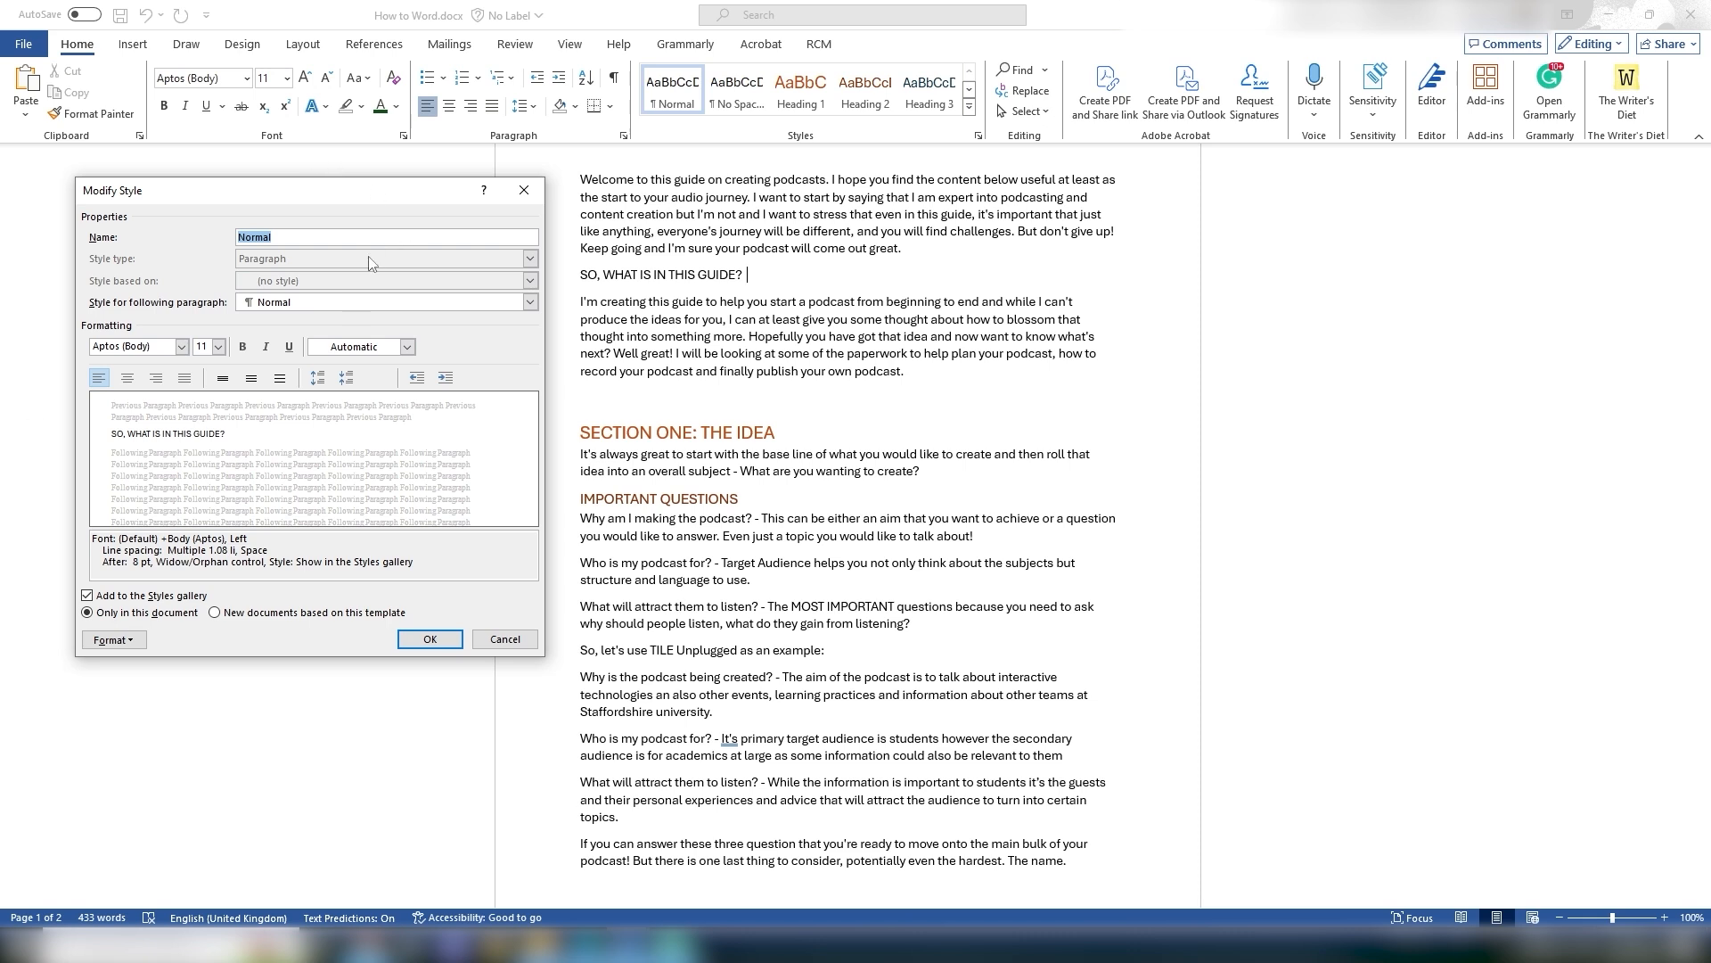
pyautogui.click(270, 176)
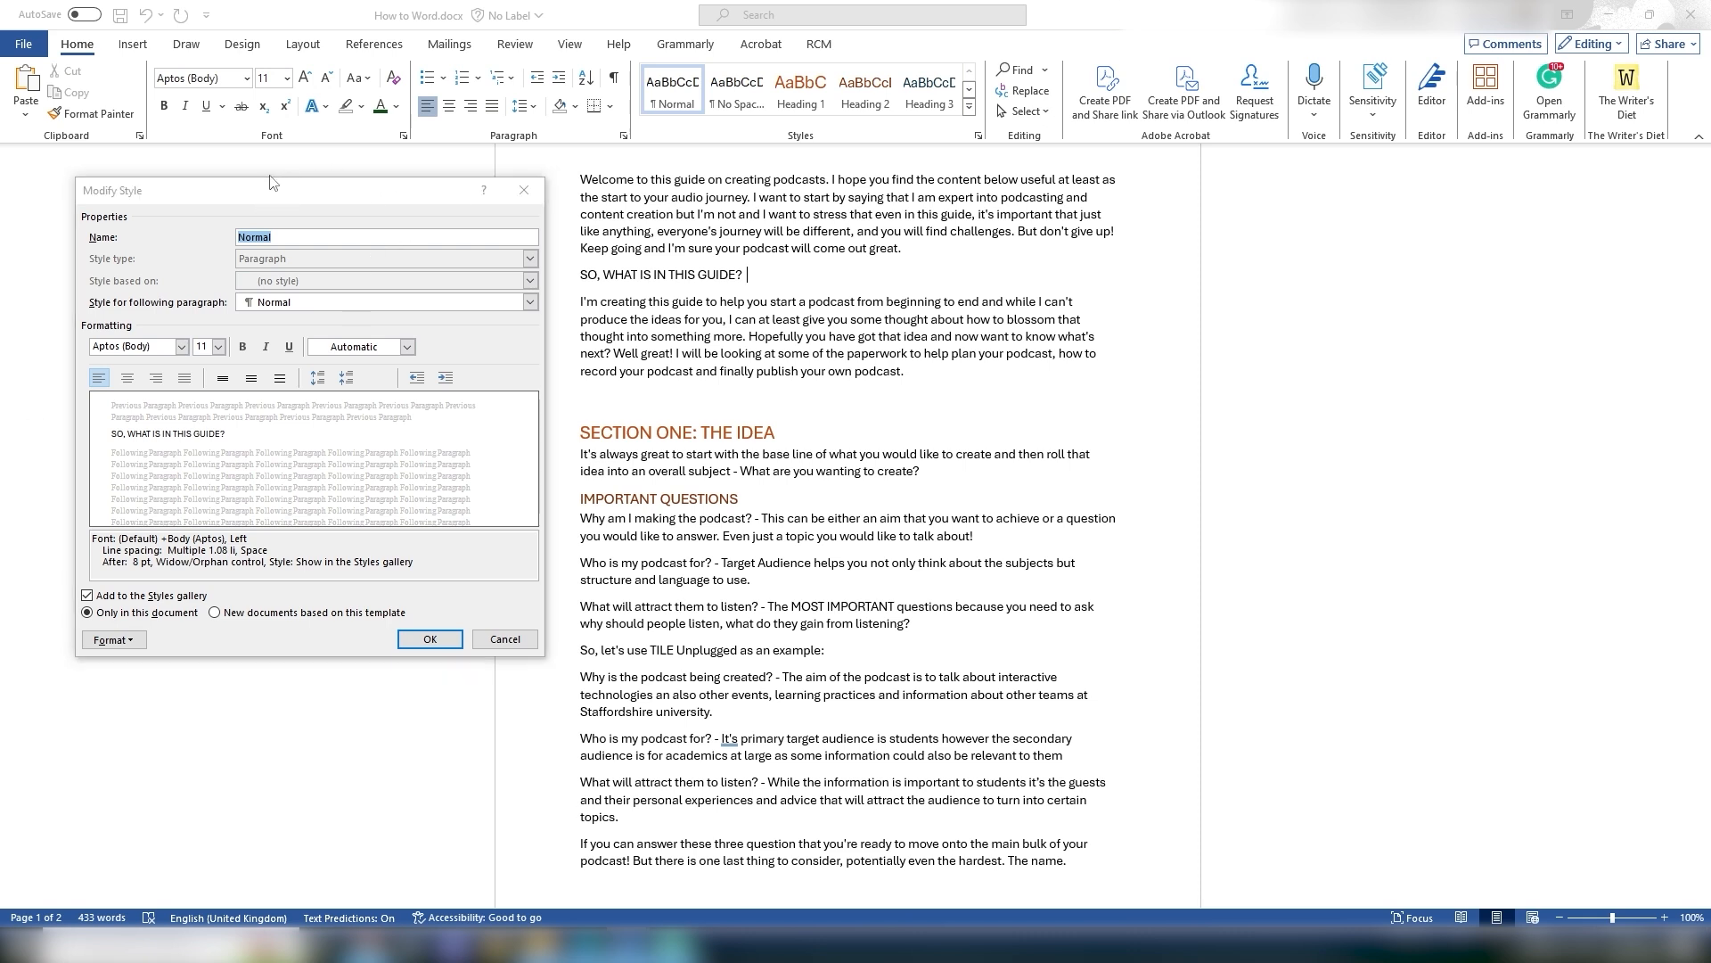
pyautogui.click(479, 641)
# Step: Apply the Subtitle style to the SO, WHAT IS IN THIS GUIDE? line
pyautogui.click(969, 108)
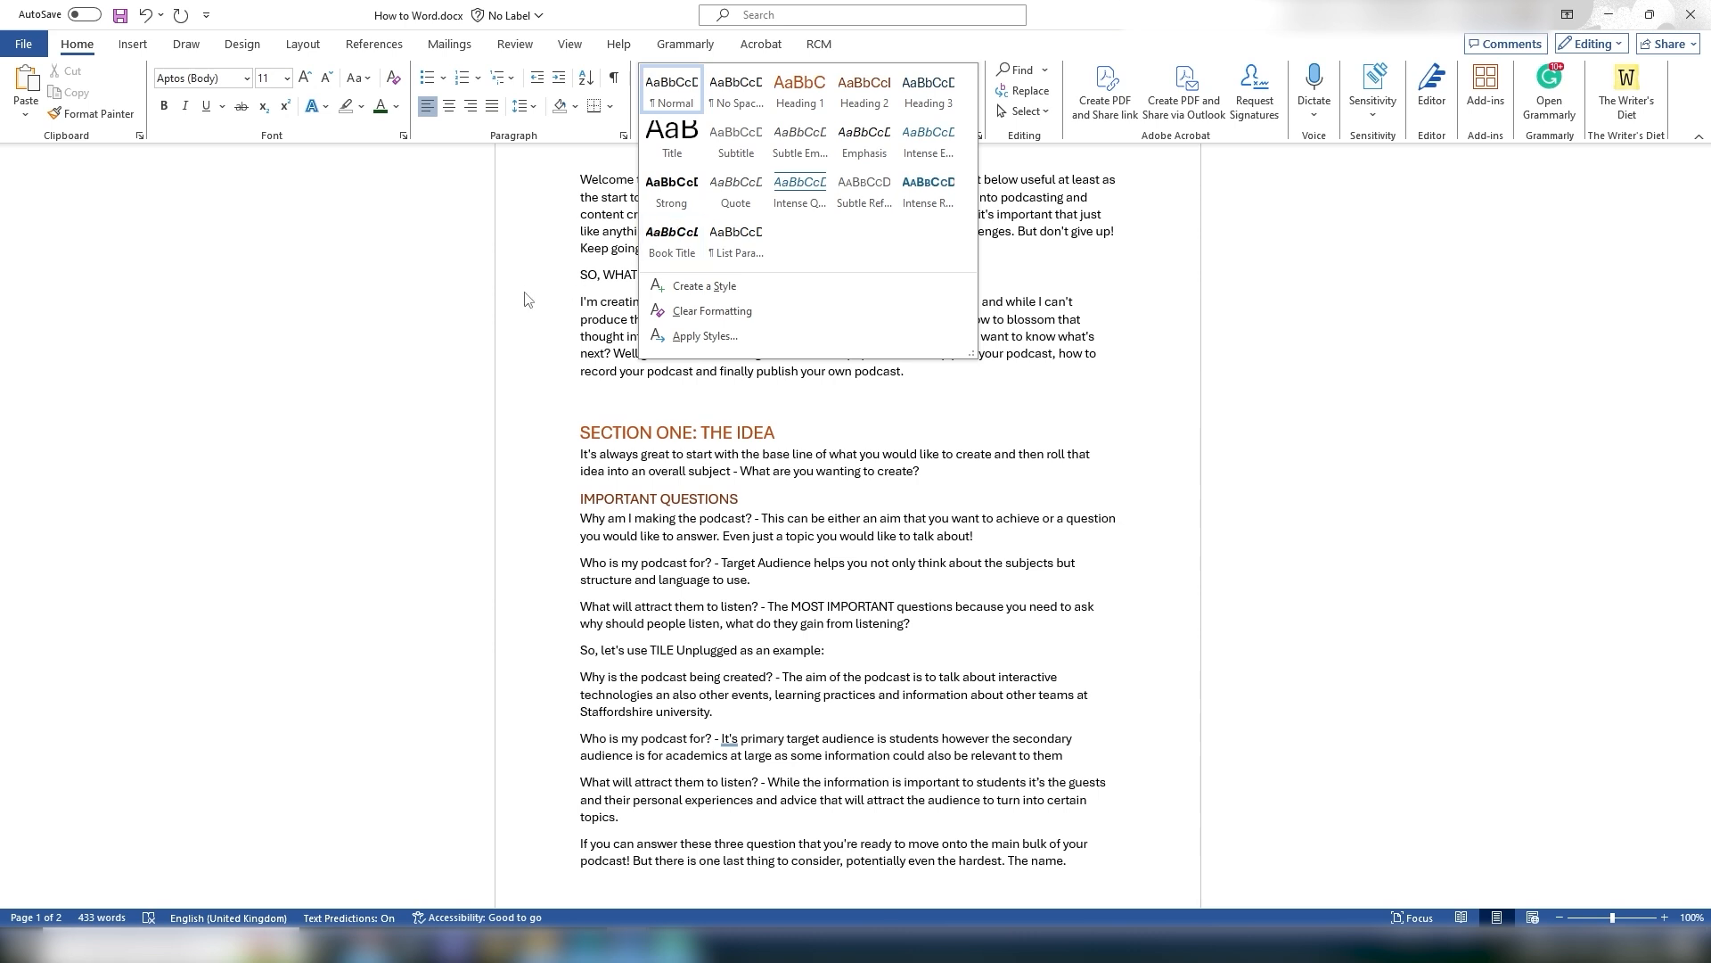
pyautogui.click(559, 270)
pyautogui.moveTo(578, 275); pyautogui.dragTo(749, 277)
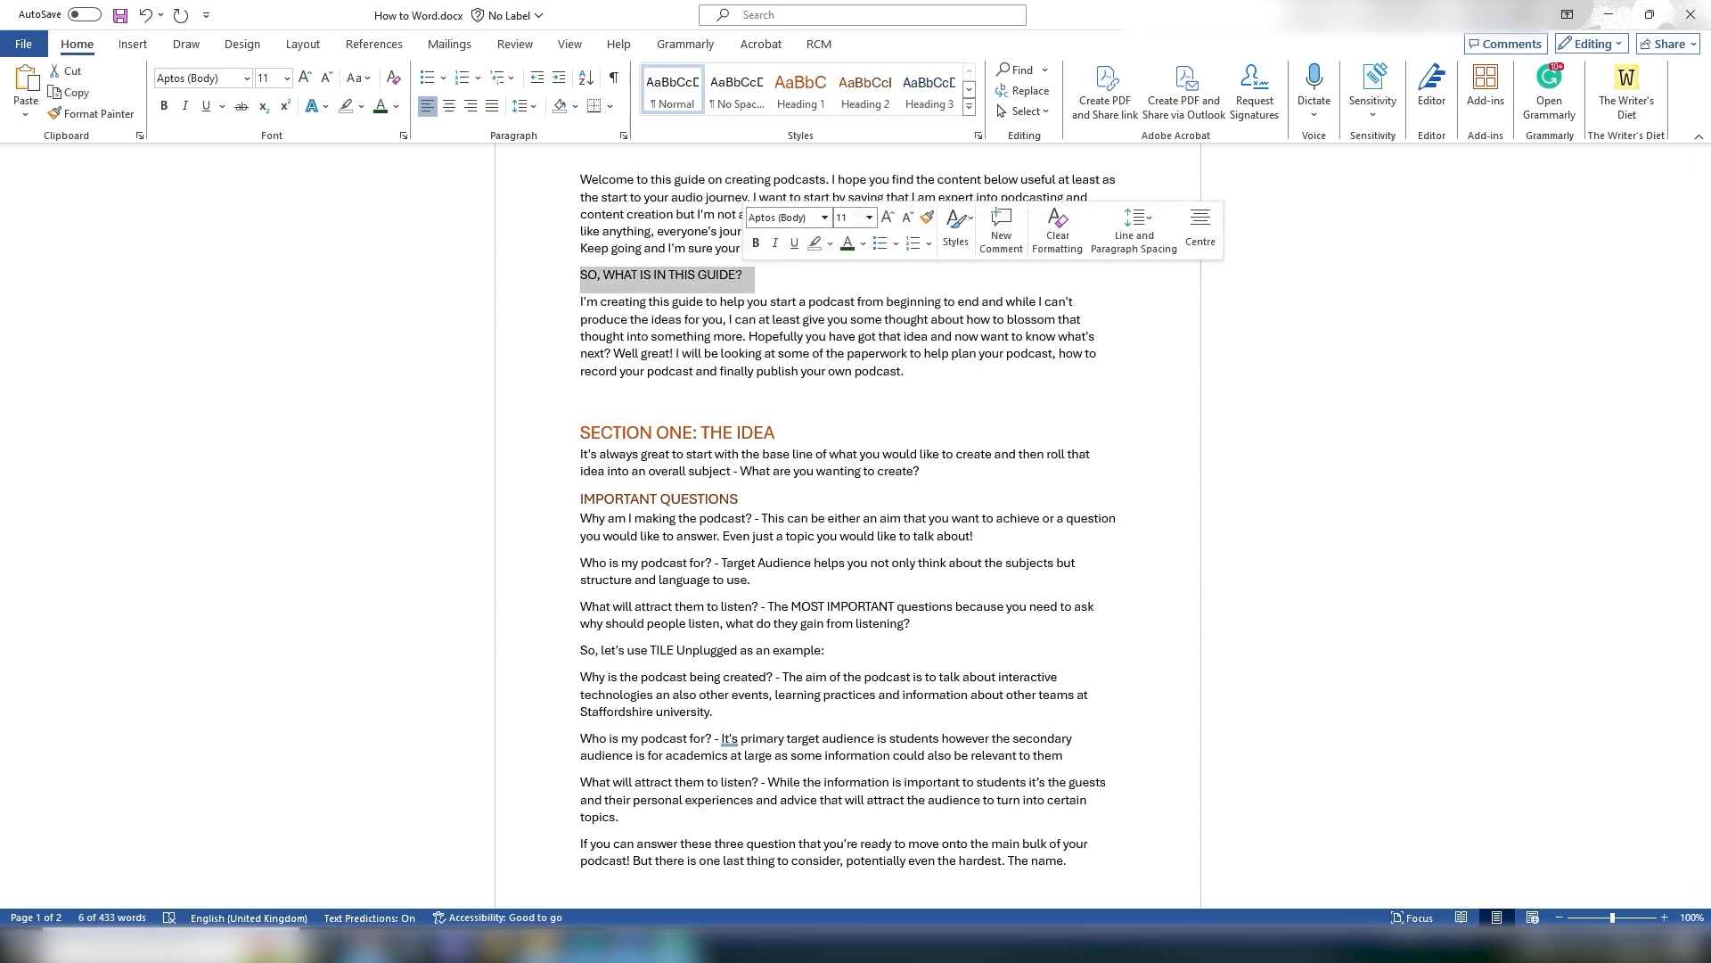
pyautogui.click(968, 108)
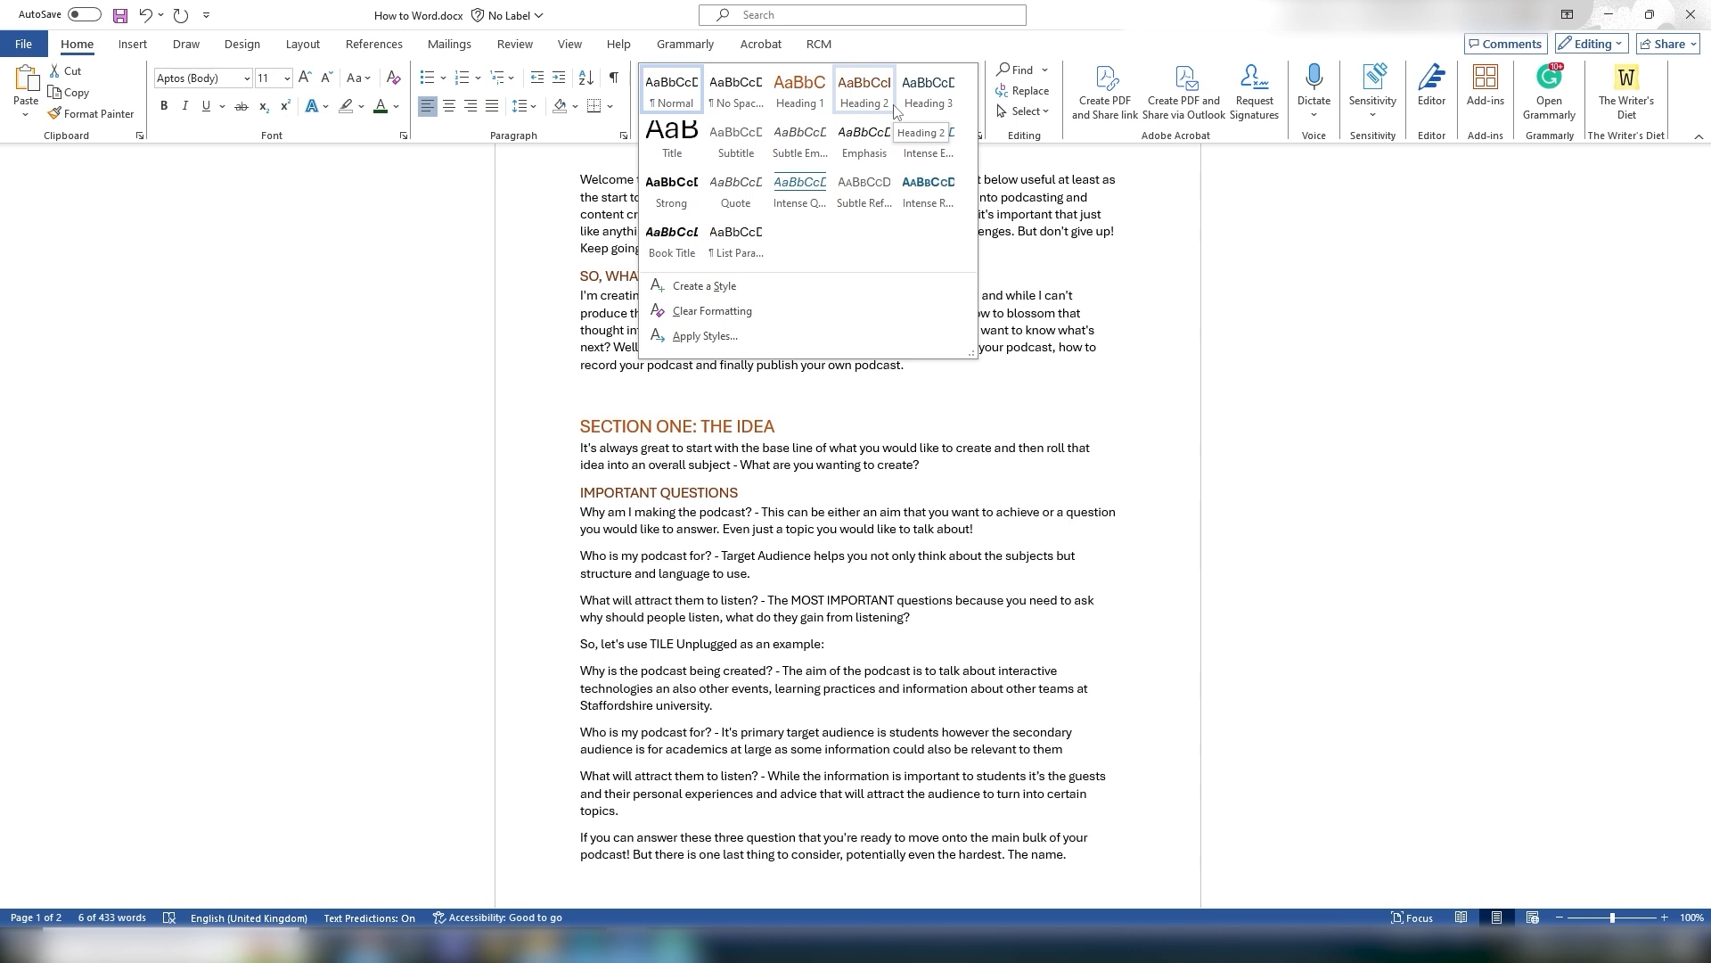
pyautogui.click(749, 152)
# Step: Examine the styled title and subtitle at the top of the document and the styles gallery
pyautogui.click(700, 301)
pyautogui.scroll(2, 542, 331)
pyautogui.moveTo(578, 361); pyautogui.dragTo(780, 367)
pyautogui.click(798, 392)
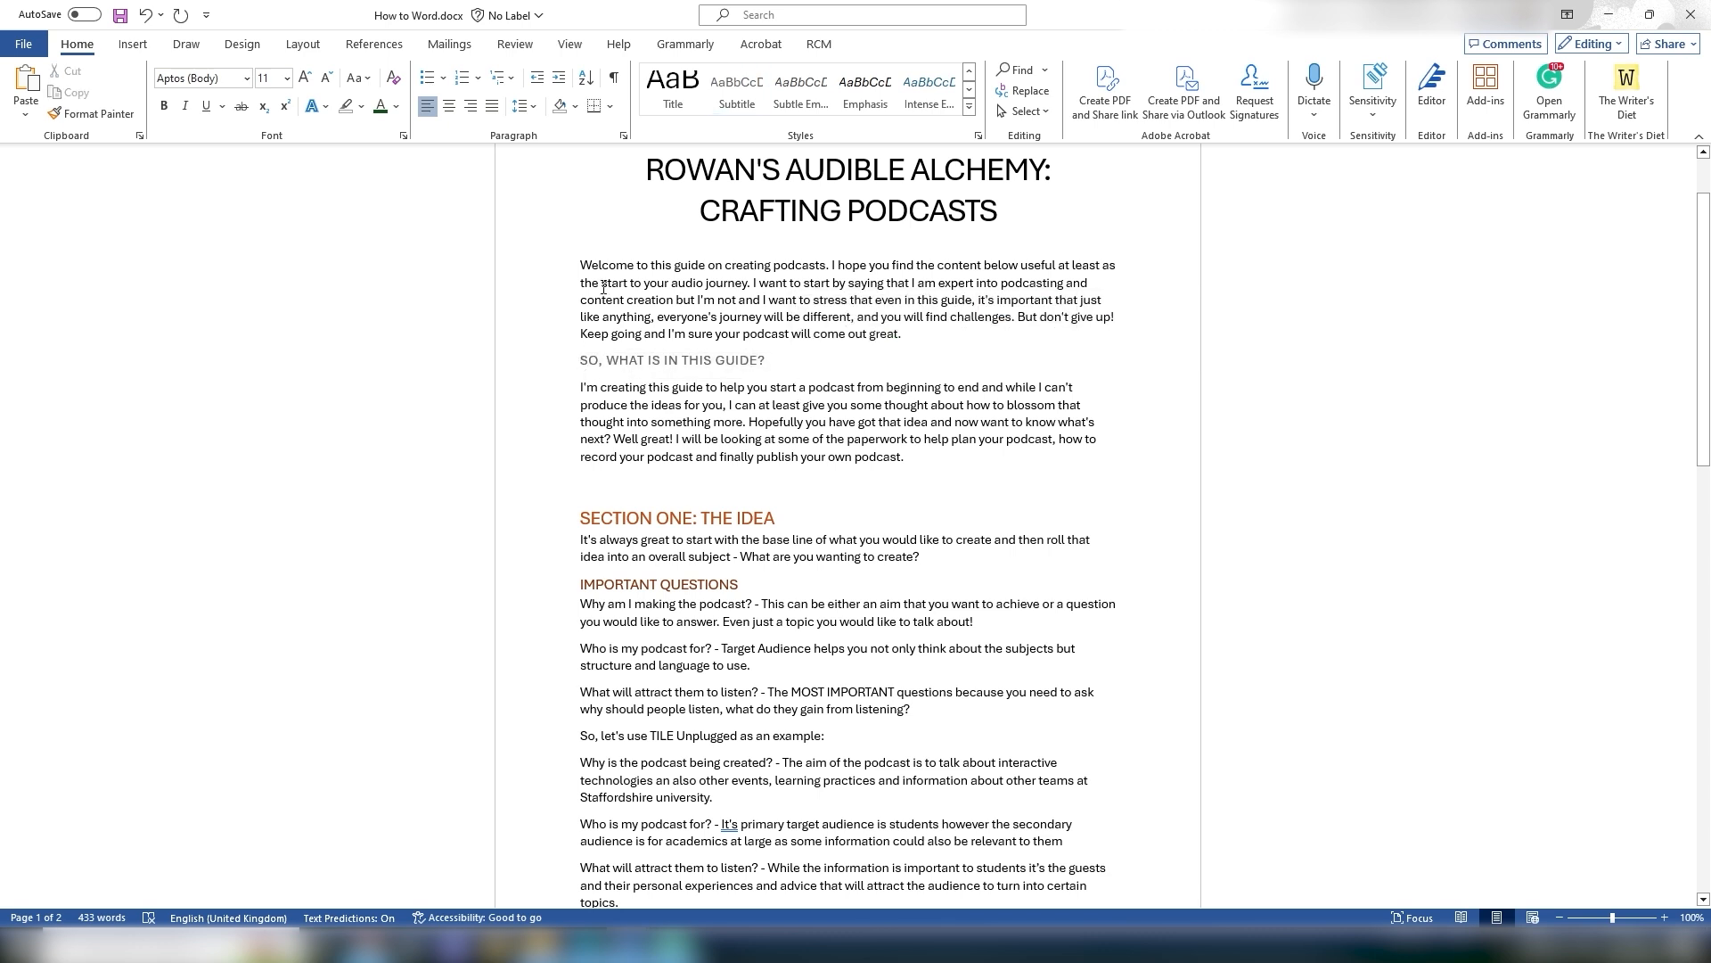
pyautogui.moveTo(579, 361); pyautogui.dragTo(781, 366)
pyautogui.click(839, 391)
pyautogui.scroll(1, 853, 369)
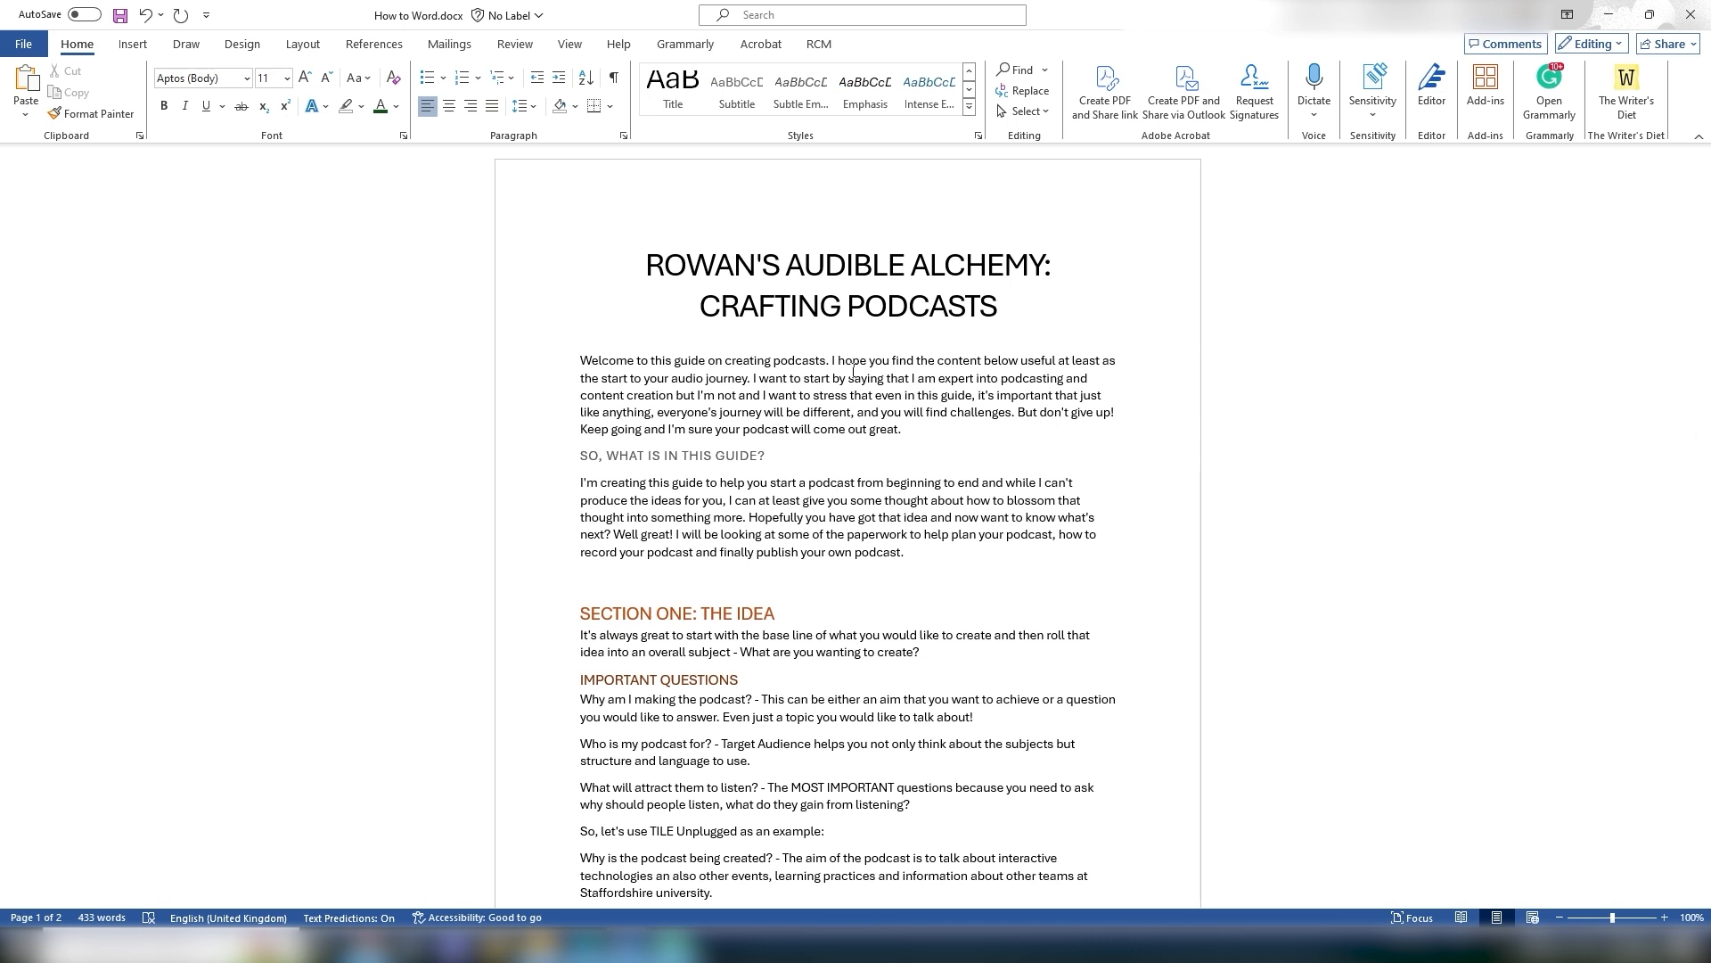
pyautogui.scroll(-5, 853, 369)
pyautogui.scroll(5, 853, 369)
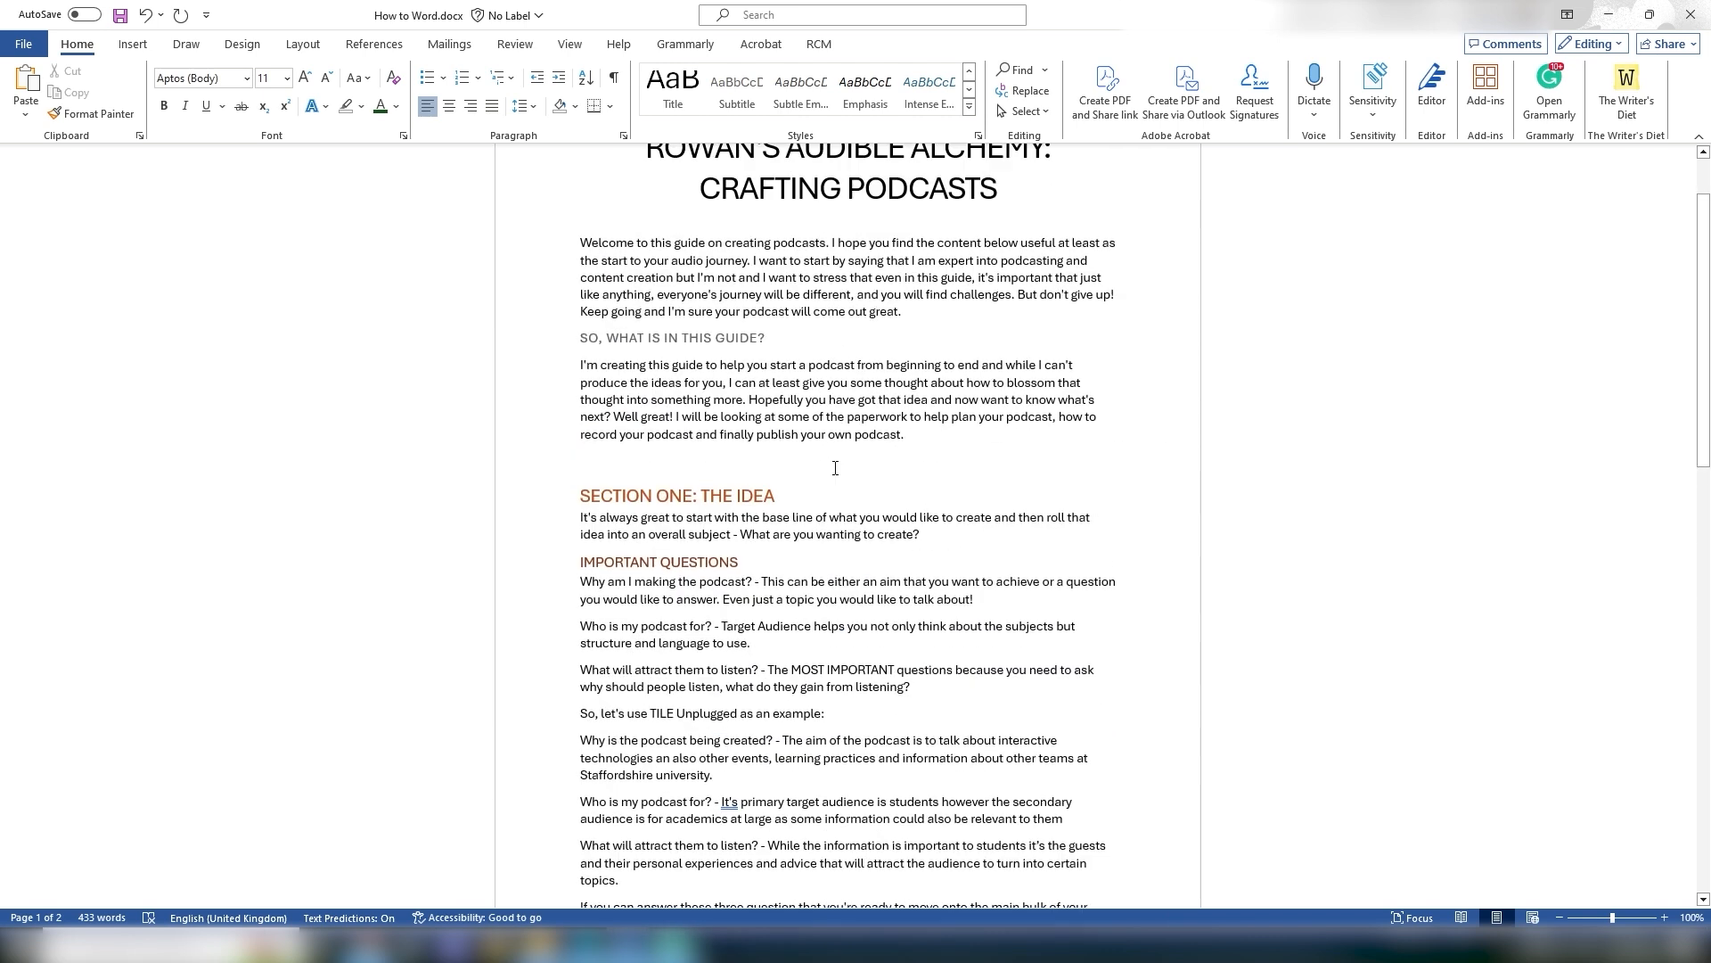
pyautogui.click(970, 108)
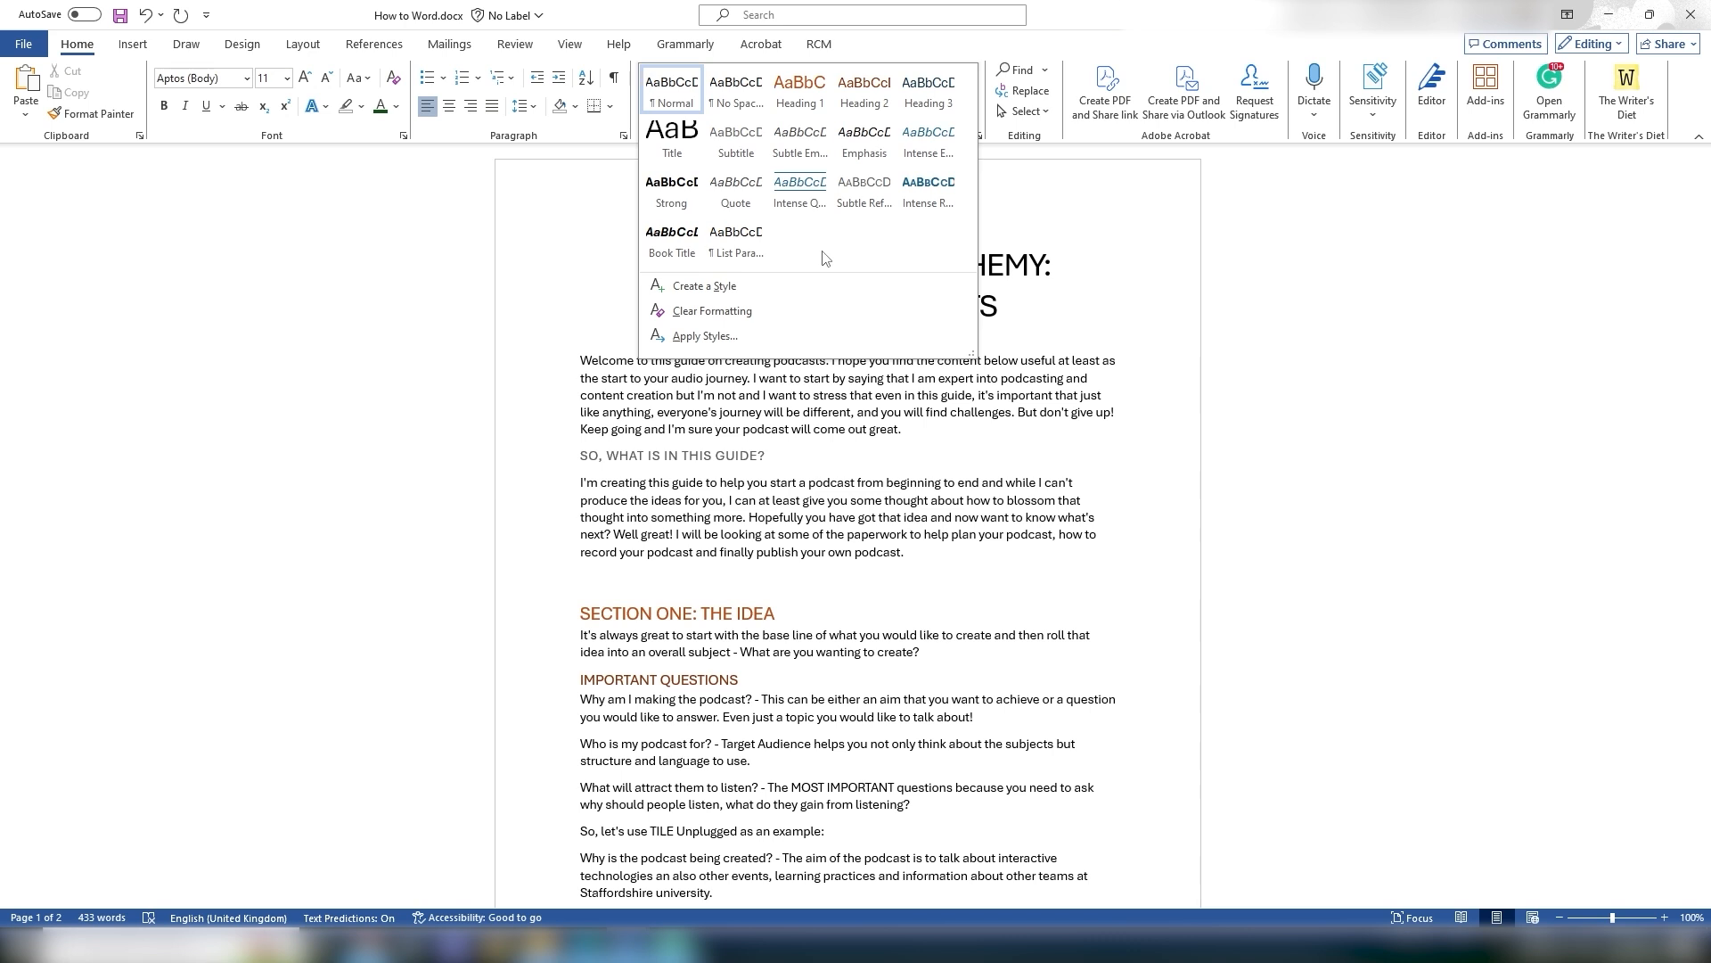
pyautogui.click(1125, 292)
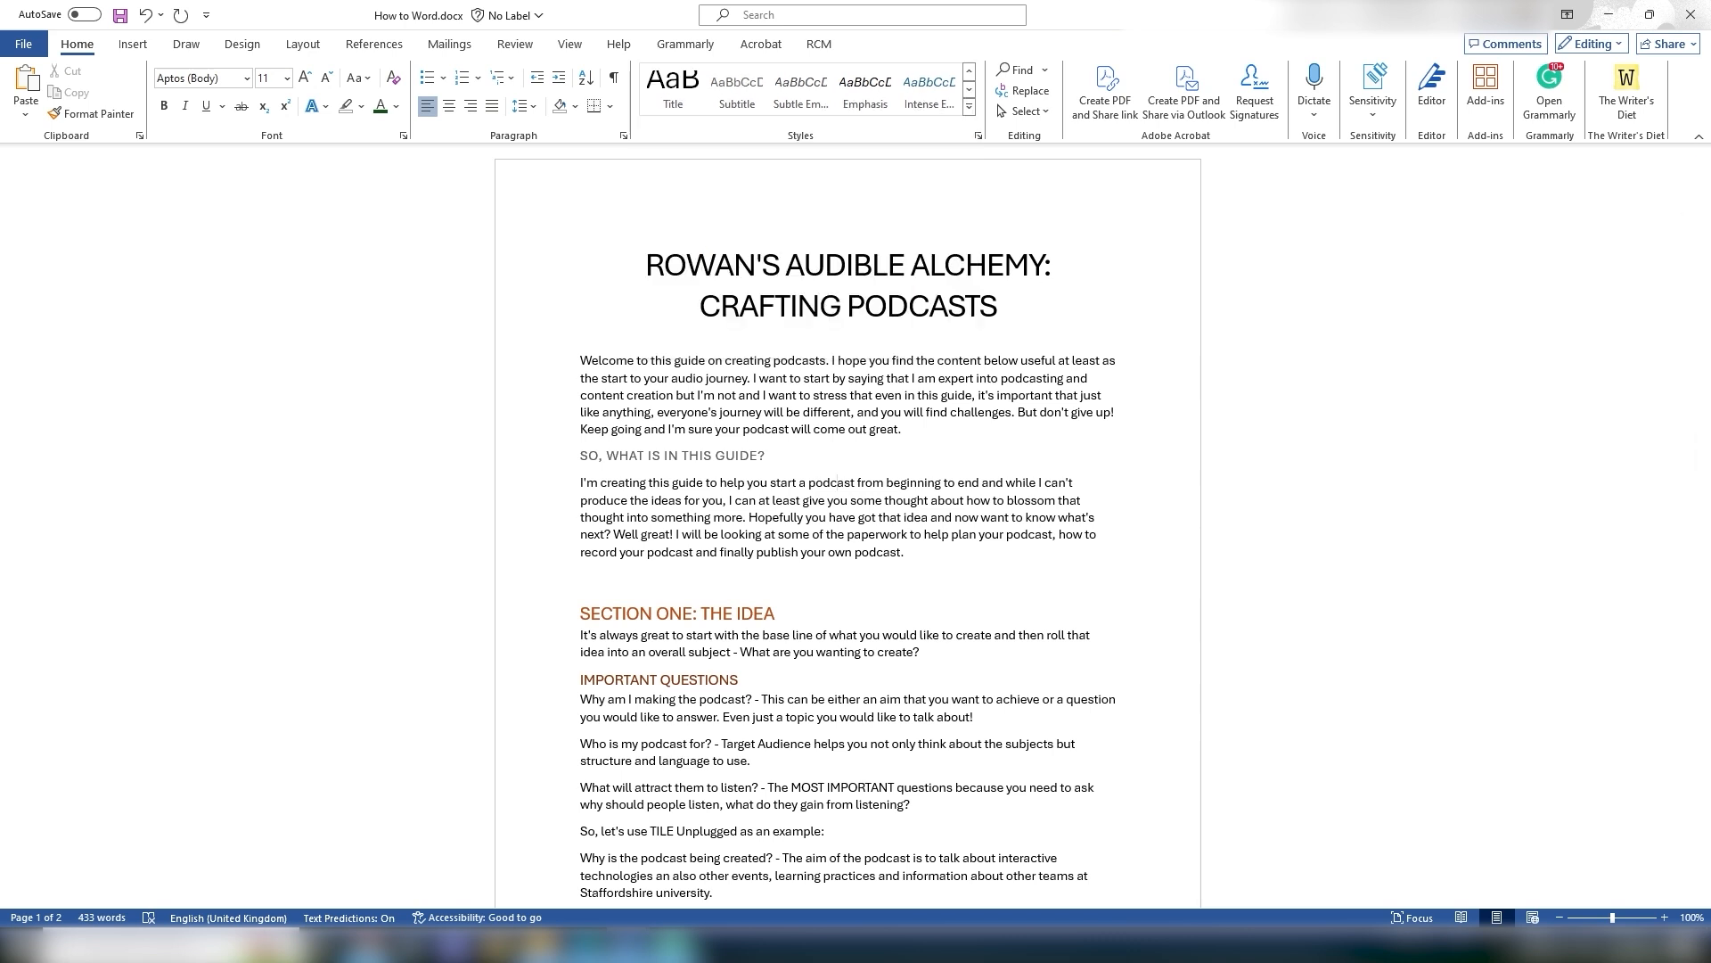
# Step: Insert the Banded cover page at the start of the document, review it, and undo the insertion
pyautogui.hotkey('ctrl', 'End')
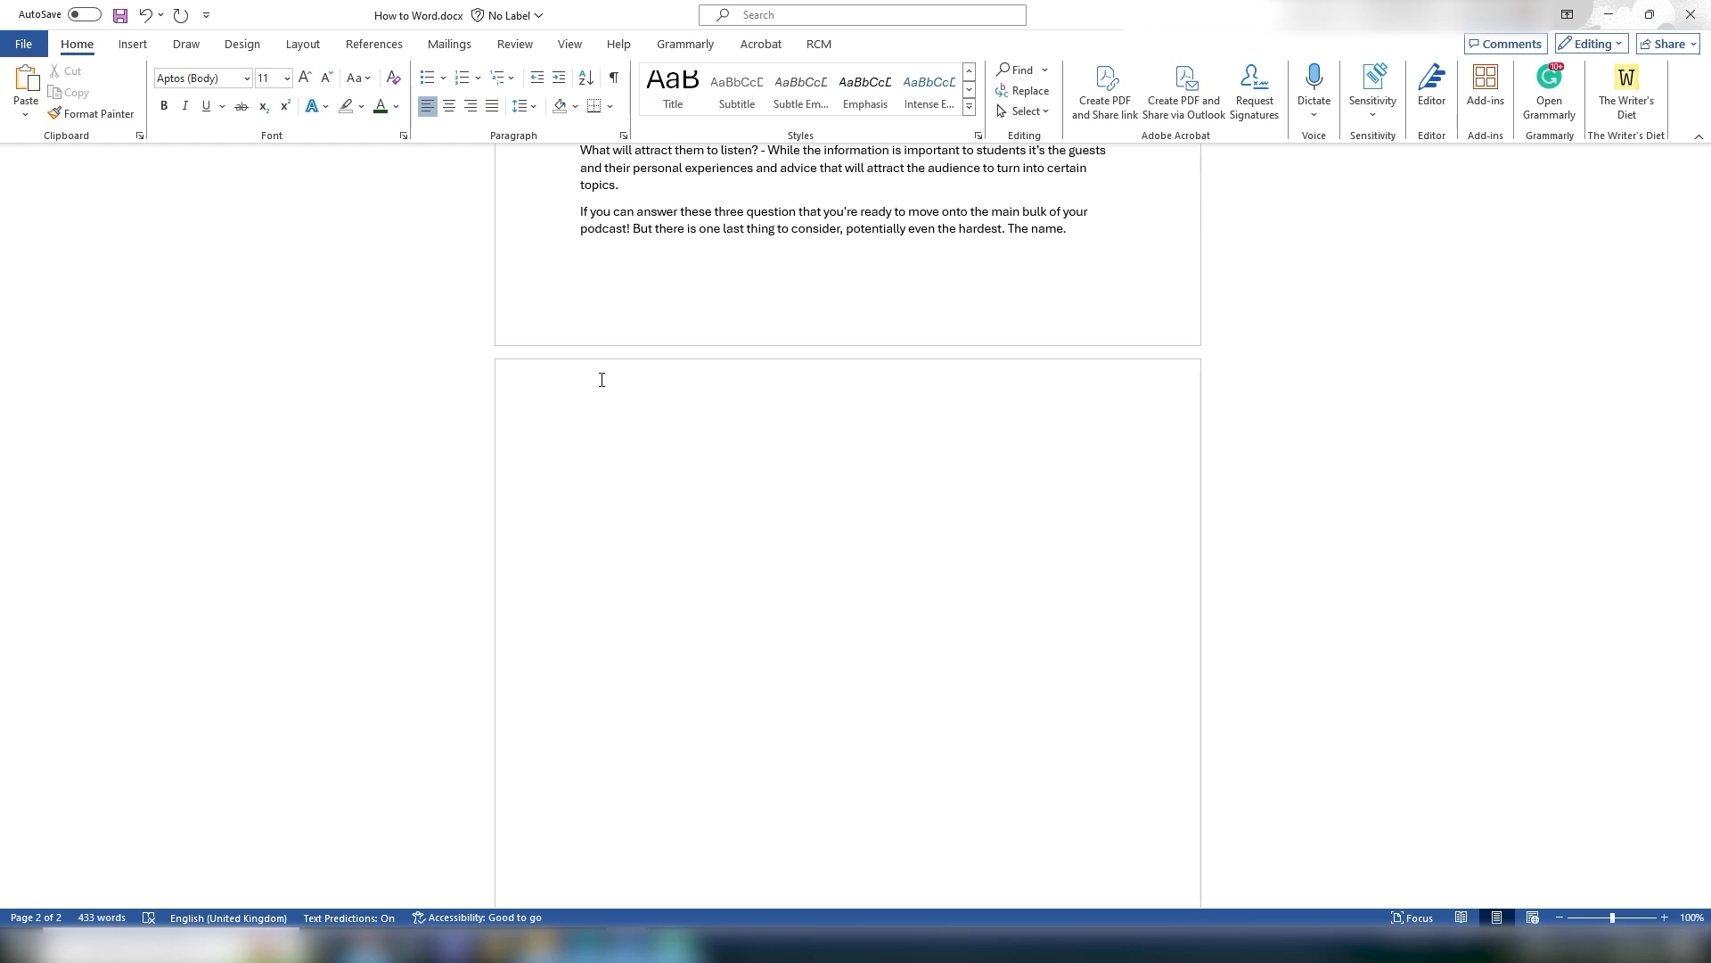
pyautogui.click(133, 46)
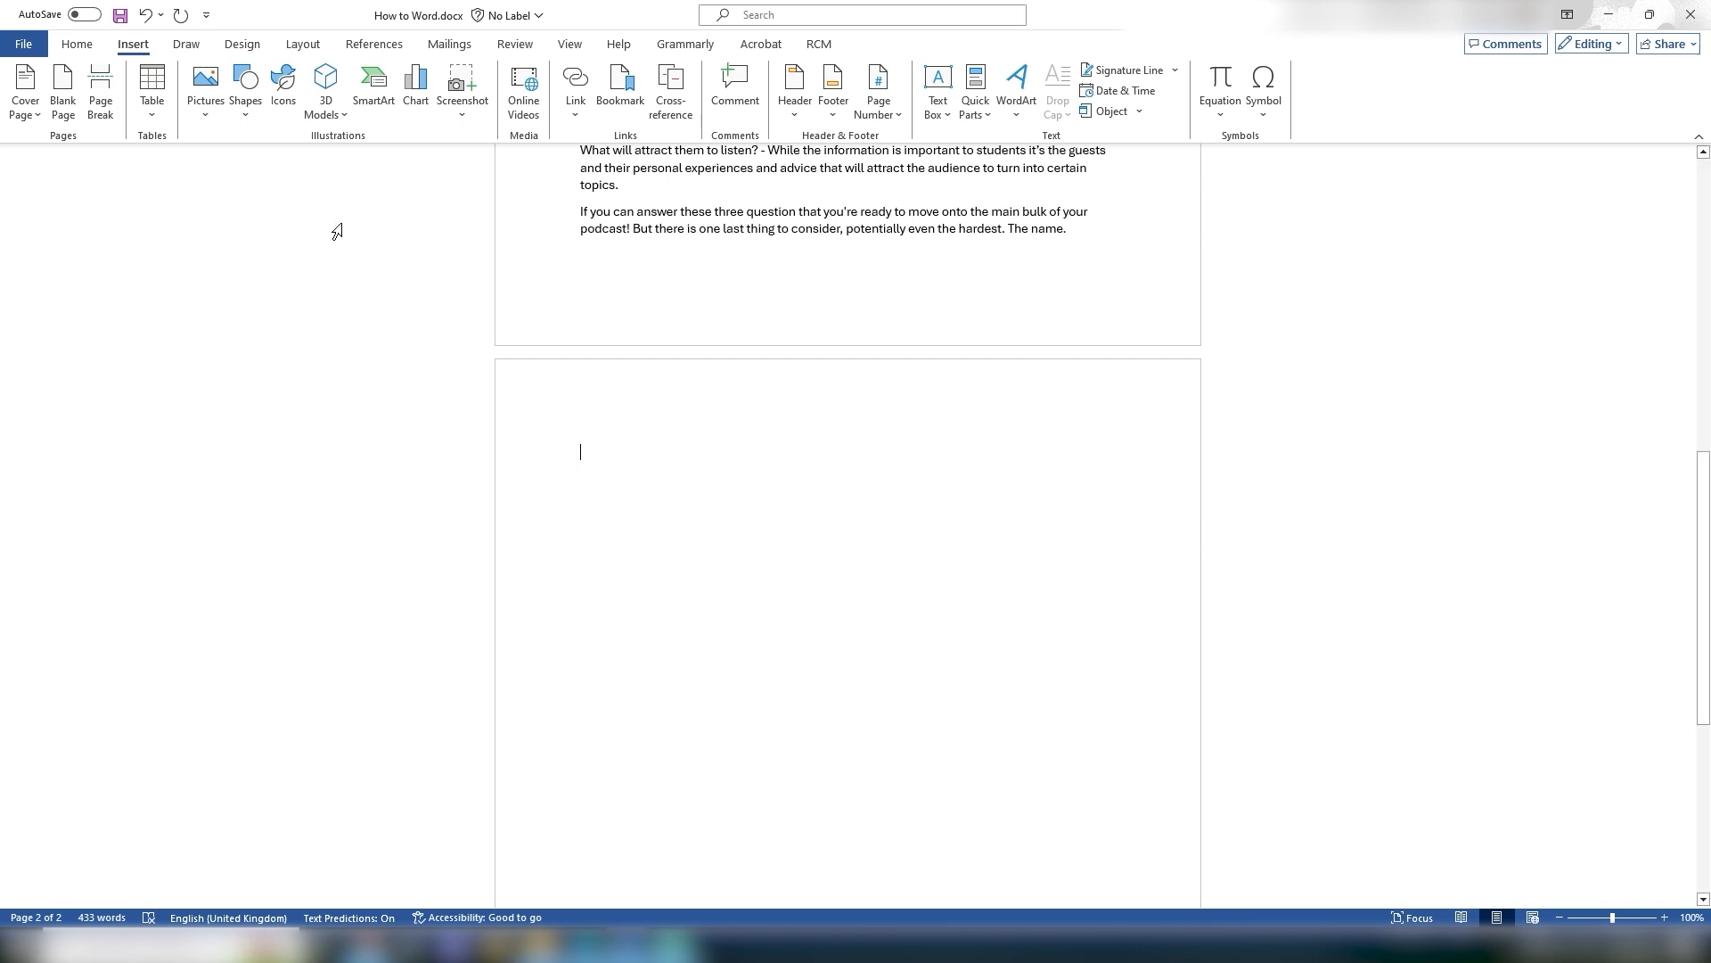
pyautogui.scroll(15, 808, 441)
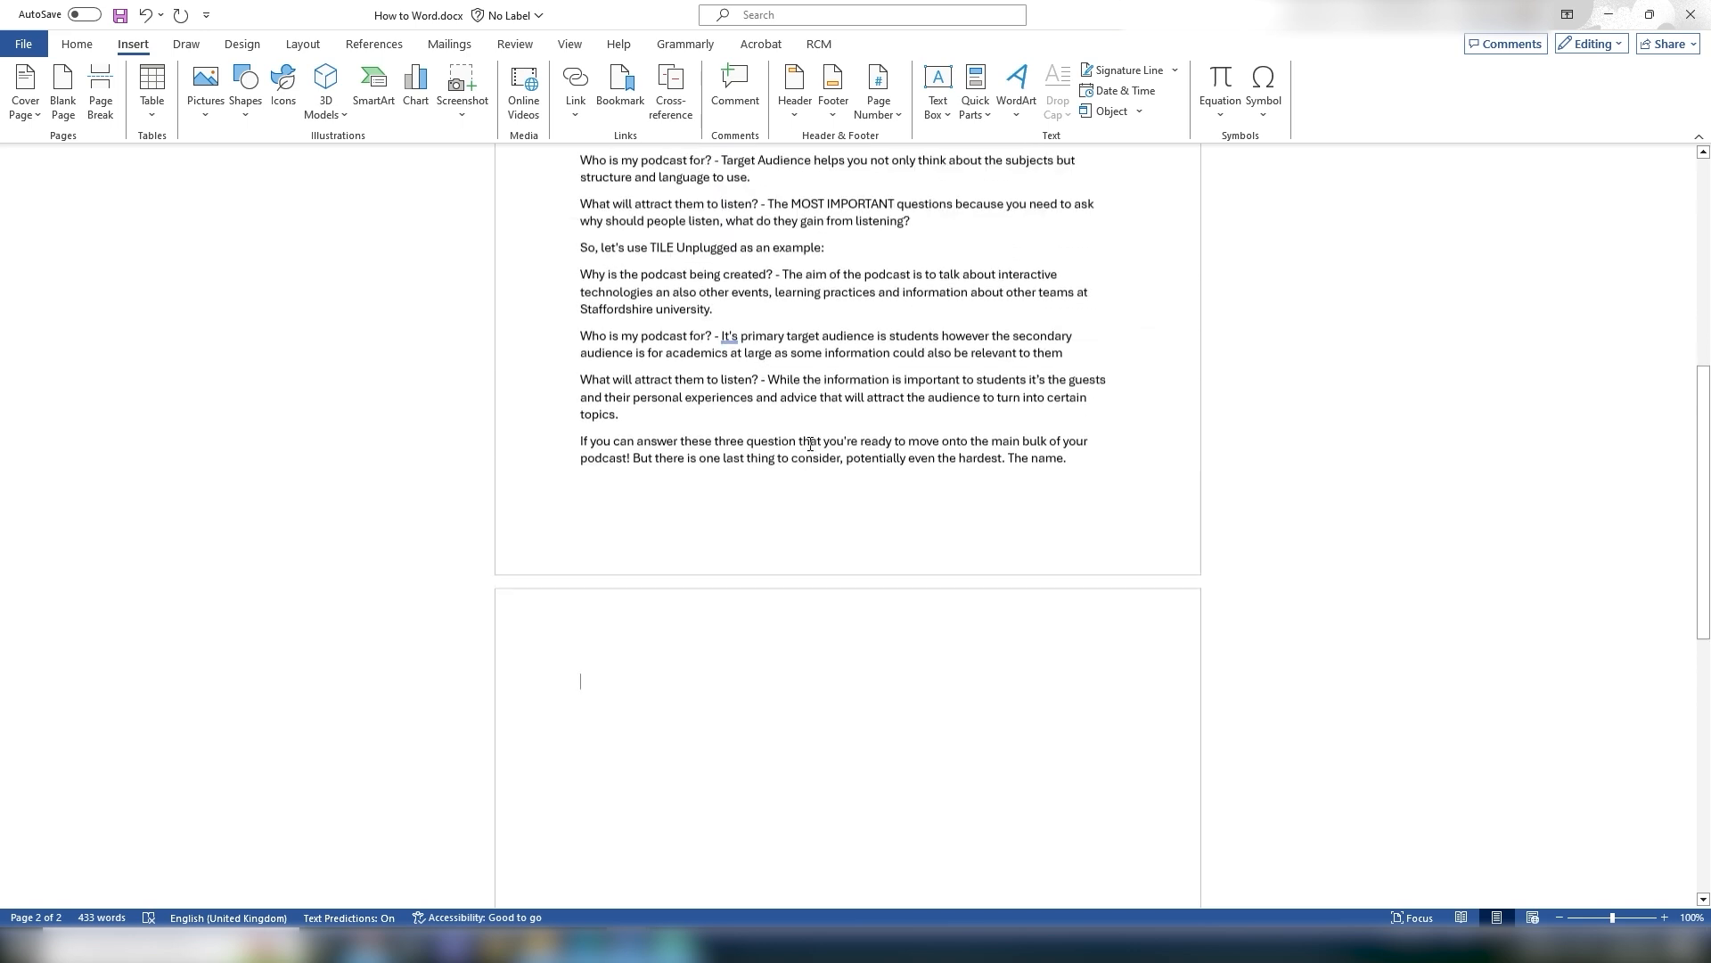
pyautogui.click(598, 230)
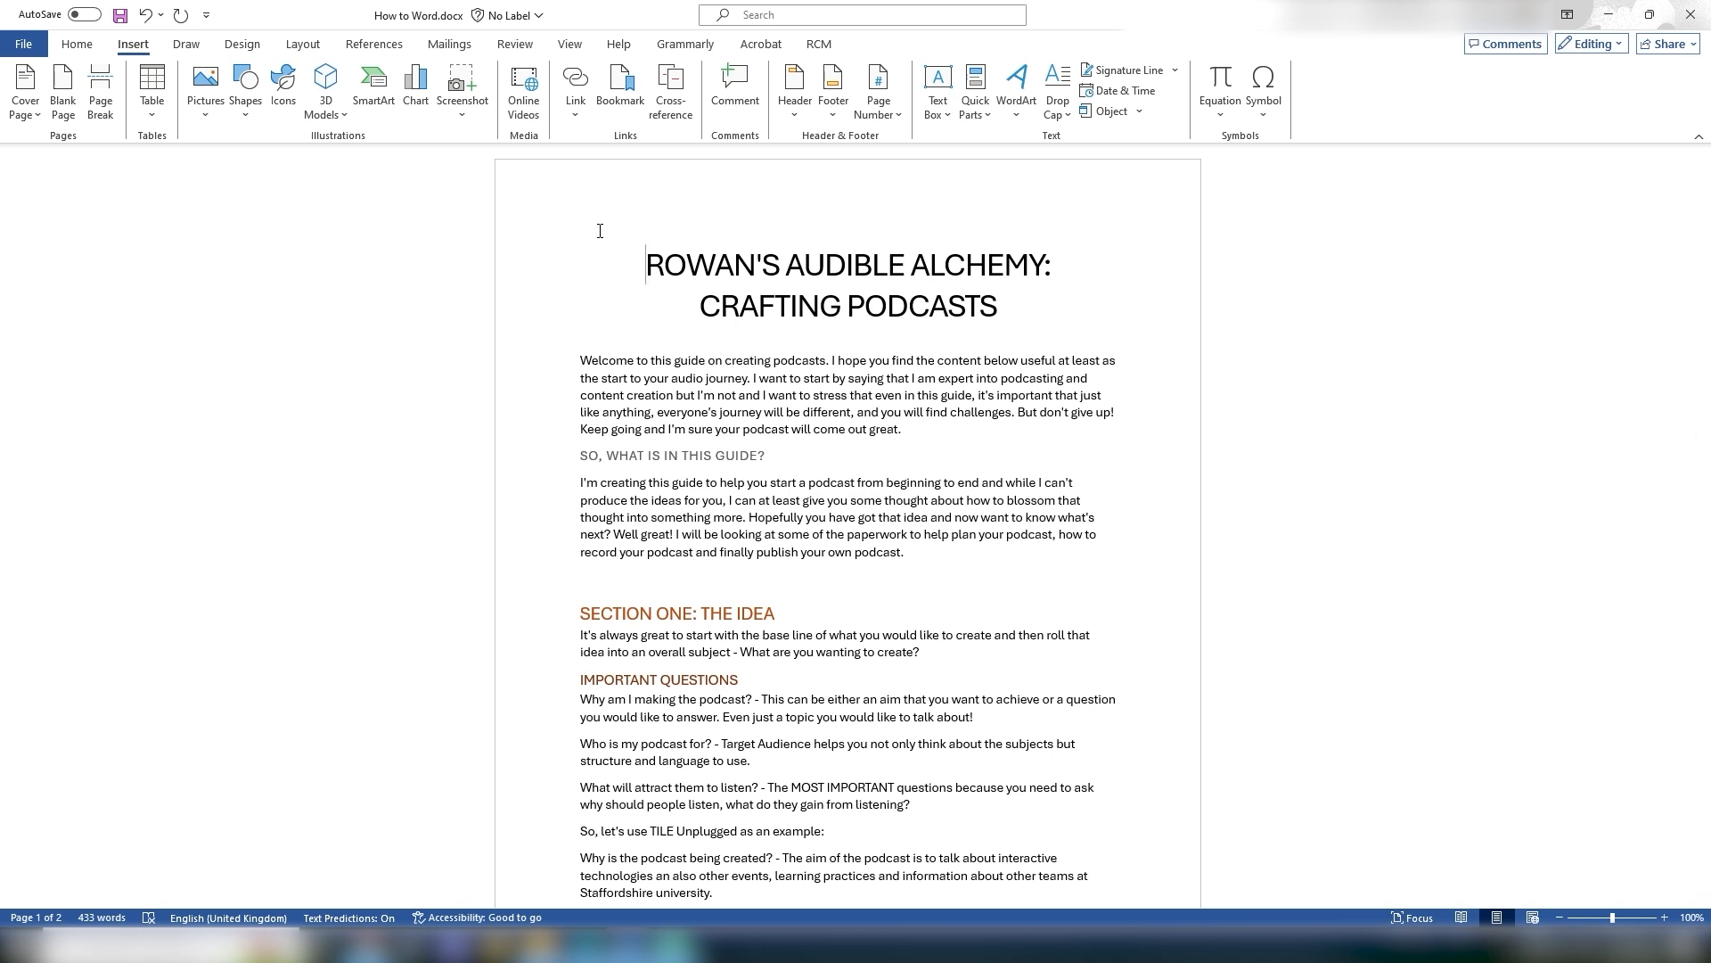
pyautogui.click(28, 117)
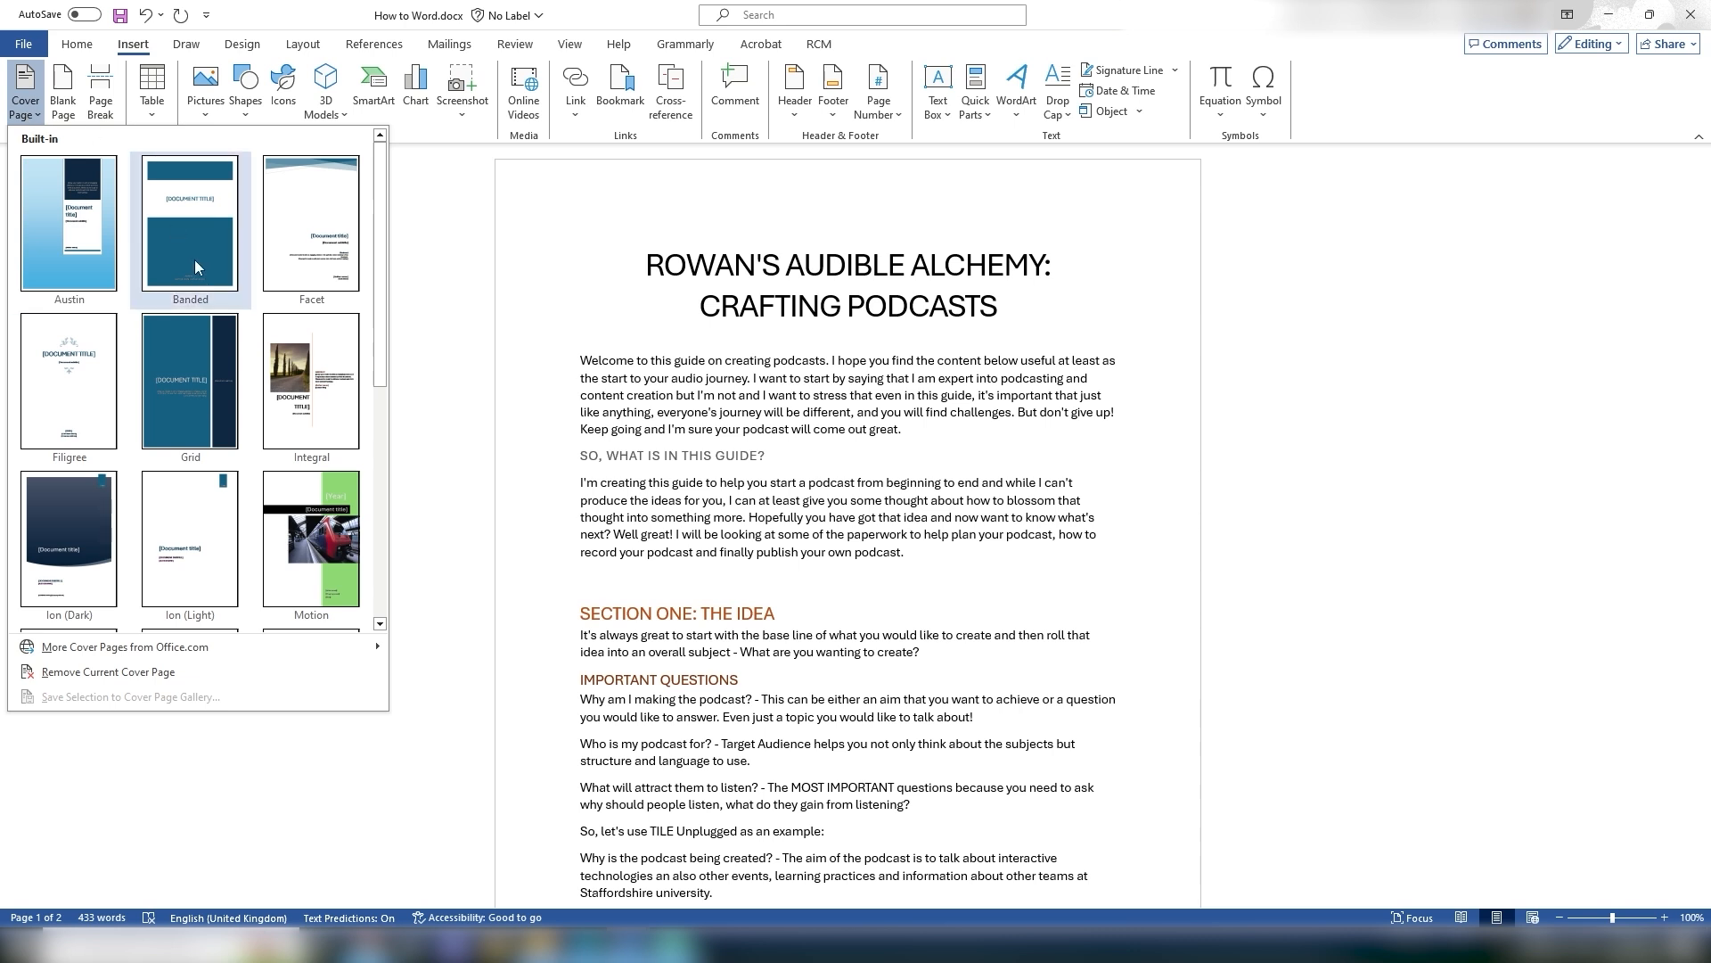
pyautogui.click(178, 238)
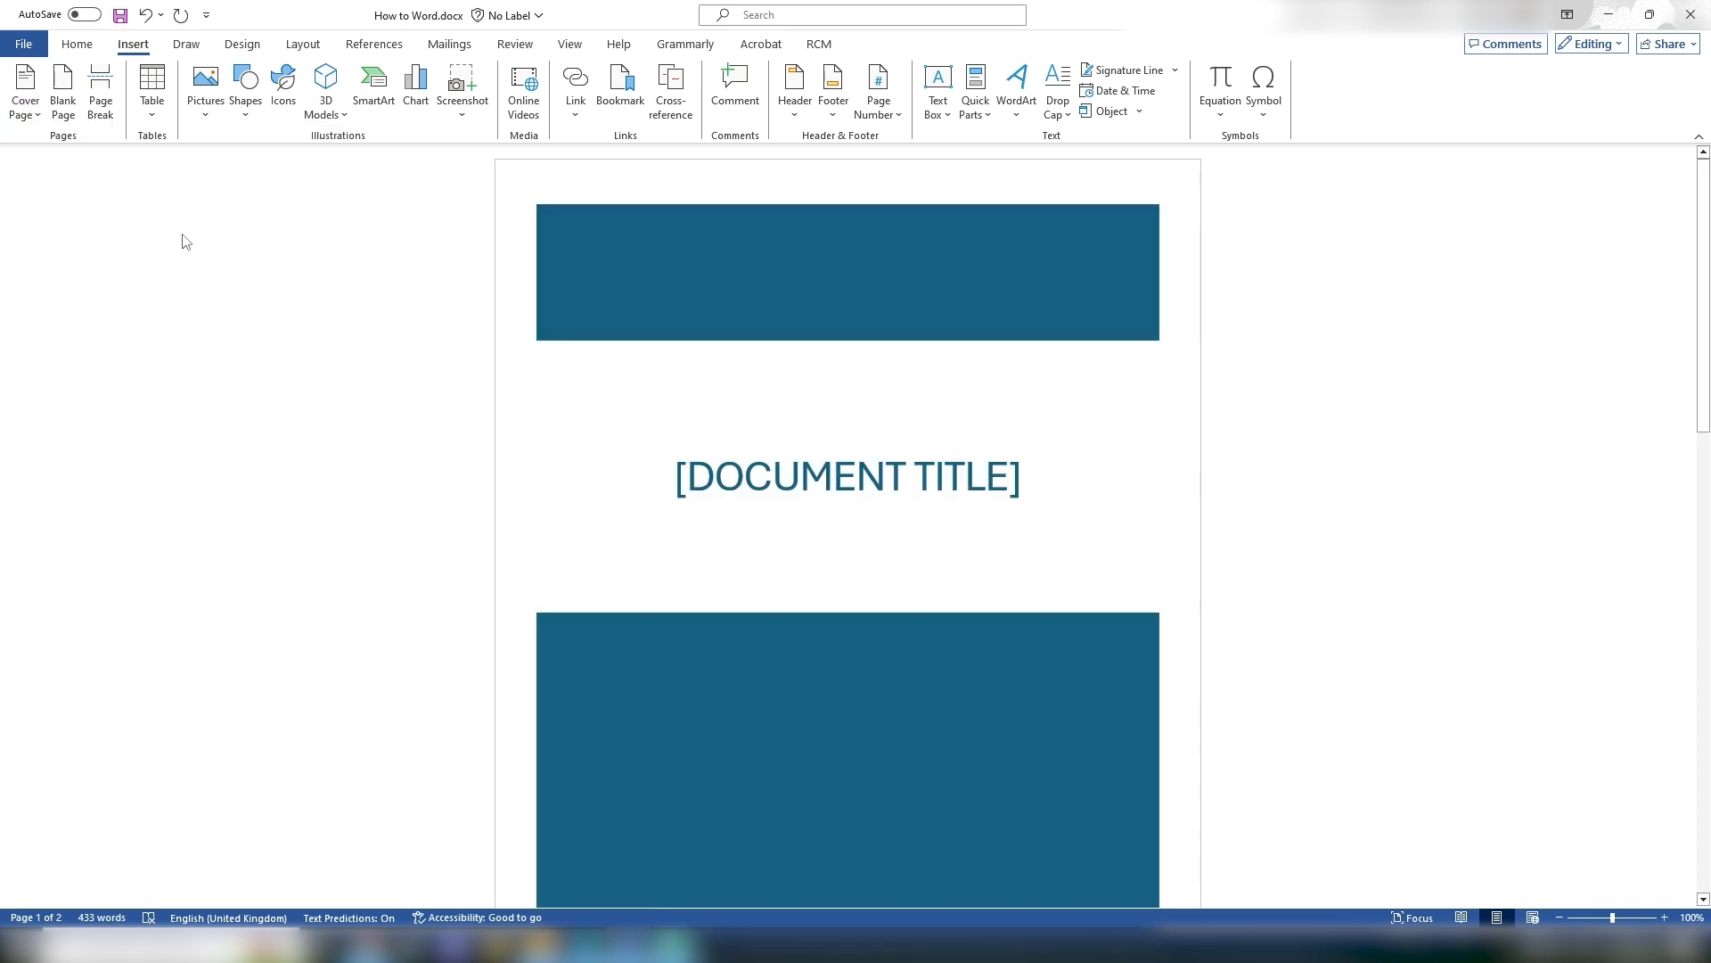
pyautogui.scroll(-3, 1109, 490)
pyautogui.scroll(3, 1146, 463)
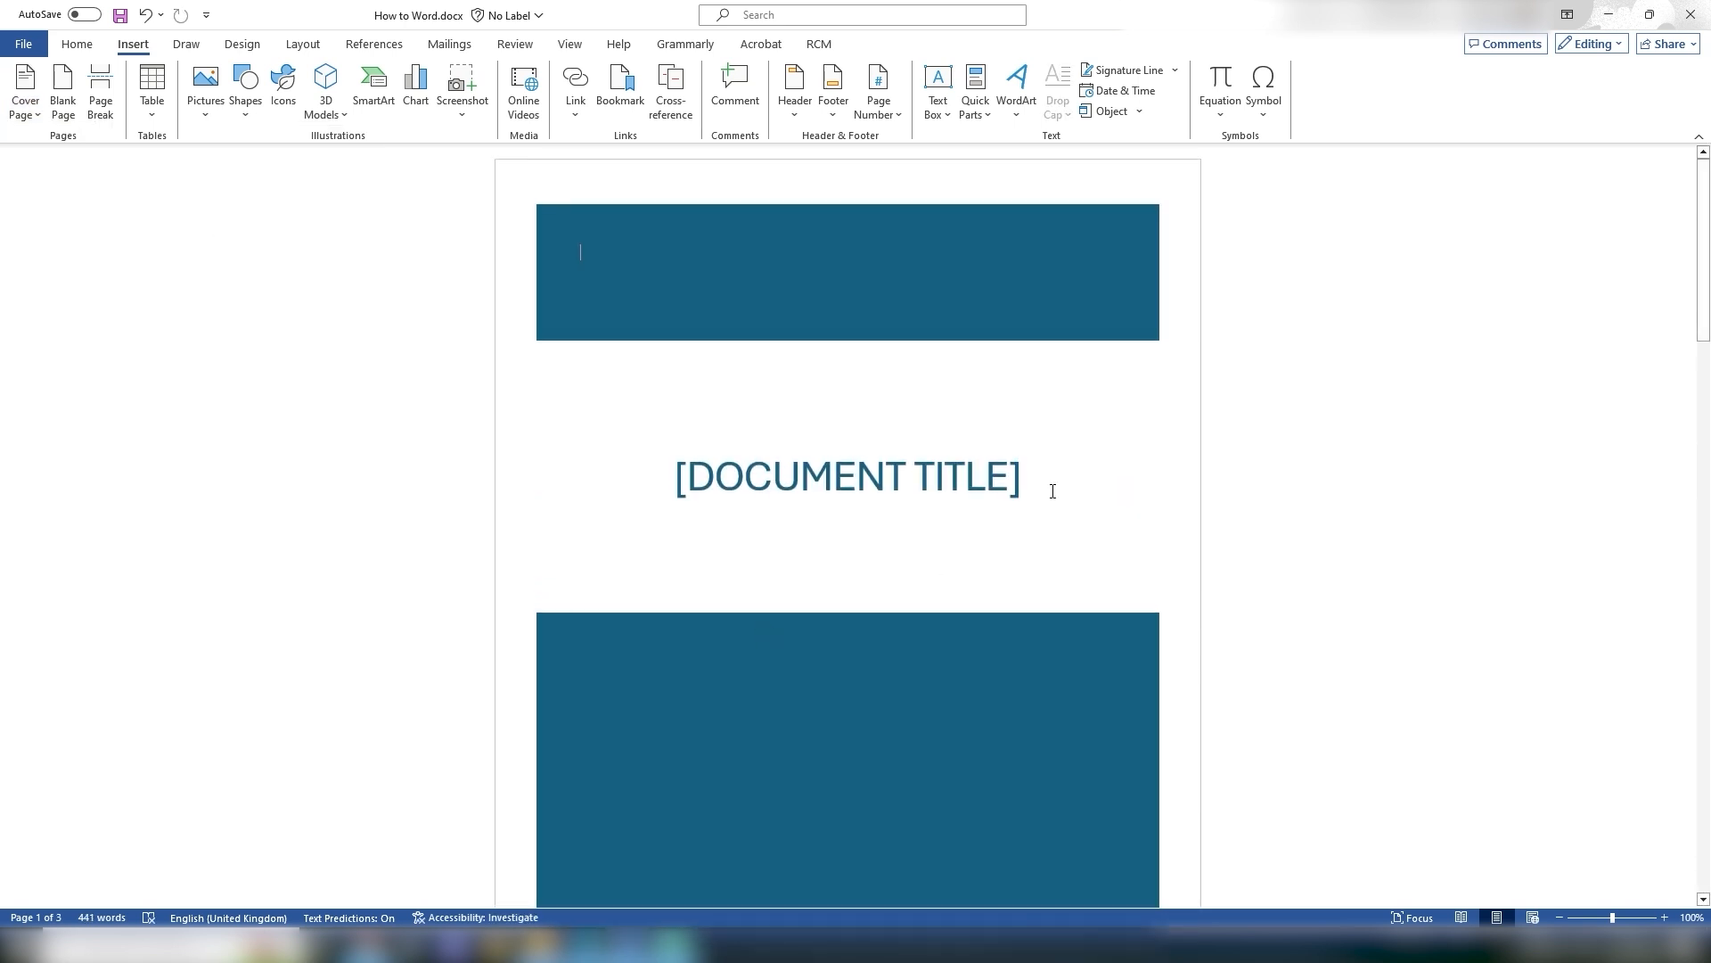
pyautogui.scroll(-8, 1052, 491)
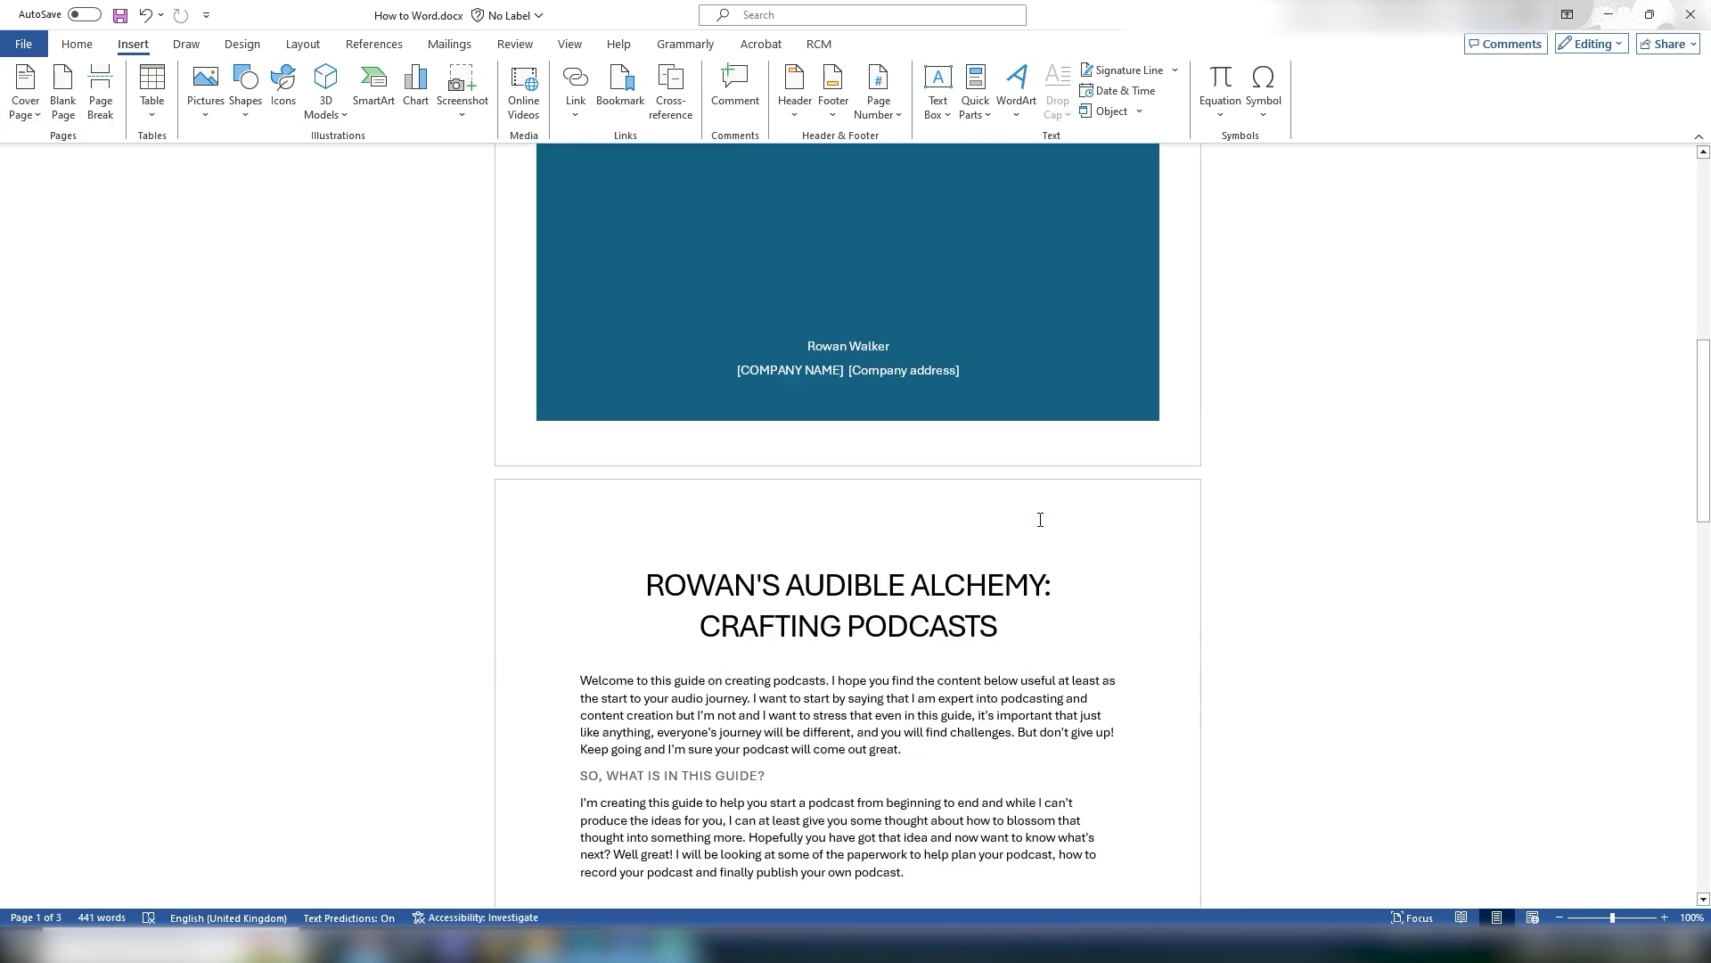
pyautogui.scroll(3, 713, 488)
pyautogui.scroll(-5, 1005, 710)
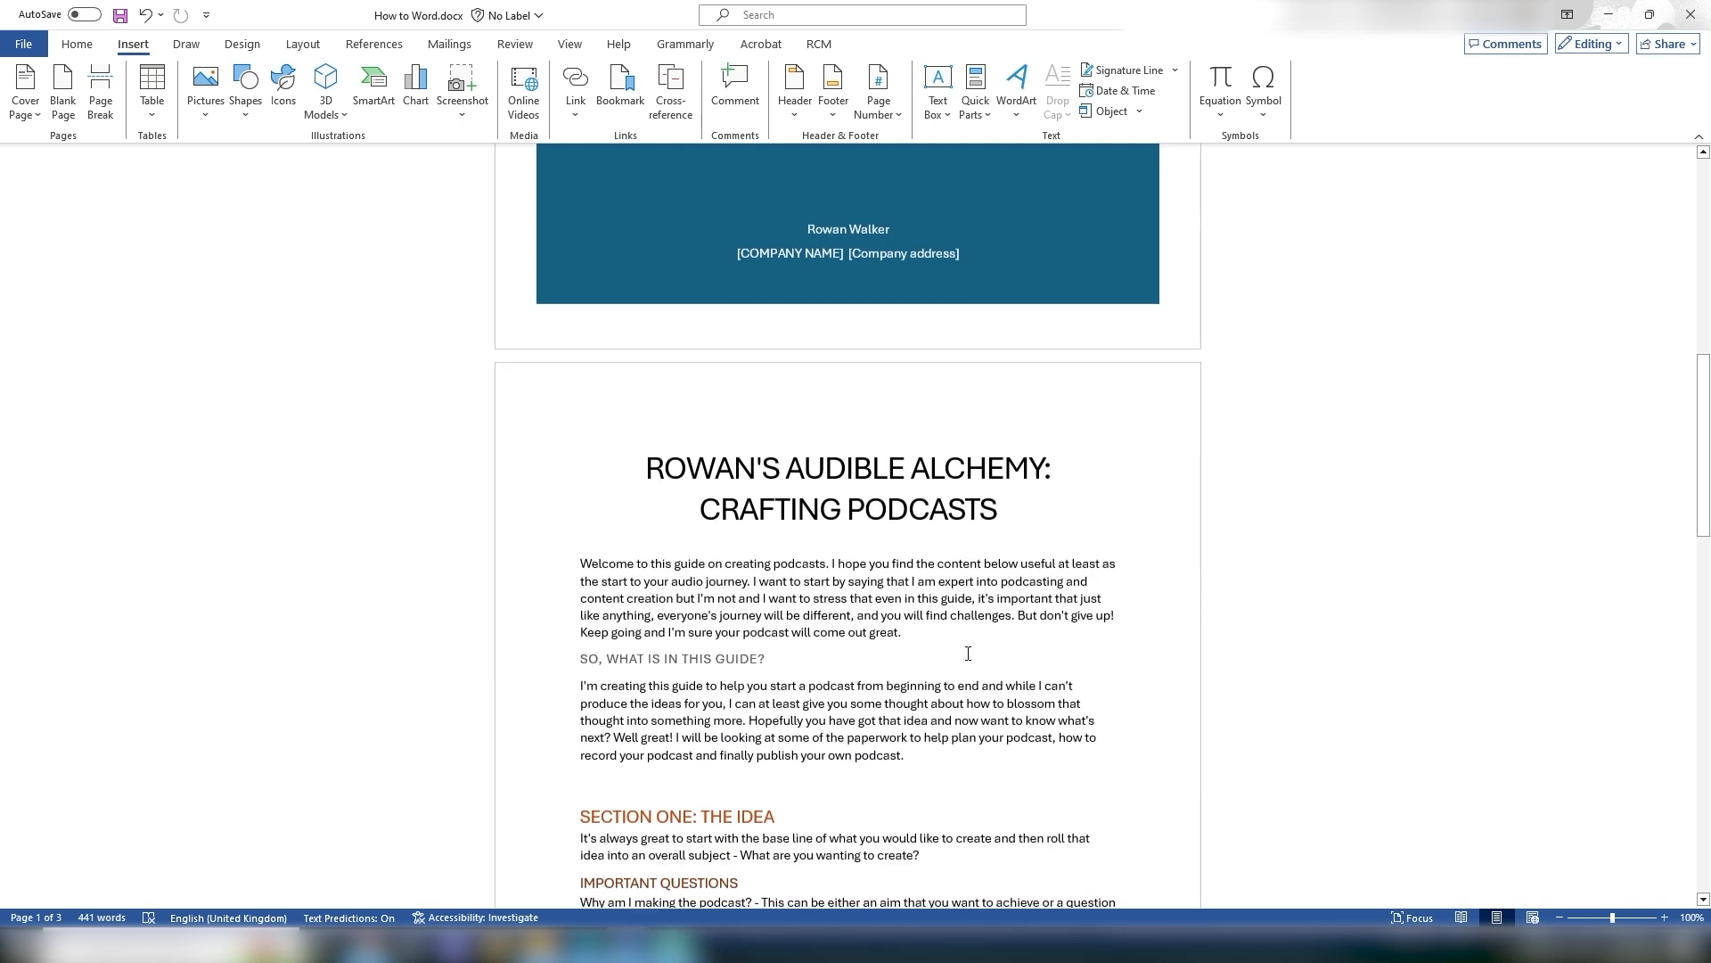
pyautogui.scroll(10, 1028, 426)
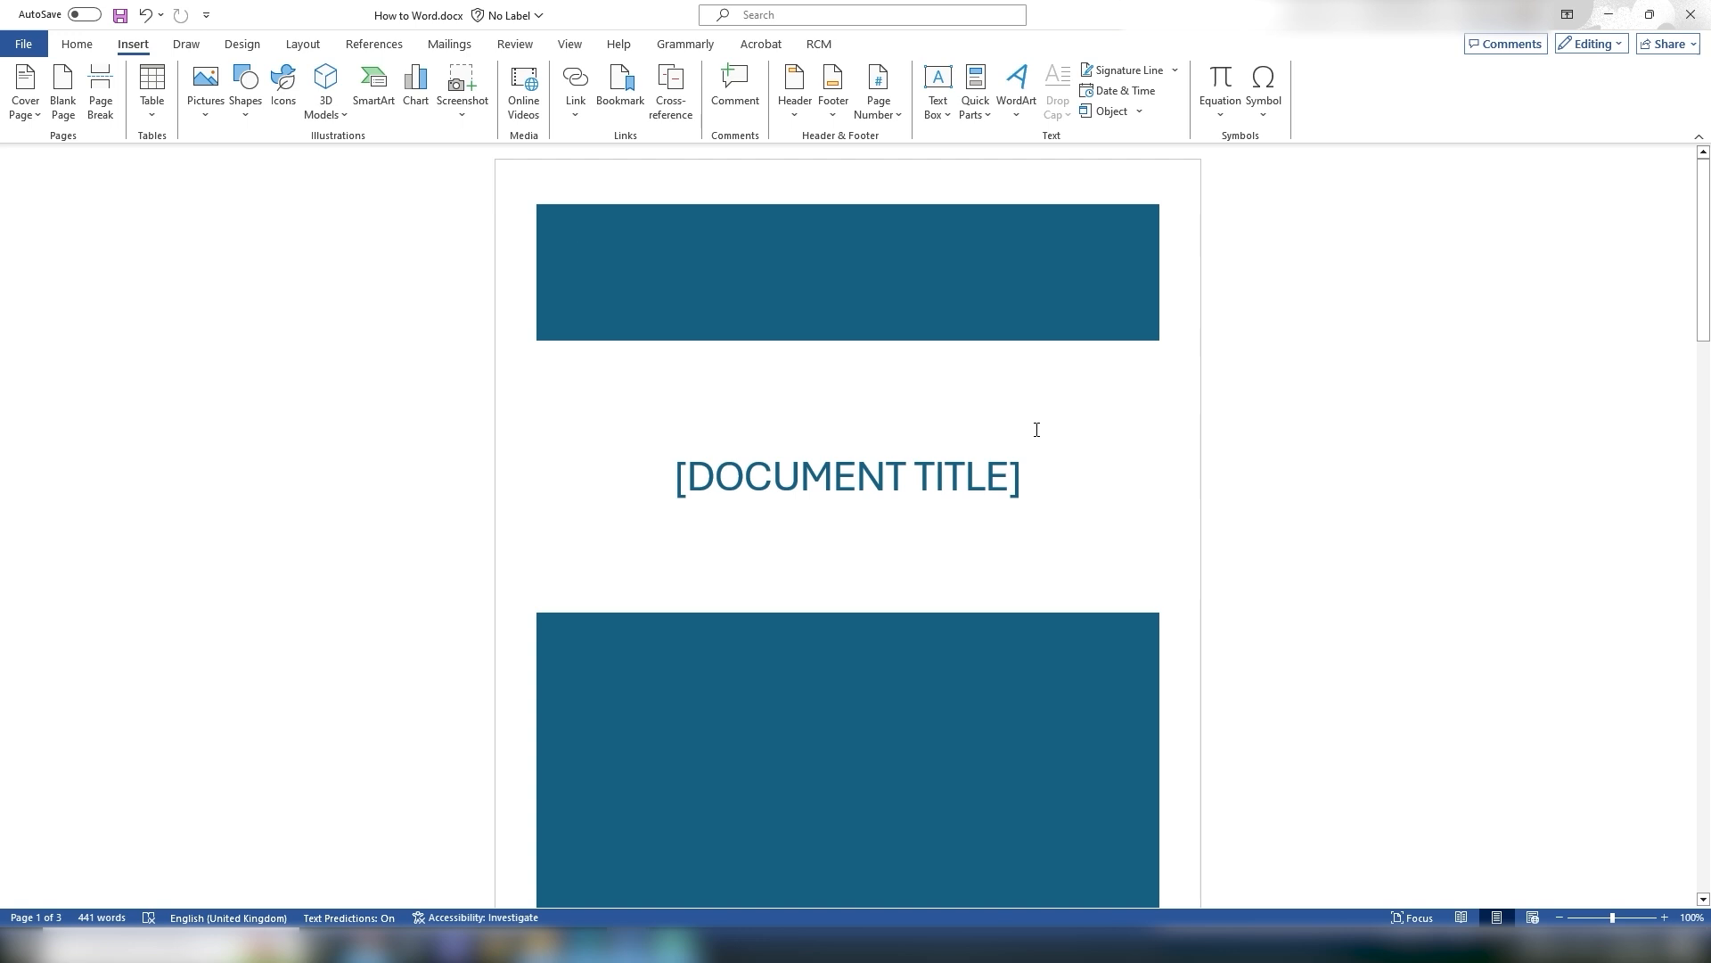
pyautogui.hotkey('ctrl', 'z')
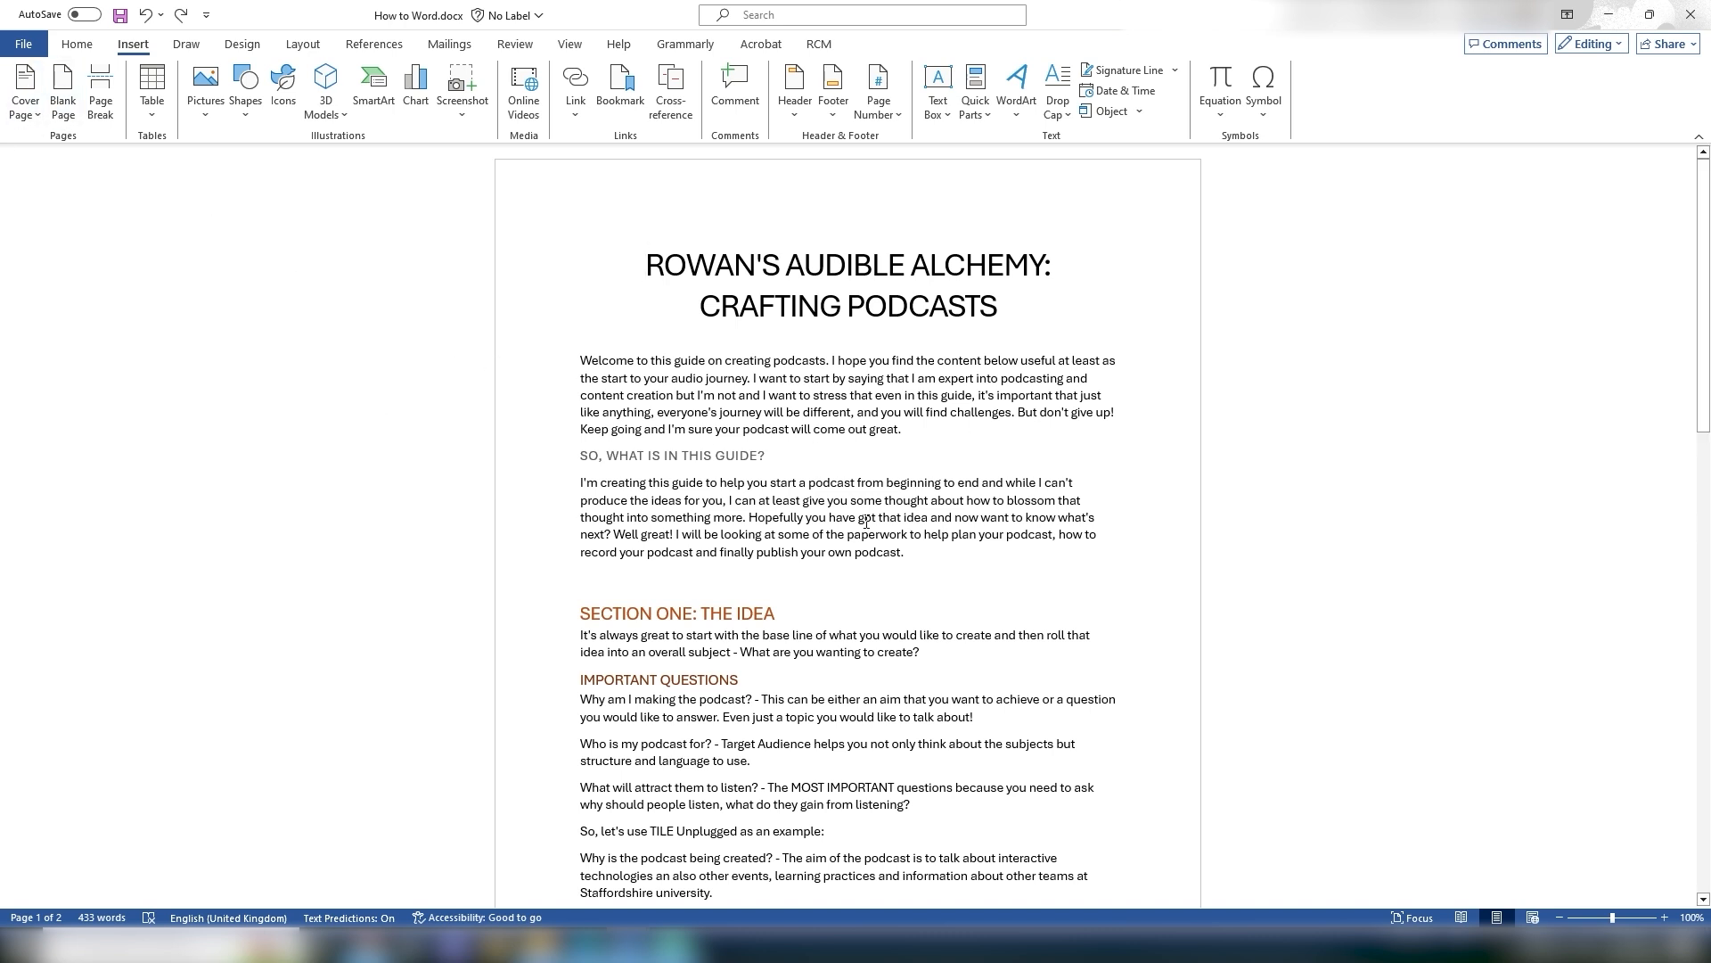
# Step: Highlight the title and the introduction text to examine the opening section of the guide
pyautogui.scroll(-5, 912, 584)
pyautogui.scroll(-8, 912, 584)
pyautogui.scroll(10, 886, 576)
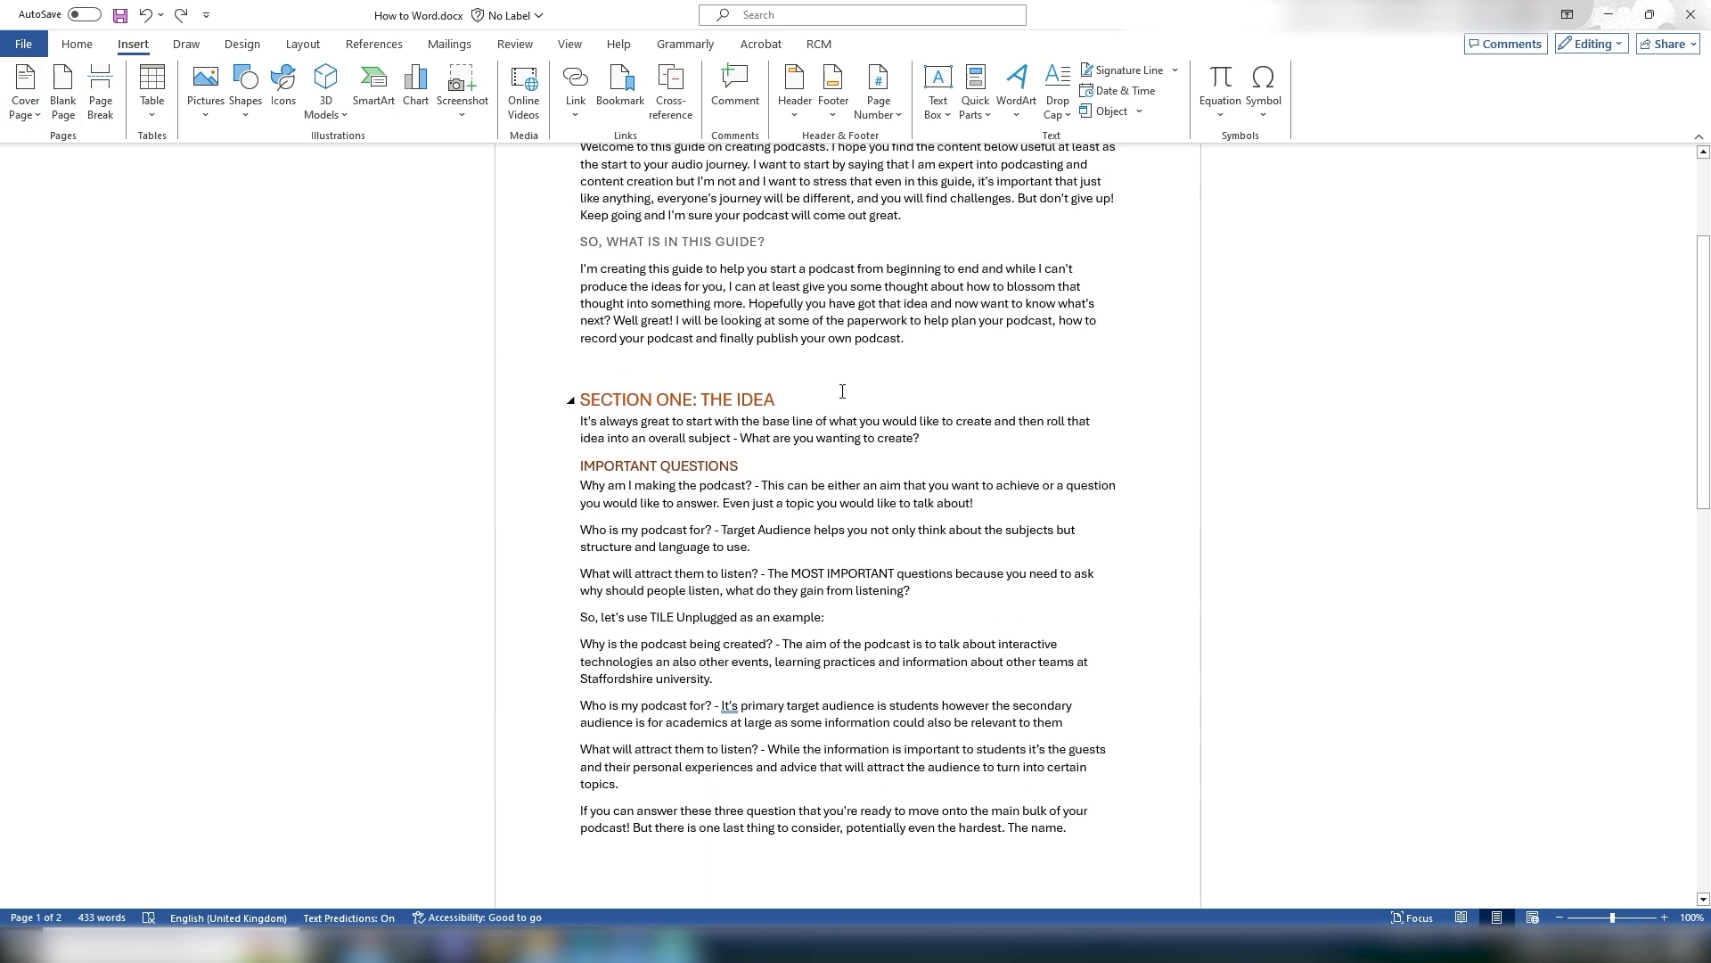
pyautogui.click(771, 373)
pyautogui.scroll(4, 760, 392)
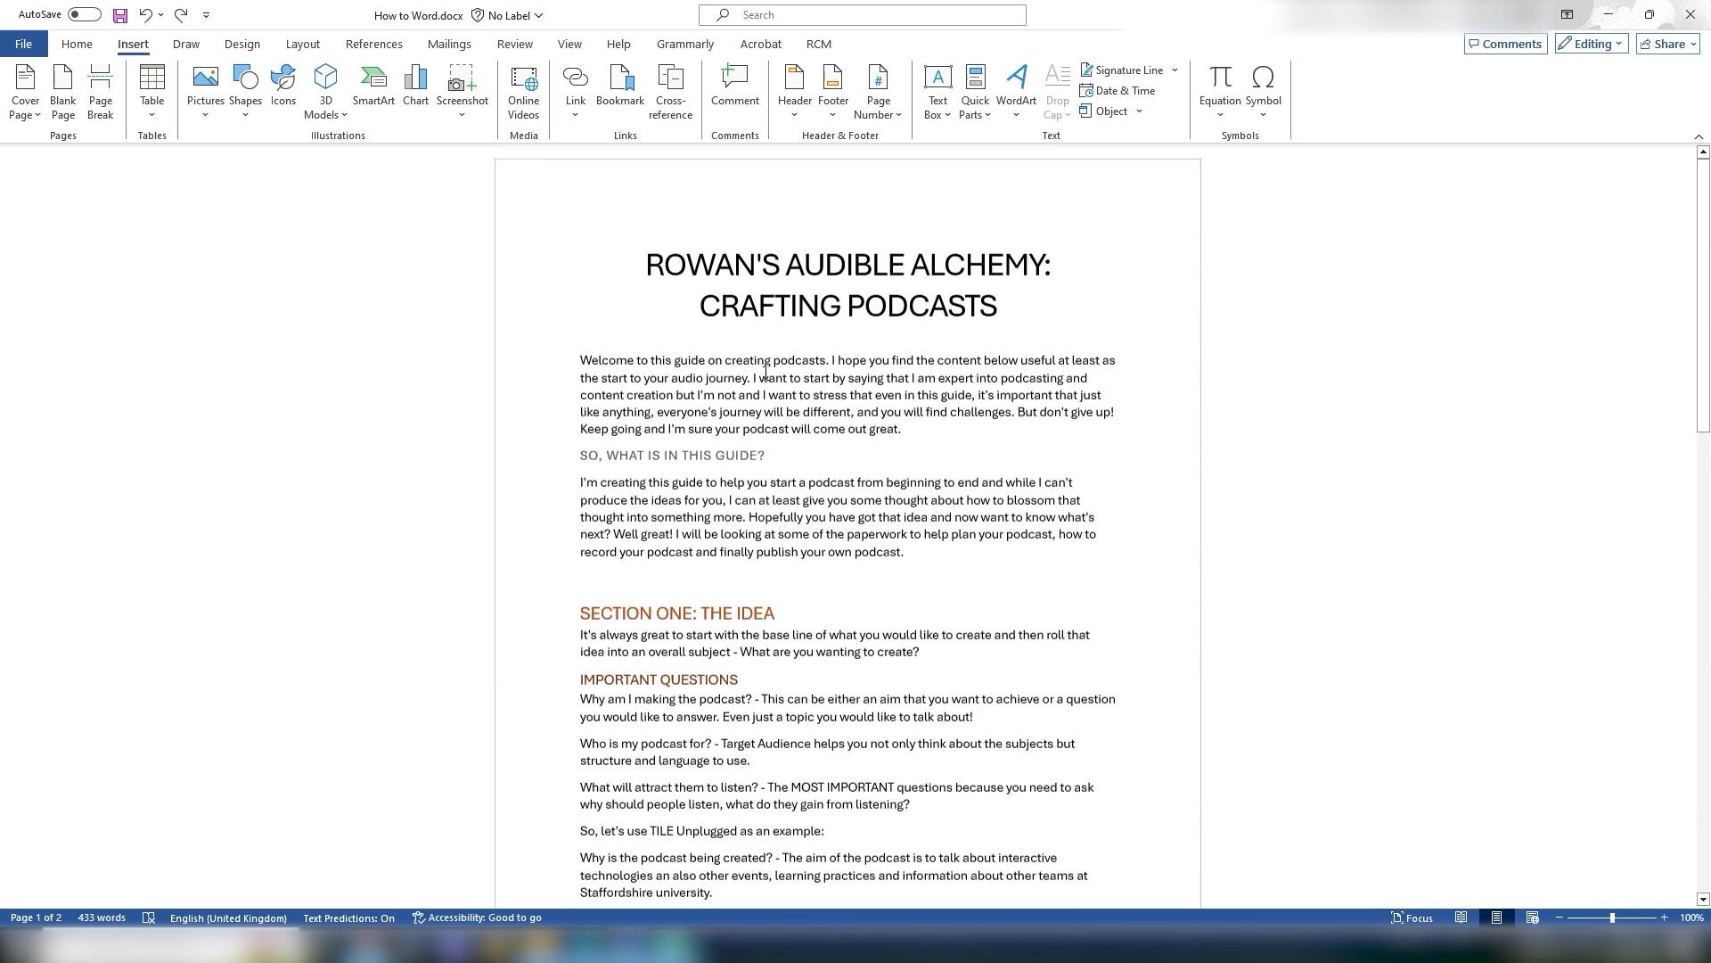
pyautogui.moveTo(648, 255); pyautogui.dragTo(966, 568)
pyautogui.click(962, 575)
pyautogui.moveTo(643, 262); pyautogui.dragTo(1085, 286)
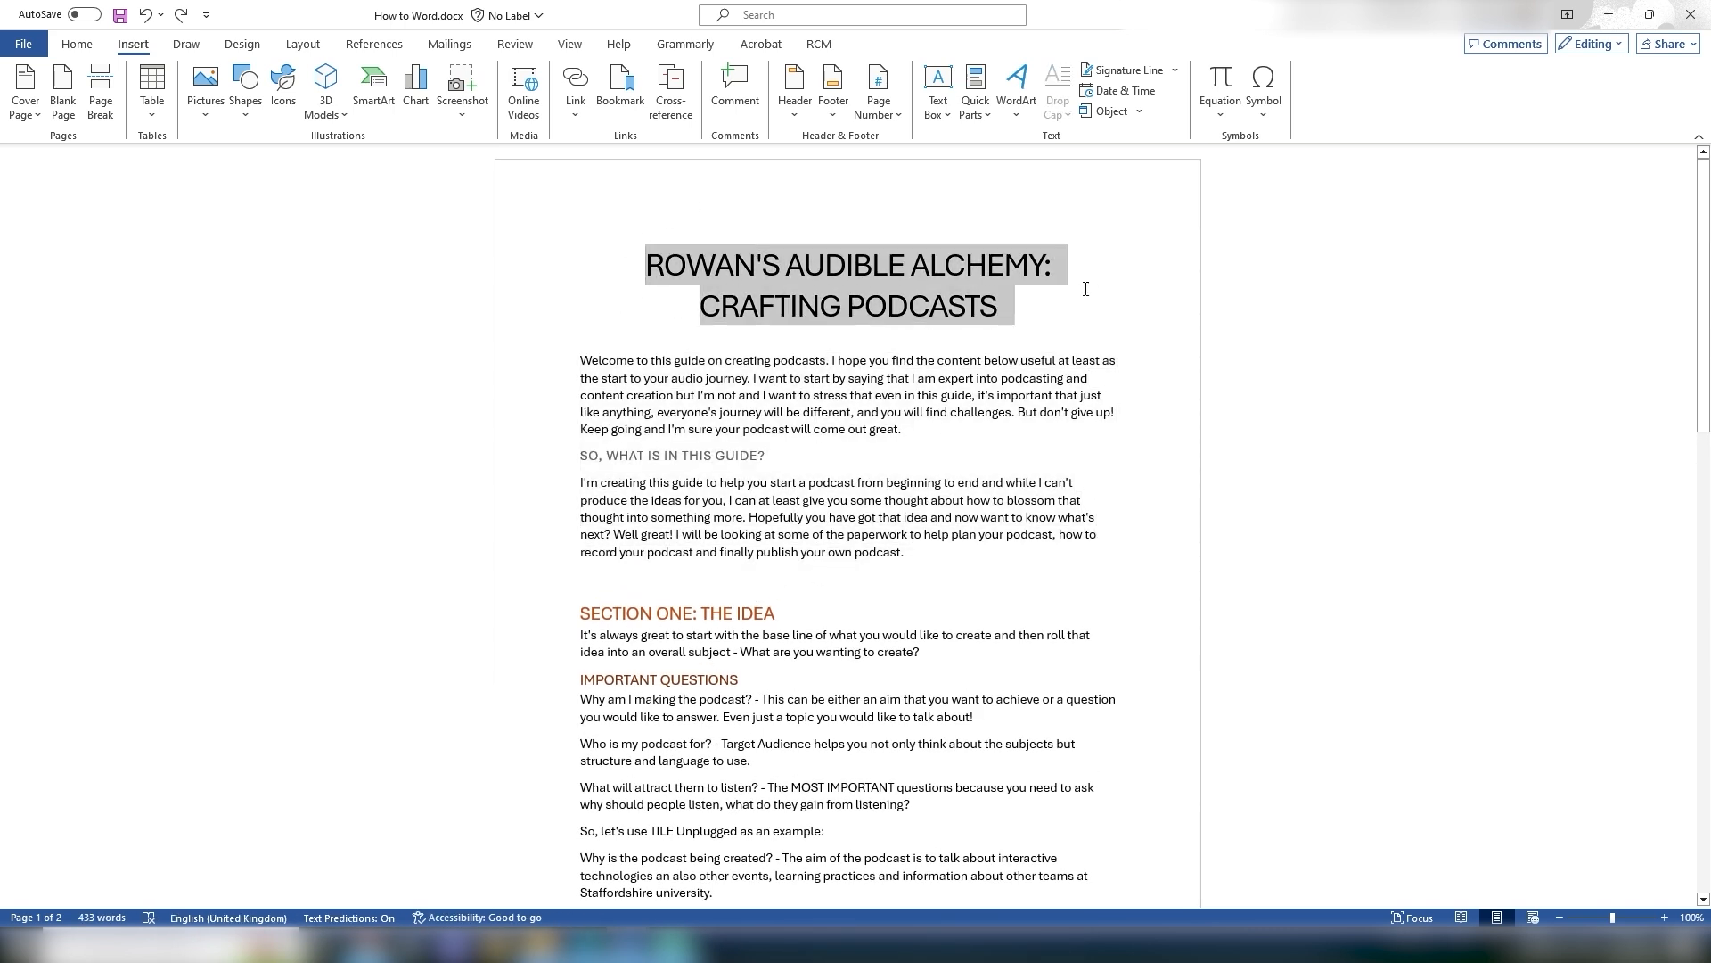
pyautogui.moveTo(580, 360); pyautogui.dragTo(979, 538)
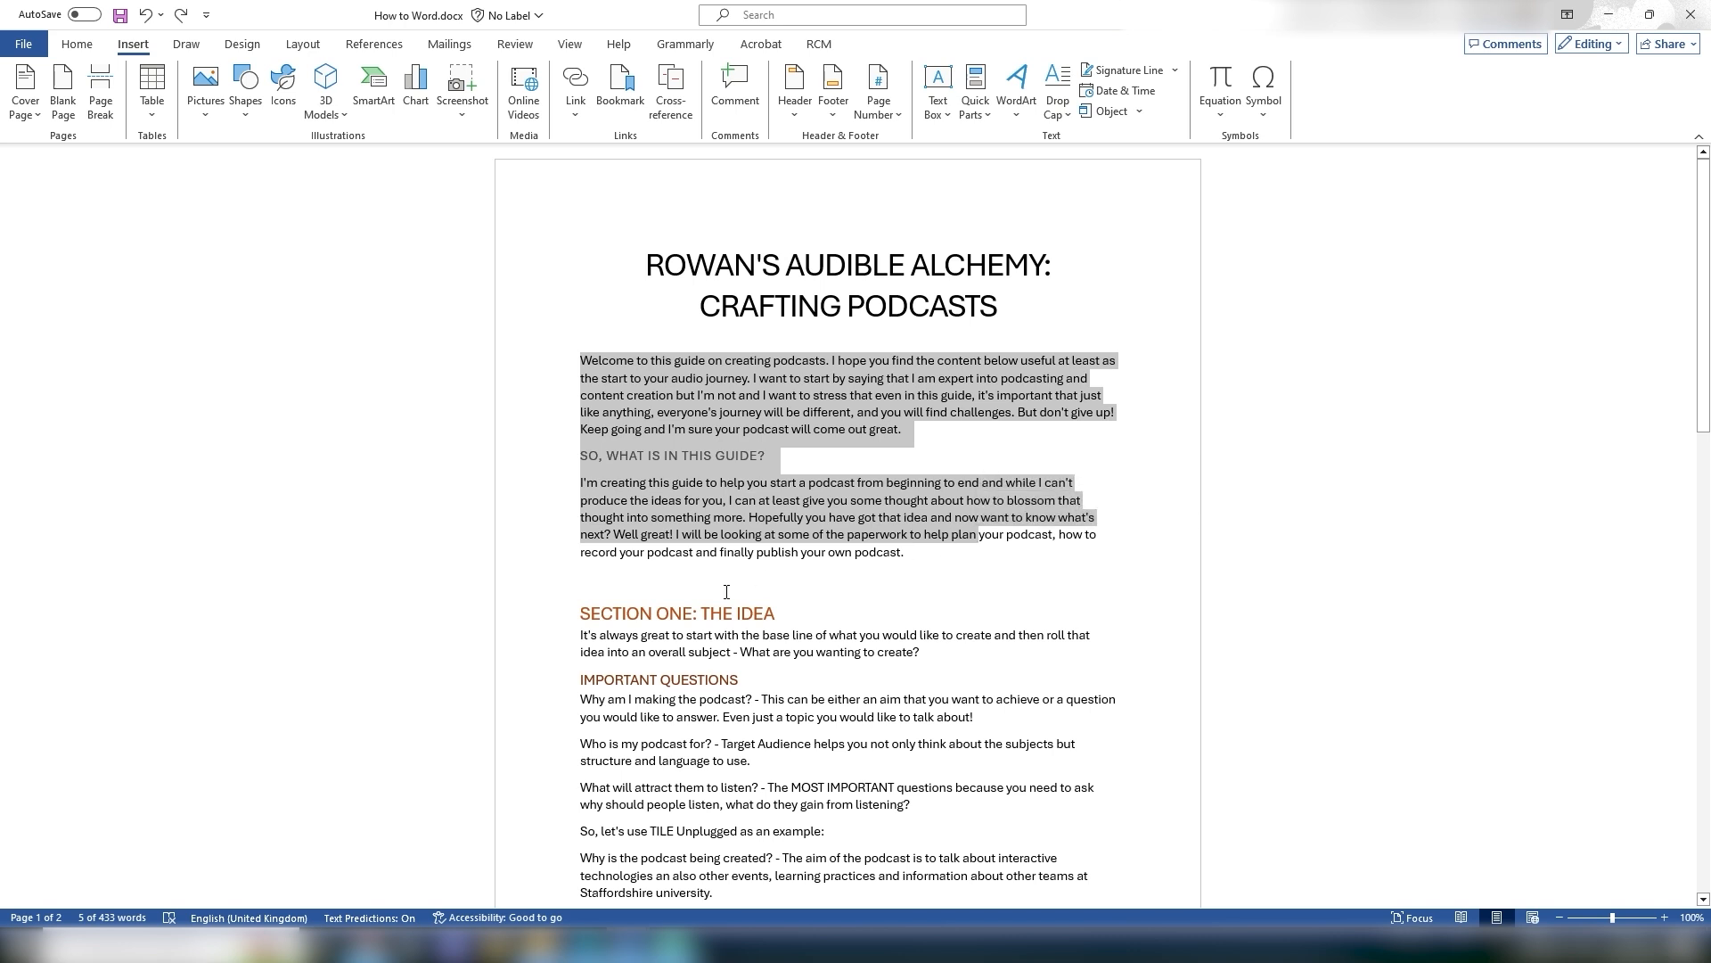
# Step: Insert a page break after the introduction so SECTION ONE: THE IDEA starts a new page, removing the leftover empty line
pyautogui.click(640, 587)
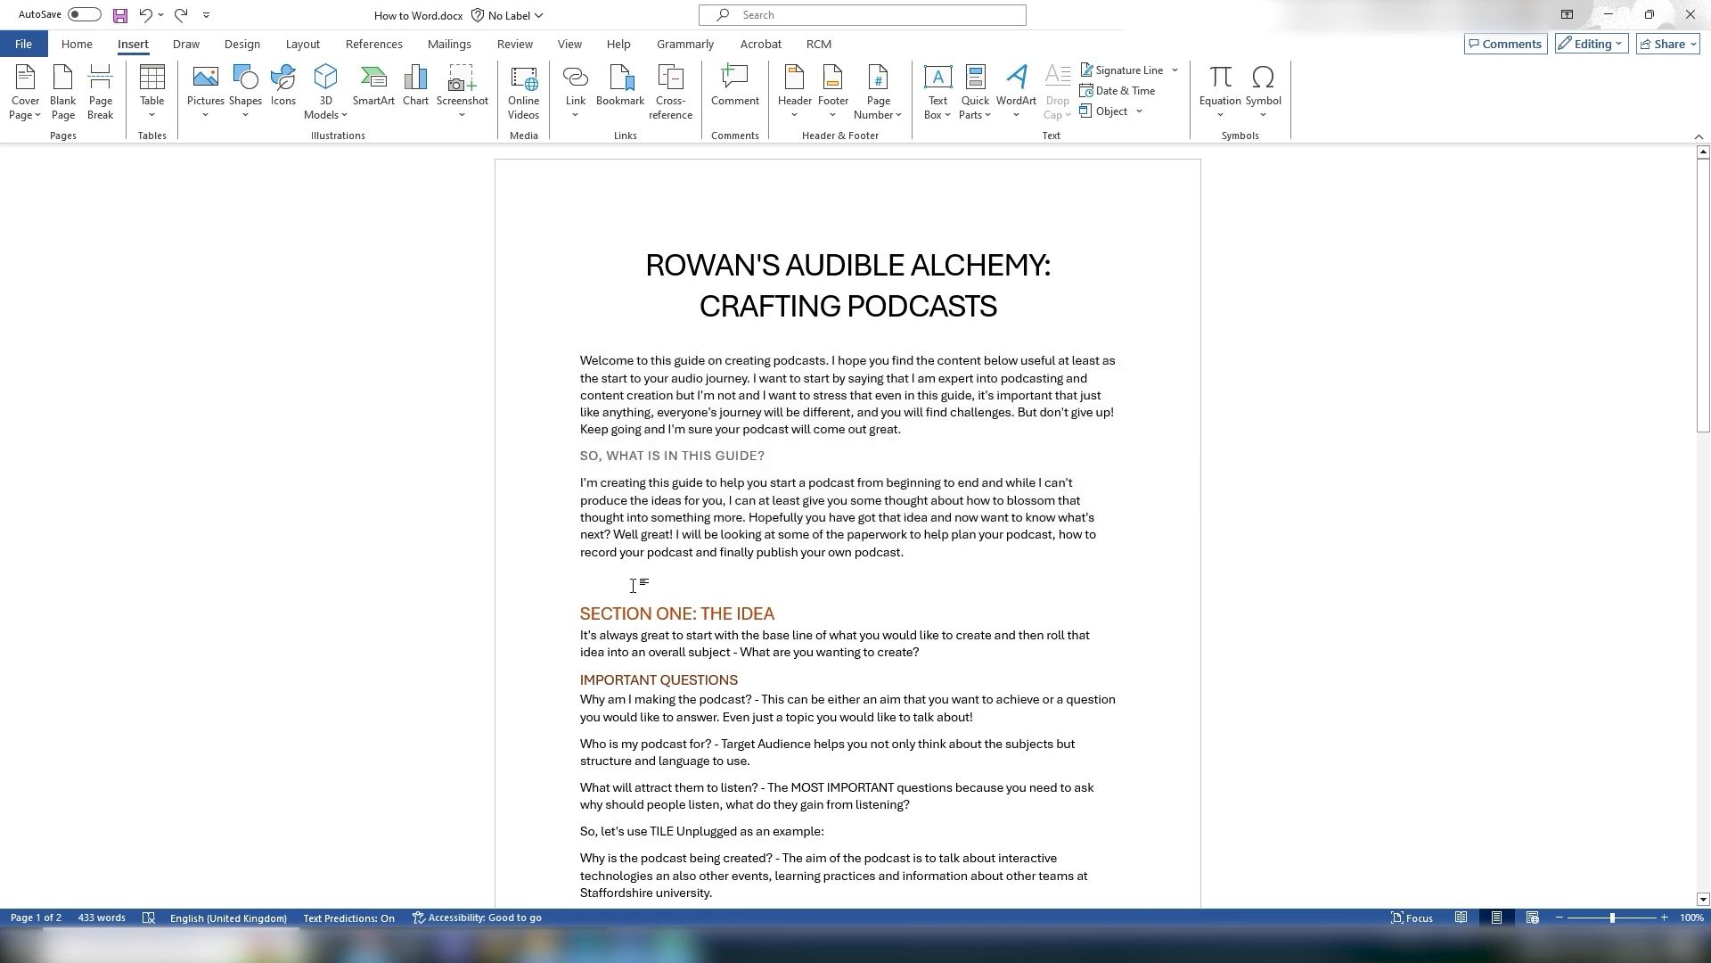
pyautogui.click(101, 98)
pyautogui.scroll(-5, 879, 660)
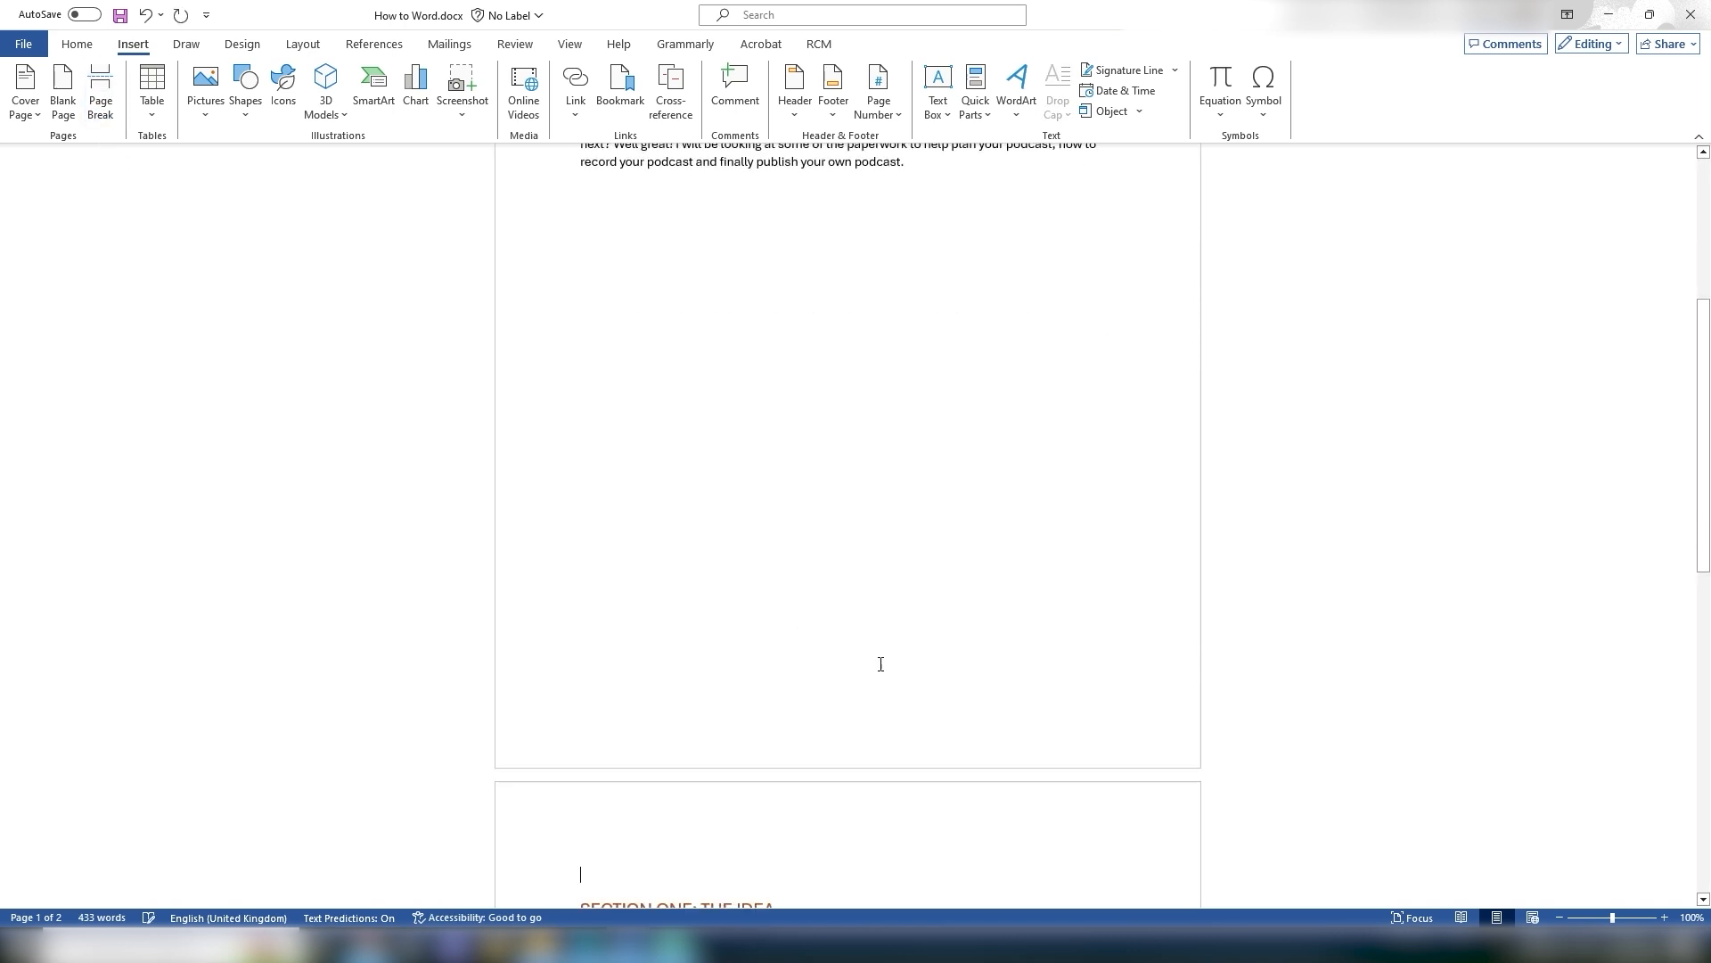
pyautogui.click(580, 610)
pyautogui.press('BackSpace')
# Step: Insert a page break at the end of the document and delete it again
pyautogui.scroll(10, 757, 344)
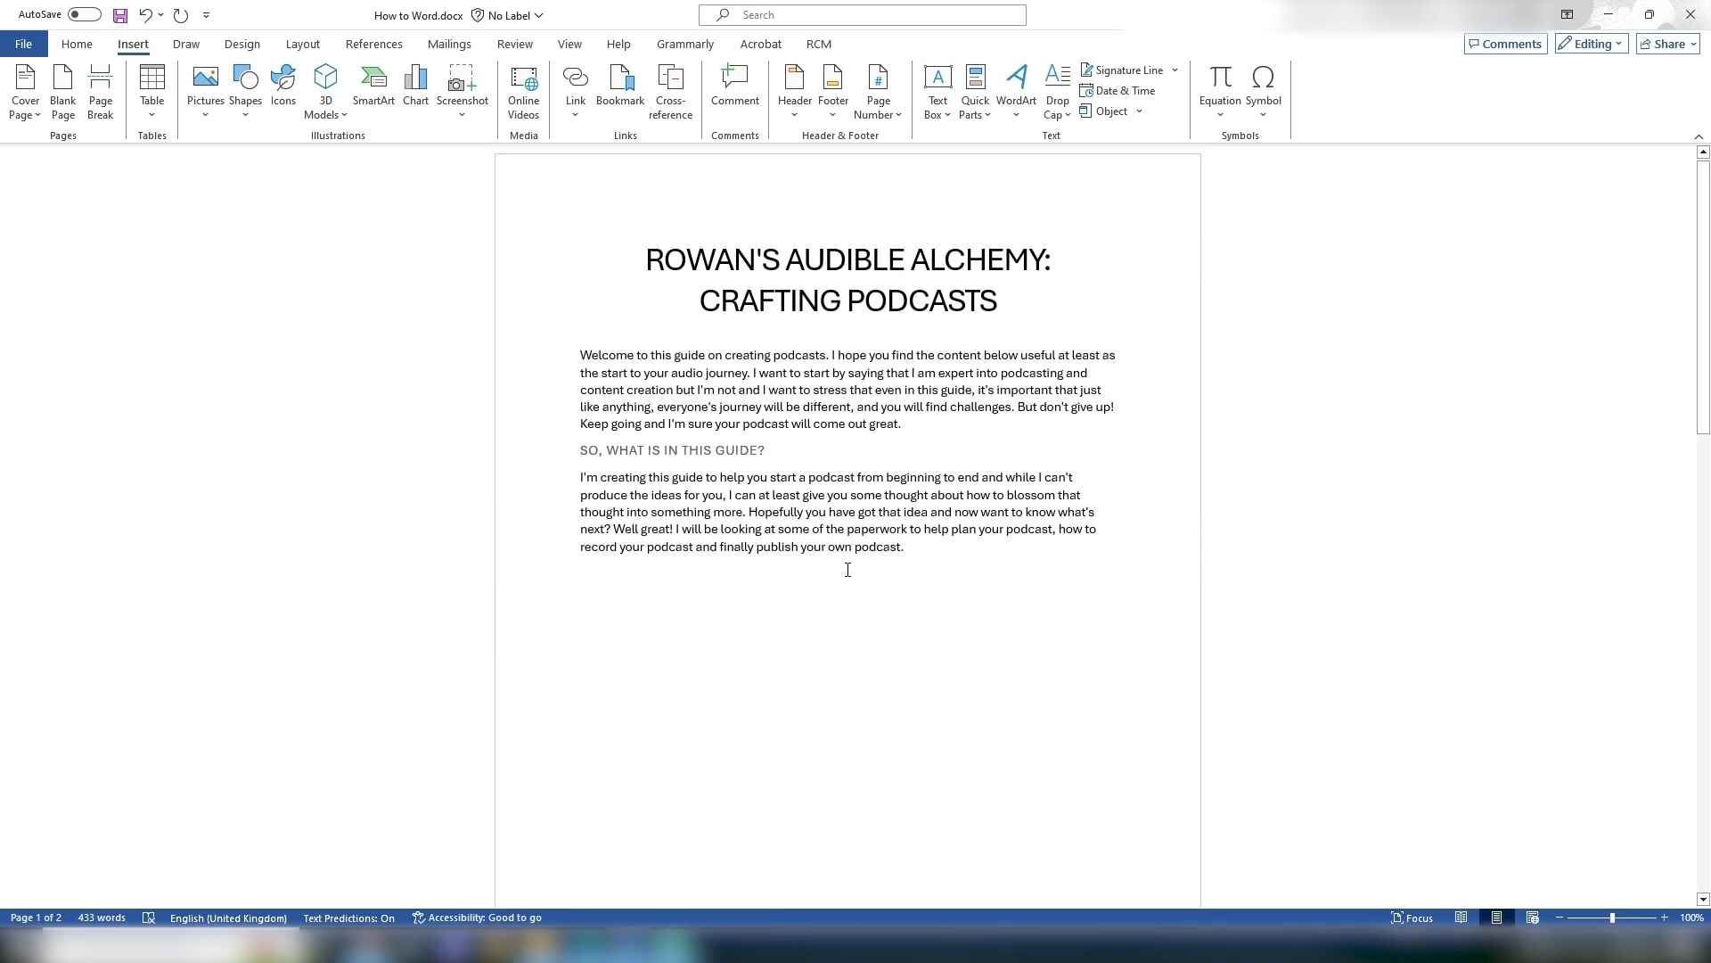
pyautogui.scroll(-8, 847, 569)
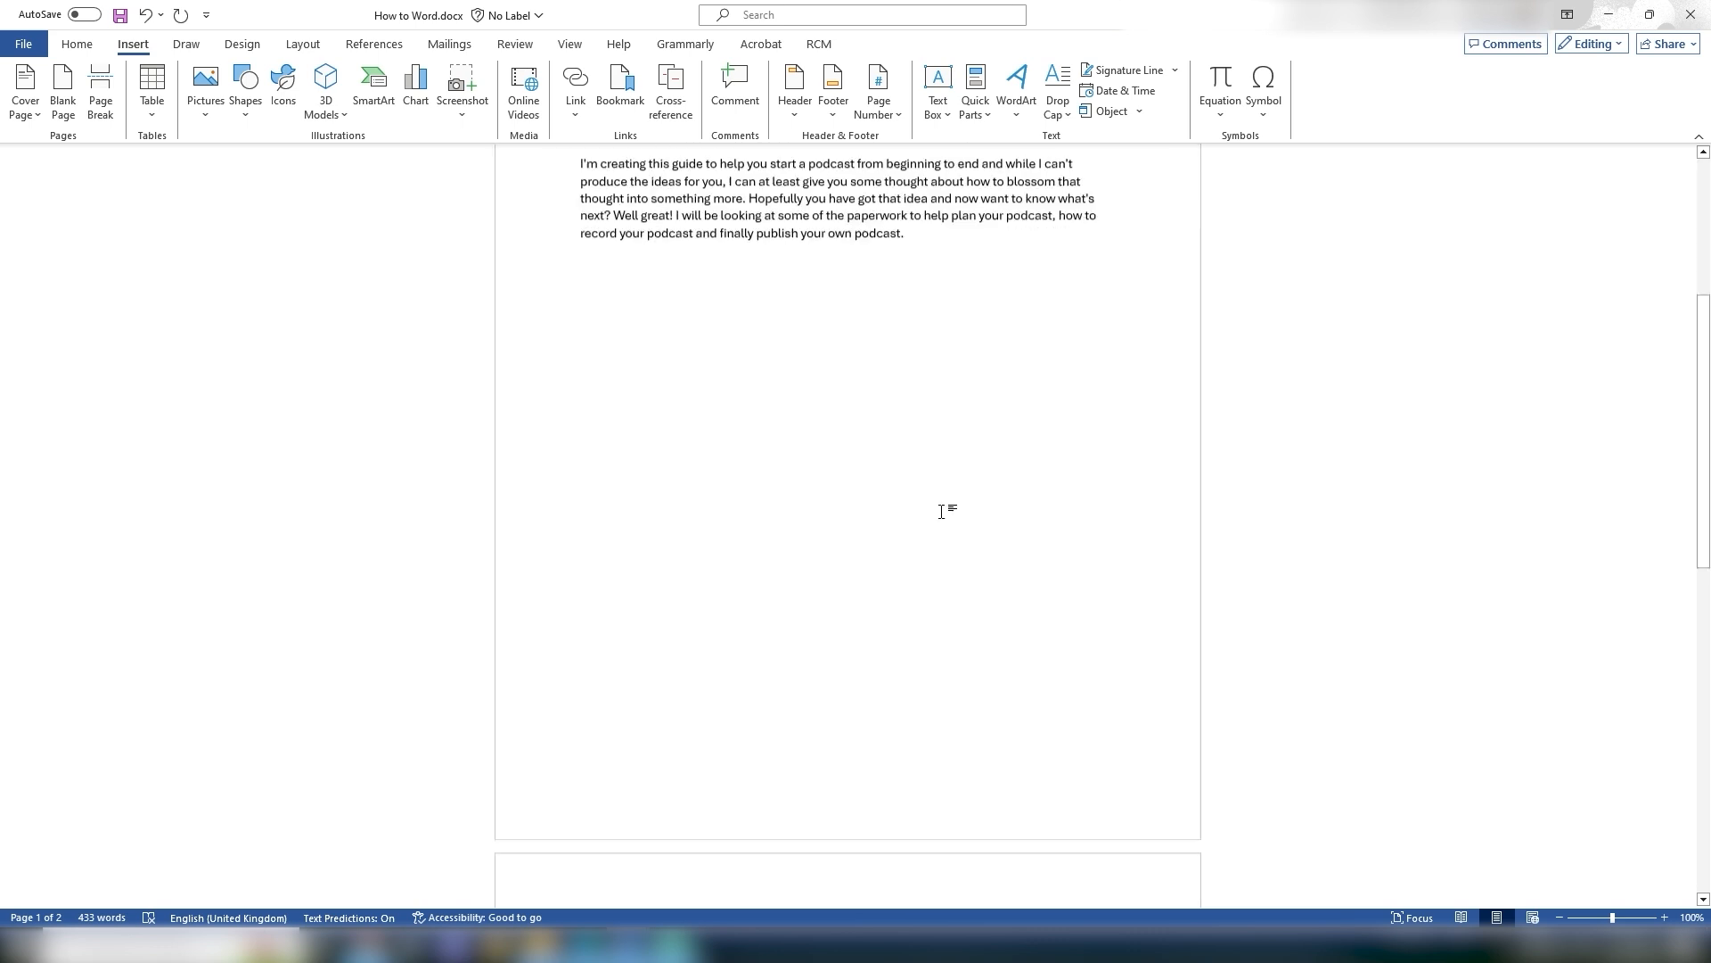
pyautogui.scroll(8, 978, 475)
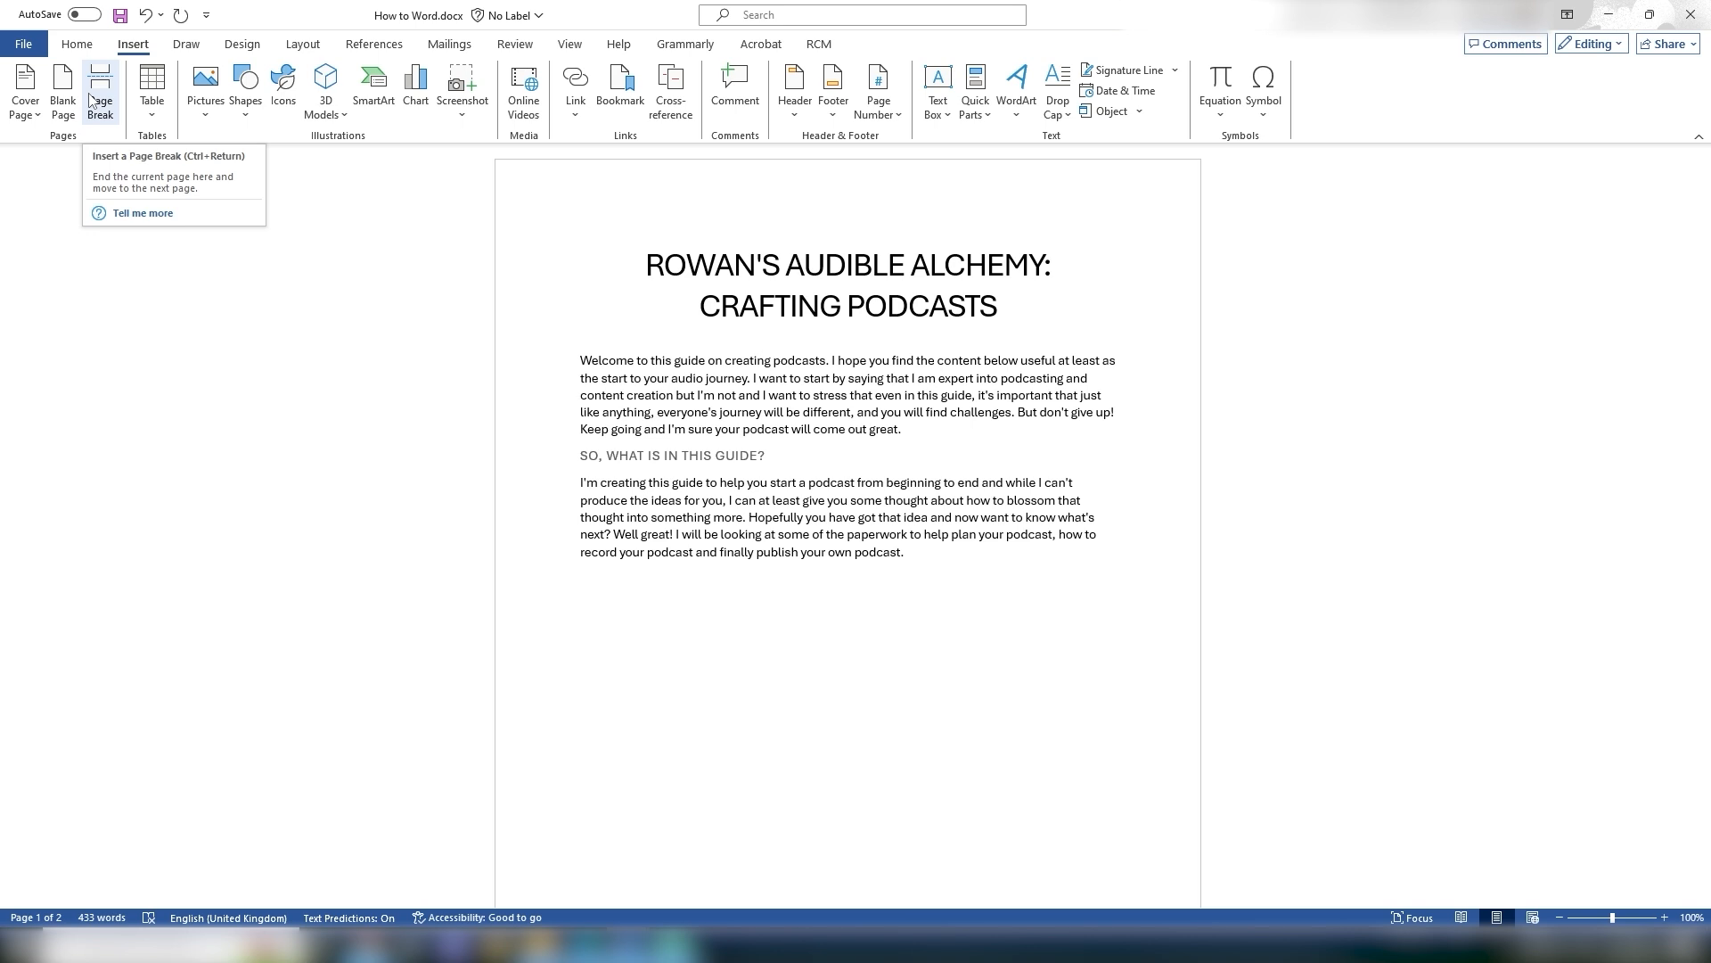
pyautogui.scroll(-8, 1230, 532)
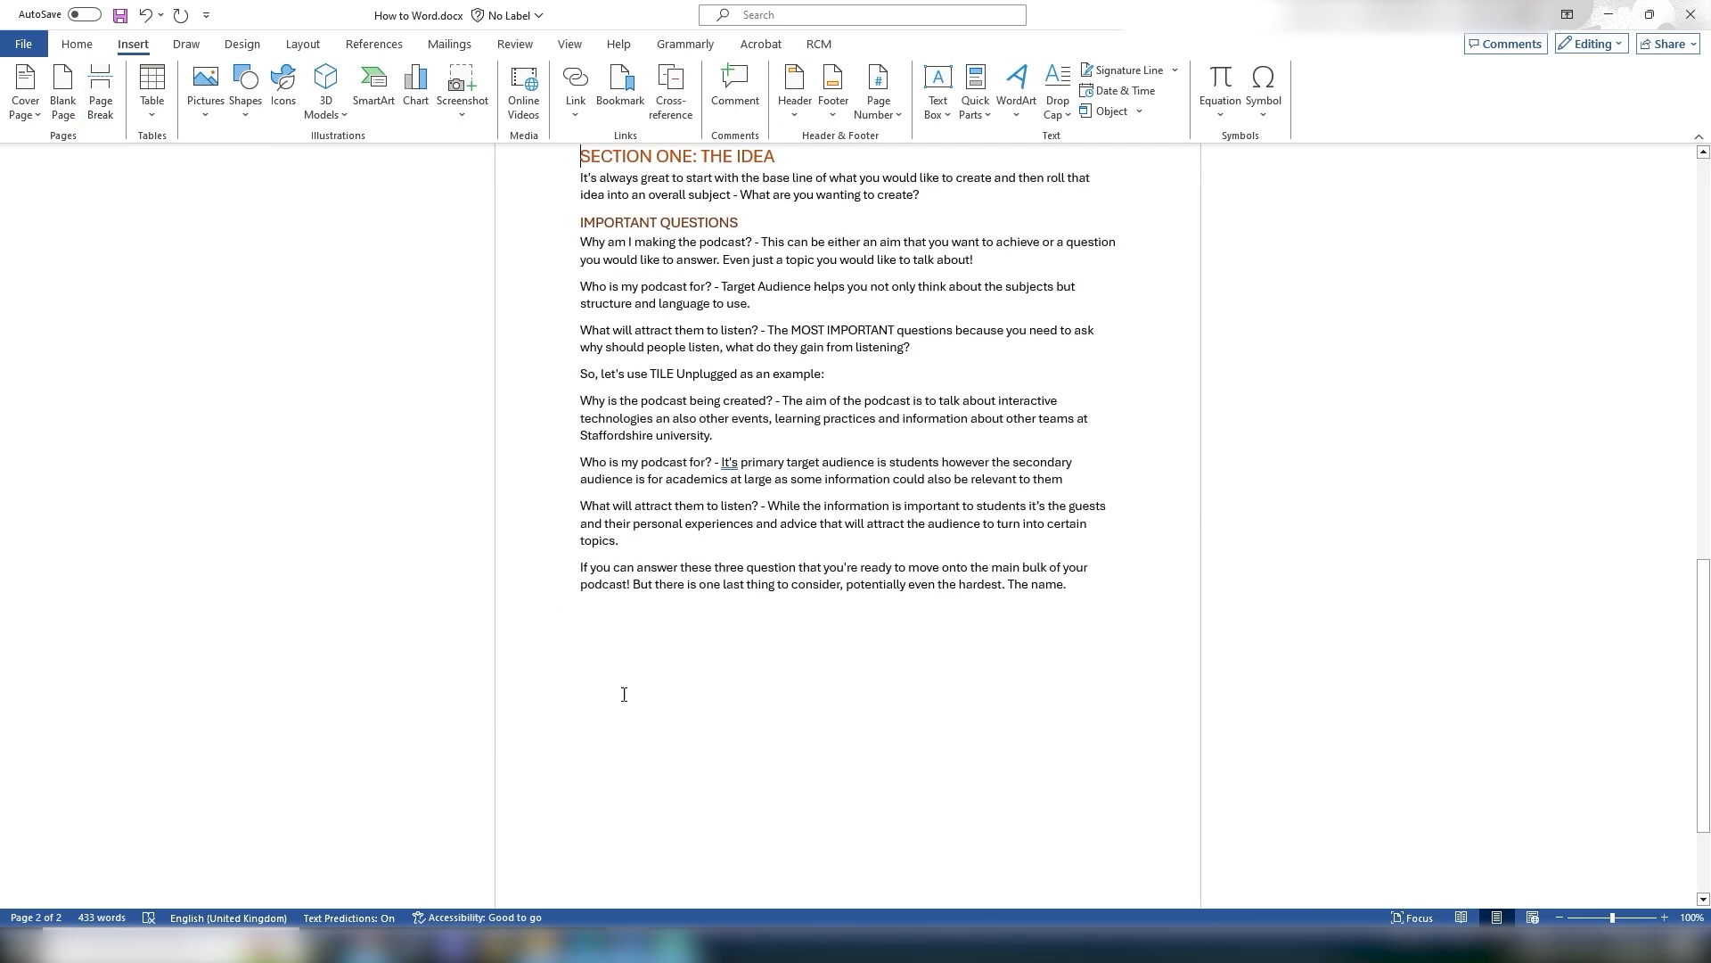
pyautogui.scroll(-2, 677, 611)
pyautogui.click(676, 600)
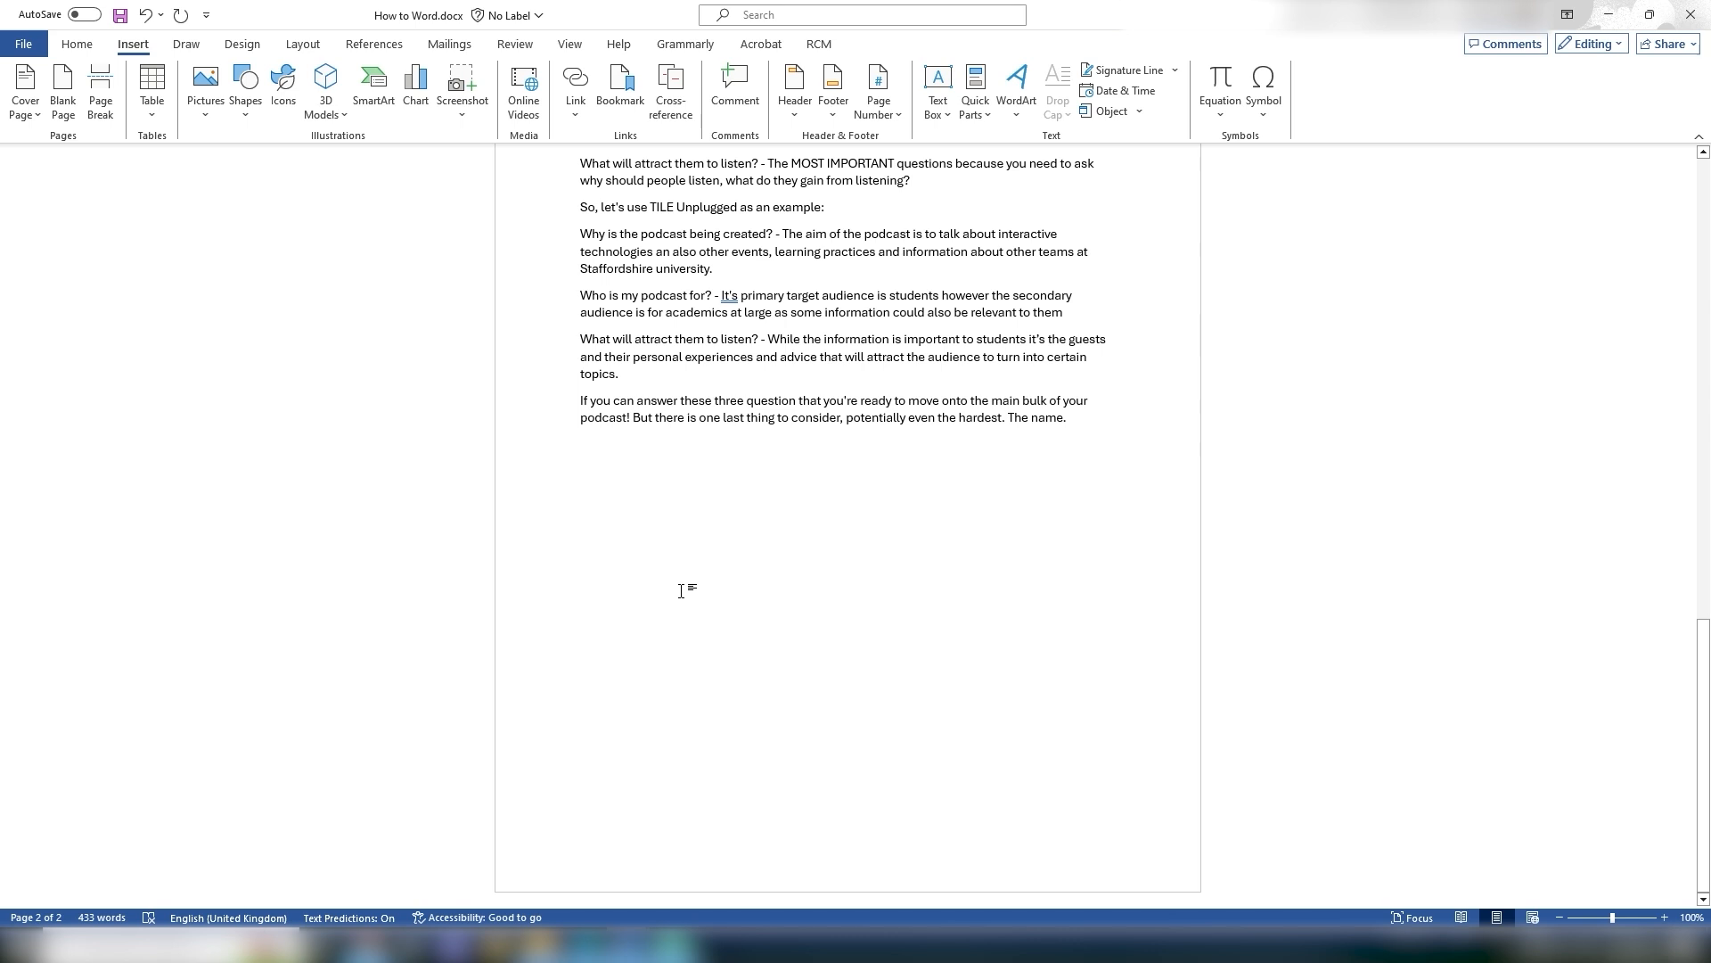
pyautogui.click(100, 94)
pyautogui.hotkey('ctrl', 'Return')
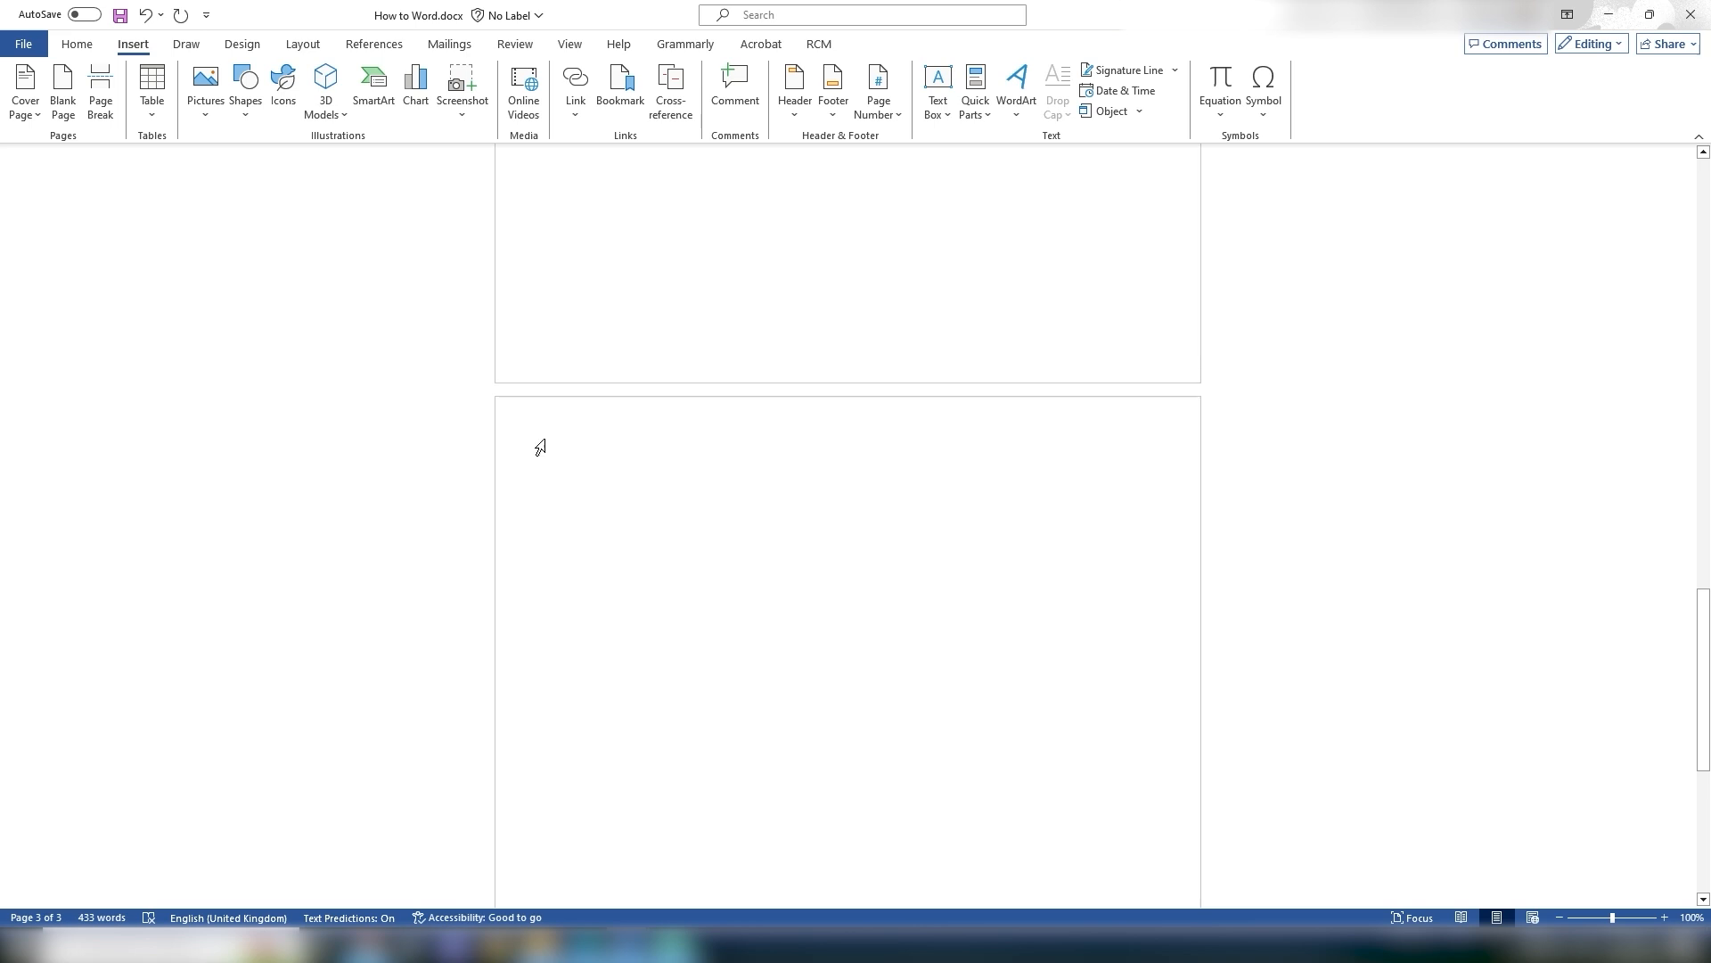
pyautogui.scroll(2, 936, 642)
pyautogui.press('BackSpace')
pyautogui.scroll(4, 936, 635)
pyautogui.scroll(5, 937, 633)
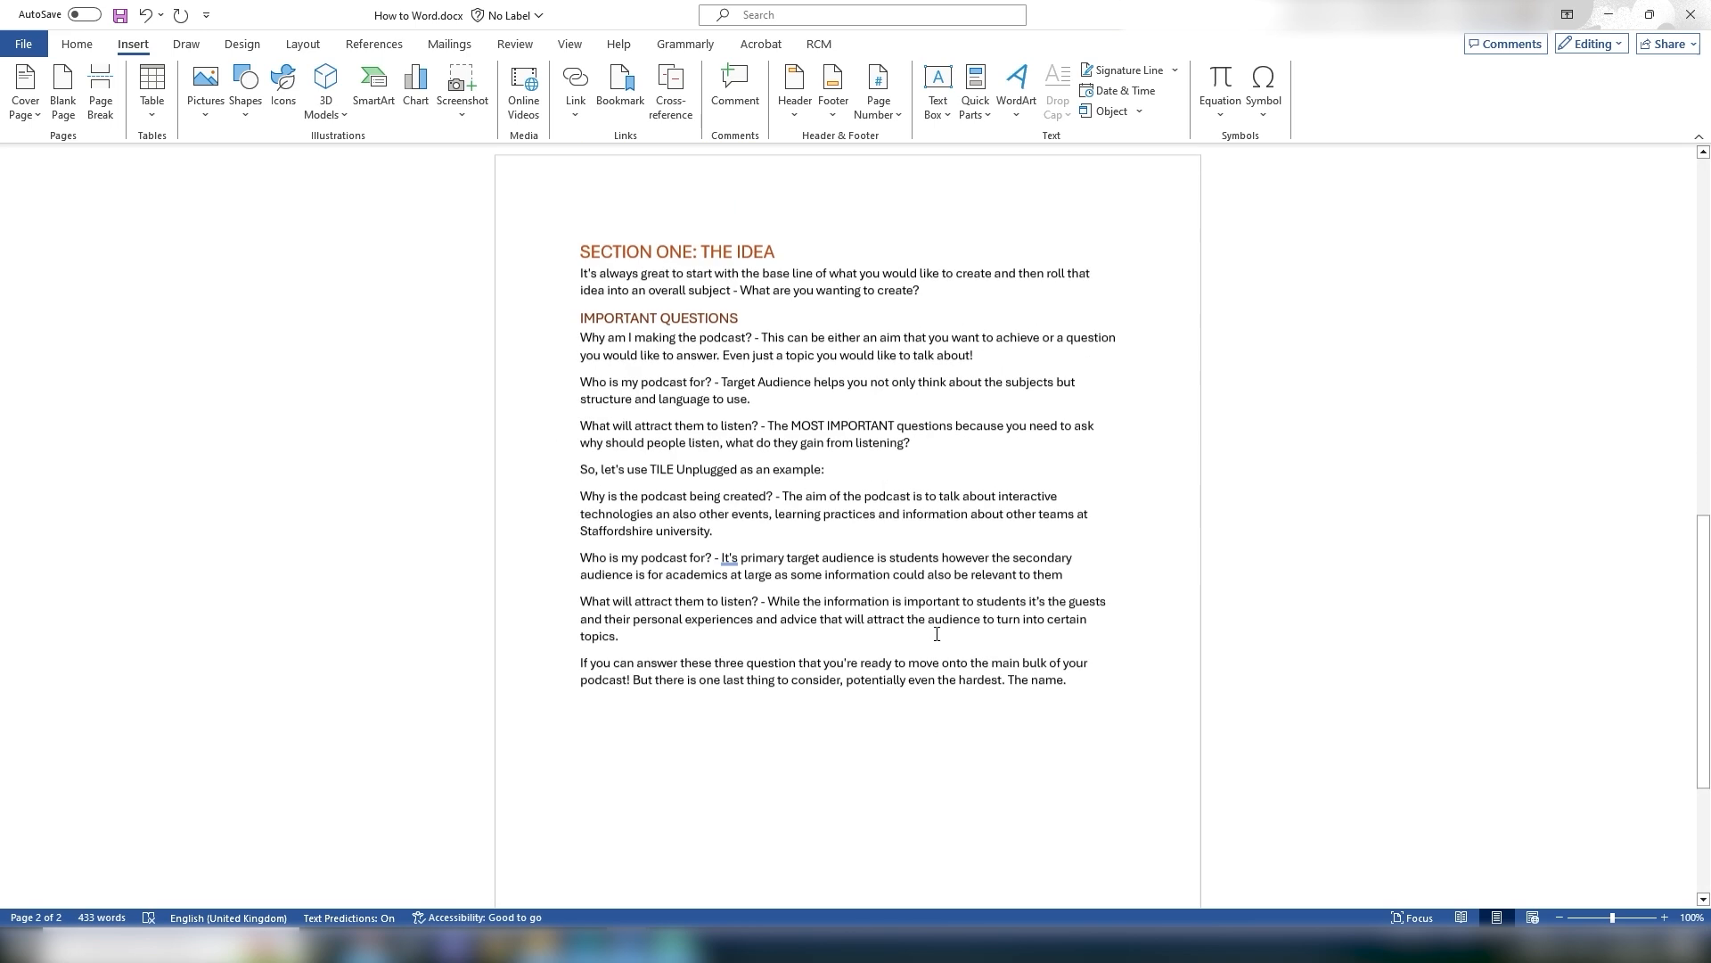
pyautogui.scroll(1, 937, 634)
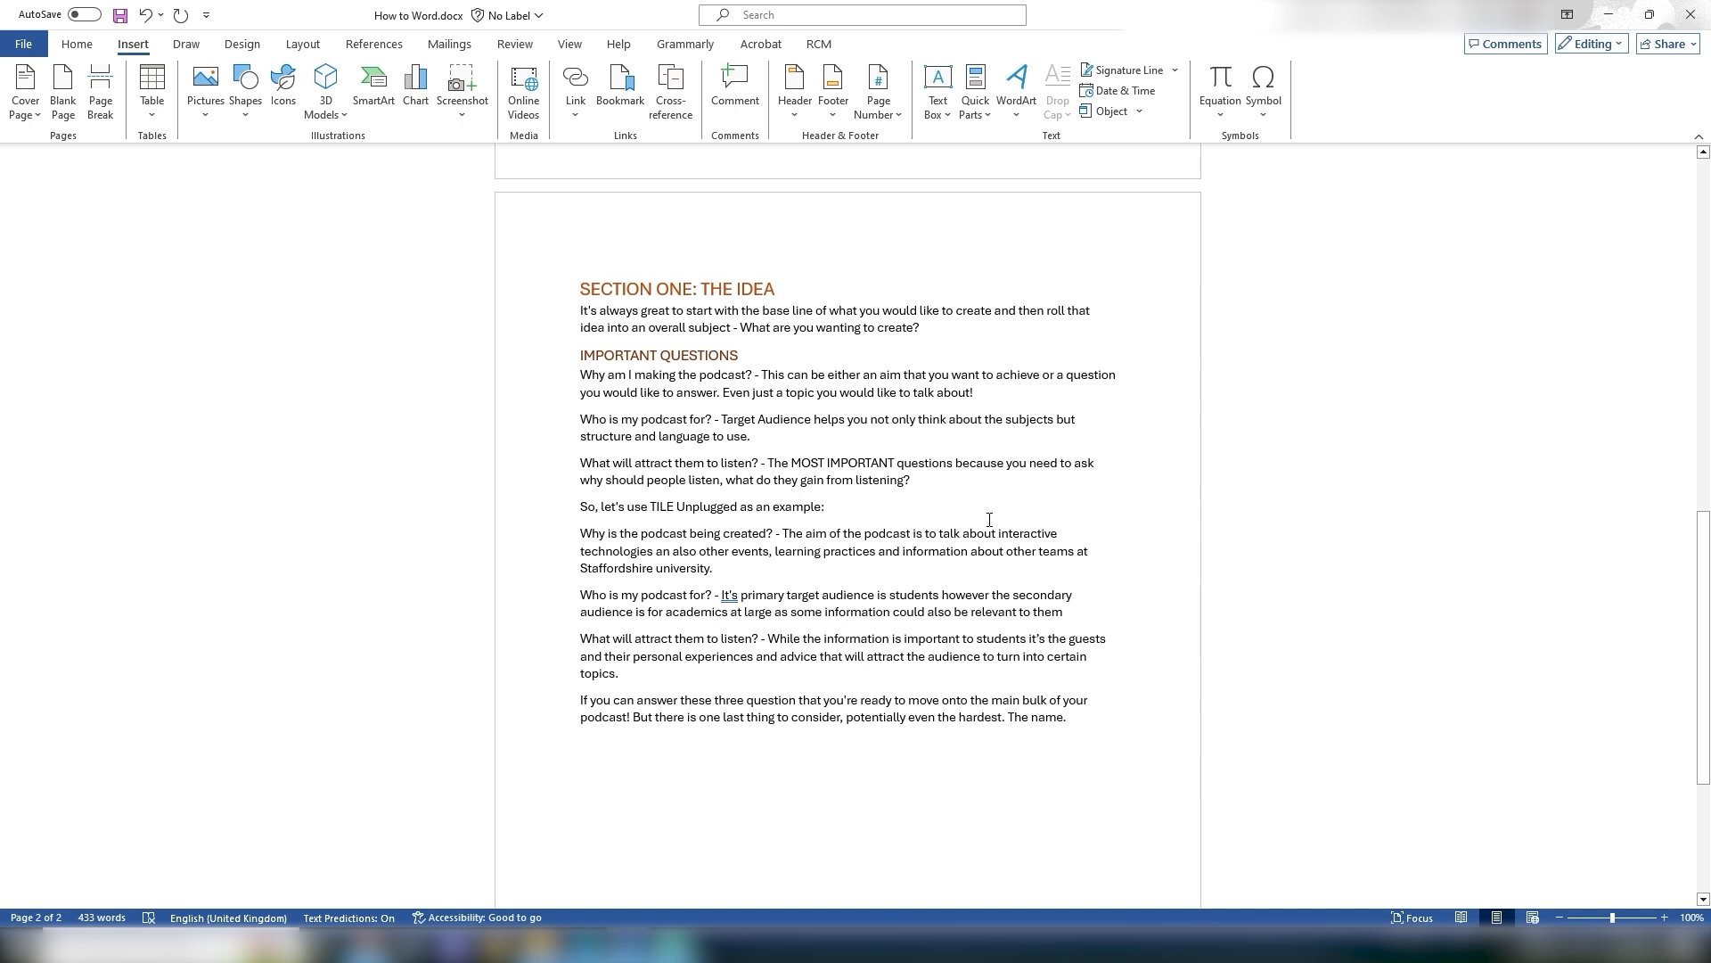
# Step: Insert a blank page before the 'So, let's use TILE Unplugged as an example:' paragraph and remove it
pyautogui.click(580, 506)
pyautogui.click(76, 88)
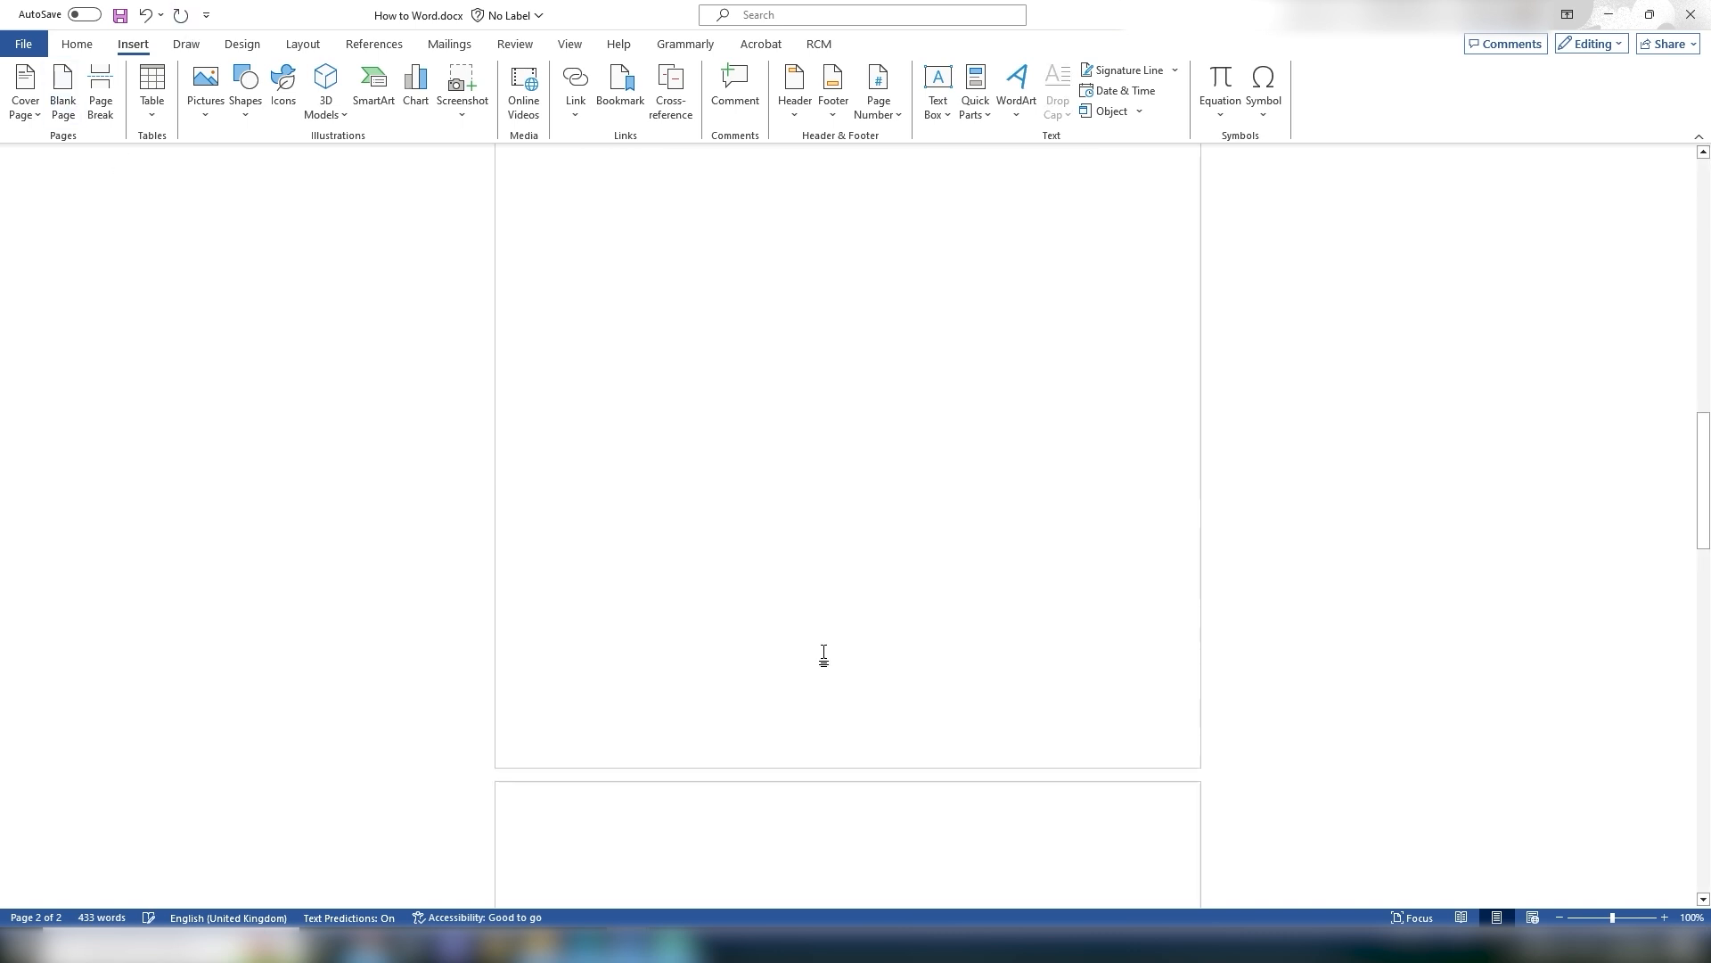
pyautogui.scroll(-7, 830, 640)
pyautogui.scroll(18, 931, 683)
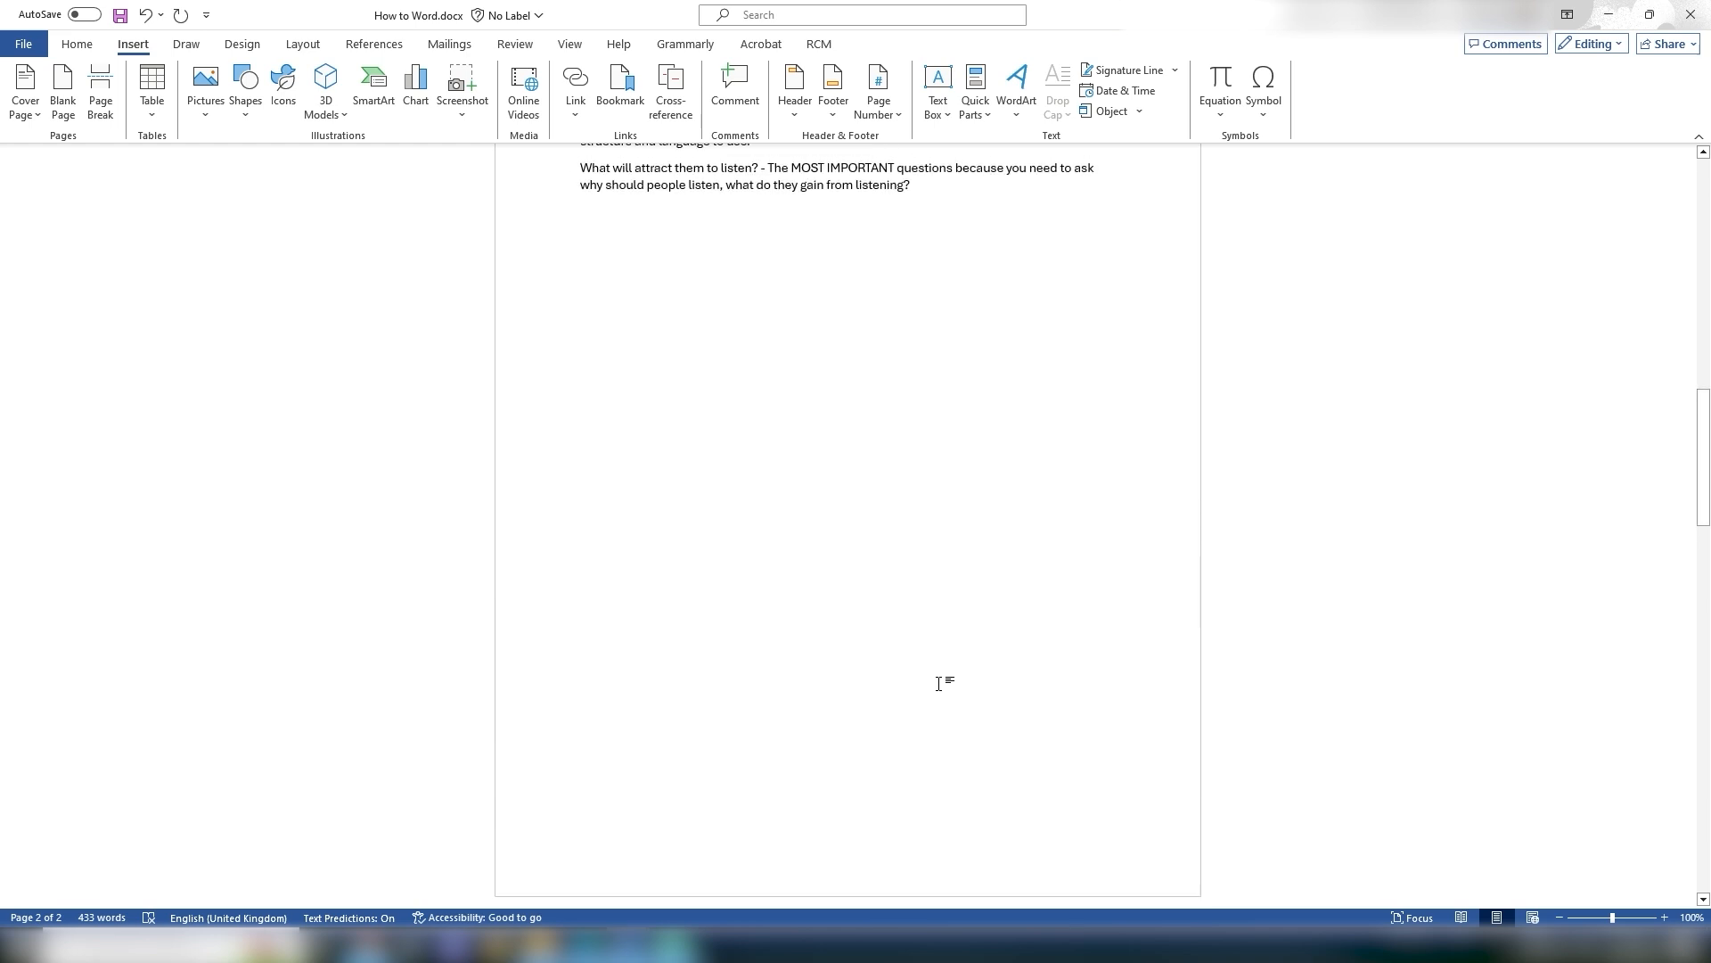
pyautogui.scroll(4, 937, 603)
pyautogui.scroll(-5, 764, 496)
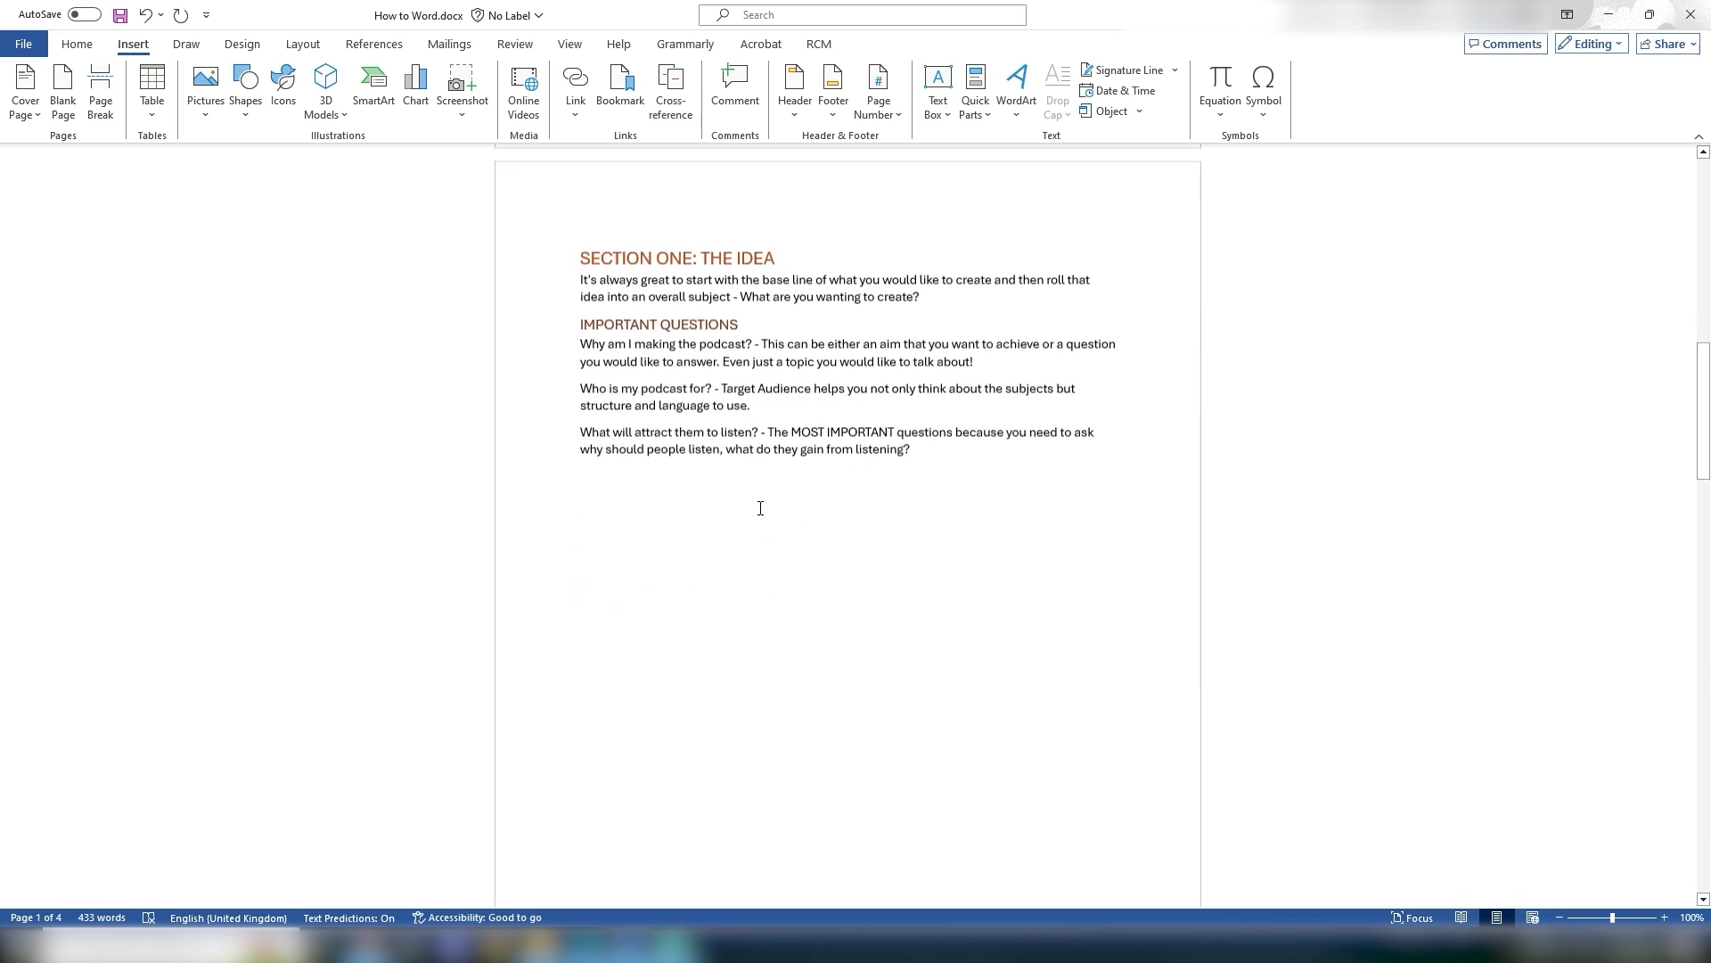
pyautogui.scroll(-20, 939, 558)
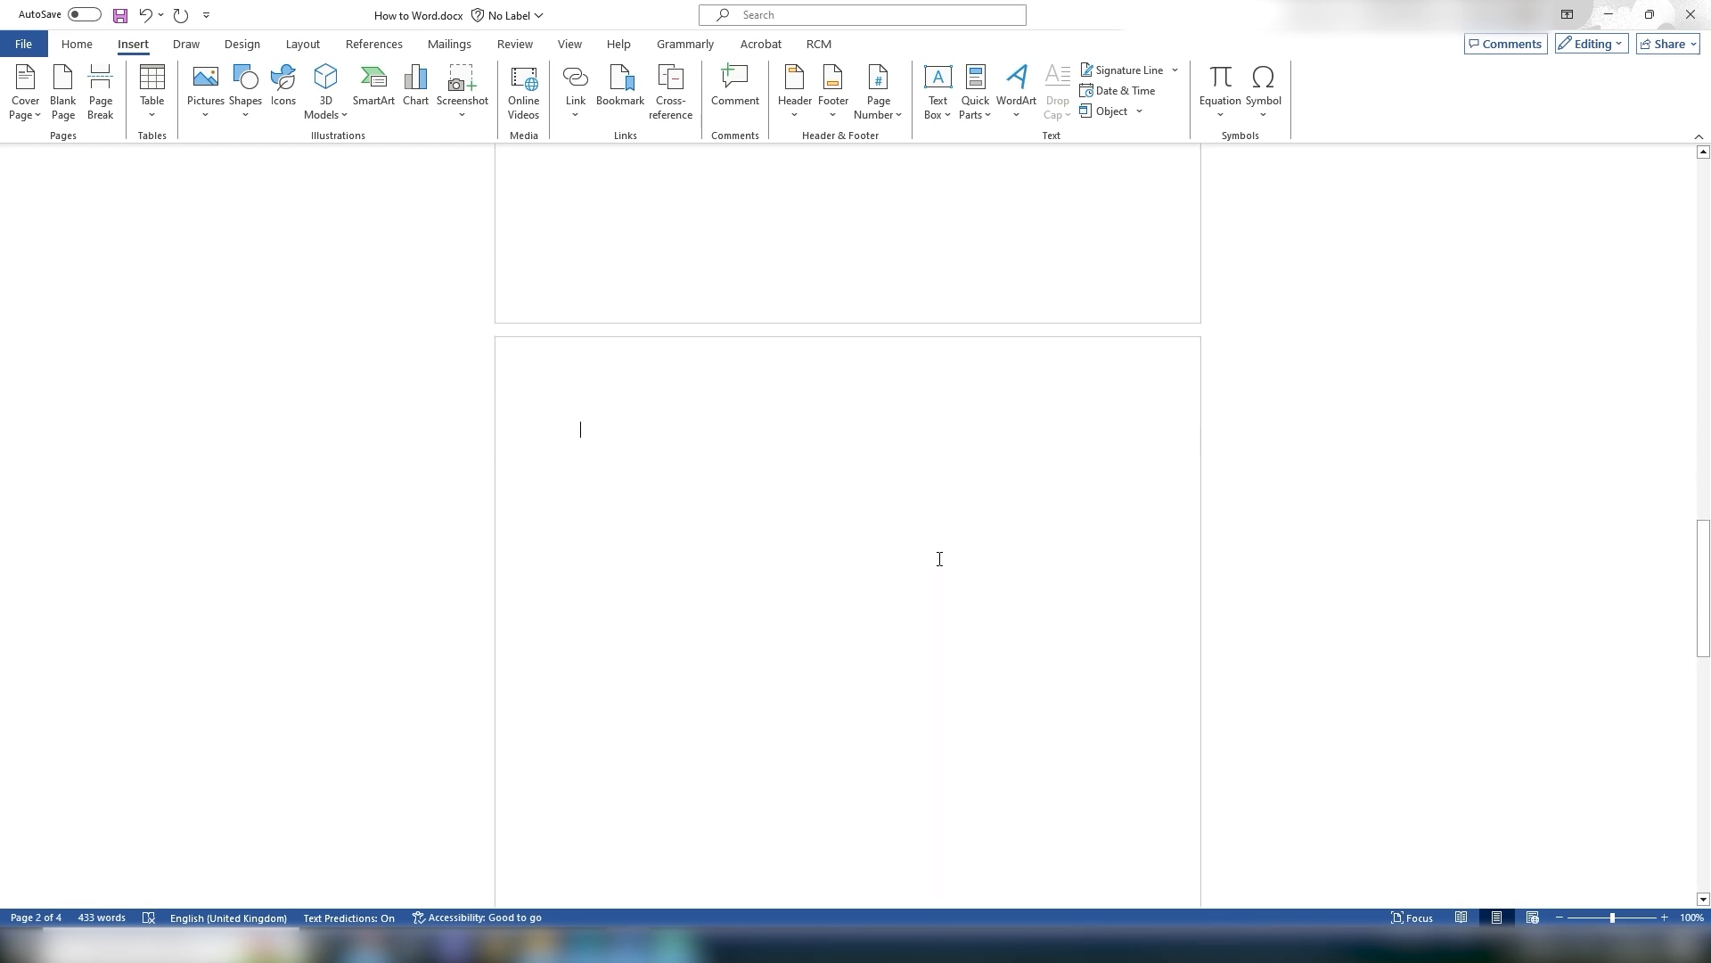
pyautogui.scroll(-12, 596, 478)
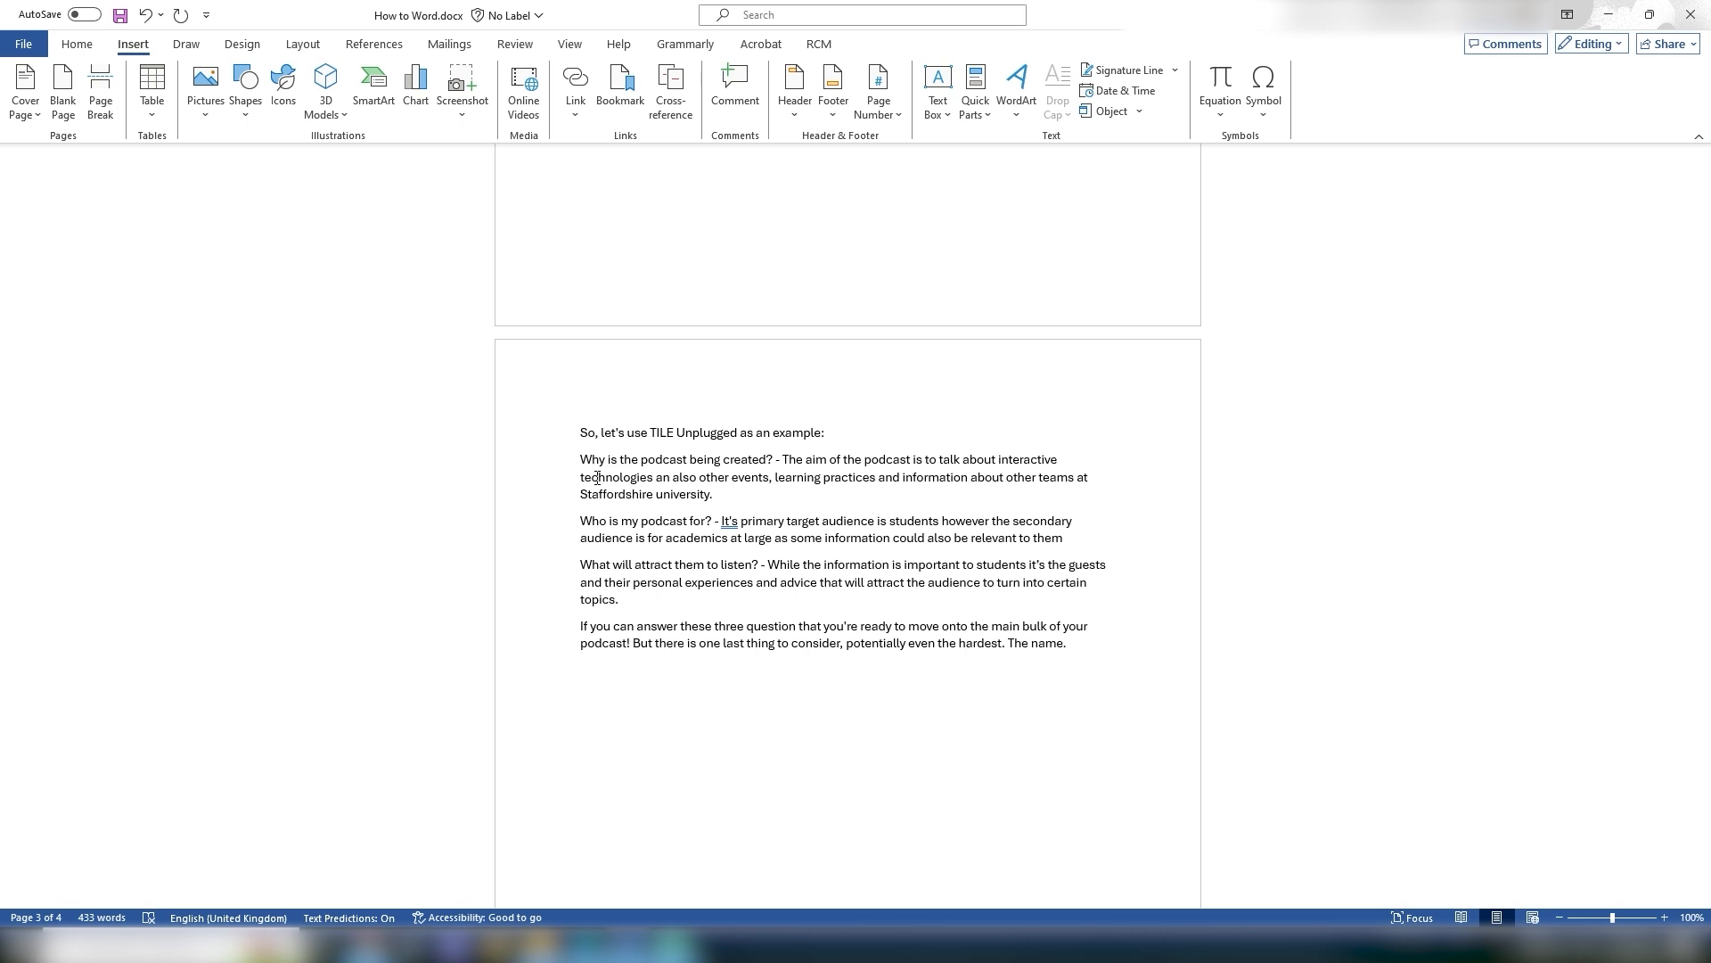
pyautogui.press('BackSpace')
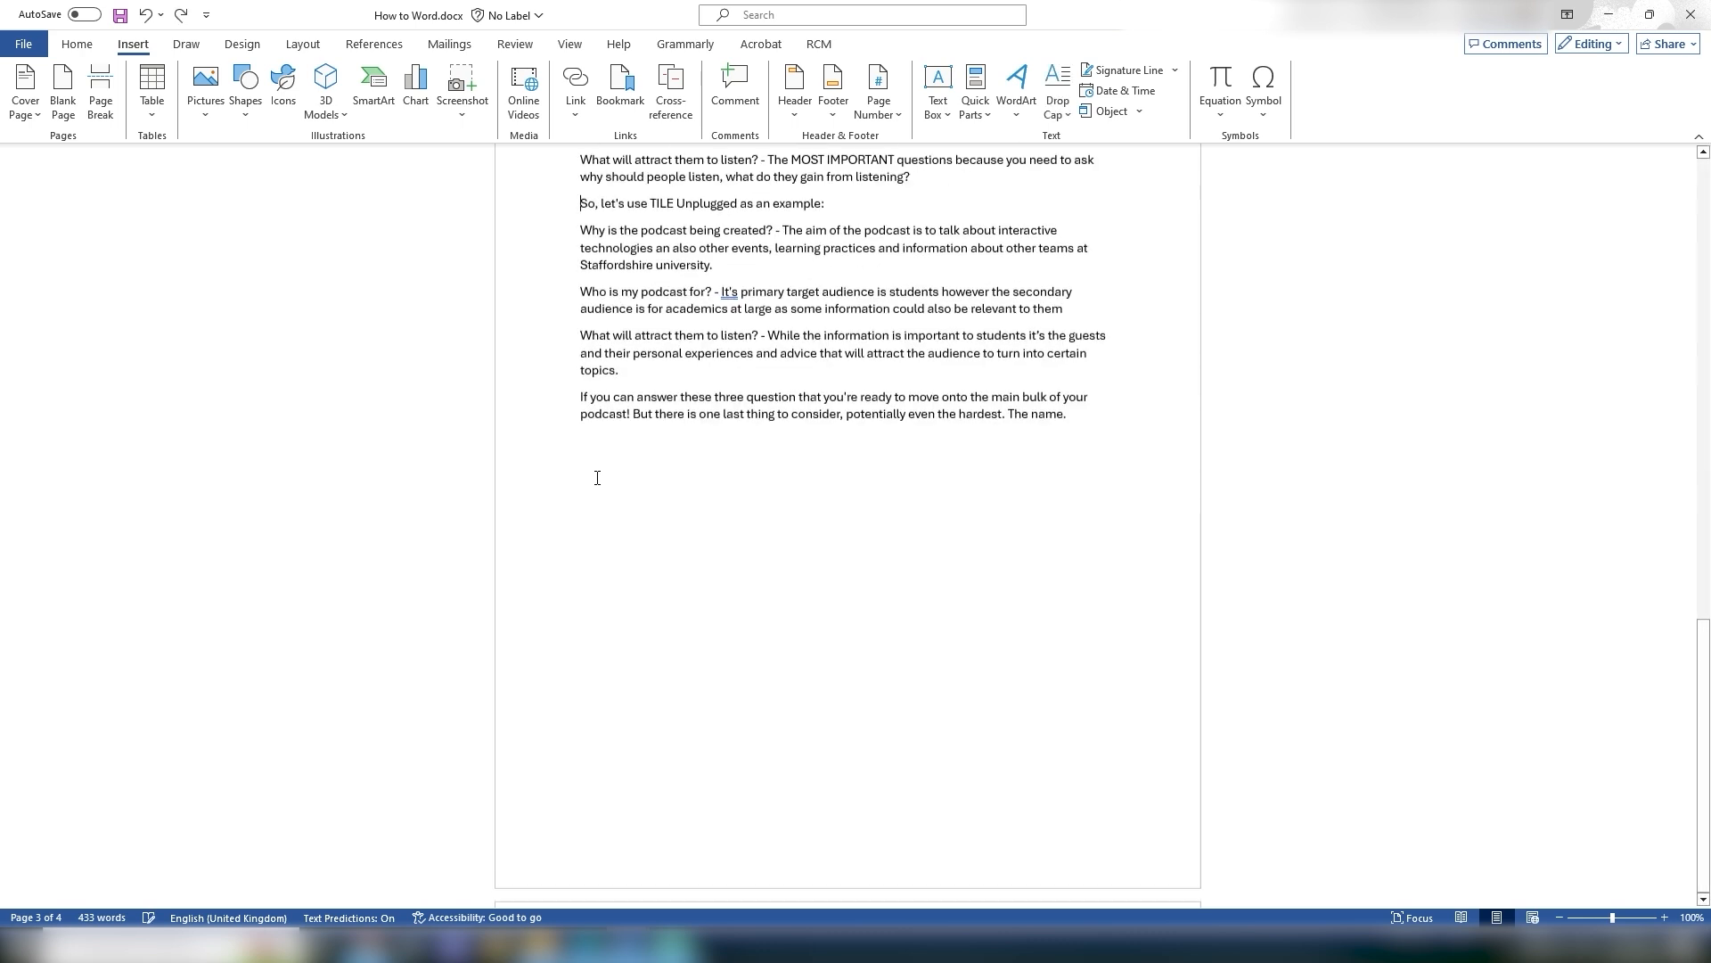
pyautogui.scroll(5, 597, 478)
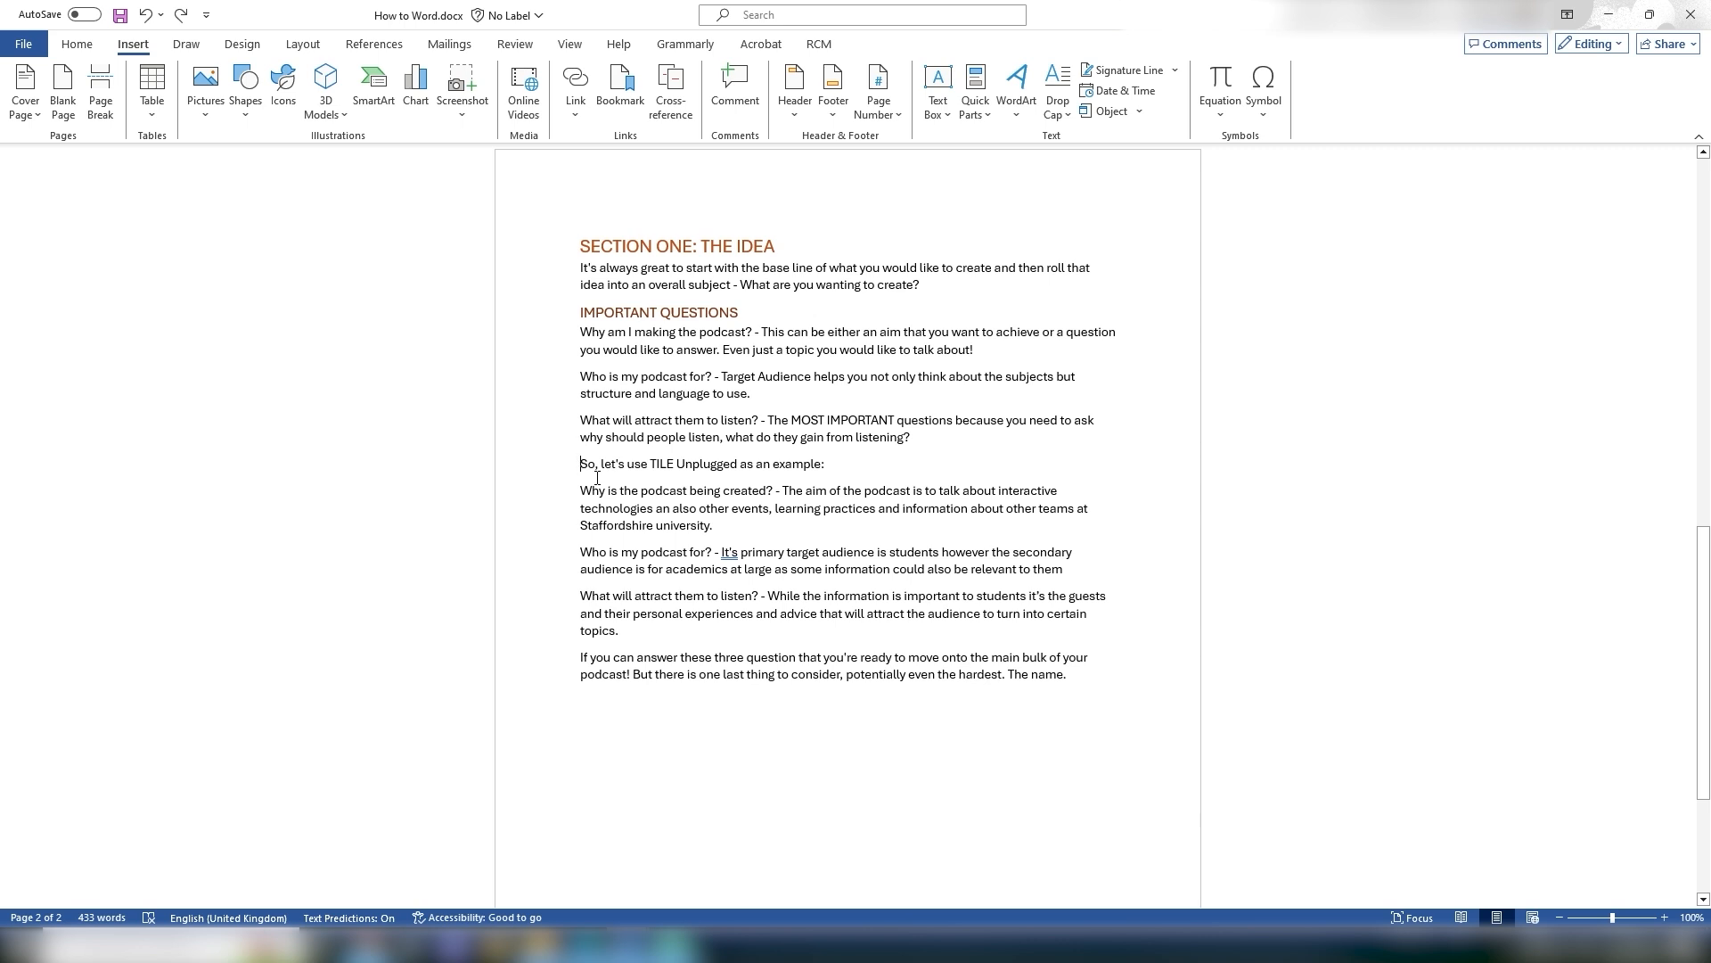
# Step: Add two empty lines after the last paragraph and start inserting a table there
pyautogui.scroll(-3, 1058, 588)
pyautogui.click(1100, 555)
pyautogui.press('Return')
pyautogui.press('Return')
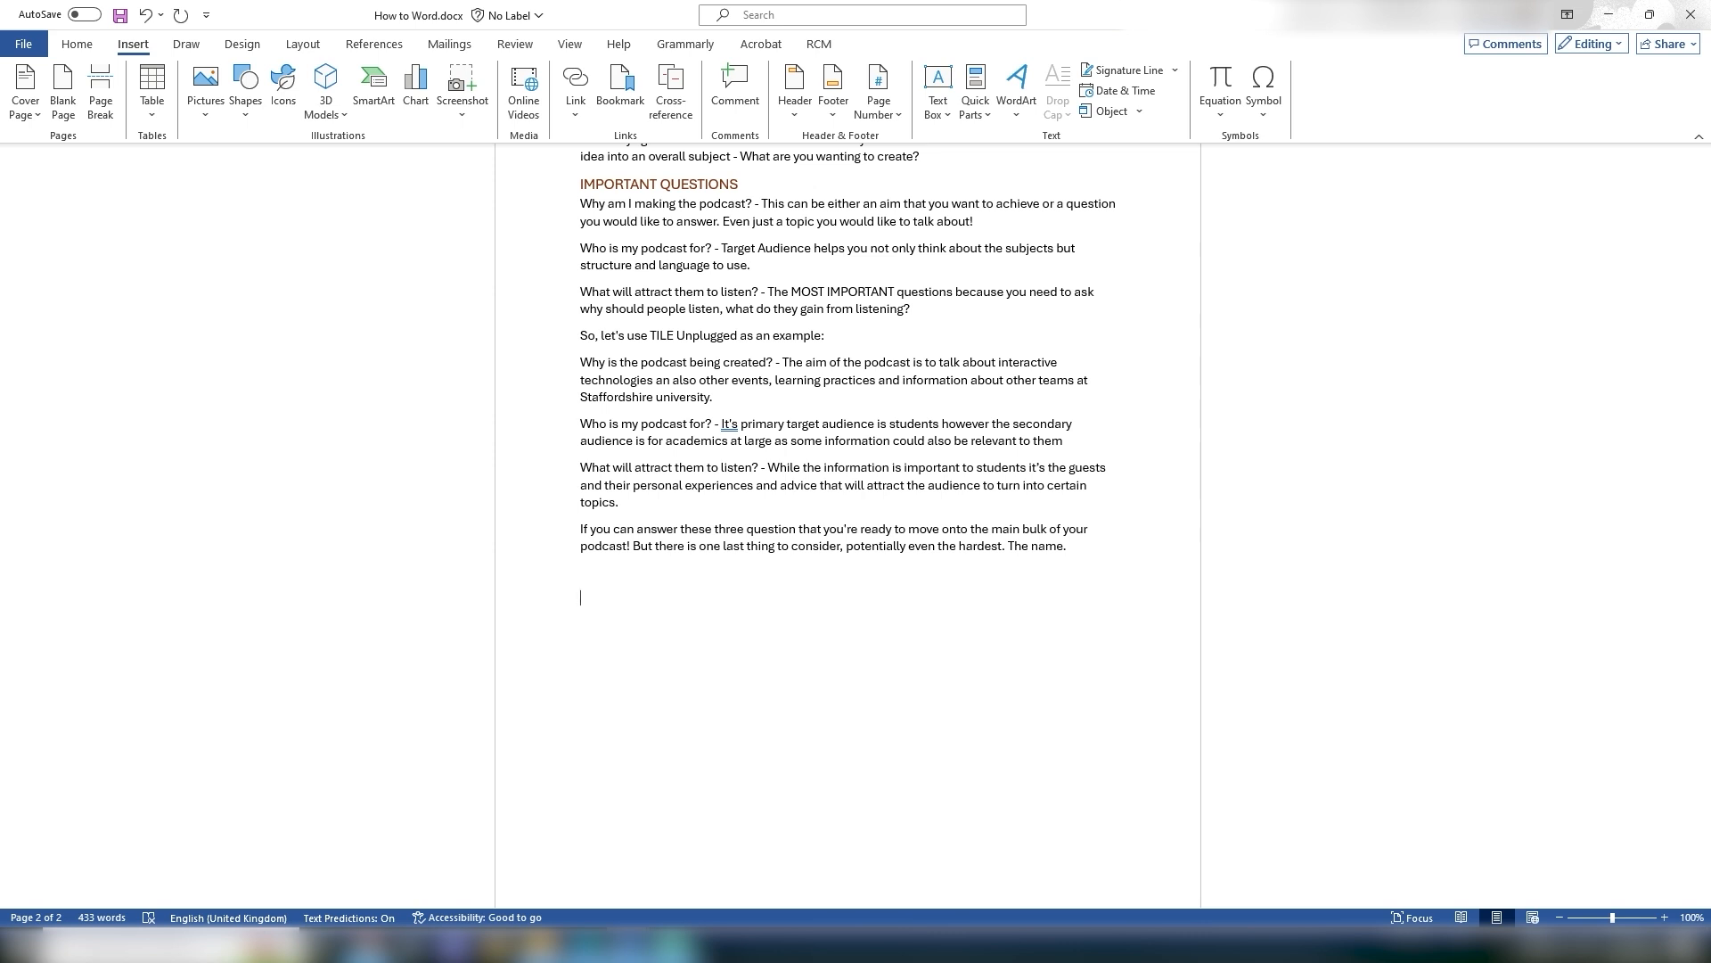
pyautogui.click(153, 102)
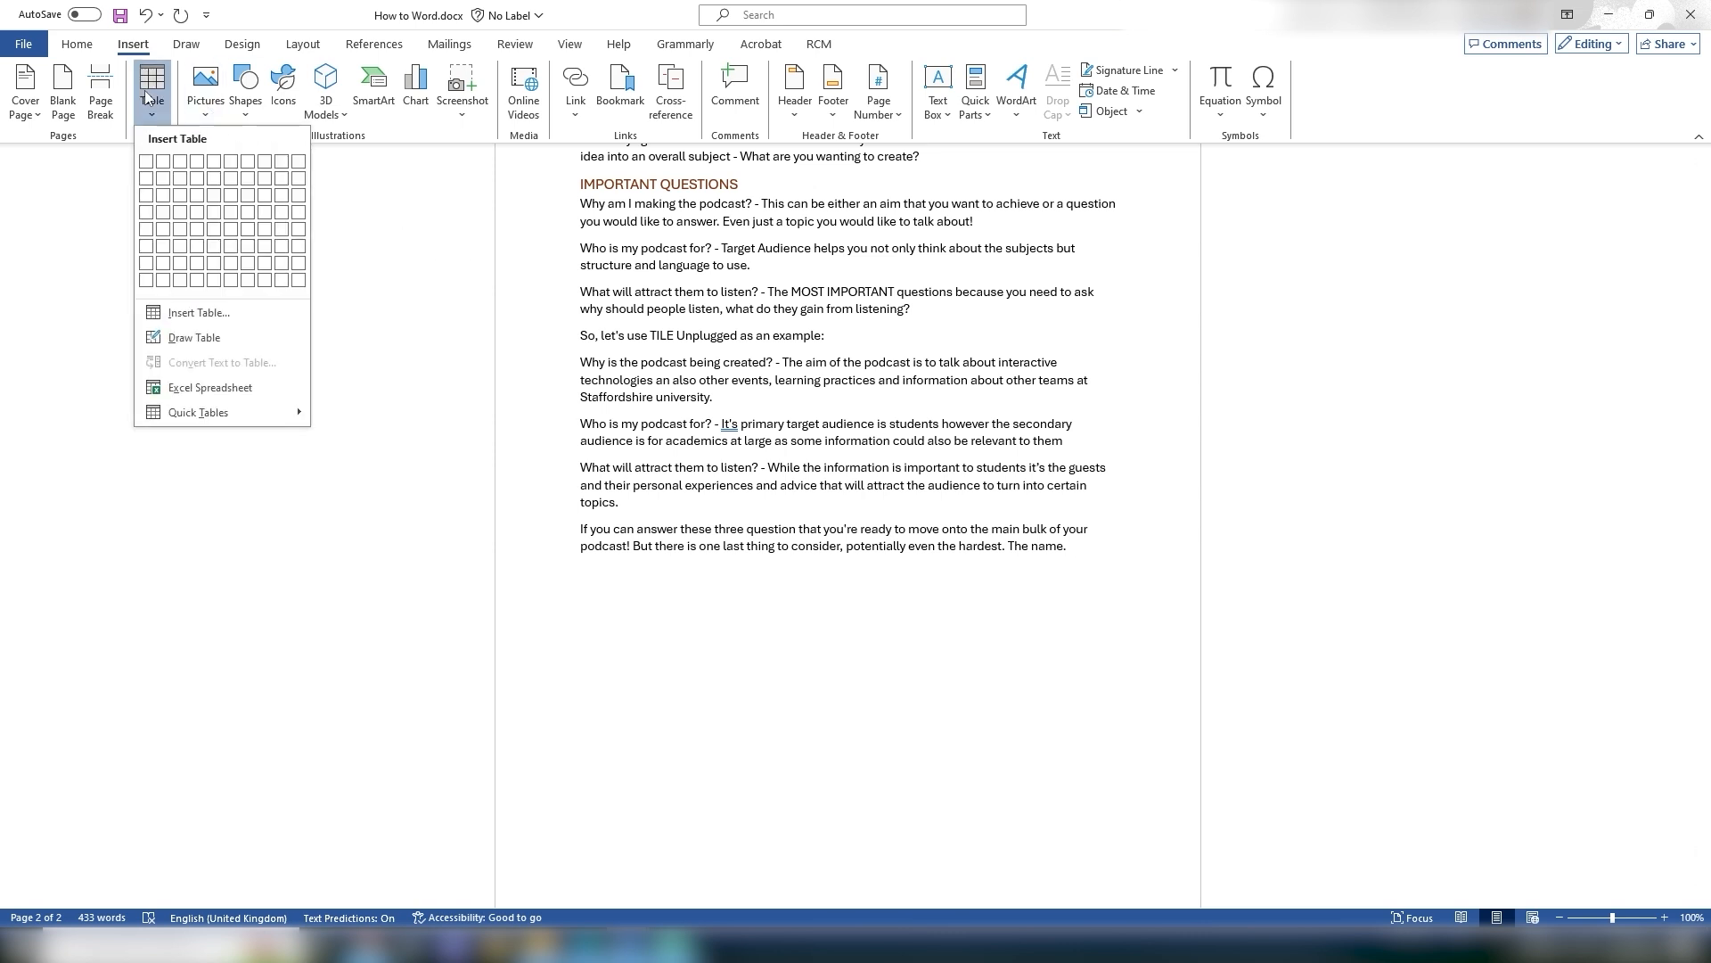
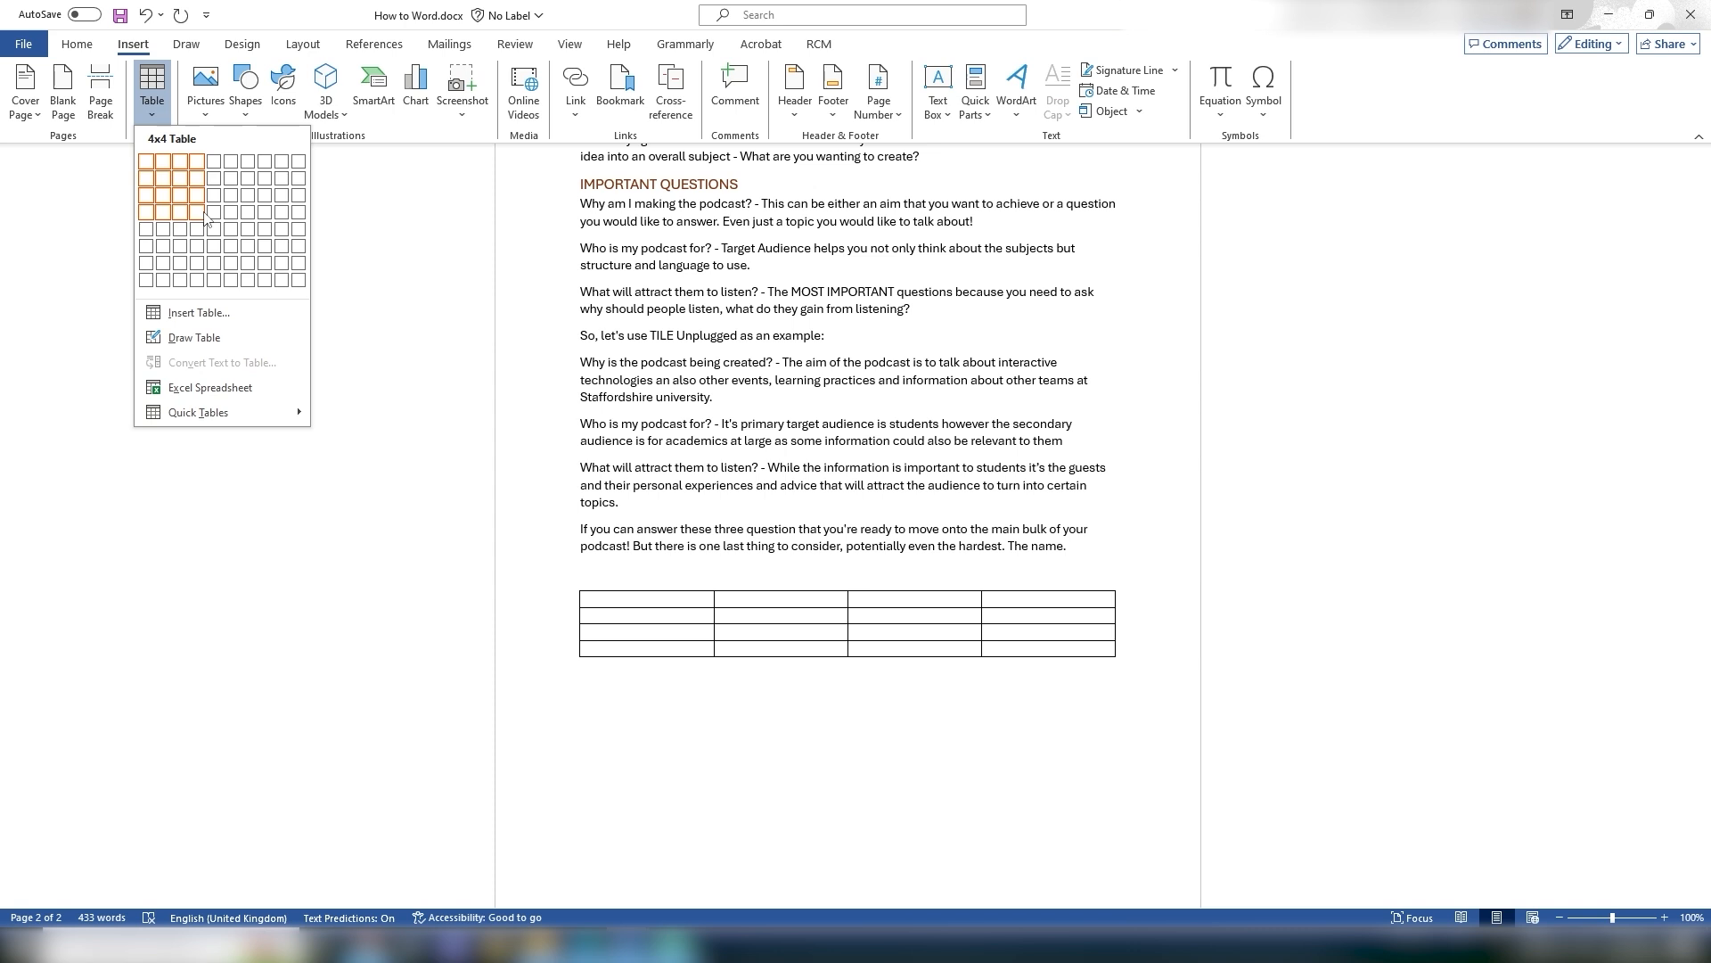
# Step: Insert a 4x4 table
pyautogui.click(197, 211)
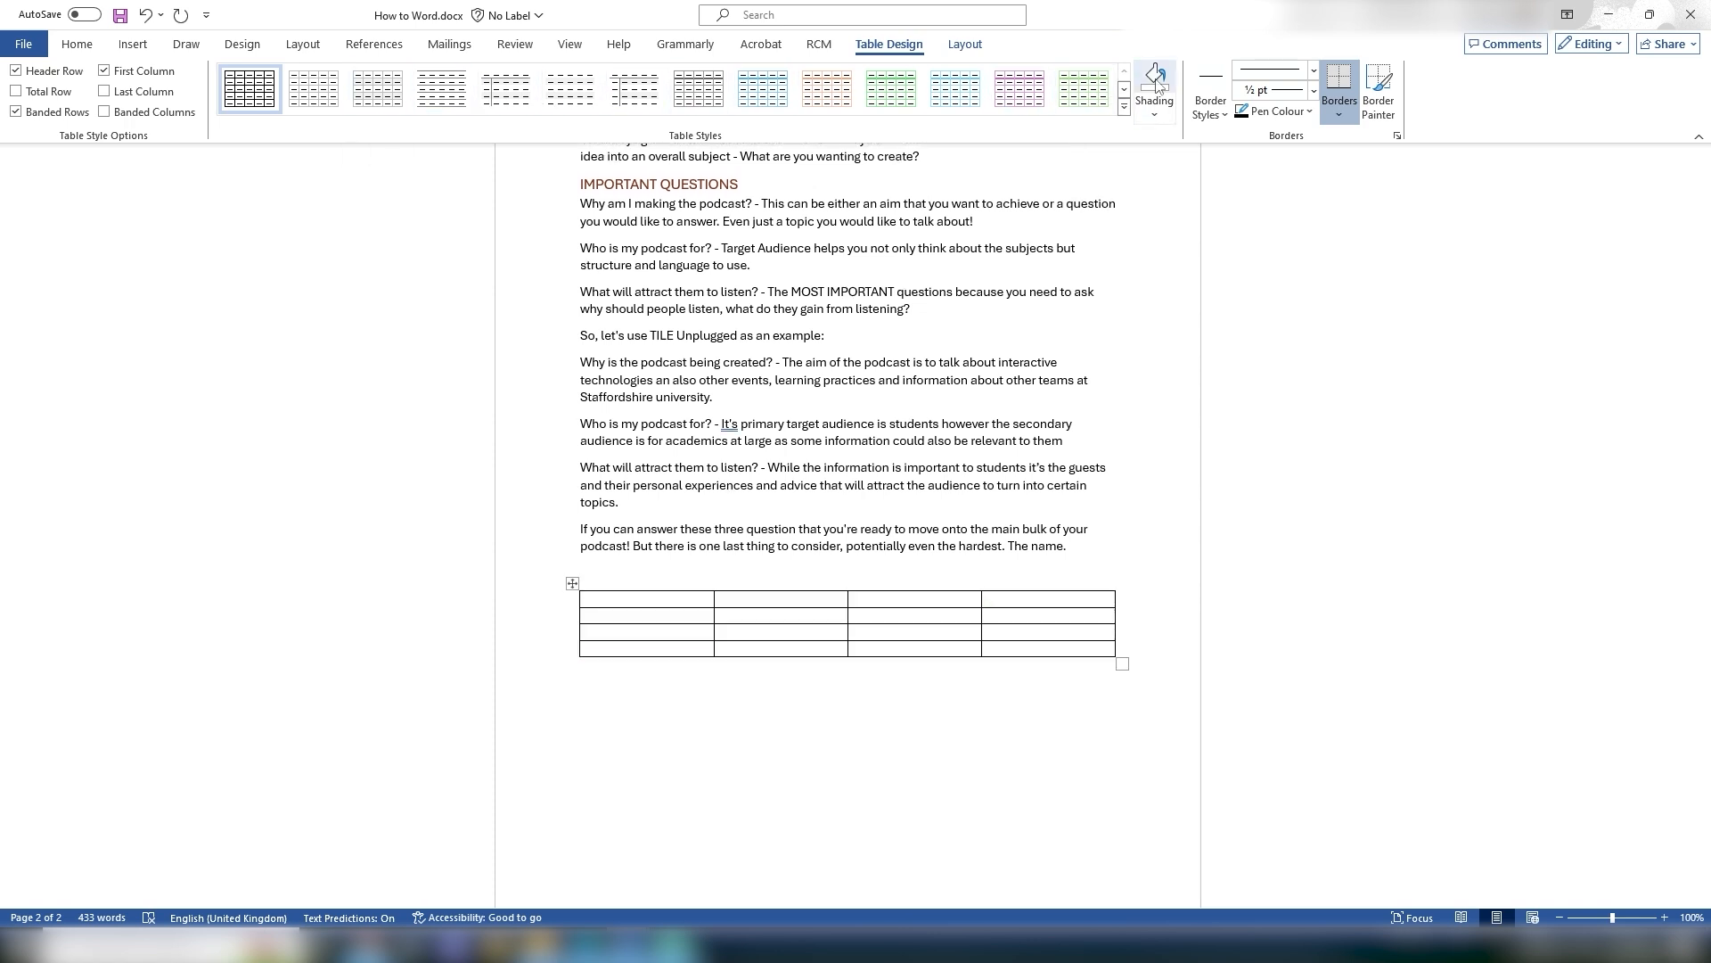
# Step: Apply a grid table style with a black header row to the table, then undo it
pyautogui.click(1124, 108)
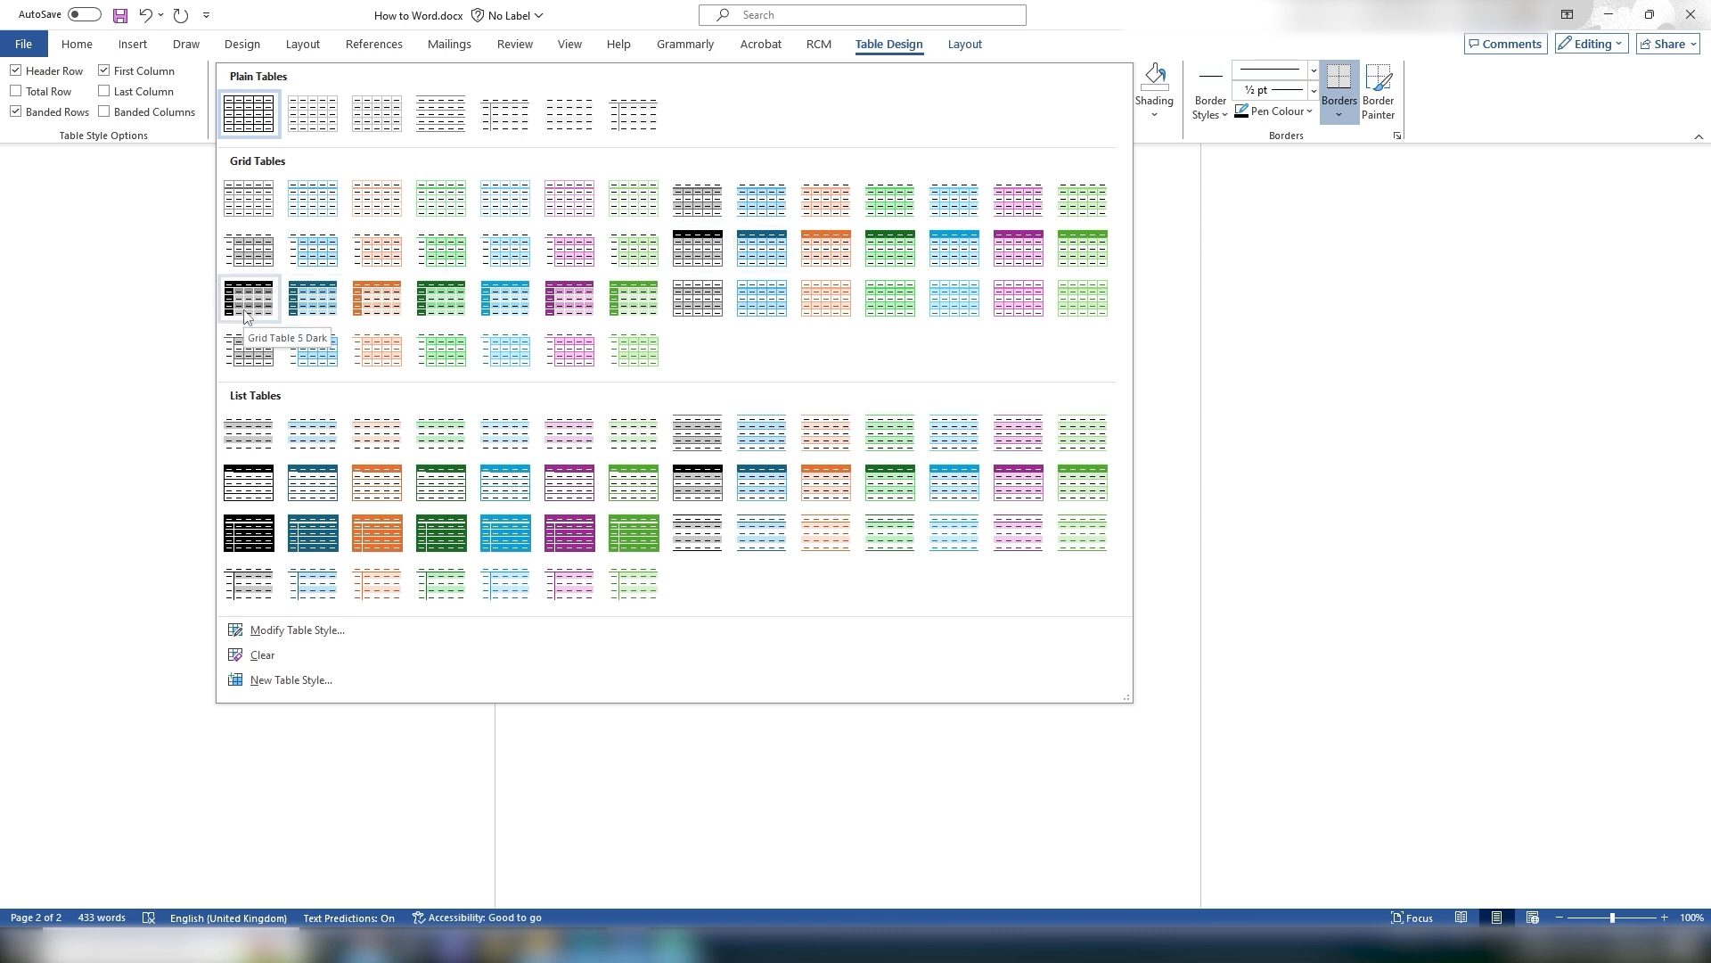
pyautogui.click(707, 248)
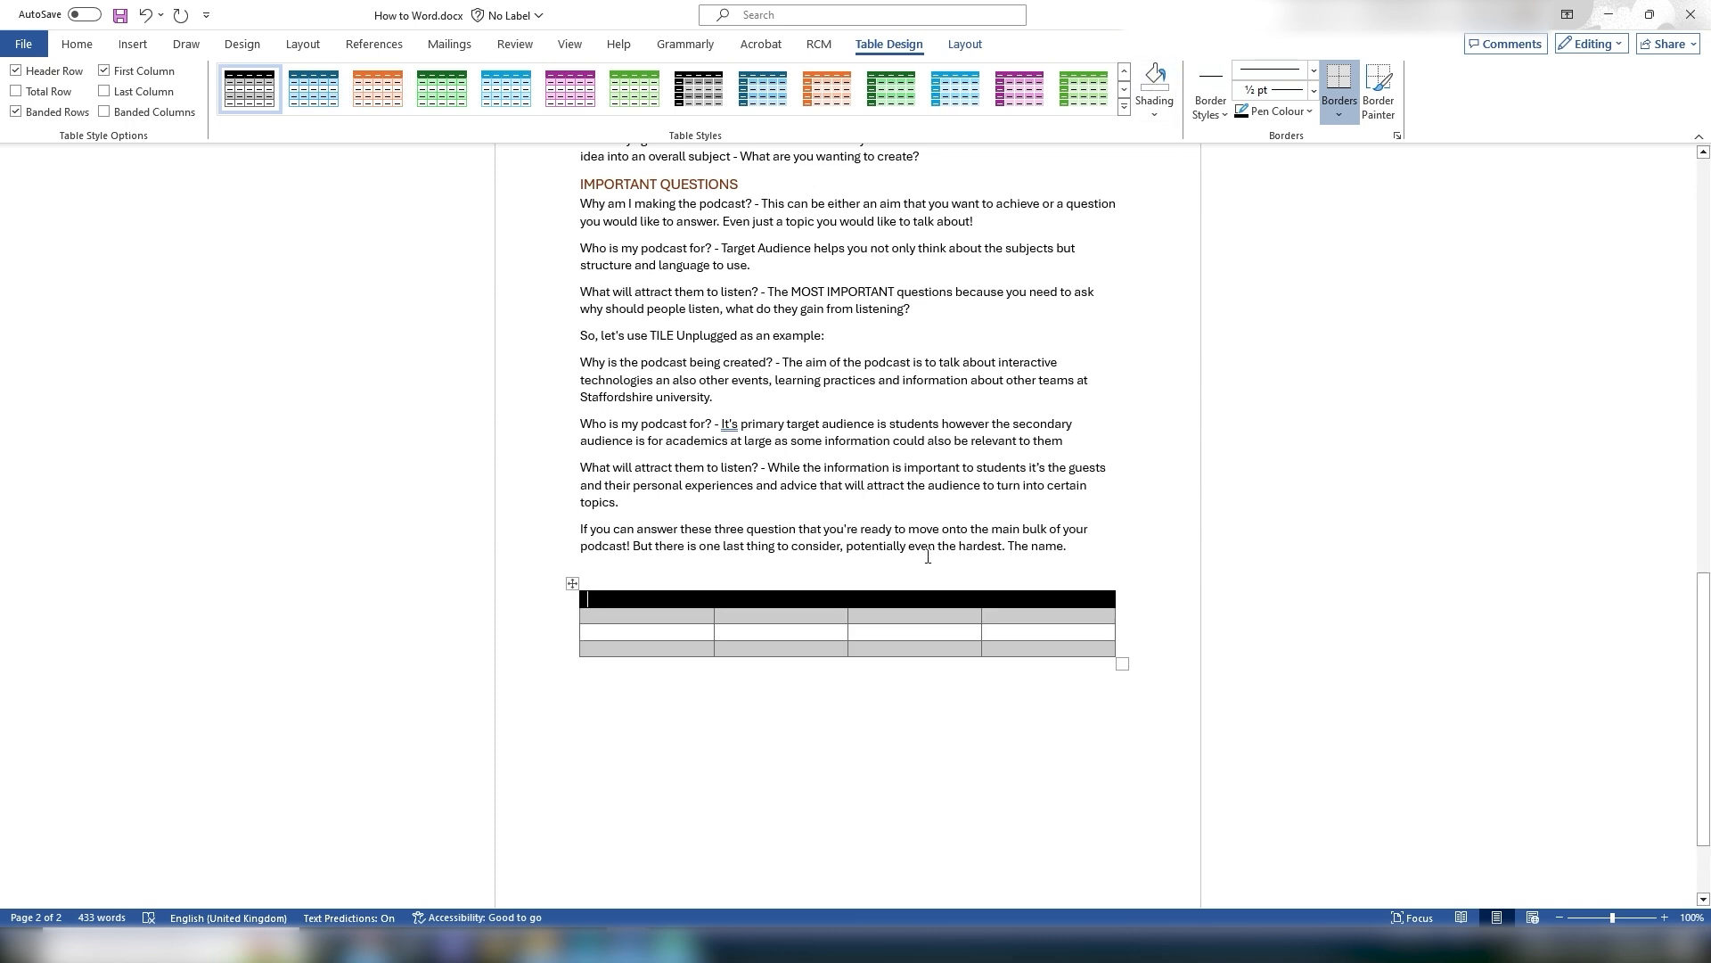
pyautogui.click(828, 591)
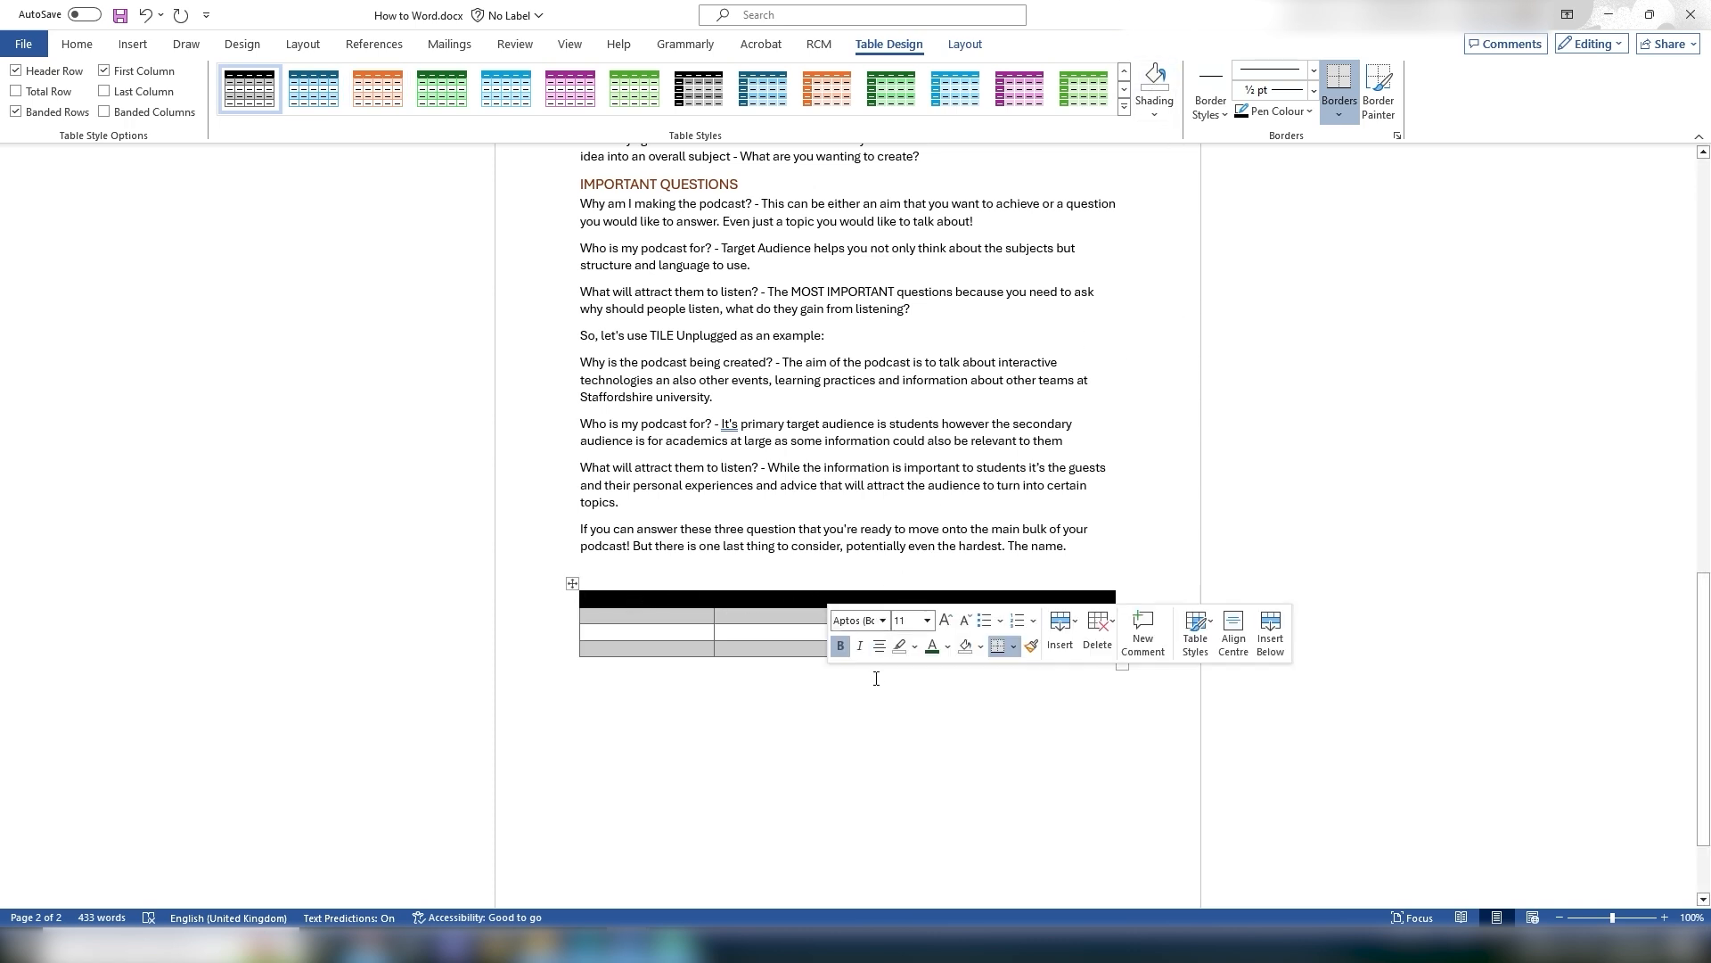
pyautogui.click(676, 736)
pyautogui.hotkey('ctrl', 'z')
pyautogui.moveTo(630, 600); pyautogui.dragTo(1002, 602)
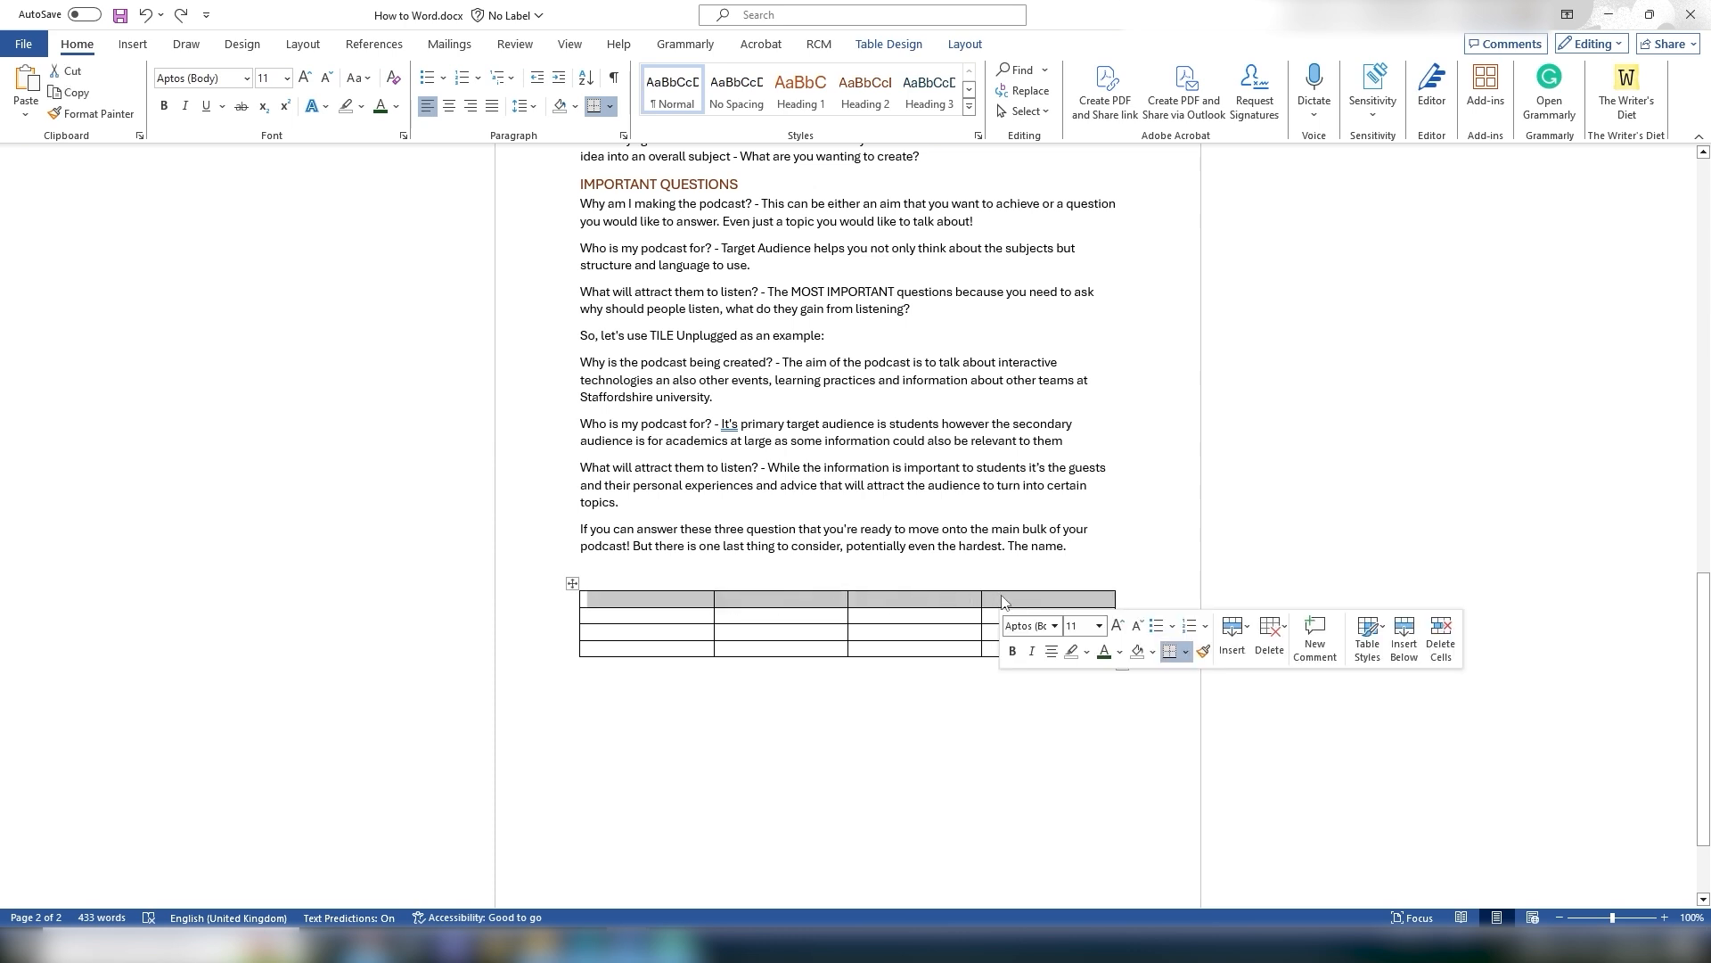
pyautogui.click(883, 45)
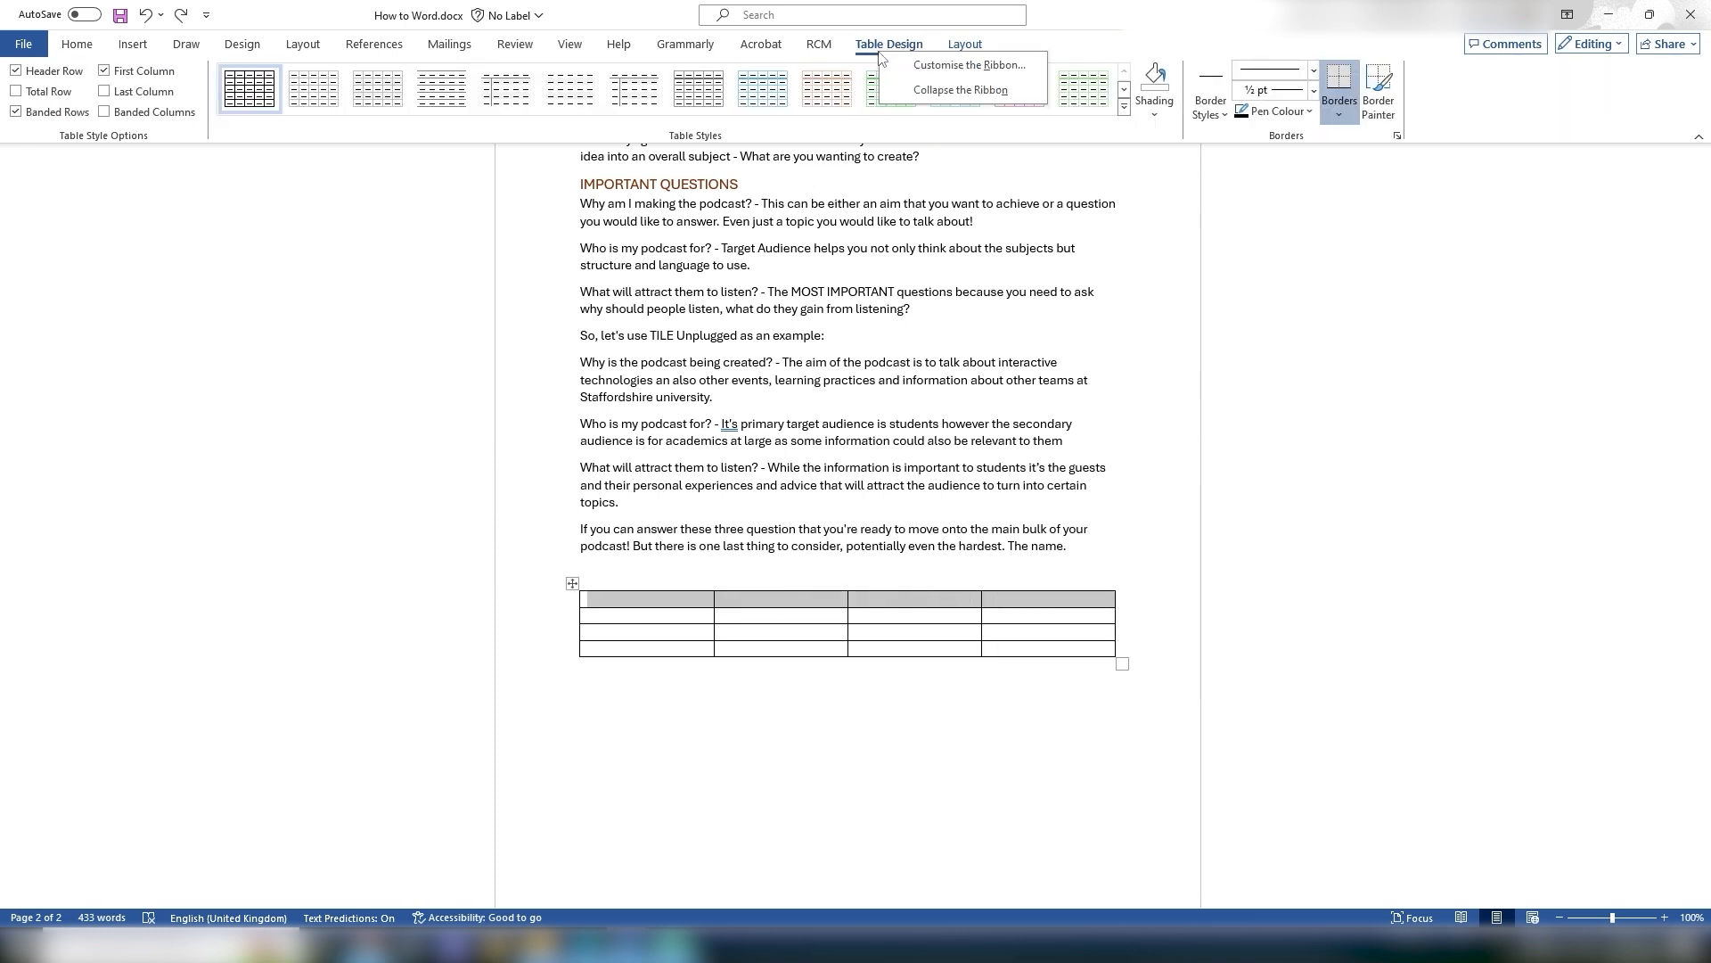
pyautogui.click(1163, 106)
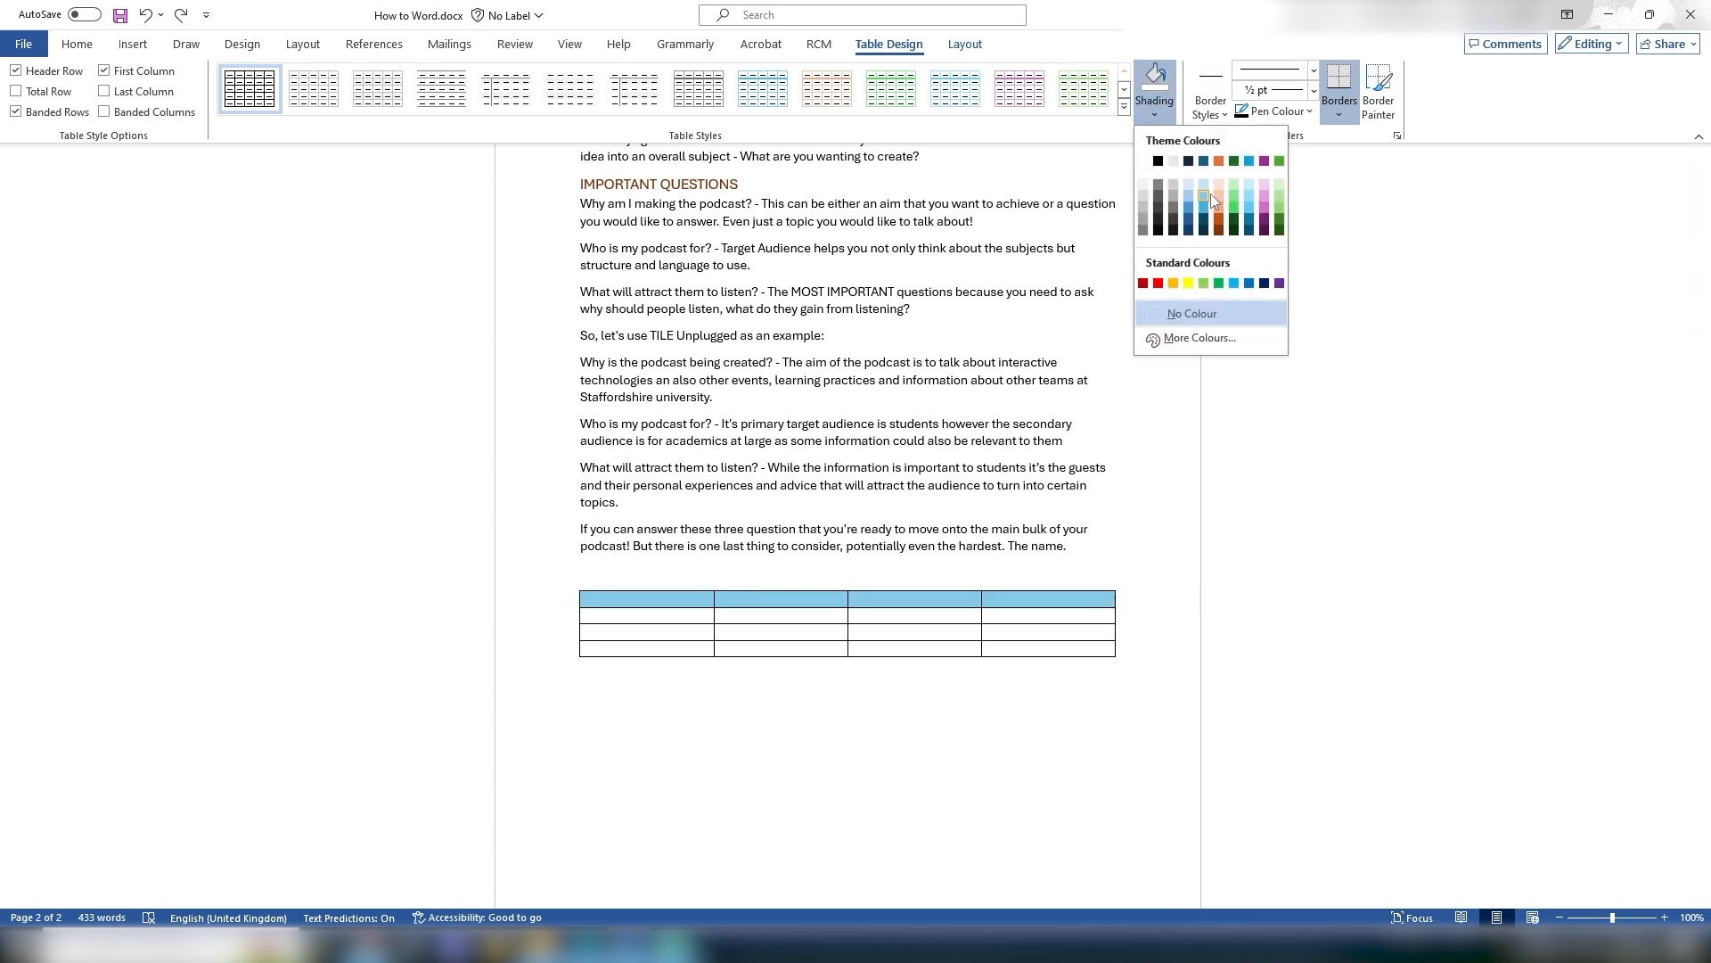
pyautogui.click(1166, 42)
# Step: Apply the grid table style with a black header row to the table
pyautogui.click(1124, 107)
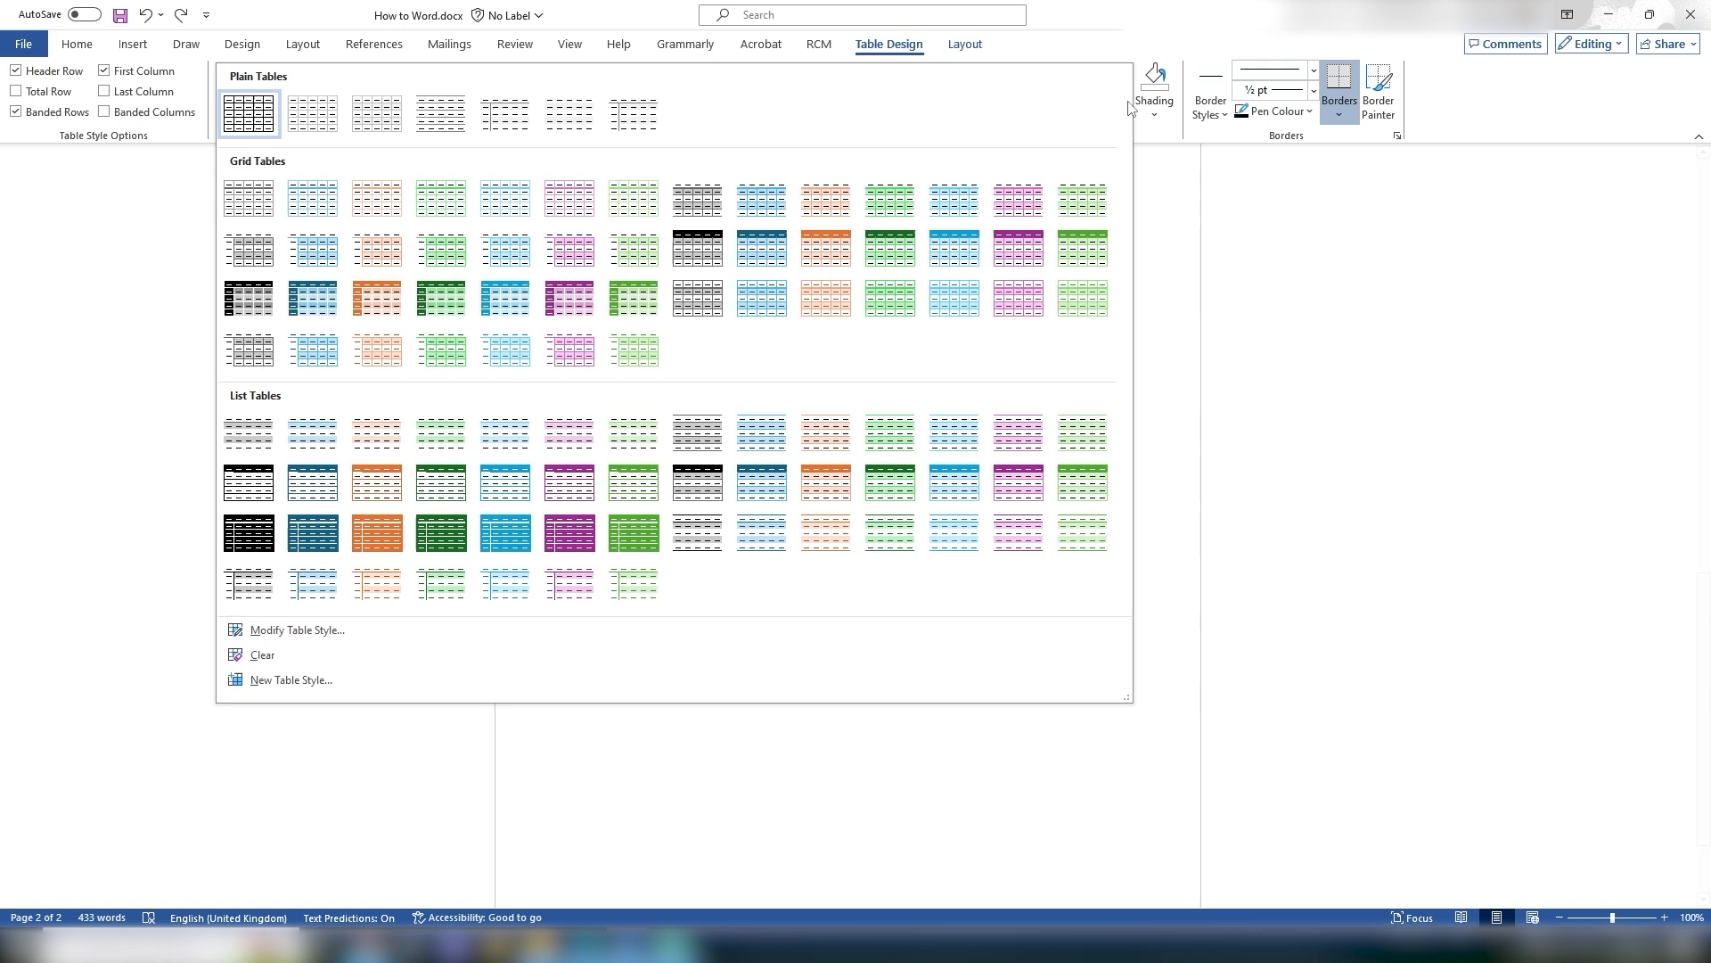
pyautogui.click(689, 241)
pyautogui.click(625, 599)
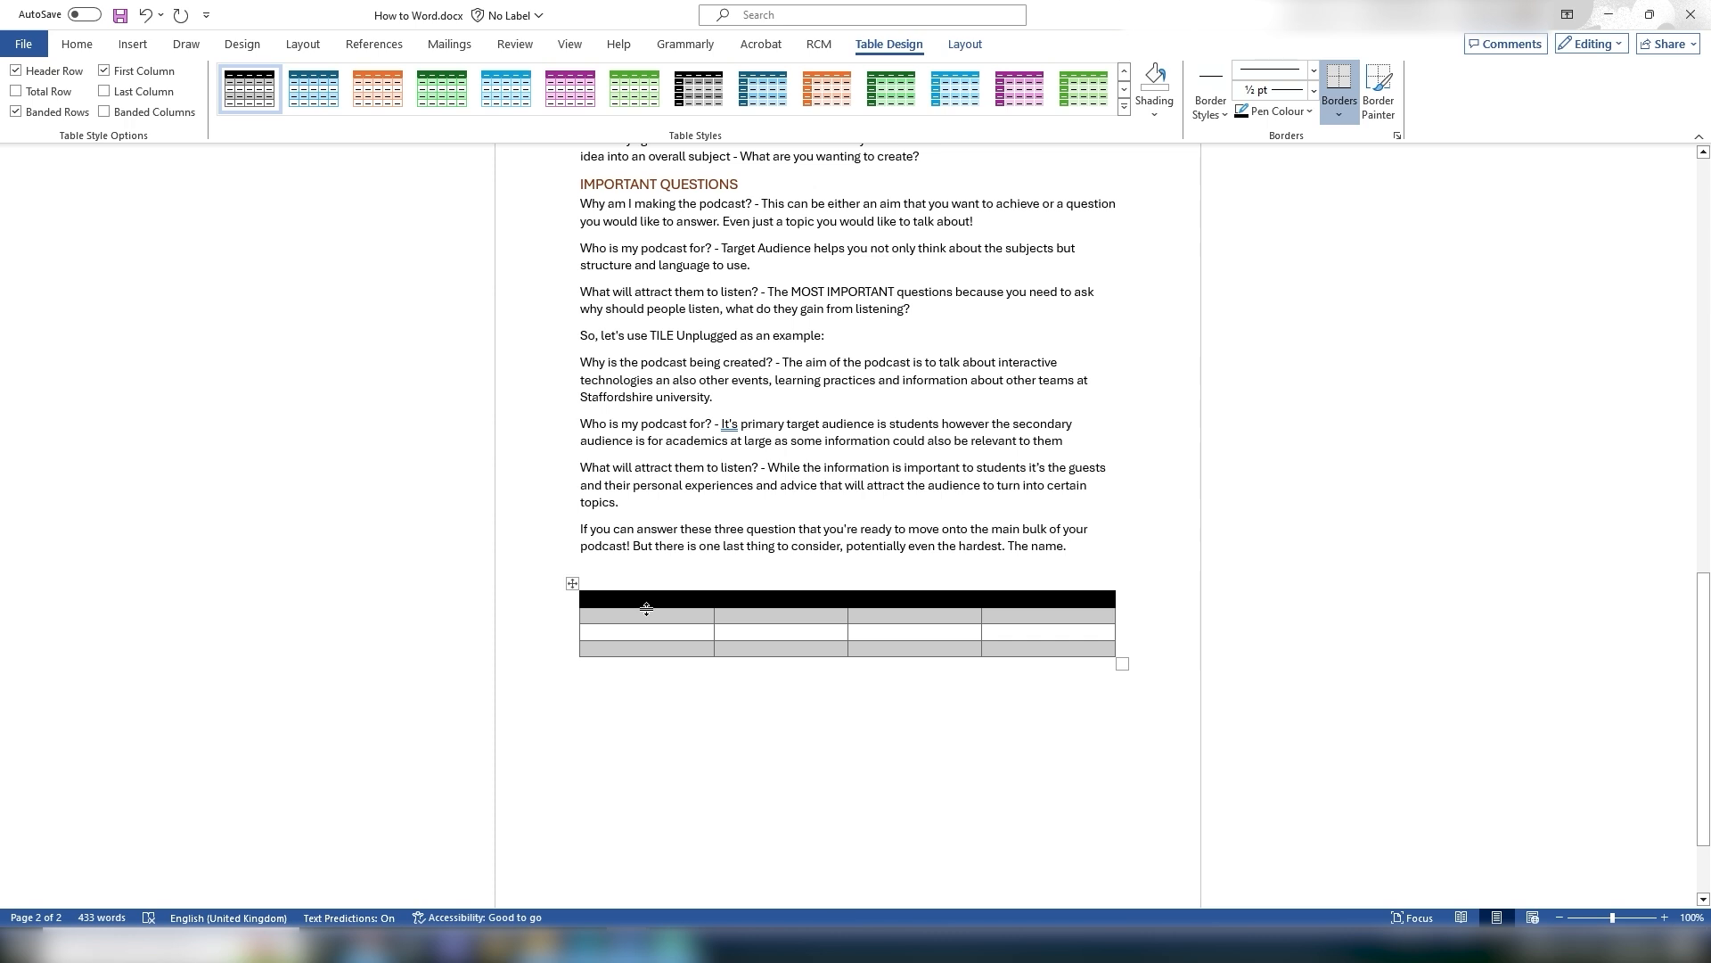
# Step: Fill the header row with Name, Date, Place and Time
pyautogui.write('Name')
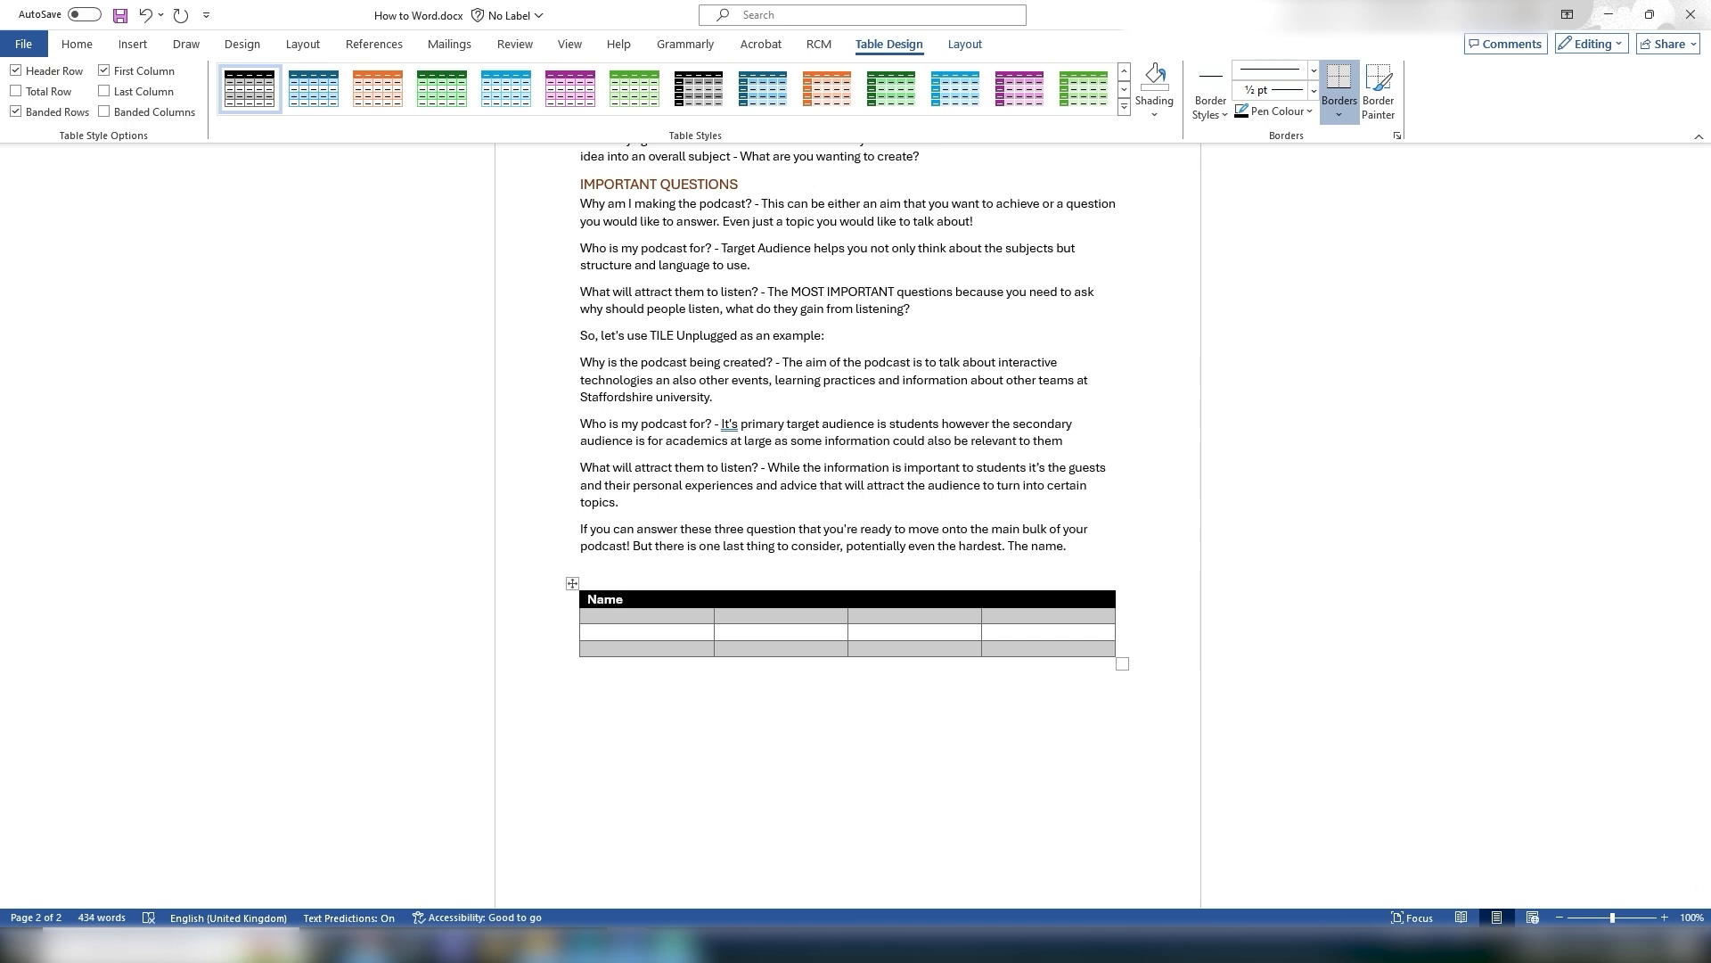
pyautogui.press('Tab')
pyautogui.write('Date')
pyautogui.press('Tab')
pyautogui.write('Place')
pyautogui.press('Tab')
pyautogui.write('Time')
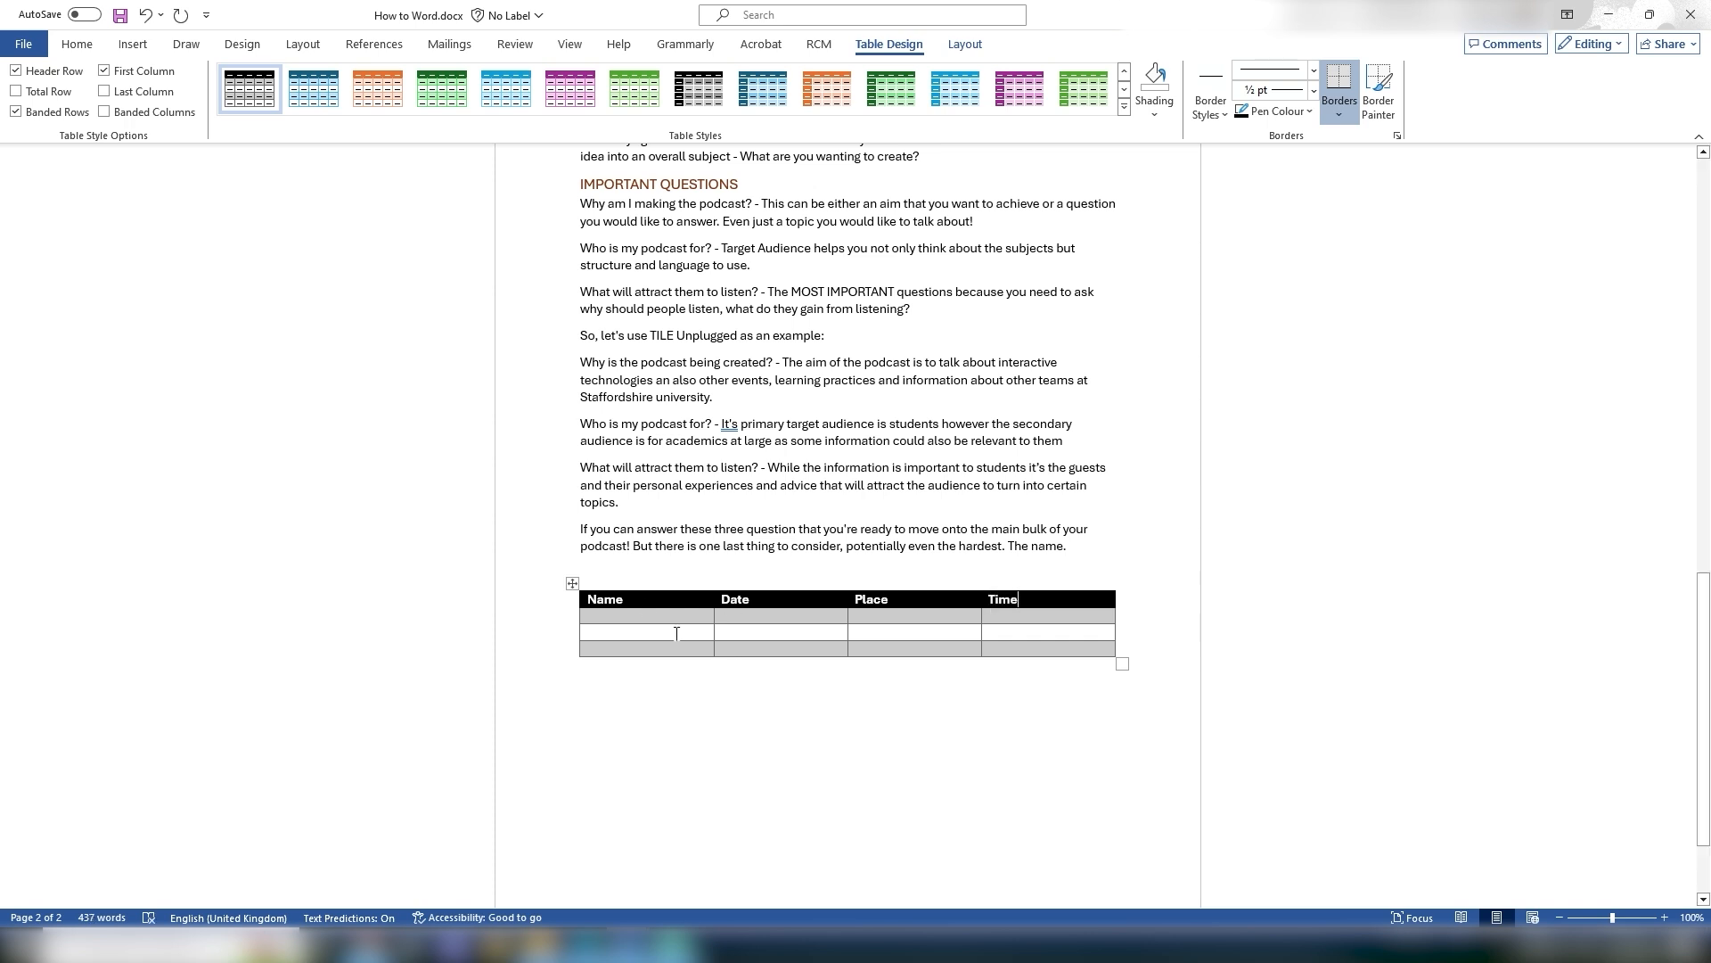
# Step: Enter Bill in the first cell of the second row
pyautogui.click(594, 617)
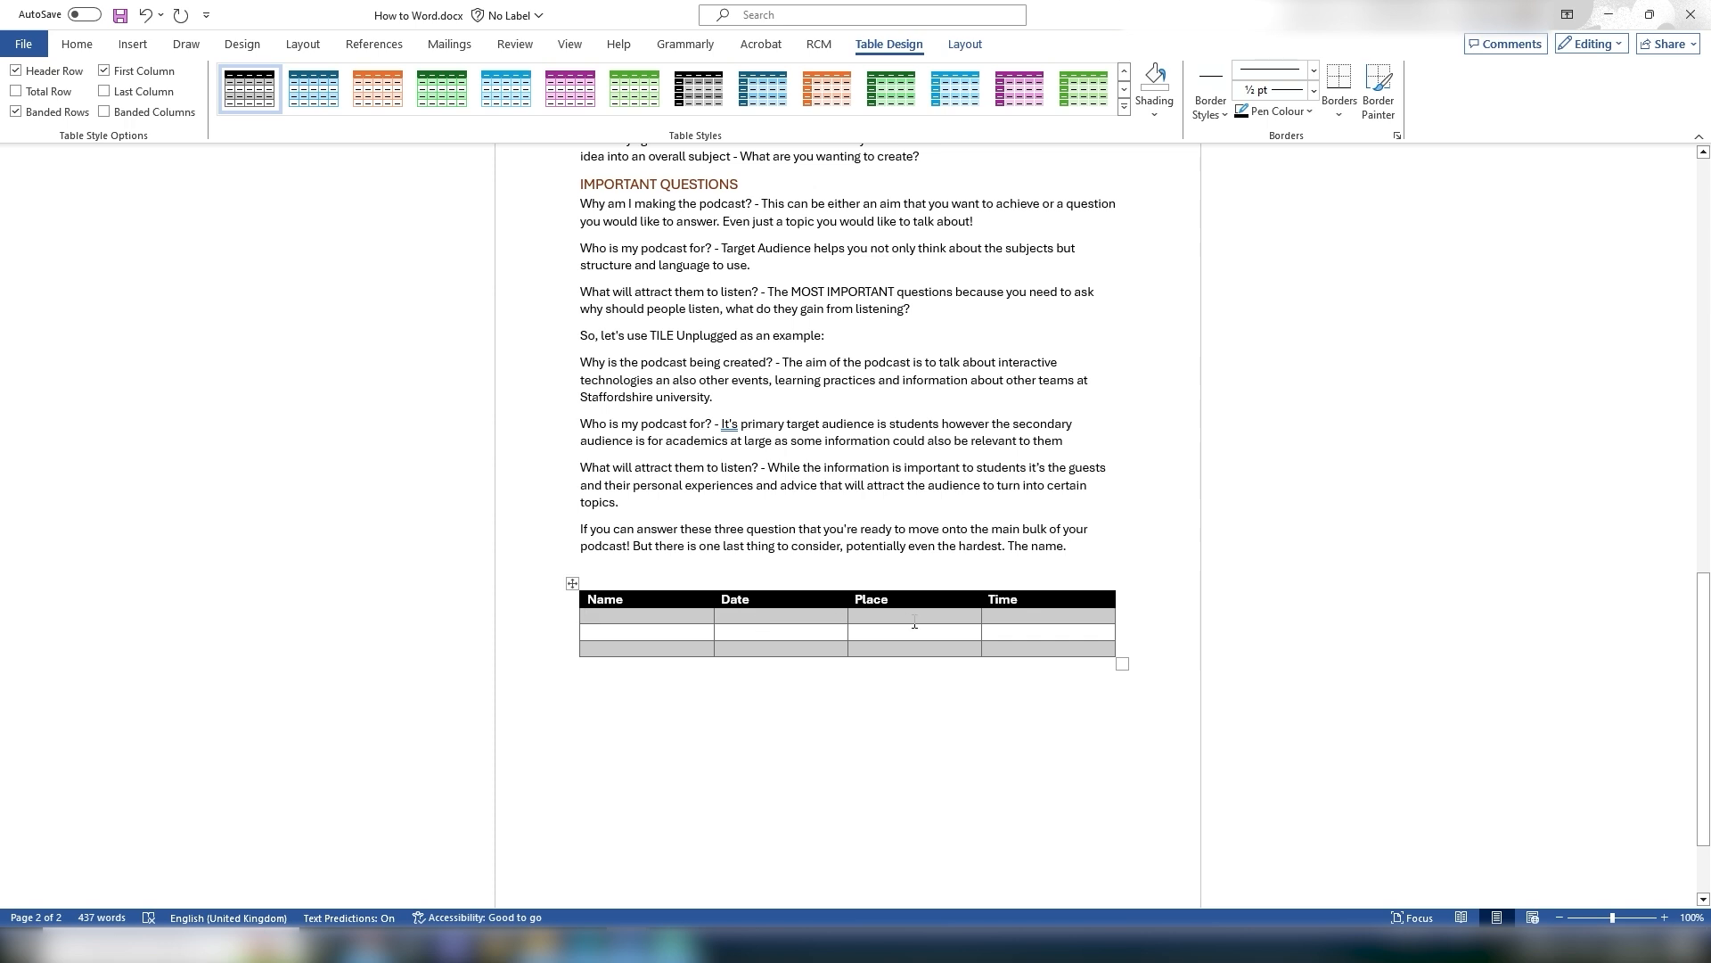
pyautogui.write('Bill')
pyautogui.press('Tab')
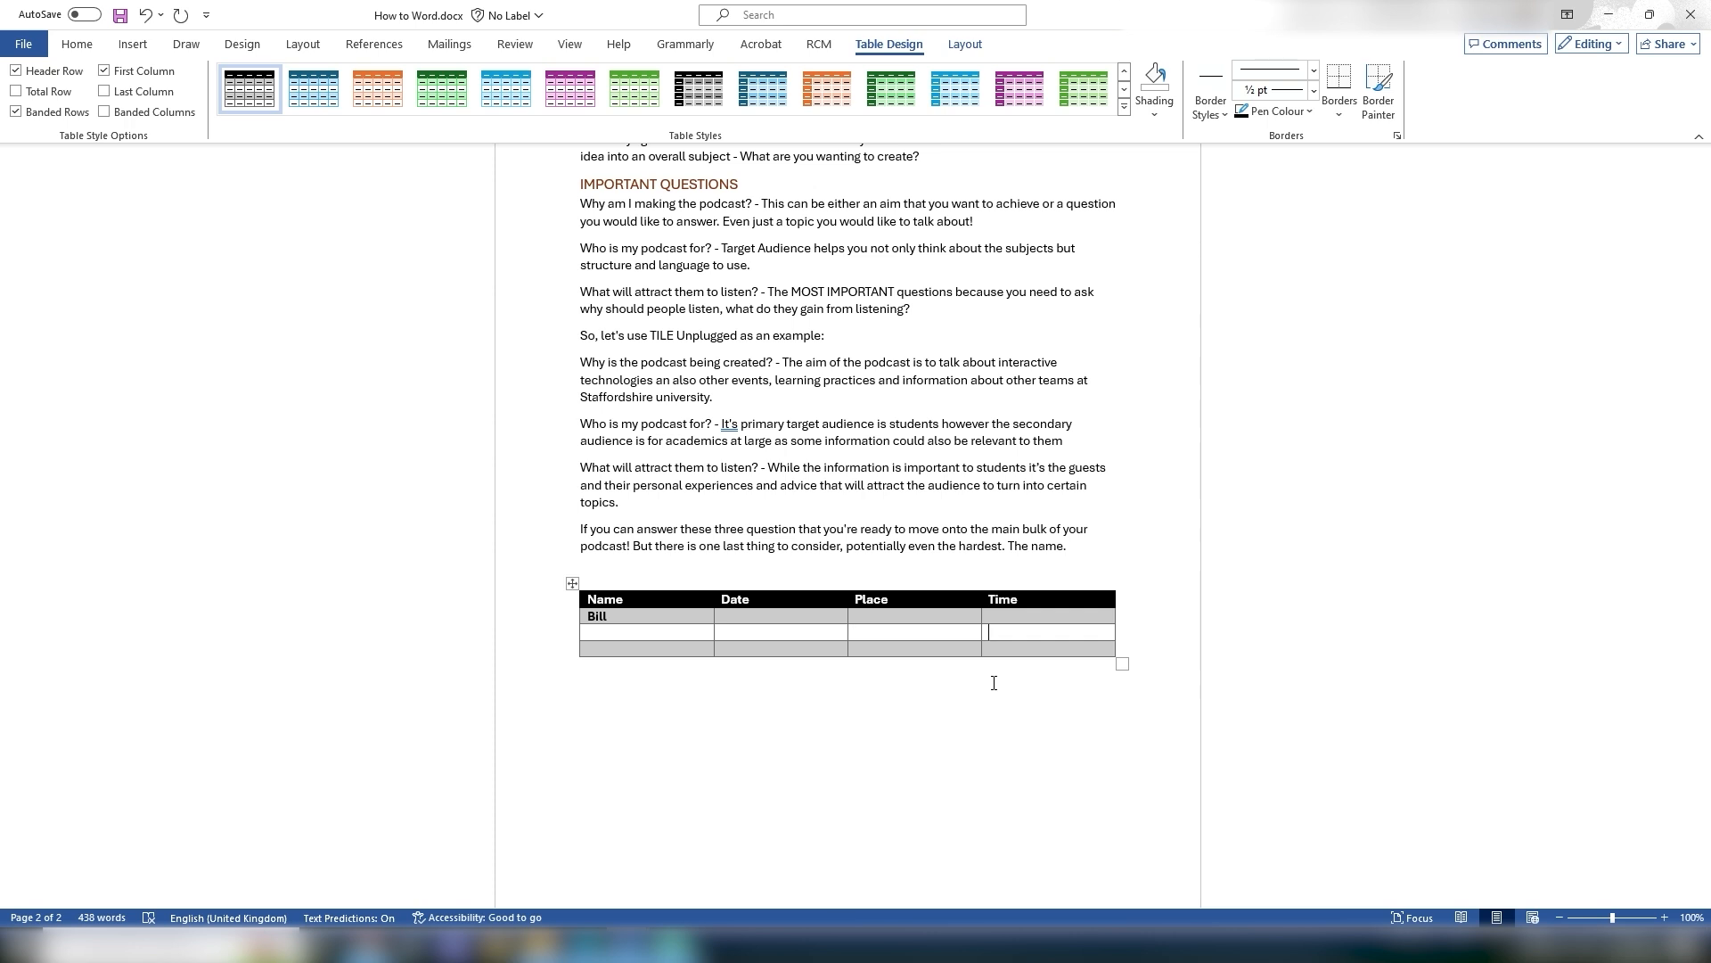
# Step: Add three rows to the end of the table and enter Andy in the first cell of the third row
pyautogui.press('Tab')
pyautogui.press('Tab')
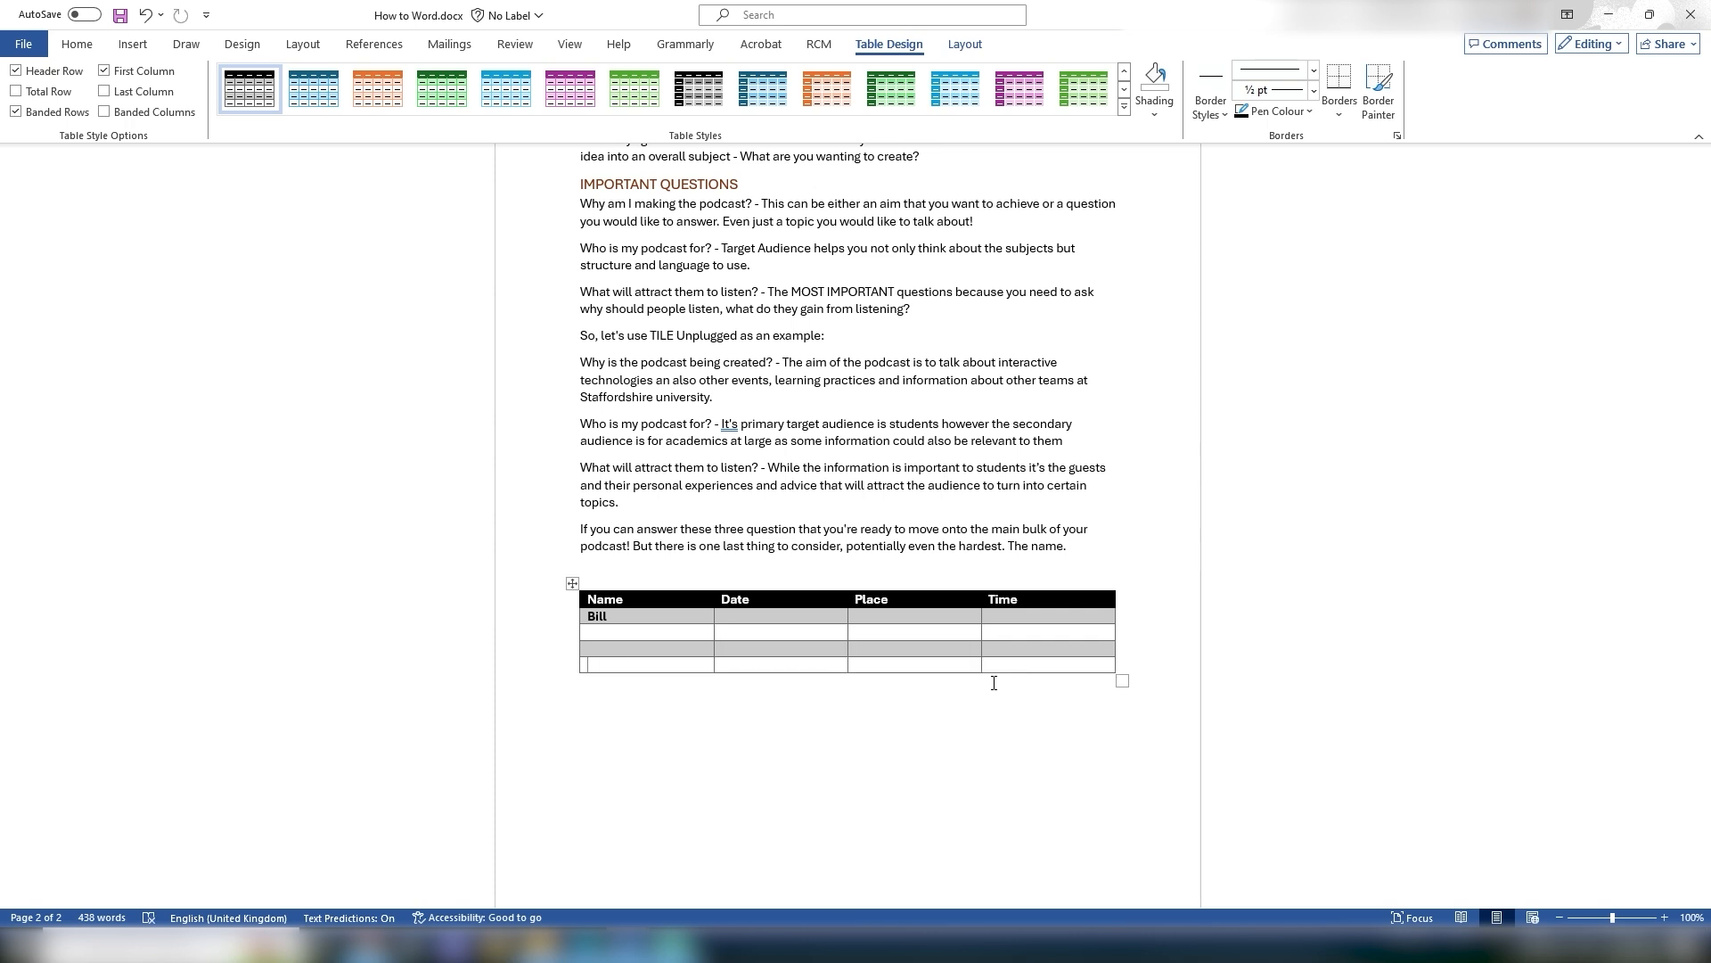
pyautogui.press('Tab')
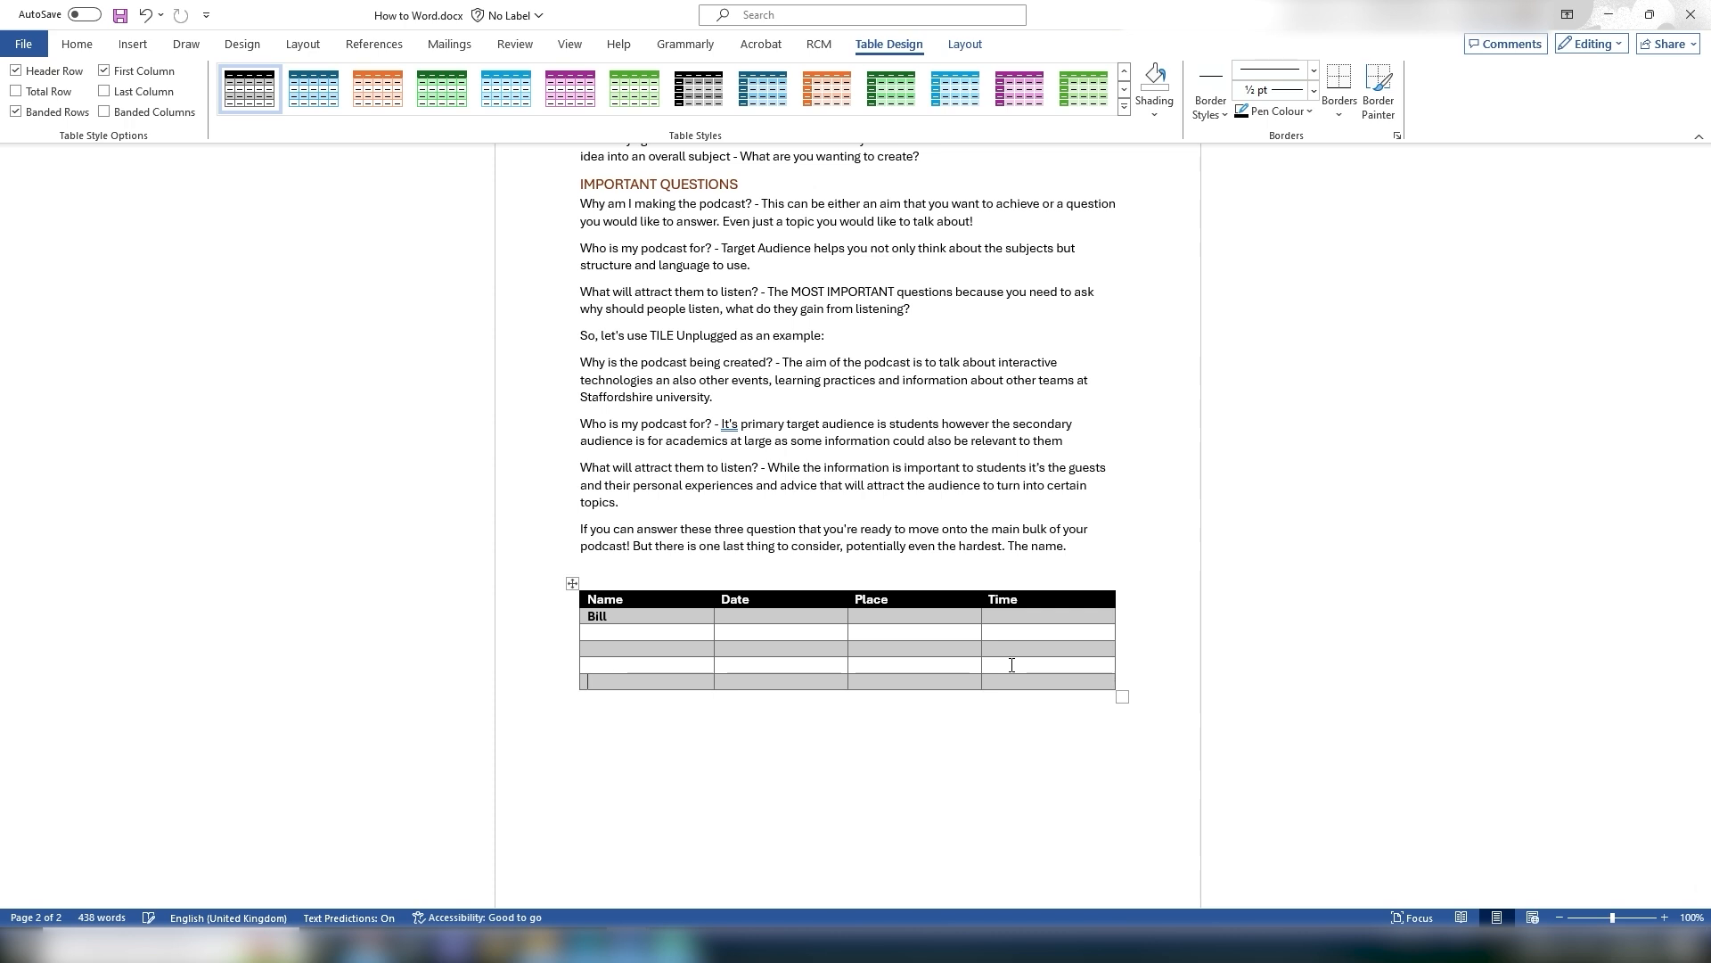
pyautogui.press('Tab')
pyautogui.press('Tab')
pyautogui.press('Tab')
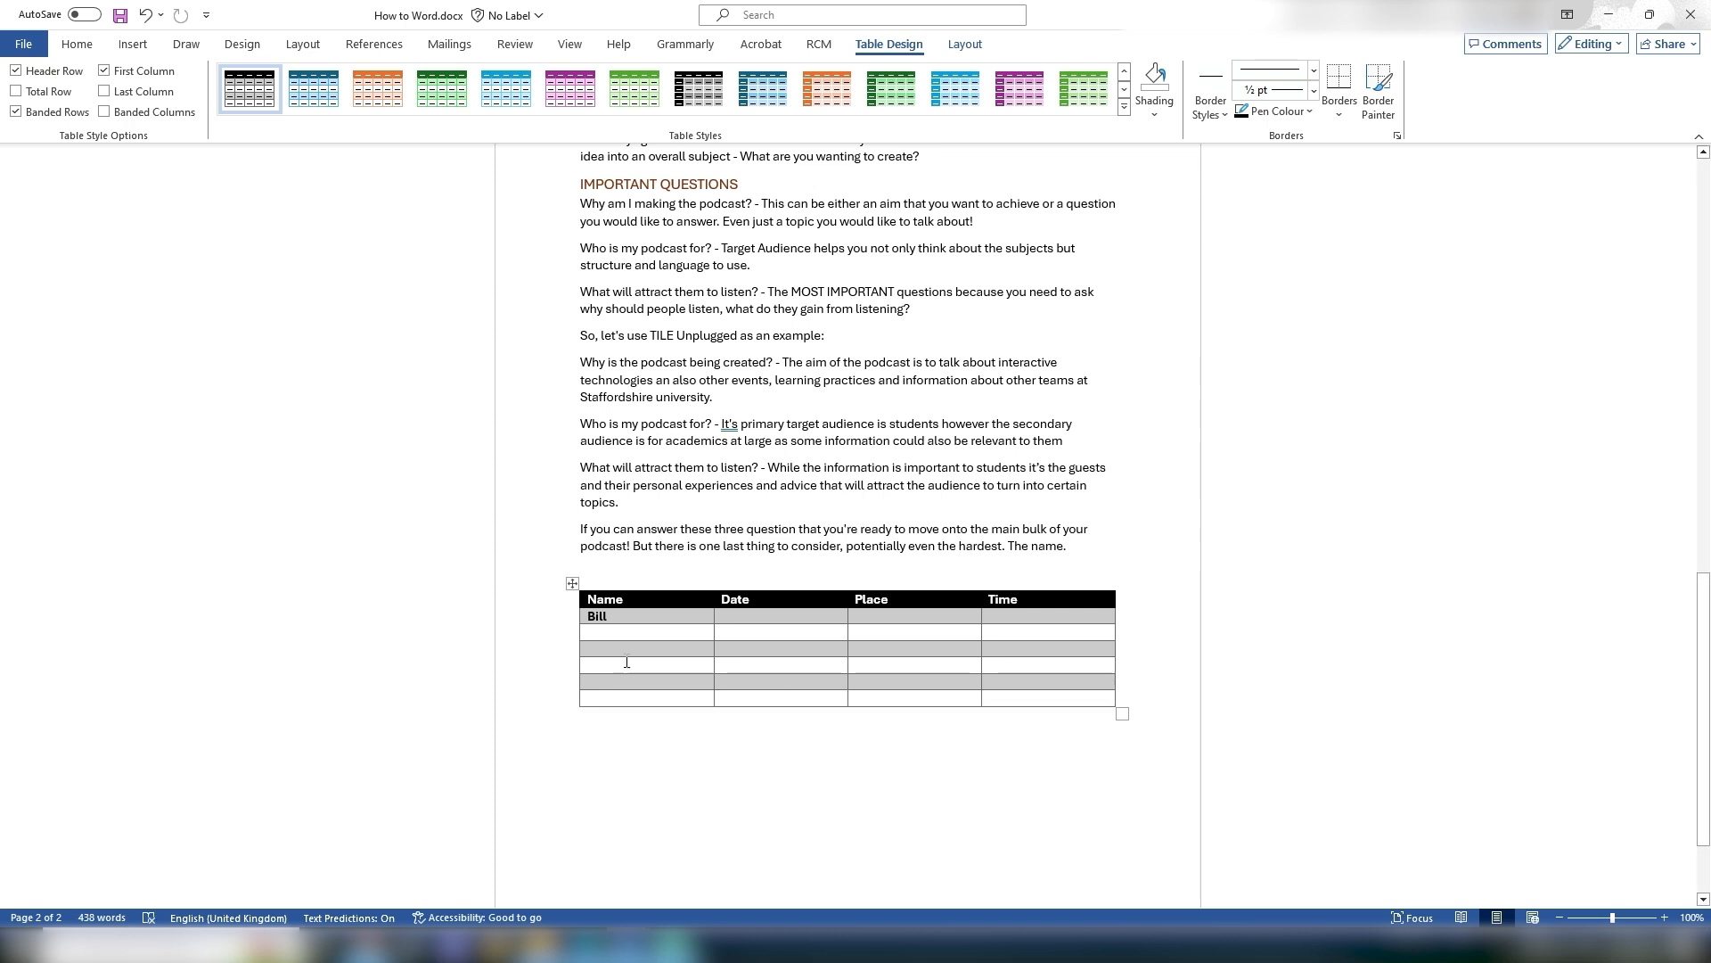
pyautogui.click(613, 637)
pyautogui.write('Andy')
# Step: Insert a new row below the Bill row
pyautogui.rightClick(624, 616)
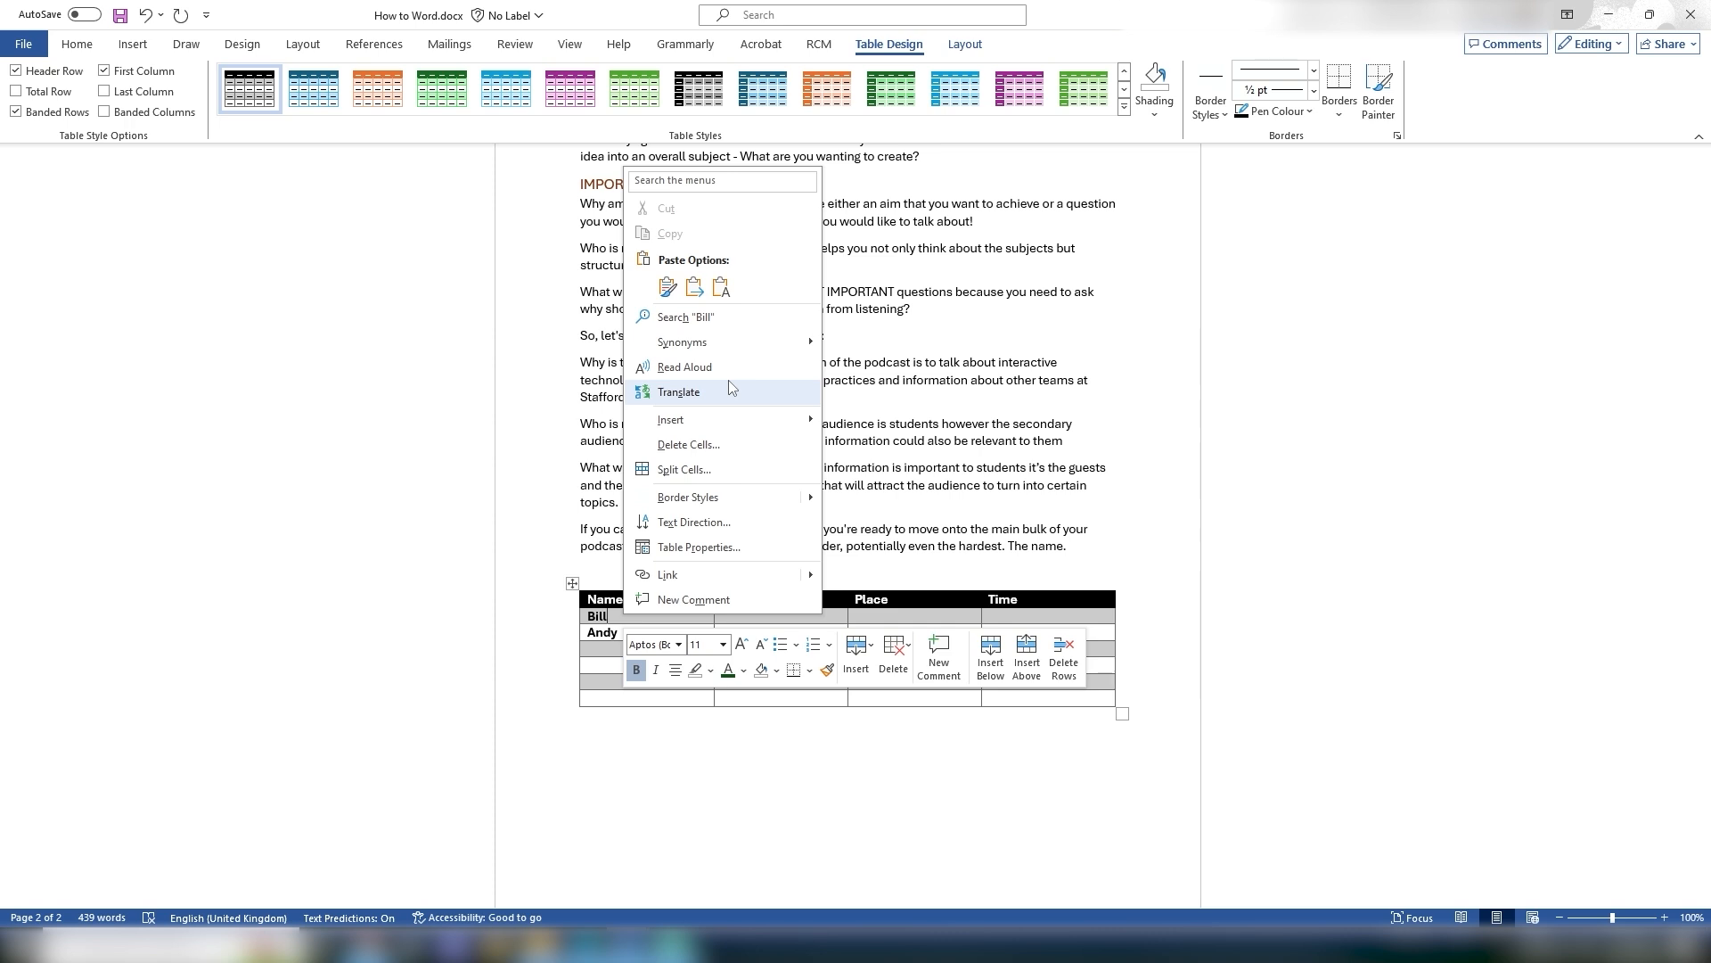
pyautogui.moveTo(700, 424)
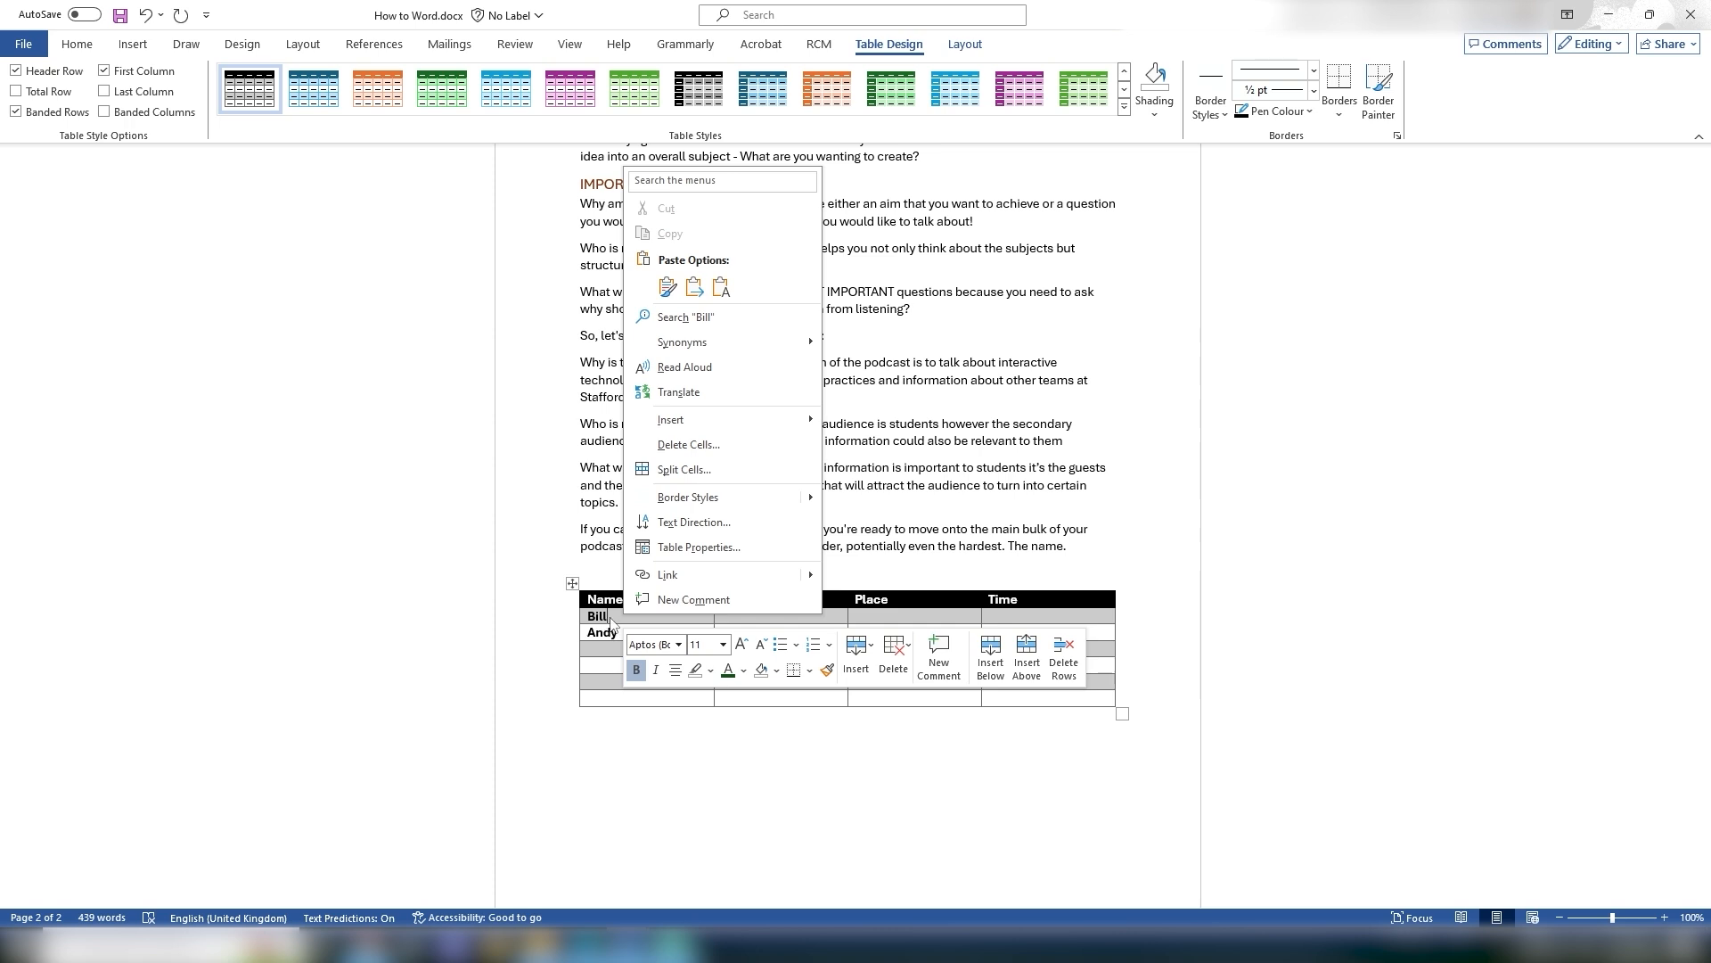
pyautogui.moveTo(791, 420)
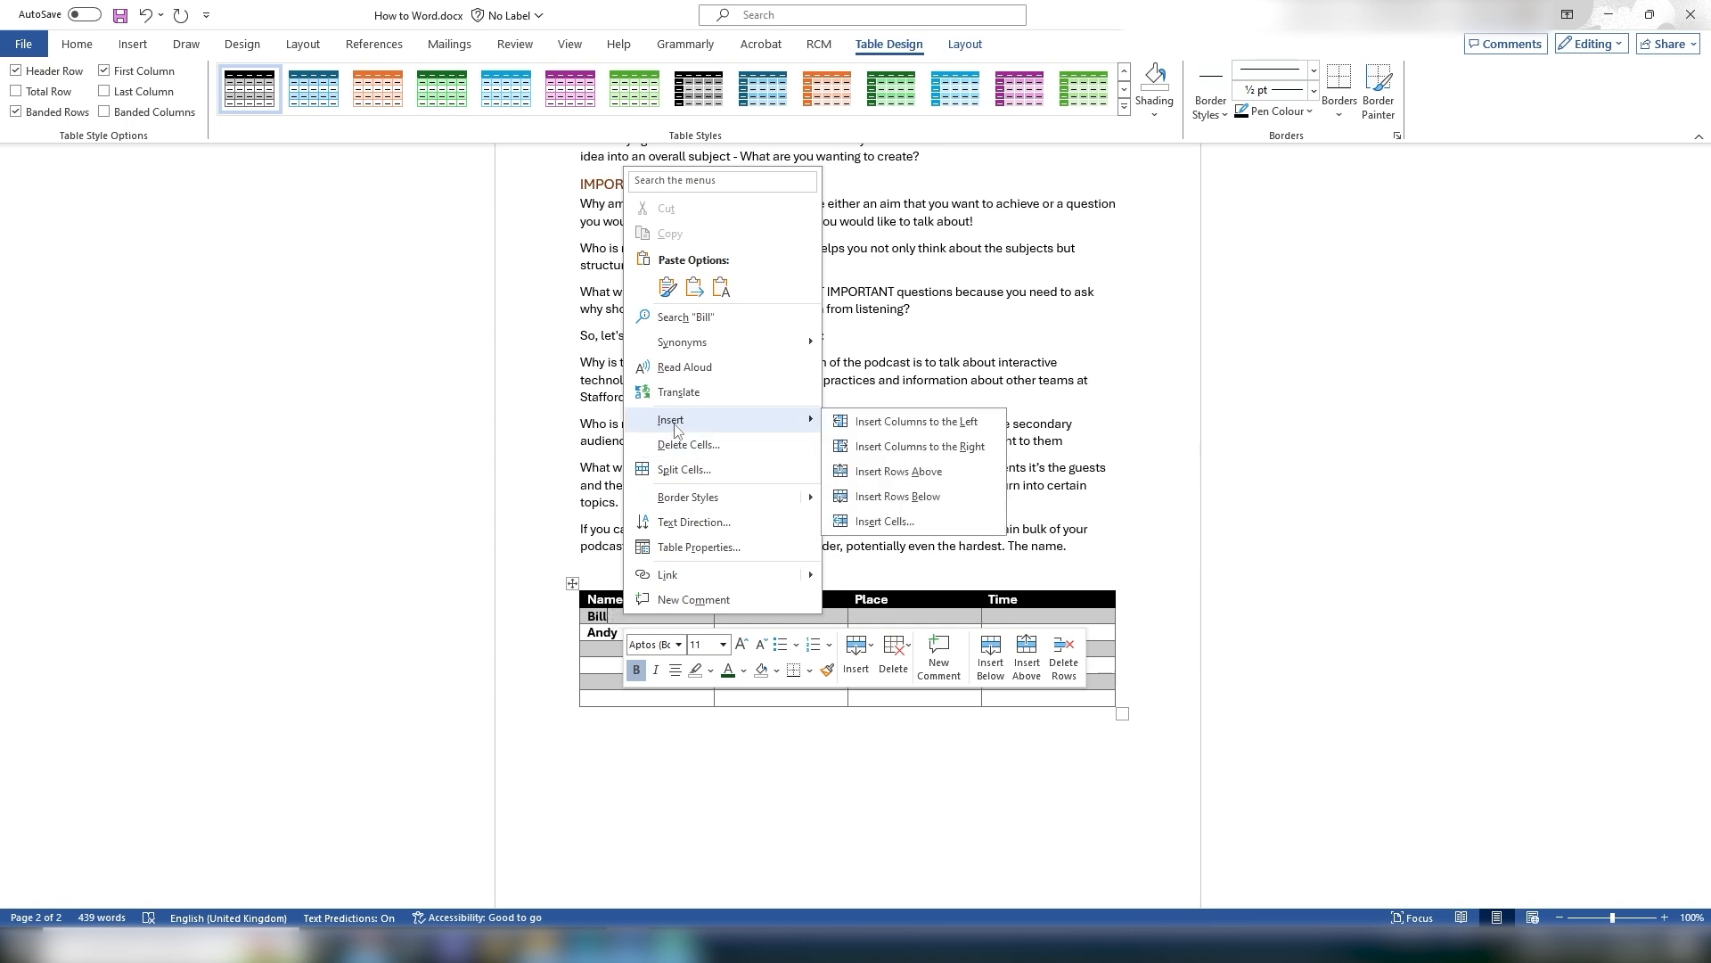
pyautogui.click(921, 505)
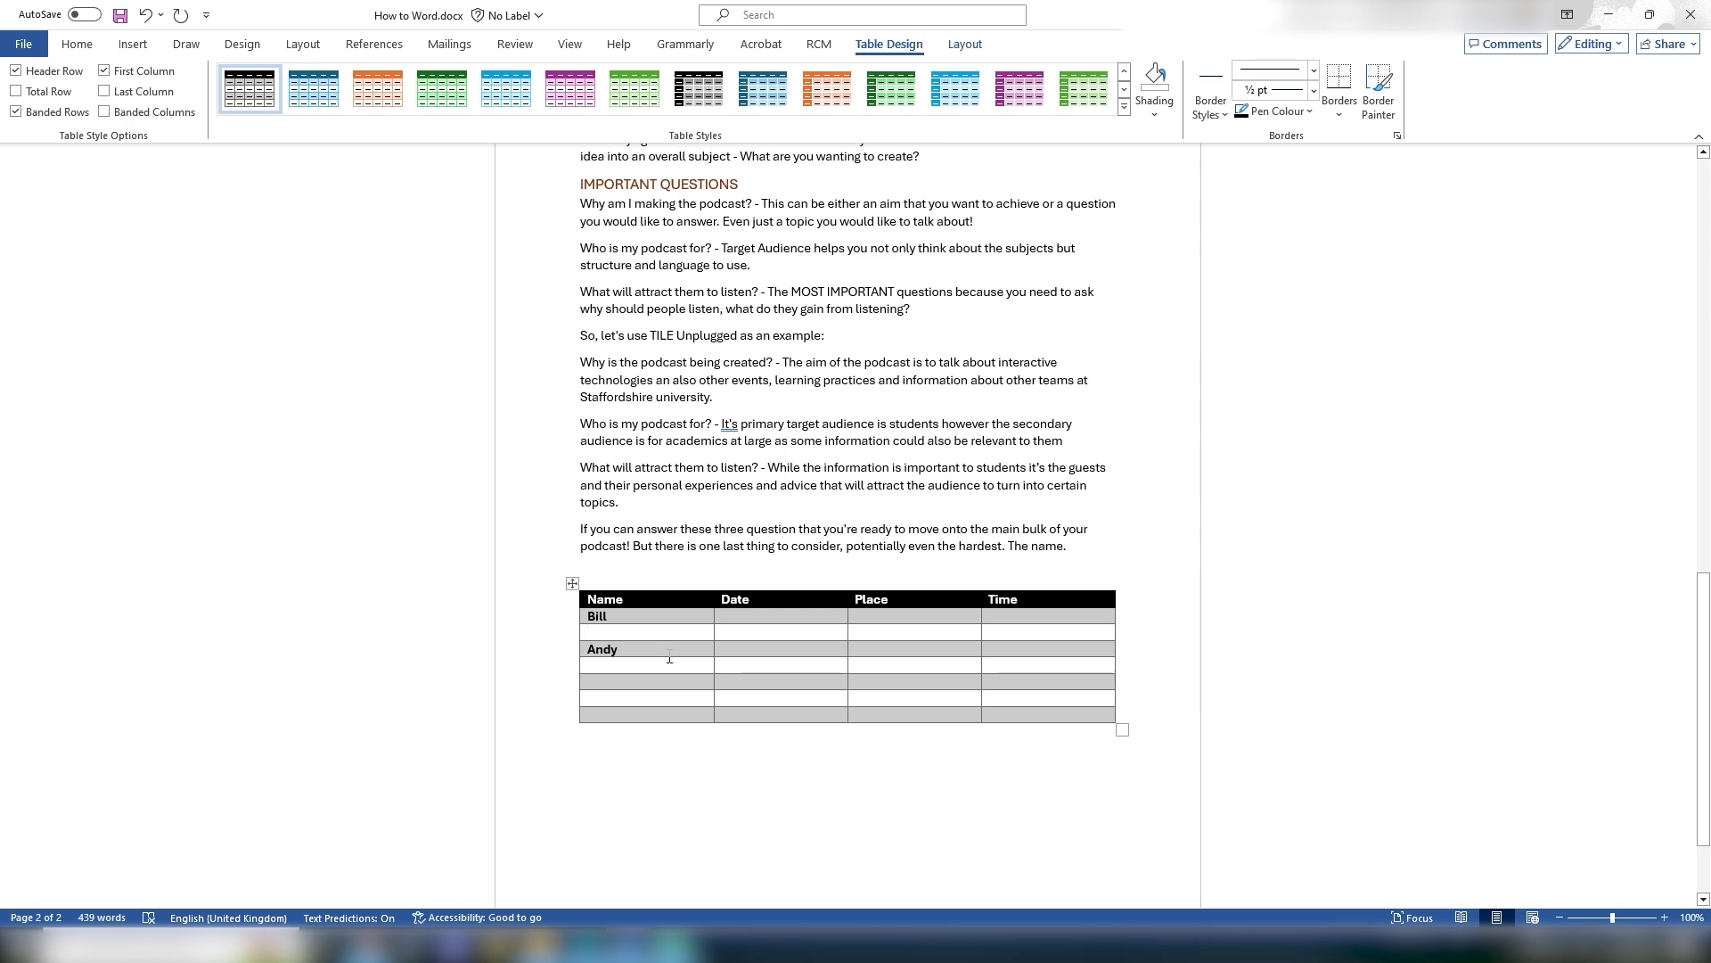
# Step: Select the entire table and delete it
pyautogui.rightClick(642, 634)
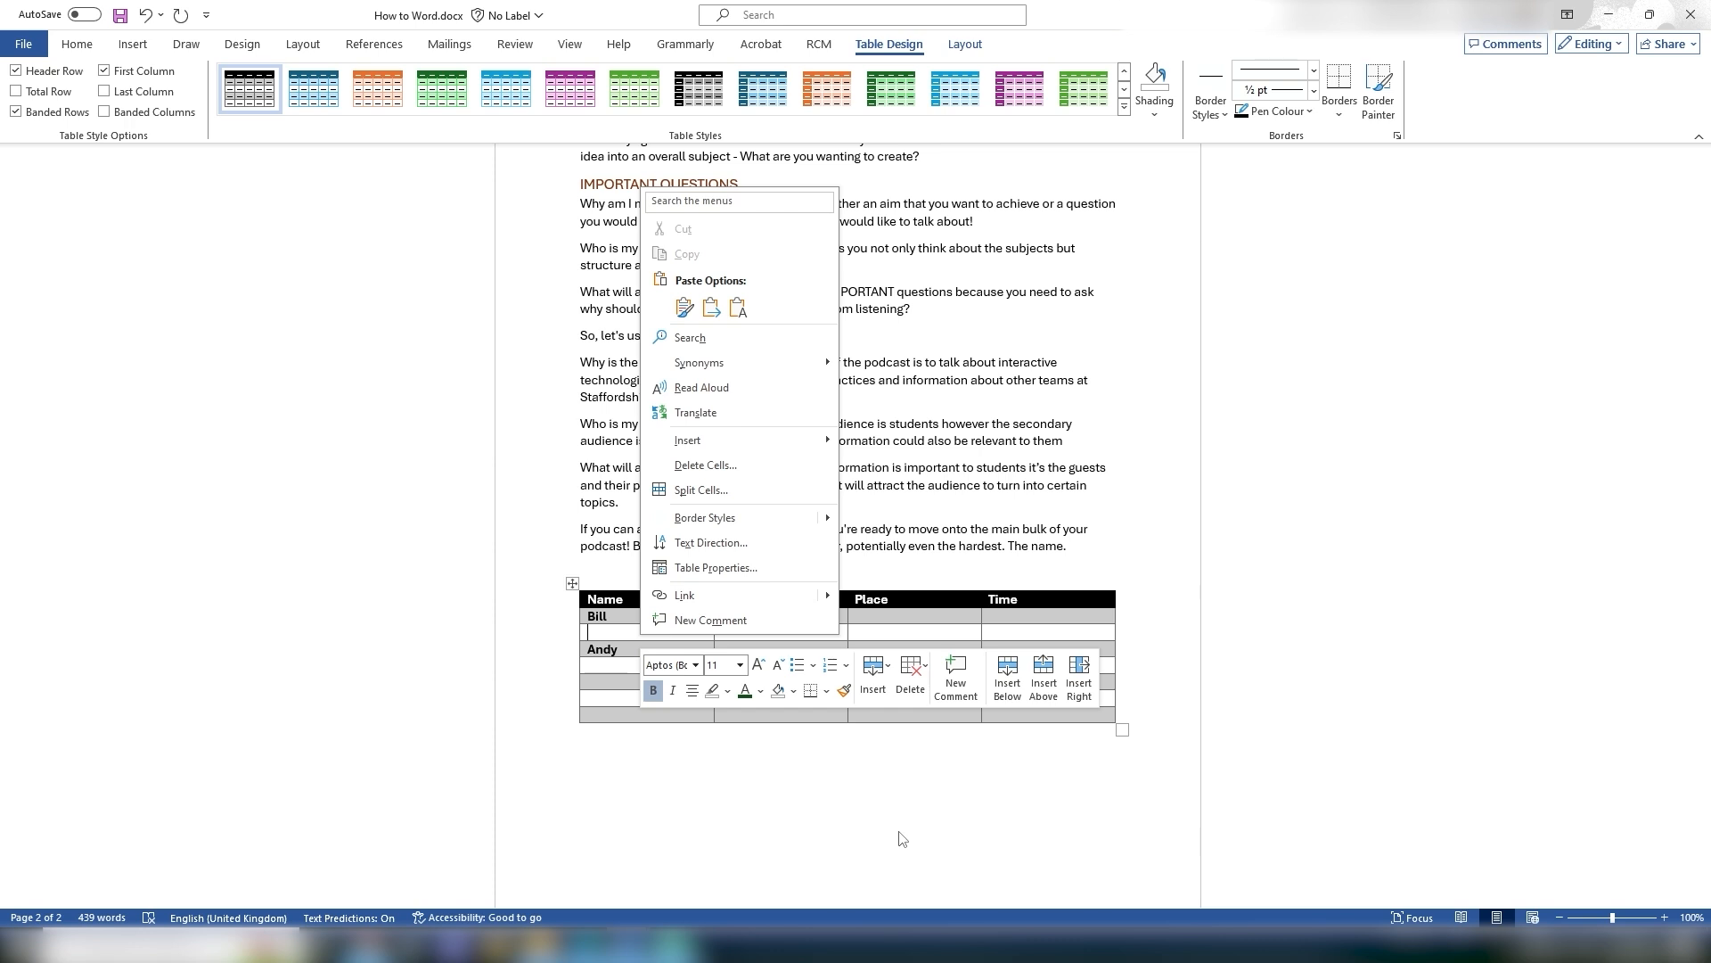
pyautogui.press('Escape')
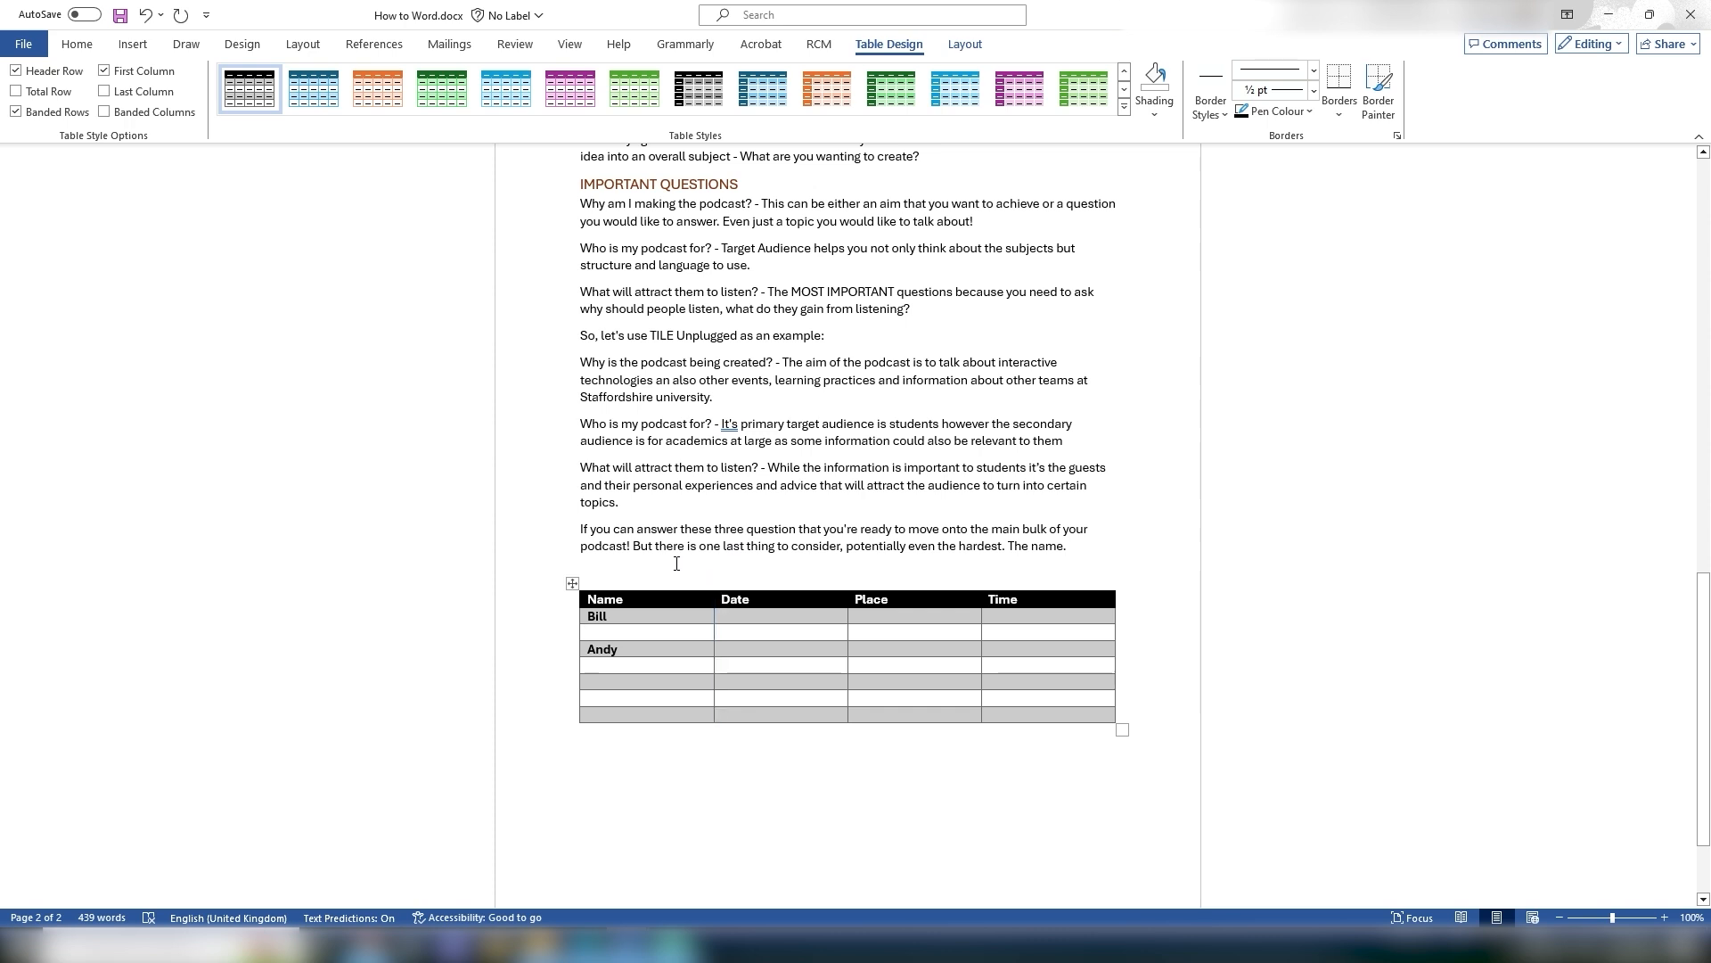
pyautogui.click(674, 546)
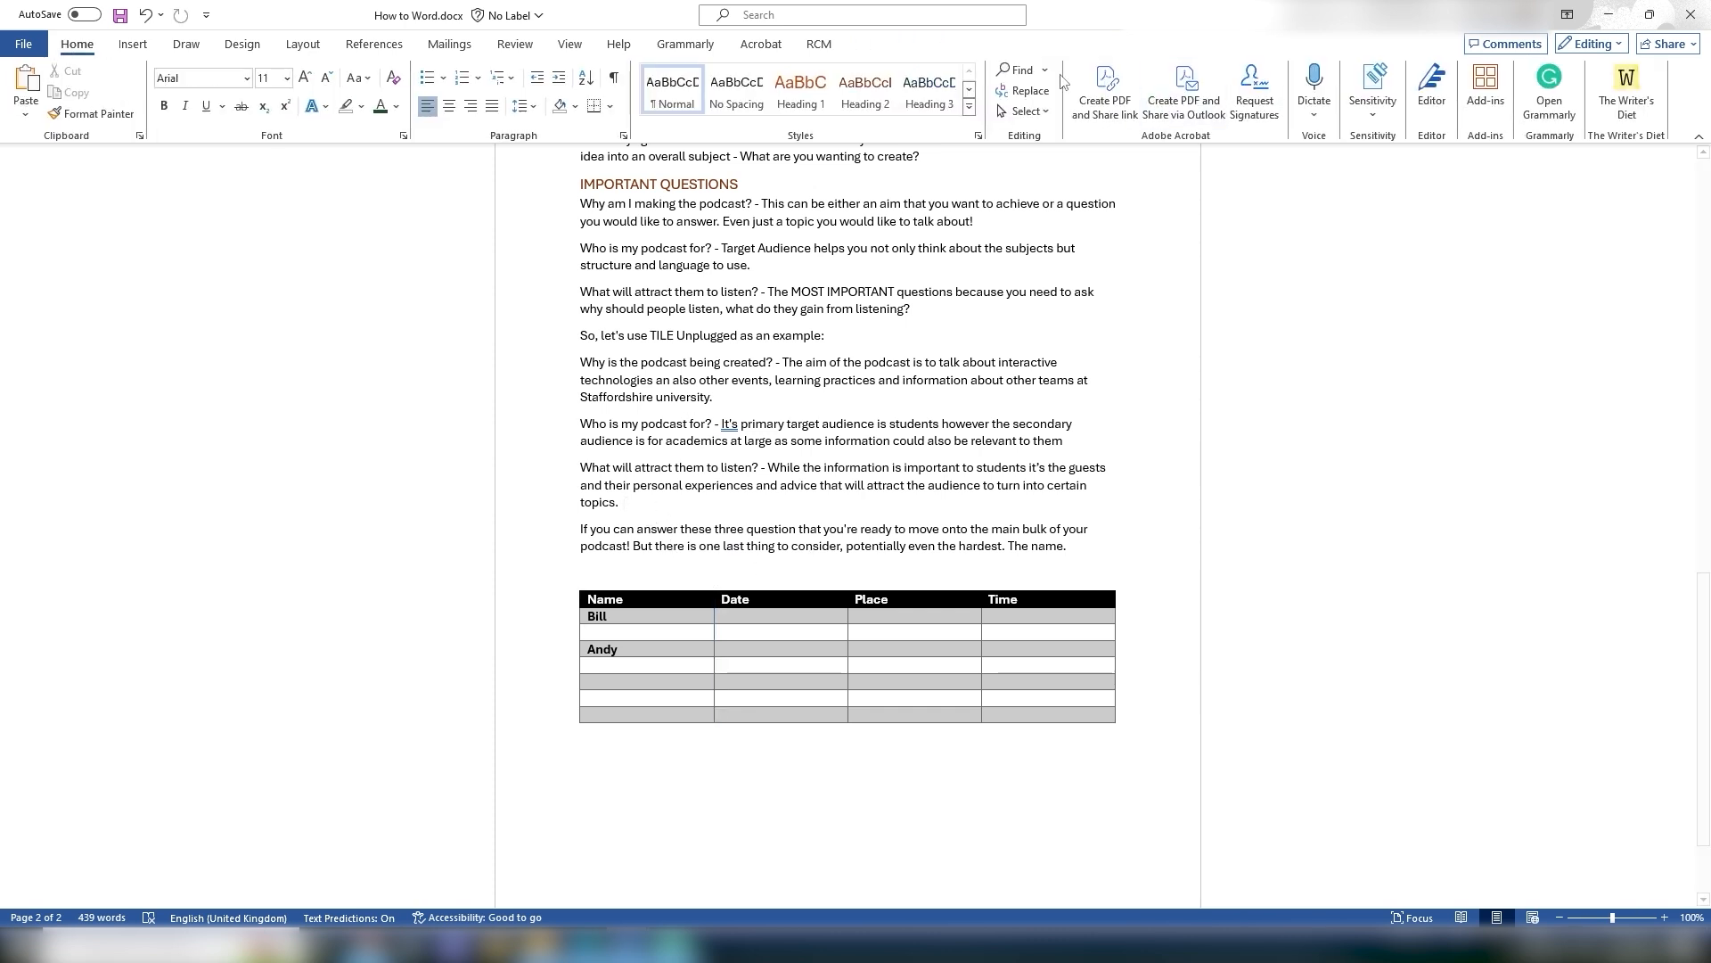
pyautogui.click(969, 106)
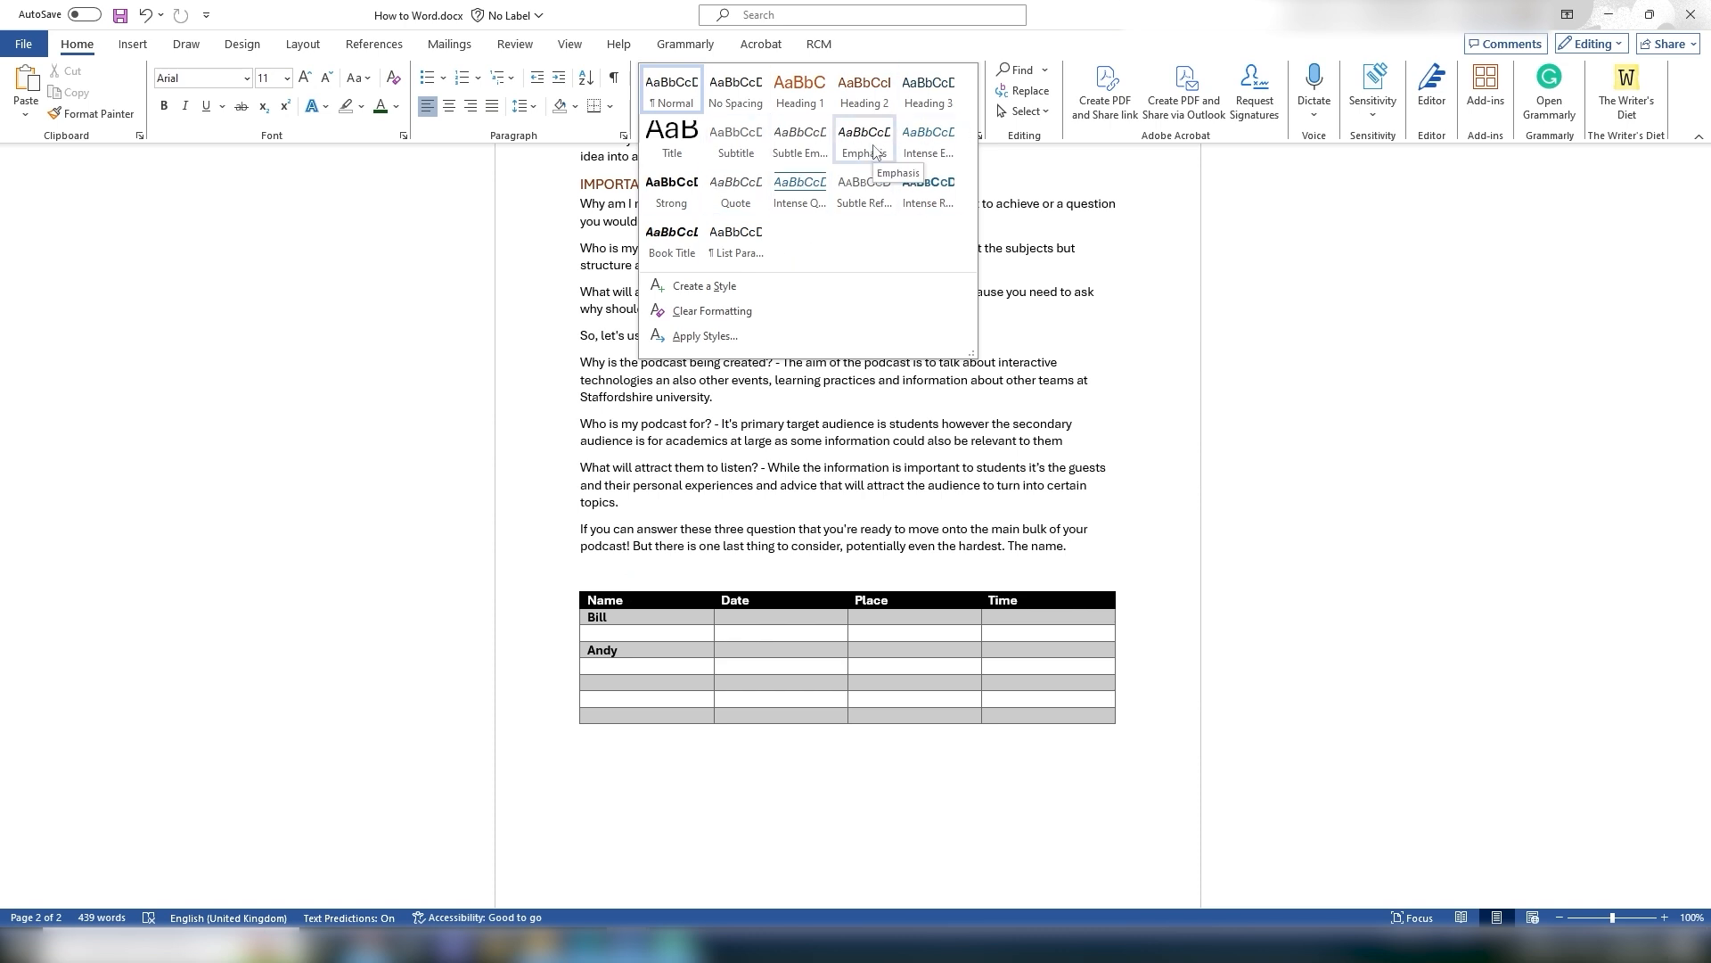
pyautogui.click(632, 572)
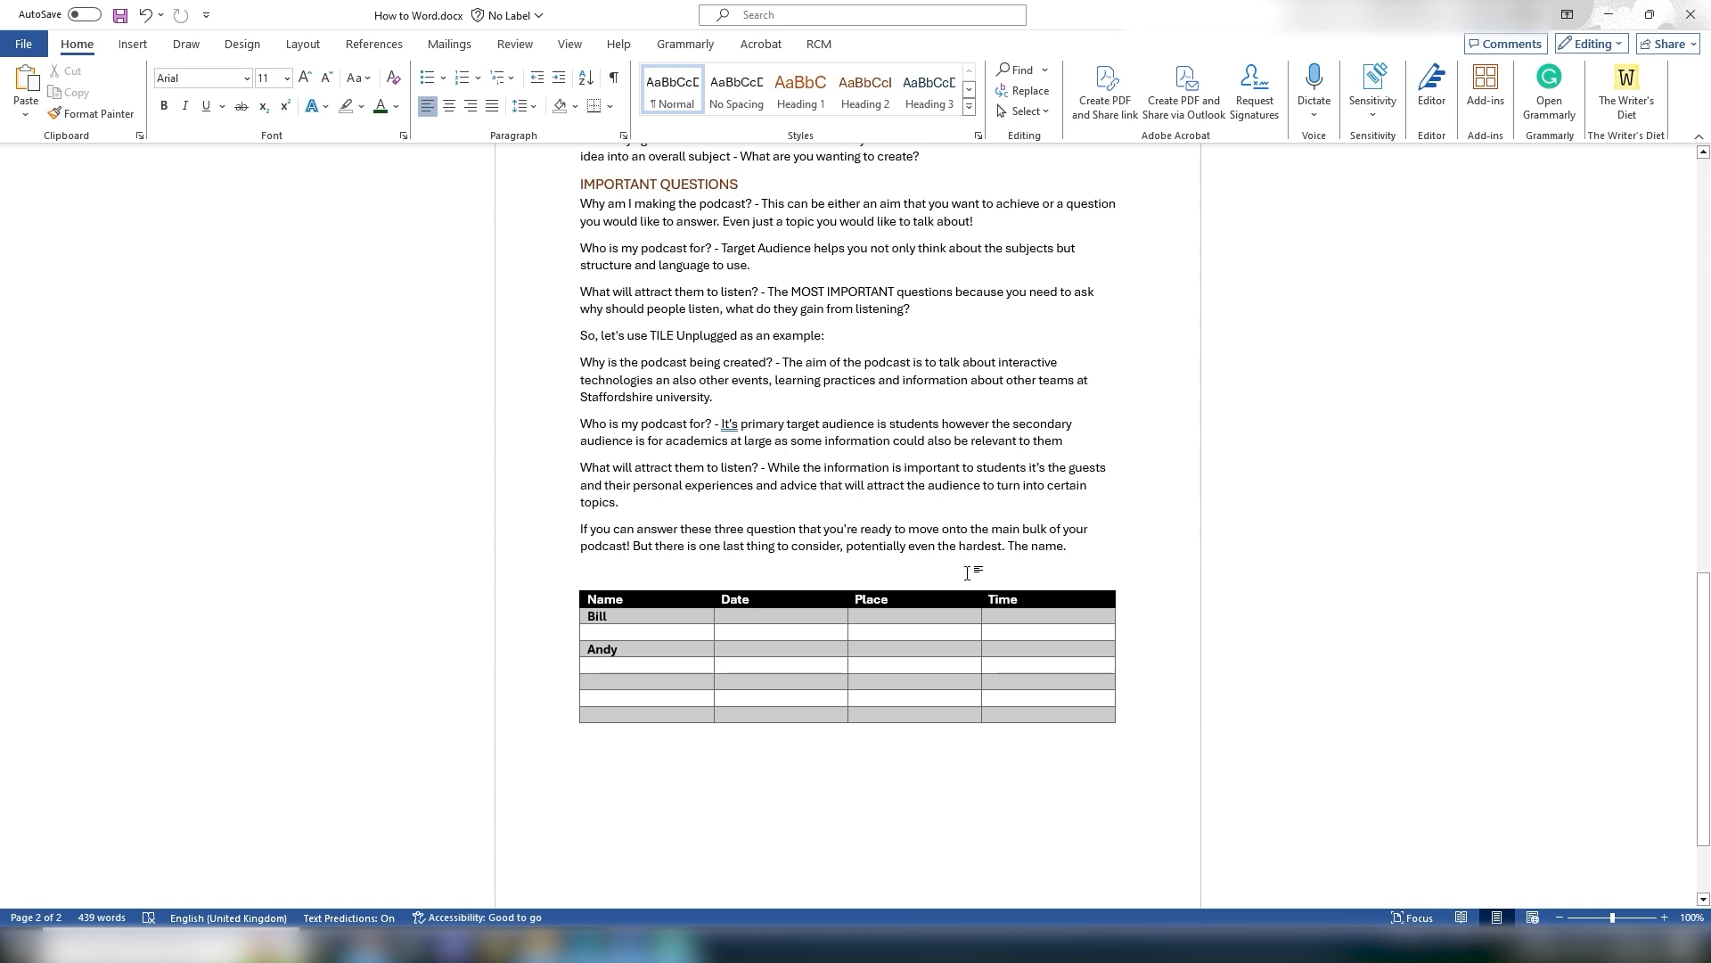
pyautogui.moveTo(1117, 734); pyautogui.dragTo(578, 587)
pyautogui.press('Delete')
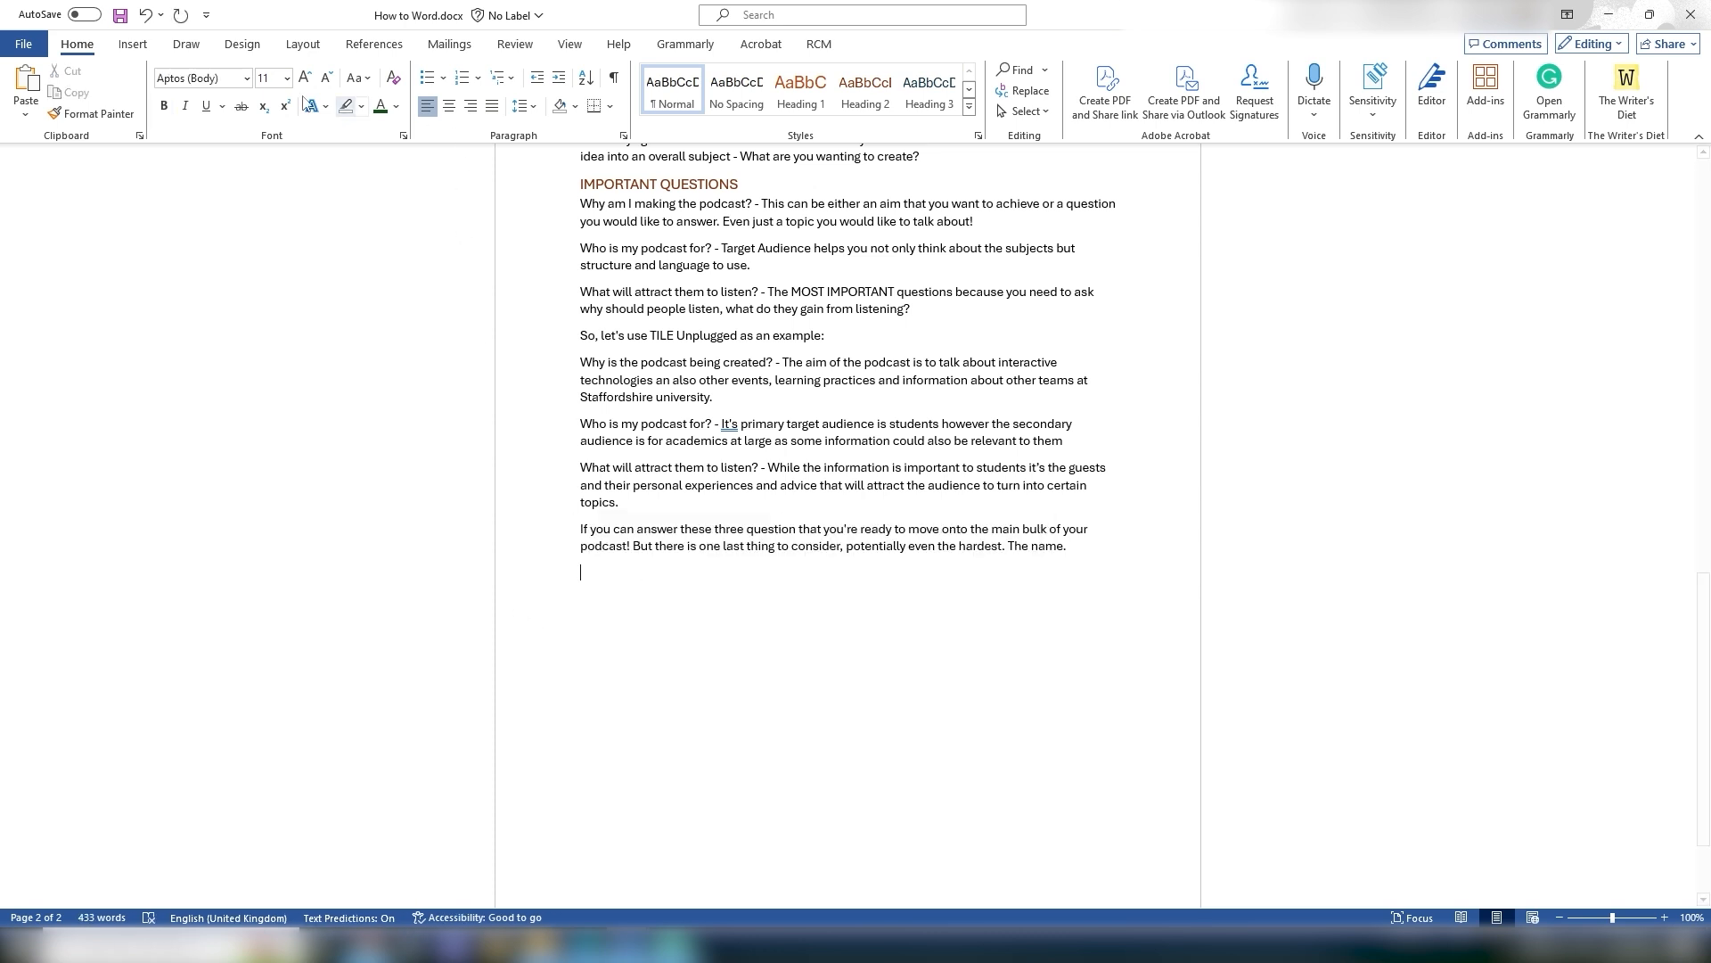
pyautogui.click(146, 49)
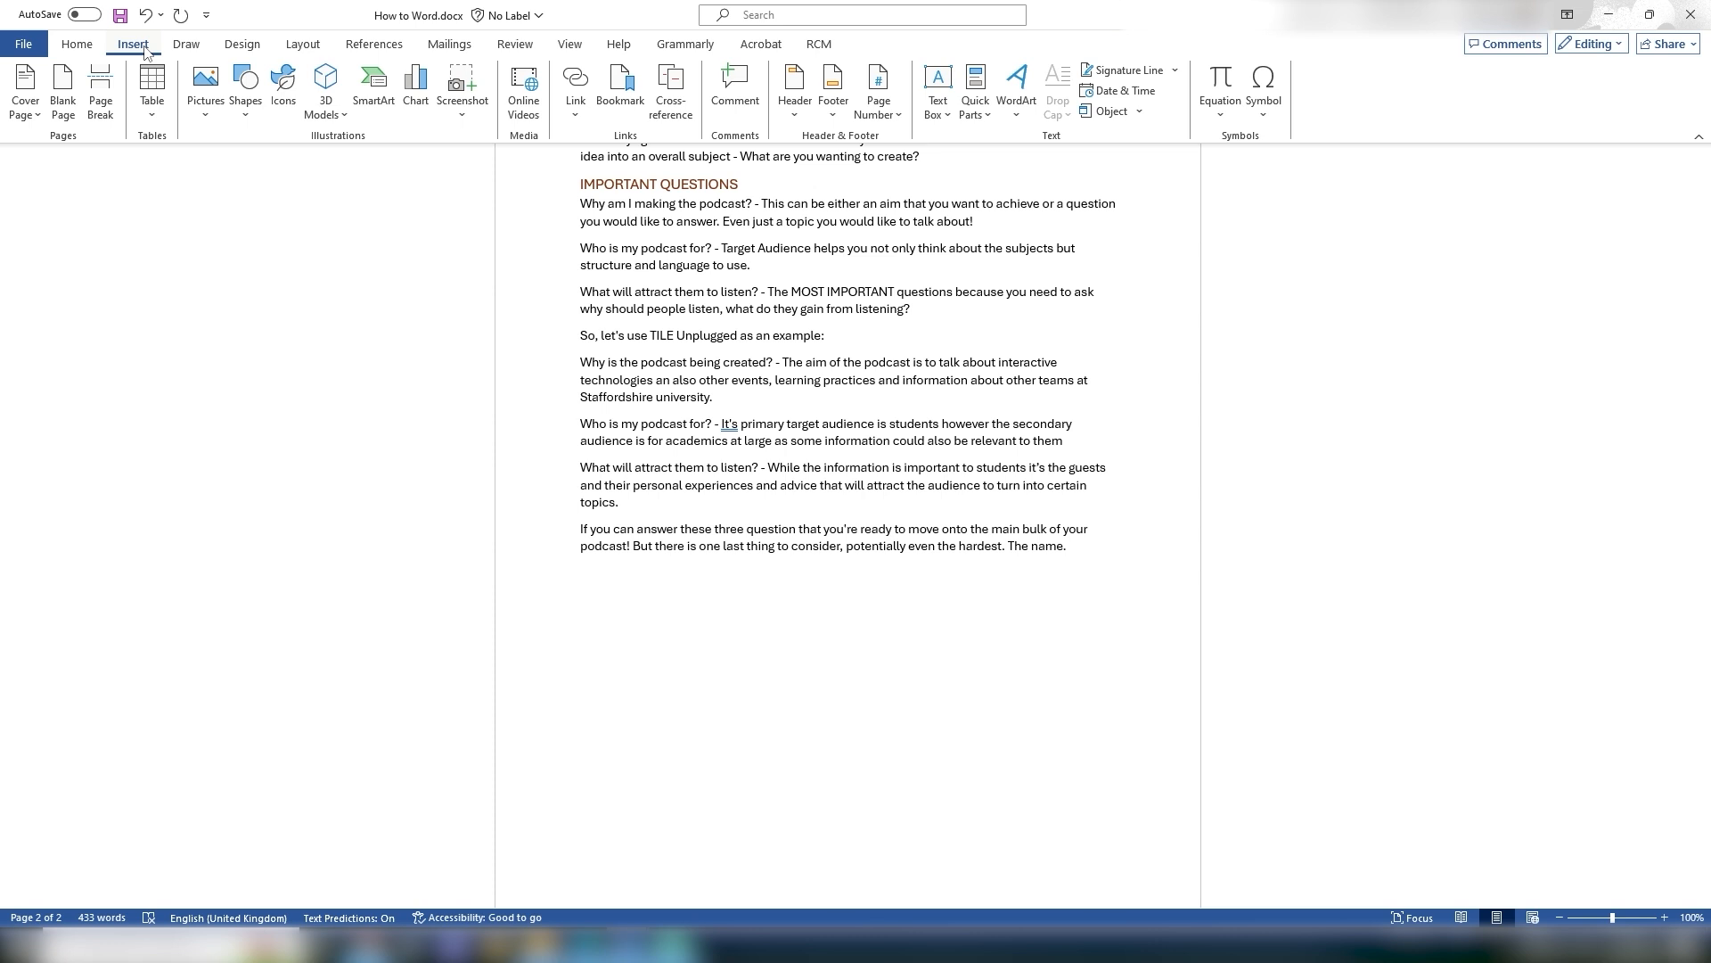
pyautogui.click(417, 92)
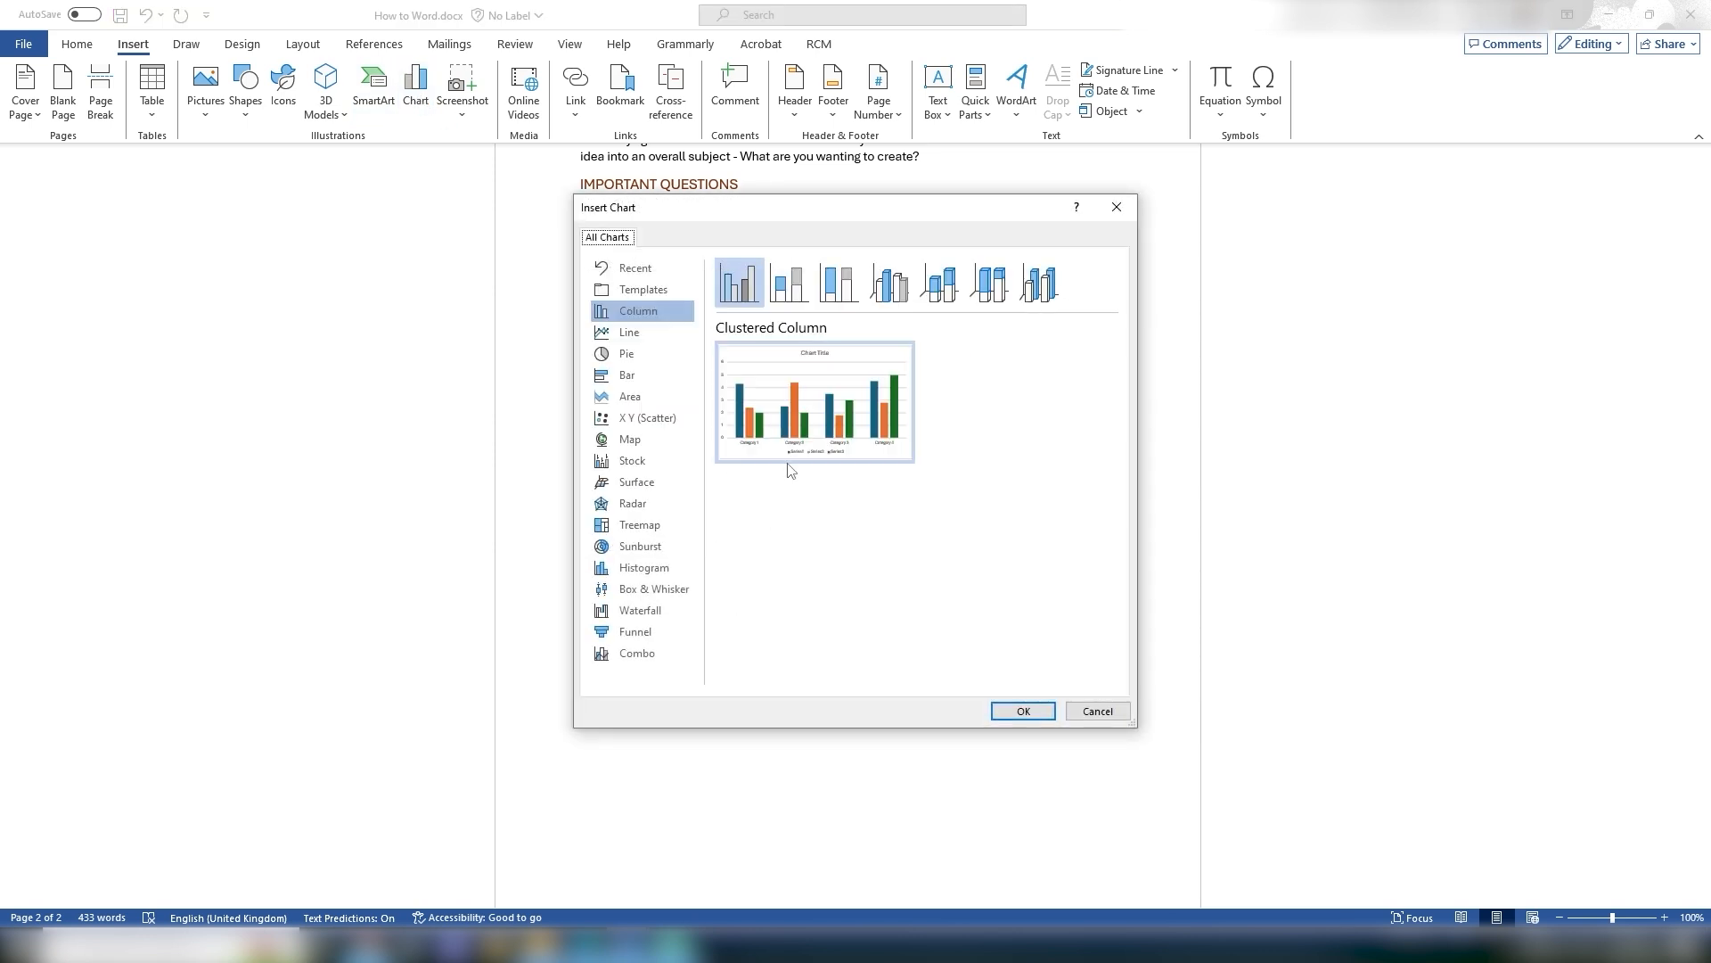
pyautogui.click(1099, 711)
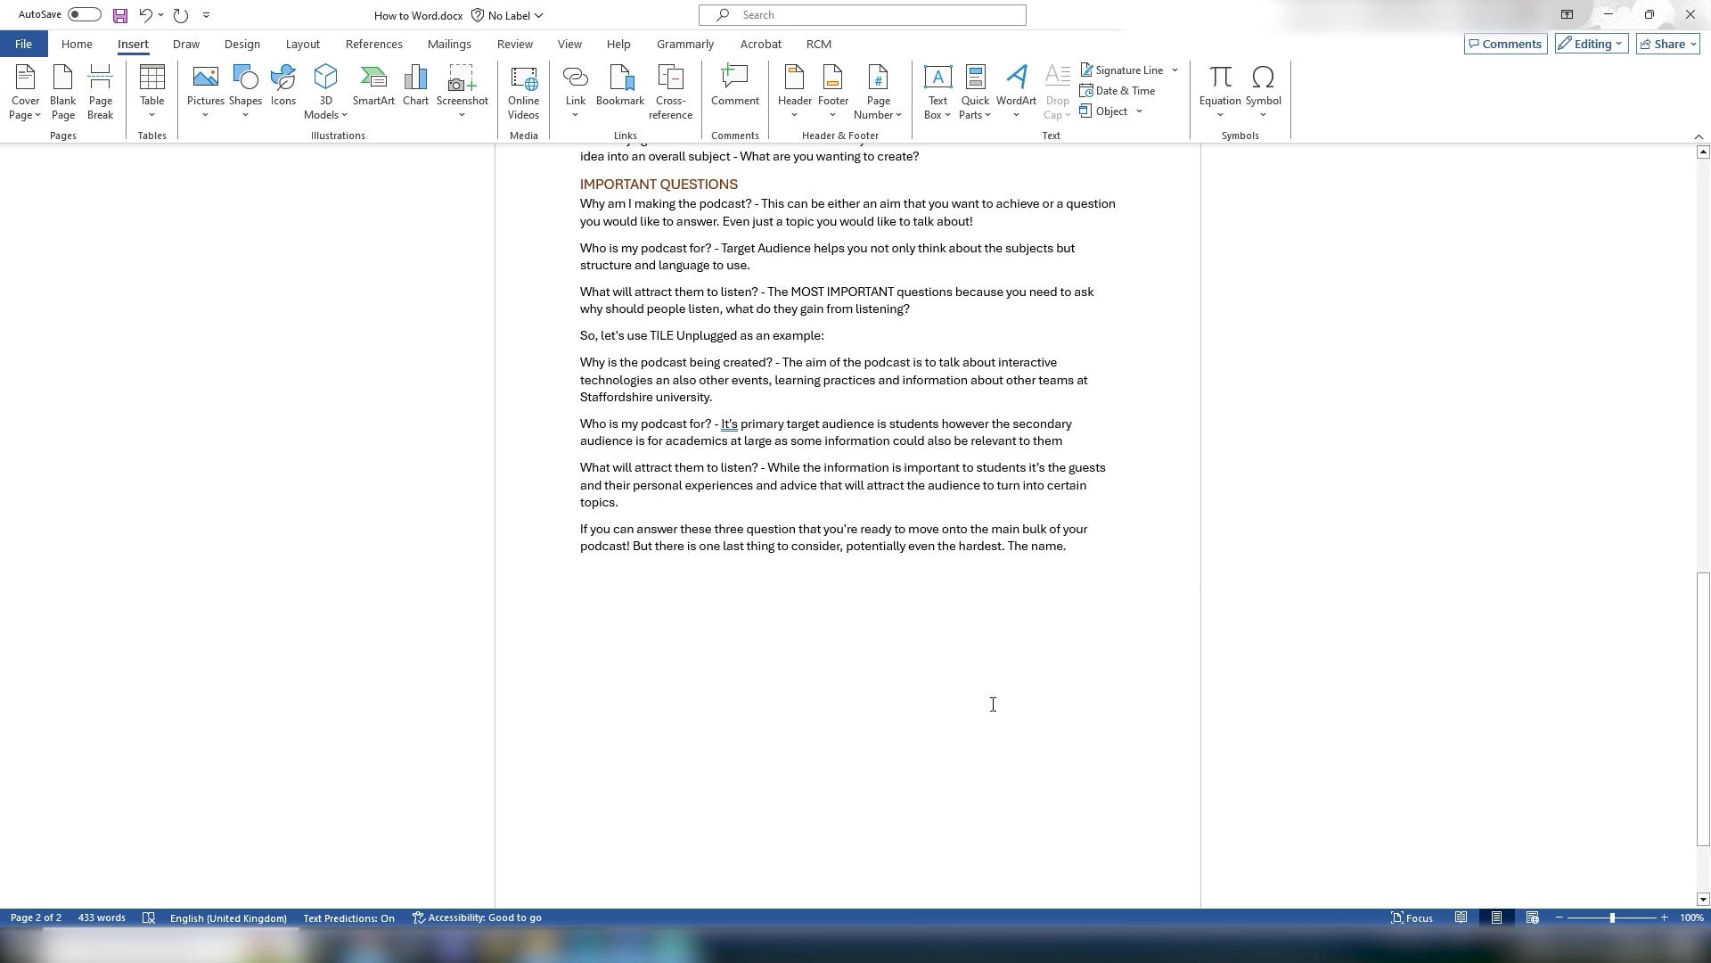
# Step: Insert a tabby cat picture from the online Cats pictures, then undo the insertion
pyautogui.click(205, 120)
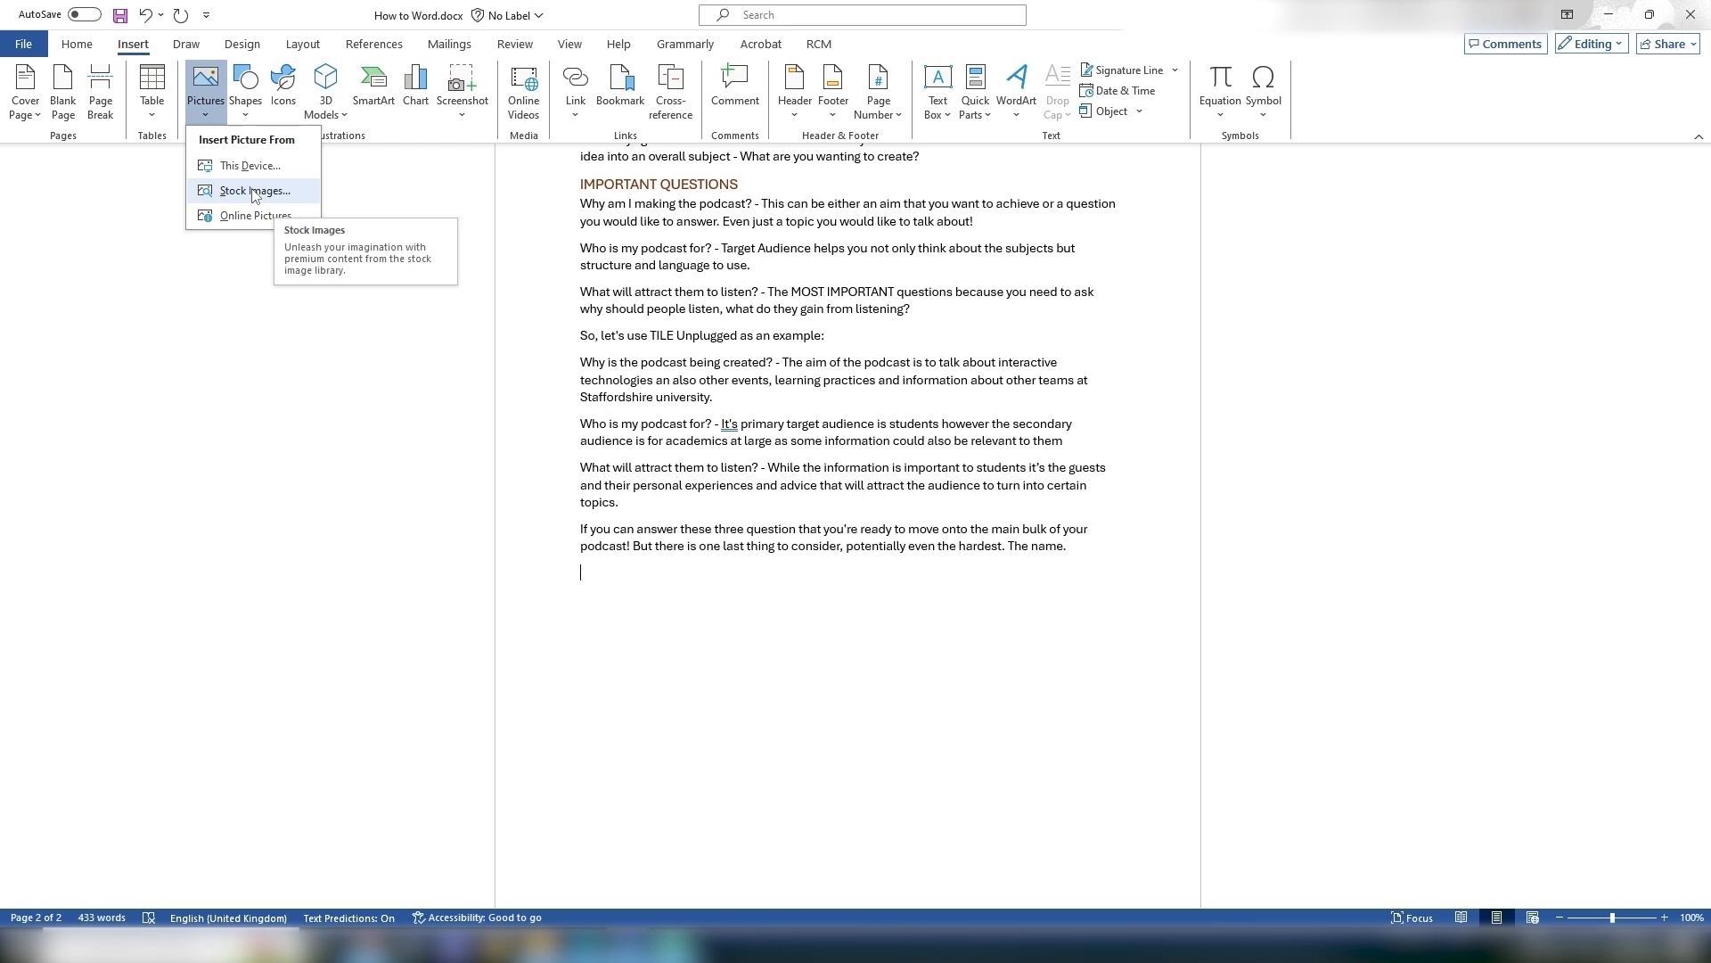
pyautogui.click(204, 217)
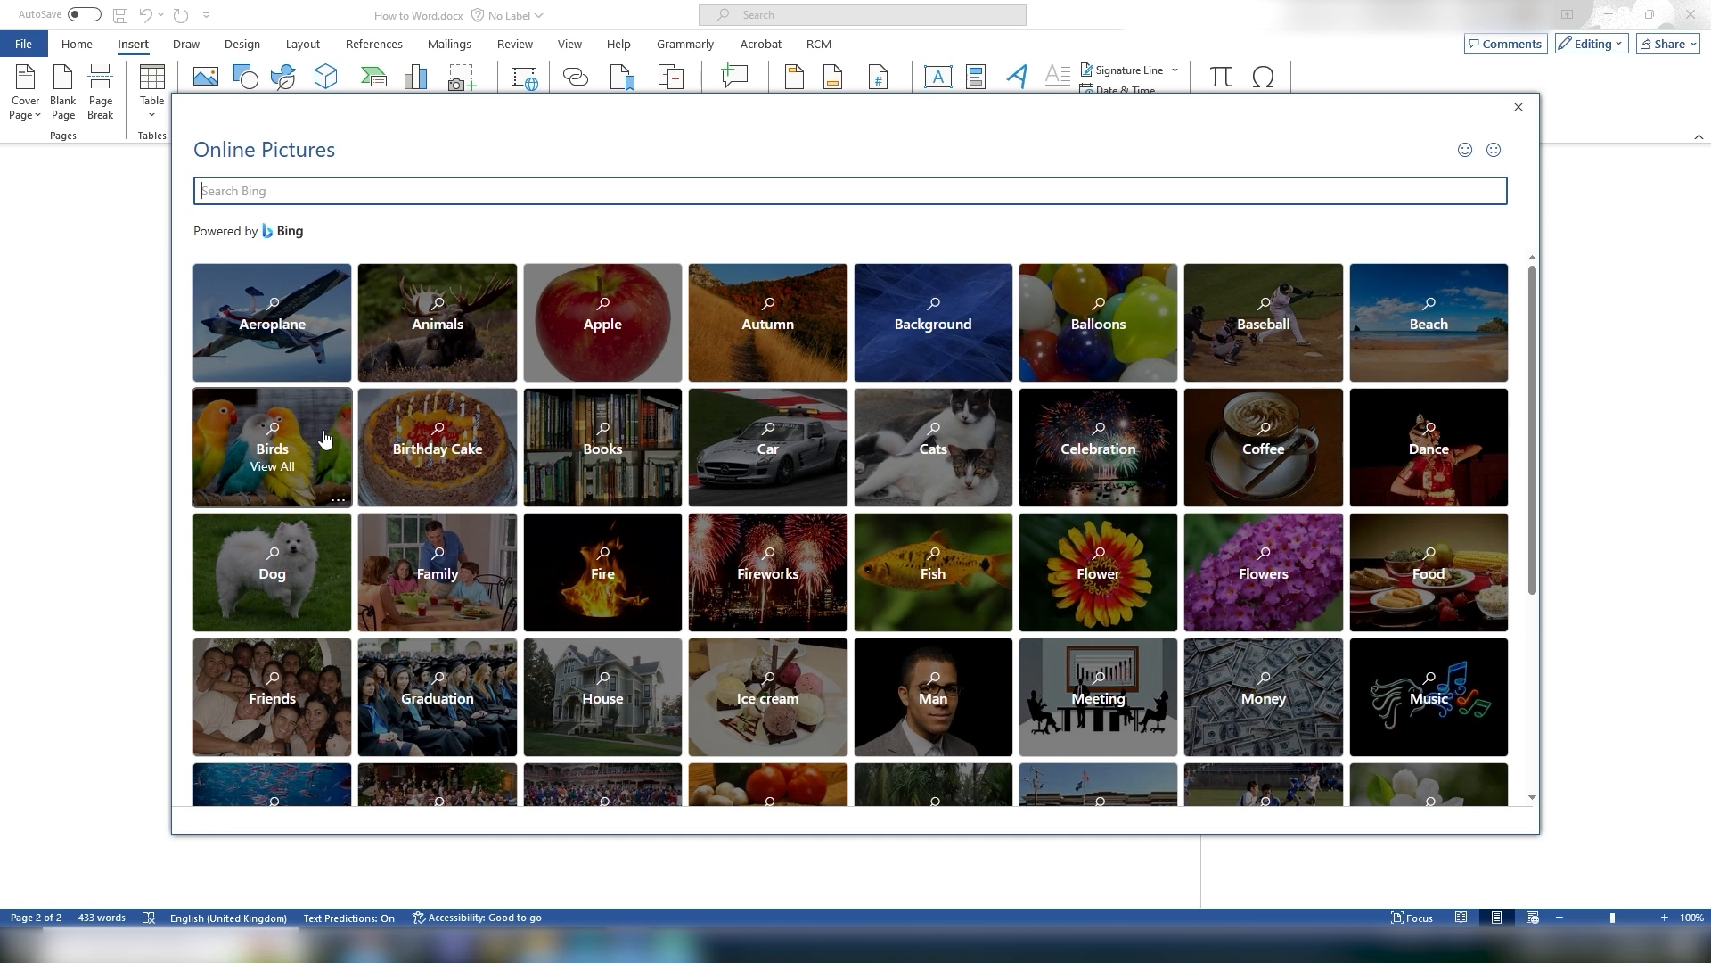
pyautogui.click(940, 450)
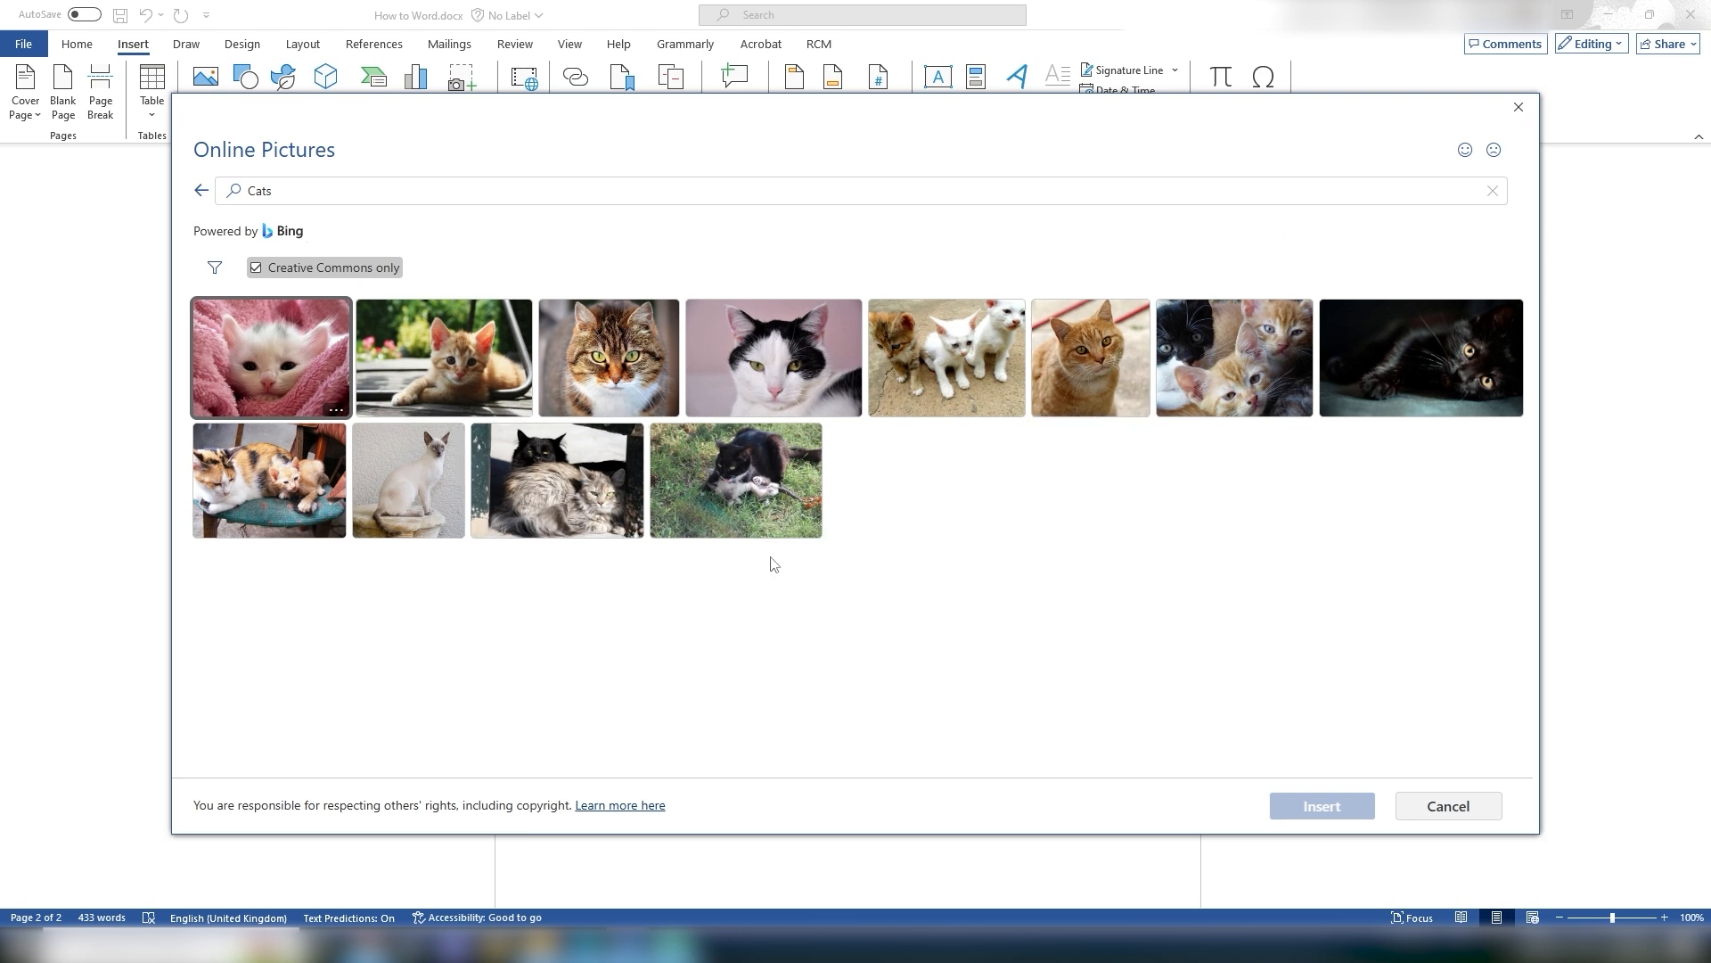
pyautogui.click(633, 363)
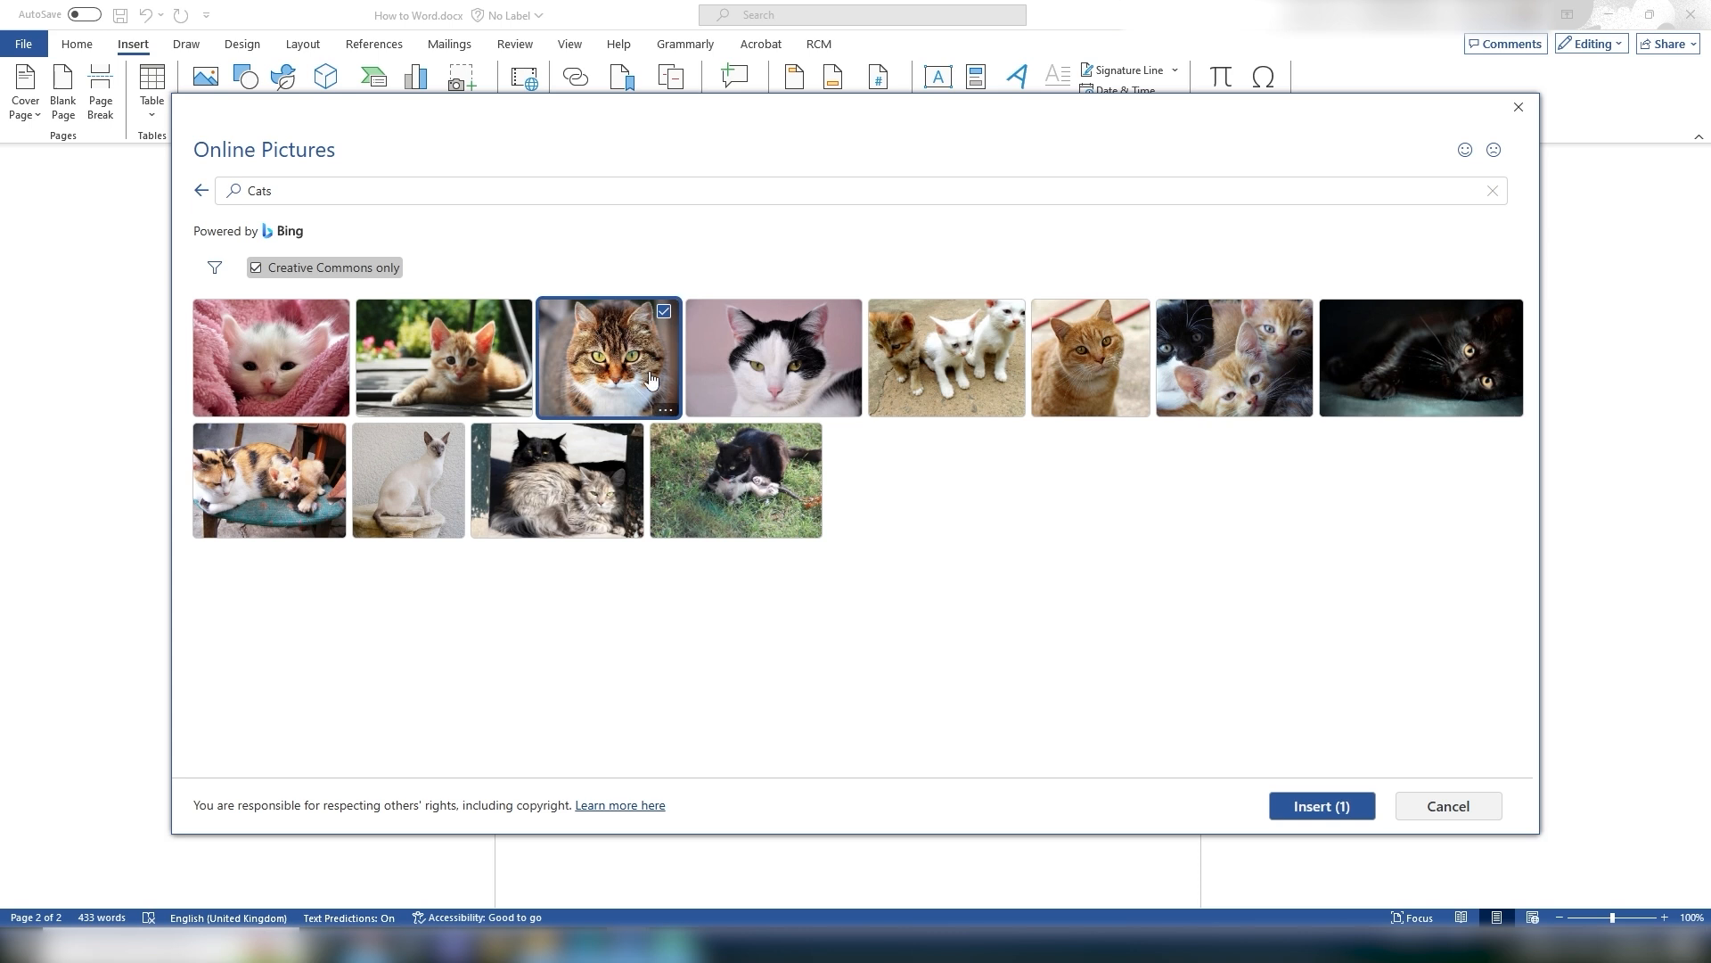
pyautogui.click(1320, 807)
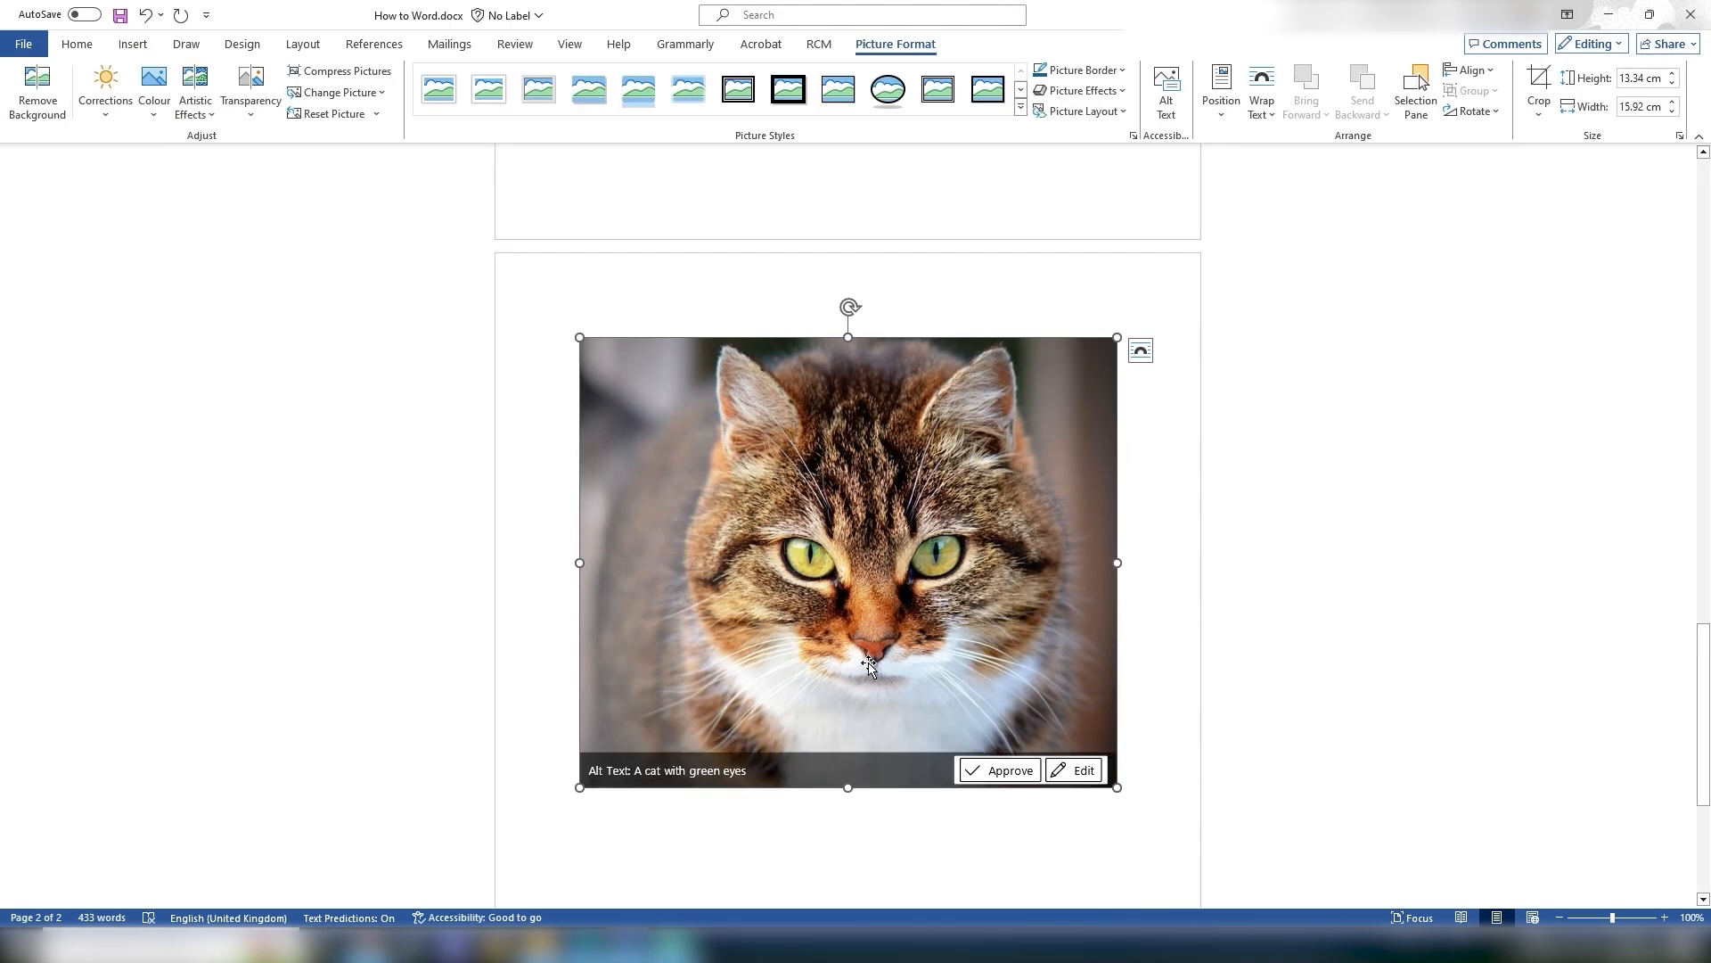
pyautogui.hotkey('ctrl', 'z')
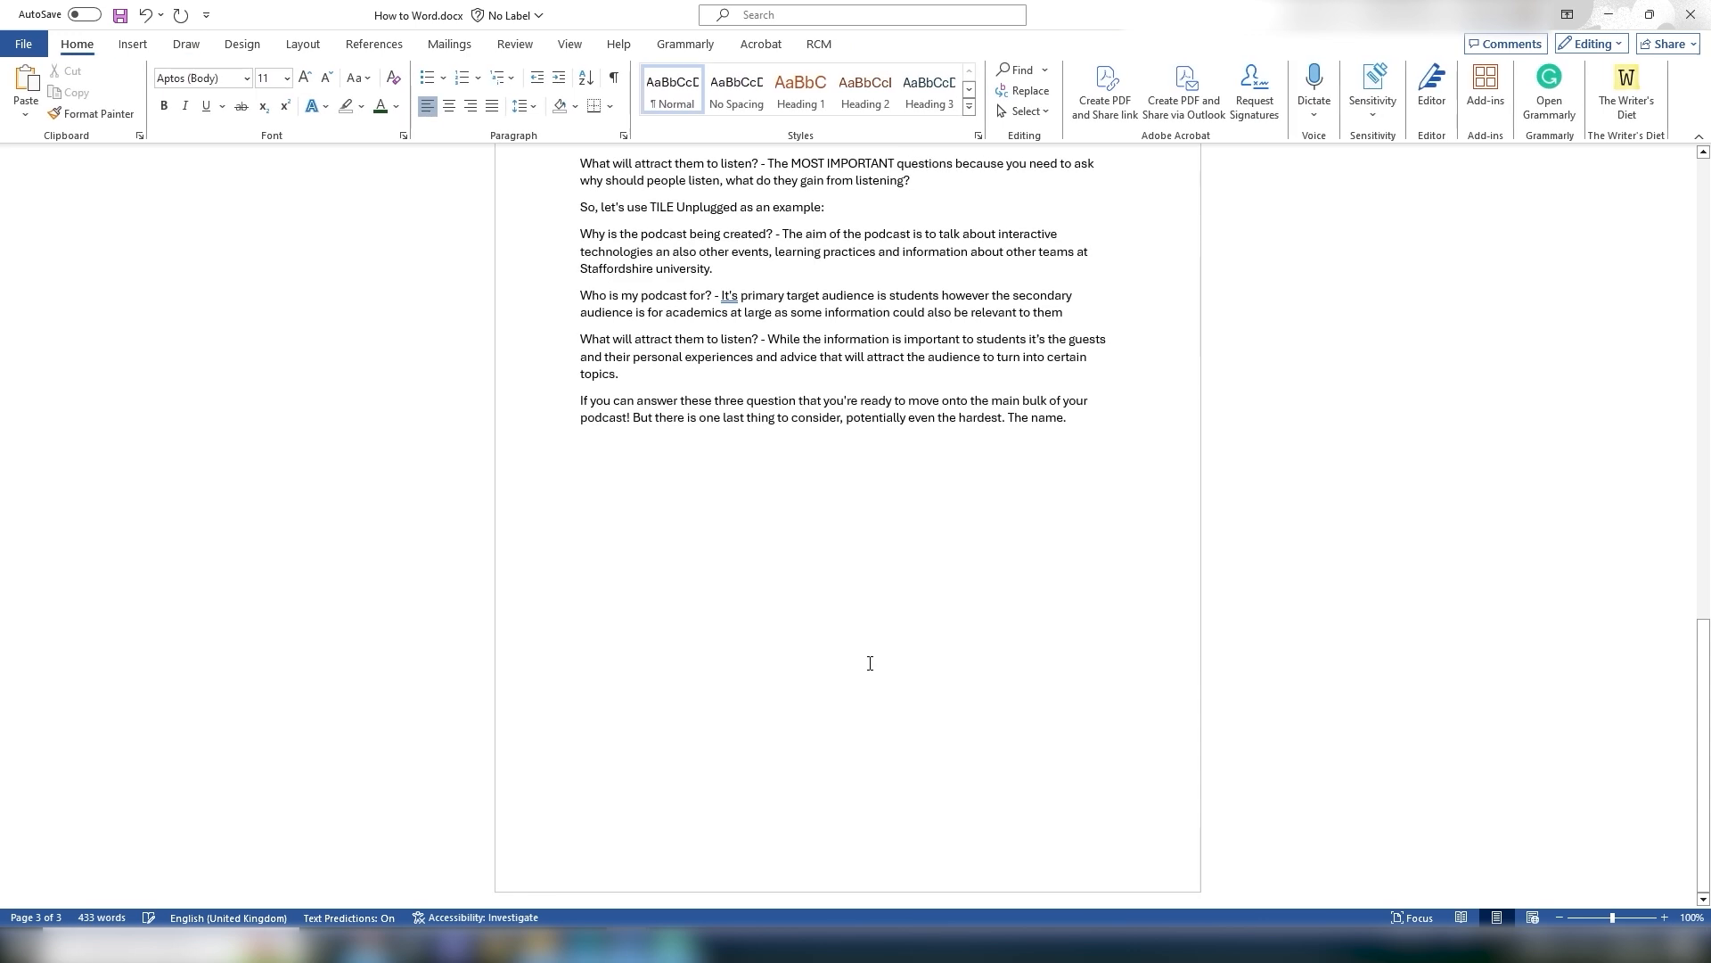
# Step: Start a new line at the document's end and drag Donuts.png from the Downloads folder into it
pyautogui.press('Return')
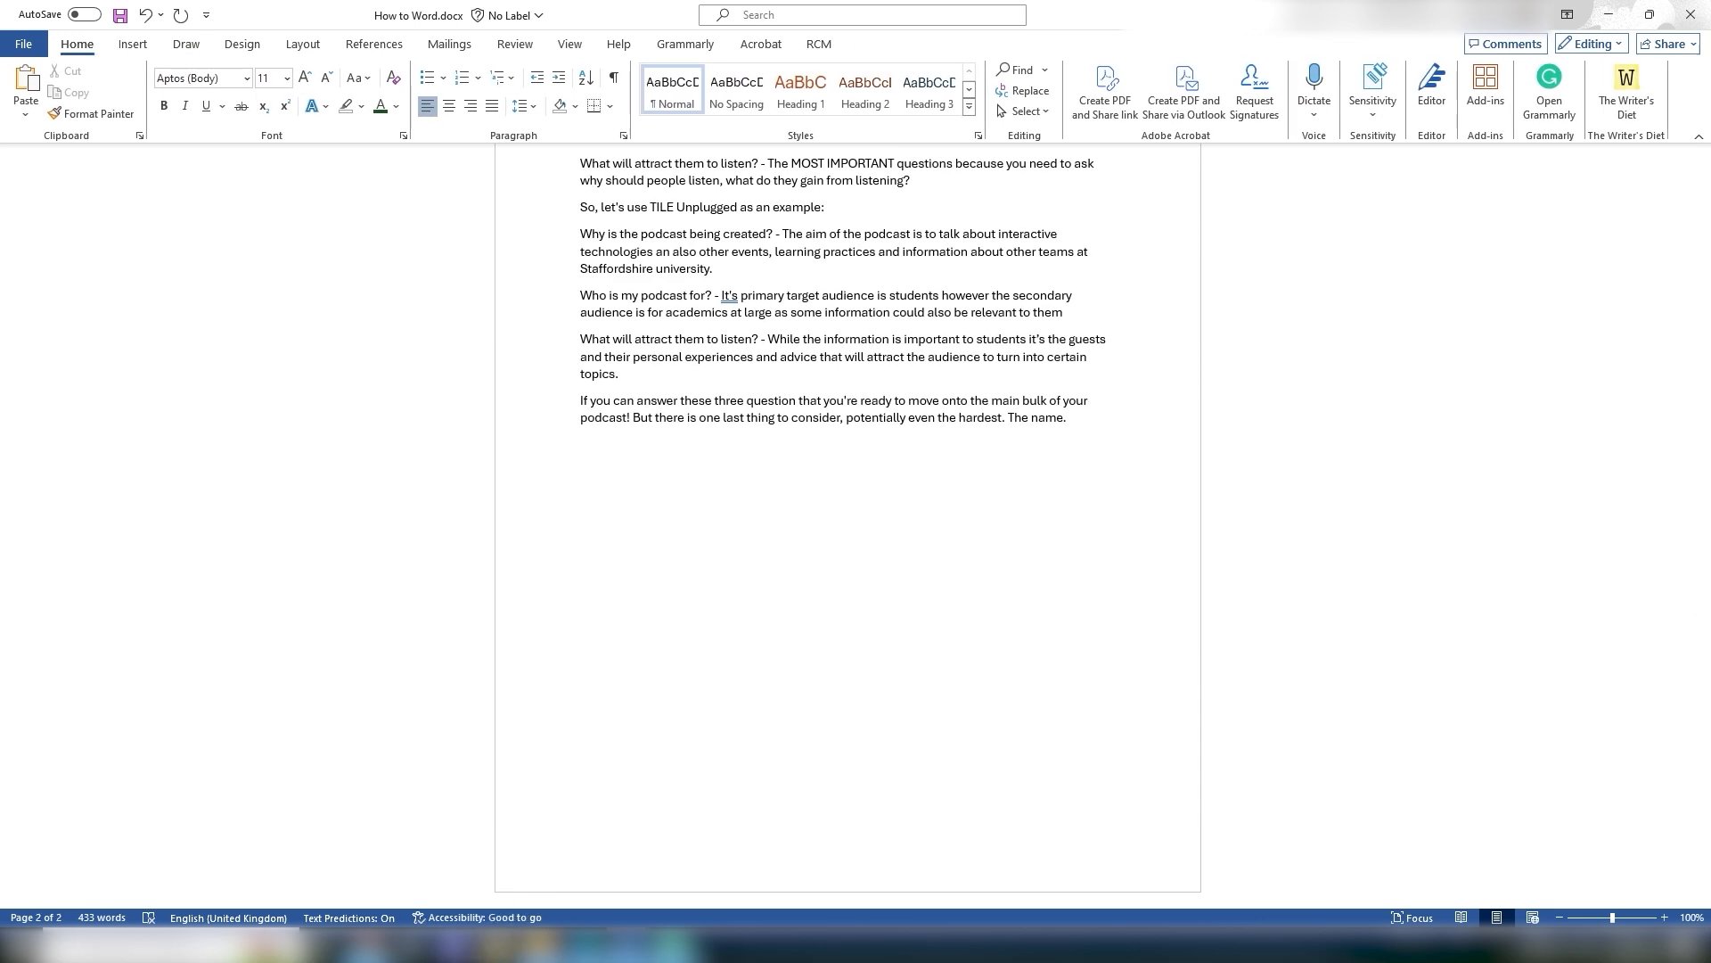
pyautogui.click(499, 946)
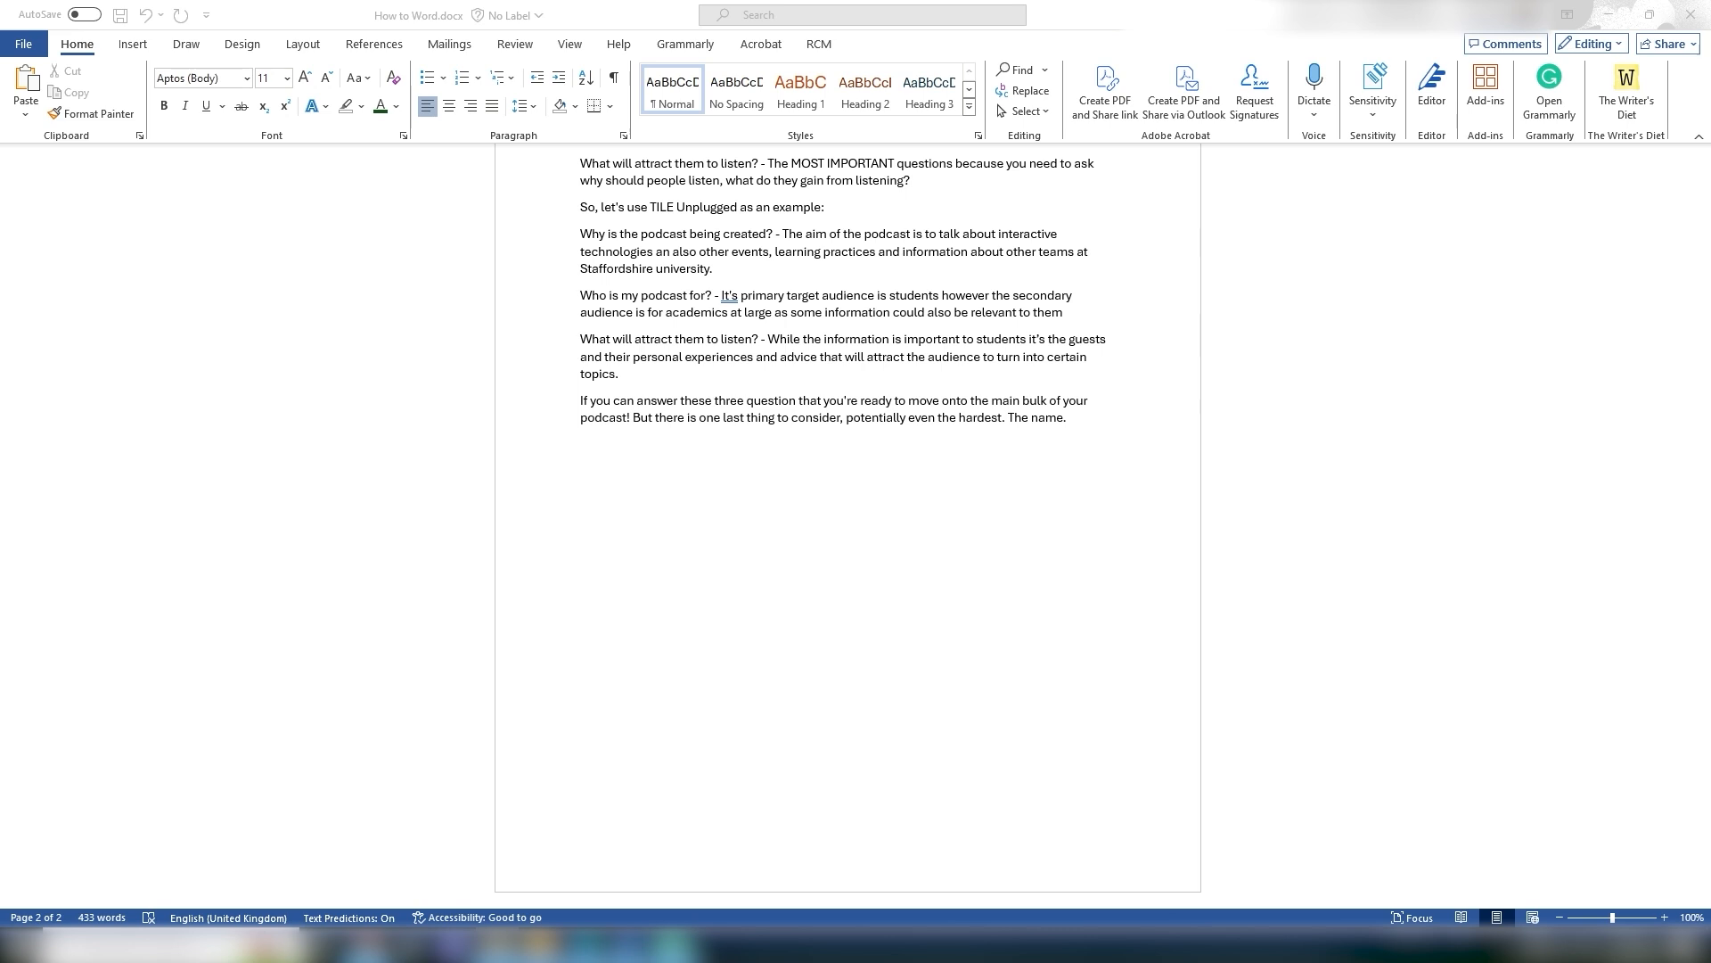
pyautogui.moveTo(1710, 60); pyautogui.dragTo(1295, 60)
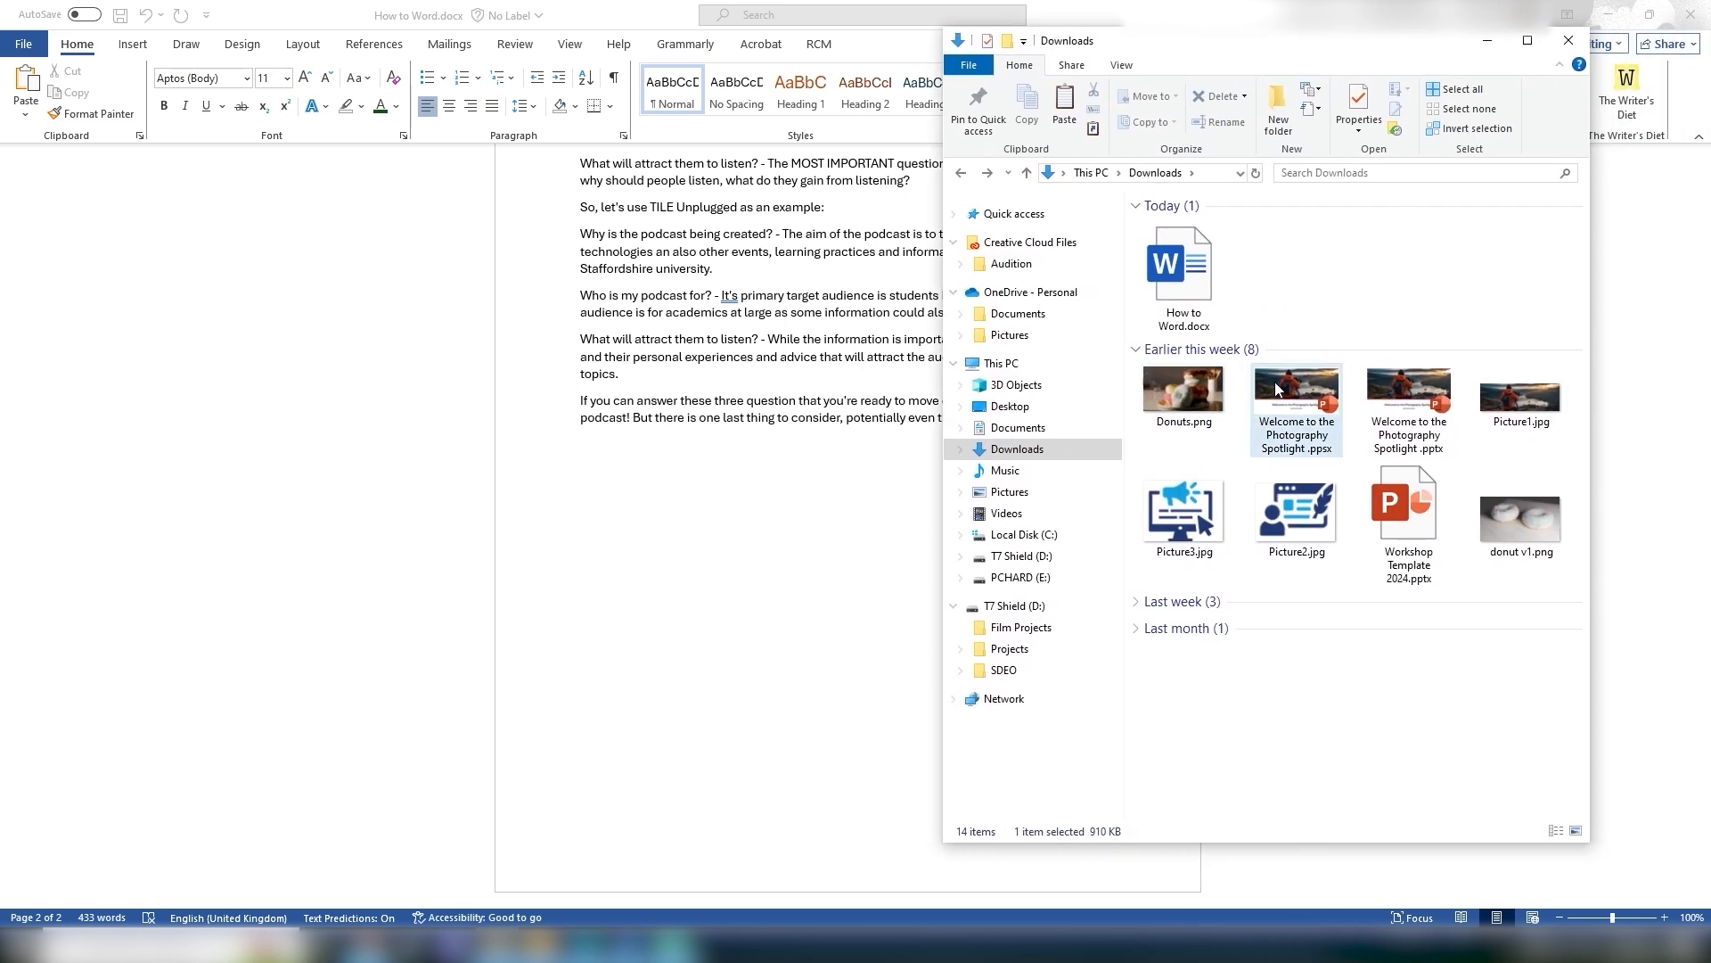
pyautogui.click(1185, 406)
pyautogui.moveTo(1190, 406); pyautogui.dragTo(587, 452)
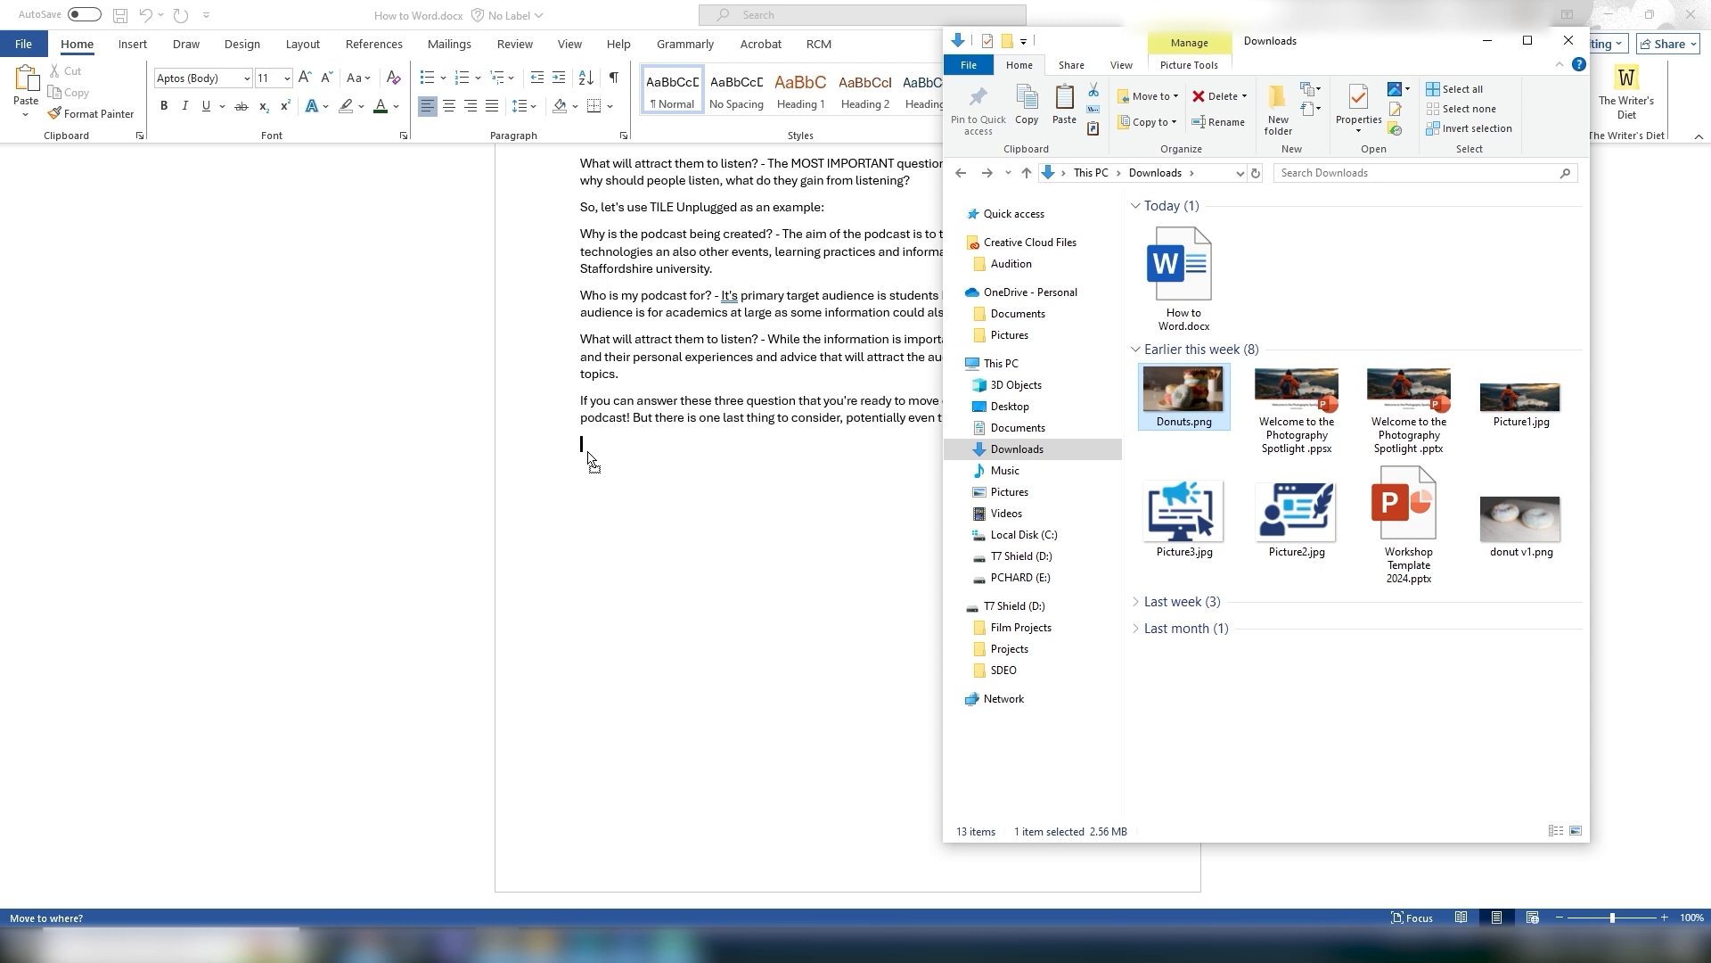
pyautogui.moveTo(588, 452); pyautogui.dragTo(586, 451)
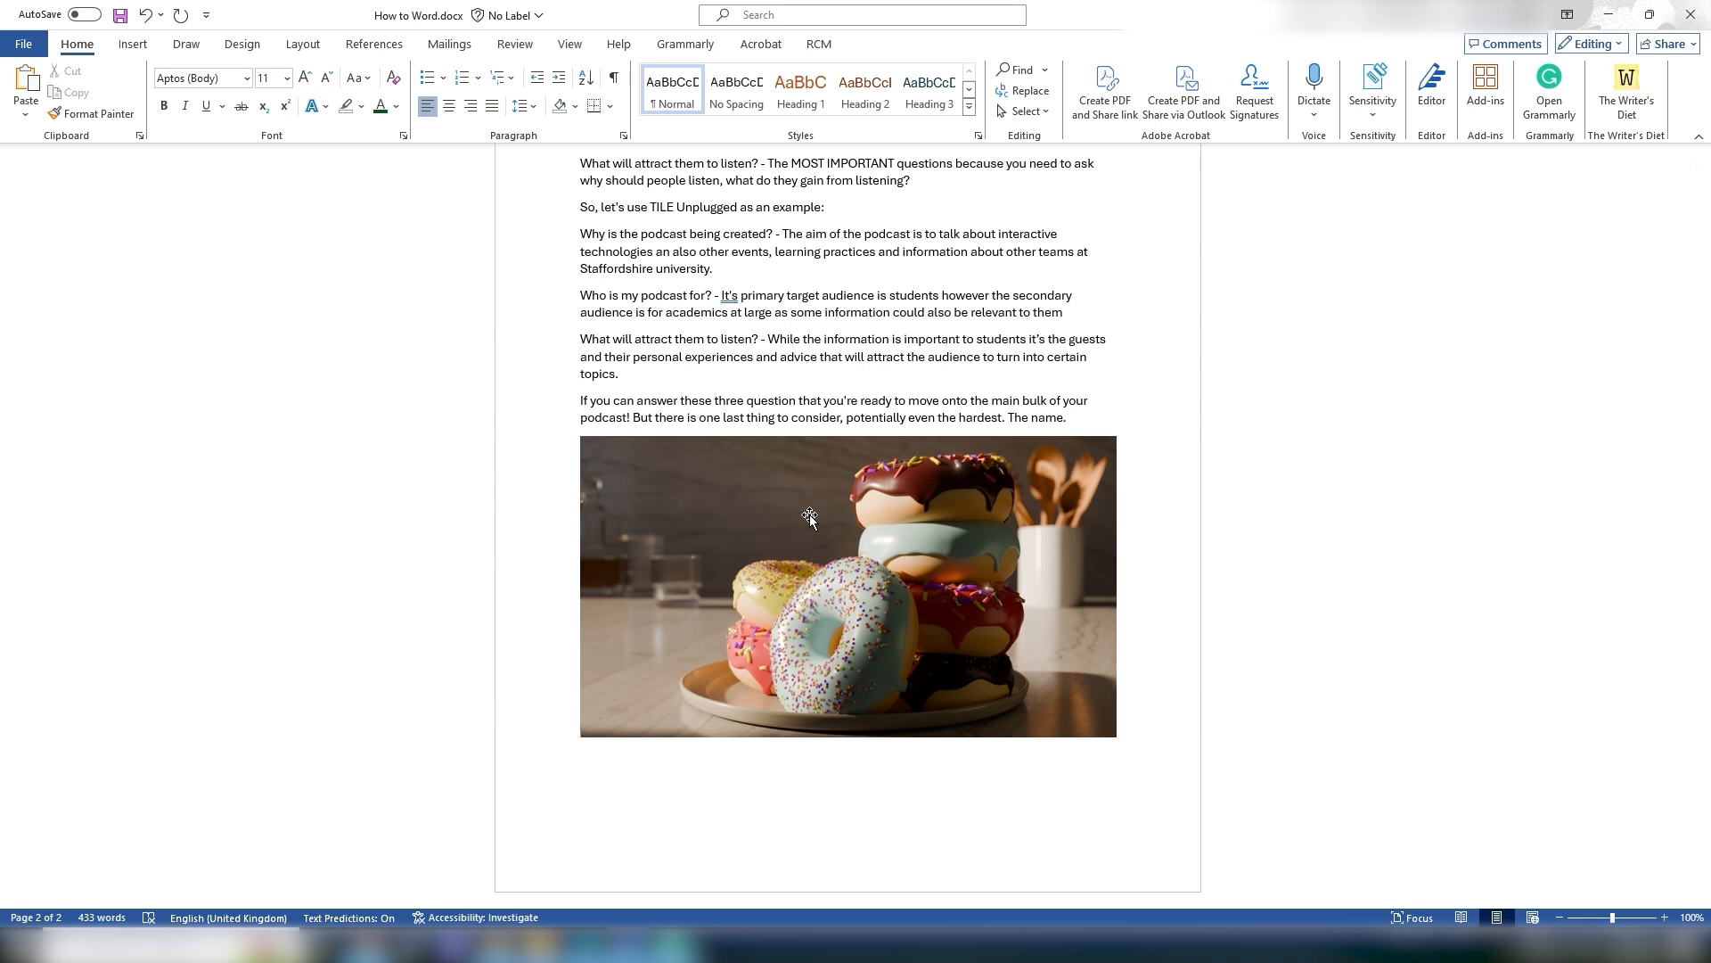
# Step: Move the donut picture up to sit below the "What will attract them to listen?" paragraph
pyautogui.scroll(3, 809, 516)
pyautogui.click(805, 683)
pyautogui.moveTo(805, 684); pyautogui.dragTo(943, 332)
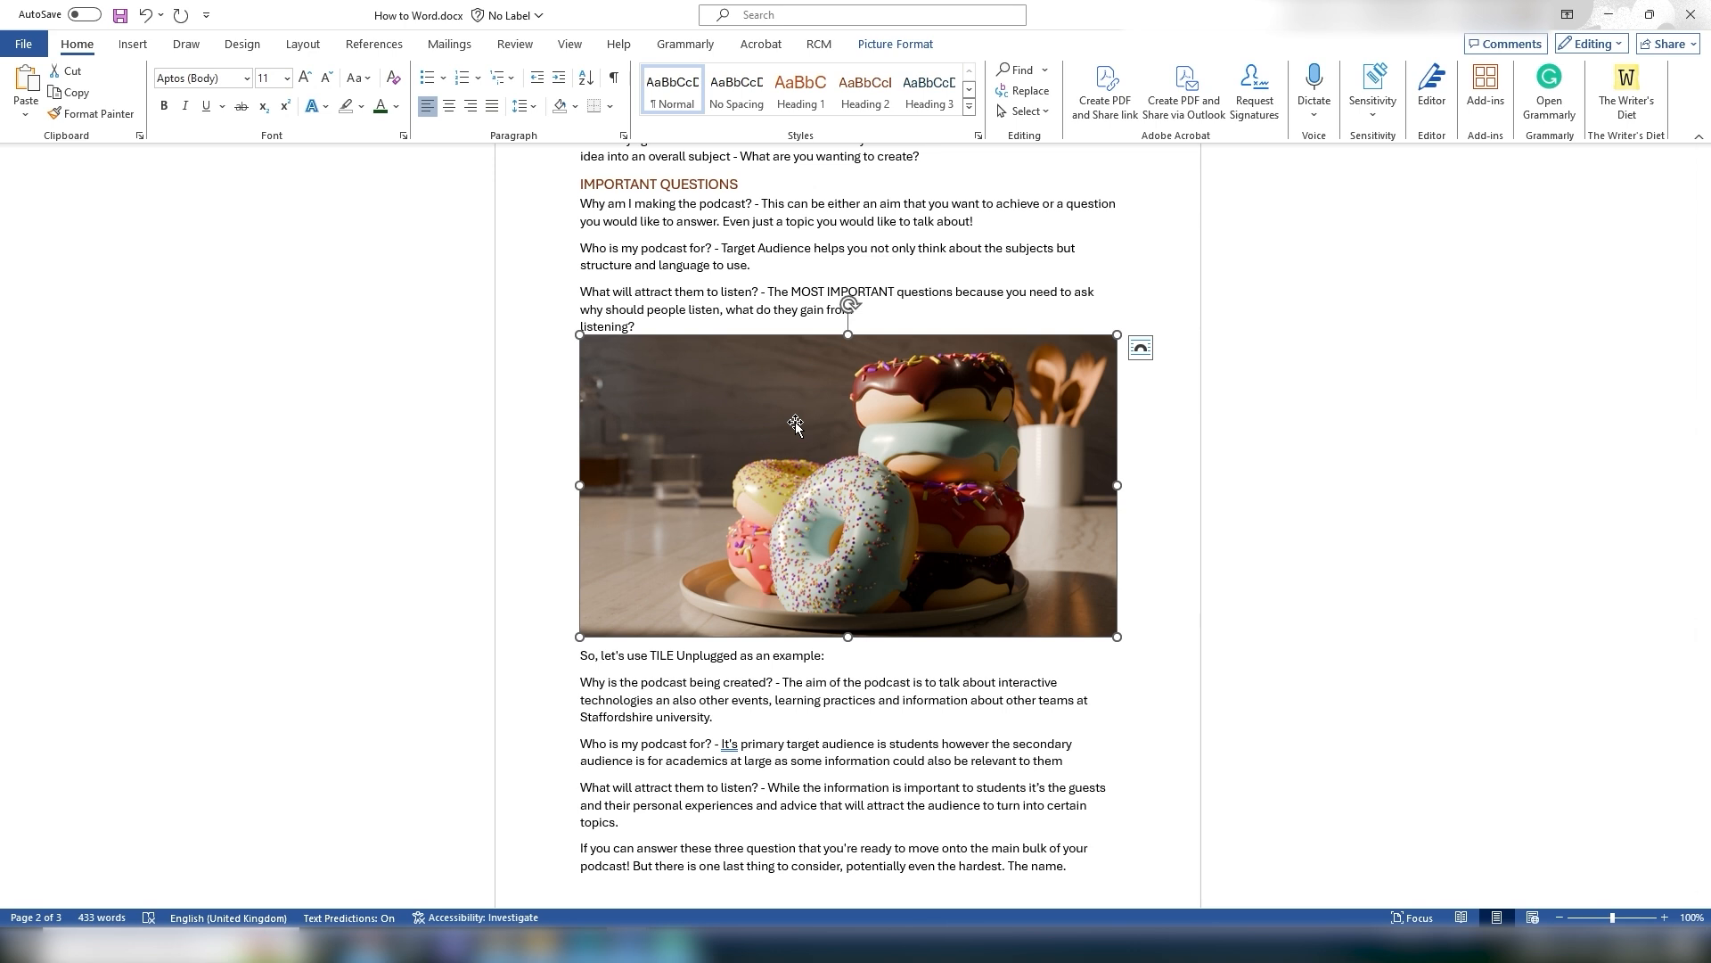
# Step: Set the donut picture's text wrapping to Square
pyautogui.click(884, 46)
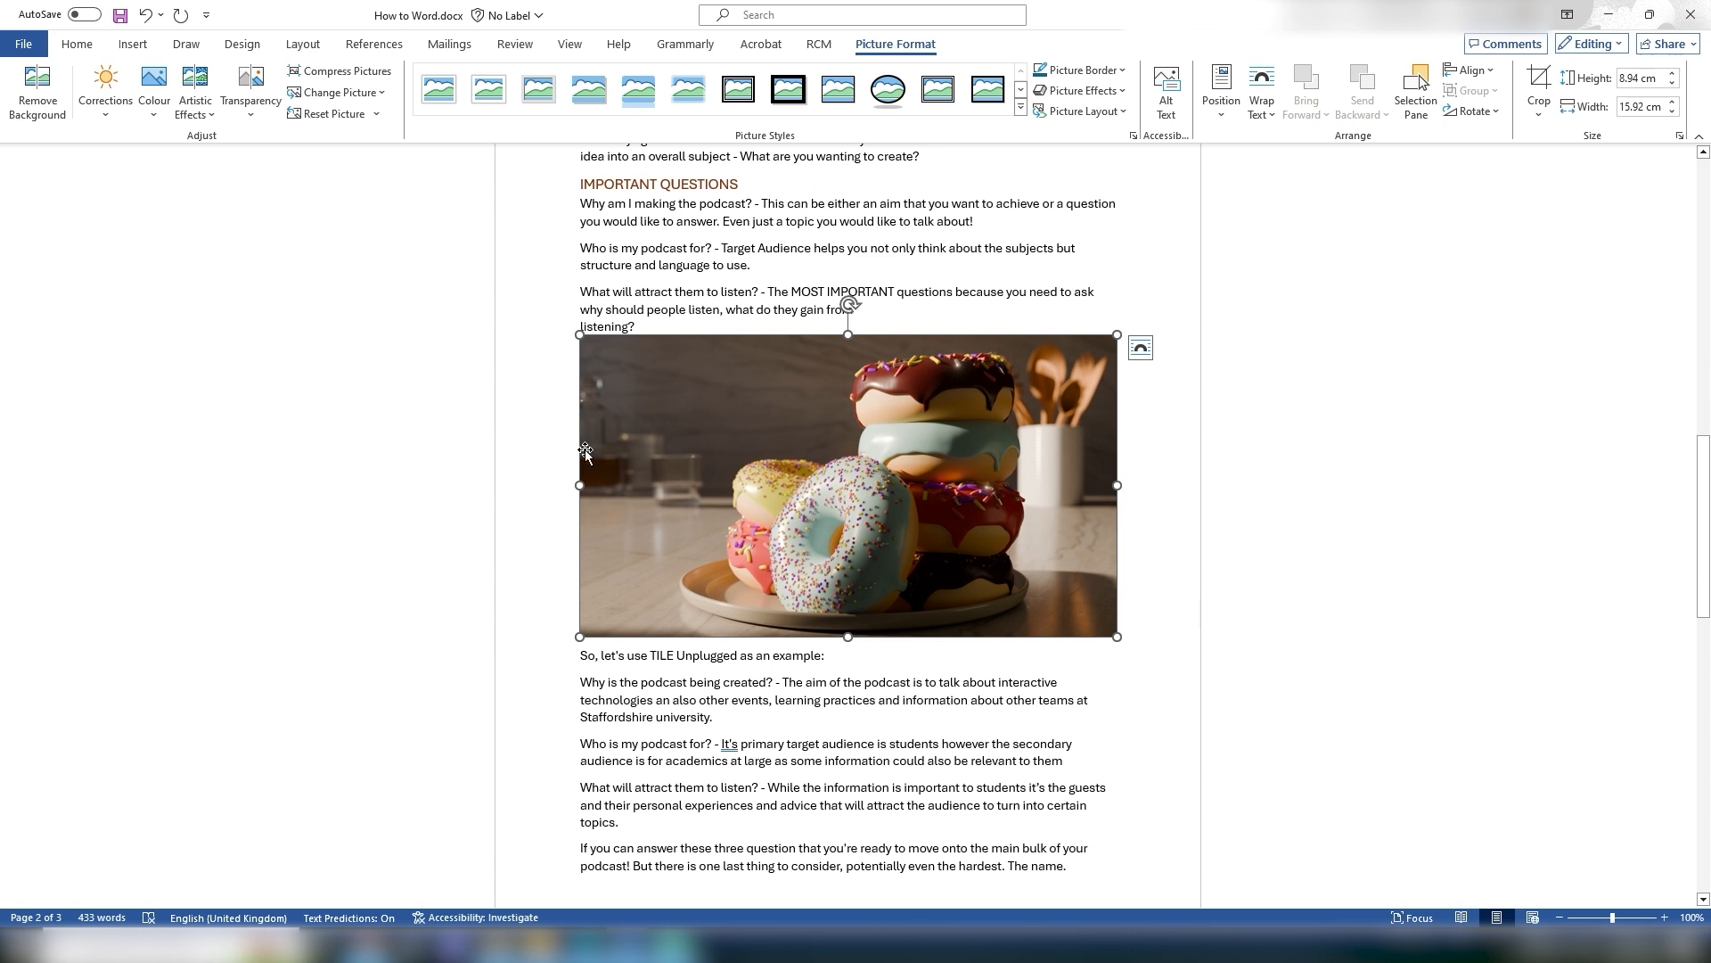
pyautogui.click(1129, 474)
pyautogui.click(1041, 419)
pyautogui.click(1141, 349)
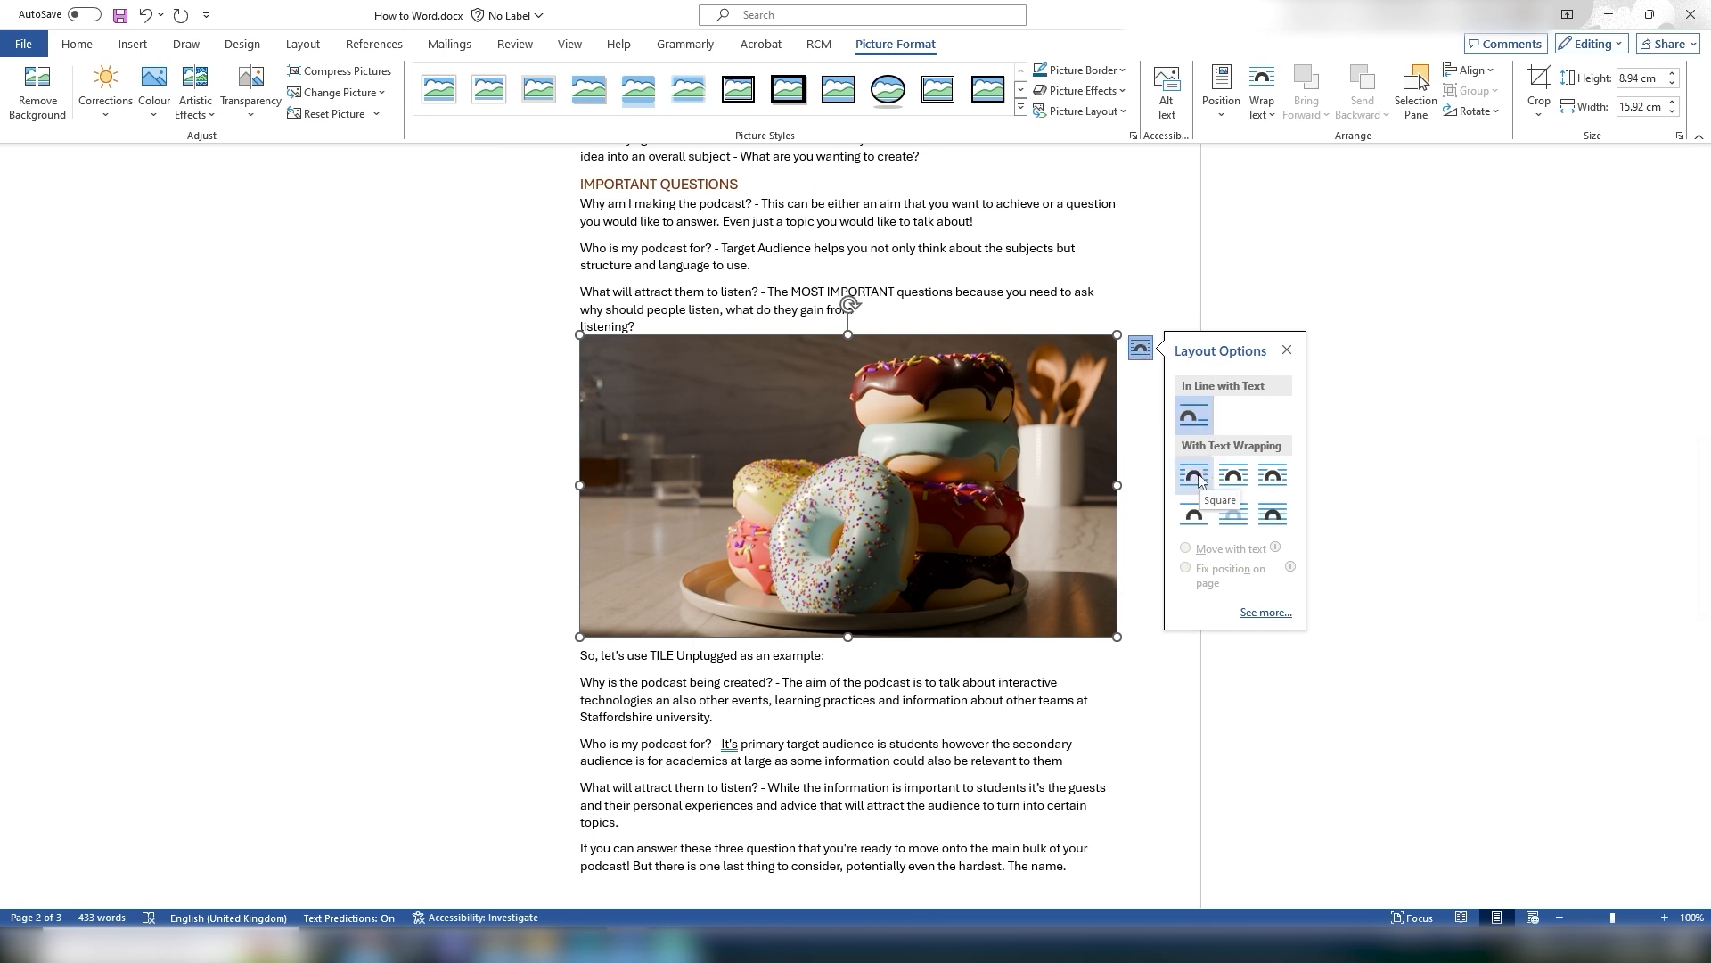
pyautogui.click(1233, 479)
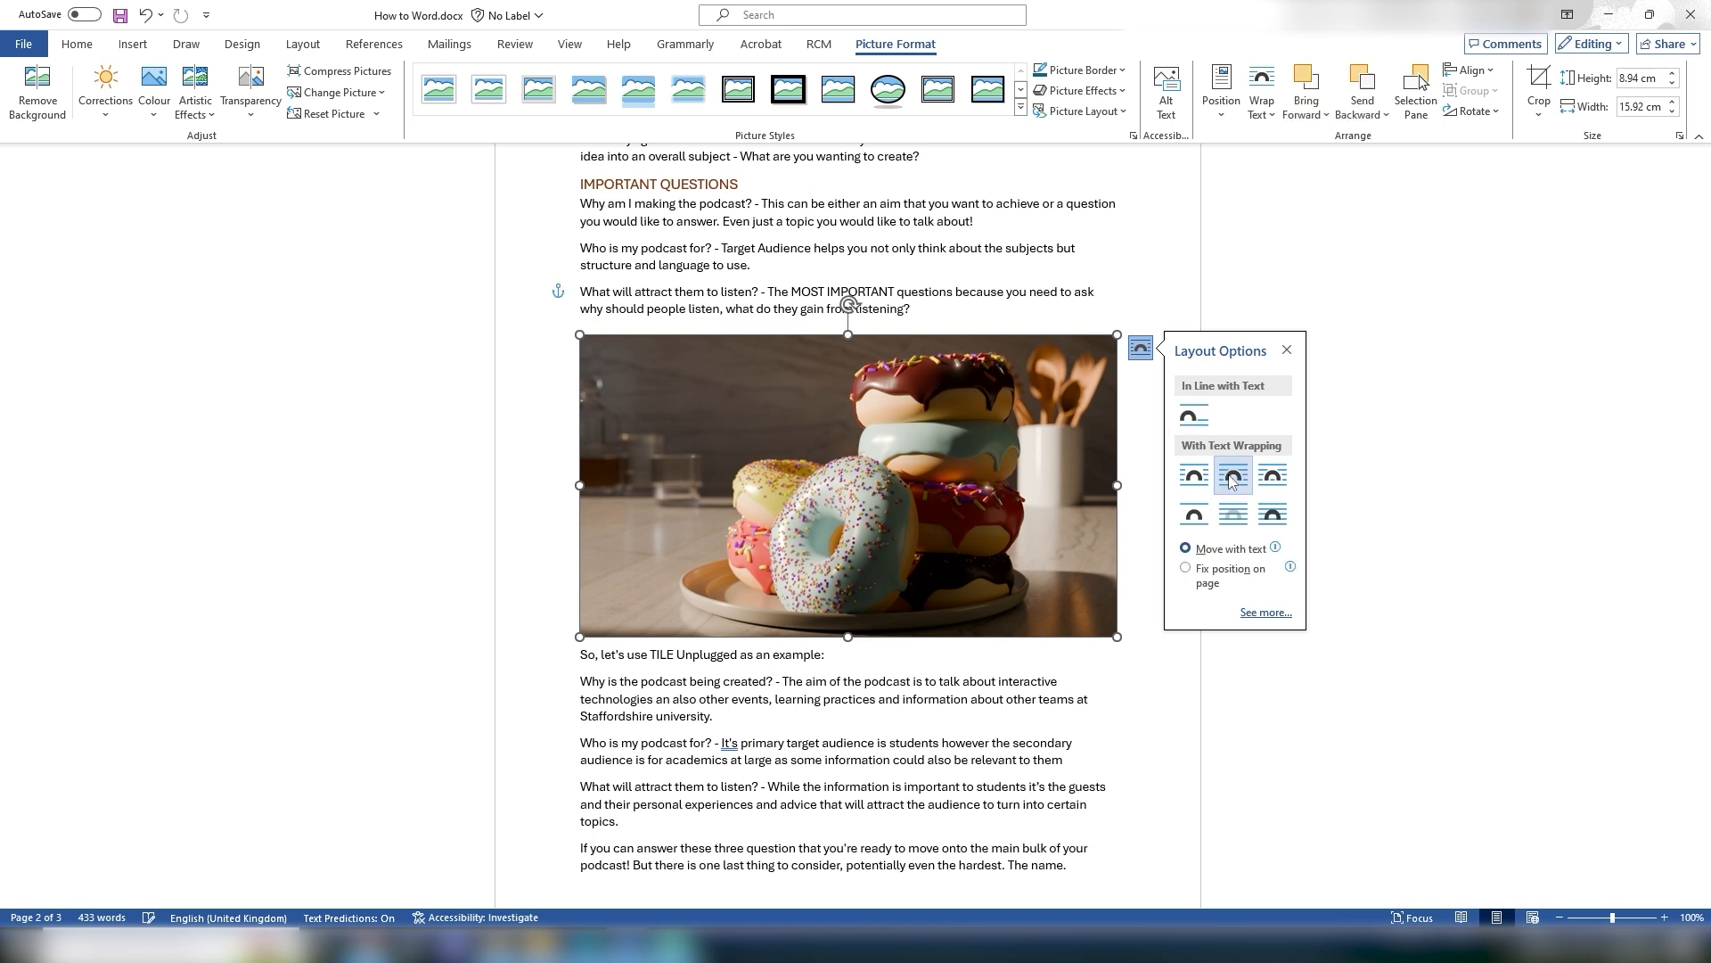
# Step: Resize the picture to about 5.5 × 9.8 cm and place it beside the example paragraphs
pyautogui.moveTo(789, 424); pyautogui.dragTo(875, 376)
pyautogui.moveTo(666, 286); pyautogui.dragTo(1000, 400)
pyautogui.moveTo(1032, 431); pyautogui.dragTo(1033, 368)
pyautogui.click(1490, 344)
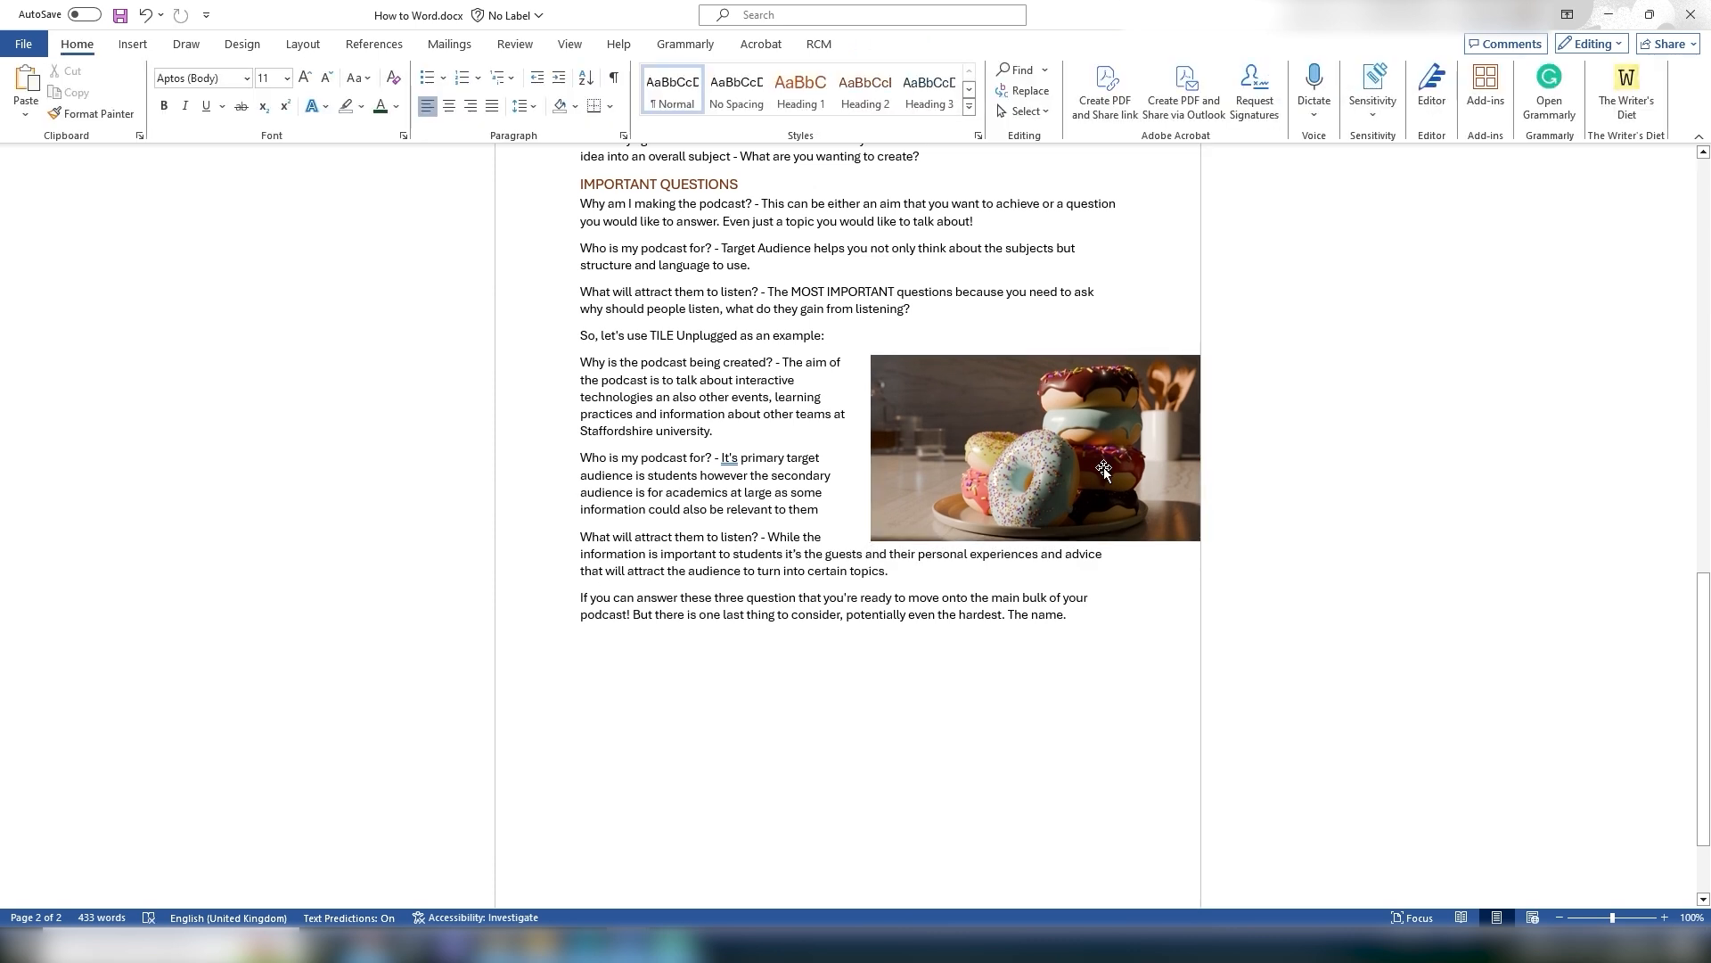
# Step: Nudge the picture up level with the "So, let's use TILE Unplugged" line
pyautogui.click(1104, 467)
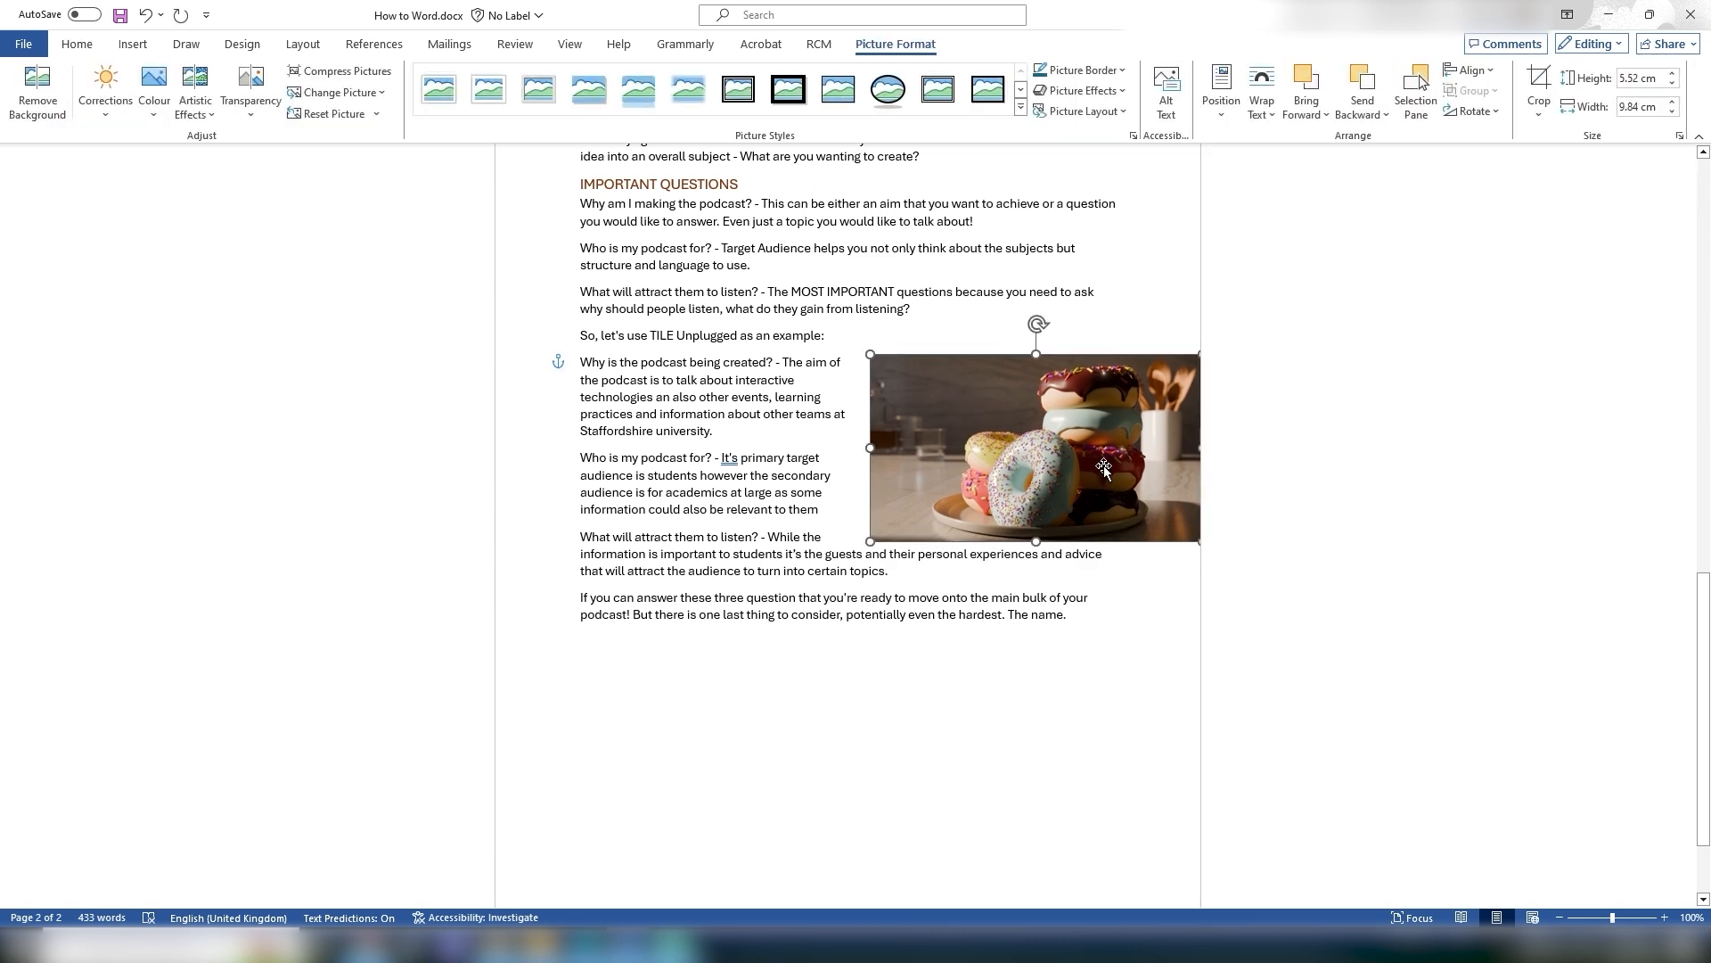
pyautogui.moveTo(1103, 467); pyautogui.dragTo(1095, 440)
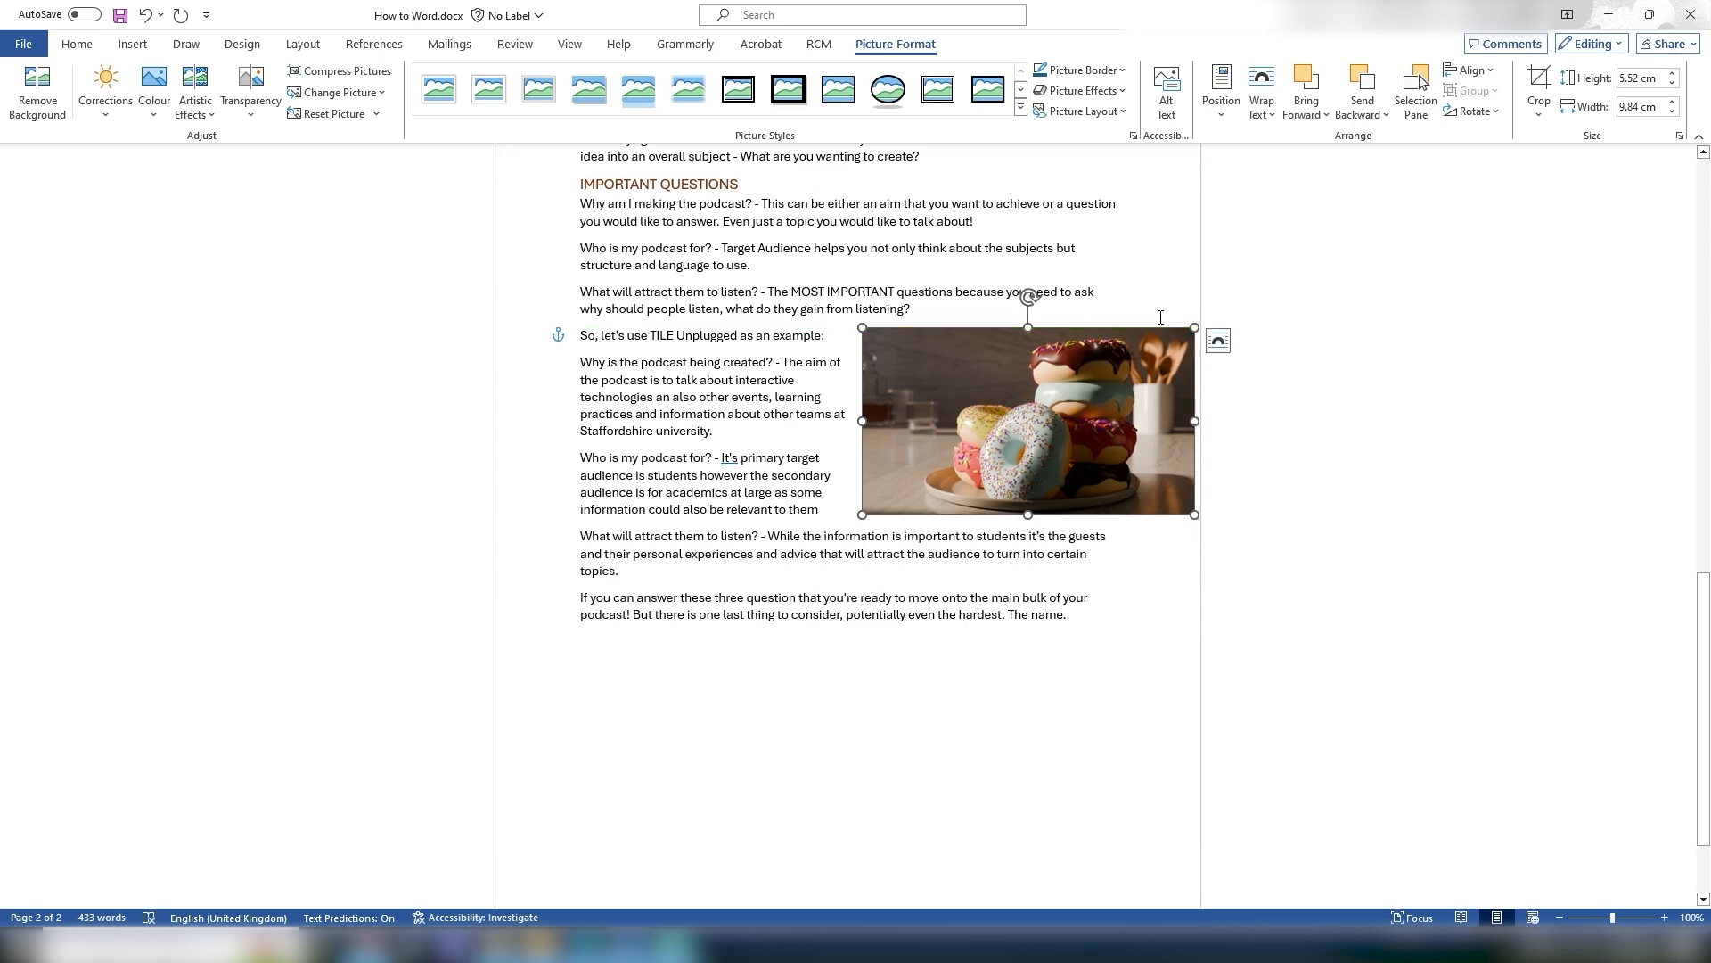
pyautogui.click(1217, 341)
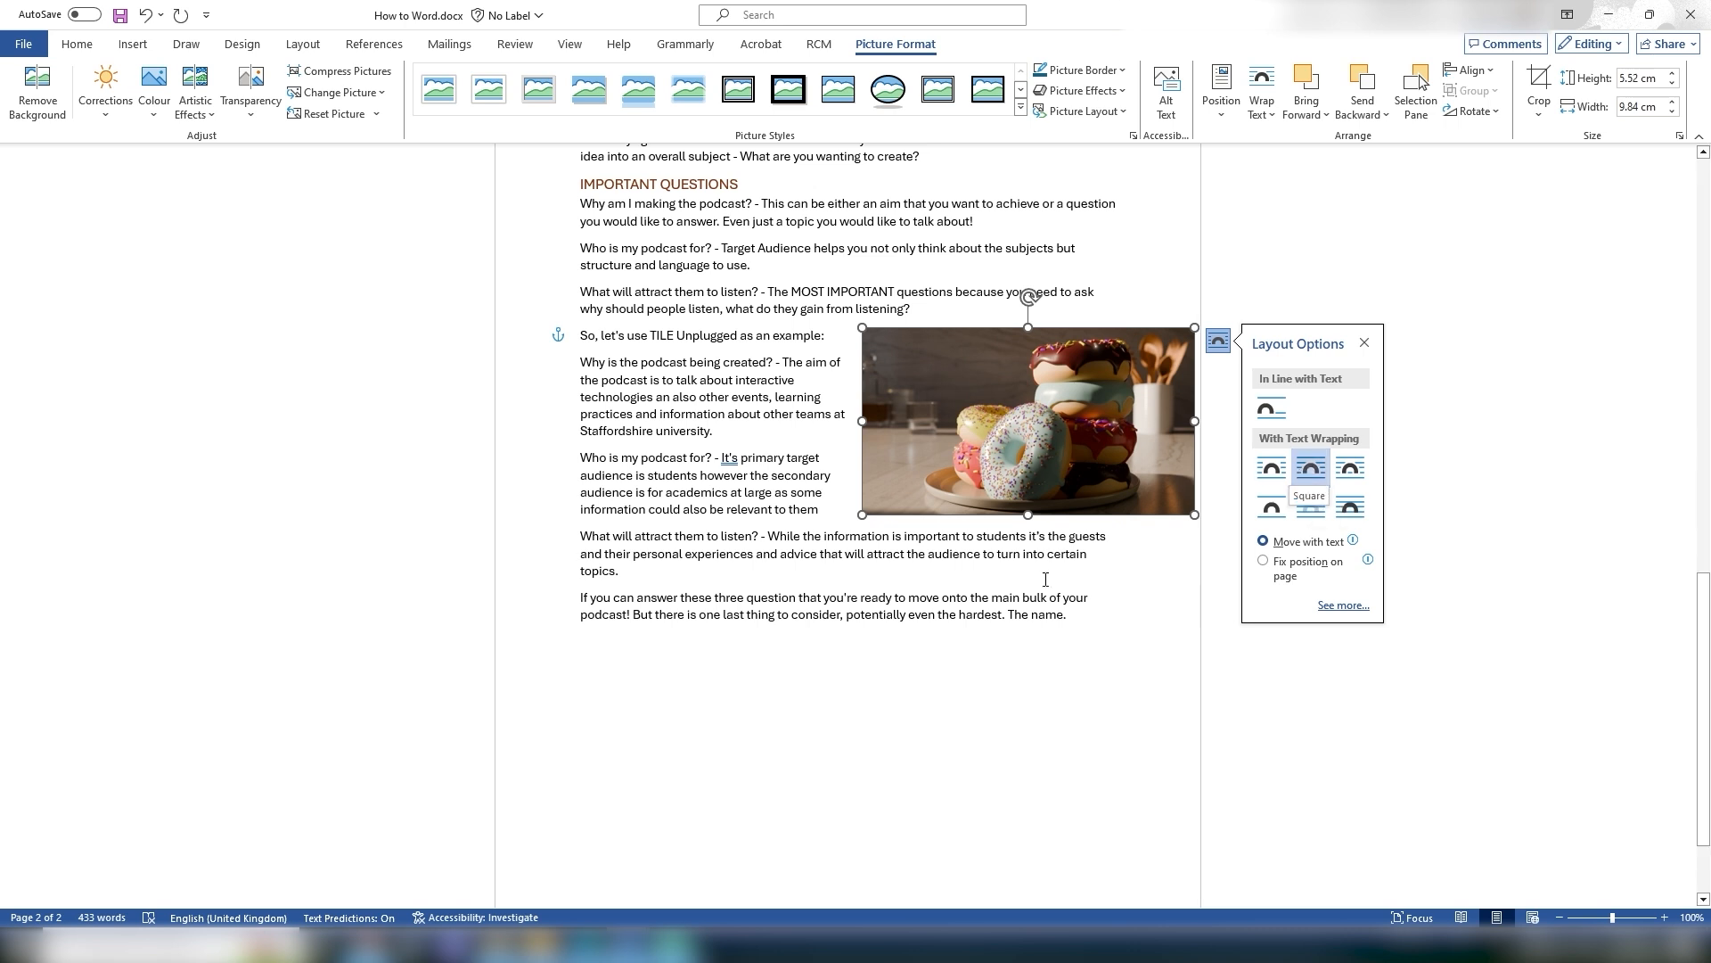
pyautogui.click(1049, 679)
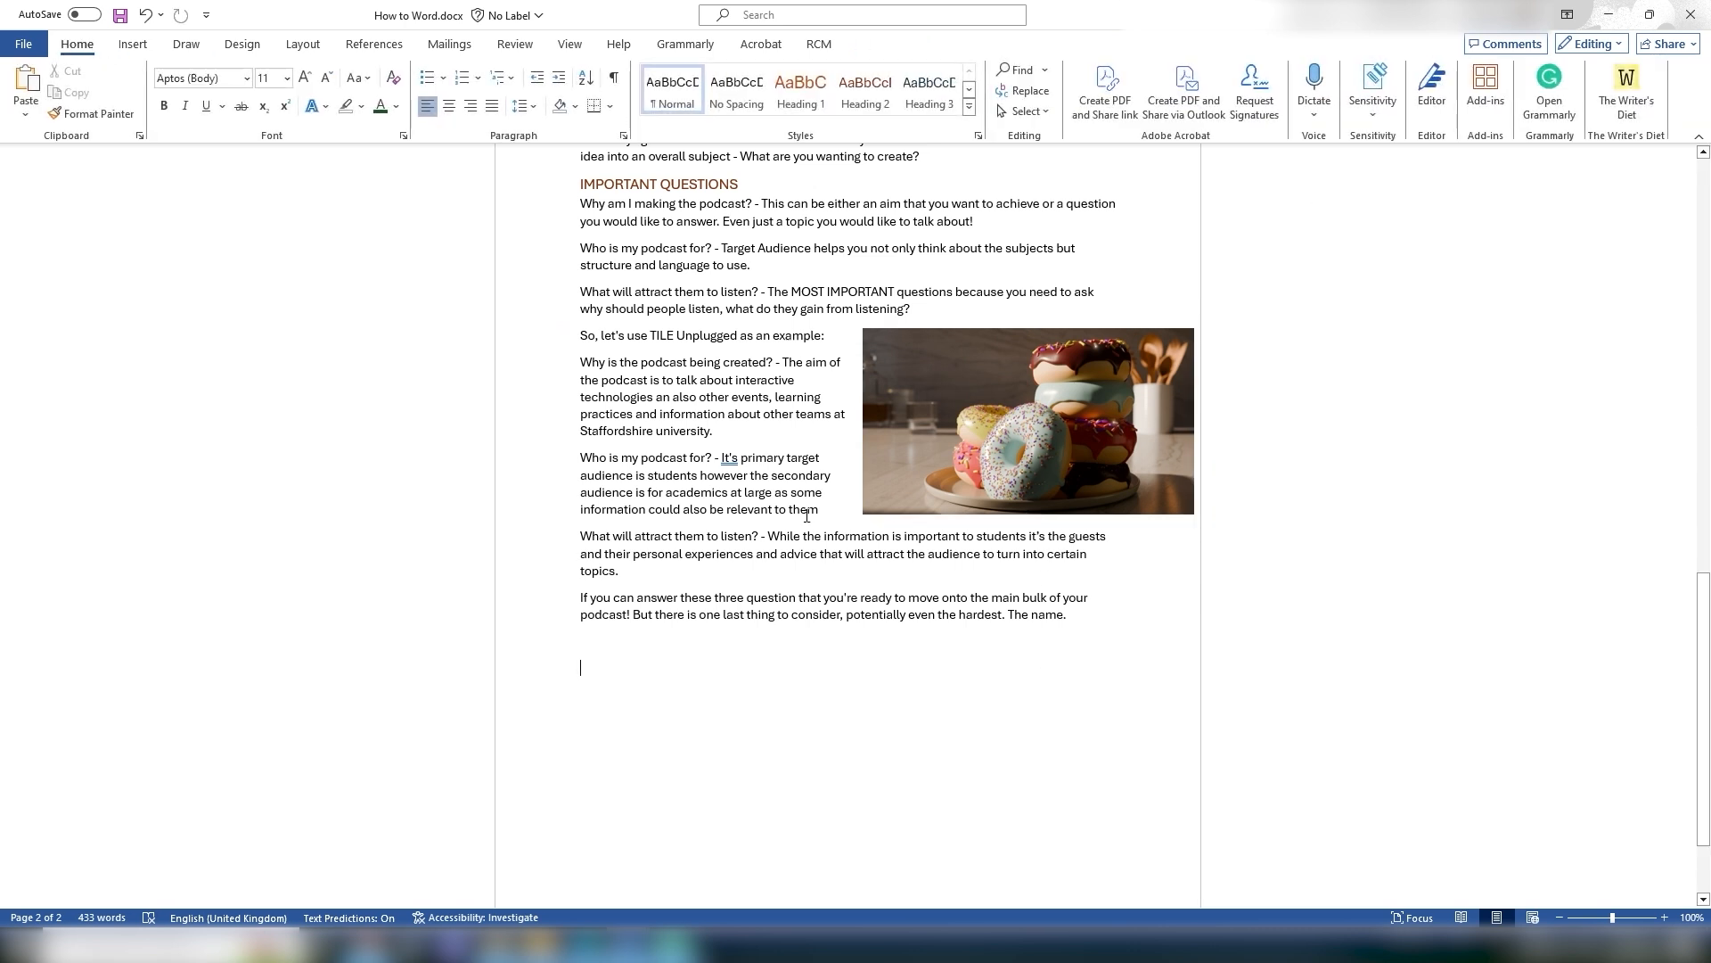
# Step: Remove the picture's background, marking extra areas of the donuts to keep and background areas to remove
pyautogui.click(1024, 382)
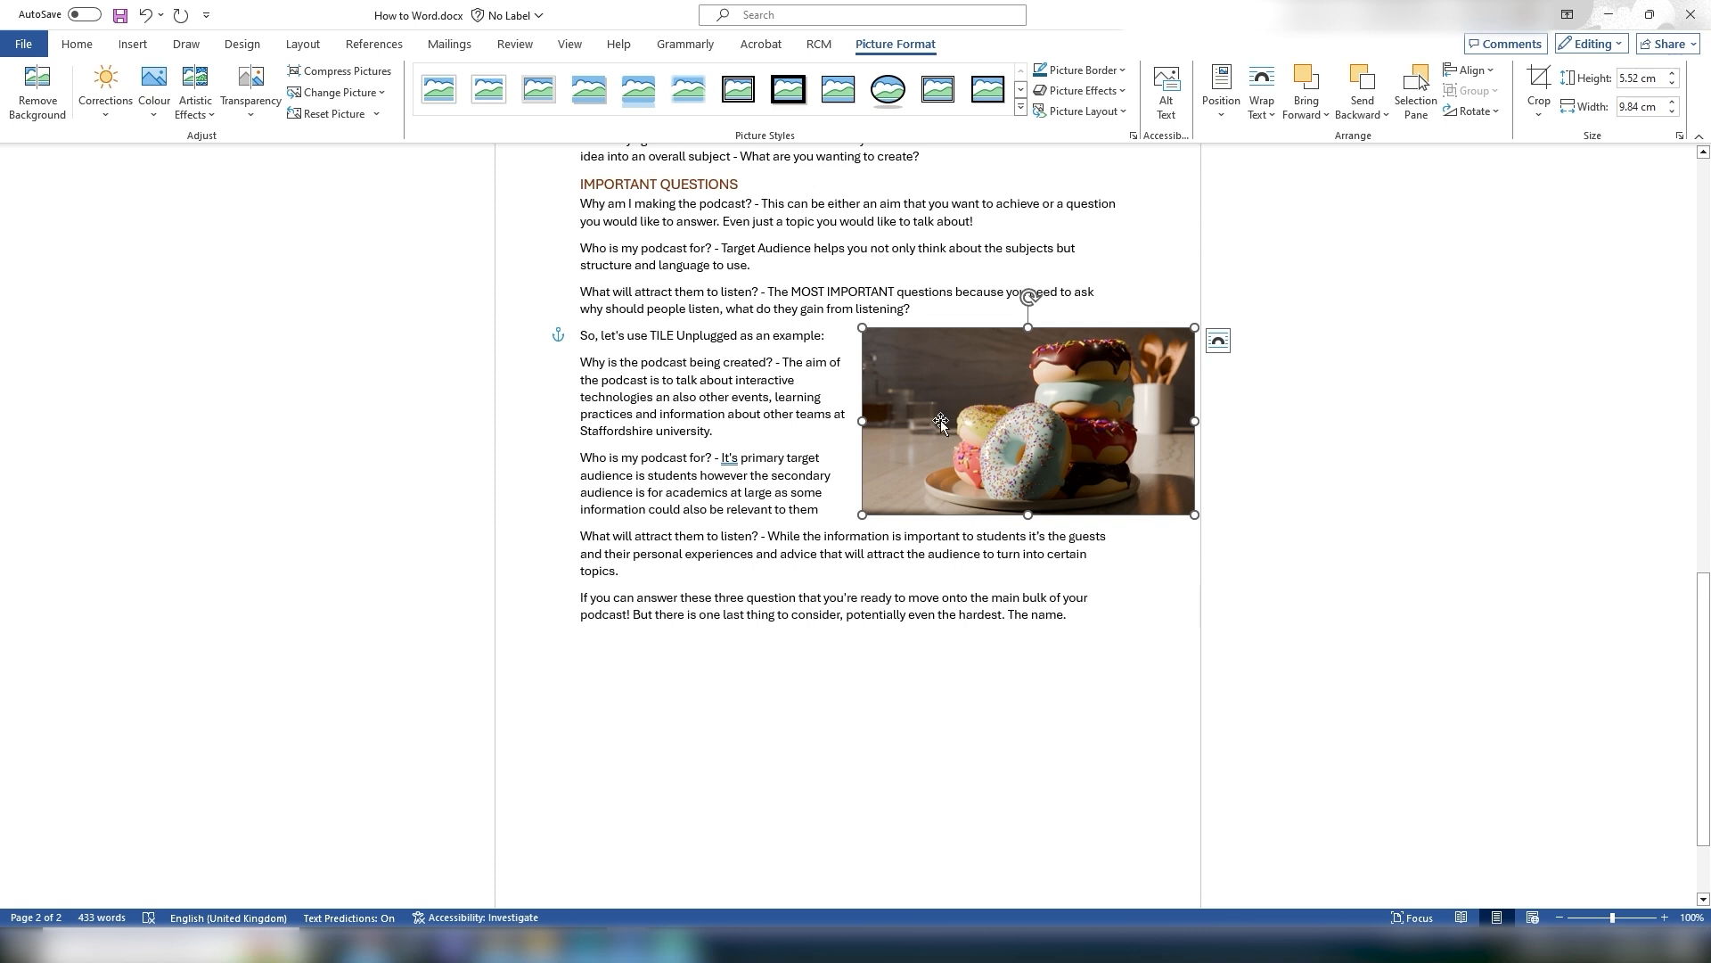
pyautogui.click(38, 83)
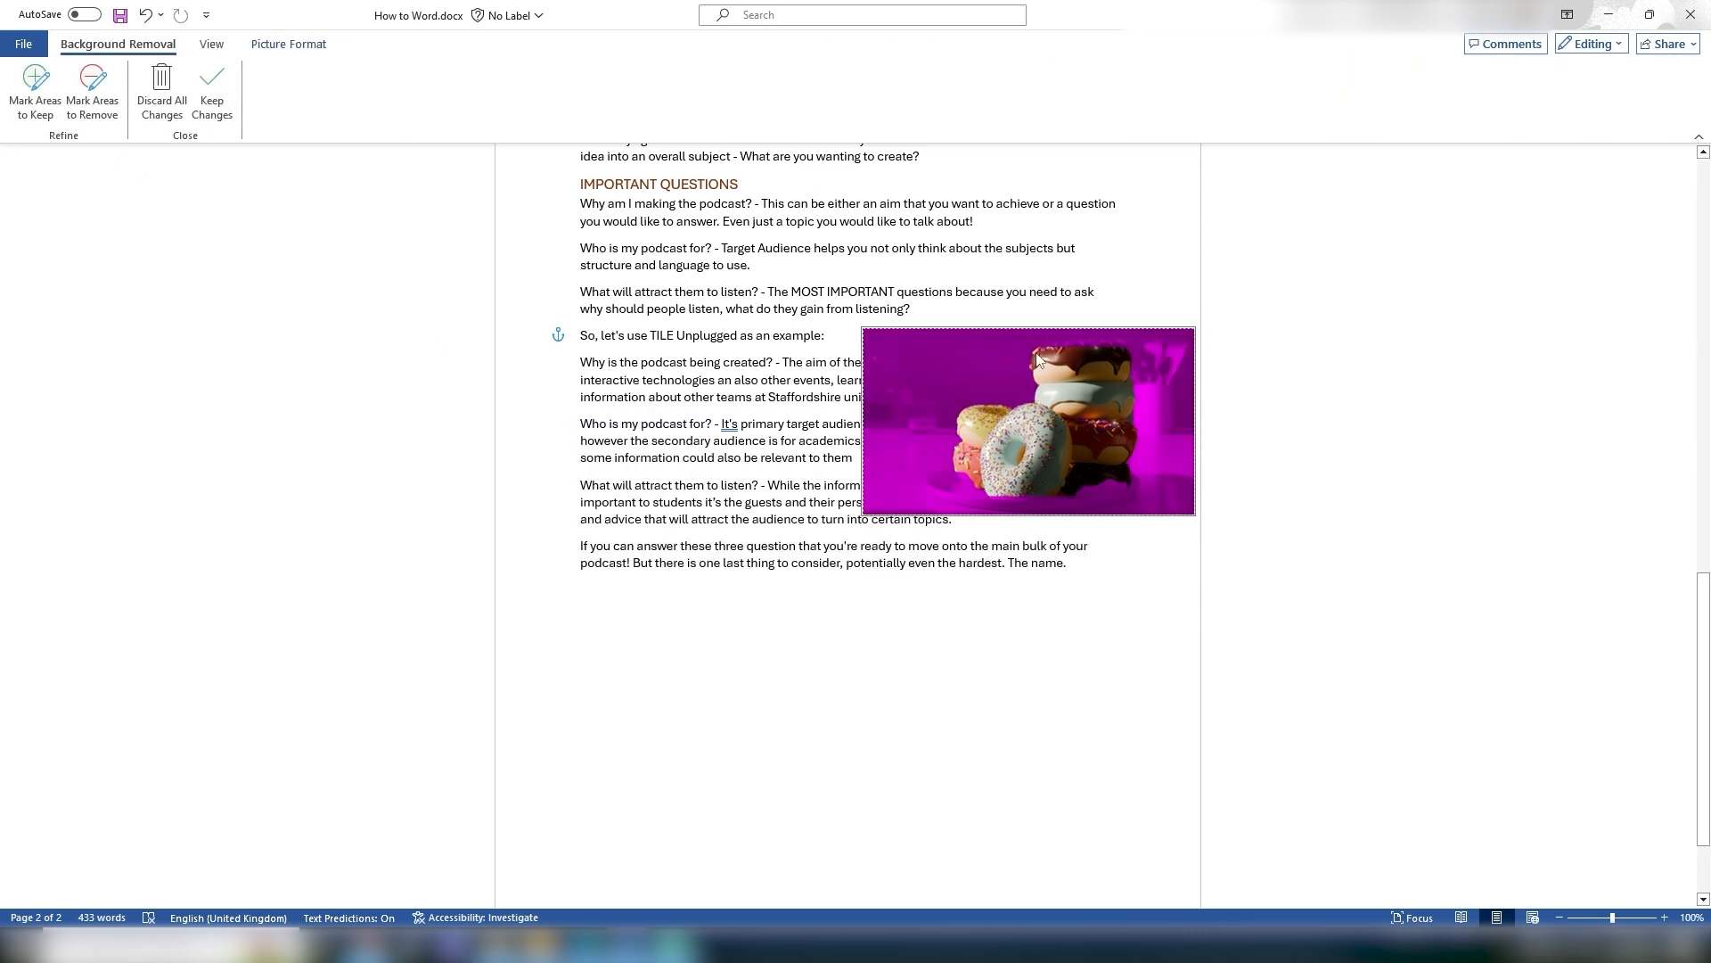
pyautogui.click(36, 98)
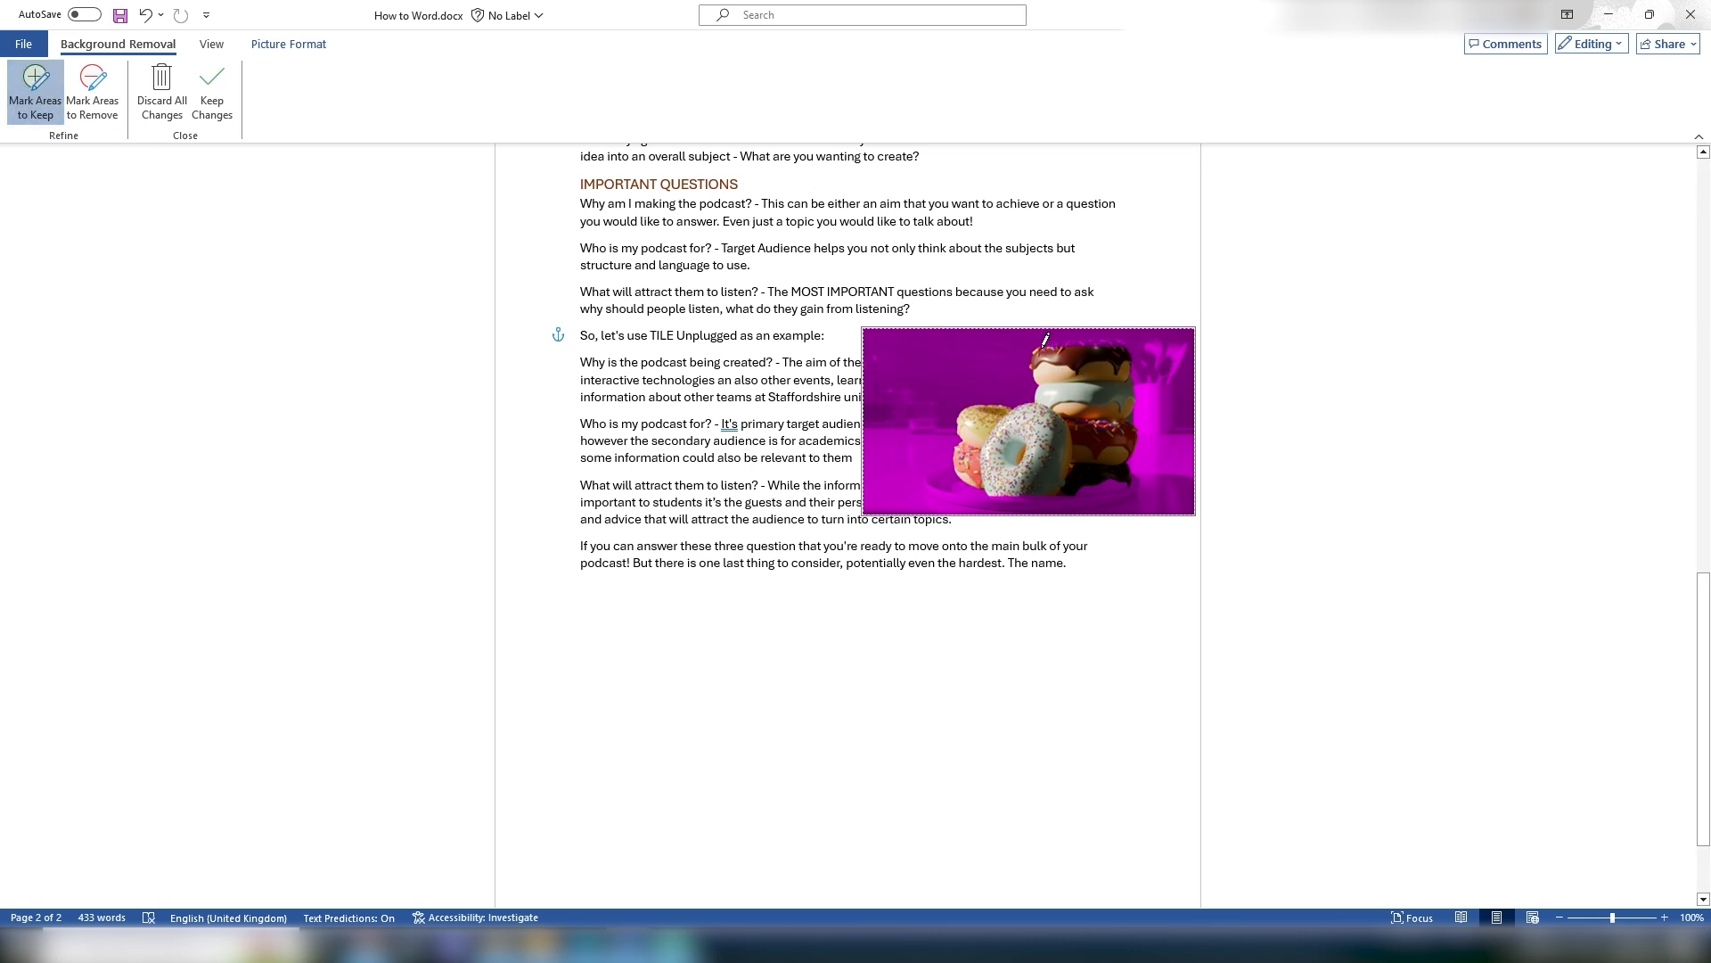
pyautogui.moveTo(1051, 340); pyautogui.dragTo(1125, 351)
pyautogui.moveTo(1041, 496)
pyautogui.mouseDown()
pyautogui.moveTo(1121, 464)
pyautogui.moveTo(1127, 437)
pyautogui.moveTo(1116, 483)
pyautogui.moveTo(1039, 482)
pyautogui.mouseUp()
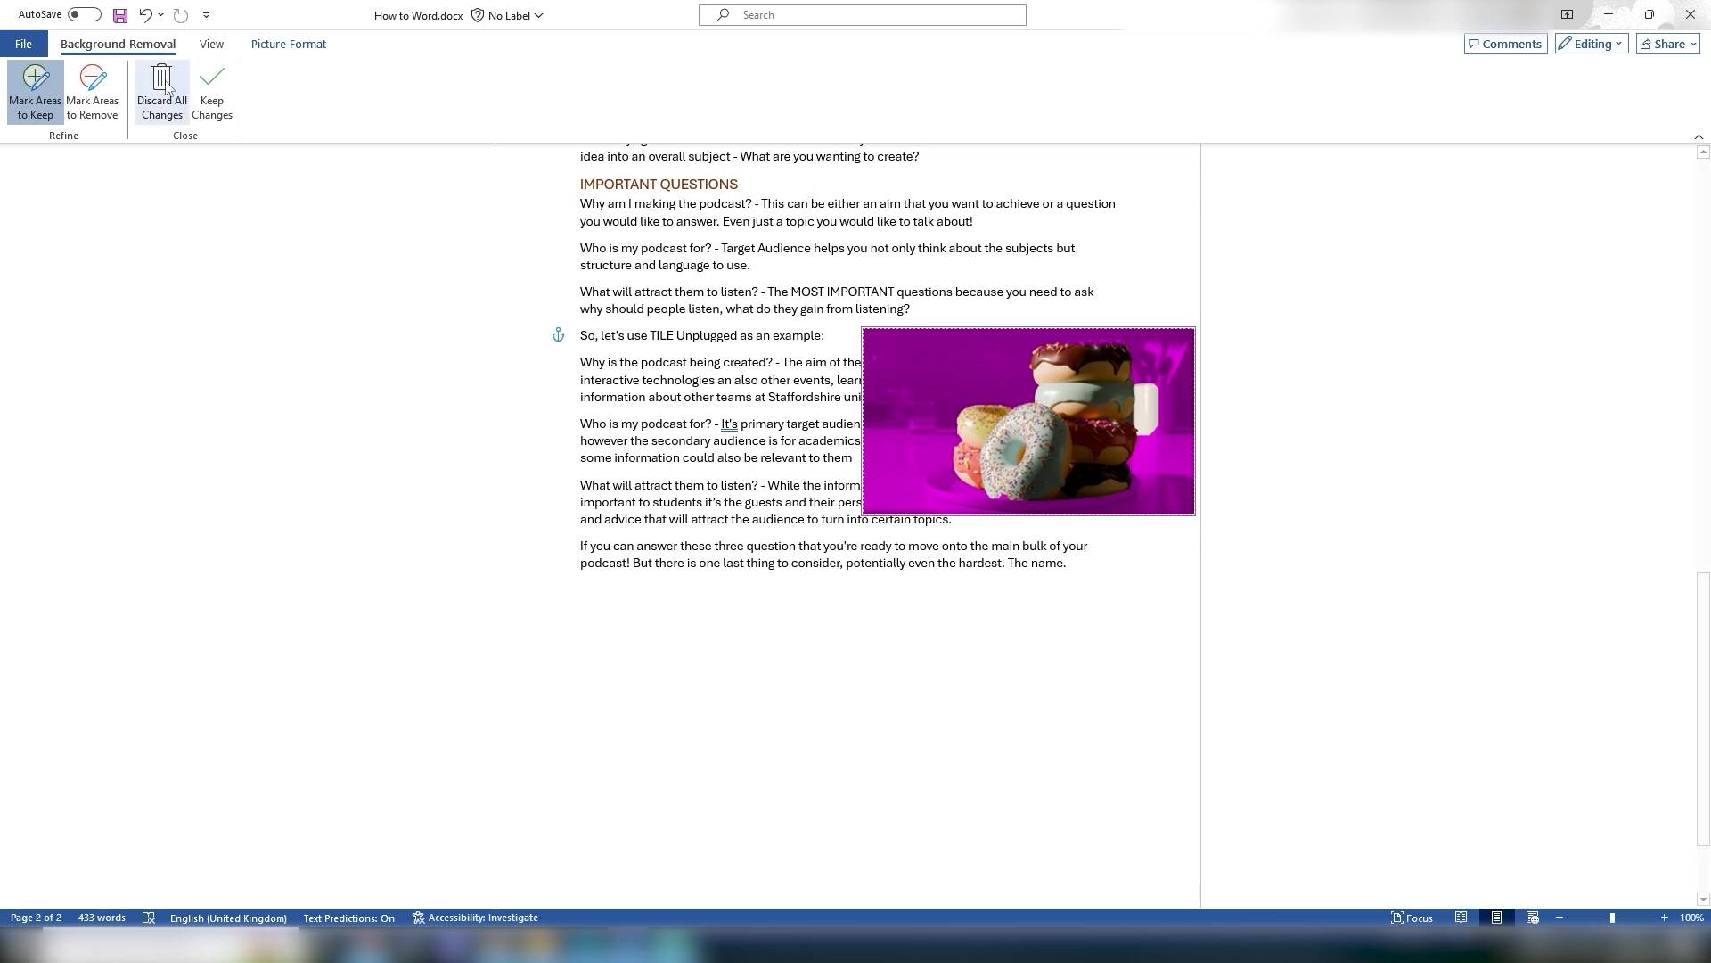
pyautogui.click(92, 89)
pyautogui.moveTo(1159, 374); pyautogui.dragTo(1163, 446)
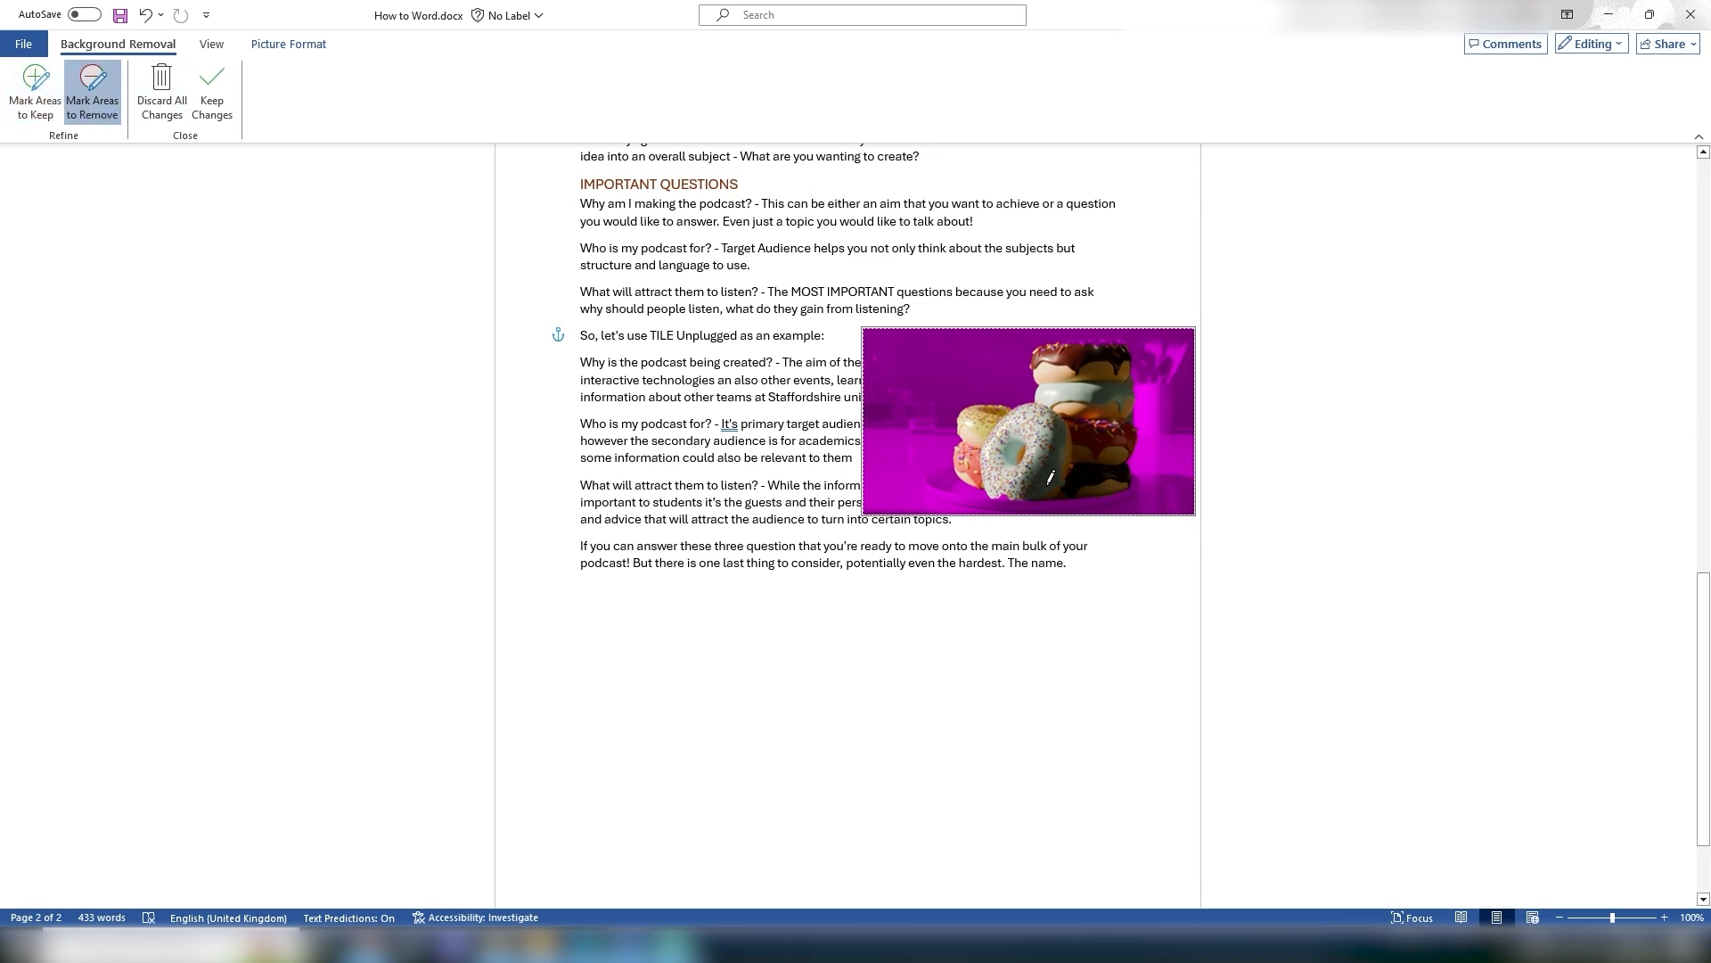
pyautogui.click(35, 89)
pyautogui.click(226, 119)
pyautogui.click(1207, 615)
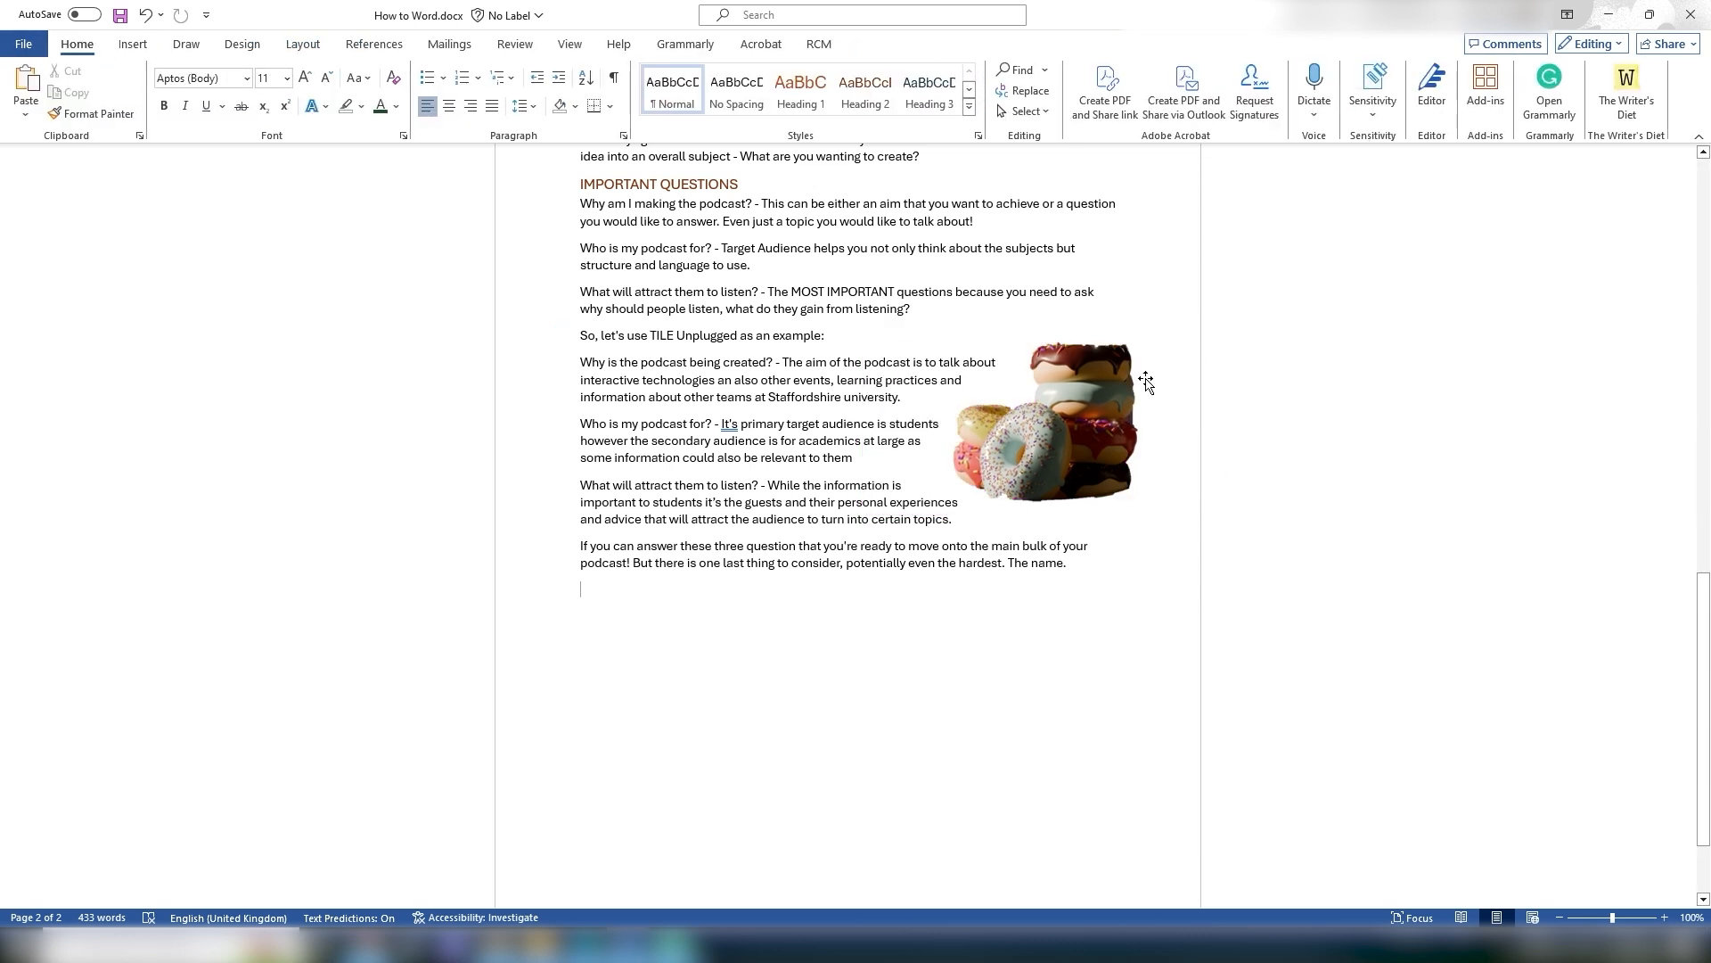
# Step: Undo the background removal and discard all its changes
pyautogui.click(1045, 389)
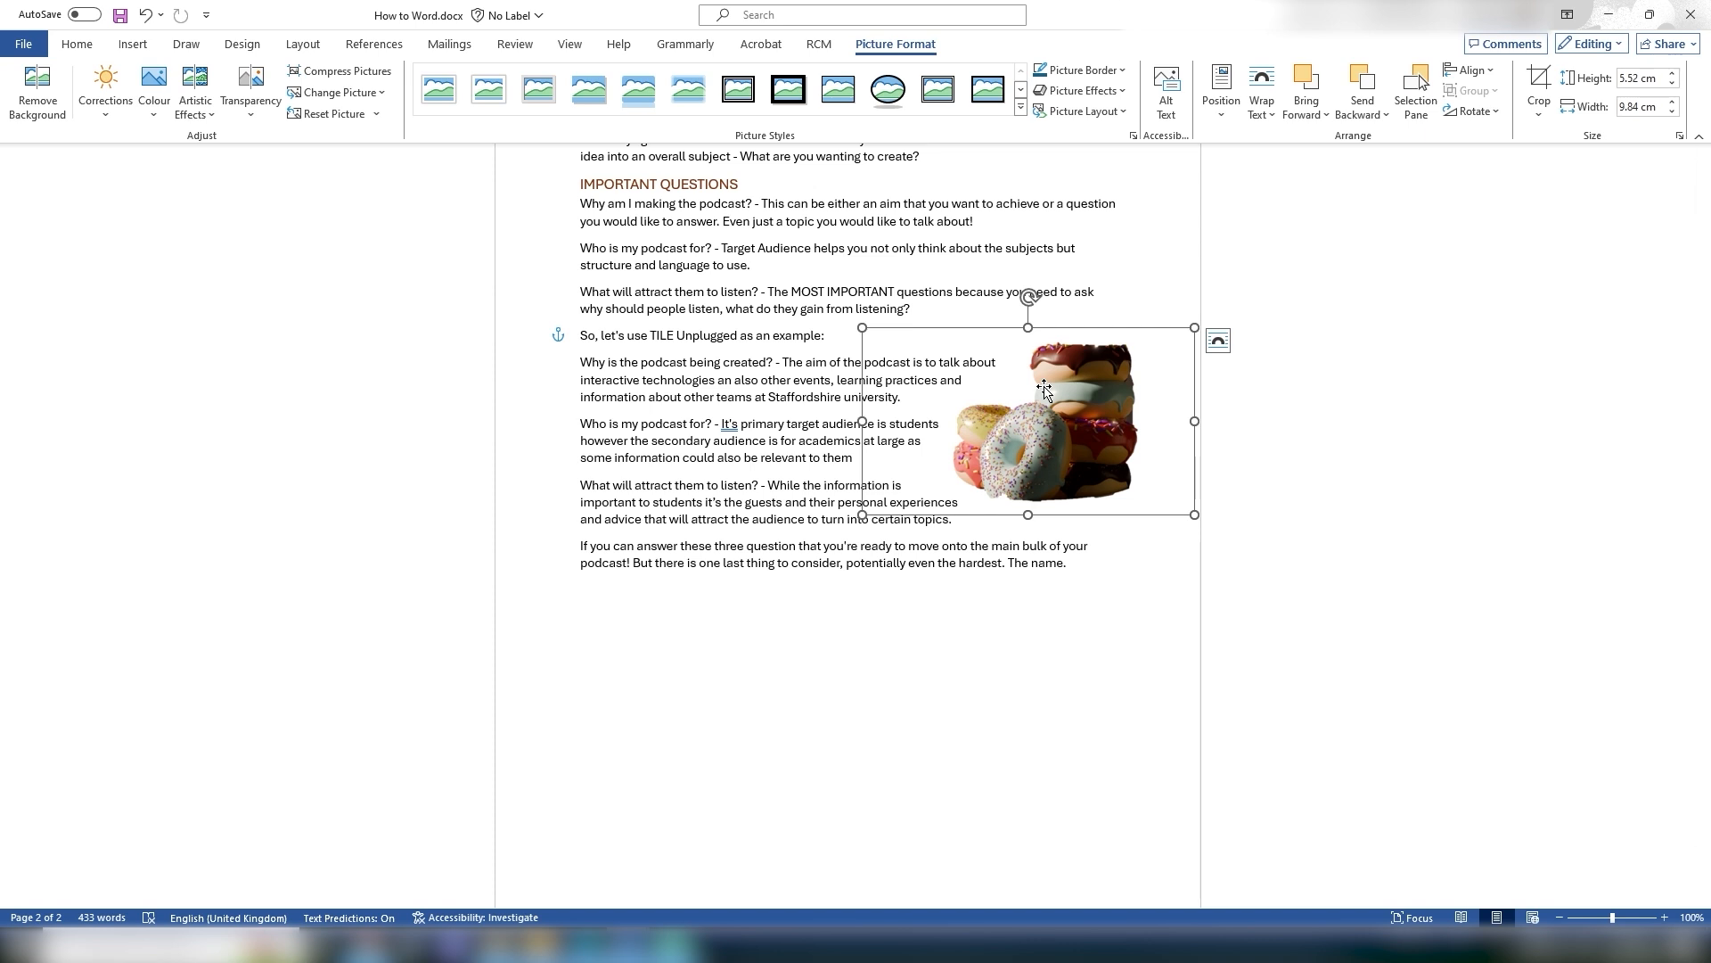
pyautogui.hotkey('ctrl', 'z')
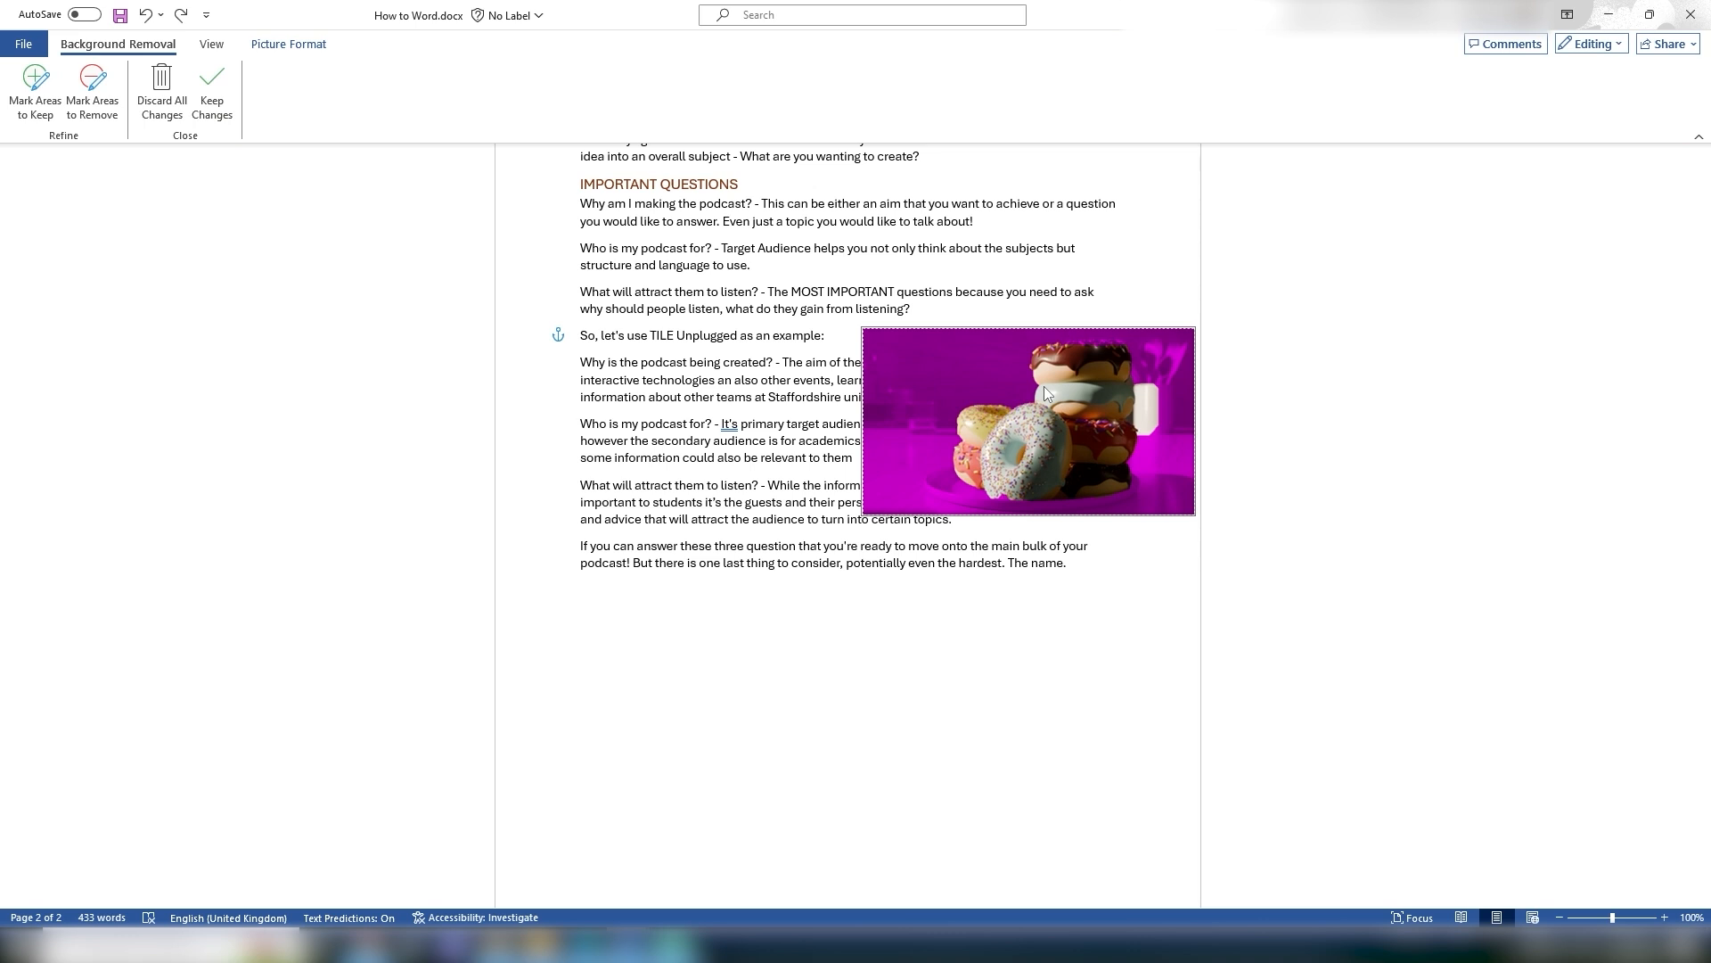
pyautogui.click(162, 89)
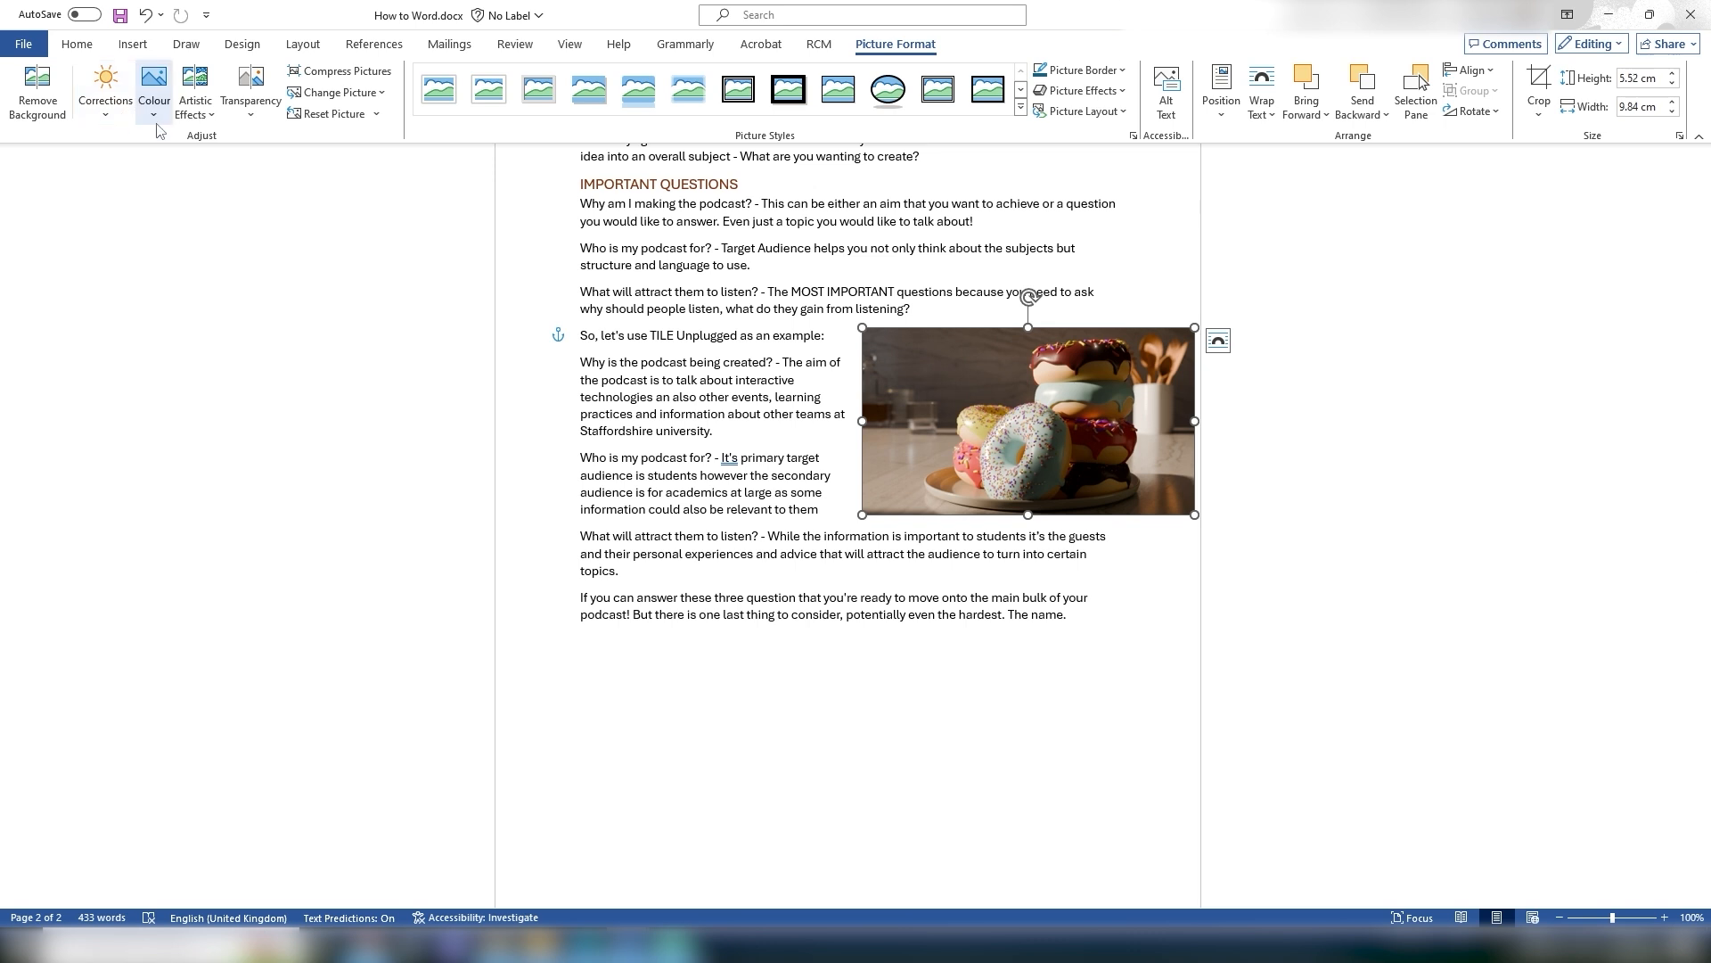
# Step: Browse the picture's Corrections, Colour, Artistic Effects and Transparency options
pyautogui.click(104, 105)
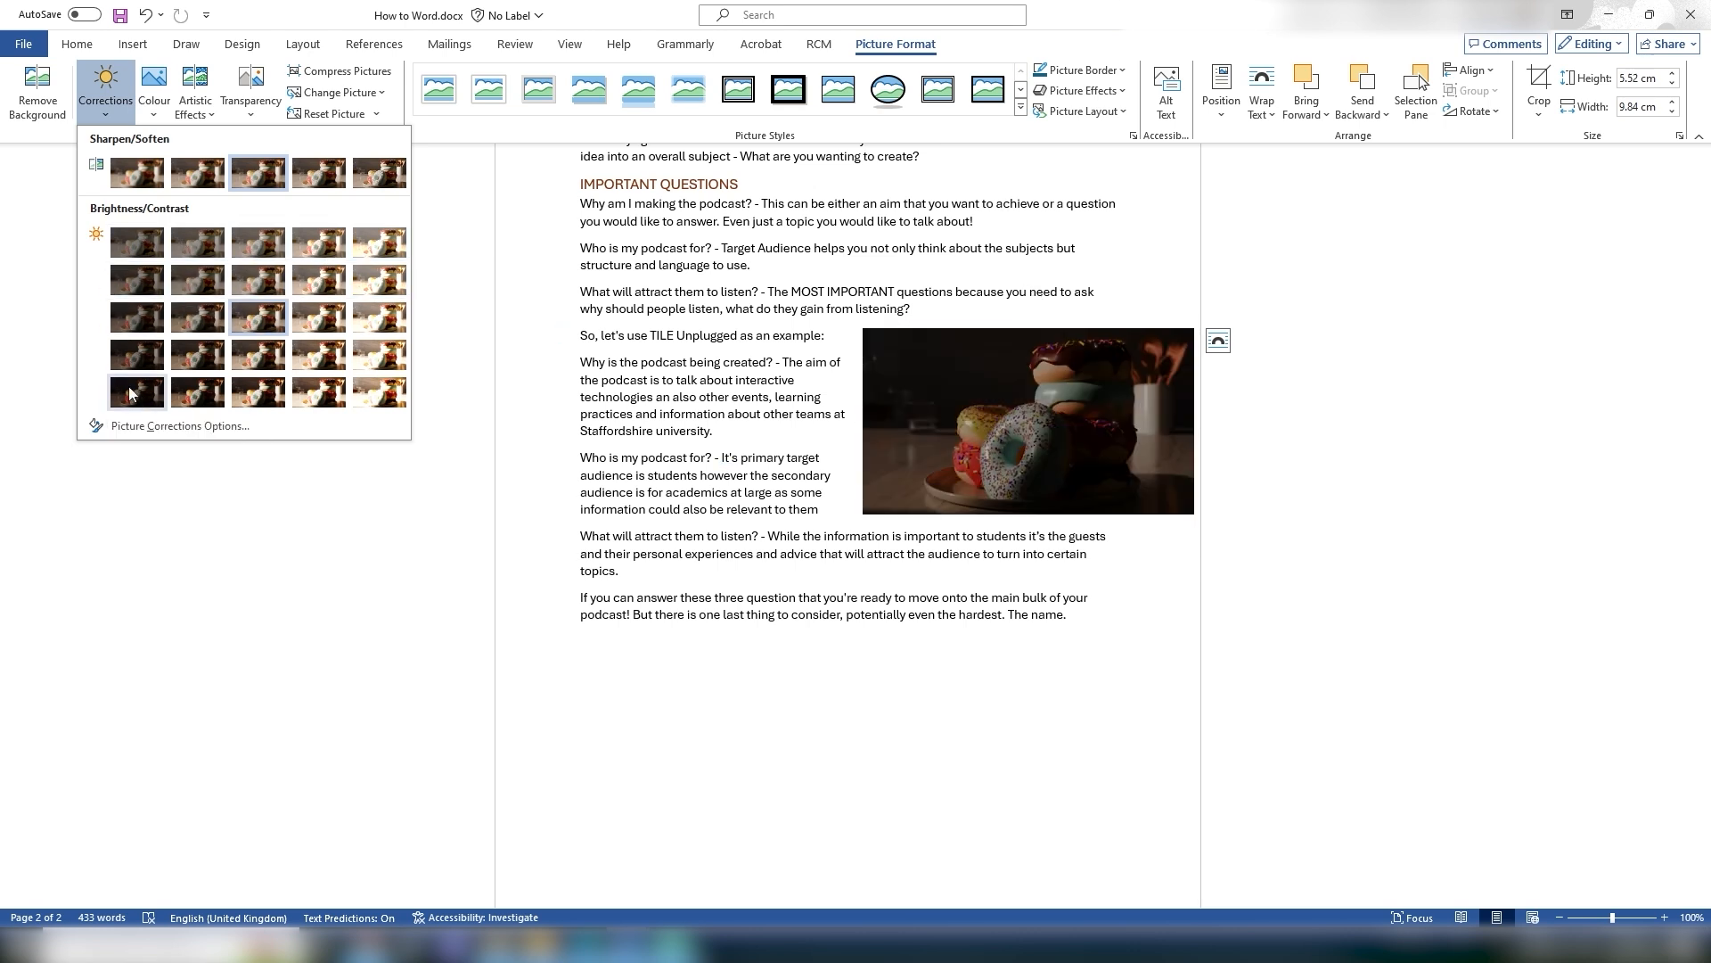
pyautogui.click(155, 111)
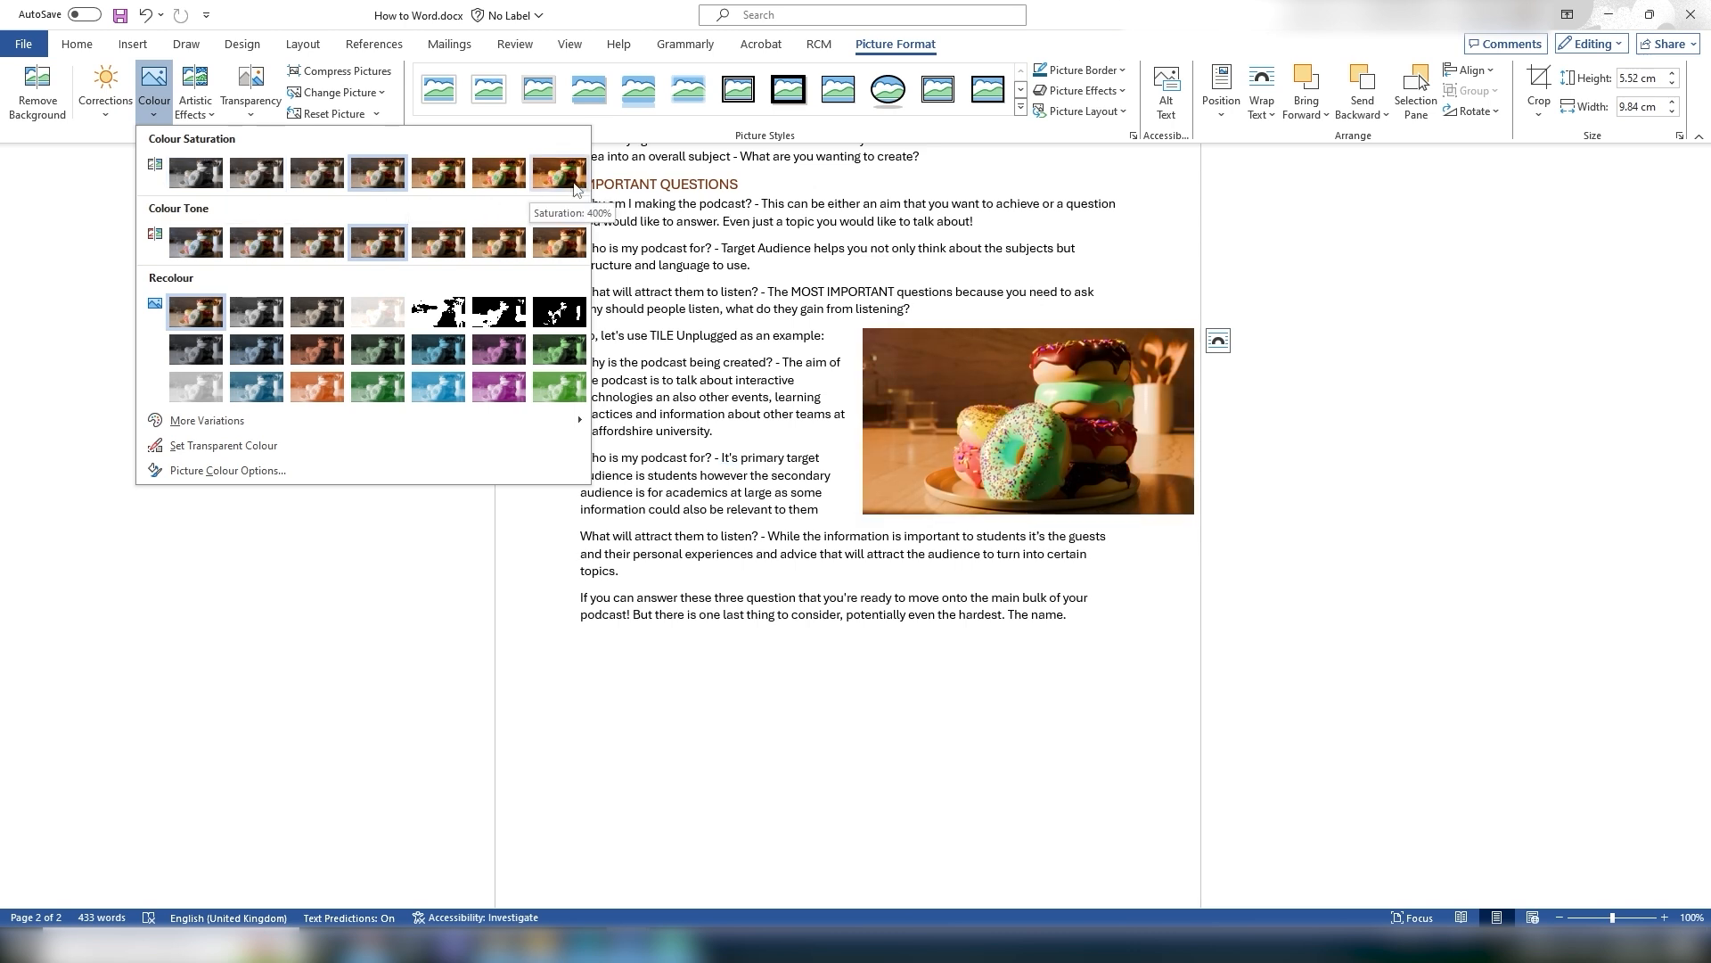
pyautogui.click(195, 101)
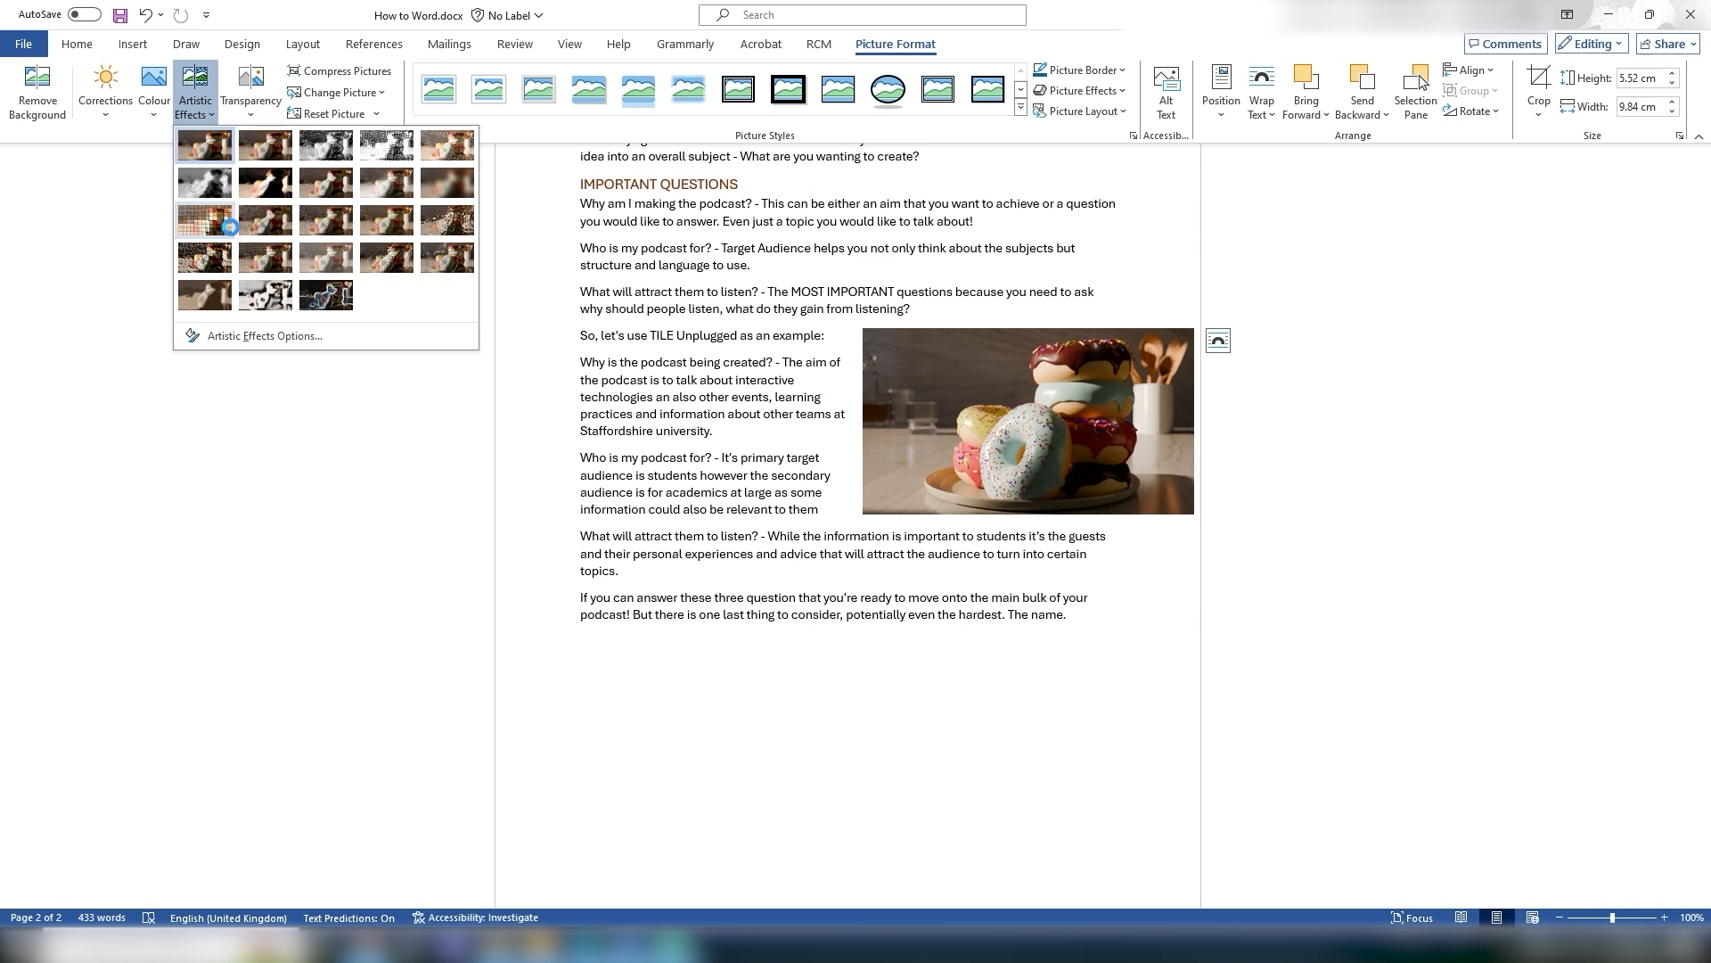
pyautogui.click(249, 89)
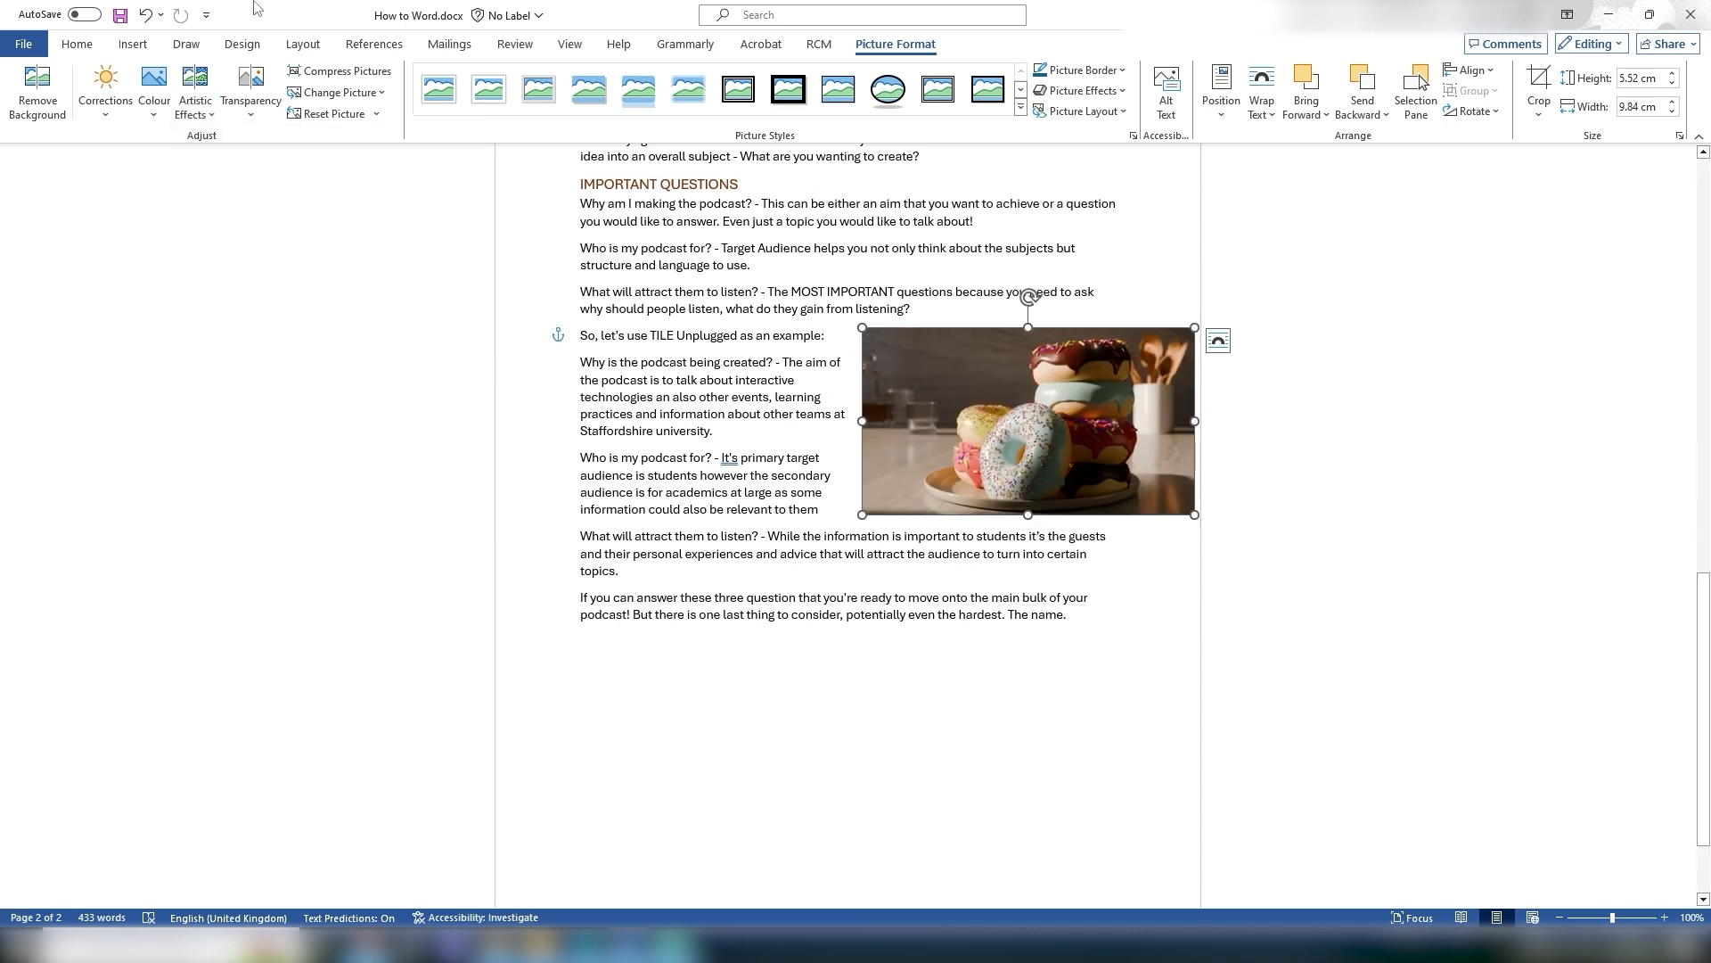
pyautogui.click(250, 89)
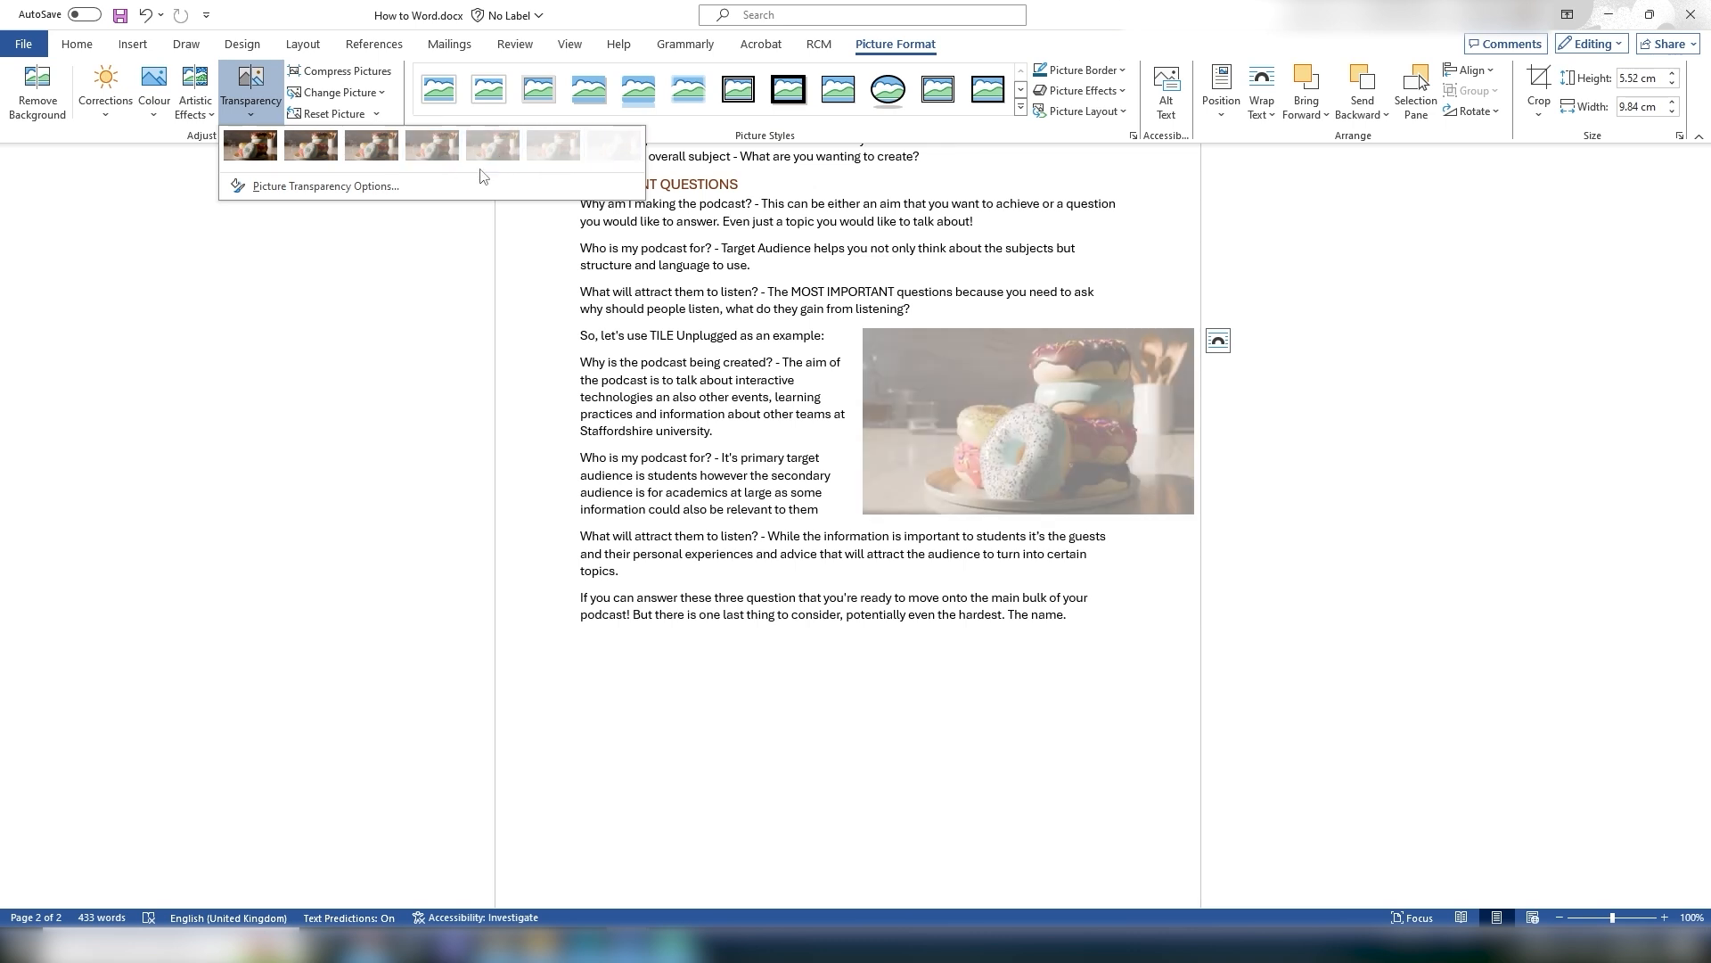
pyautogui.click(337, 5)
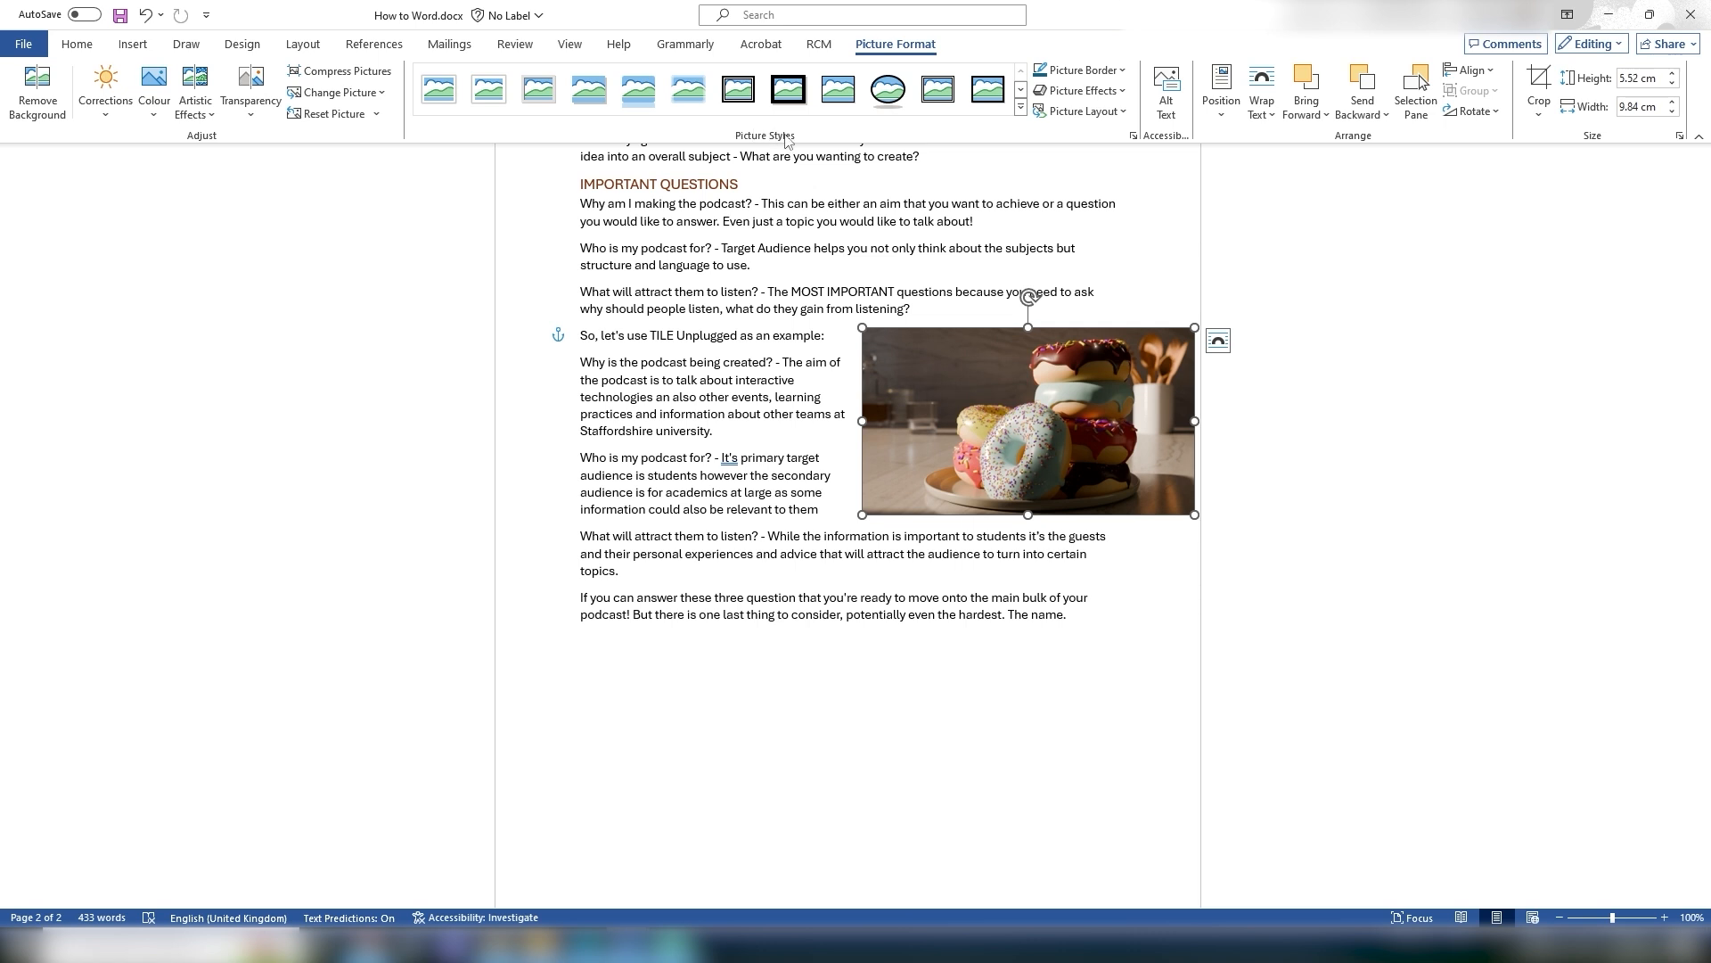
# Step: Apply the Simple Frame, White picture style to the donut picture
pyautogui.click(428, 89)
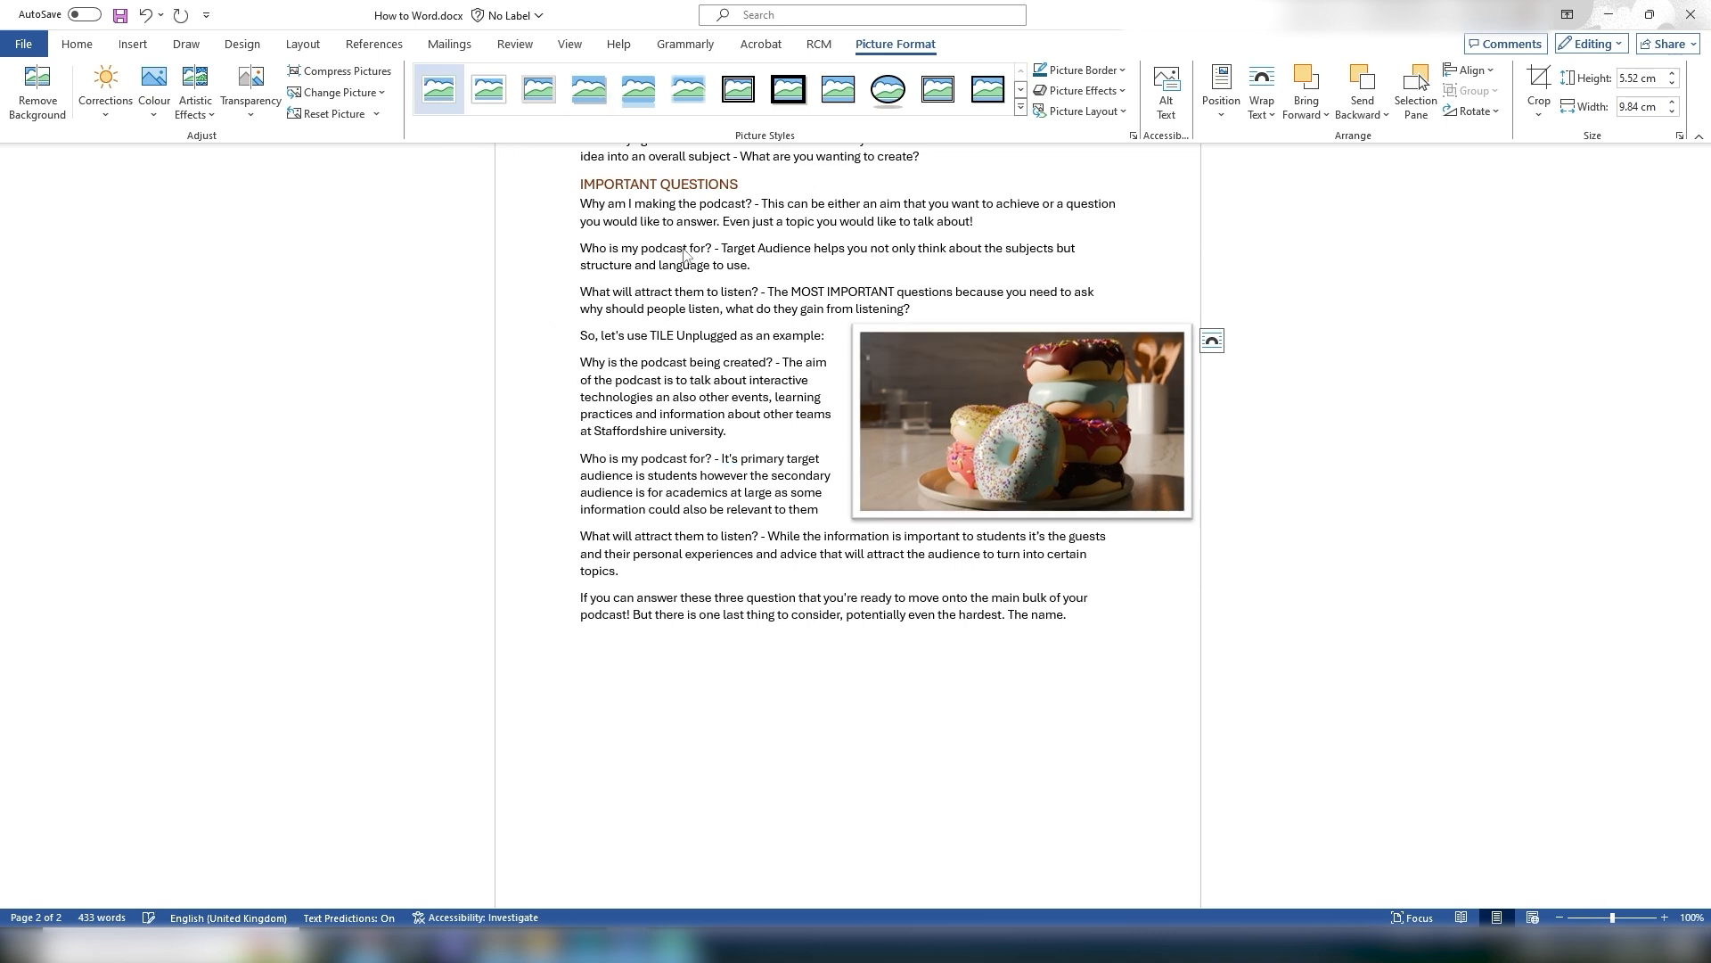
pyautogui.click(1260, 692)
# Step: Change the picture's alt text to "A plate of donuts with sprinkles that was made in blender"
pyautogui.click(982, 418)
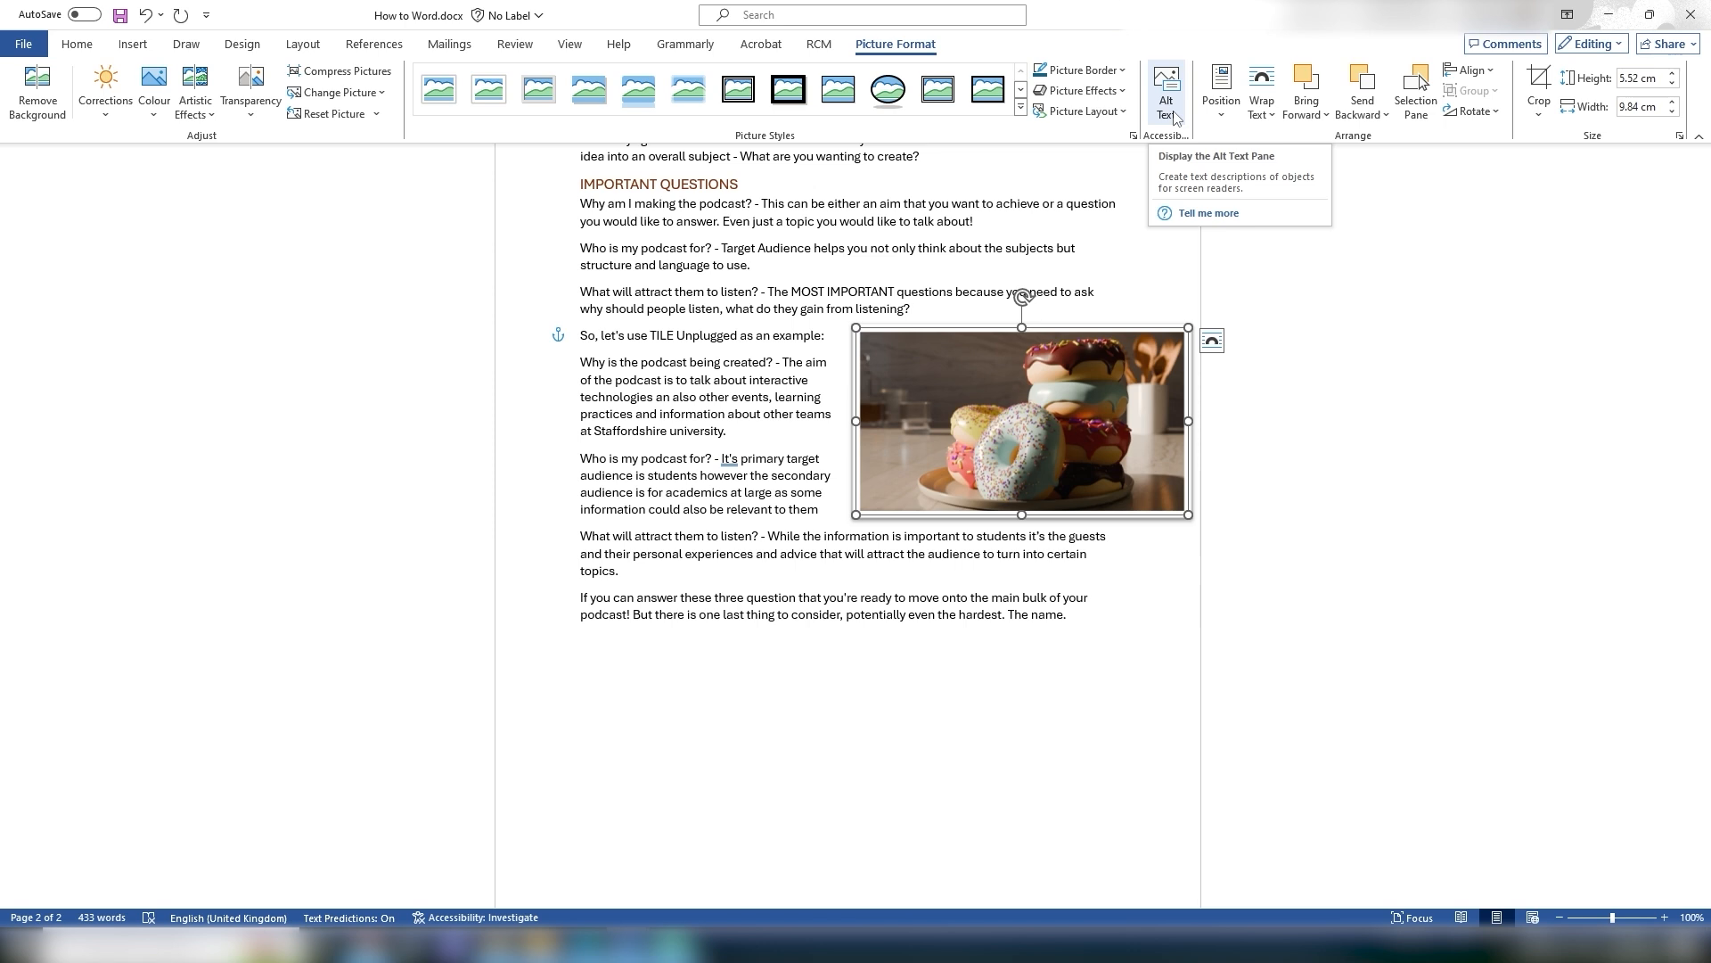
pyautogui.click(1175, 119)
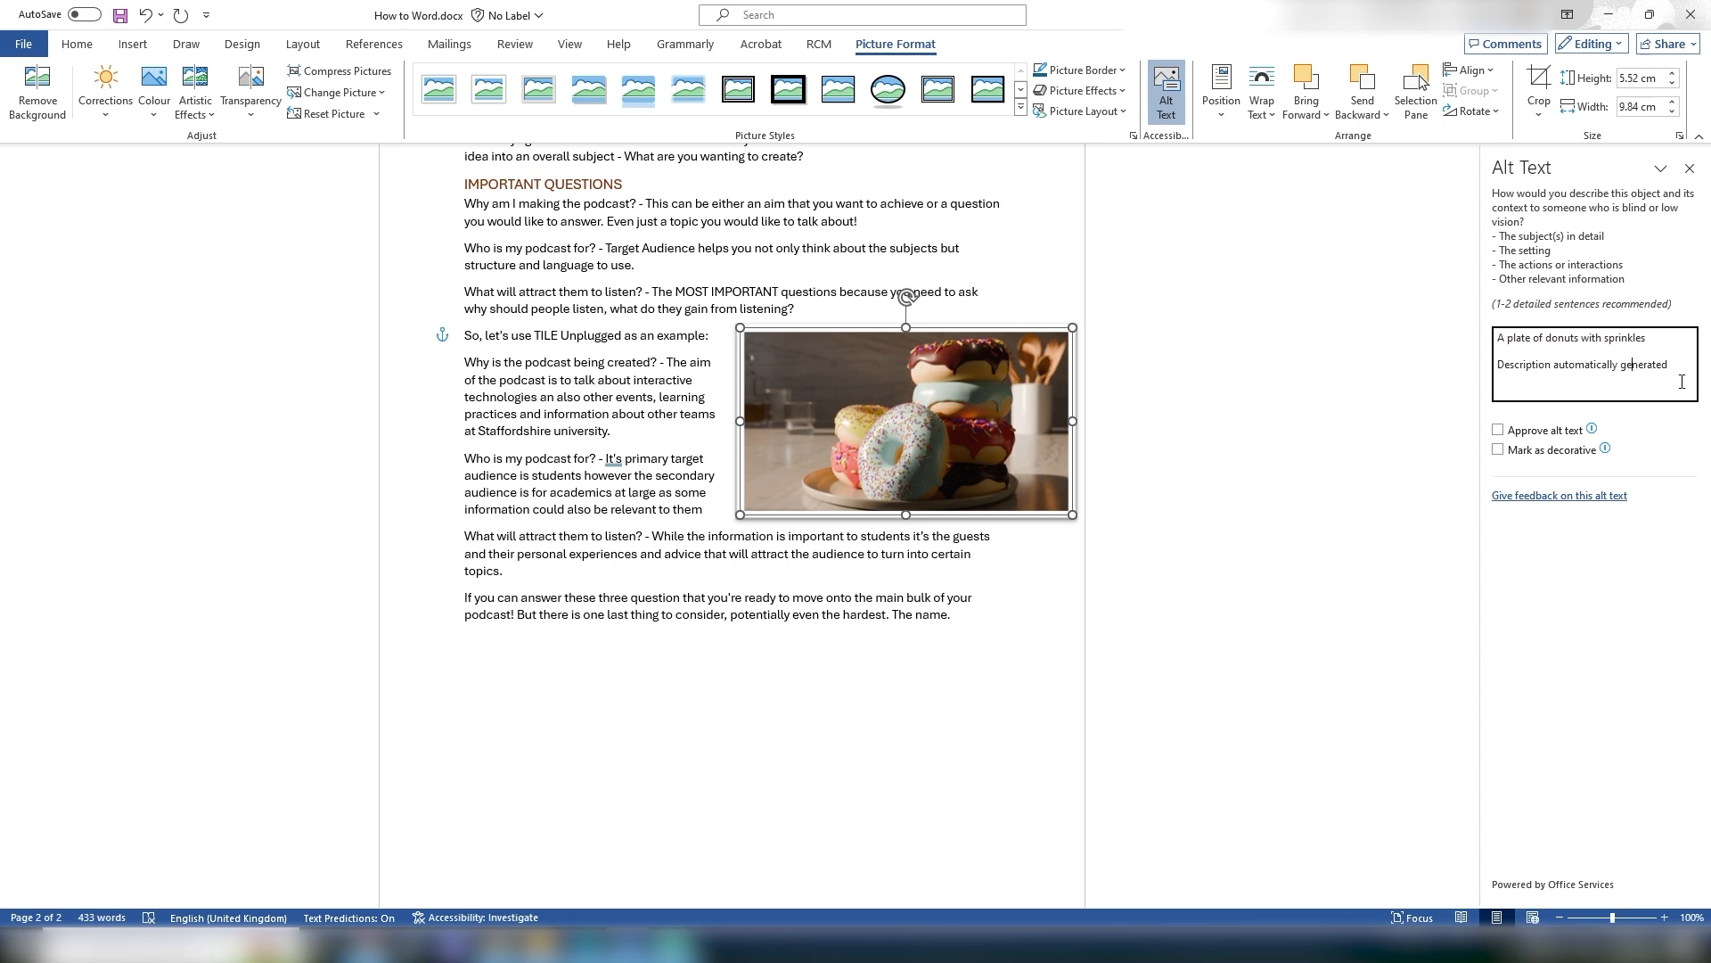
pyautogui.click(1594, 390)
pyautogui.moveTo(1670, 366); pyautogui.dragTo(1498, 385)
pyautogui.press('BackSpace')
pyautogui.press('BackSpace')
pyautogui.press('BackSpace')
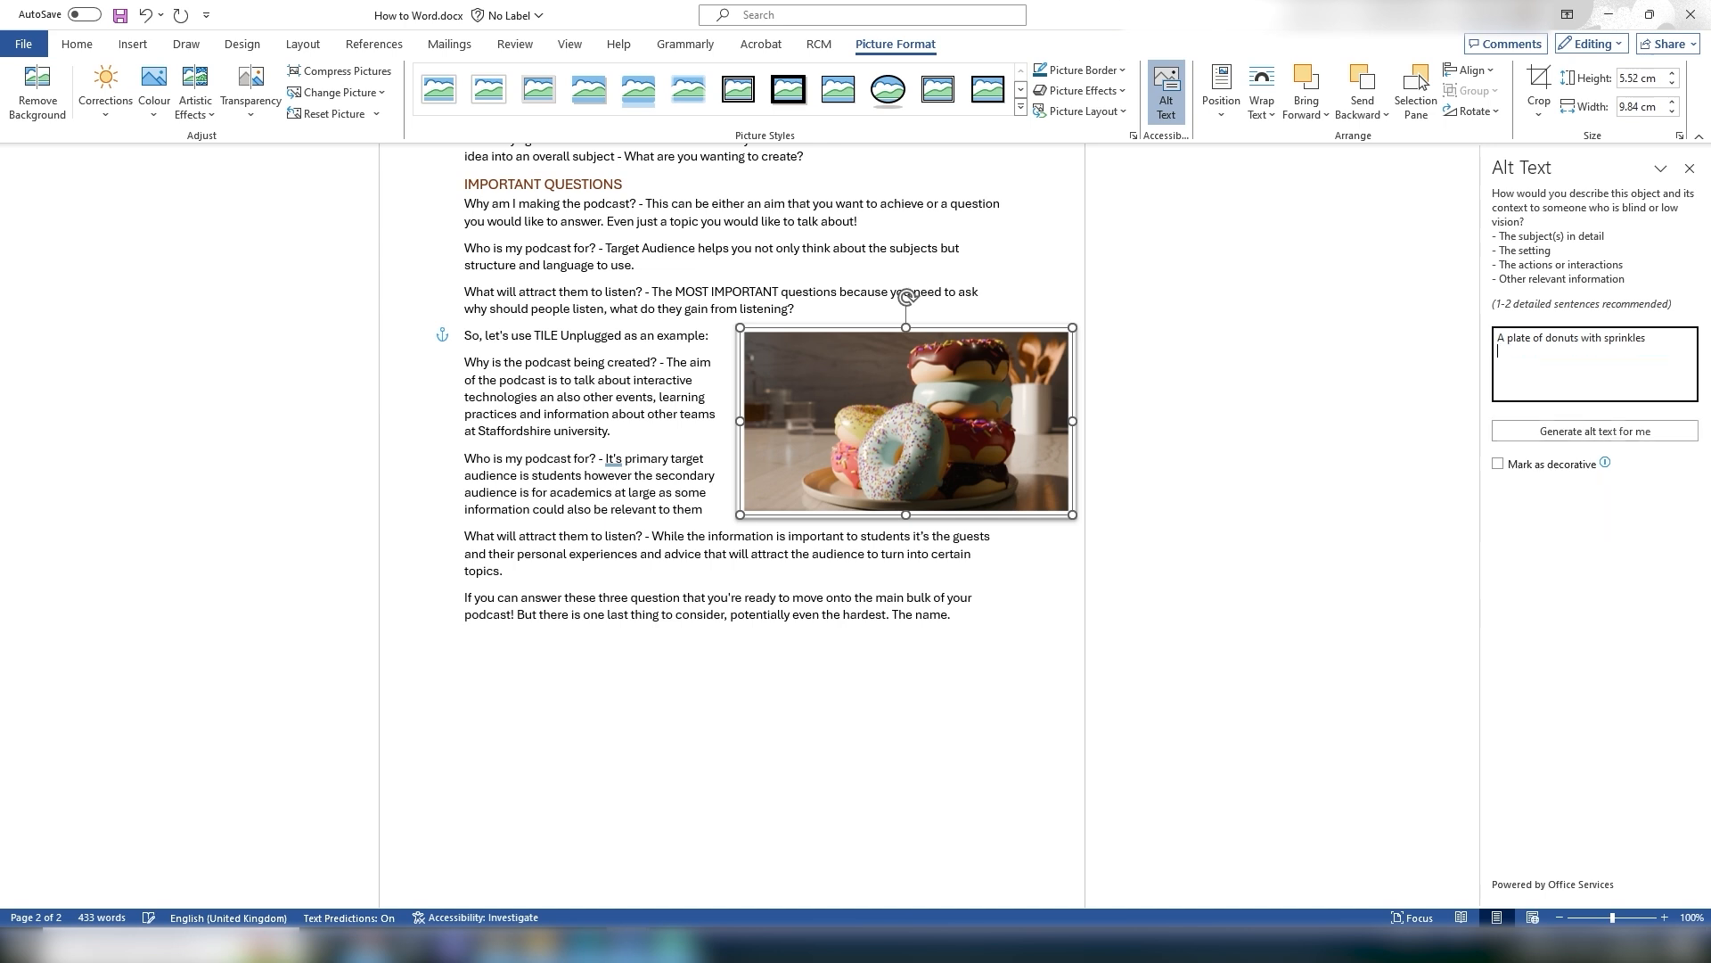
pyautogui.write('that was made in blender')
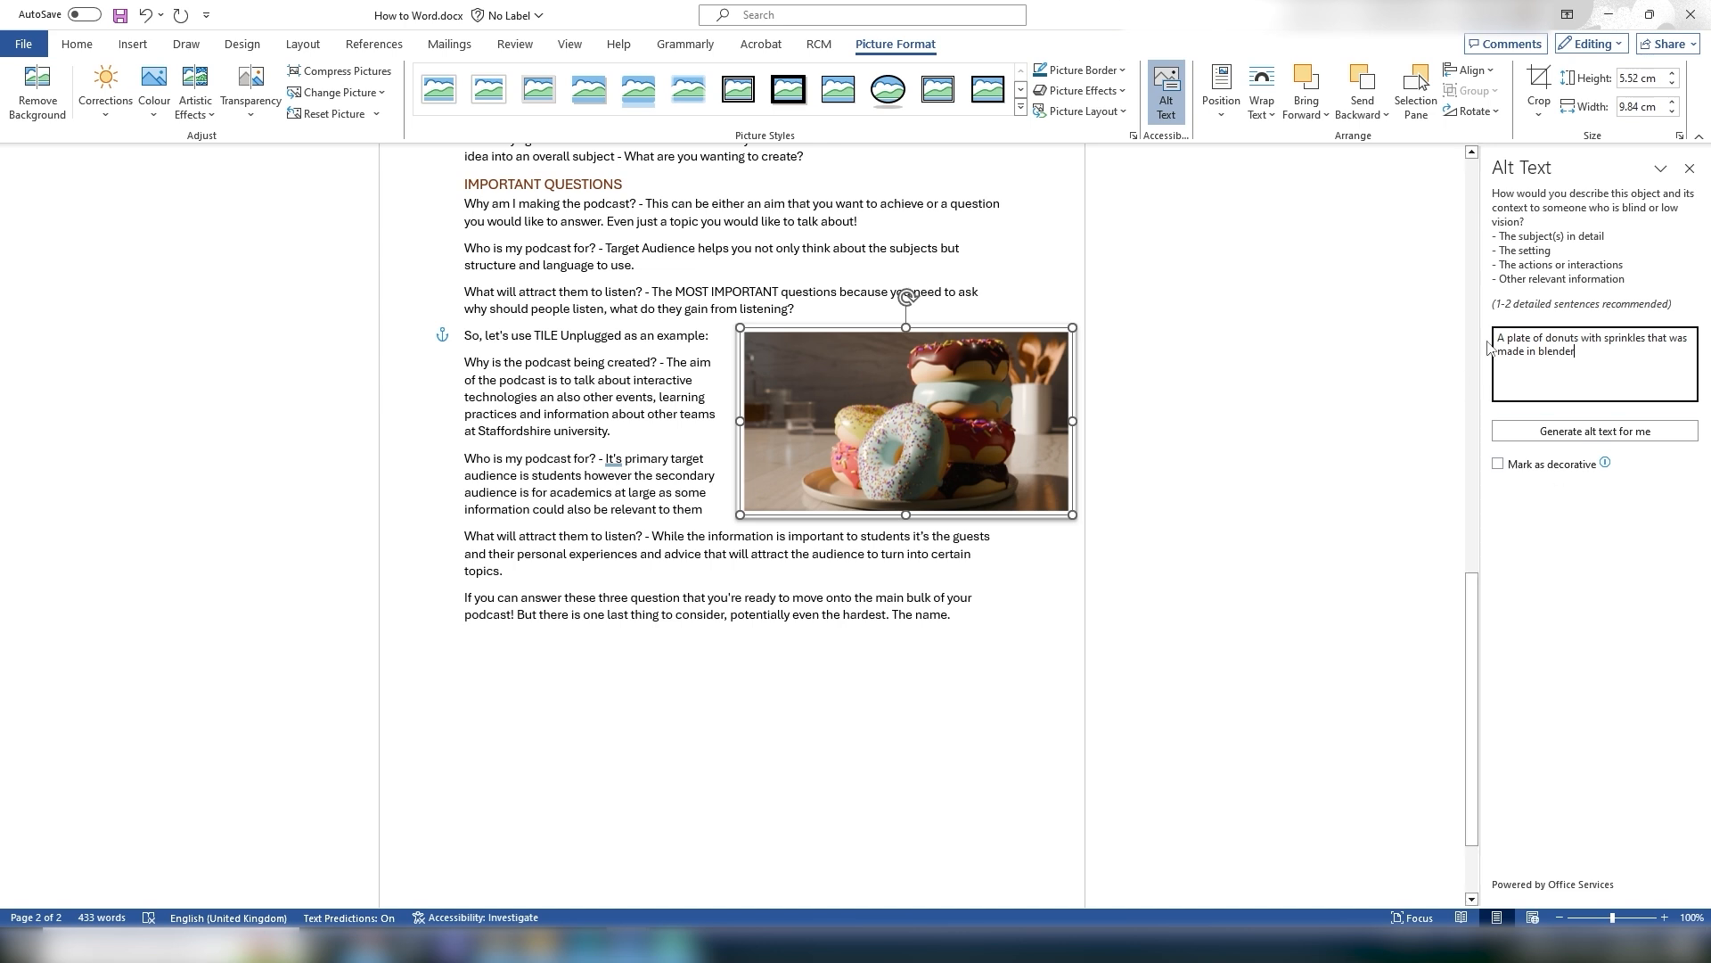
pyautogui.click(1689, 168)
pyautogui.press('Escape')
pyautogui.click(1060, 356)
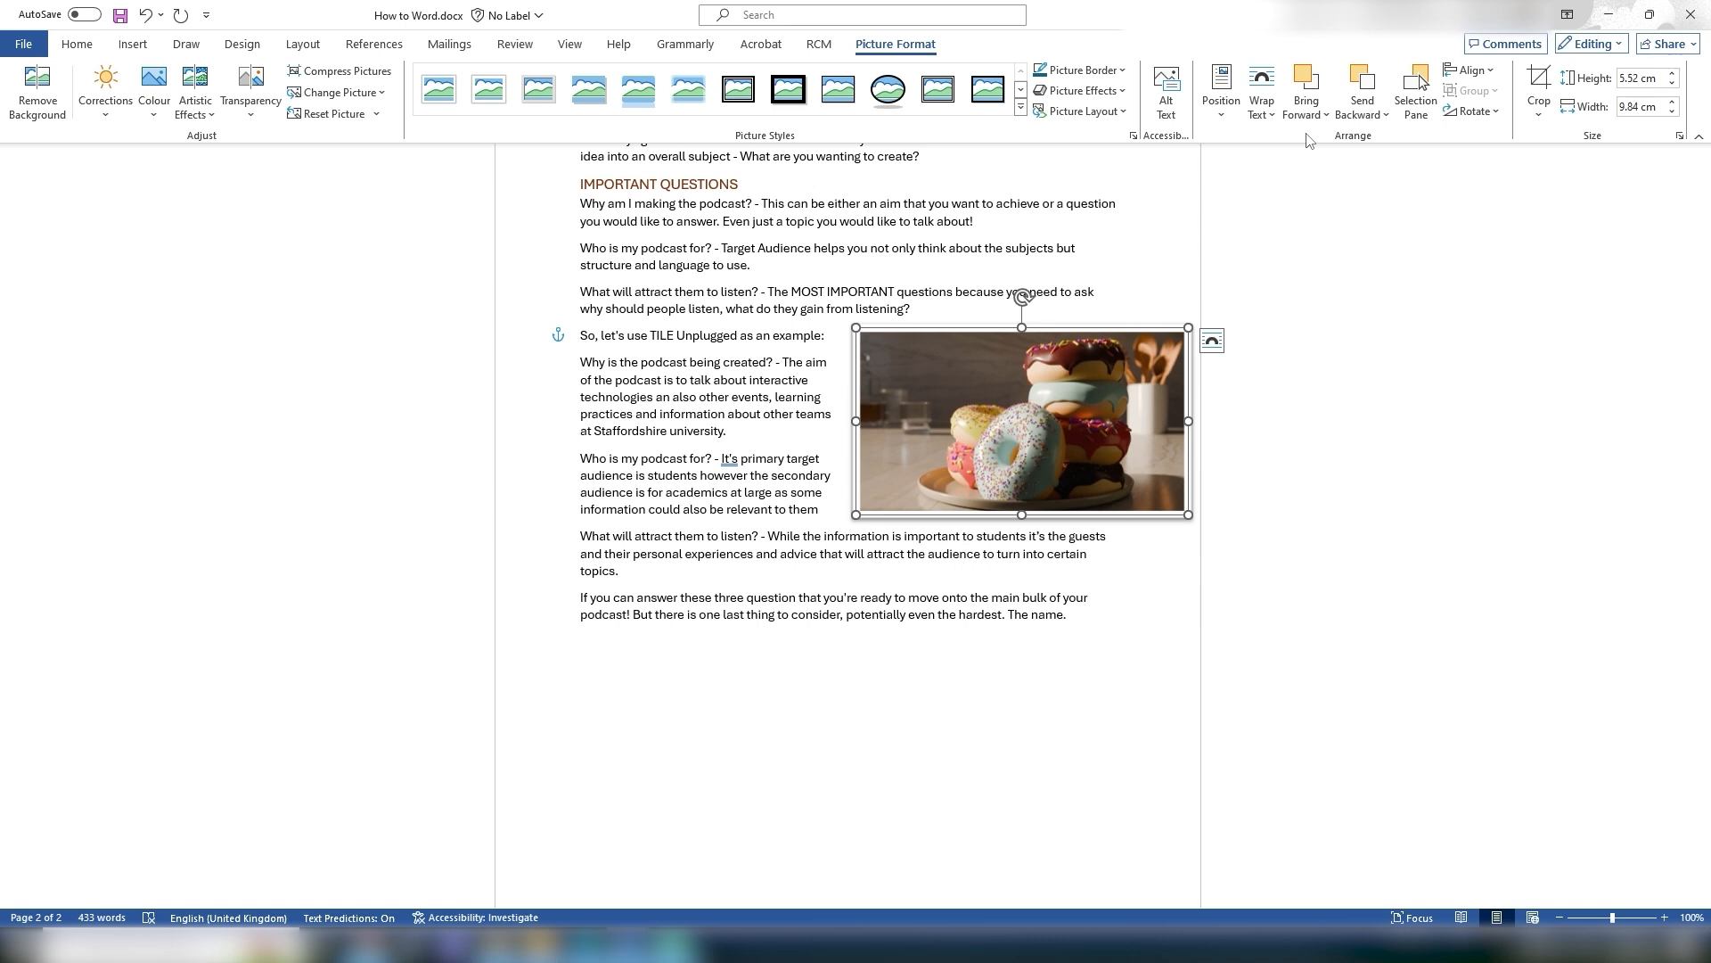
# Step: Crop the donut picture by trimming its left and right edges inward, to about 7.22 cm wide
pyautogui.click(1367, 87)
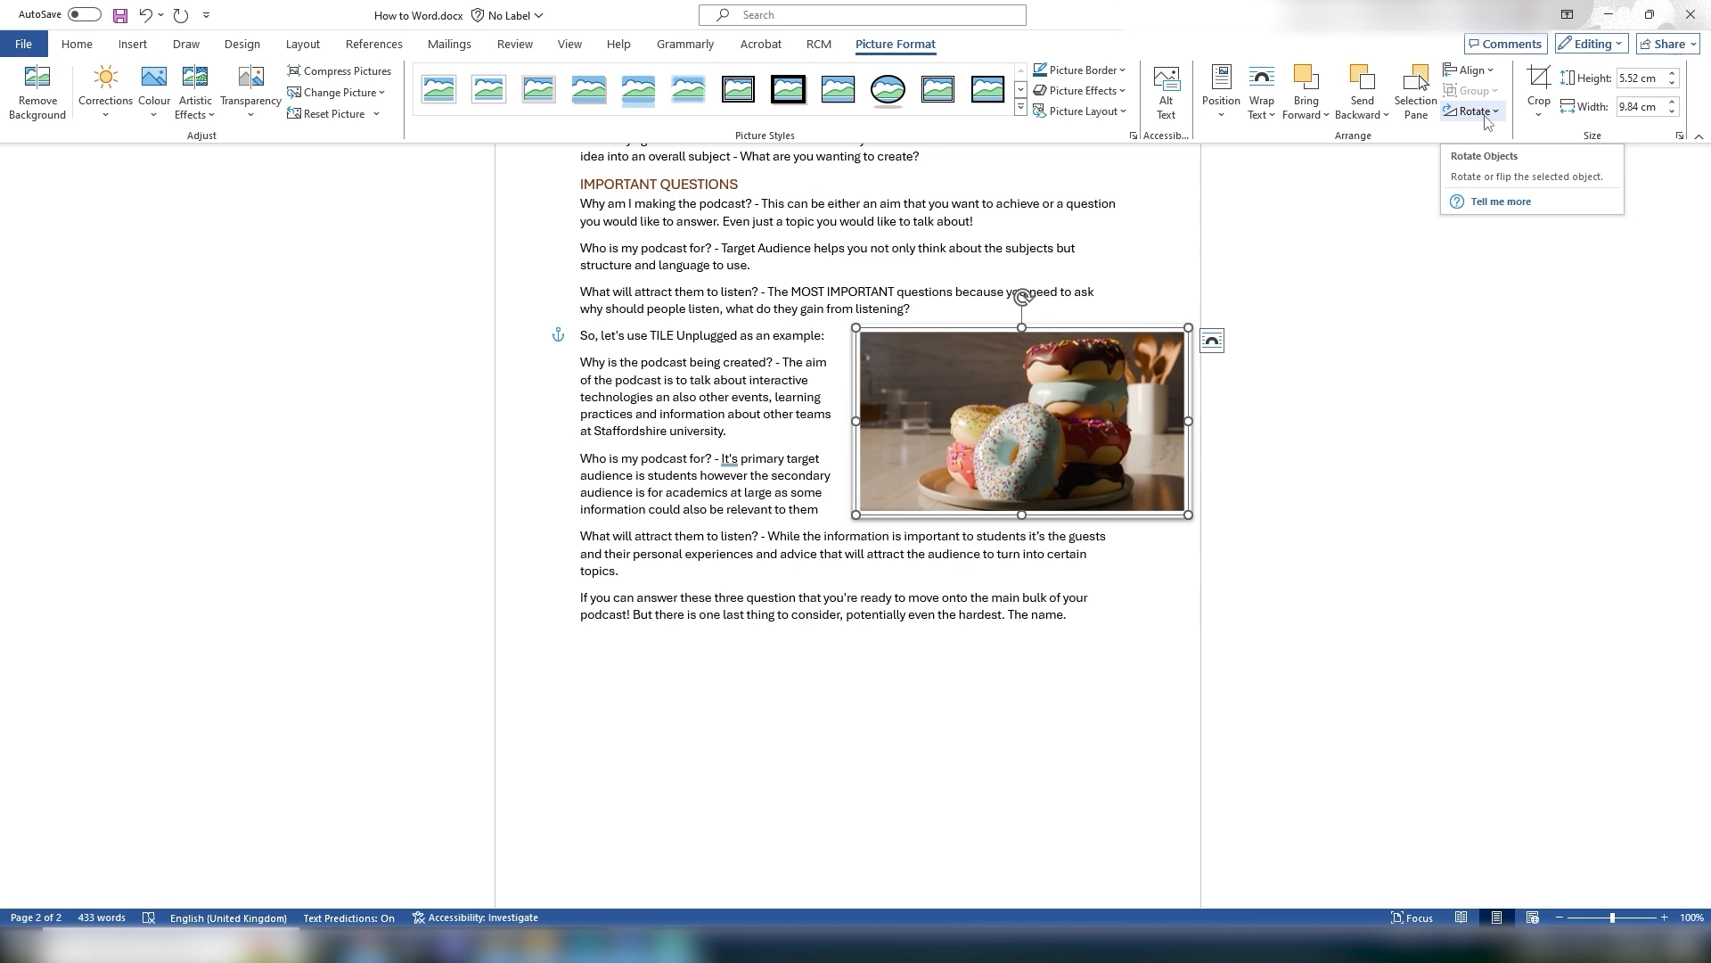
pyautogui.click(1539, 85)
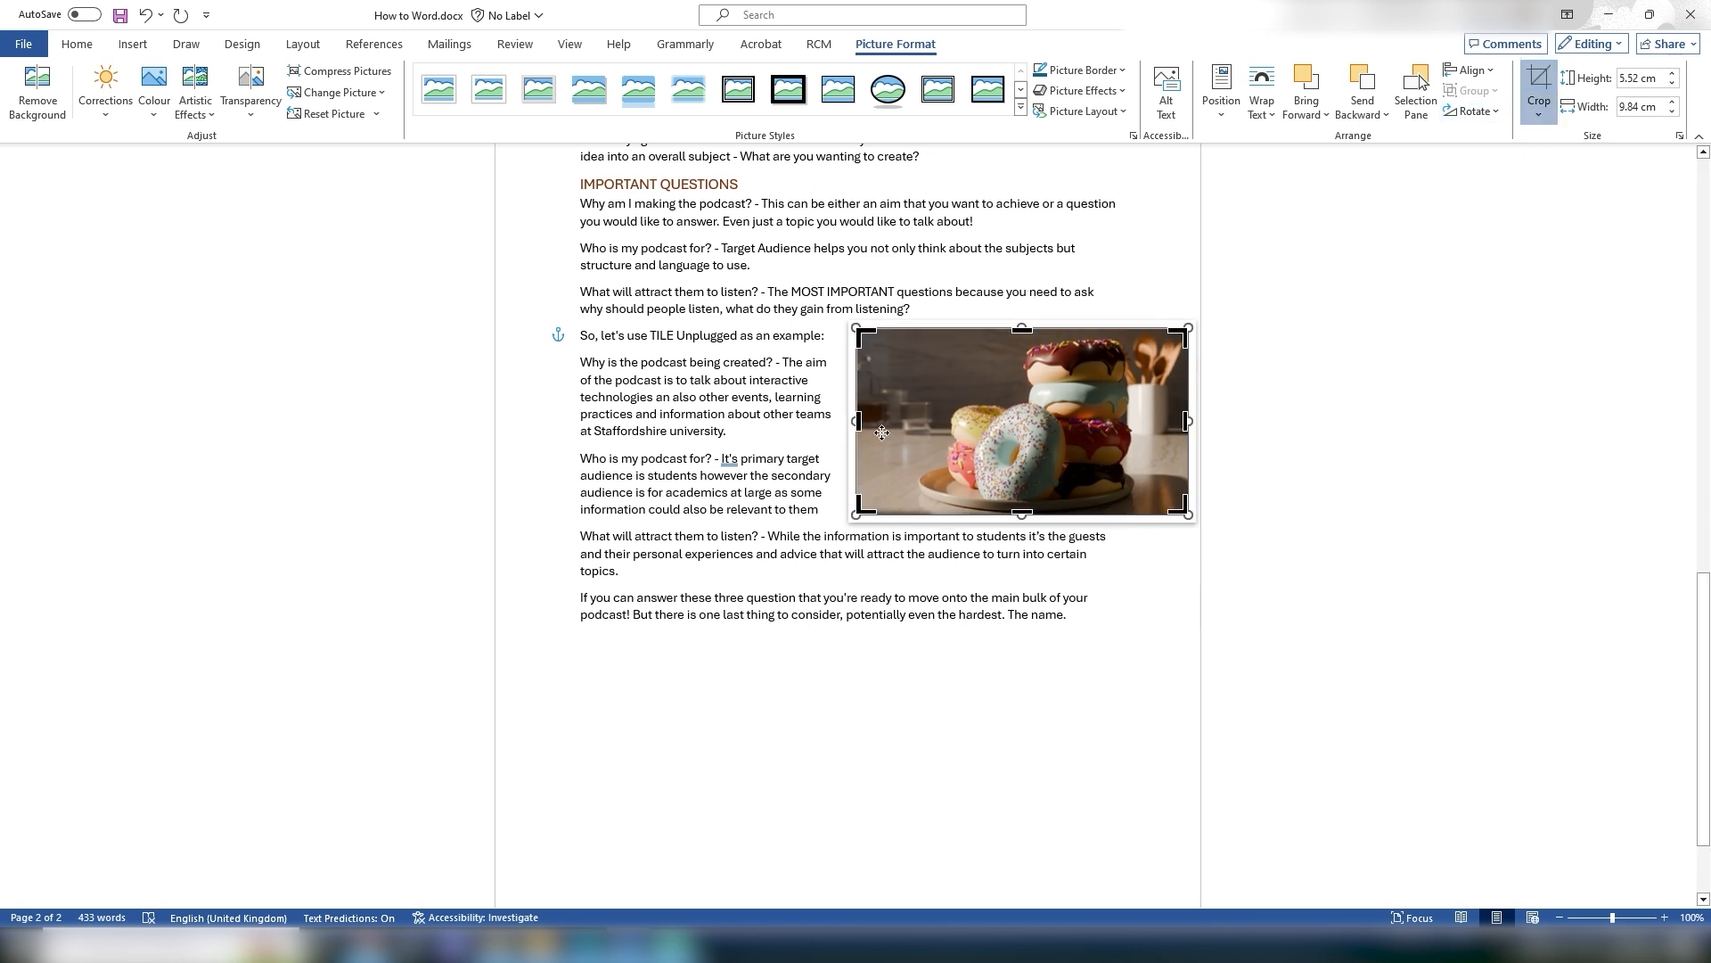
pyautogui.moveTo(858, 421); pyautogui.dragTo(910, 421)
pyautogui.moveTo(1185, 423); pyautogui.dragTo(1152, 423)
pyautogui.click(1217, 435)
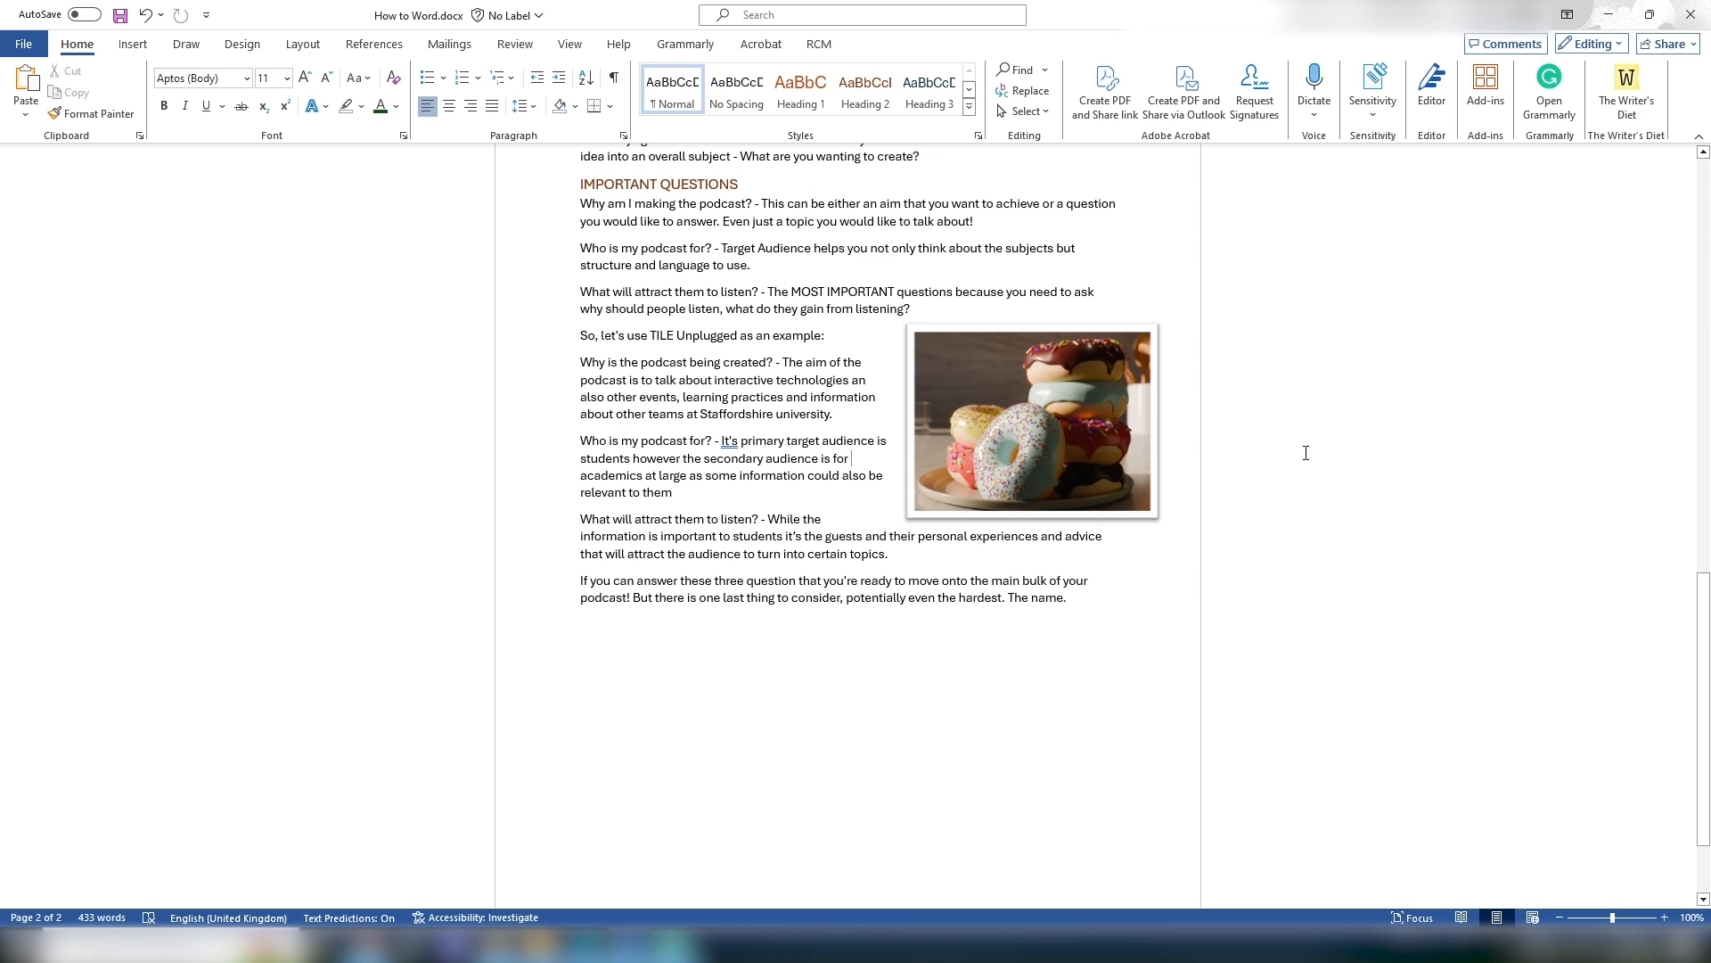
pyautogui.click(1103, 409)
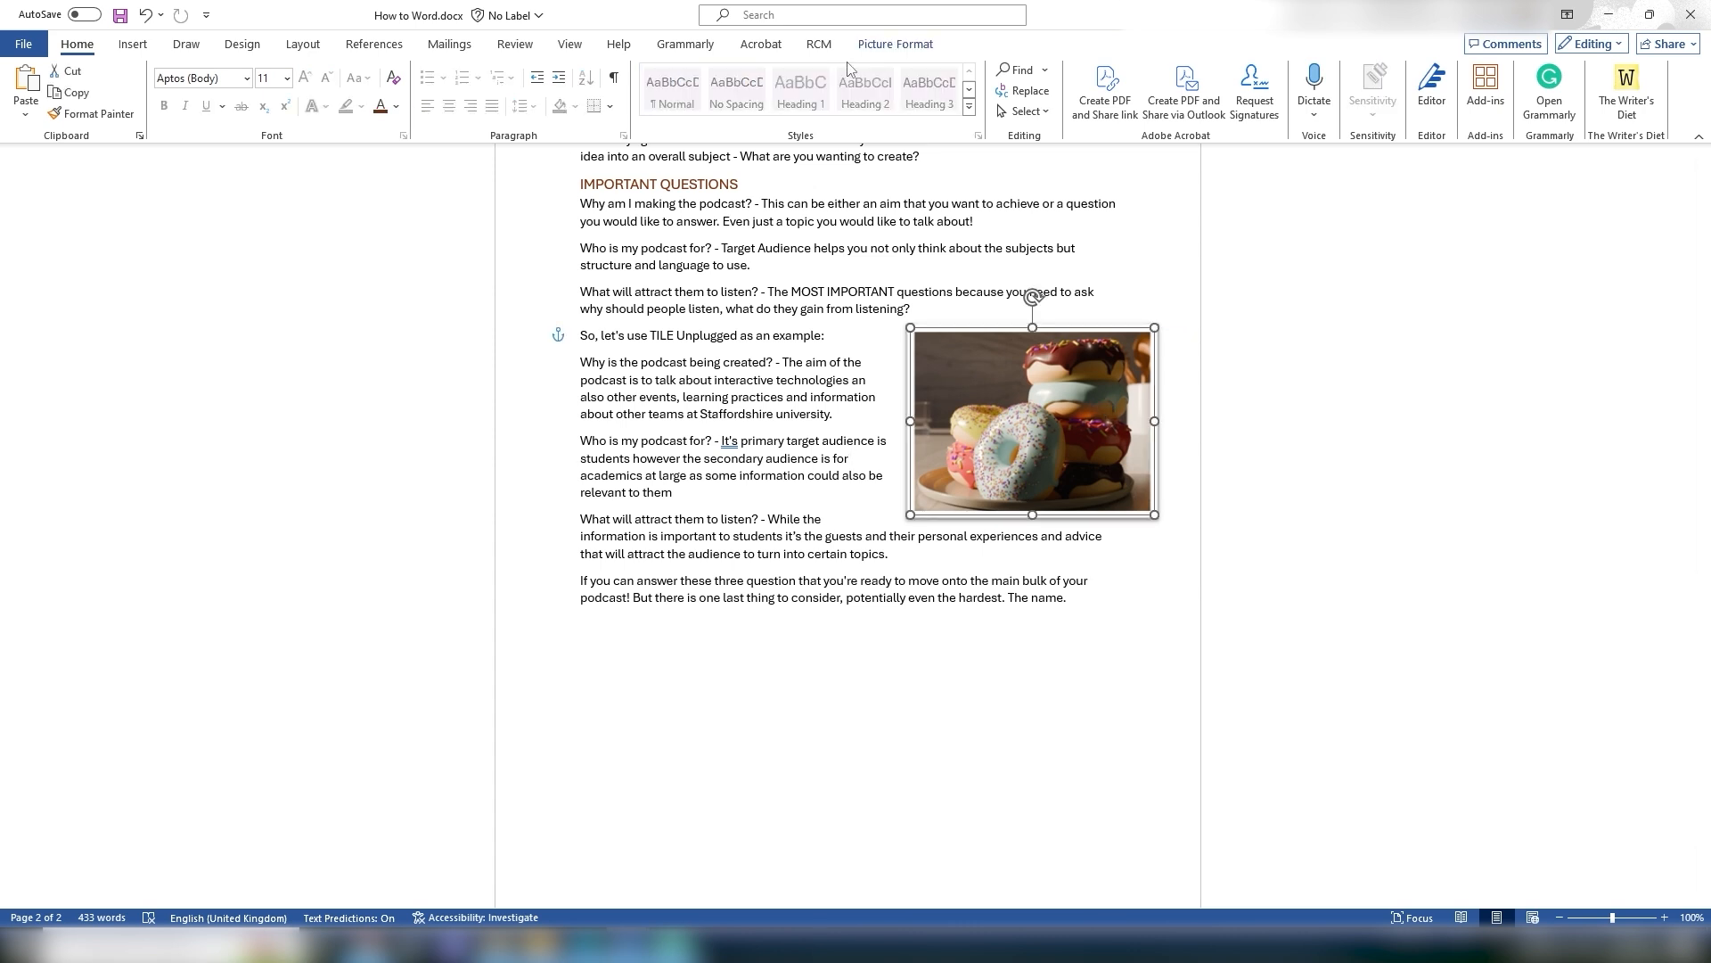
pyautogui.click(887, 50)
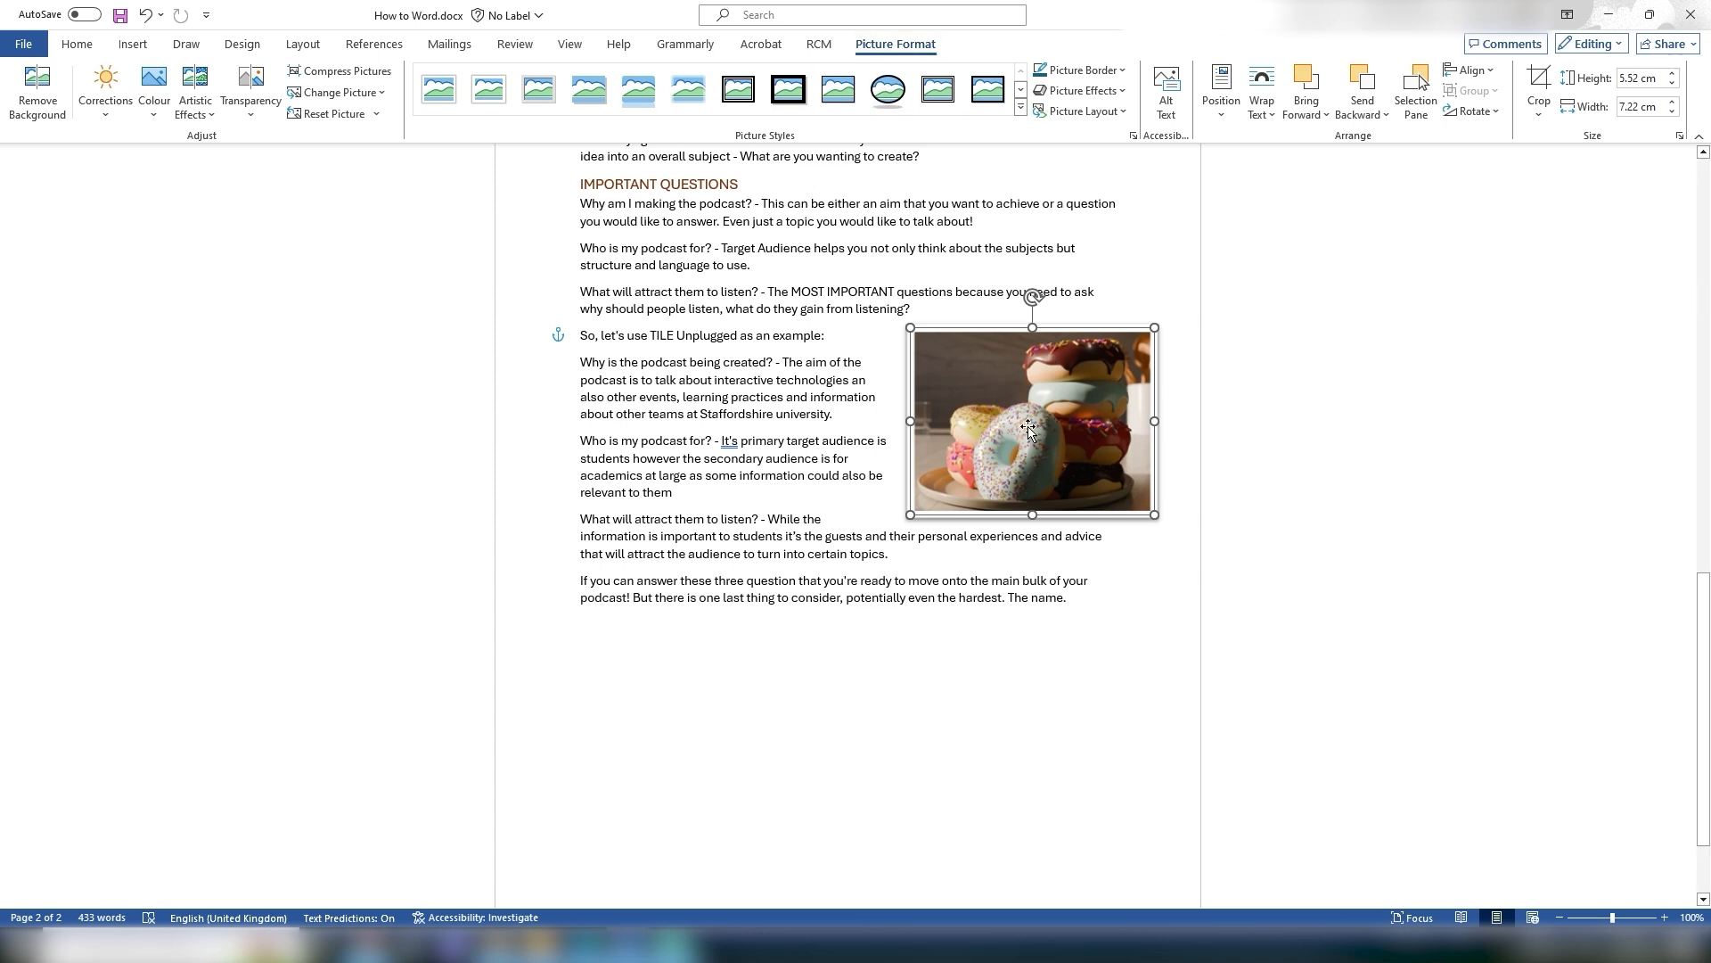
pyautogui.rightClick(984, 406)
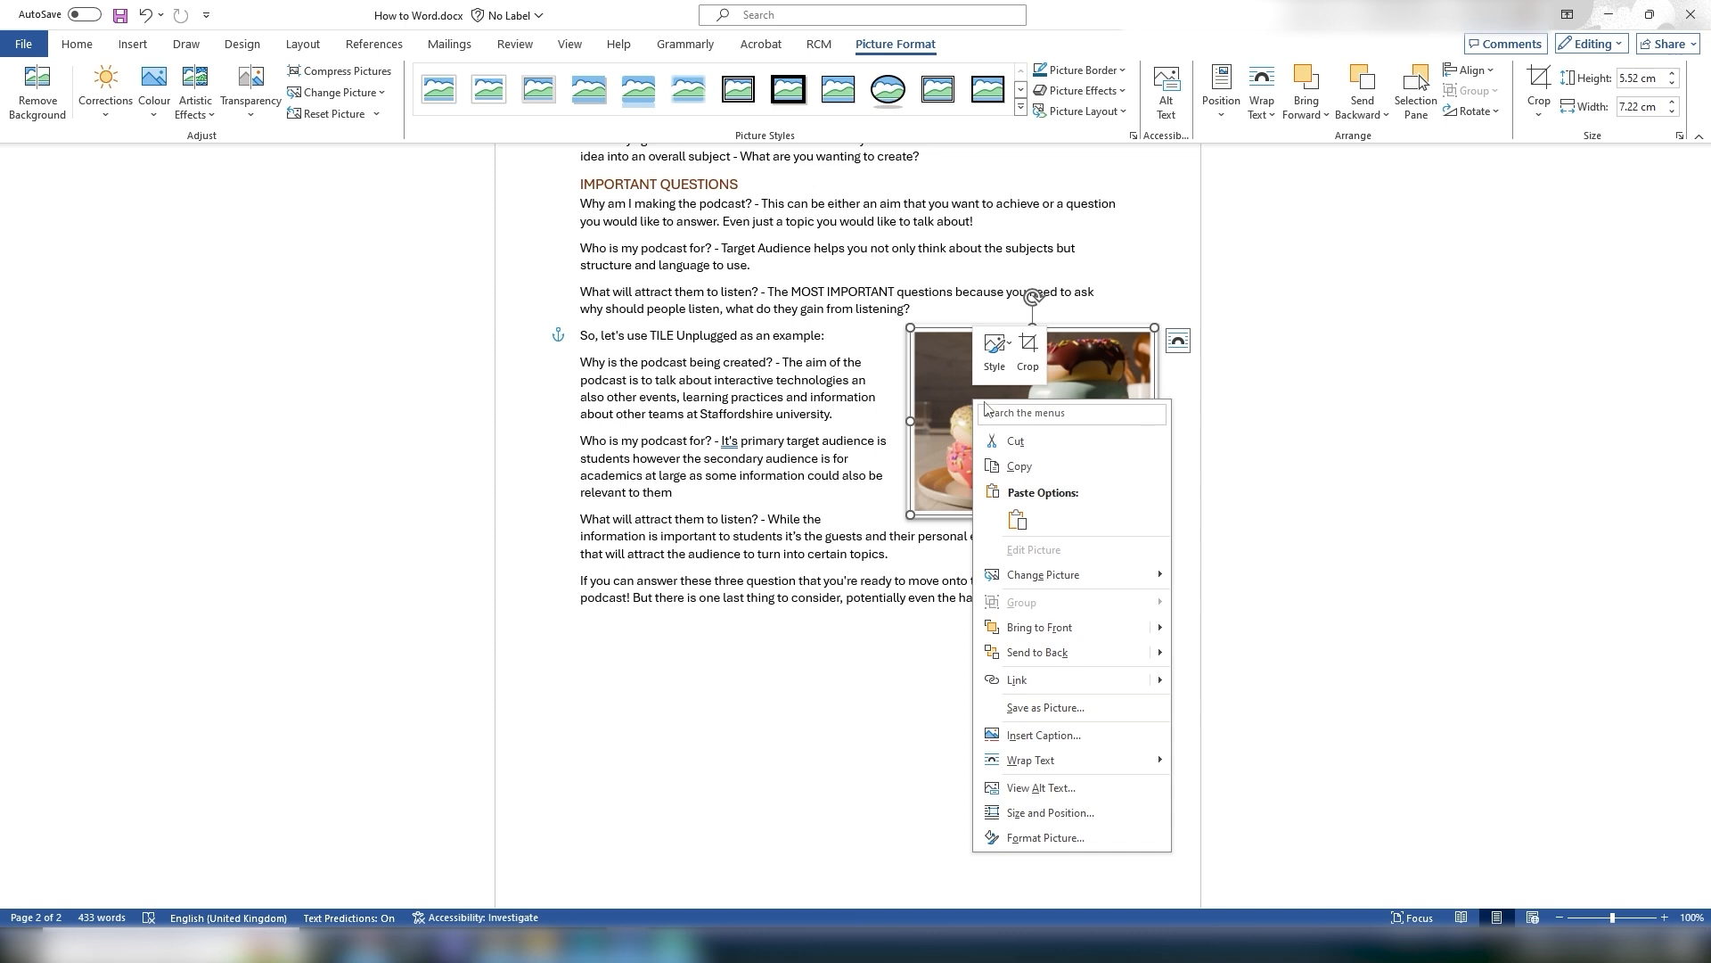
pyautogui.click(1024, 745)
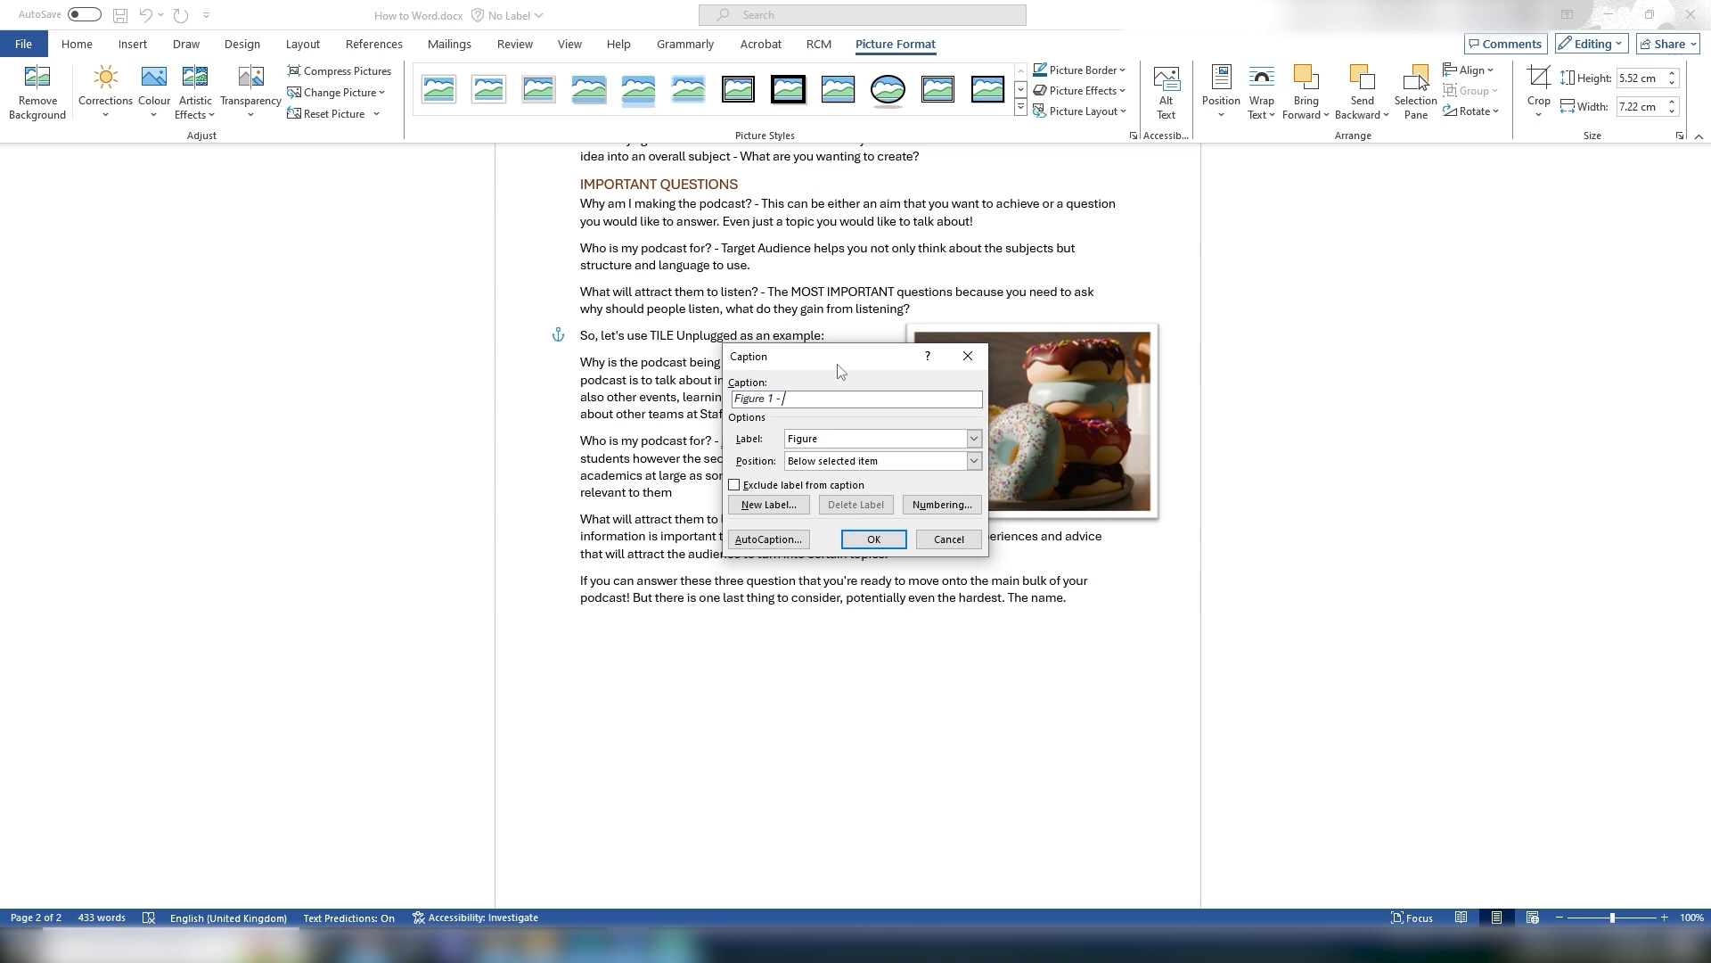
pyautogui.write('A plate of Donuts made on Blender')
pyautogui.click(853, 440)
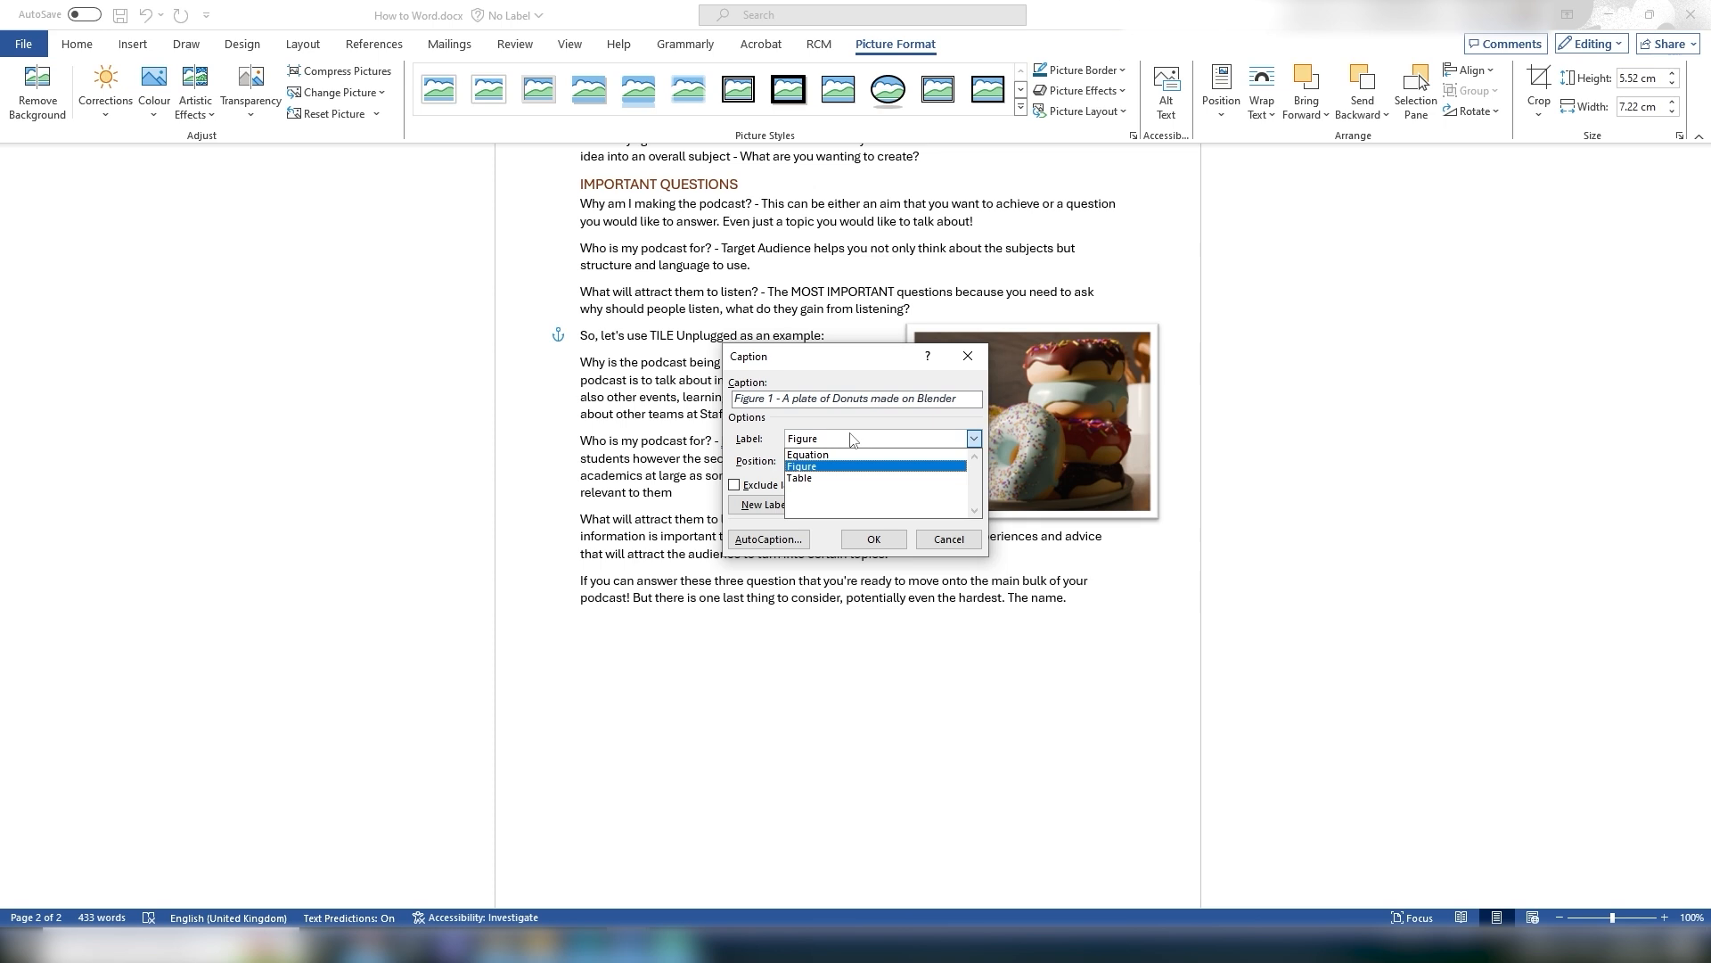
pyautogui.click(853, 440)
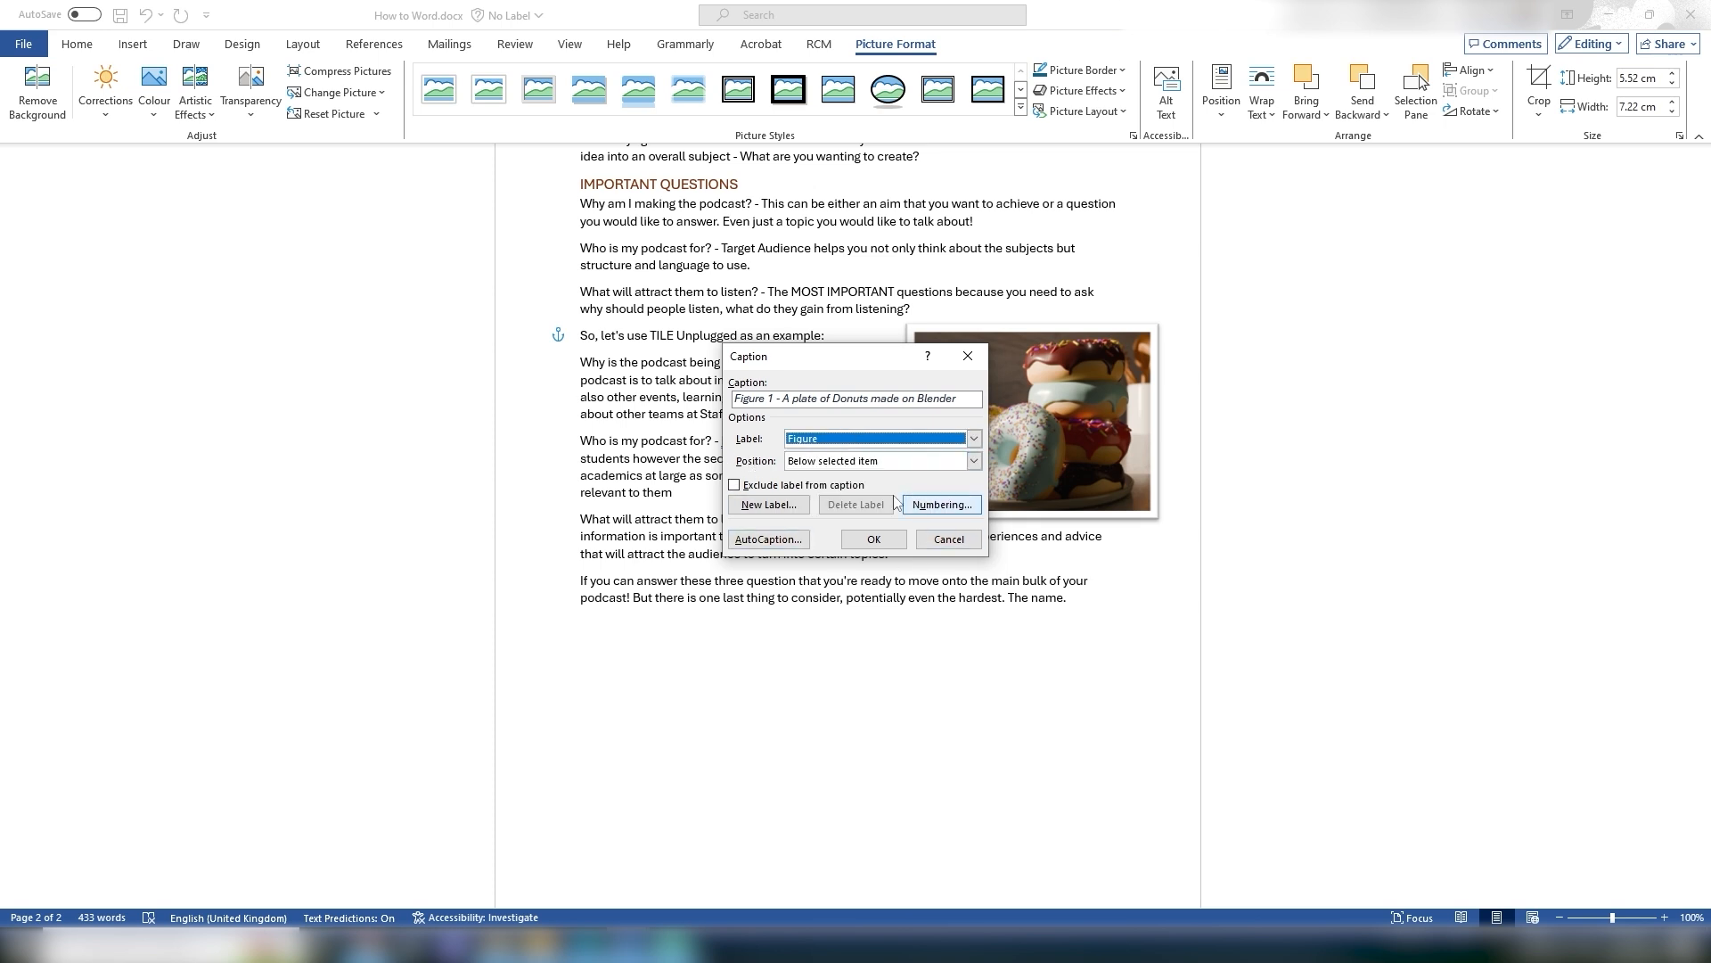
pyautogui.click(770, 540)
pyautogui.click(969, 580)
# Step: Insert a caption below the donut picture reading "Figure 1 - A plate of Donuts made in Blender"
pyautogui.rightClick(1091, 453)
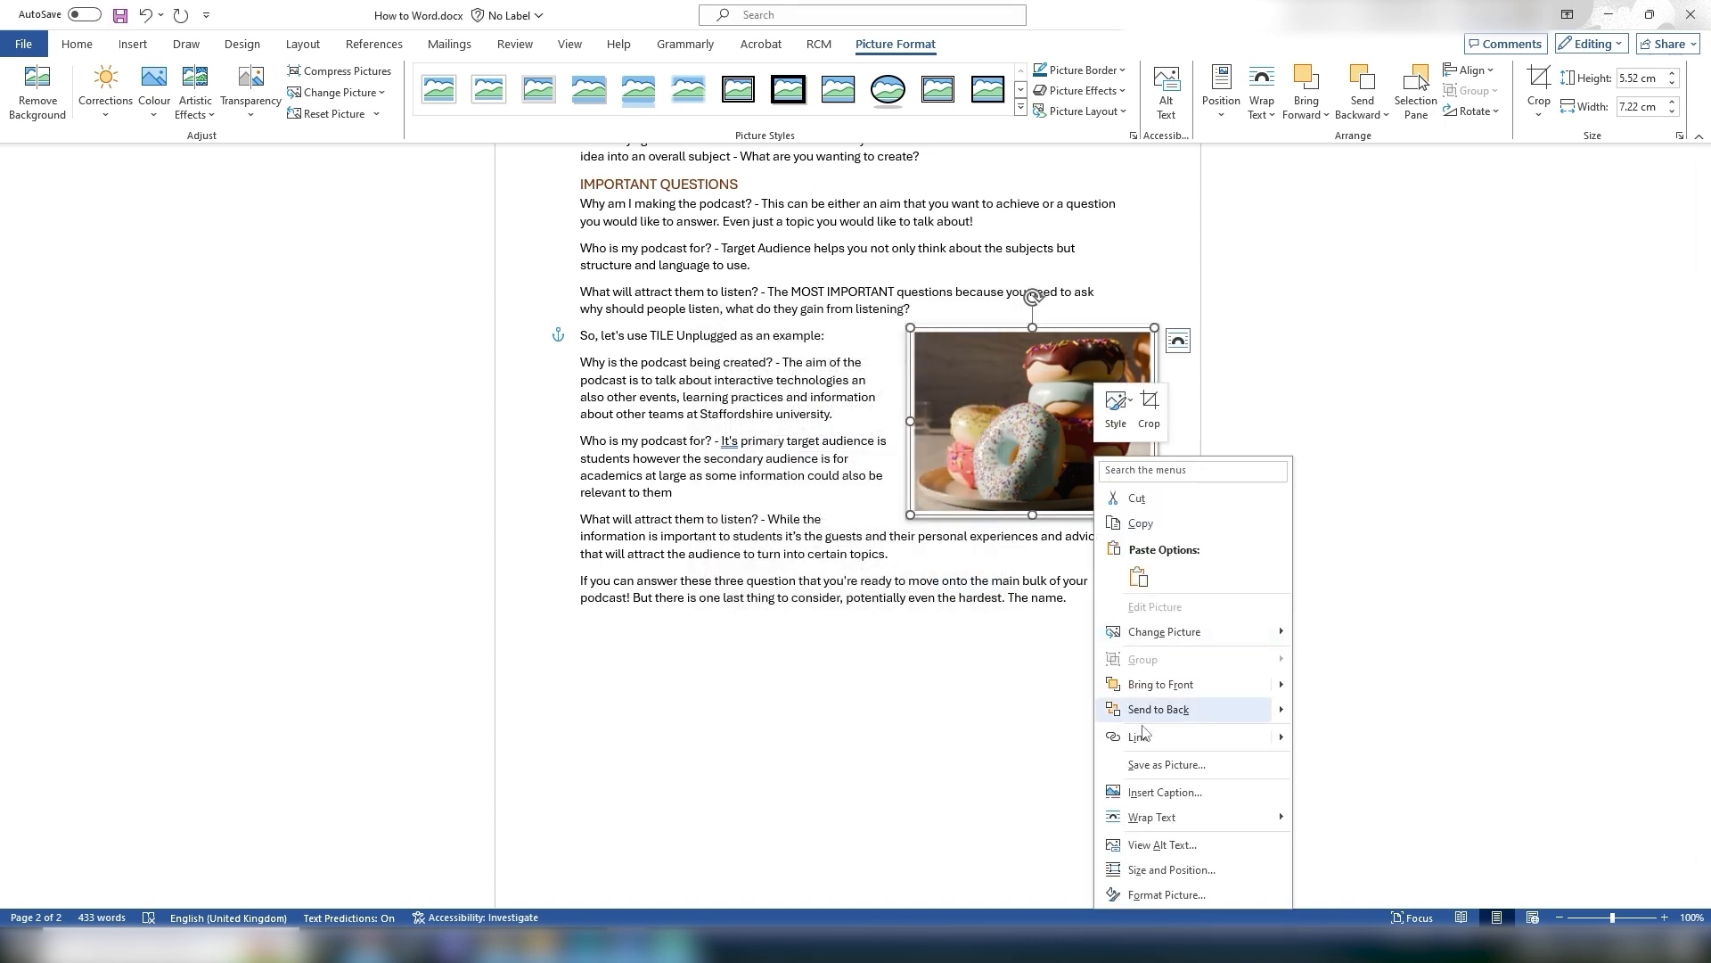
pyautogui.click(1041, 478)
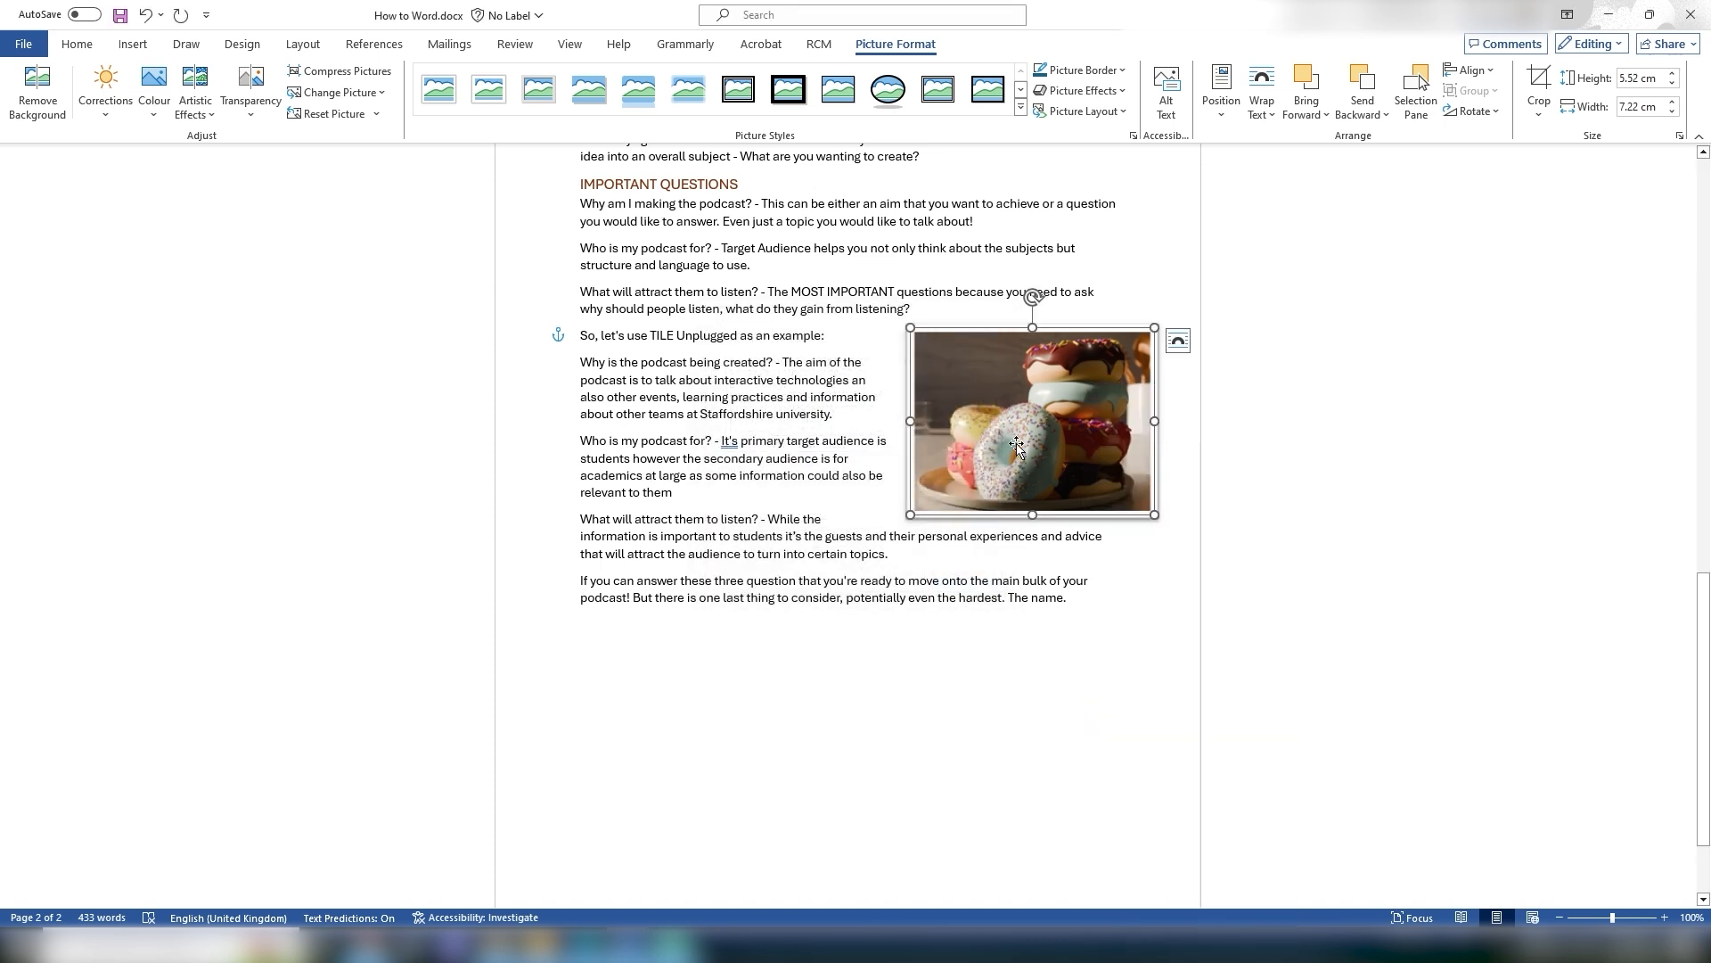
pyautogui.rightClick(996, 365)
pyautogui.click(1063, 704)
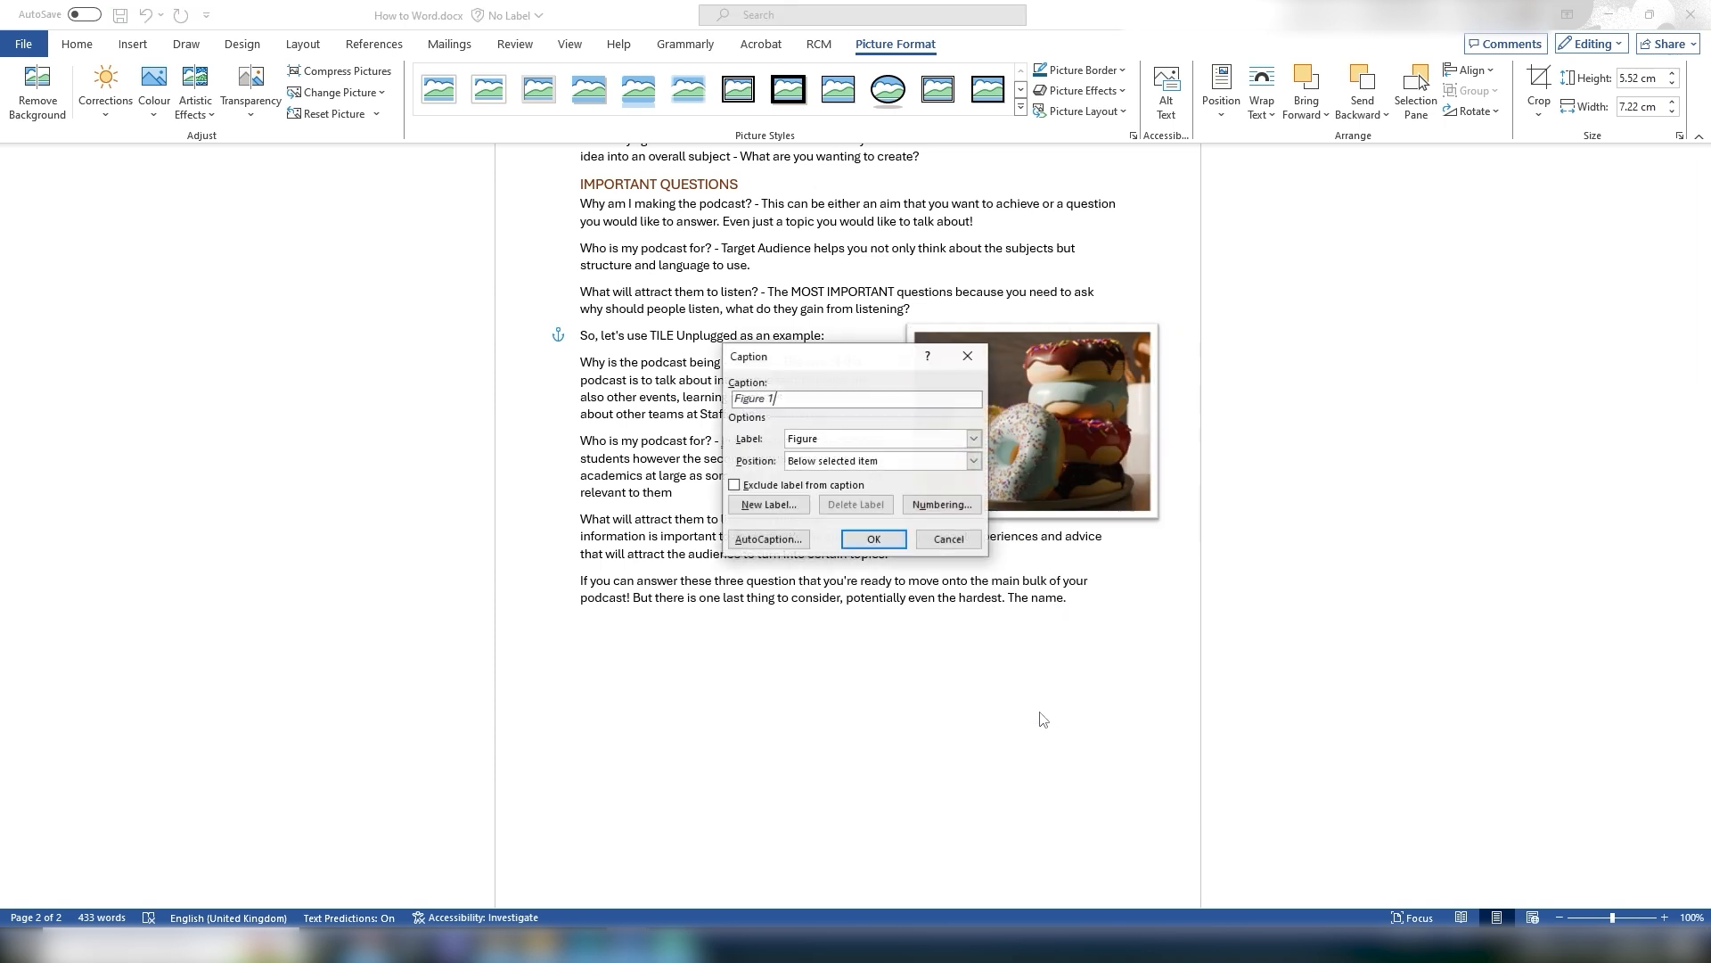
pyautogui.write('- A plate of Do')
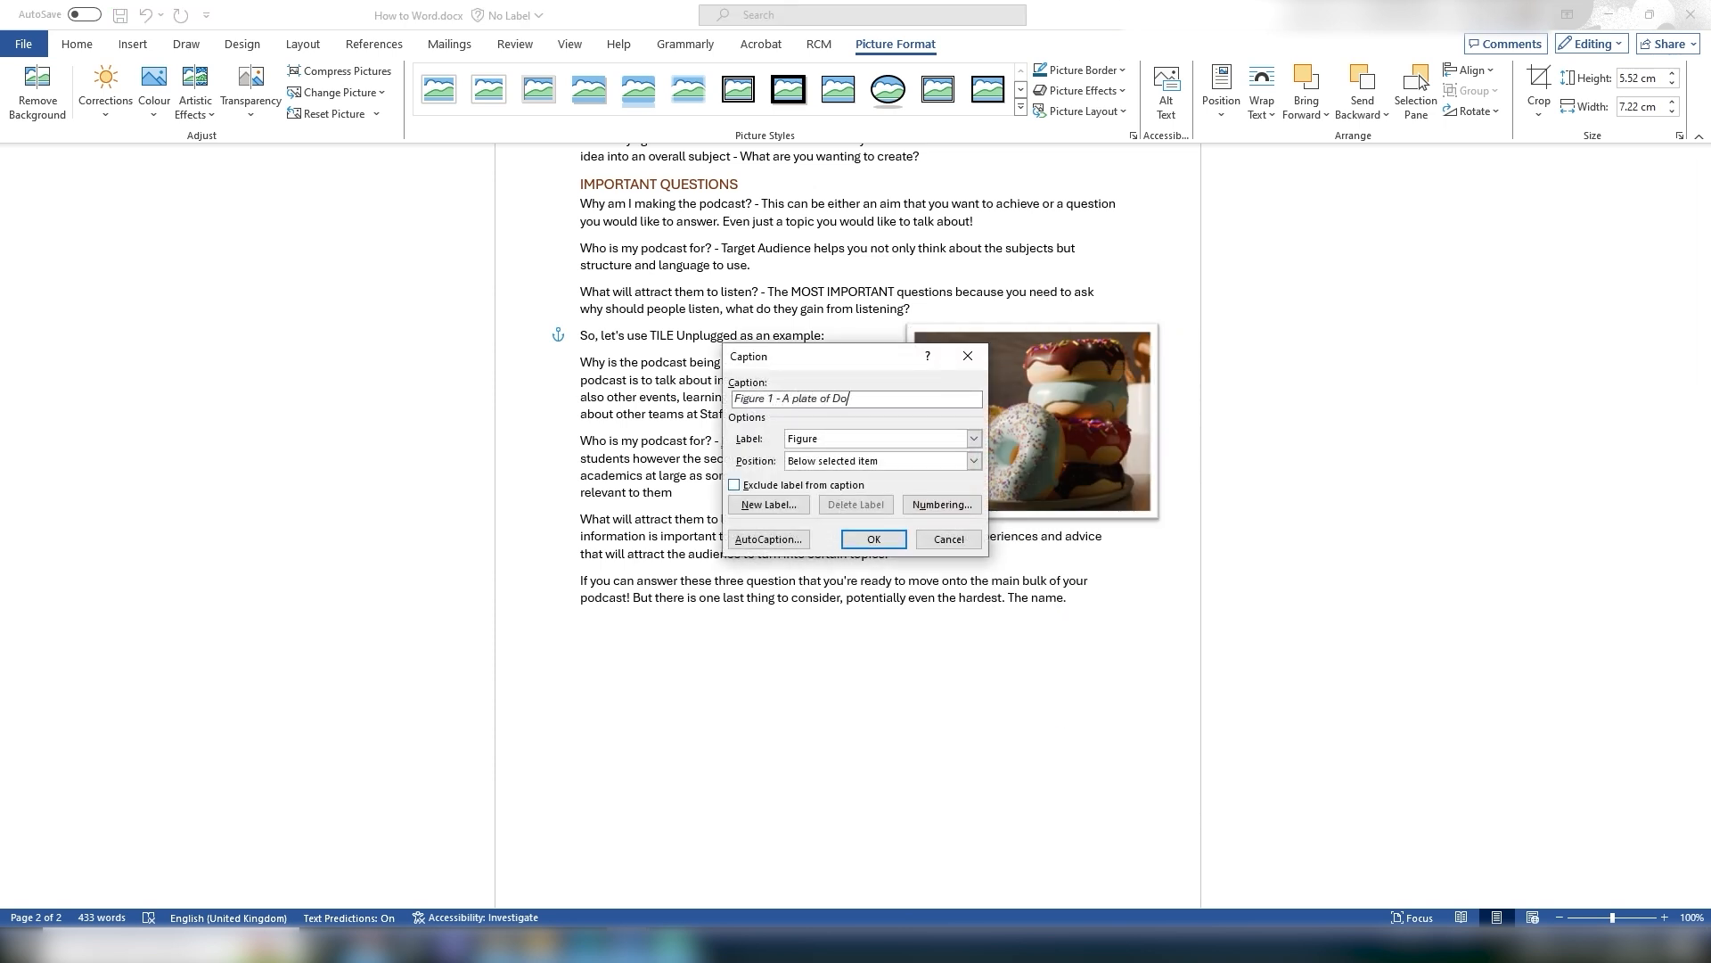
pyautogui.write('nuts made in Blender')
pyautogui.click(873, 539)
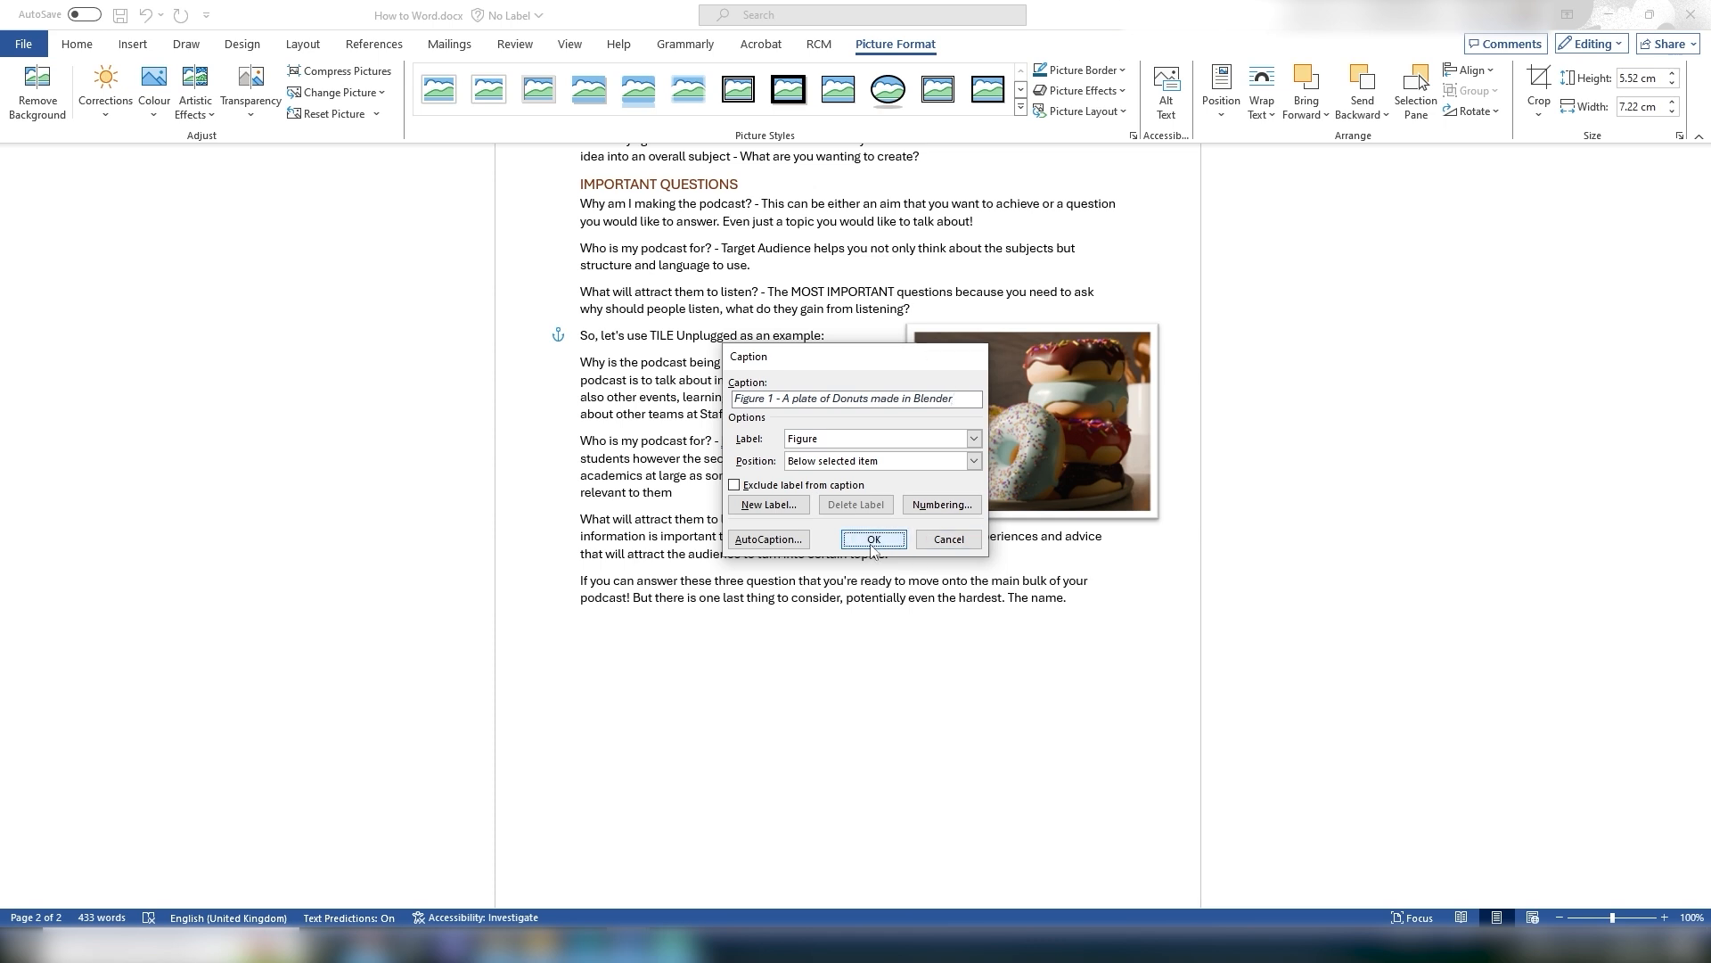
# Step: Draw a rectangle shape about 7.44 × 4.58 cm below the last paragraph
pyautogui.click(1296, 693)
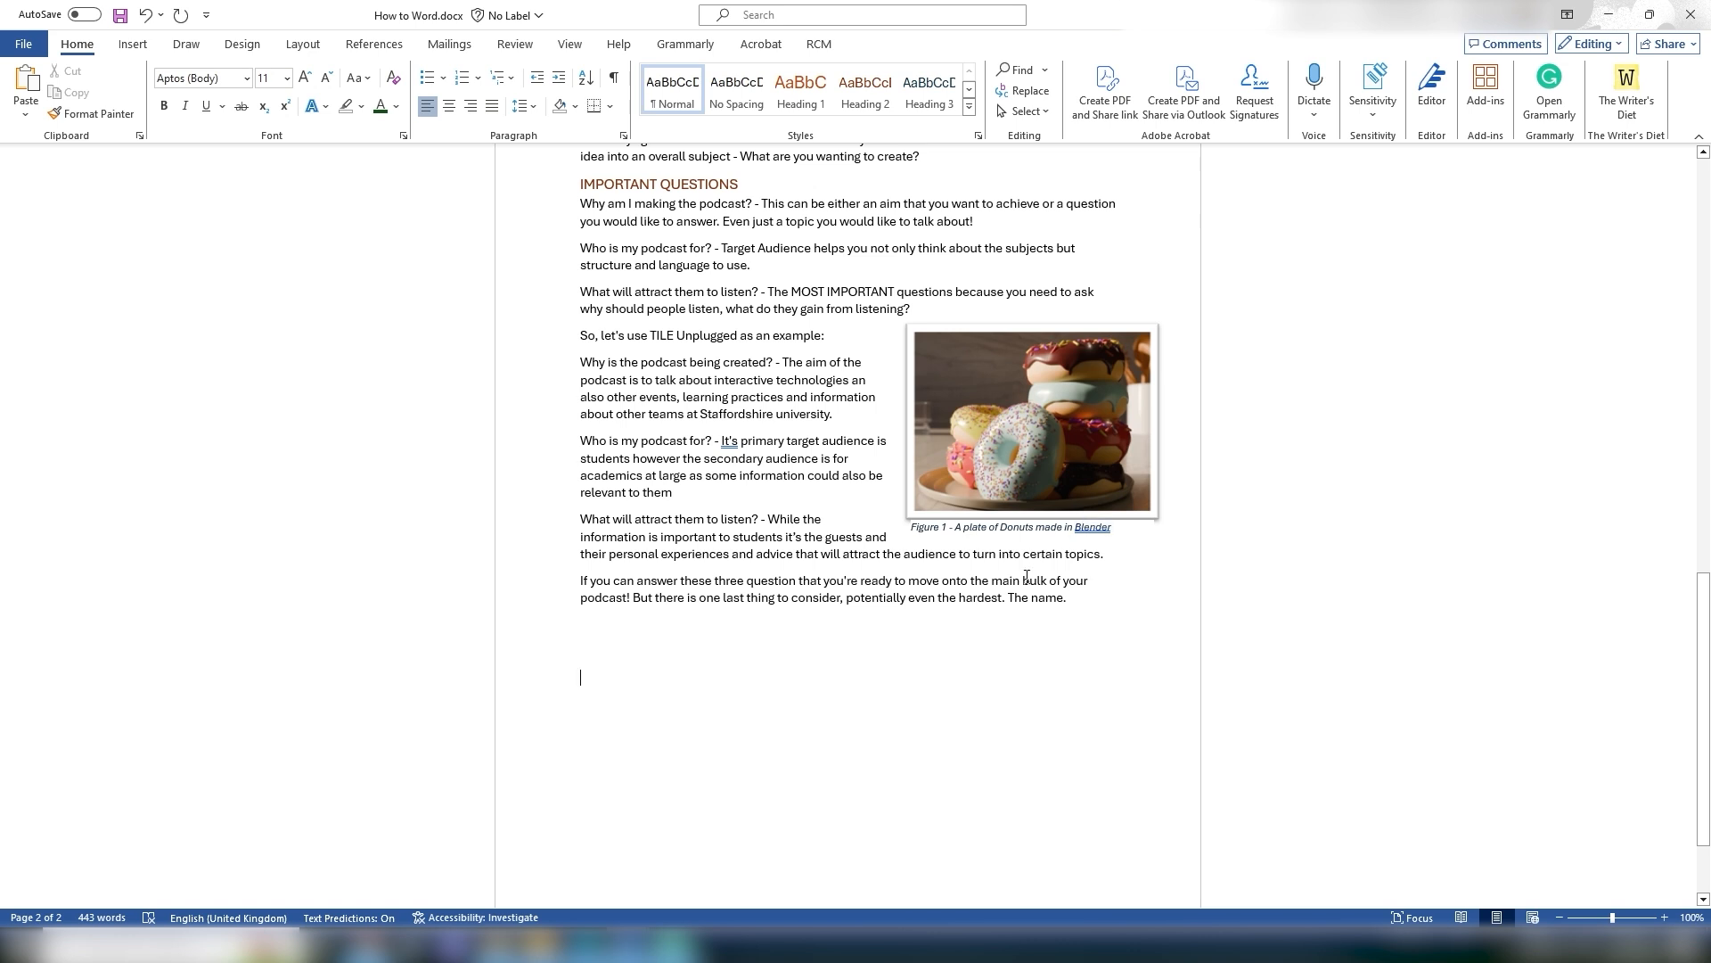
pyautogui.click(133, 44)
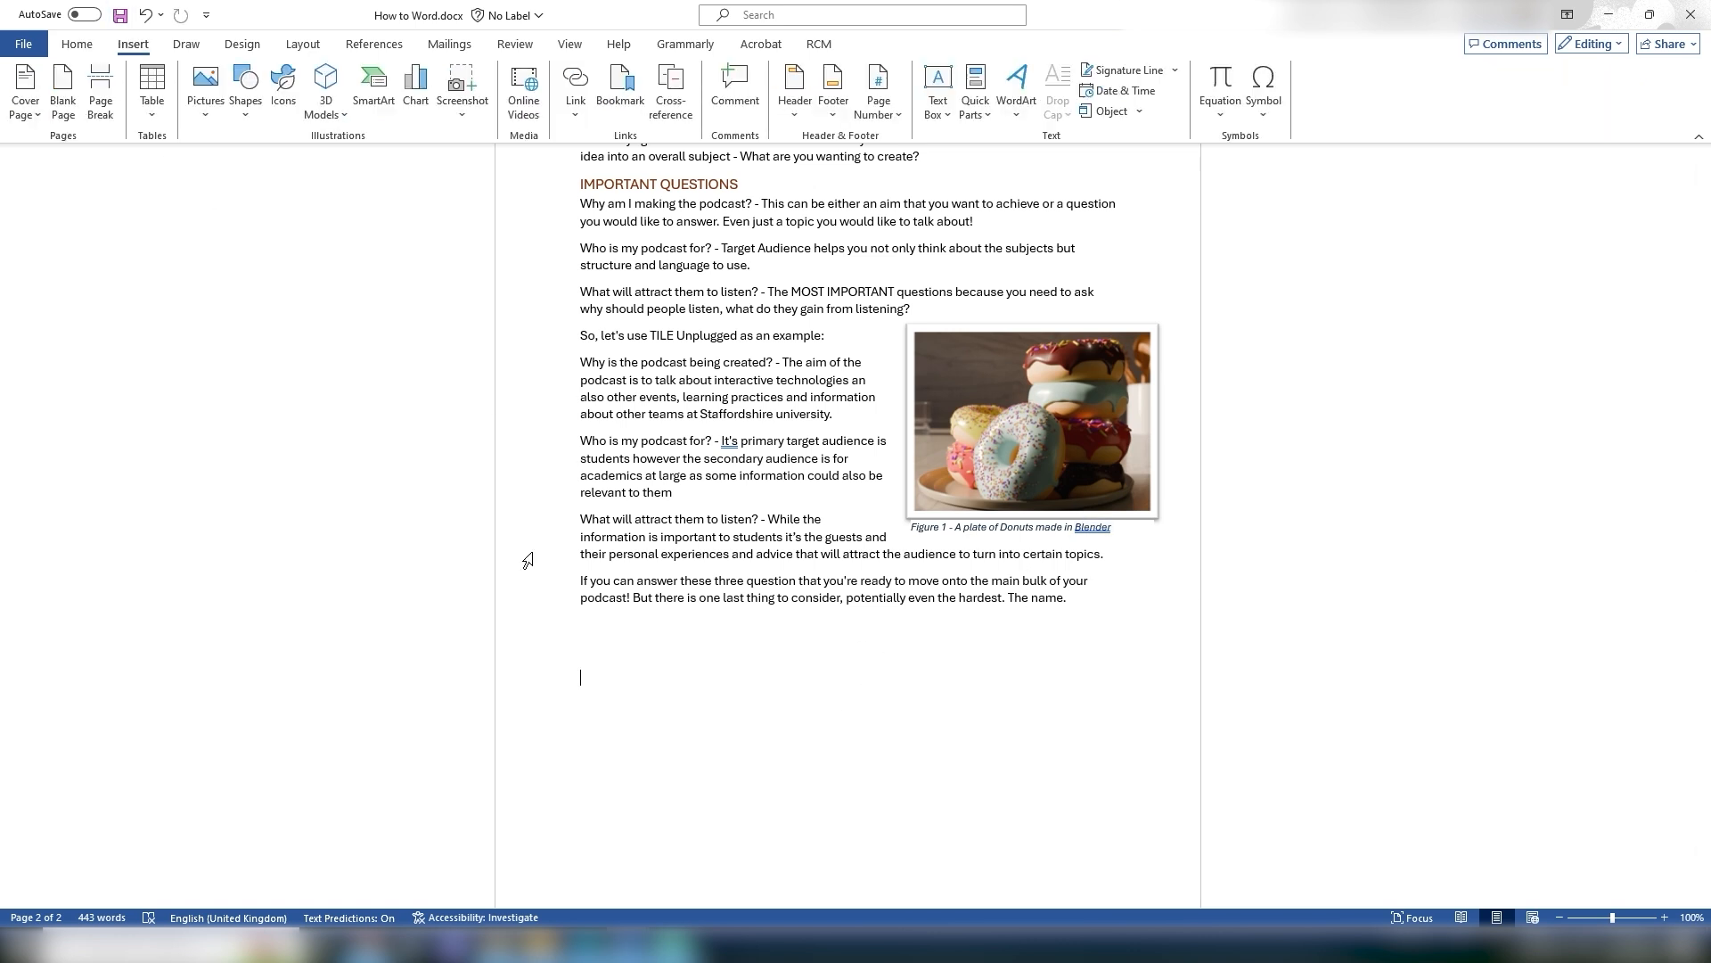
pyautogui.click(245, 89)
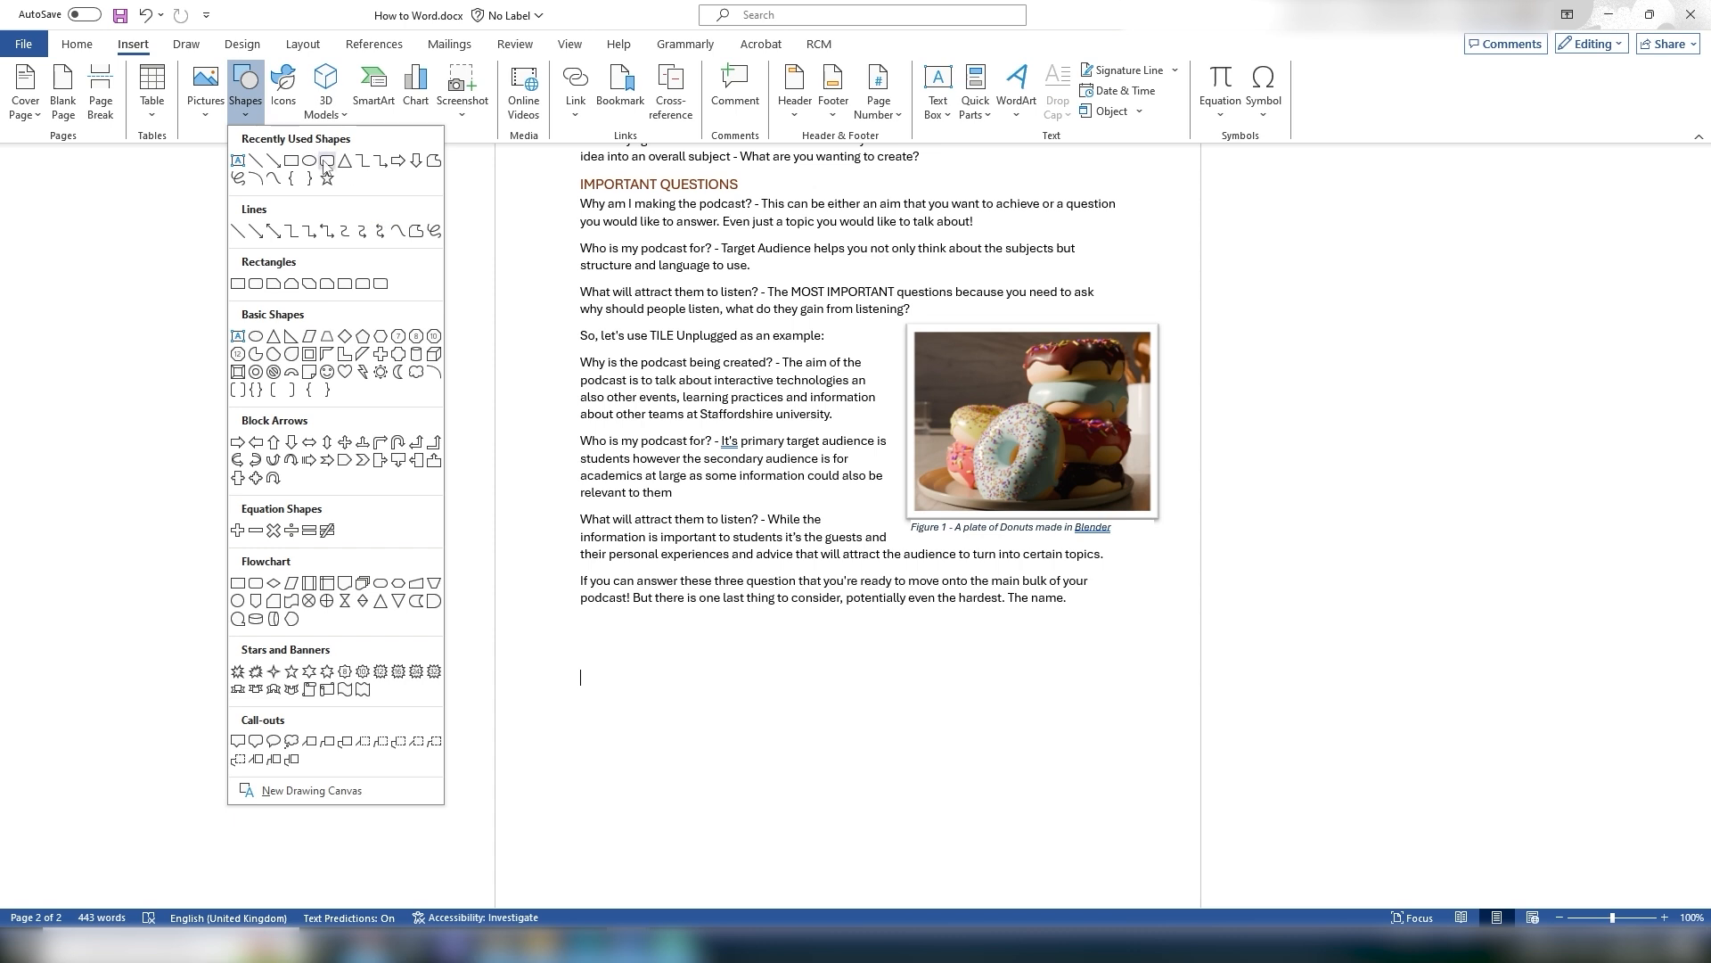
pyautogui.click(291, 161)
pyautogui.moveTo(596, 643)
pyautogui.mouseDown()
pyautogui.moveTo(857, 782)
pyautogui.moveTo(848, 798)
pyautogui.mouseUp()
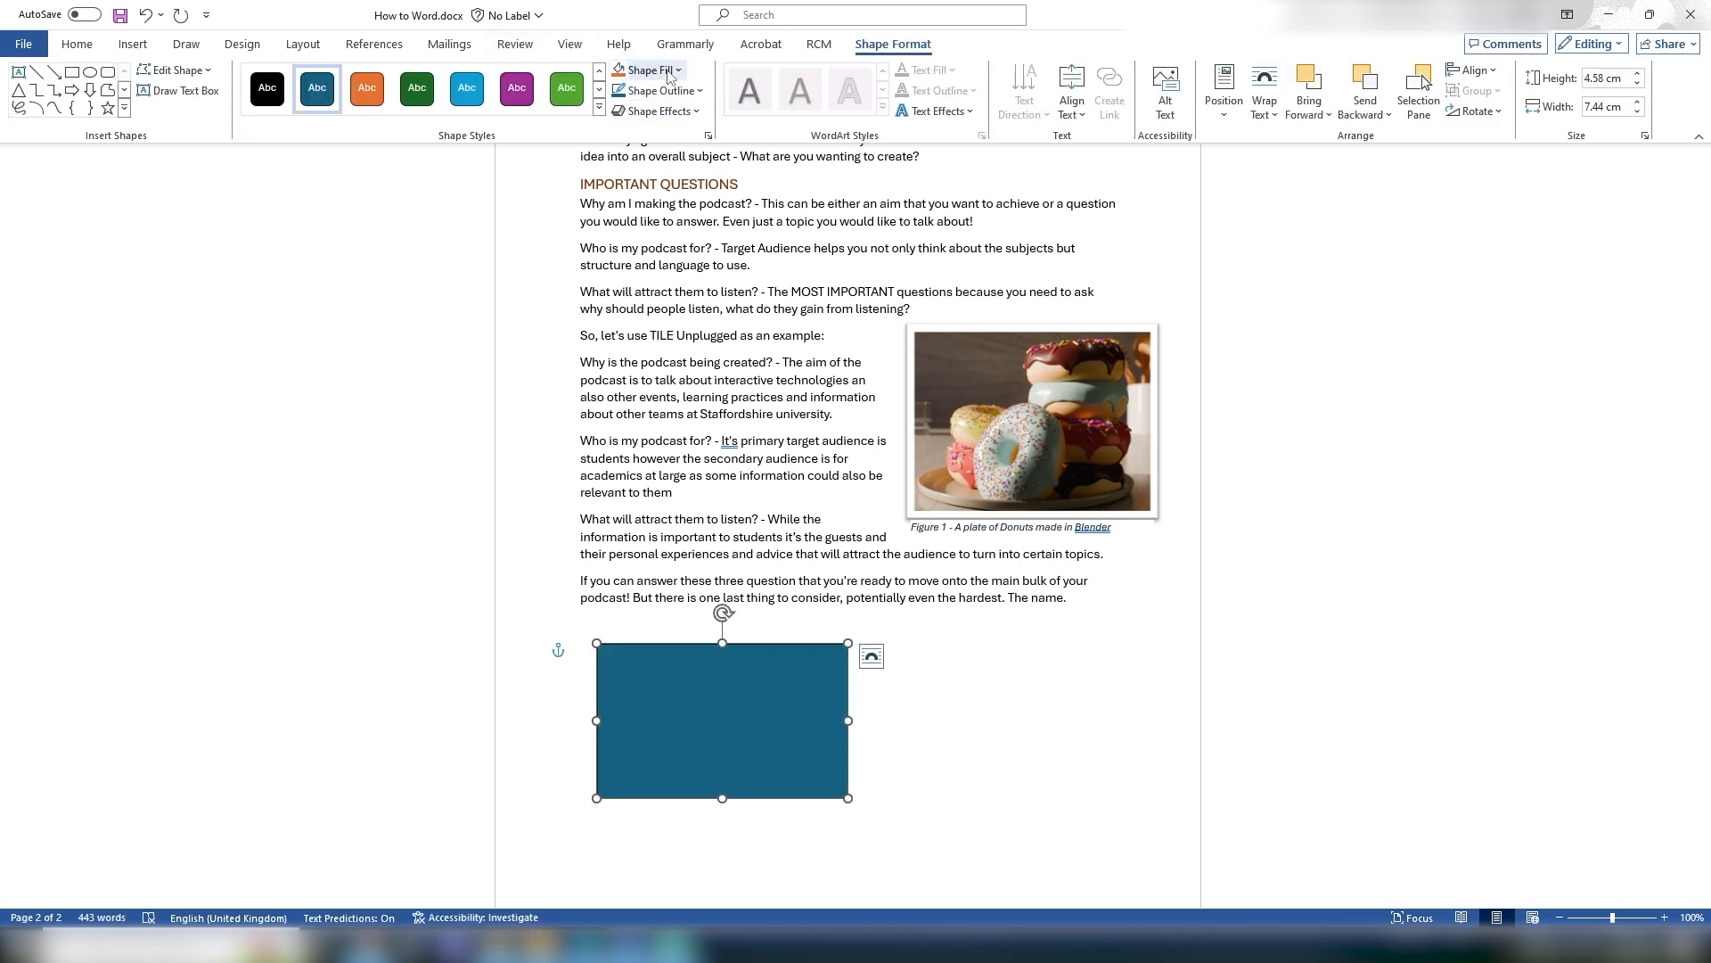
# Step: Browse the shape style gallery for the rectangle and delete the rectangle
pyautogui.click(599, 107)
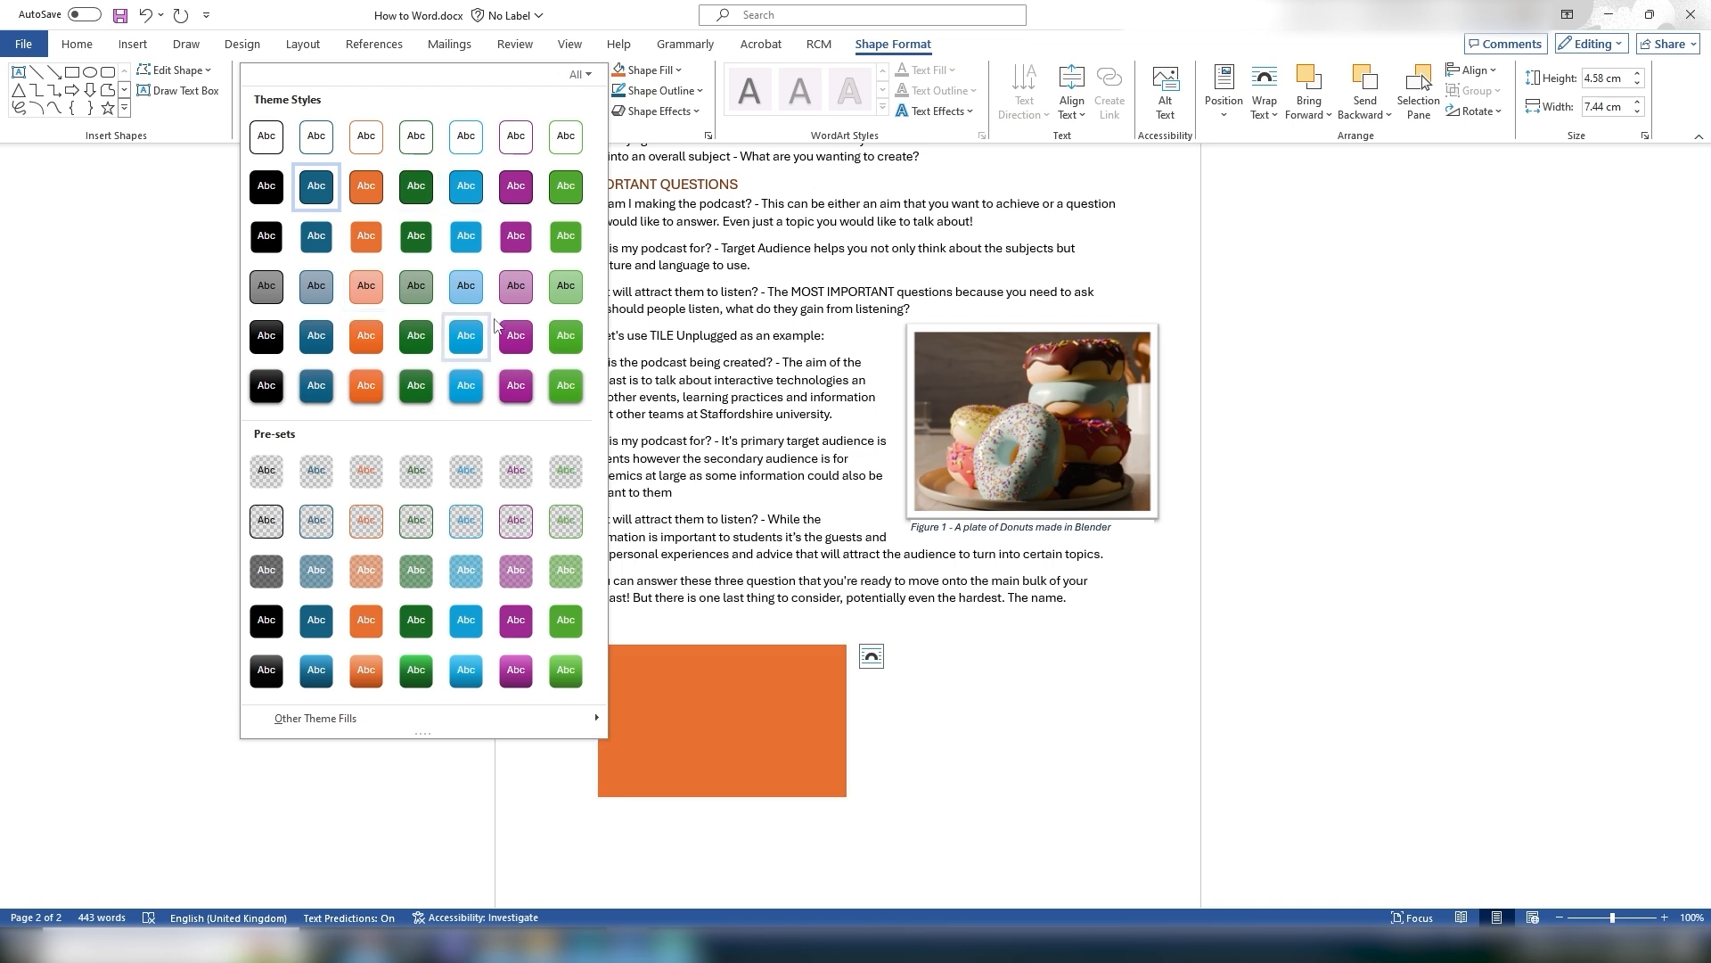
pyautogui.click(596, 56)
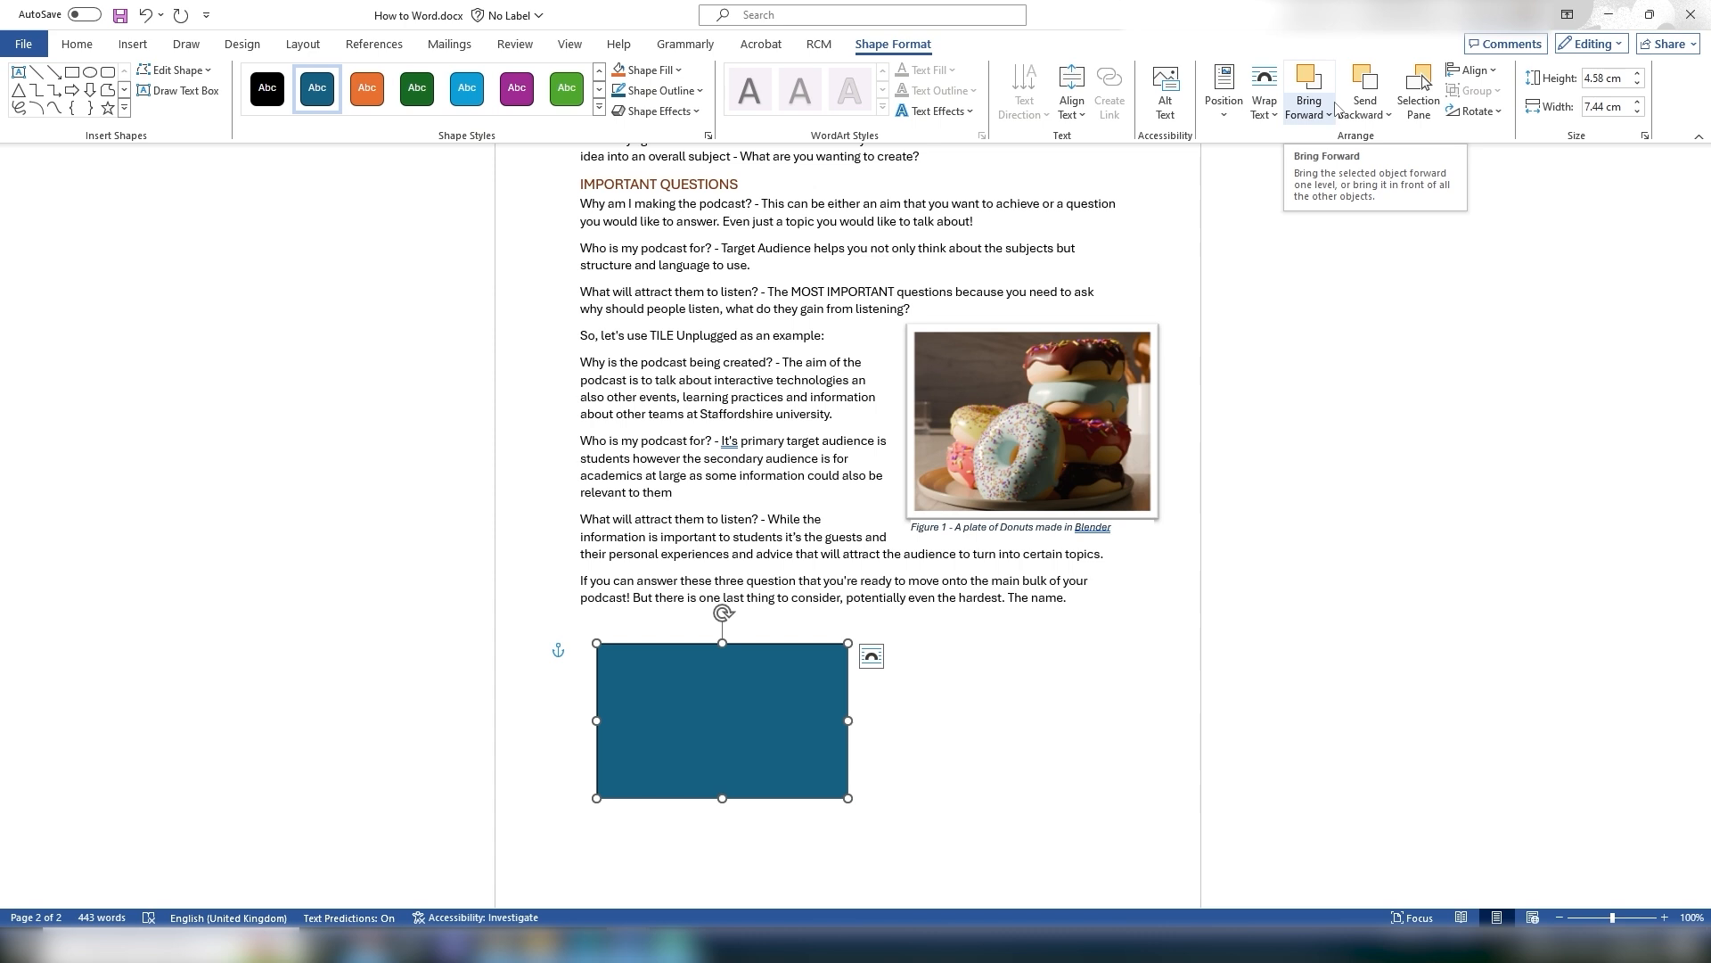
pyautogui.press('Delete')
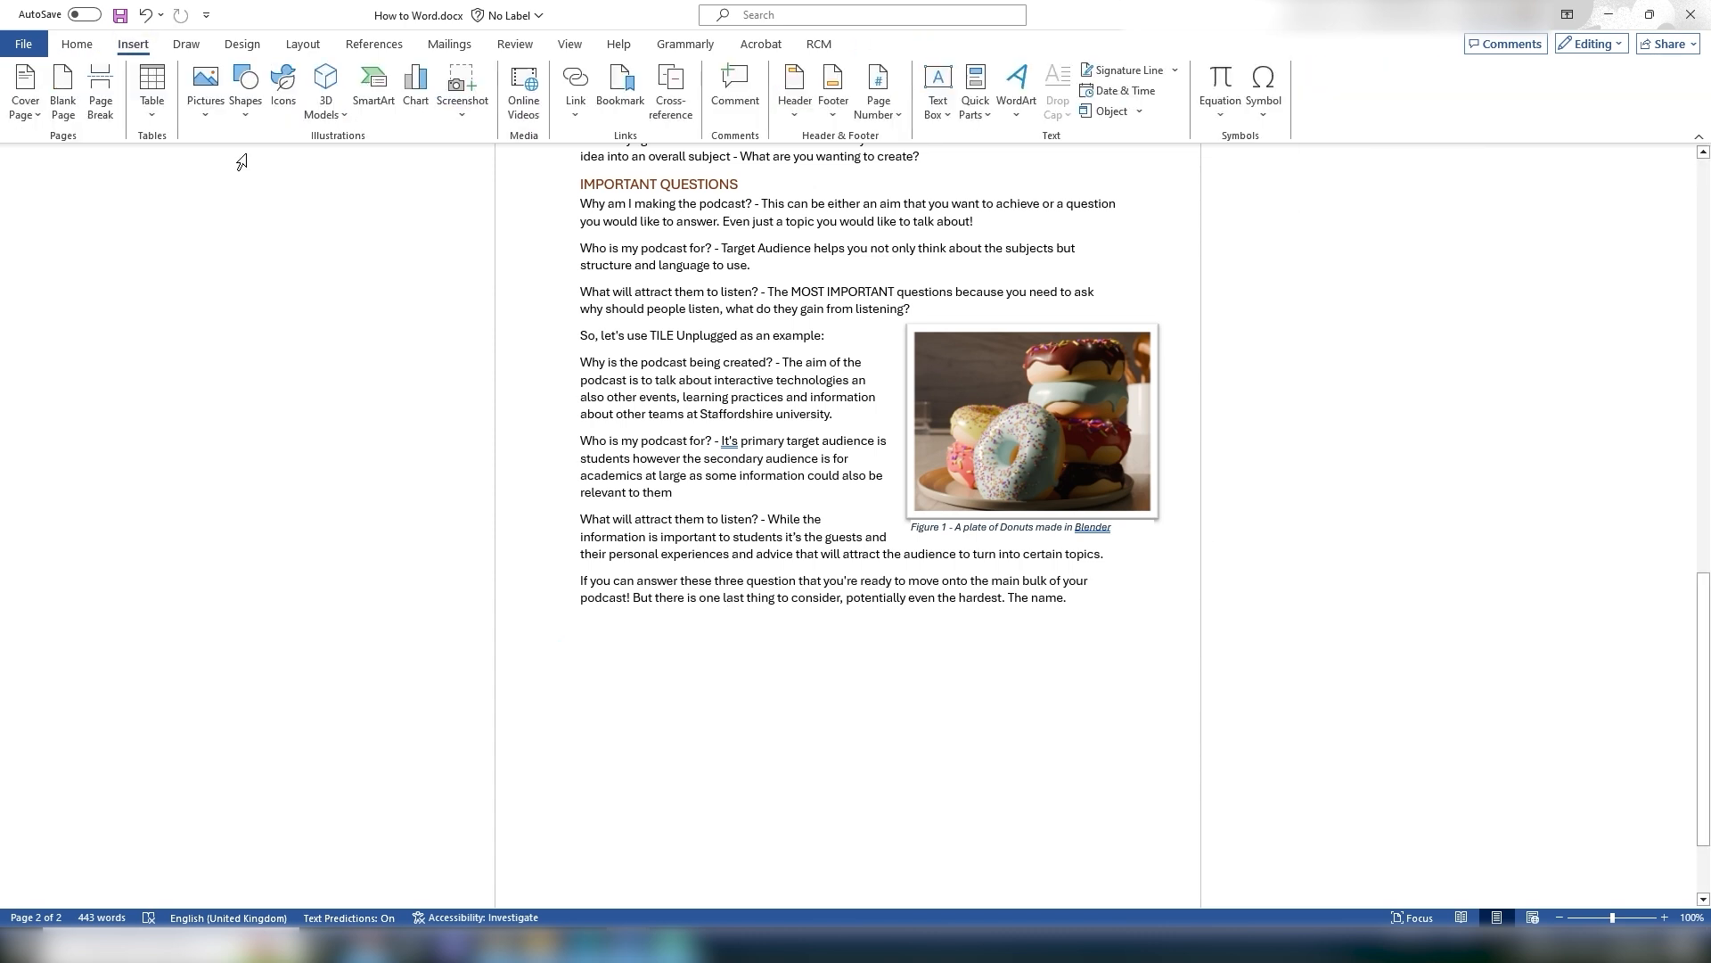
# Step: Insert a Clustered Column chart into the document
pyautogui.click(417, 95)
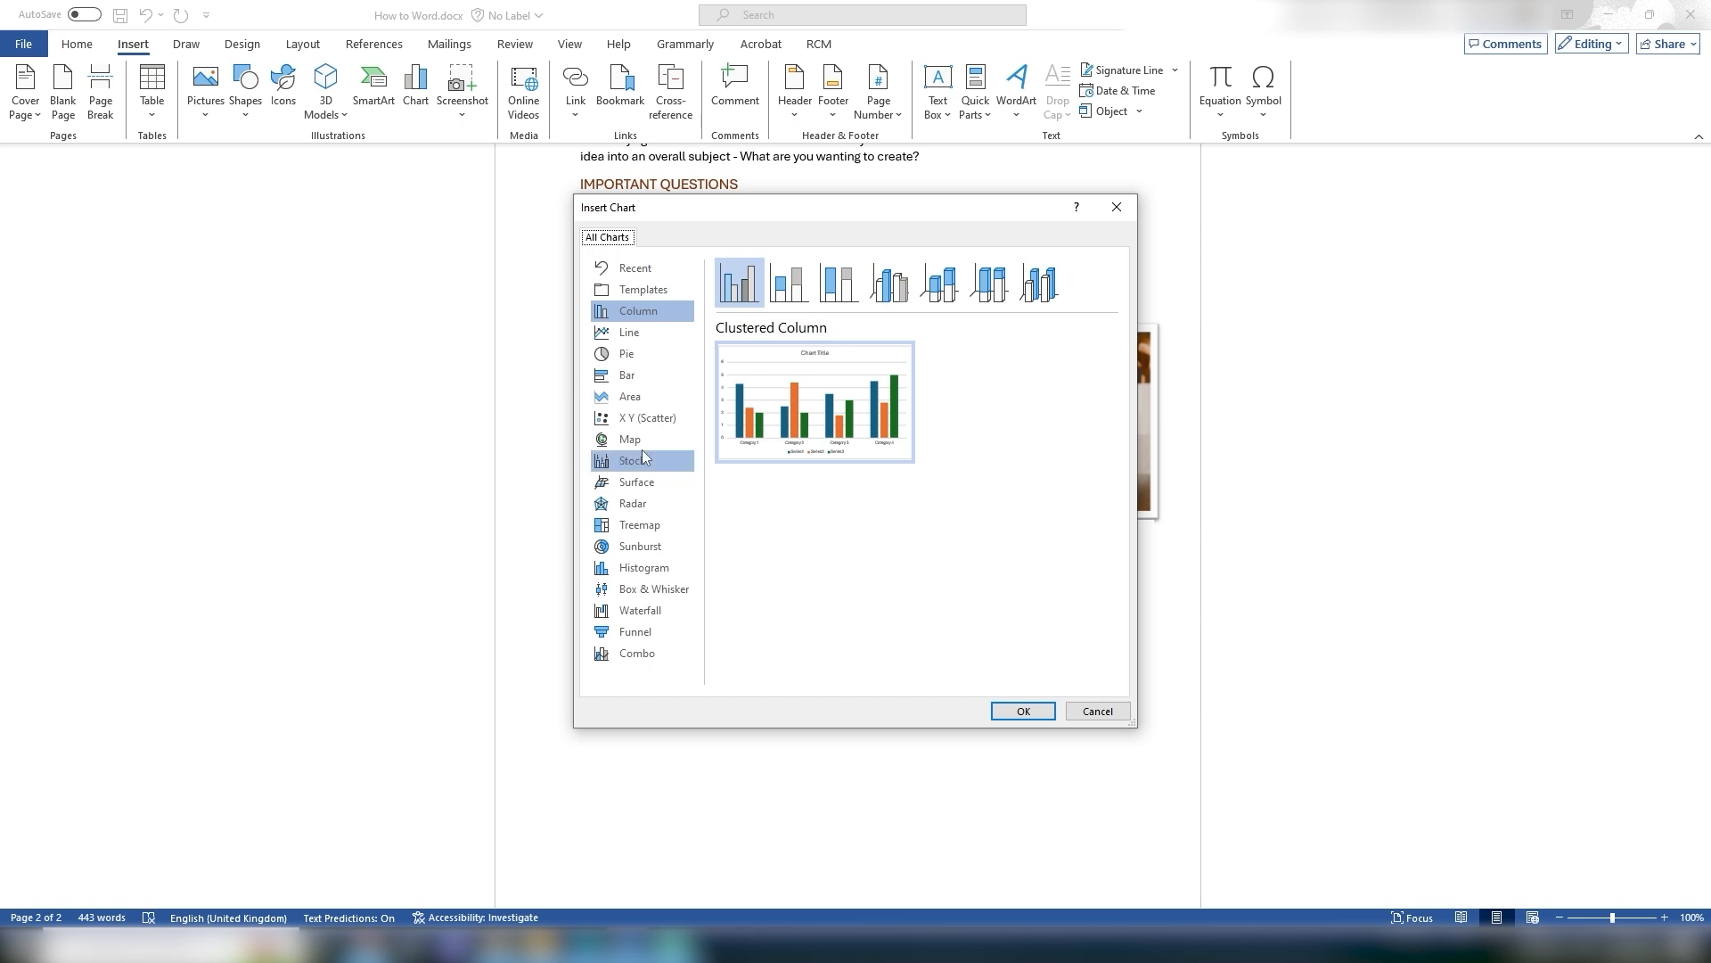
pyautogui.moveTo(796, 443)
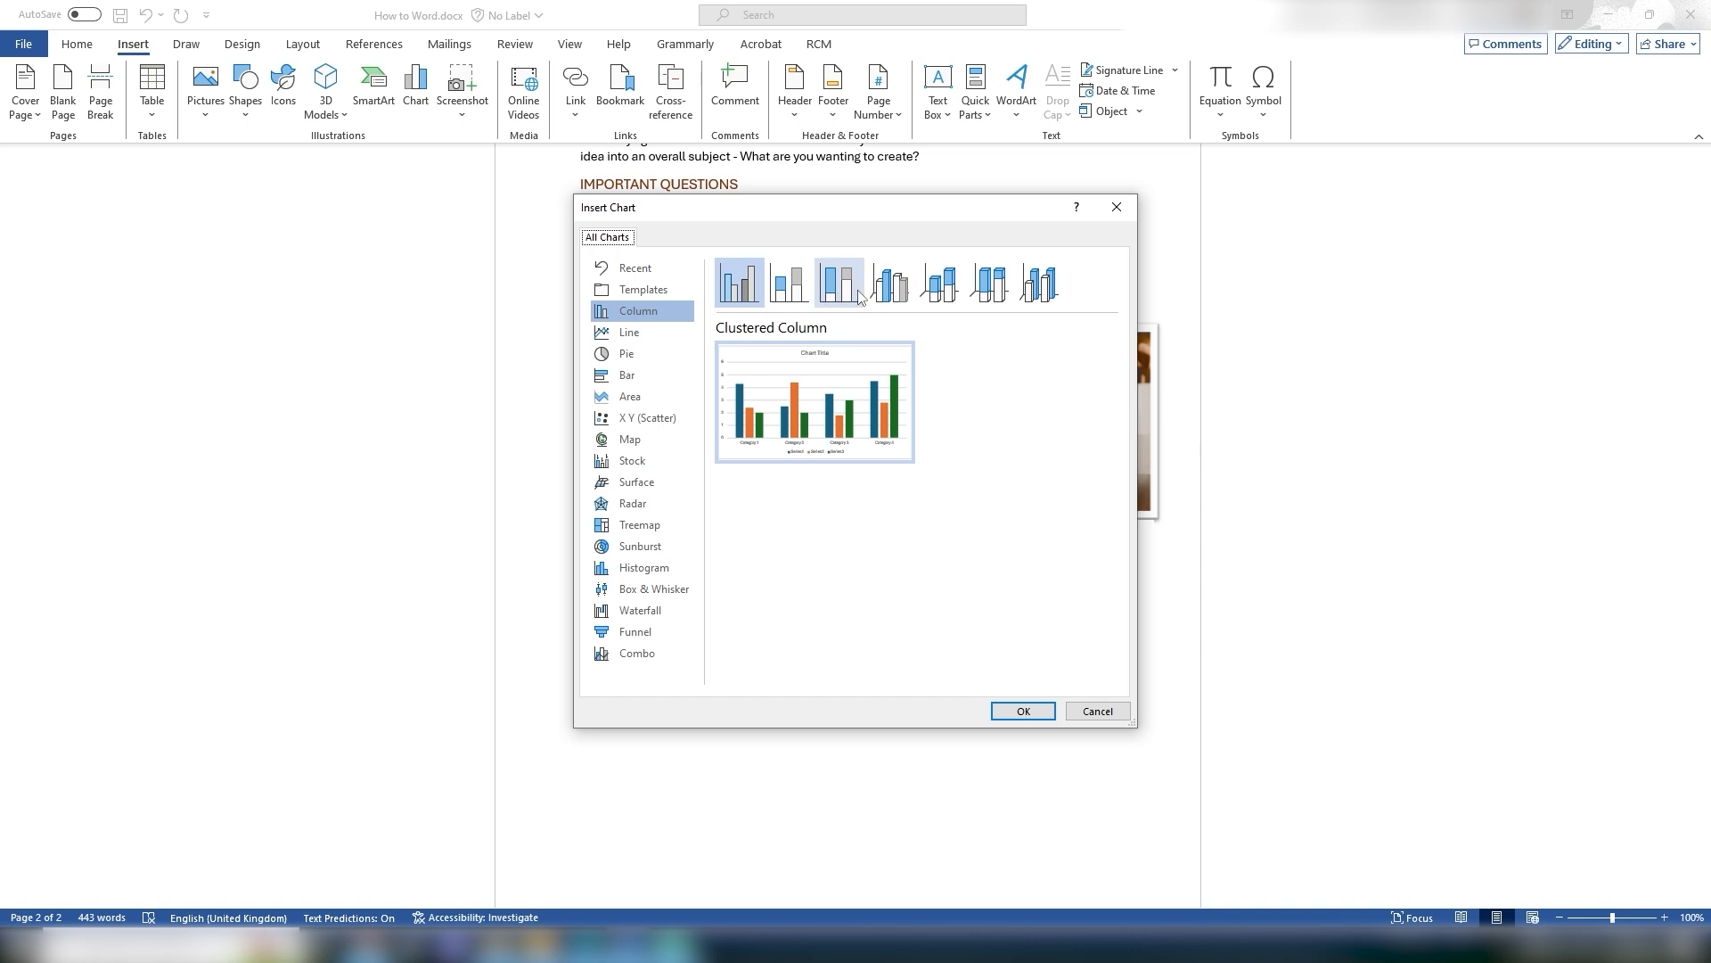
pyautogui.click(1023, 710)
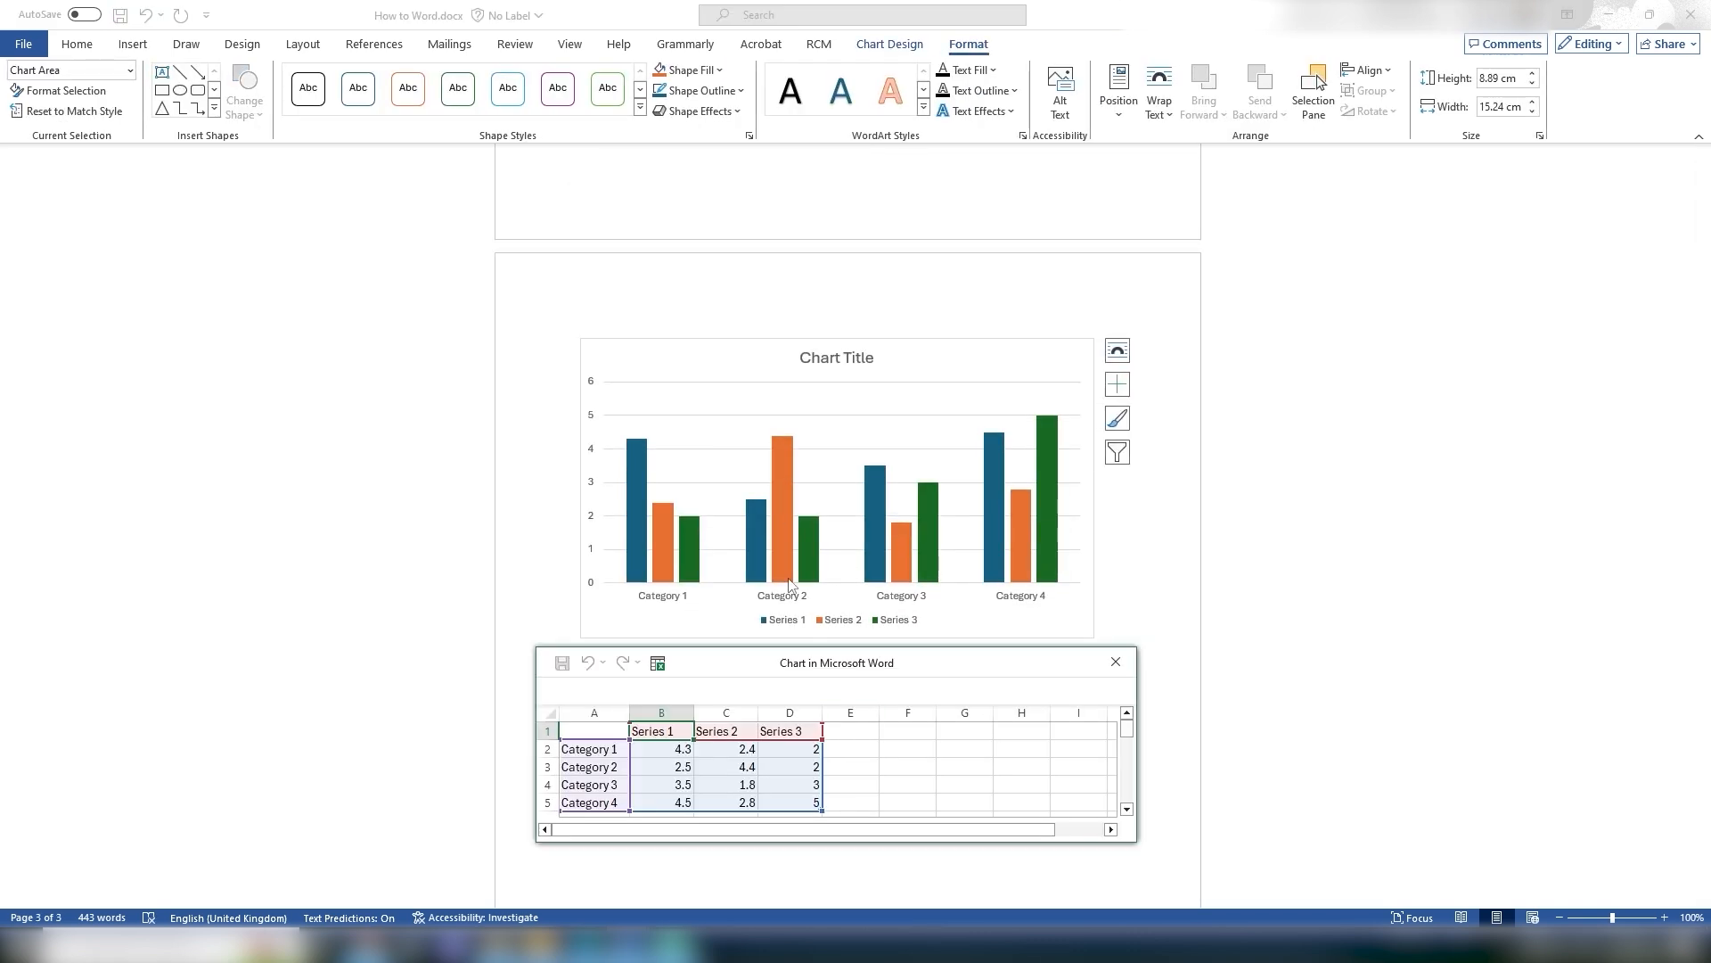
# Step: Rename the chart's first two categories in the data sheet to Blue and Red
pyautogui.moveTo(960, 675); pyautogui.dragTo(1557, 243)
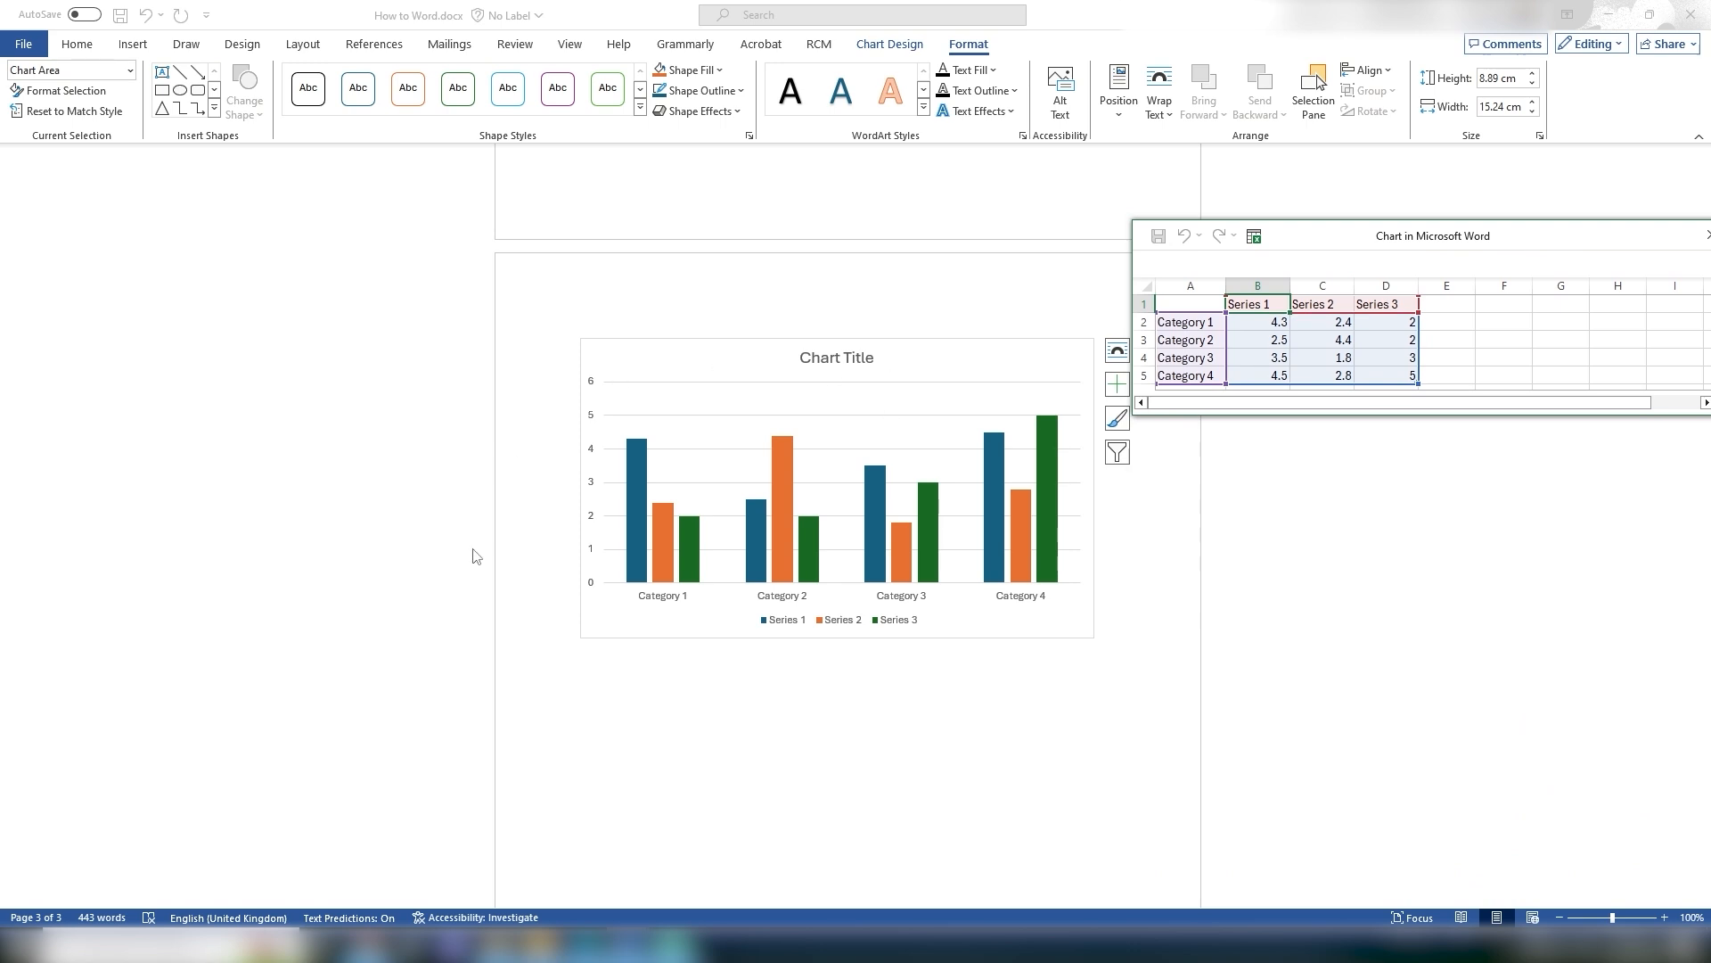
pyautogui.moveTo(1408, 237); pyautogui.dragTo(764, 252)
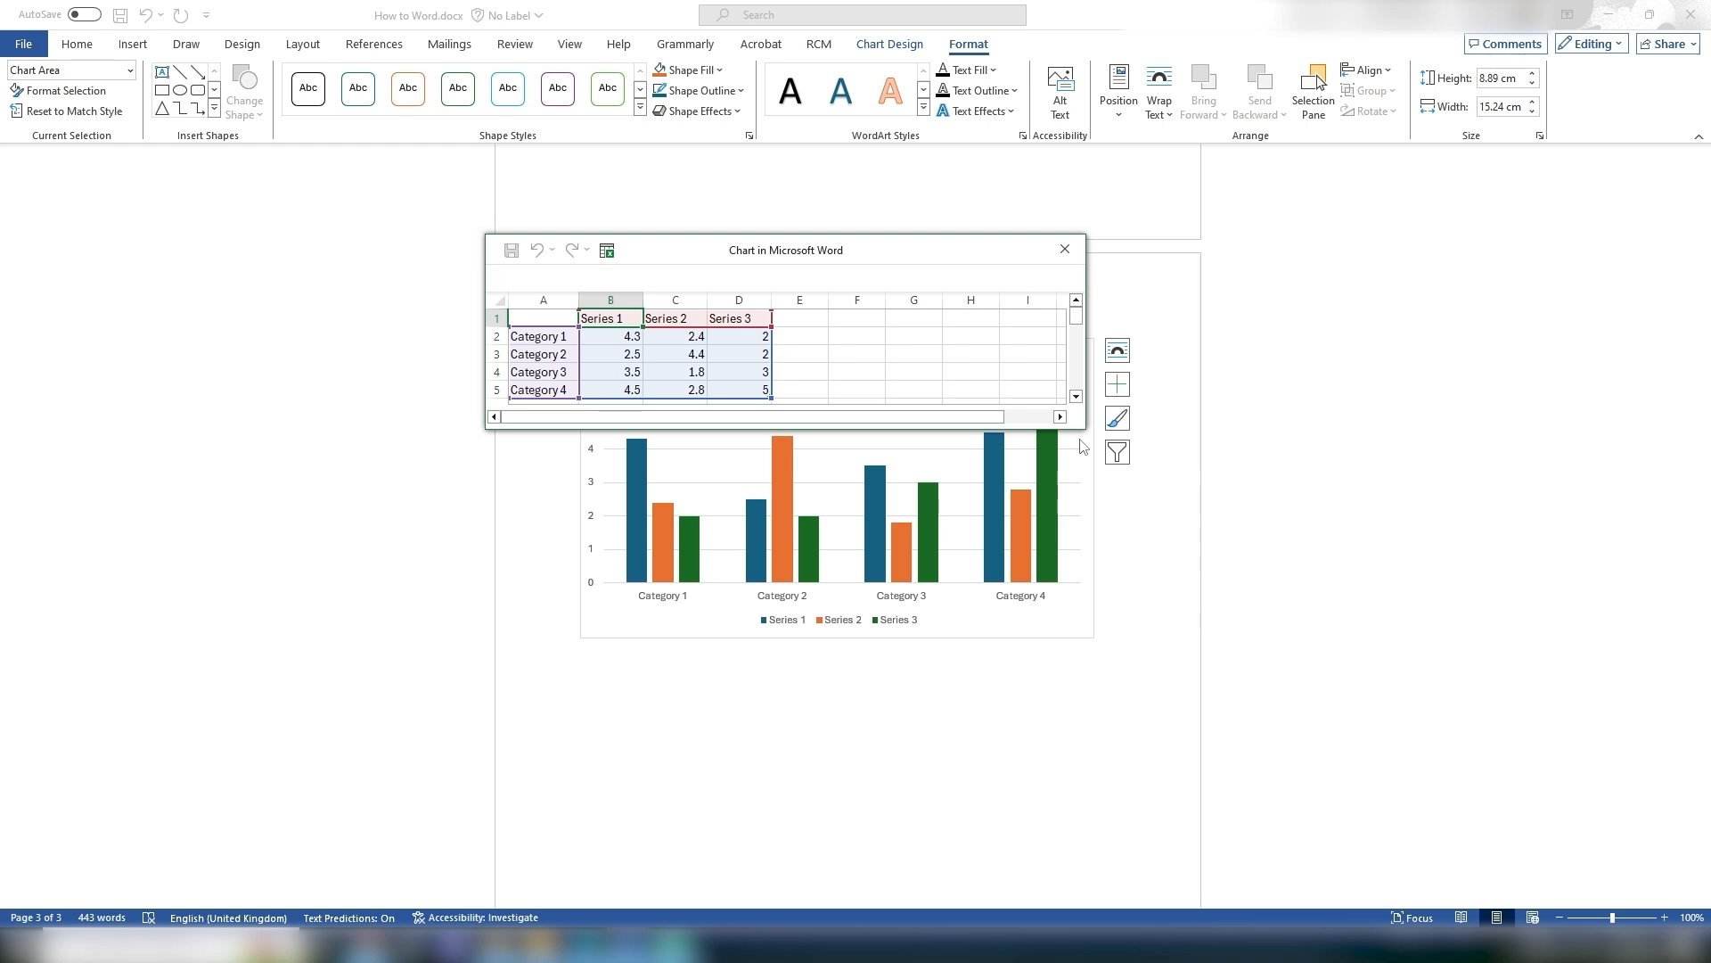
pyautogui.moveTo(927, 252); pyautogui.dragTo(985, 161)
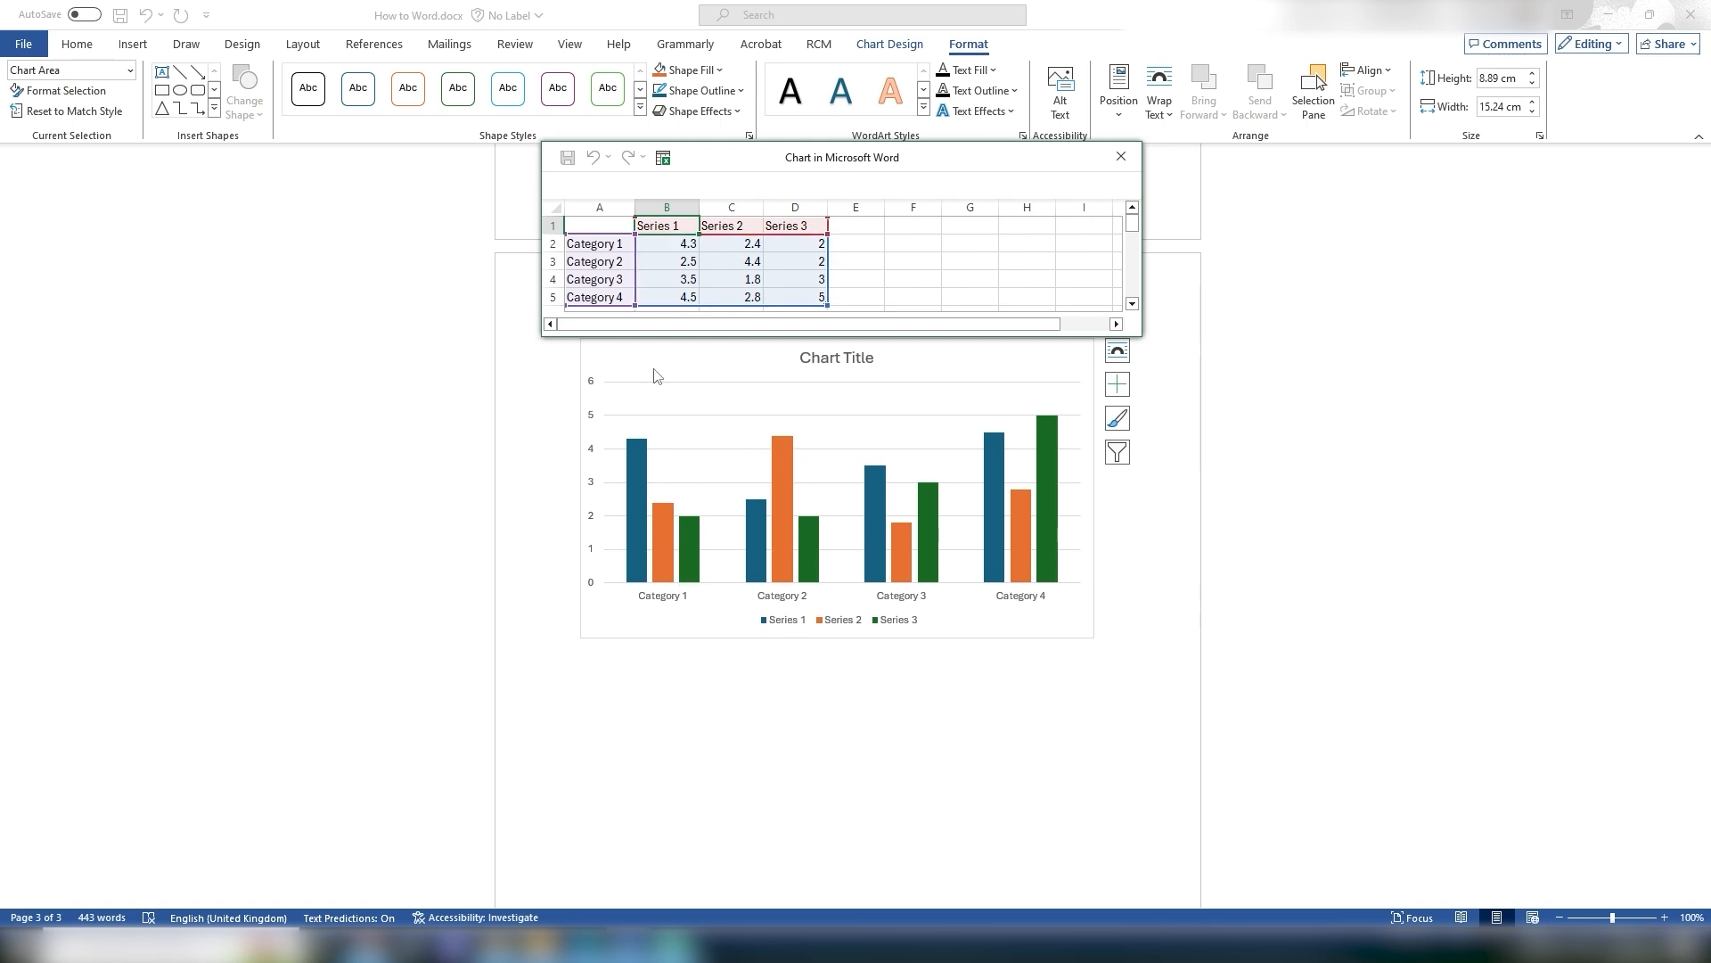
pyautogui.click(607, 245)
pyautogui.doubleClick(607, 245)
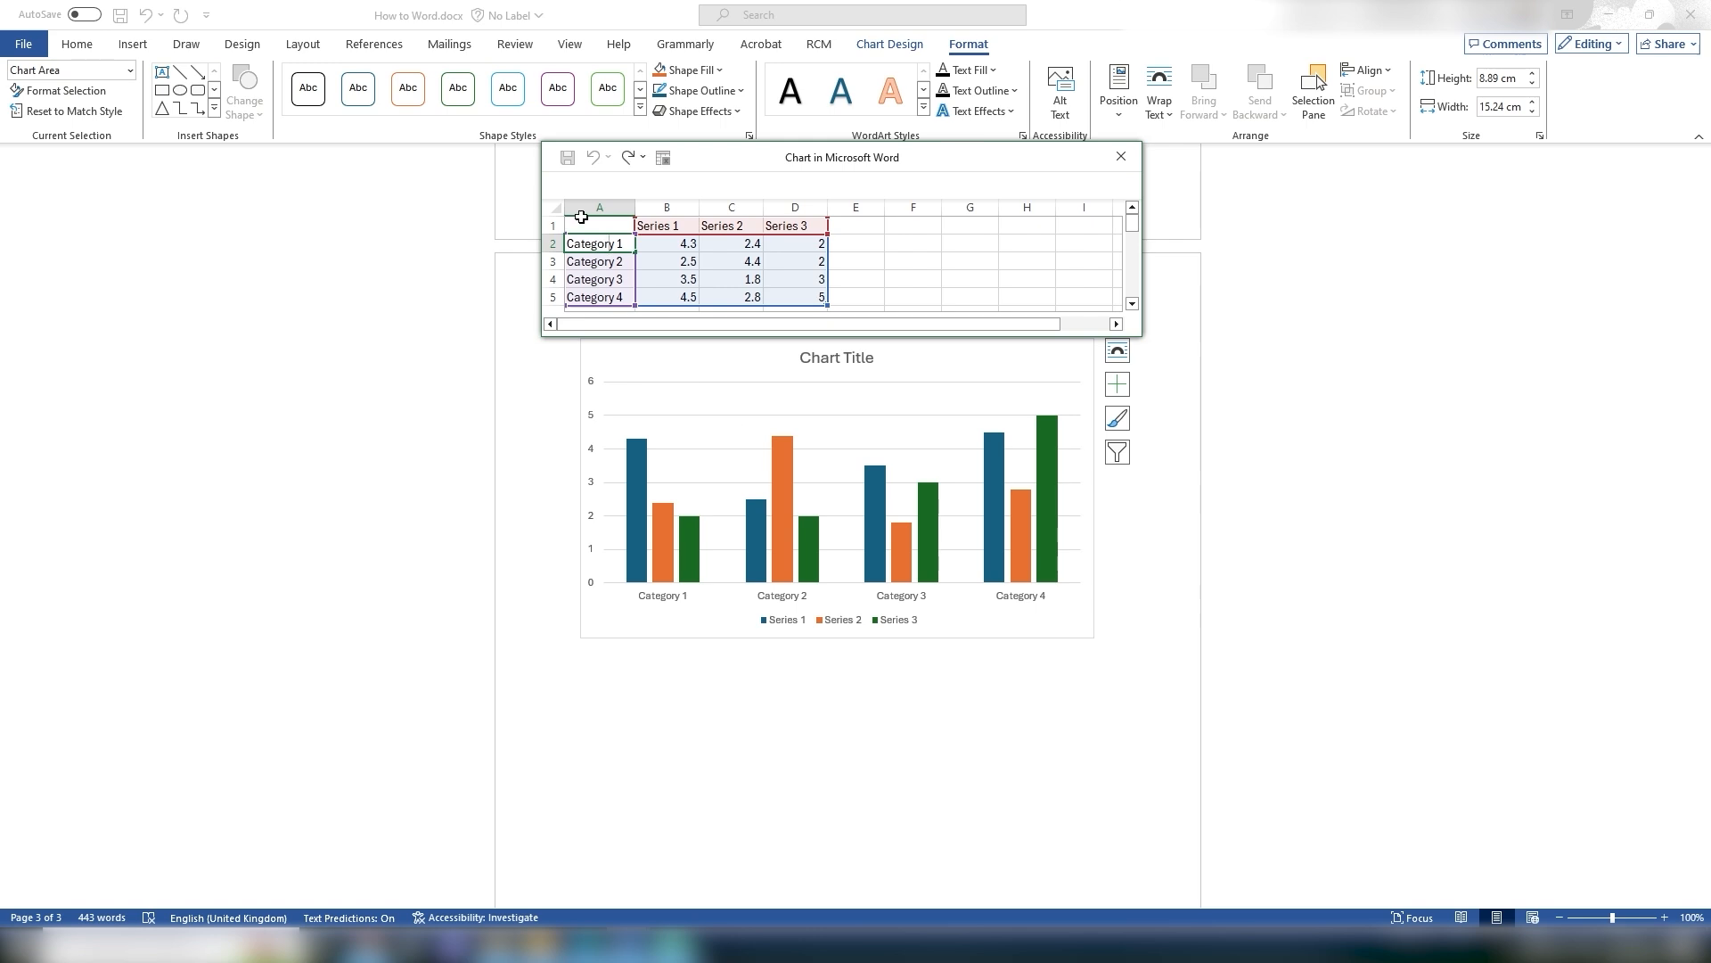
pyautogui.moveTo(625, 245); pyautogui.dragTo(566, 244)
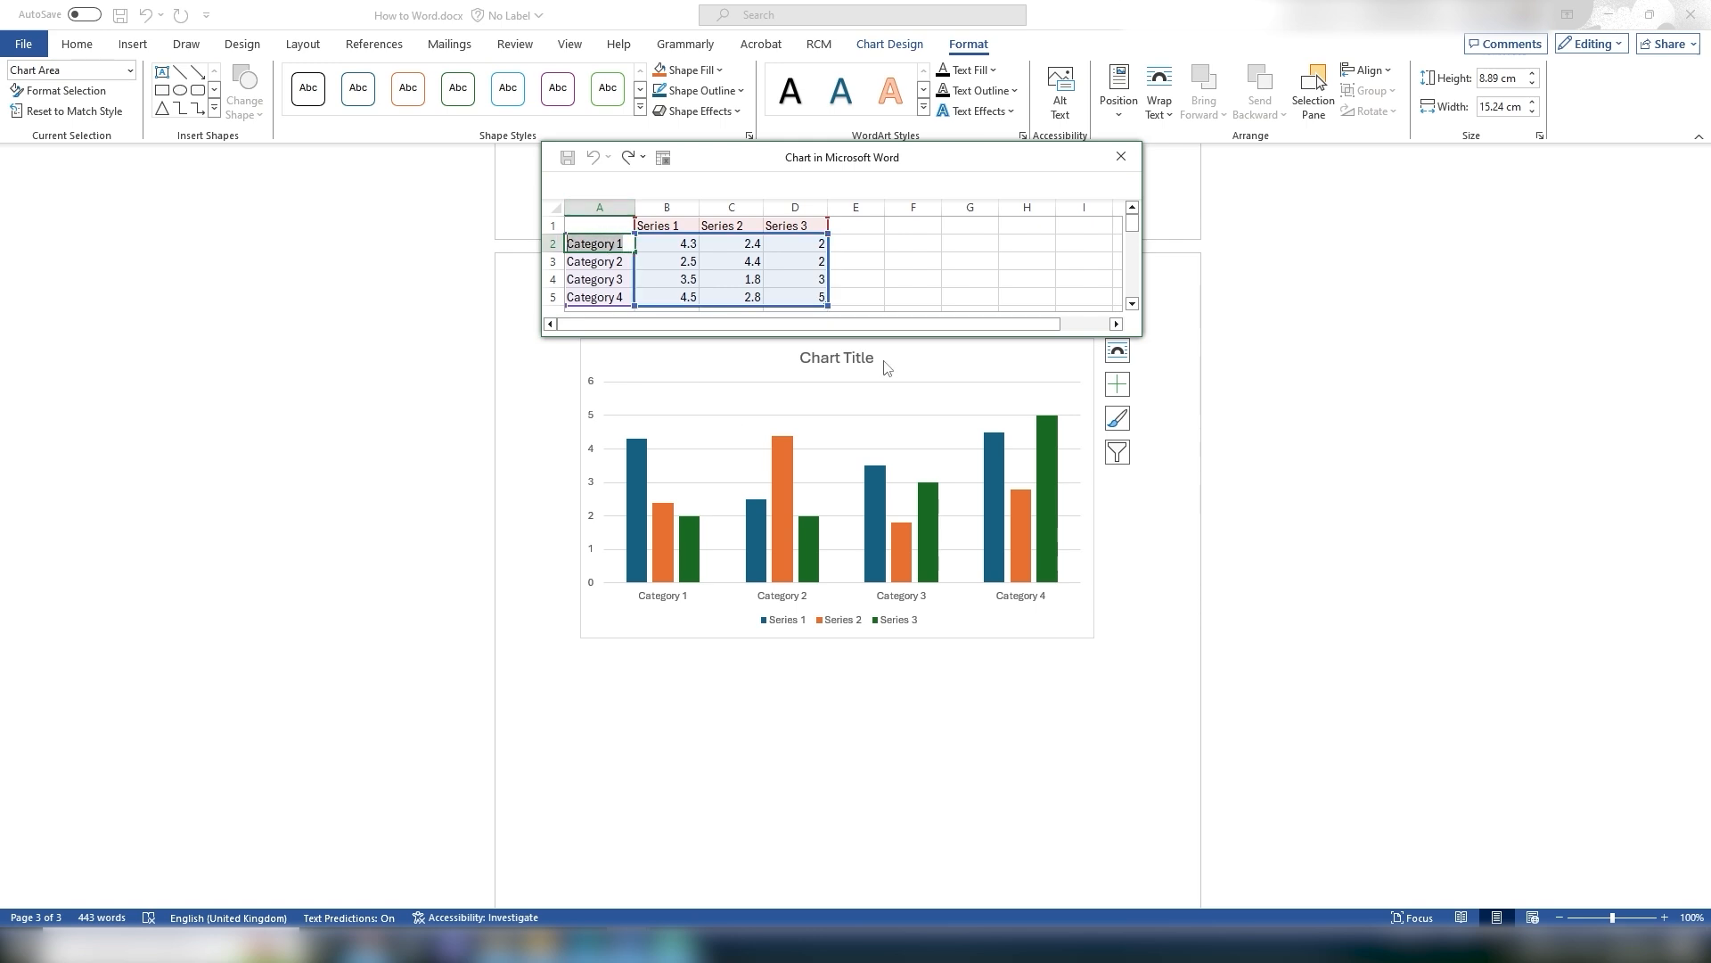
pyautogui.write('Re')
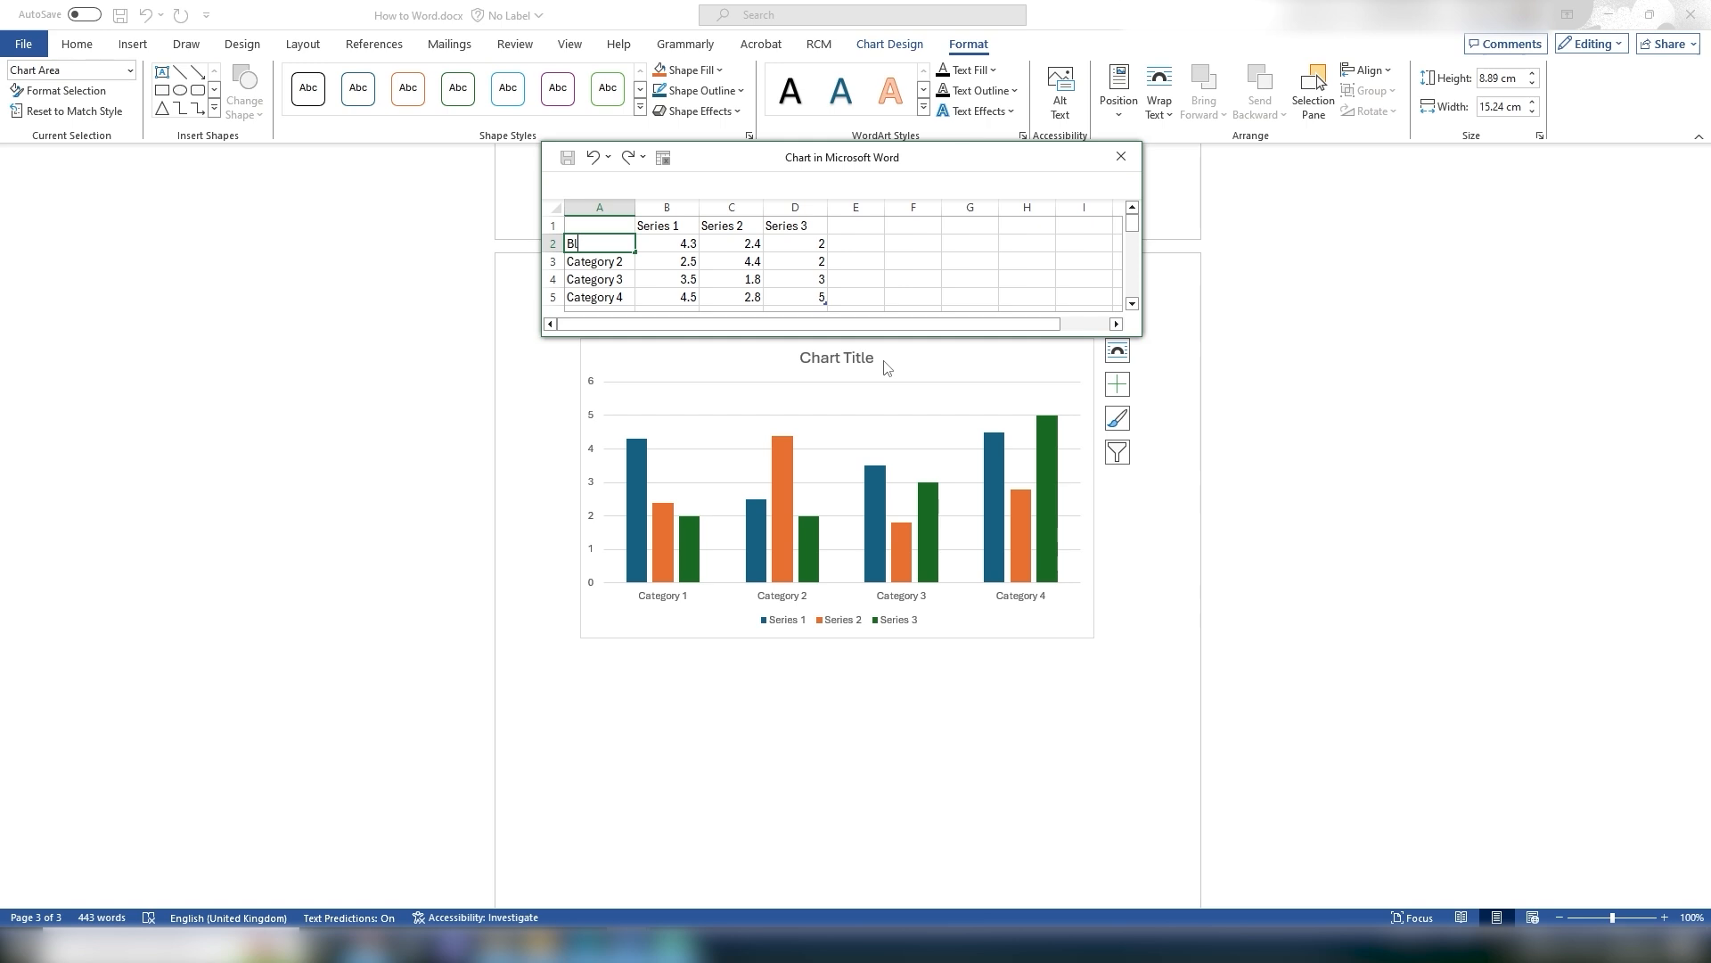
pyautogui.write('ue')
pyautogui.click(622, 262)
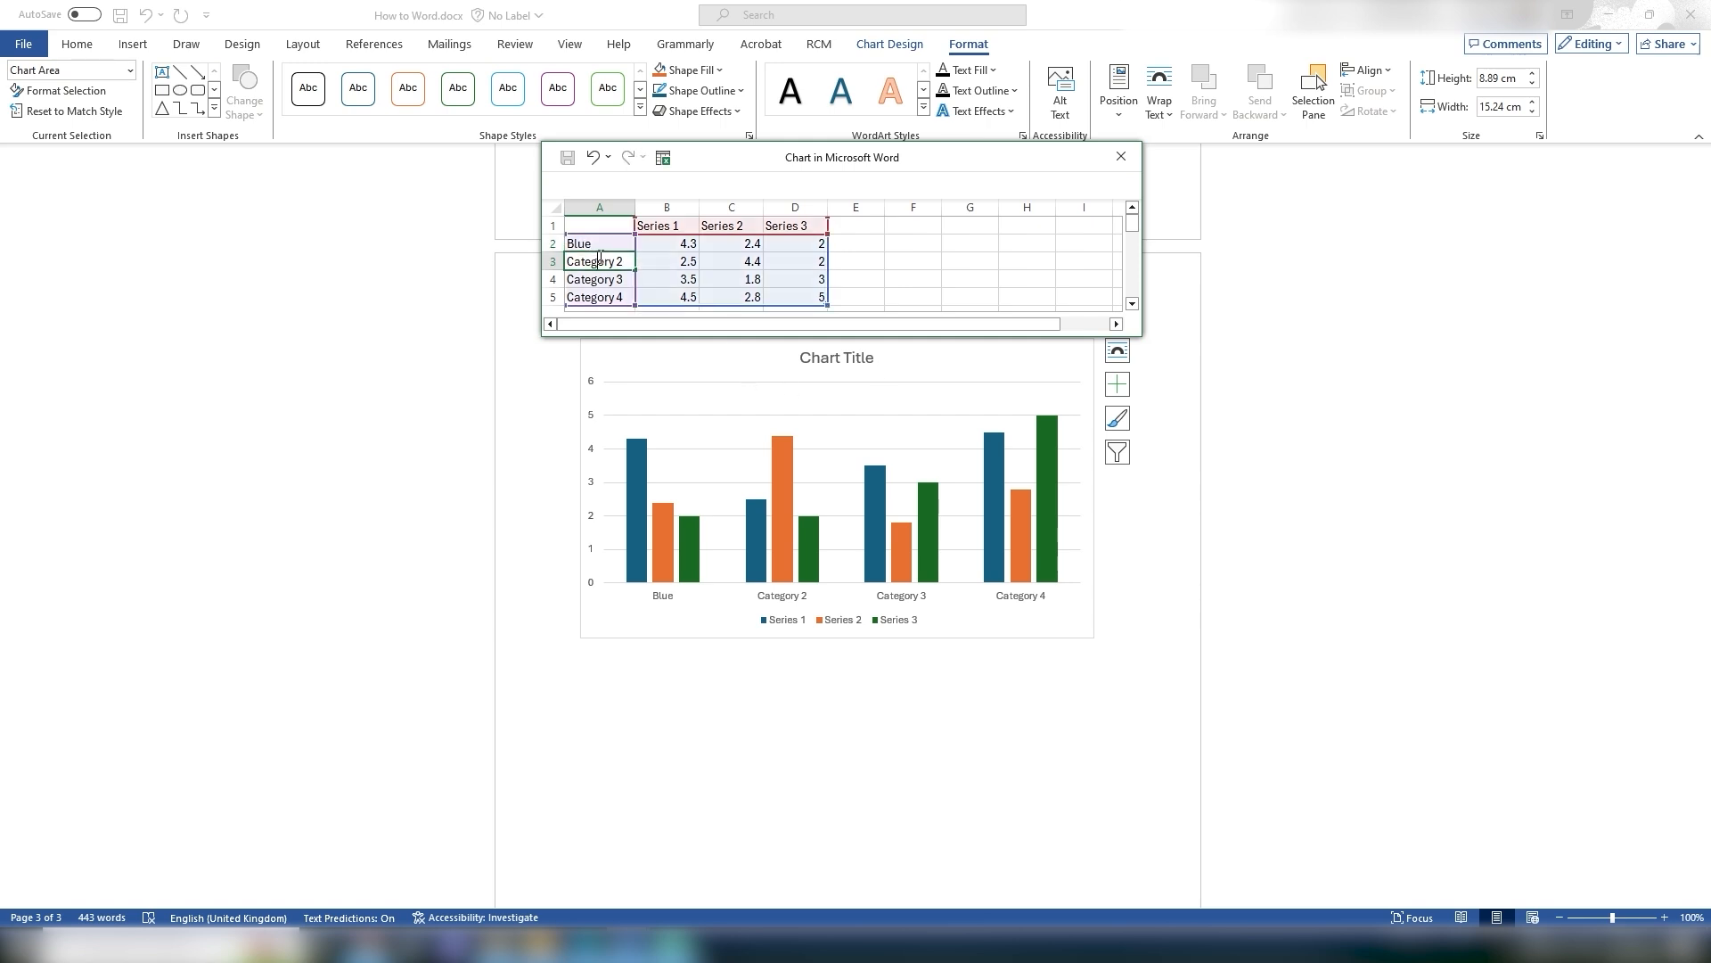
pyautogui.write('Red')
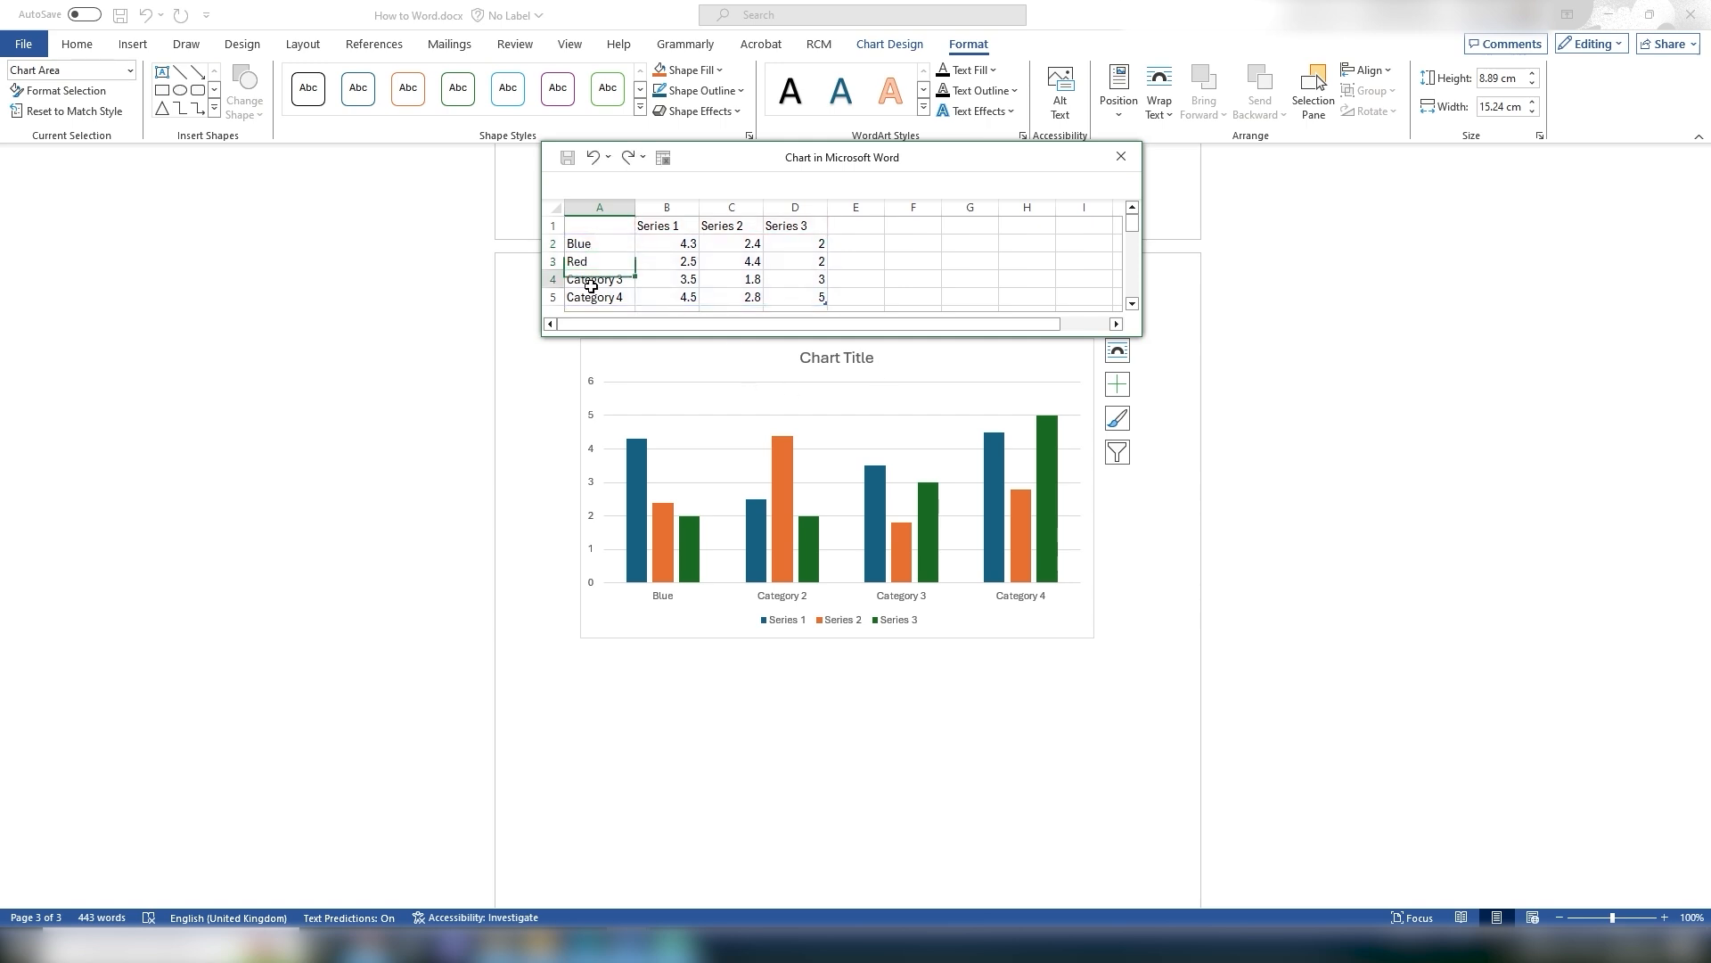
pyautogui.press('Return')
# Step: Rename the chart's third category in the data sheet to Yellow
pyautogui.doubleClick(593, 280)
pyautogui.moveTo(624, 279); pyautogui.dragTo(572, 279)
pyautogui.write('Yellow3')
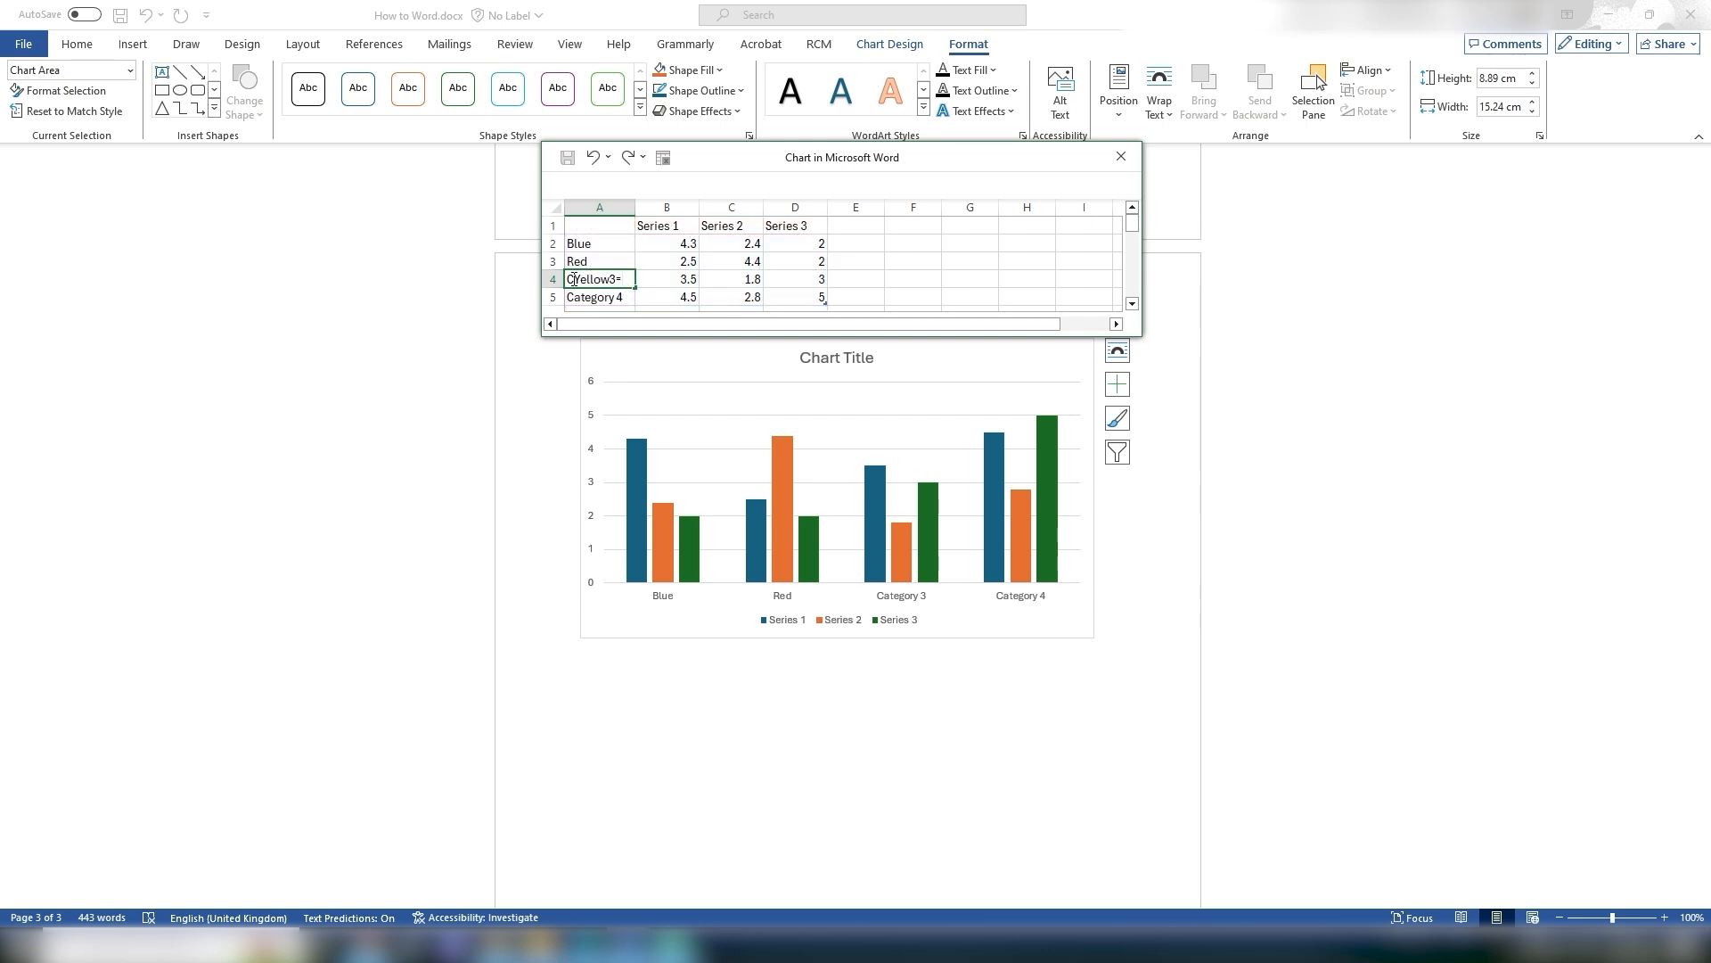
pyautogui.press('BackSpace')
pyautogui.click(575, 279)
pyautogui.press('BackSpace')
# Step: Rename the Series 1 column header in the chart data as "18 year olds"
pyautogui.click(671, 225)
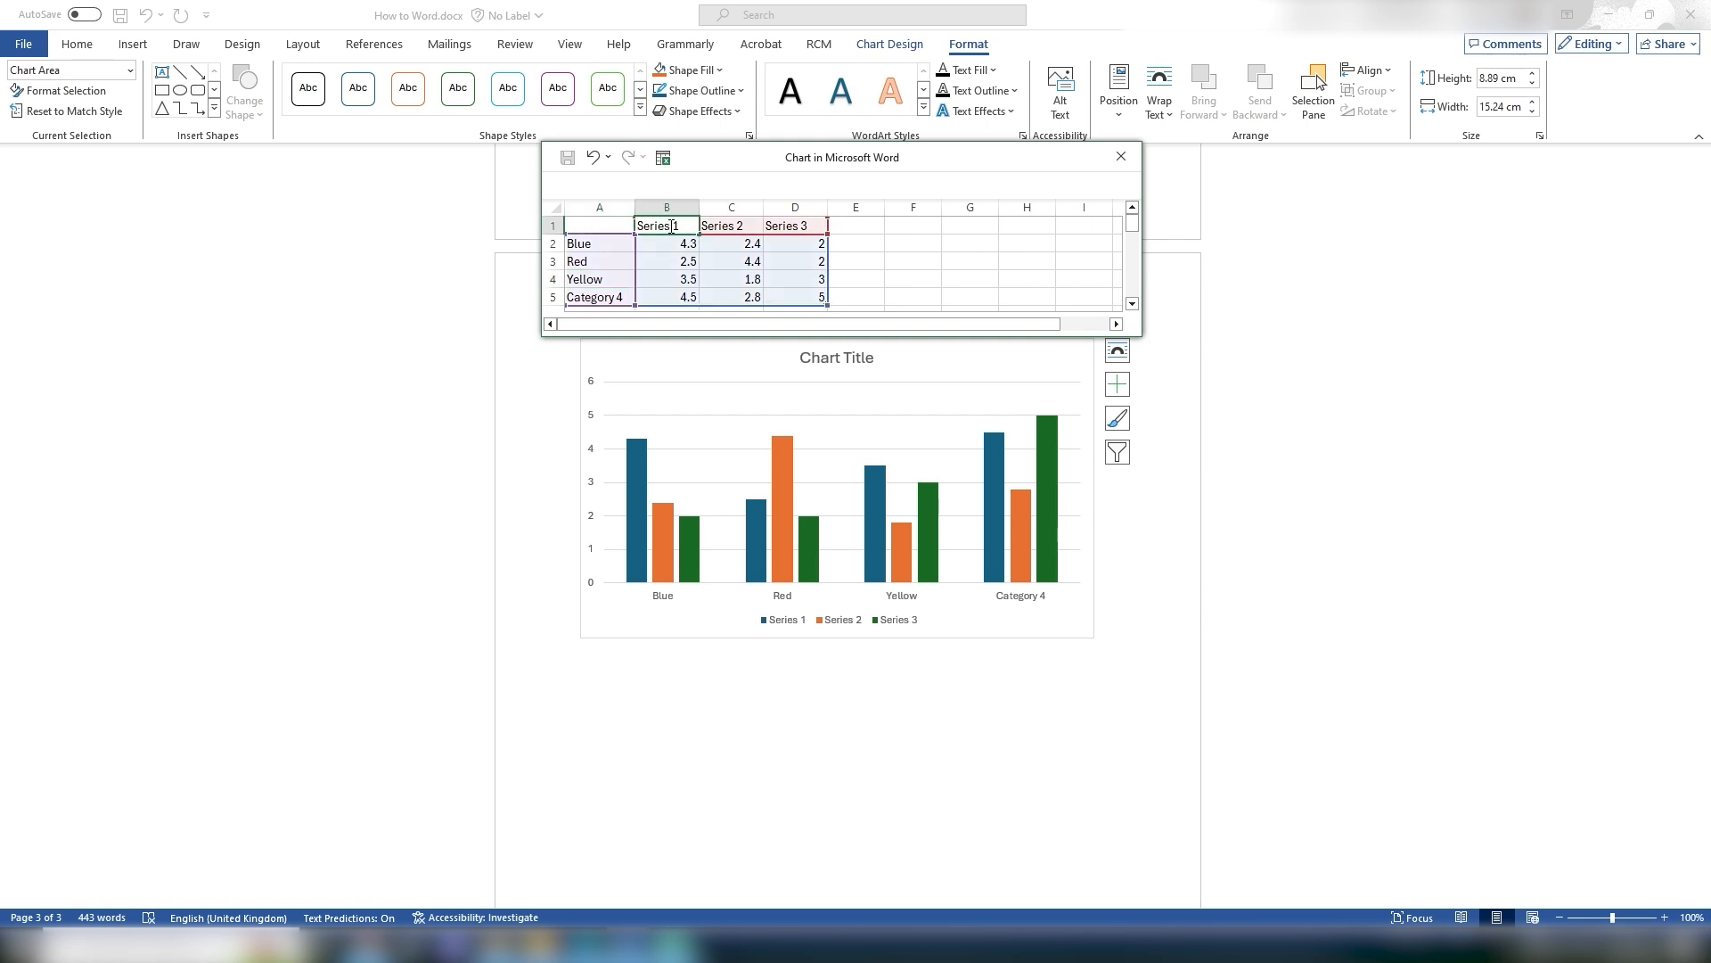
pyautogui.moveTo(692, 225); pyautogui.dragTo(637, 225)
pyautogui.write('18 year olds')
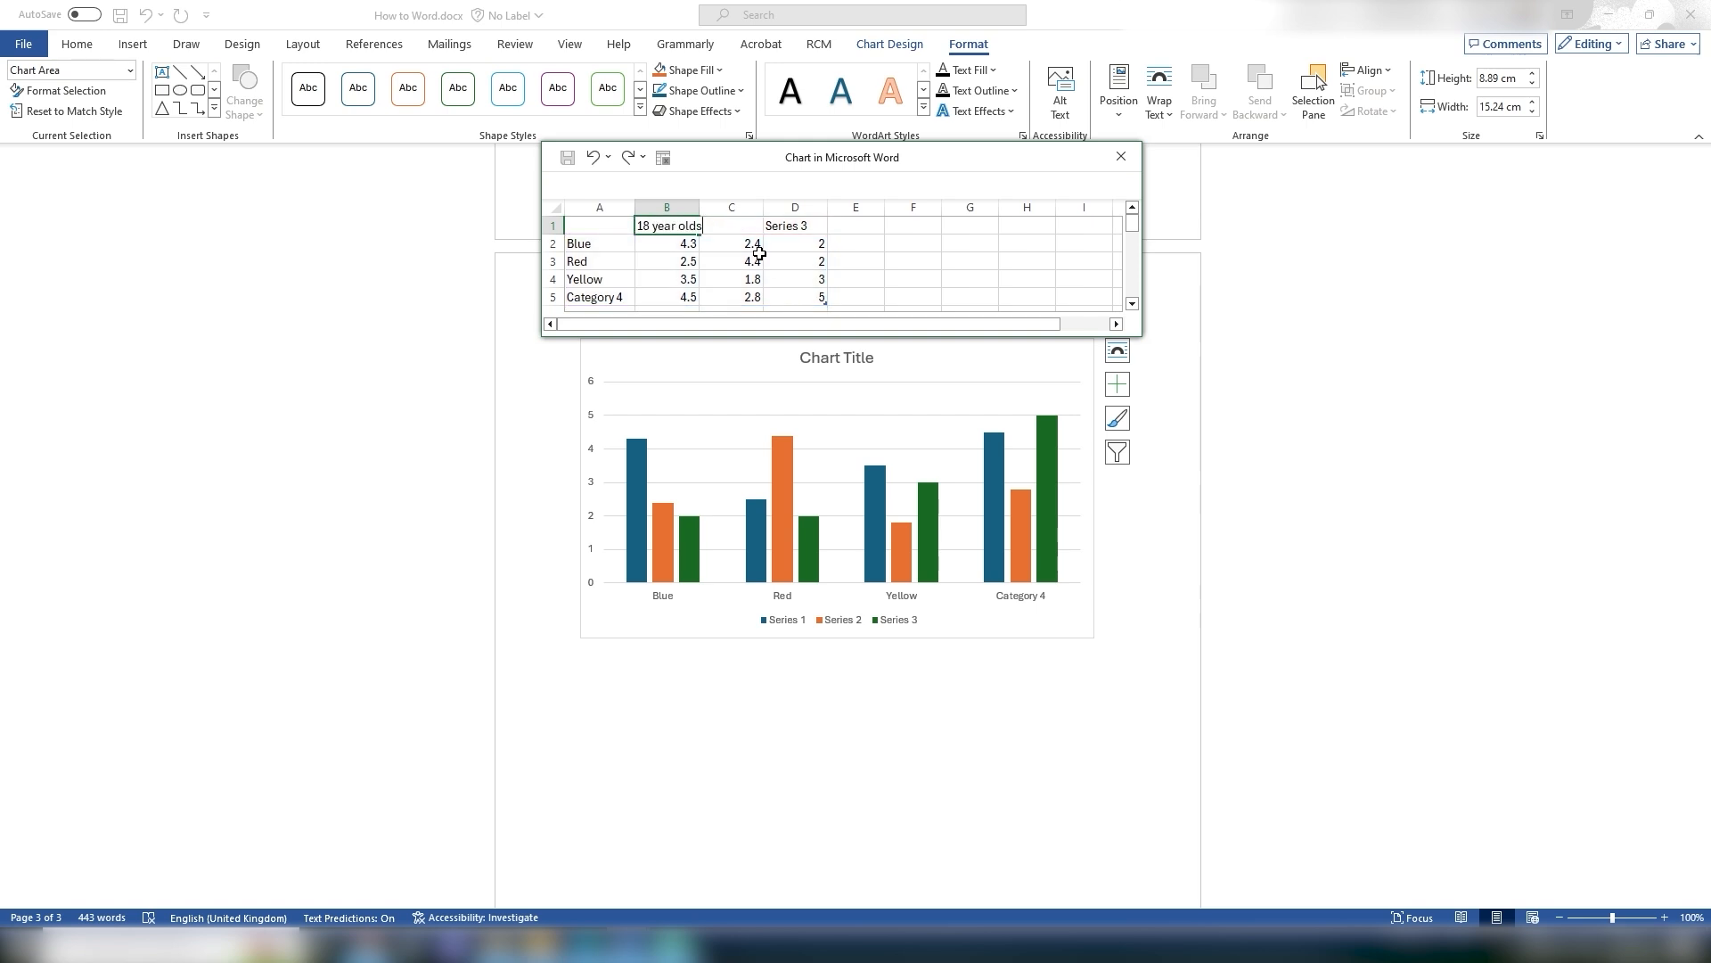
# Step: Paste the 18 year olds header into the second and third series header cells of the chart data
pyautogui.click(753, 227)
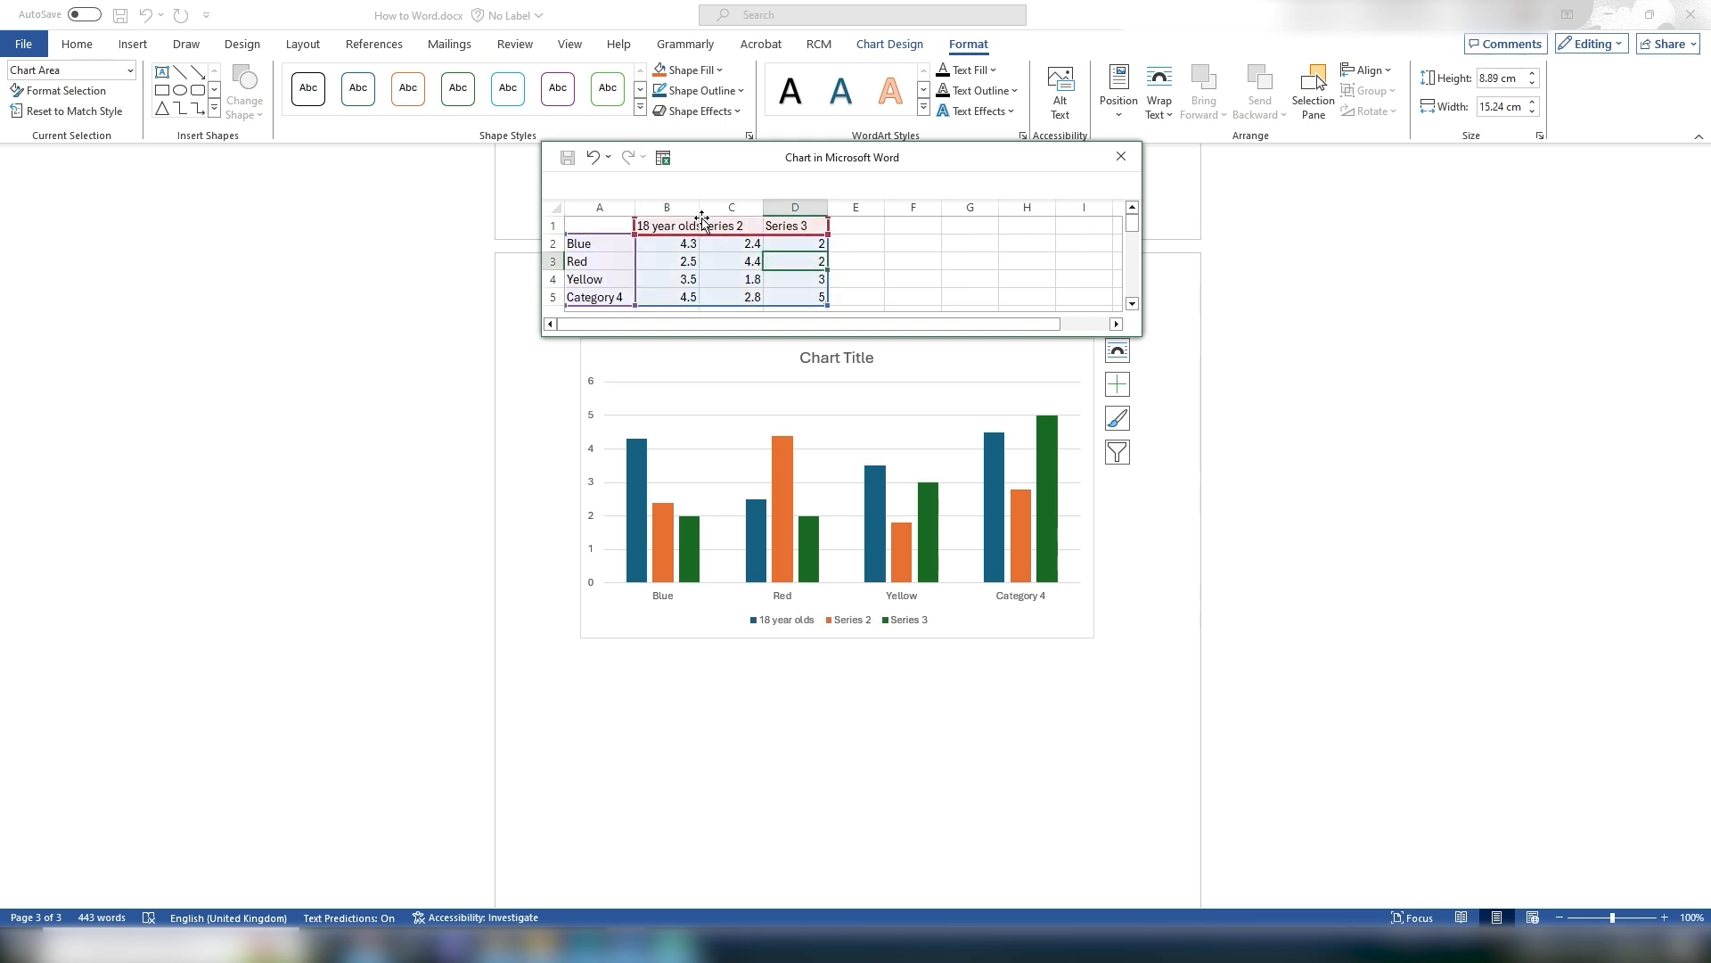
pyautogui.write('18 year olds2')
pyautogui.click(806, 226)
pyautogui.write('18 year olds3')
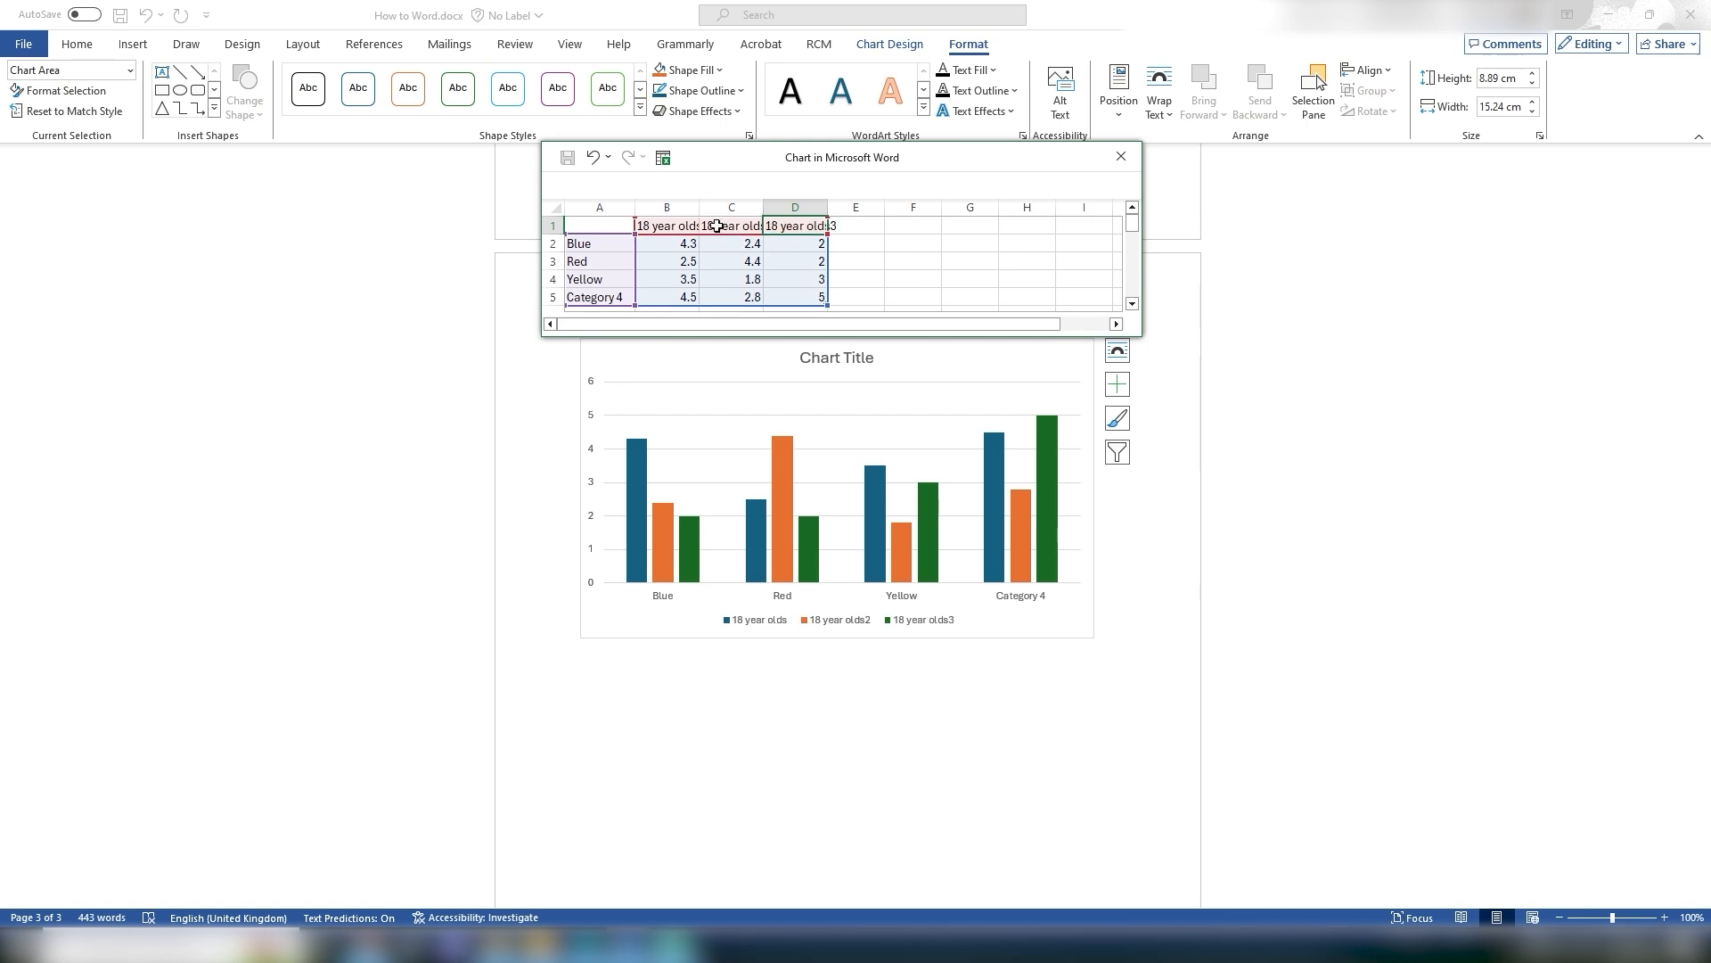
# Step: Edit the pasted series headers to read 19 year olds2 and 20 year olds3
pyautogui.doubleClick(716, 226)
pyautogui.press('BackSpace')
pyautogui.write('9')
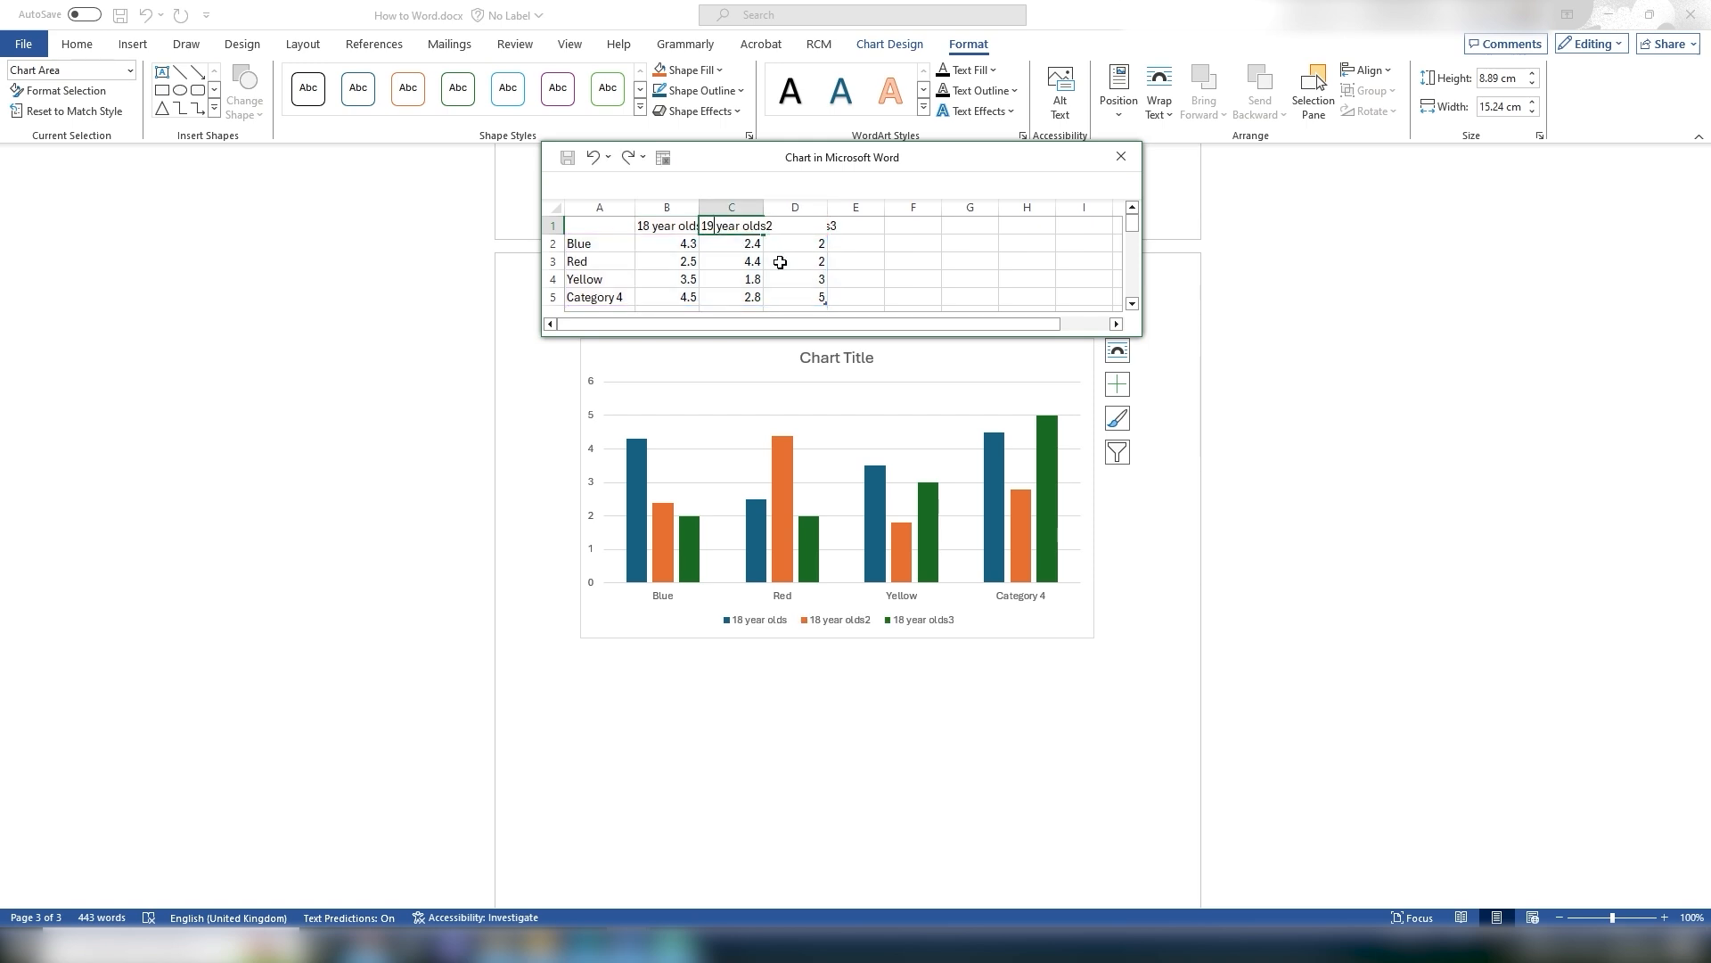
pyautogui.click(780, 262)
pyautogui.doubleClick(789, 226)
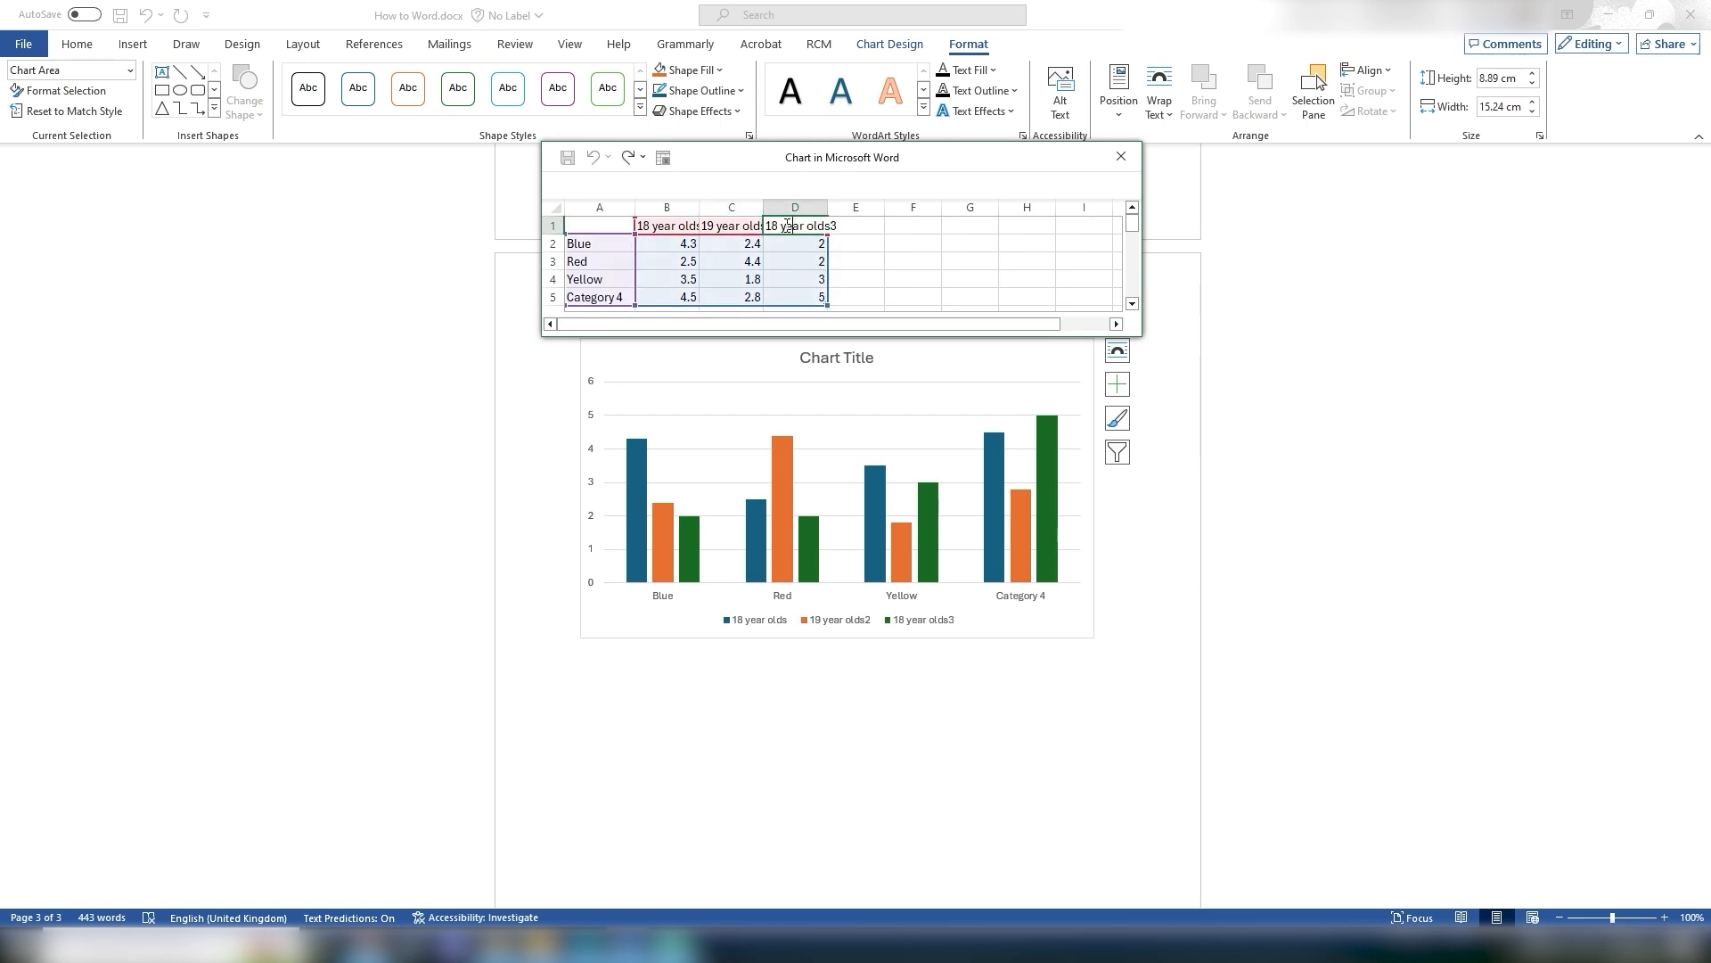
pyautogui.press('Delete')
pyautogui.press('Delete')
pyautogui.write('20')
# Step: Enter the Blue row values 5, 8 and 10 in the chart data sheet
pyautogui.click(694, 250)
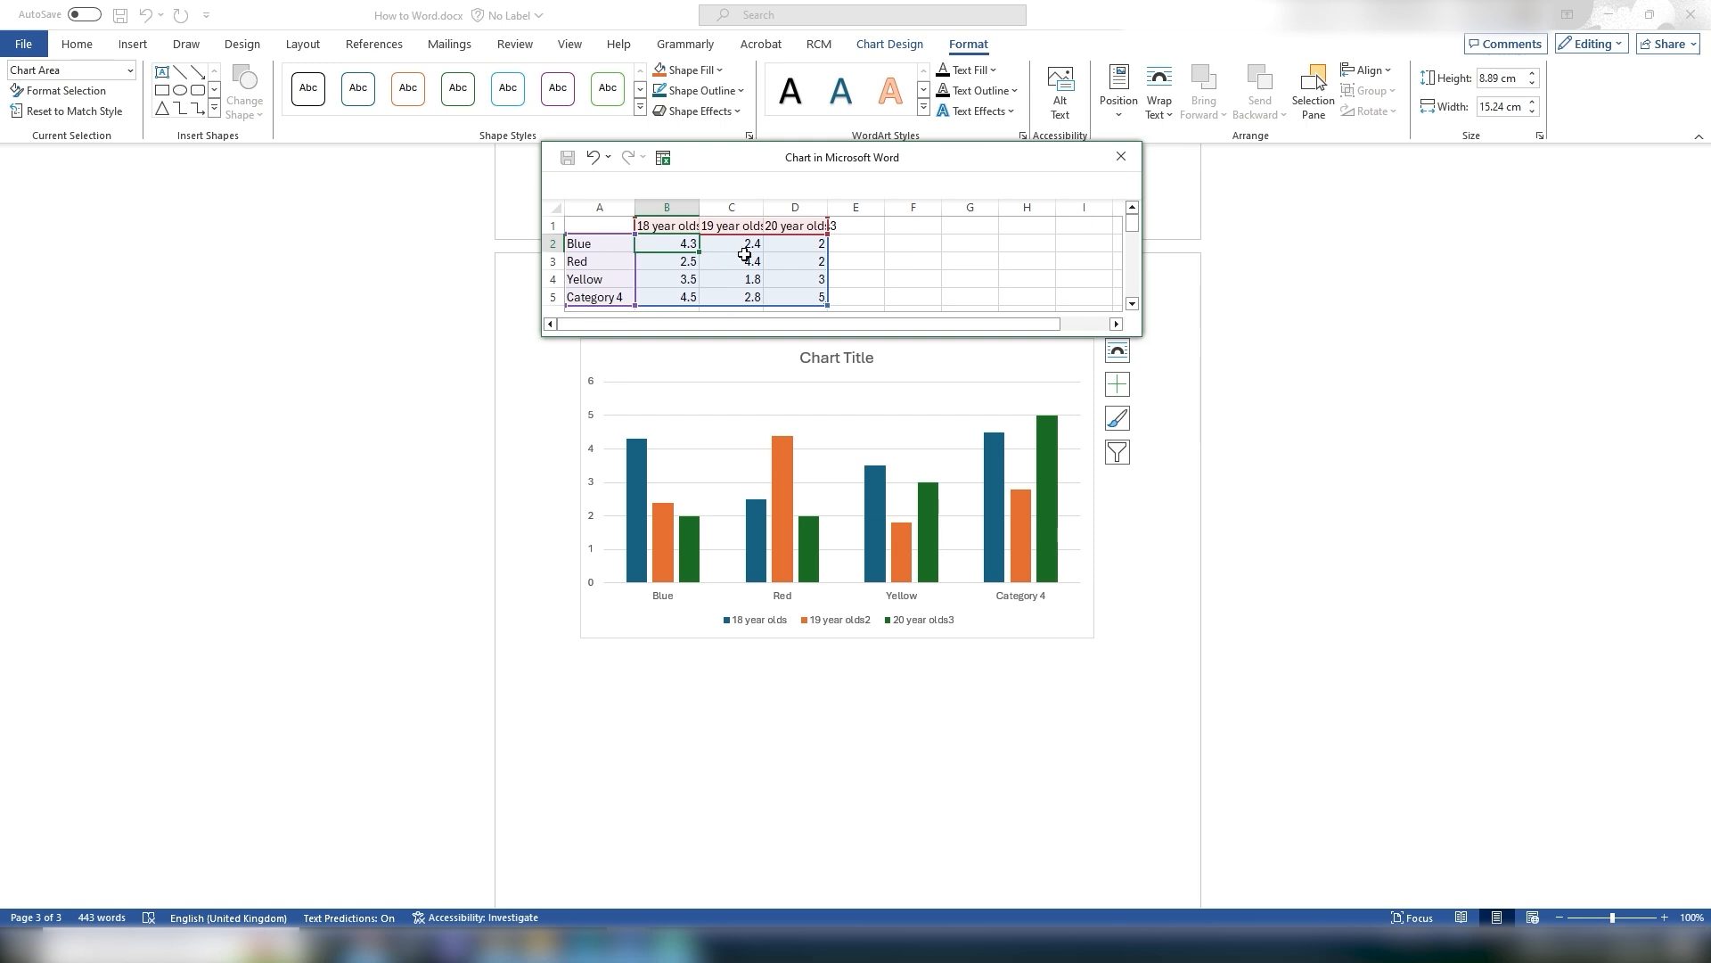
pyautogui.write('5')
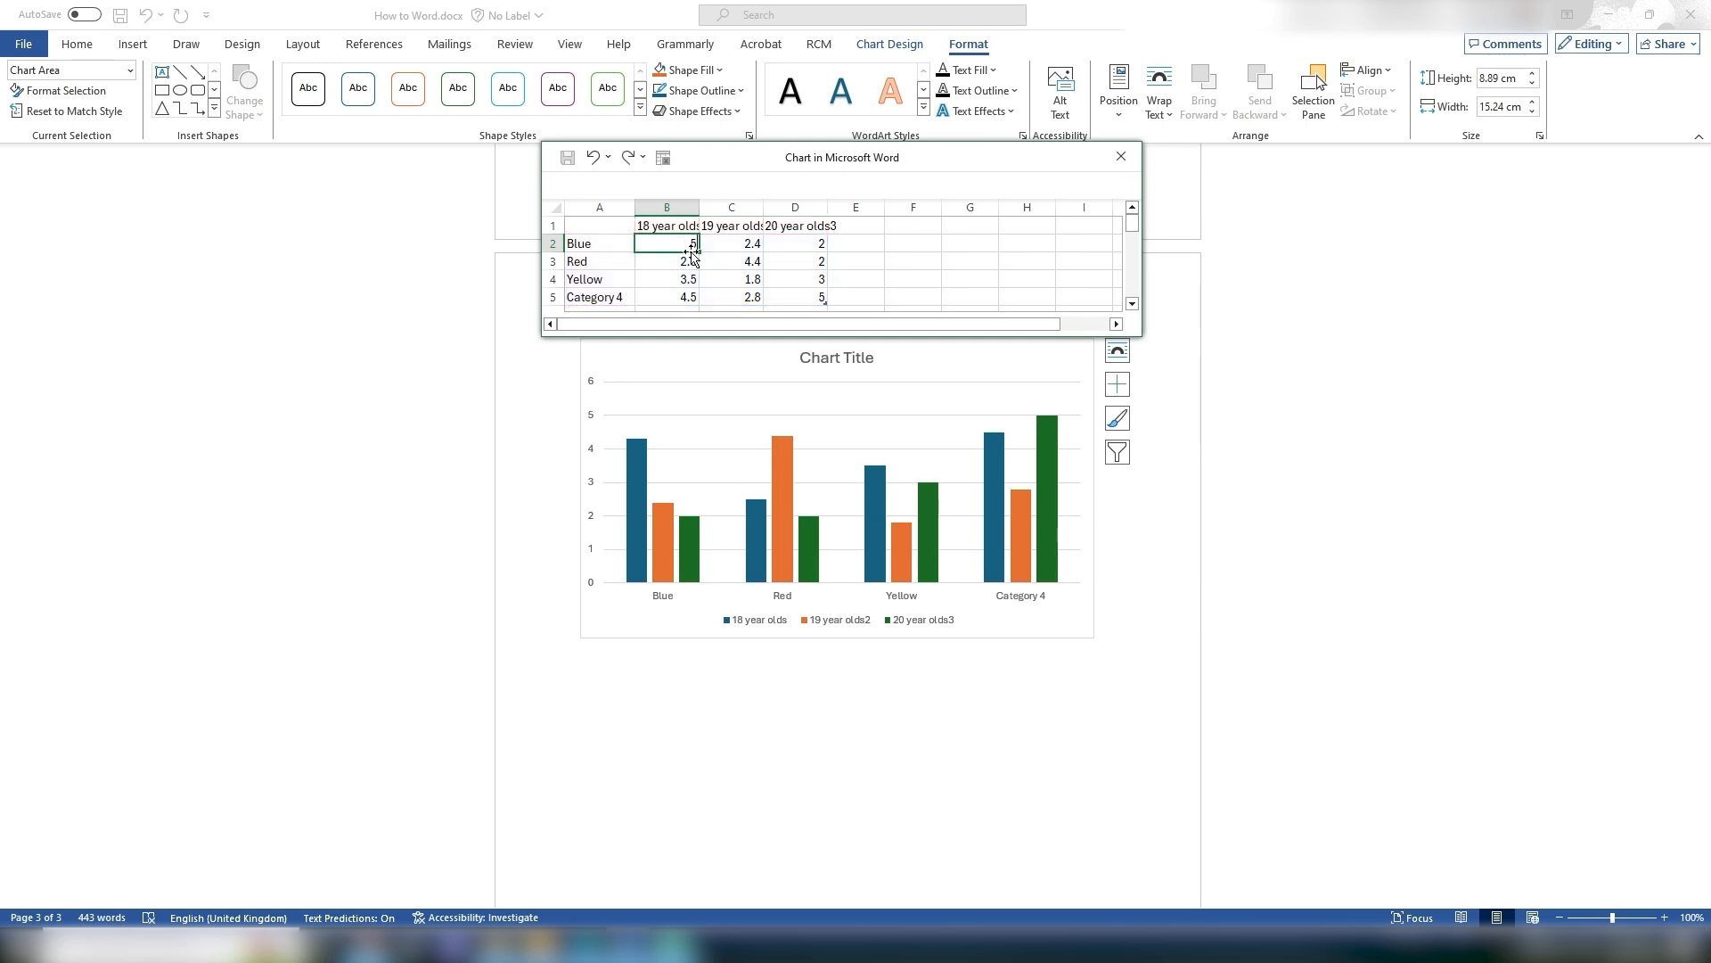
pyautogui.press('Tab')
pyautogui.write('8')
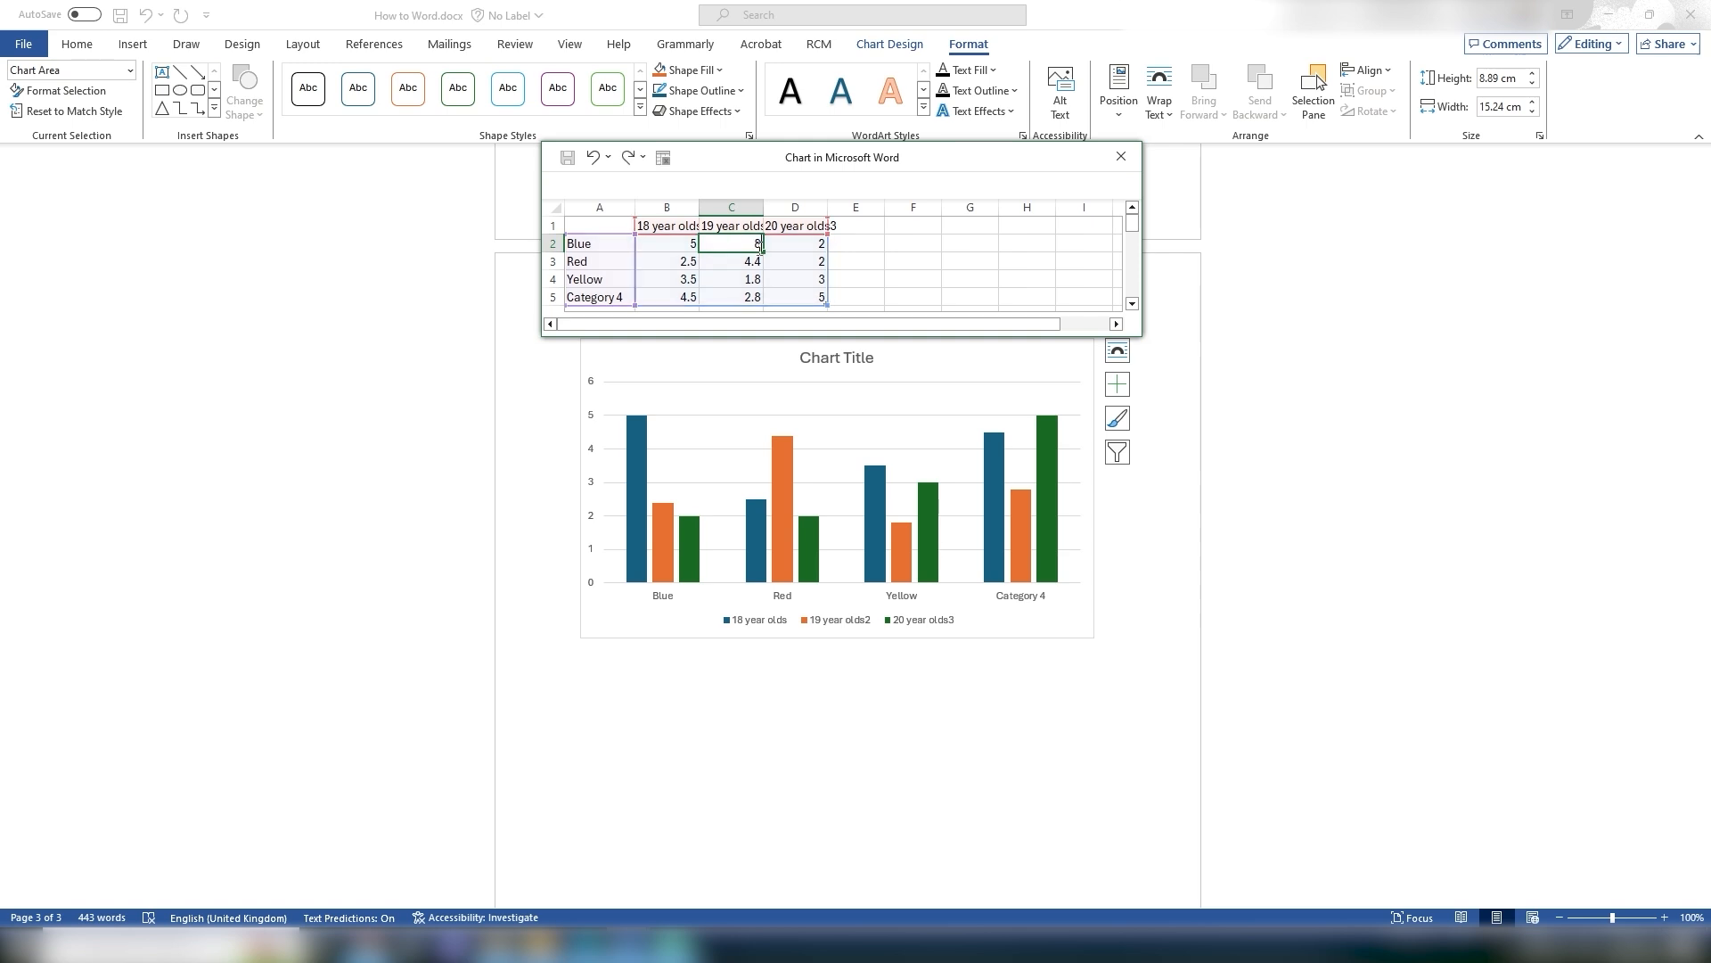
pyautogui.click(804, 250)
pyautogui.write('10')
# Step: Enter the Red row values 57, 45 and 22 in the chart data sheet
pyautogui.click(670, 268)
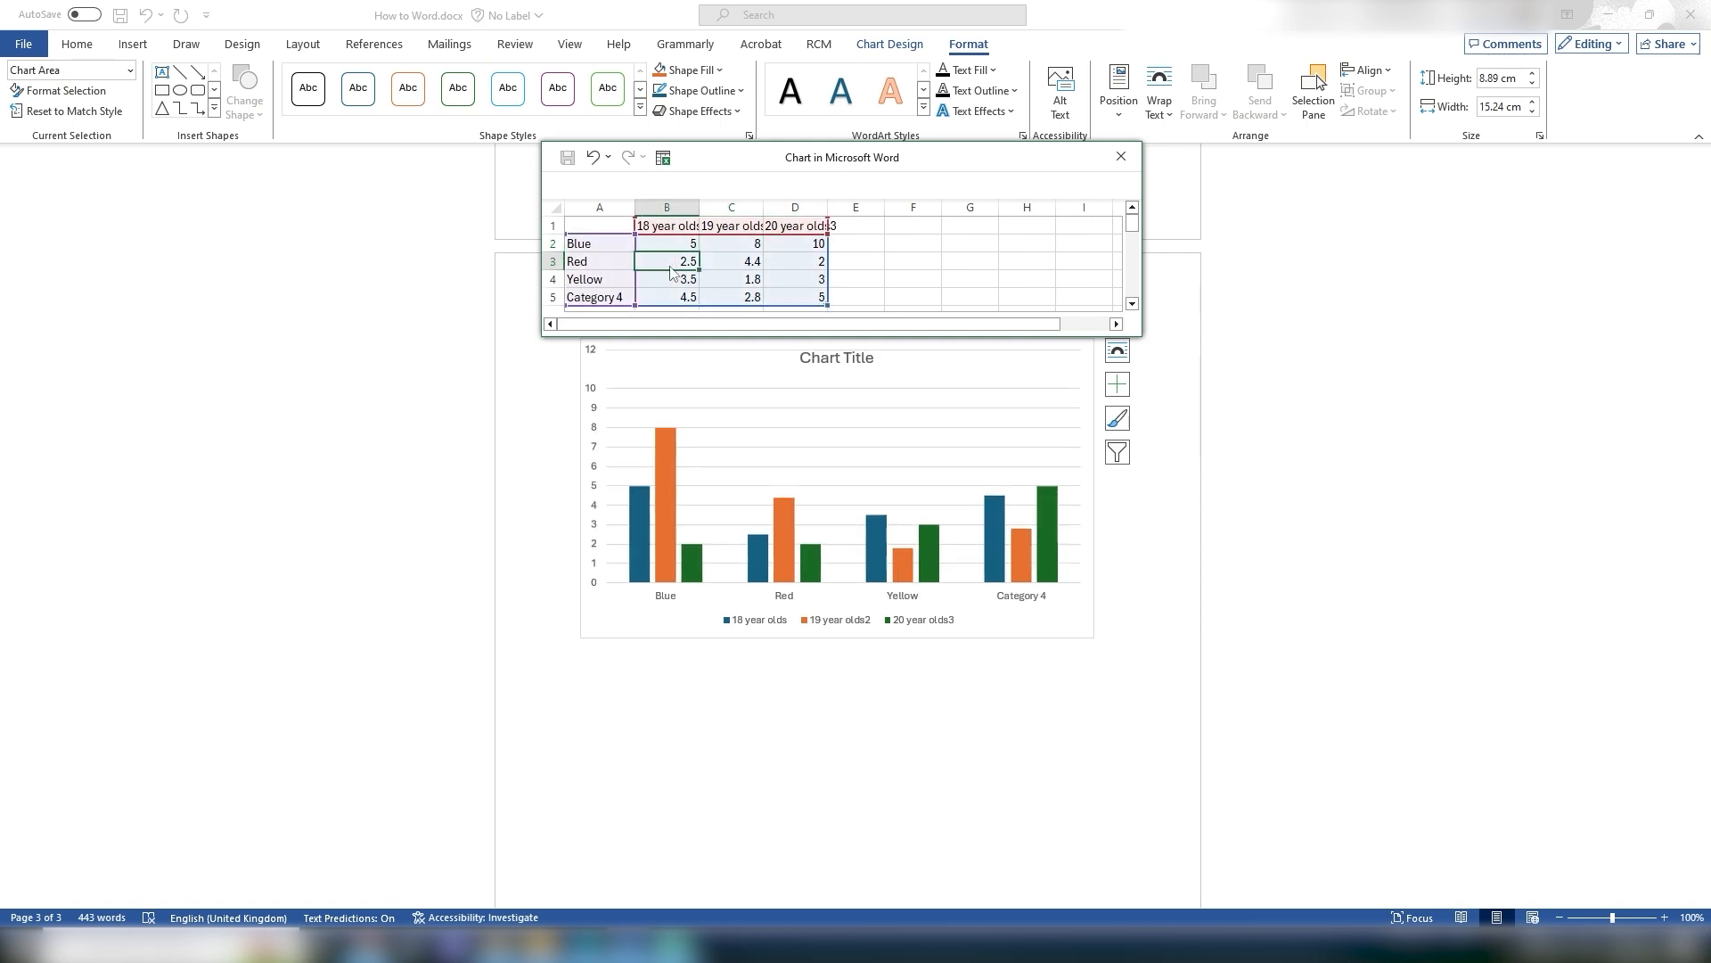
pyautogui.write('57')
pyautogui.click(741, 266)
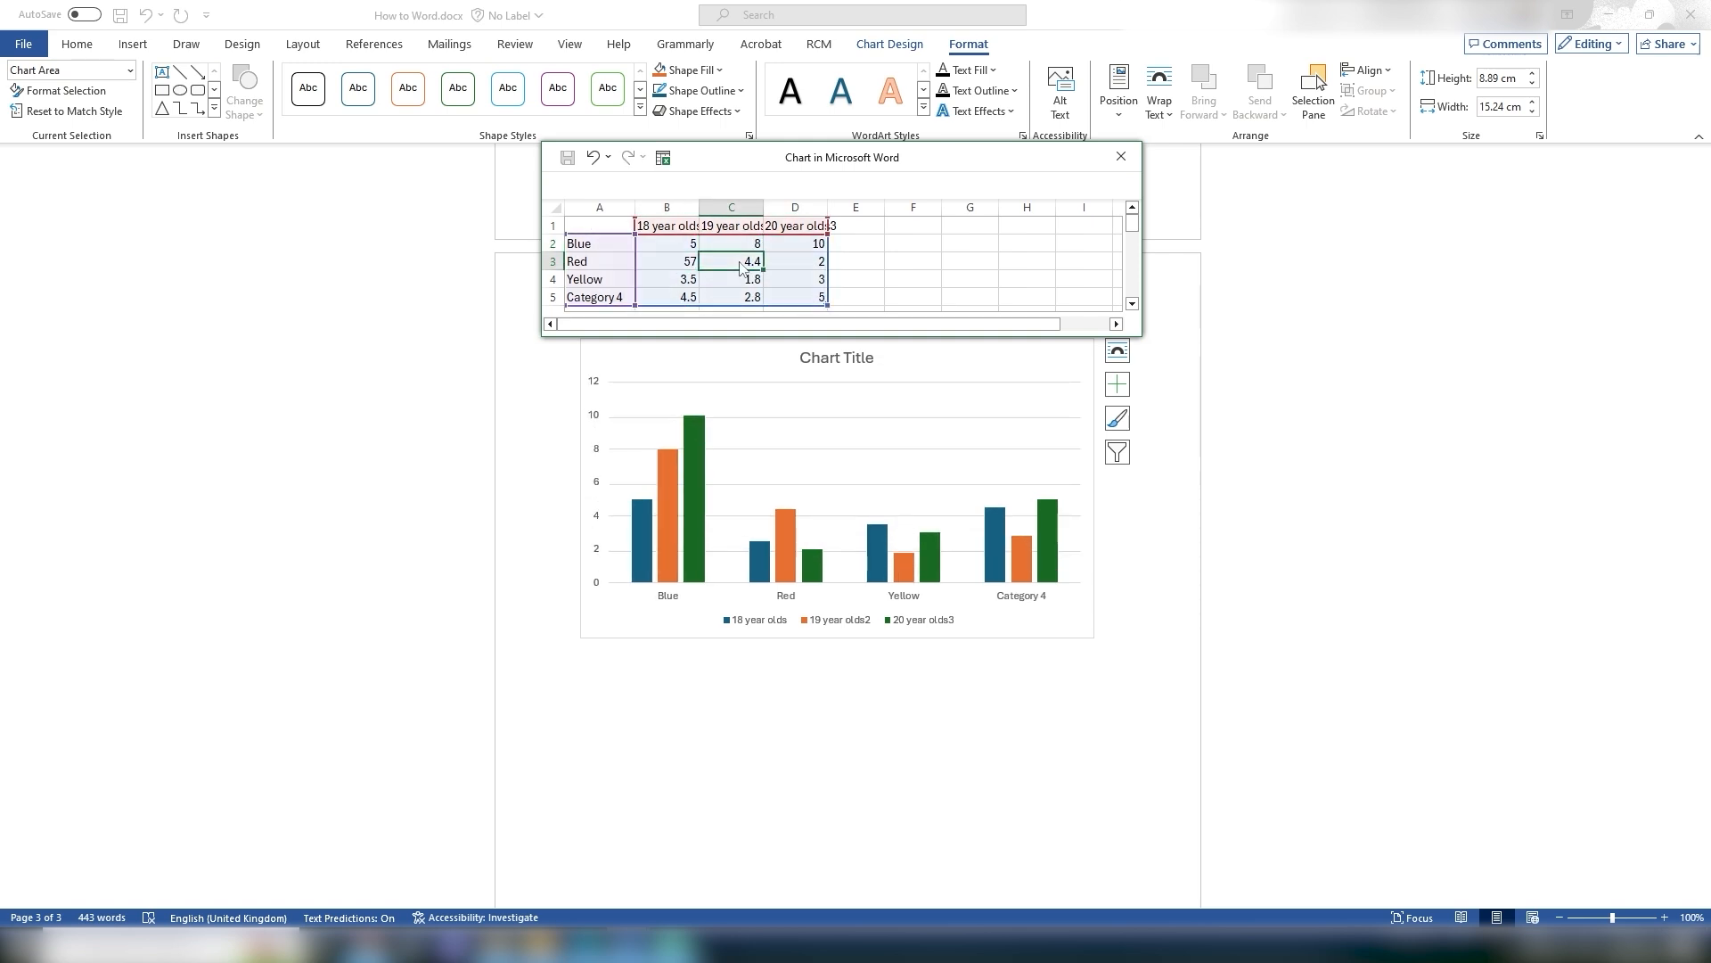
pyautogui.write('45')
pyautogui.press('Tab')
pyautogui.write('22')
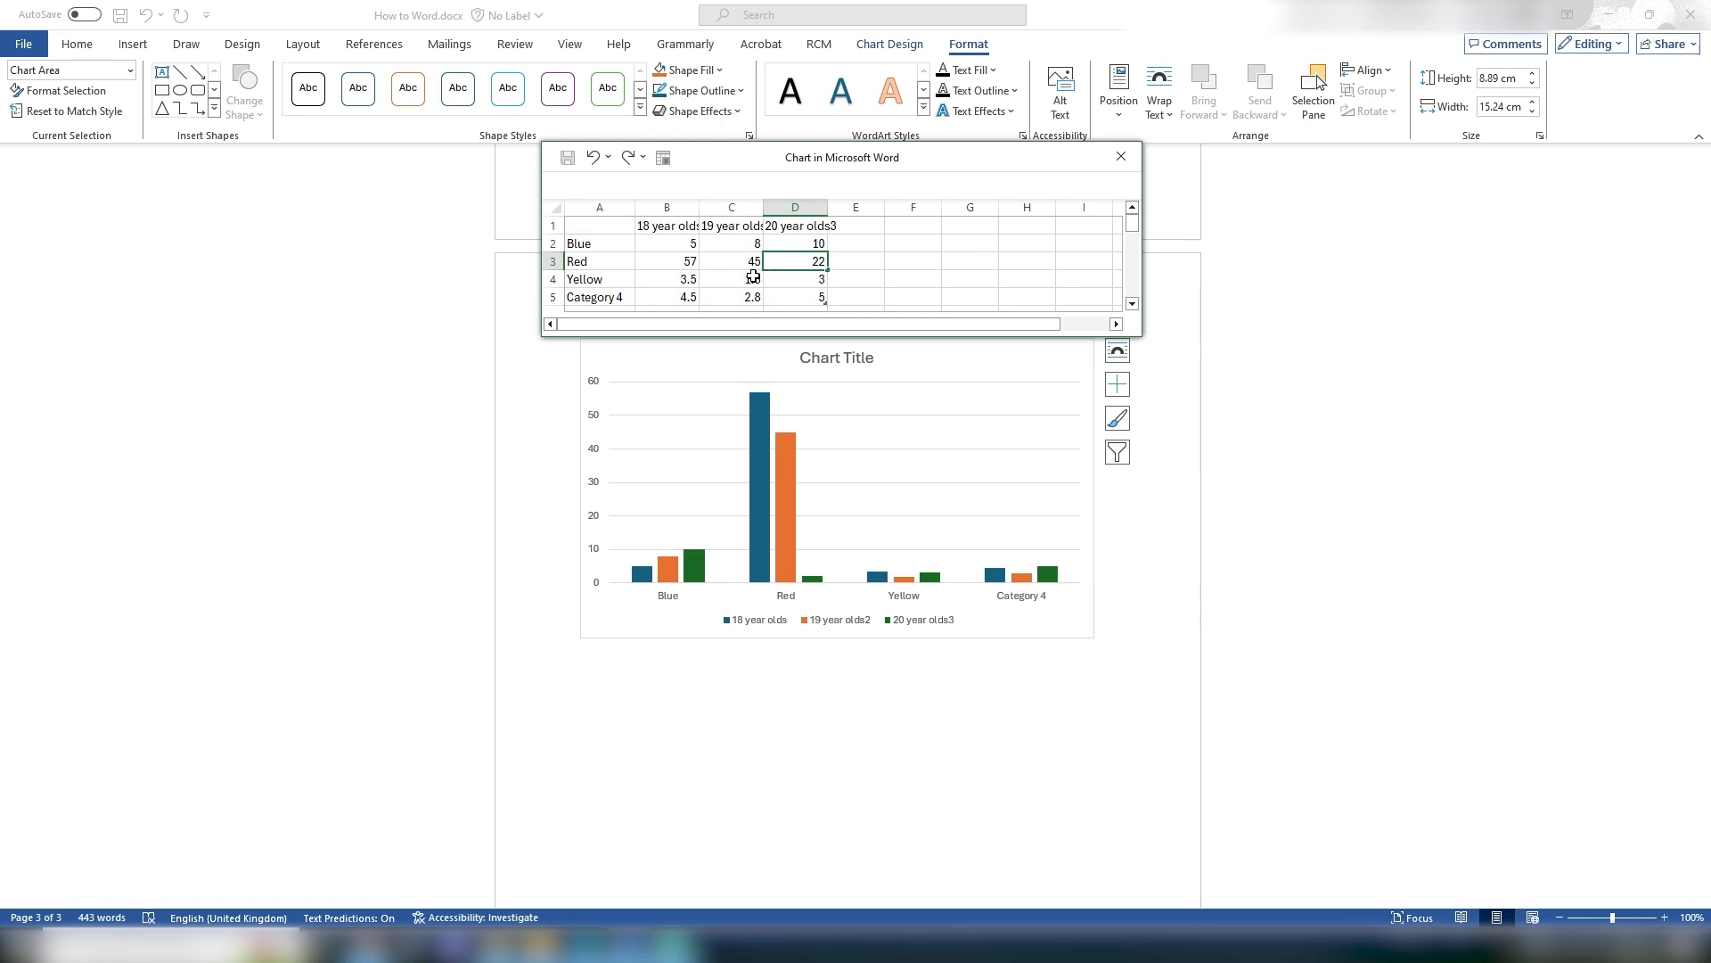
# Step: Enter the Yellow row values 24, 56 and 75 in the chart data sheet
pyautogui.press('Return')
pyautogui.click(692, 281)
pyautogui.write('24')
pyautogui.press('Tab')
pyautogui.write('56')
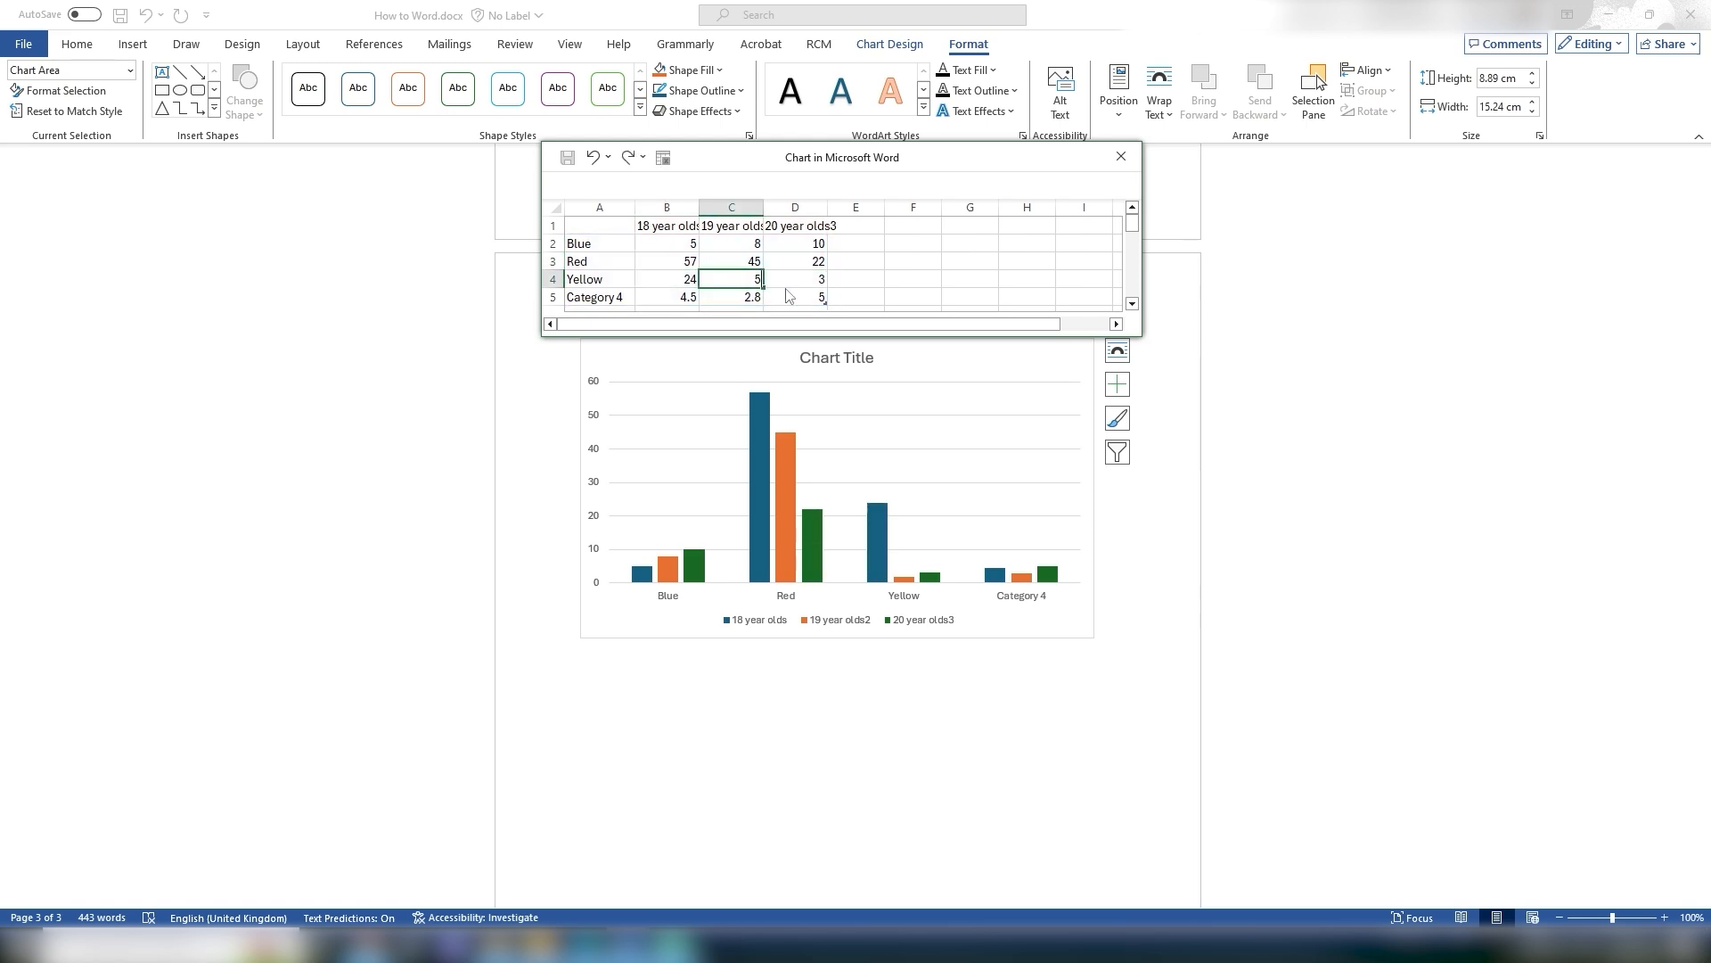
pyautogui.press('Tab')
pyautogui.write('7')
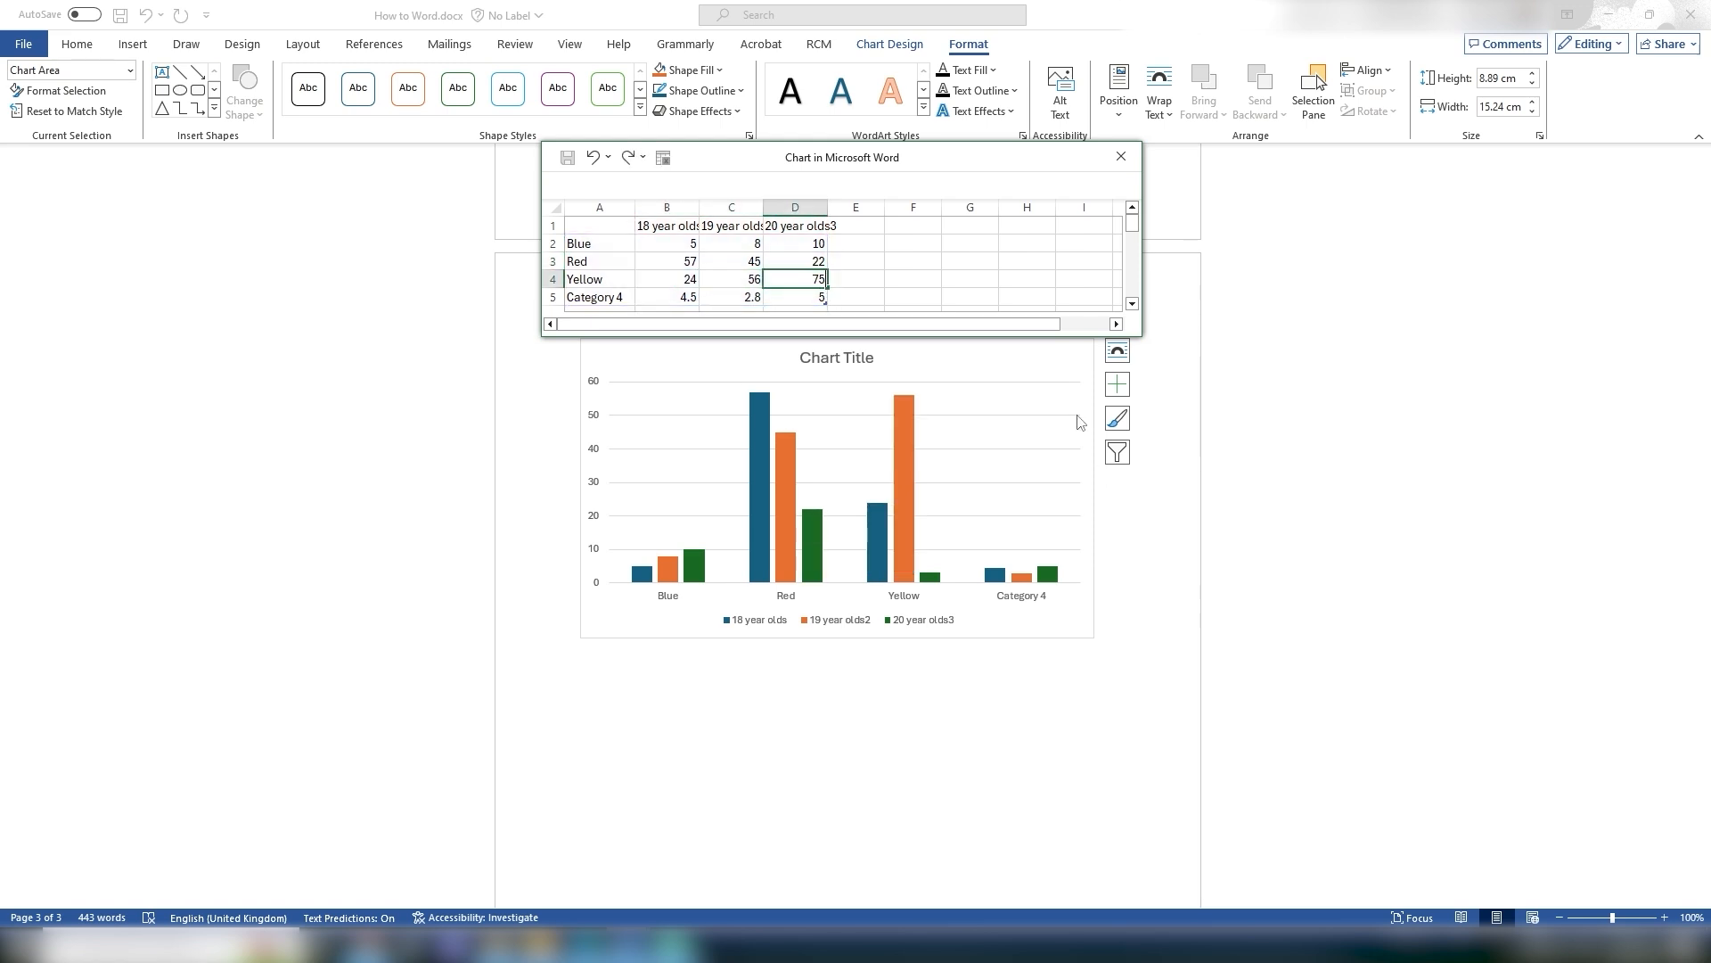
pyautogui.click(669, 283)
# Step: Clear the Category 4 row's label and values from the chart data sheet
pyautogui.click(651, 297)
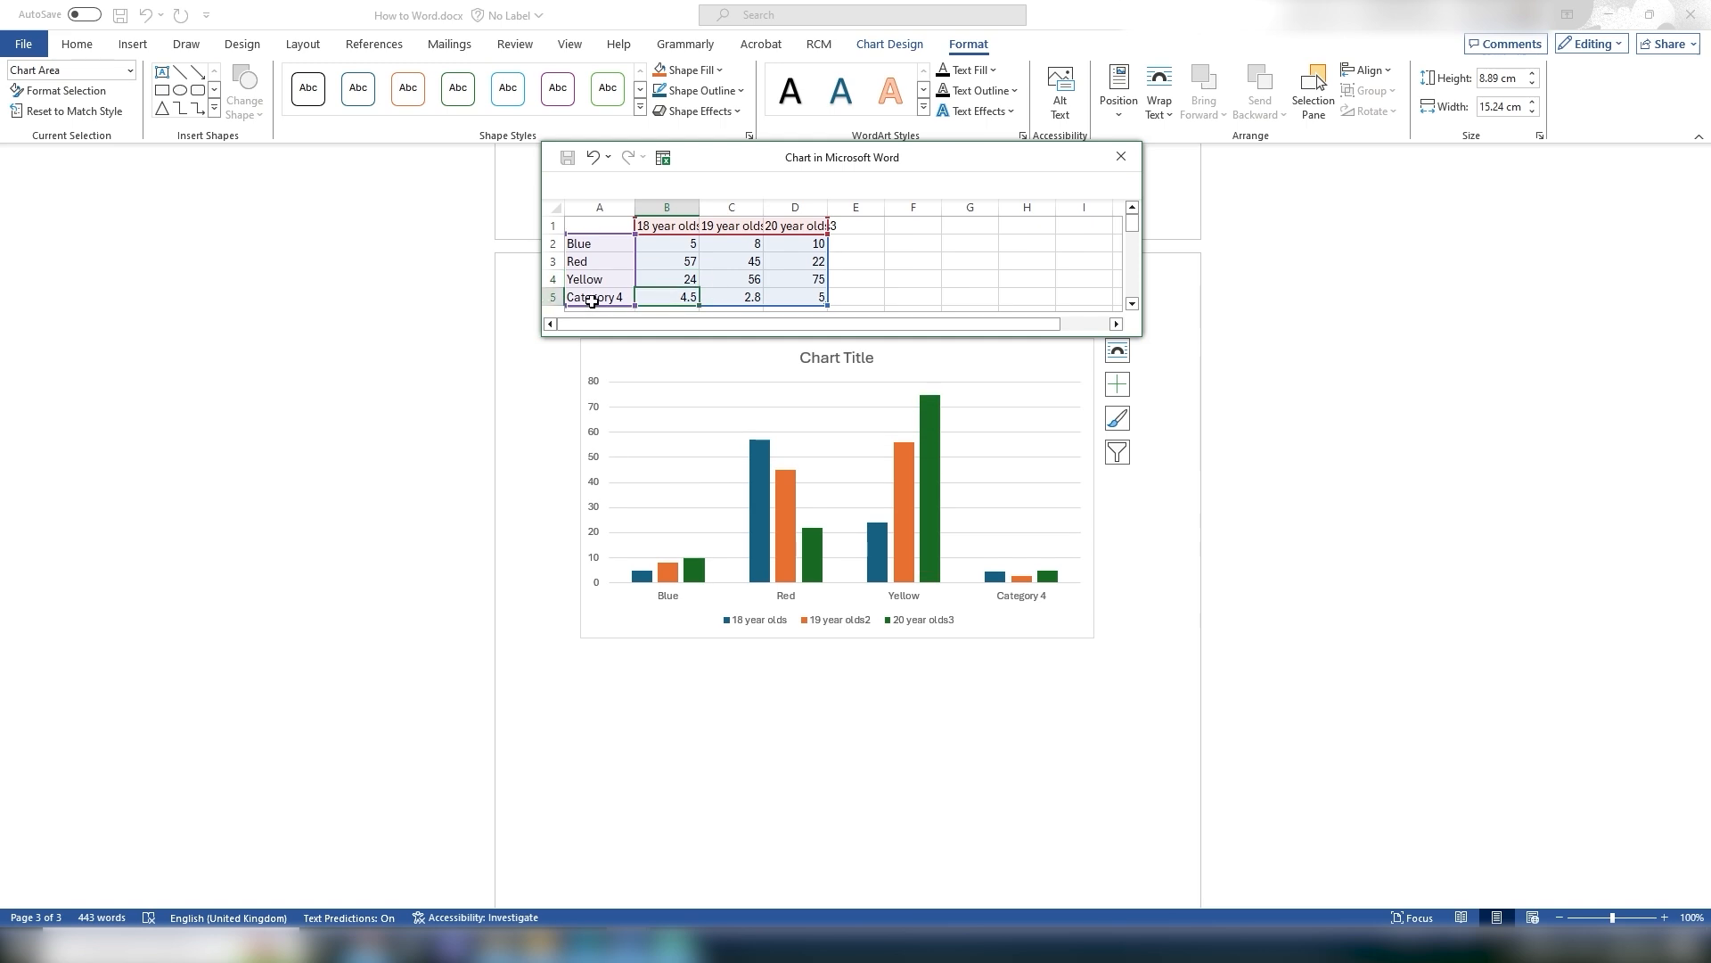
pyautogui.moveTo(587, 301); pyautogui.dragTo(798, 302)
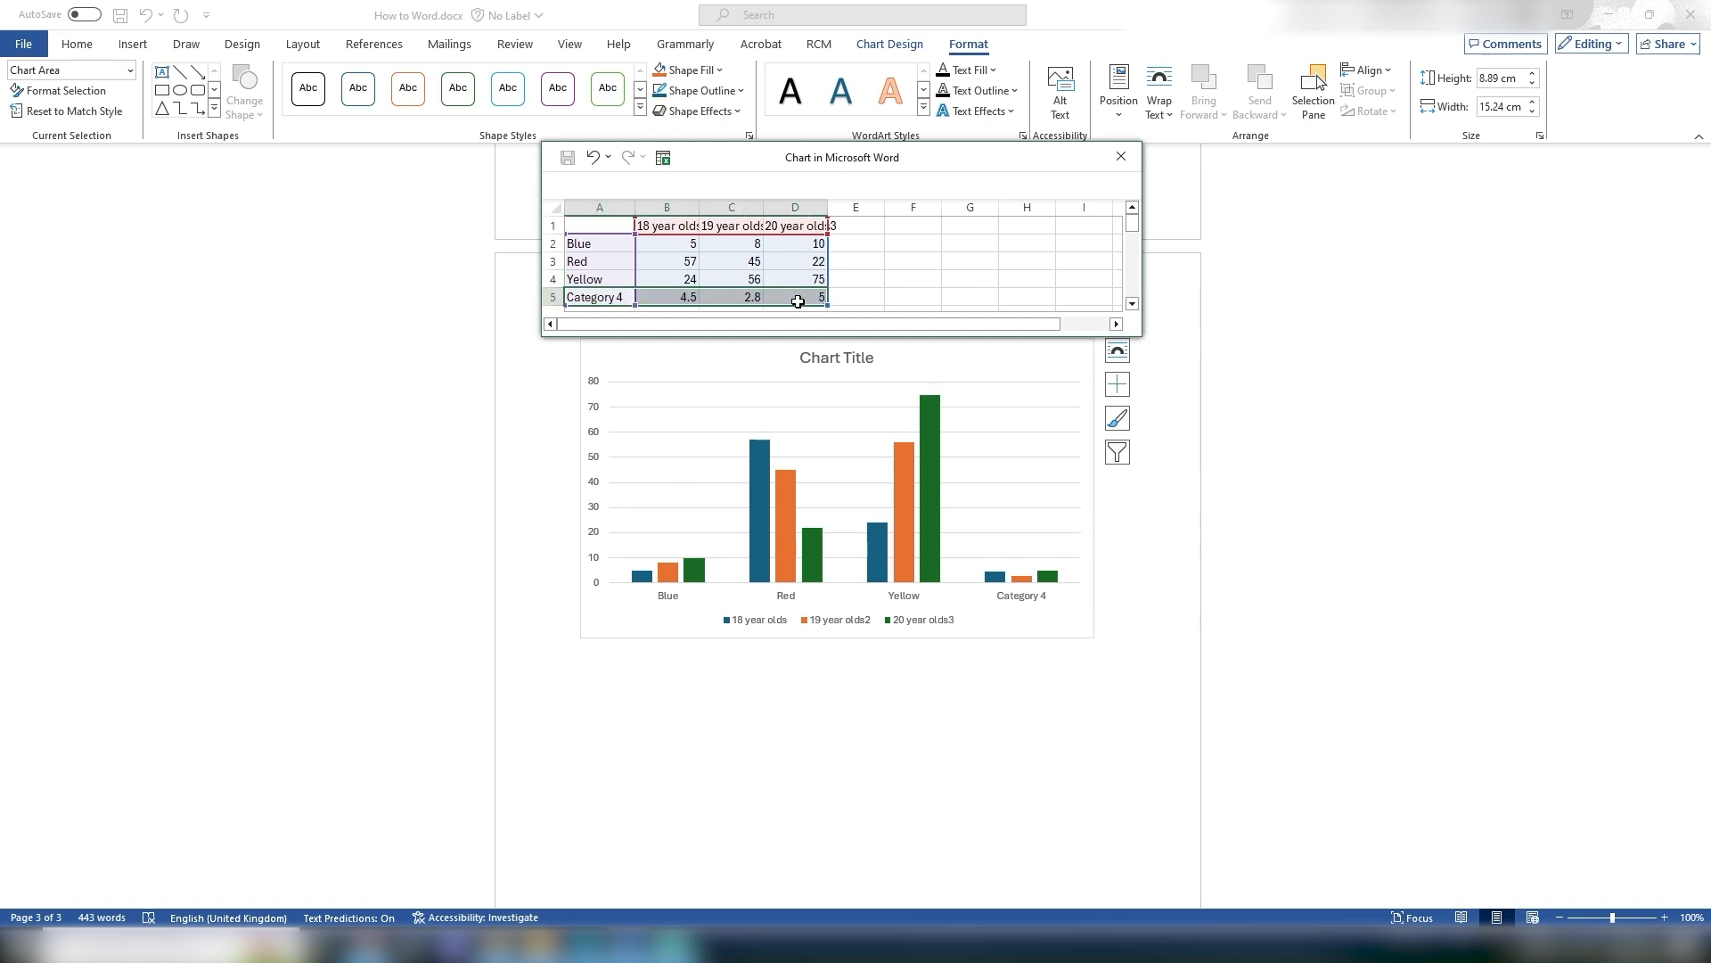
pyautogui.press('BackSpace')
pyautogui.click(922, 294)
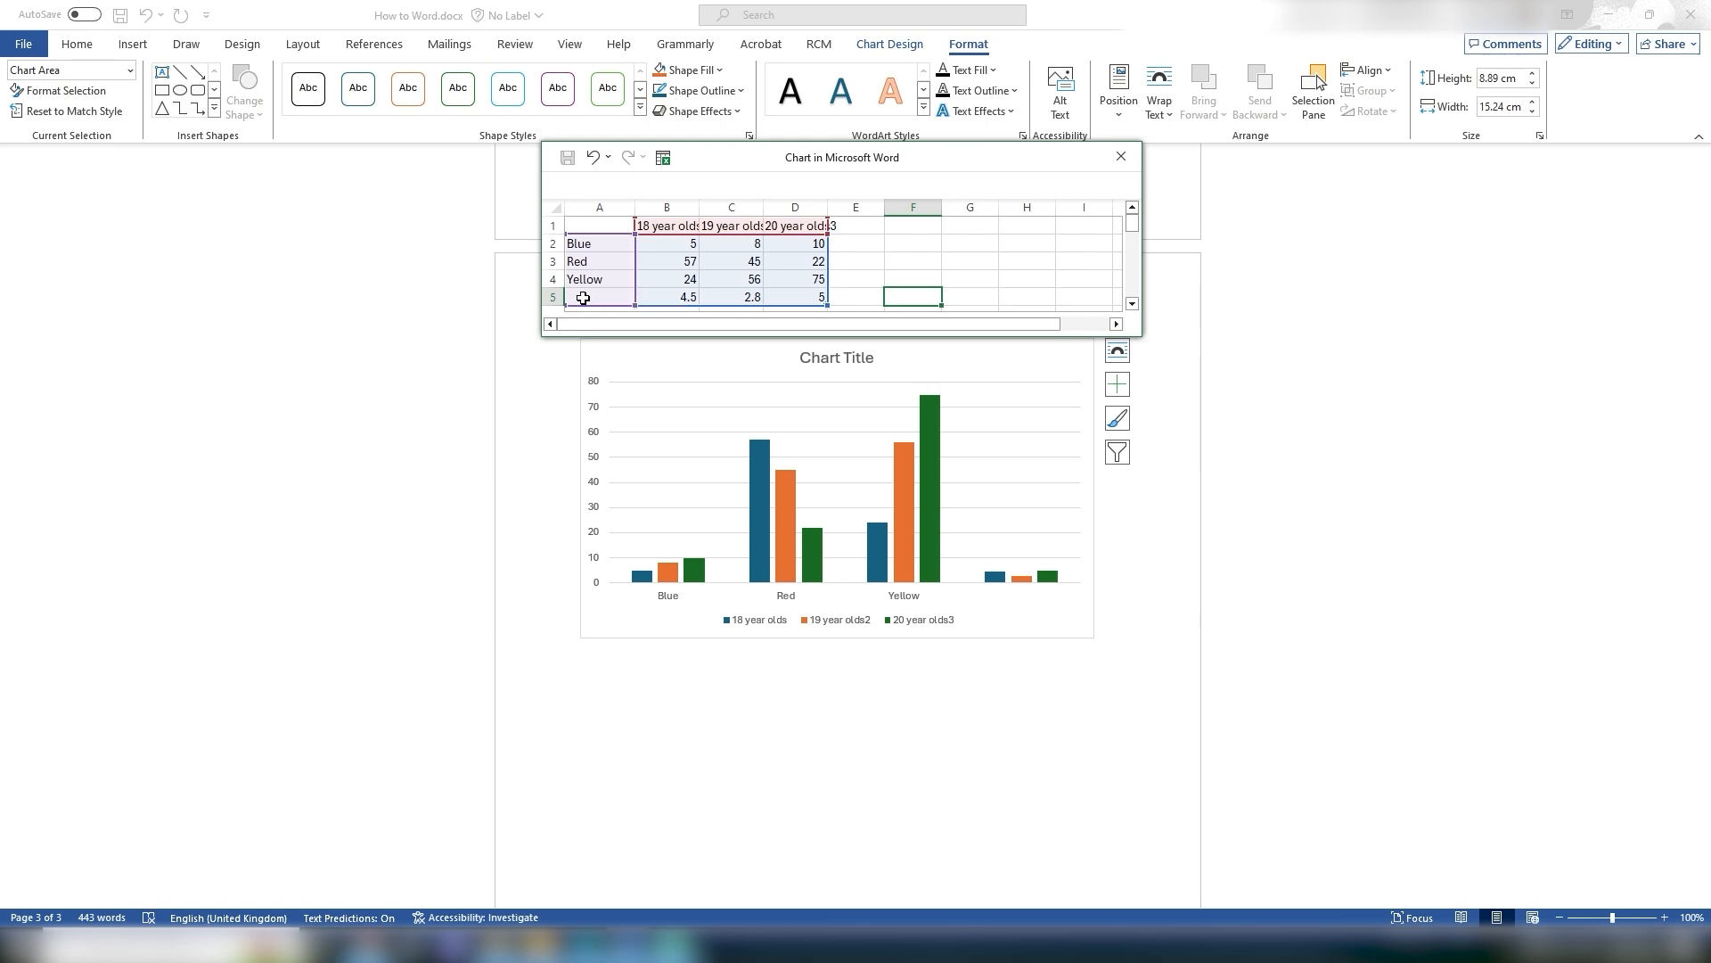
pyautogui.moveTo(664, 297); pyautogui.dragTo(807, 297)
pyautogui.press('Delete')
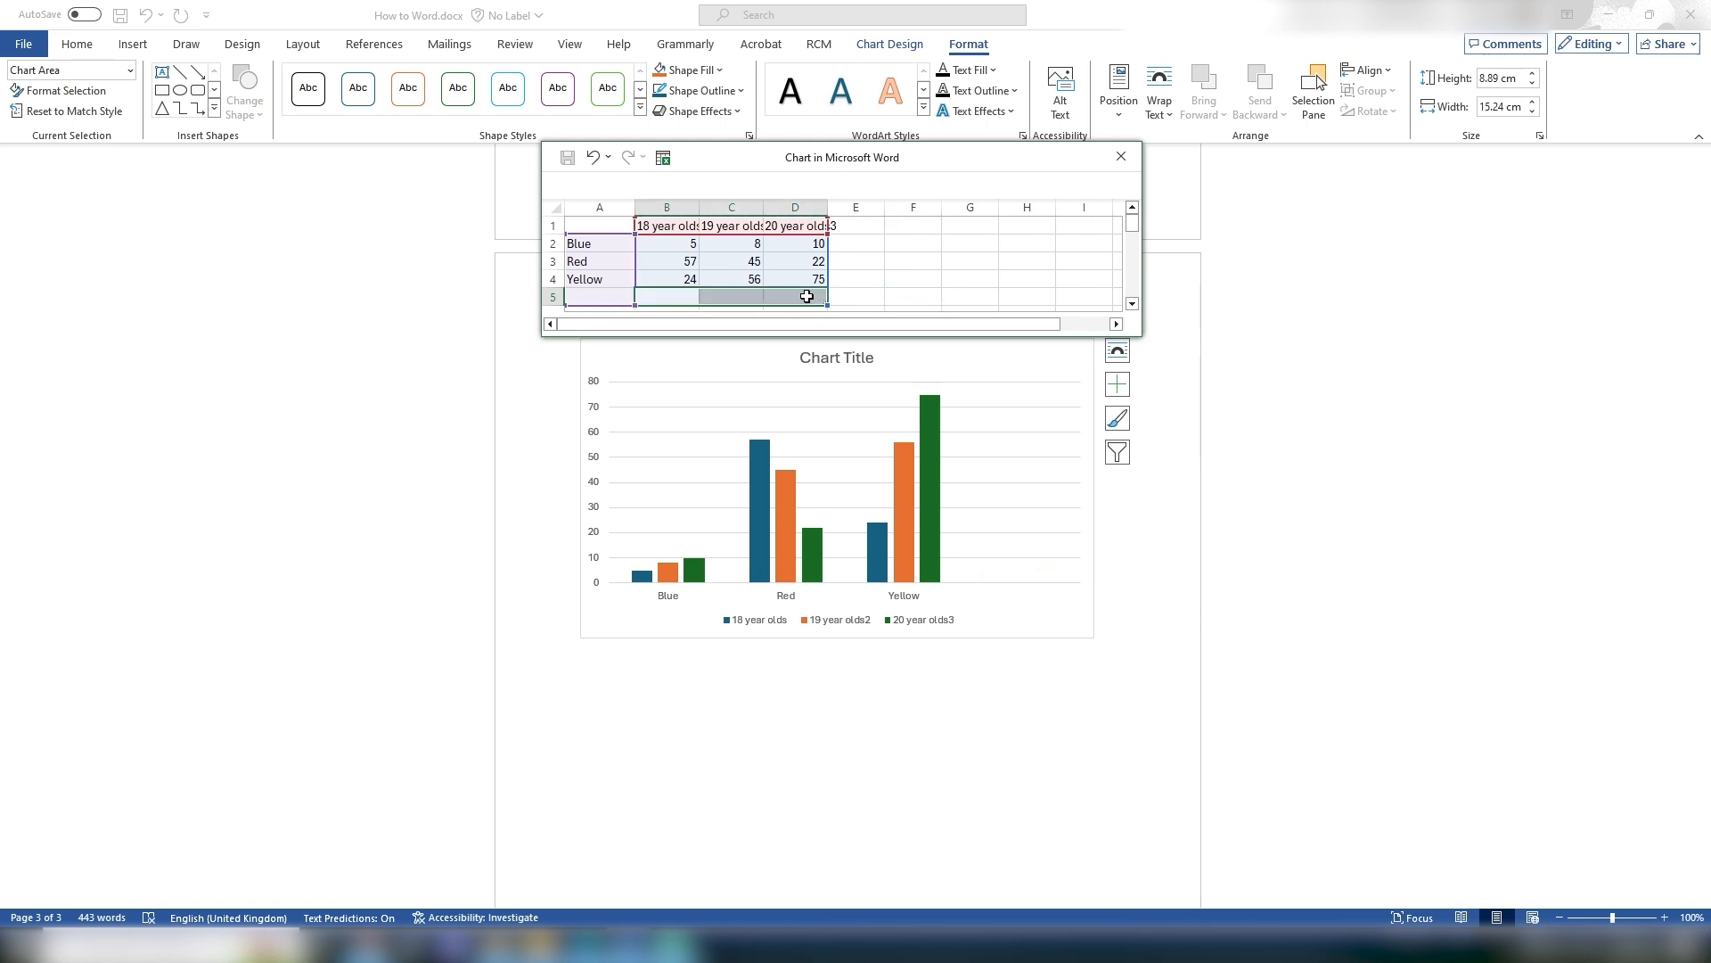
# Step: Resize the chart data range to cover only the Blue, Red and Yellow rows, then close the data sheet
pyautogui.click(900, 283)
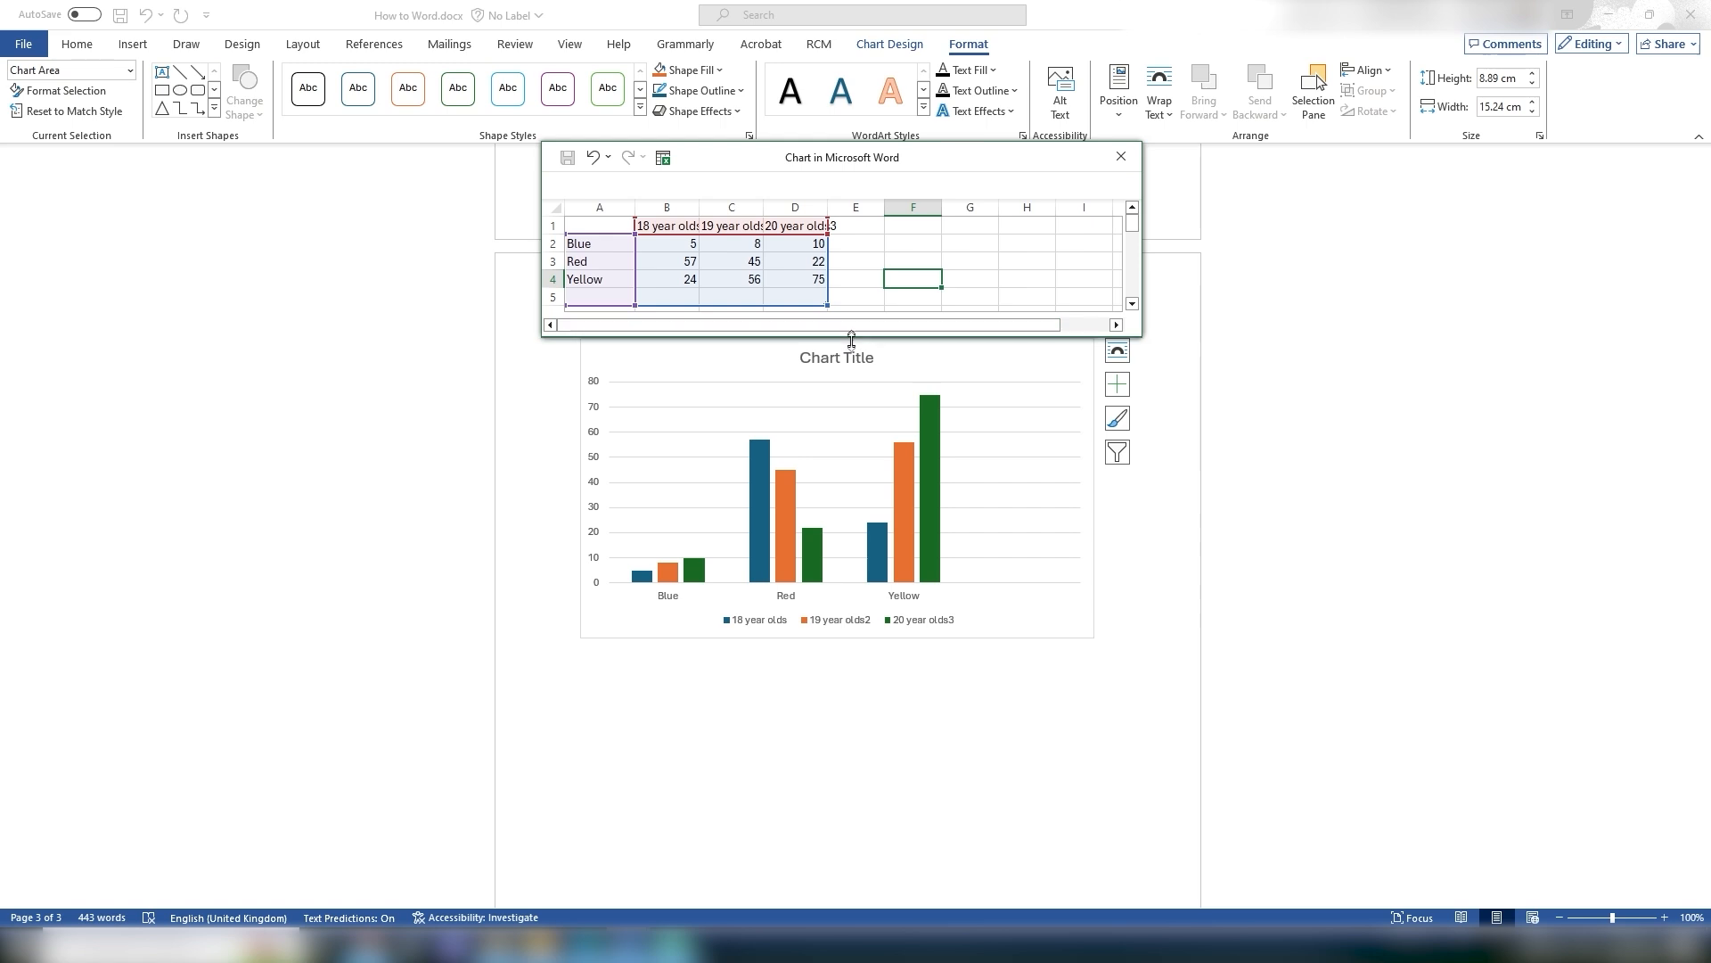
pyautogui.moveTo(851, 339); pyautogui.dragTo(851, 406)
pyautogui.moveTo(825, 300); pyautogui.dragTo(826, 286)
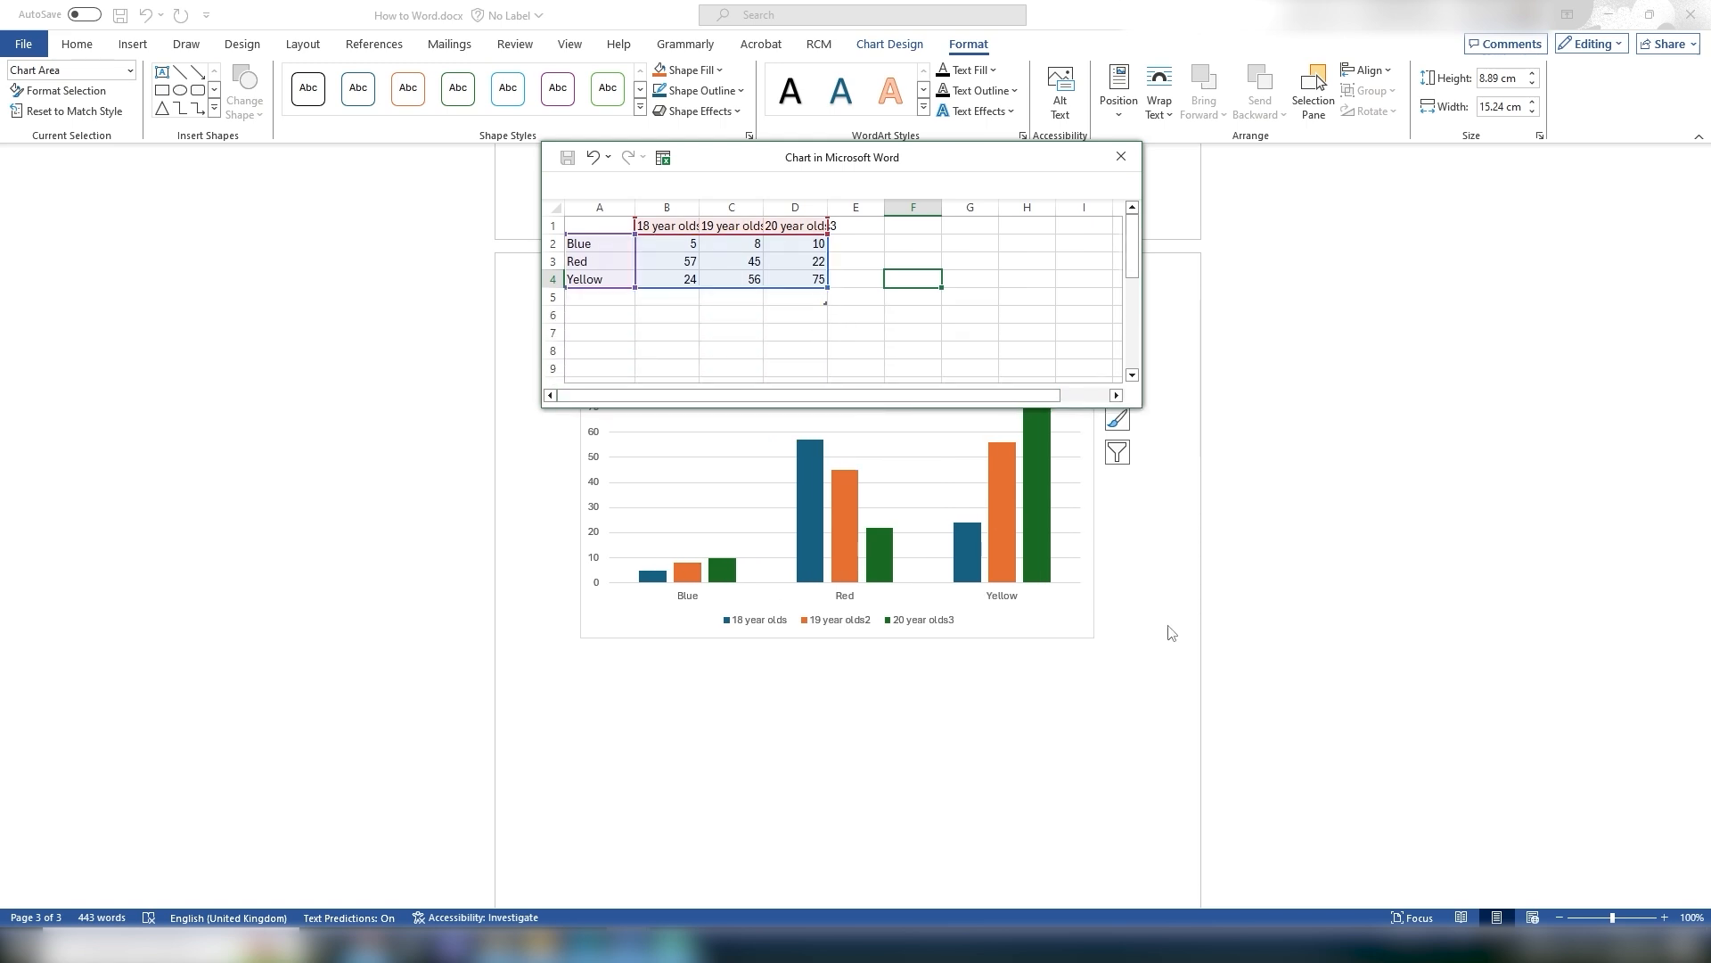
pyautogui.moveTo(826, 286); pyautogui.dragTo(861, 384)
pyautogui.moveTo(926, 157); pyautogui.dragTo(837, 125)
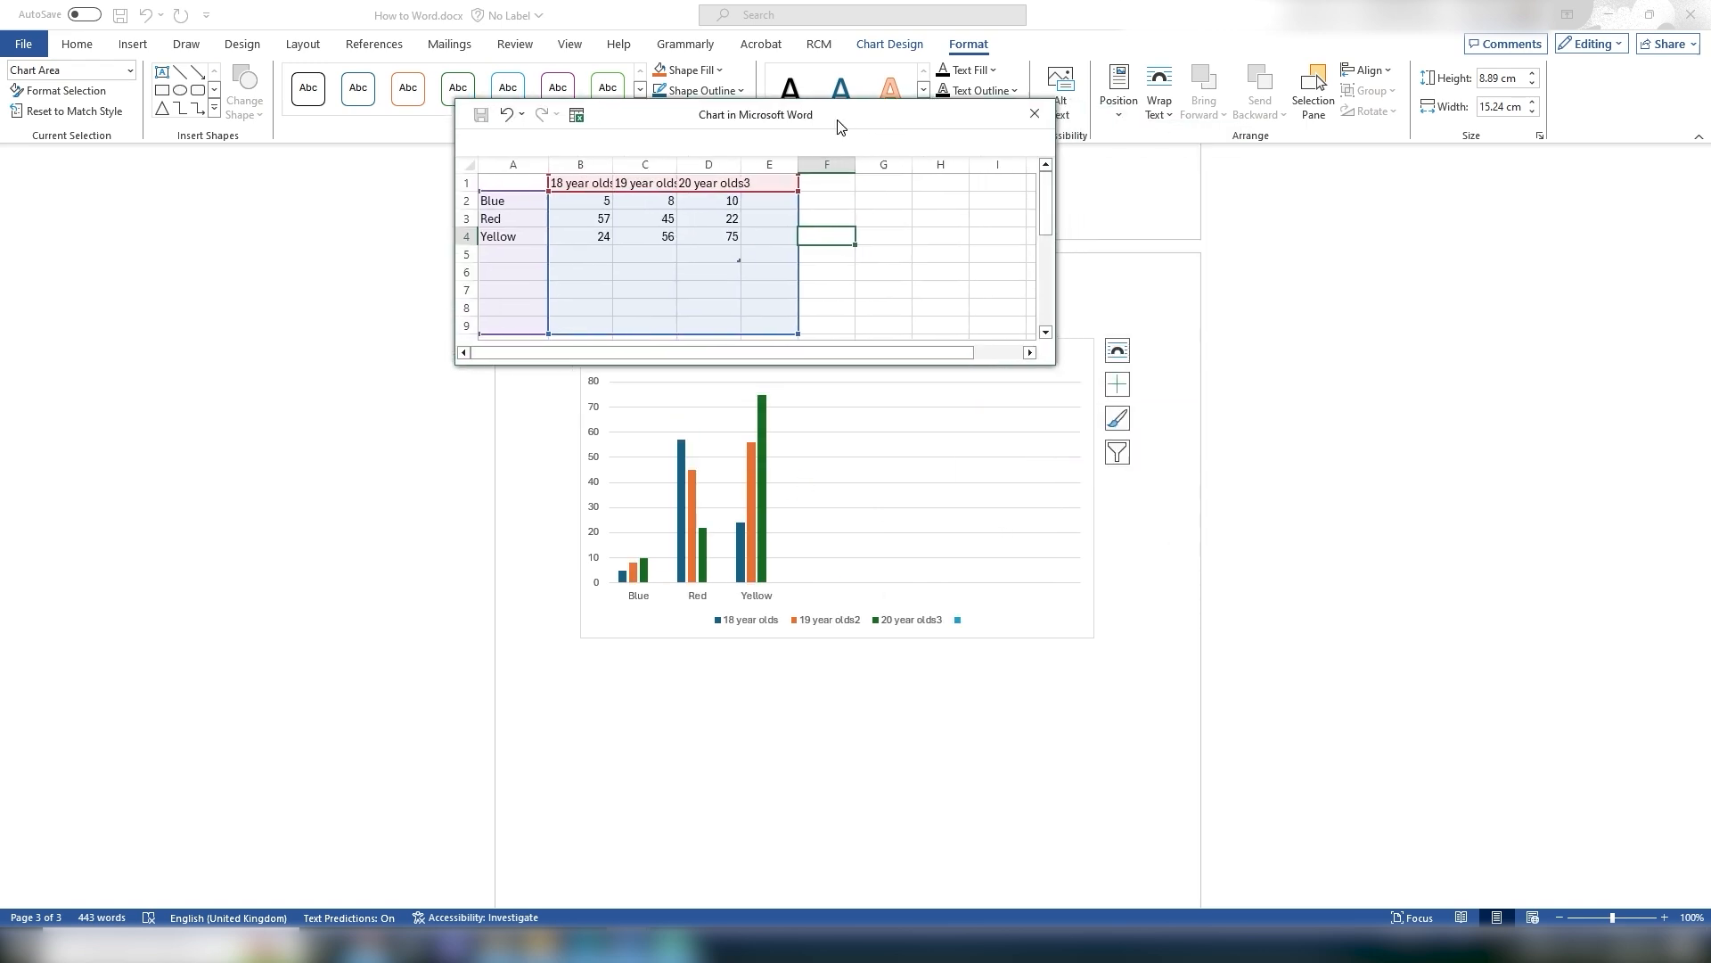
pyautogui.moveTo(794, 338); pyautogui.dragTo(740, 244)
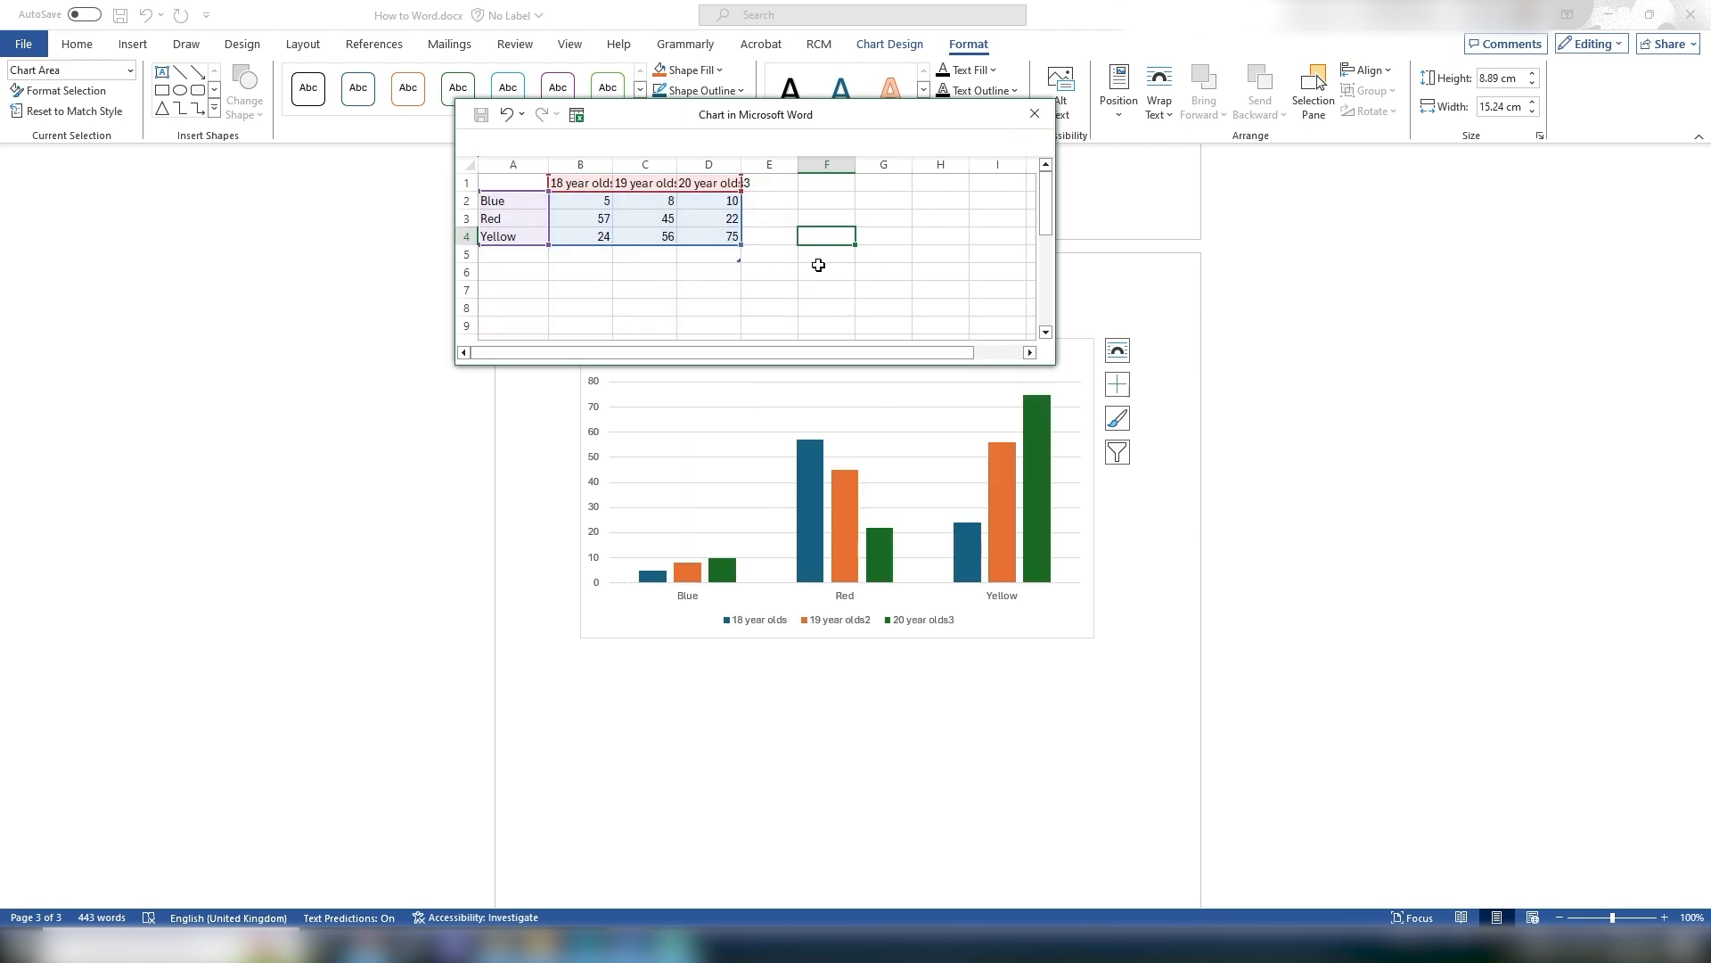
pyautogui.click(1034, 114)
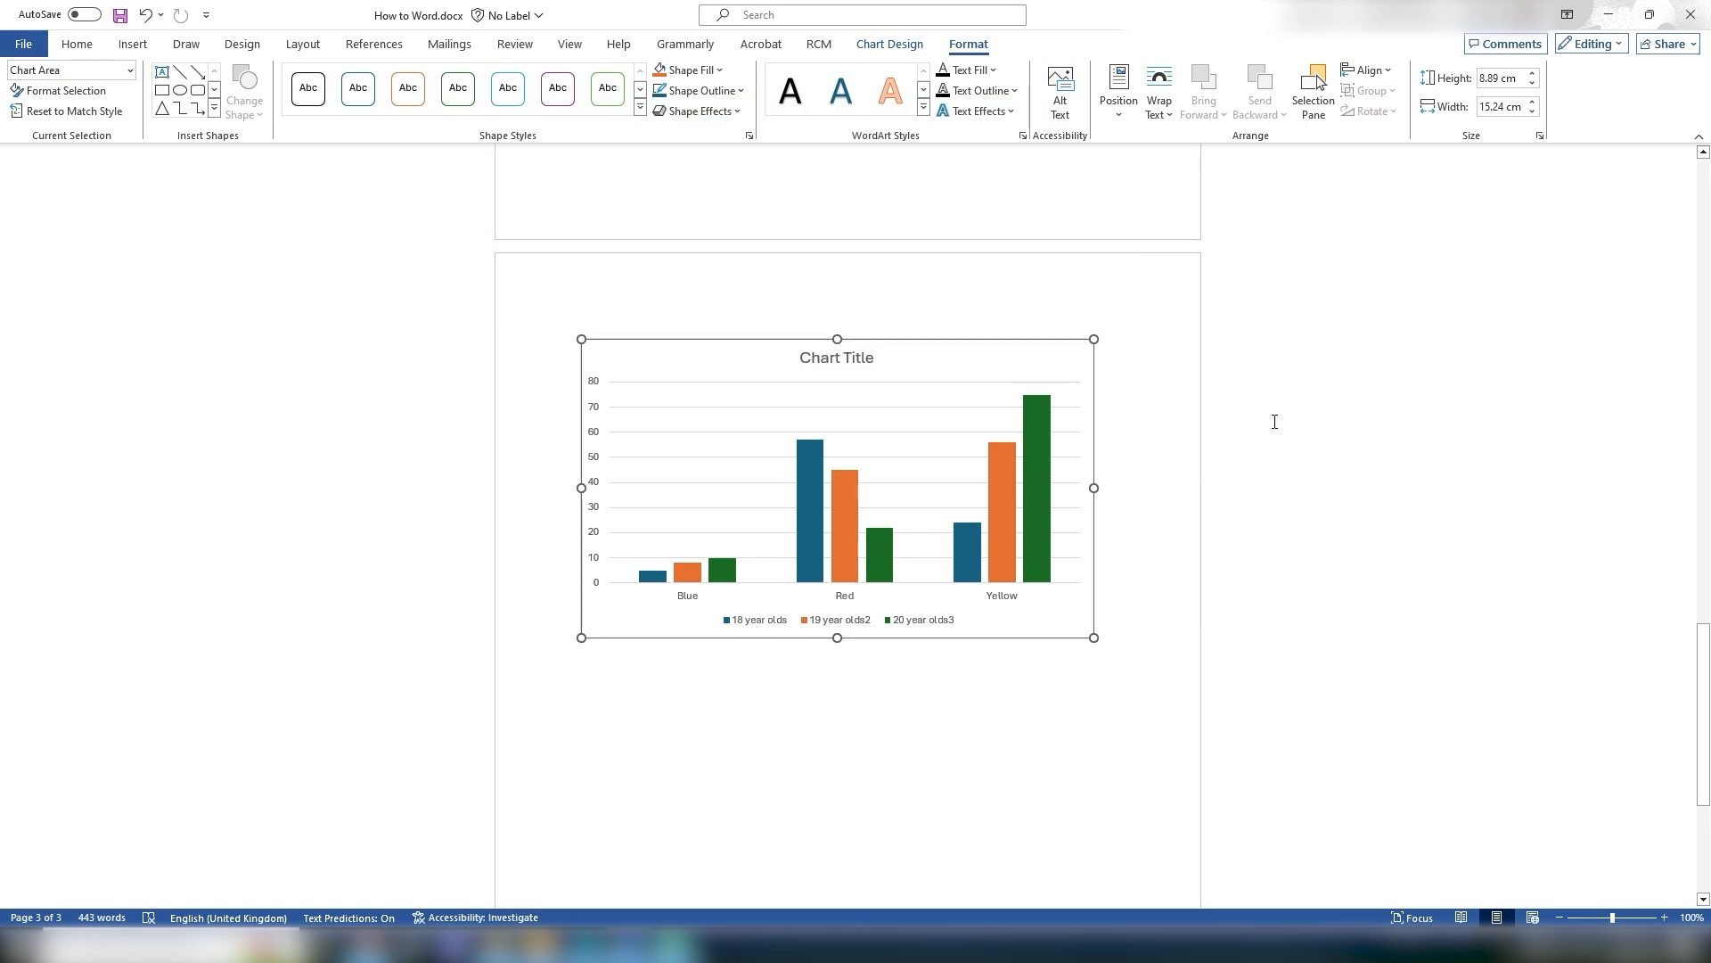
# Step: Add data labels at the Outside End position to the chart's columns
pyautogui.click(1275, 420)
pyautogui.click(717, 457)
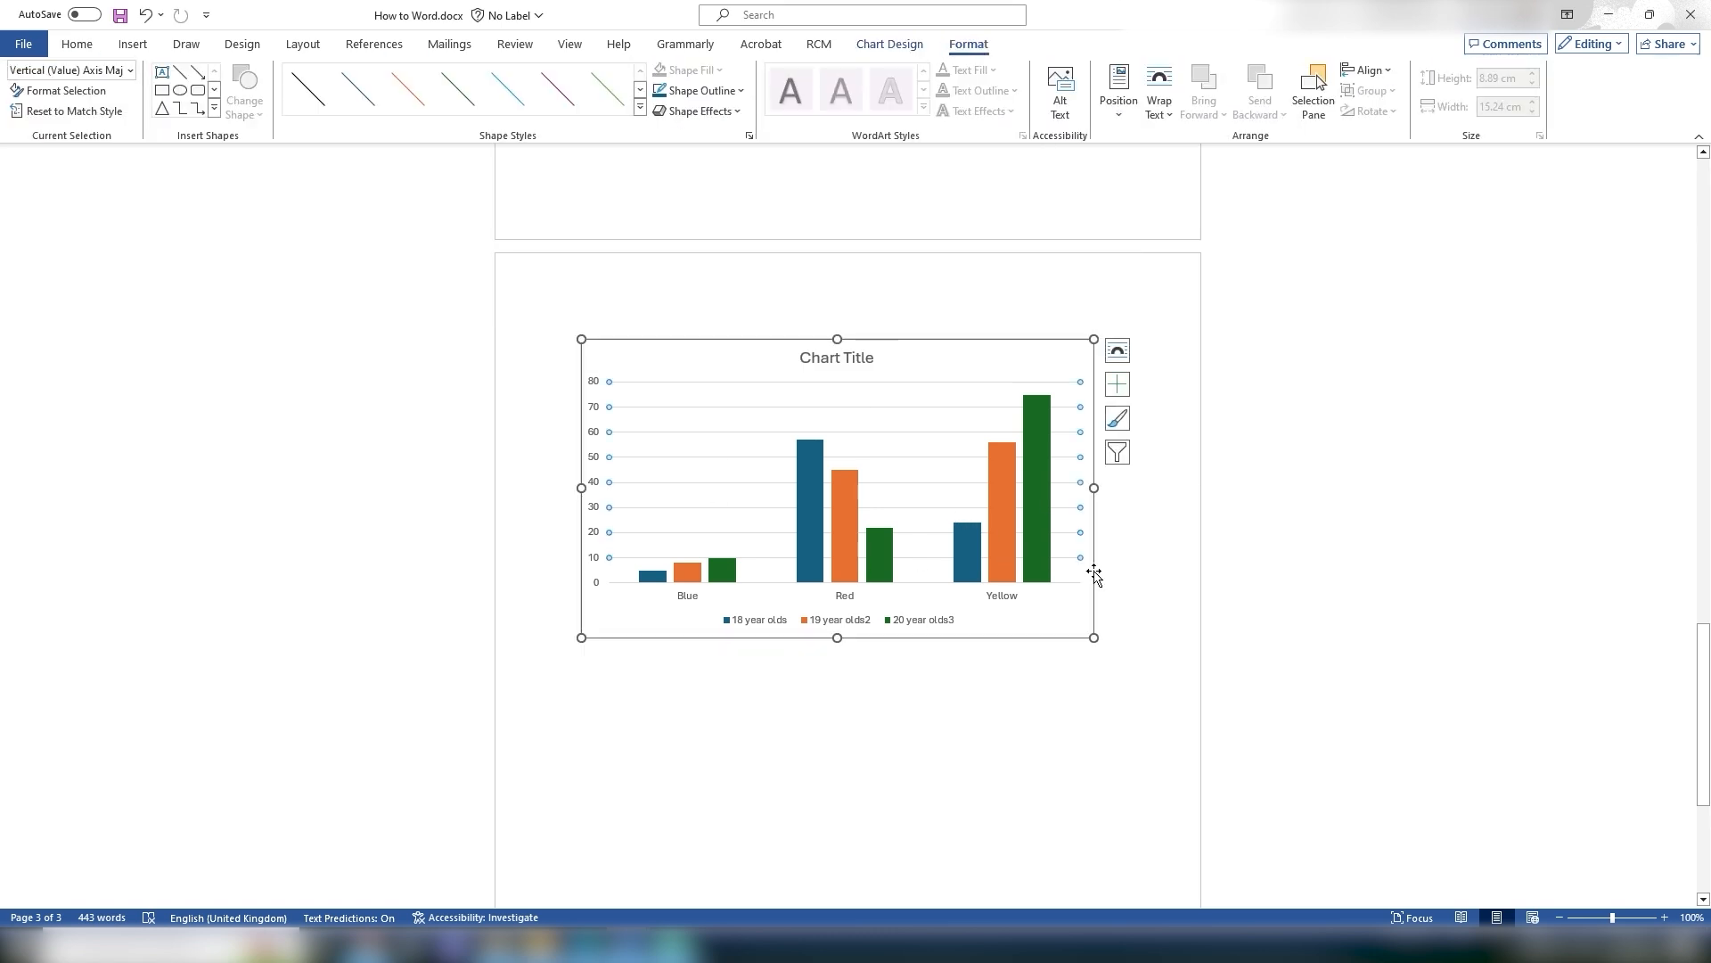
pyautogui.click(700, 385)
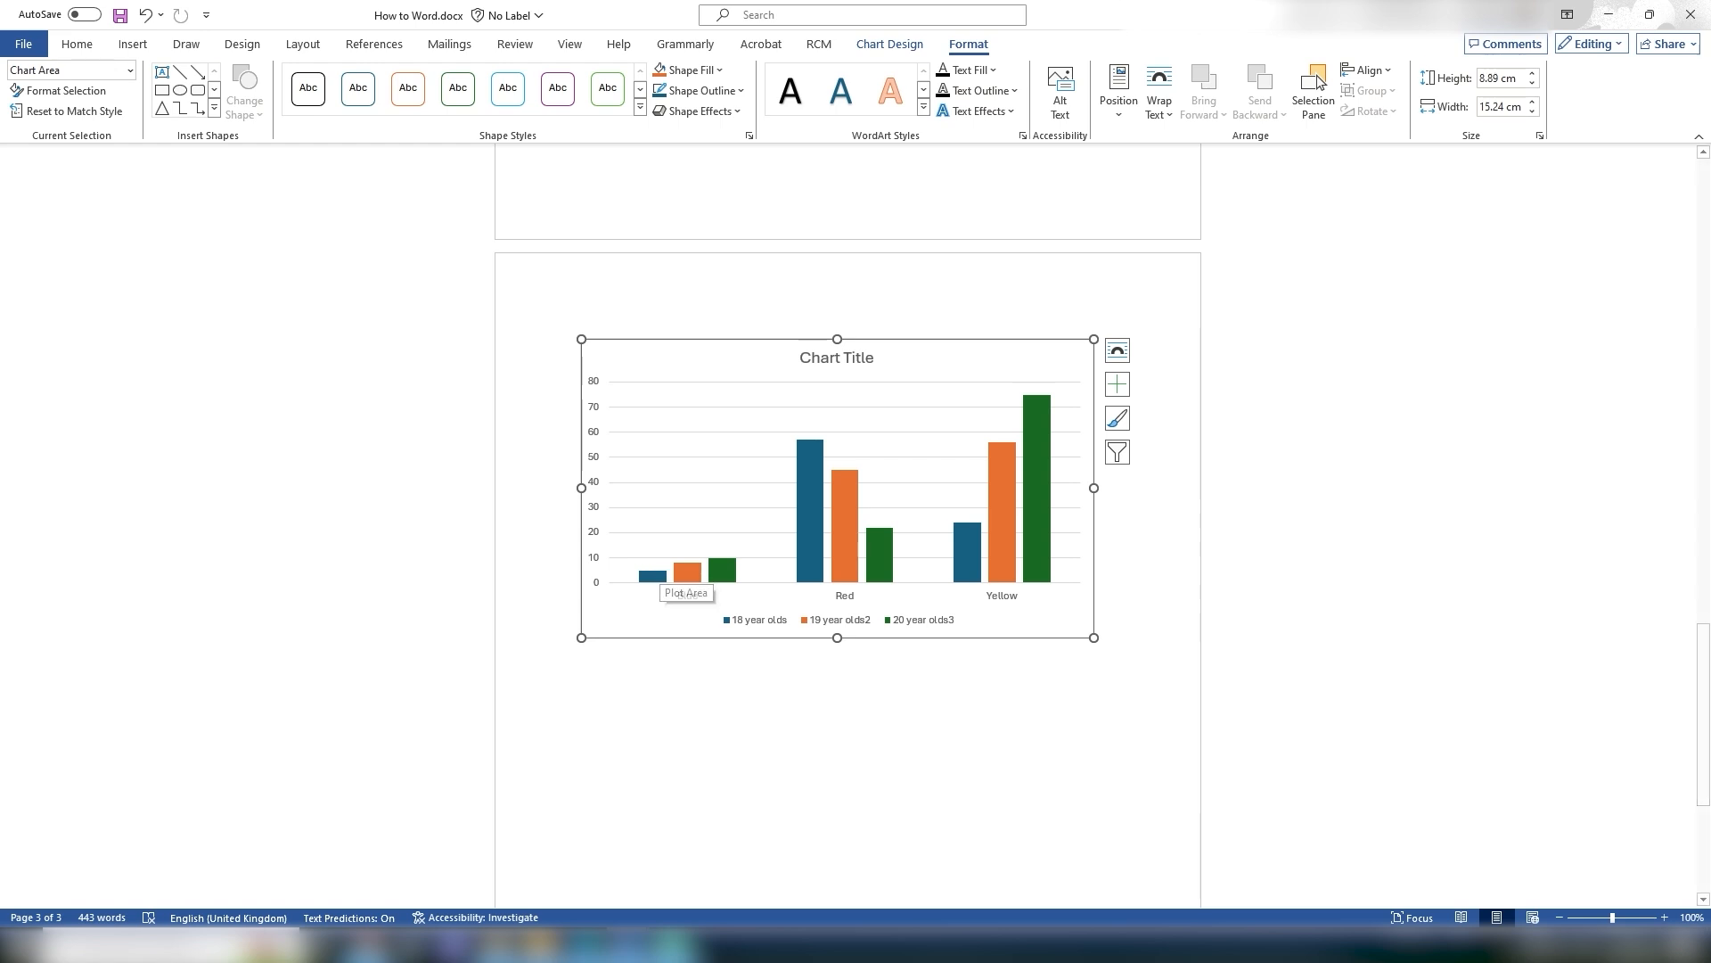
pyautogui.click(879, 46)
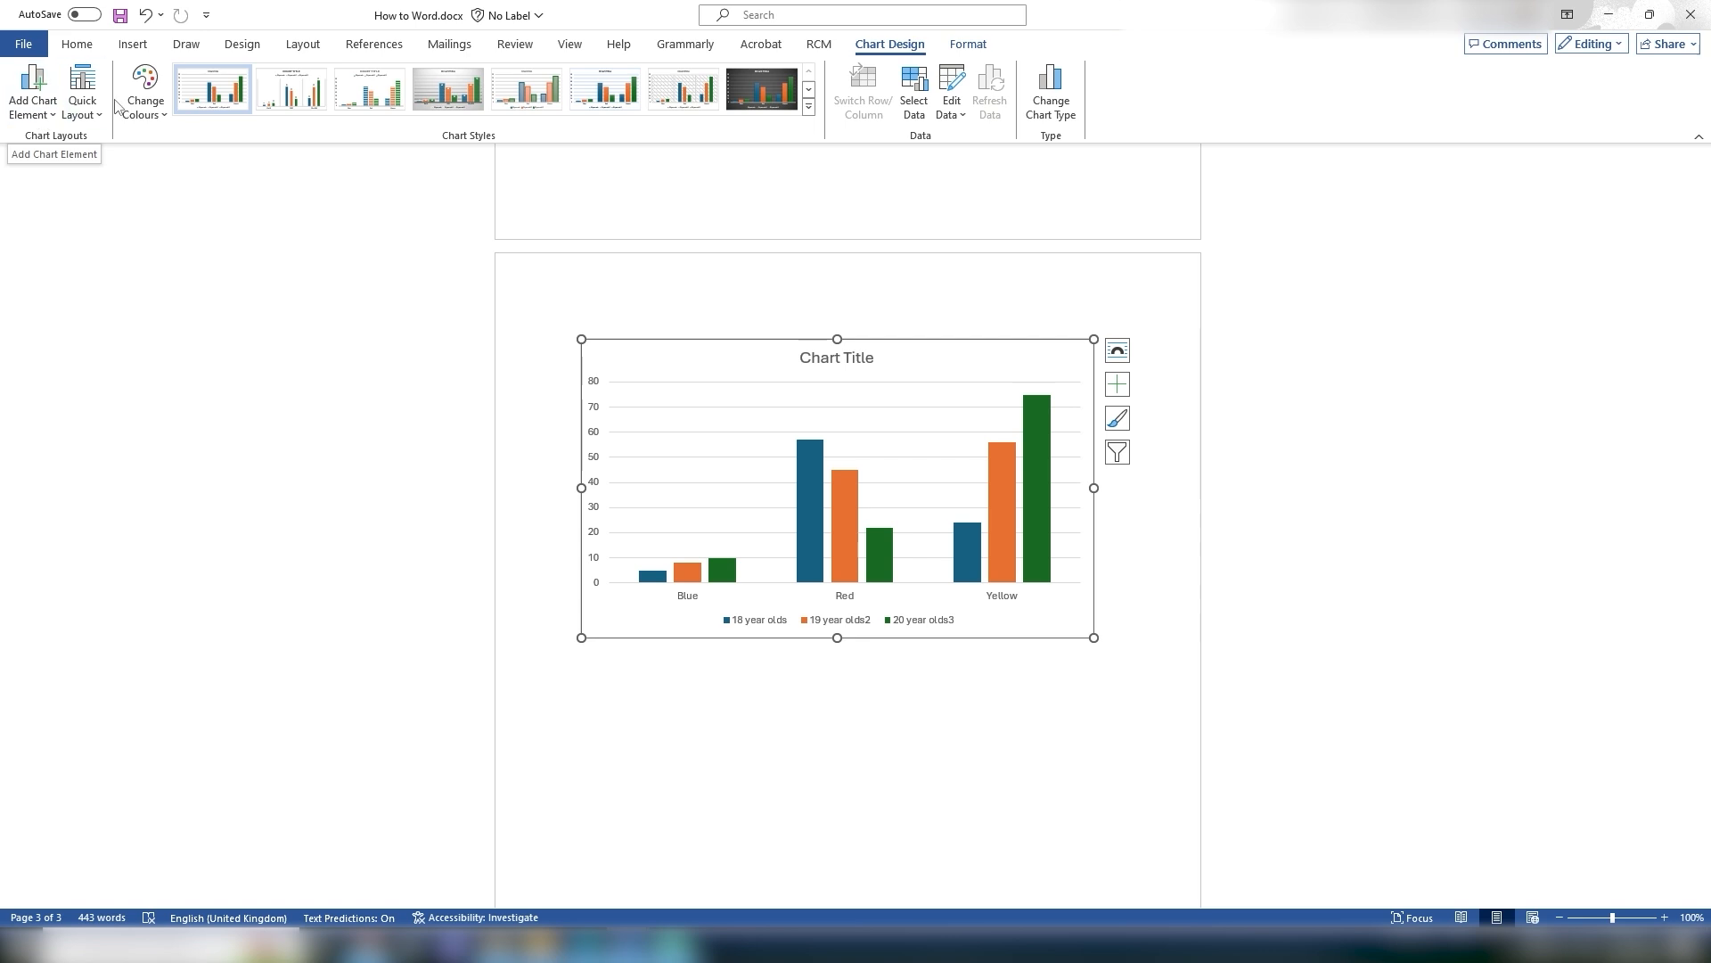
pyautogui.click(83, 115)
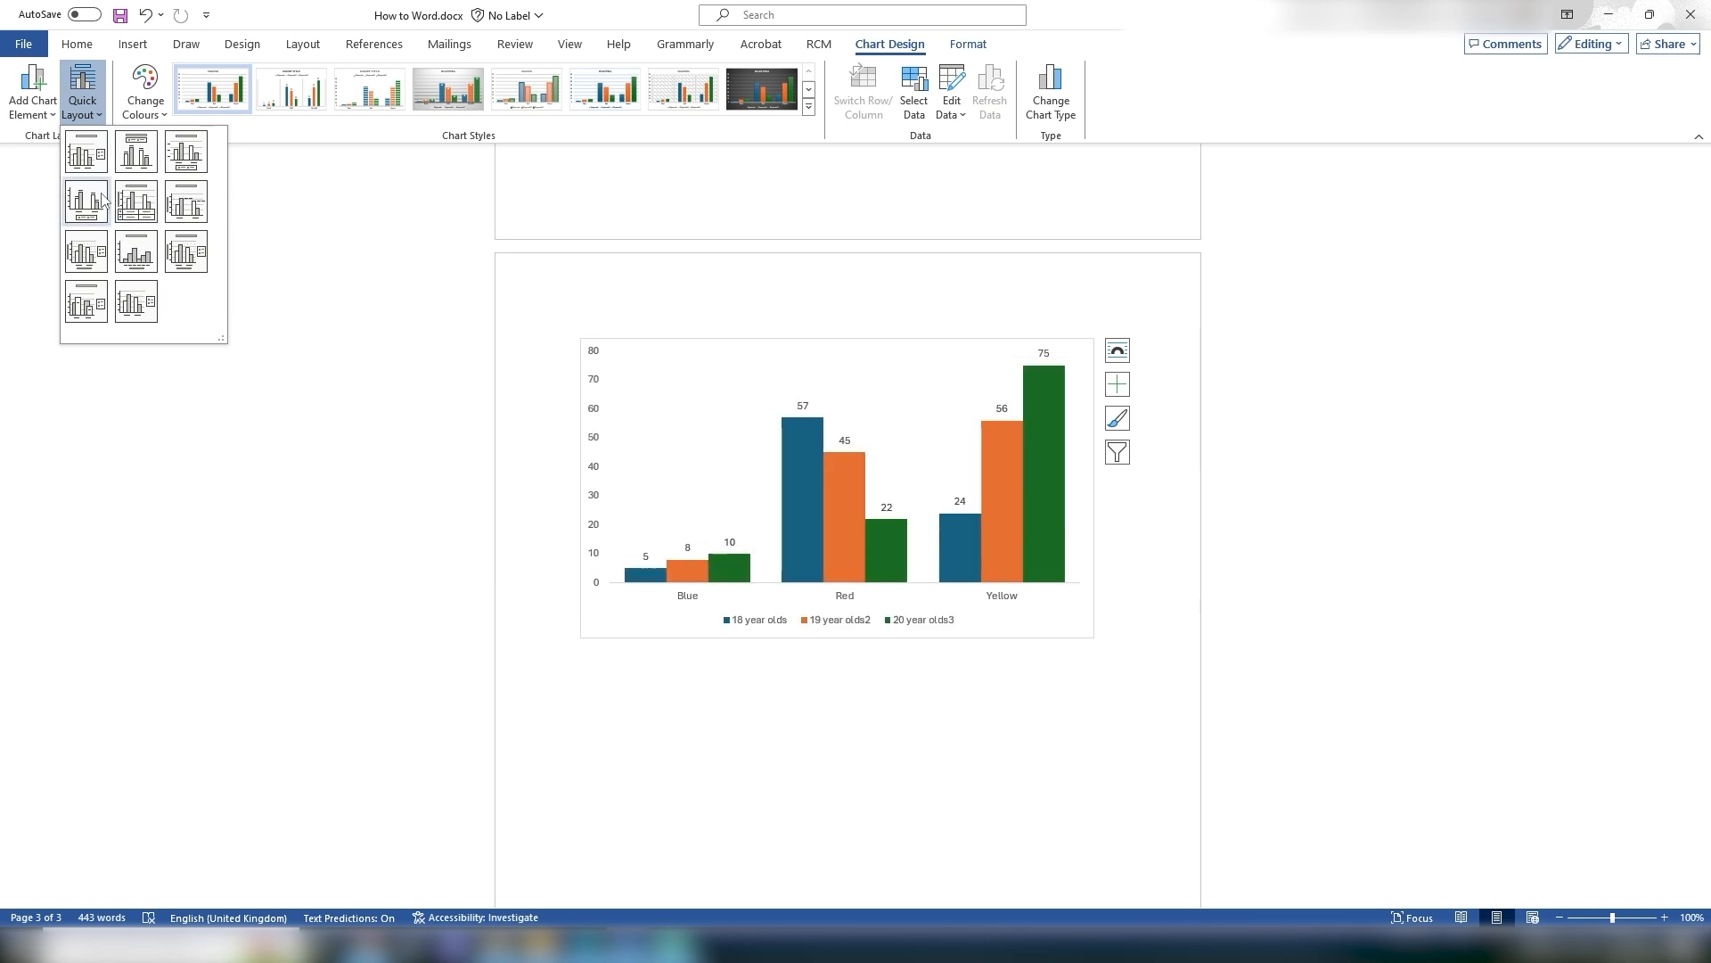
pyautogui.click(34, 91)
pyautogui.moveTo(64, 163)
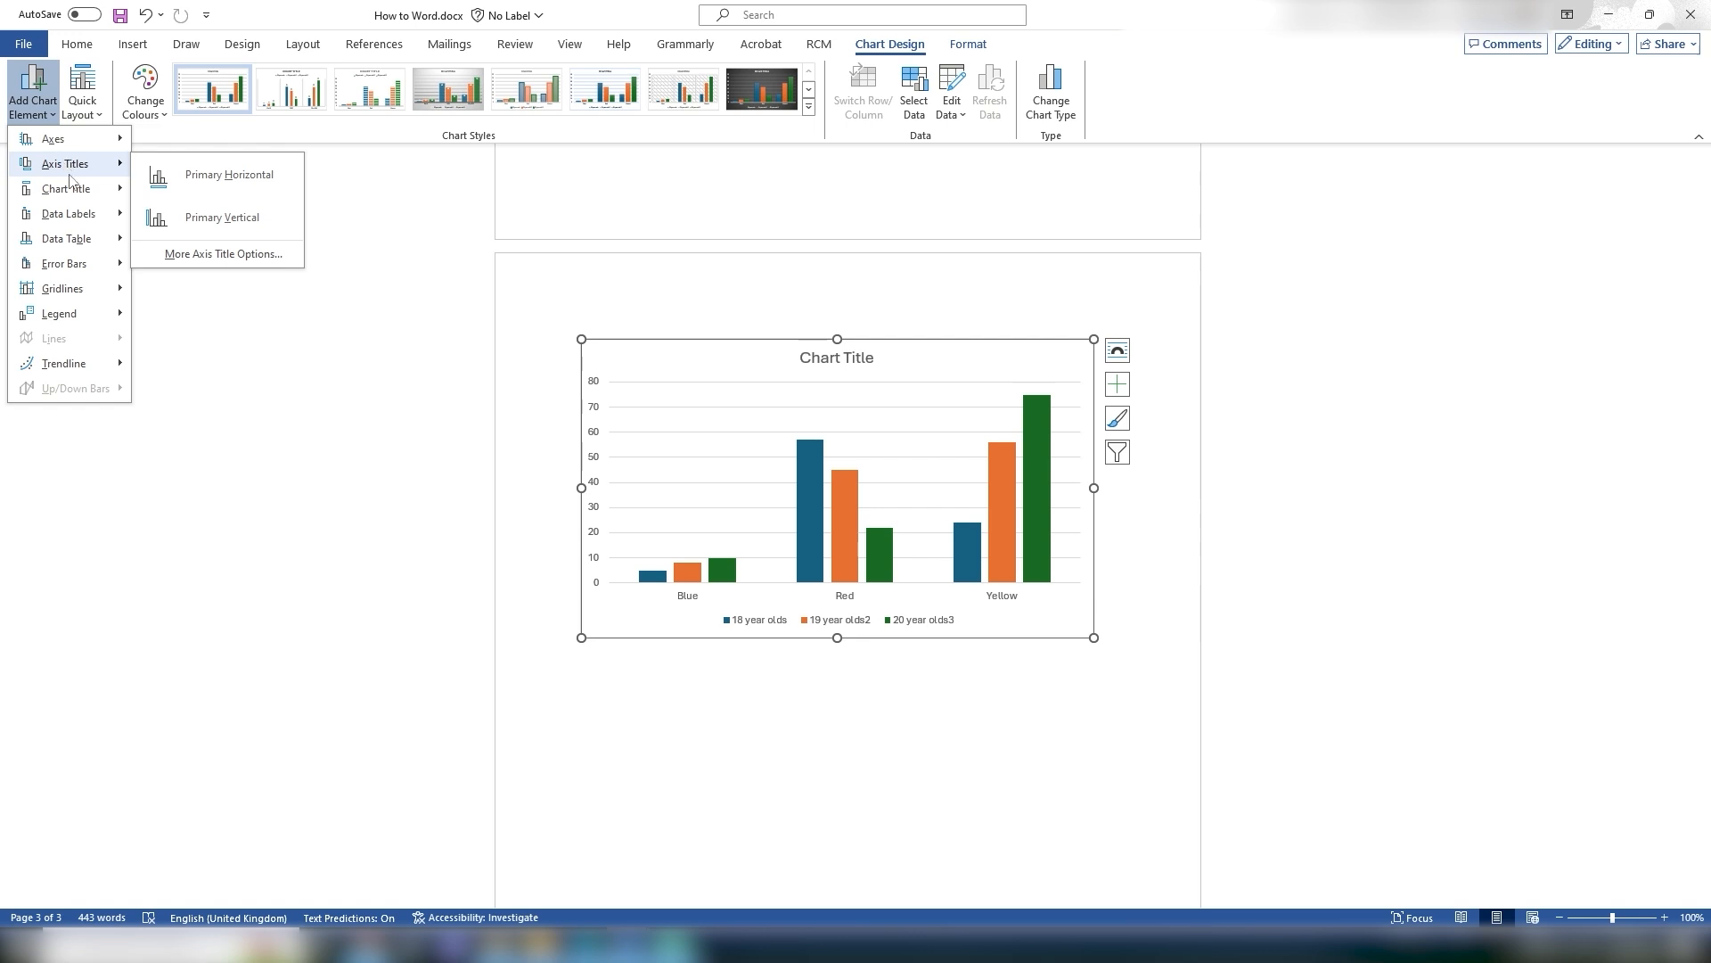
pyautogui.moveTo(82, 194)
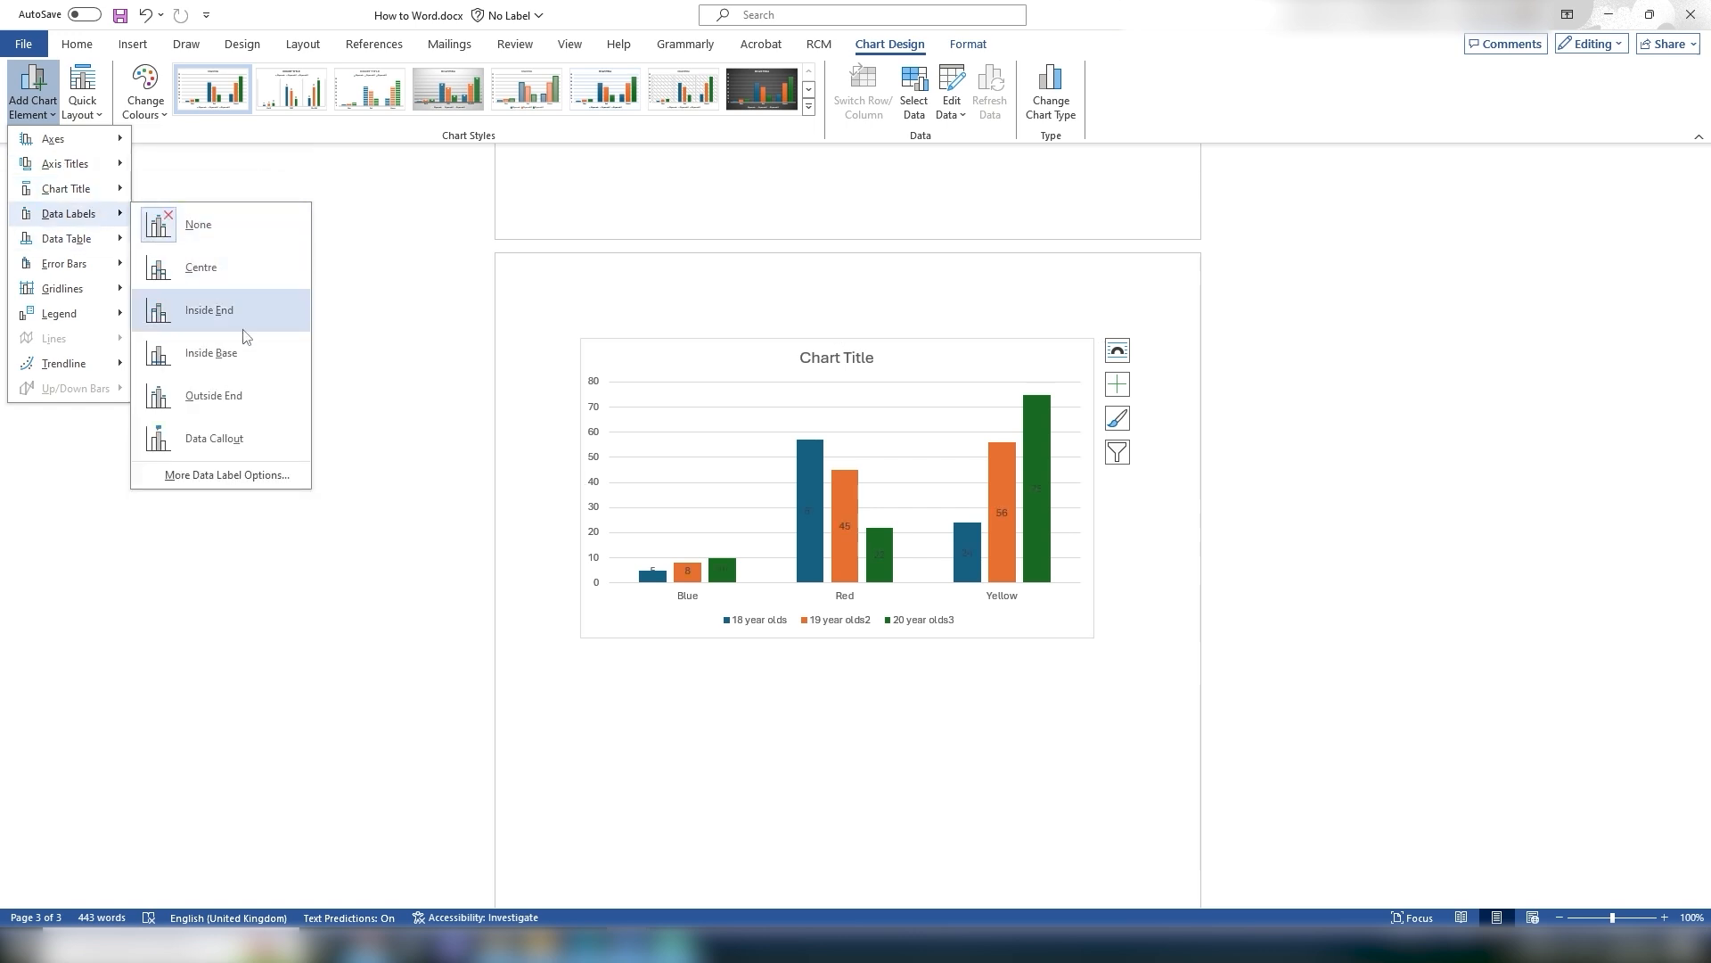
pyautogui.click(263, 401)
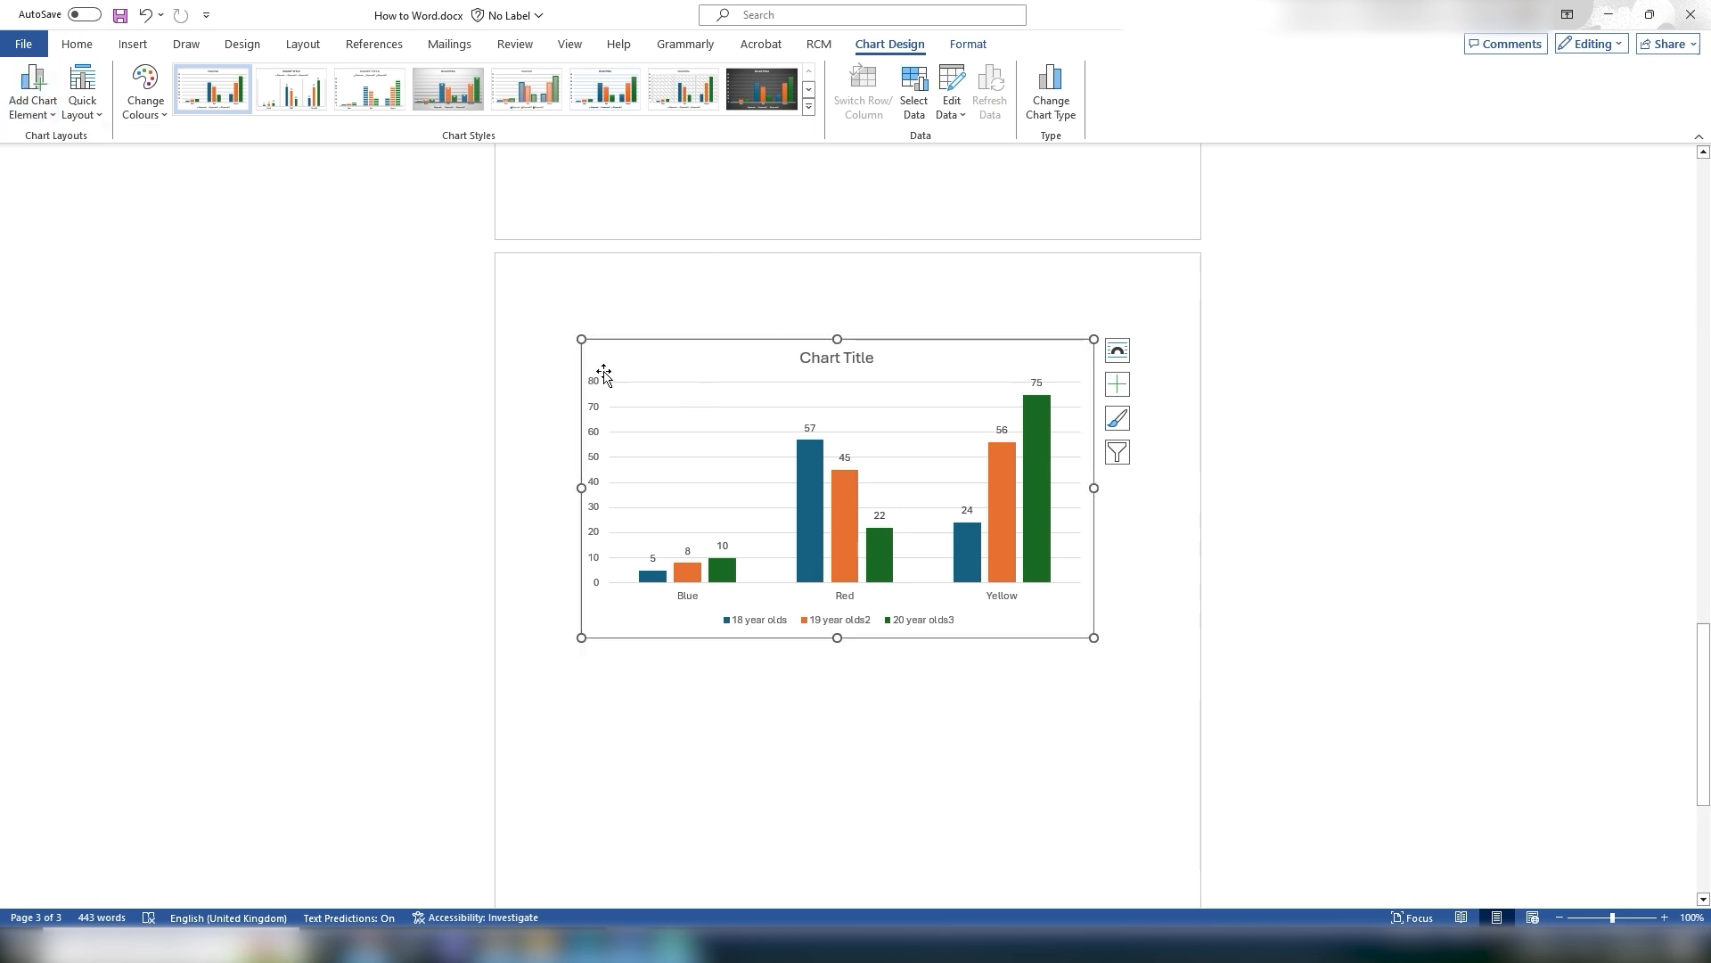
pyautogui.click(808, 108)
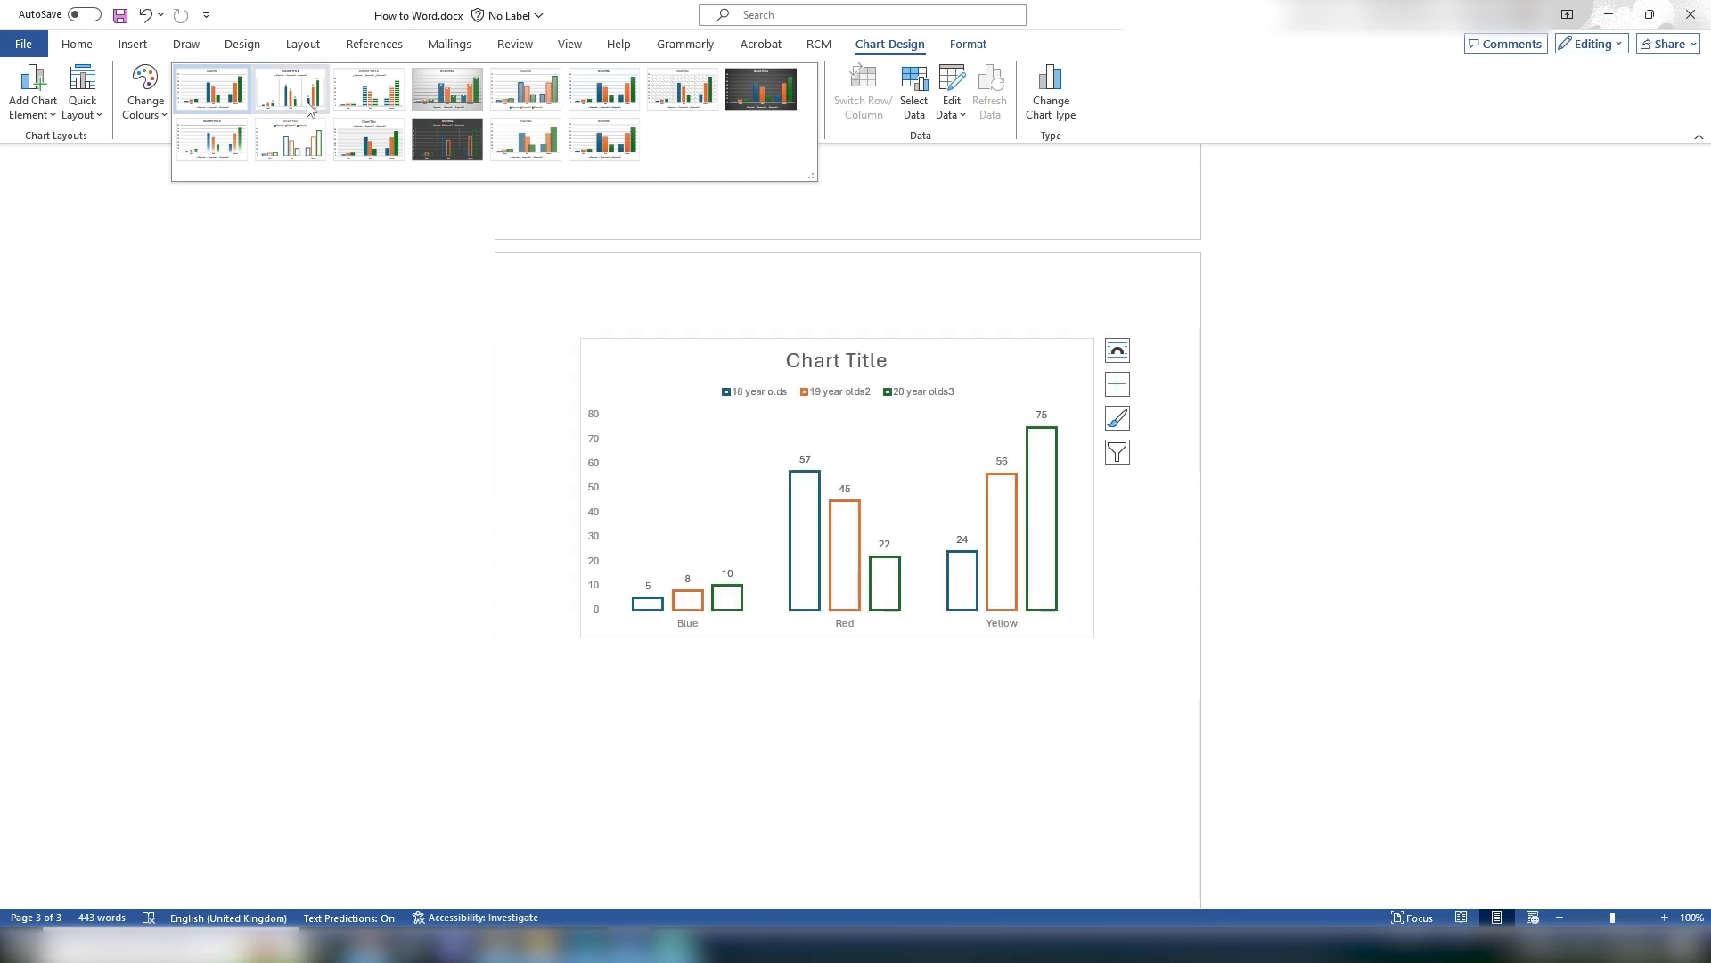
pyautogui.click(994, 251)
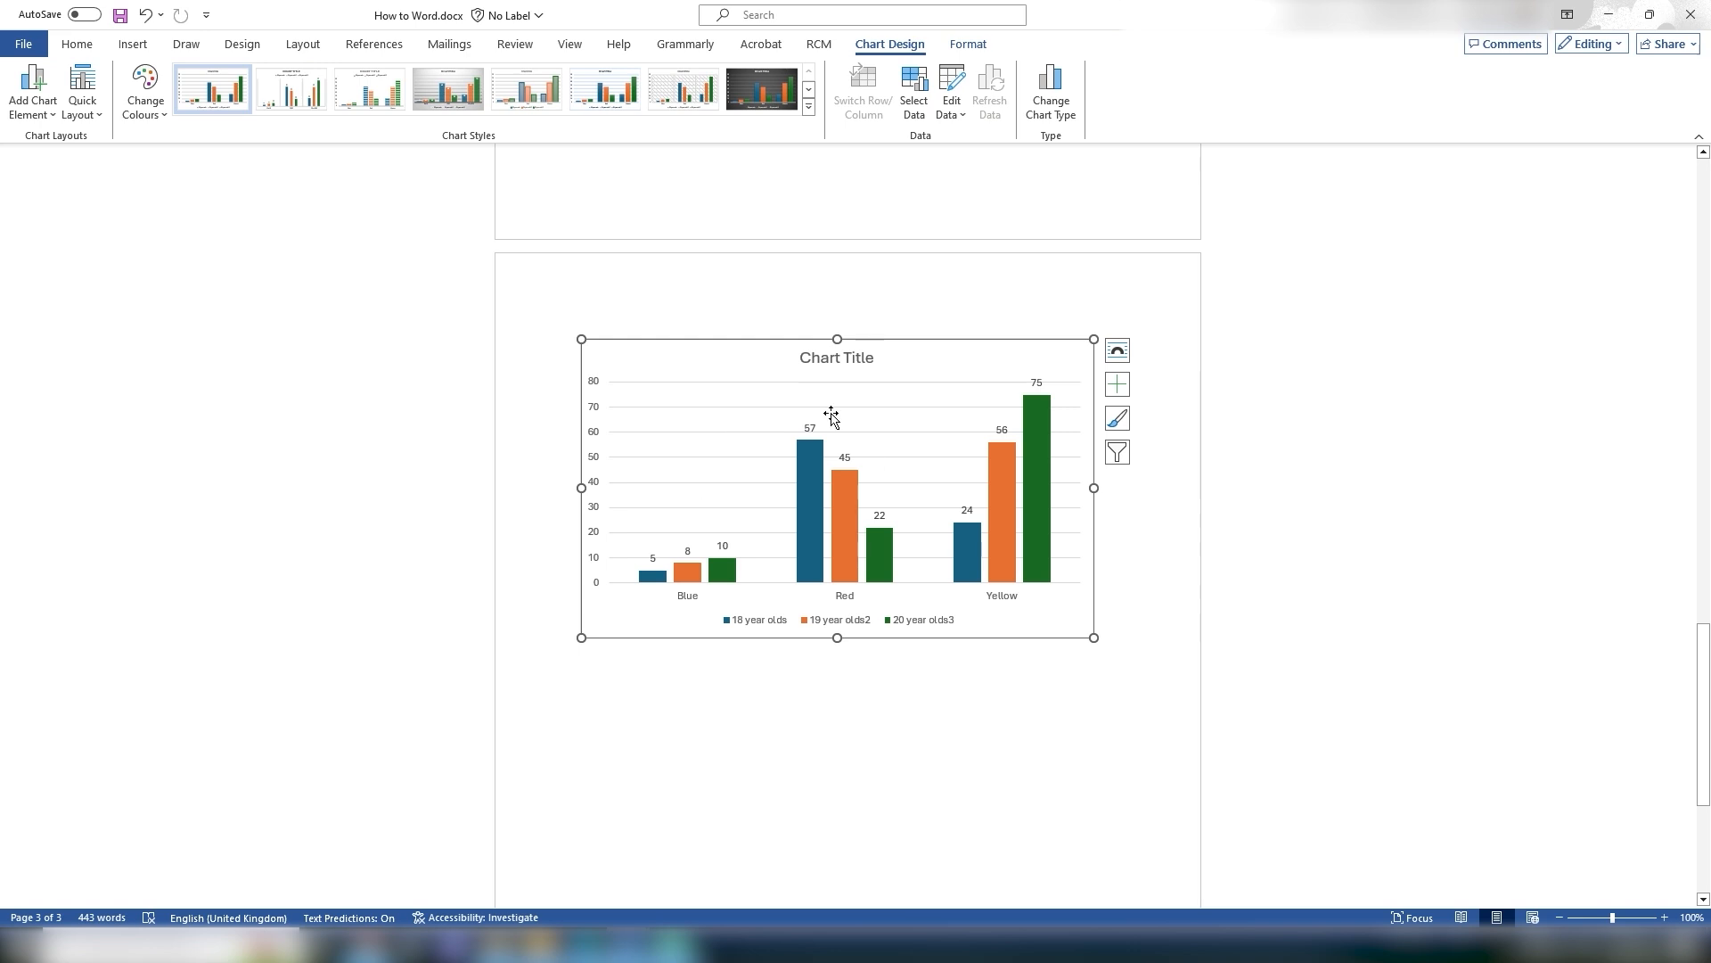
pyautogui.rightClick(828, 450)
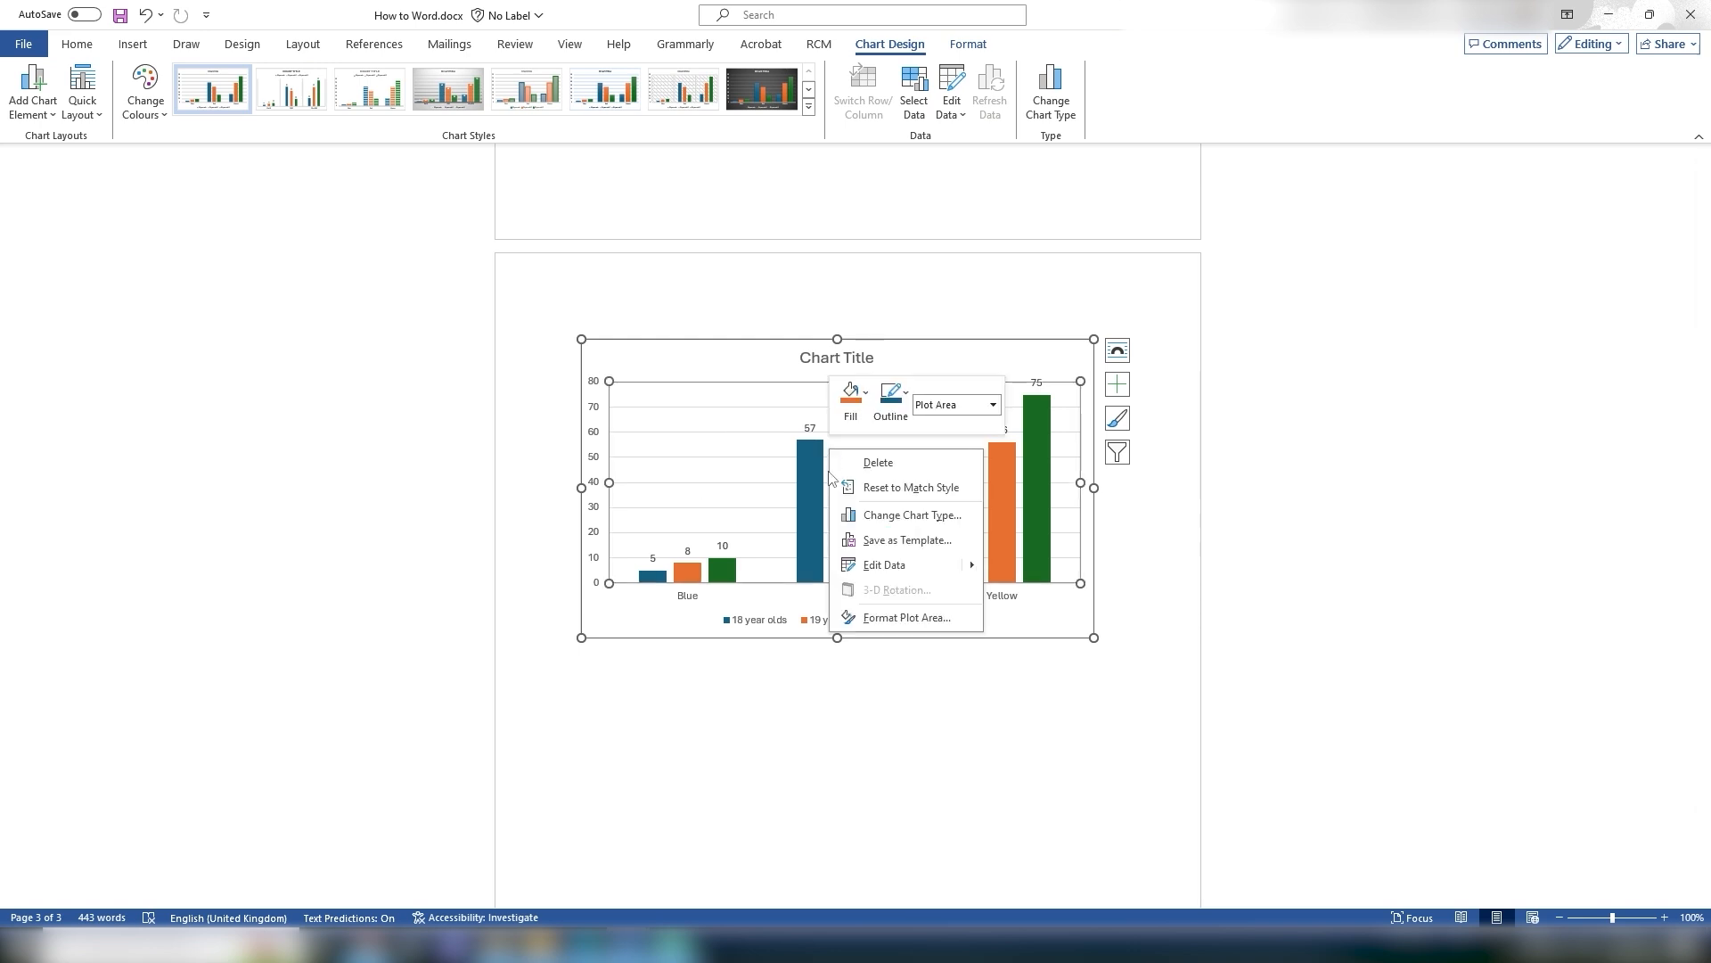
pyautogui.press('Escape')
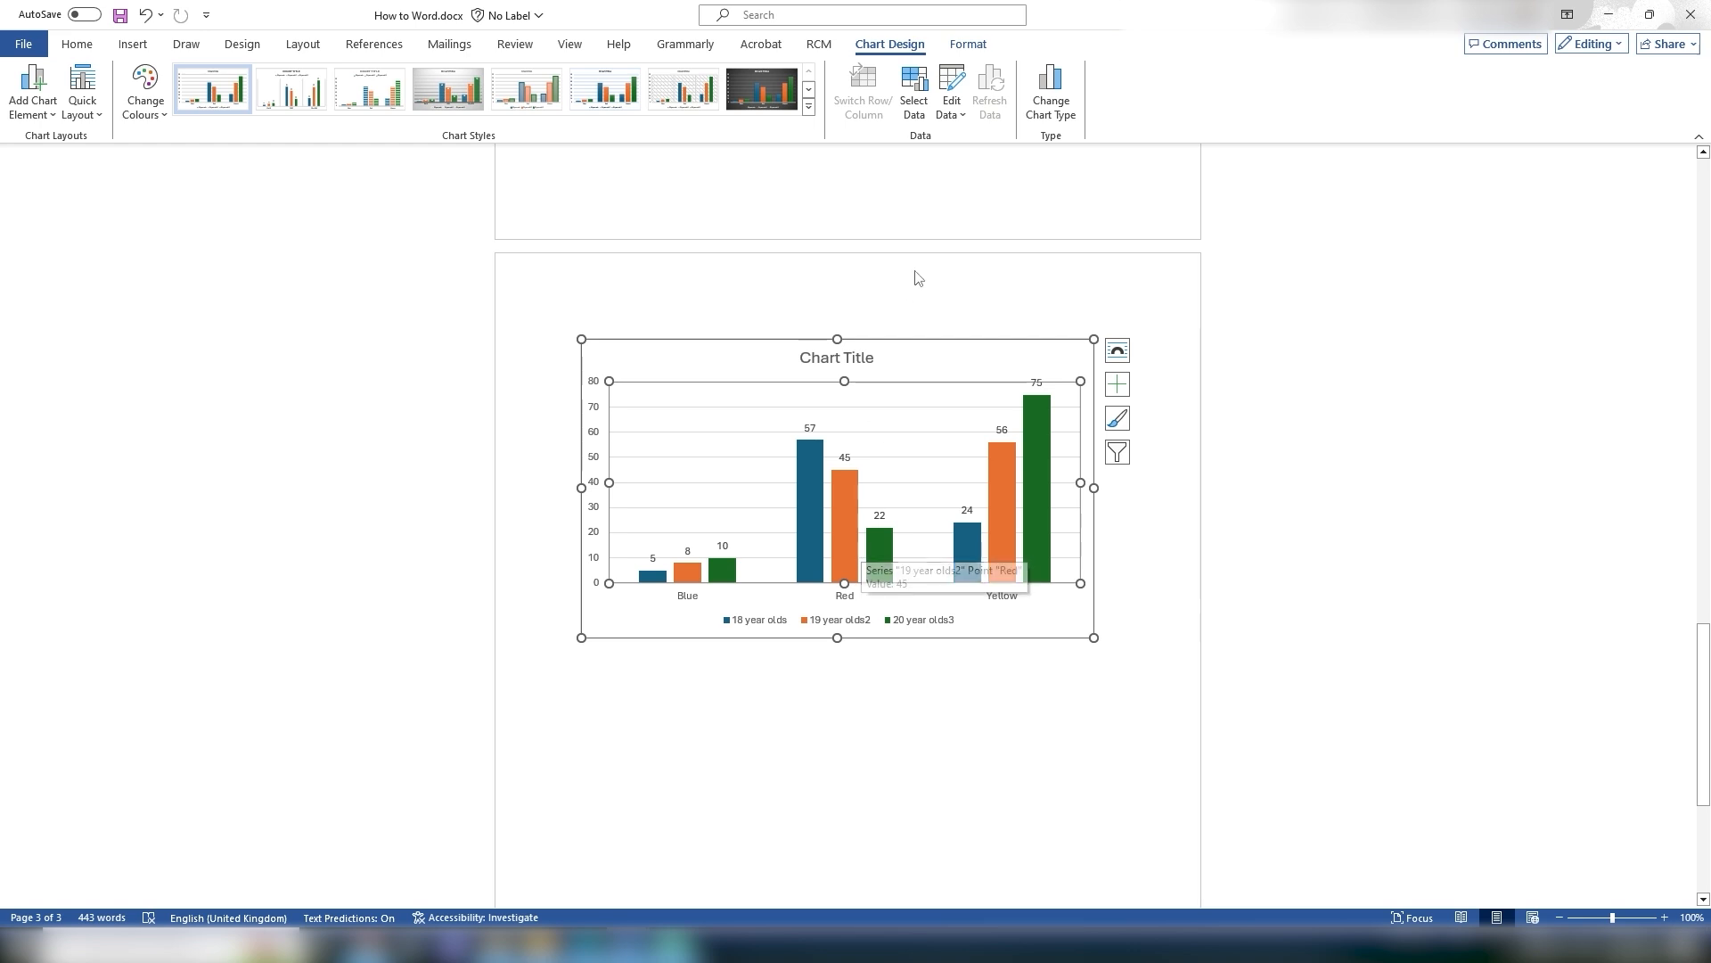
pyautogui.click(1045, 98)
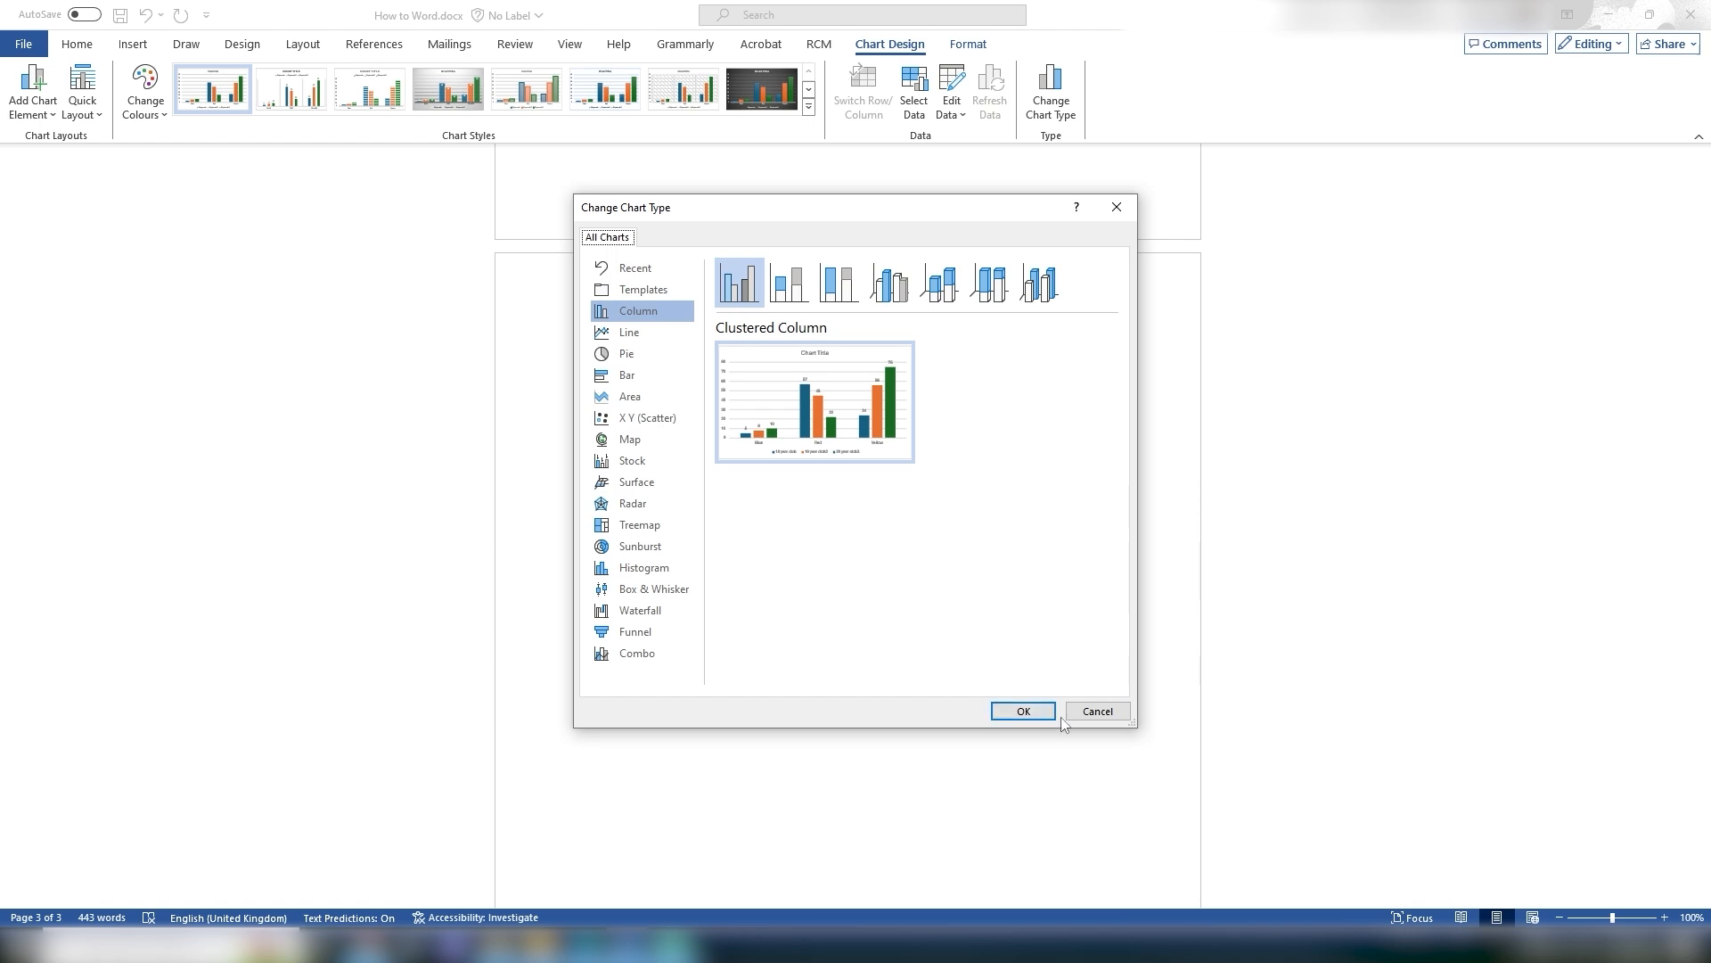
pyautogui.click(1090, 713)
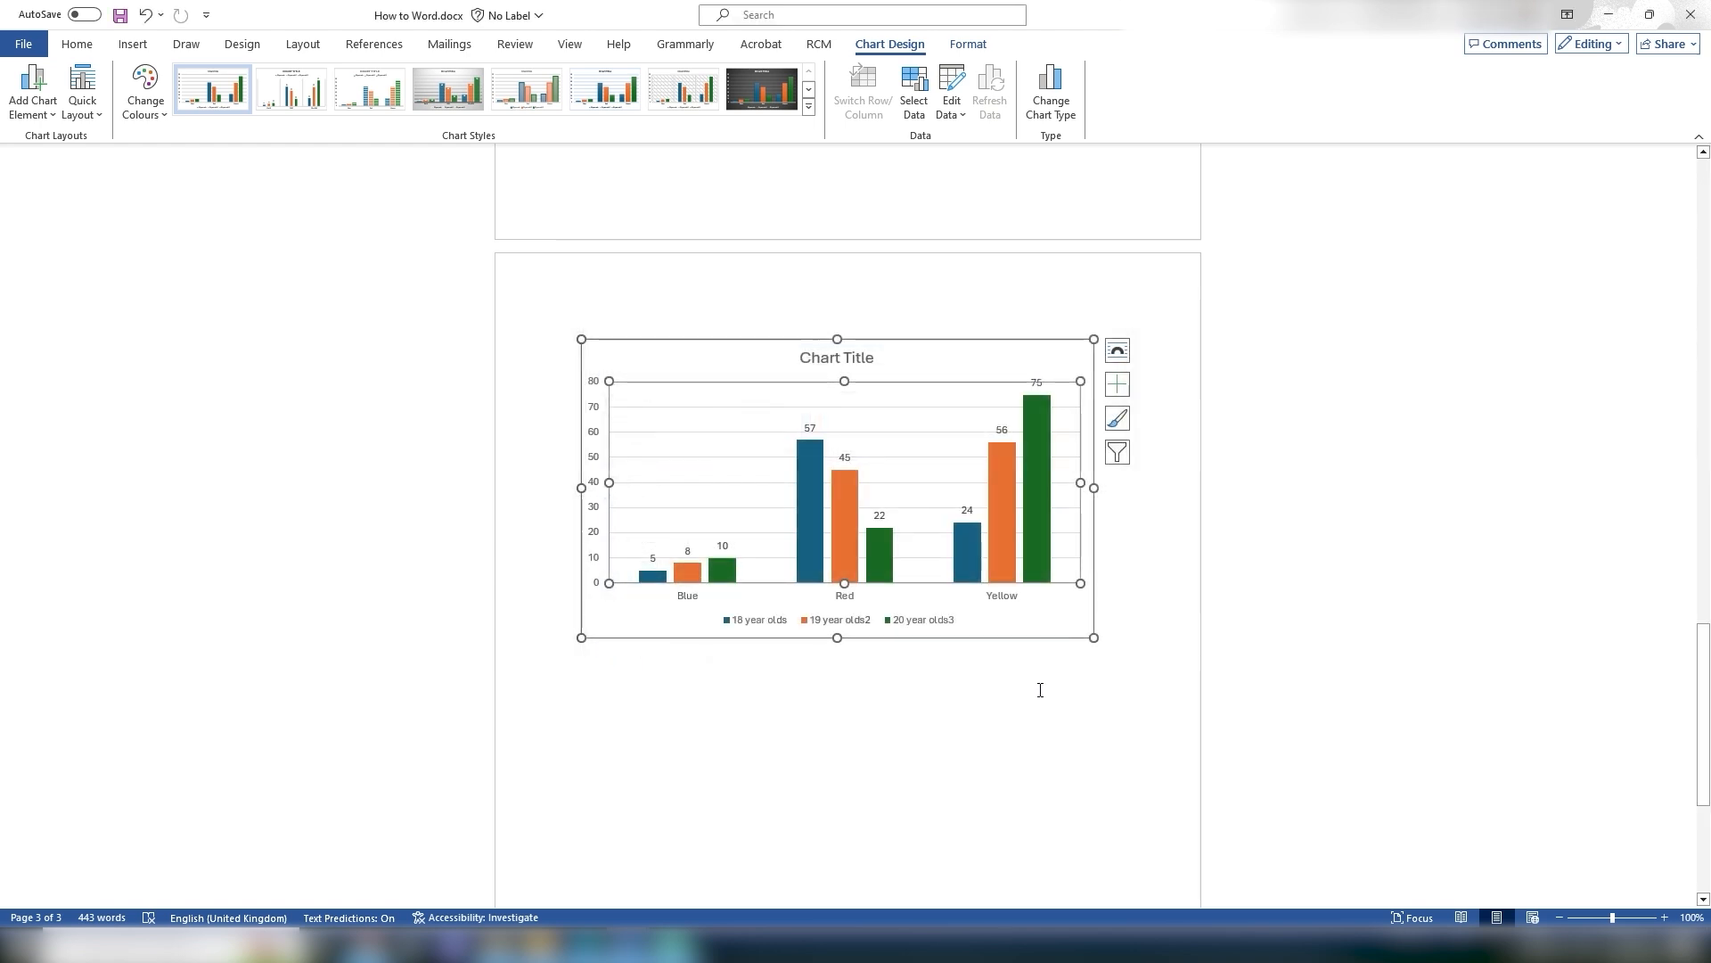
# Step: Rename the chart title to Fav Colours
pyautogui.click(817, 359)
pyautogui.moveTo(805, 356); pyautogui.dragTo(877, 358)
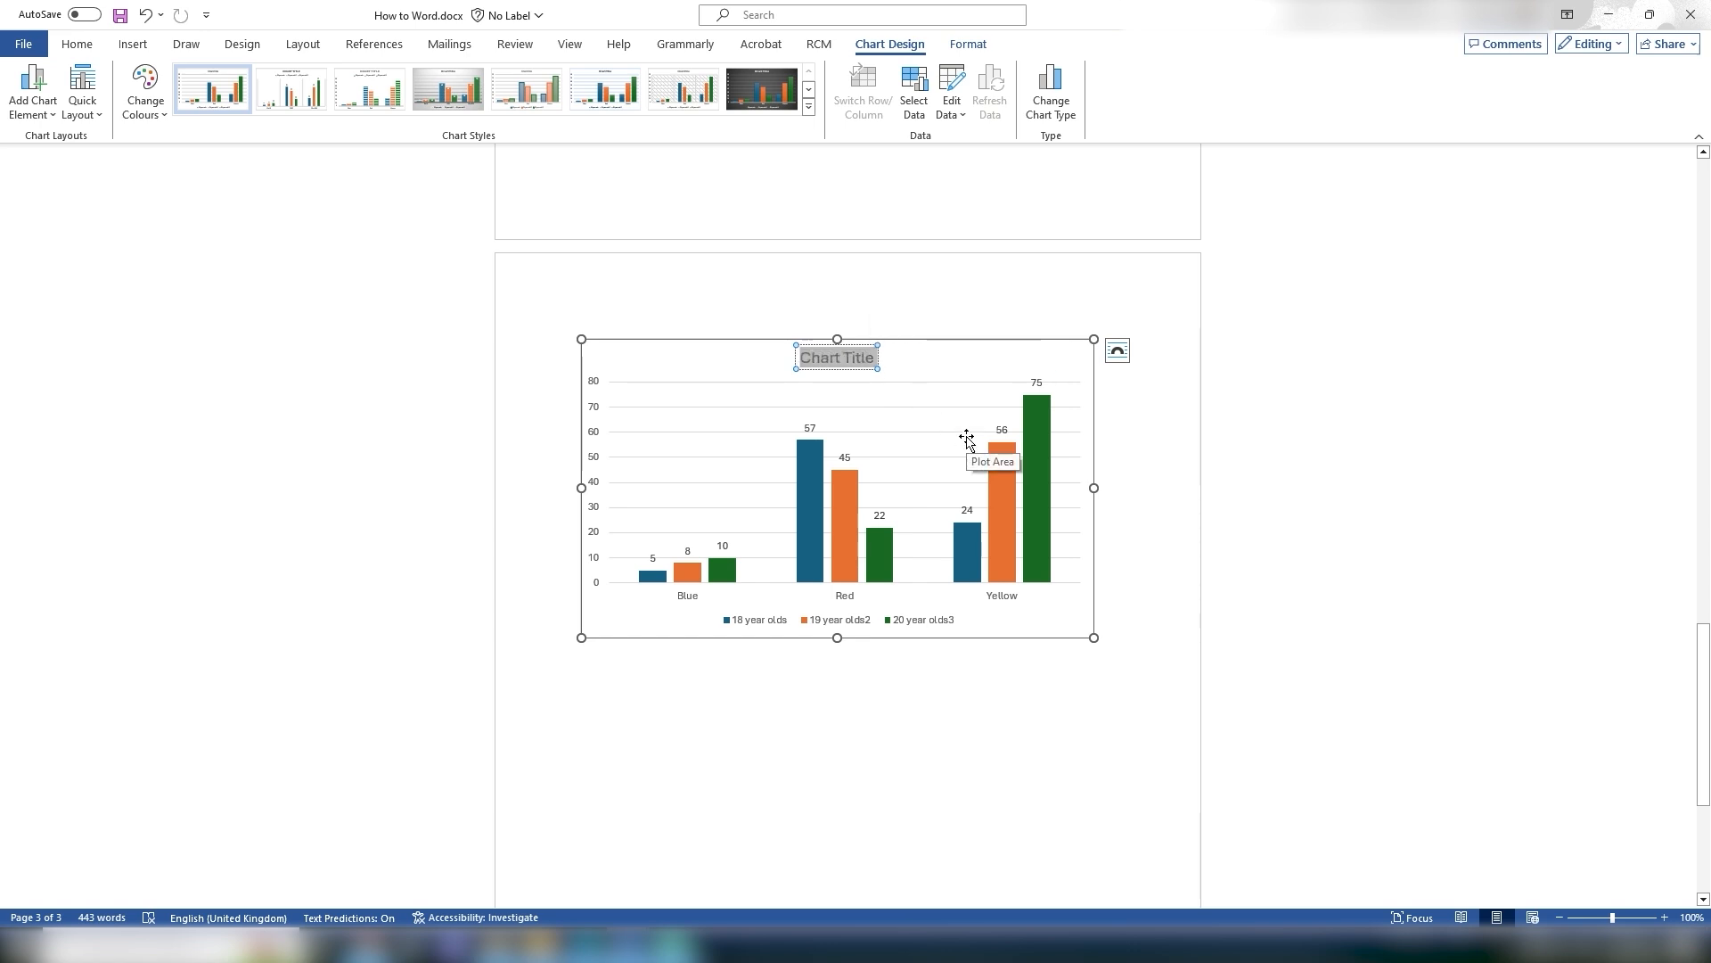
pyautogui.write('Fav Colours')
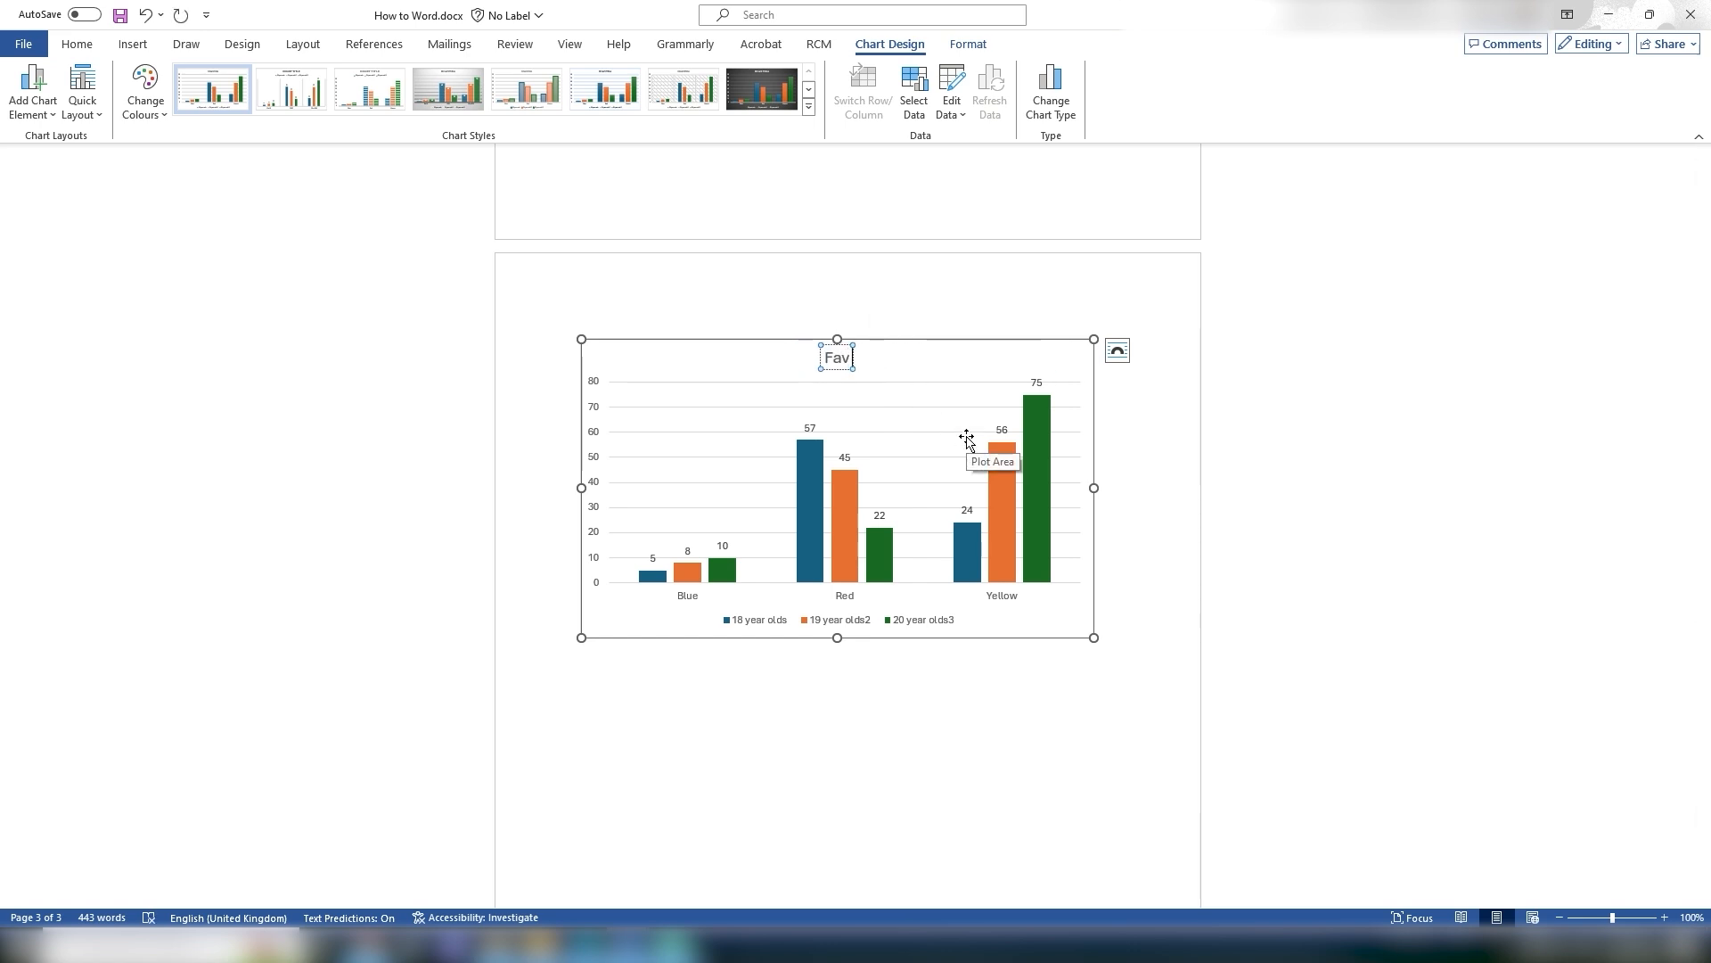
pyautogui.click(1254, 472)
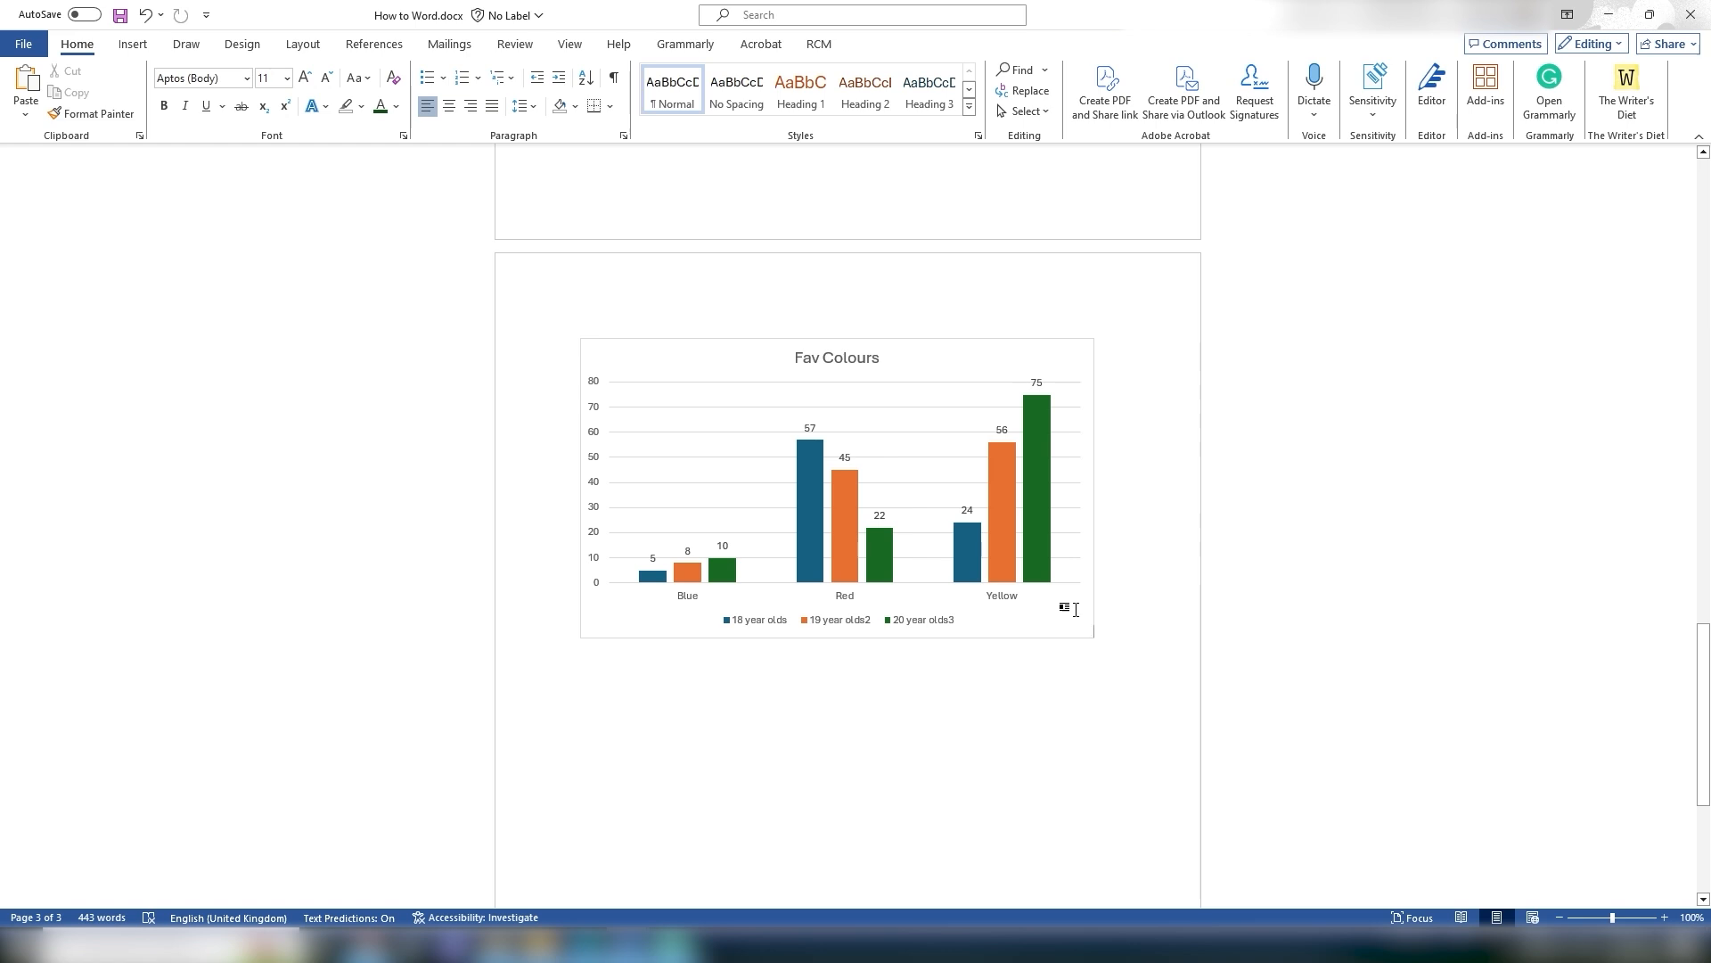
# Step: Delete the chart from the document
pyautogui.click(1065, 606)
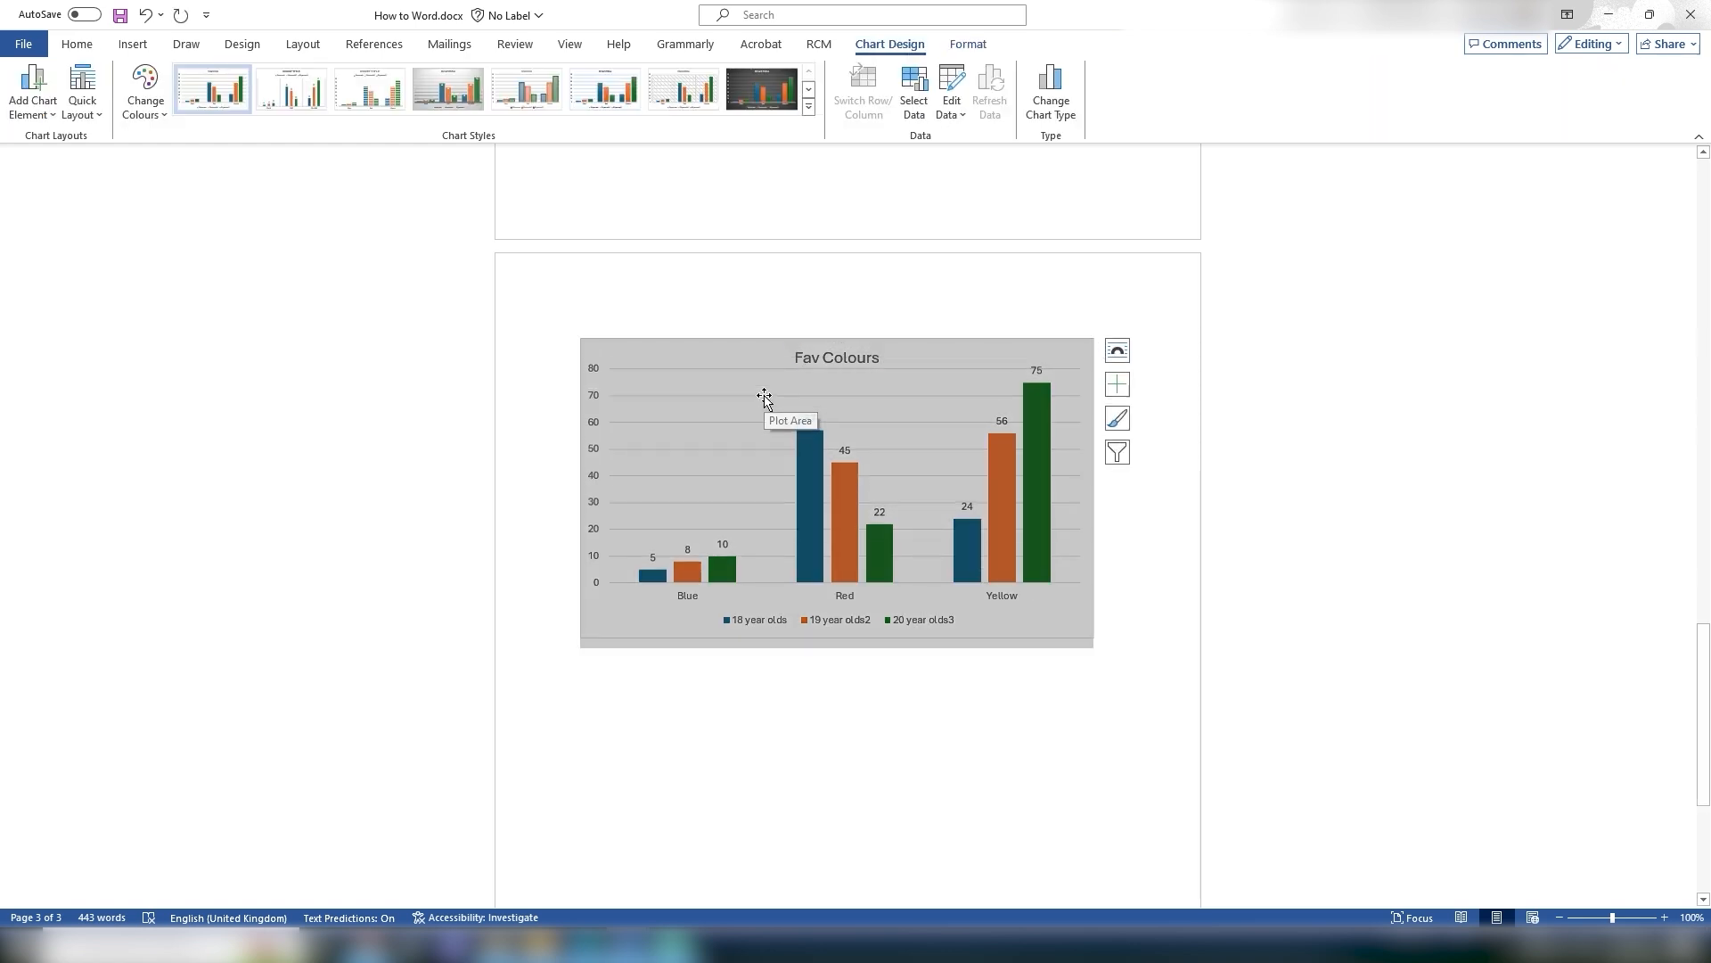
pyautogui.press('Delete')
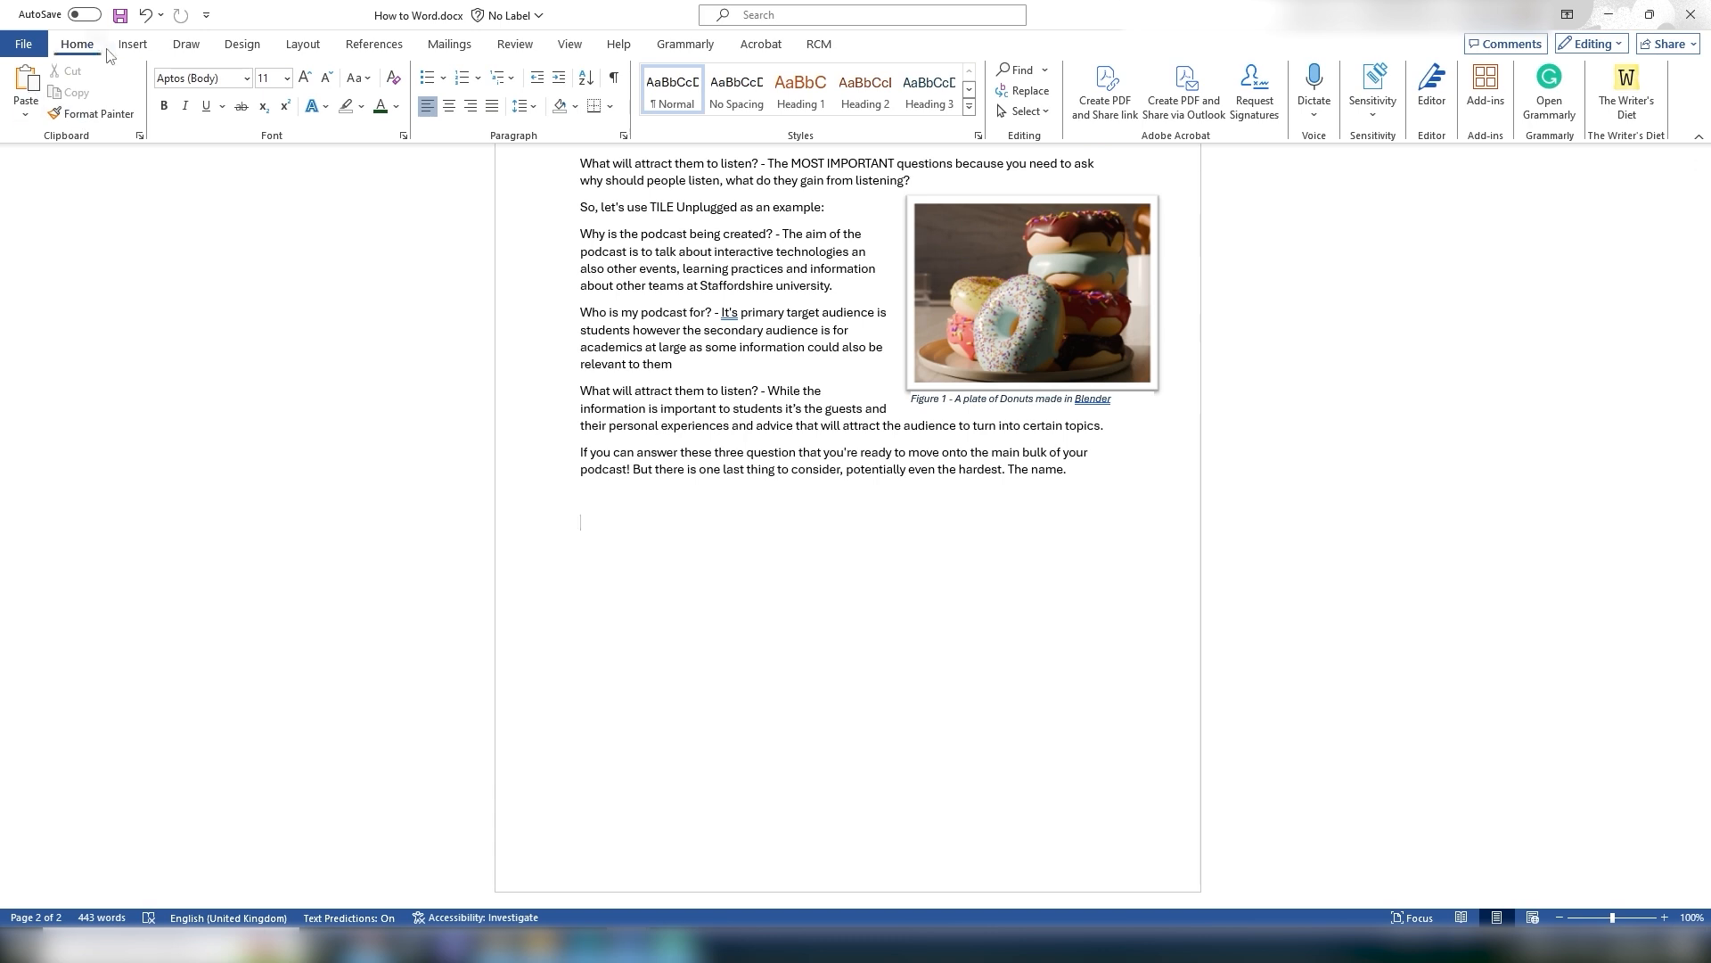
# Step: Hyperlink the text 'Why am I making the podcast' to the copied YouTube video URL
pyautogui.click(133, 44)
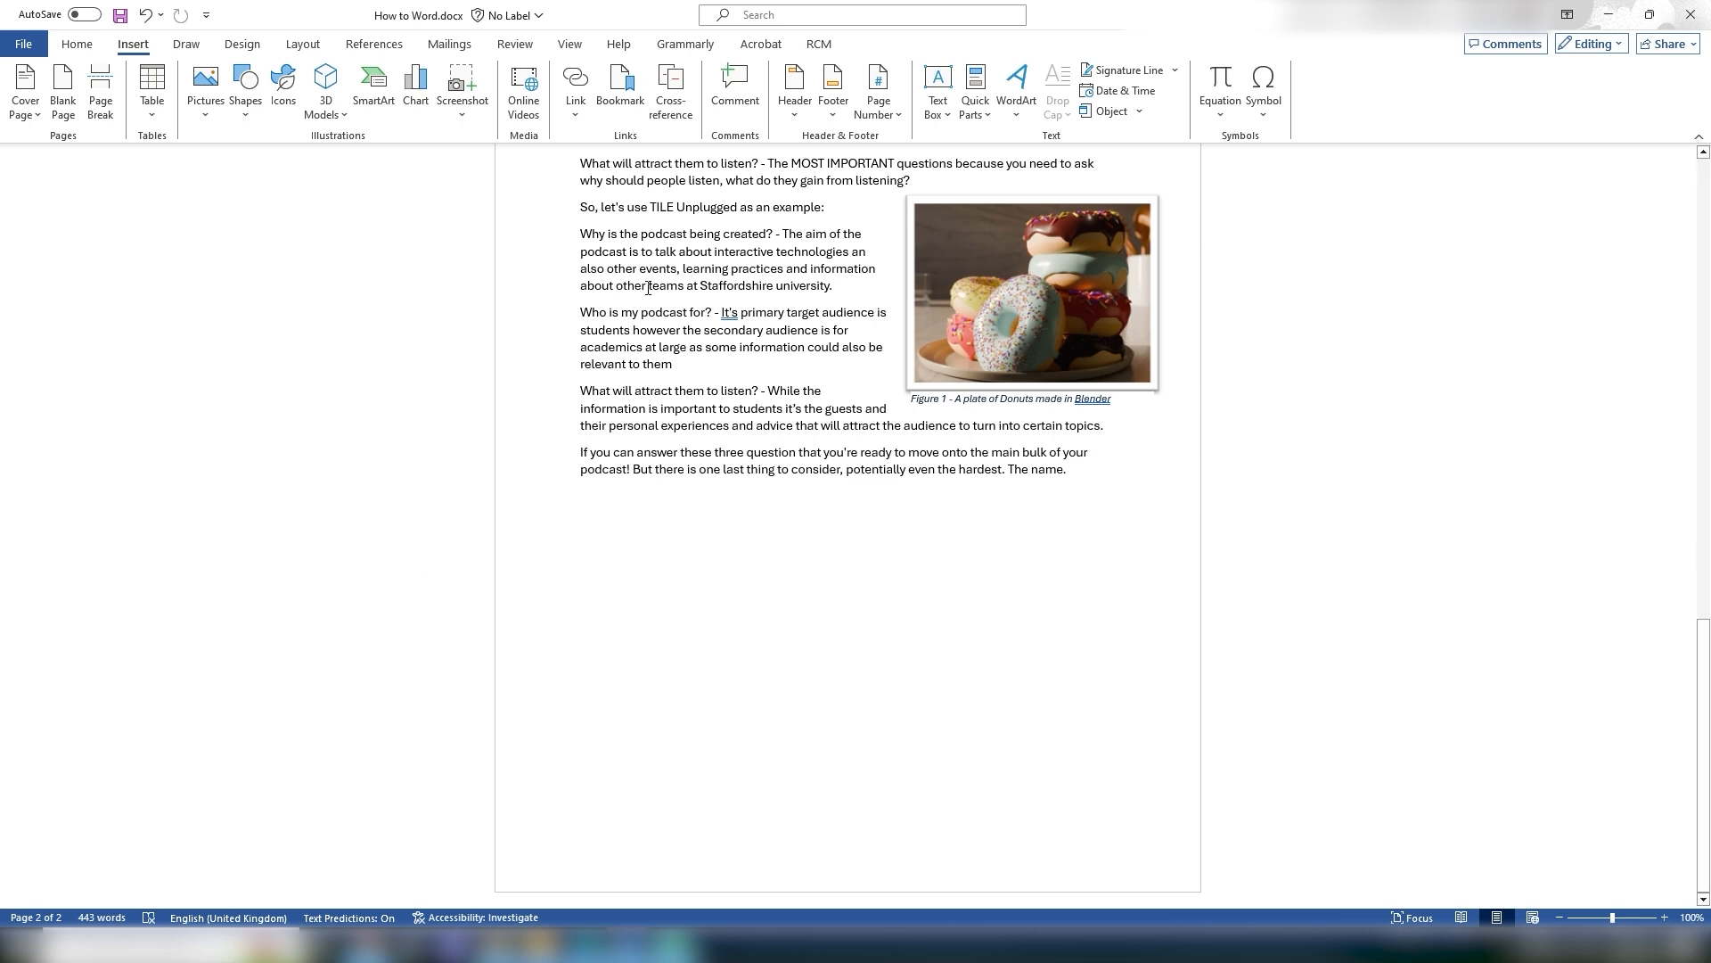
pyautogui.scroll(5, 749, 539)
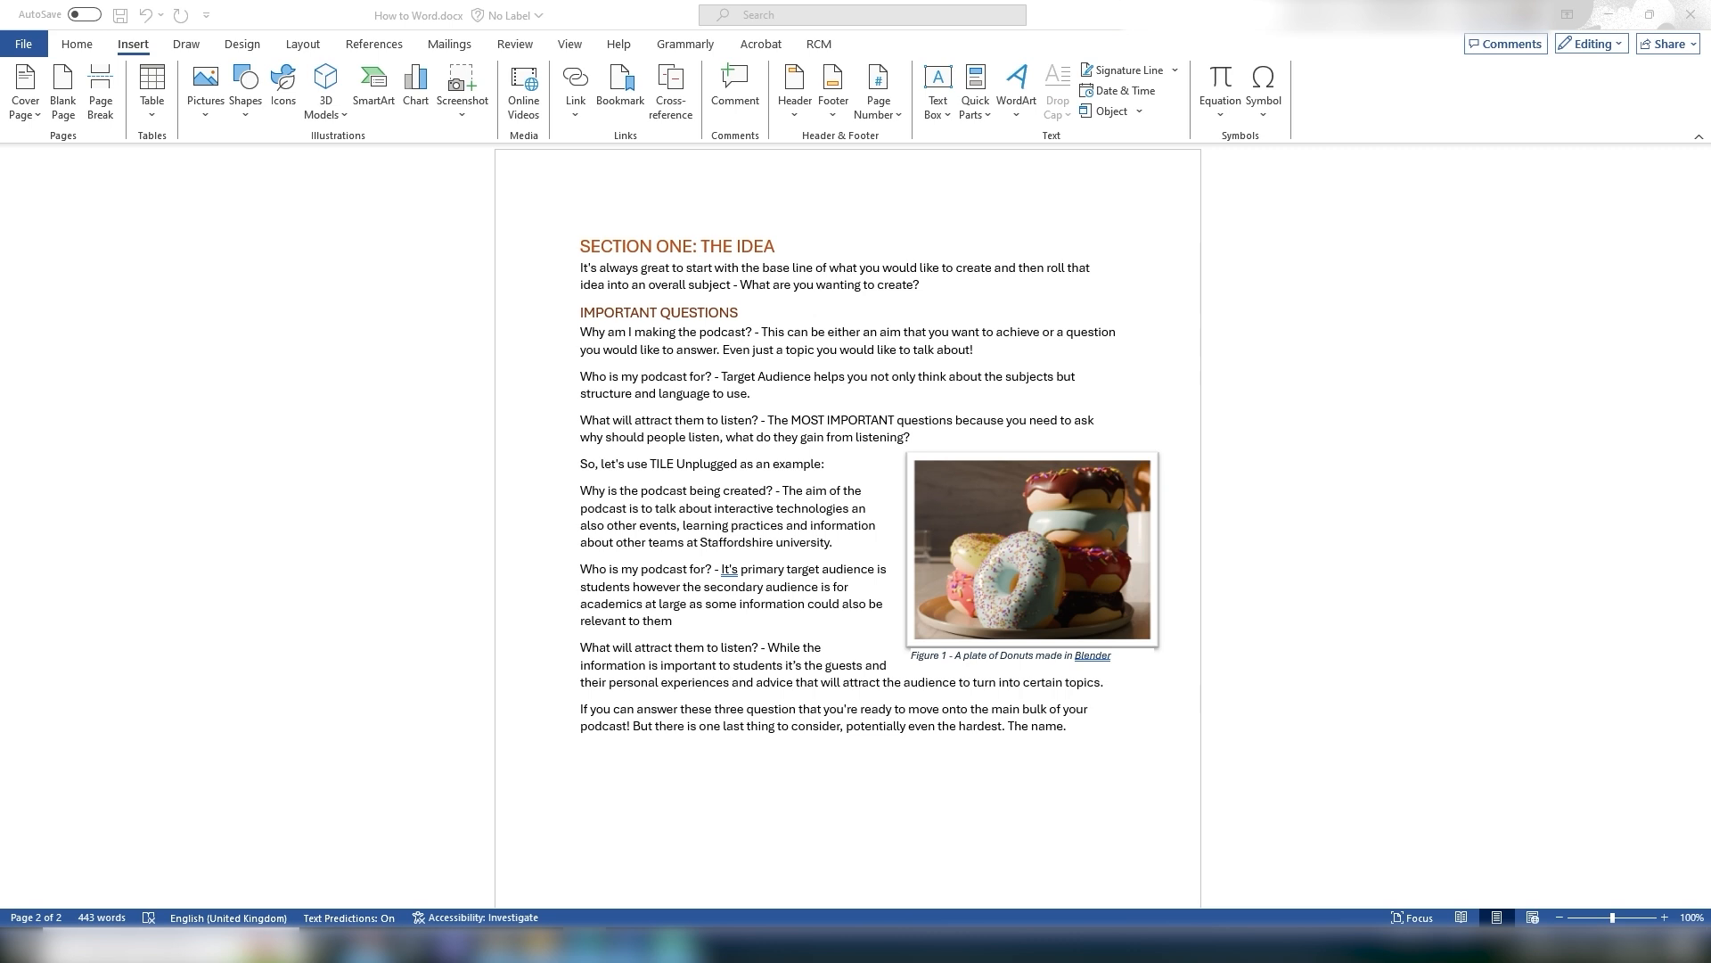
pyautogui.click(600, 332)
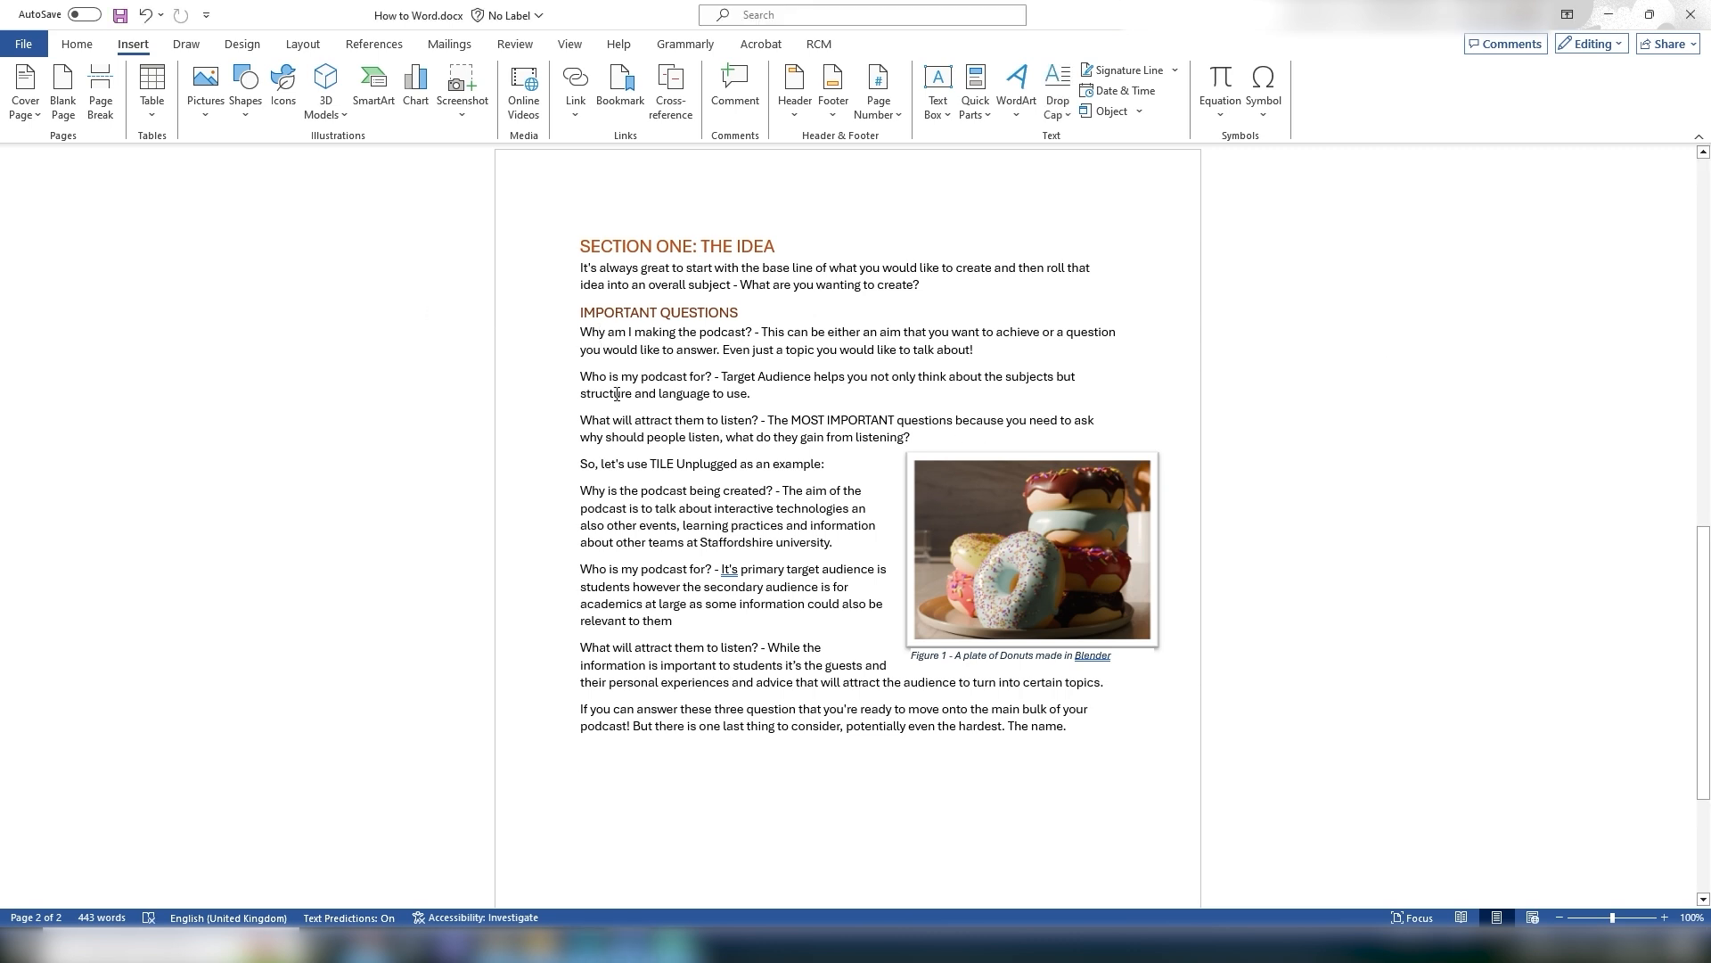
pyautogui.moveTo(582, 332); pyautogui.dragTo(745, 331)
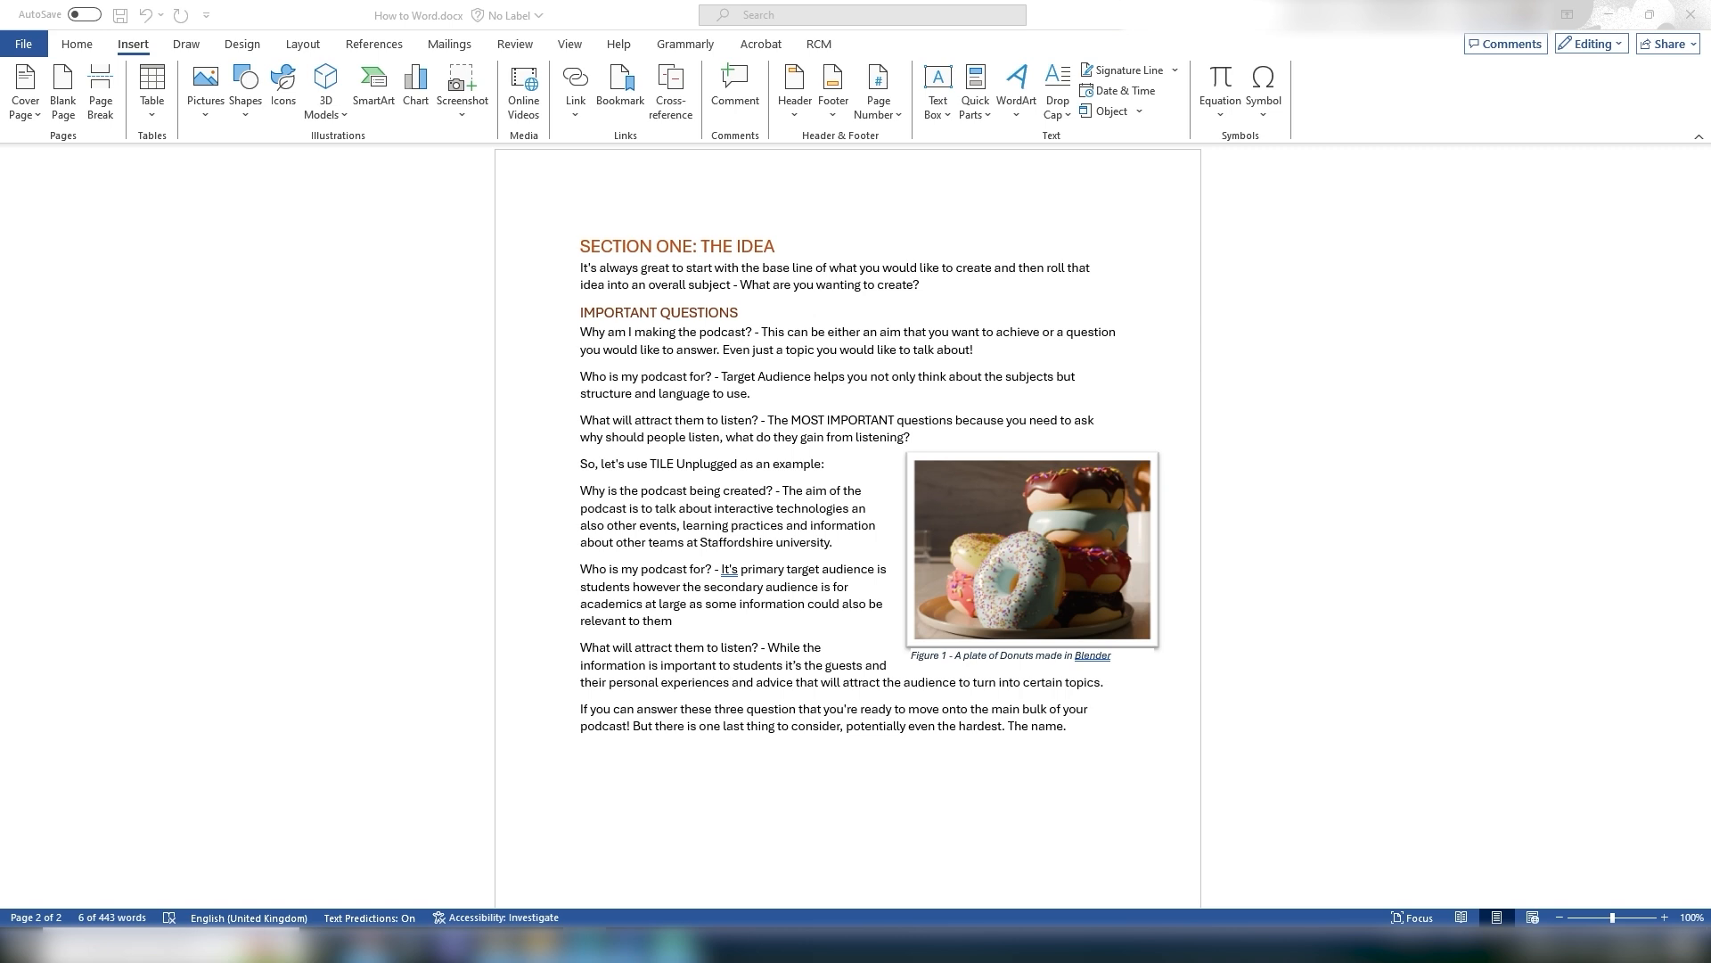
pyautogui.rightClick(593, 336)
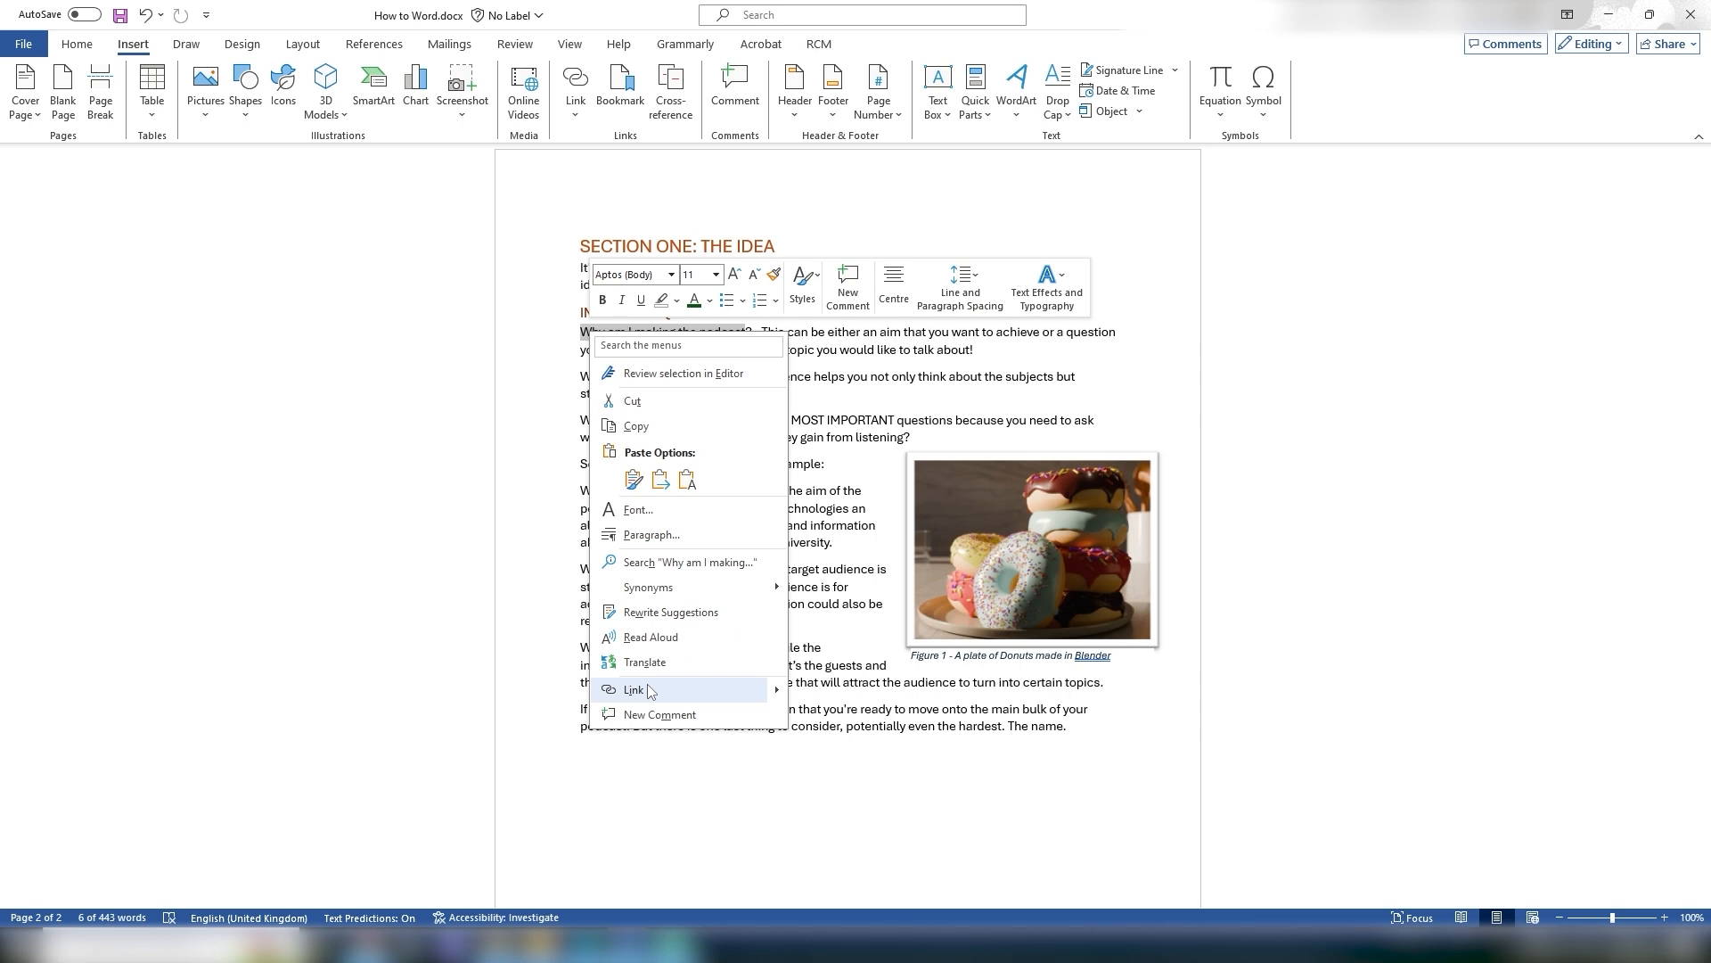
pyautogui.click(582, 141)
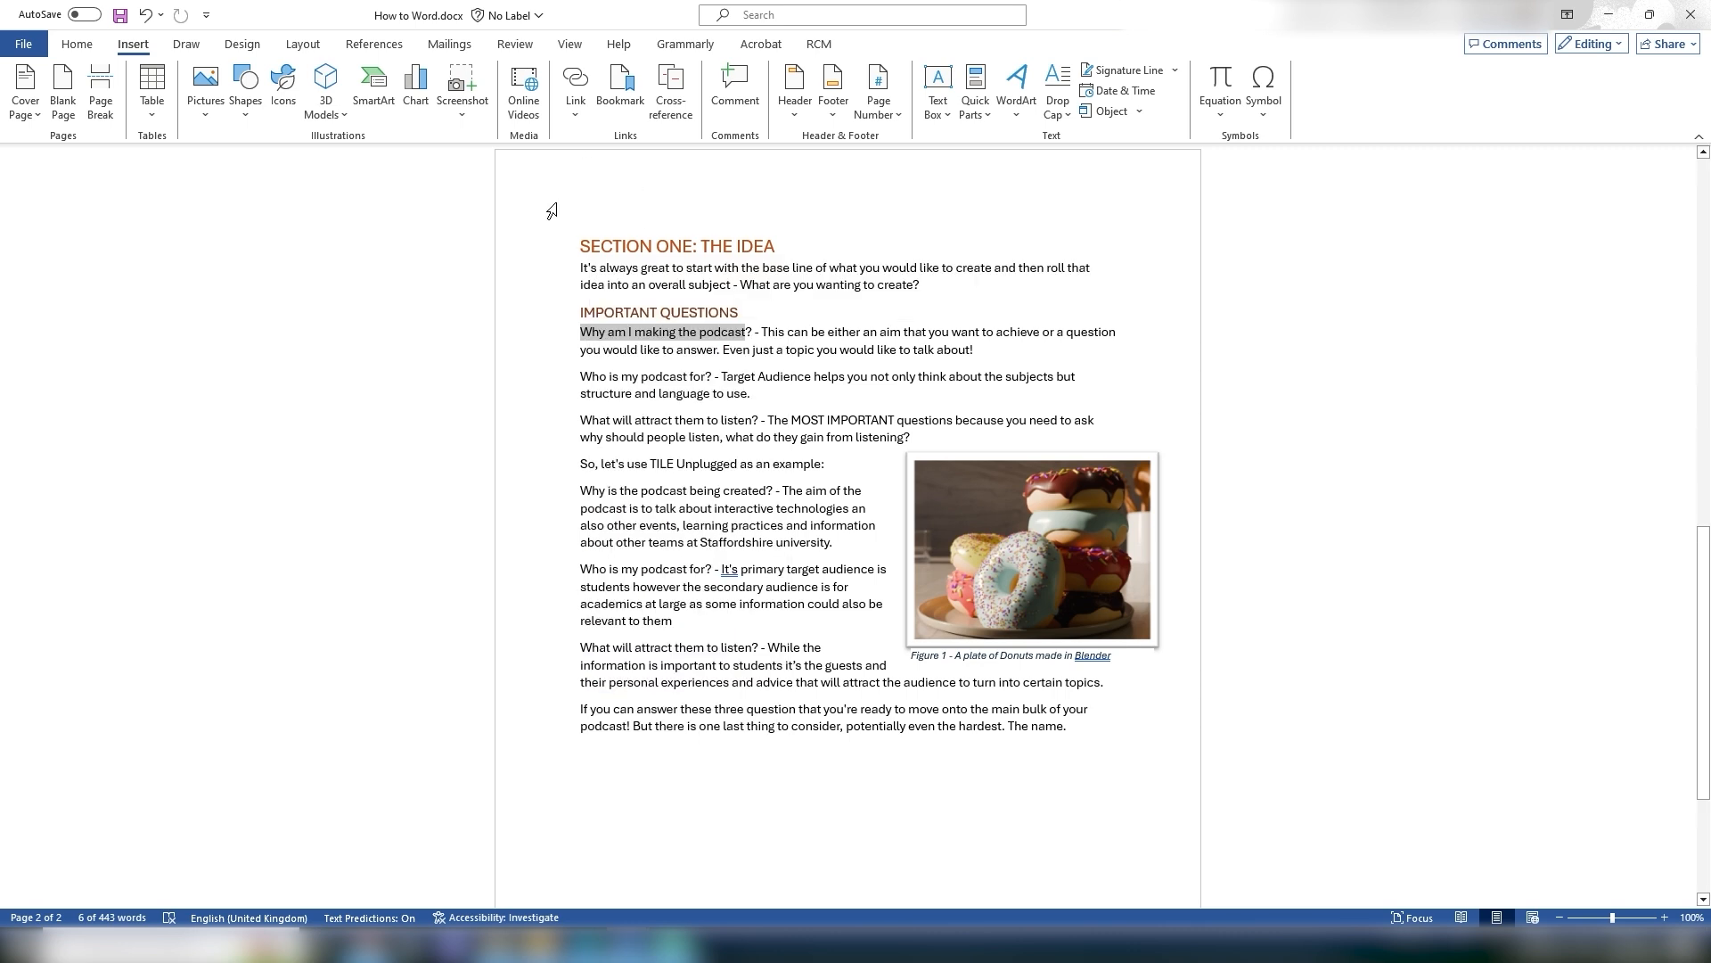
pyautogui.click(583, 98)
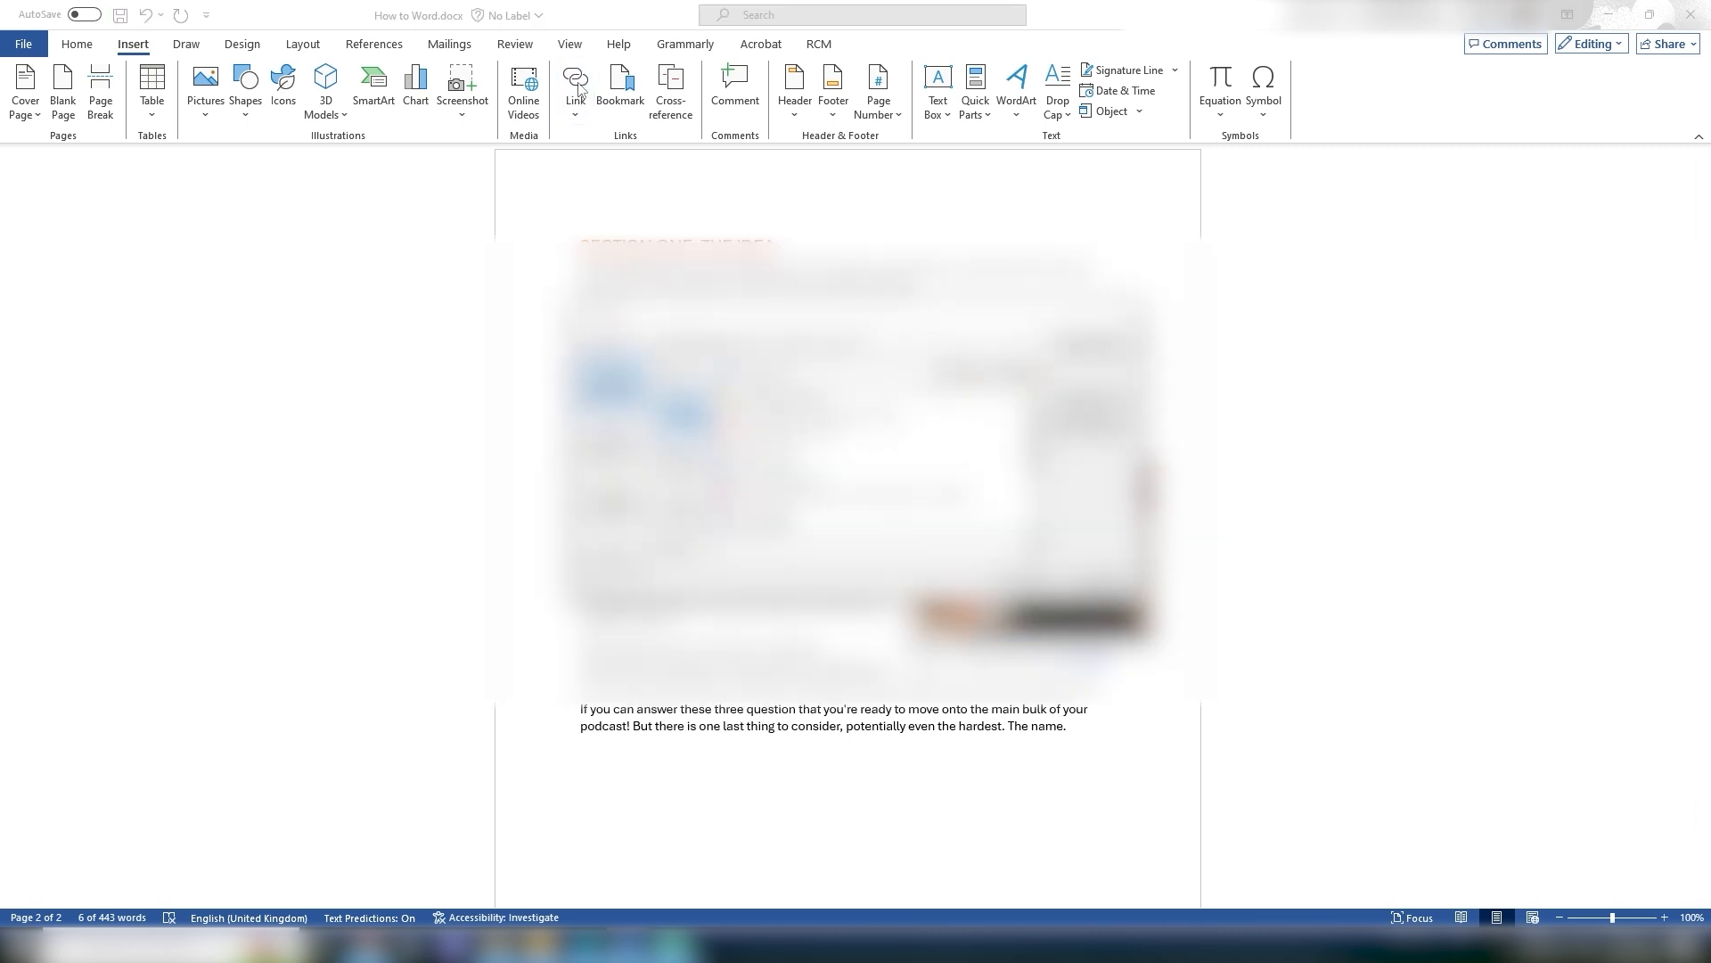
pyautogui.moveTo(668, 349); pyautogui.dragTo(285, 206)
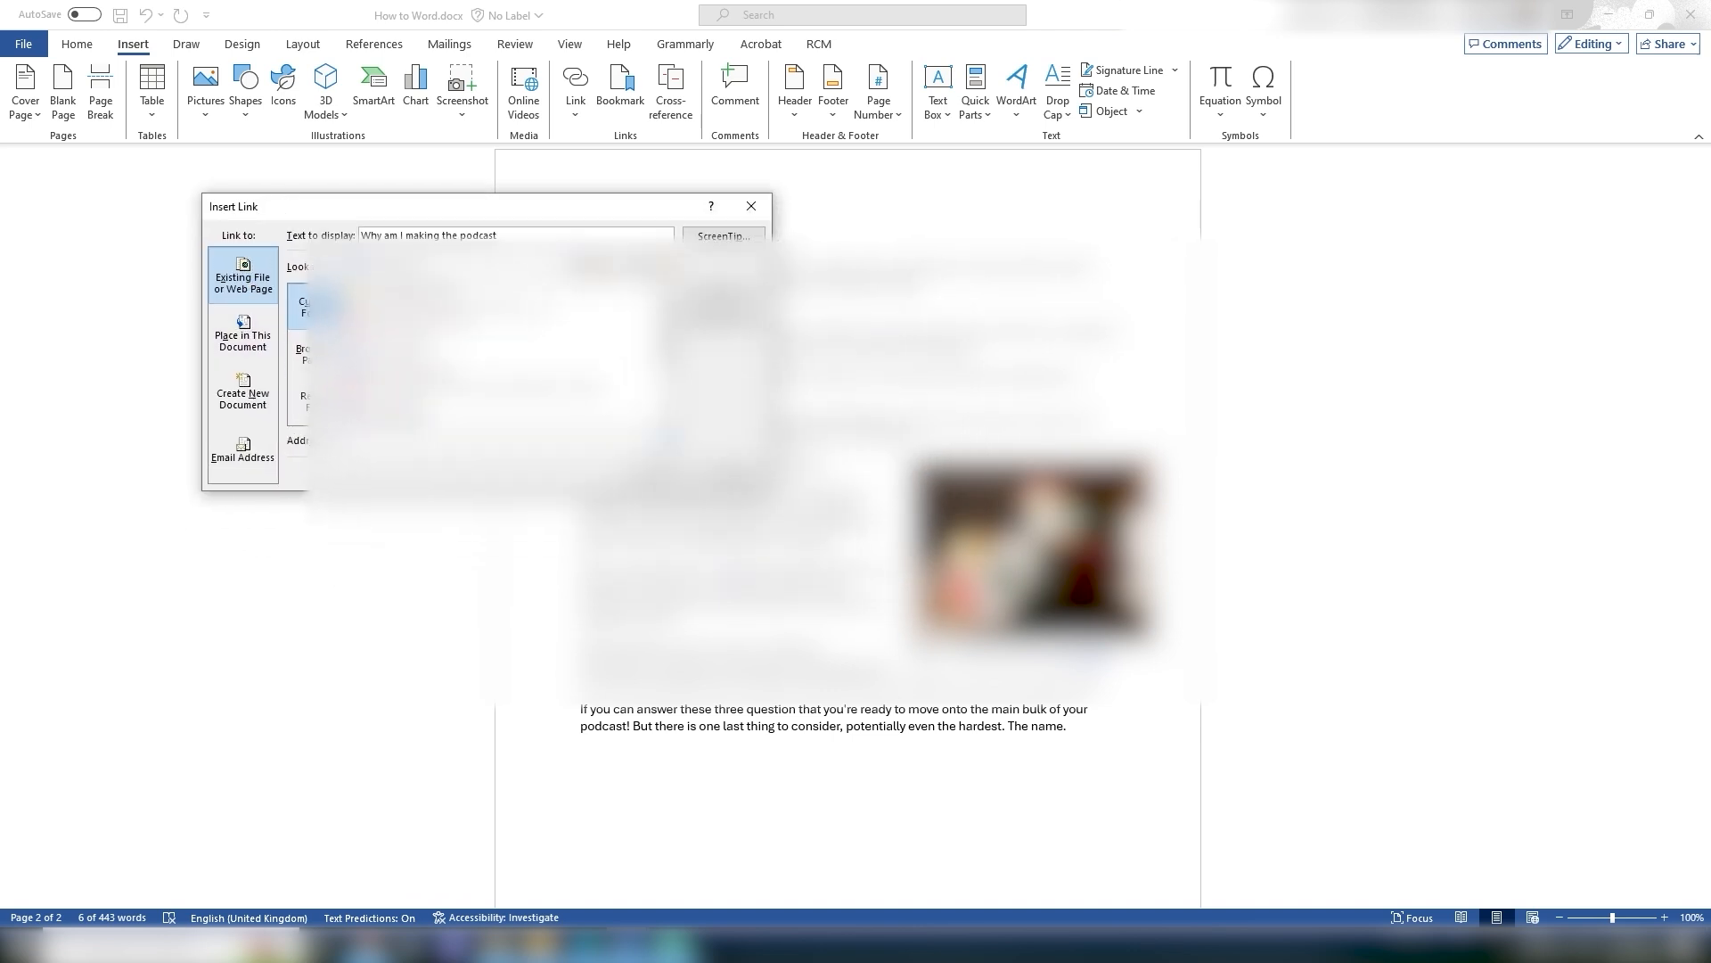
pyautogui.moveTo(595, 214); pyautogui.dragTo(832, 473)
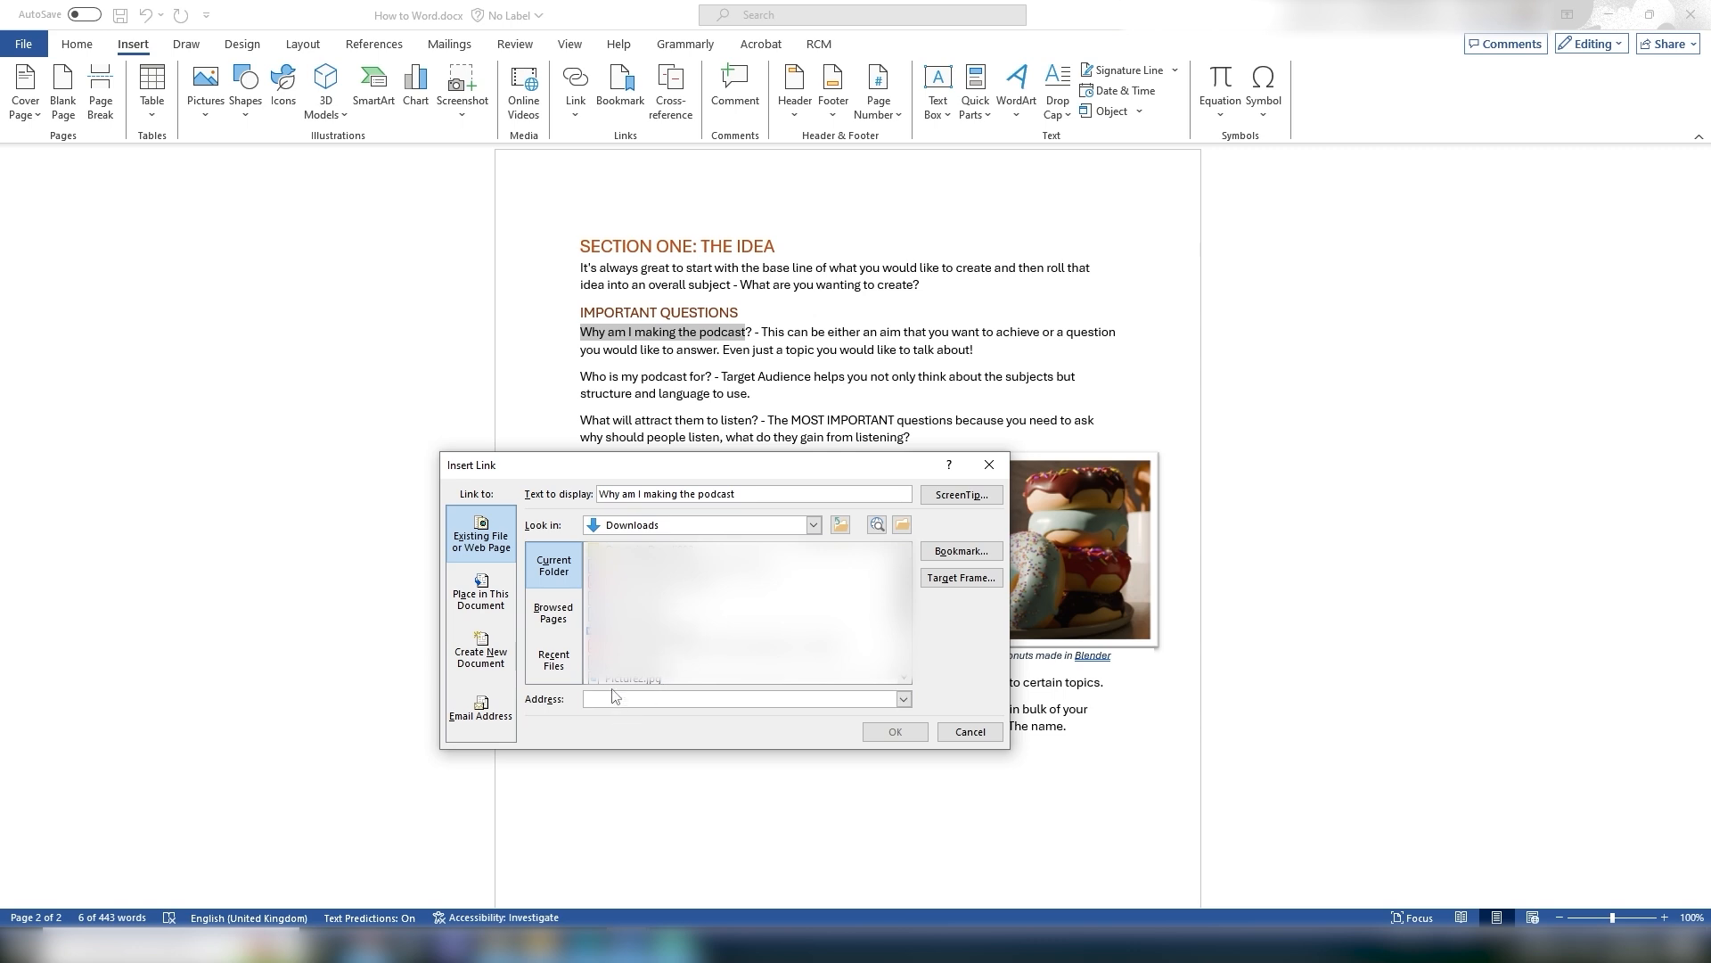
pyautogui.write('https://www.youtube.com/watch?v=Ls4c7uP8BUM')
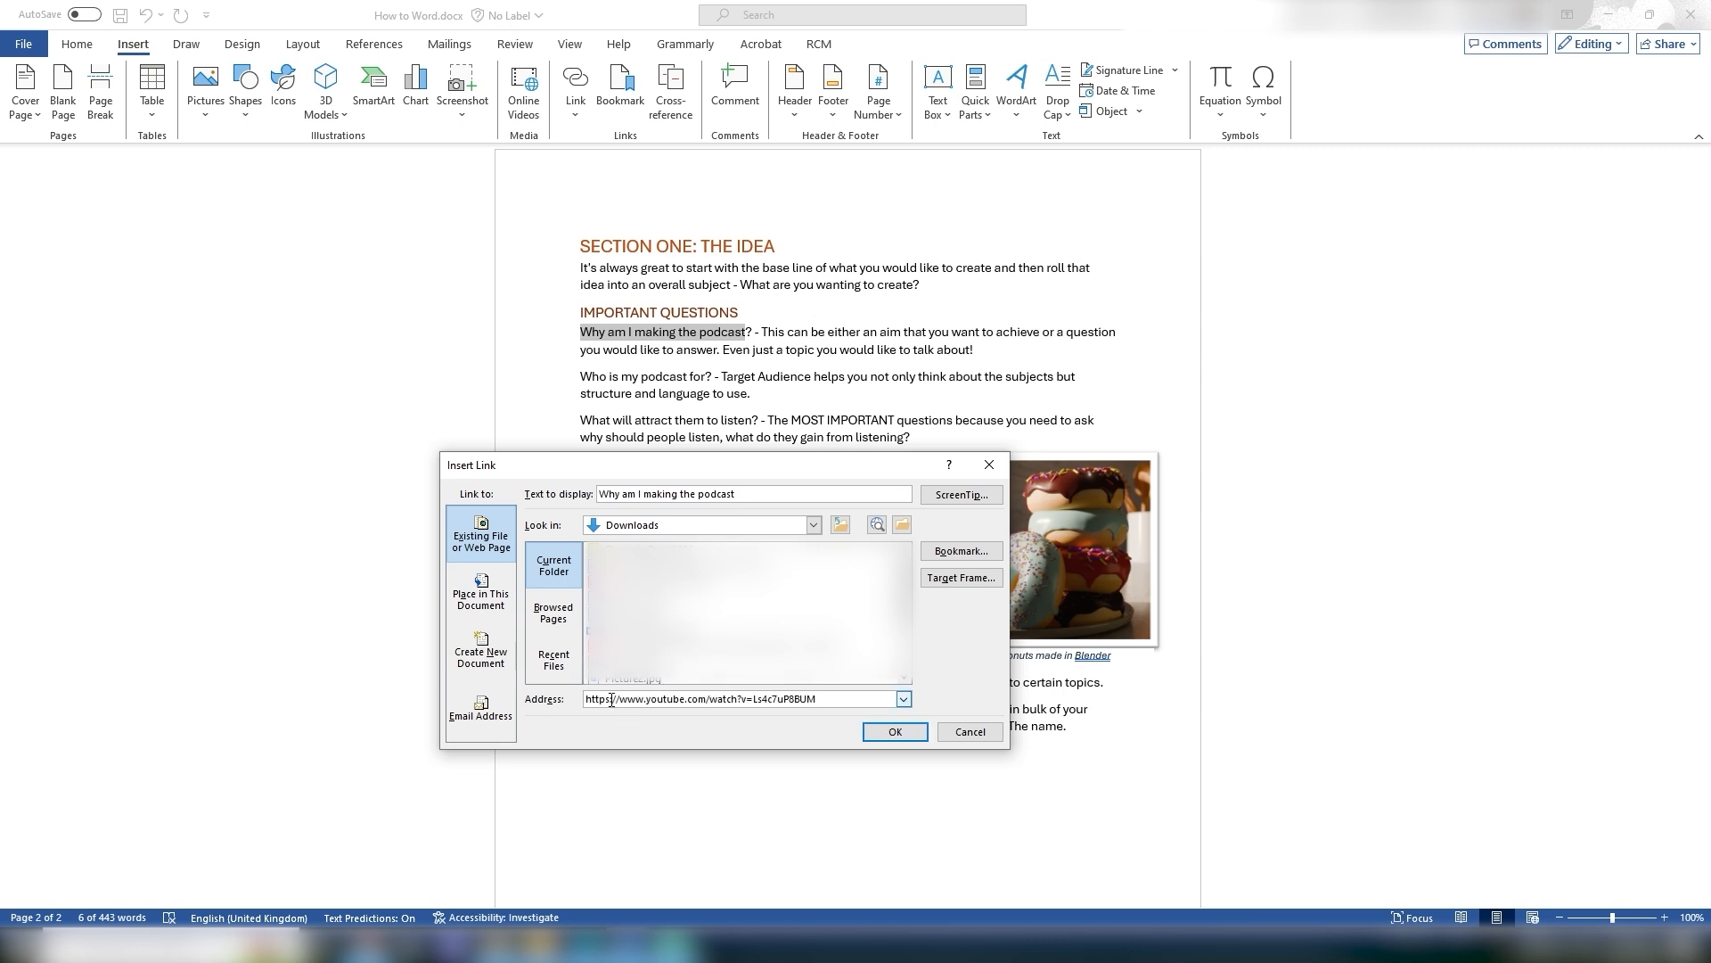
pyautogui.click(895, 732)
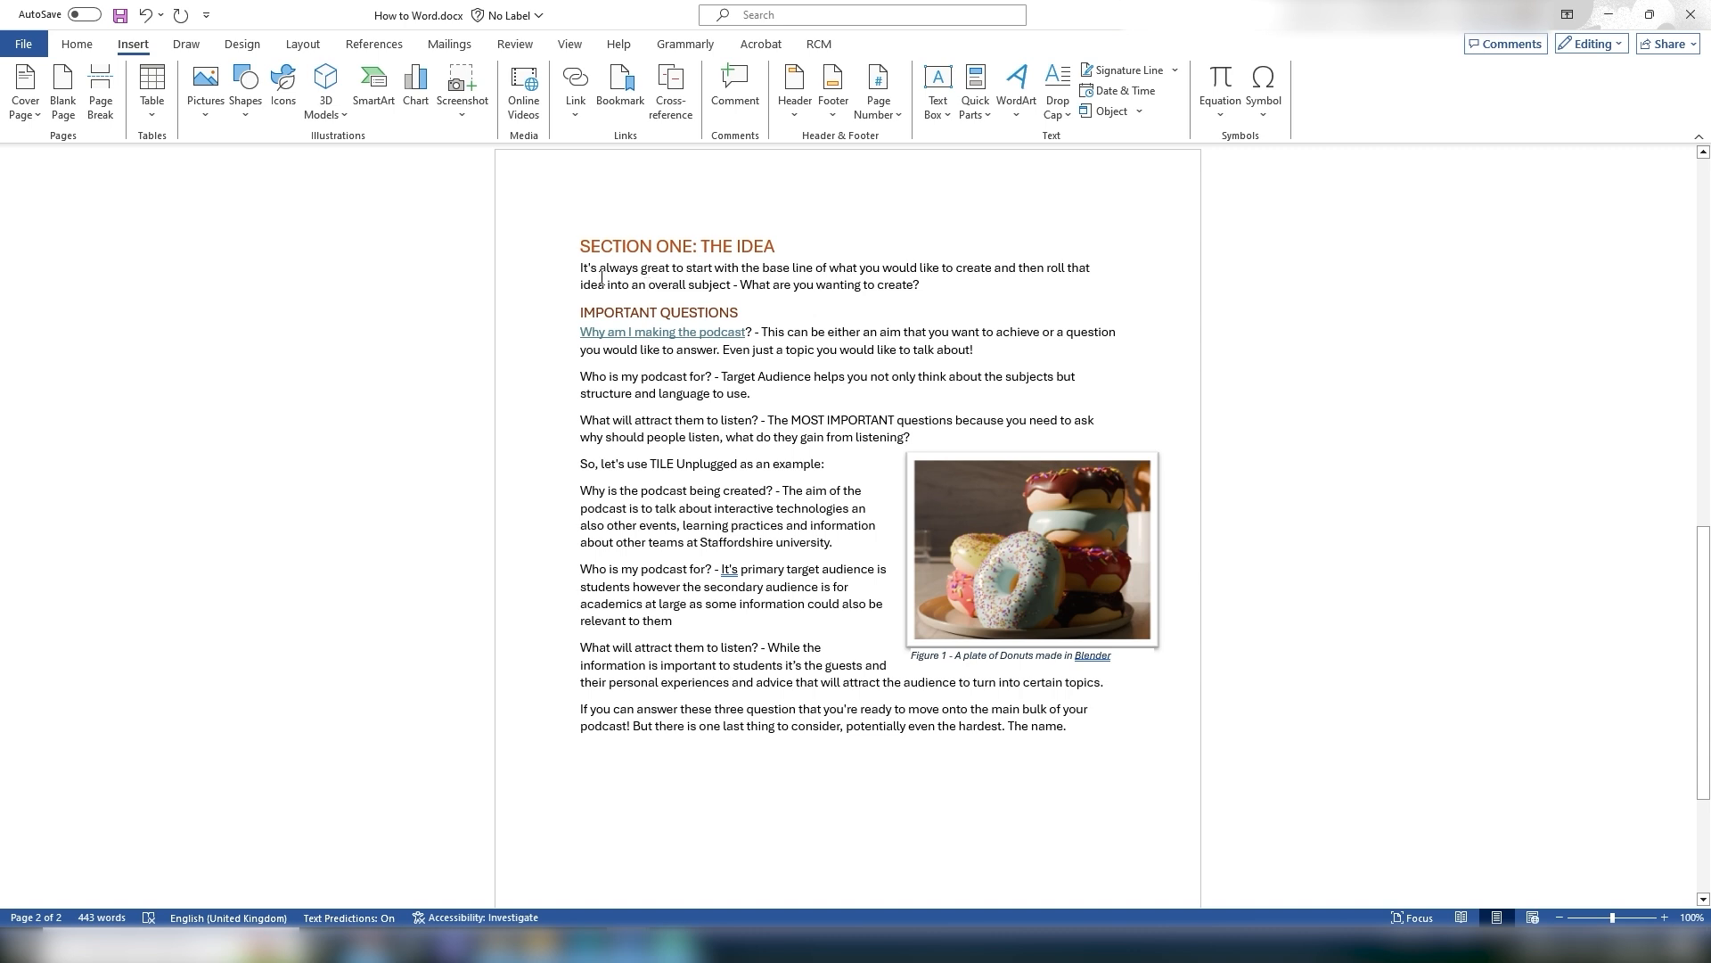
pyautogui.click(1011, 292)
pyautogui.write('this')
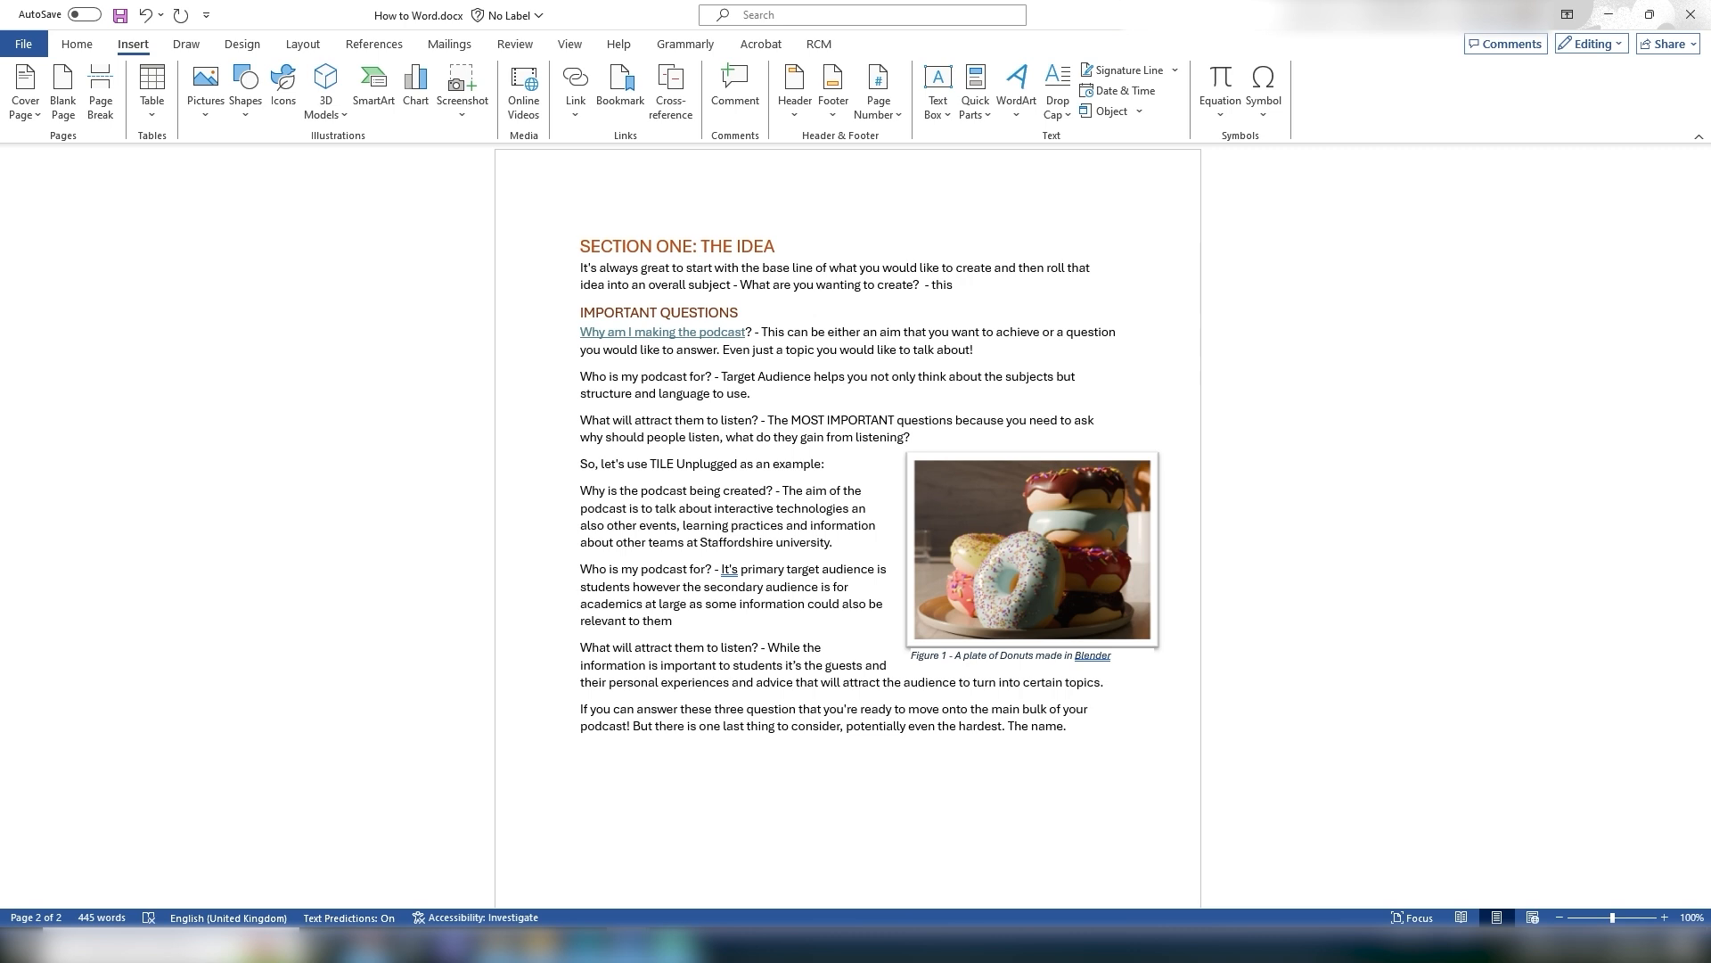
pyautogui.press('BackSpace')
pyautogui.press('BackSpace')
pyautogui.press('BackSpace')
pyautogui.press('BackSpace')
pyautogui.press('BackSpace')
pyautogui.press('BackSpace')
pyautogui.press('BackSpace')
pyautogui.press('BackSpace')
# Step: Add the comment 'Hey this is wrong!' to the first paragraph under SECTION ONE: THE IDEA
pyautogui.moveTo(921, 283); pyautogui.dragTo(581, 268)
pyautogui.click(735, 85)
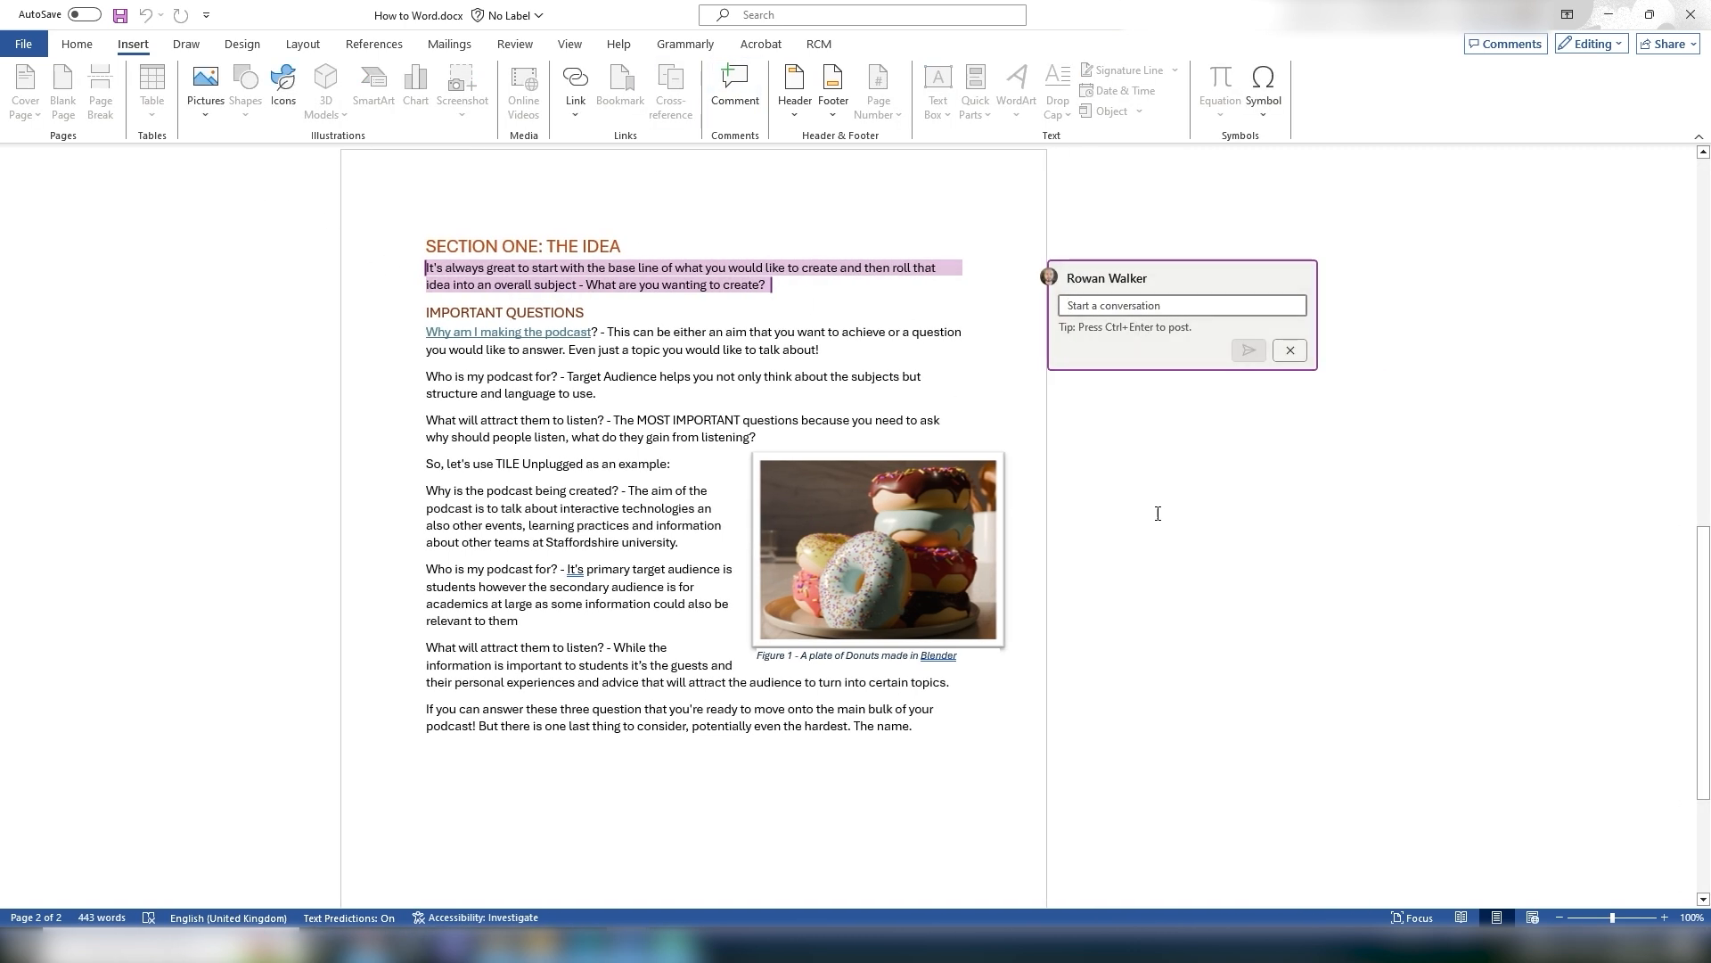
pyautogui.write('Hey th')
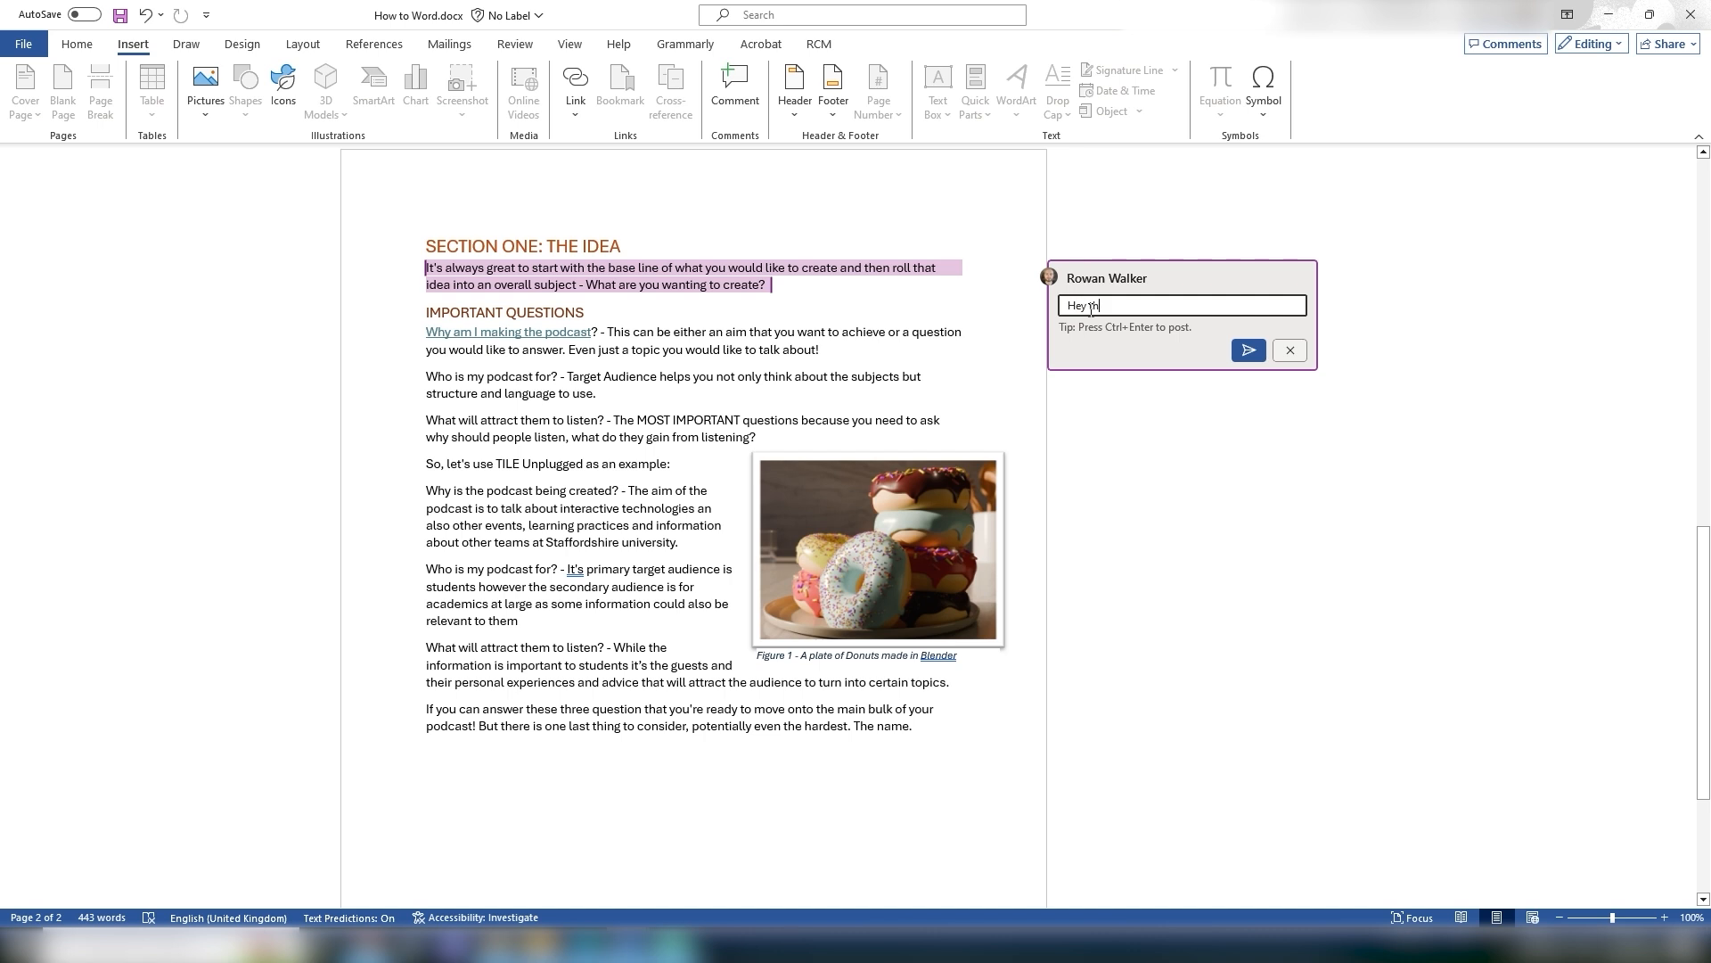
pyautogui.write('is is wrong!')
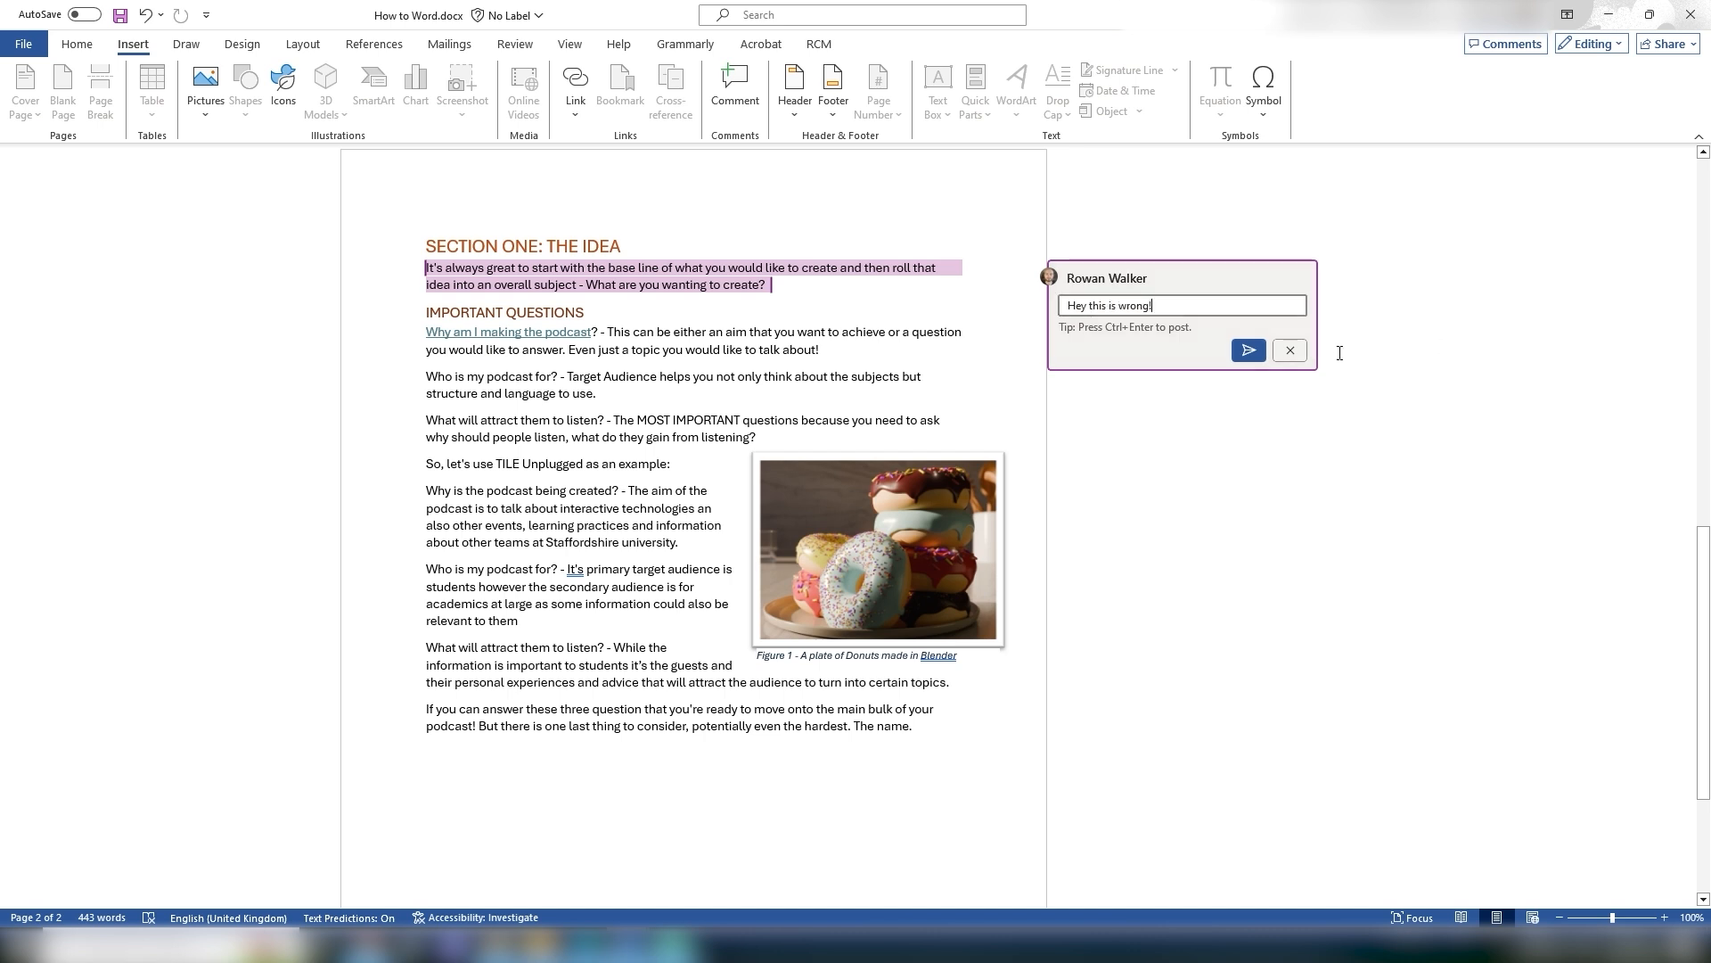
pyautogui.click(1248, 350)
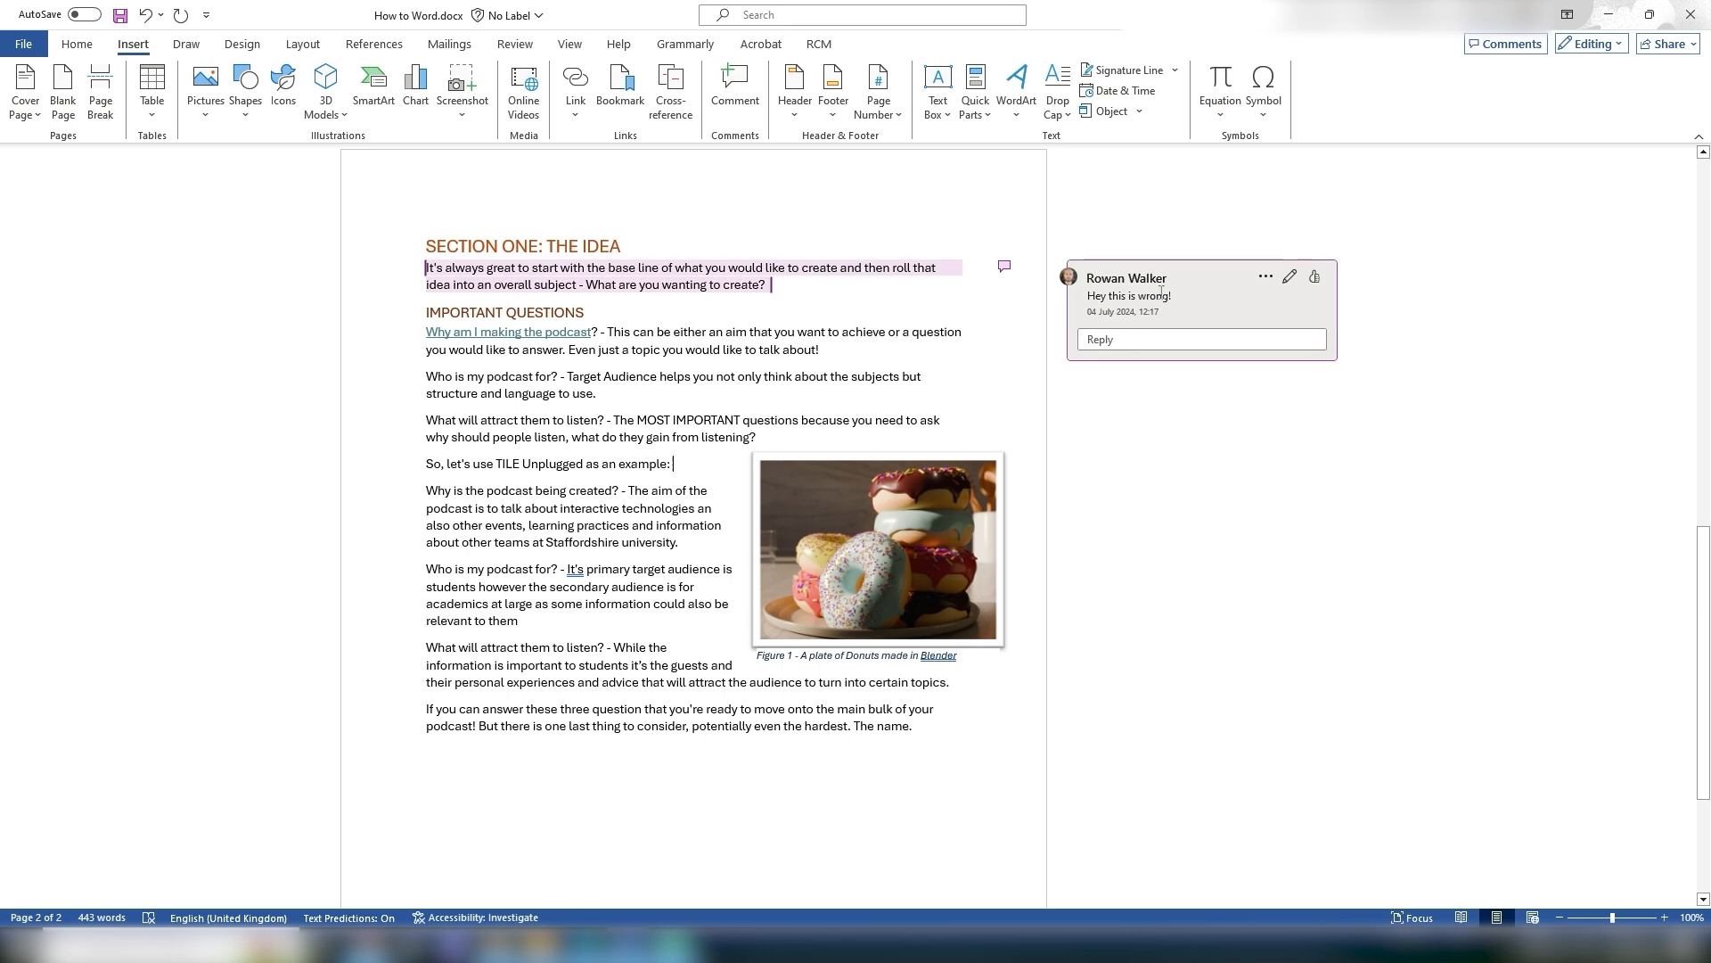
pyautogui.scroll(3, 1280, 420)
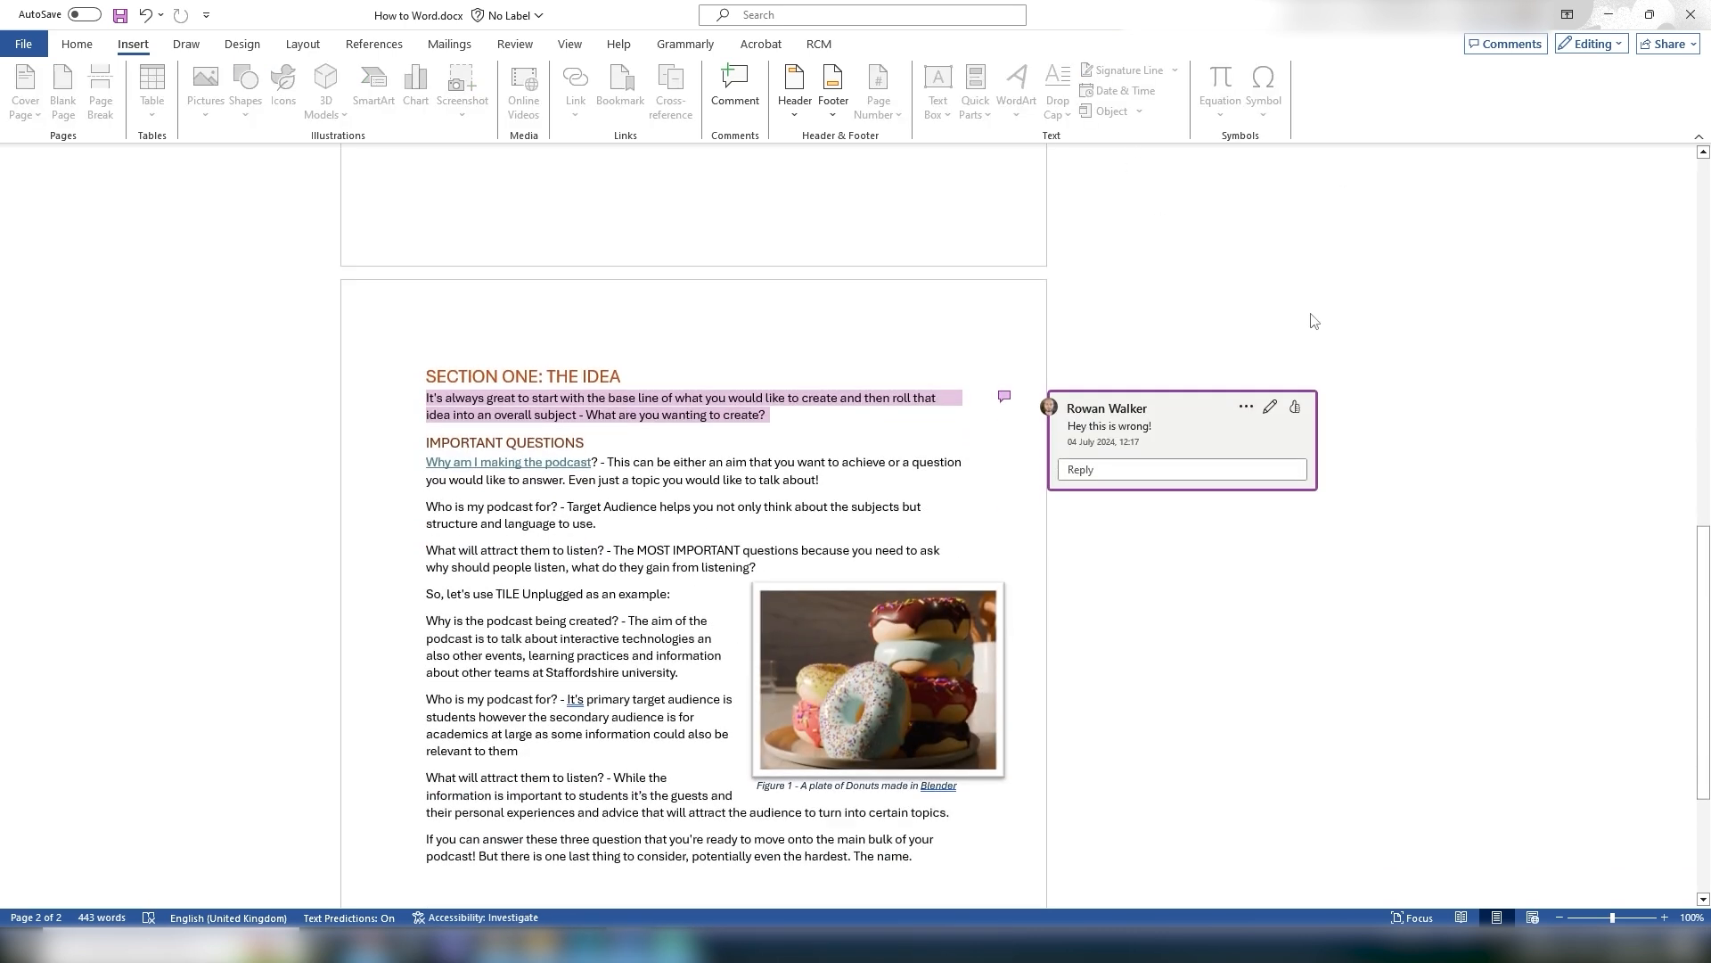
pyautogui.scroll(-3, 1313, 321)
pyautogui.click(1182, 340)
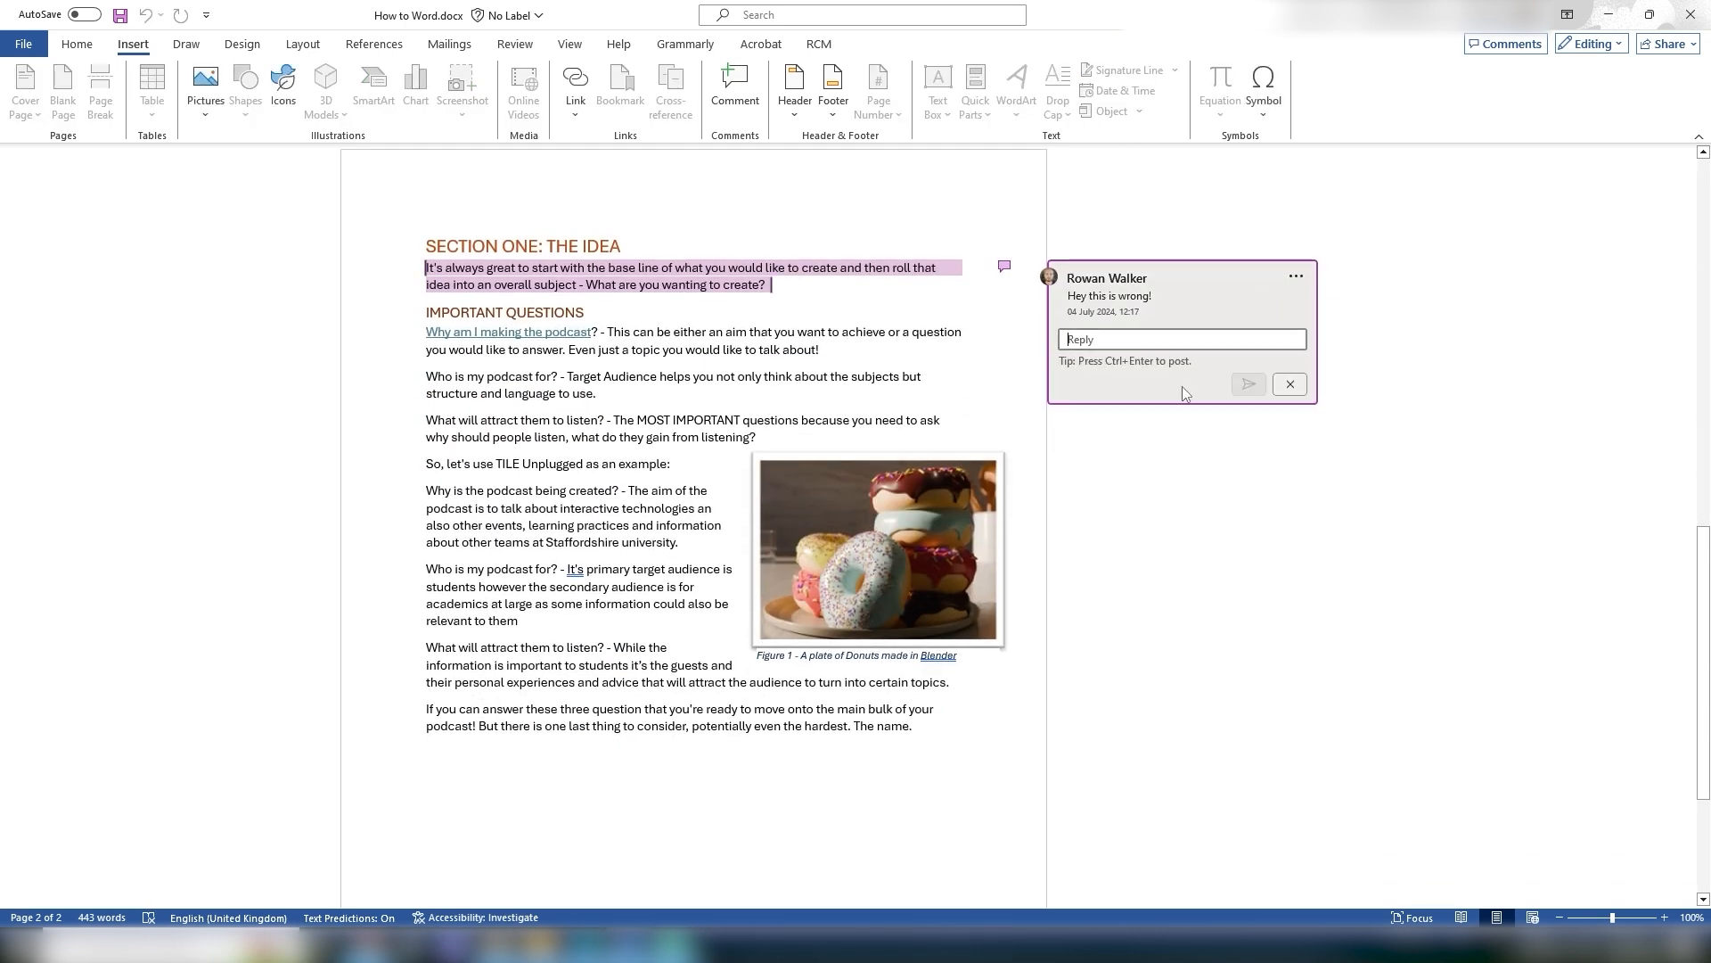
pyautogui.click(1290, 384)
# Step: Like the comment and resolve its thread
pyautogui.click(1296, 278)
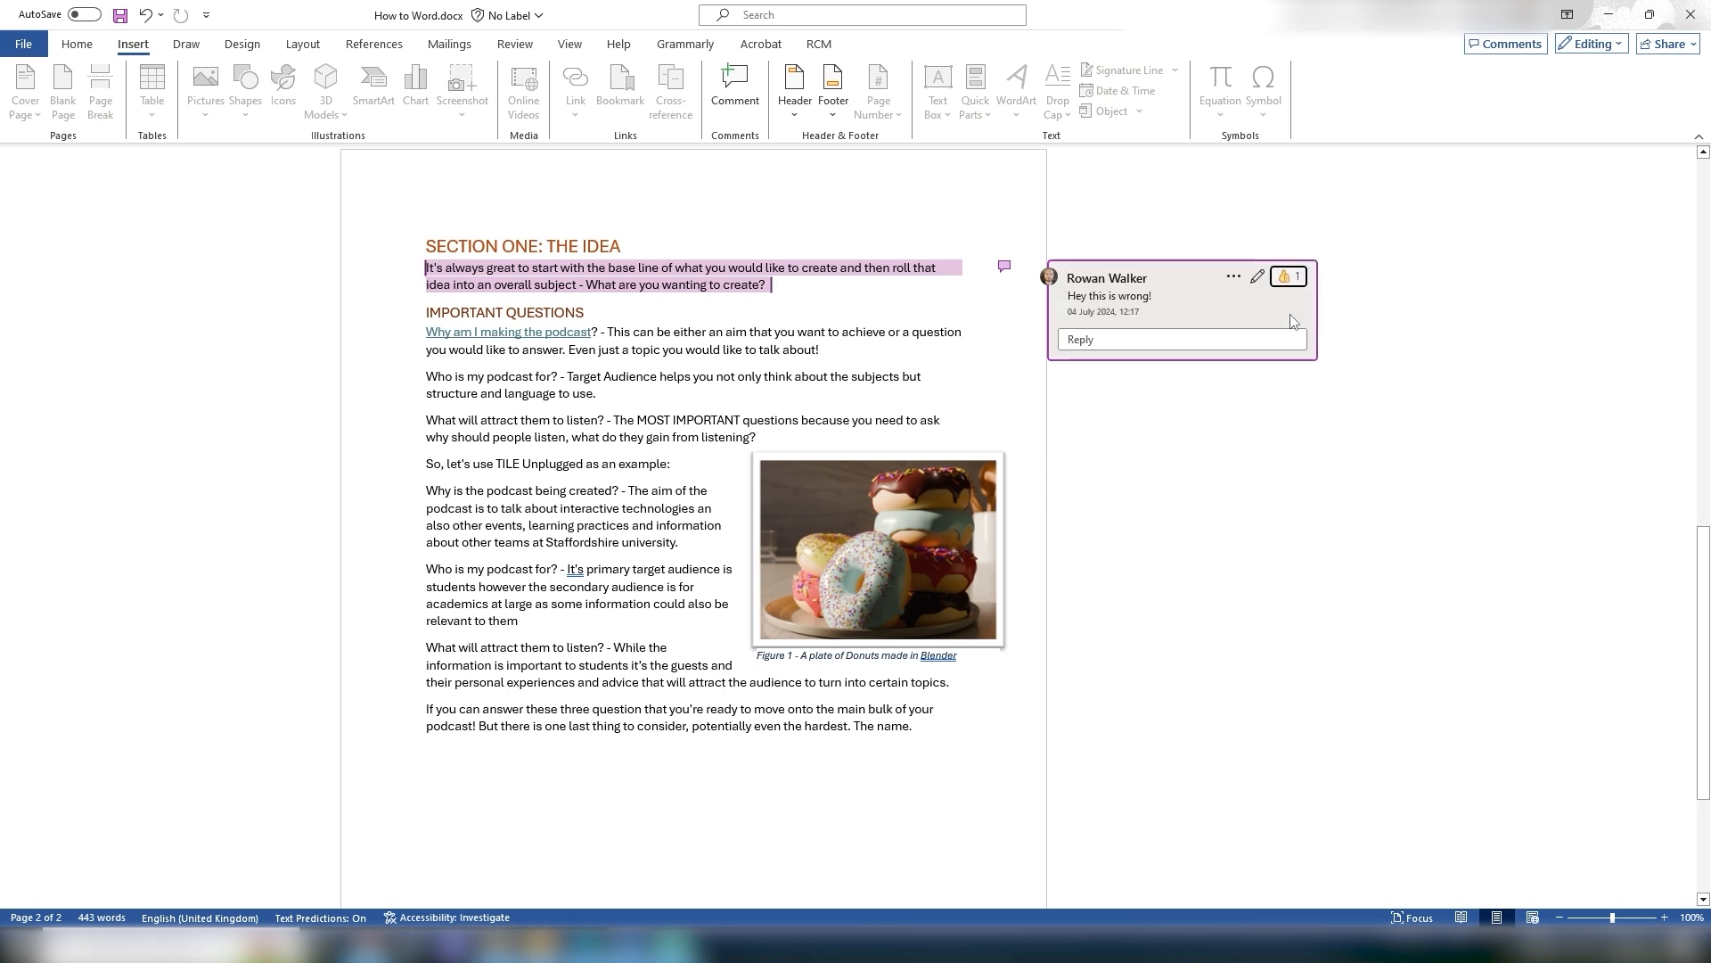
pyautogui.click(1235, 278)
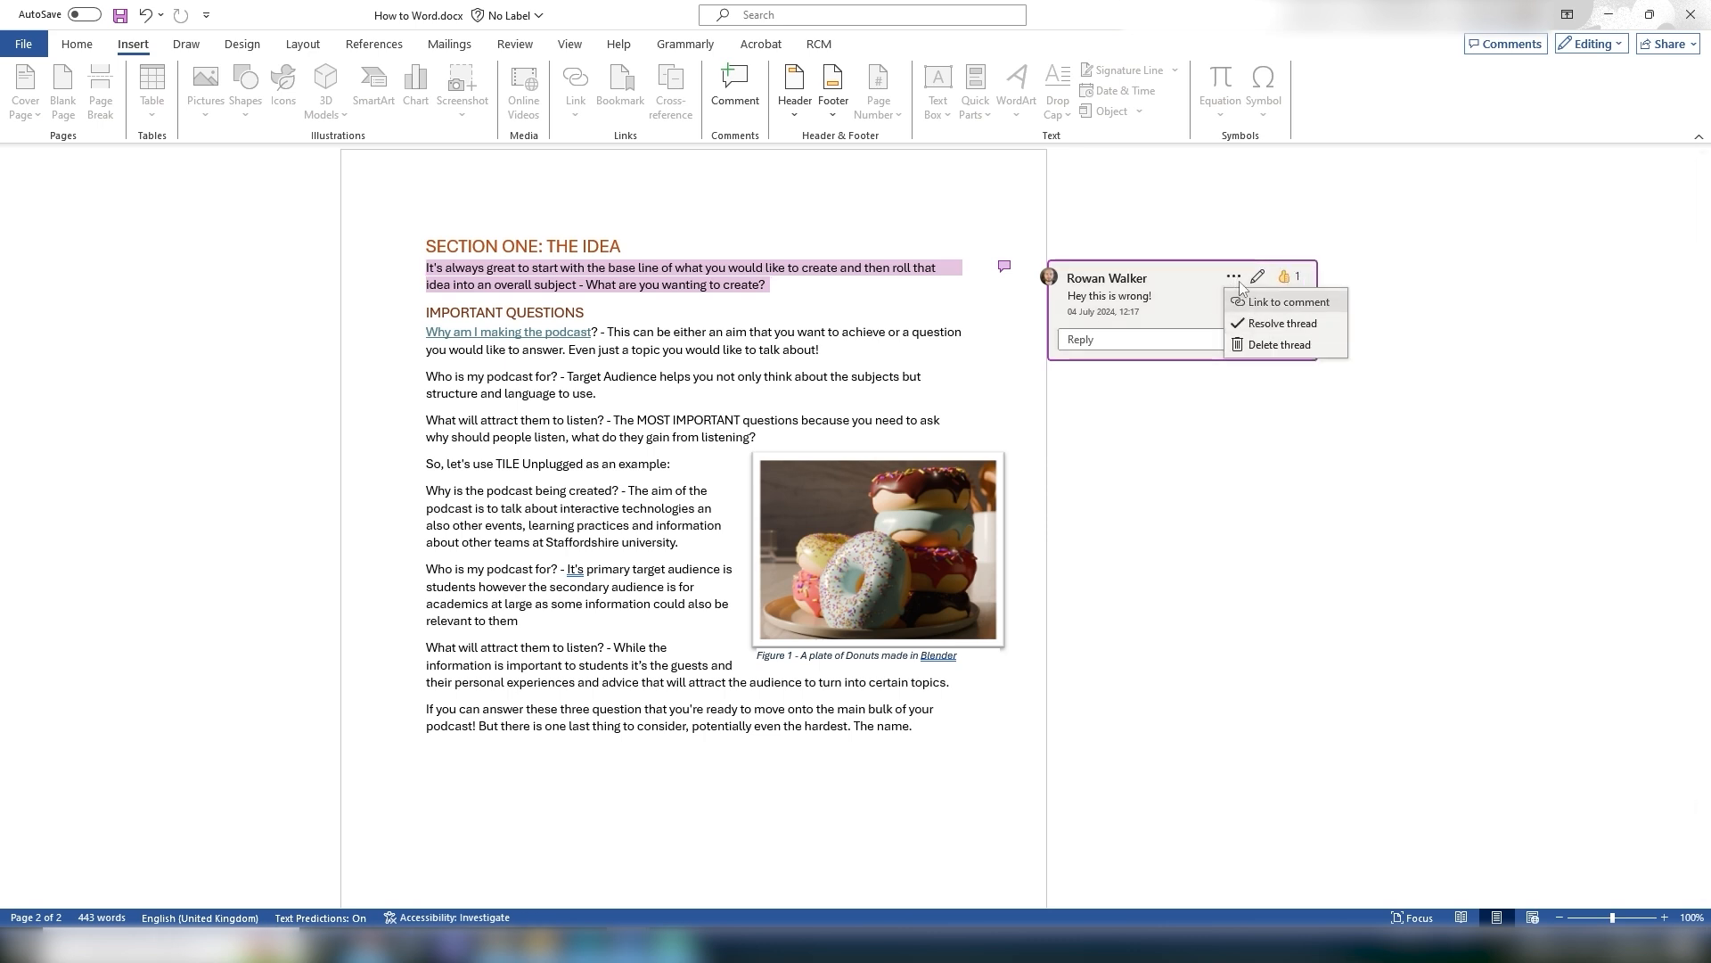
pyautogui.click(1281, 323)
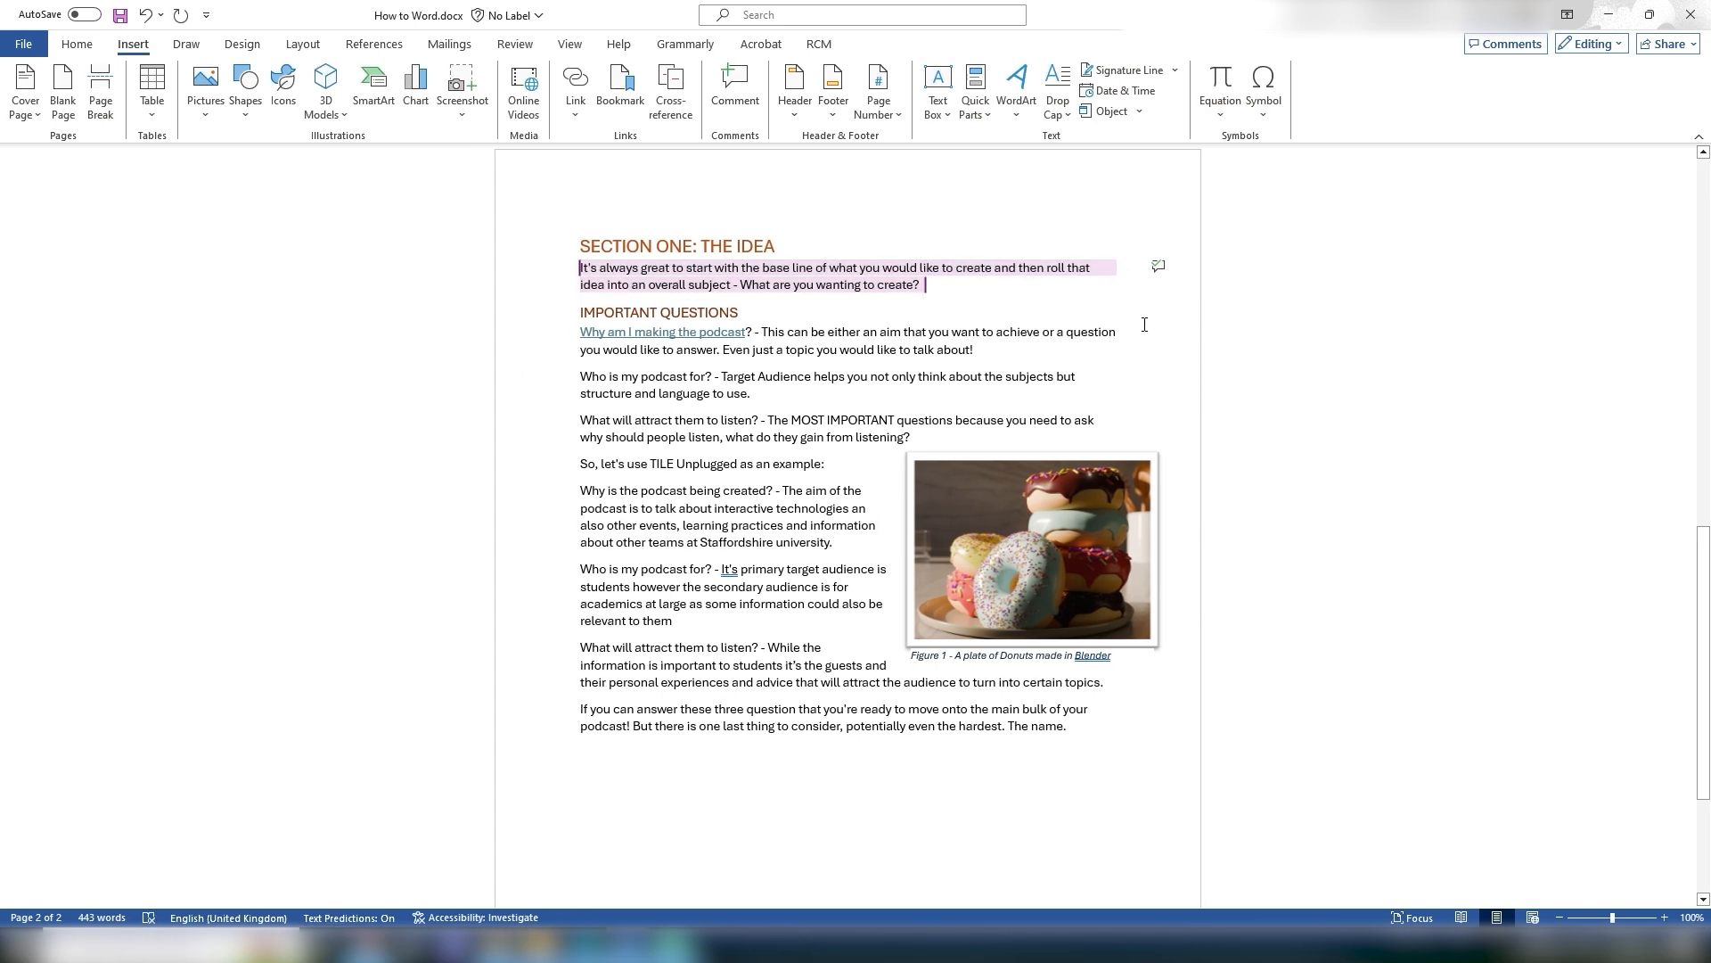
# Step: Delete the resolved comment thread from the comments pane and close the pane
pyautogui.click(1157, 265)
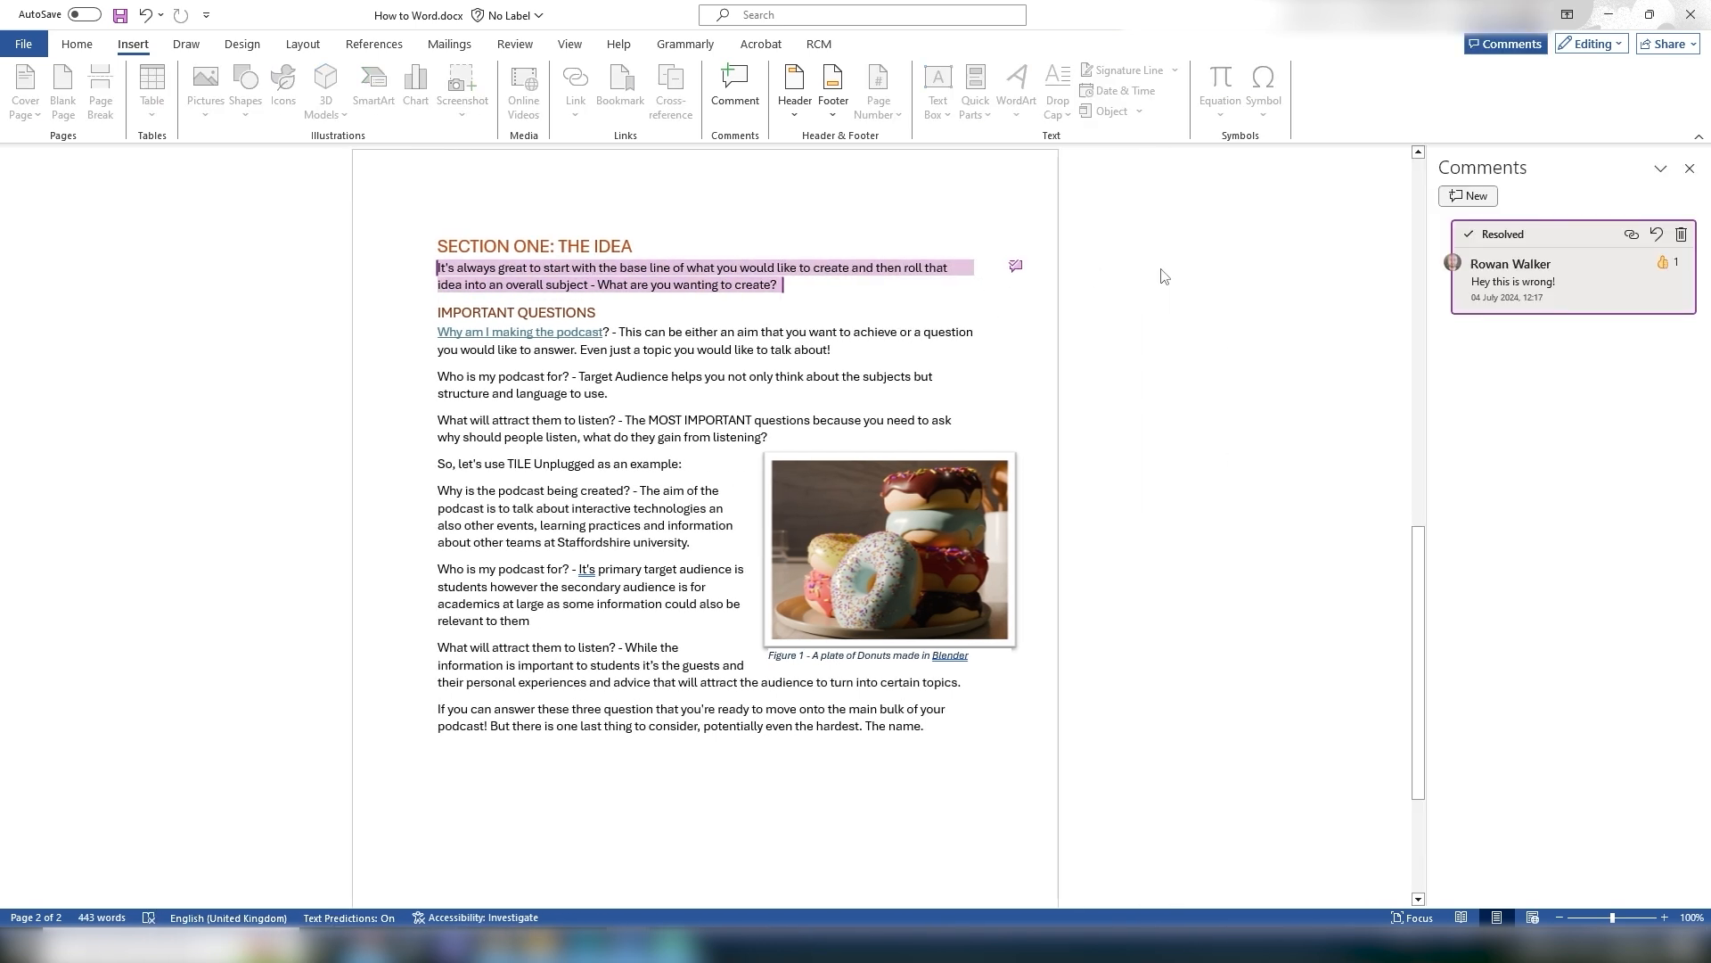
pyautogui.click(1679, 235)
pyautogui.click(1689, 169)
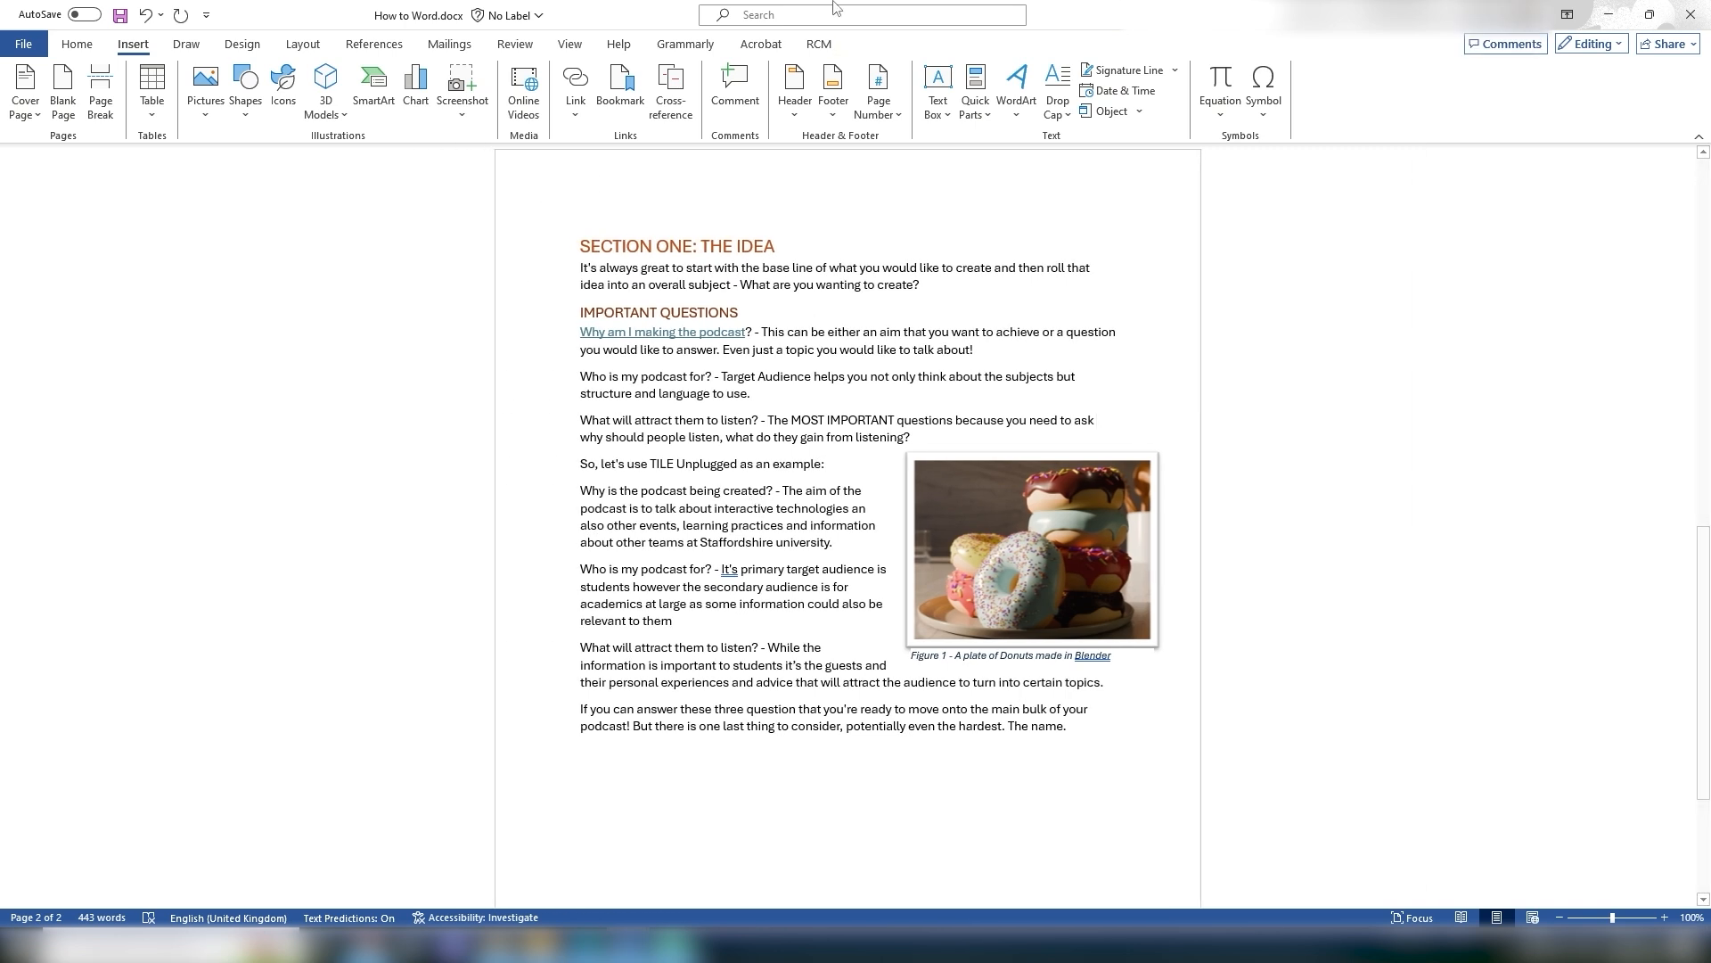
# Step: Browse the built-in header and footer designs and open the footer area for editing
pyautogui.click(789, 102)
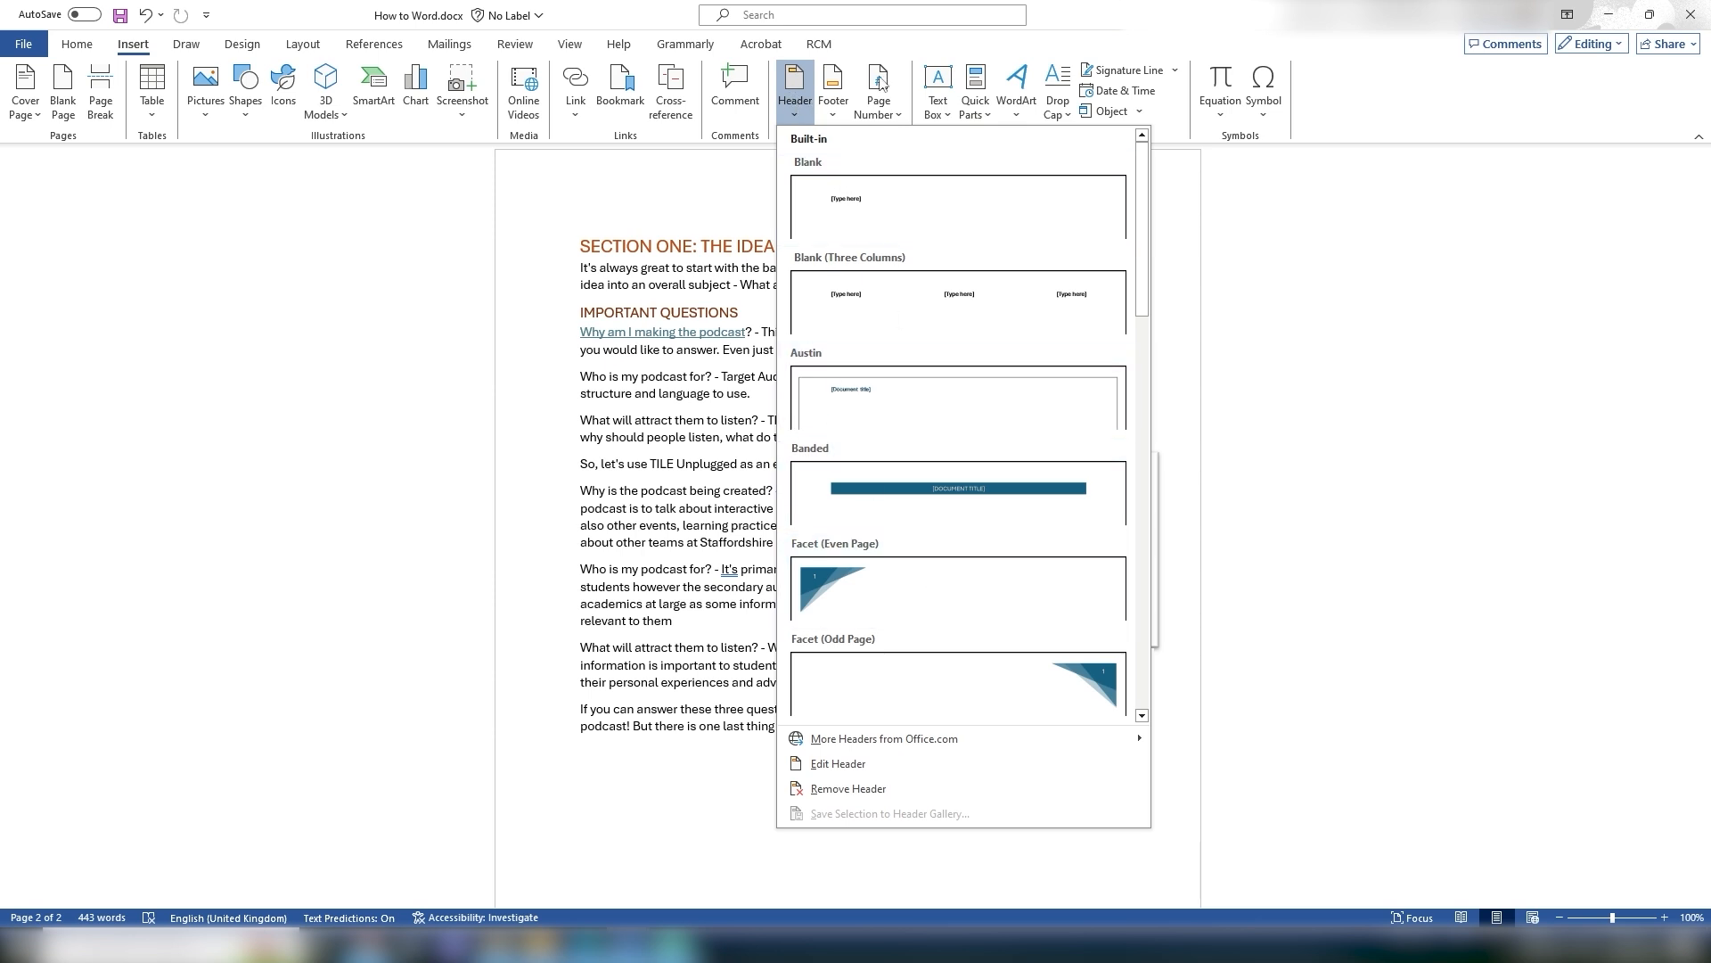
pyautogui.click(834, 89)
pyautogui.scroll(-4, 570, 716)
pyautogui.scroll(-1, 571, 716)
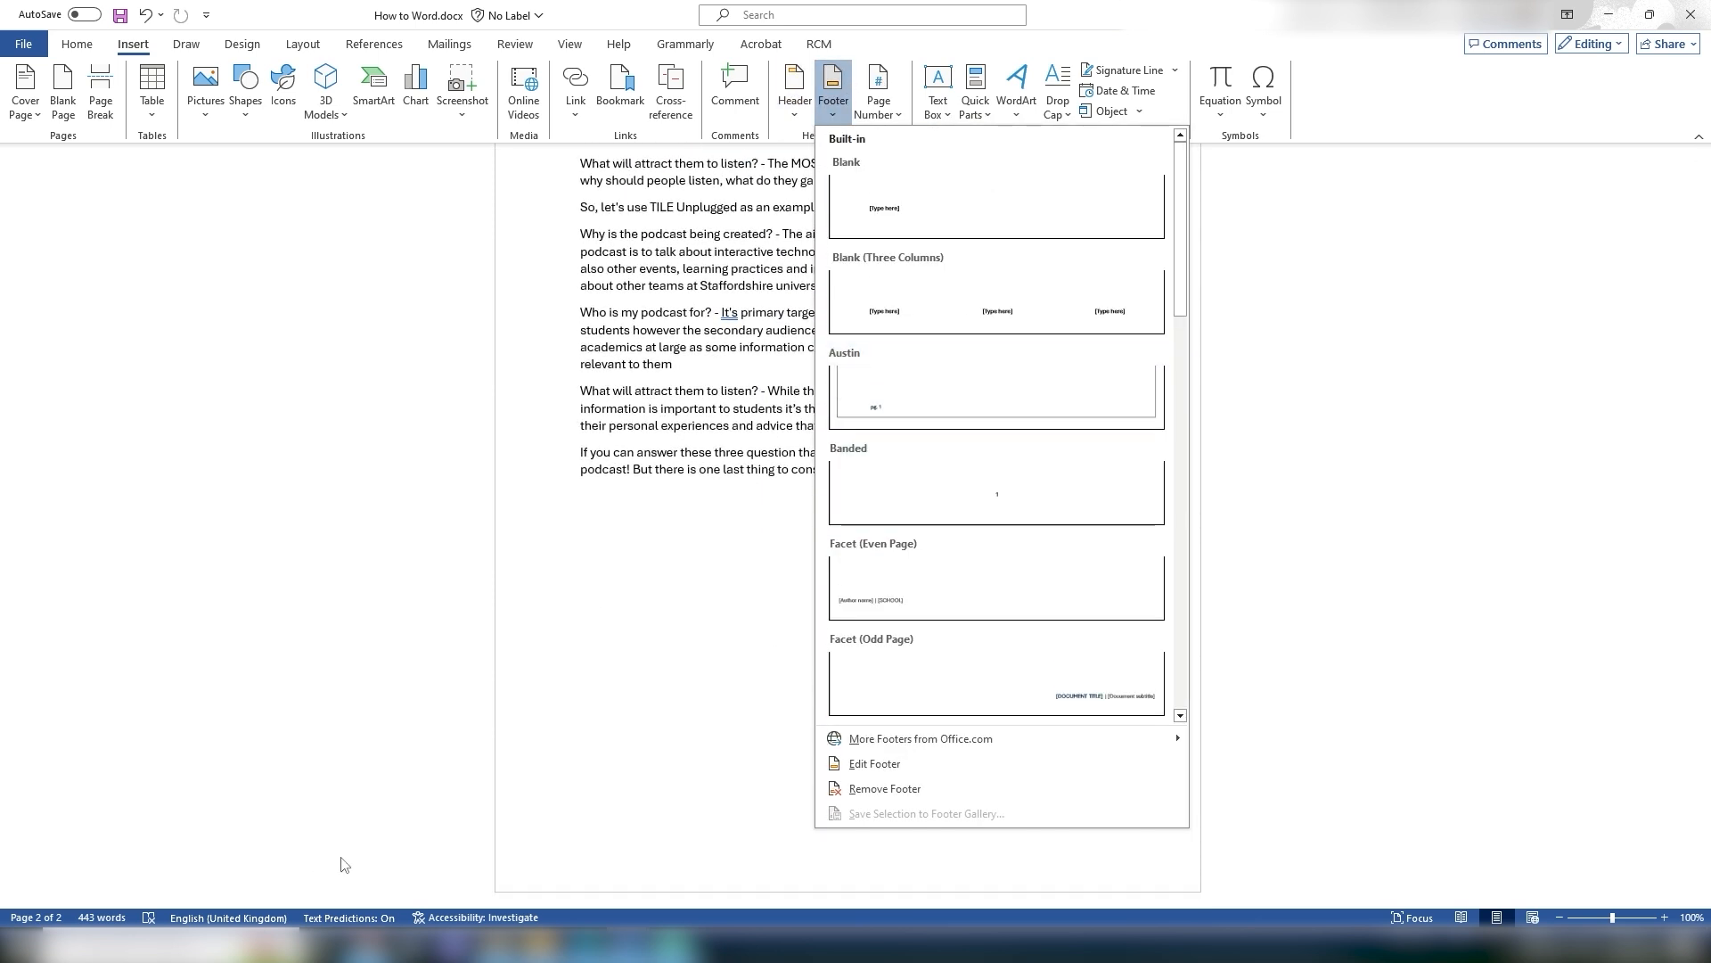
pyautogui.click(704, 844)
pyautogui.doubleClick(636, 852)
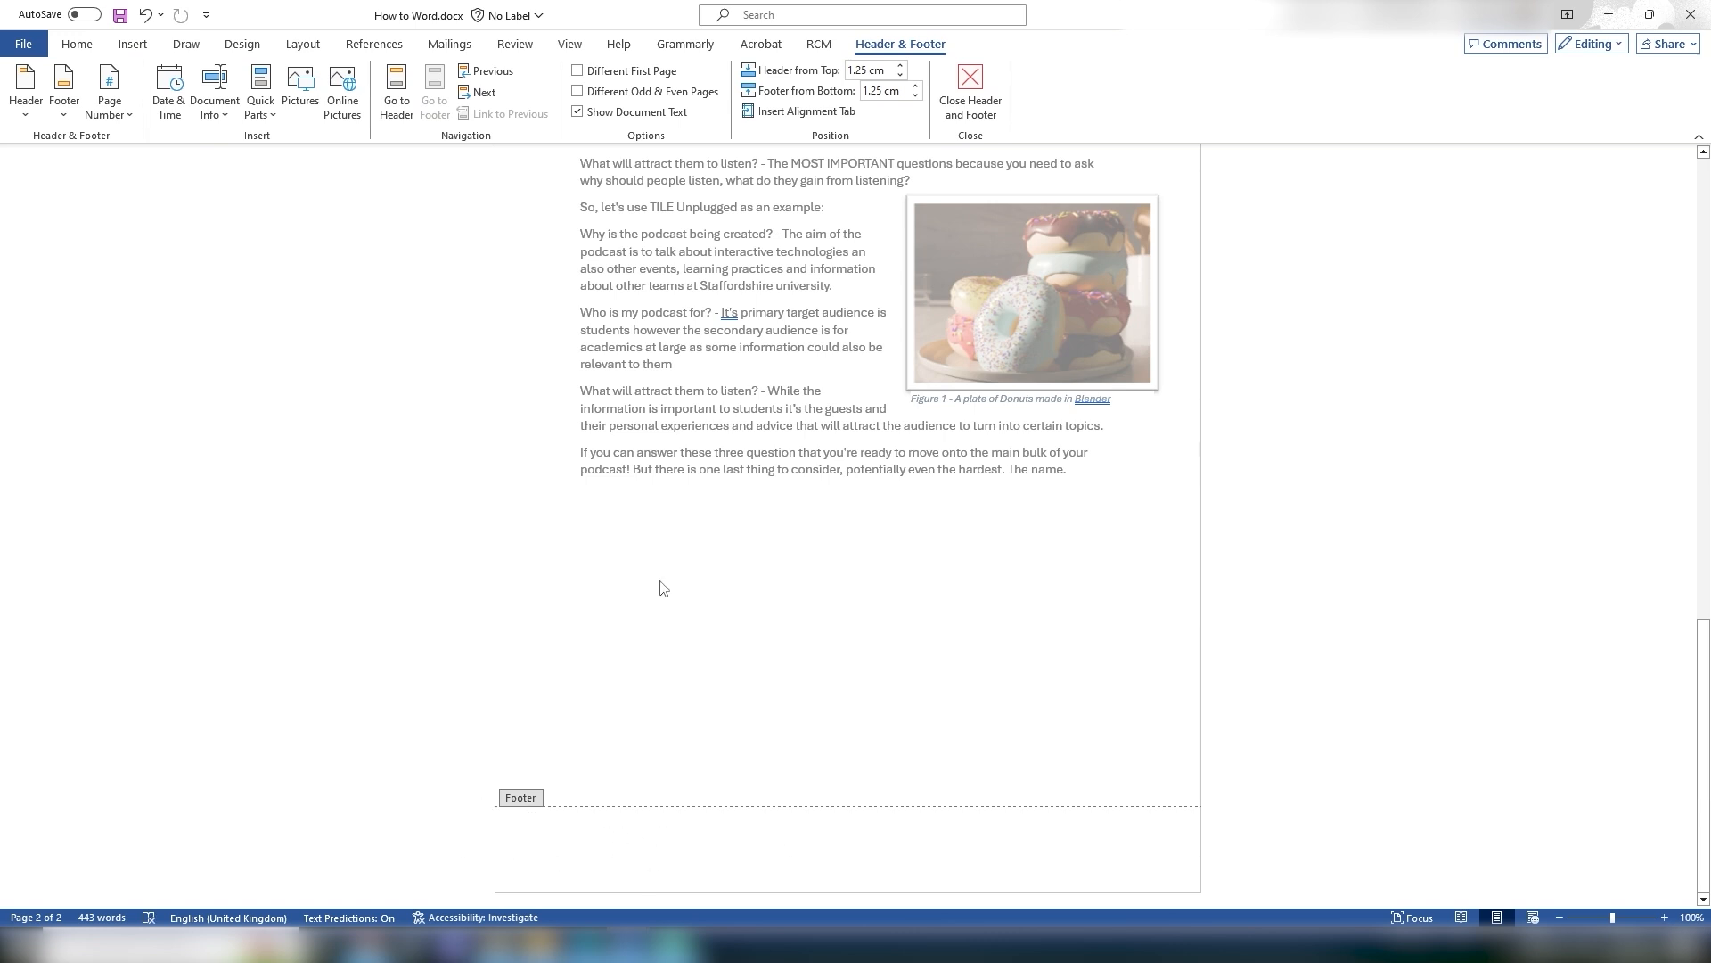
pyautogui.doubleClick(757, 332)
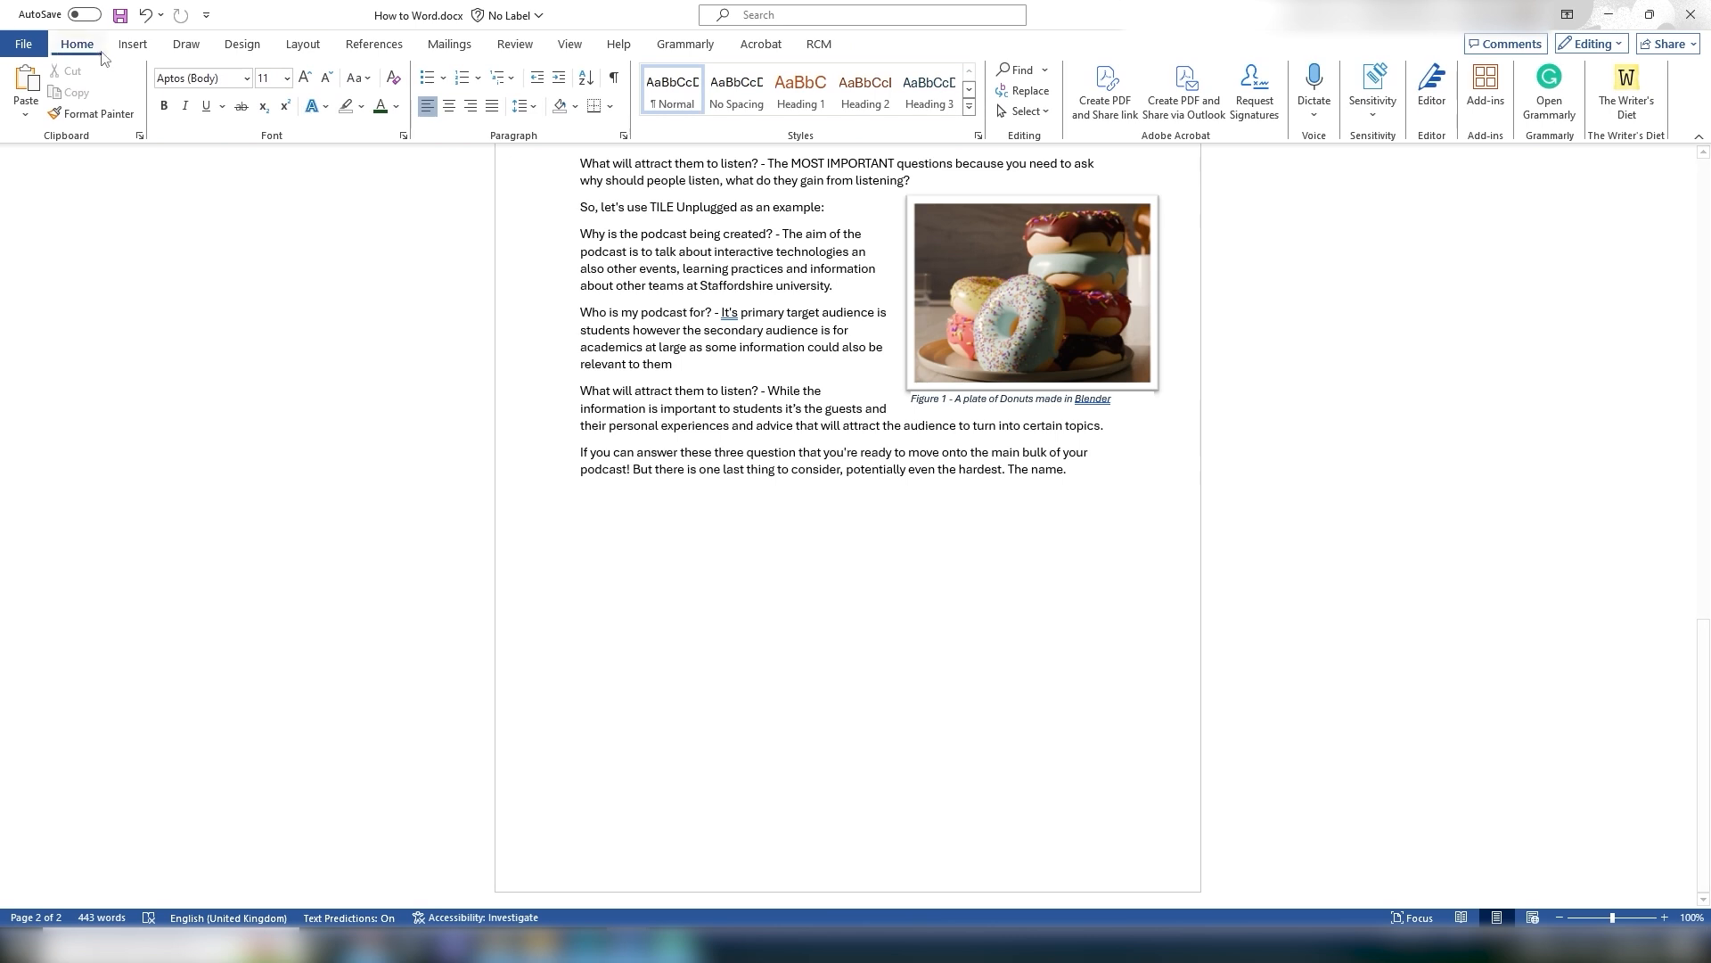
pyautogui.click(132, 43)
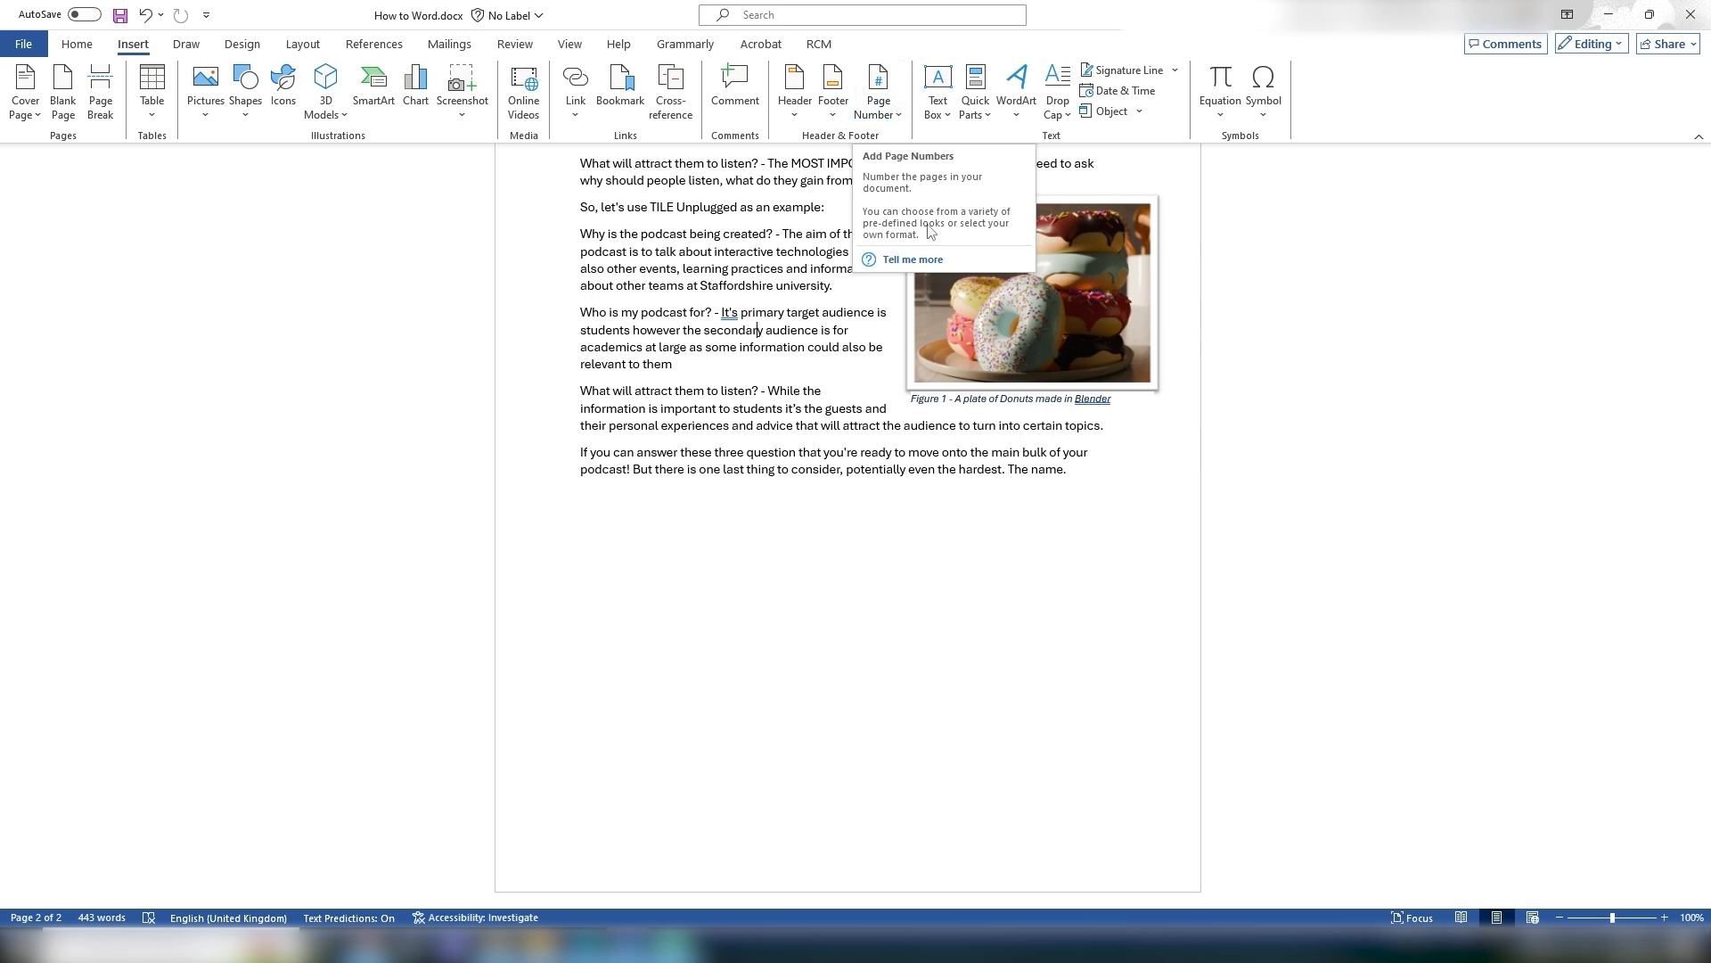
pyautogui.scroll(3, 712, 589)
pyautogui.scroll(20, 713, 589)
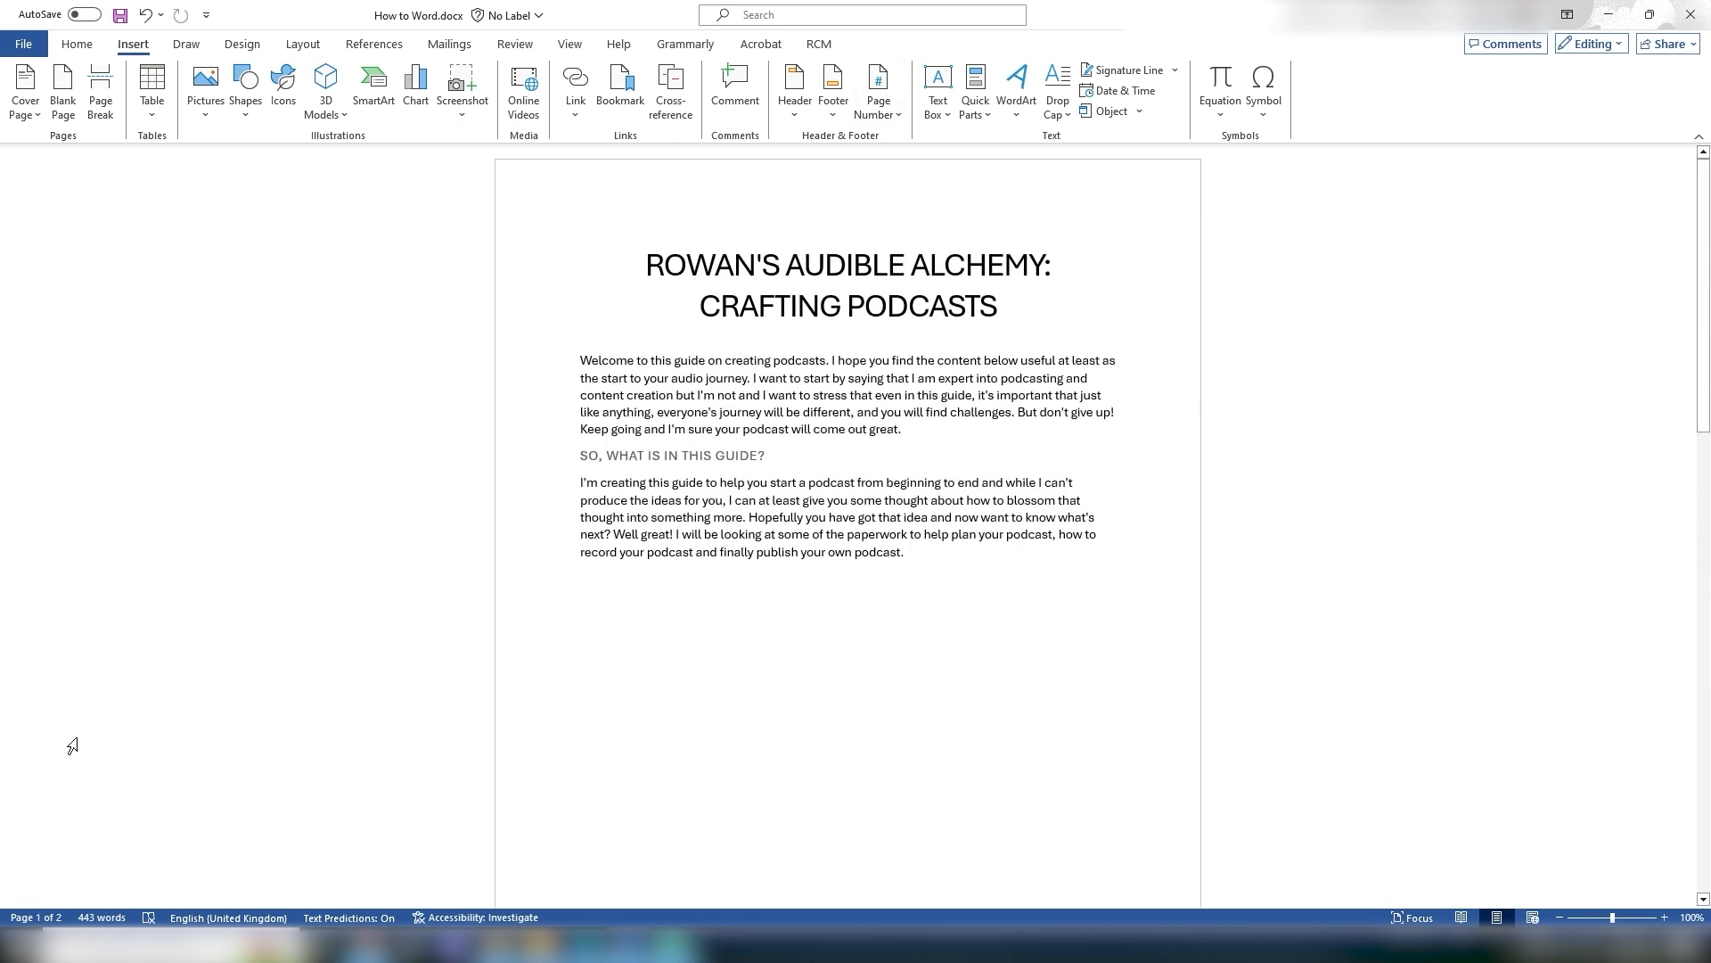
pyautogui.scroll(-20, 907, 436)
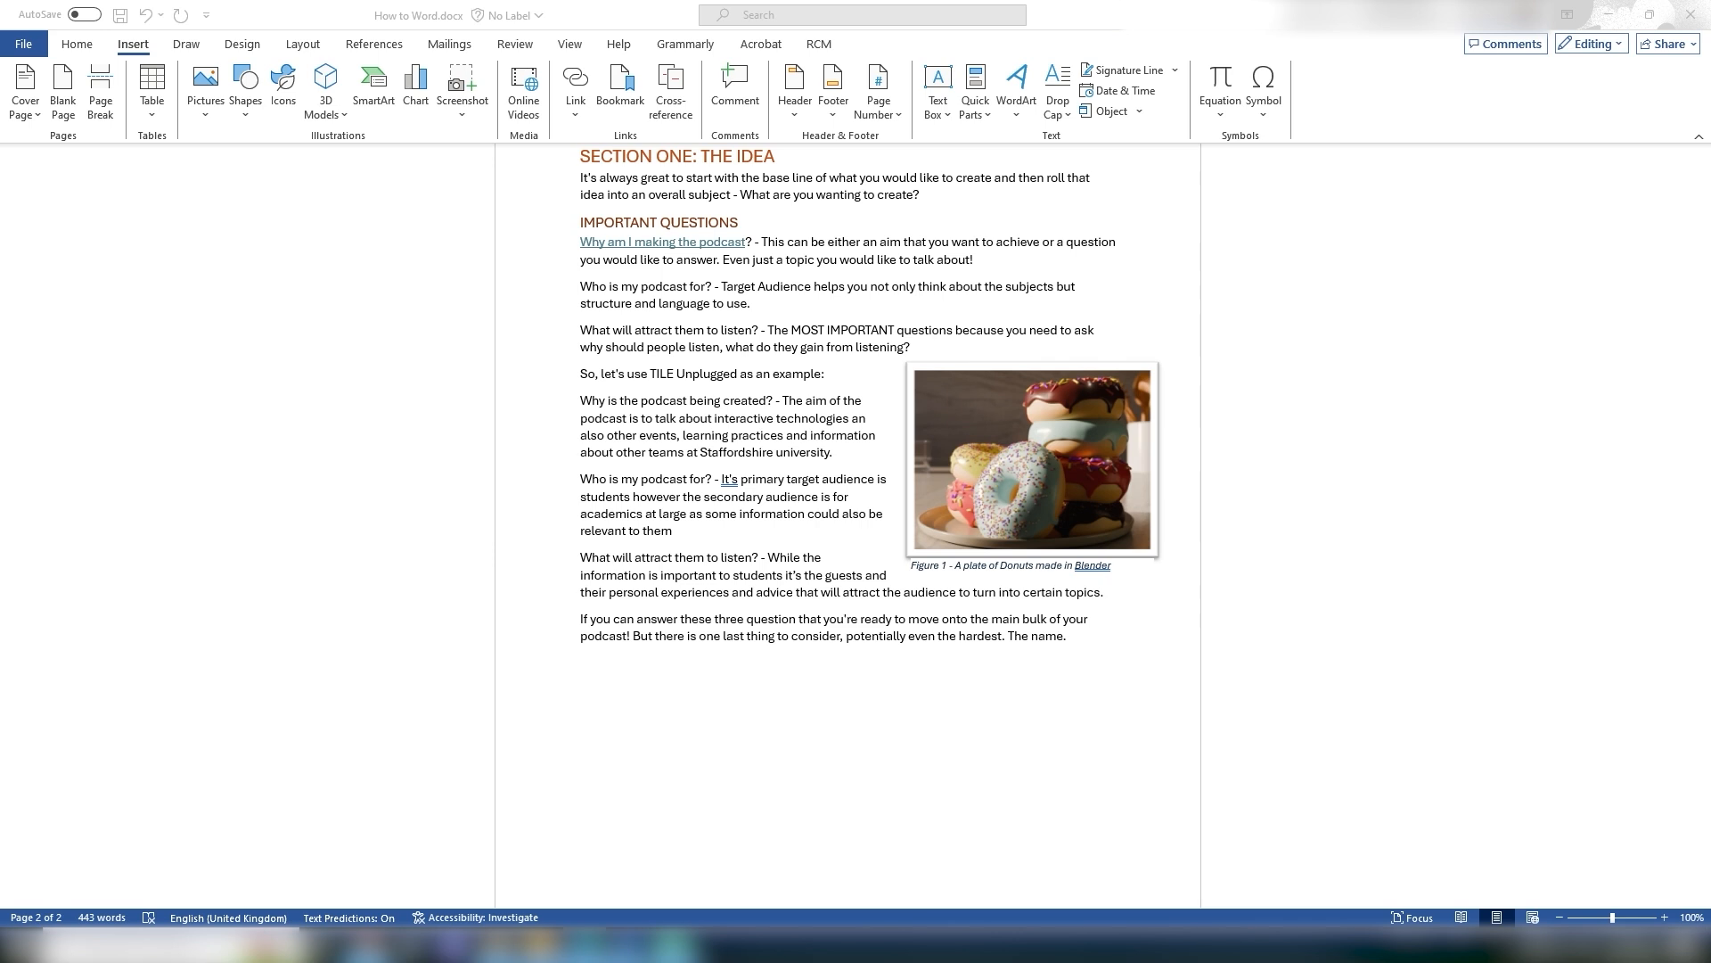
# Step: Insert a Plain Number 3 page number at the bottom of the page, then leave the footer
pyautogui.scroll(-3, 1148, 818)
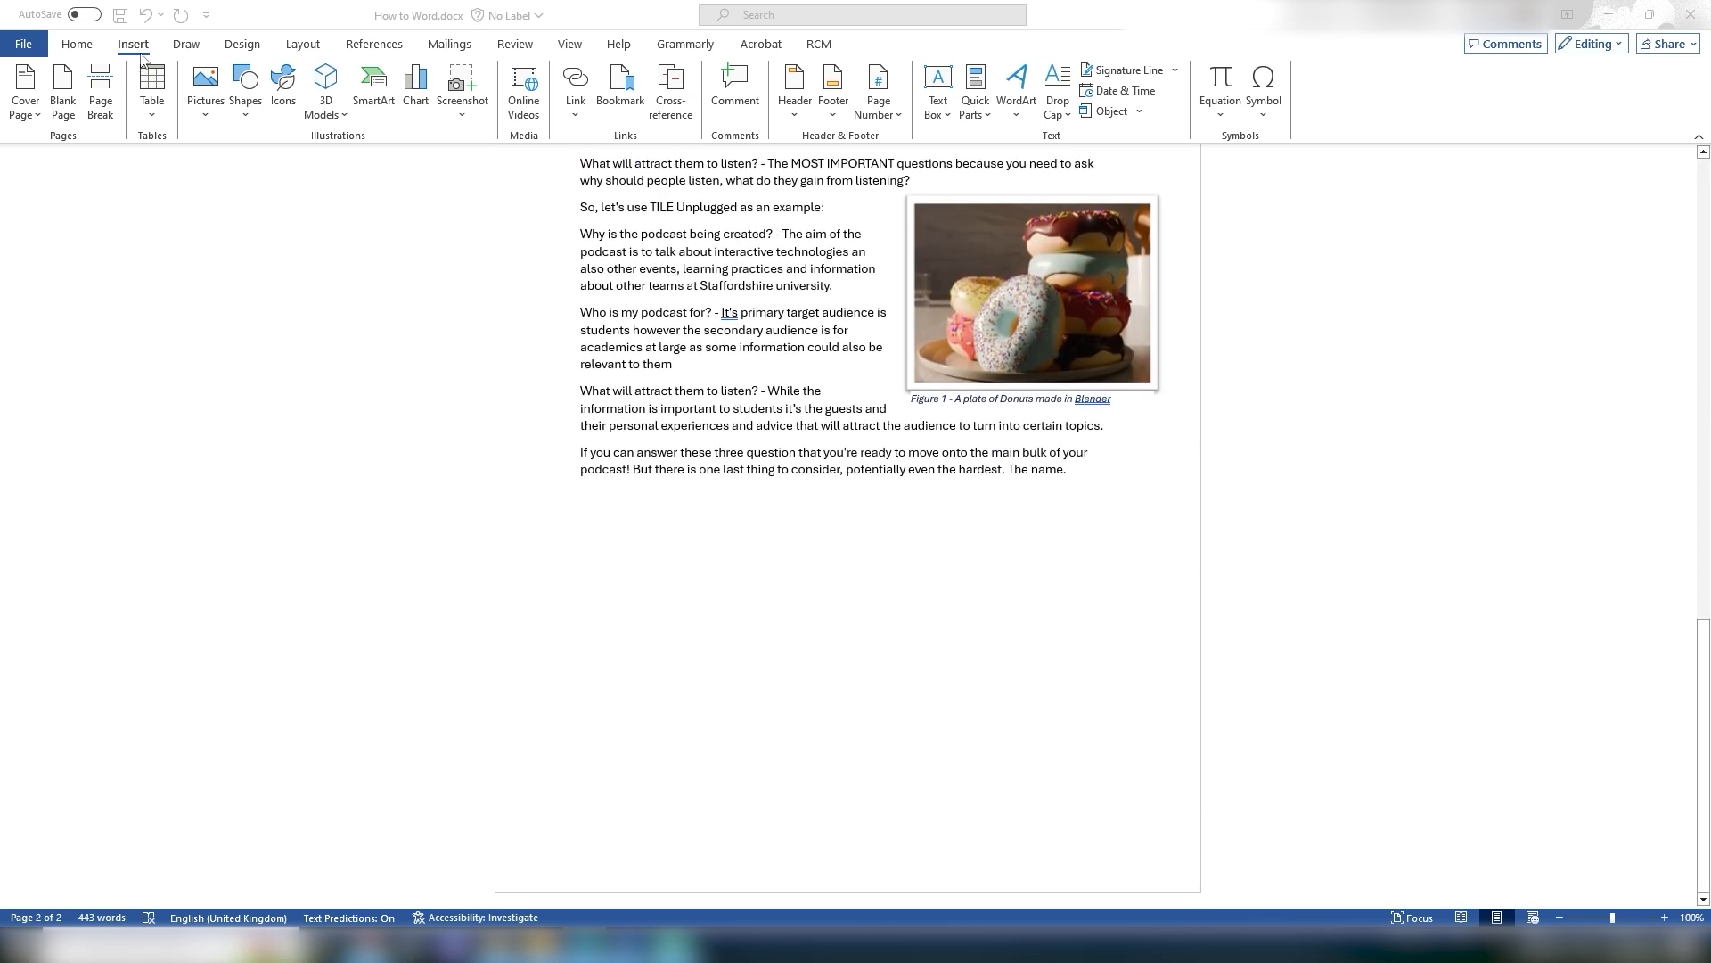
pyautogui.click(878, 89)
pyautogui.moveTo(916, 145)
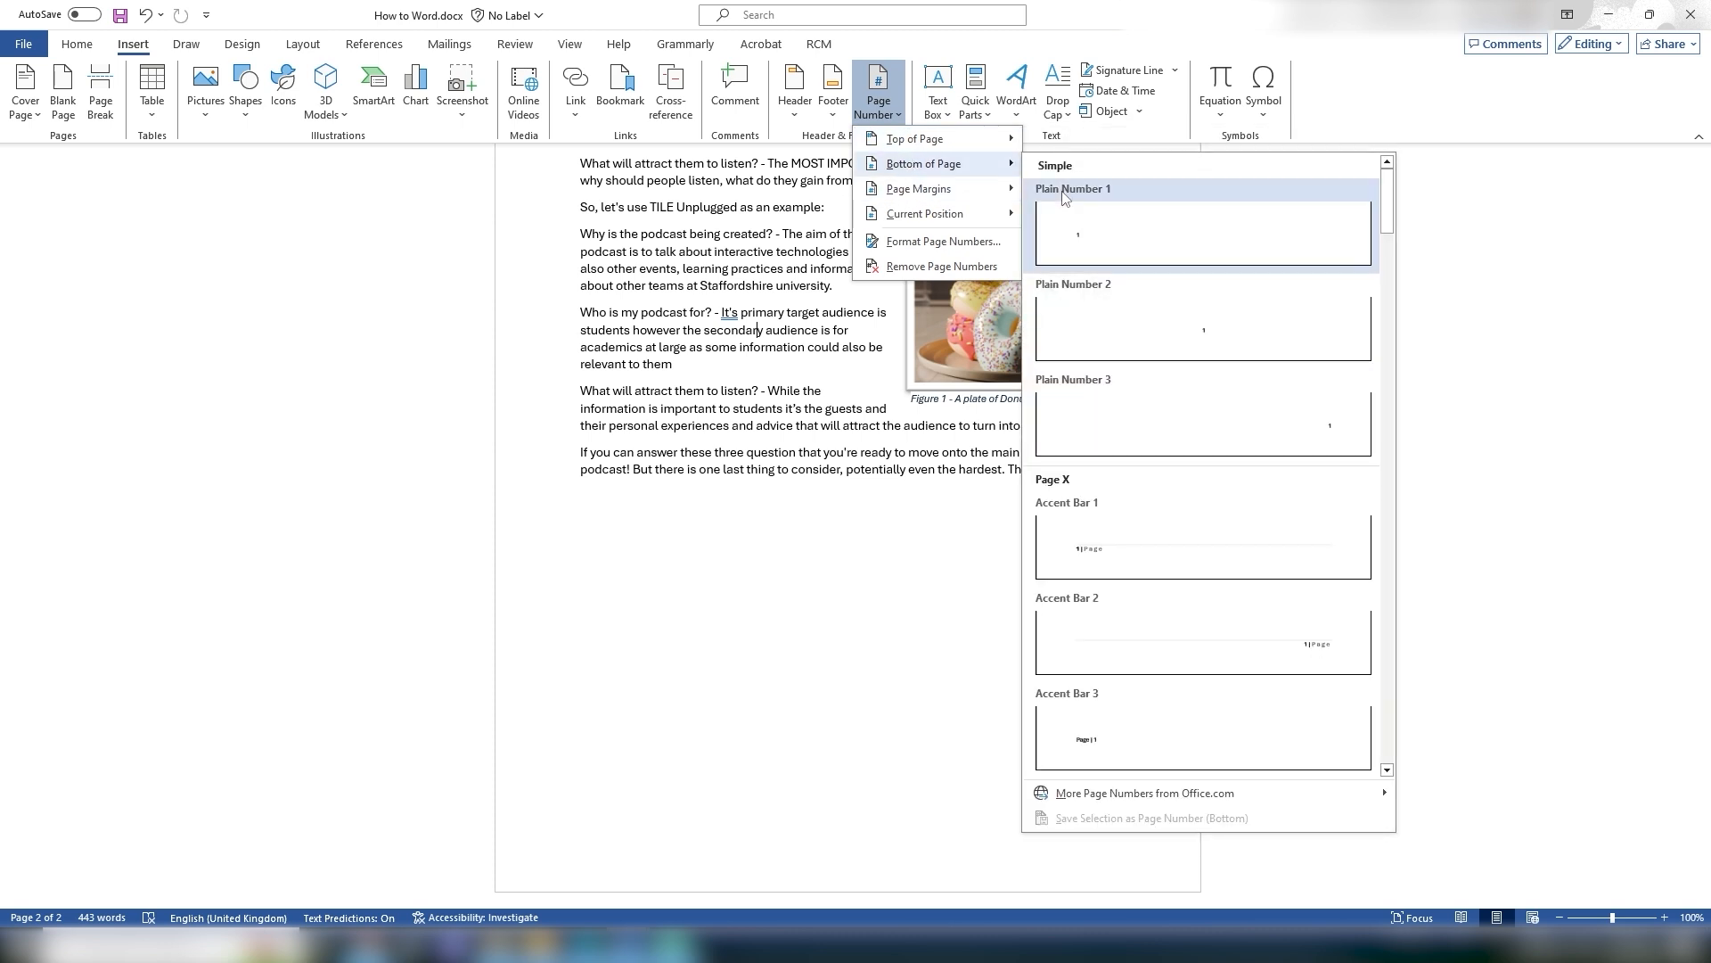
pyautogui.click(1223, 437)
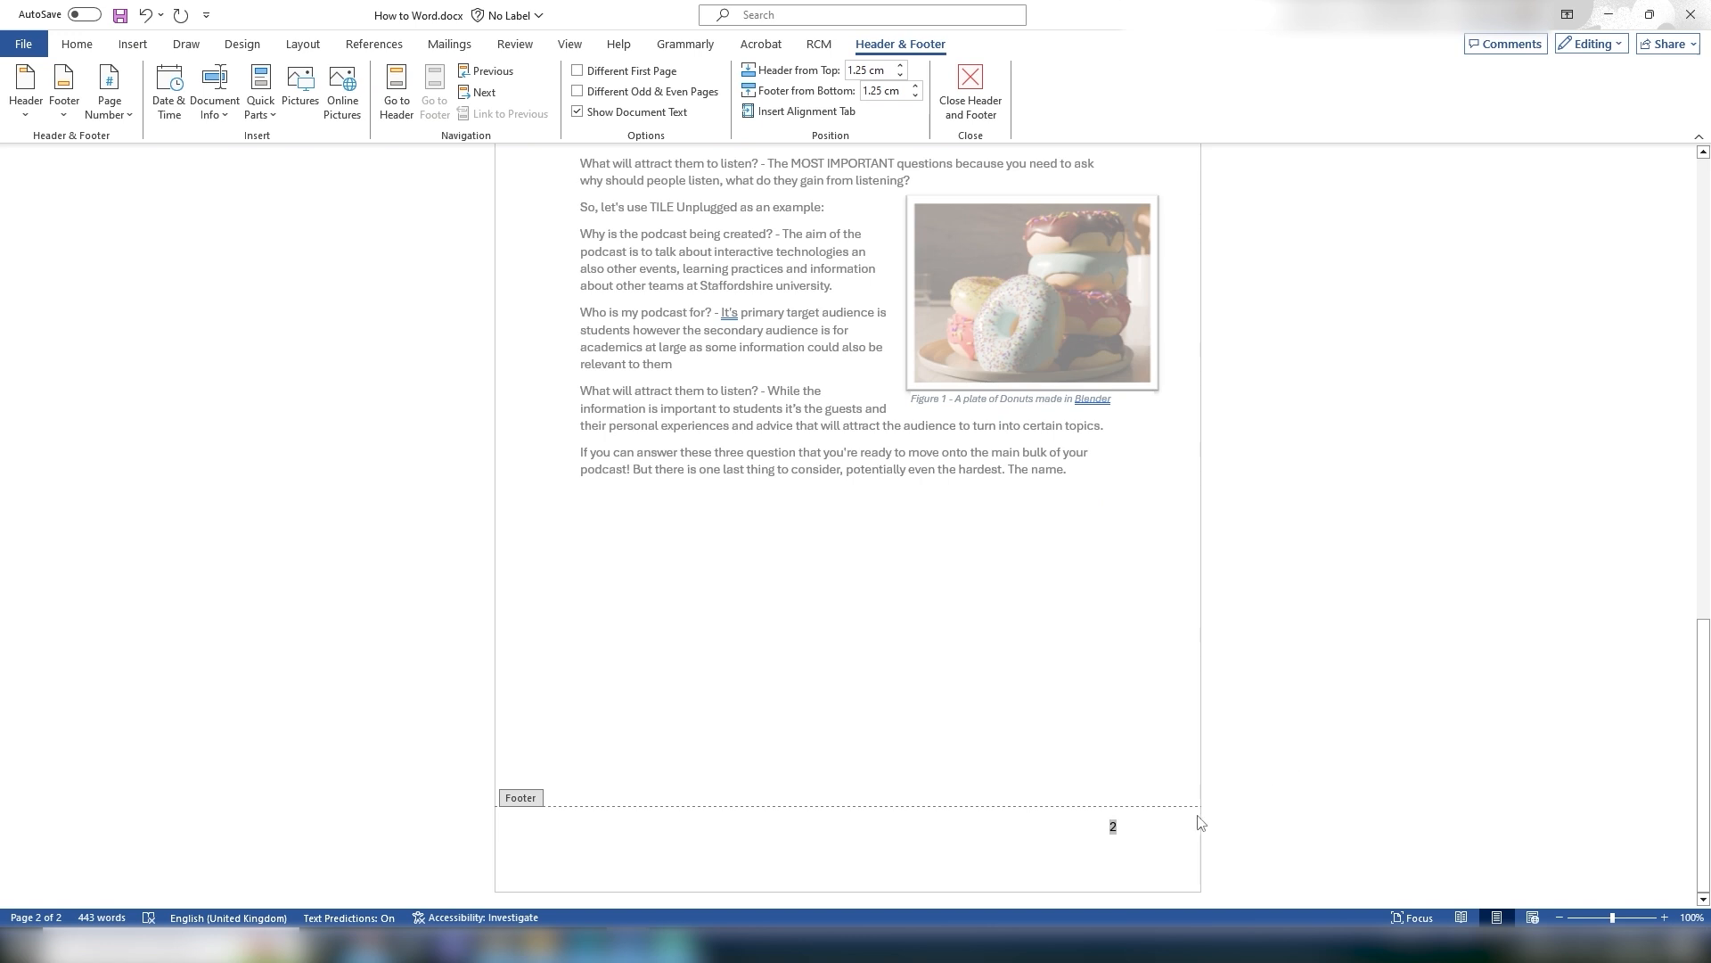
pyautogui.doubleClick(1118, 614)
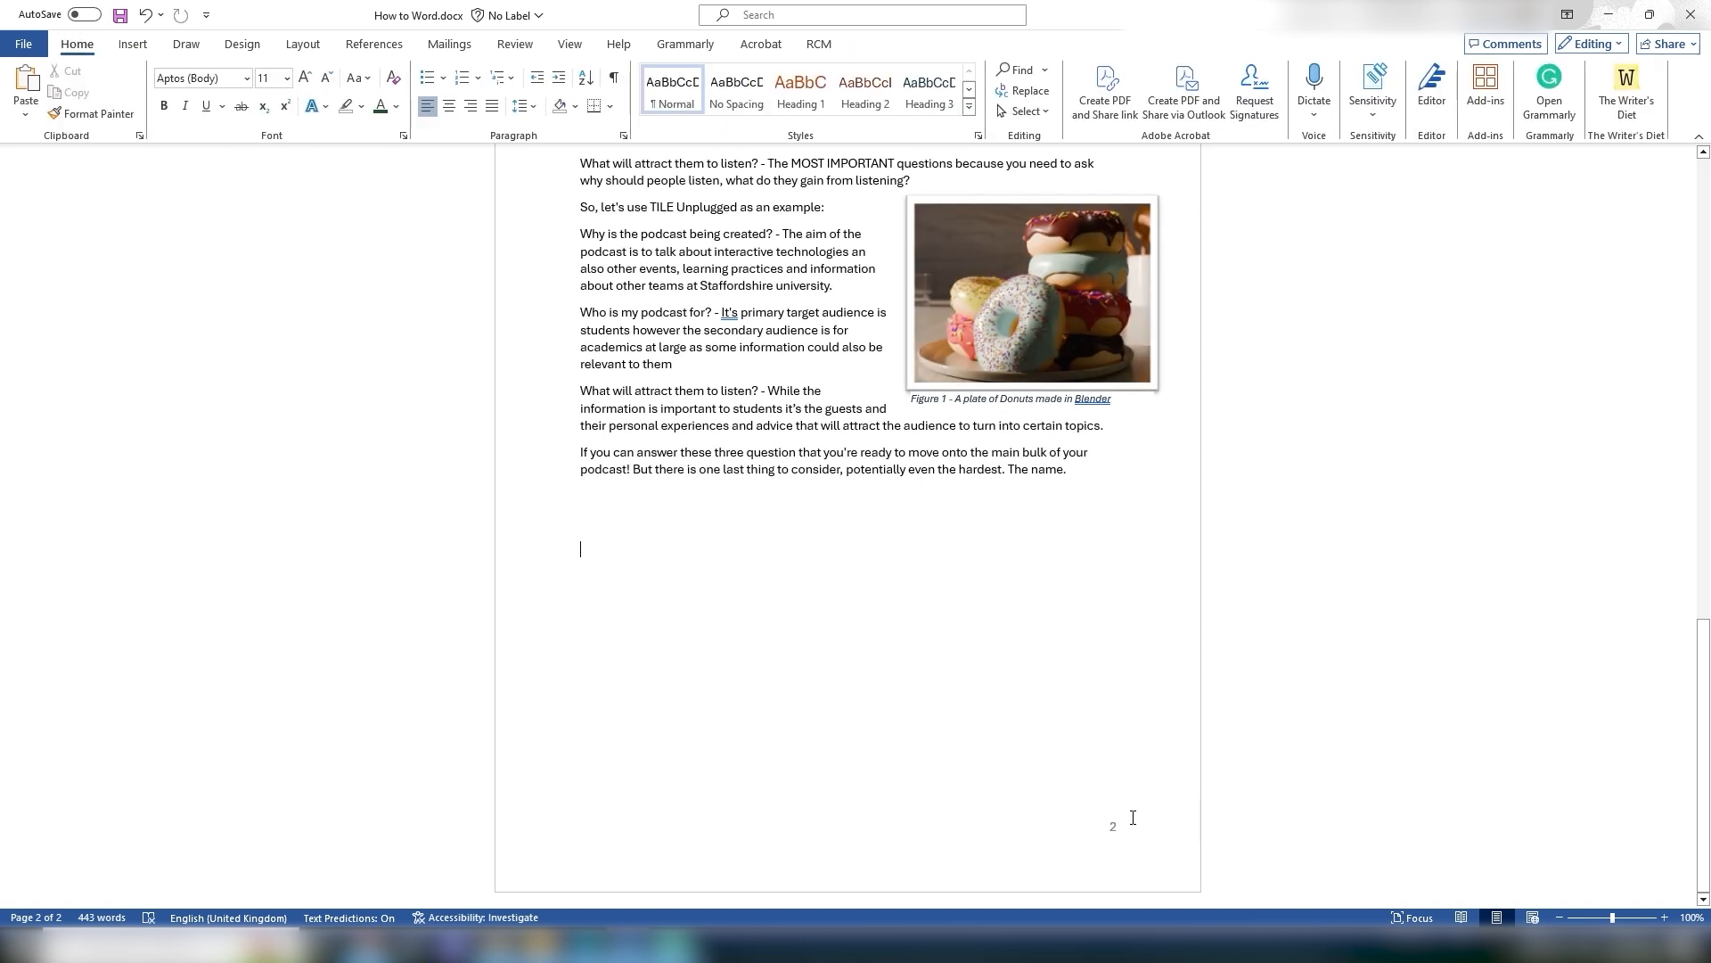
# Step: Browse the built-in text box designs without inserting one
pyautogui.click(132, 43)
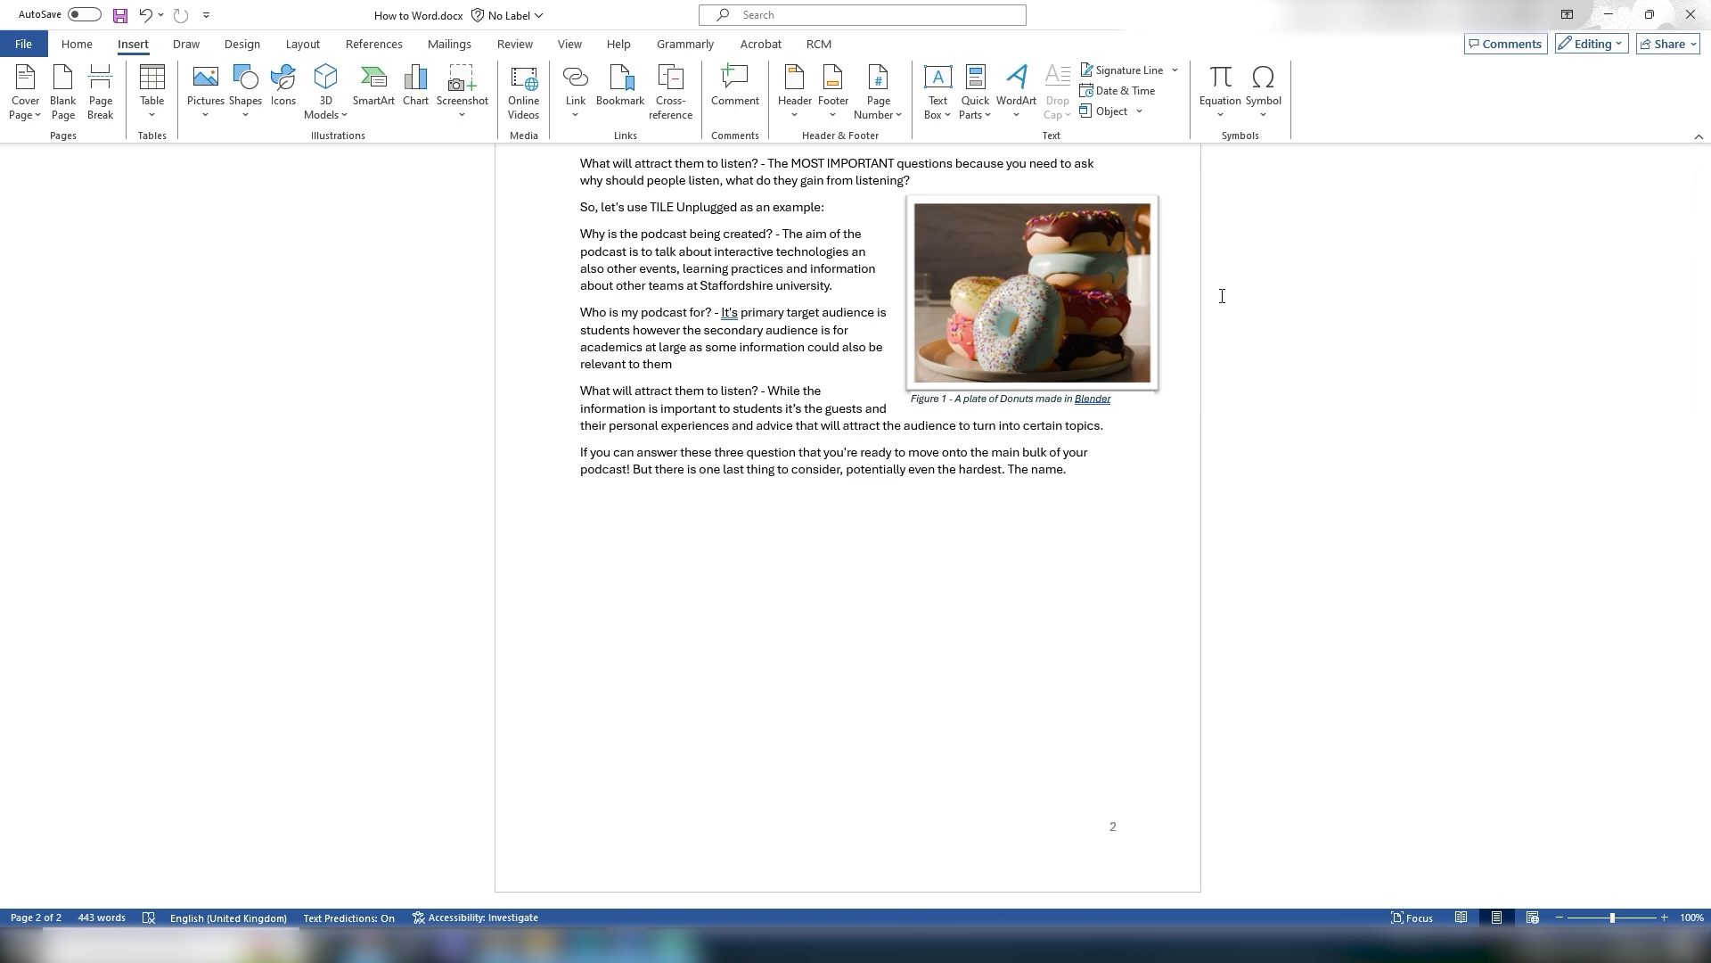
pyautogui.click(939, 87)
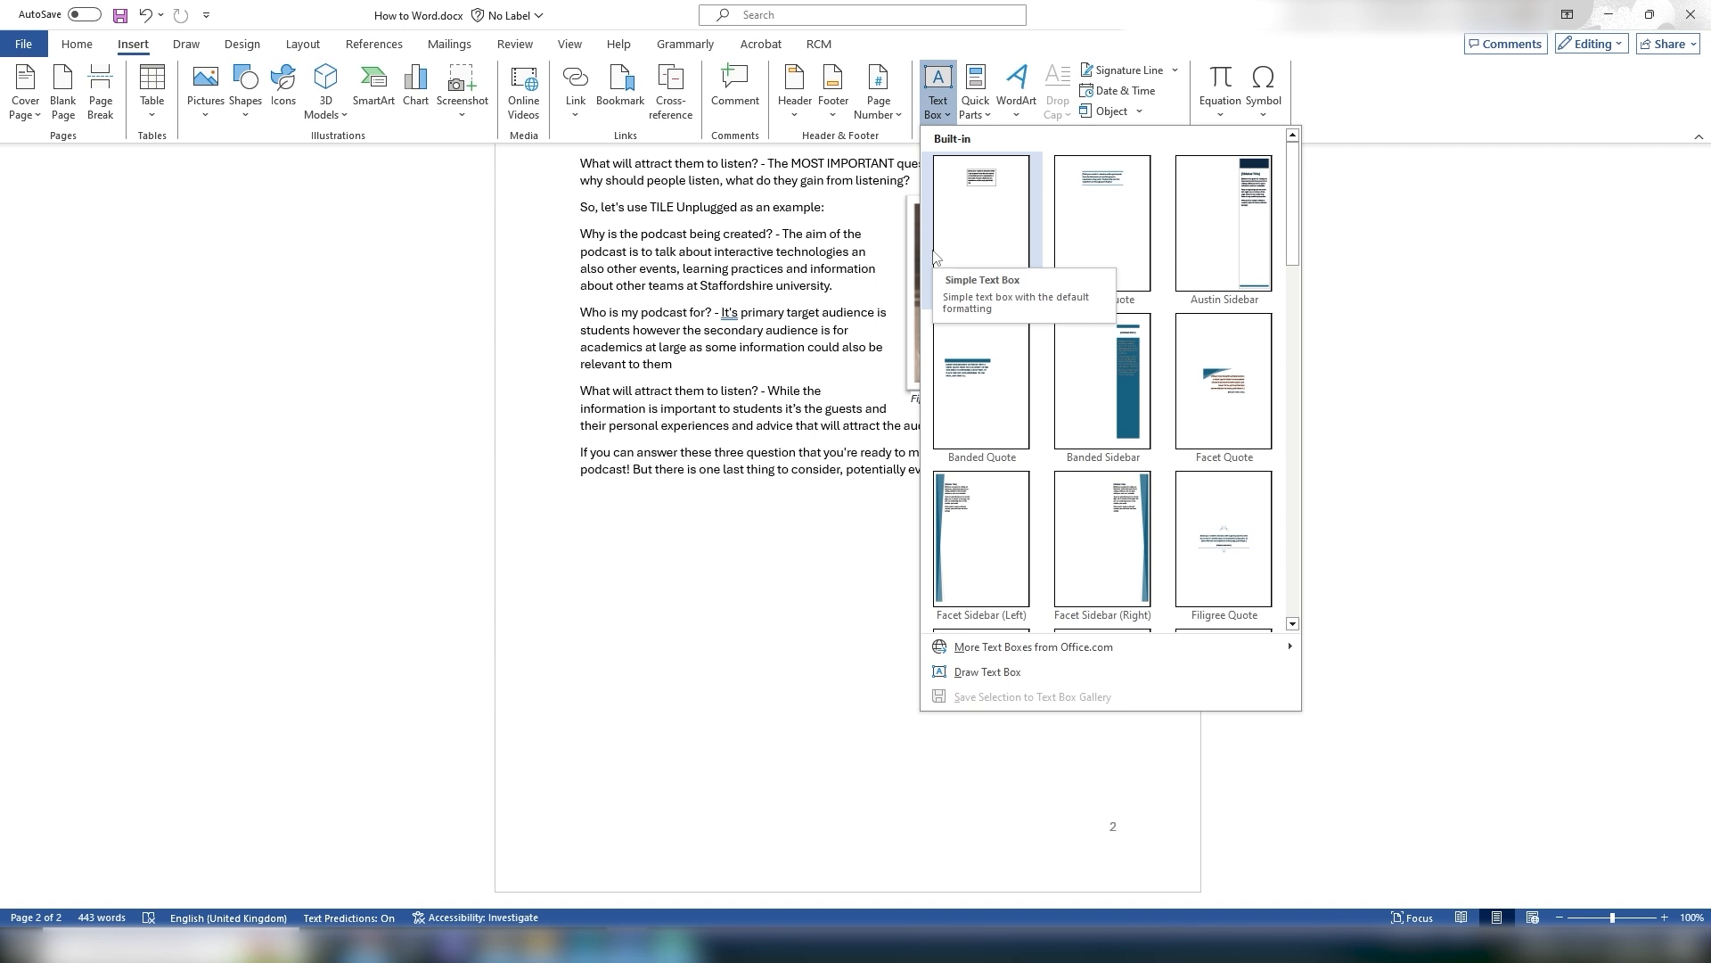
pyautogui.press('Escape')
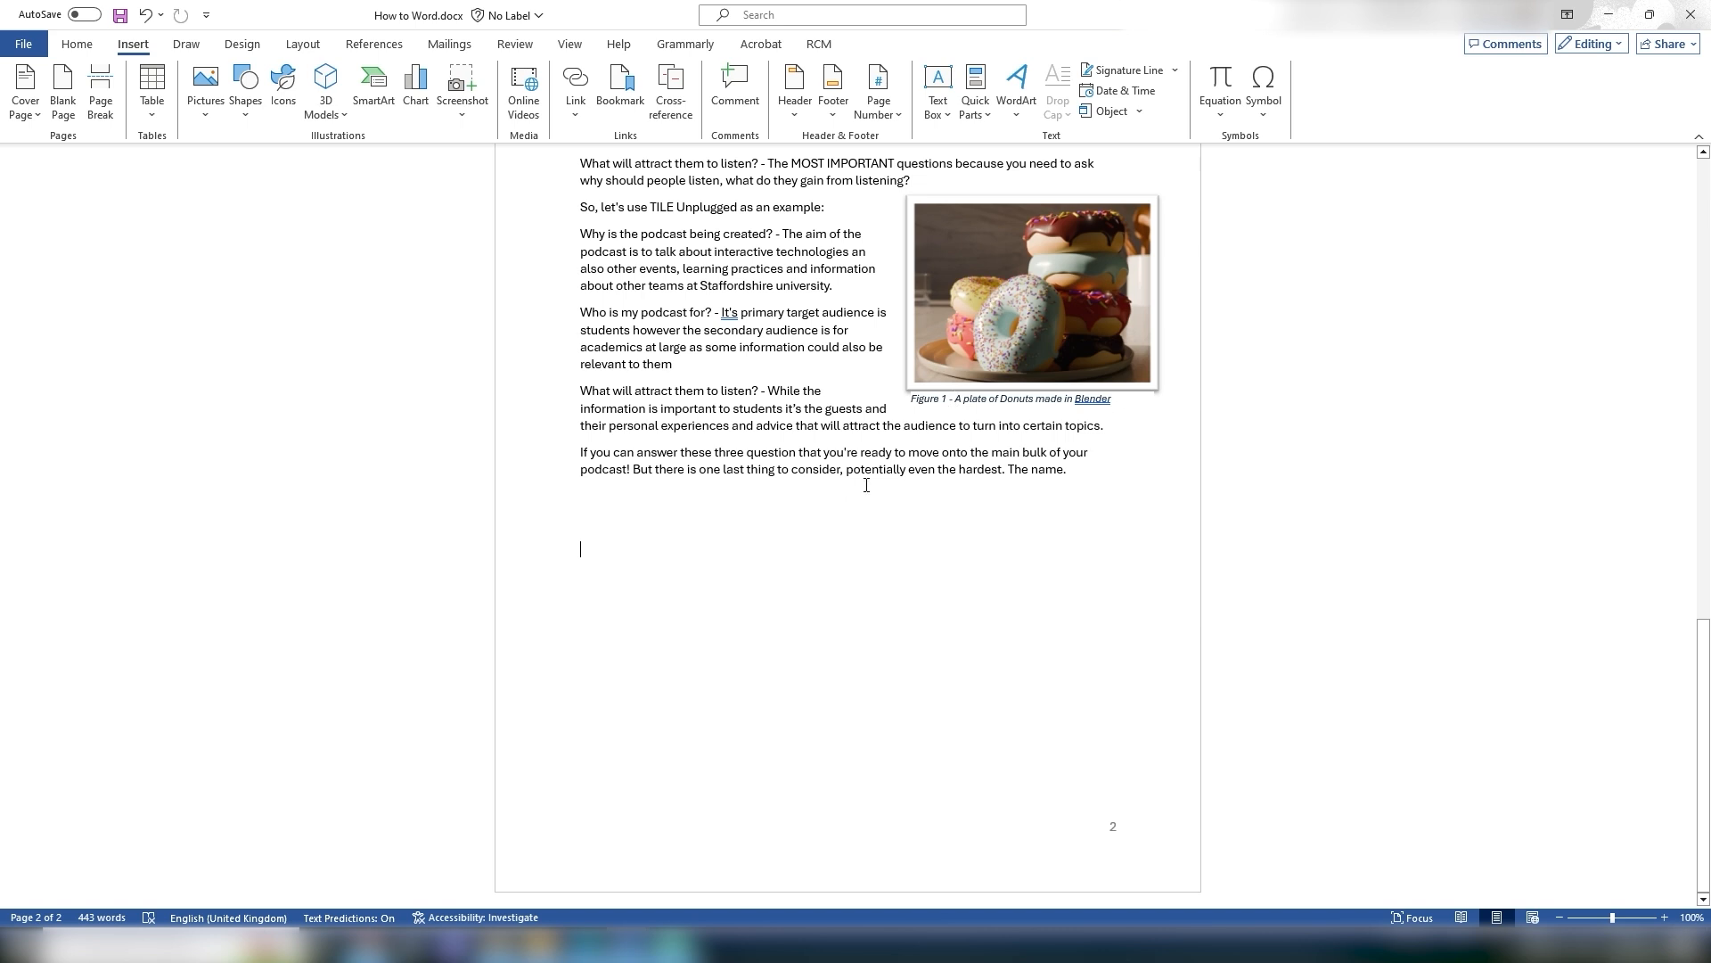
pyautogui.moveTo(902, 415); pyautogui.dragTo(1115, 500)
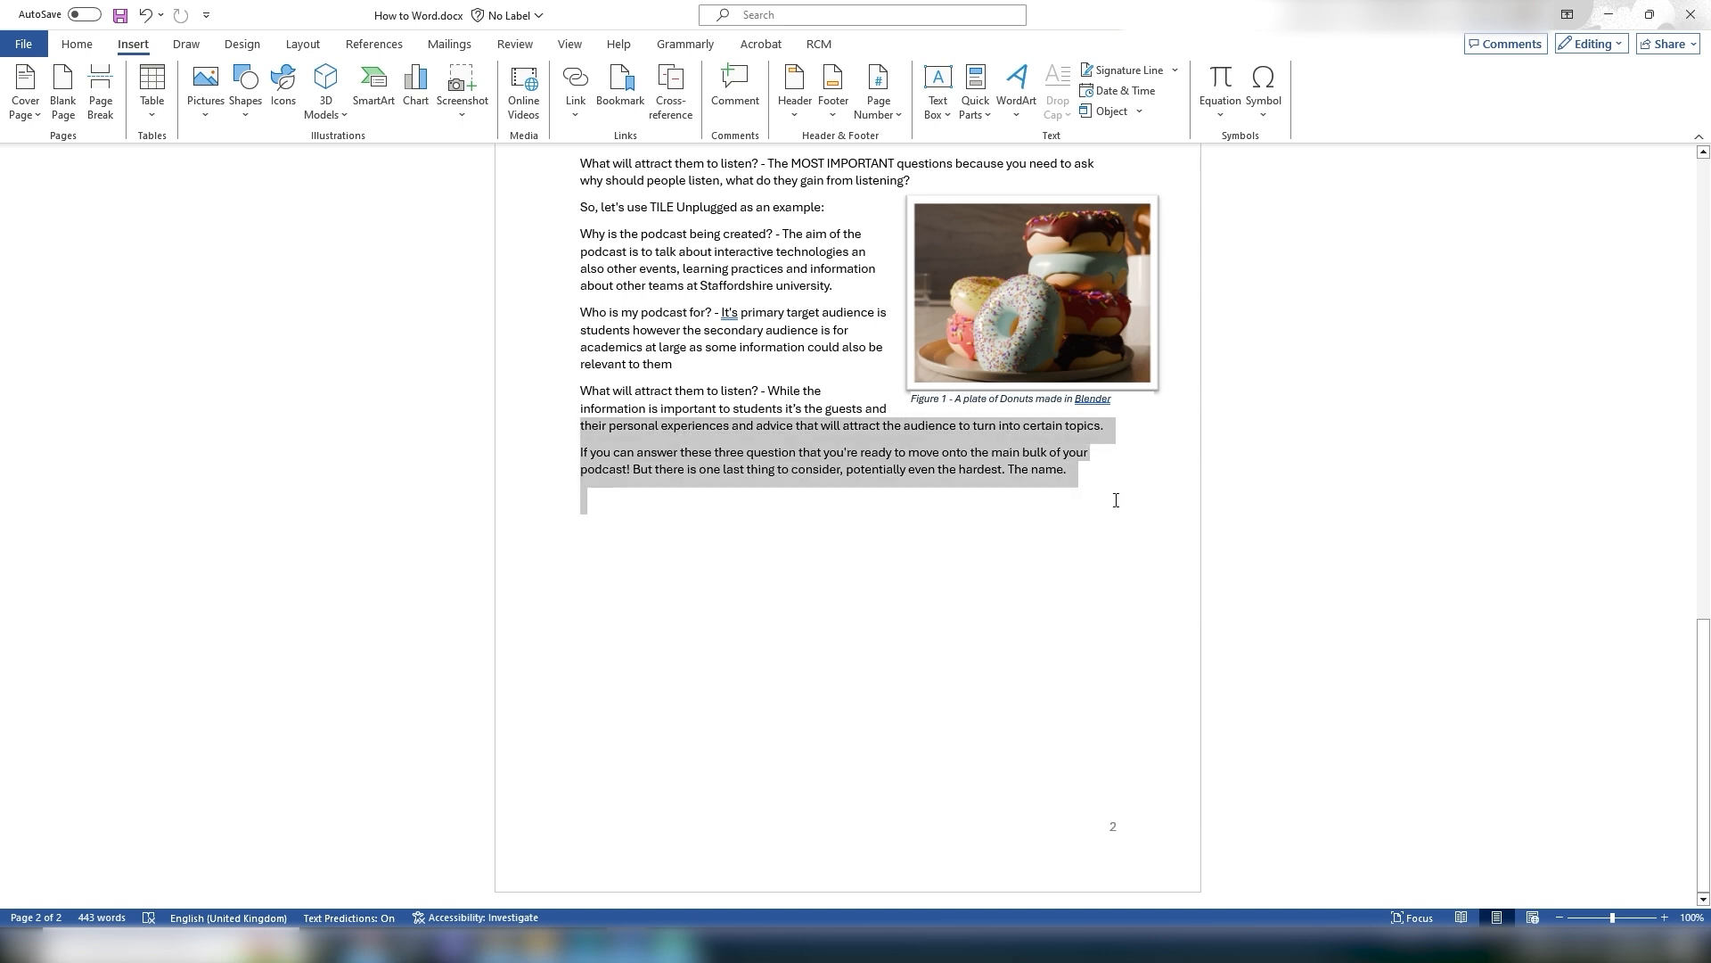
pyautogui.click(1047, 561)
pyautogui.rightClick(685, 545)
pyautogui.click(615, 561)
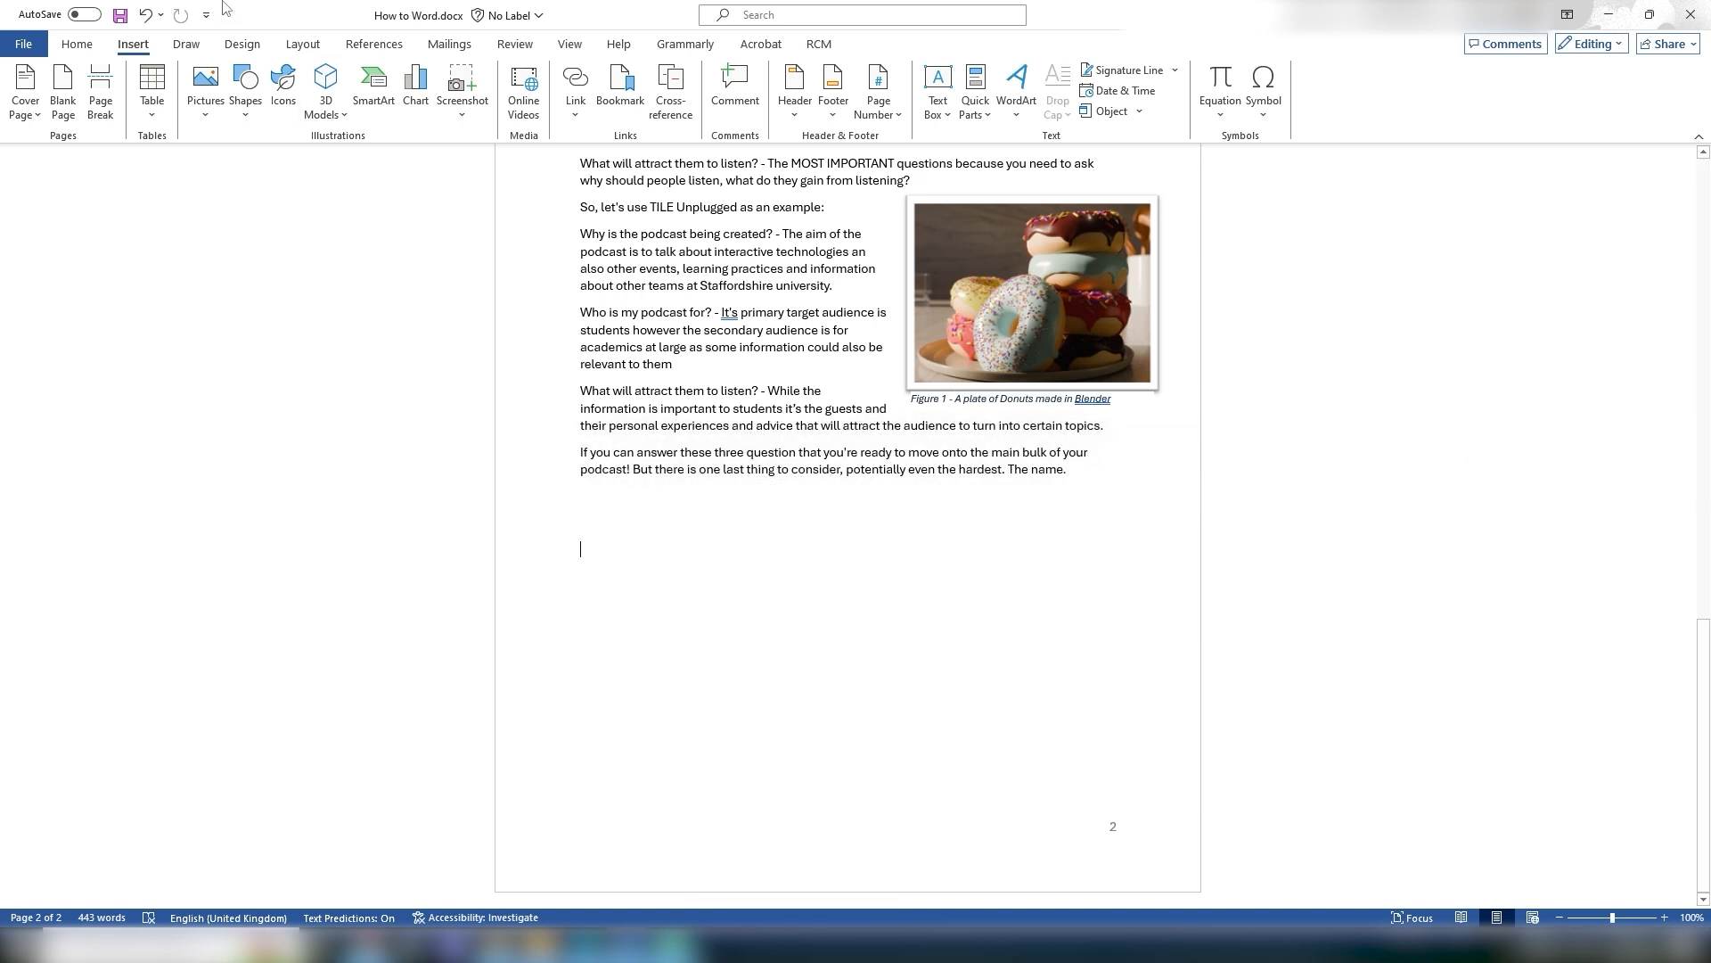
# Step: Insert a Simple Text Box beneath the donut picture and shorten it to about 2.88 cm high
pyautogui.click(938, 93)
pyautogui.click(978, 221)
pyautogui.moveTo(797, 563); pyautogui.dragTo(972, 408)
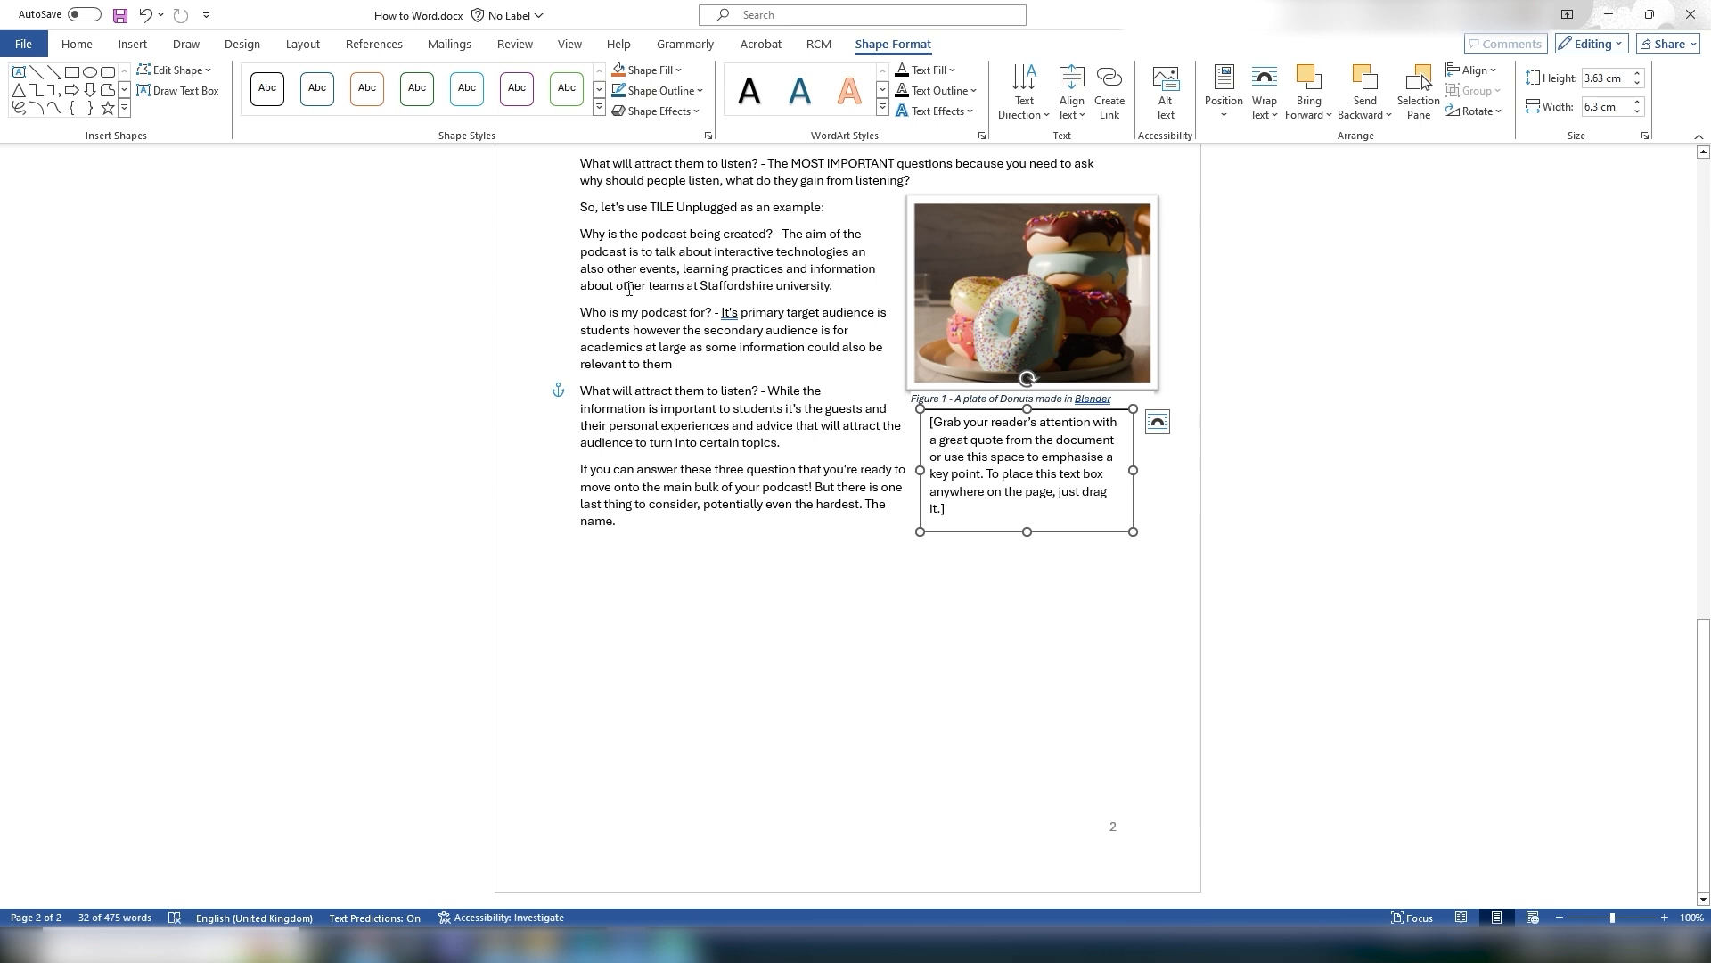
pyautogui.click(981, 507)
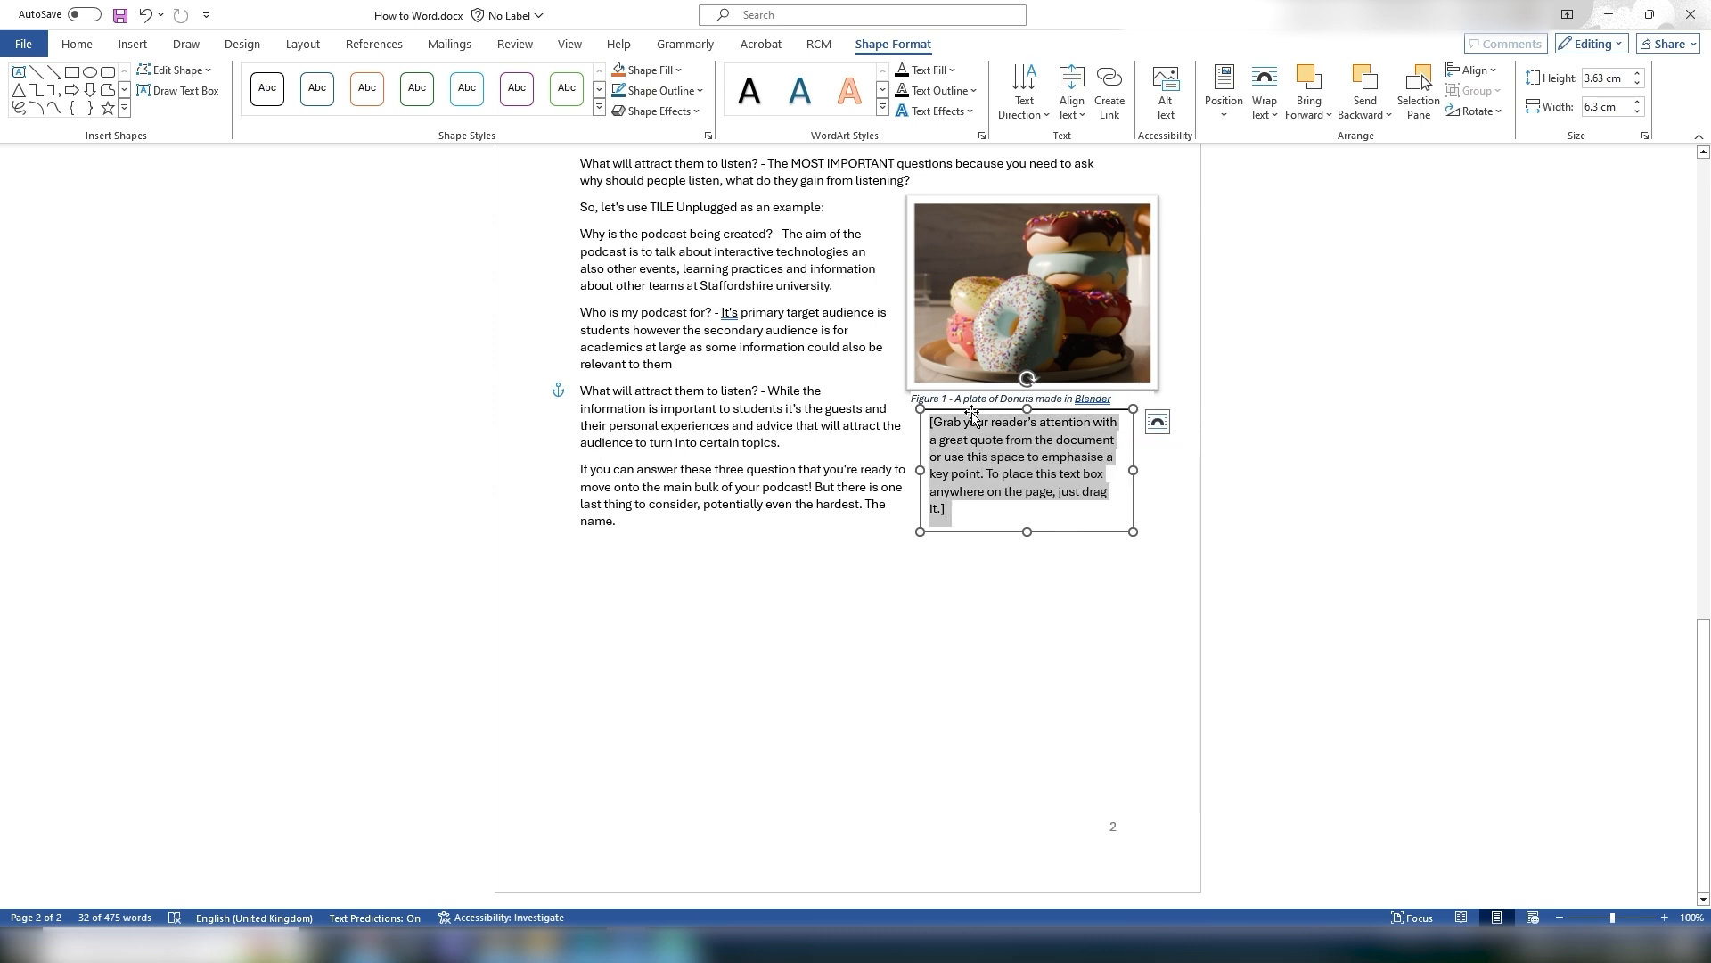
pyautogui.moveTo(1027, 532)
pyautogui.mouseDown()
pyautogui.moveTo(1023, 455)
pyautogui.moveTo(1024, 569)
pyautogui.moveTo(1027, 506)
pyautogui.mouseUp()
pyautogui.click(927, 426)
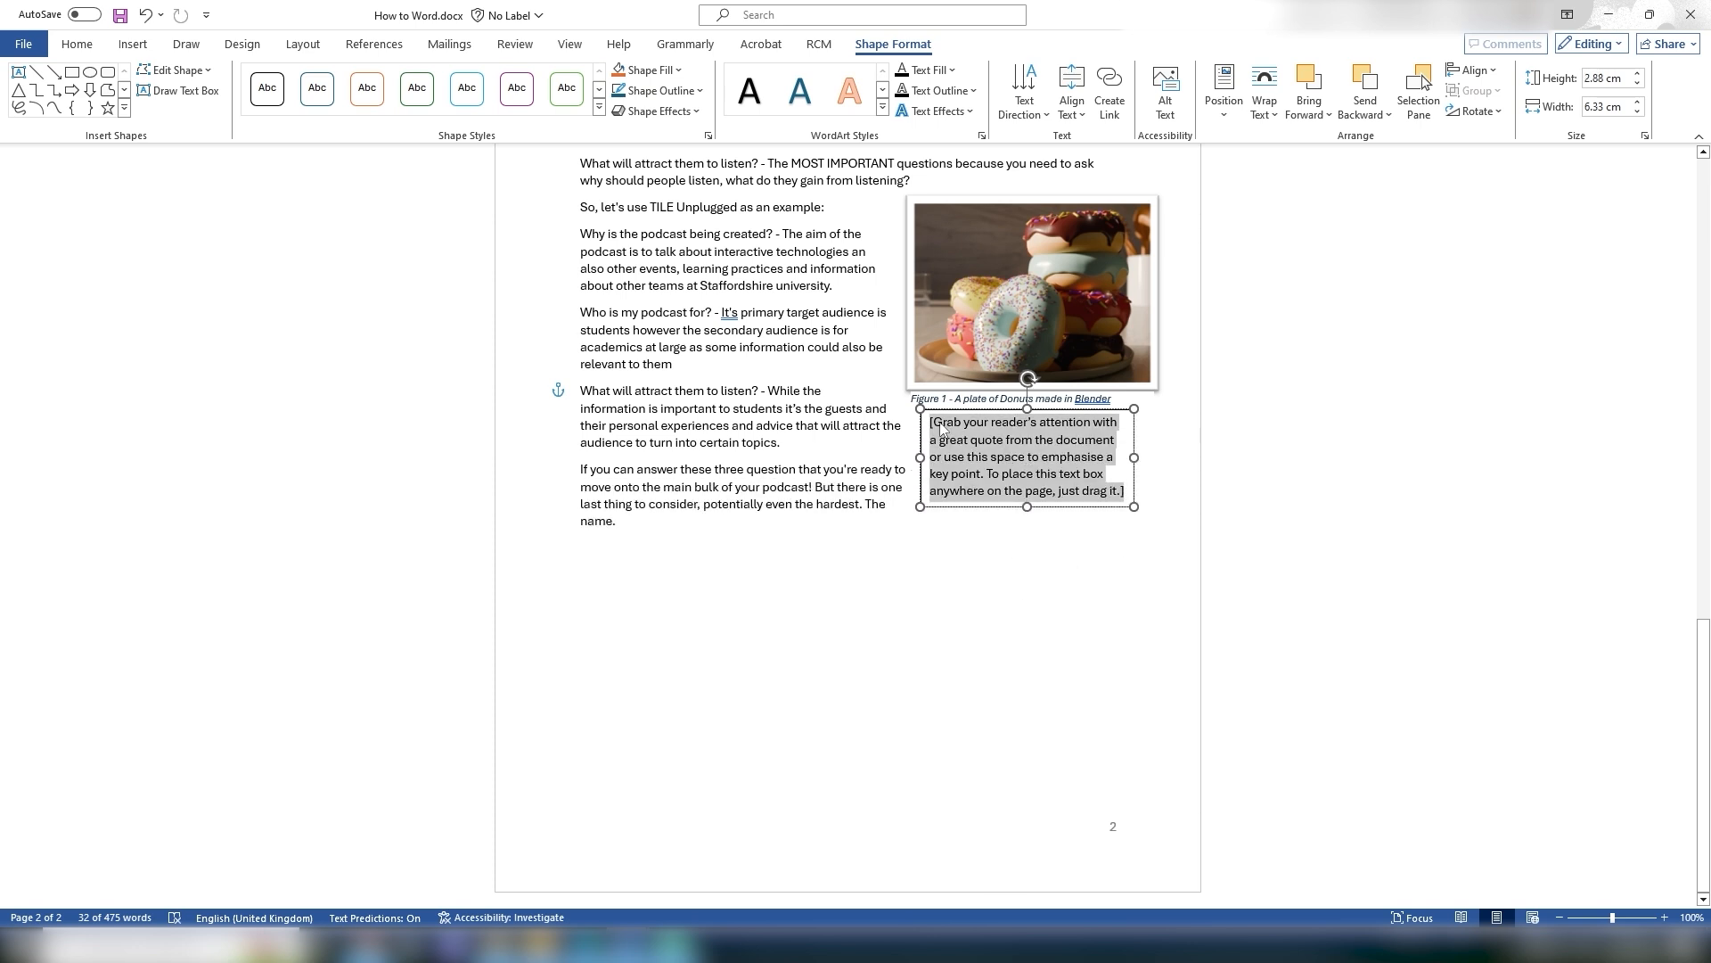
# Step: Browse the built-in equation and symbol galleries without inserting anything
pyautogui.click(80, 44)
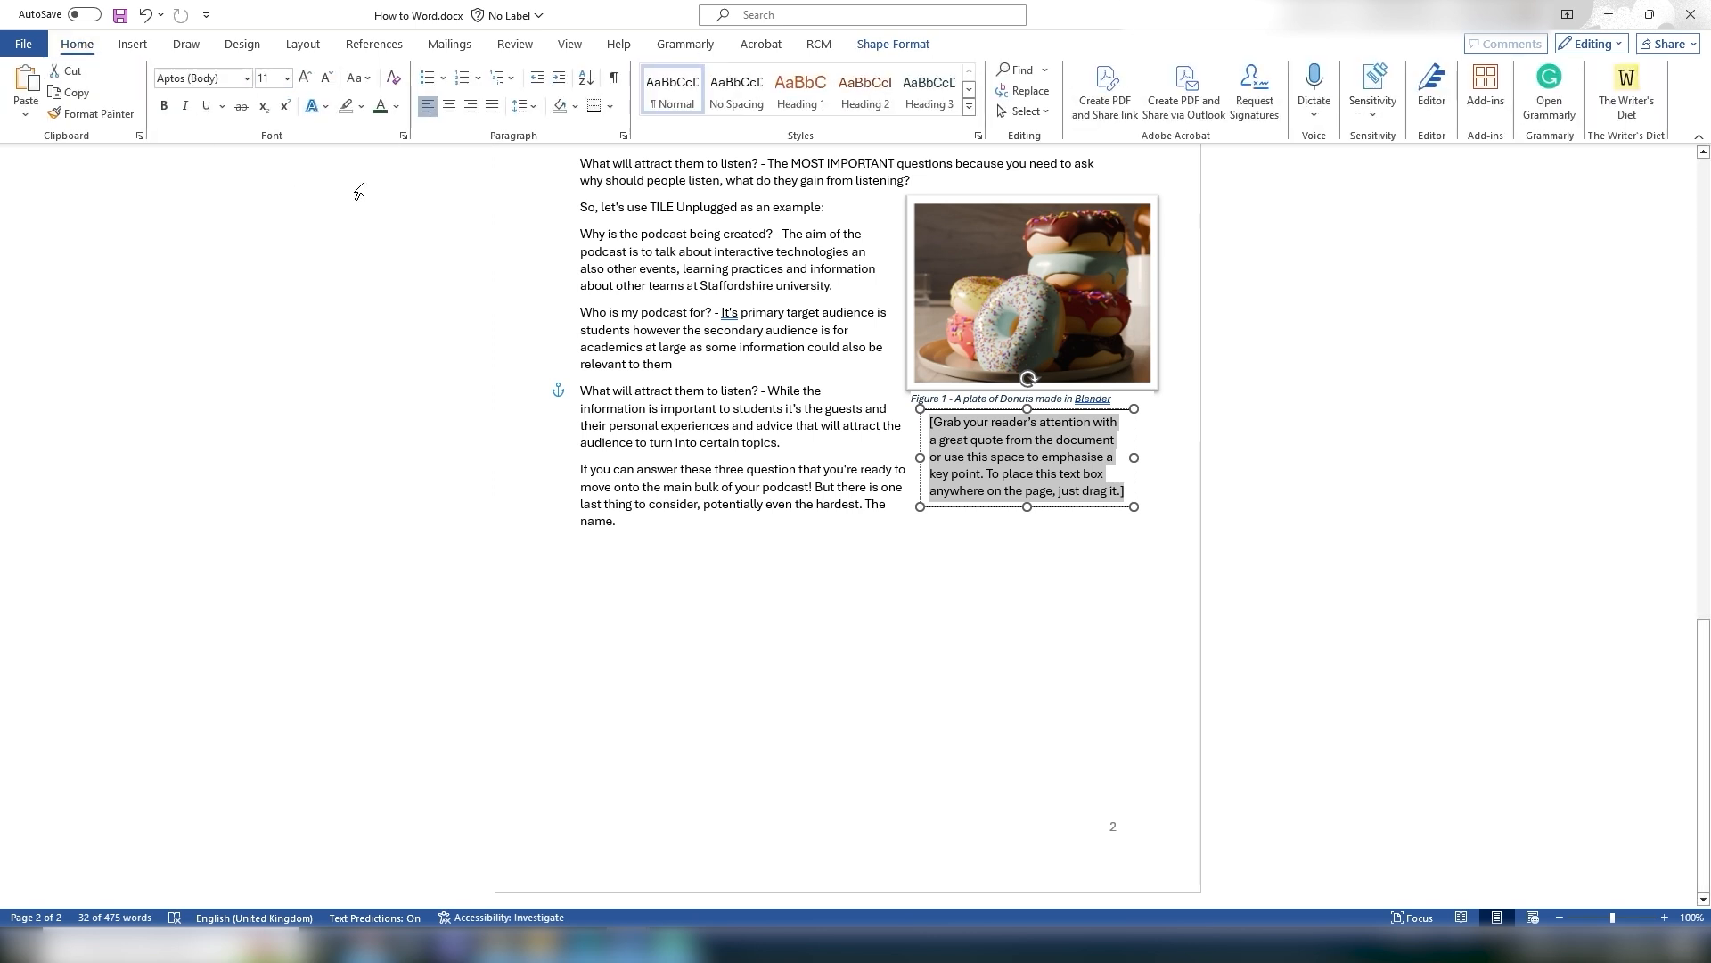
pyautogui.click(901, 46)
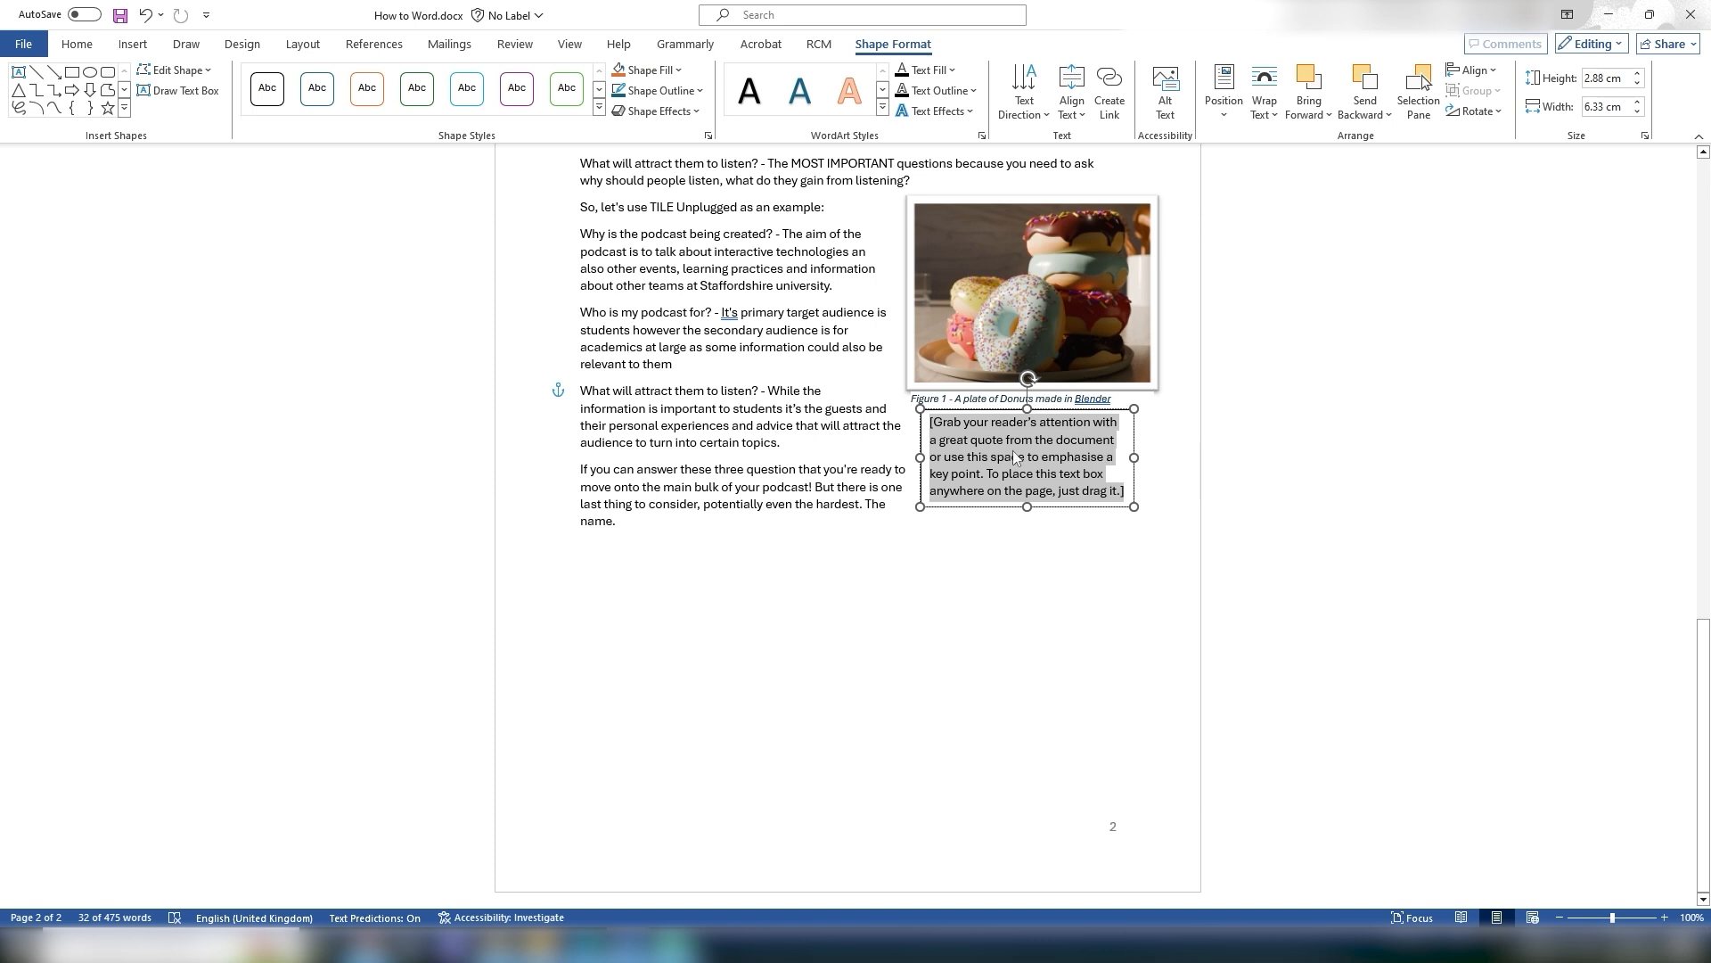
pyautogui.click(1029, 606)
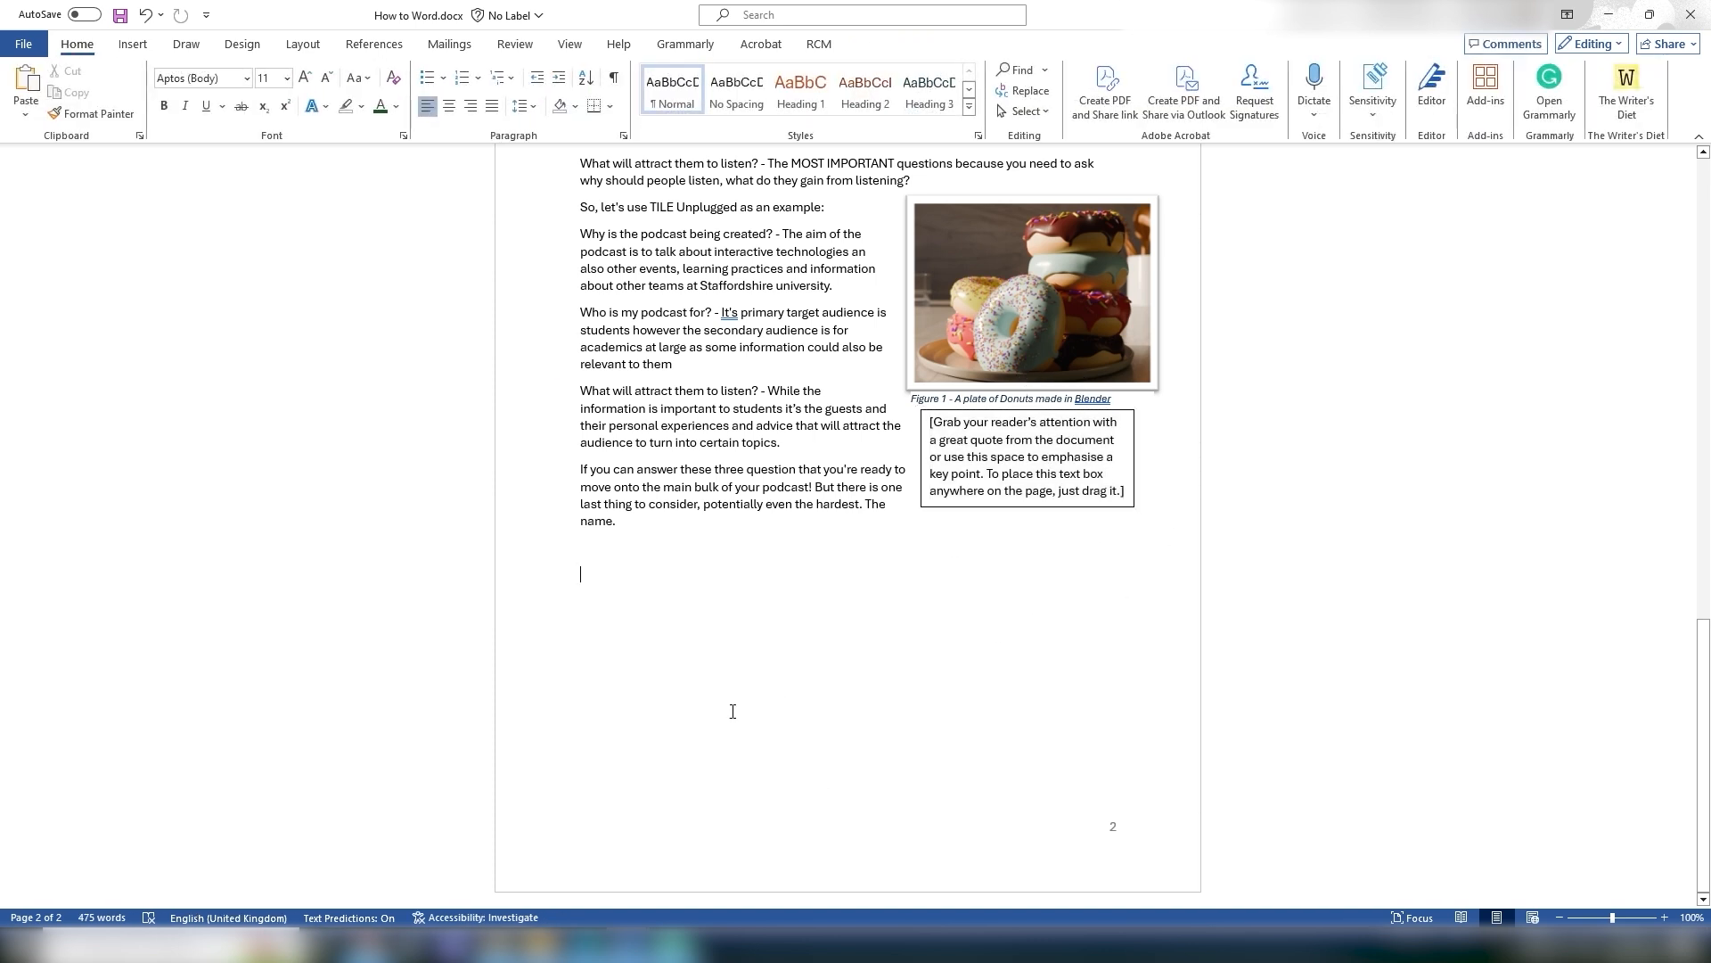
pyautogui.click(133, 43)
pyautogui.click(1221, 113)
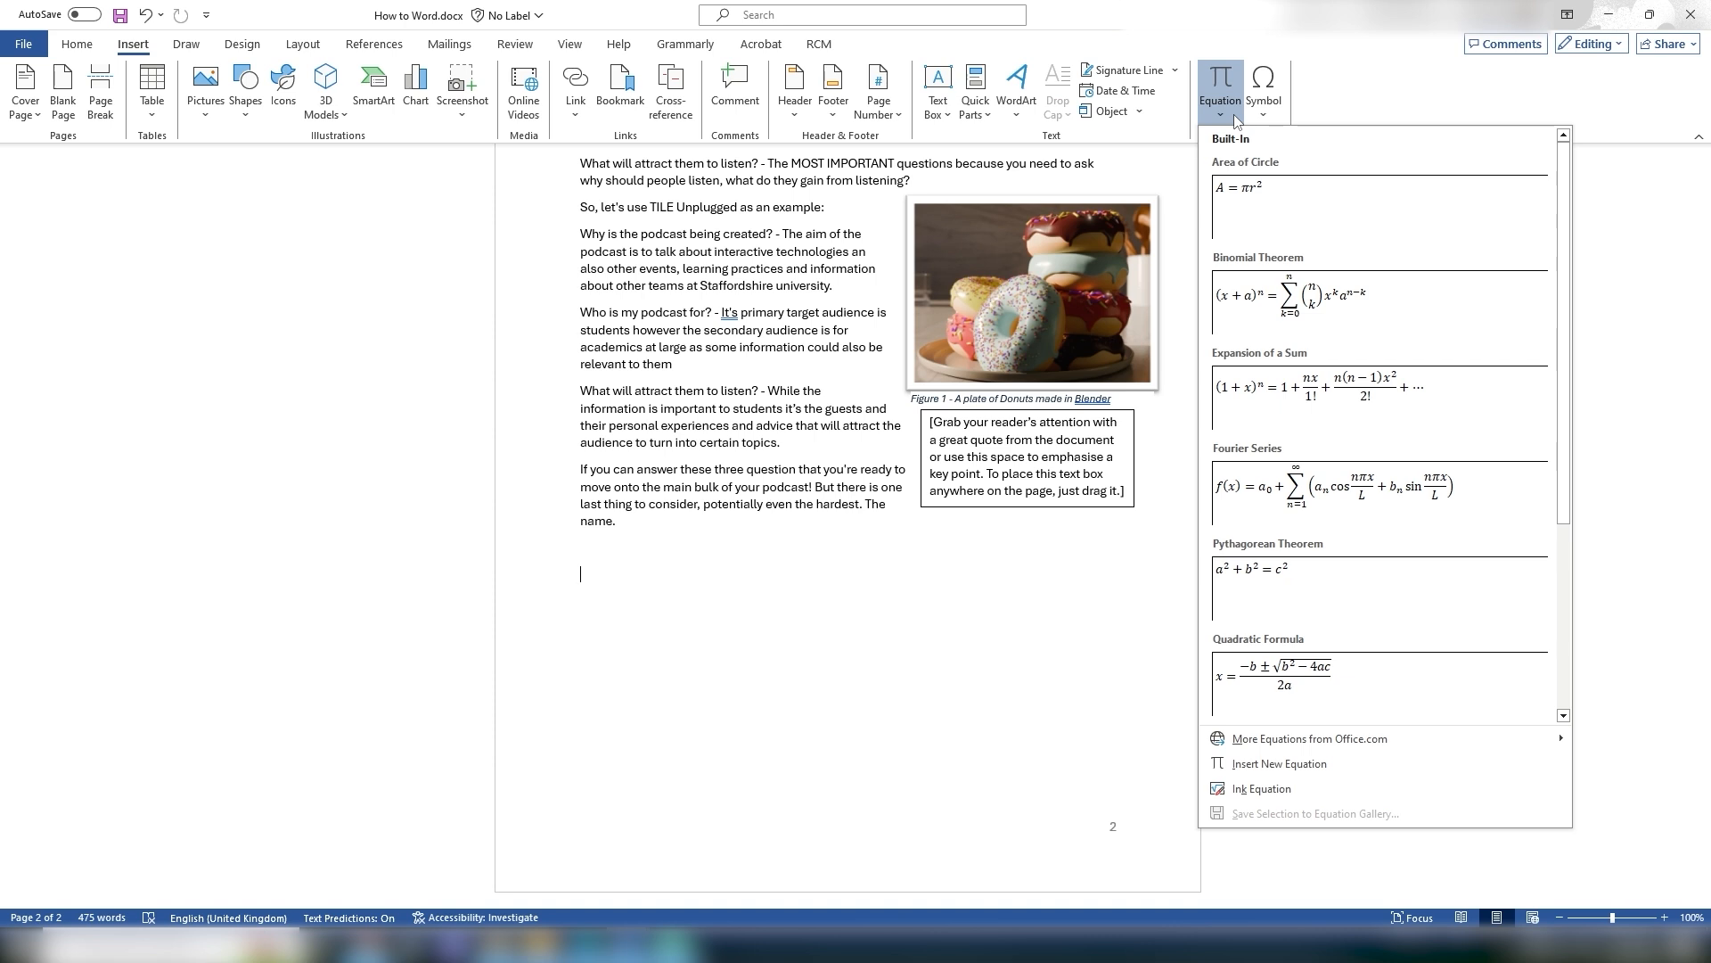
pyautogui.click(1264, 107)
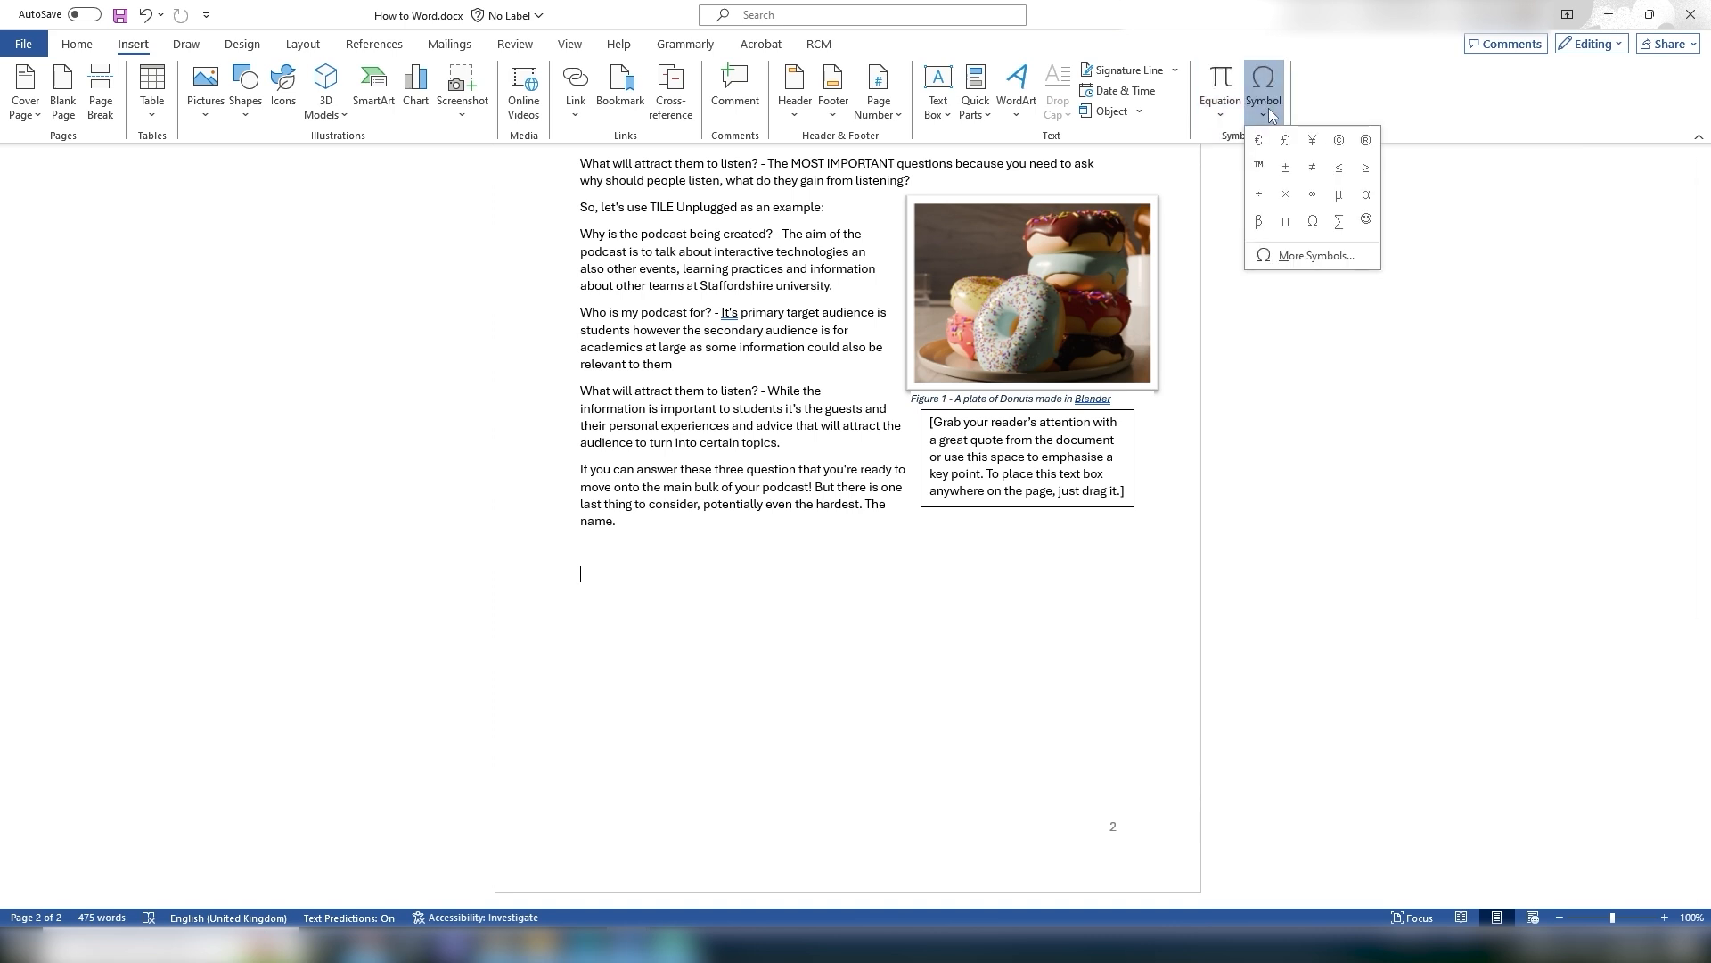
pyautogui.click(705, 584)
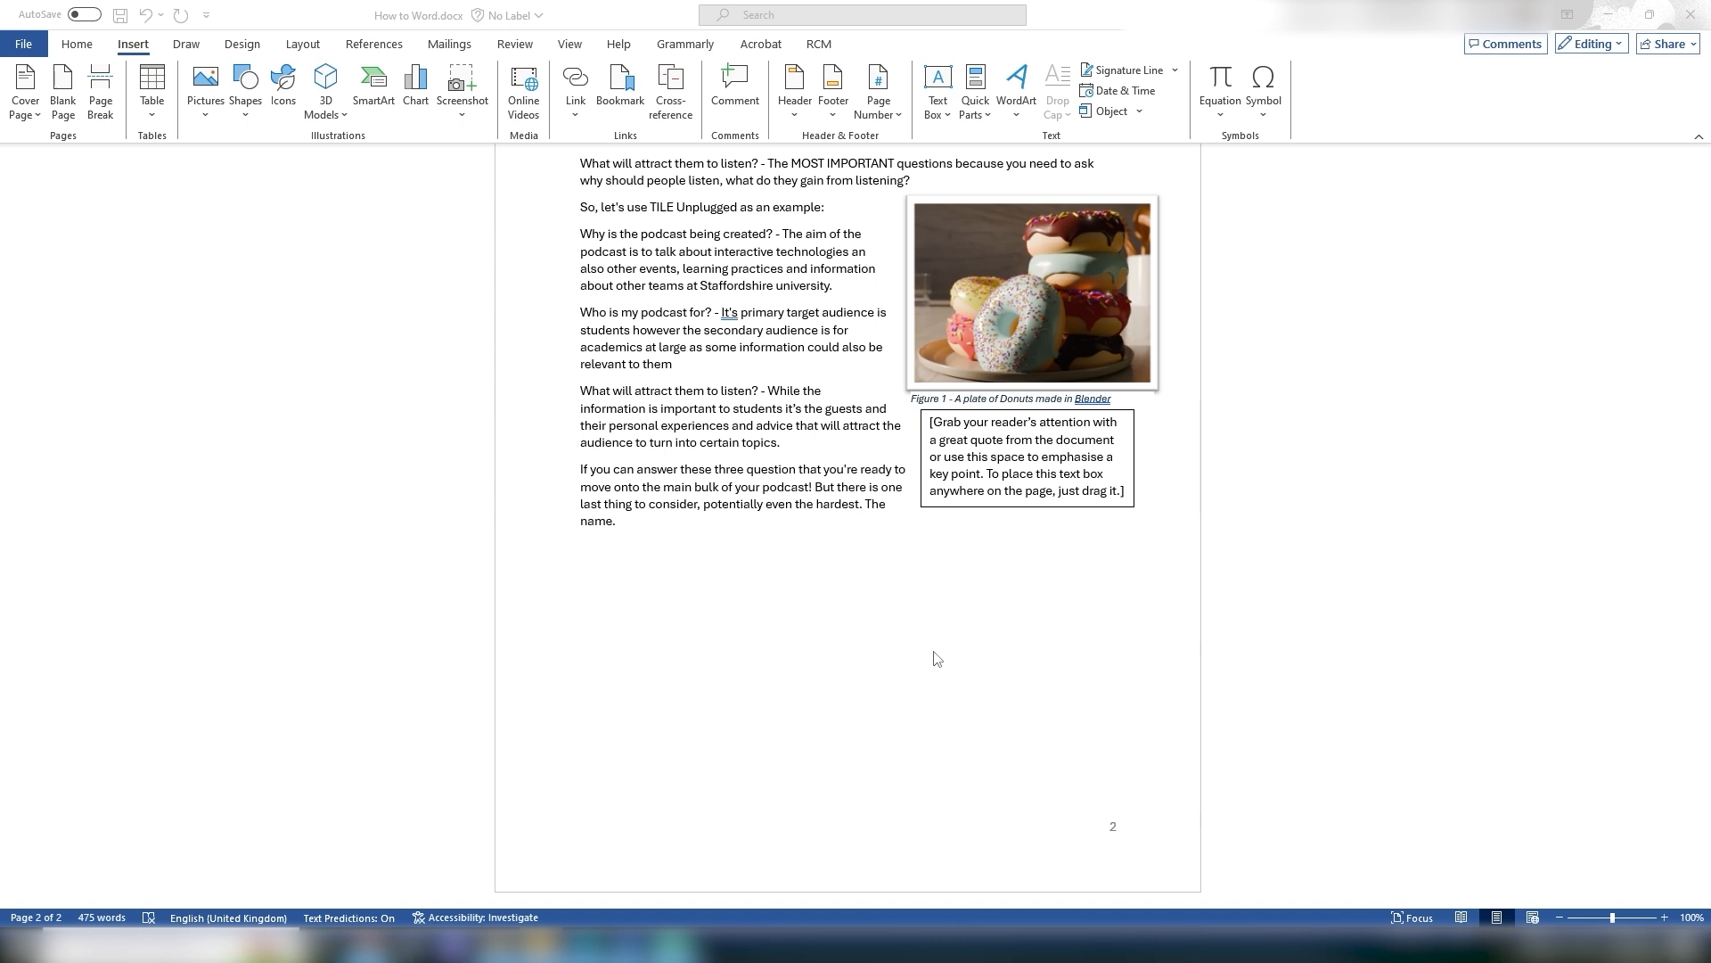
# Step: Insert a signature line below the last paragraph, filling in the suggested signer's name
pyautogui.click(918, 623)
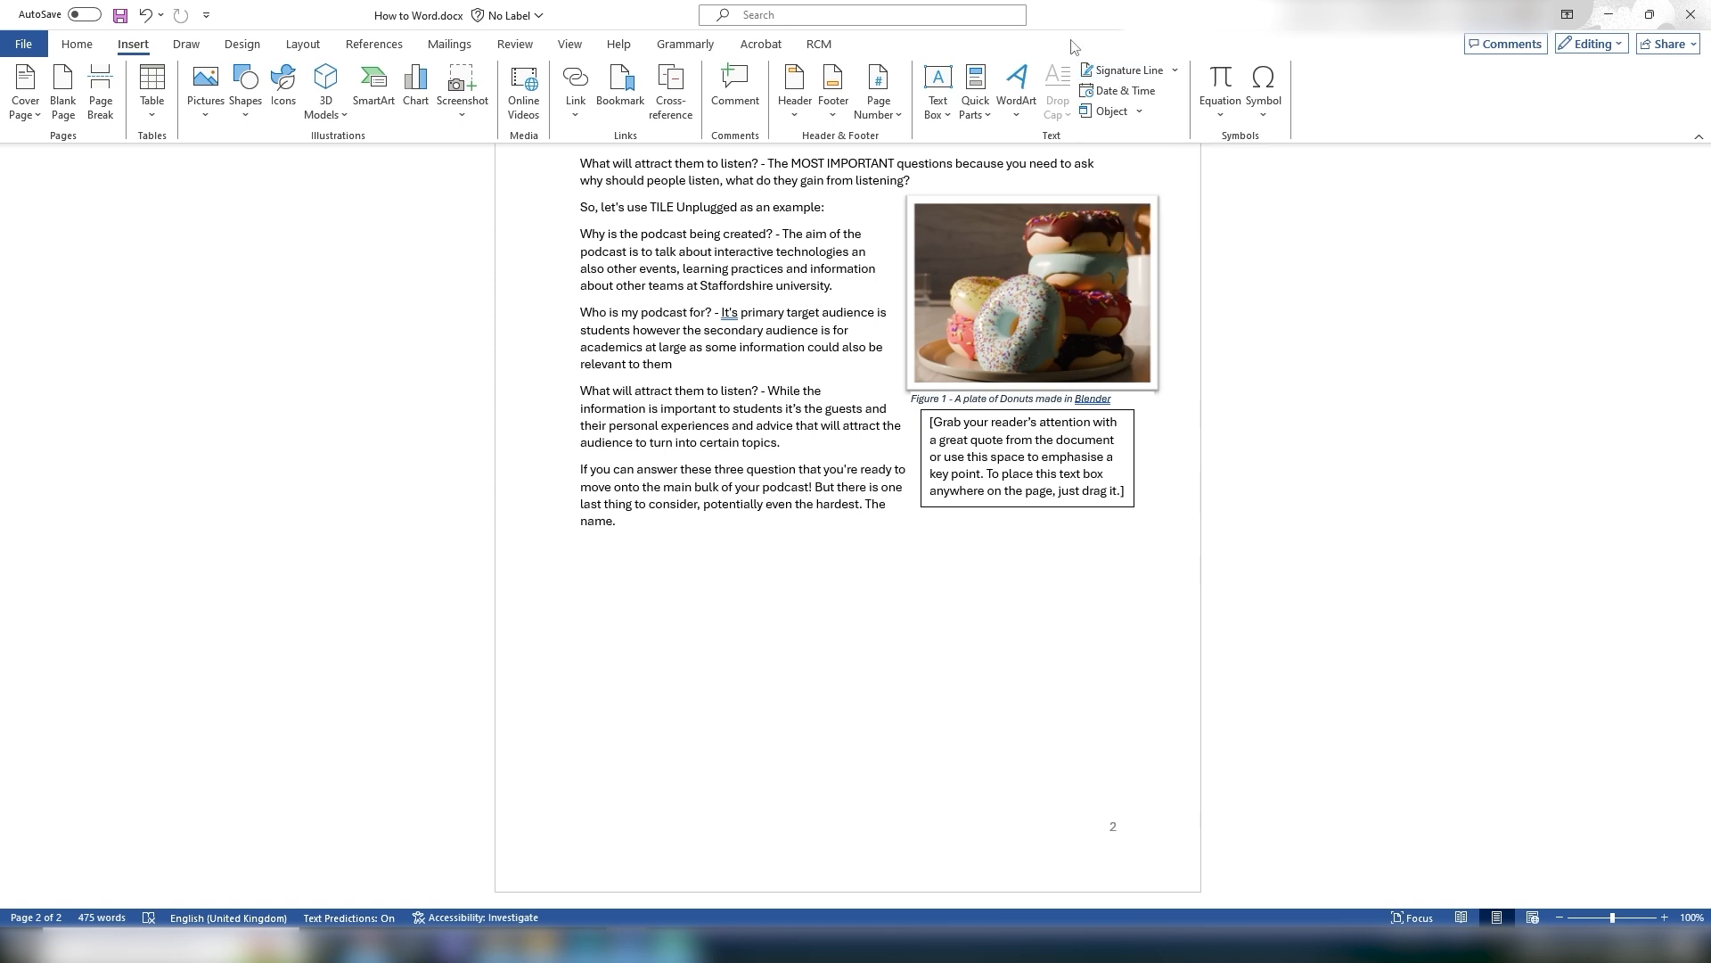
pyautogui.click(1113, 81)
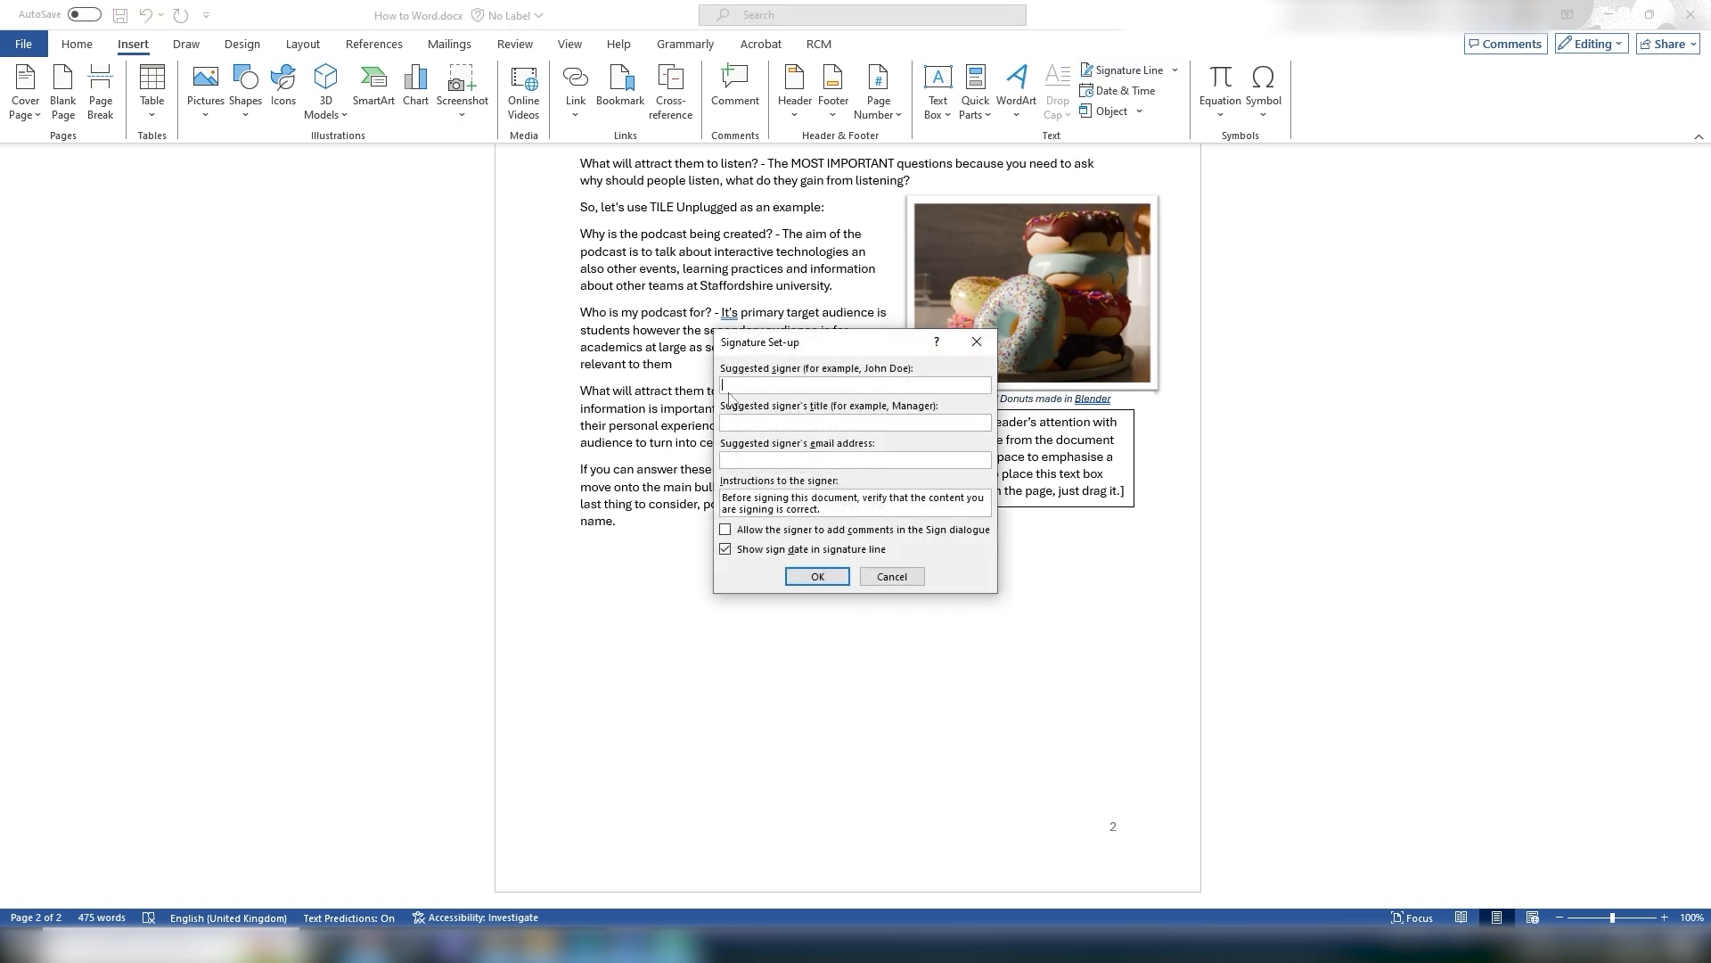
pyautogui.moveTo(781, 349)
pyautogui.mouseDown()
pyautogui.moveTo(904, 473)
pyautogui.moveTo(904, 565)
pyautogui.mouseUp()
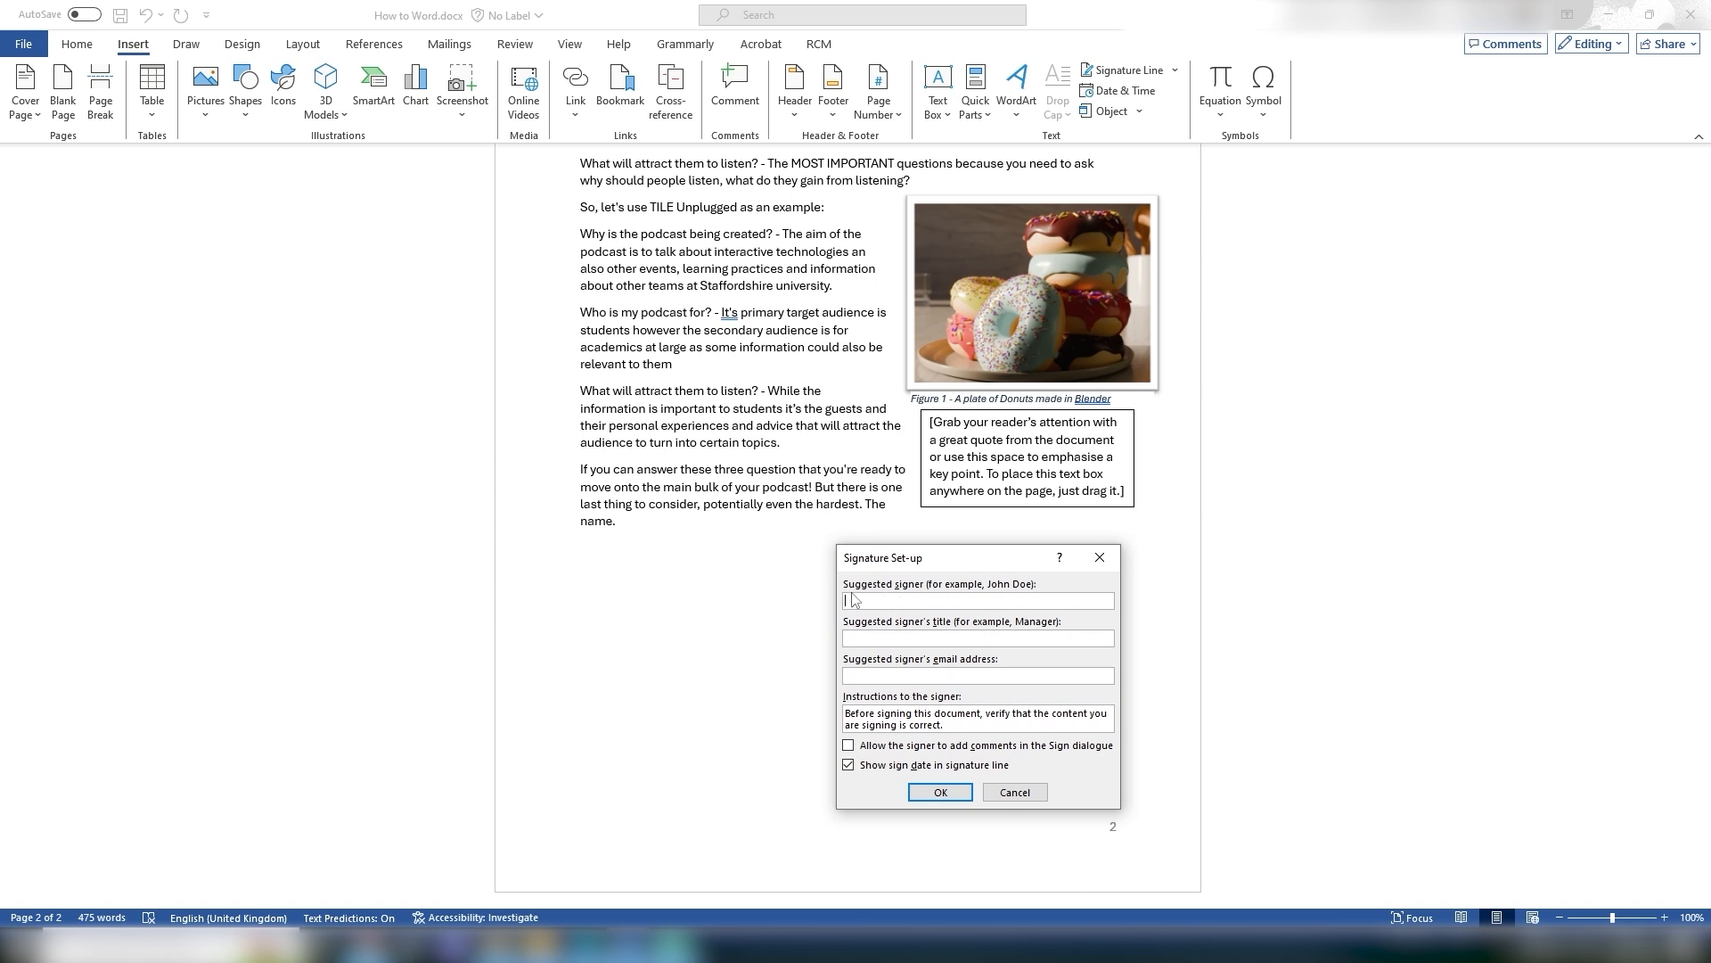
pyautogui.write('John Dow')
pyautogui.click(940, 792)
pyautogui.click(638, 613)
pyautogui.click(640, 699)
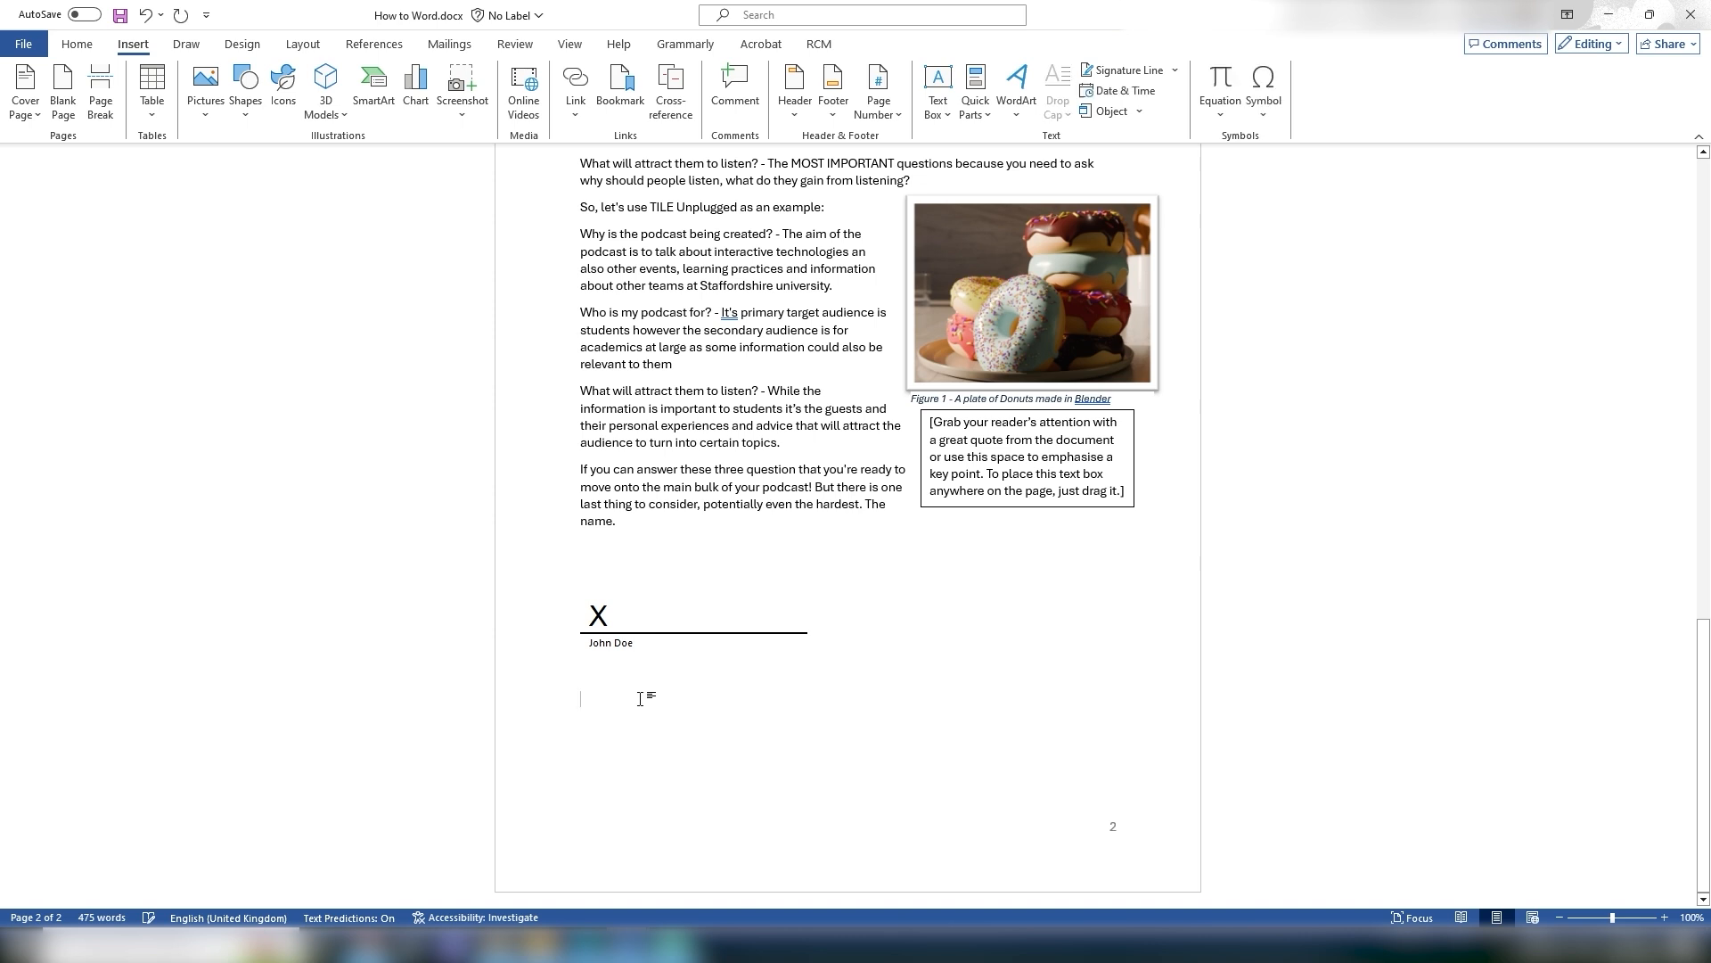
pyautogui.click(802, 617)
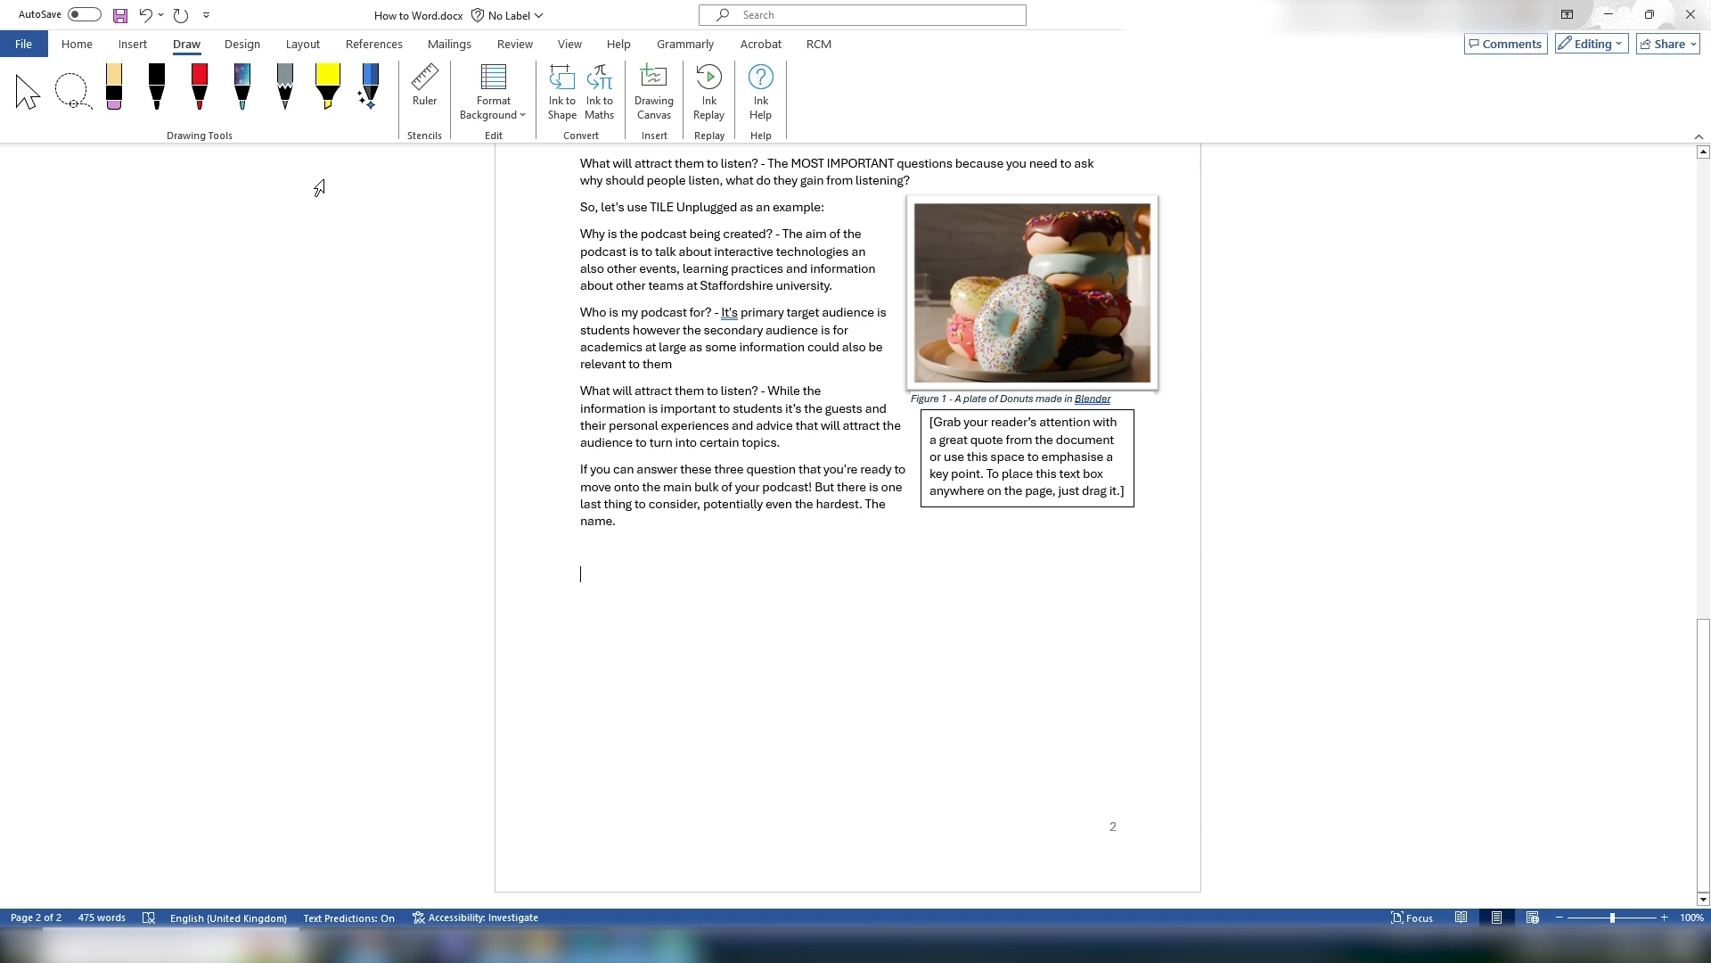
# Step: Circle the front donut in the picture with the red pen, then undo the stroke
pyautogui.click(207, 98)
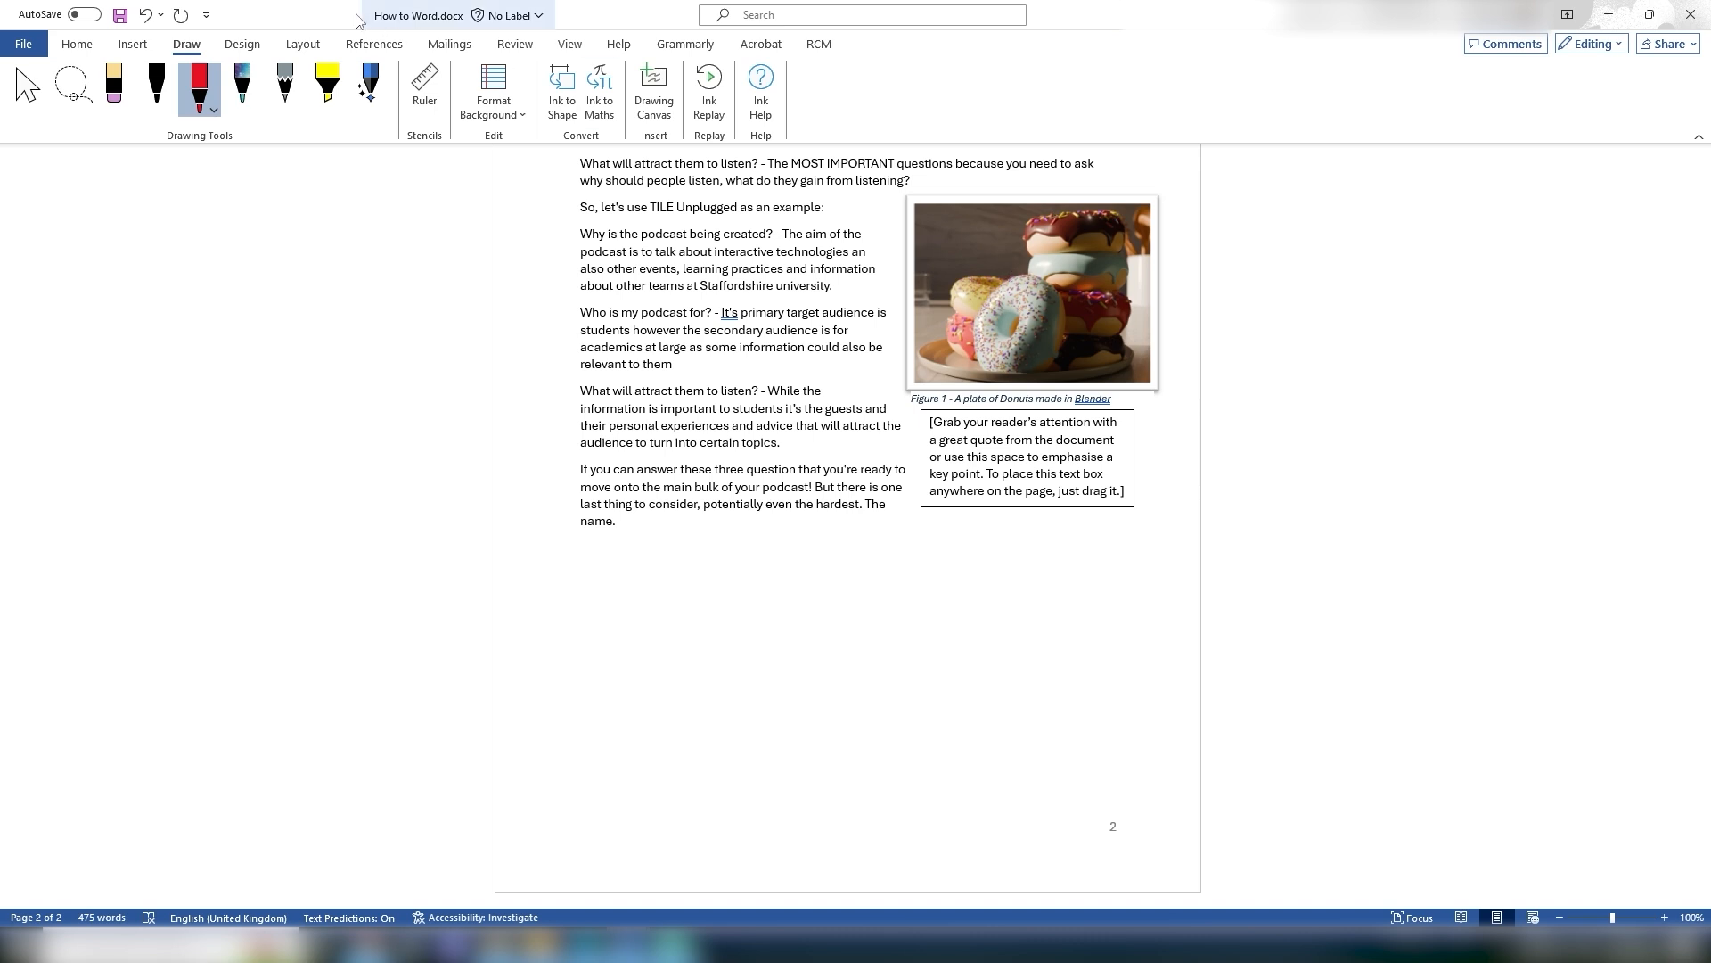
pyautogui.click(199, 89)
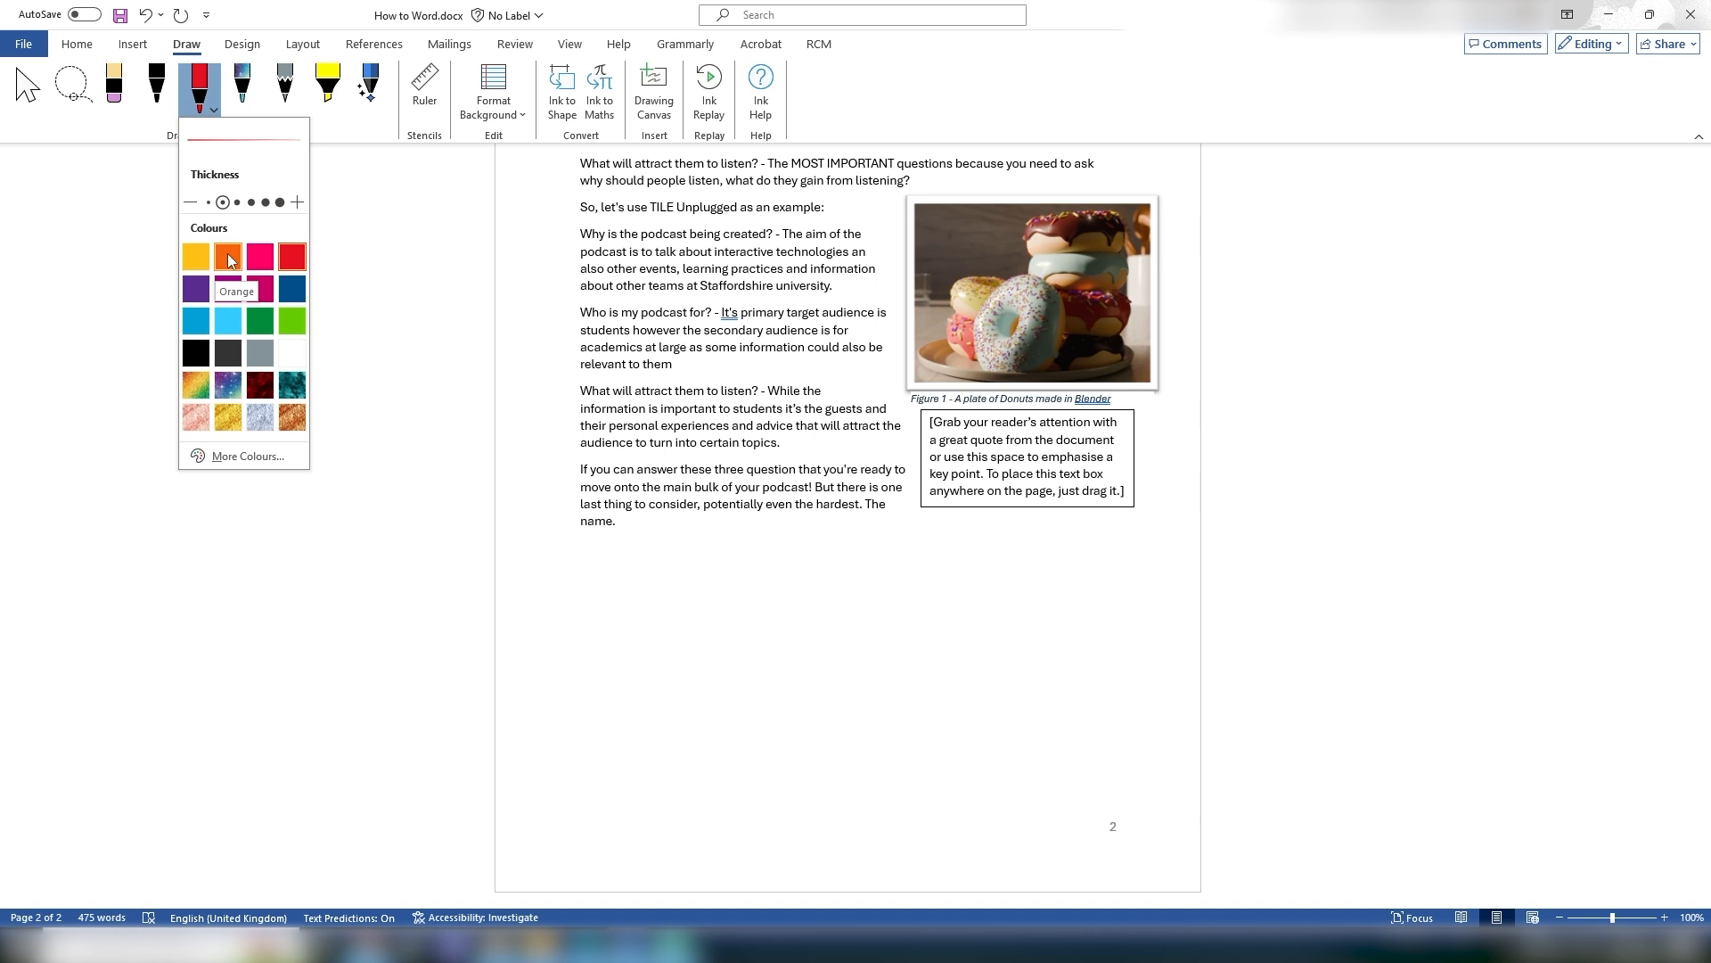
pyautogui.click(133, 127)
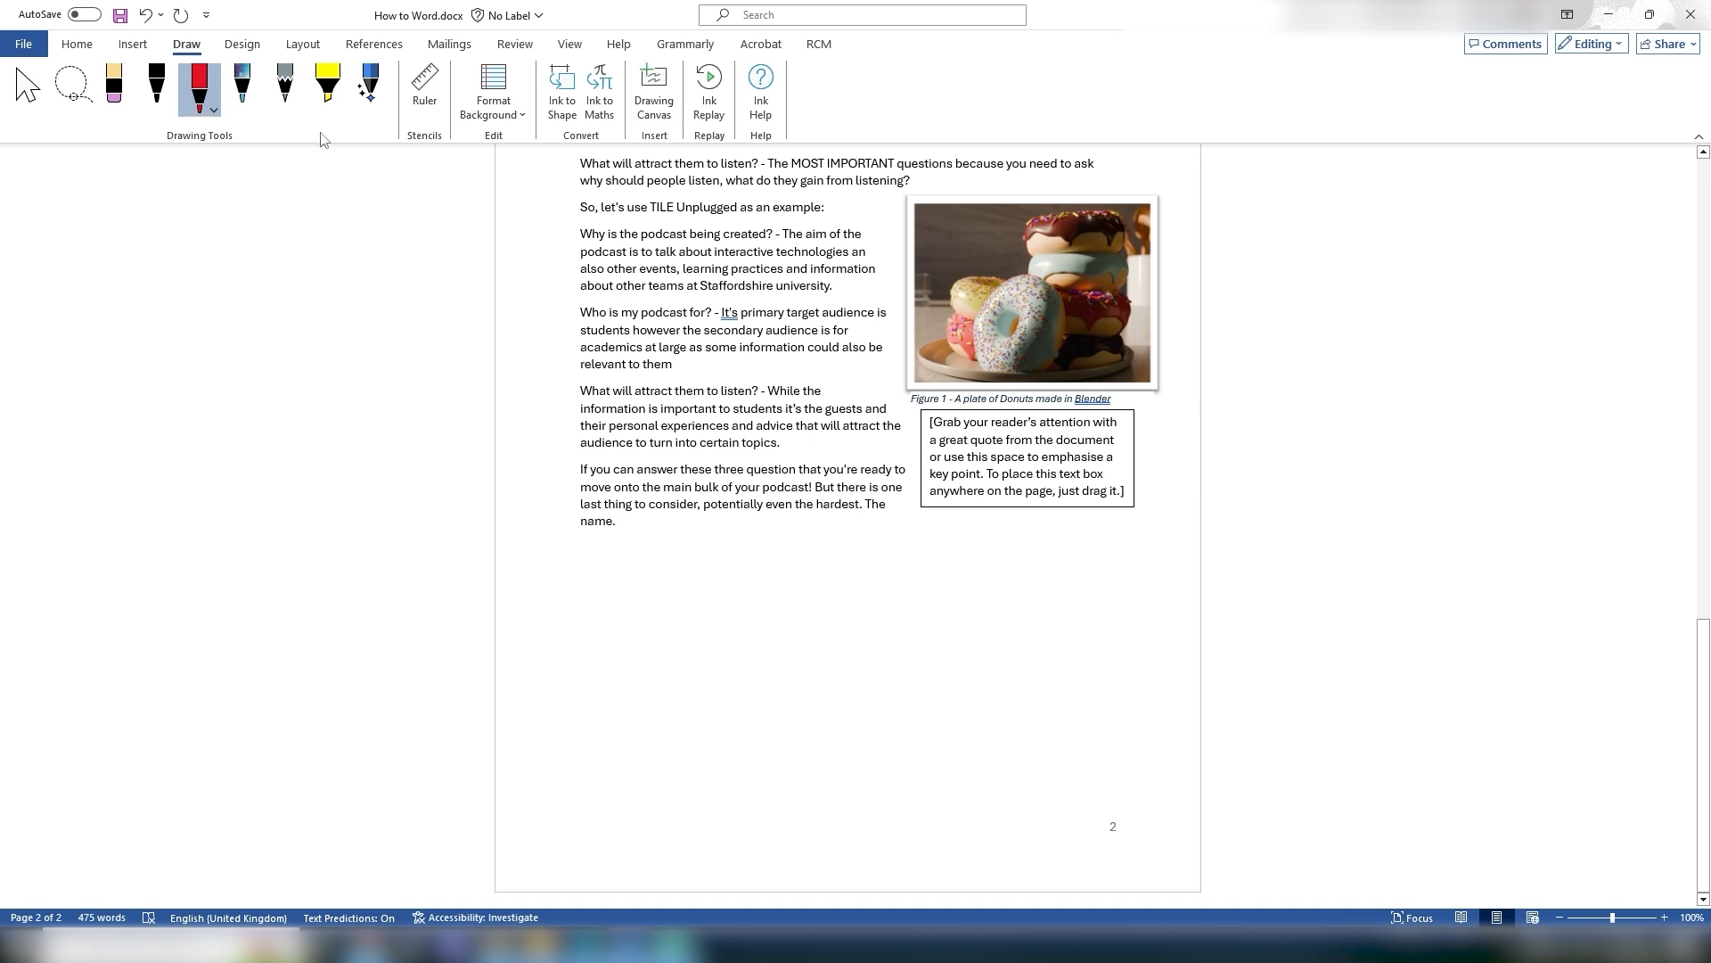
pyautogui.click(214, 110)
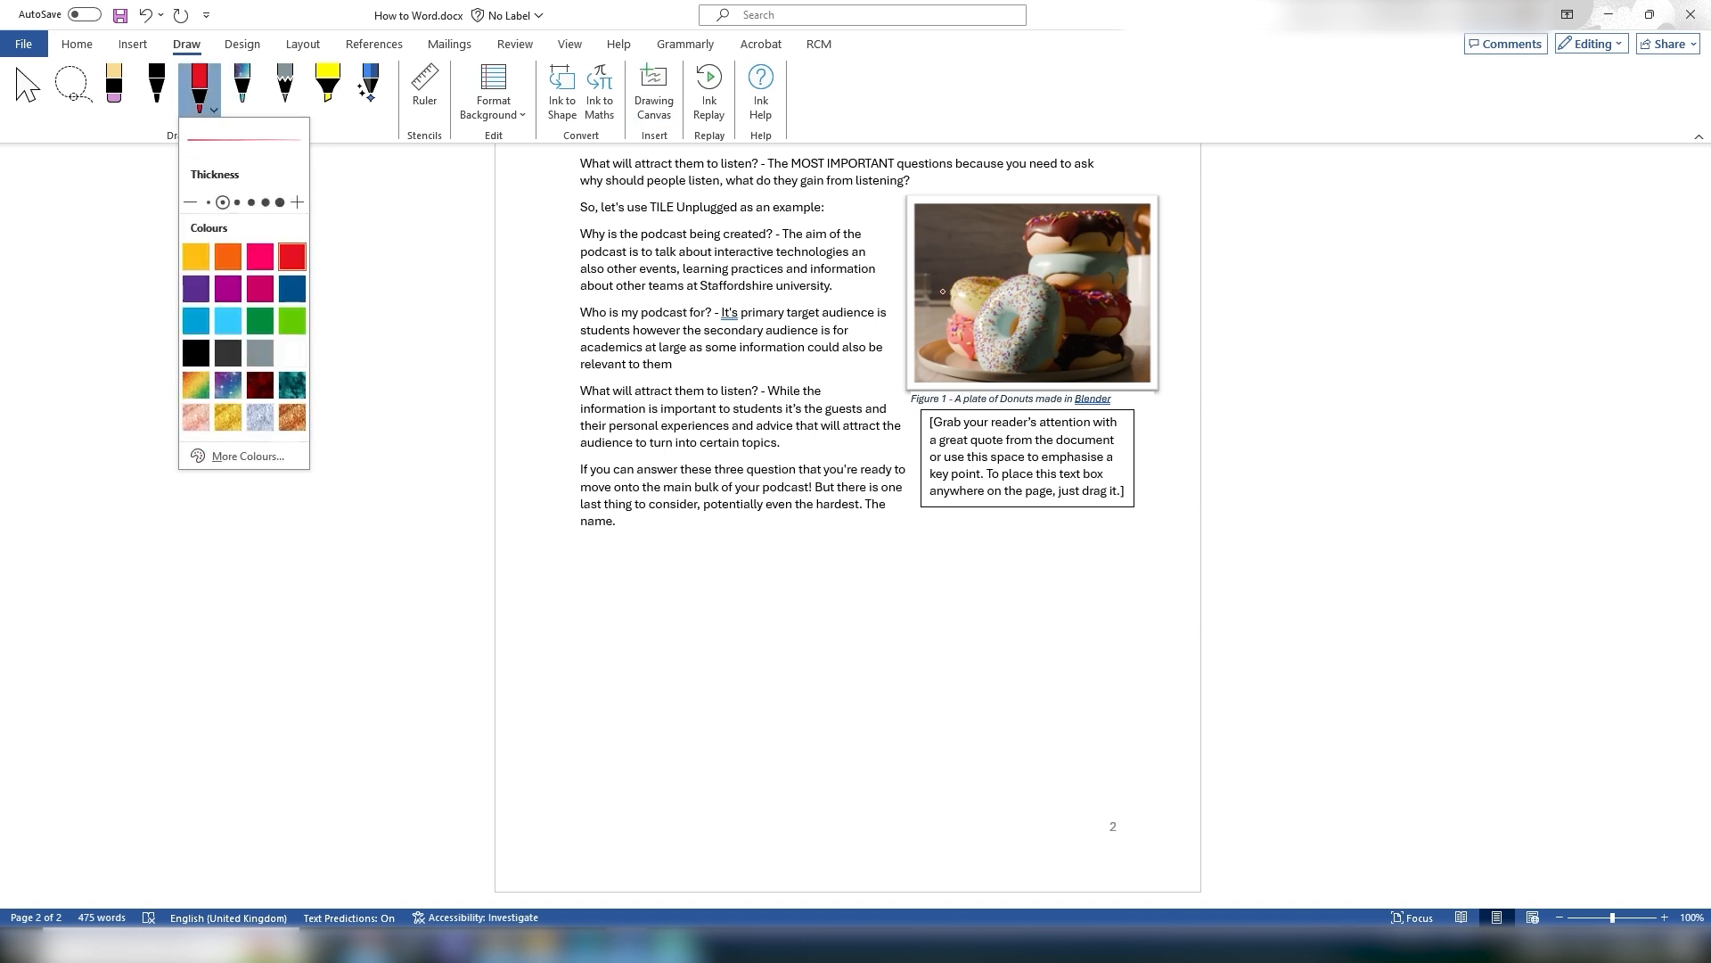
pyautogui.moveTo(1020, 275)
pyautogui.mouseDown()
pyautogui.moveTo(967, 308)
pyautogui.moveTo(976, 359)
pyautogui.moveTo(1051, 371)
pyautogui.moveTo(1046, 291)
pyautogui.moveTo(1021, 276)
pyautogui.mouseUp()
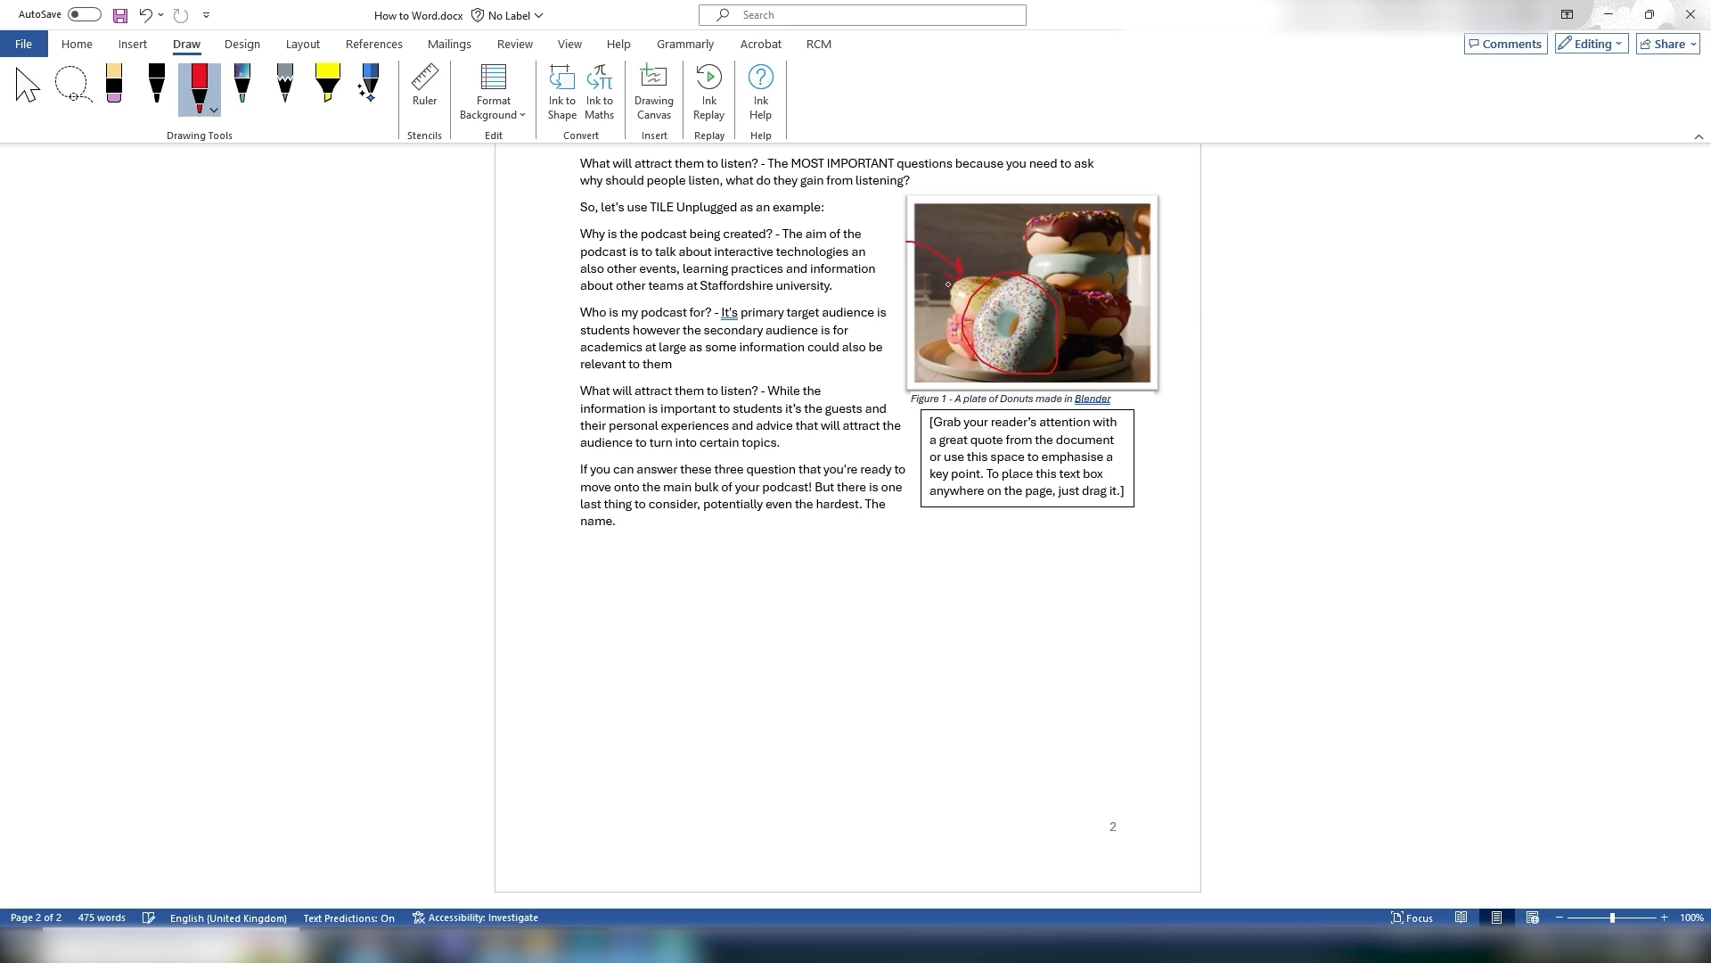
pyautogui.hotkey('ctrl', 'z')
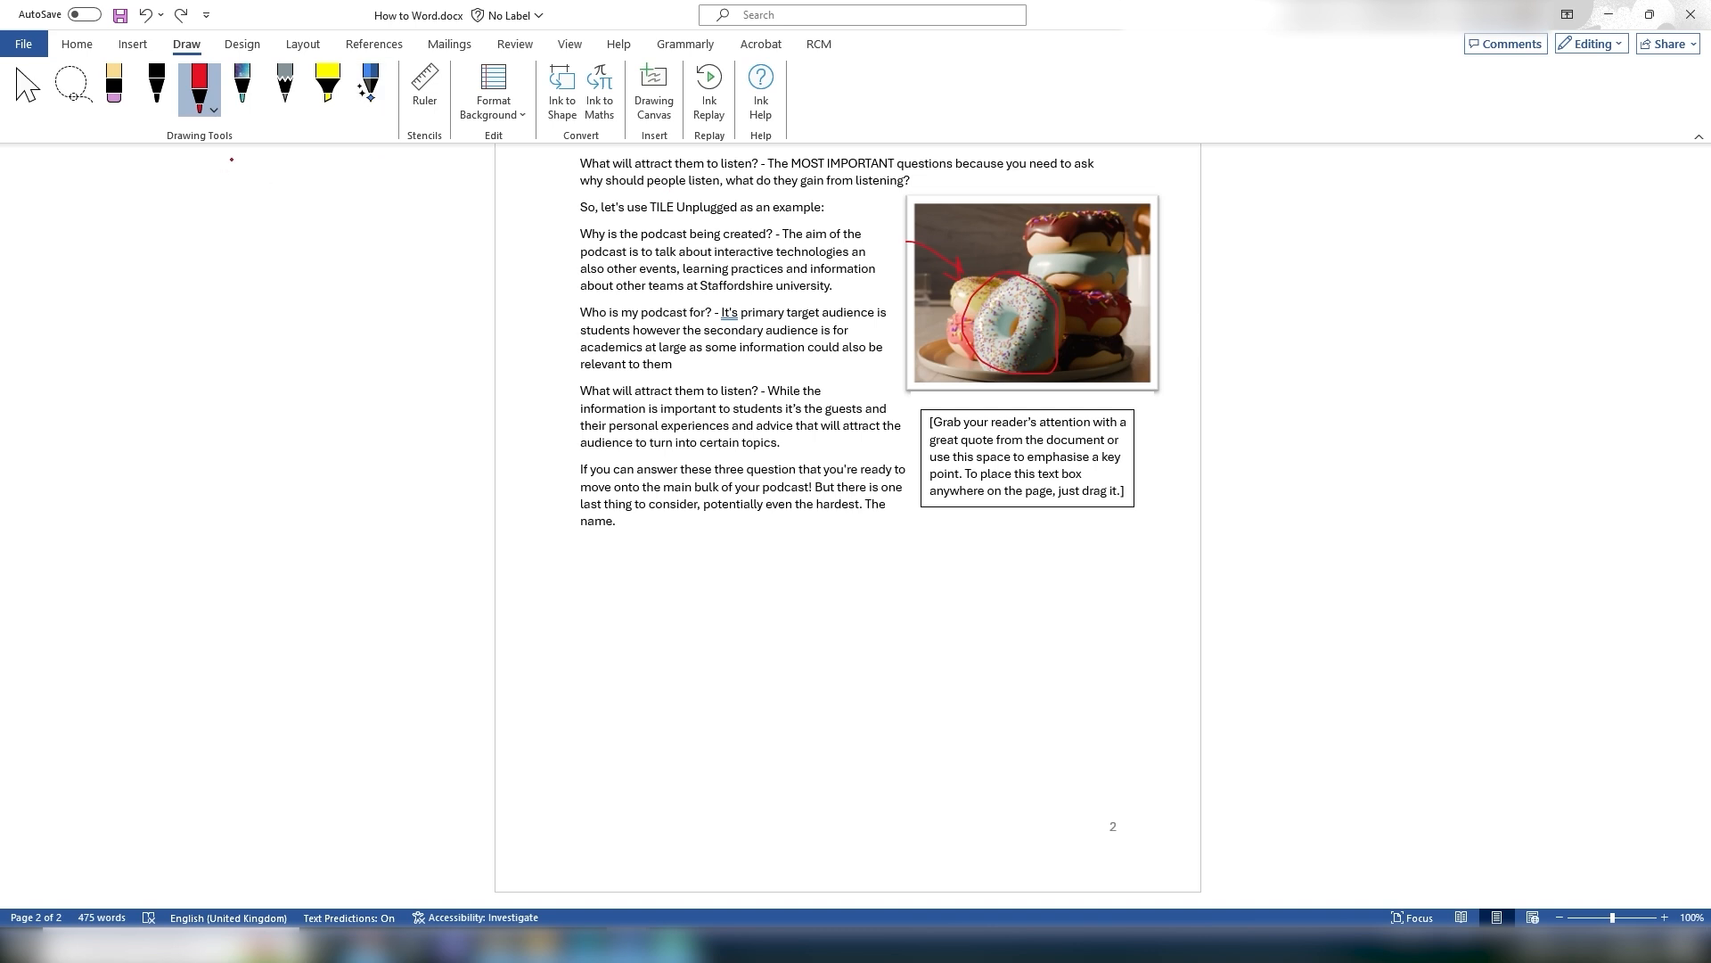
# Step: Try a highlighter stroke over the picture and switch back to the selection tool
pyautogui.click(114, 87)
pyautogui.moveTo(918, 261)
pyautogui.mouseDown()
pyautogui.moveTo(945, 254)
pyautogui.moveTo(980, 299)
pyautogui.mouseUp()
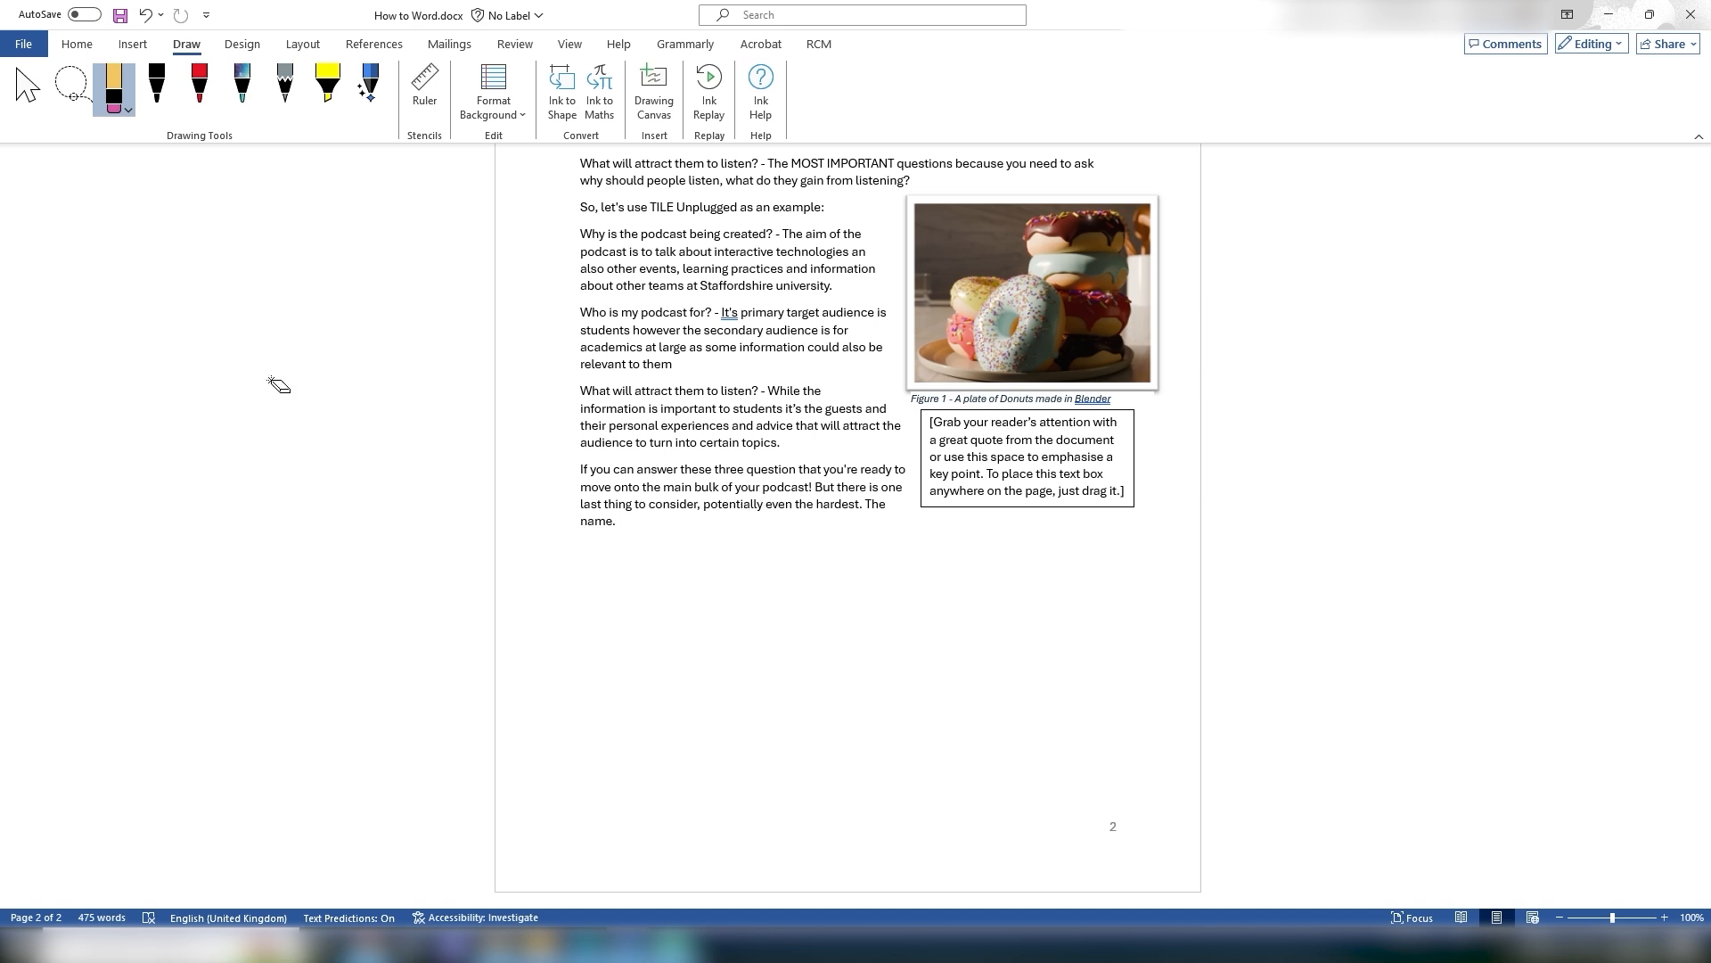
pyautogui.click(27, 88)
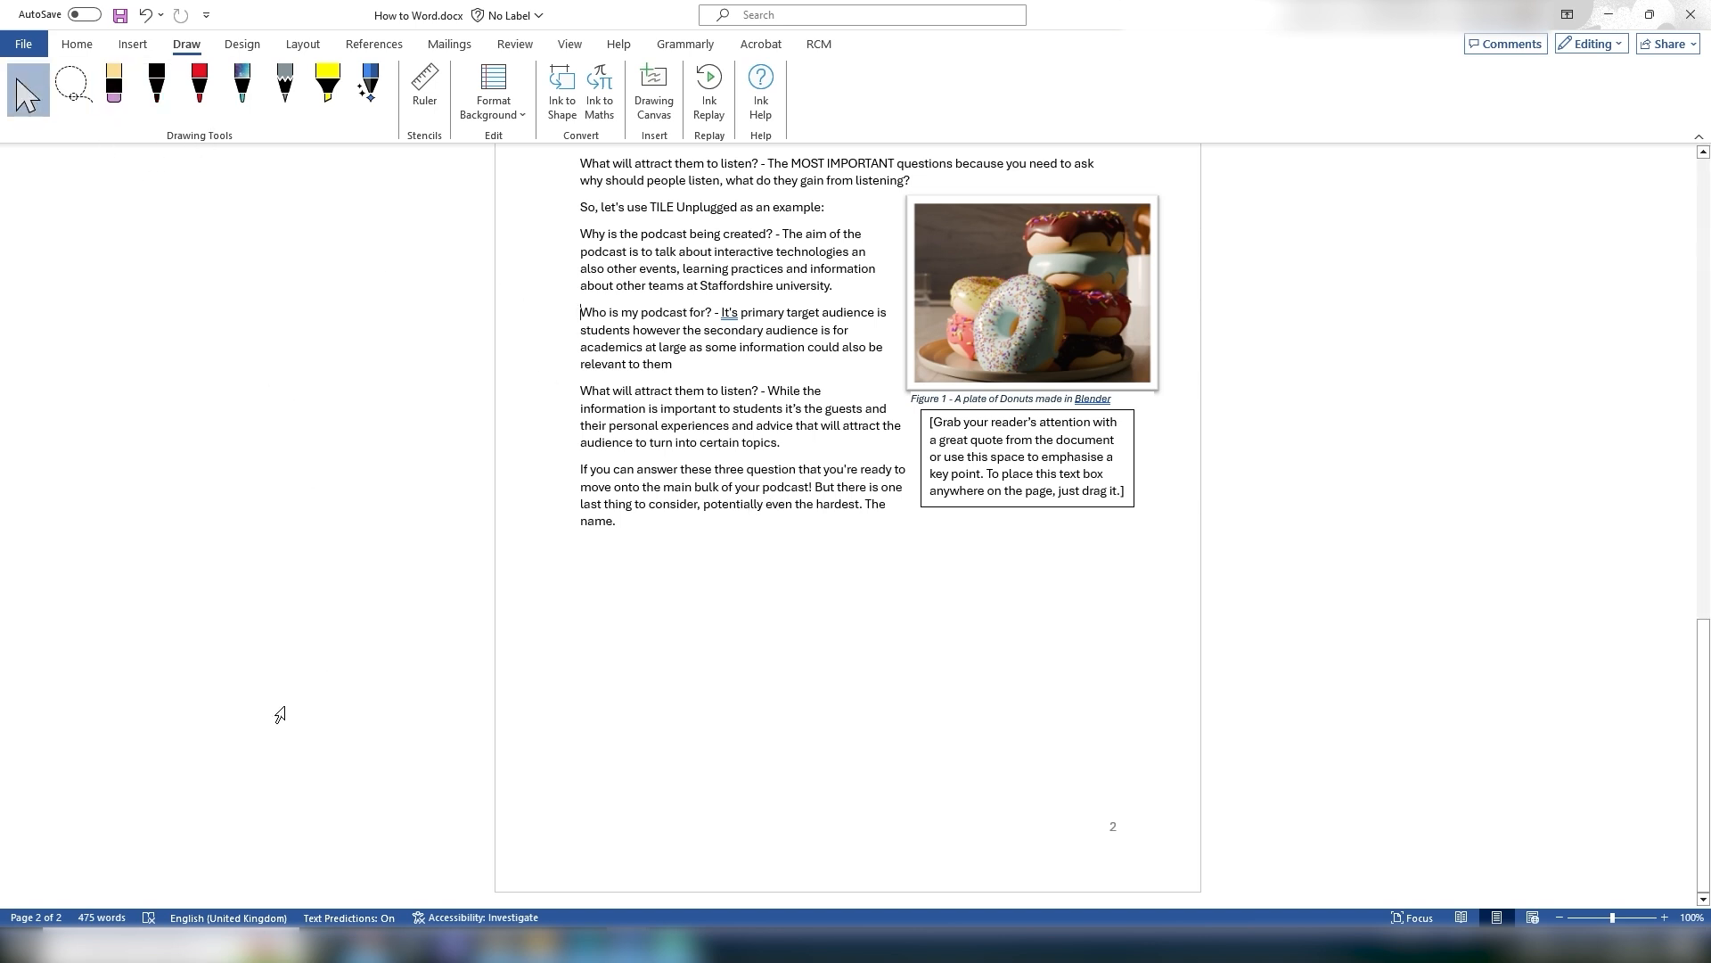
# Step: Search Windows for the Snipping Tool and open it
pyautogui.click(170, 945)
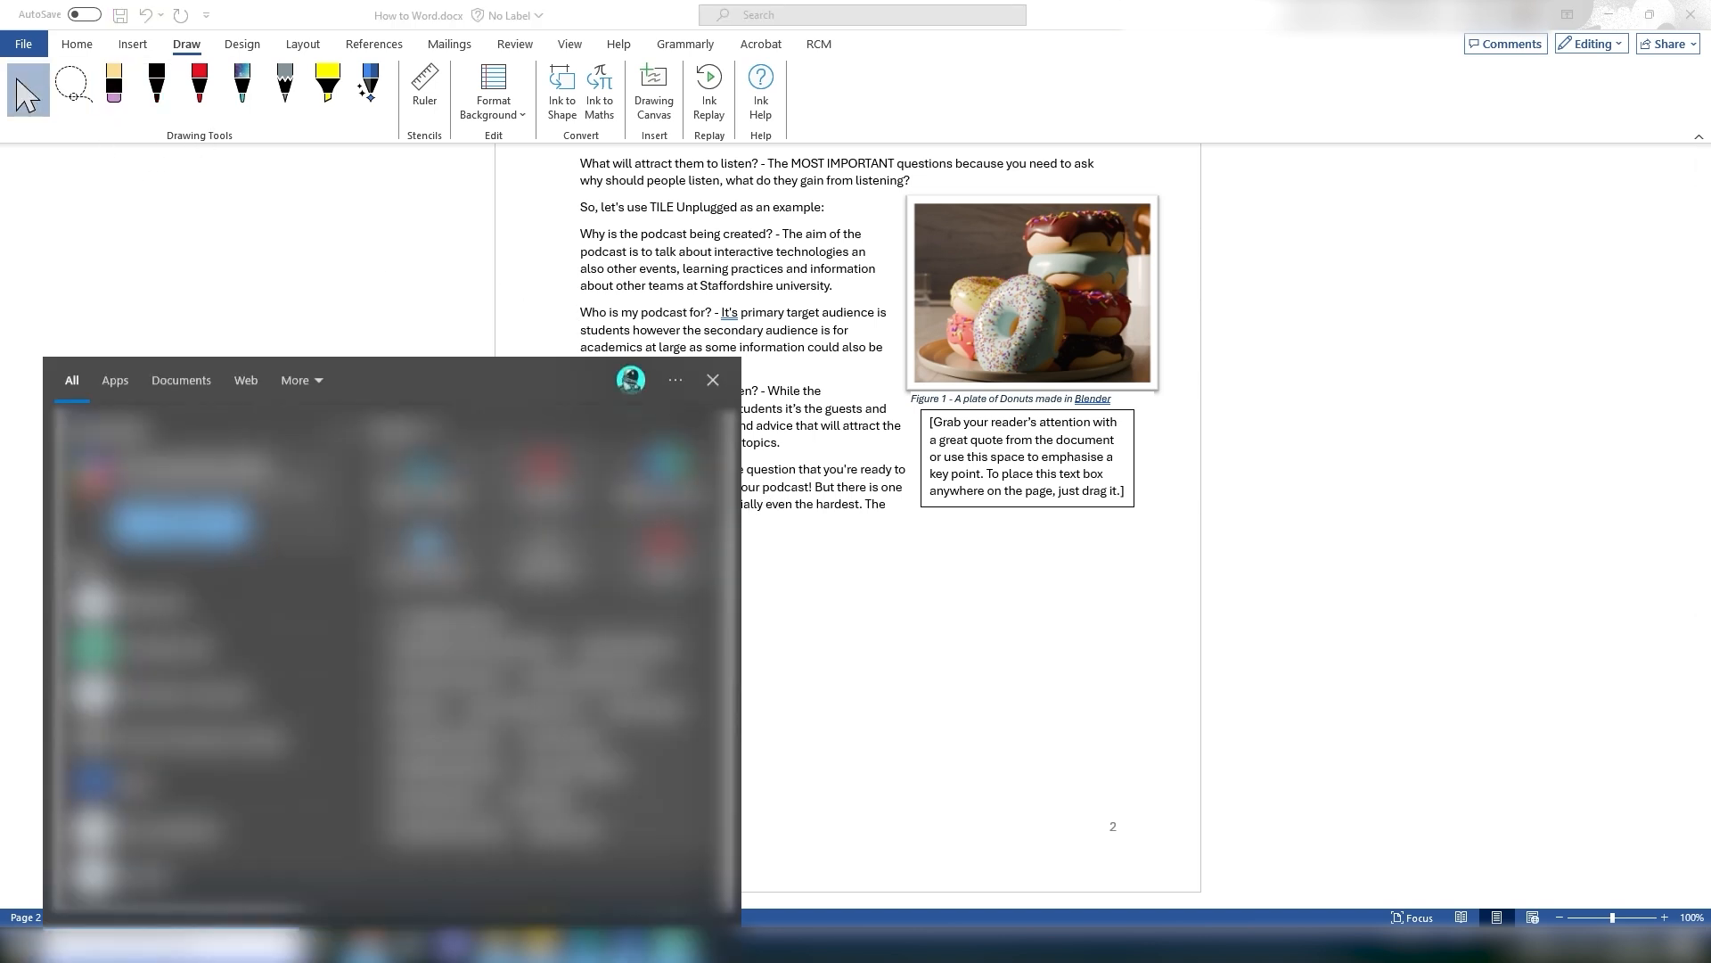
pyautogui.press('BackSpace')
pyautogui.press('BackSpace')
pyautogui.press('BackSpace')
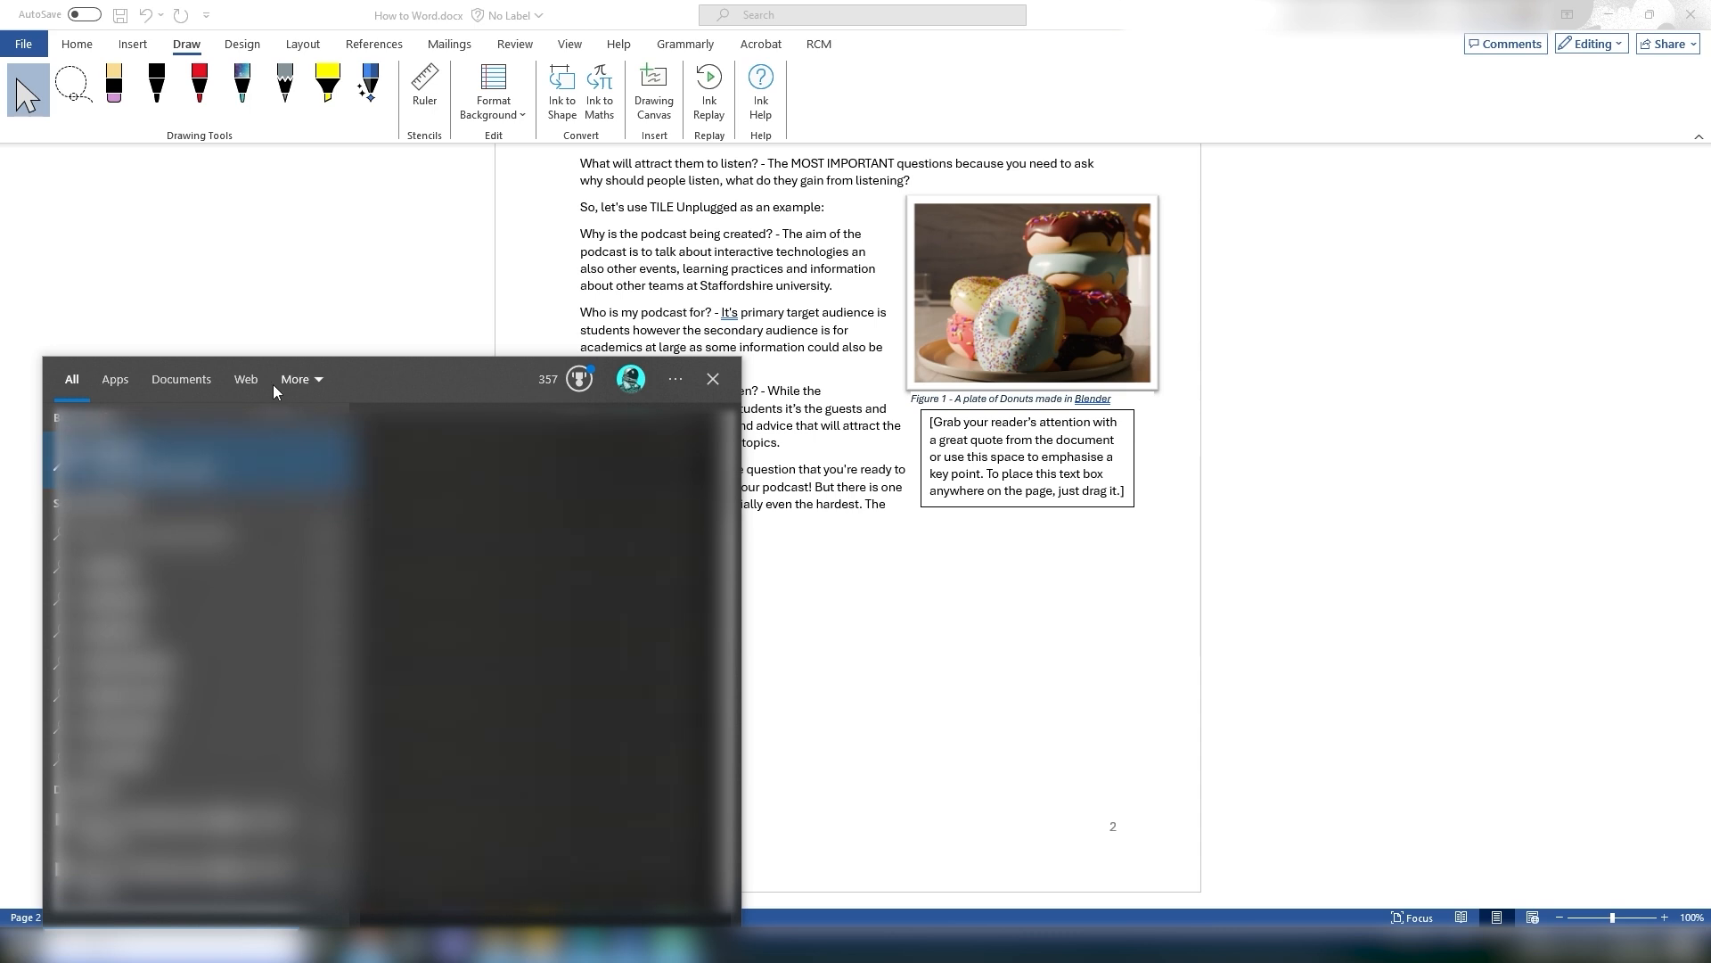
pyautogui.write('s')
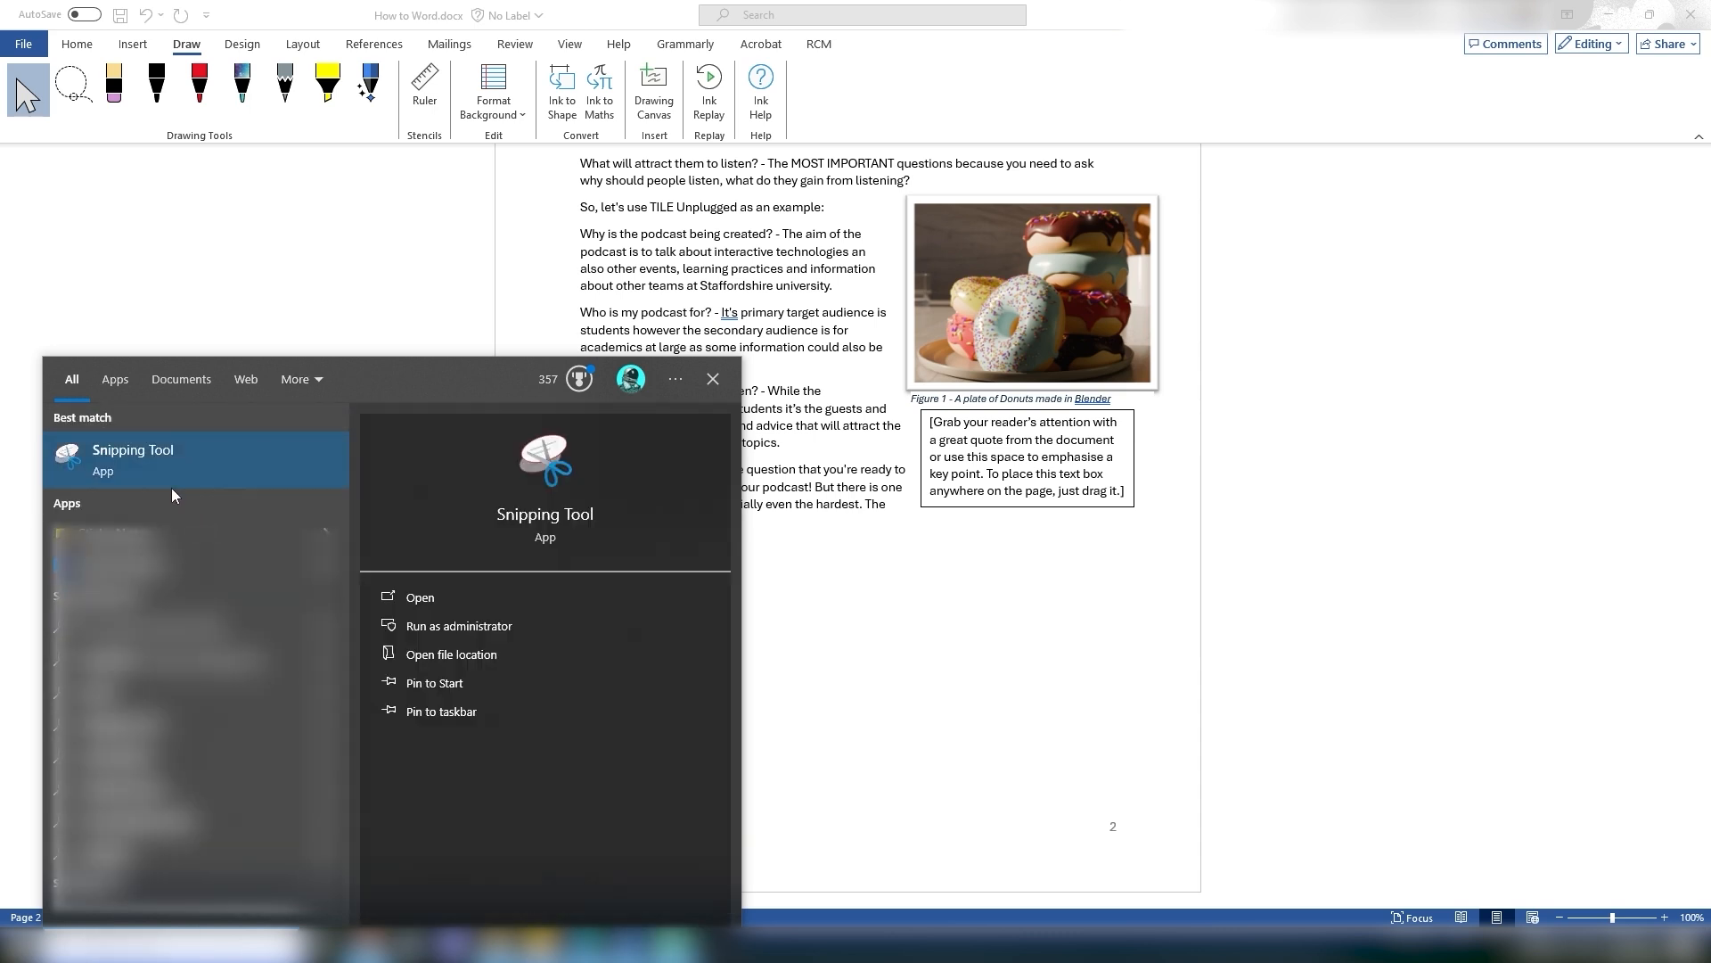
pyautogui.click(141, 469)
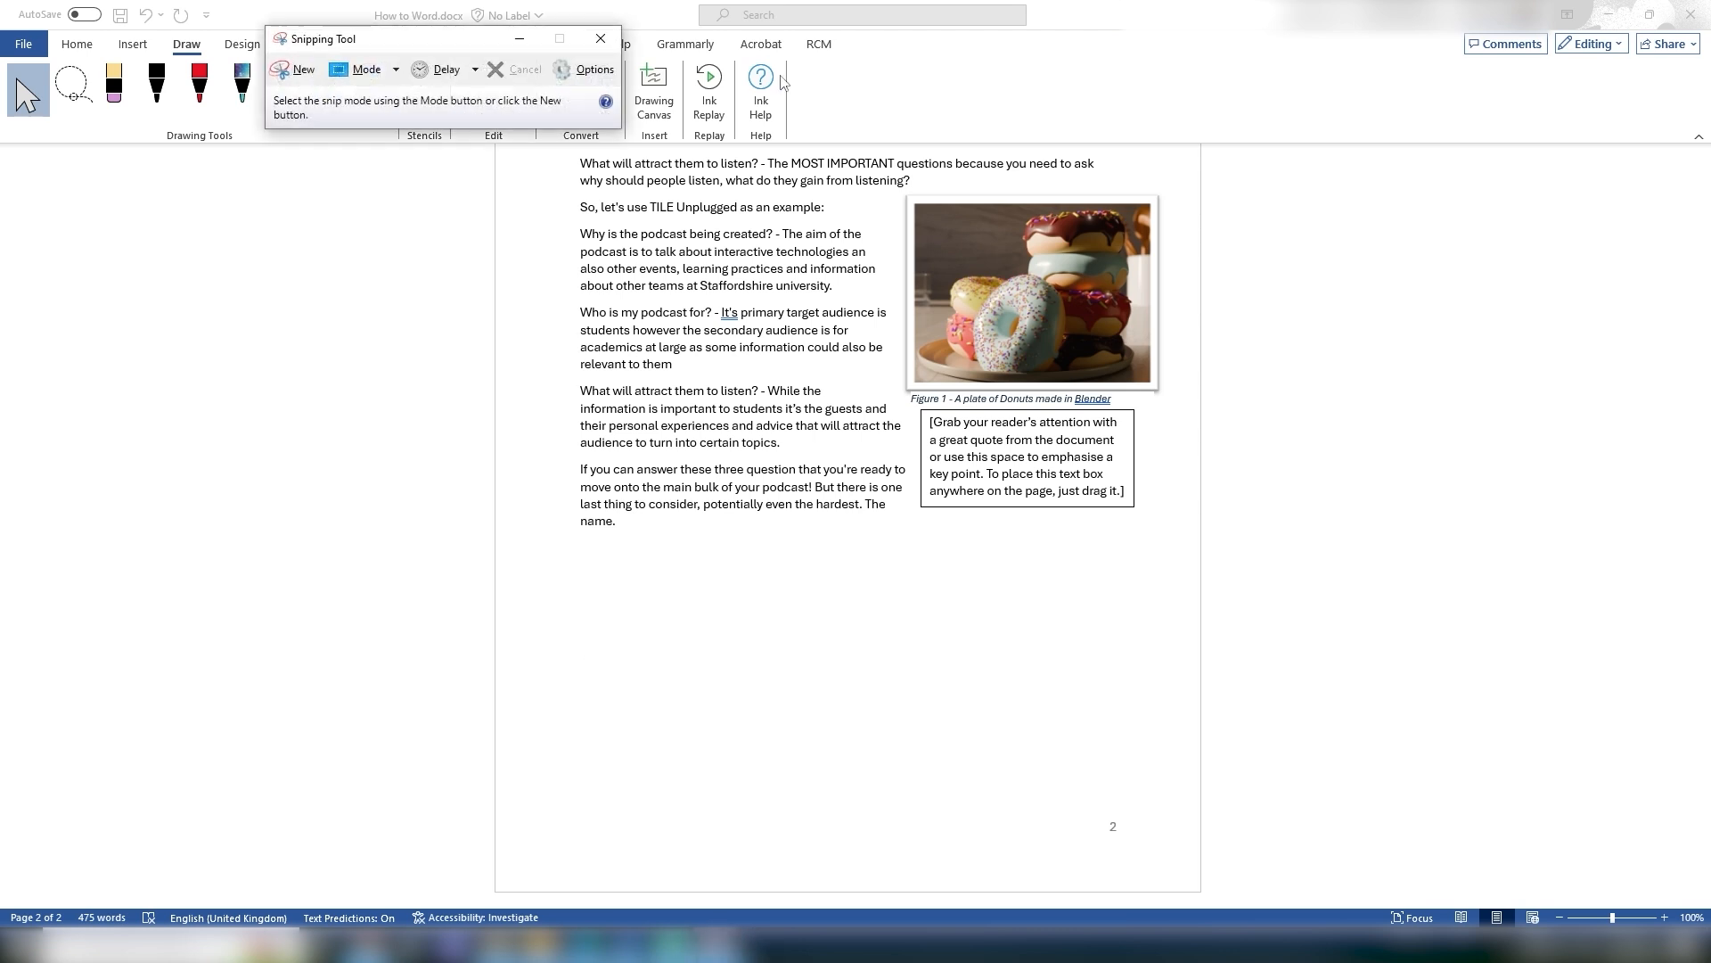
# Step: Capture a rectangular snip of the document page showing the text and donut picture
pyautogui.moveTo(395, 51); pyautogui.dragTo(325, 290)
pyautogui.click(216, 319)
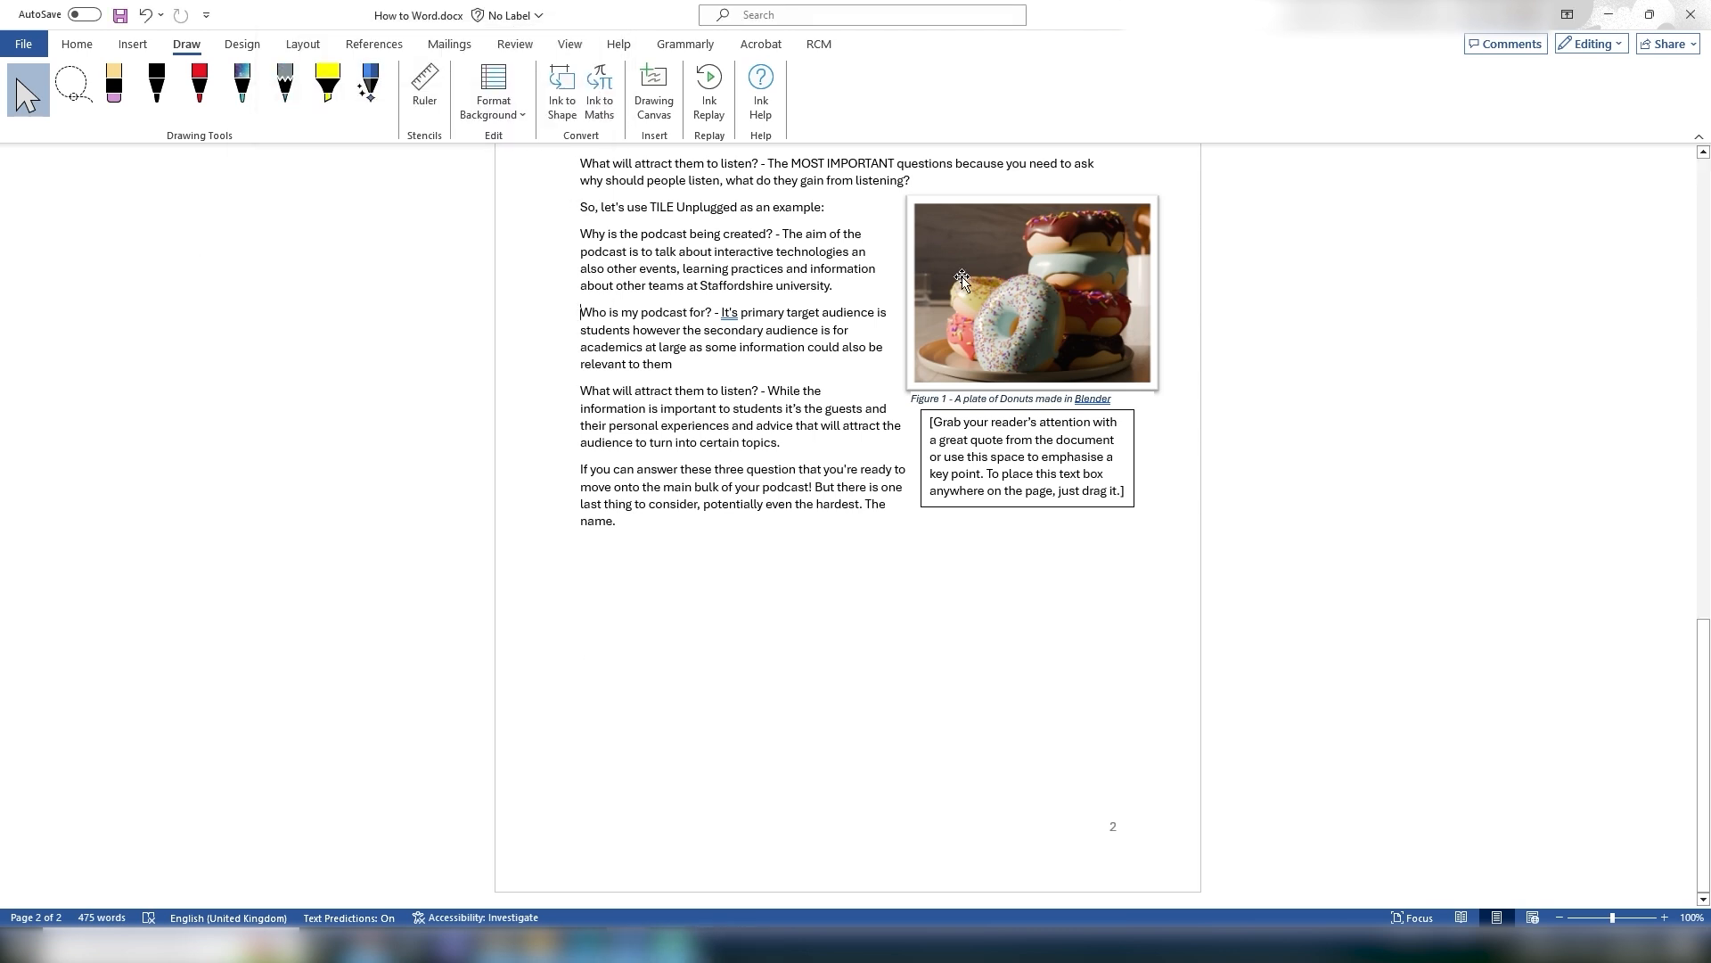
pyautogui.moveTo(565, 154); pyautogui.dragTo(1178, 552)
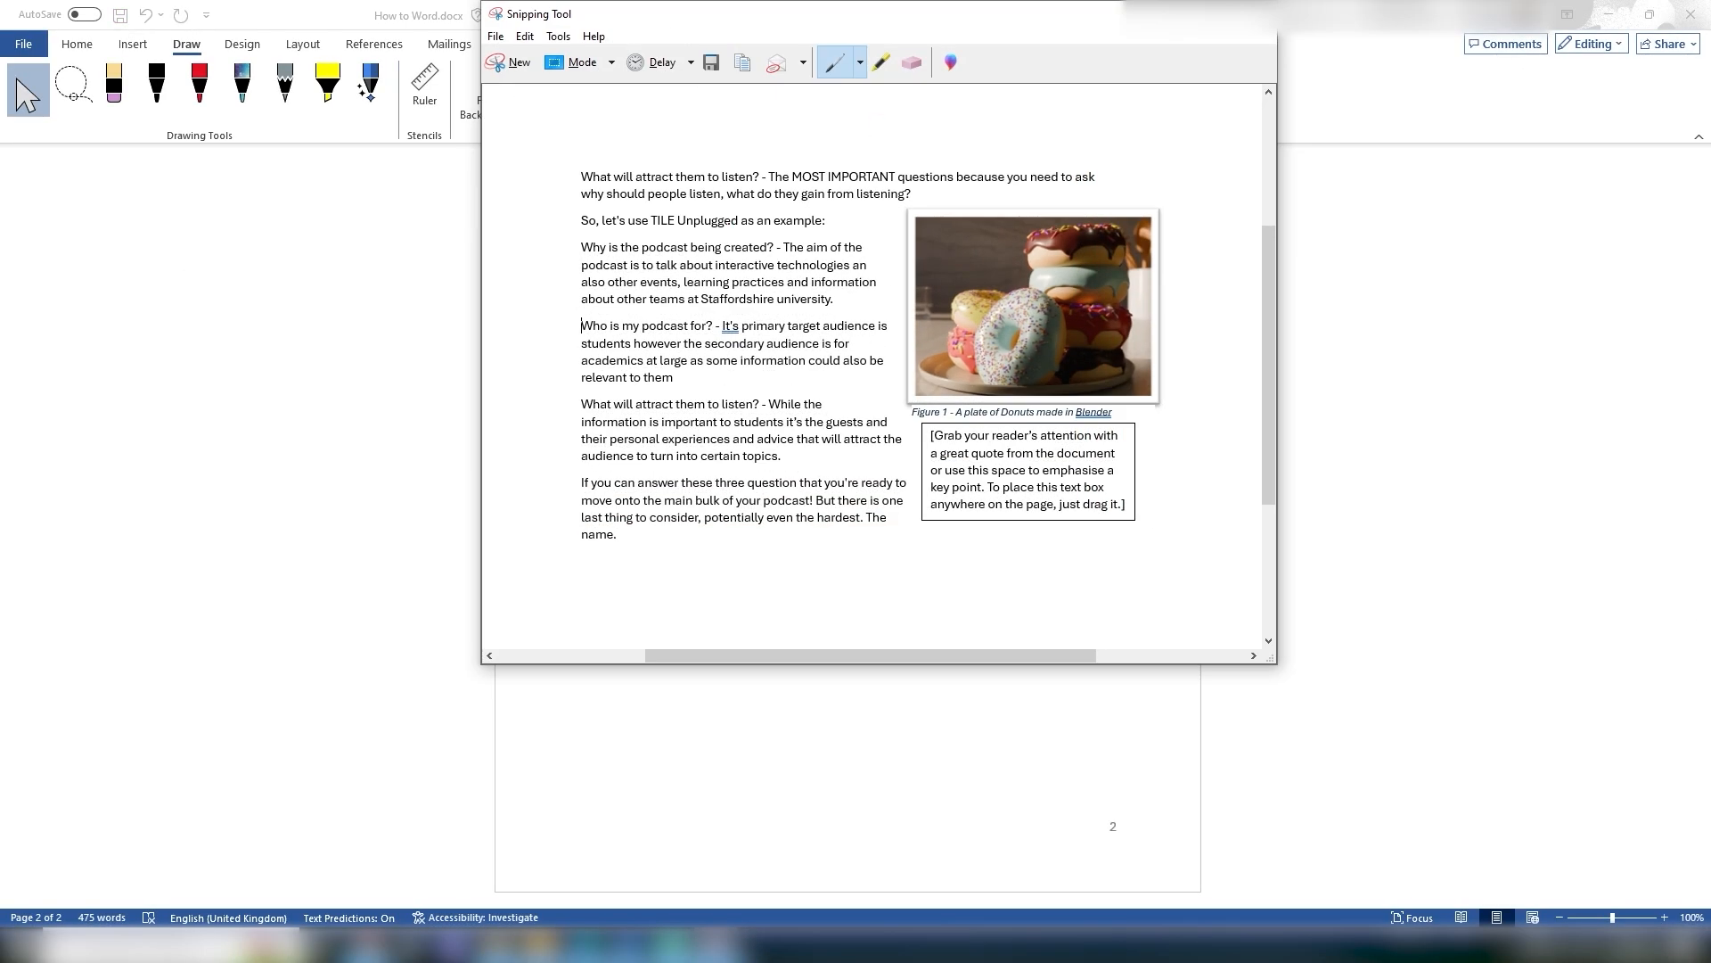
# Step: Write "Hi" and circle the donuts on the snip with the pen, then close the snip without saving
pyautogui.moveTo(611, 105); pyautogui.dragTo(634, 124)
pyautogui.moveTo(633, 106); pyautogui.dragTo(634, 132)
pyautogui.moveTo(1012, 278)
pyautogui.mouseDown()
pyautogui.moveTo(1057, 399)
pyautogui.moveTo(1016, 271)
pyautogui.mouseUp()
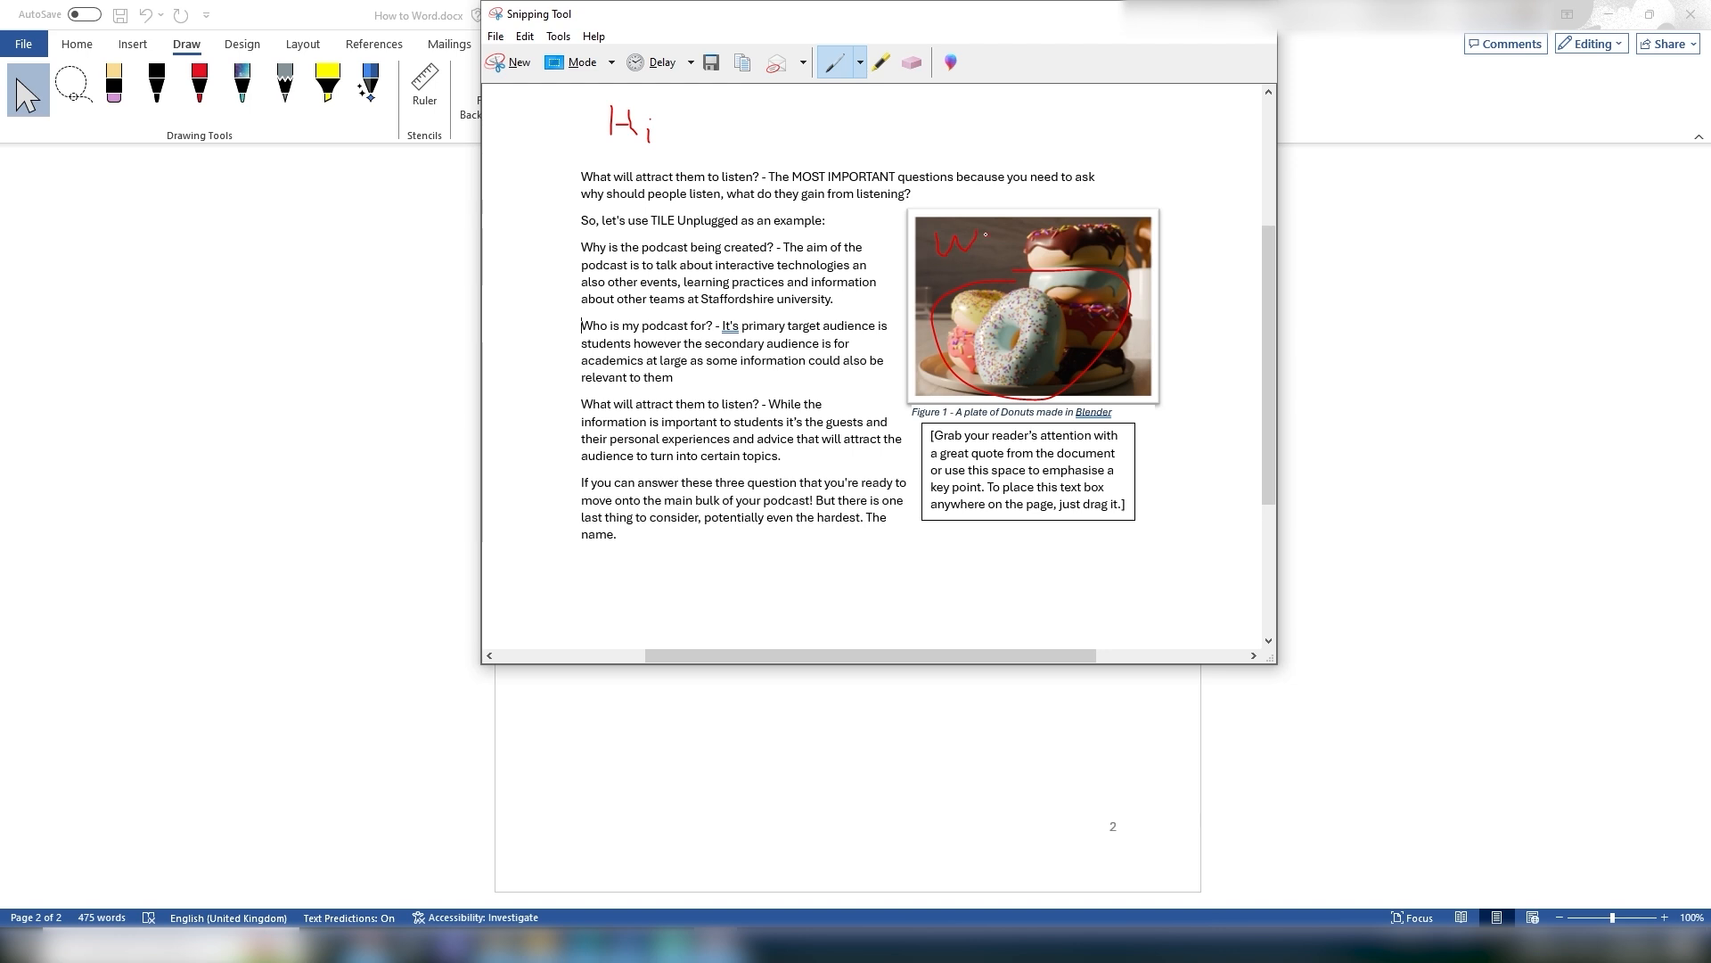
pyautogui.moveTo(1005, 244)
pyautogui.mouseDown()
pyautogui.moveTo(1021, 254)
pyautogui.moveTo(1035, 228)
pyautogui.mouseUp()
pyautogui.click(1258, 15)
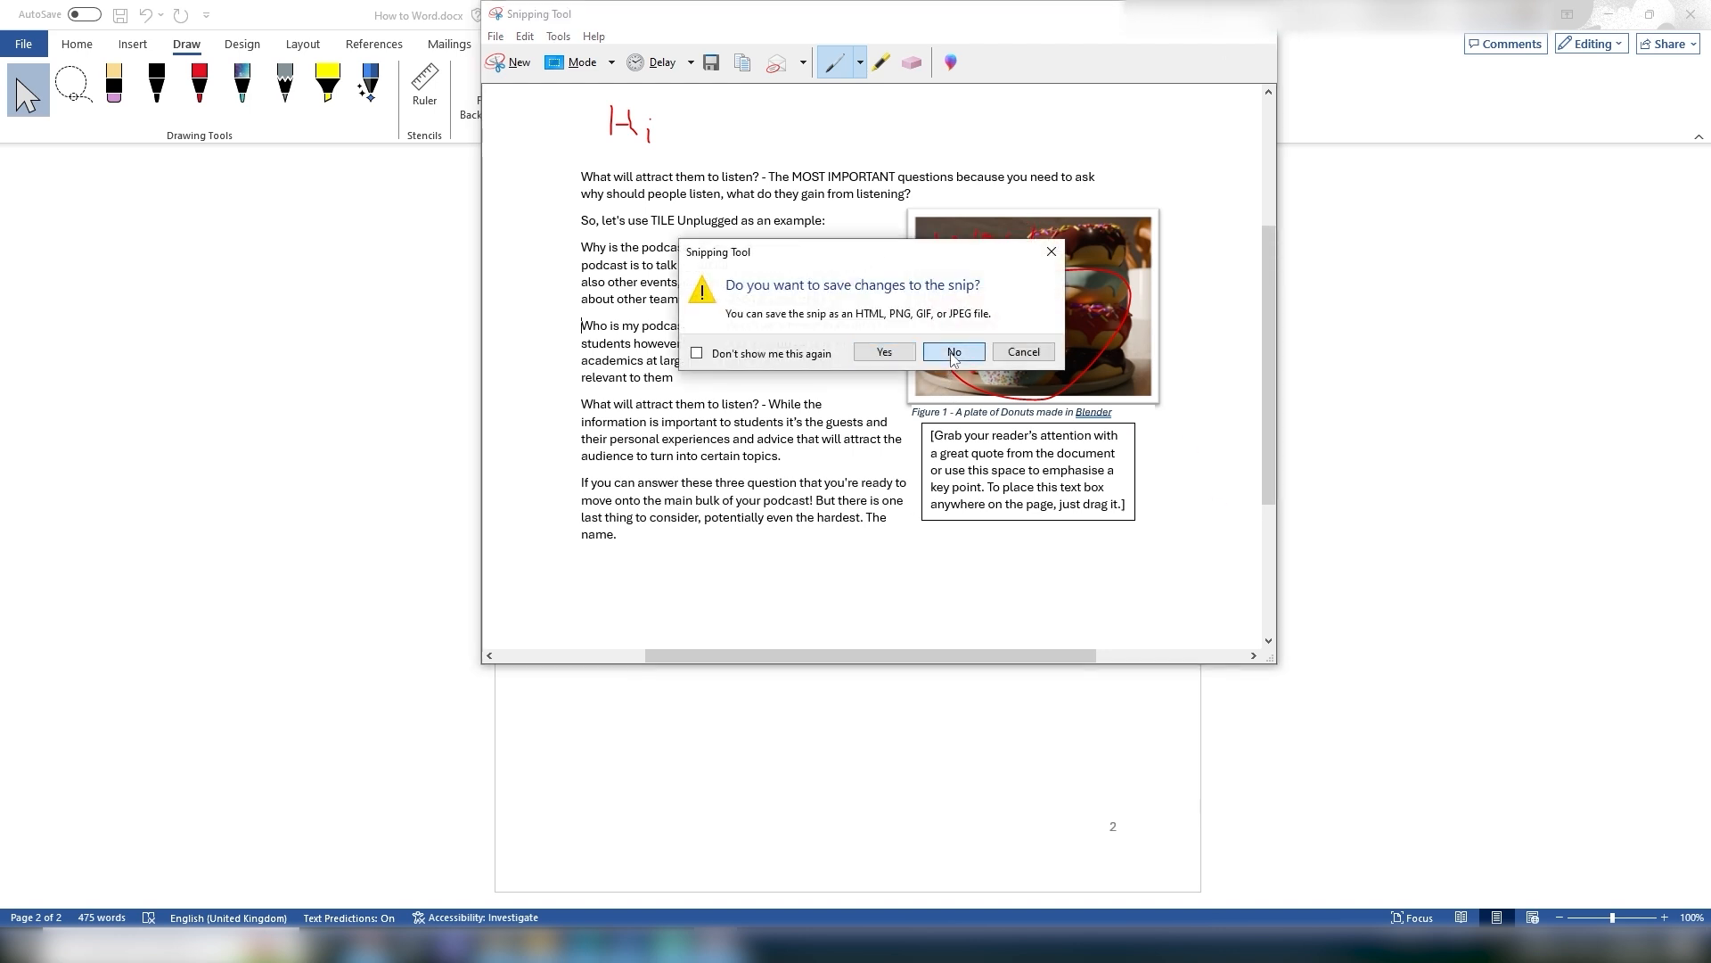
pyautogui.click(954, 353)
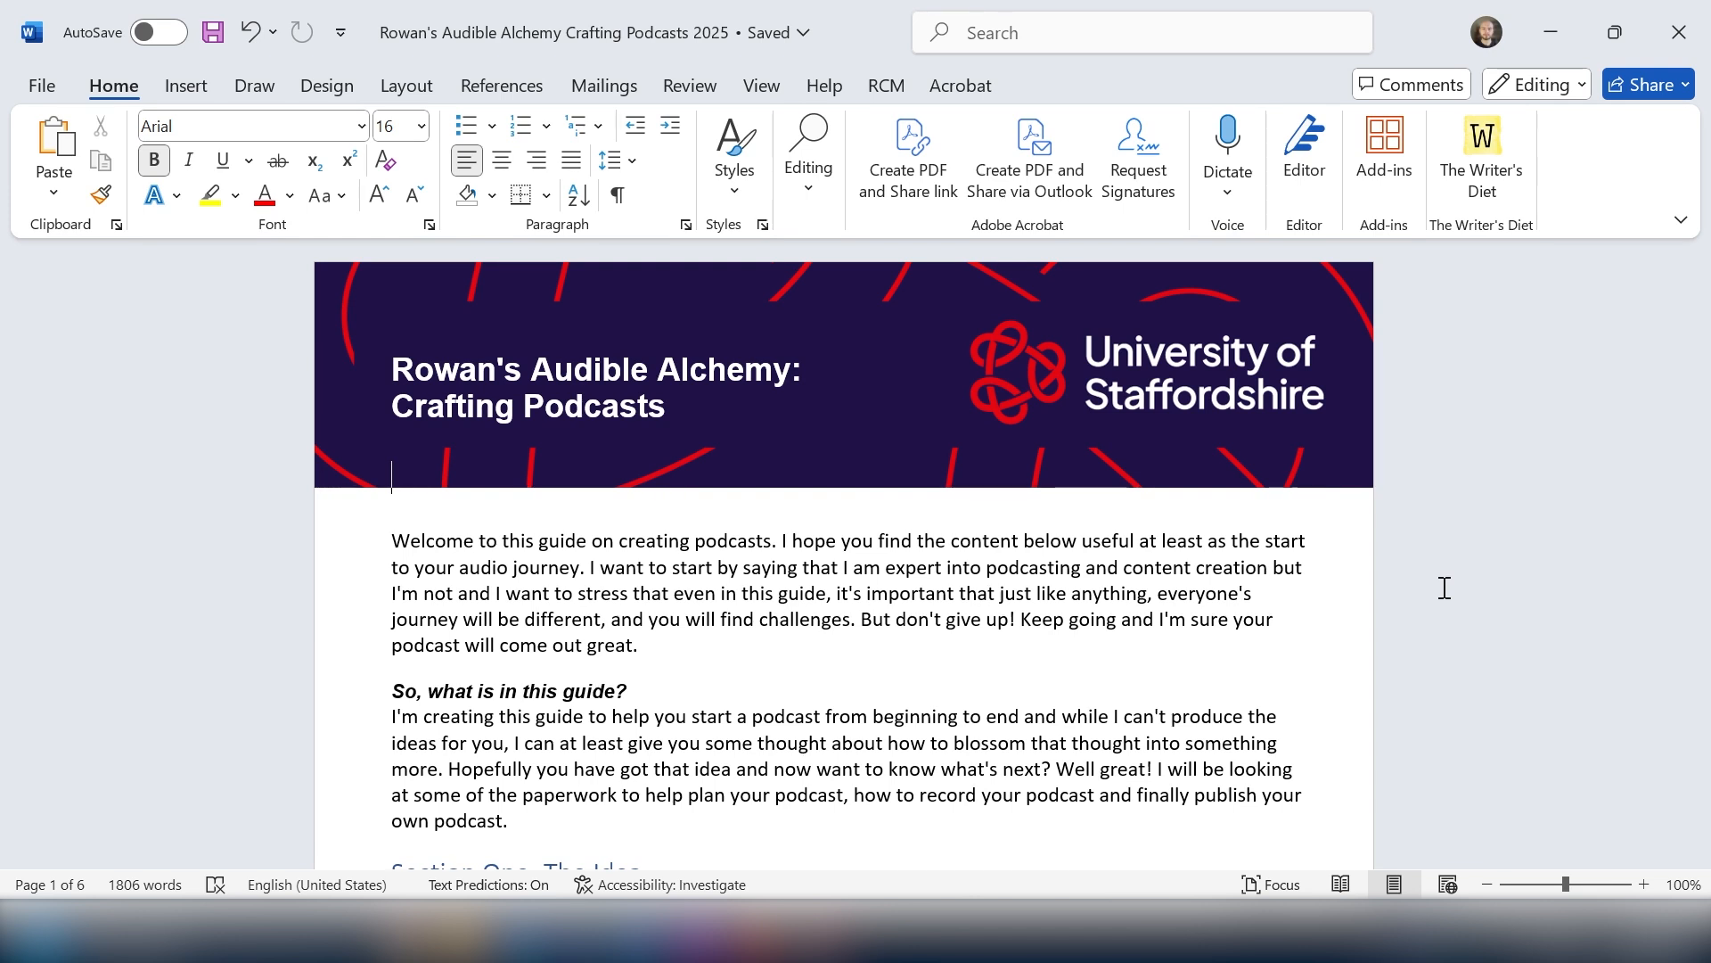
# Step: Add a Heading 1 titled "Welcome" on a new line above the guide's opening paragraph
pyautogui.scroll(-5, 1444, 586)
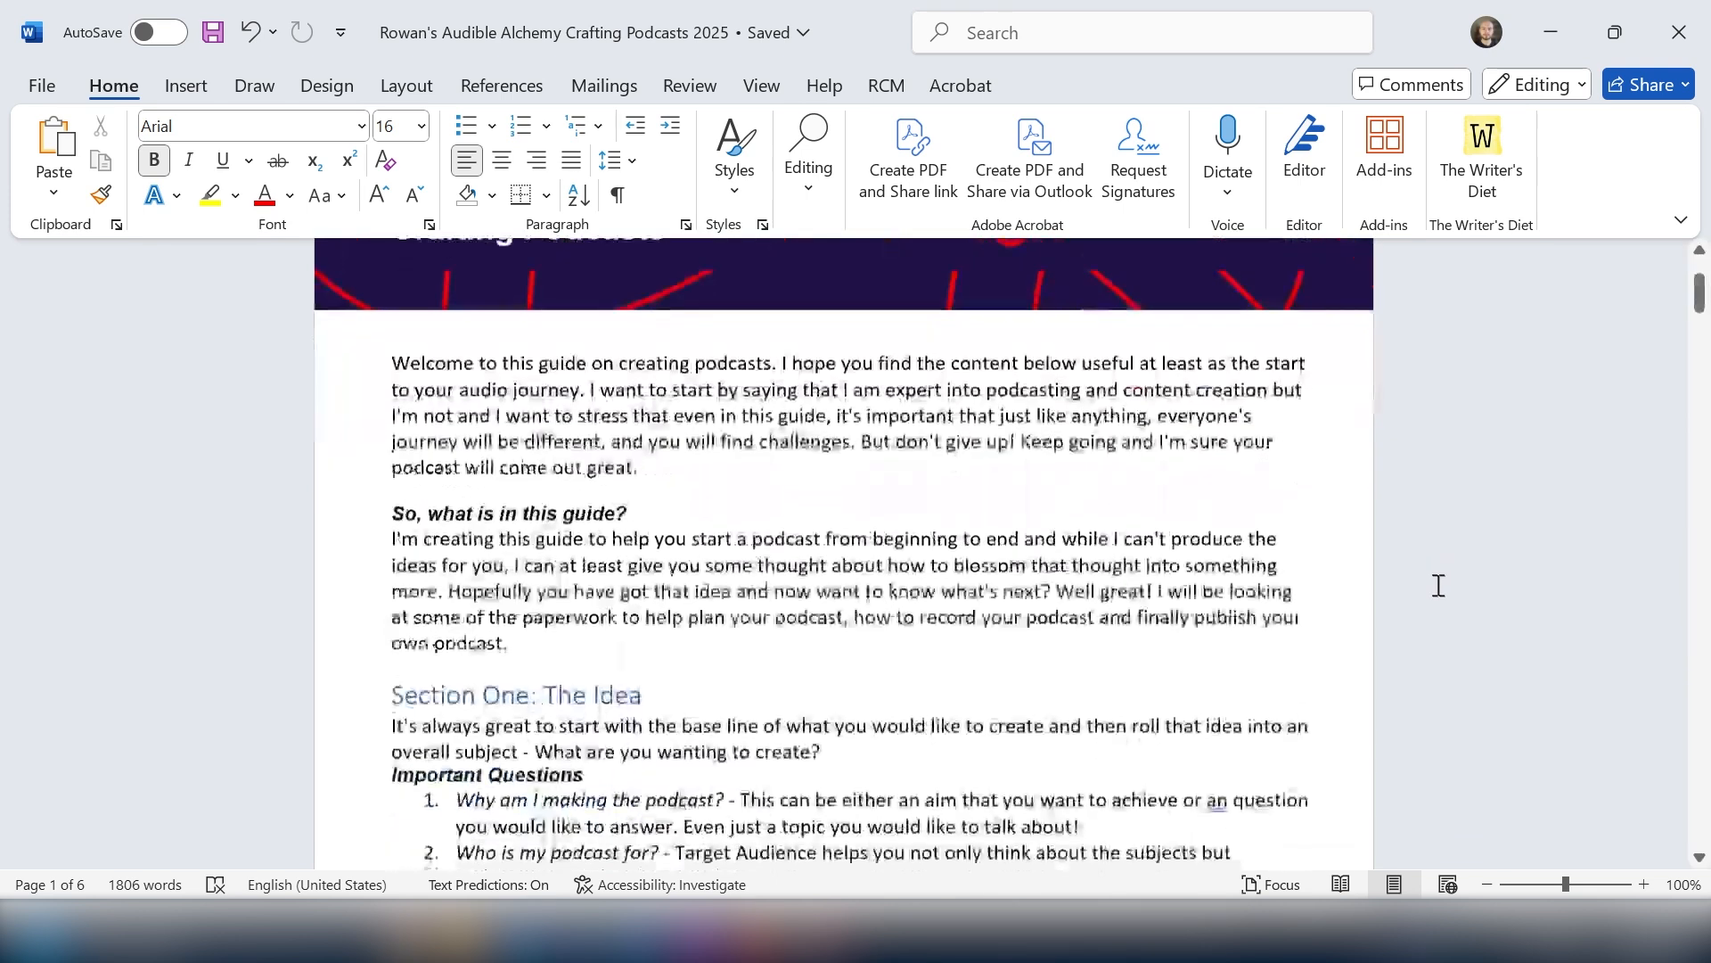
pyautogui.scroll(-4, 1432, 581)
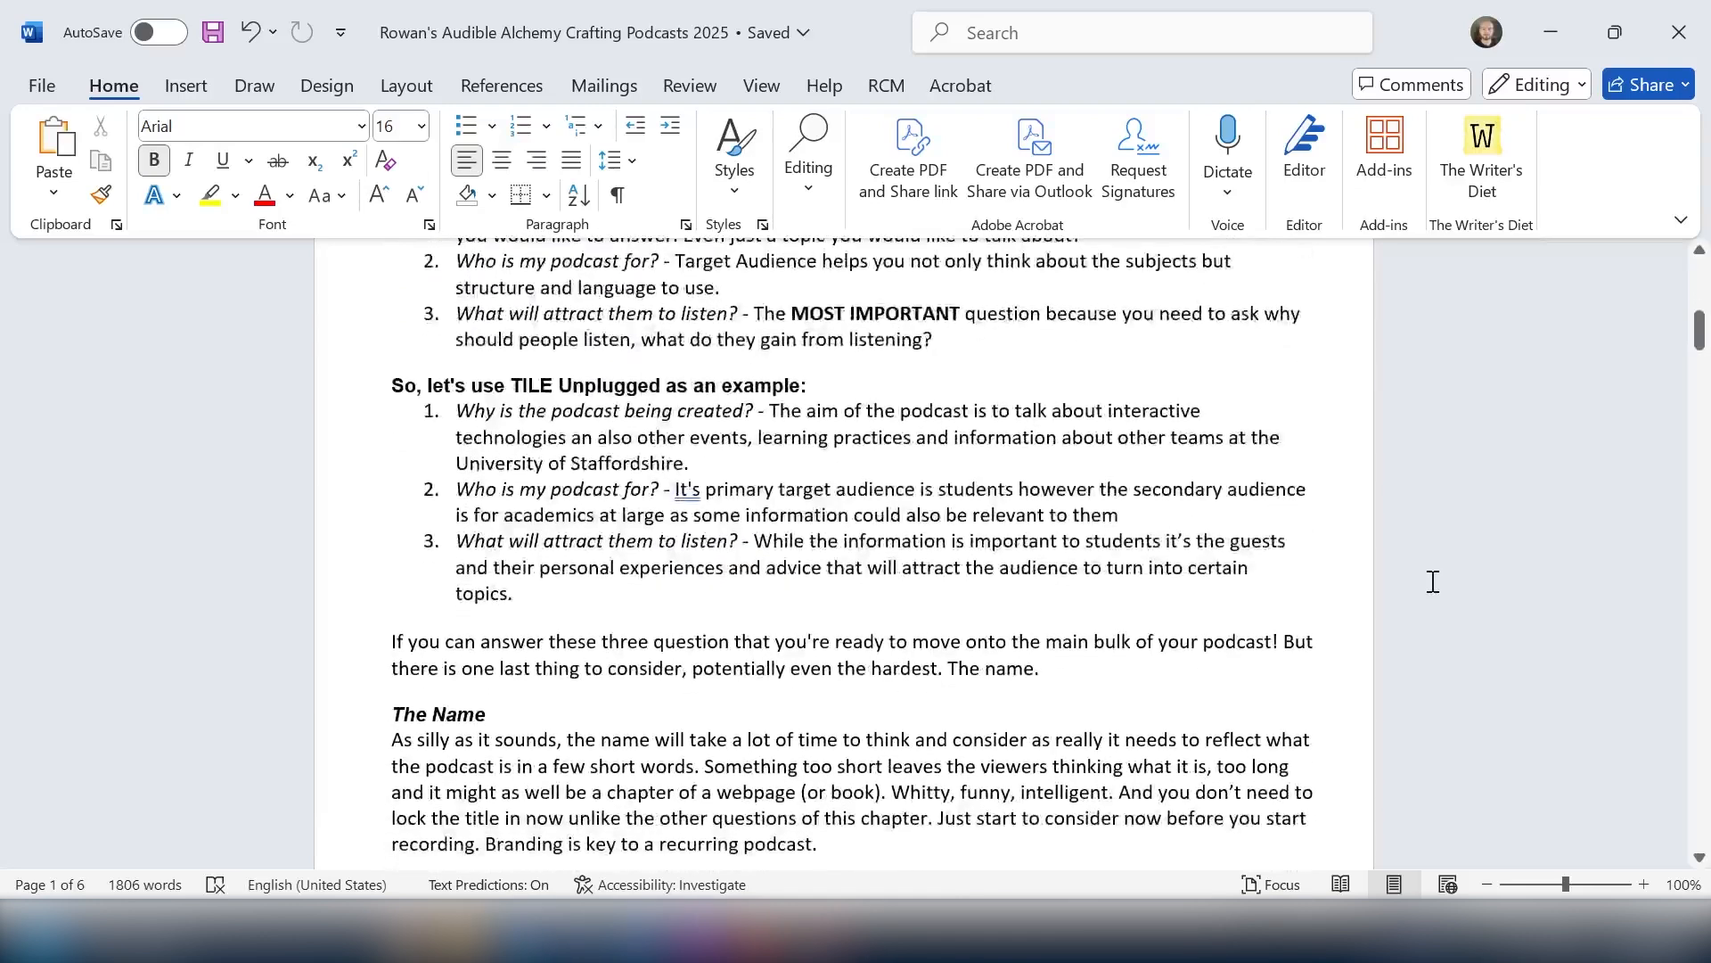
pyautogui.scroll(9, 1430, 580)
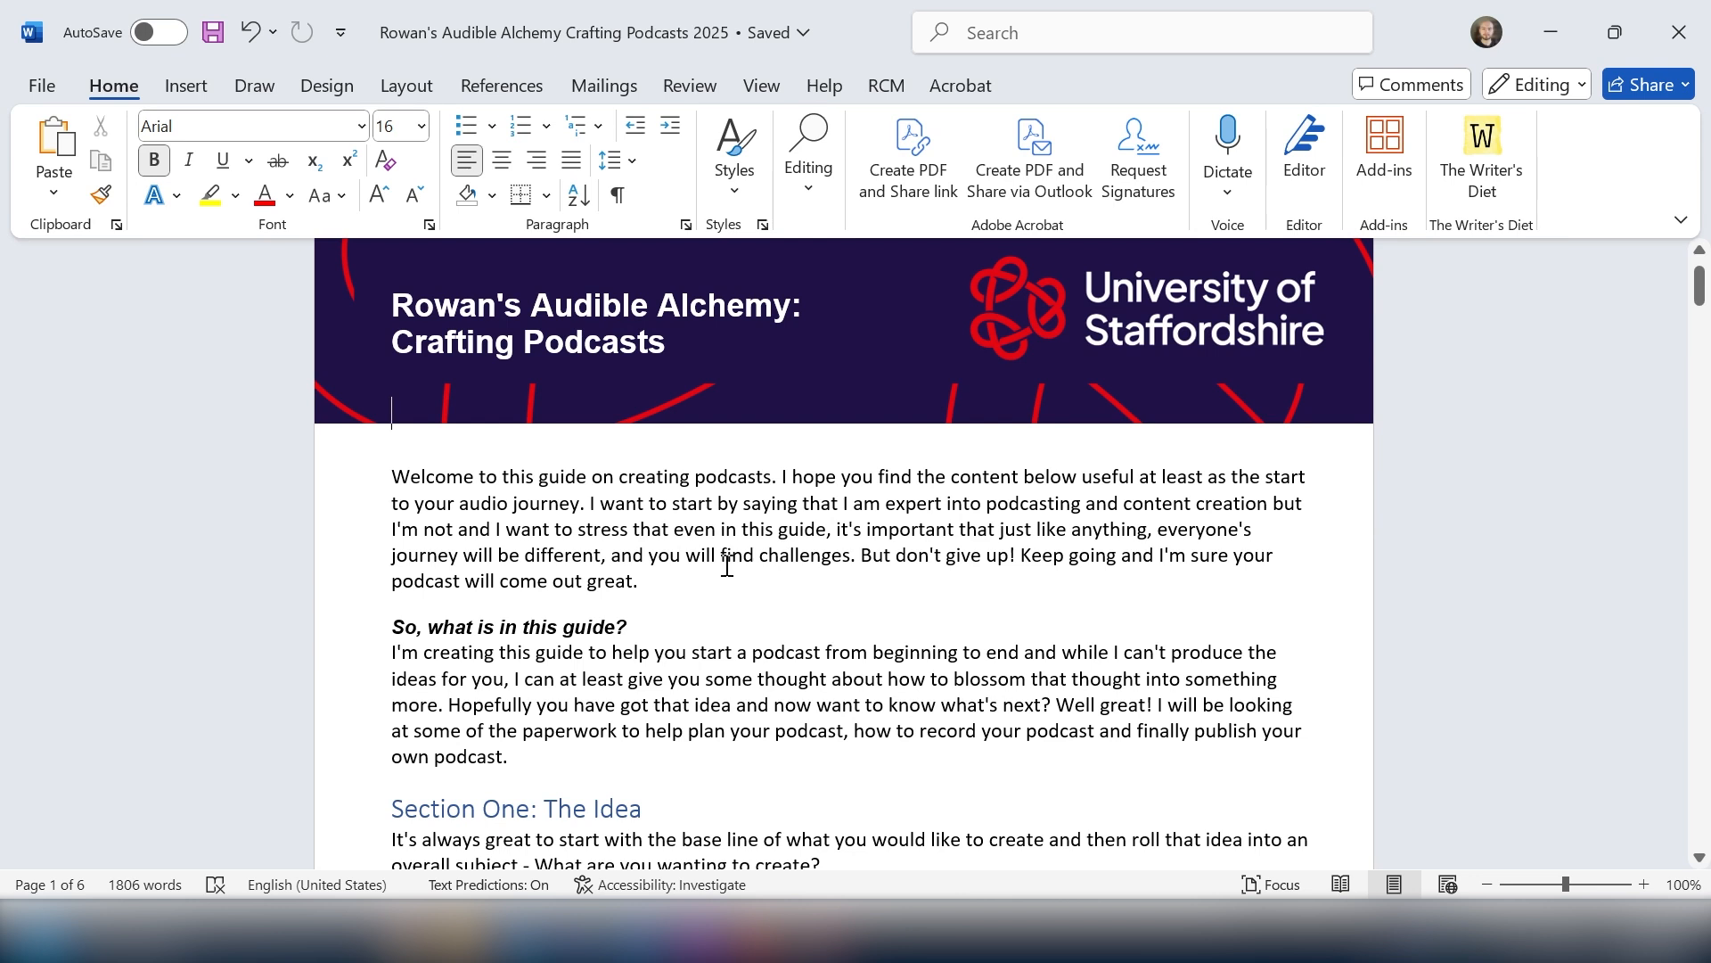
pyautogui.click(381, 482)
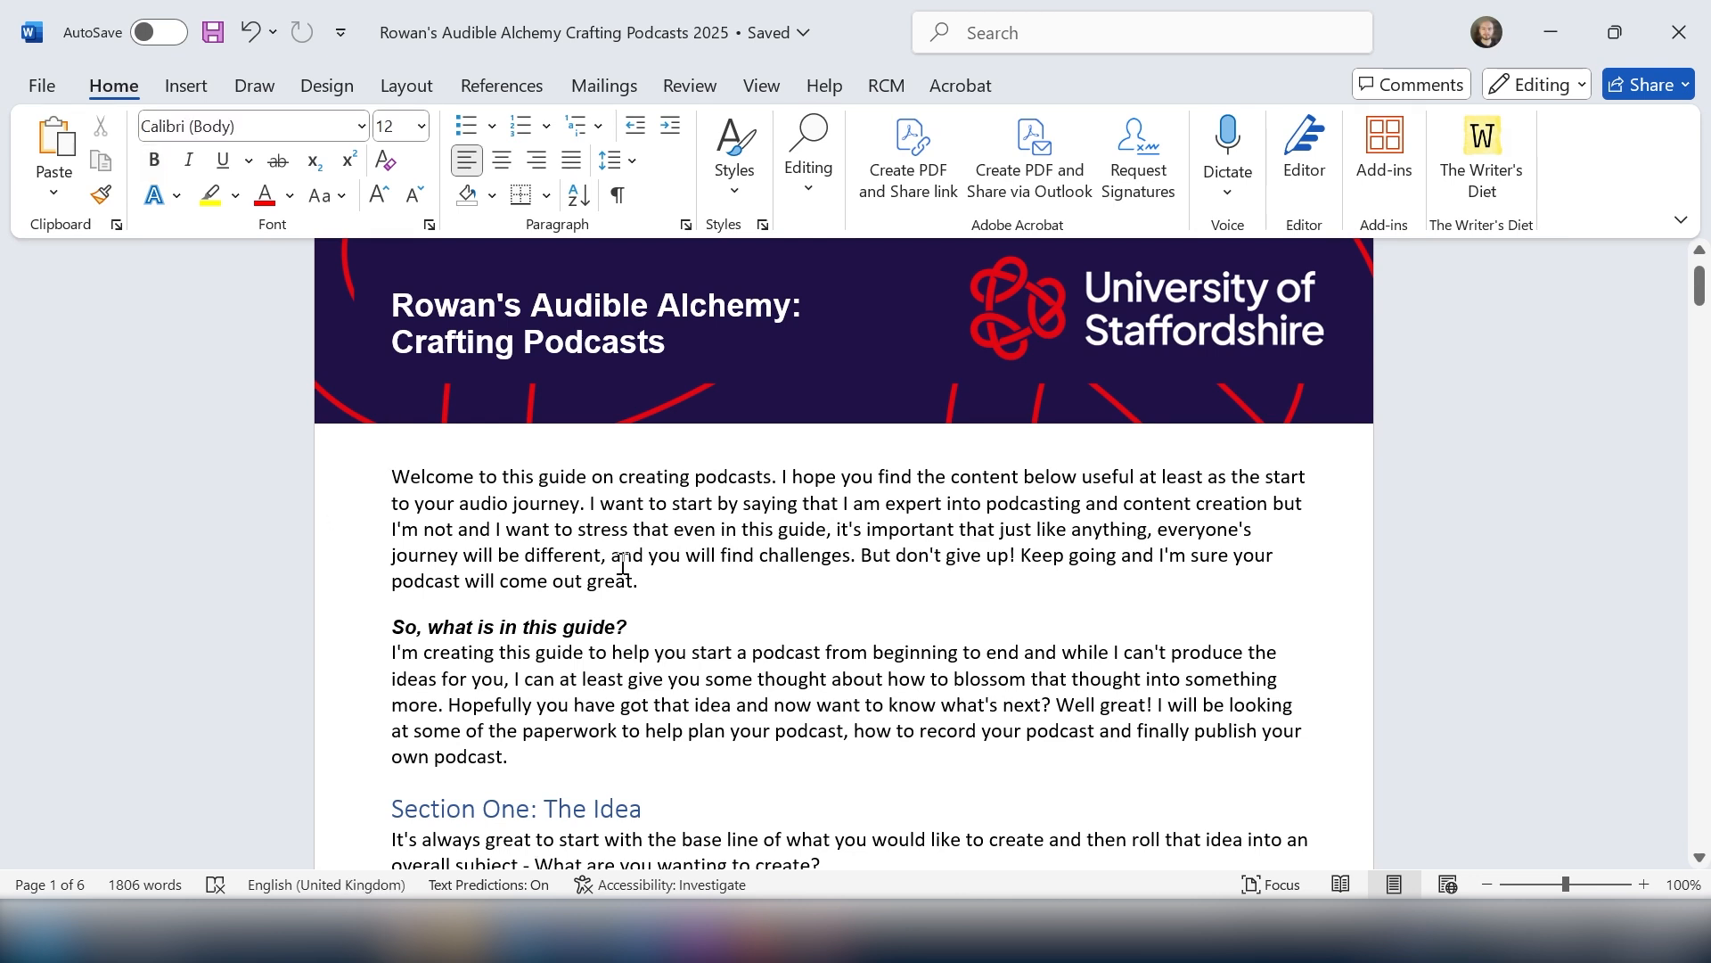
pyautogui.press('Return')
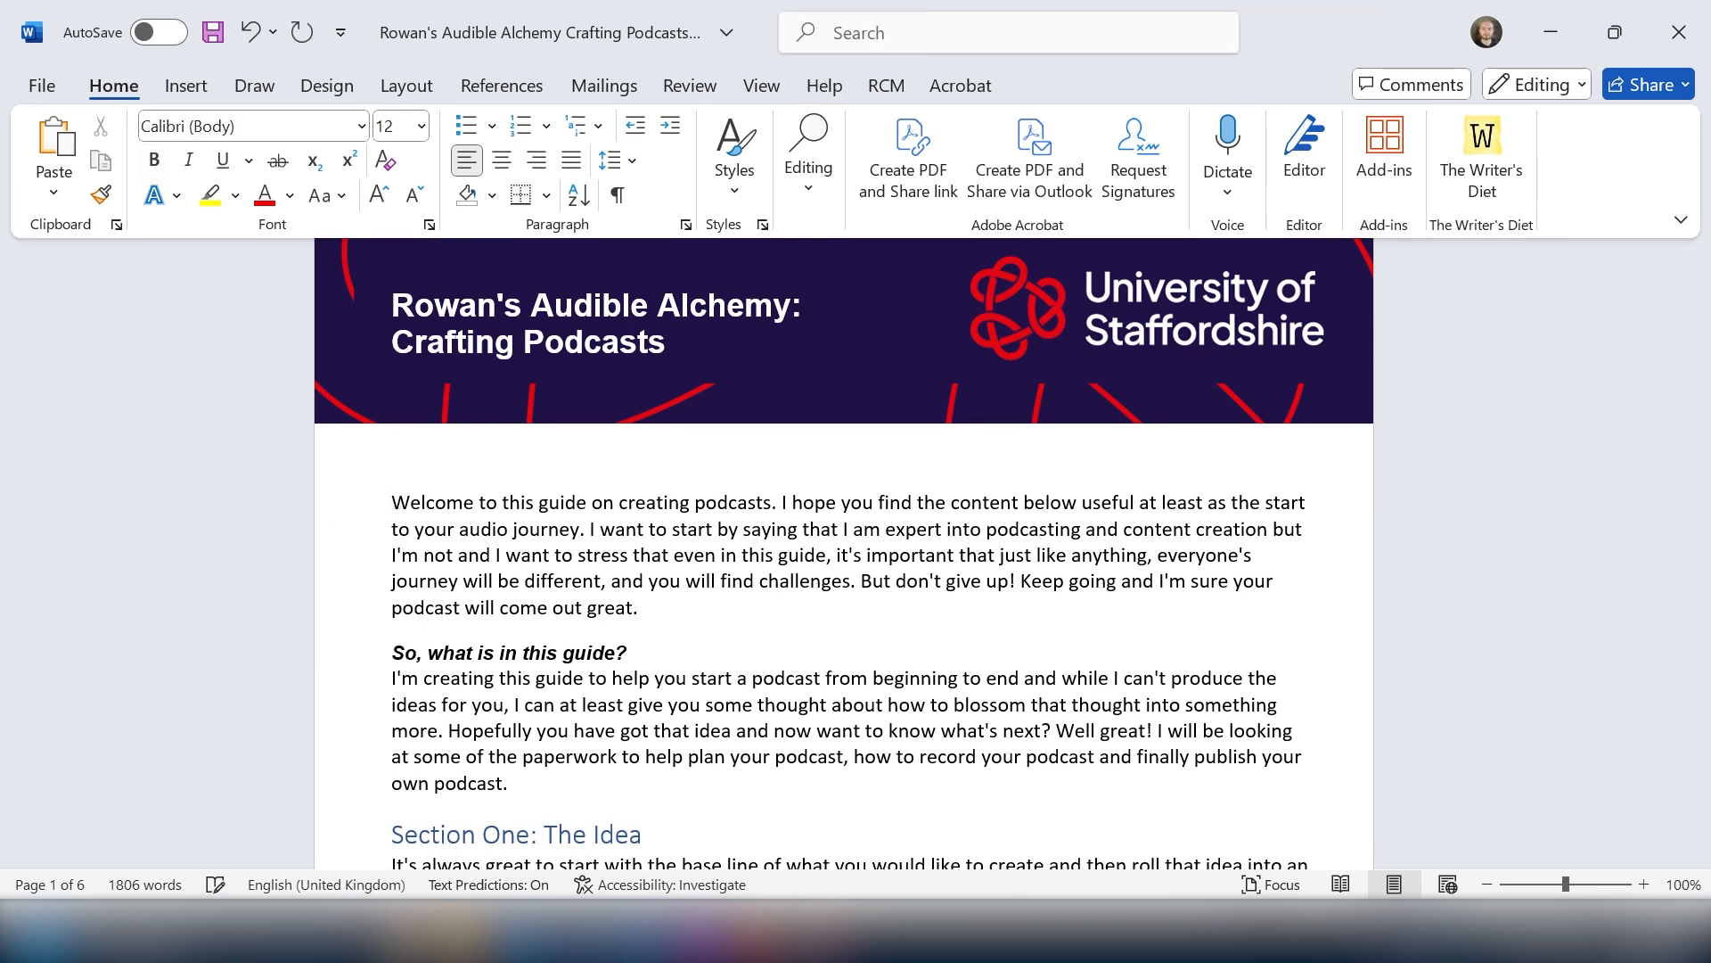
pyautogui.click(741, 175)
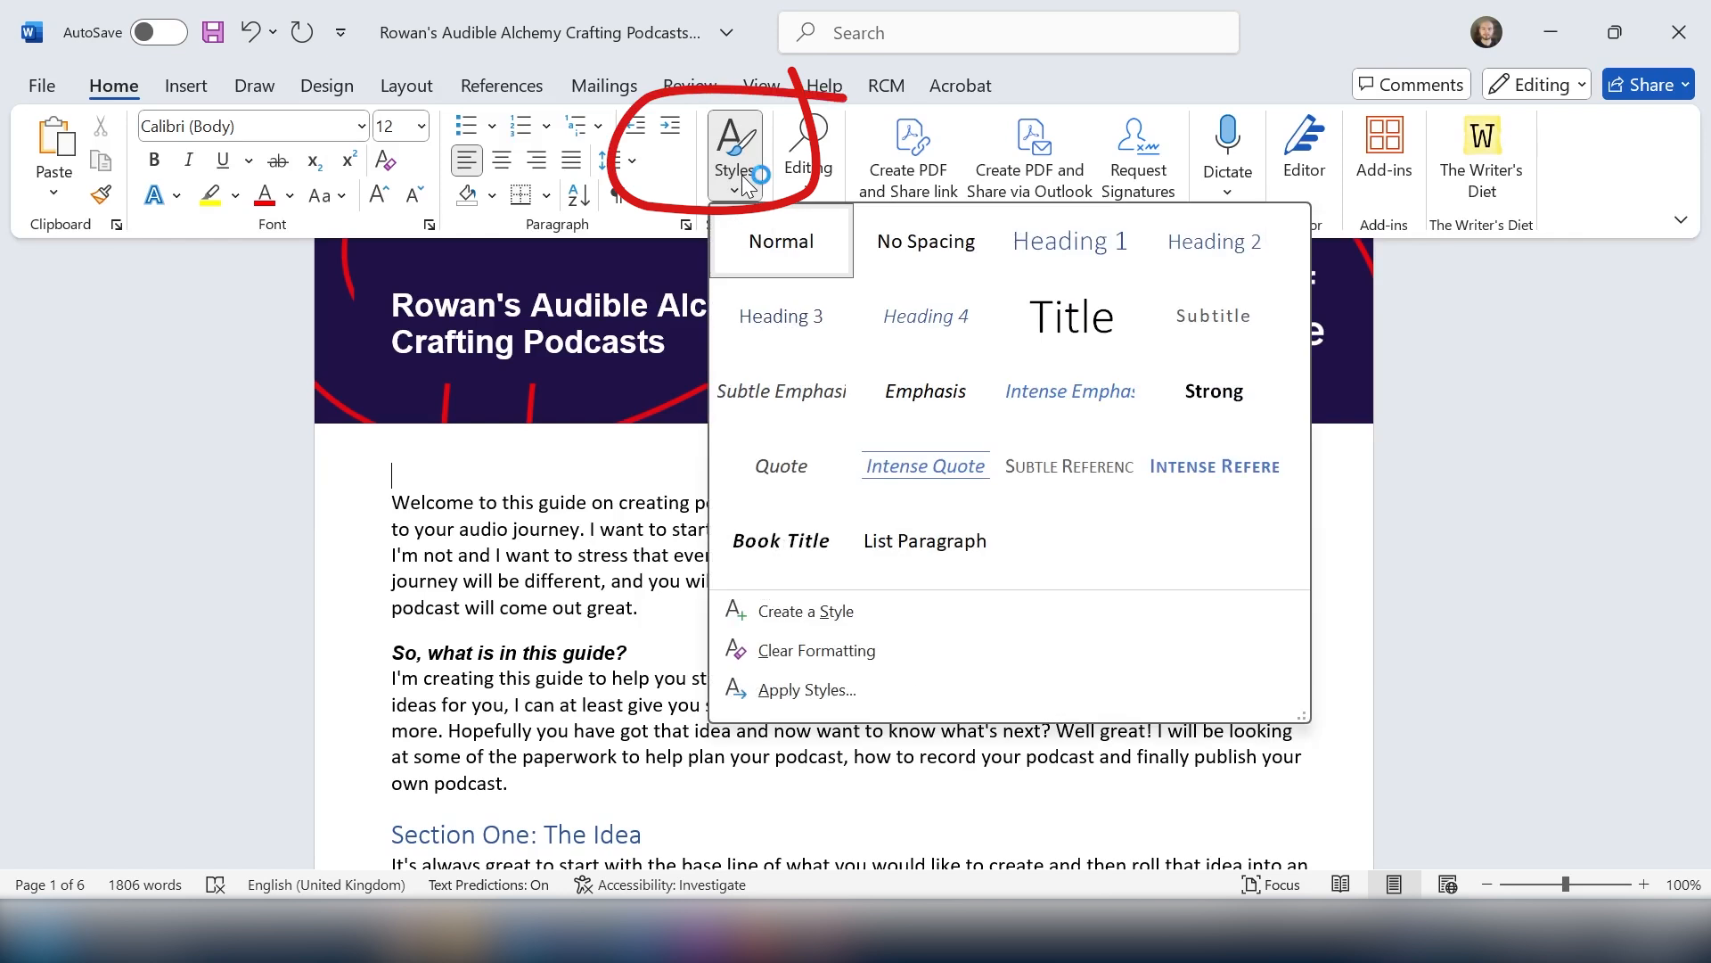
pyautogui.click(1072, 251)
pyautogui.write('Welcome')
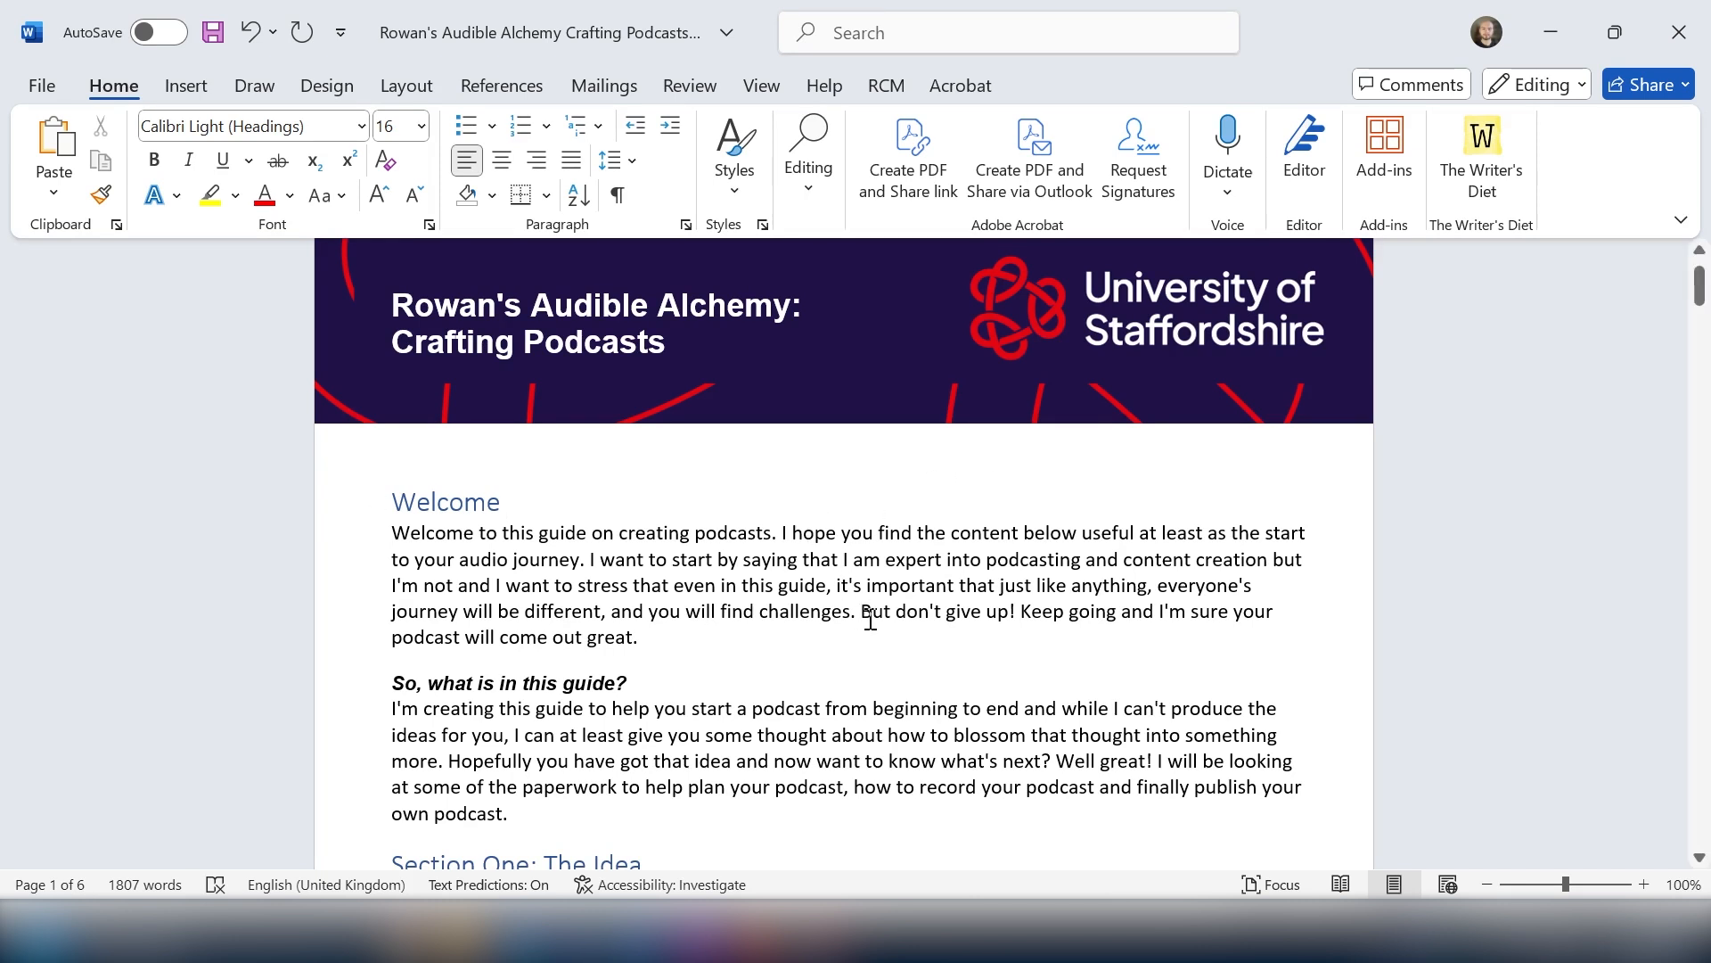
# Step: Scroll through the whole document to review its sections and headings
pyautogui.scroll(-4, 871, 620)
pyautogui.scroll(-7, 871, 618)
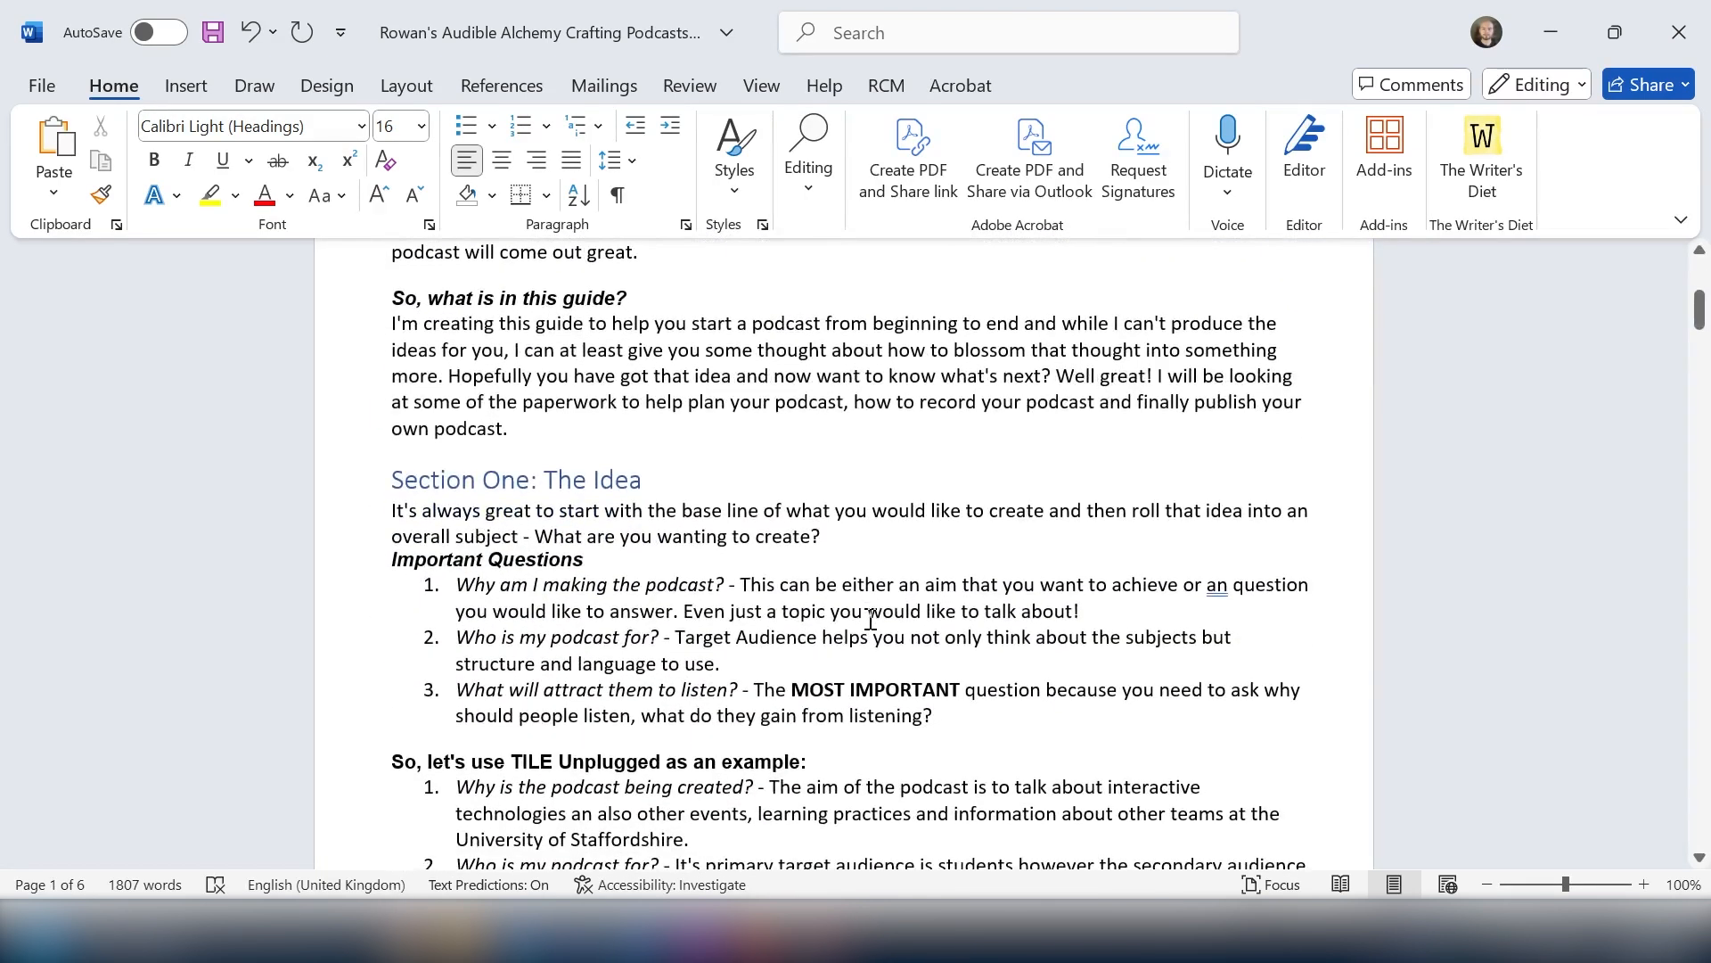
pyautogui.scroll(-8, 871, 619)
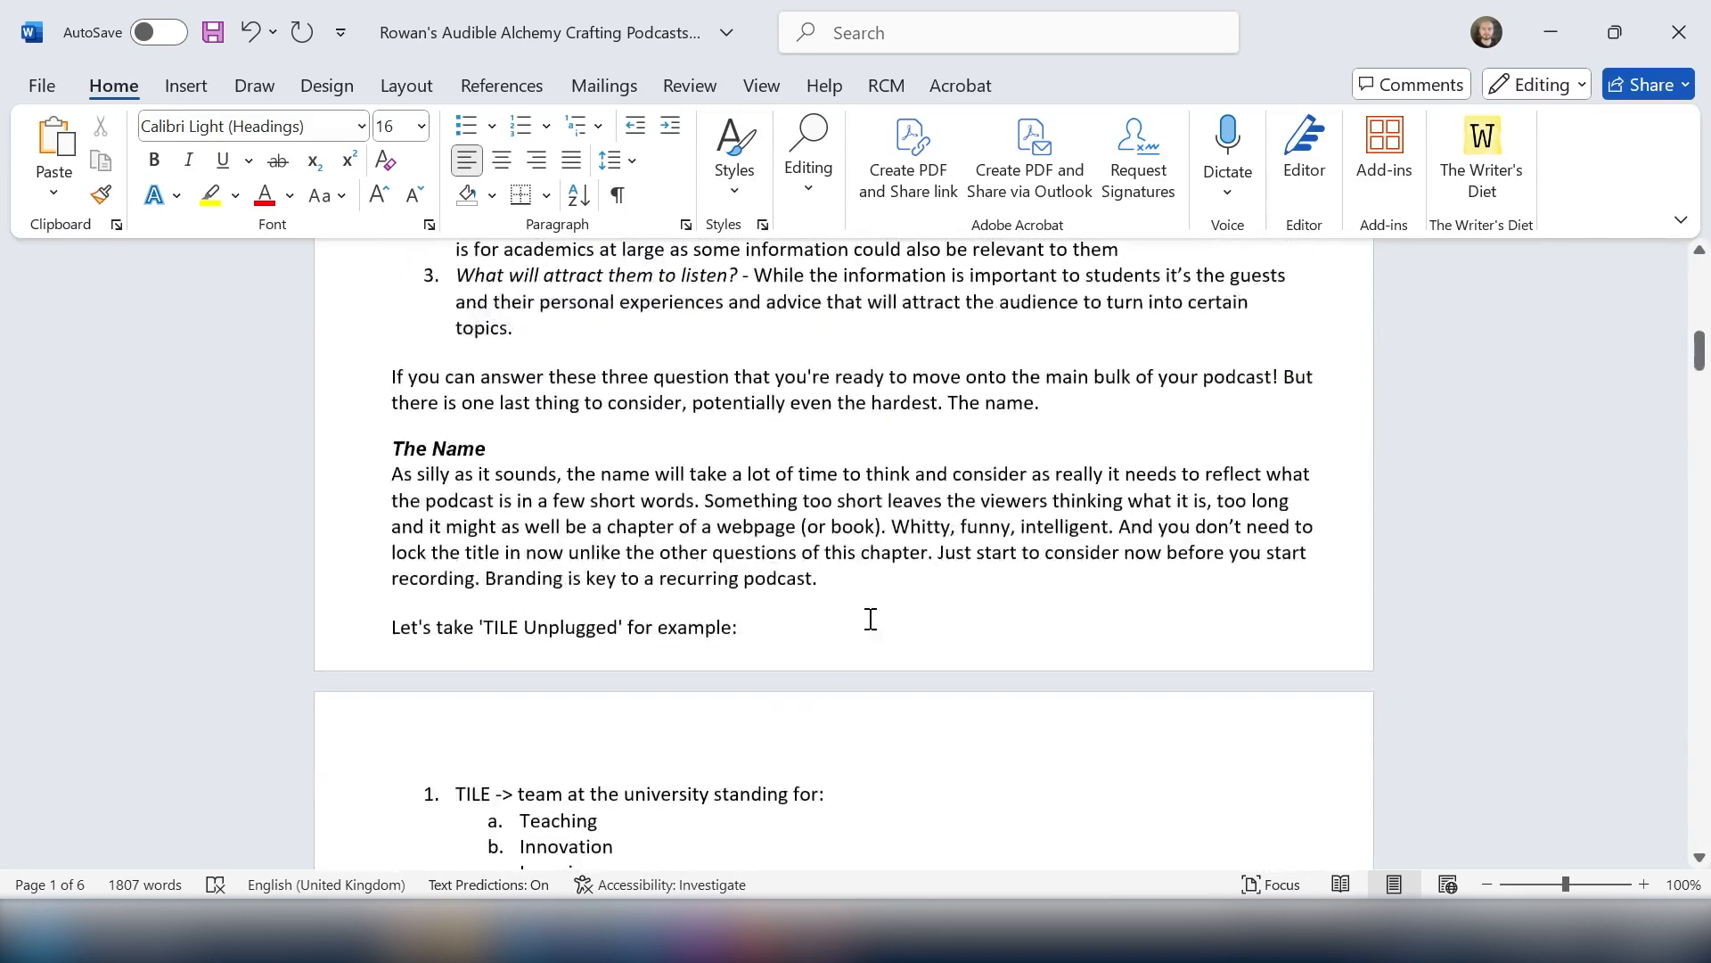
pyautogui.scroll(-8, 871, 618)
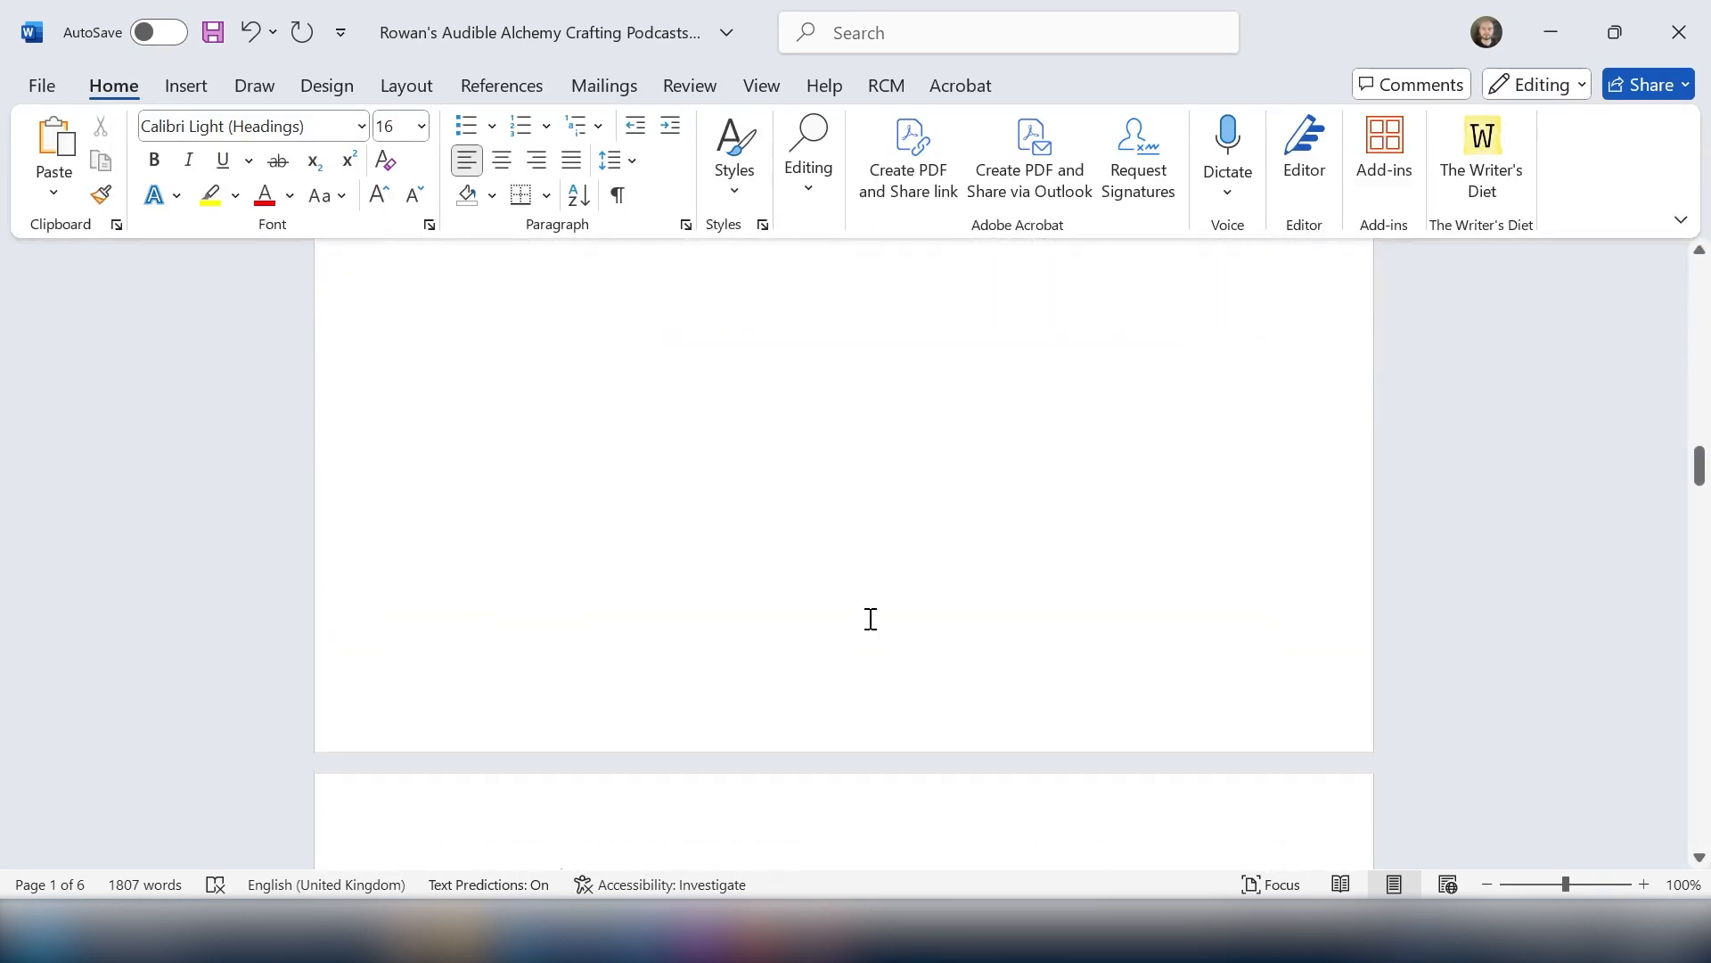
pyautogui.scroll(5, 871, 619)
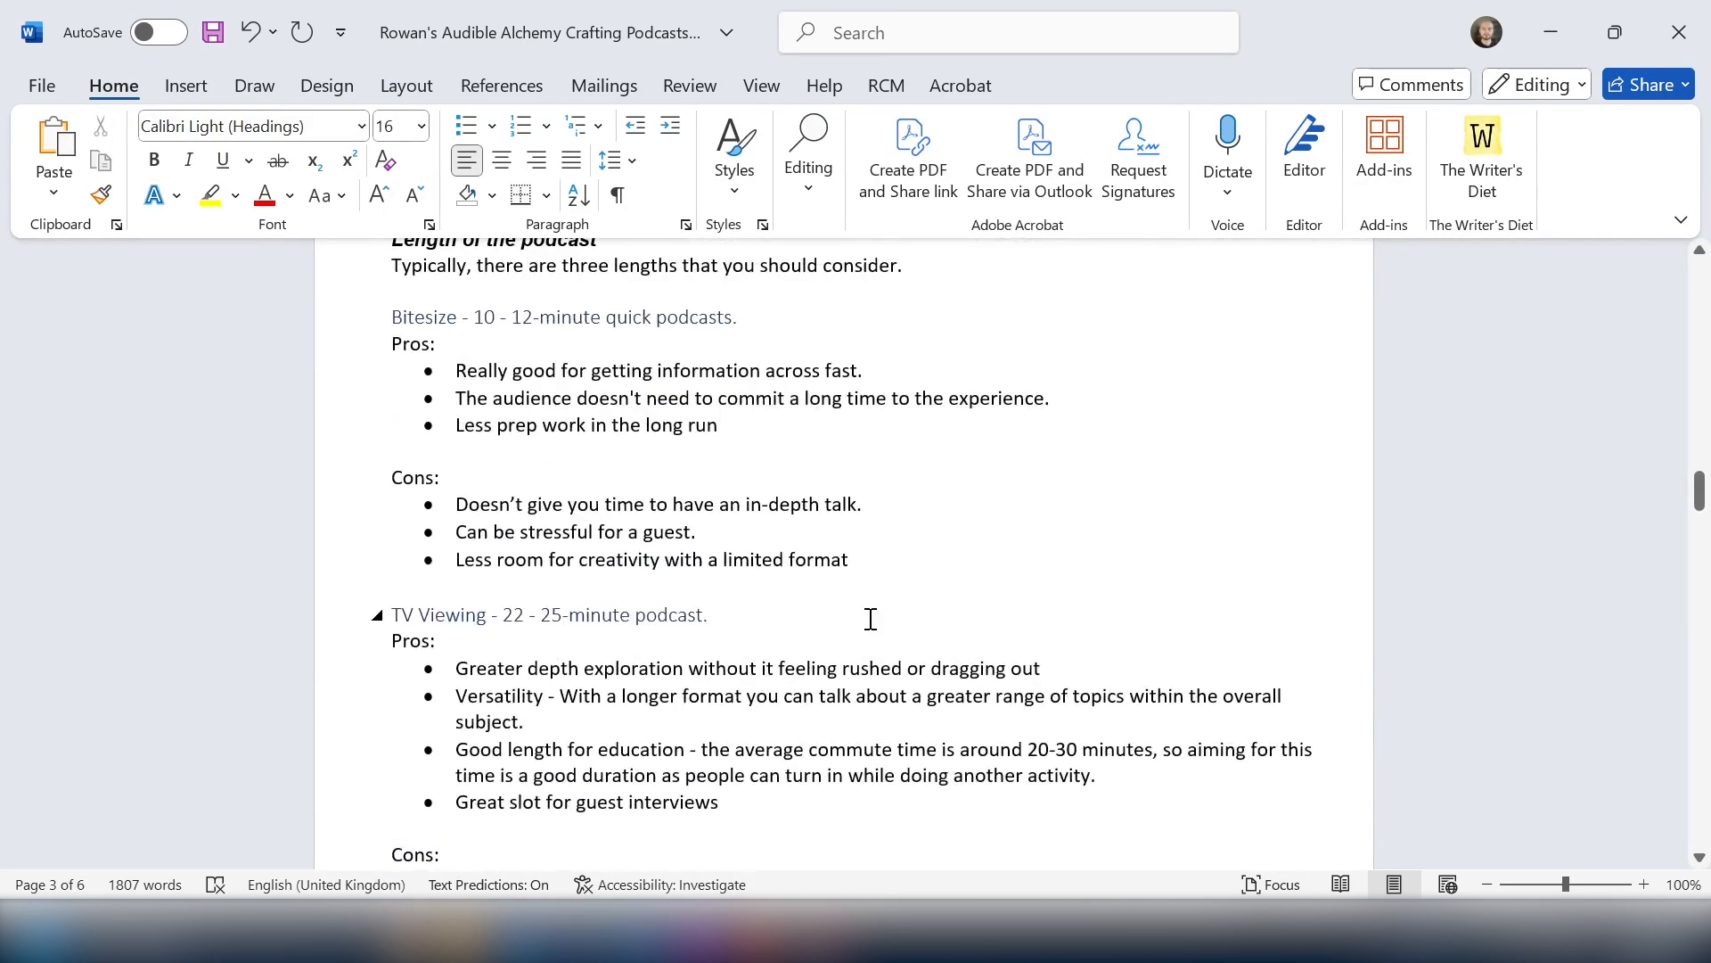
pyautogui.scroll(-3, 871, 619)
pyautogui.scroll(-10, 871, 619)
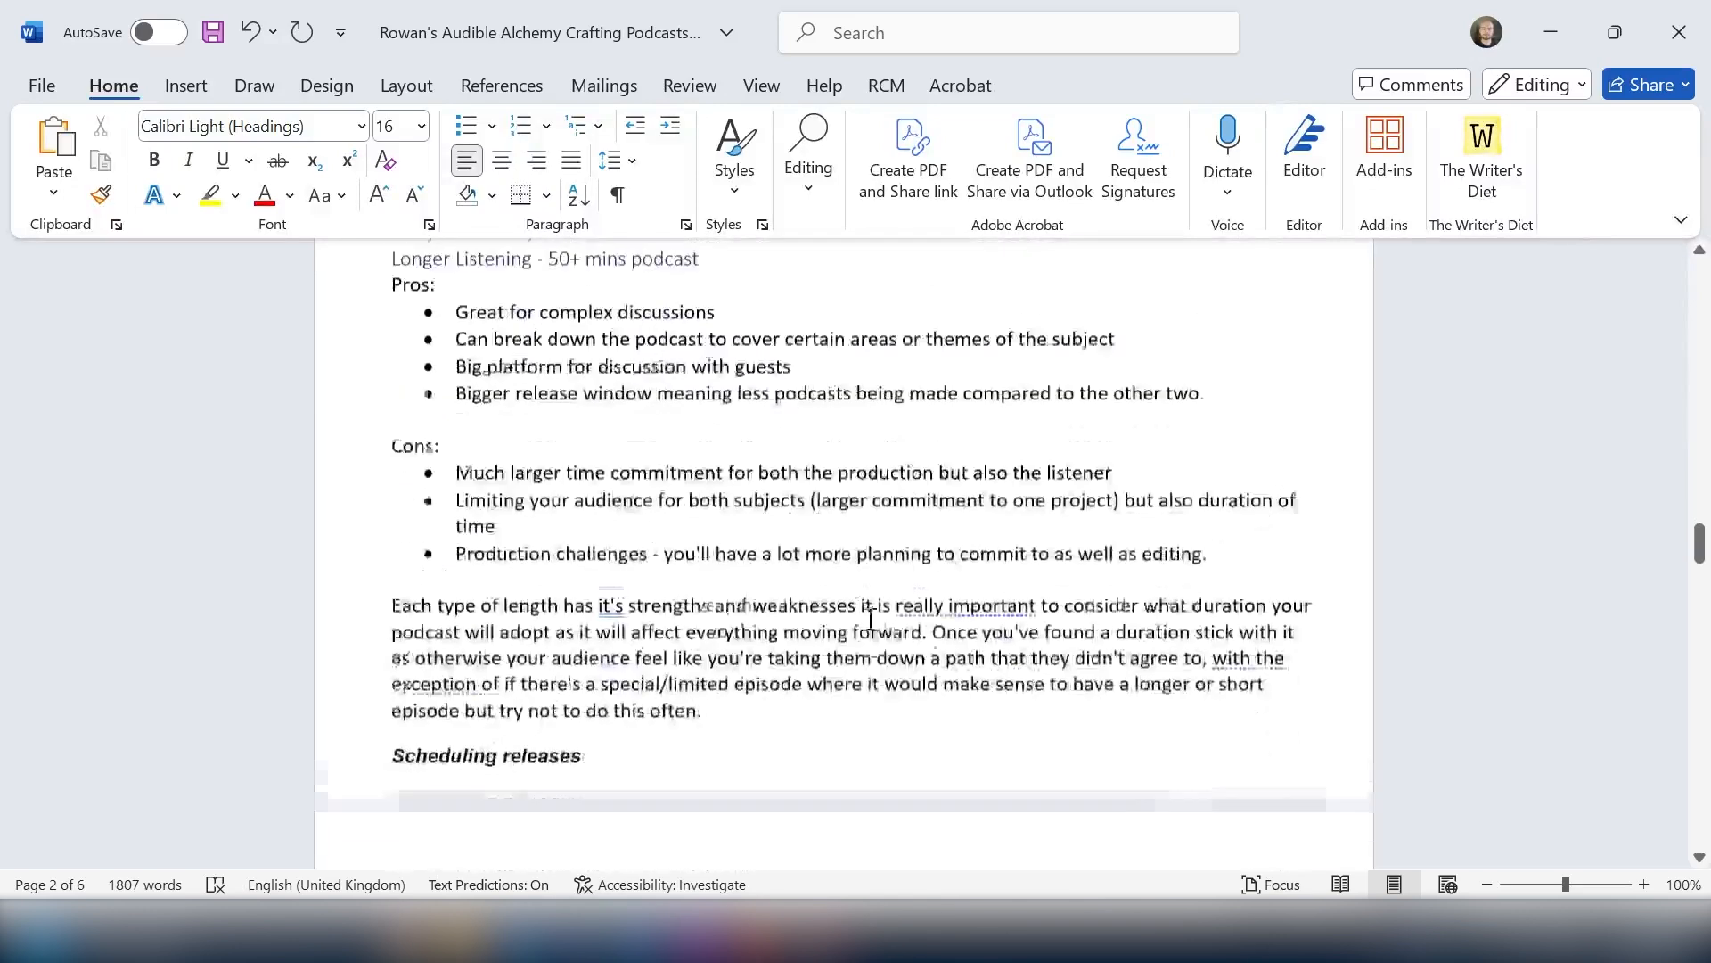
pyautogui.scroll(-6, 871, 618)
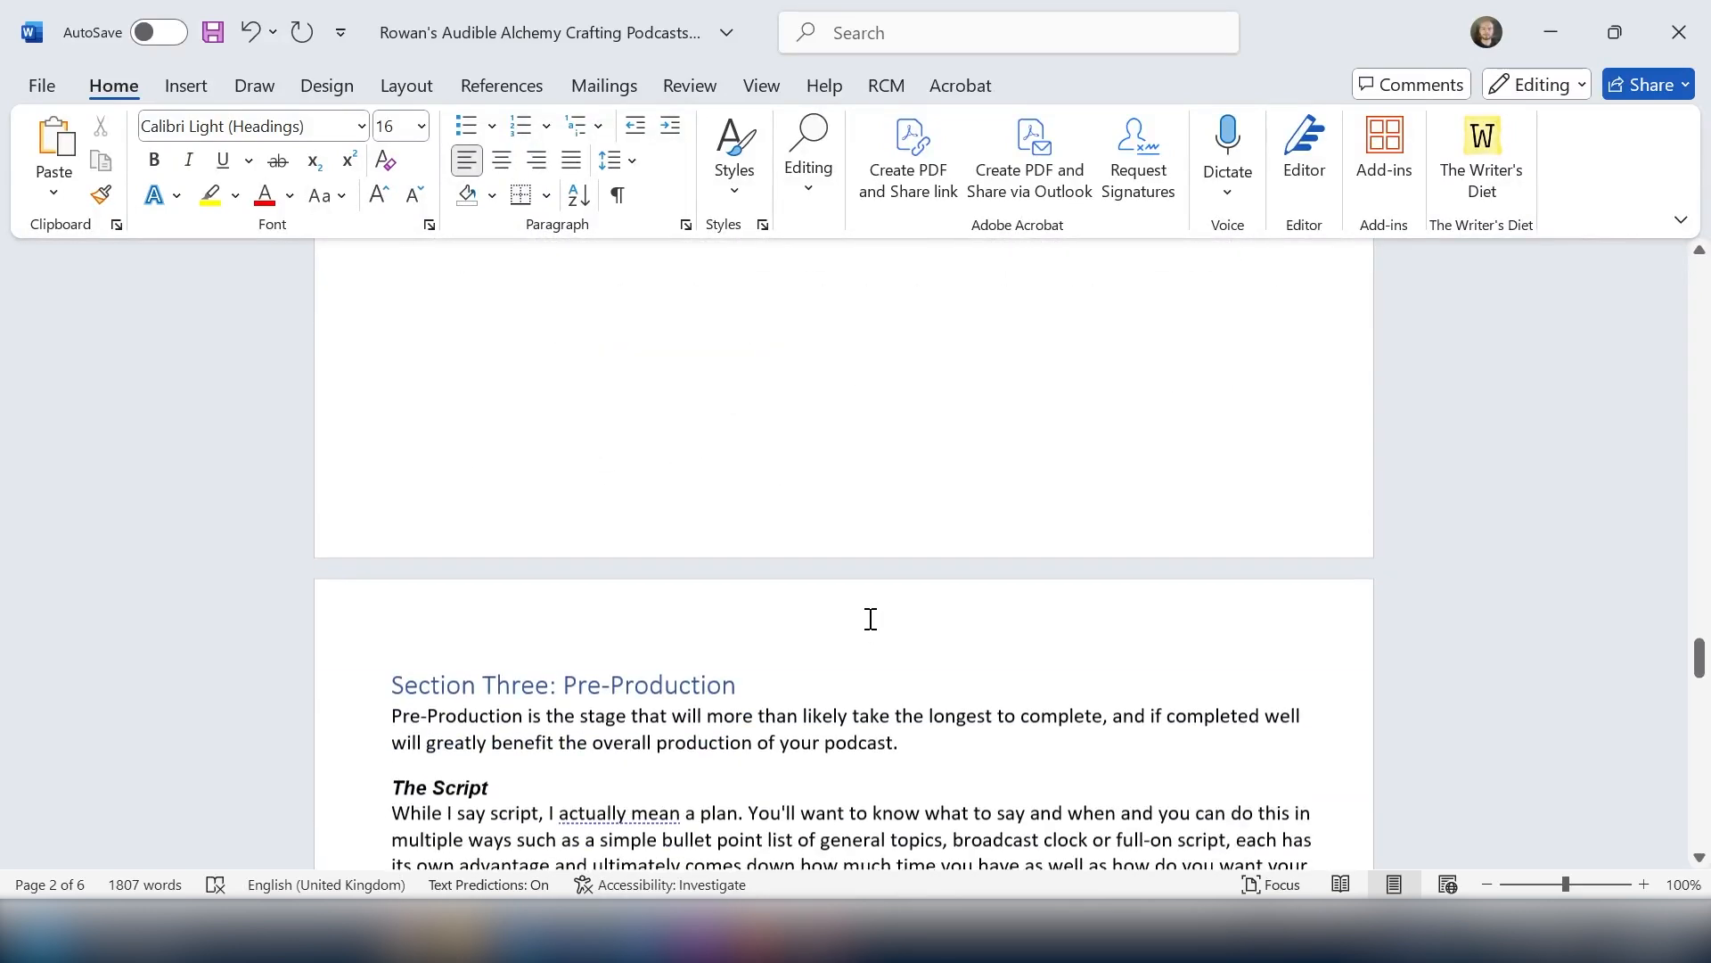
pyautogui.moveTo(1700, 659); pyautogui.dragTo(1705, 291)
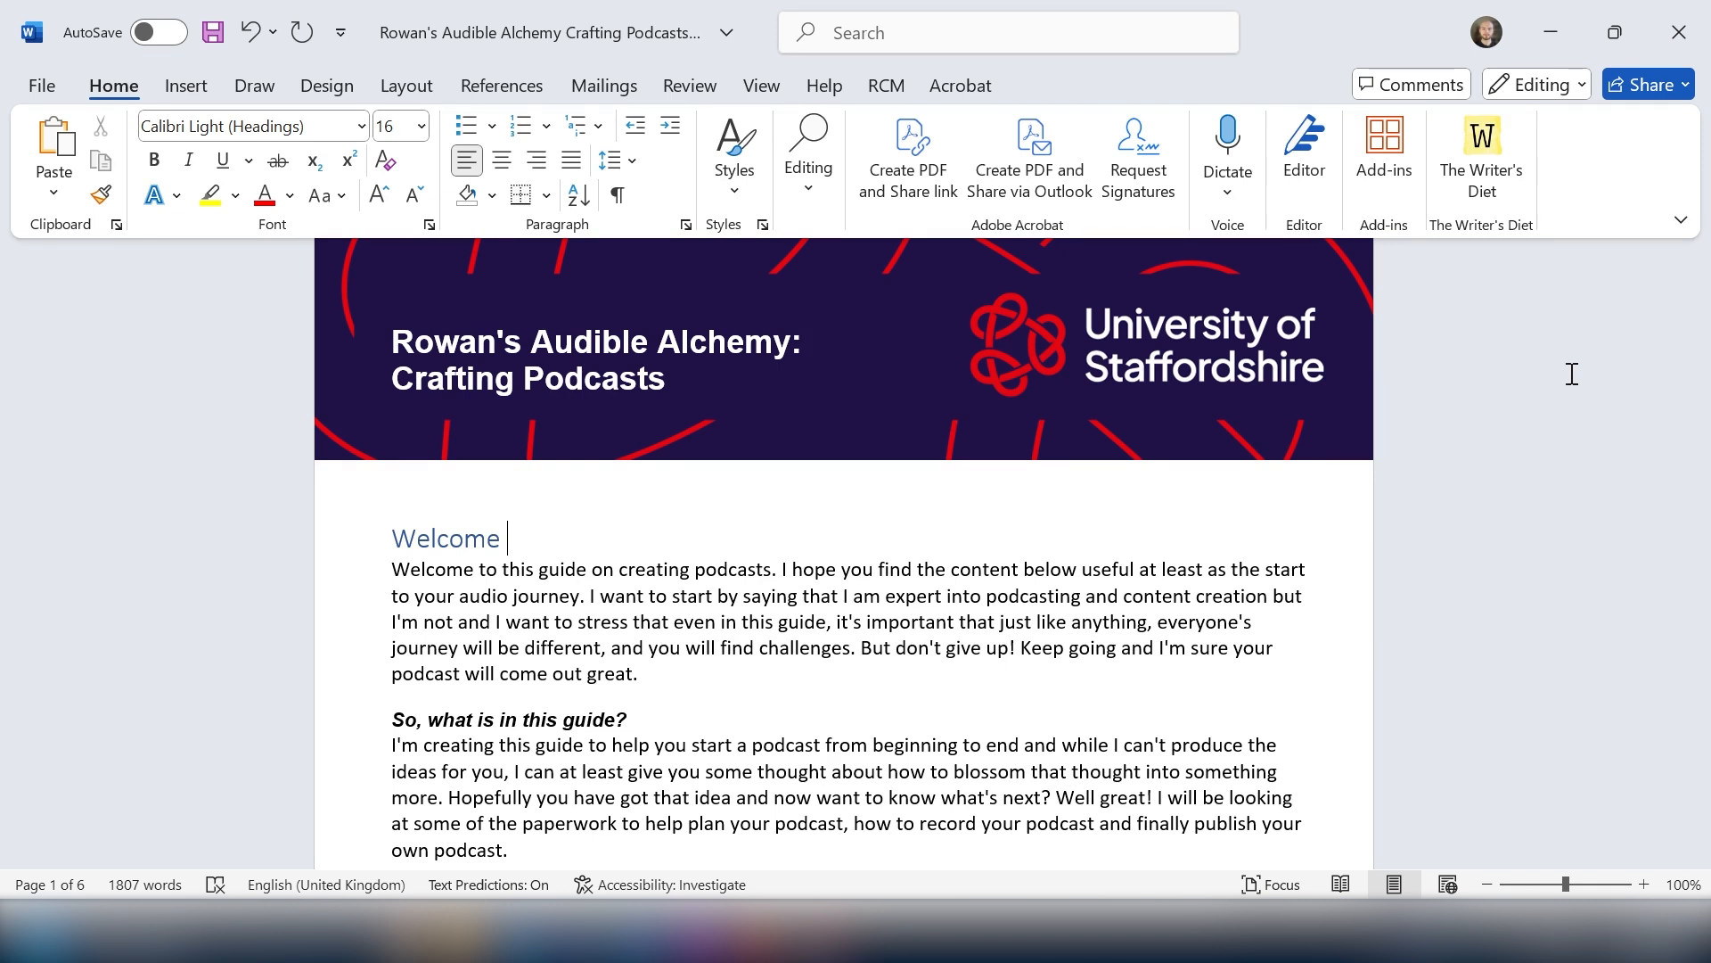
# Step: Insert a page break before the "Section One: The Idea" heading
pyautogui.scroll(-5, 389, 484)
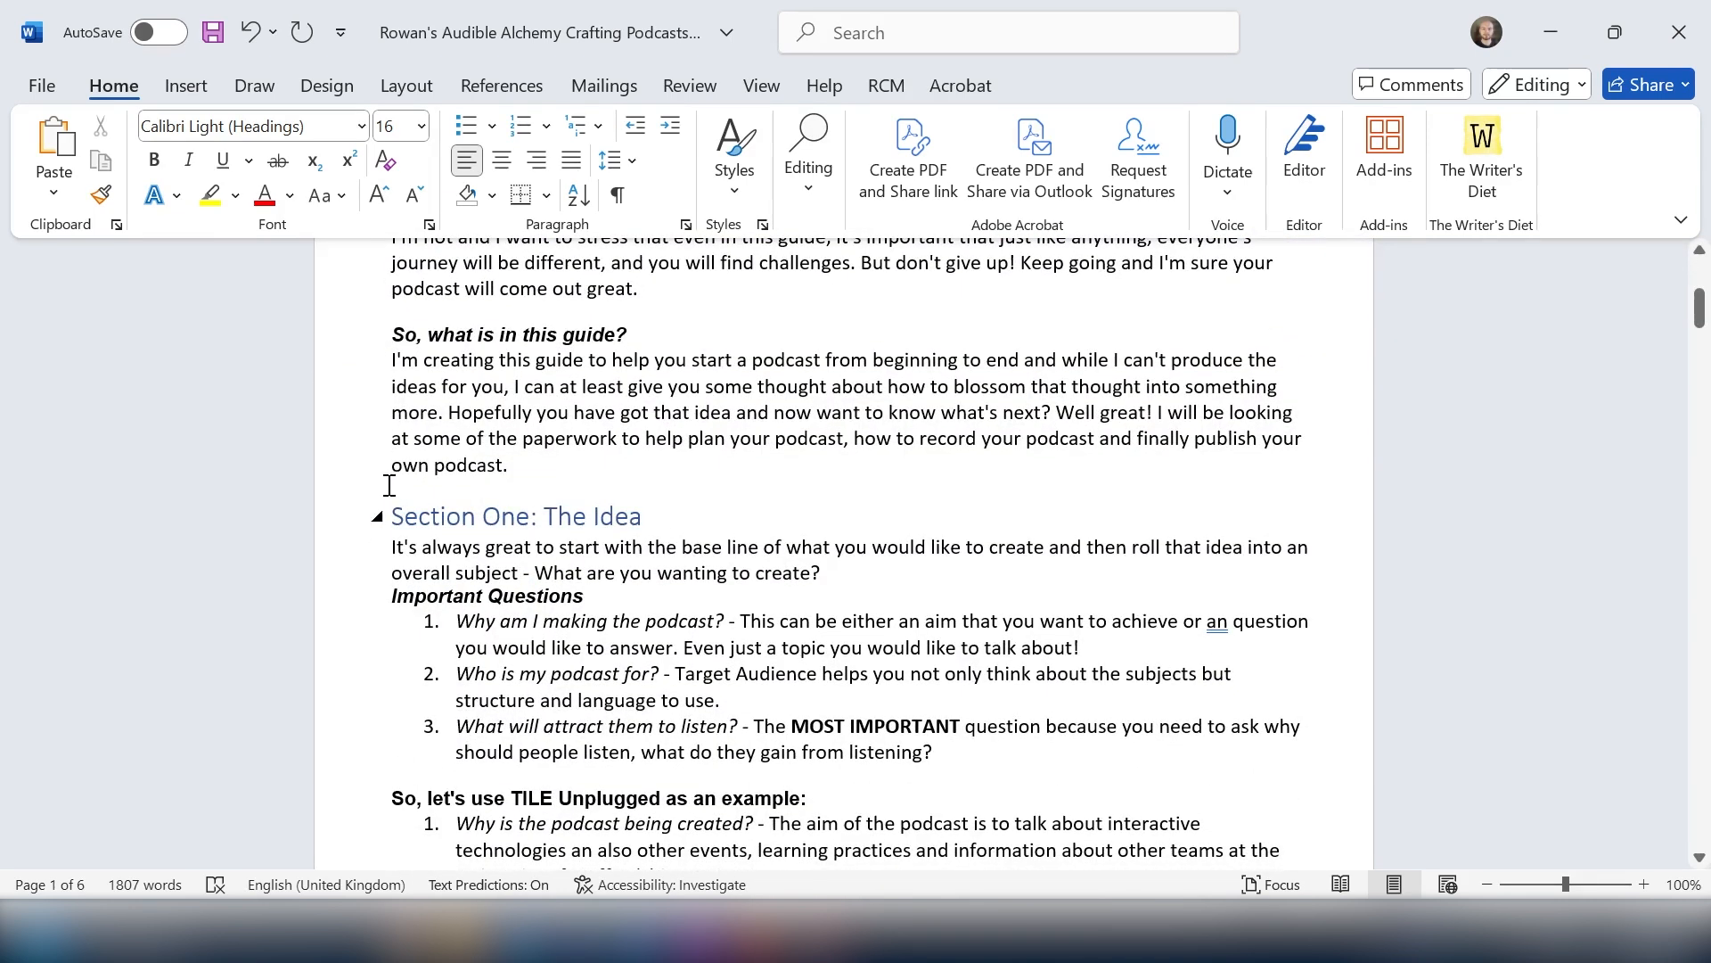
pyautogui.click(395, 514)
pyautogui.click(483, 480)
pyautogui.click(196, 90)
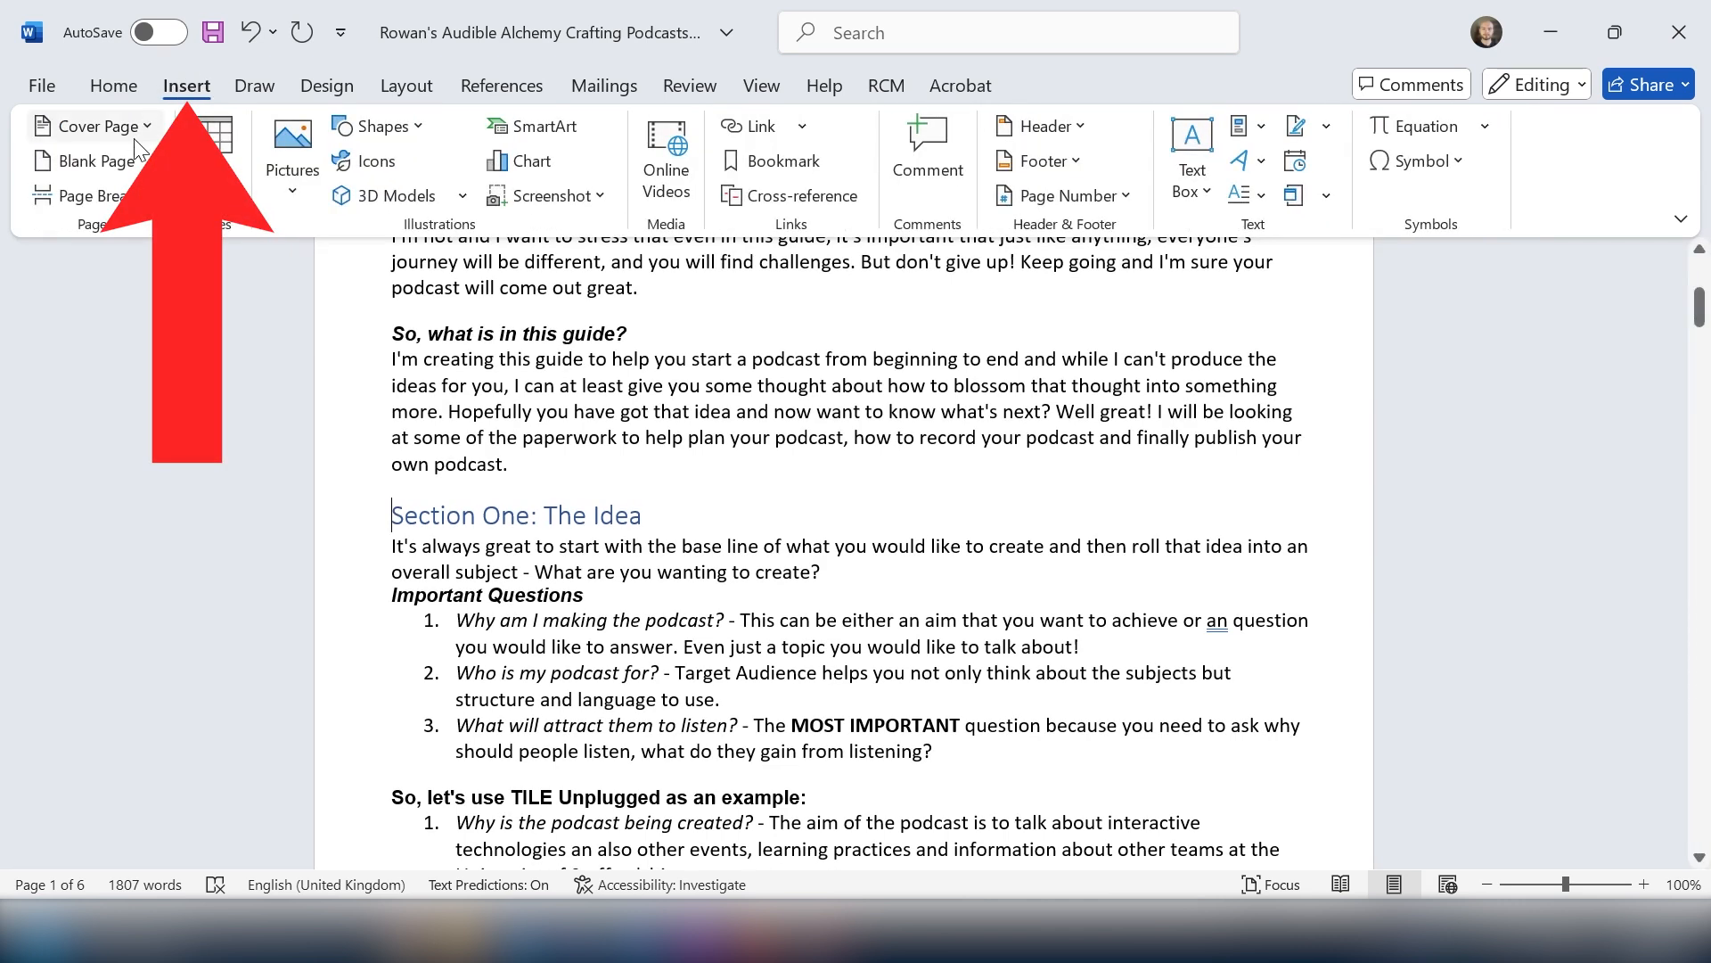
pyautogui.click(87, 198)
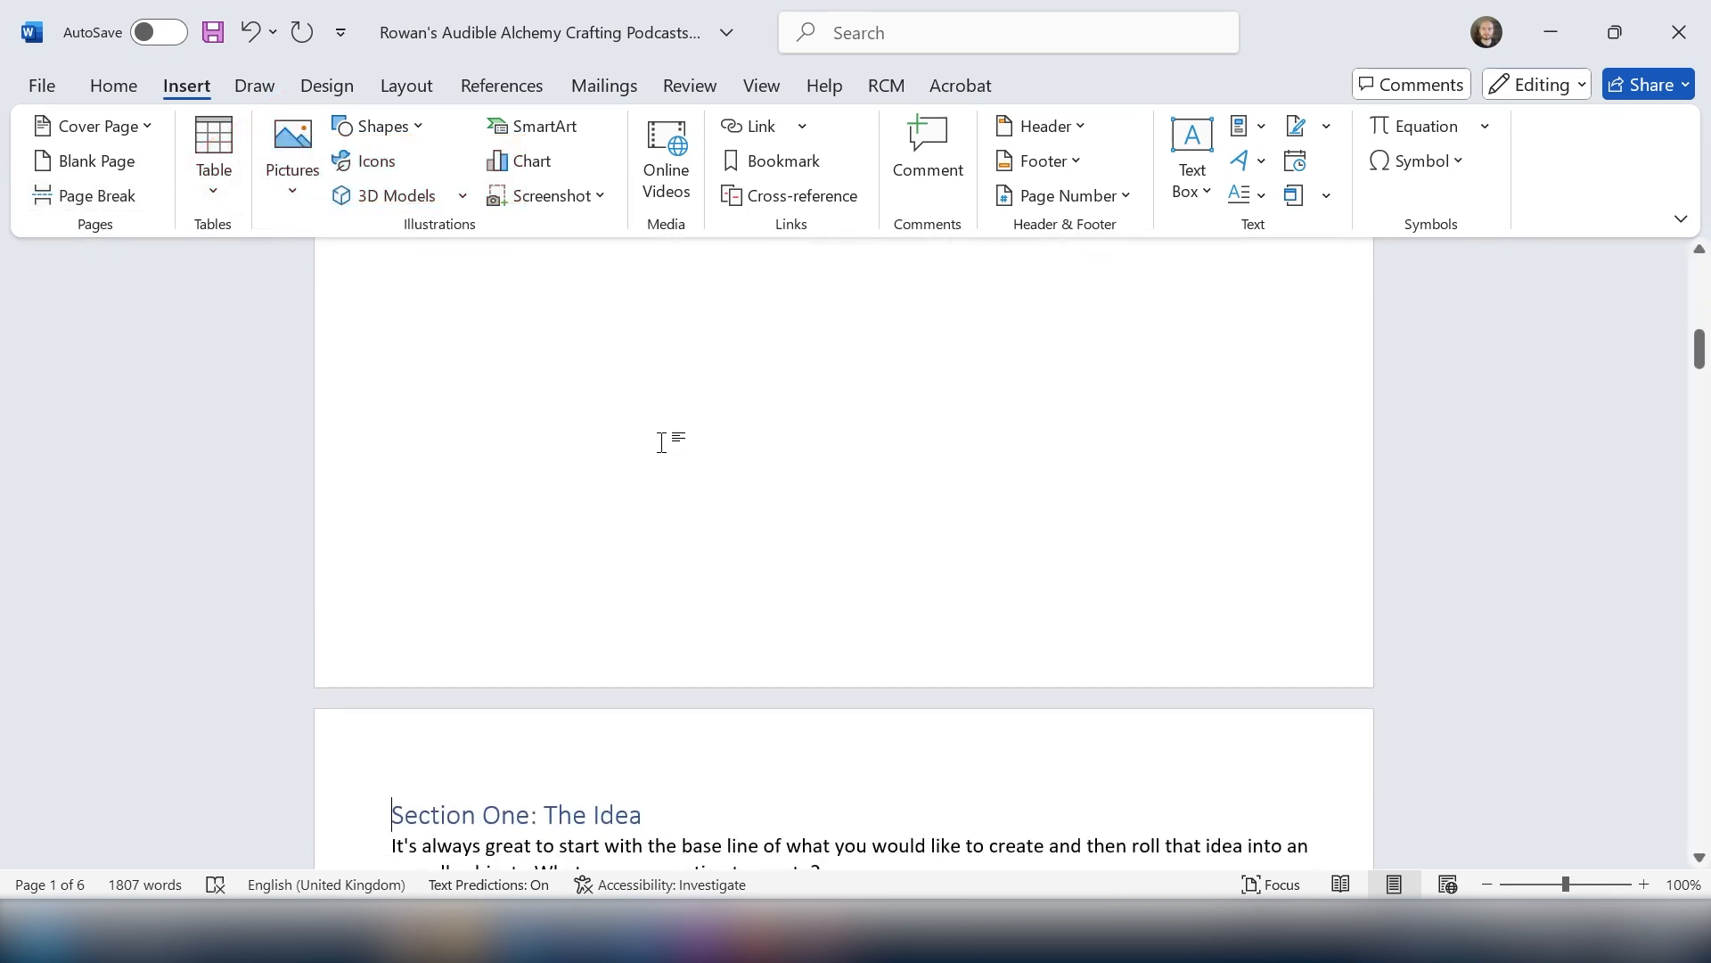
# Step: Insert an Automatic Table 1 table of contents on the blank space after the introduction
pyautogui.scroll(-8, 660, 442)
pyautogui.scroll(10, 762, 464)
pyautogui.scroll(5, 762, 466)
pyautogui.click(433, 546)
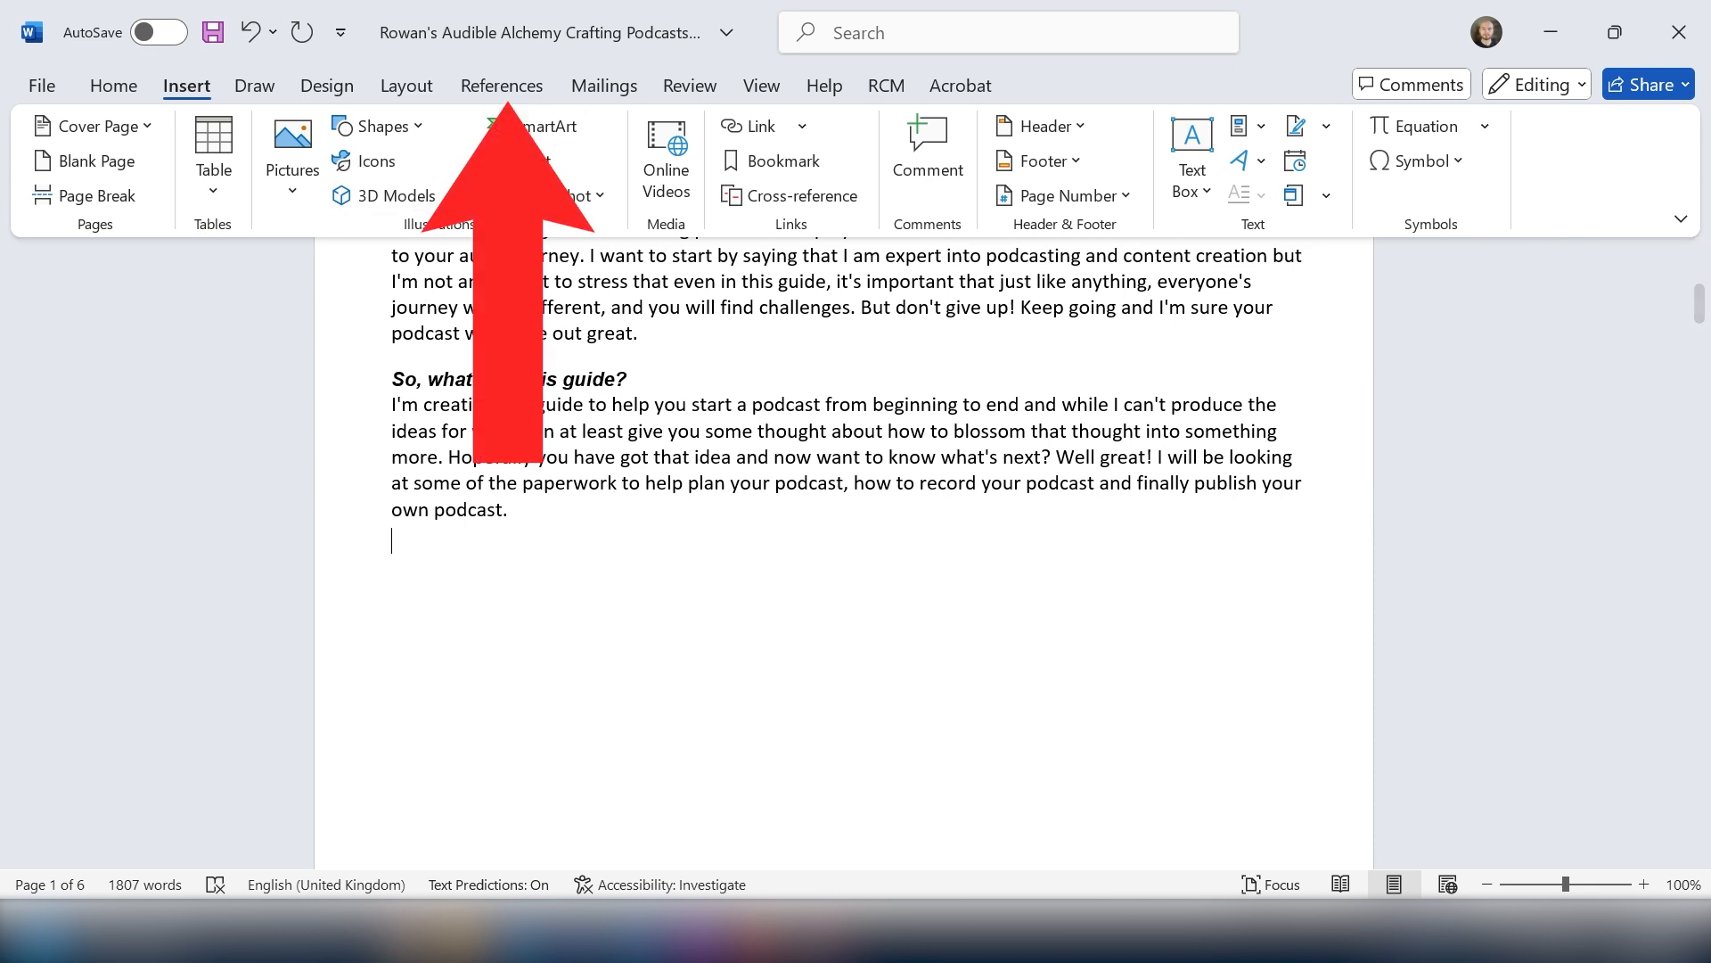
pyautogui.click(503, 92)
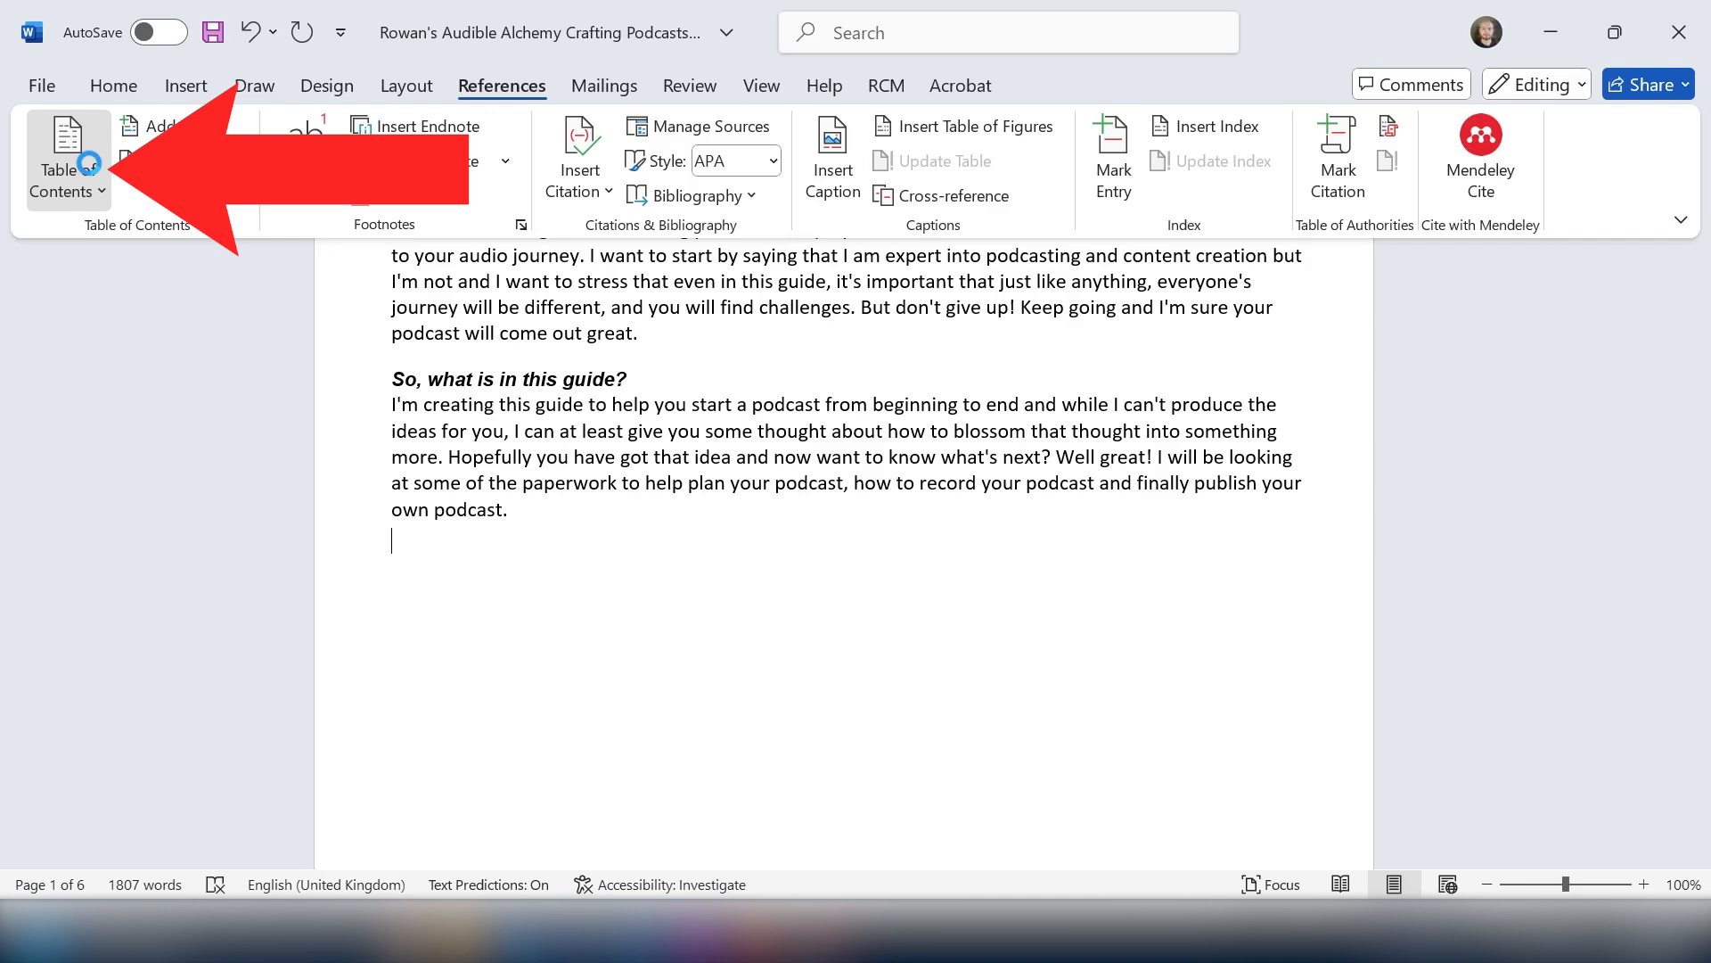
pyautogui.click(89, 163)
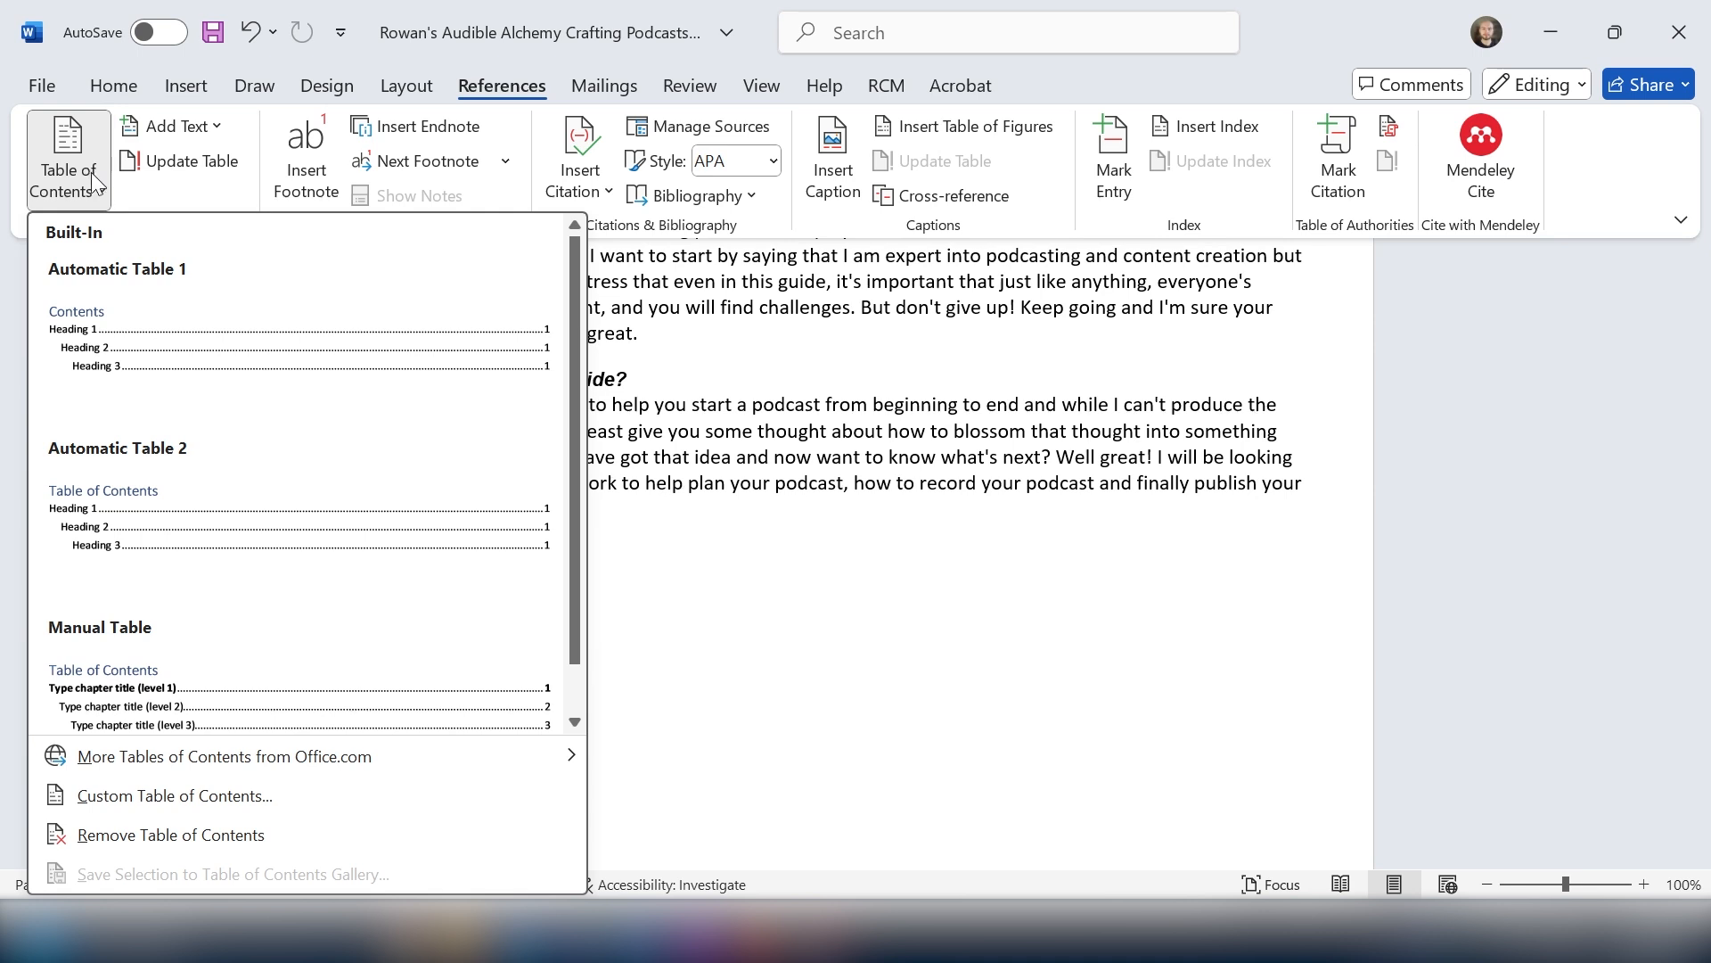
pyautogui.click(125, 316)
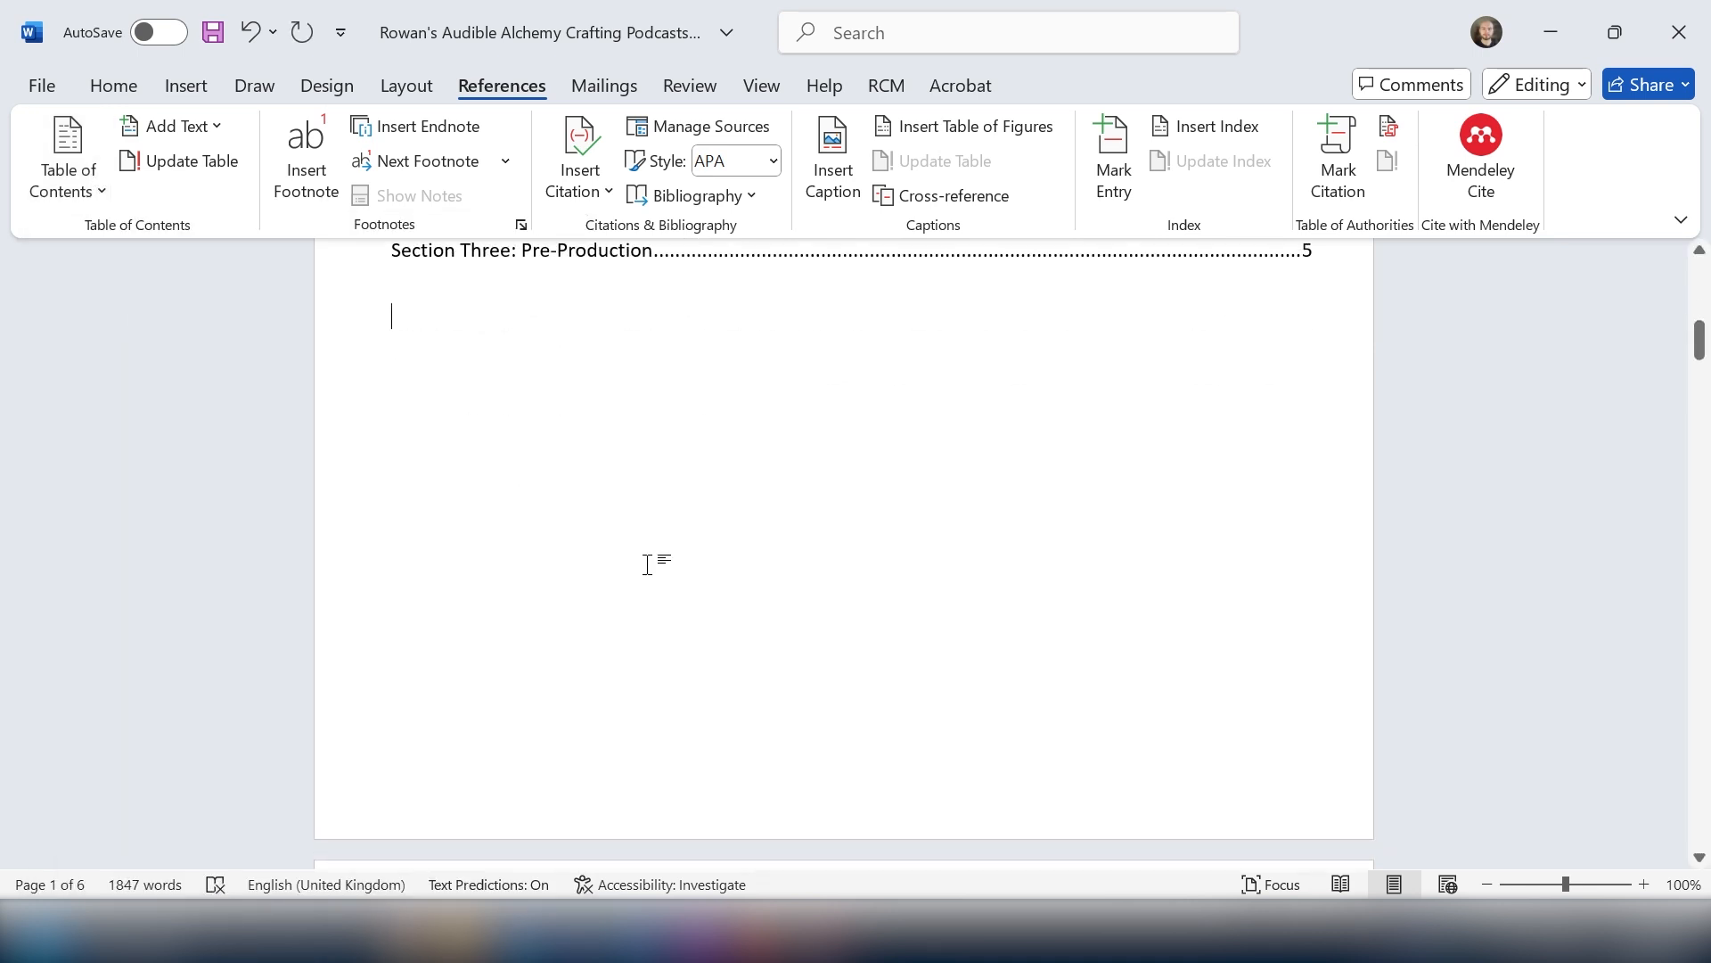
# Step: Apply the Heading 2 style to "The Name" subheading in Section One
pyautogui.scroll(3, 655, 561)
pyautogui.scroll(1, 736, 632)
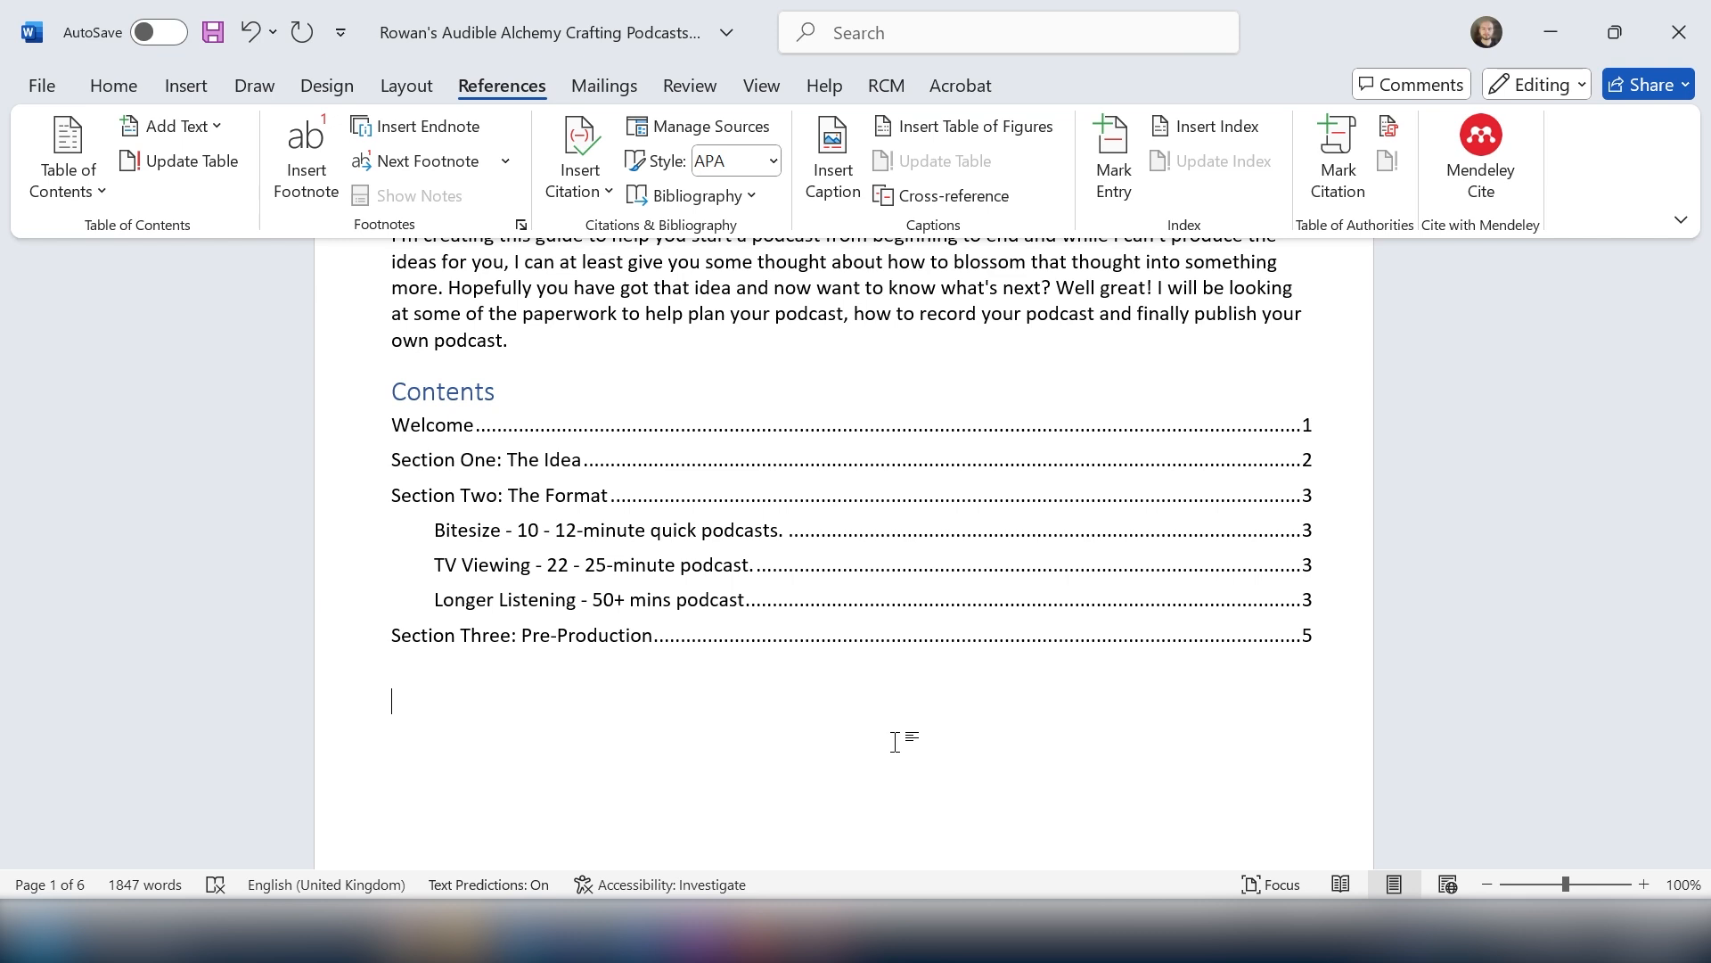
pyautogui.scroll(-8, 858, 718)
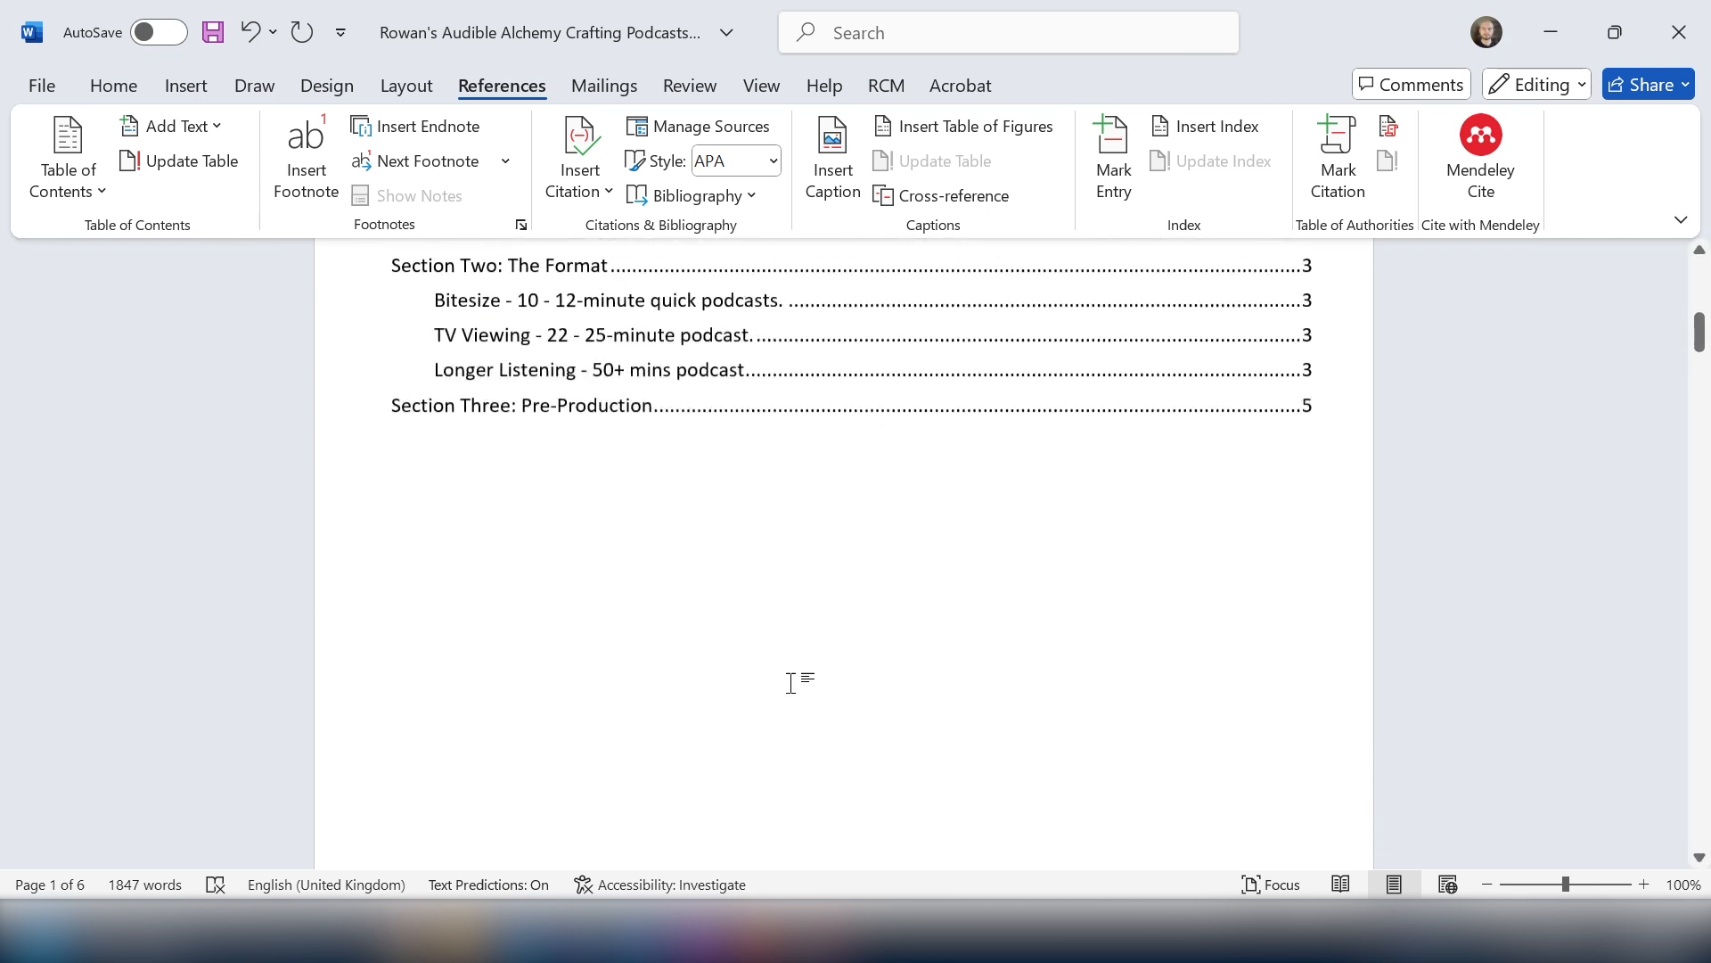
pyautogui.scroll(-7, 690, 621)
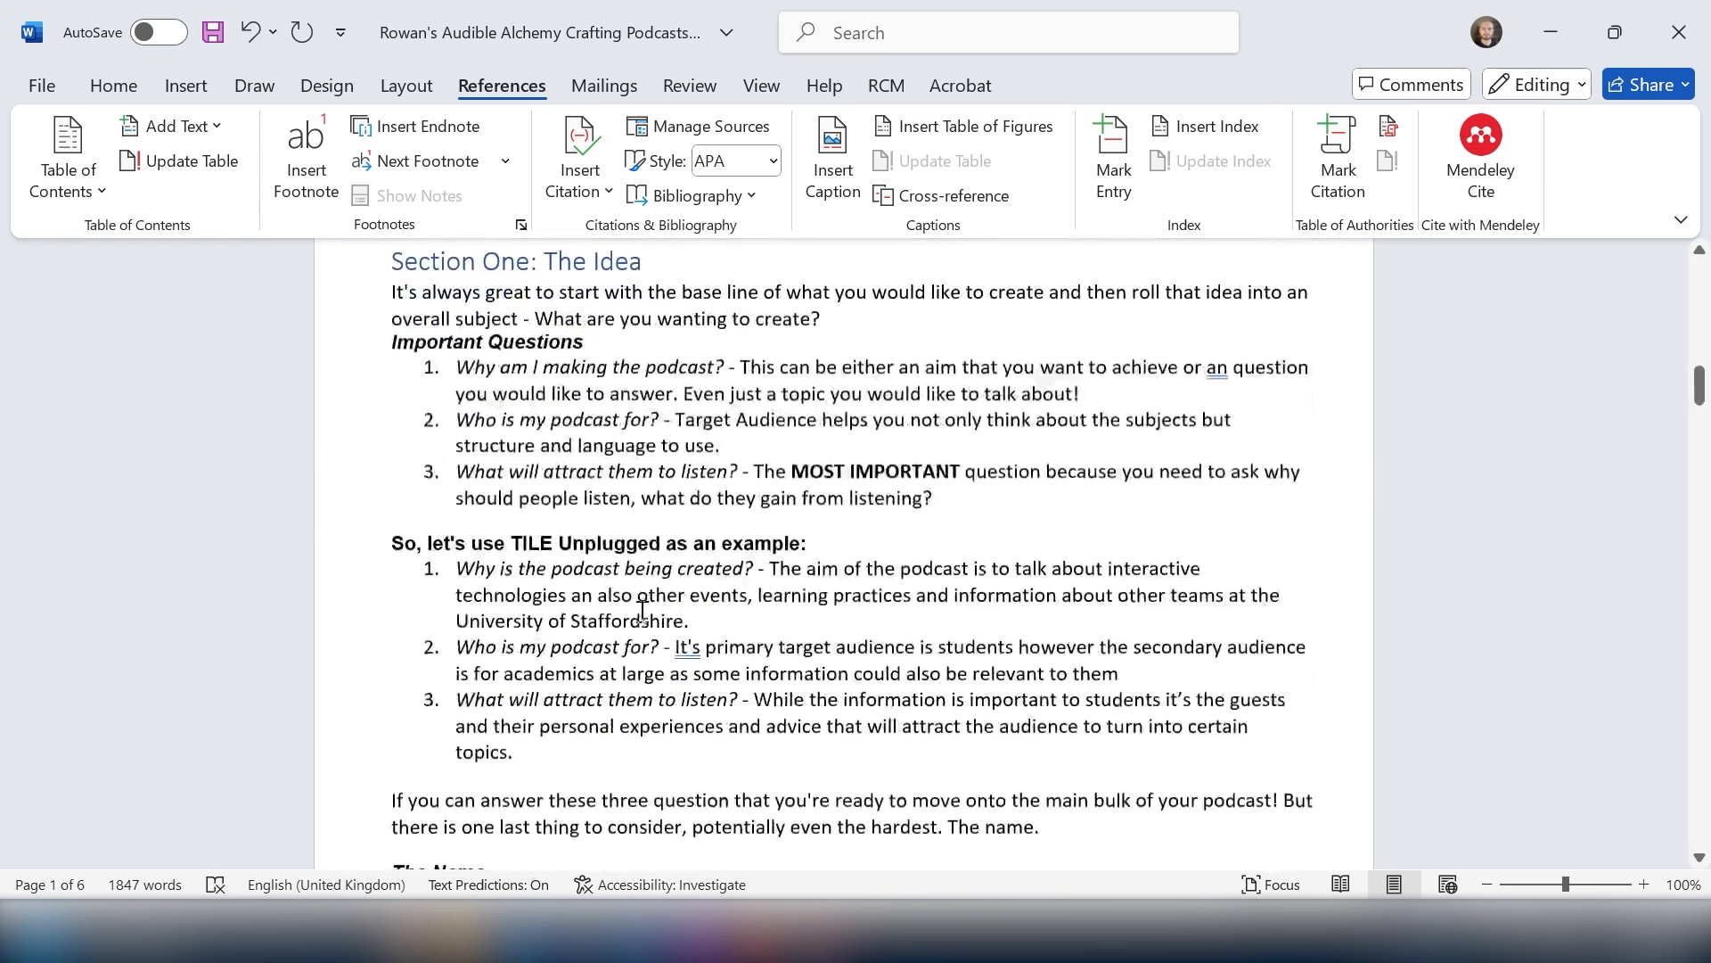
pyautogui.scroll(-4, 634, 607)
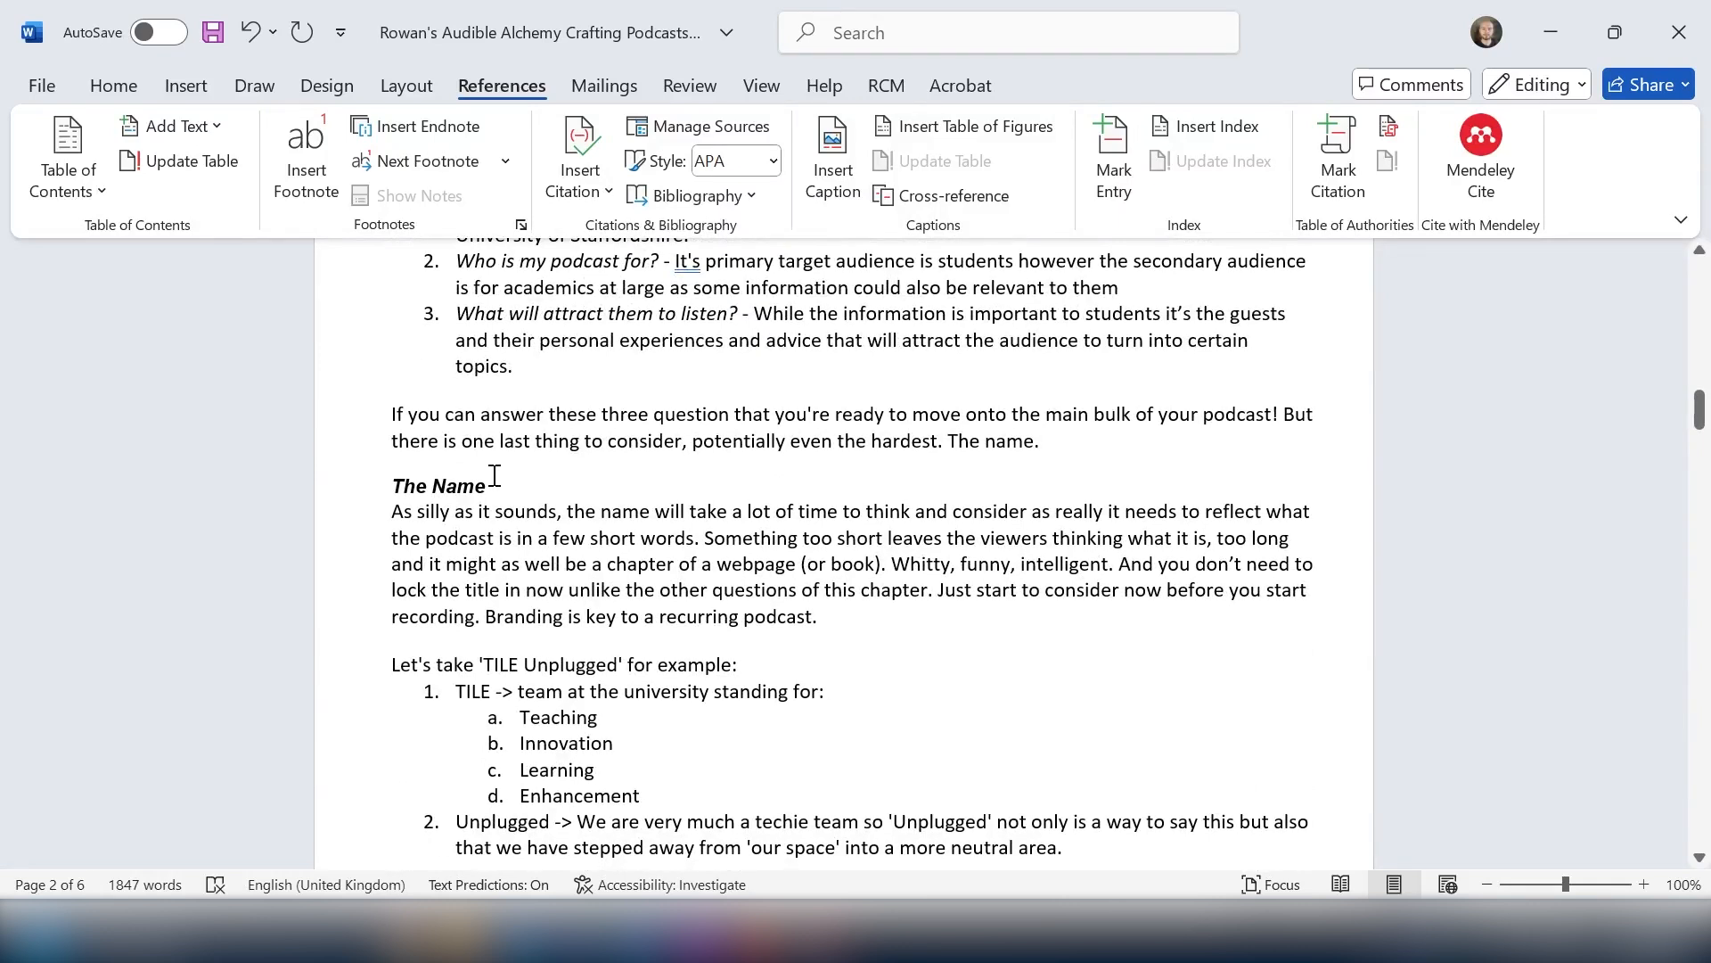
pyautogui.moveTo(497, 484); pyautogui.dragTo(392, 486)
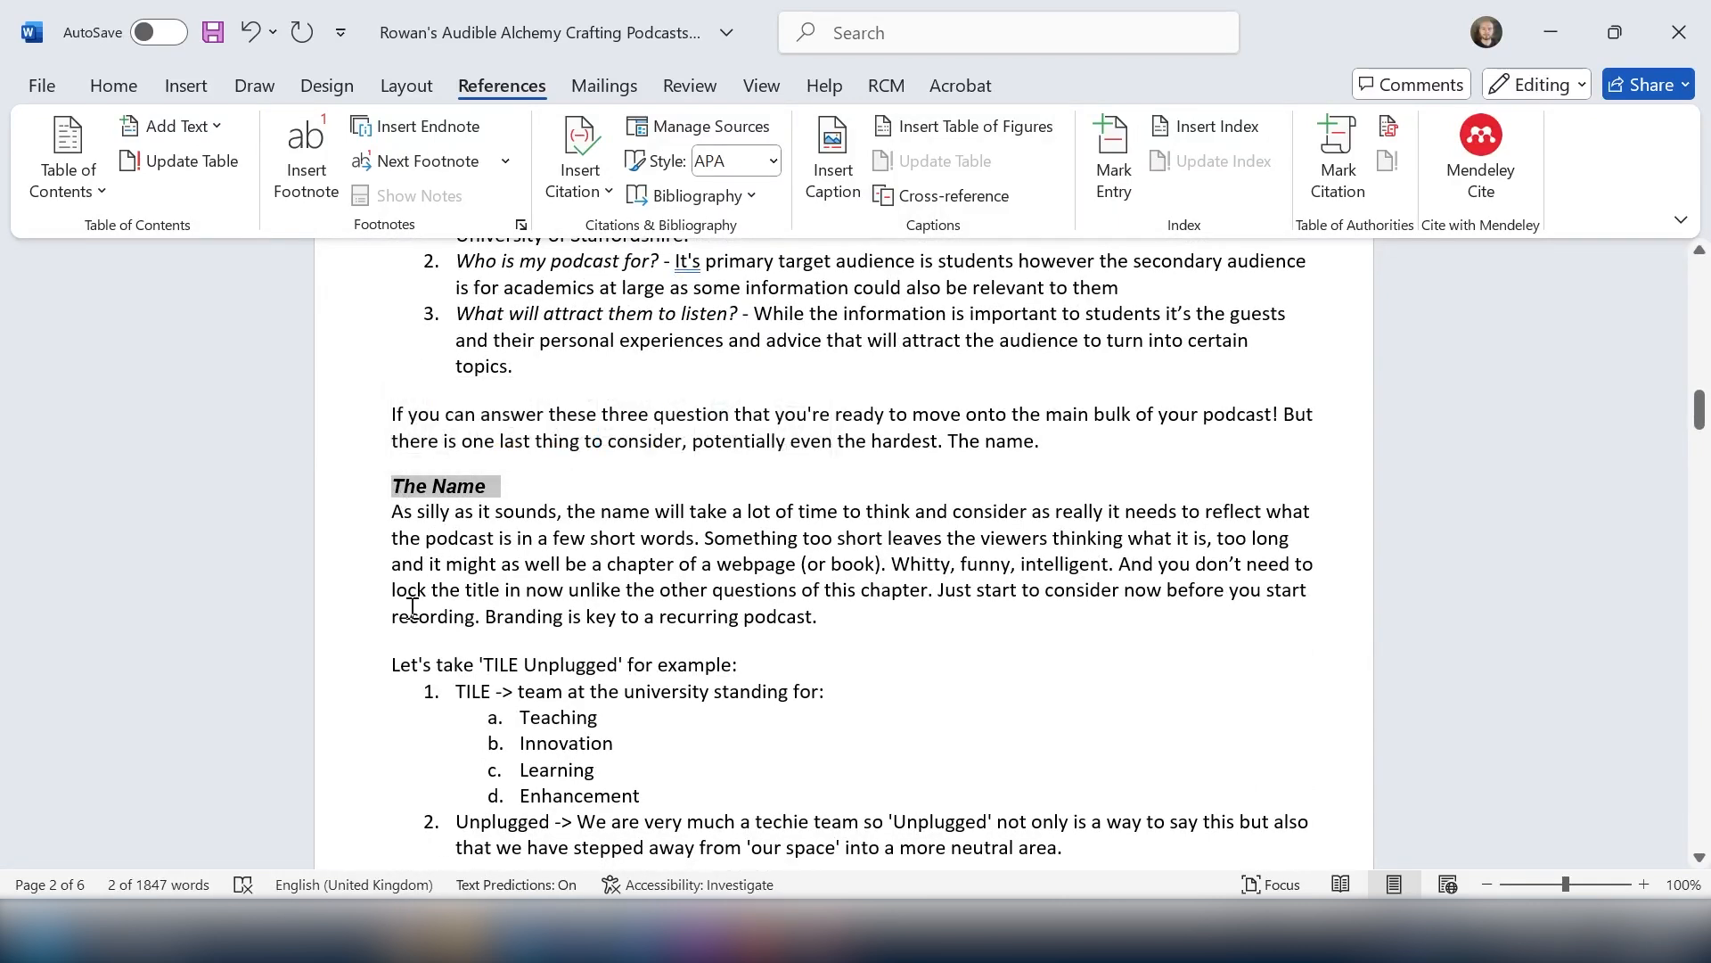
pyautogui.click(120, 93)
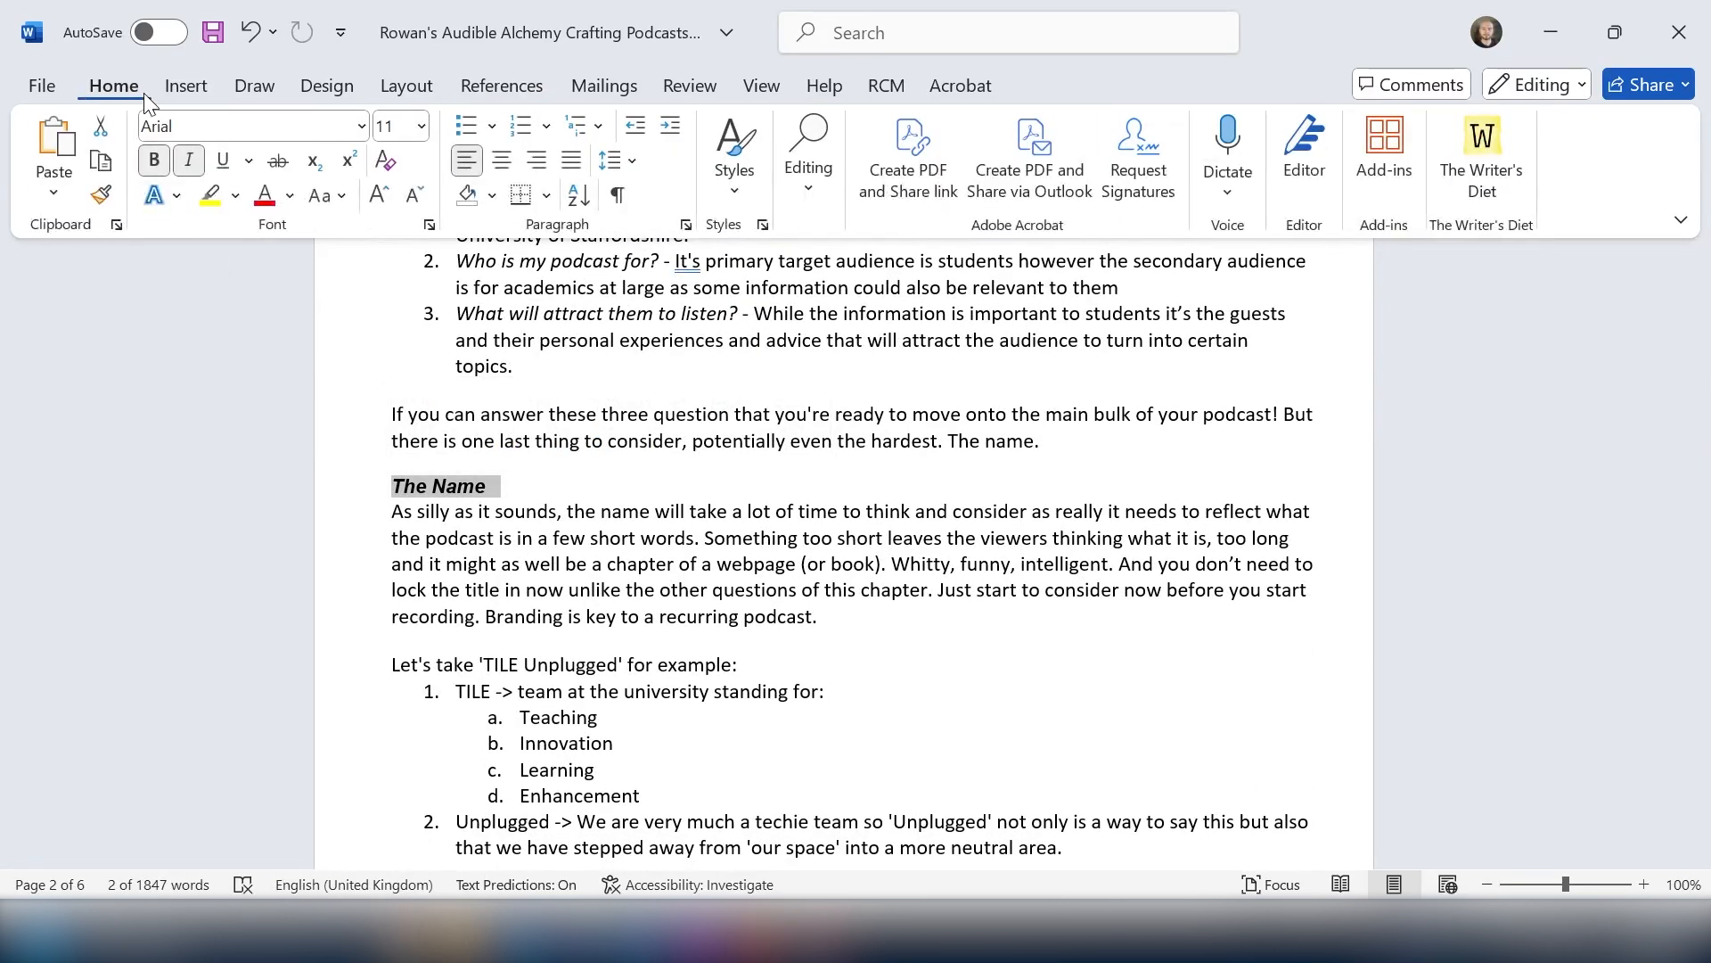
pyautogui.click(717, 169)
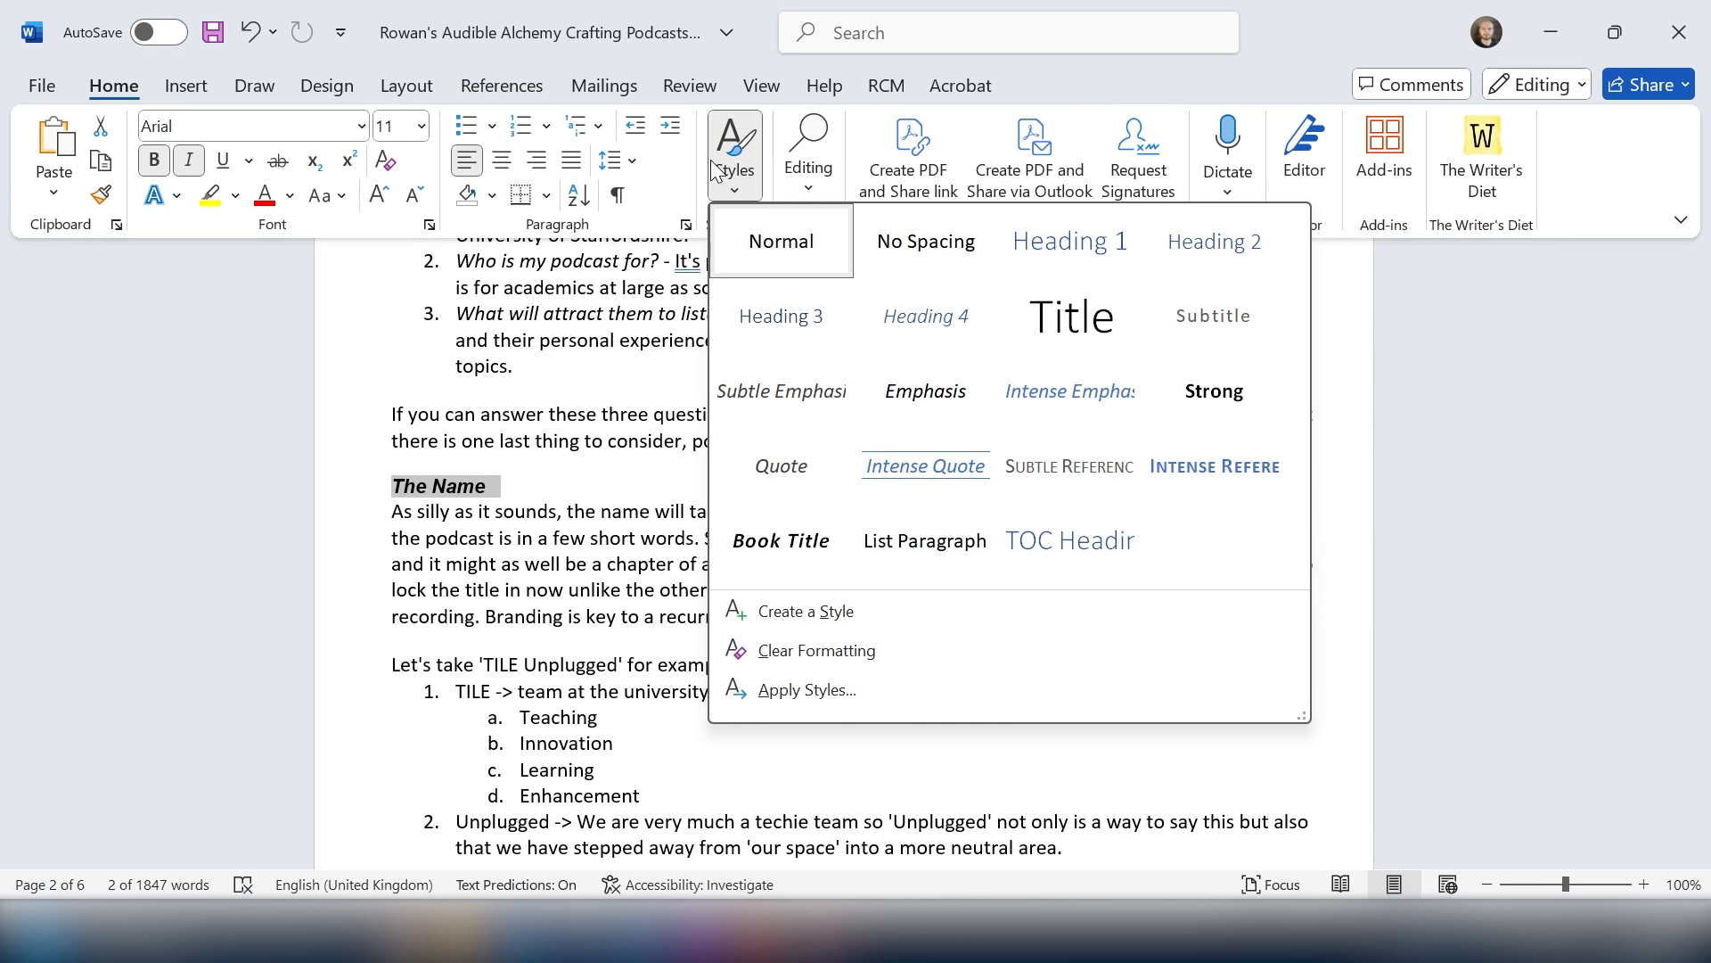
pyautogui.click(1203, 253)
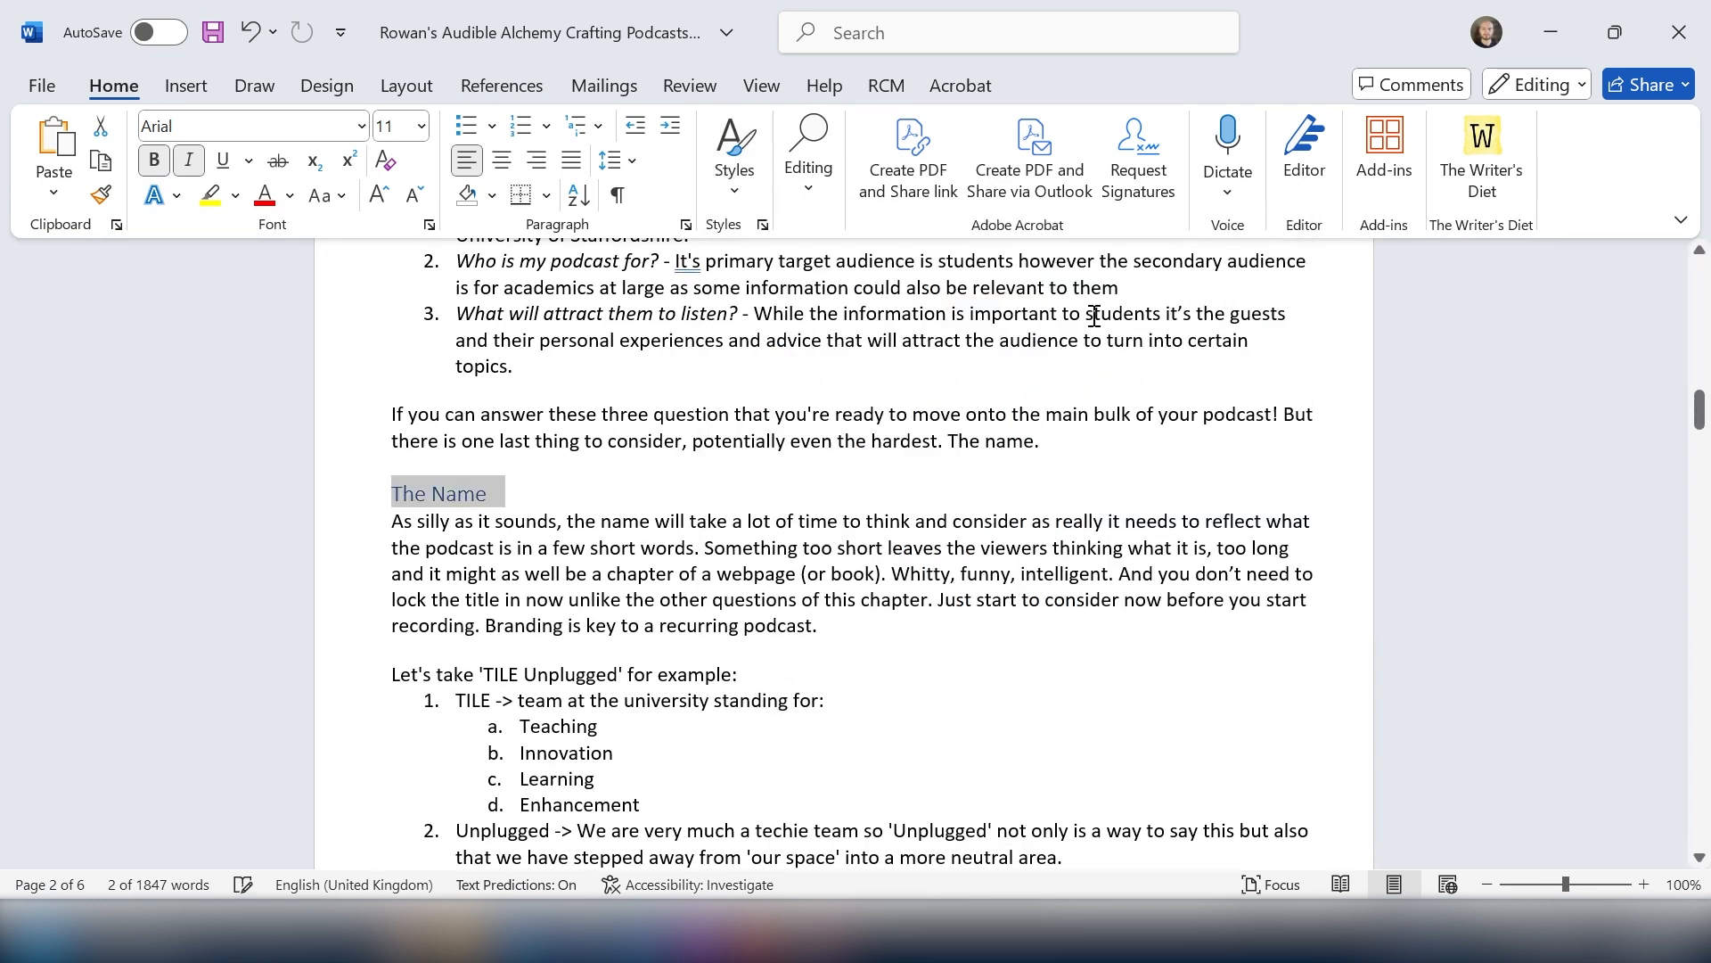
pyautogui.click(836, 488)
pyautogui.scroll(-10, 836, 489)
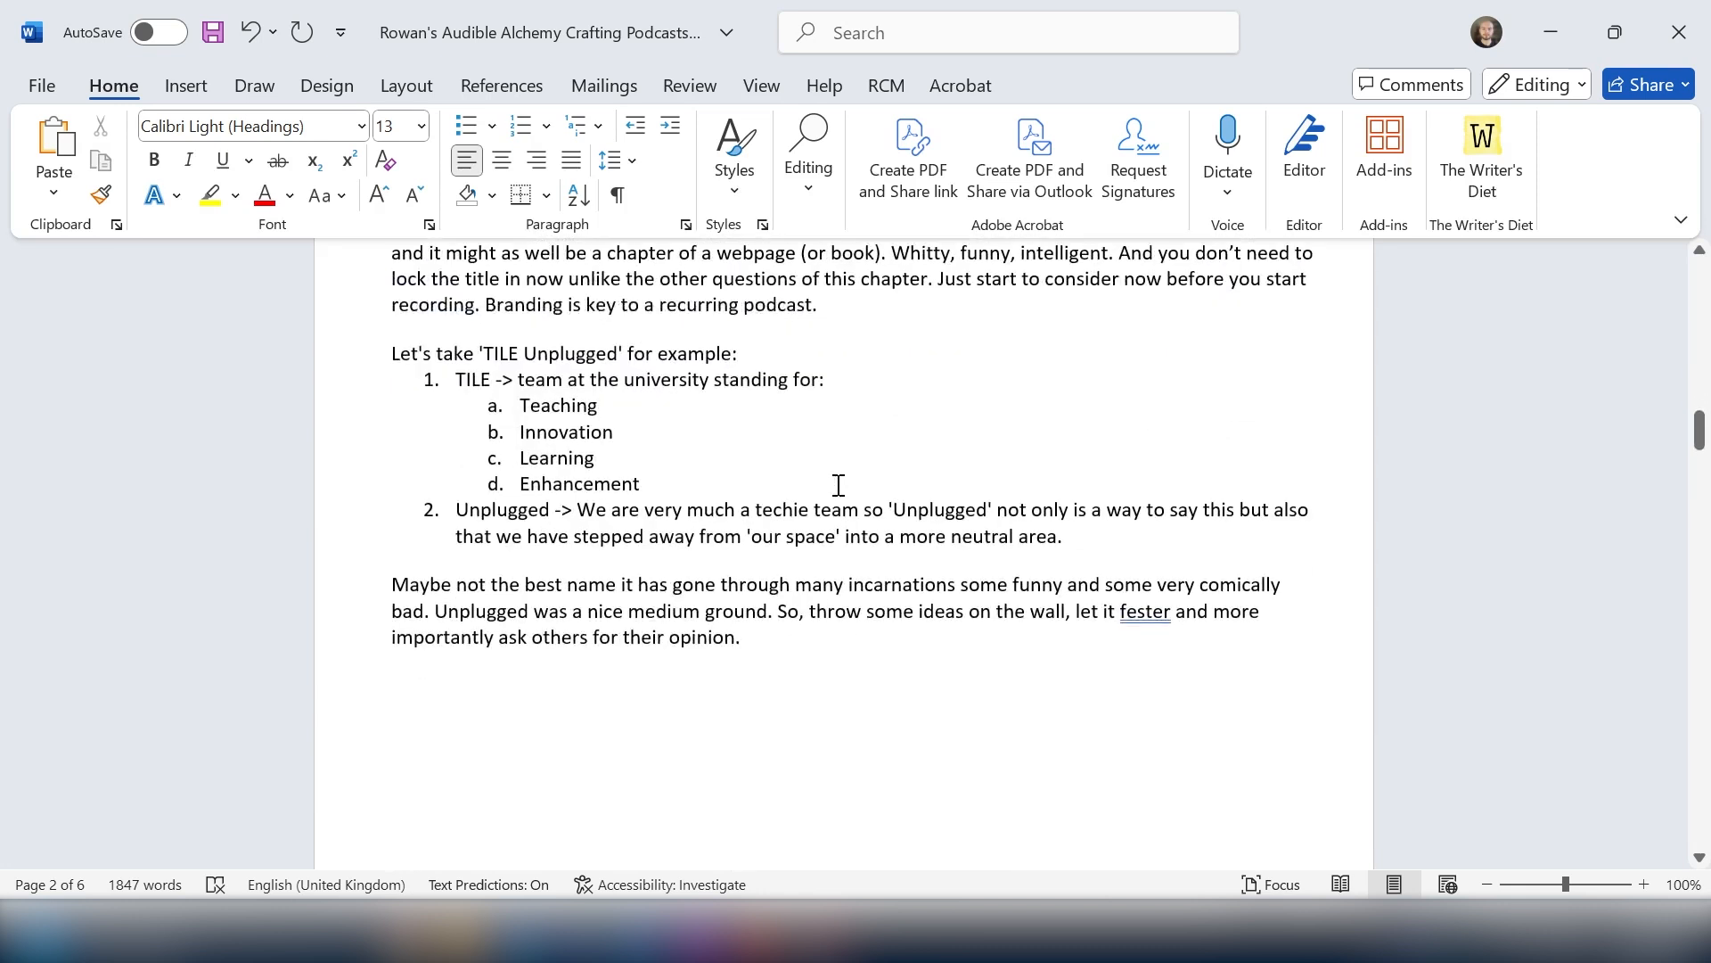
# Step: Apply the Heading 2 style to the "Scheduling releases" subheading
pyautogui.scroll(-10, 835, 485)
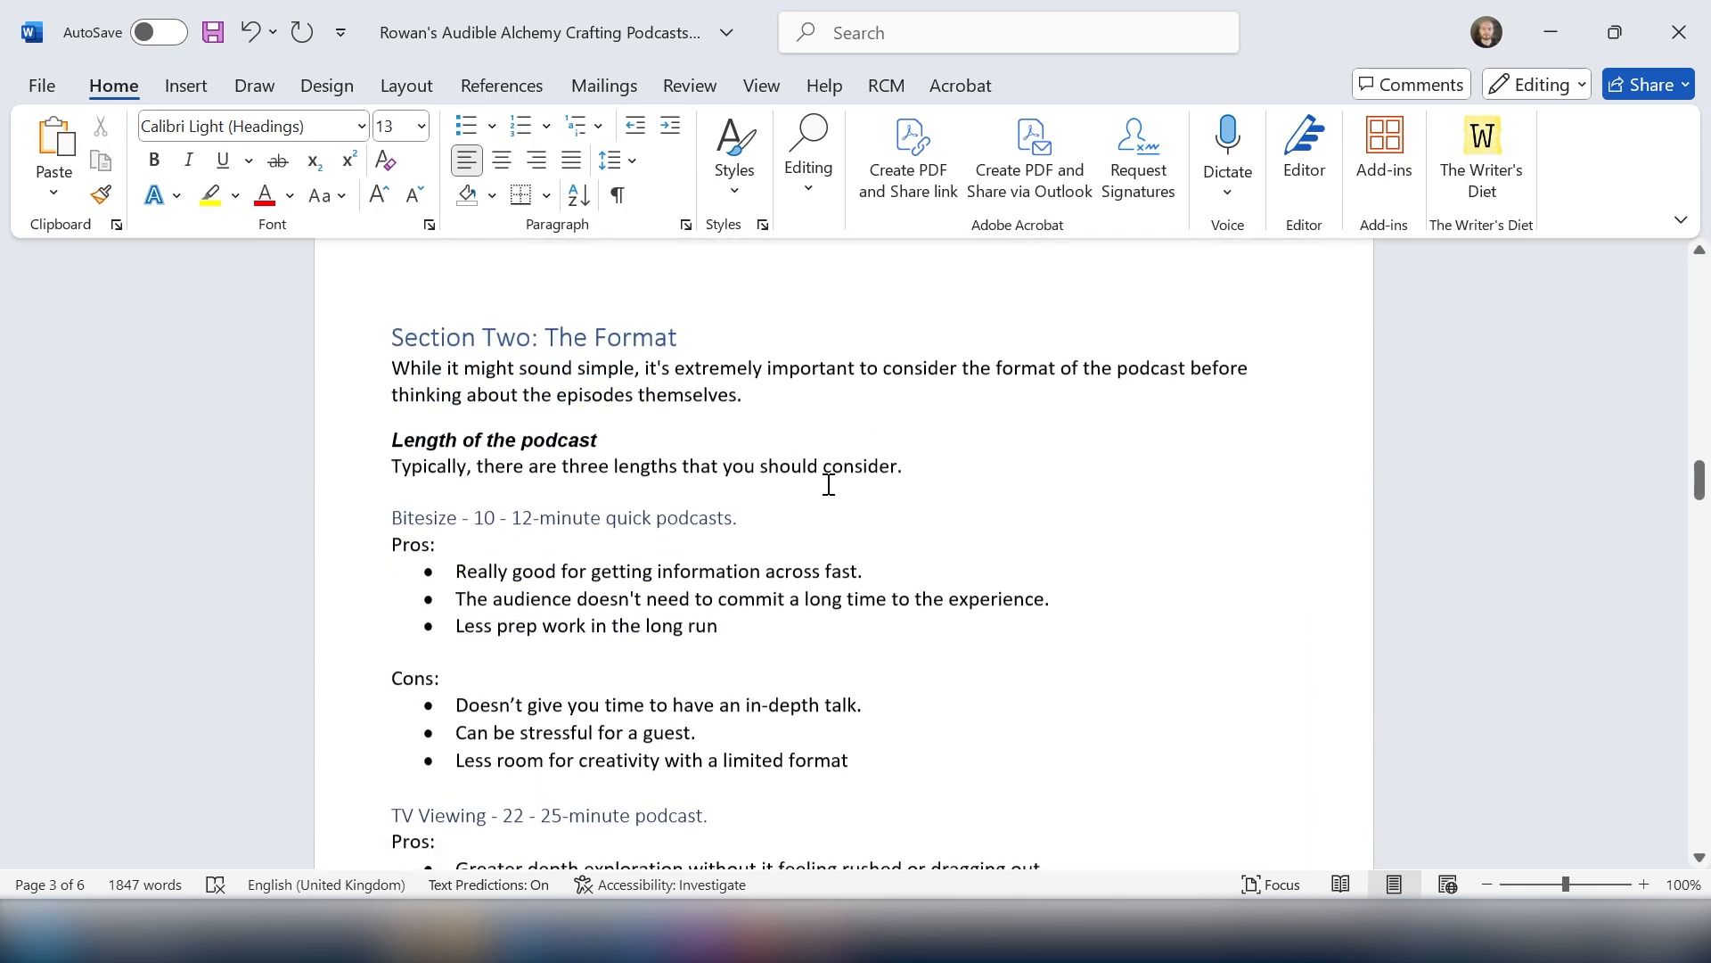
pyautogui.scroll(-8, 827, 484)
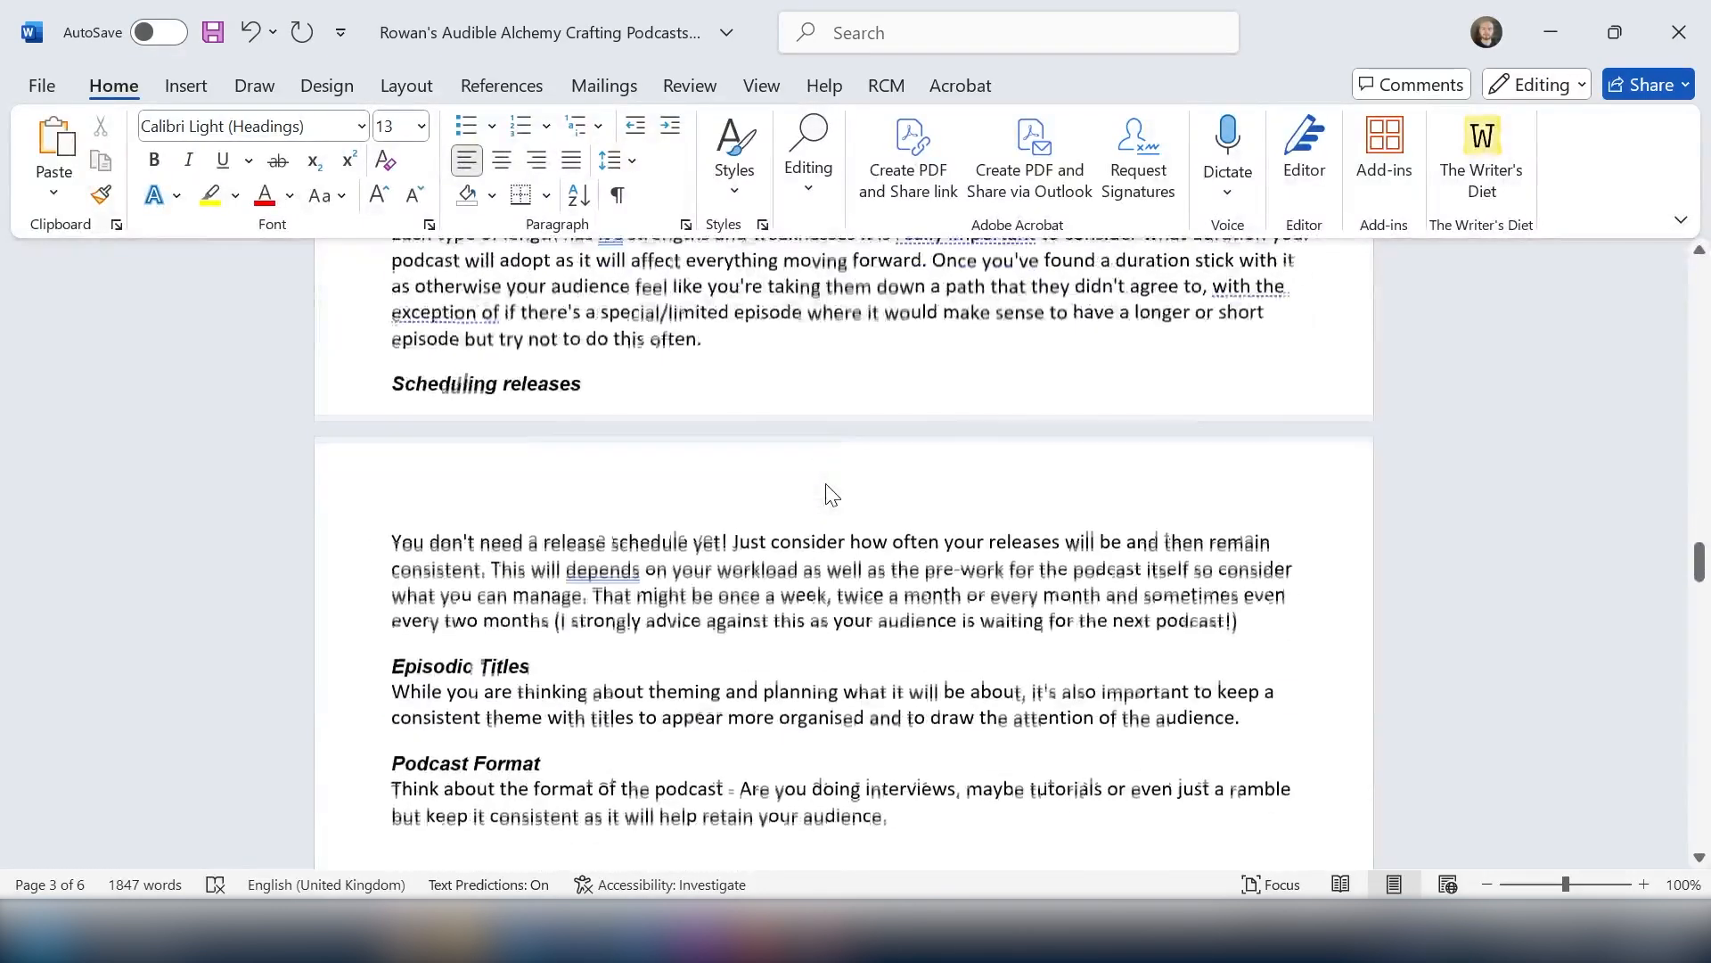
pyautogui.moveTo(588, 381); pyautogui.dragTo(392, 382)
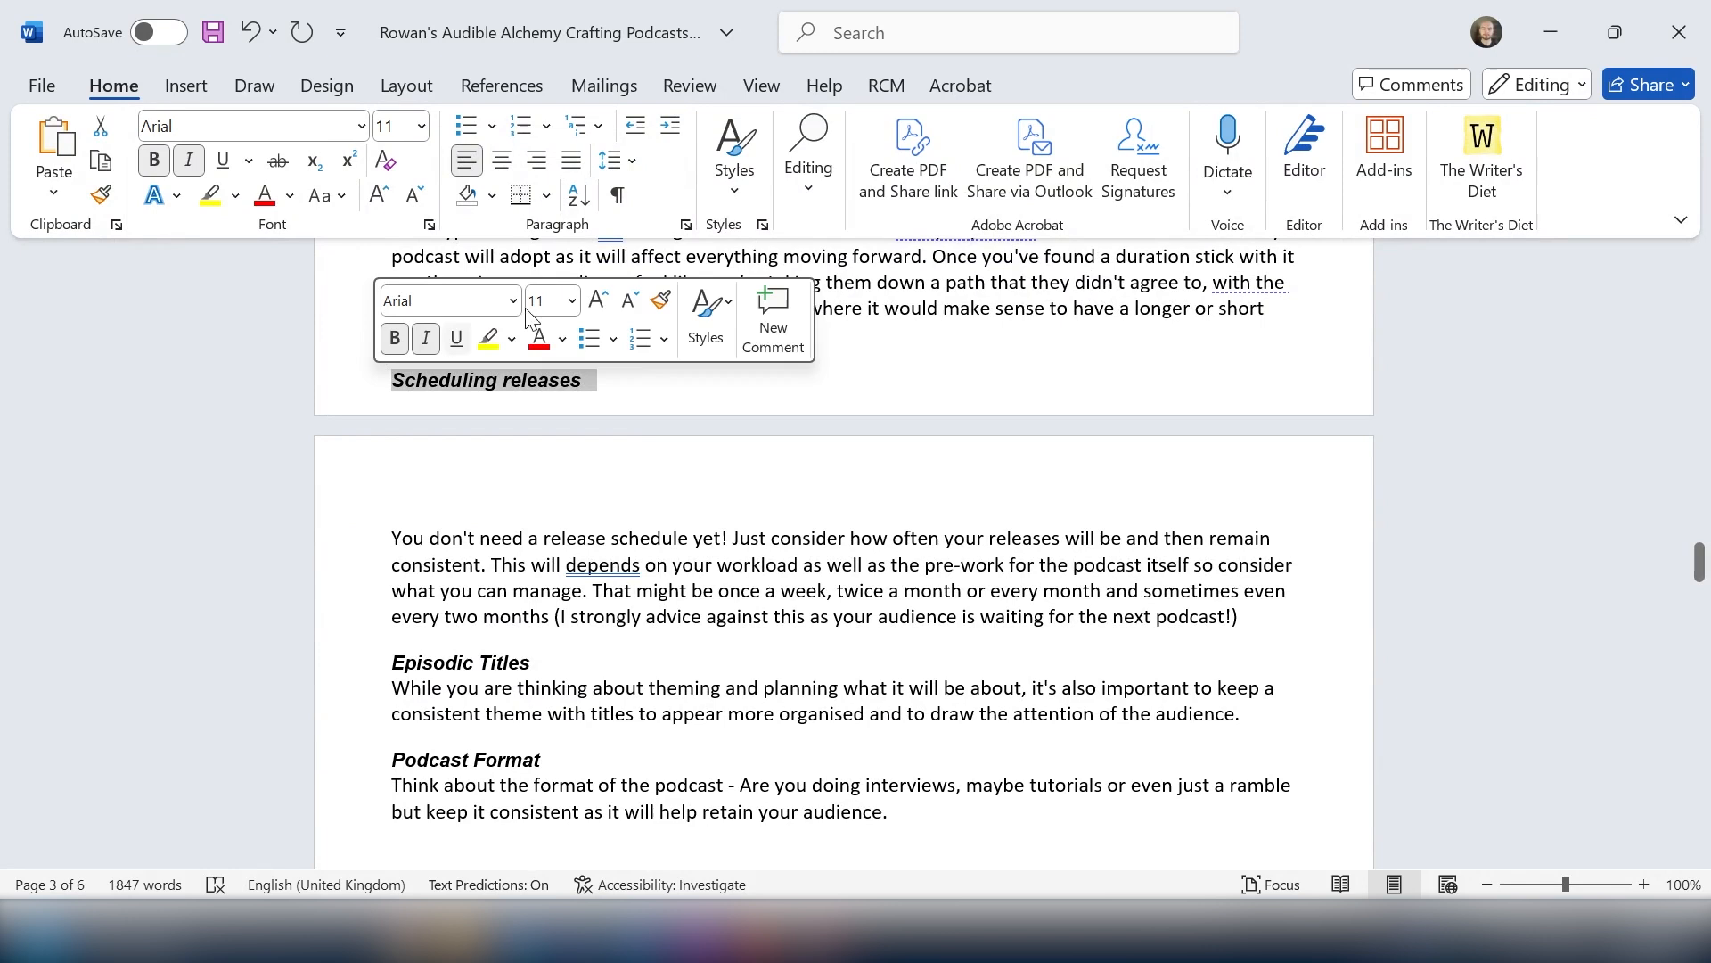
pyautogui.click(735, 156)
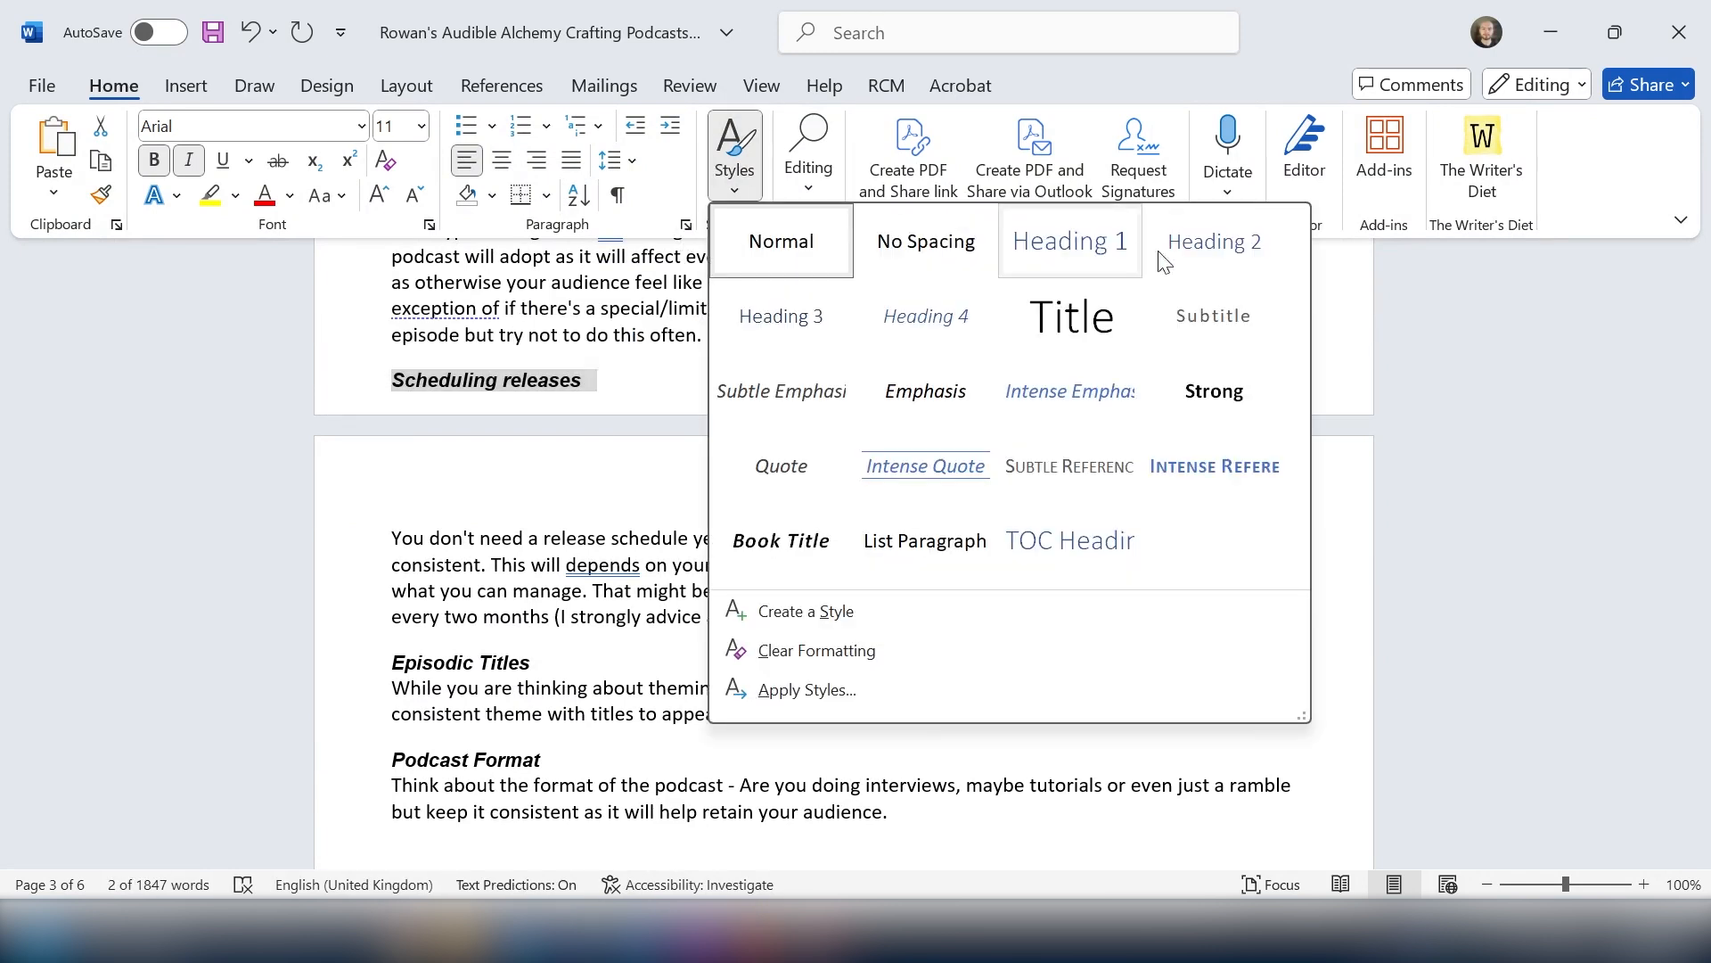
pyautogui.click(1221, 258)
# Step: Apply the Heading 2 style to the "Episodic Titles" subheading
pyautogui.moveTo(550, 692); pyautogui.dragTo(392, 692)
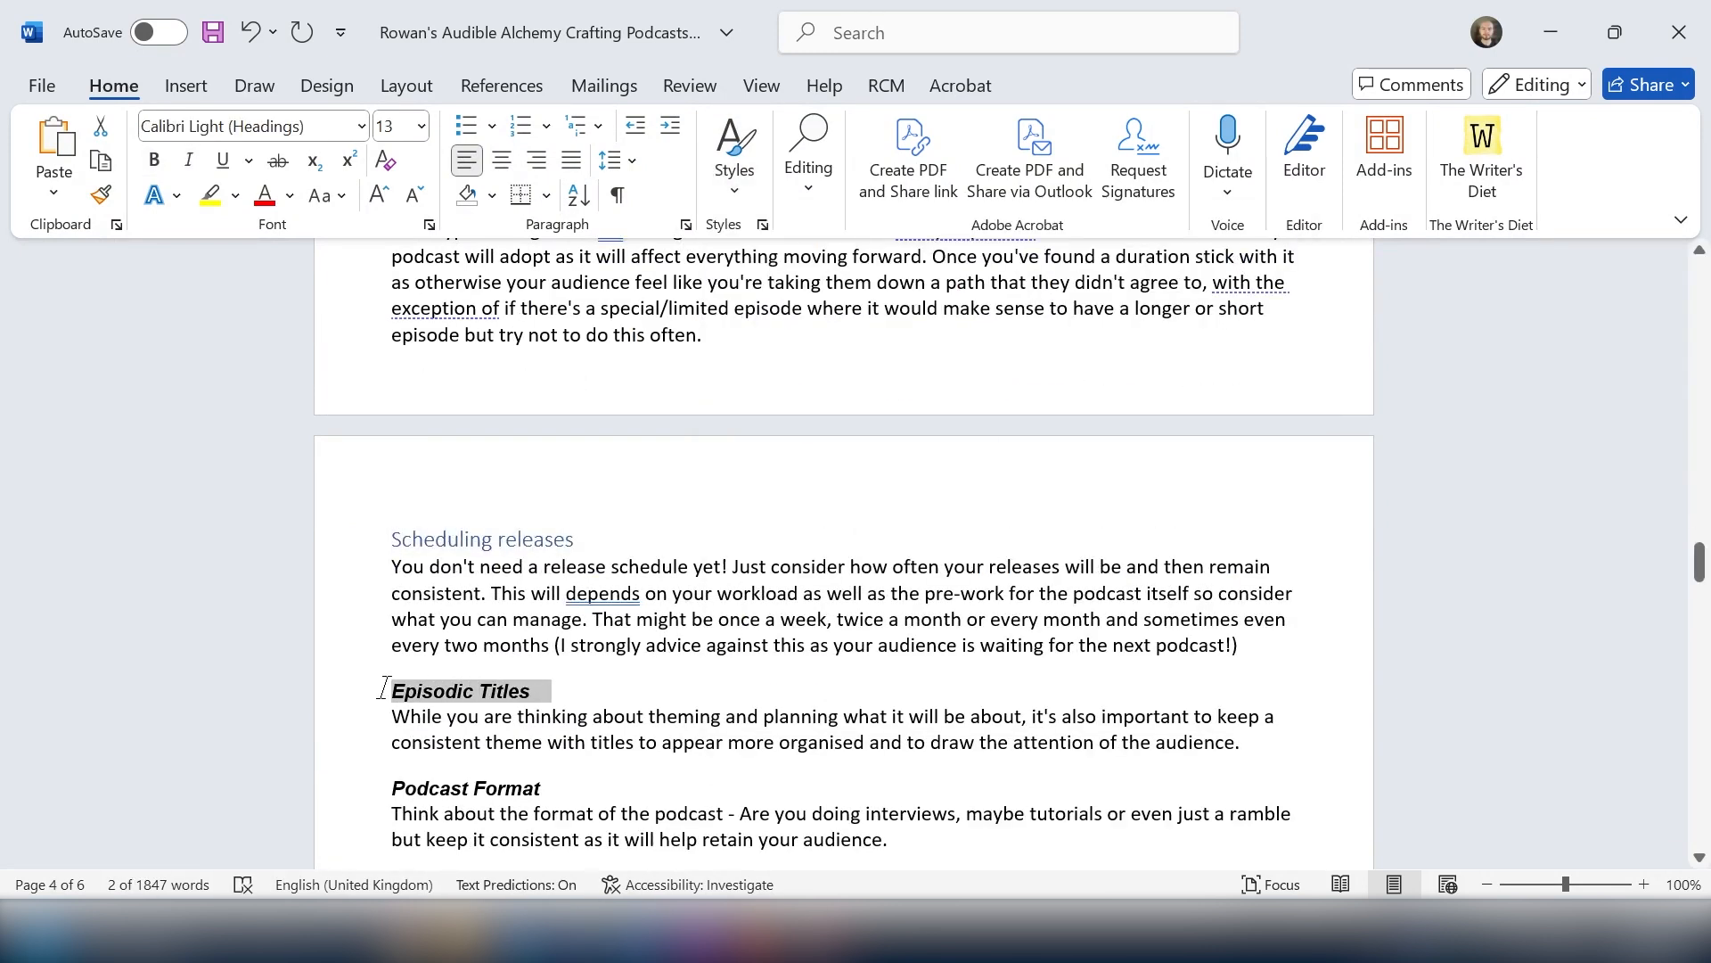
pyautogui.click(734, 156)
pyautogui.click(1205, 267)
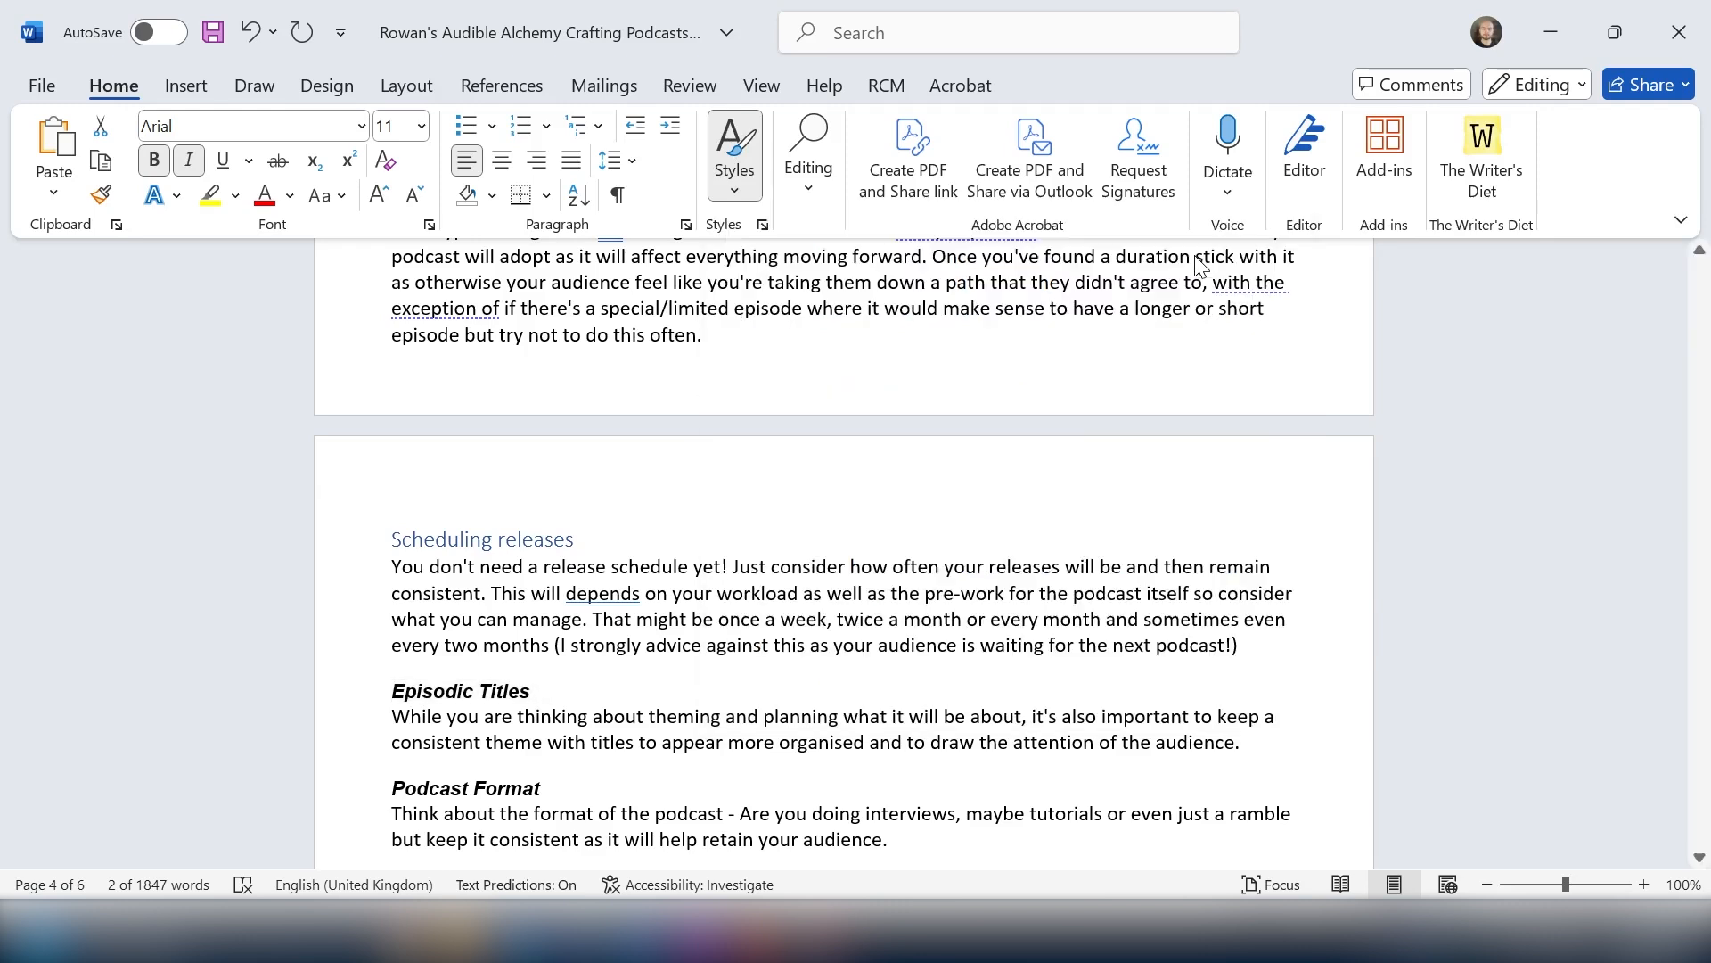
# Step: Apply the Heading 2 style to the "Podcast Format" subheading
pyautogui.click(1321, 481)
pyautogui.scroll(-2, 1143, 522)
pyautogui.scroll(-1, 1143, 522)
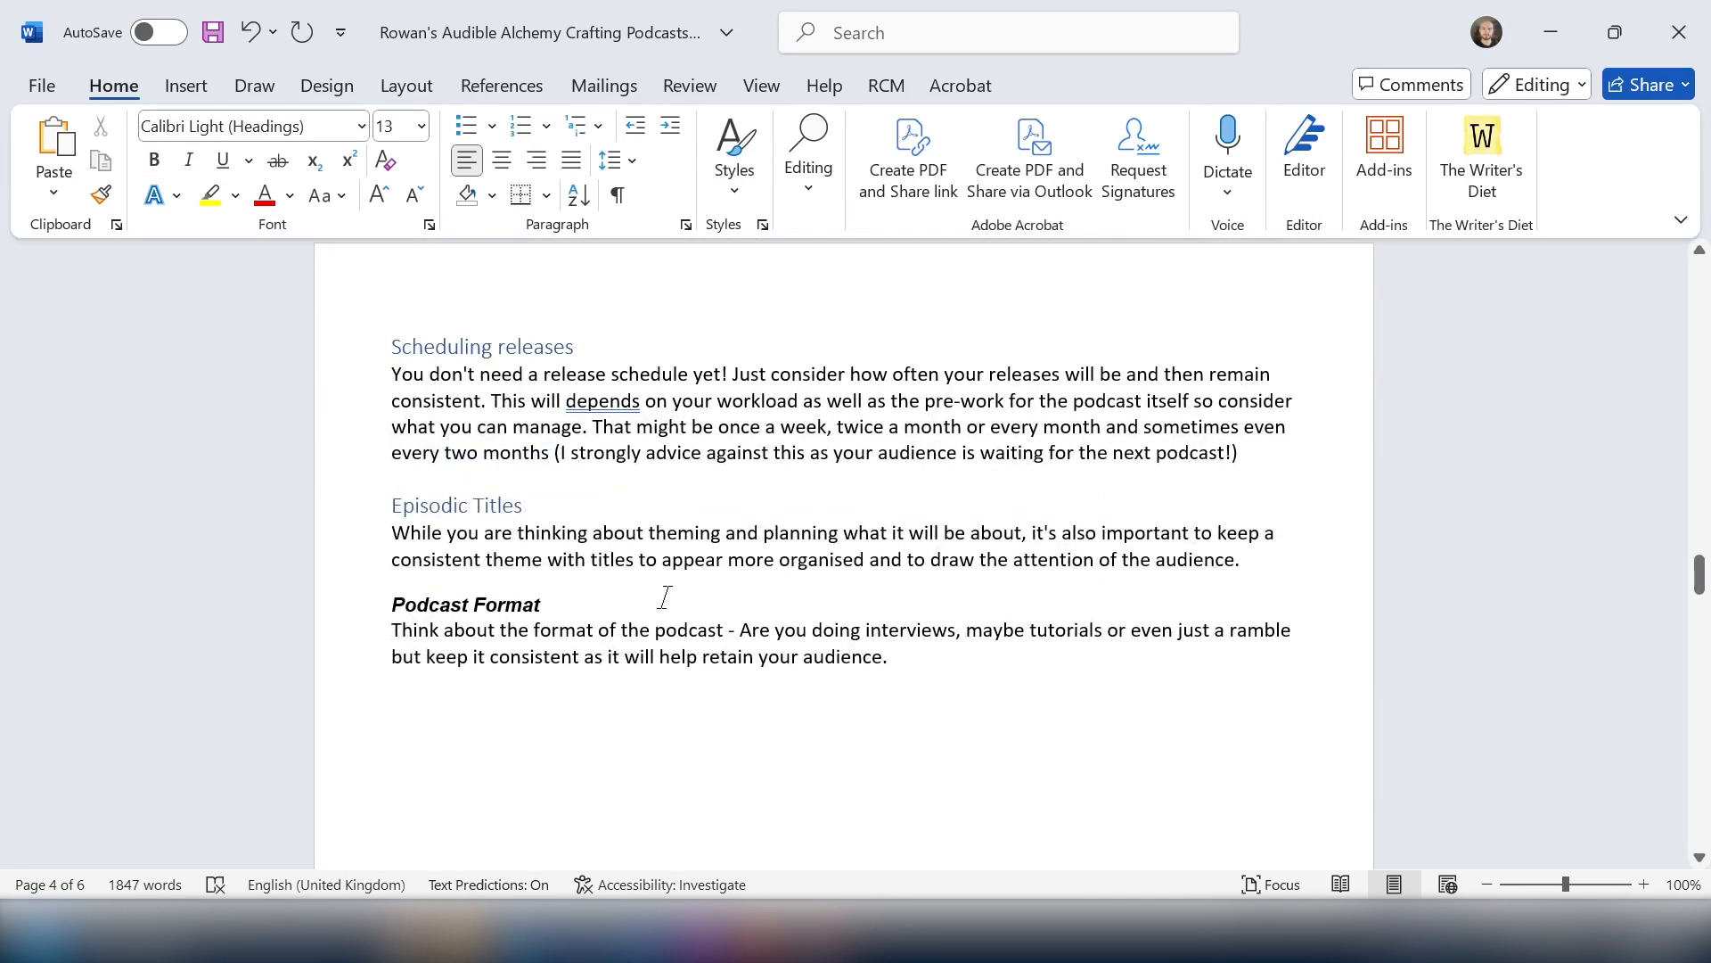
pyautogui.click(393, 592)
pyautogui.moveTo(393, 595); pyautogui.dragTo(559, 606)
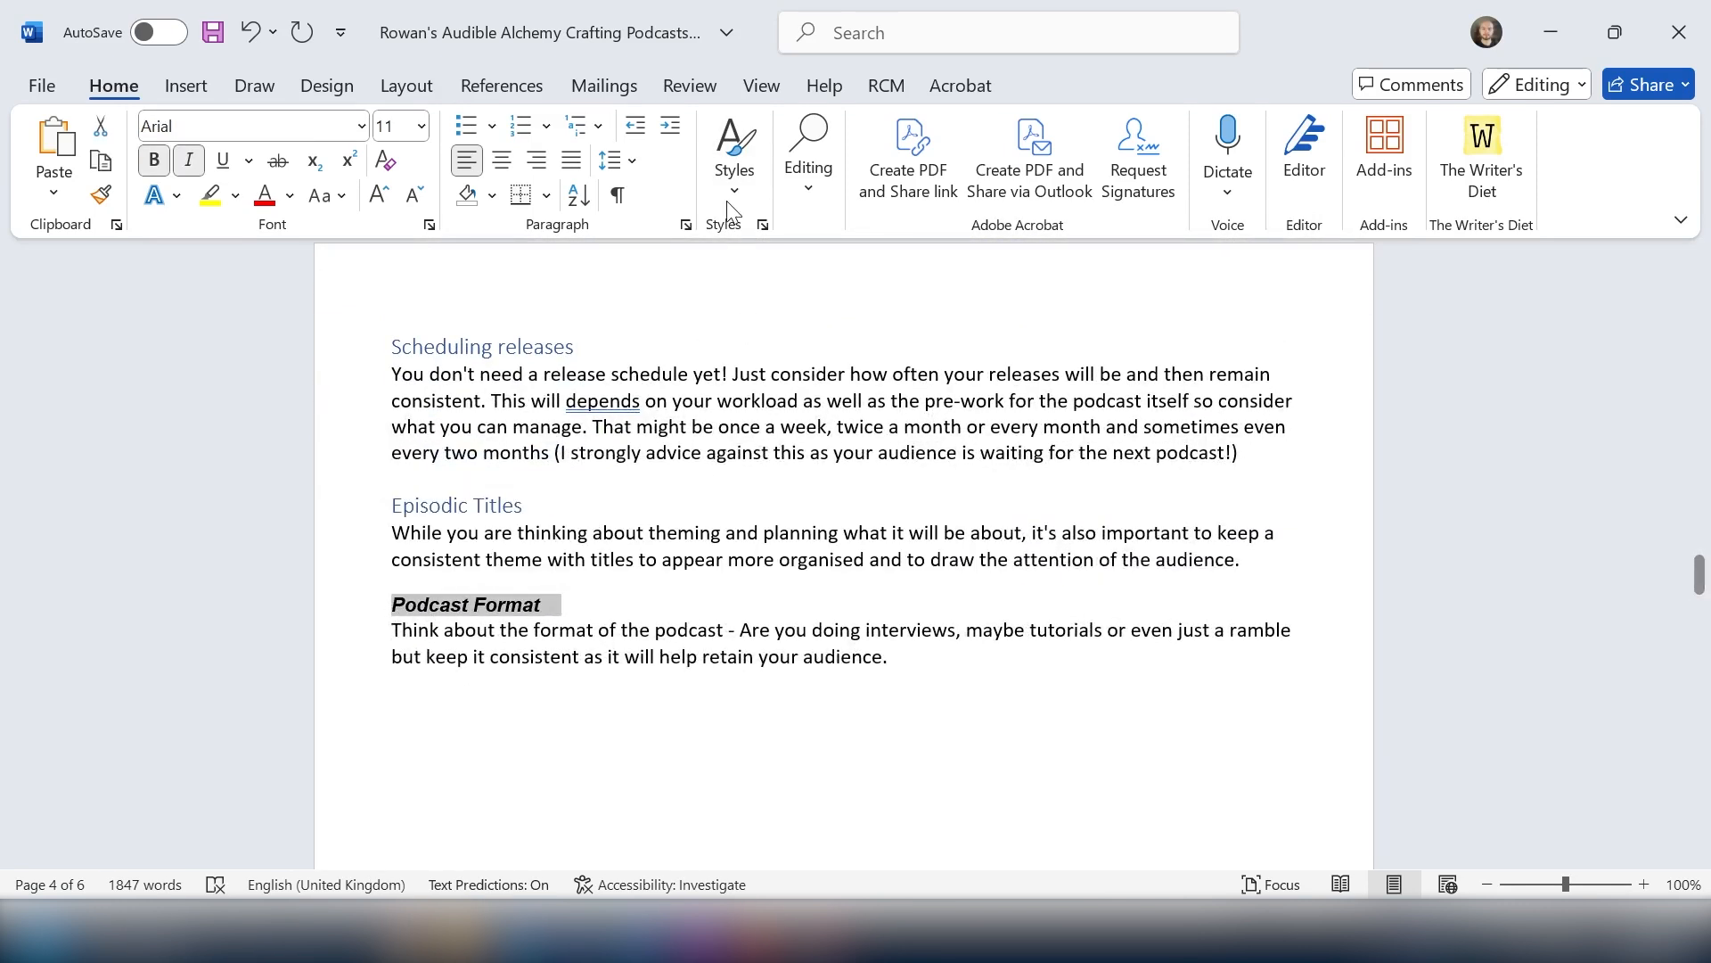
pyautogui.click(734, 156)
pyautogui.click(1212, 243)
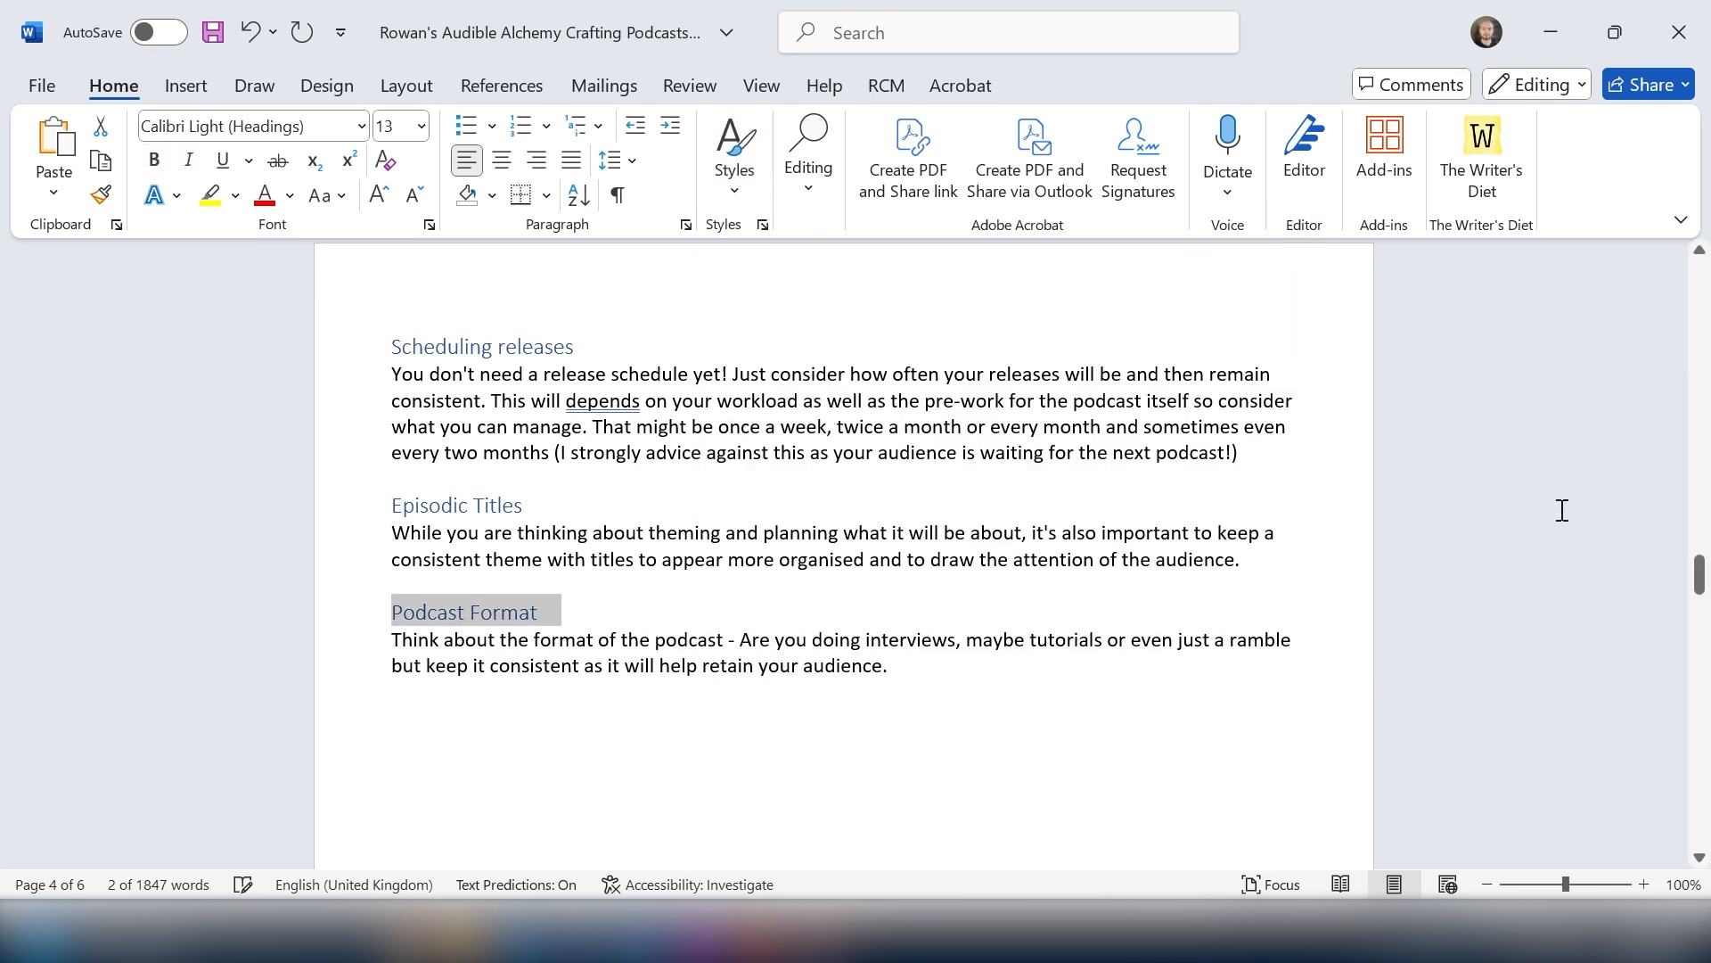
# Step: Update the entire table of contents so it includes the new subheadings
pyautogui.click(1580, 519)
pyautogui.moveTo(1699, 575); pyautogui.dragTo(1698, 351)
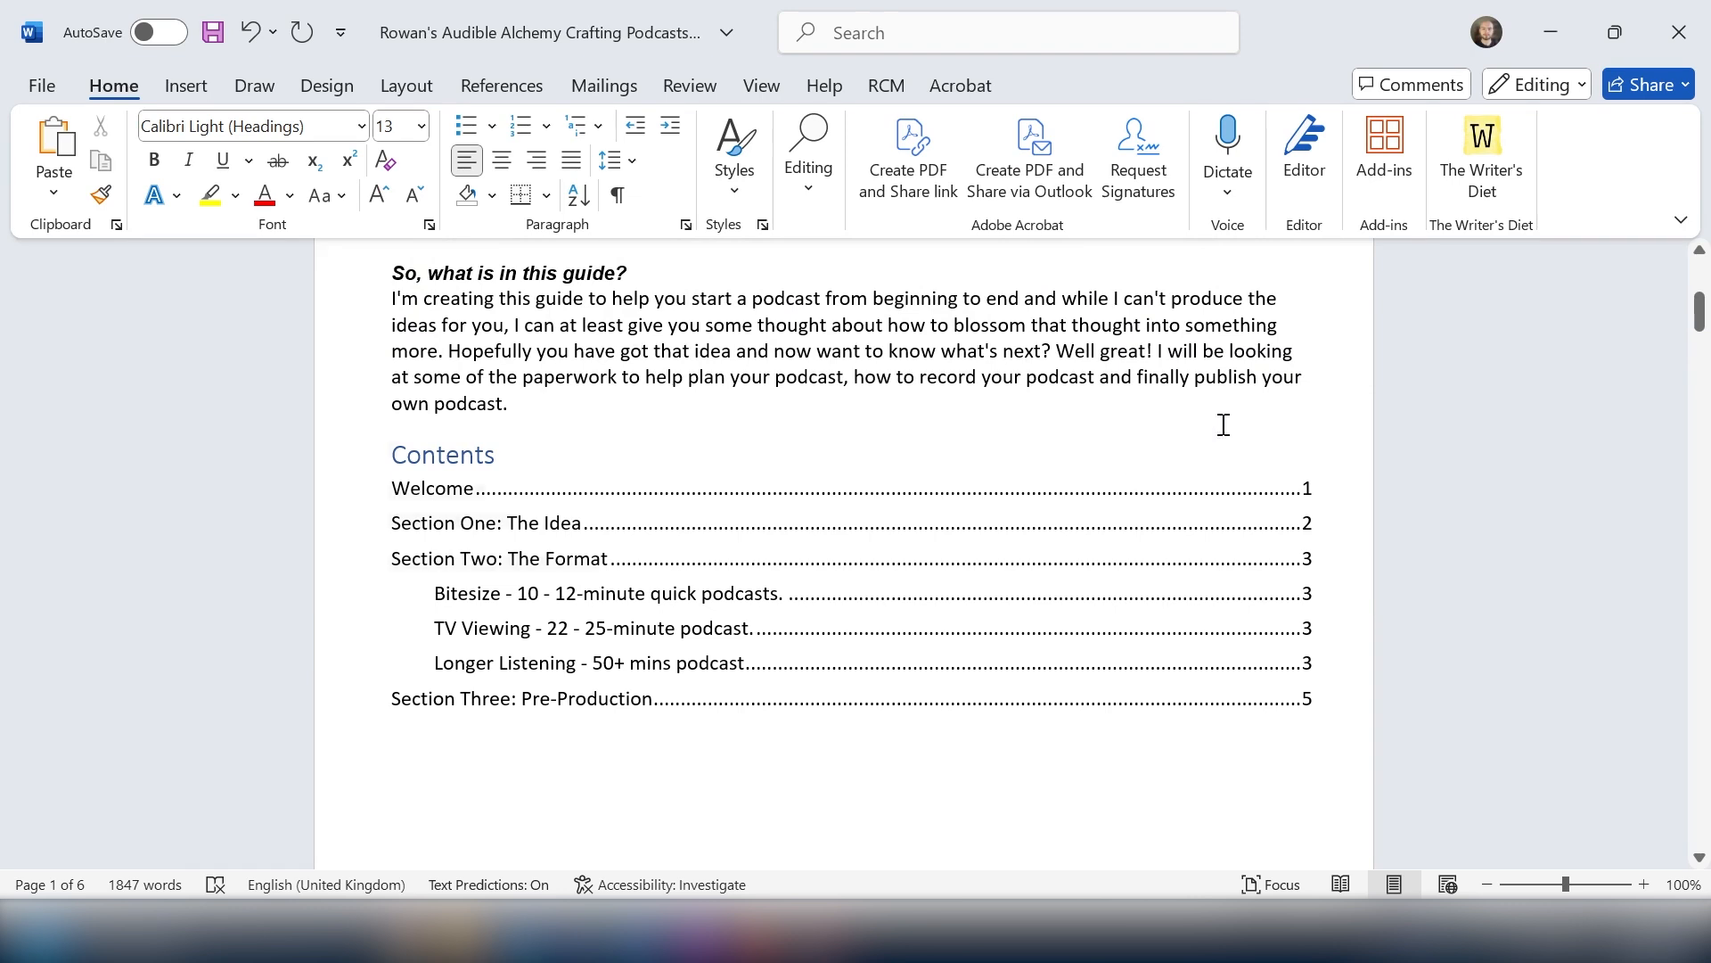
pyautogui.click(743, 467)
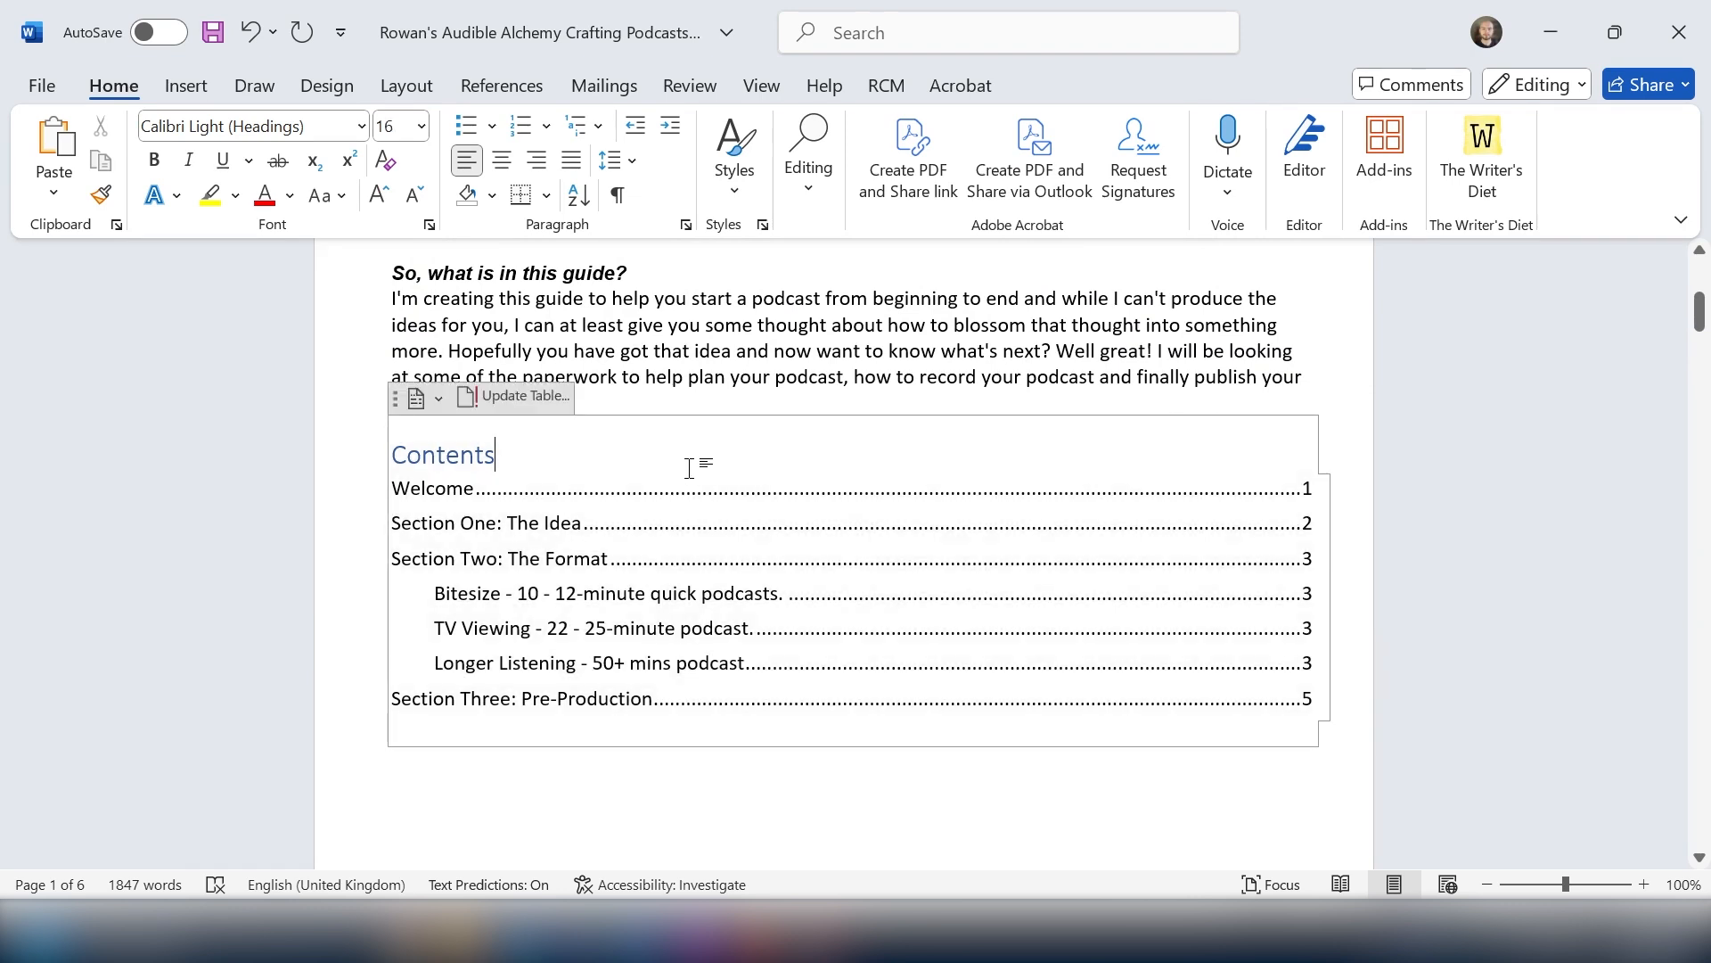
pyautogui.click(513, 396)
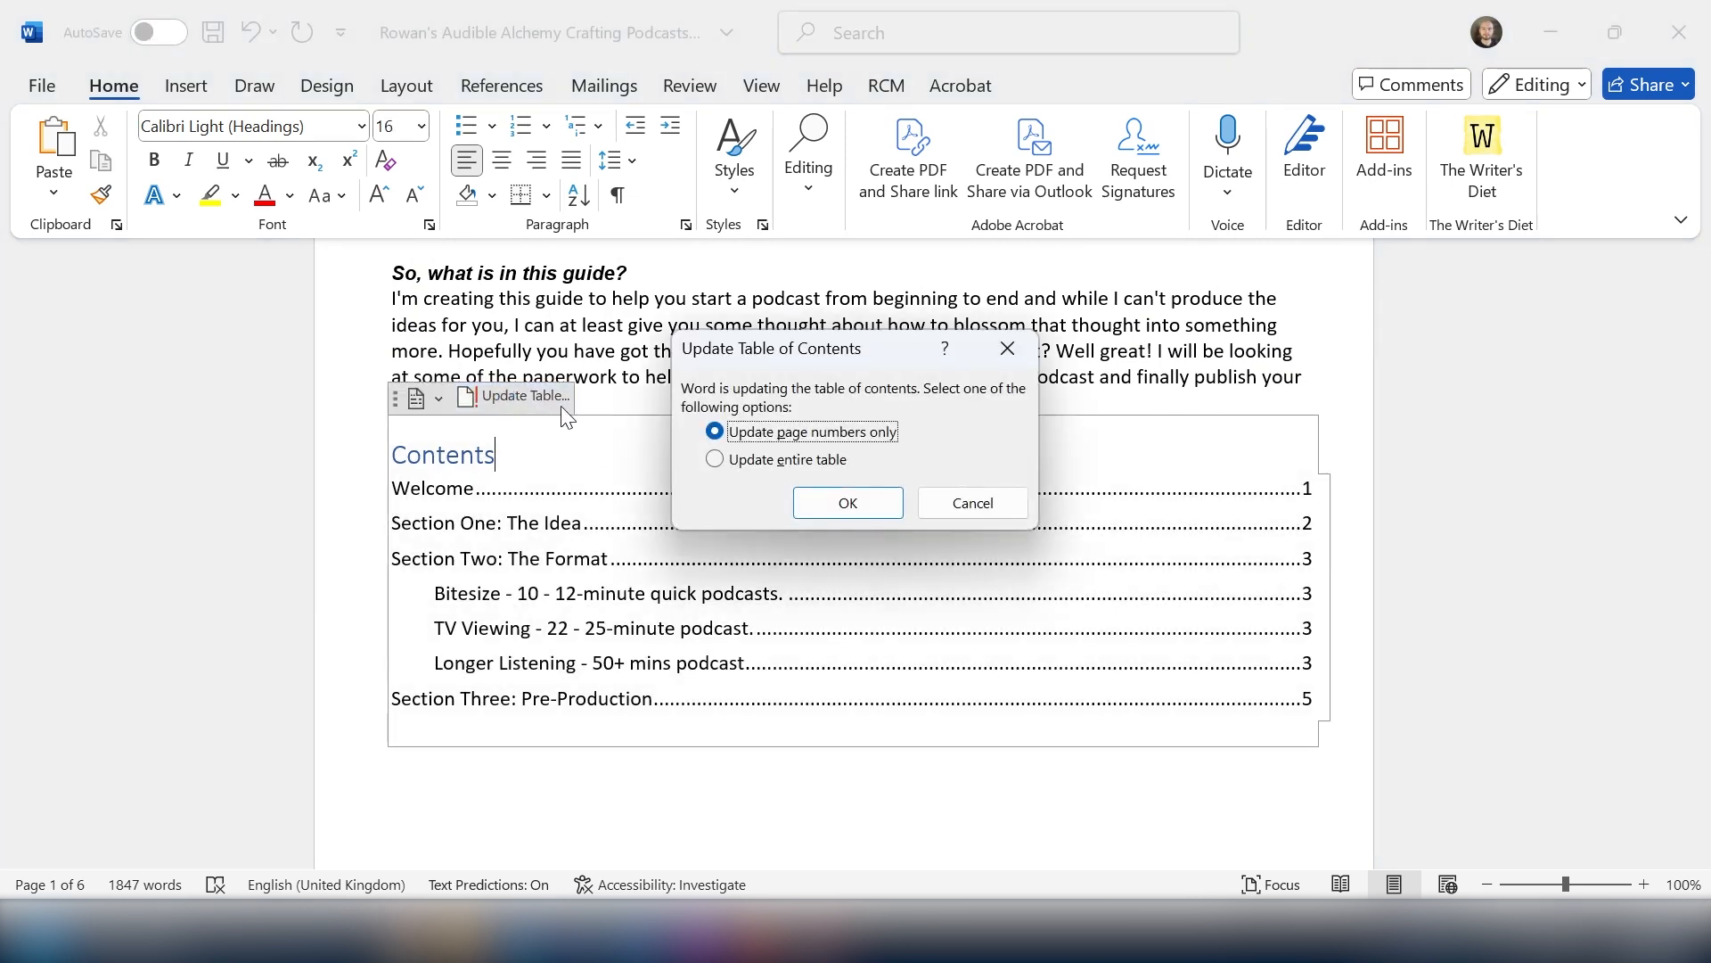
pyautogui.click(715, 460)
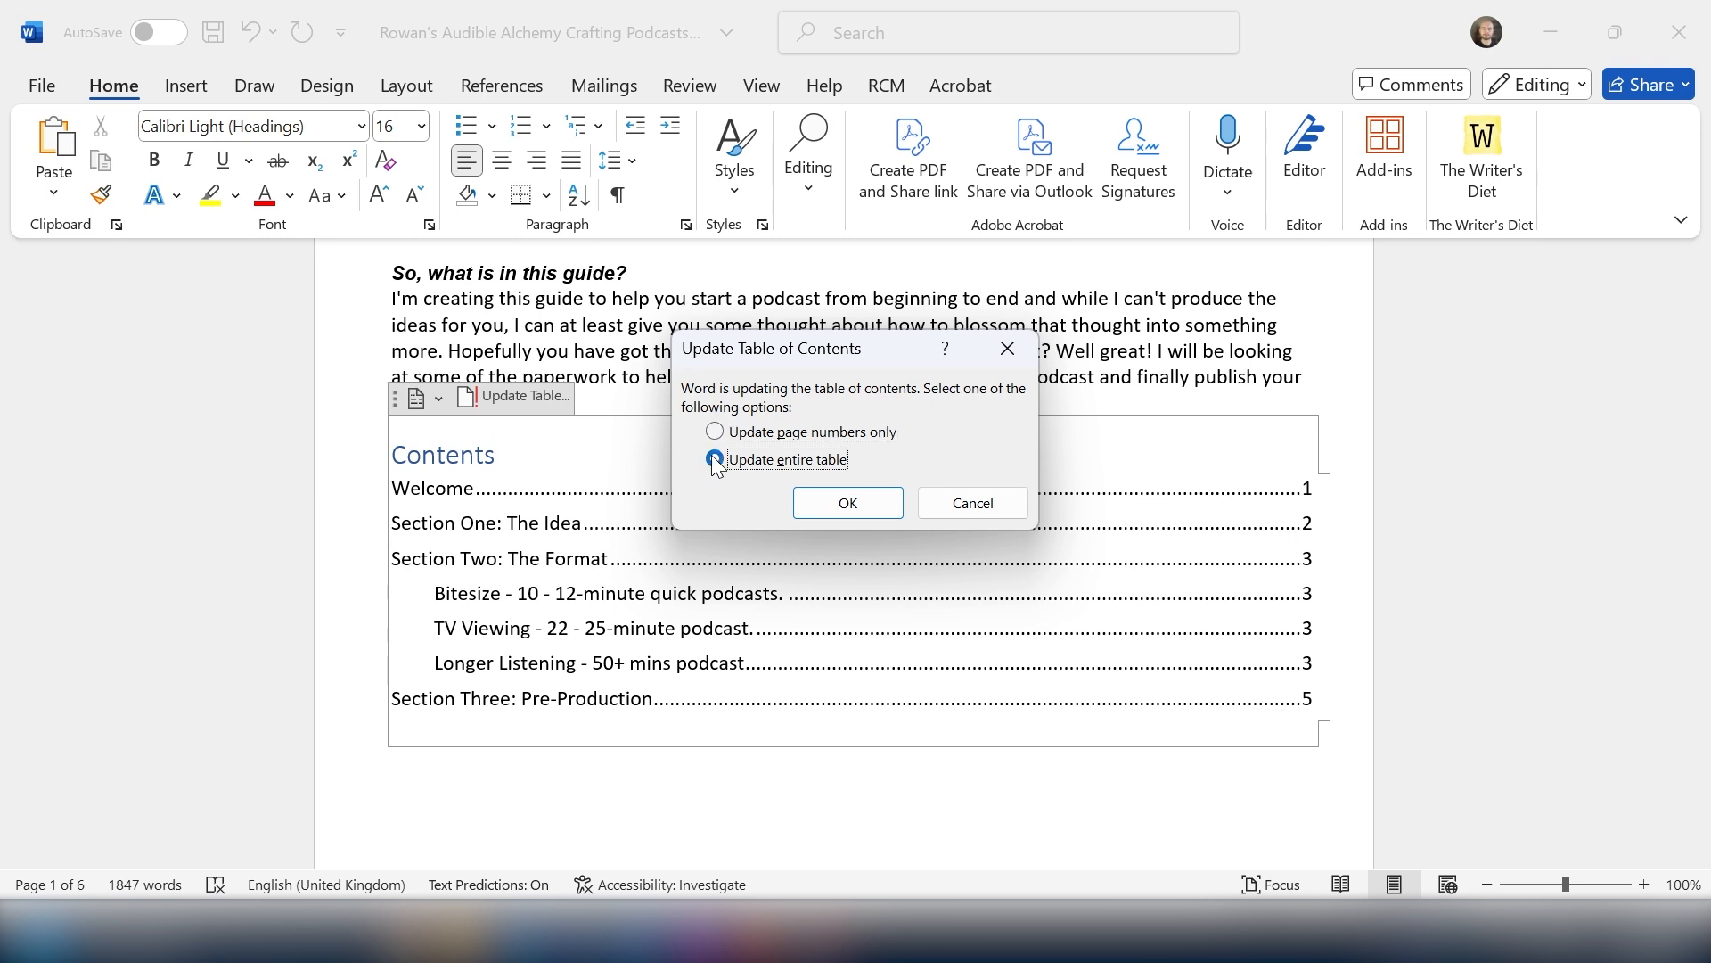
pyautogui.click(845, 504)
pyautogui.scroll(-2, 1426, 501)
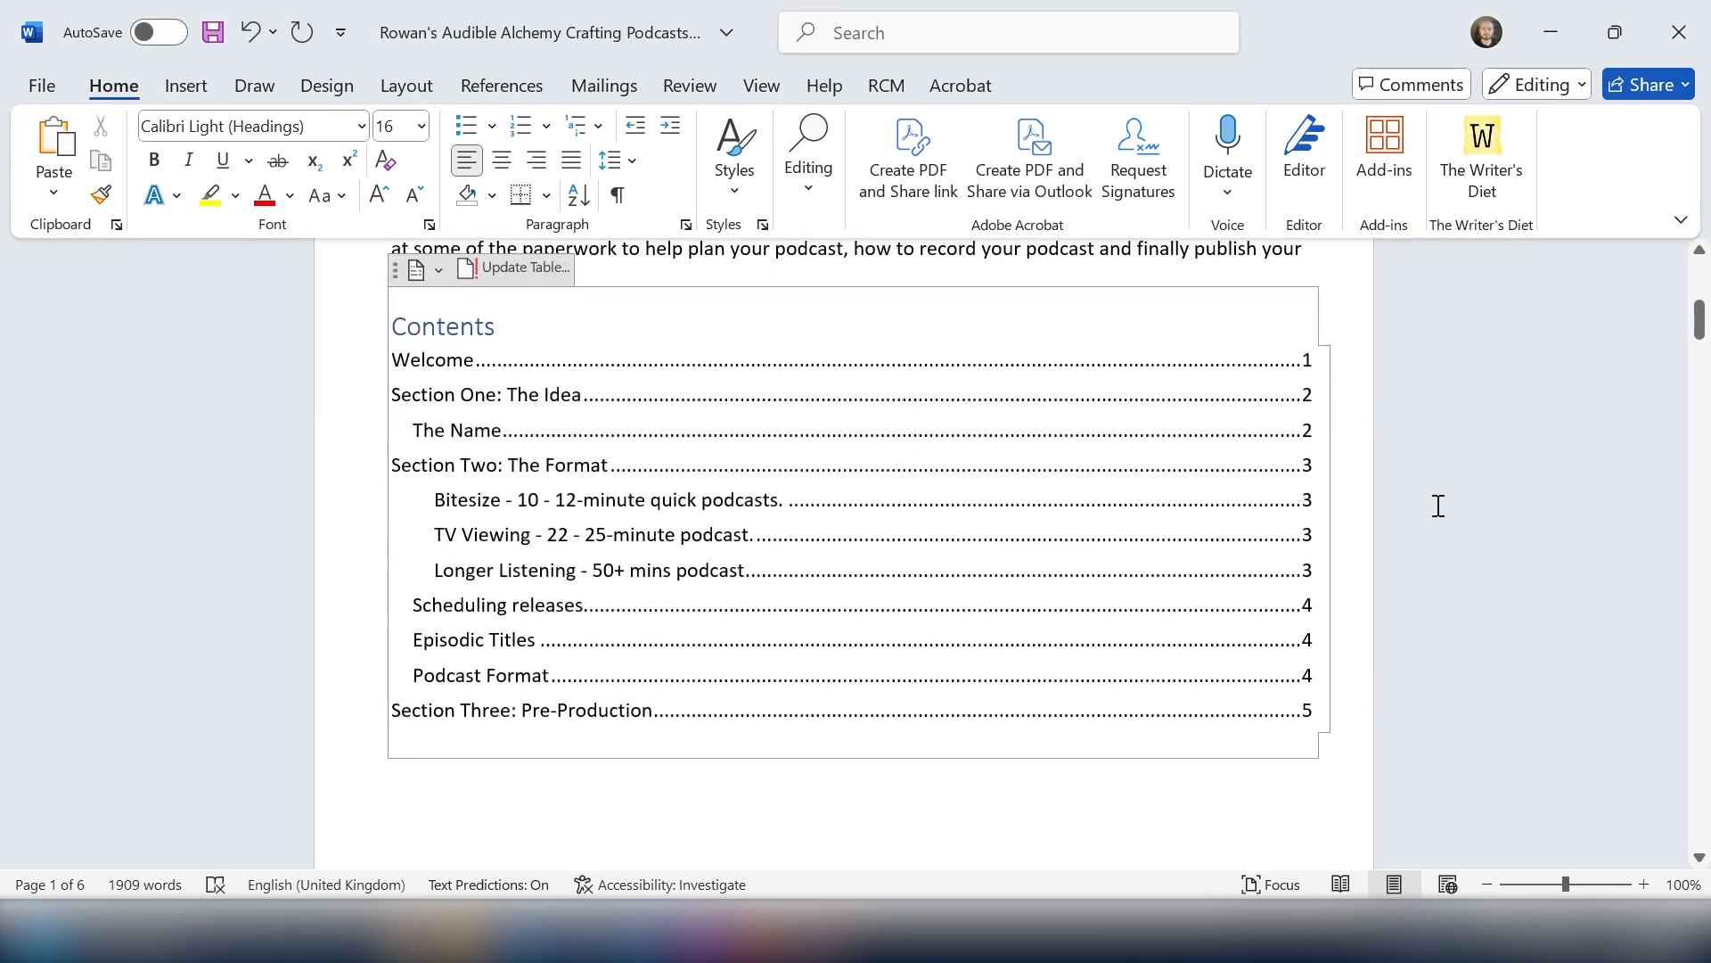
pyautogui.click(1174, 798)
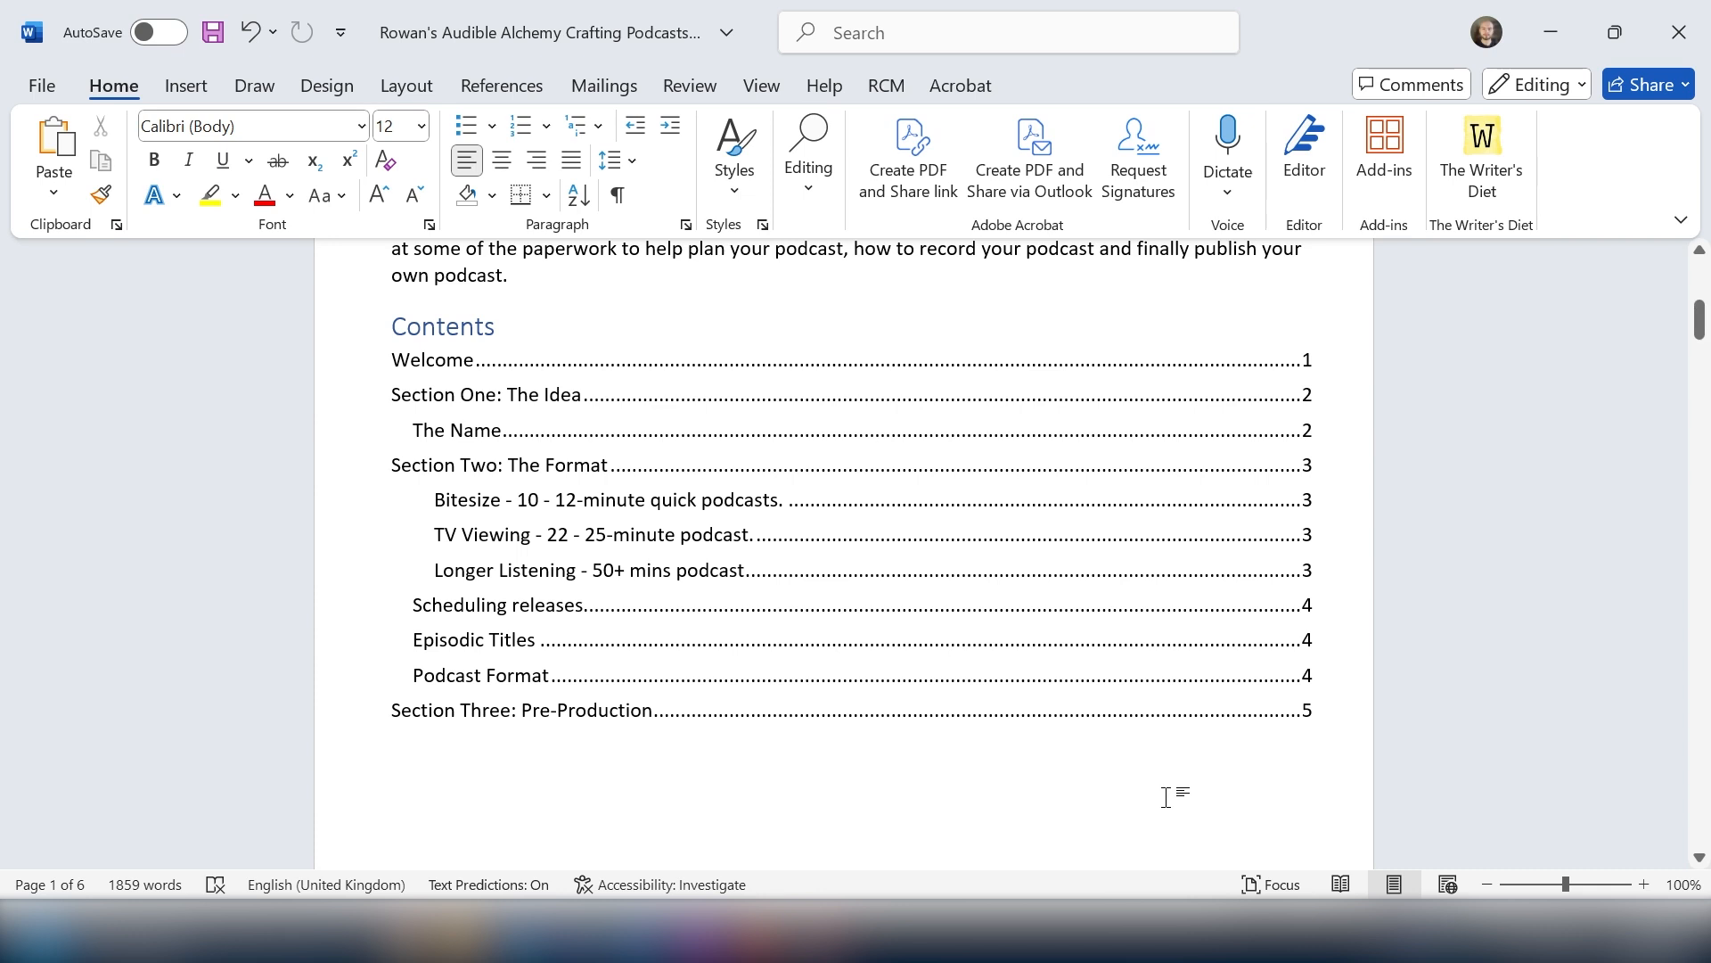
pyautogui.click(1273, 731)
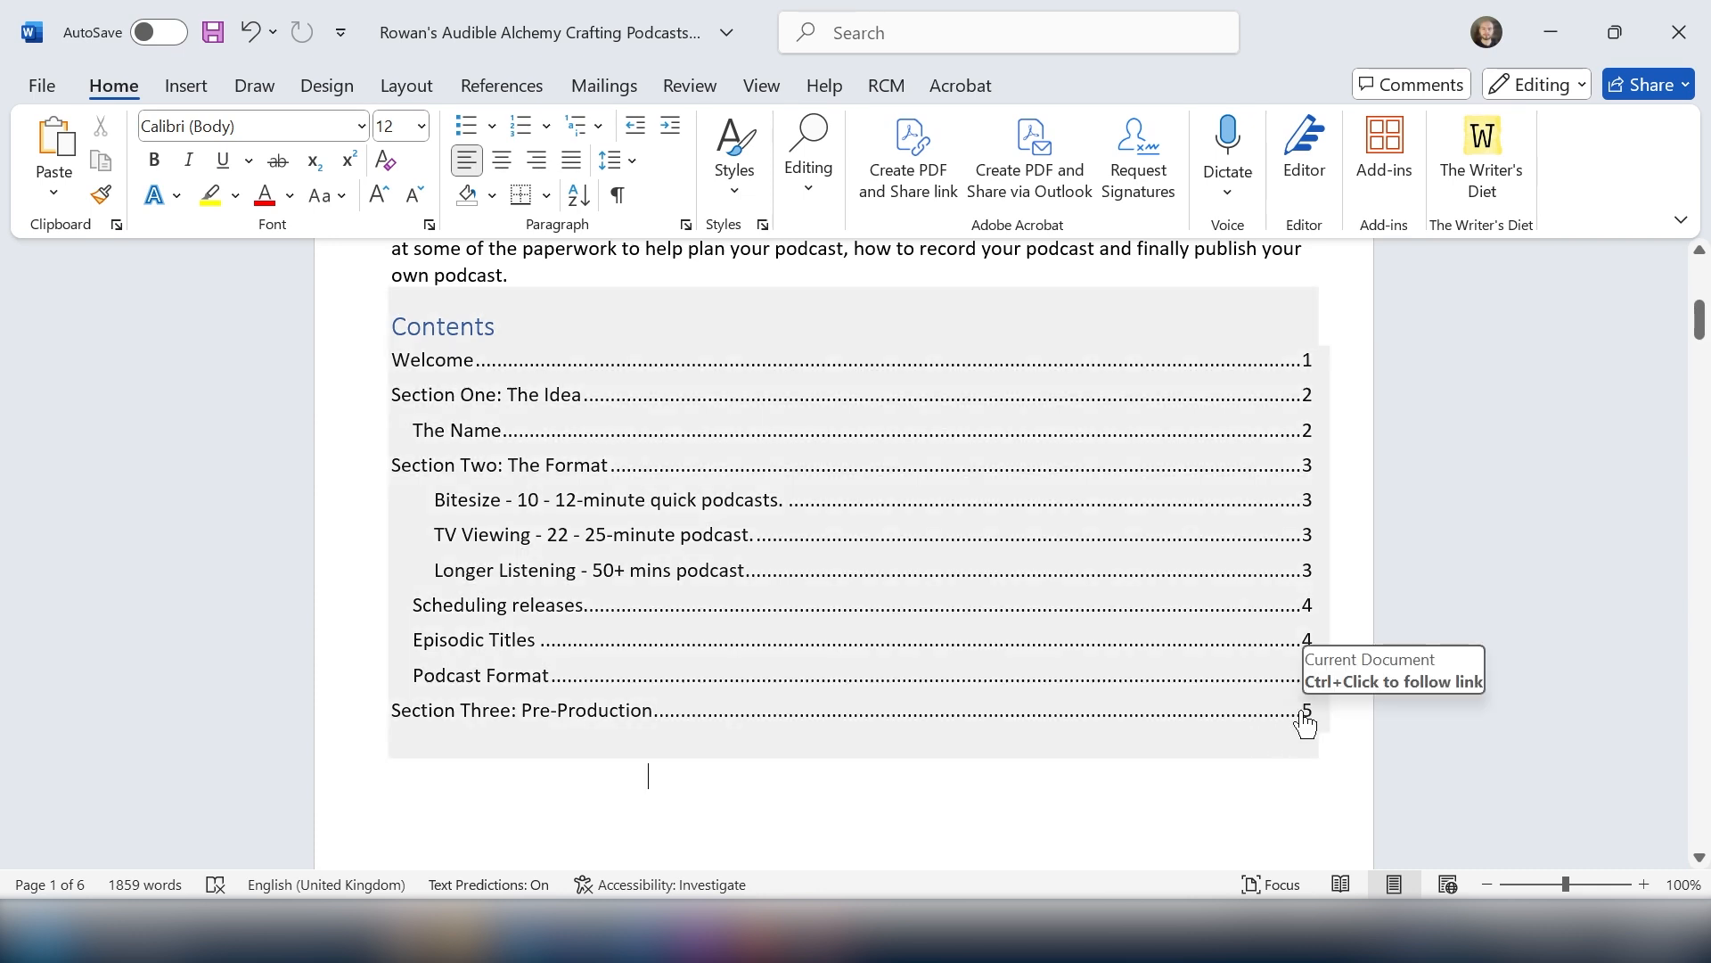
pyautogui.click(1304, 720)
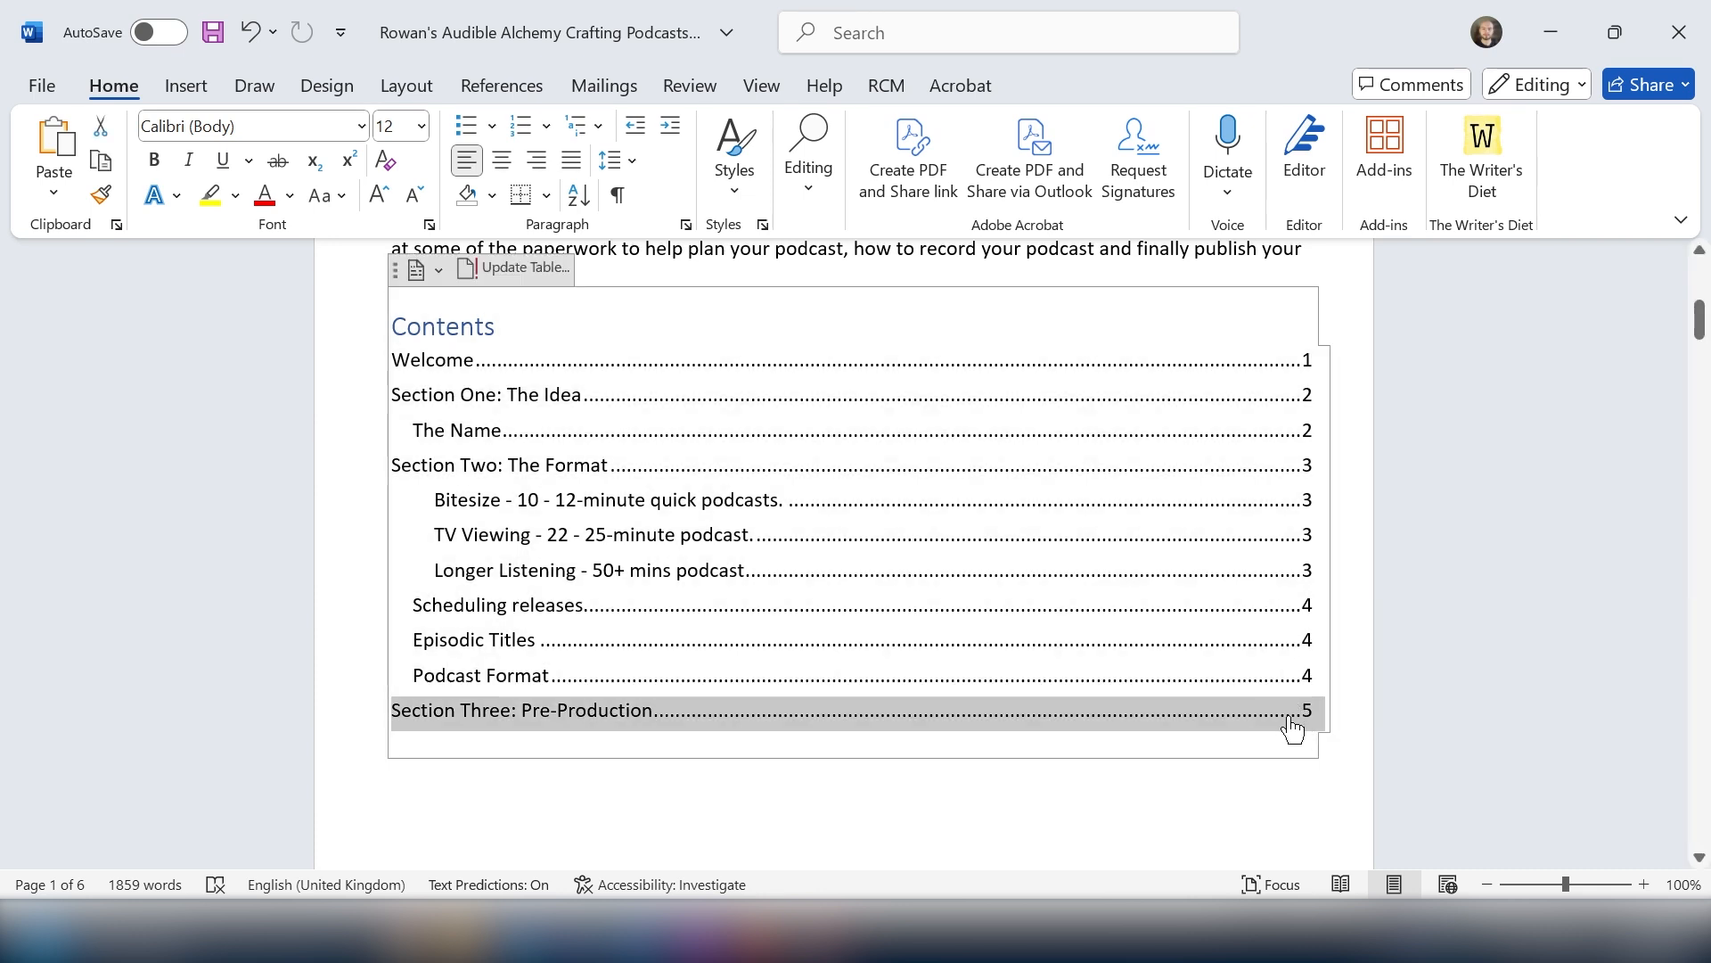
pyautogui.keyDown('ctrl'); pyautogui.click(1288, 720); pyautogui.keyUp('ctrl')
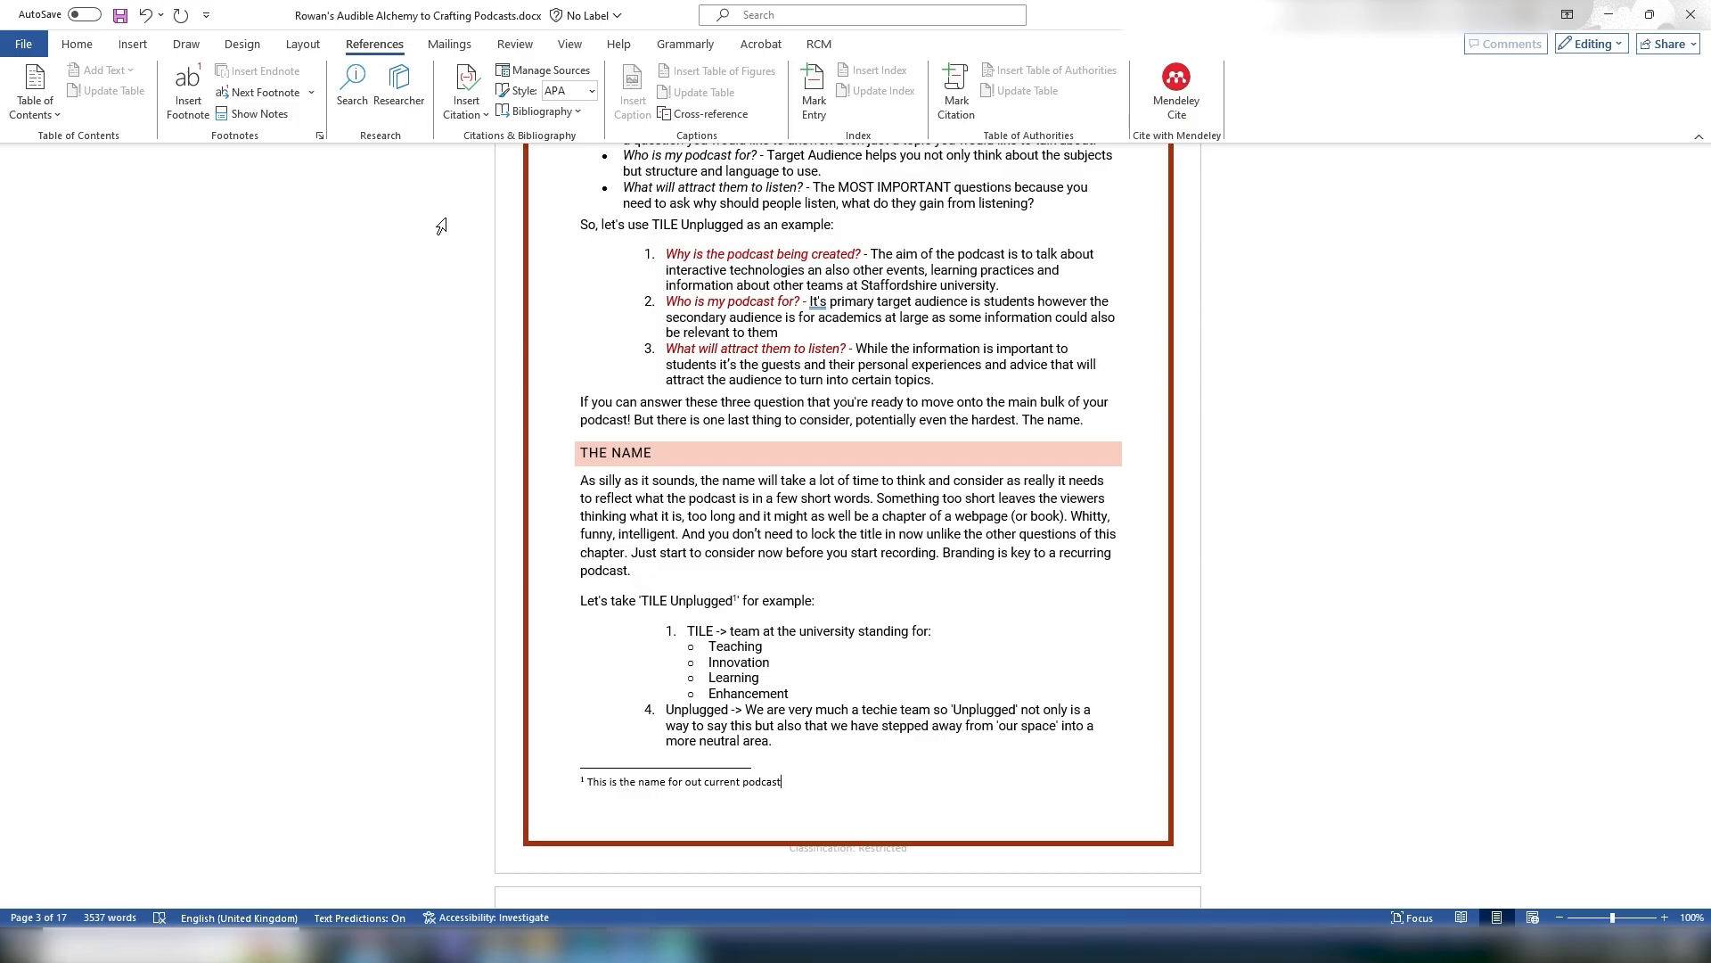
# Step: Type the misspelled word Pleffnt on the blank line above the Section One heading
pyautogui.click(515, 44)
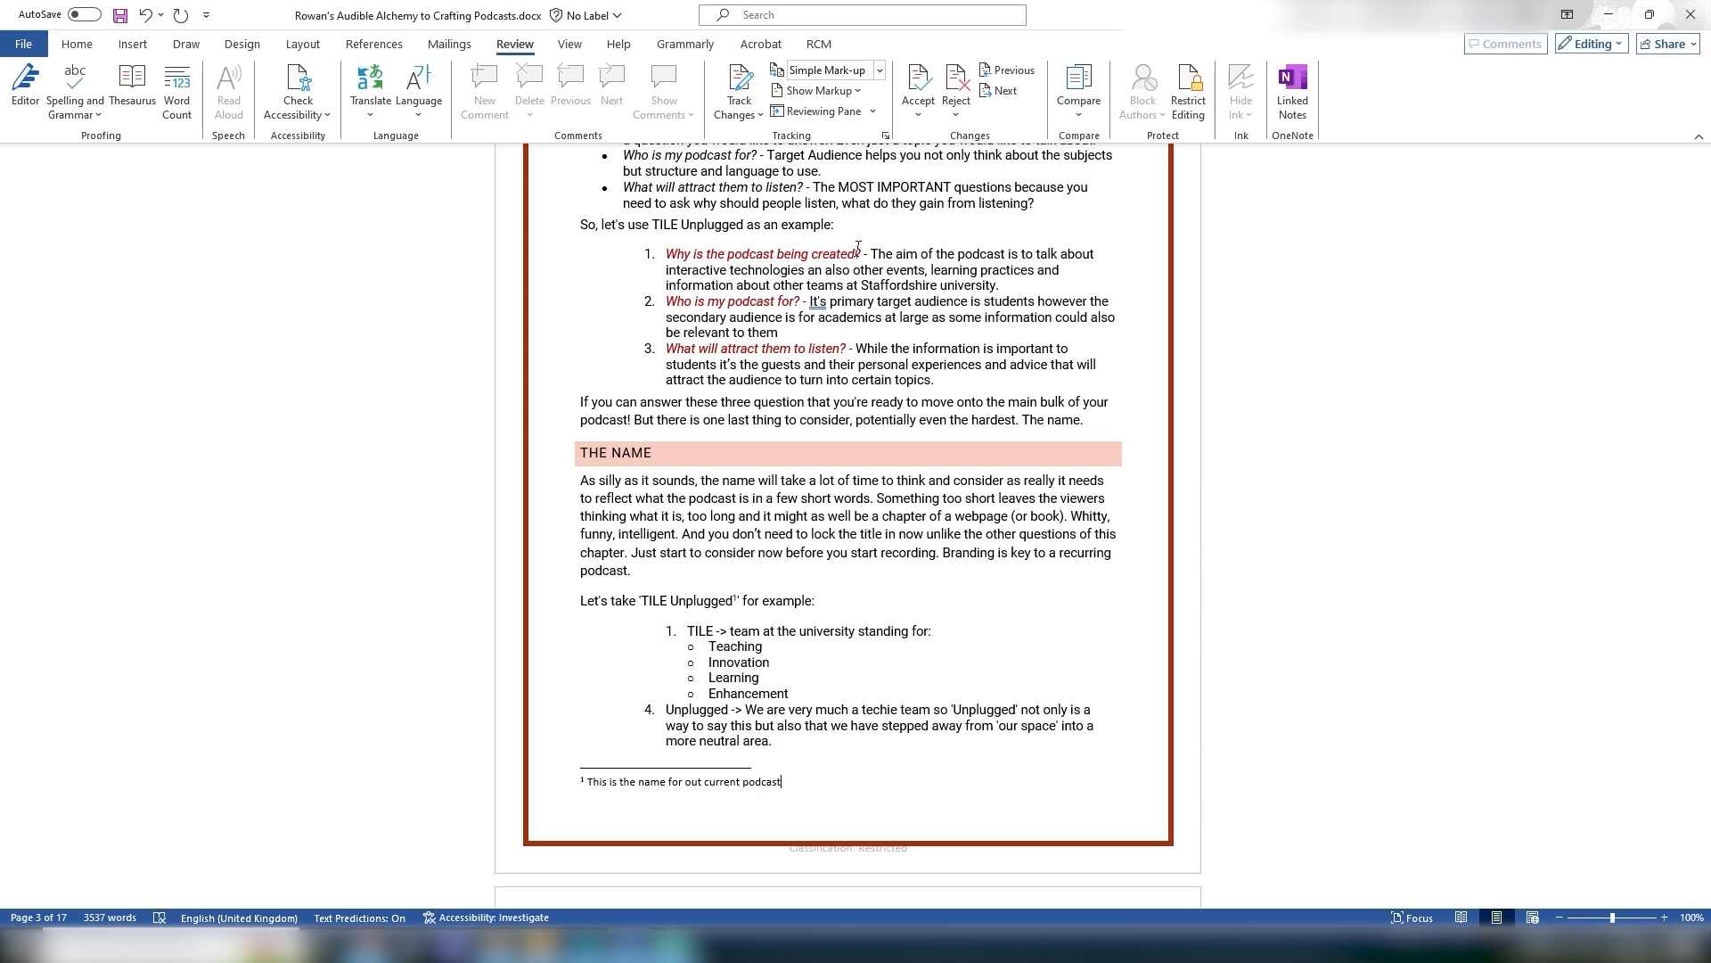
pyautogui.scroll(15, 859, 248)
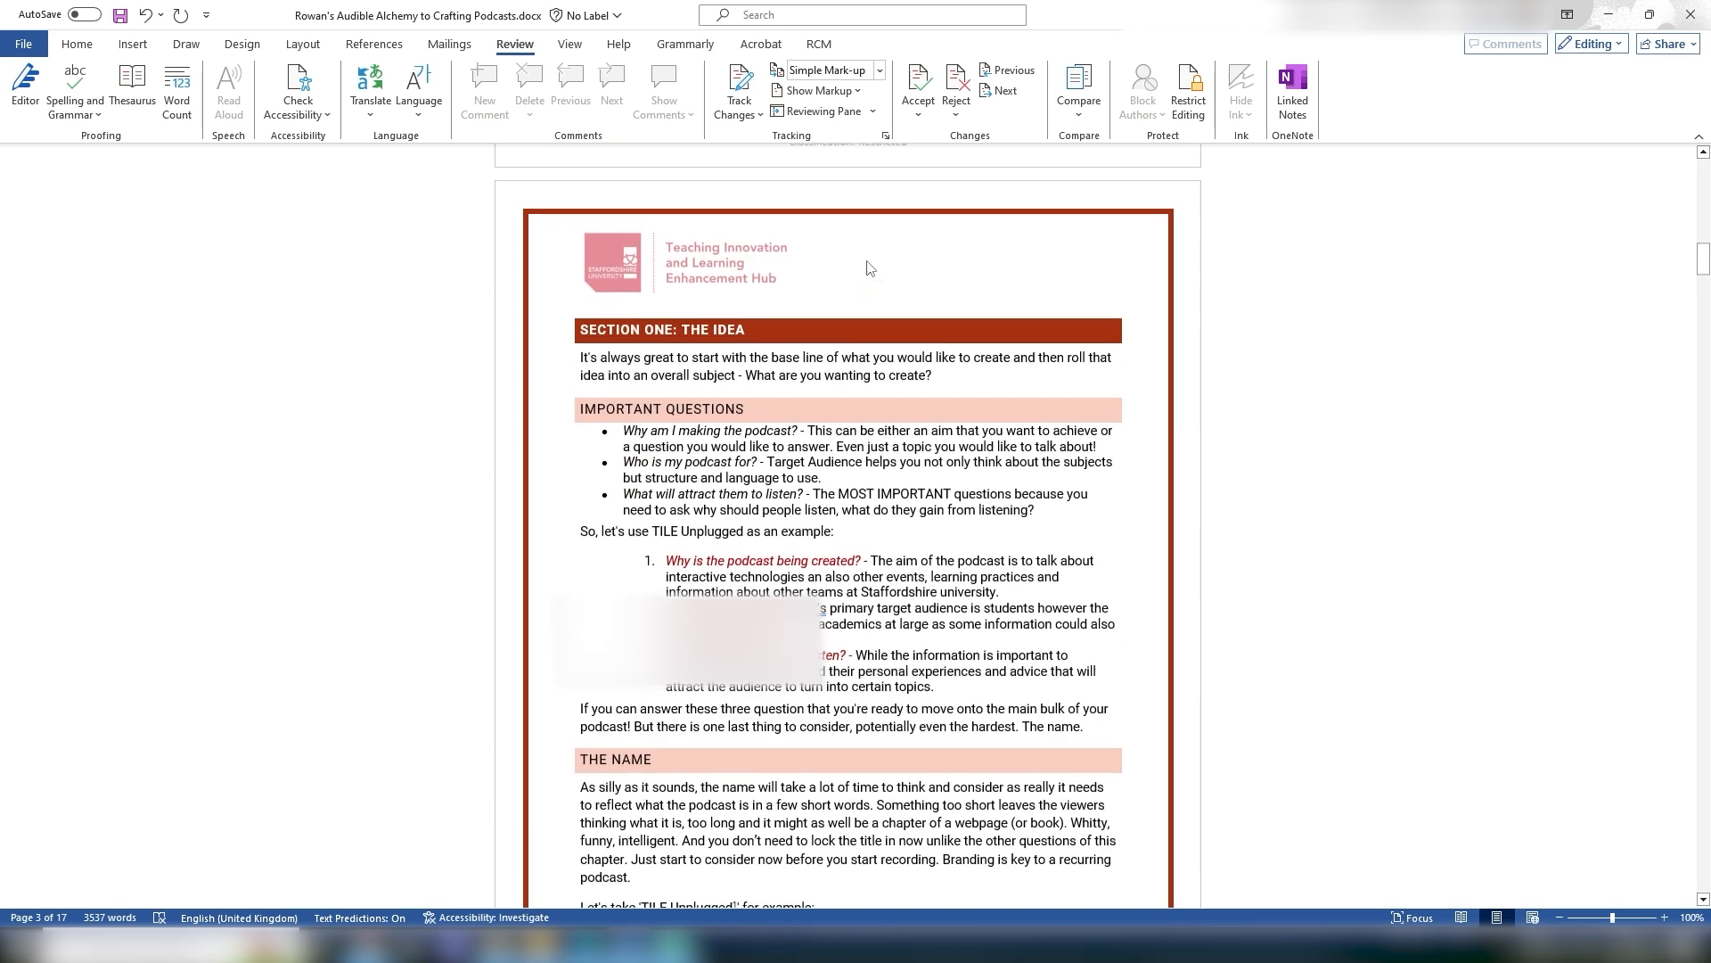
pyautogui.scroll(-7, 798, 546)
pyautogui.click(685, 301)
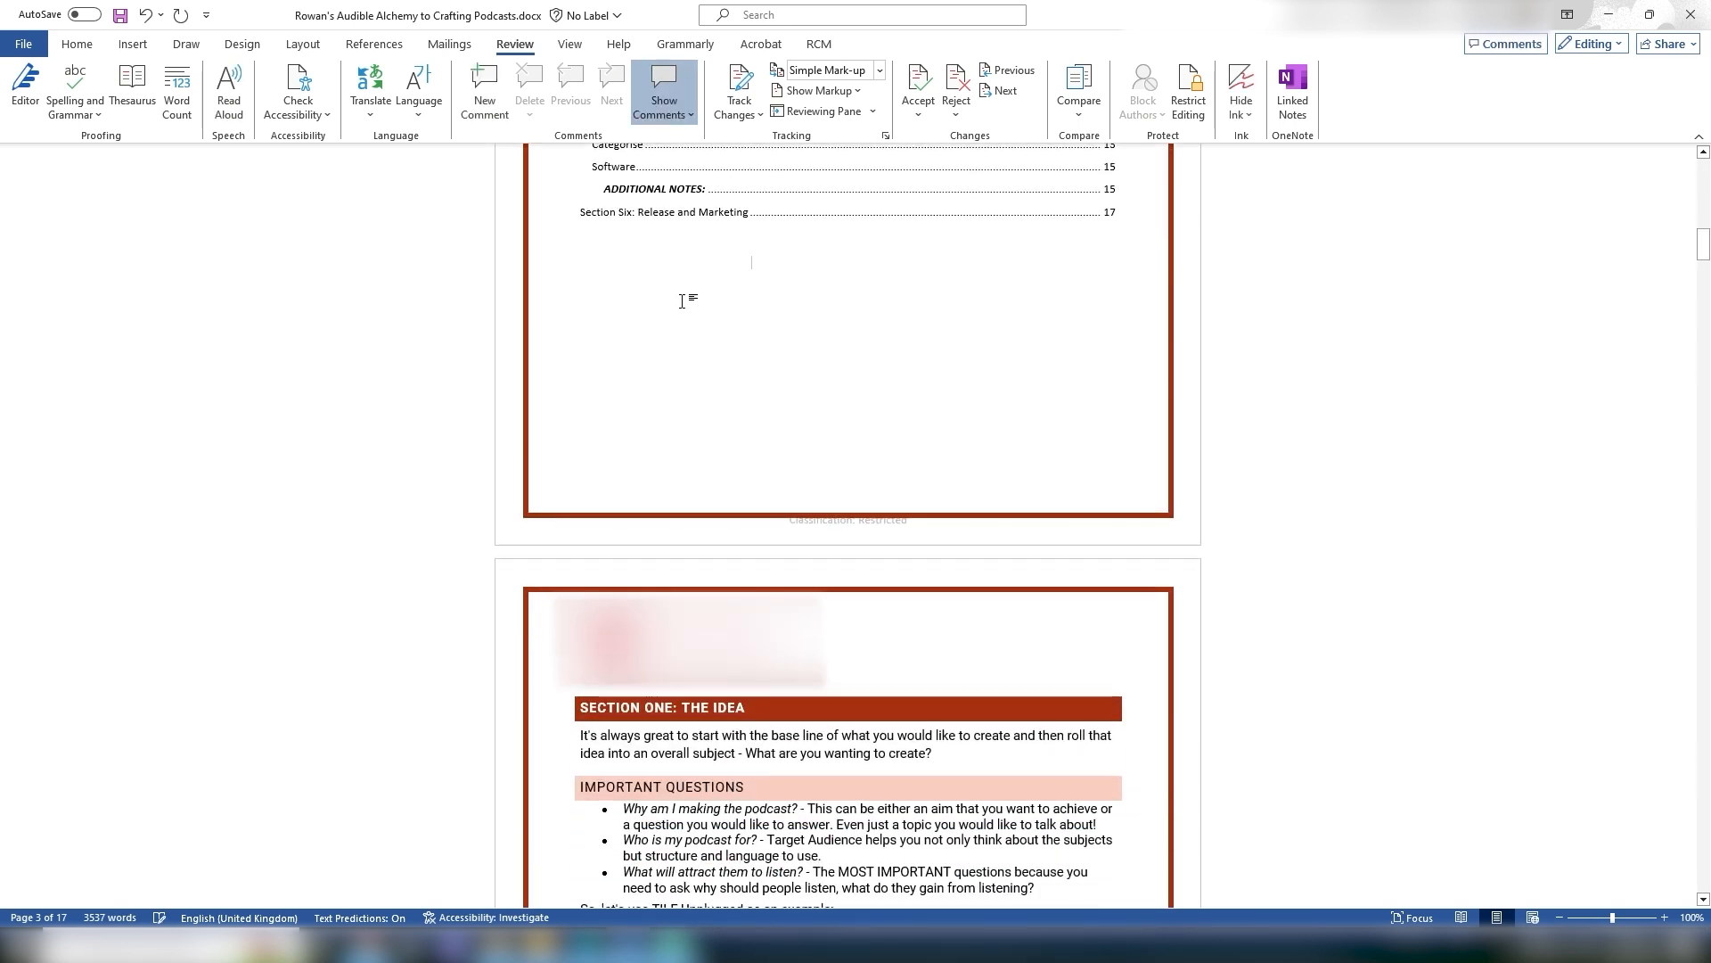
pyautogui.write('pl')
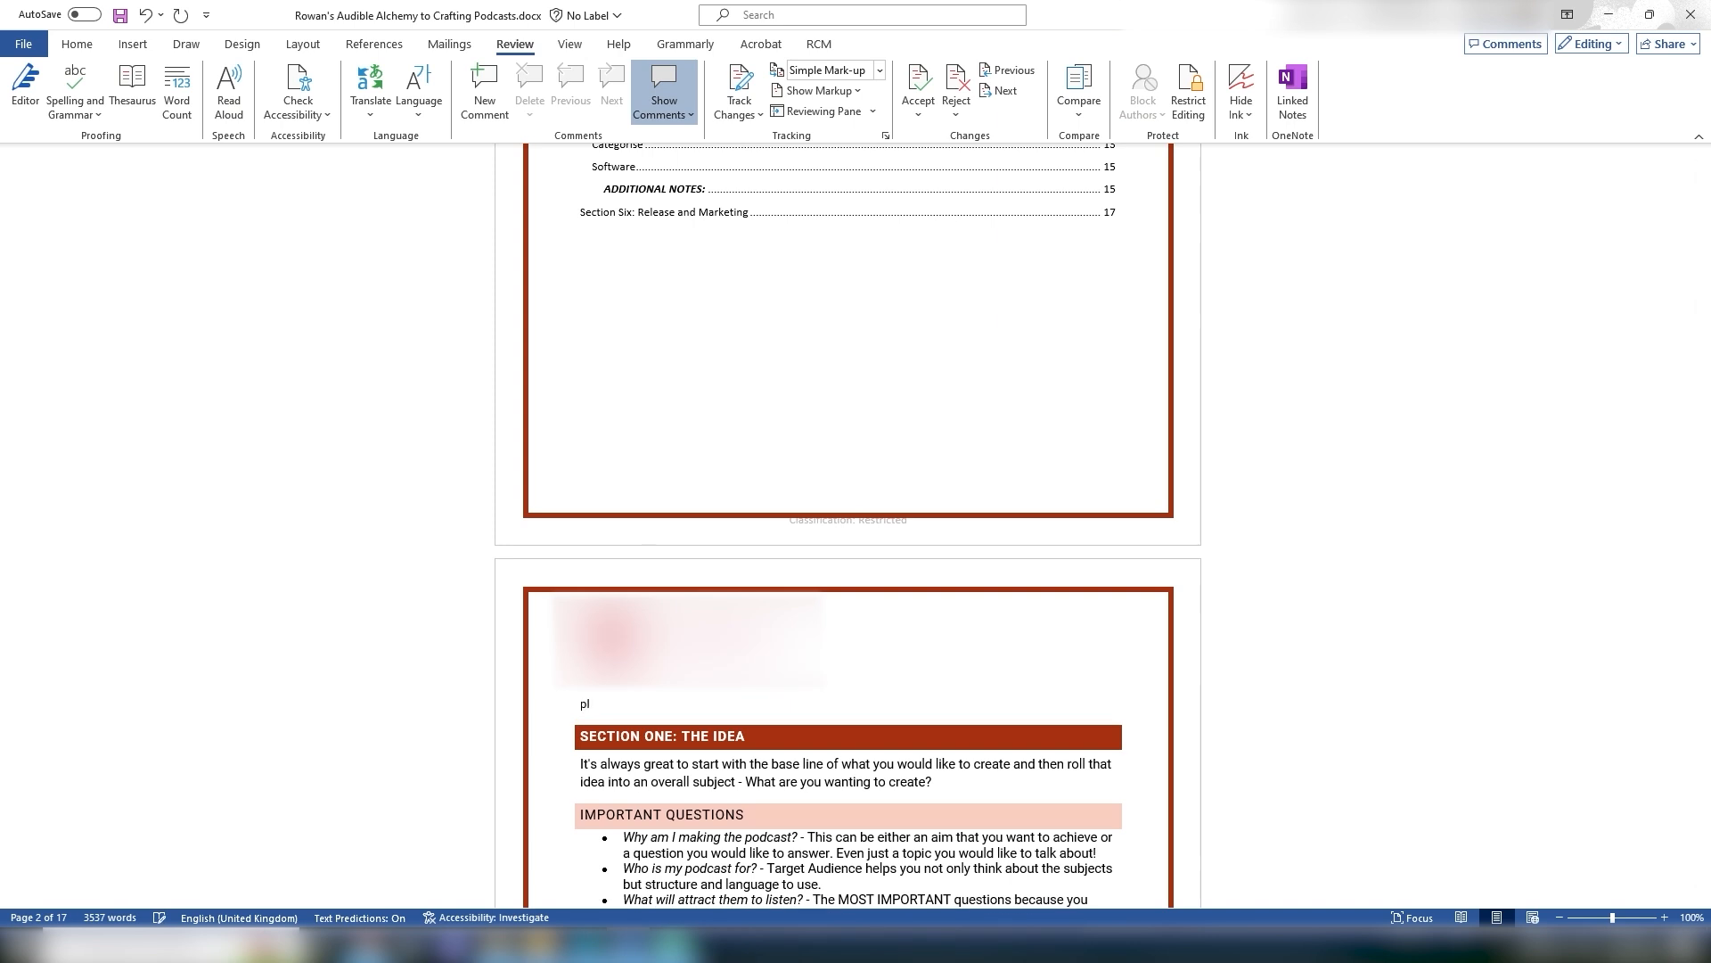
pyautogui.write('ent')
pyautogui.click(600, 703)
pyautogui.write('ffnt')
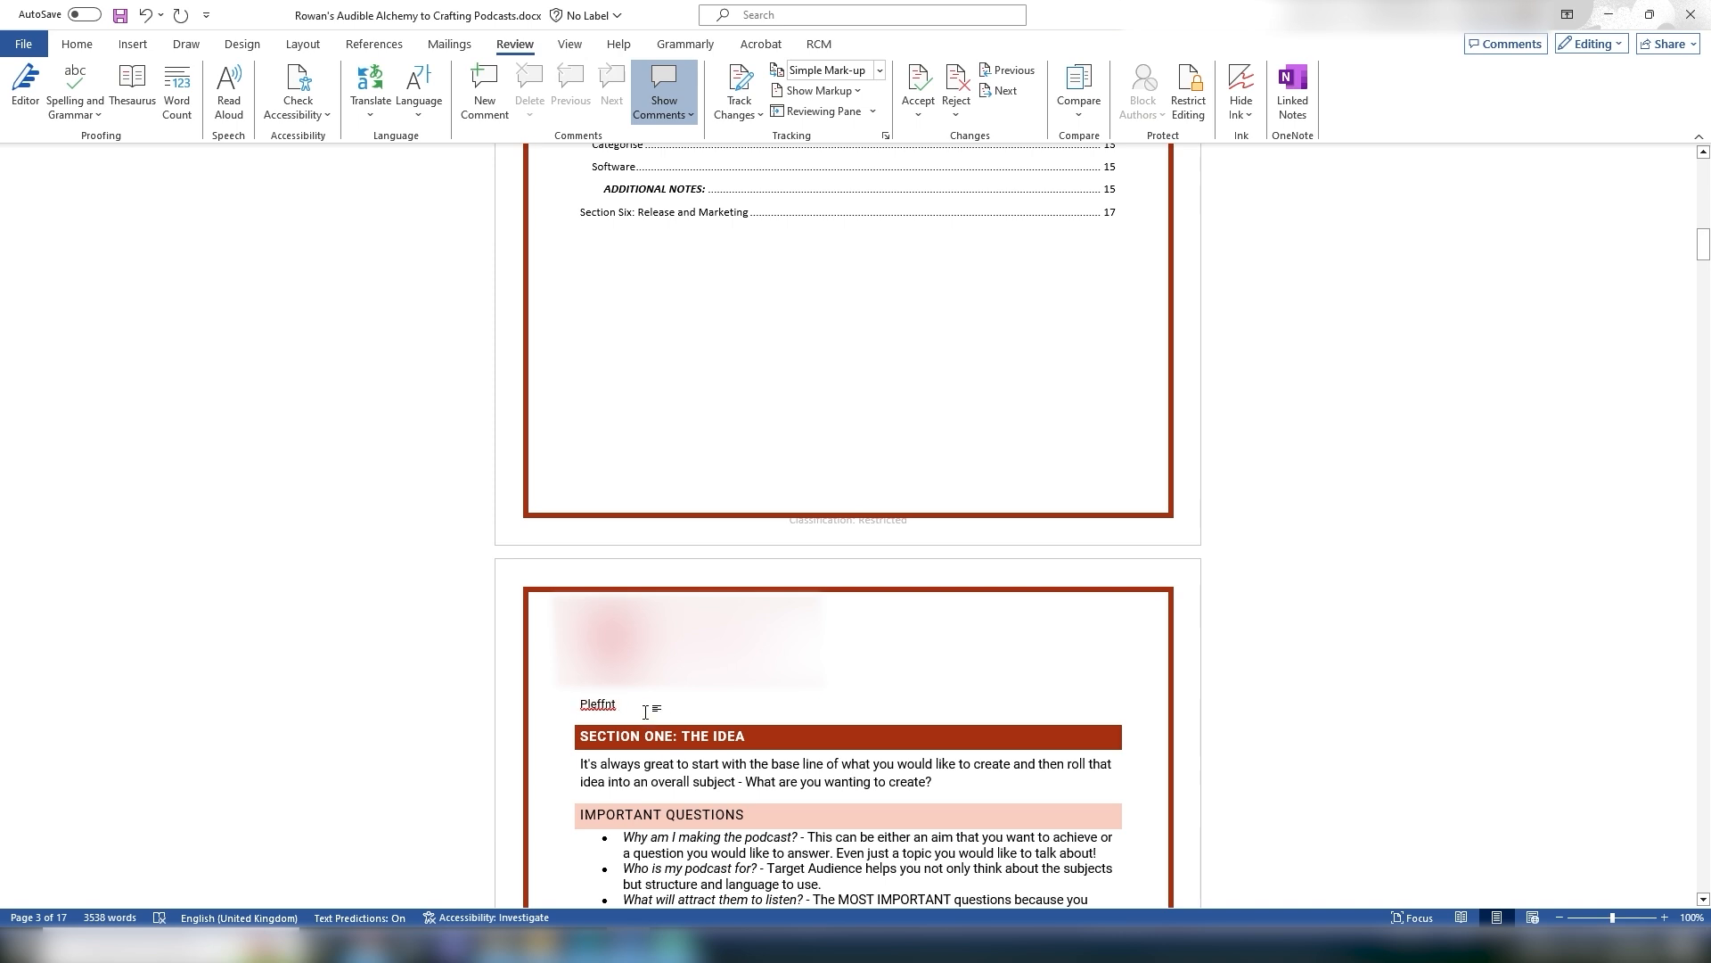
# Step: Replace the misspelled word with the spelling suggestion Plant
pyautogui.scroll(-5, 599, 466)
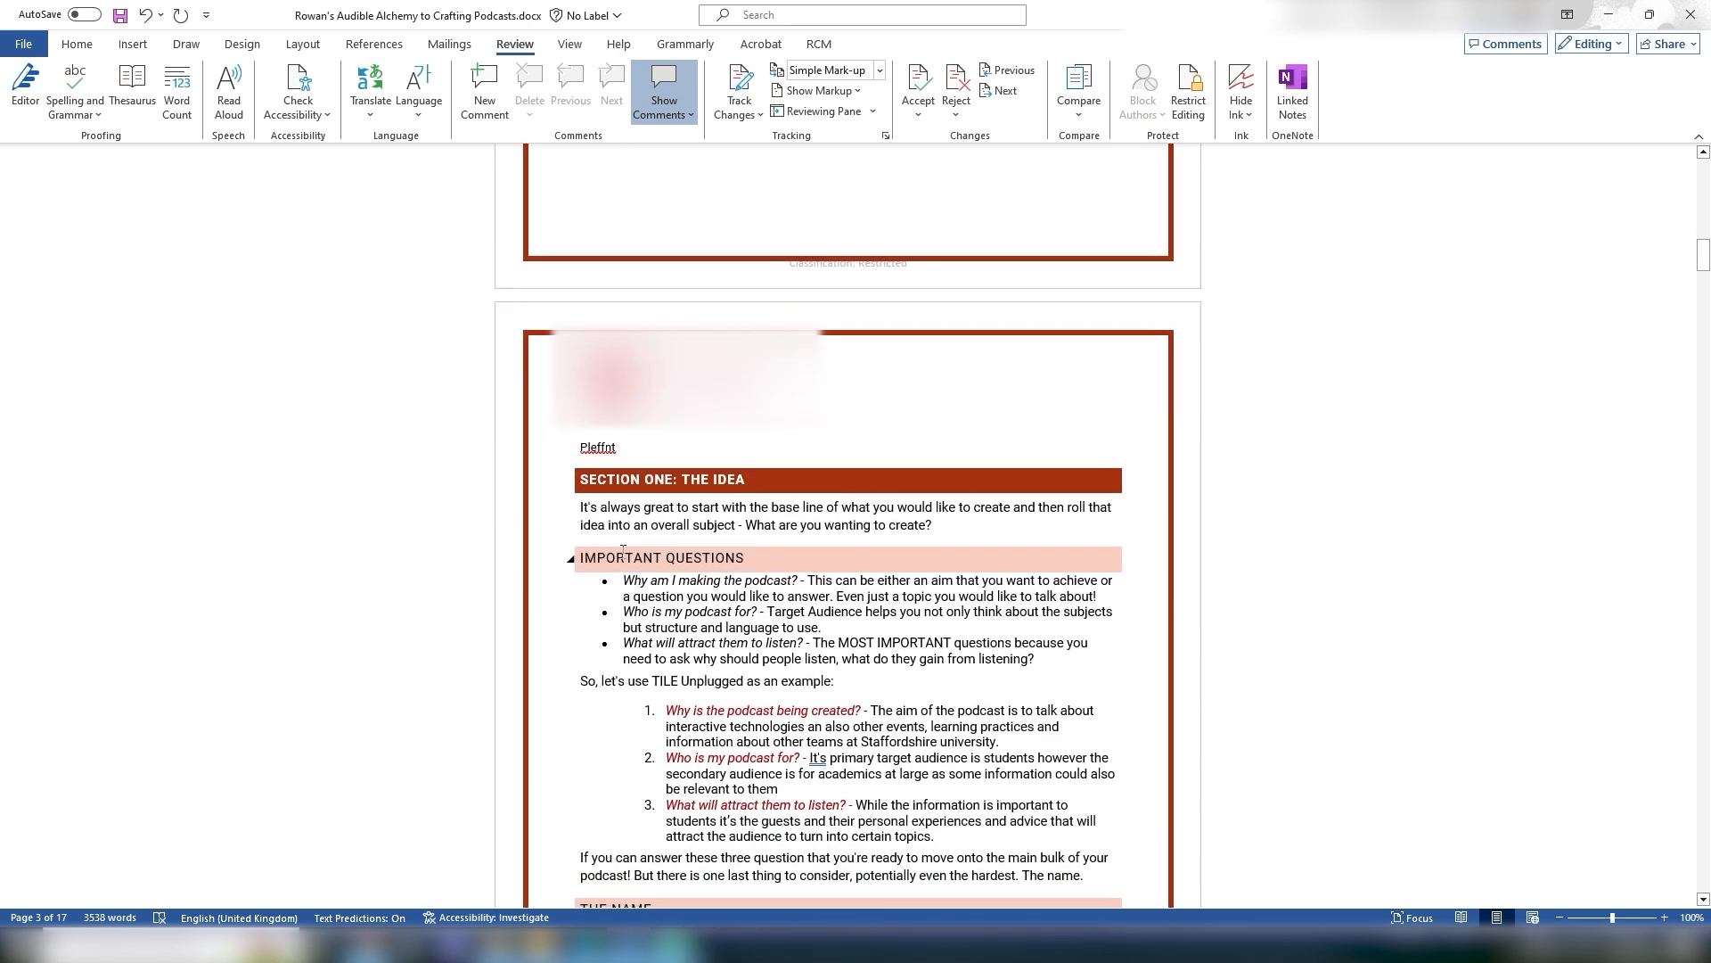
pyautogui.rightClick(594, 443)
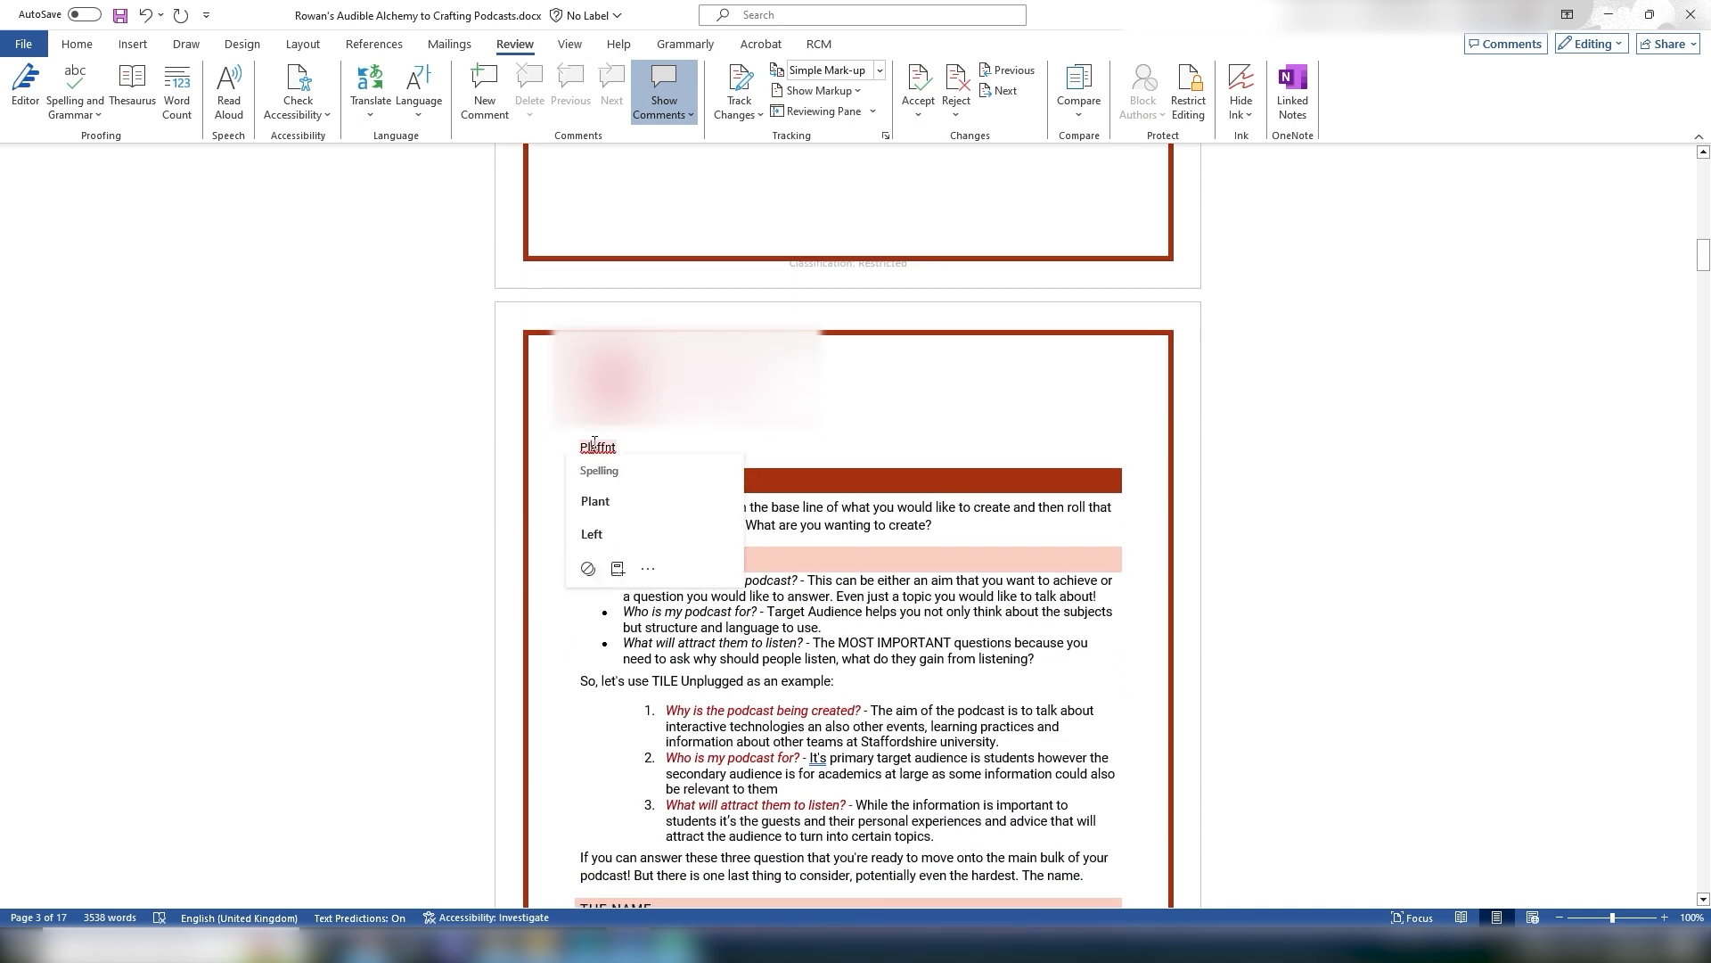
pyautogui.click(573, 500)
# Step: Delete the corrected test word from above the Section One heading
pyautogui.moveTo(592, 446); pyautogui.dragTo(579, 447)
pyautogui.press('BackSpace')
pyautogui.press('BackSpace')
# Step: Accept the grammar suggestion changing "It's" to "Its" in the second numbered question
pyautogui.scroll(-5, 930, 426)
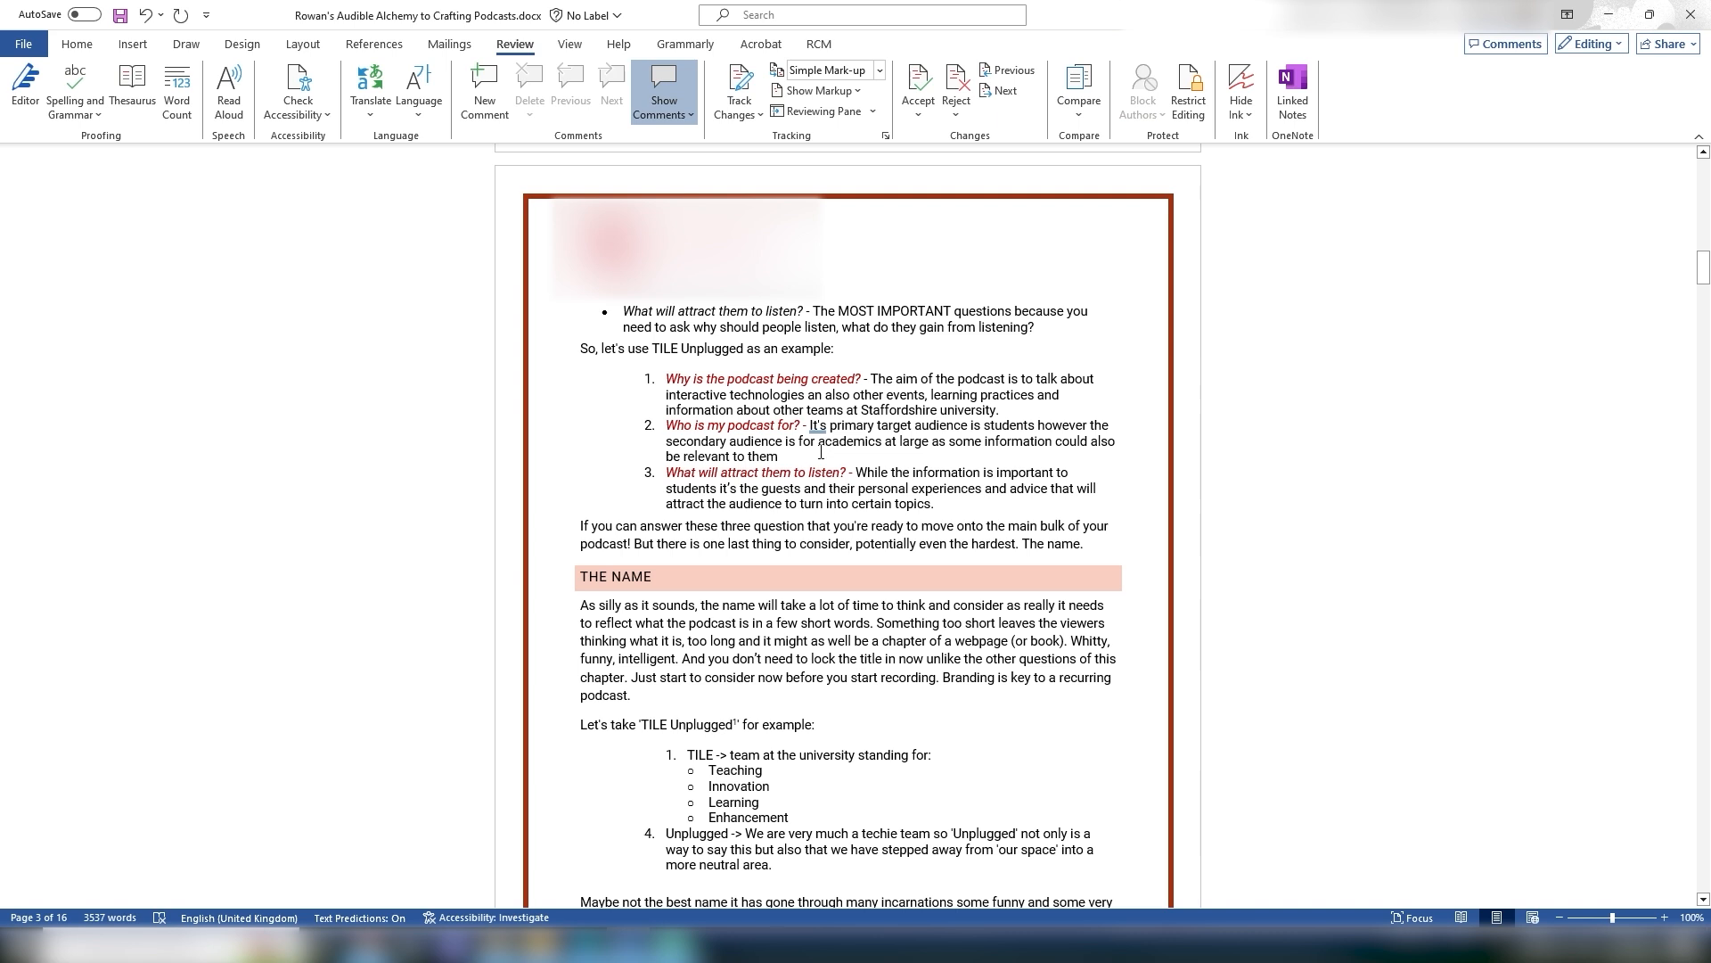
pyautogui.click(813, 419)
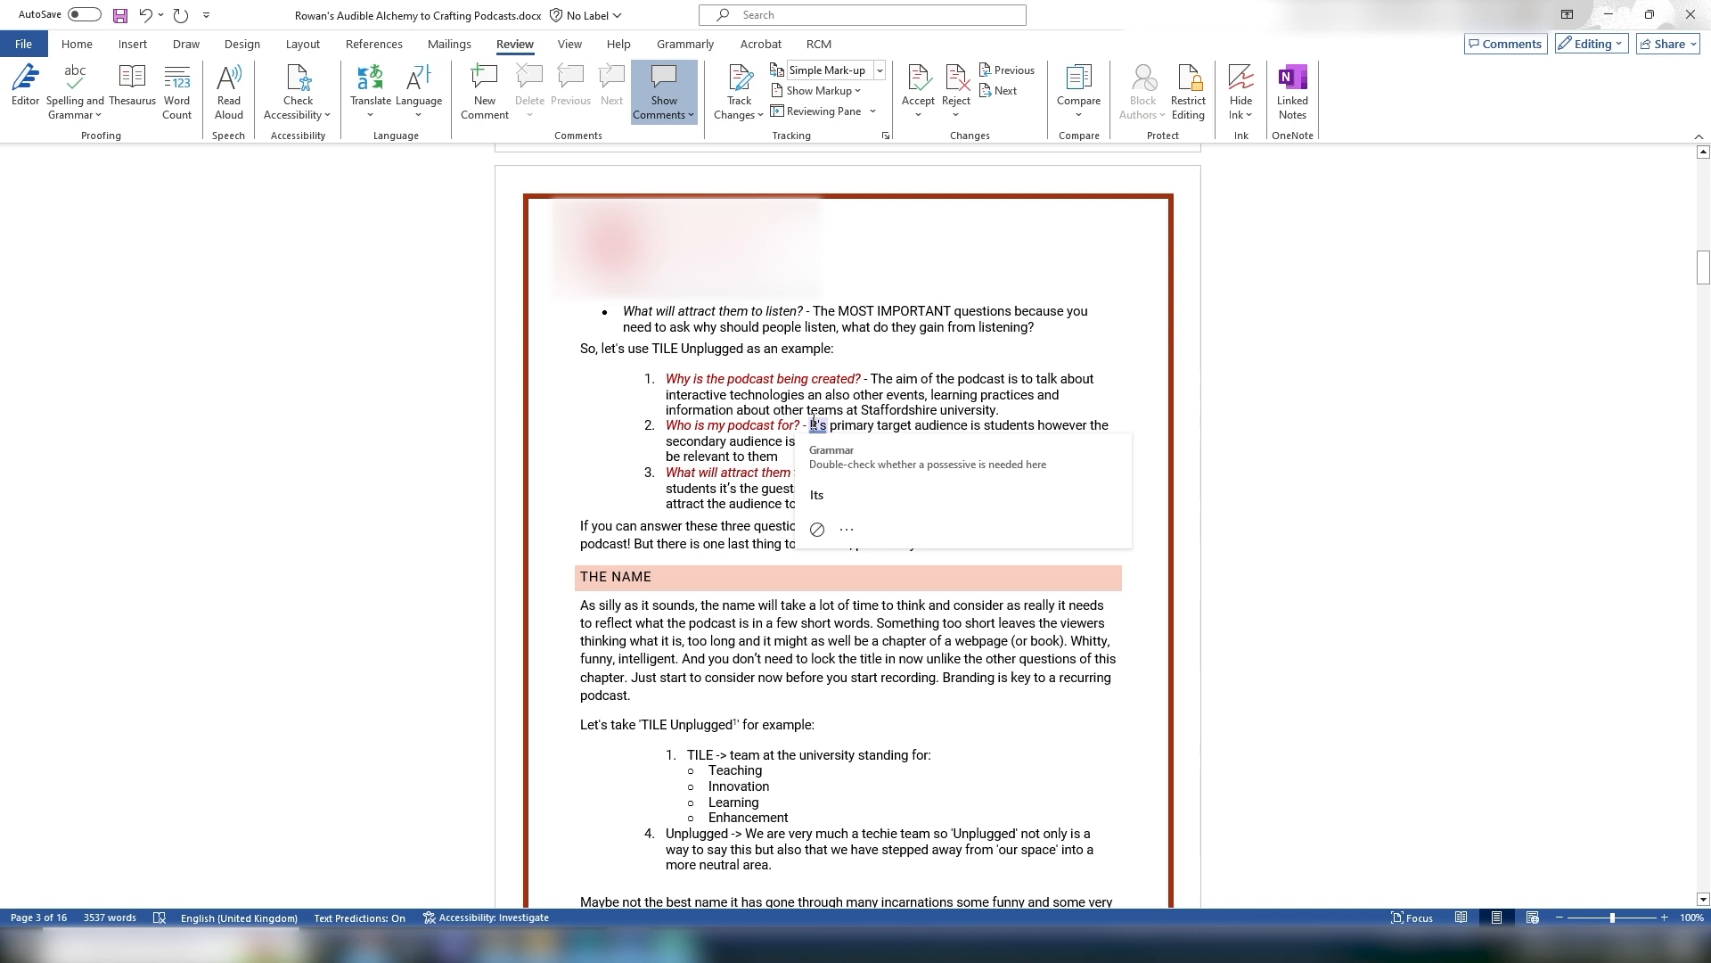
pyautogui.click(1025, 495)
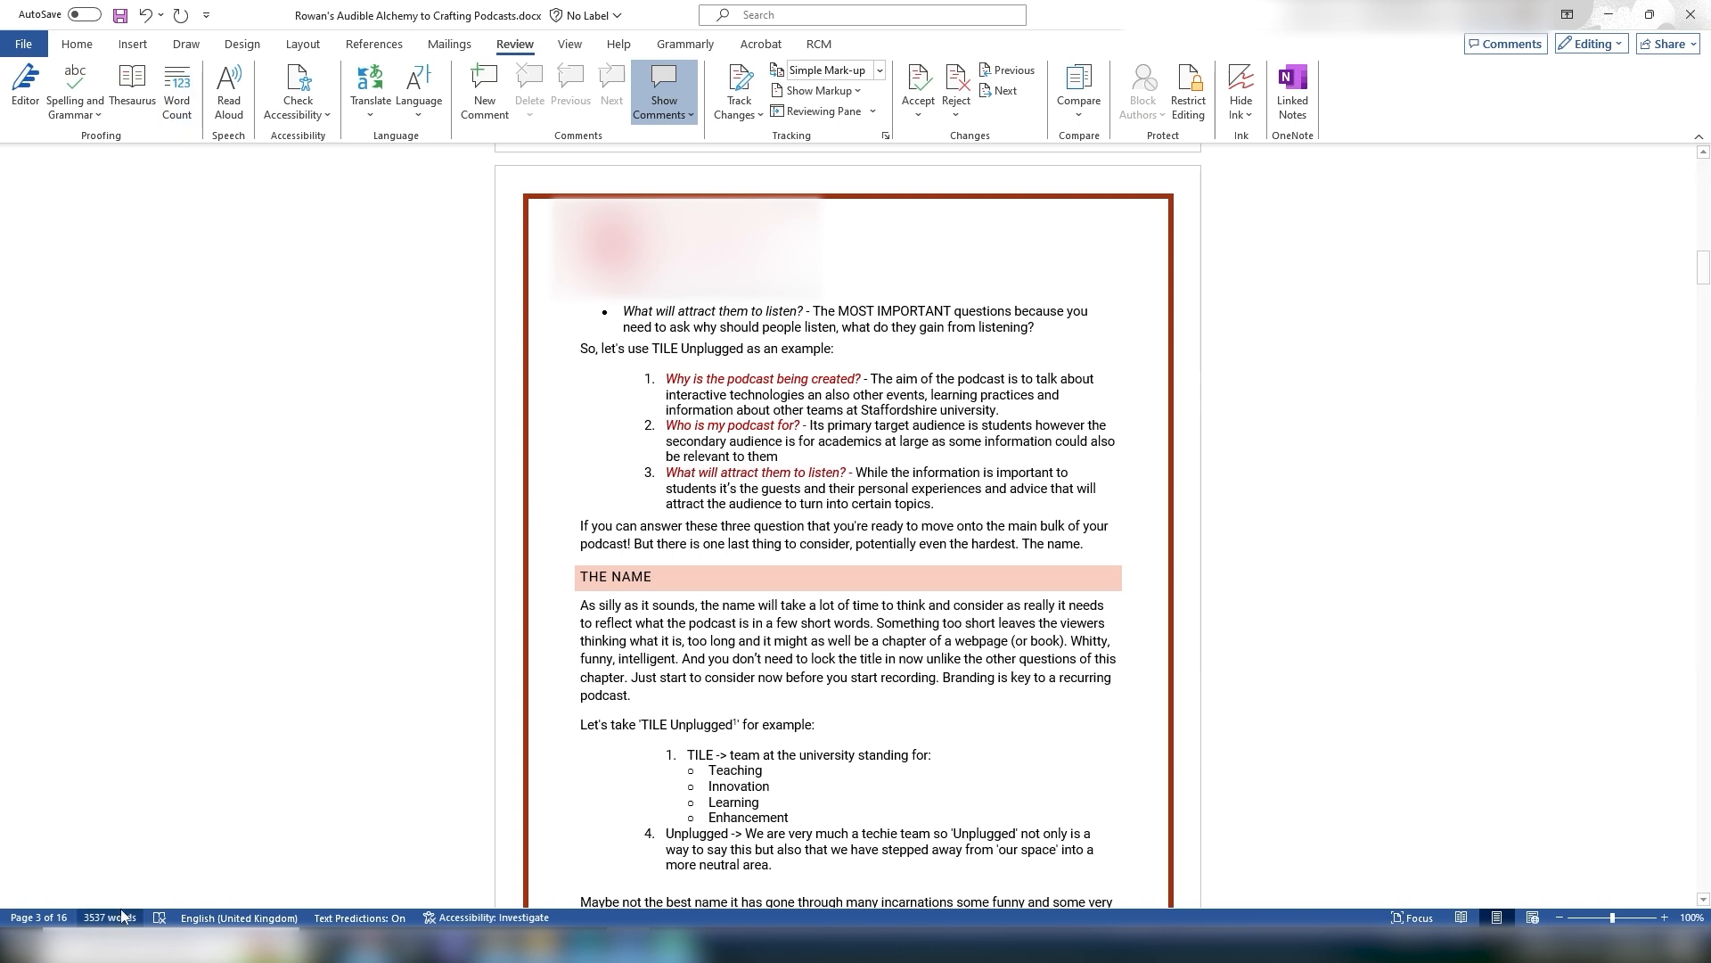
pyautogui.click(625, 401)
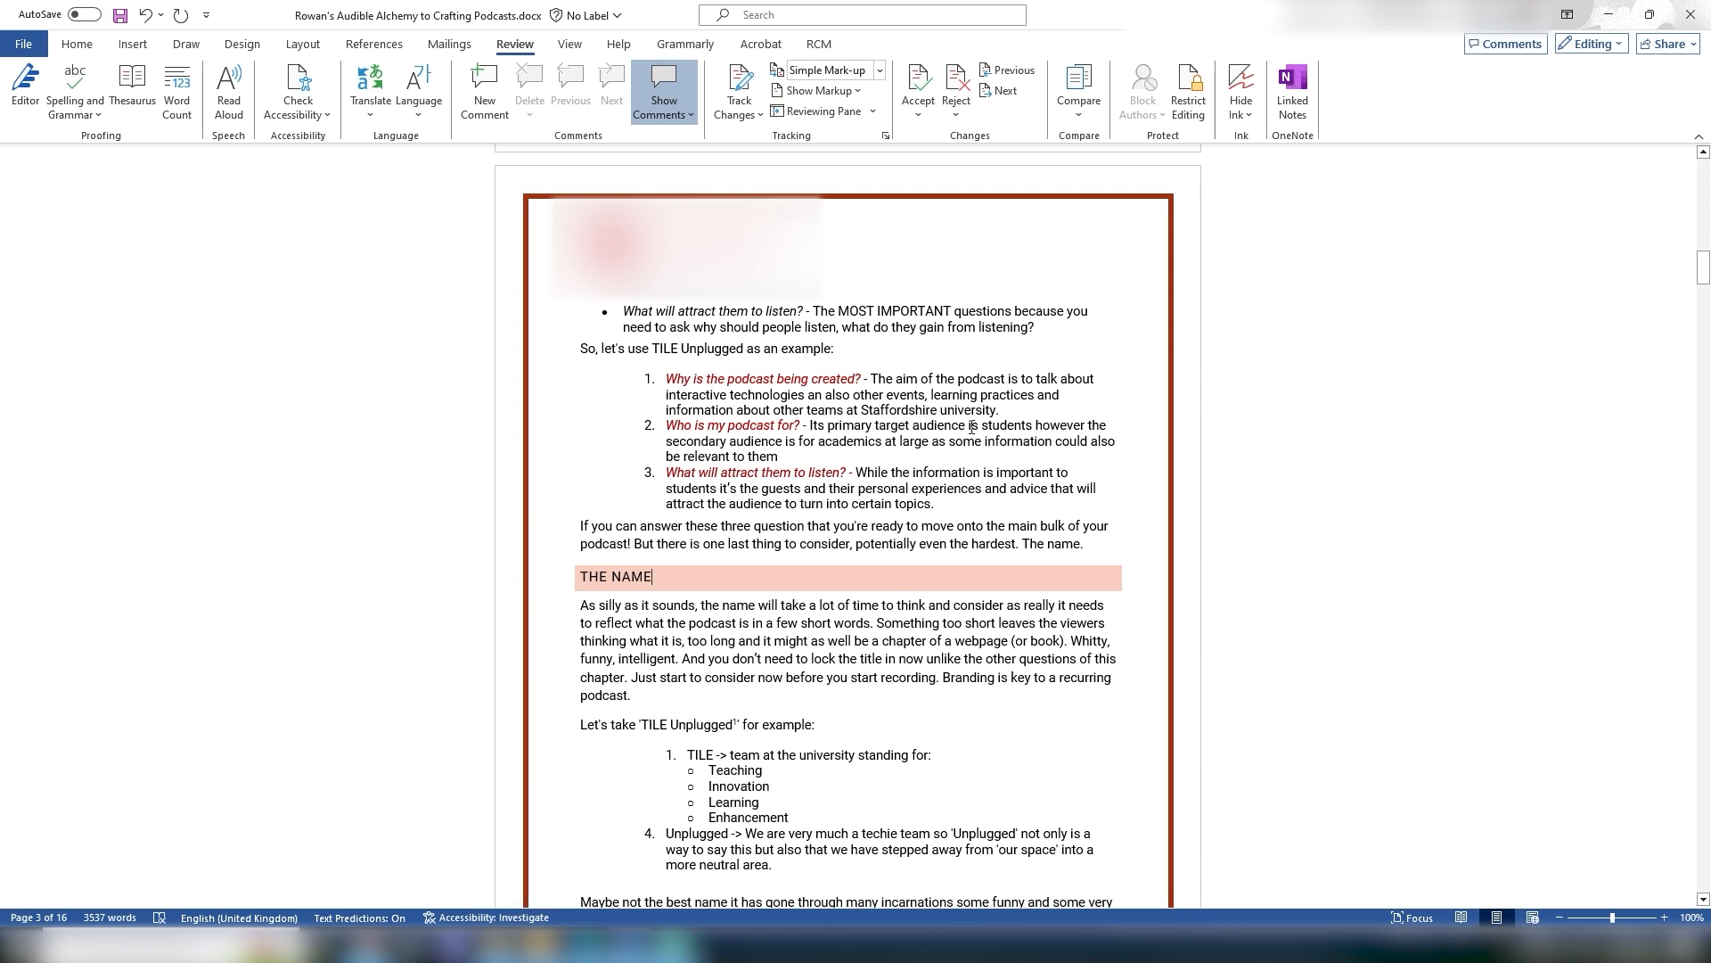
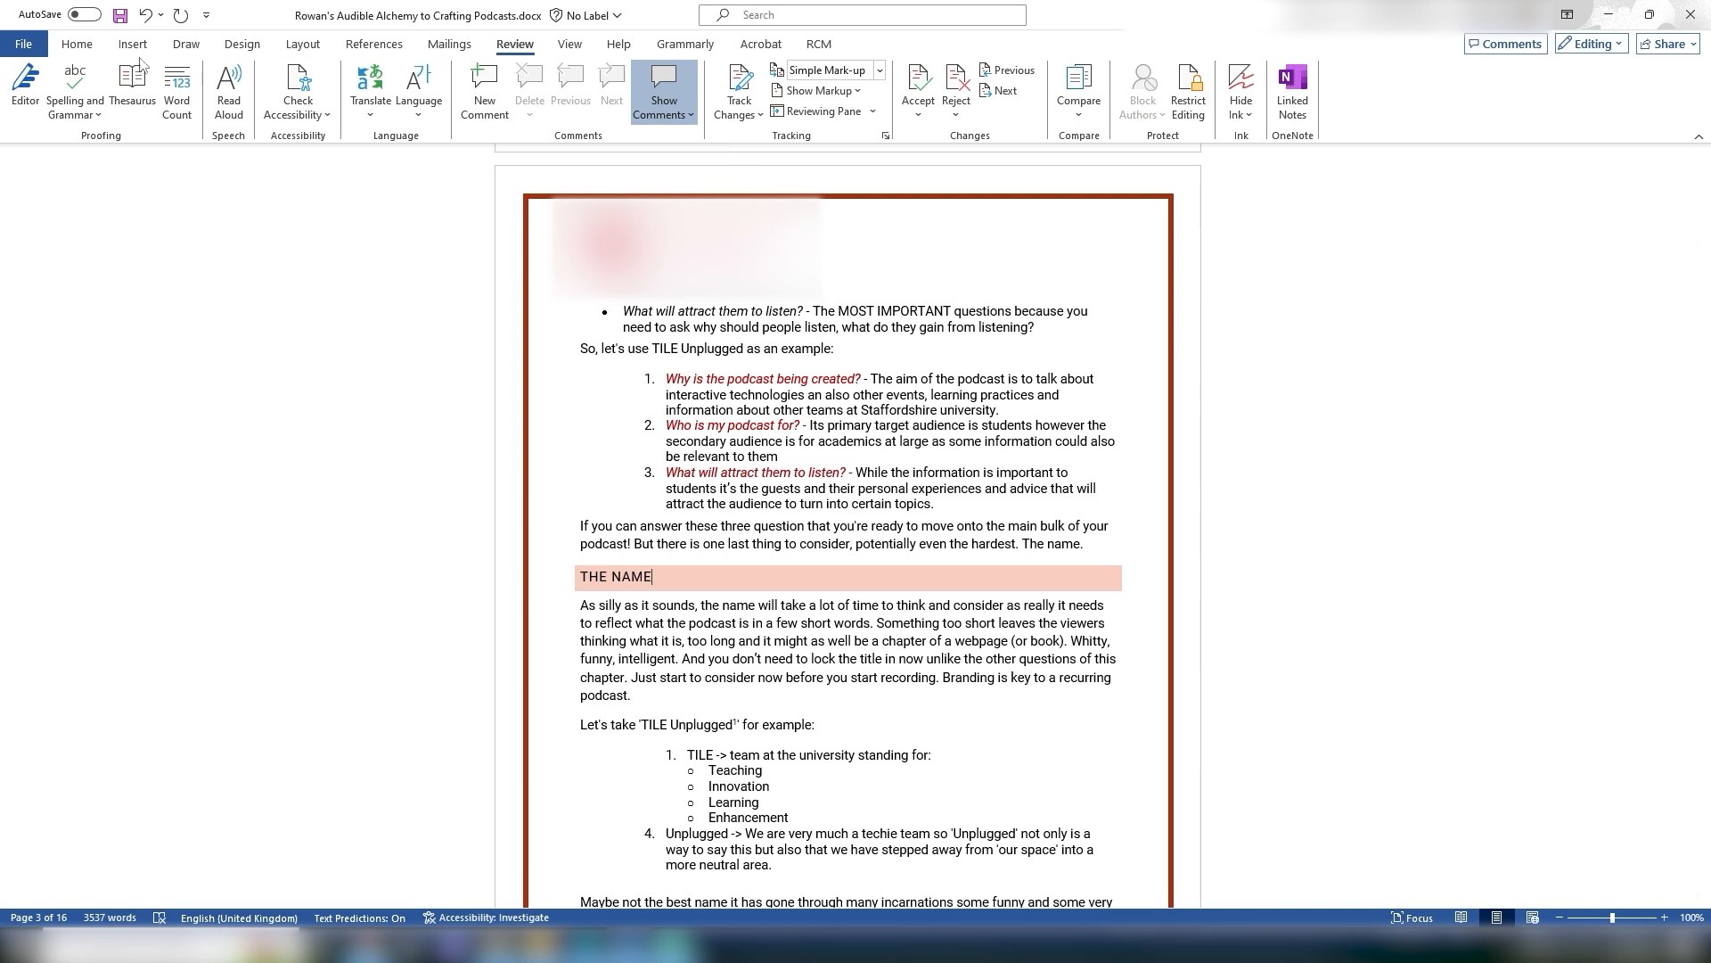
# Step: Compare the desktop document with its web version, selecting the opening word and opening the Catch up panel
pyautogui.click(77, 46)
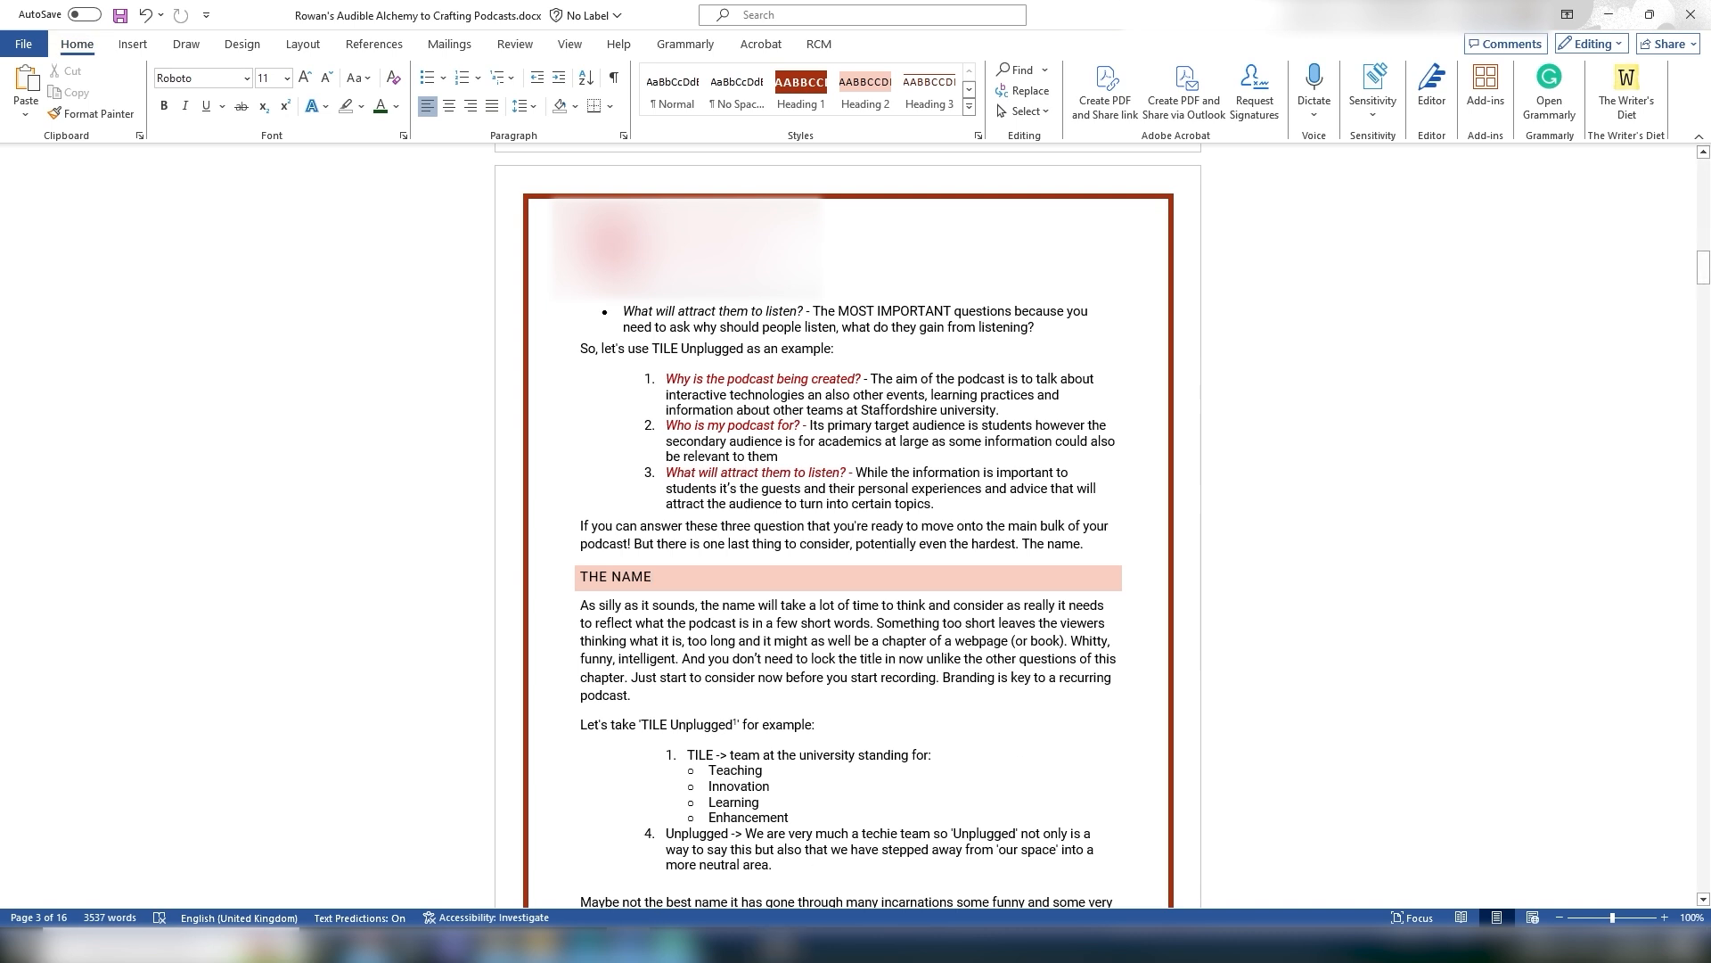
pyautogui.click(597, 943)
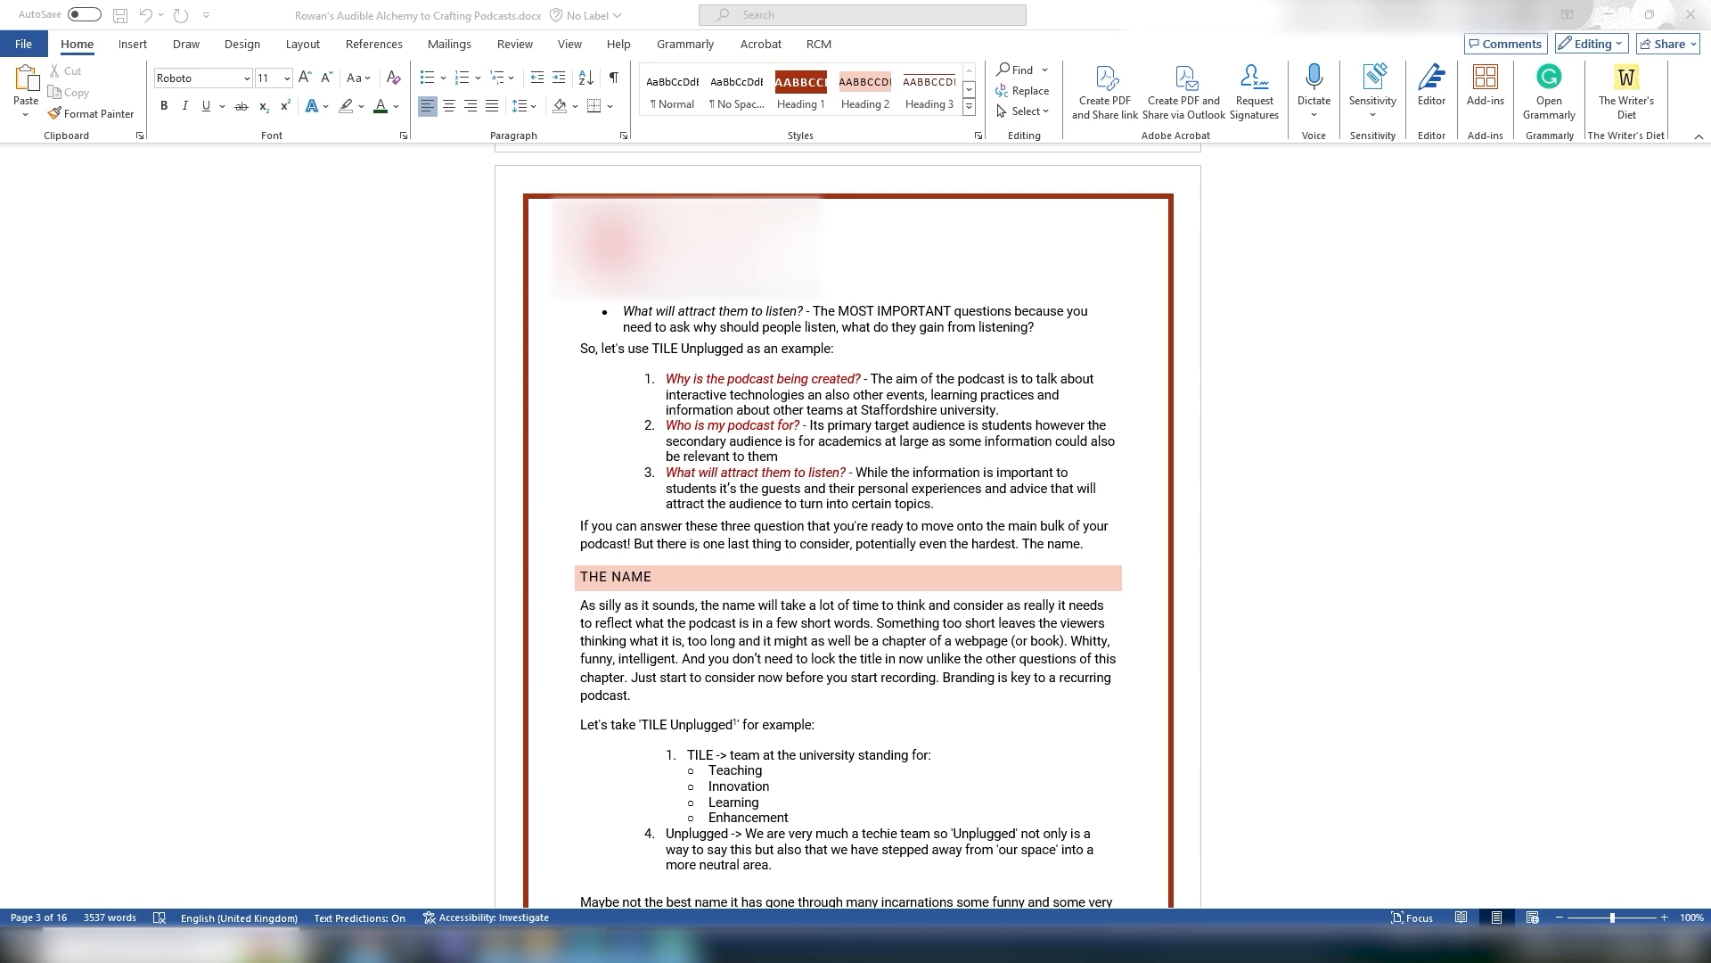
pyautogui.moveTo(1710, 374); pyautogui.dragTo(1052, 1)
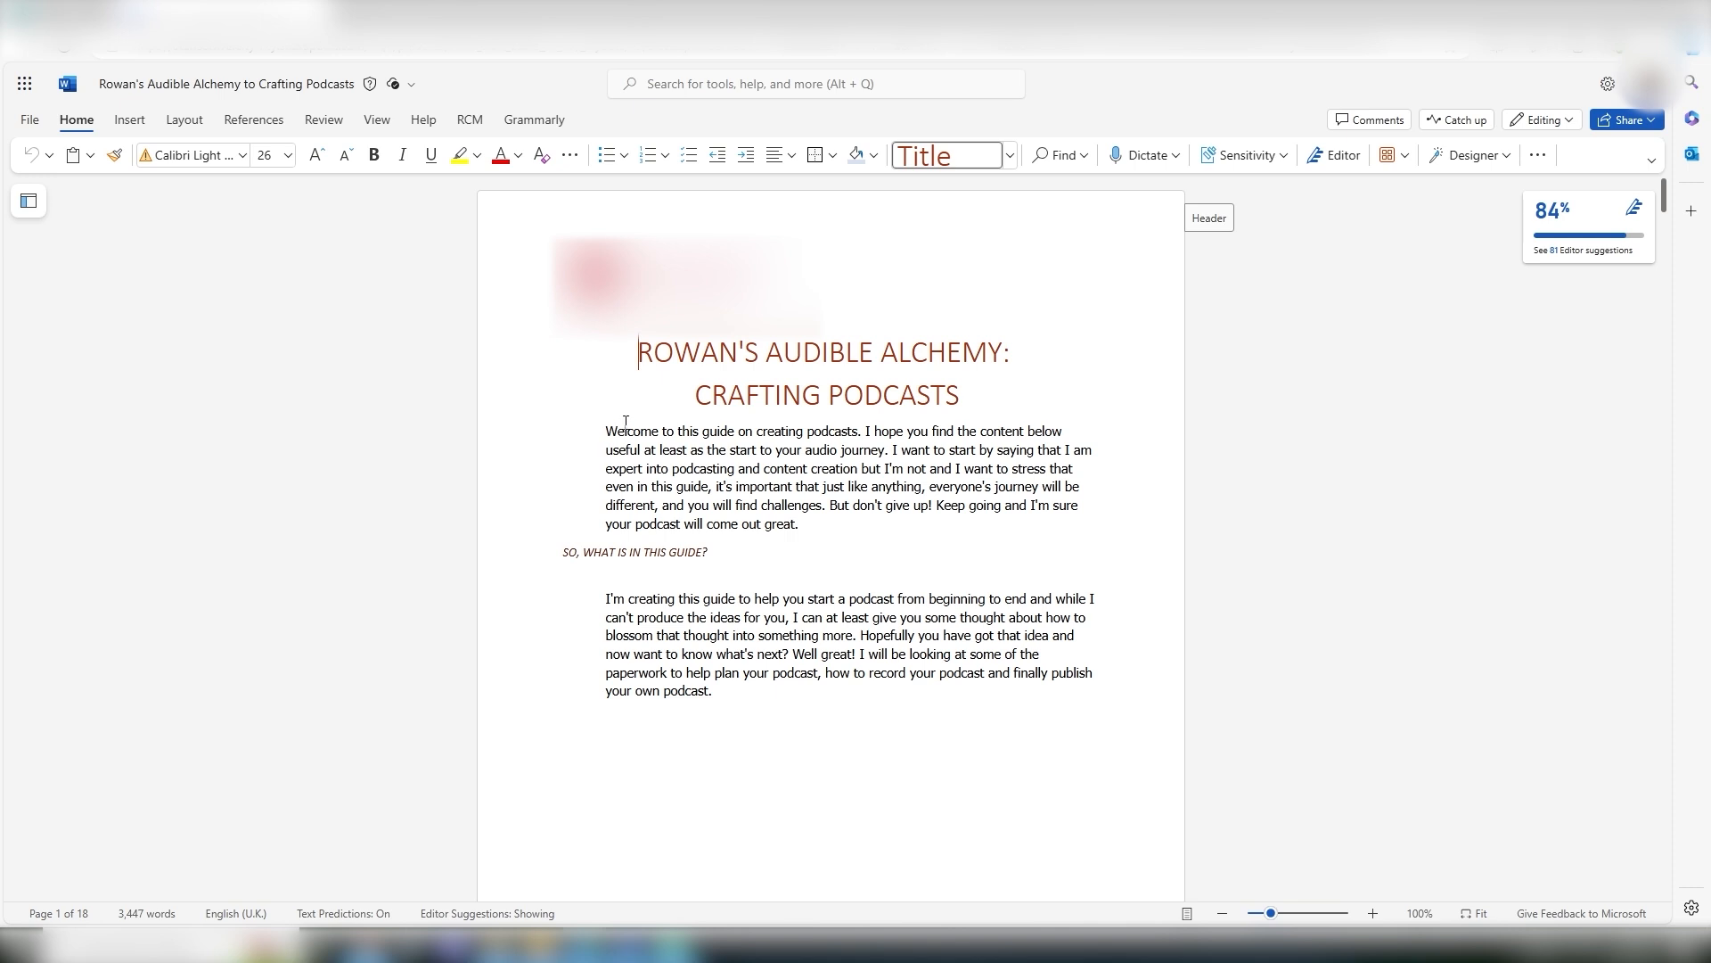
pyautogui.moveTo(602, 431); pyautogui.dragTo(660, 433)
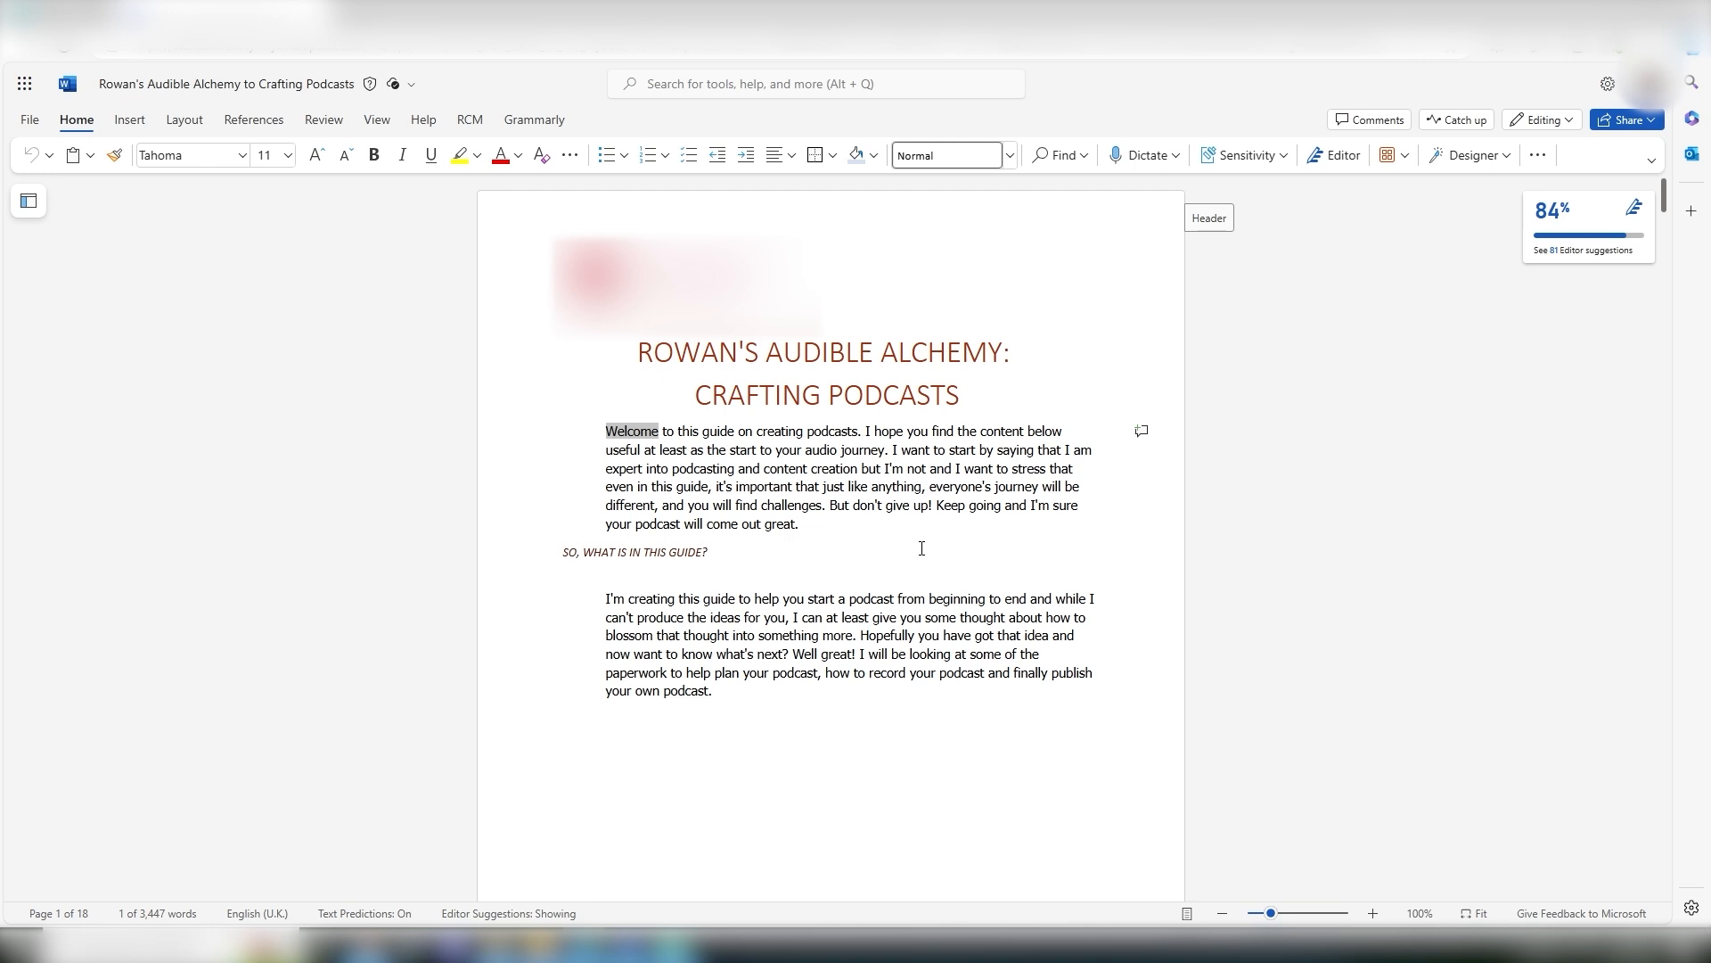
pyautogui.click(1340, 403)
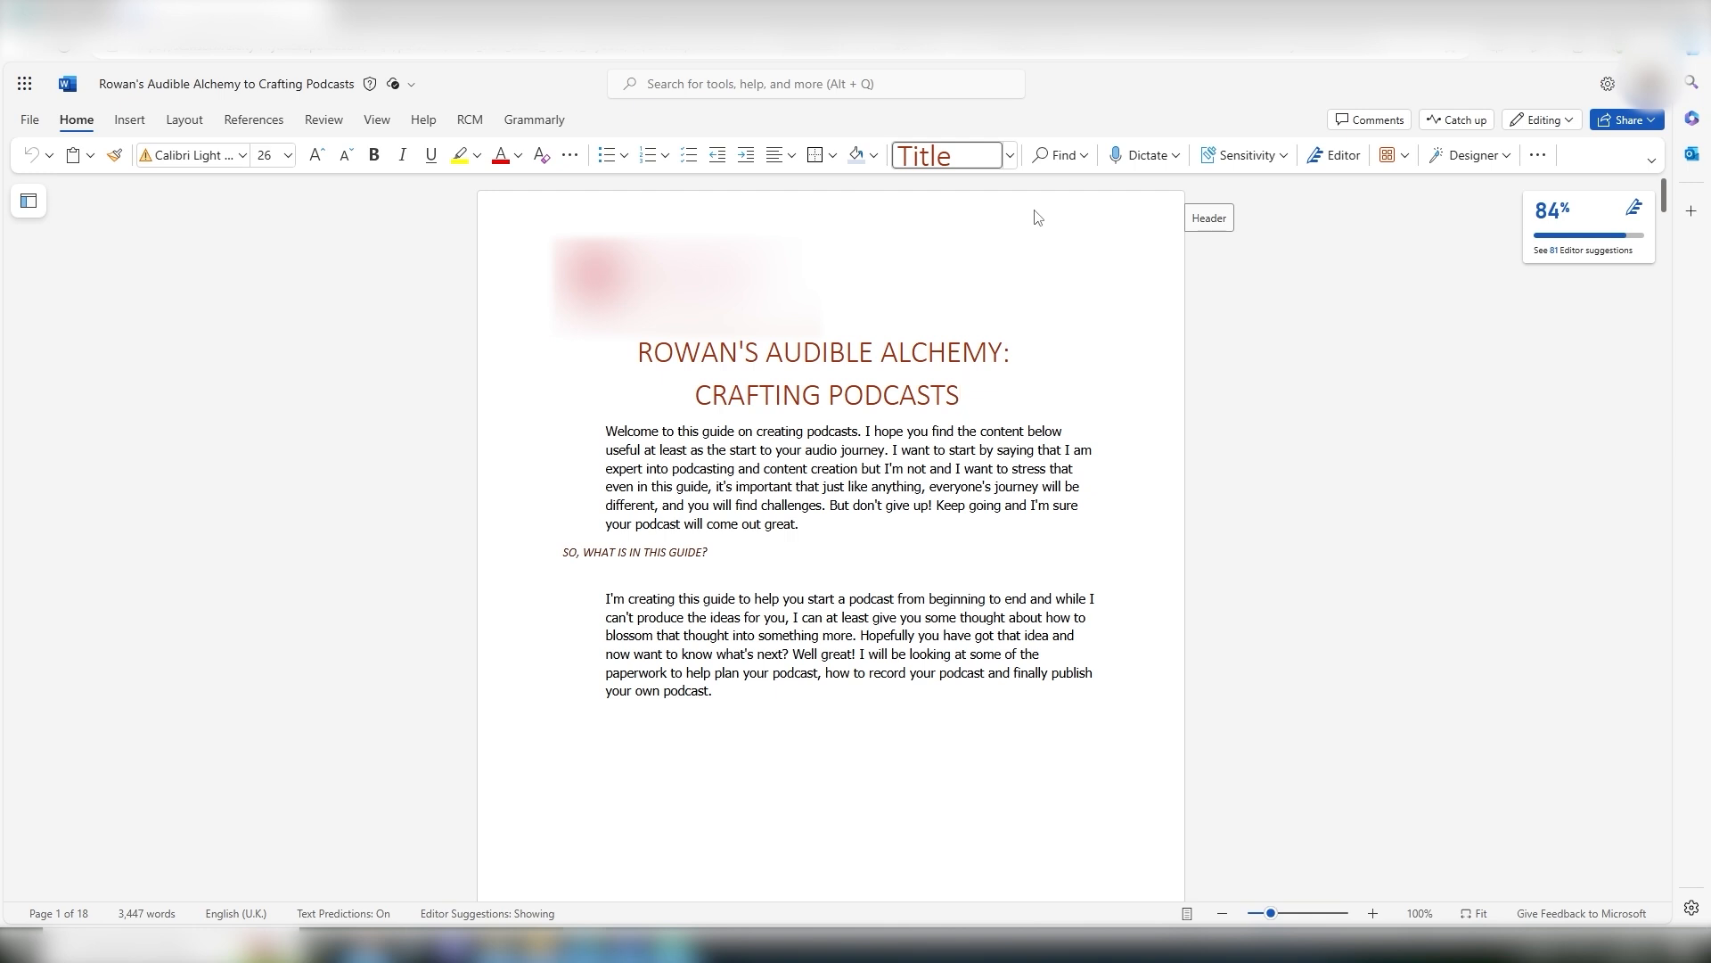
pyautogui.click(1456, 119)
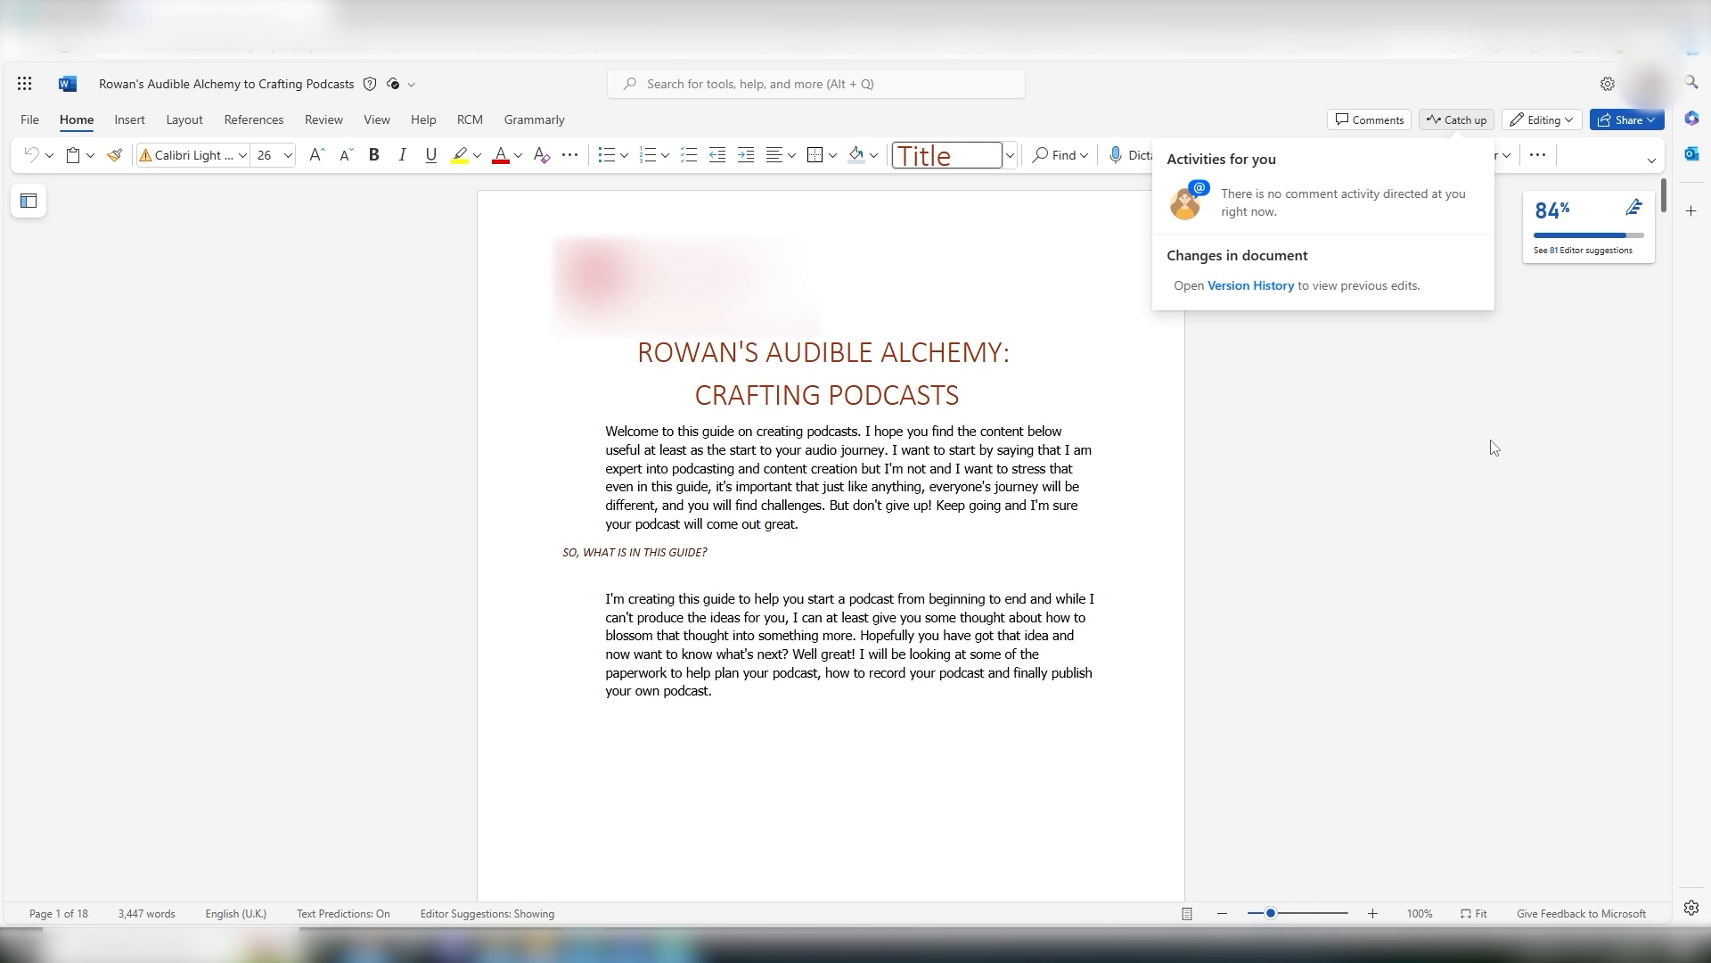
pyautogui.click(1495, 447)
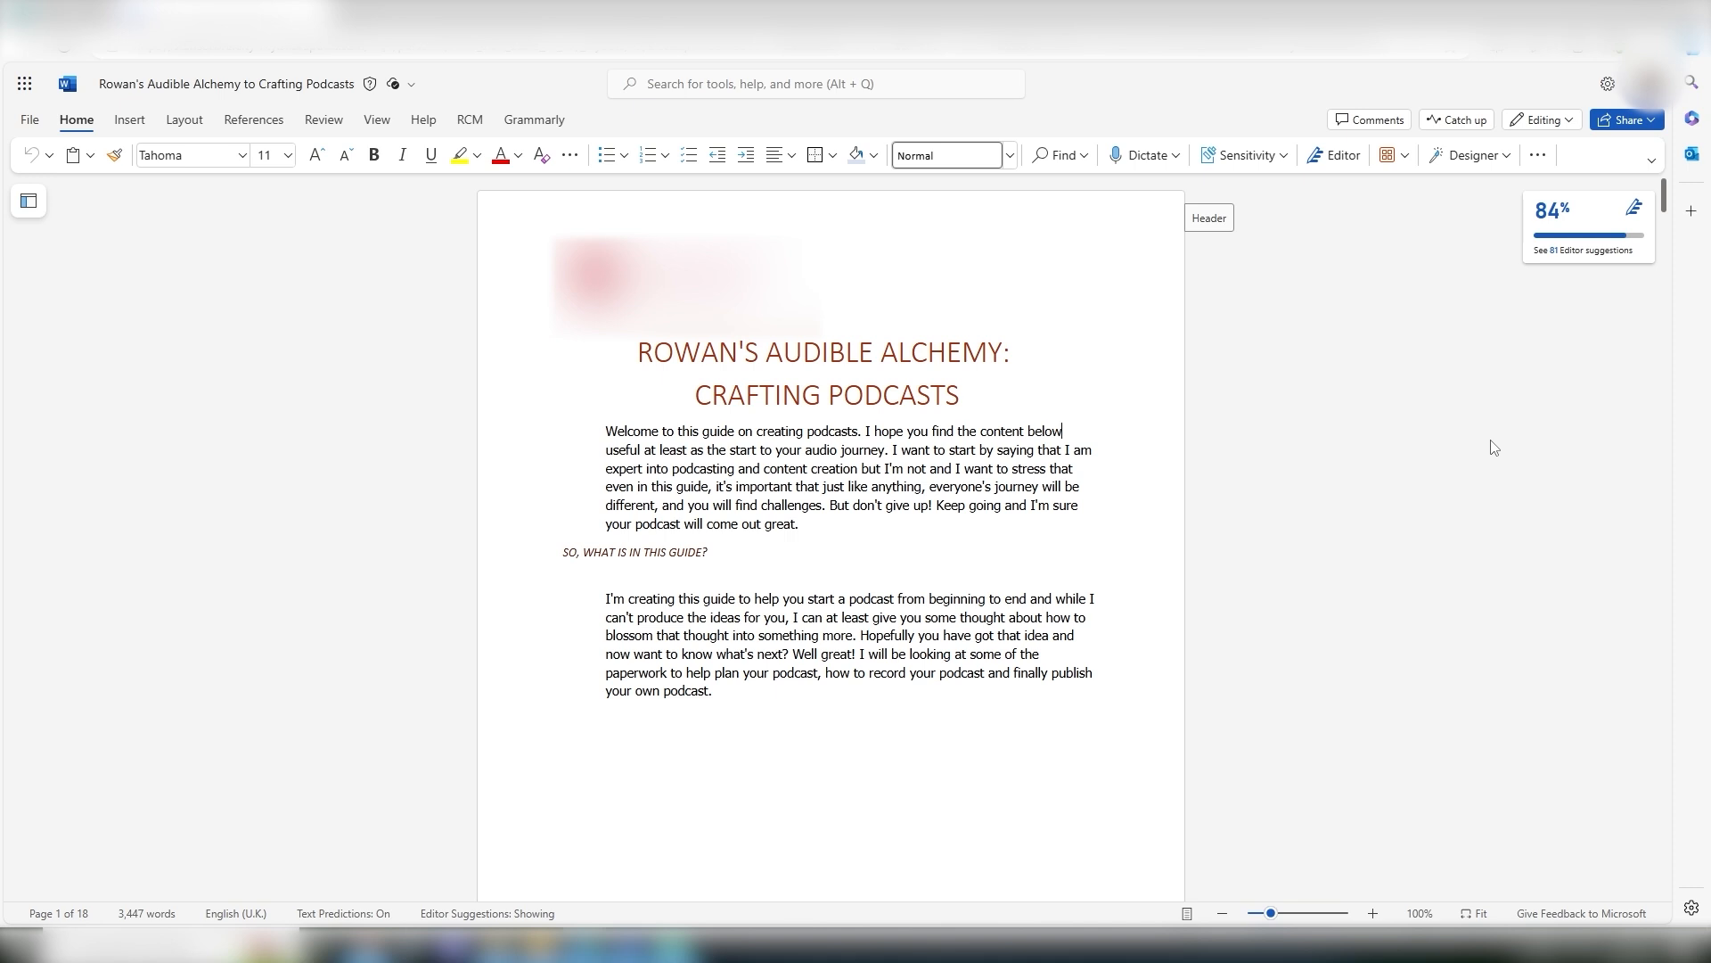
pyautogui.click(1540, 120)
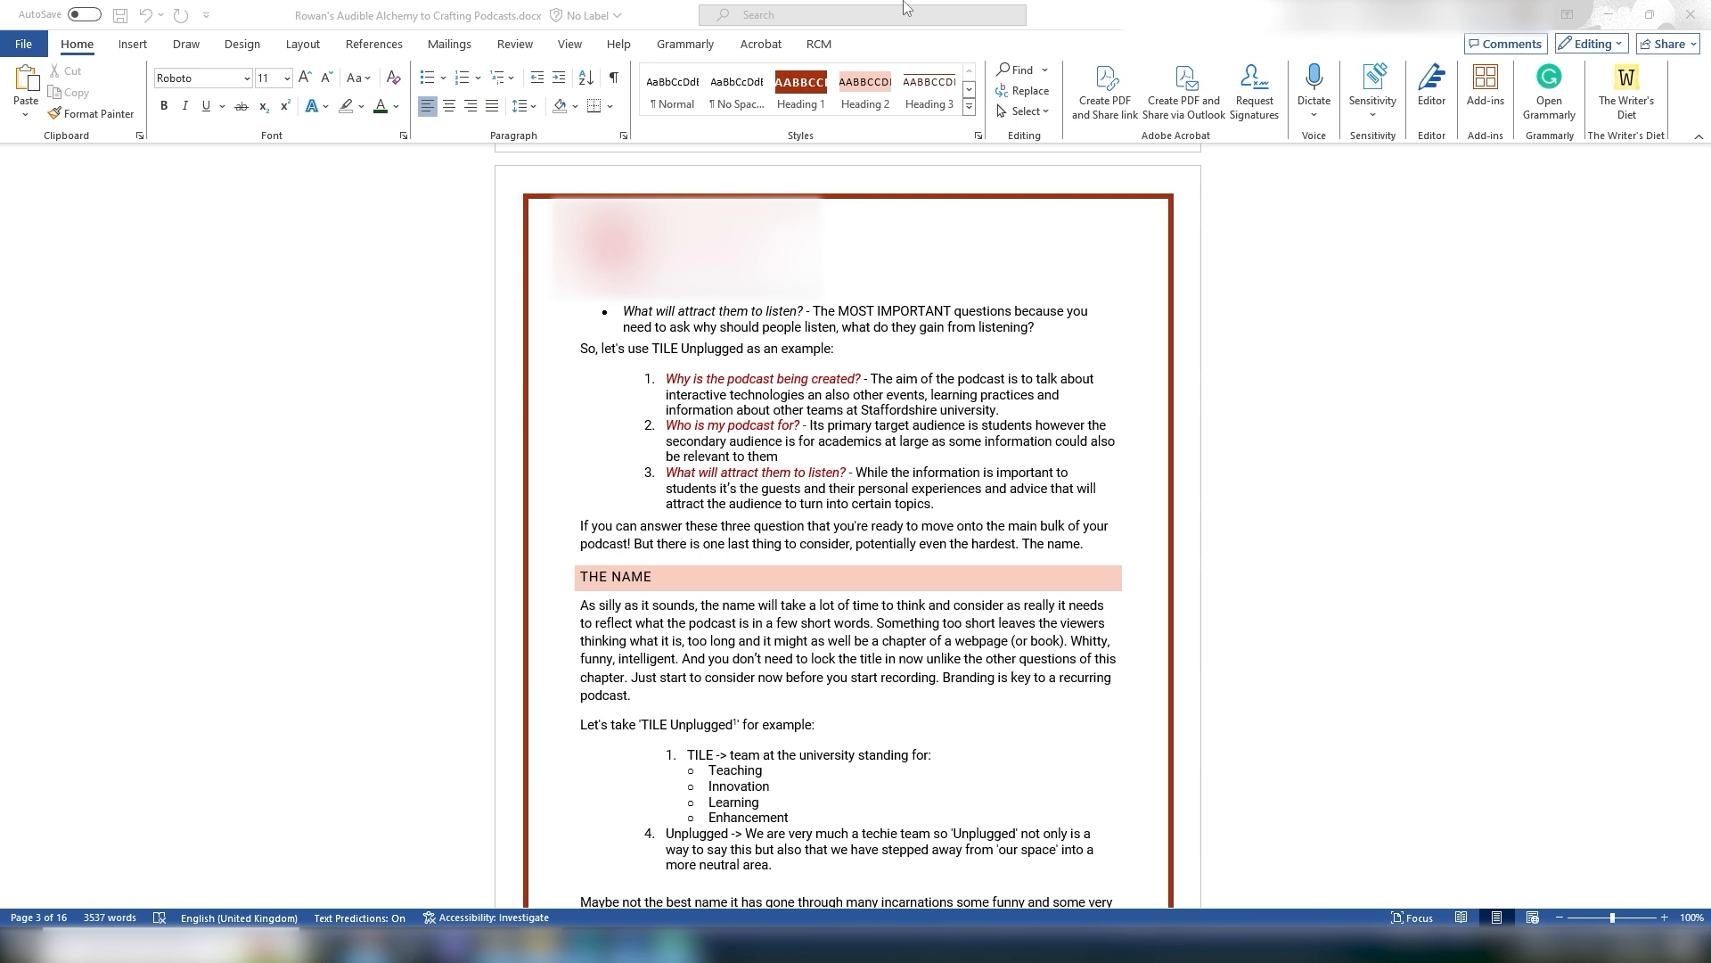
# Step: Open the Save As page for the document and return to editing
pyautogui.click(33, 45)
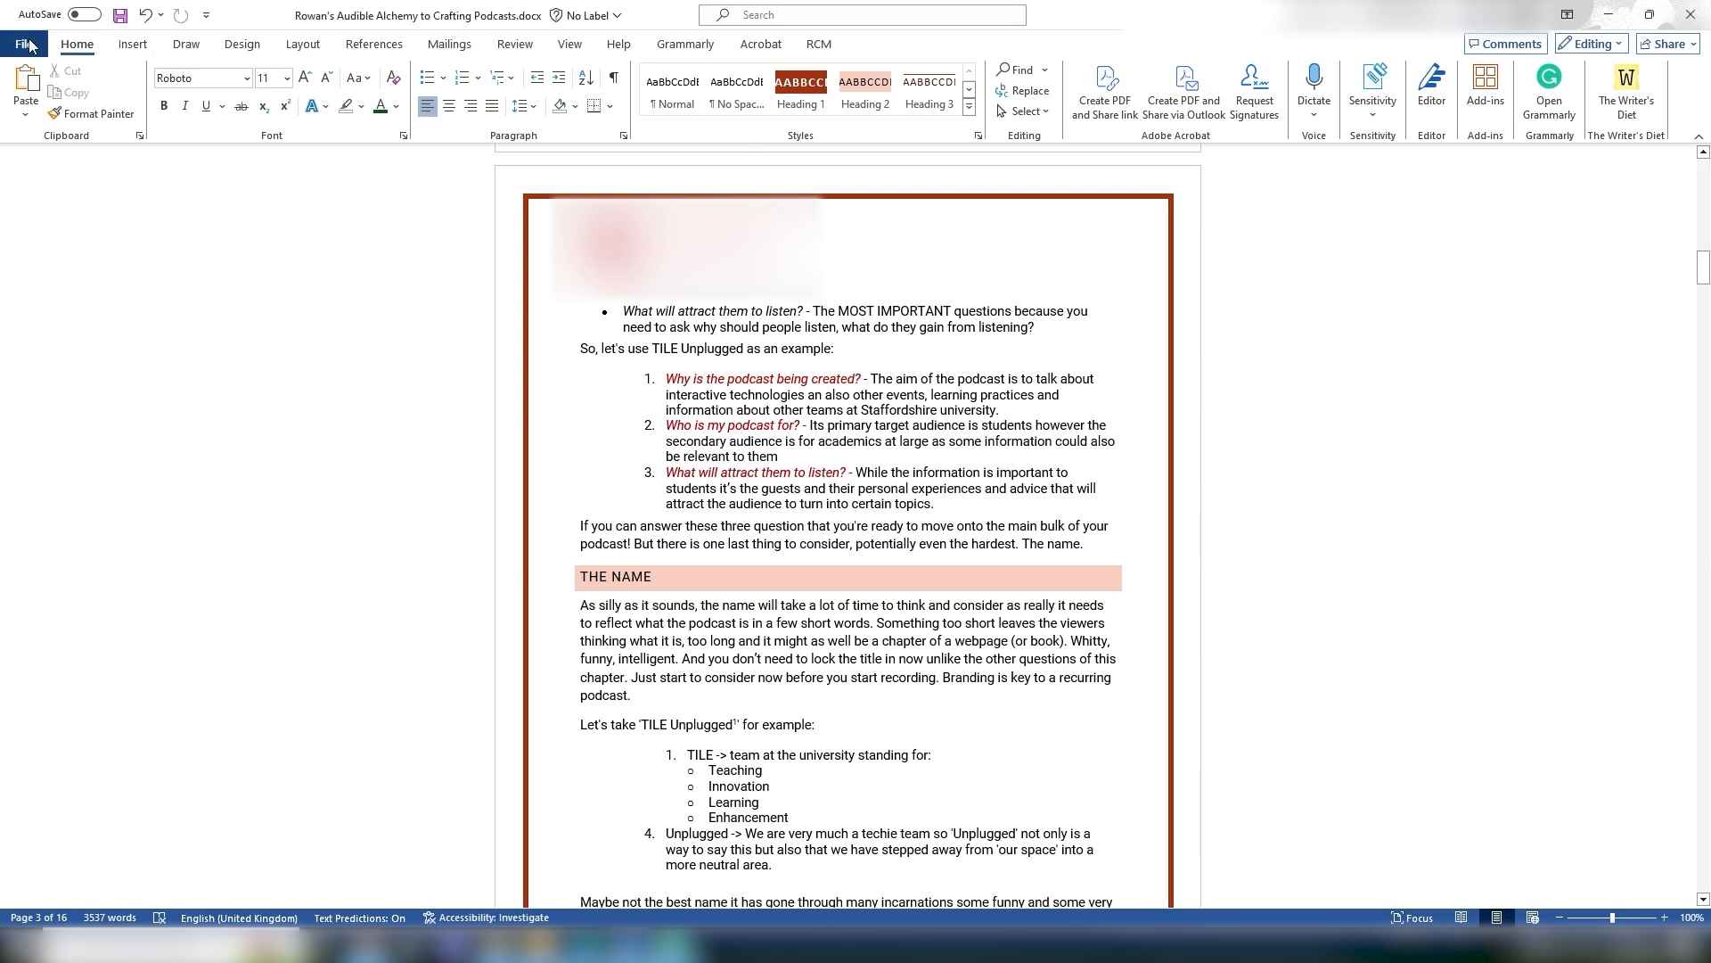
pyautogui.click(25, 41)
pyautogui.click(73, 323)
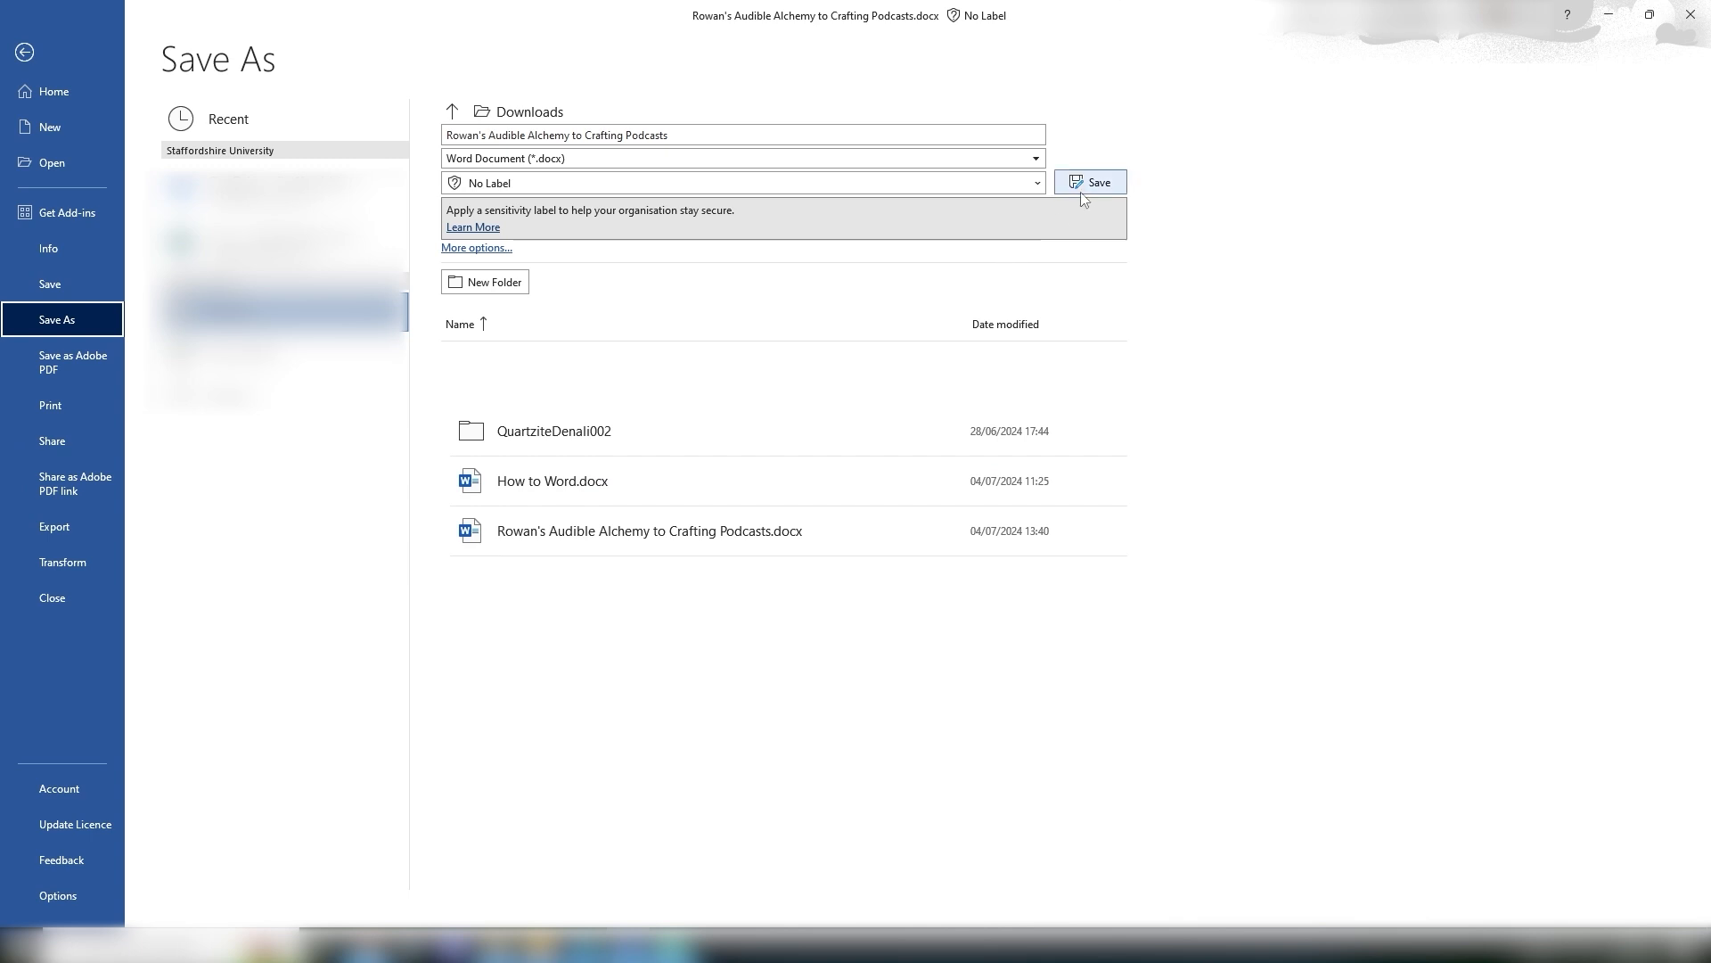
pyautogui.click(24, 52)
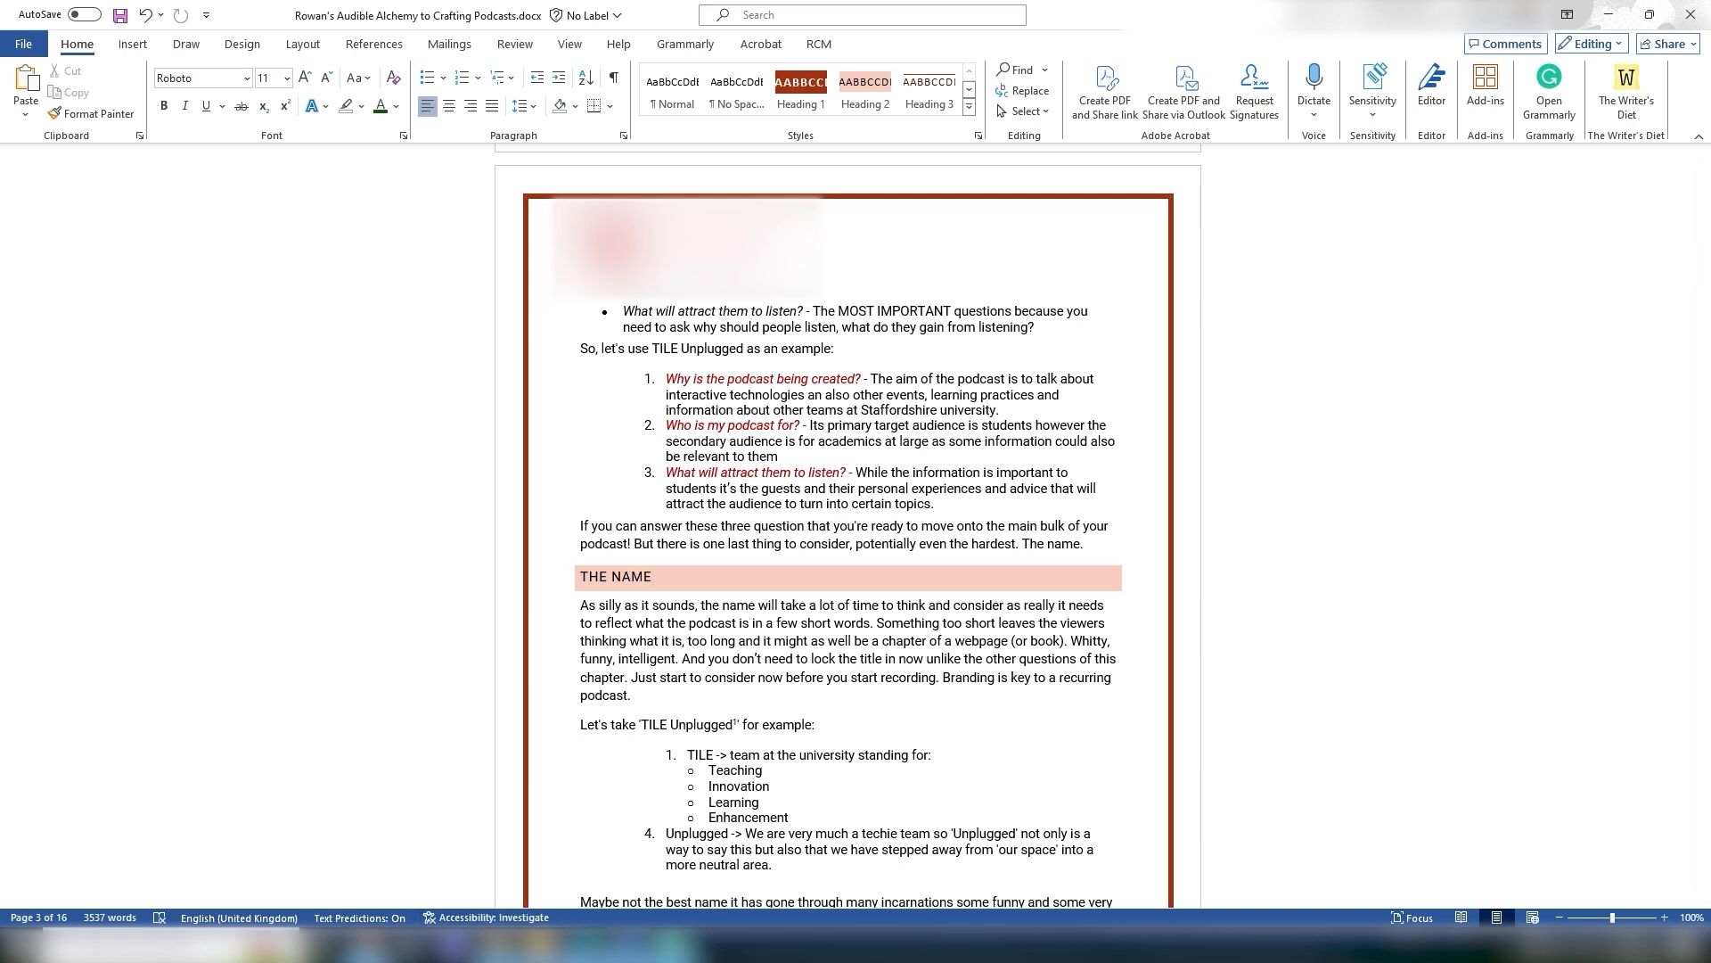
# Step: Open the 'Submit your assignment here (test your text)' item under Test your text: Blackboard Assignments in the course
pyautogui.click(584, 944)
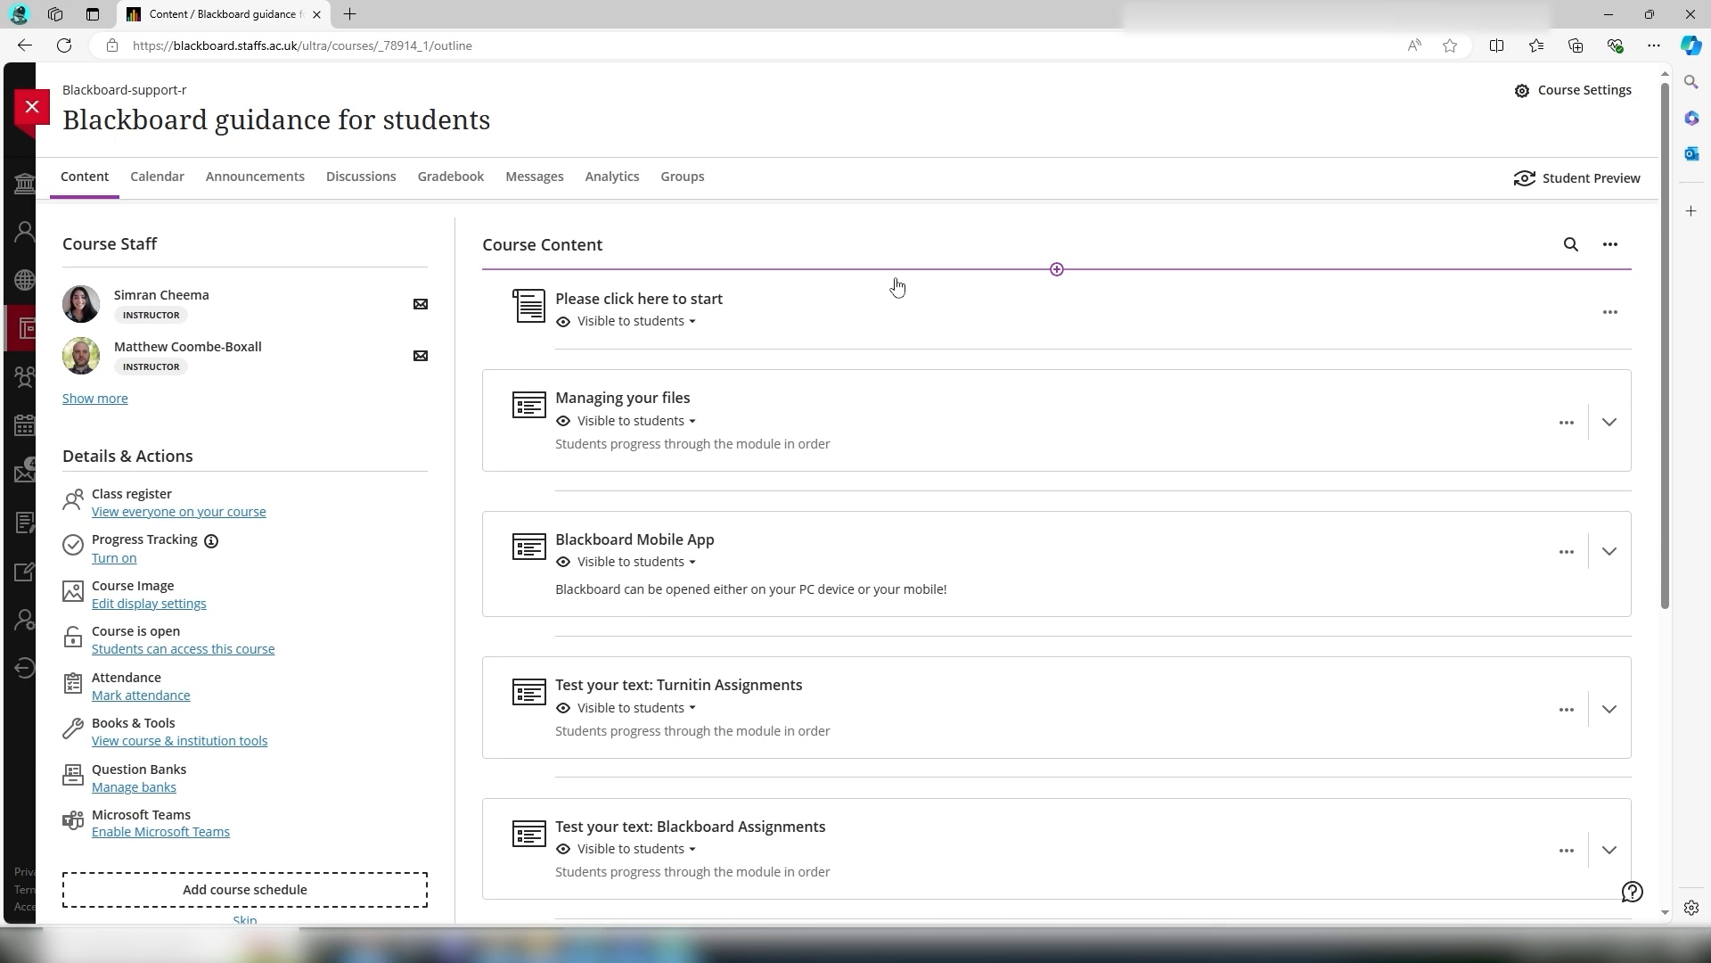
pyautogui.scroll(-4, 861, 284)
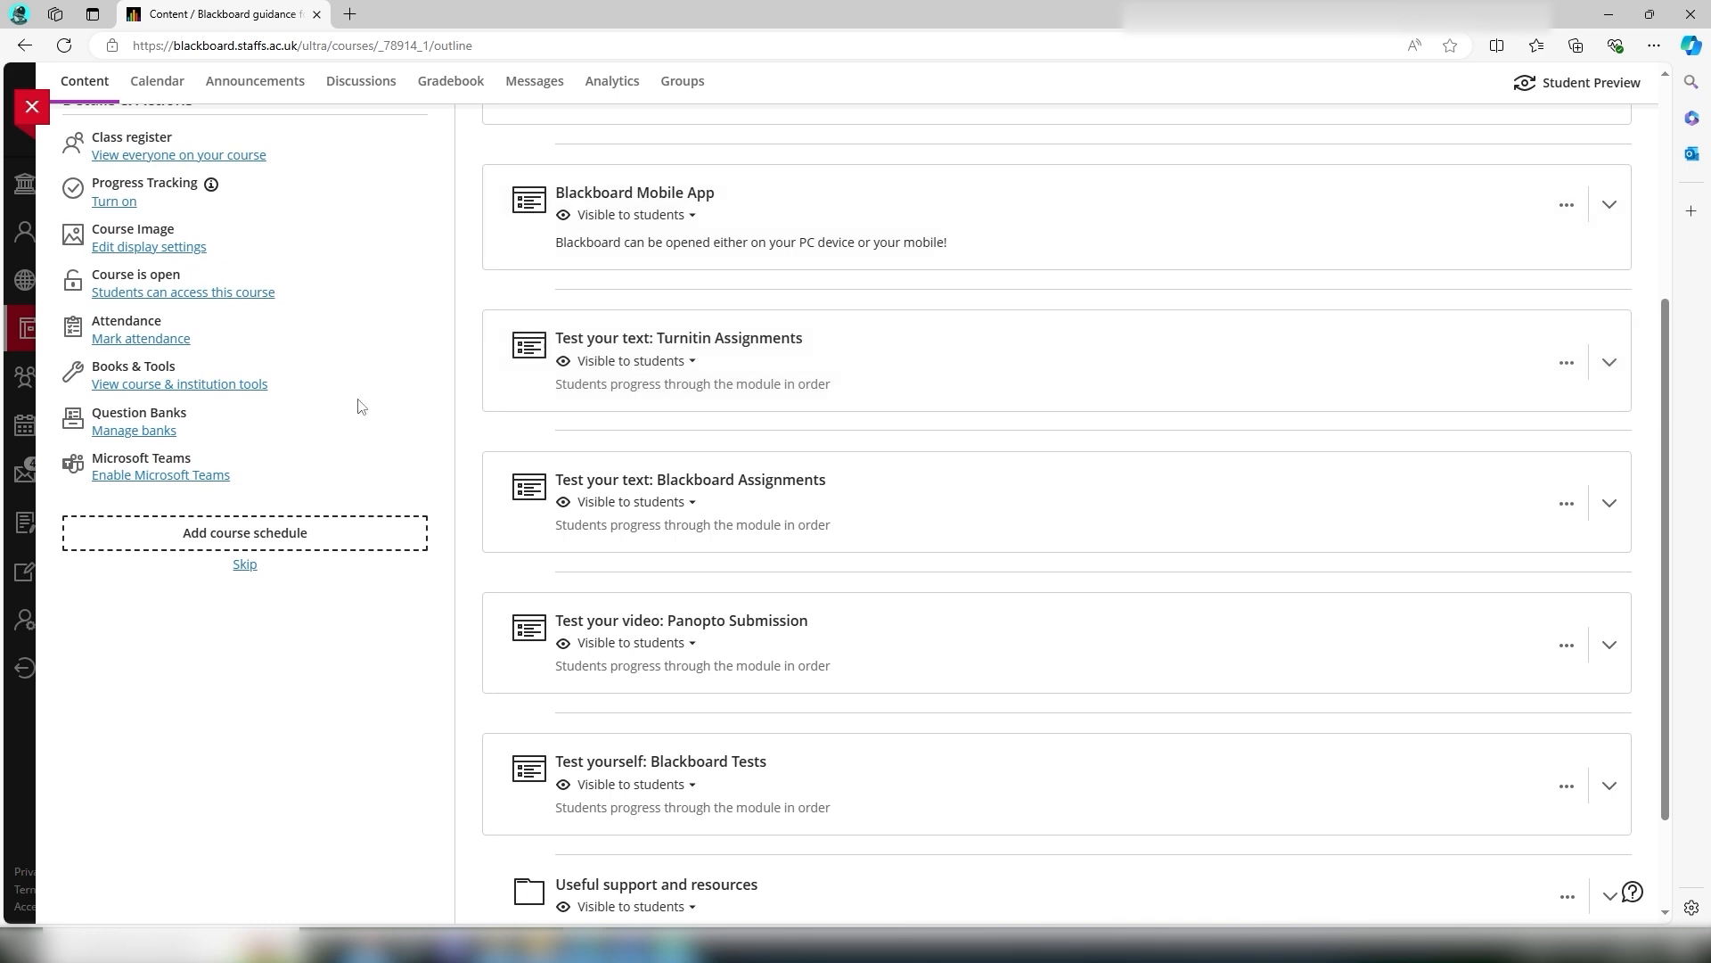
pyautogui.click(822, 499)
pyautogui.scroll(-3, 892, 500)
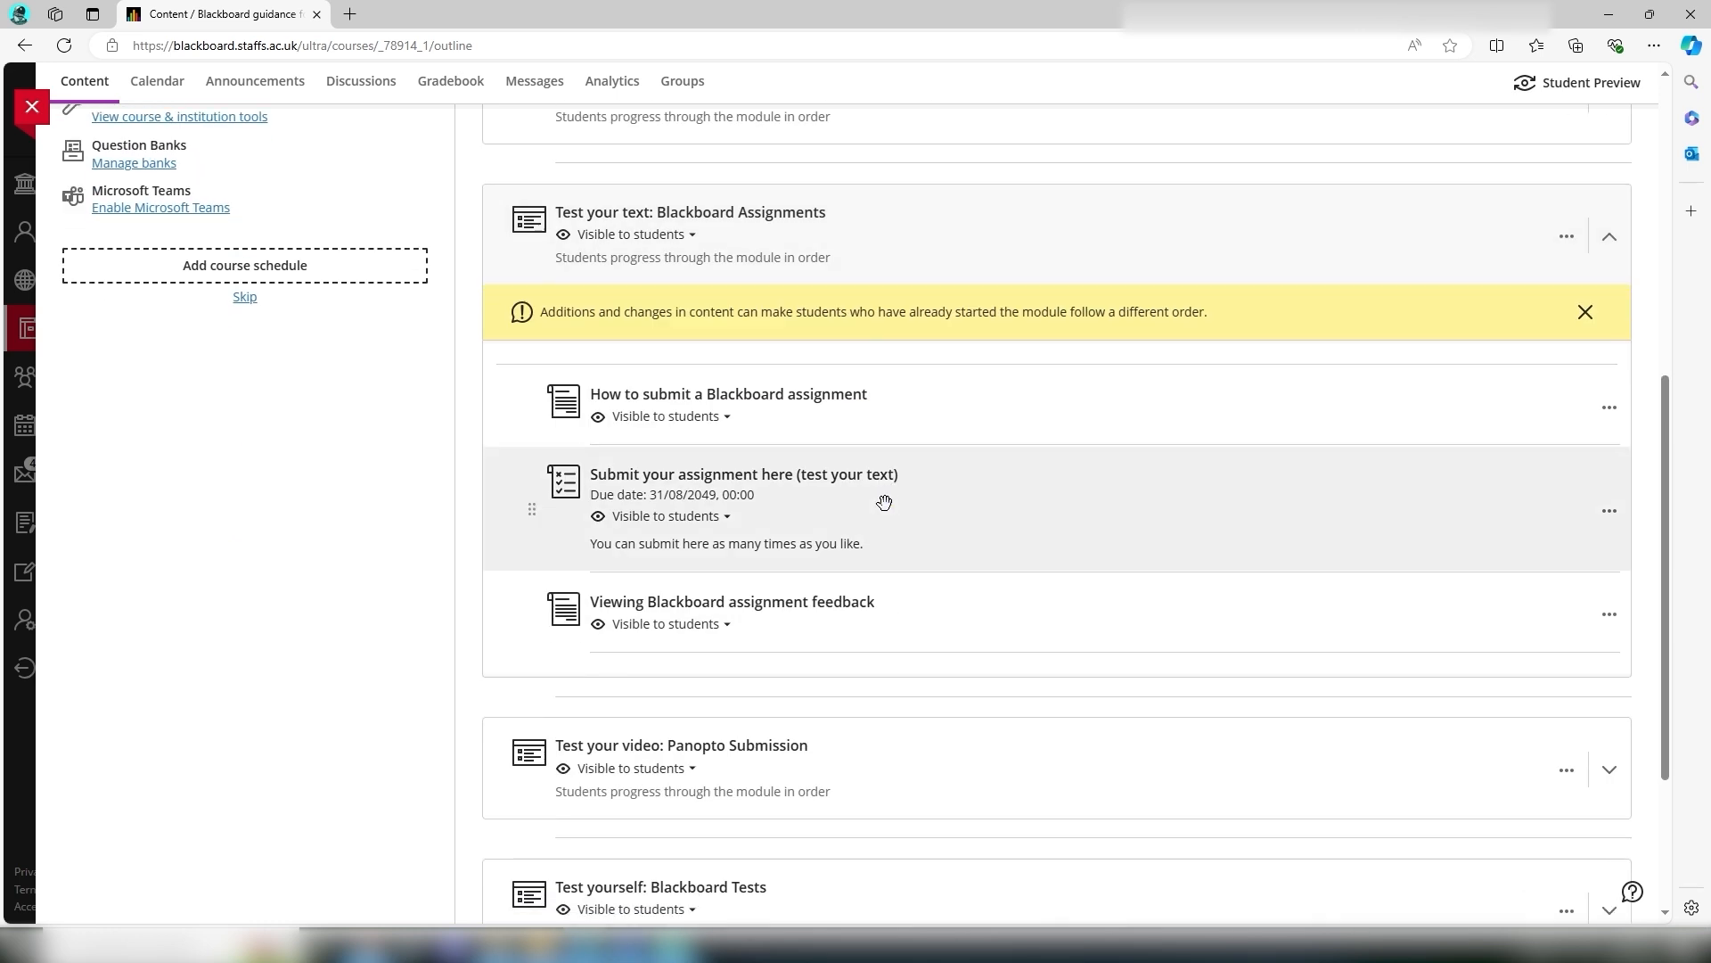
pyautogui.click(782, 492)
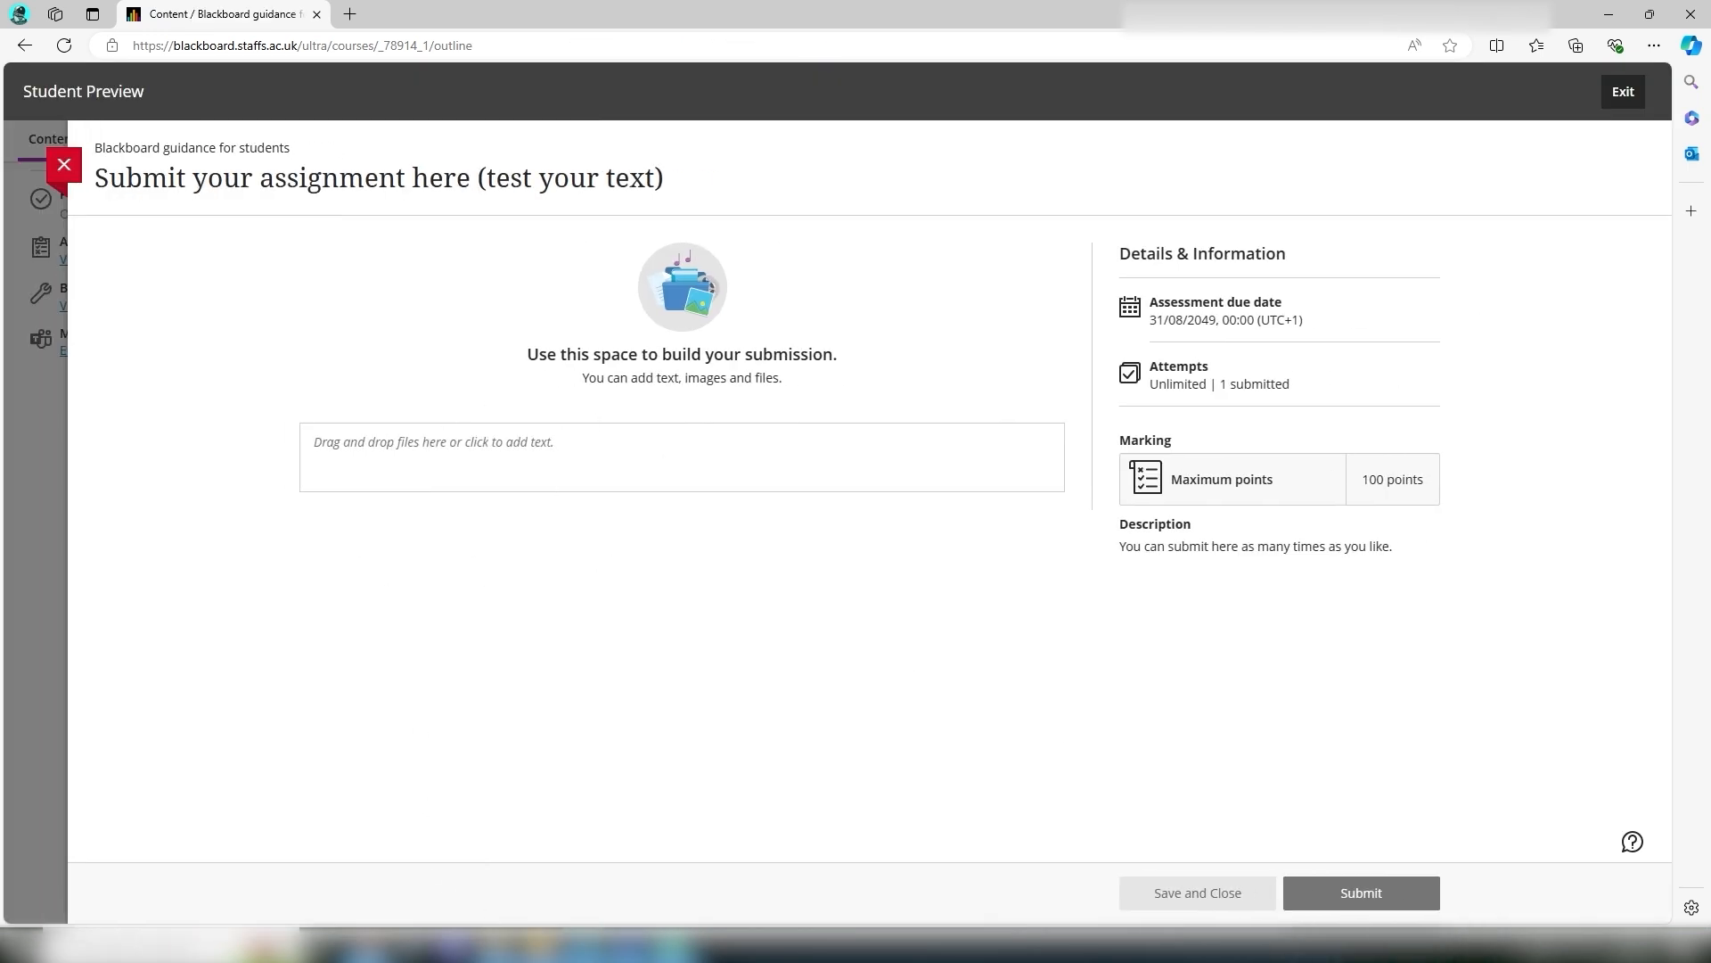
# Step: Add Rowan's Audible Alchemy to Crafting Podcasts.docx from the Downloads folder to the submission and save its display name
pyautogui.click(541, 944)
pyautogui.click(1297, 272)
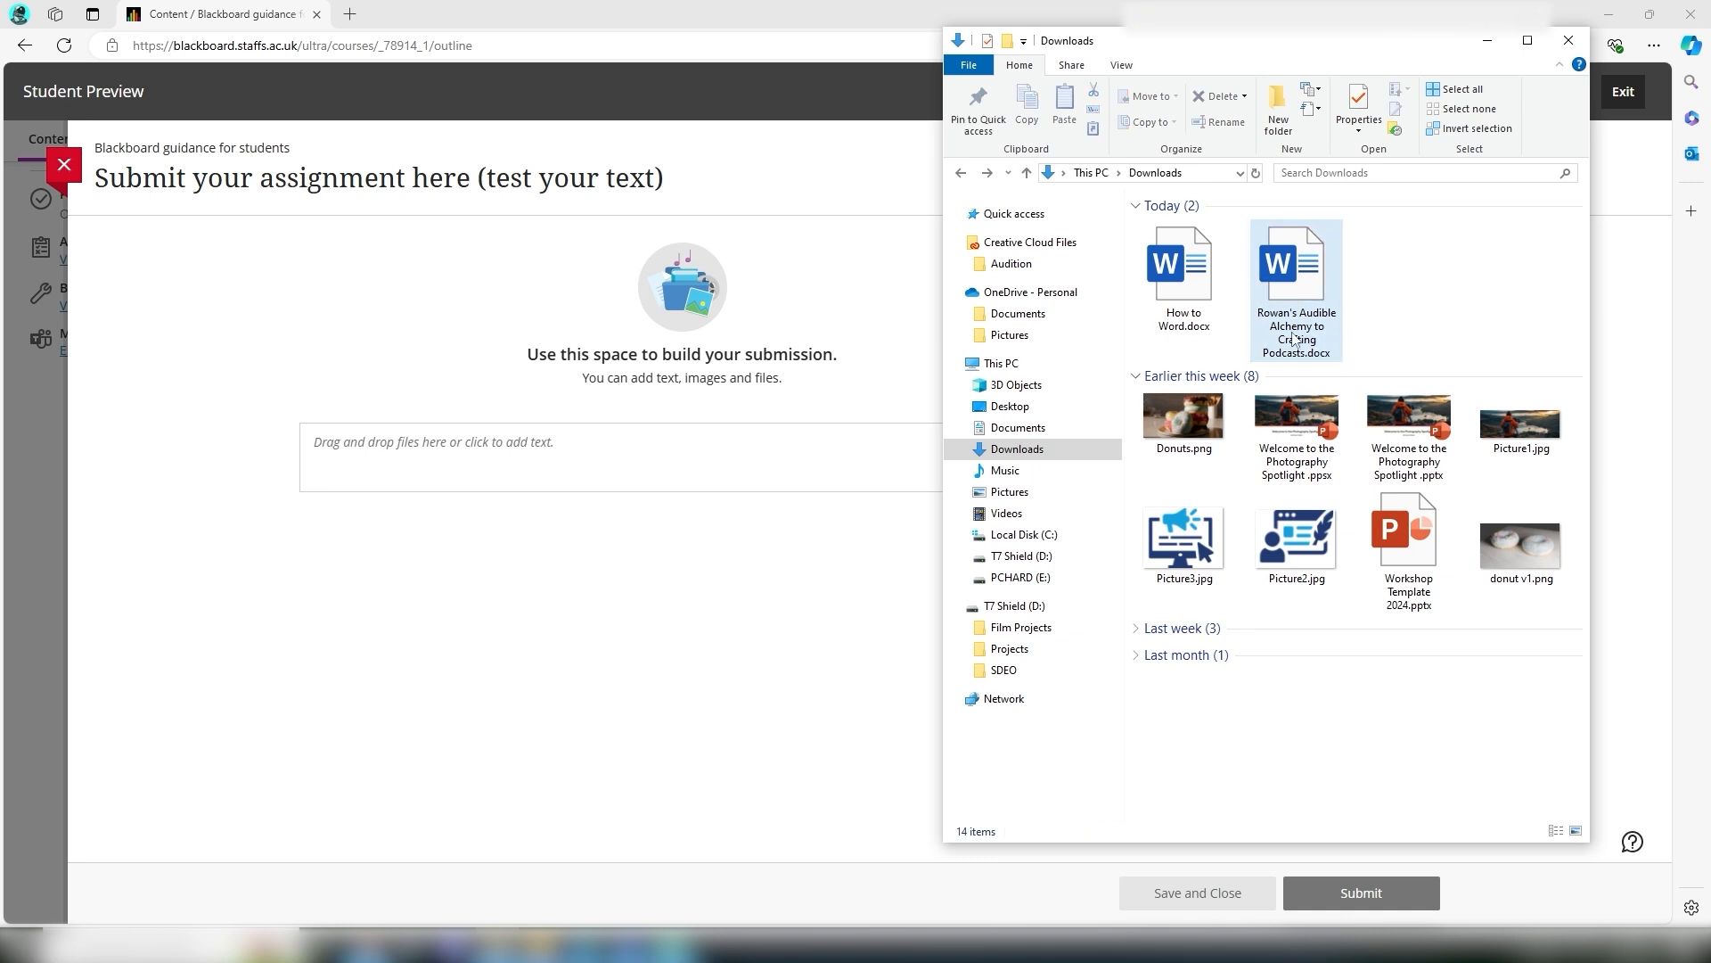
pyautogui.moveTo(1303, 274); pyautogui.dragTo(428, 443)
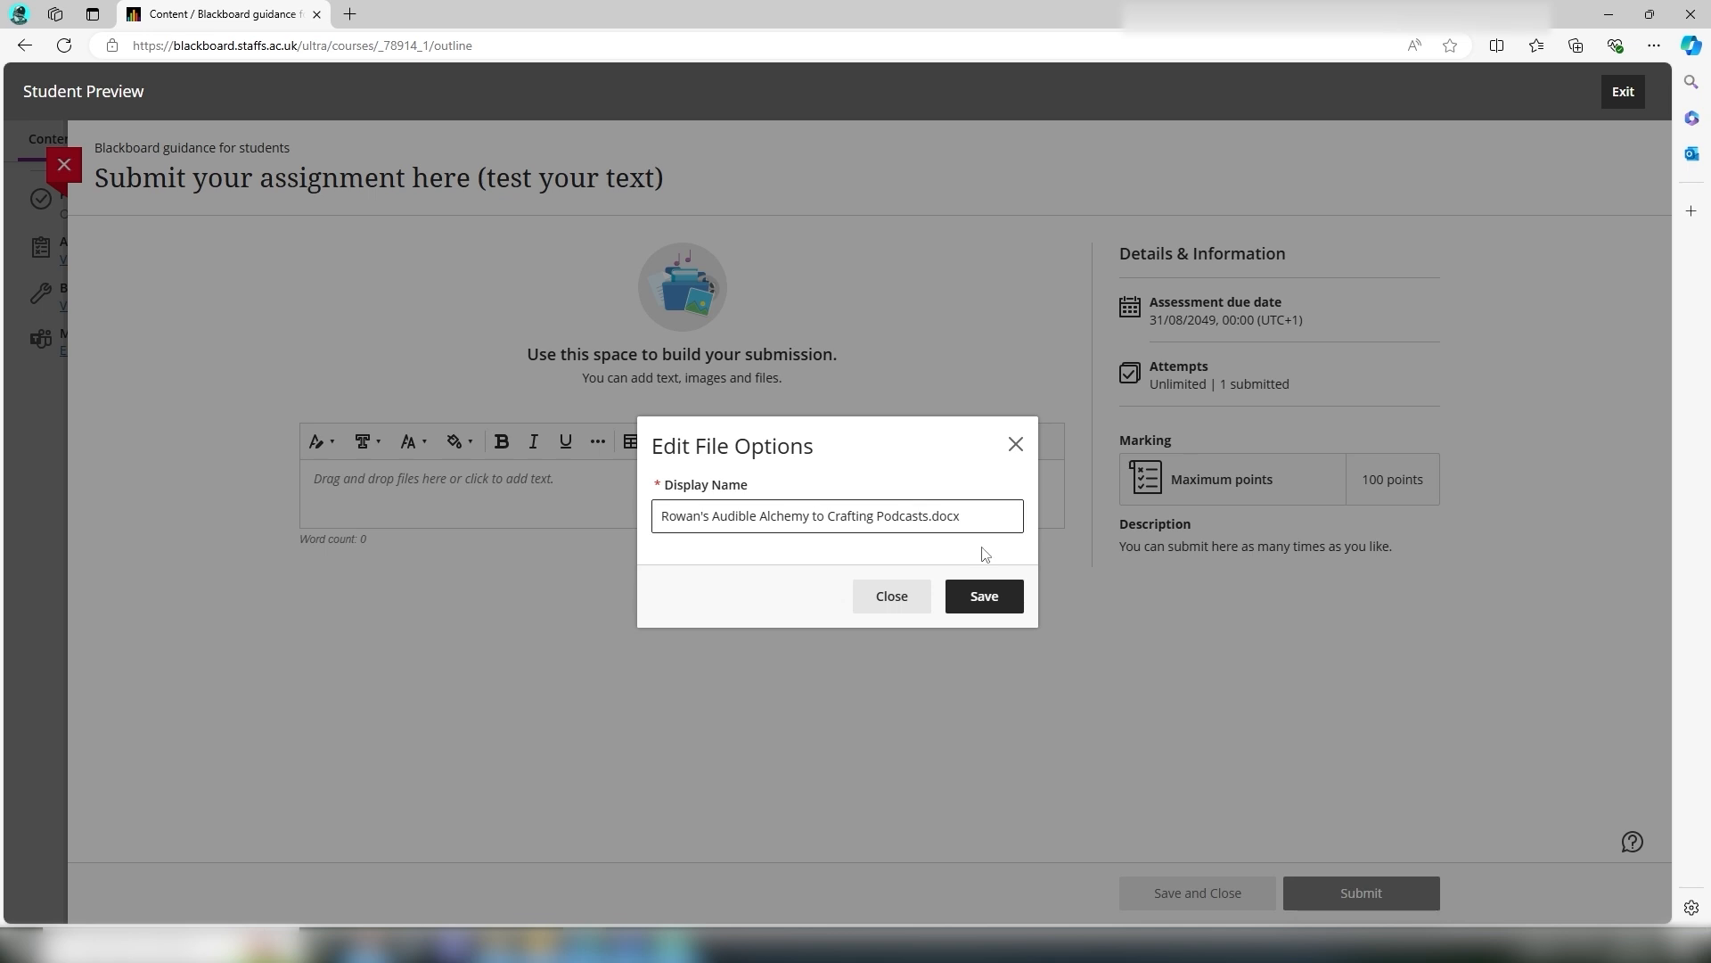
pyautogui.click(1004, 595)
pyautogui.rightClick(1006, 593)
pyautogui.click(869, 613)
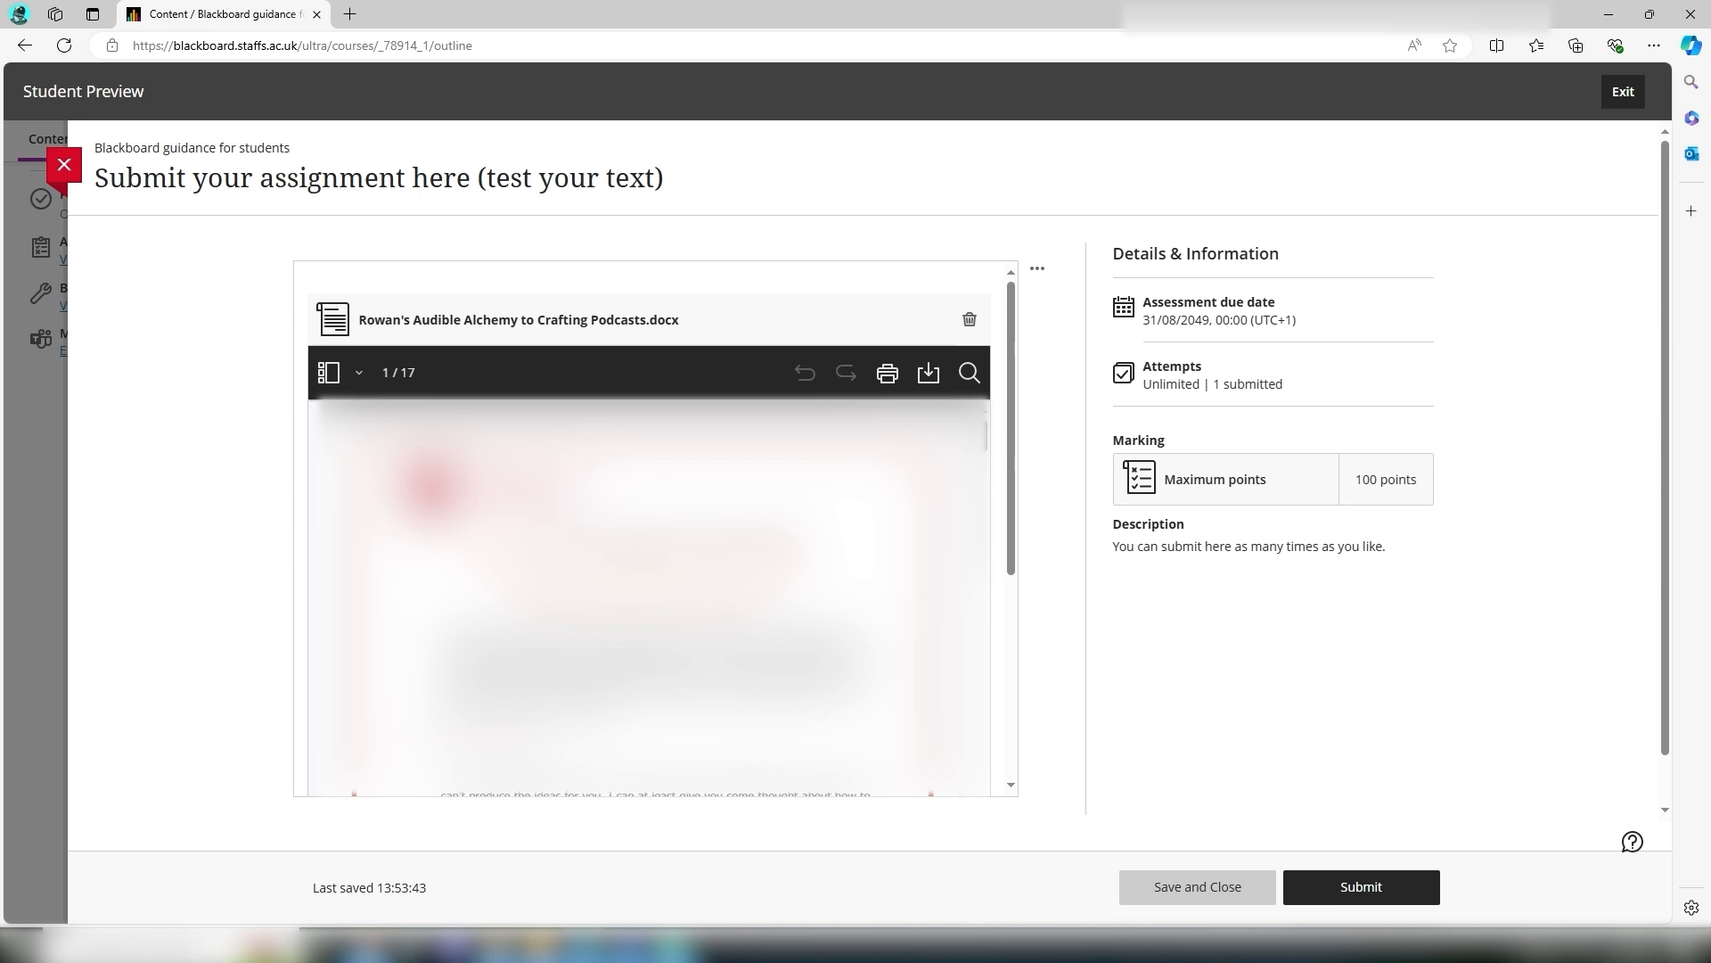
# Step: Scroll through the attached document preview, then submit the assignment and close the confirmation
pyautogui.scroll(-5, 649, 597)
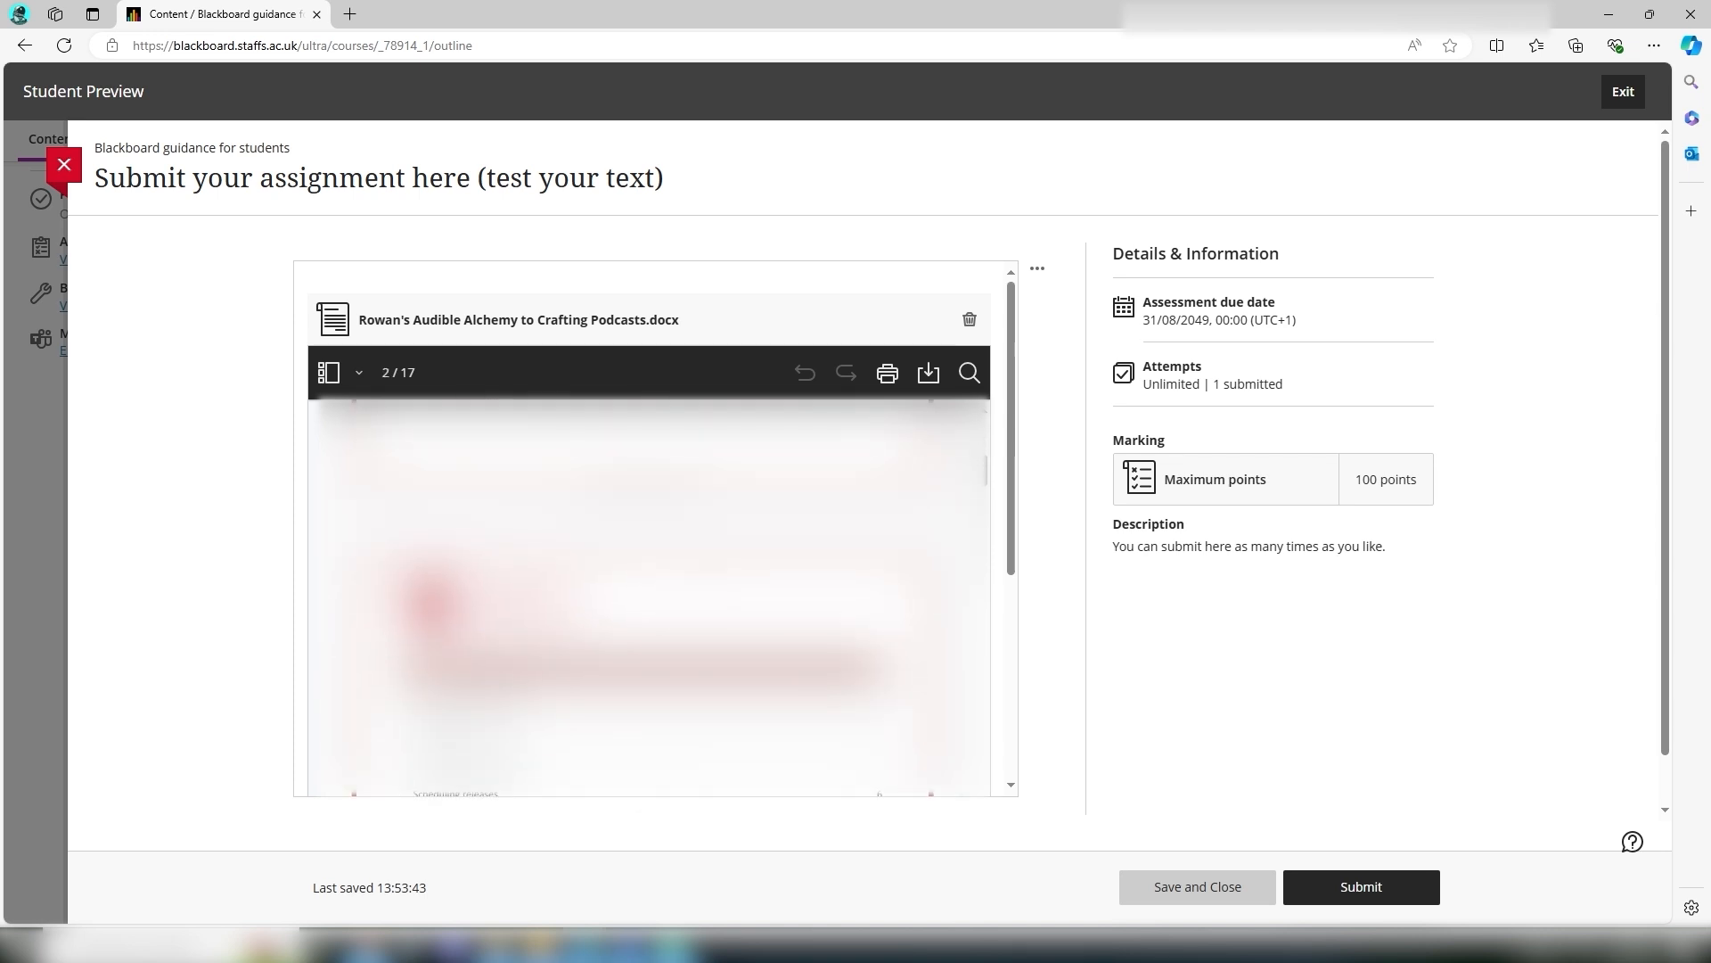
pyautogui.scroll(-5, 649, 597)
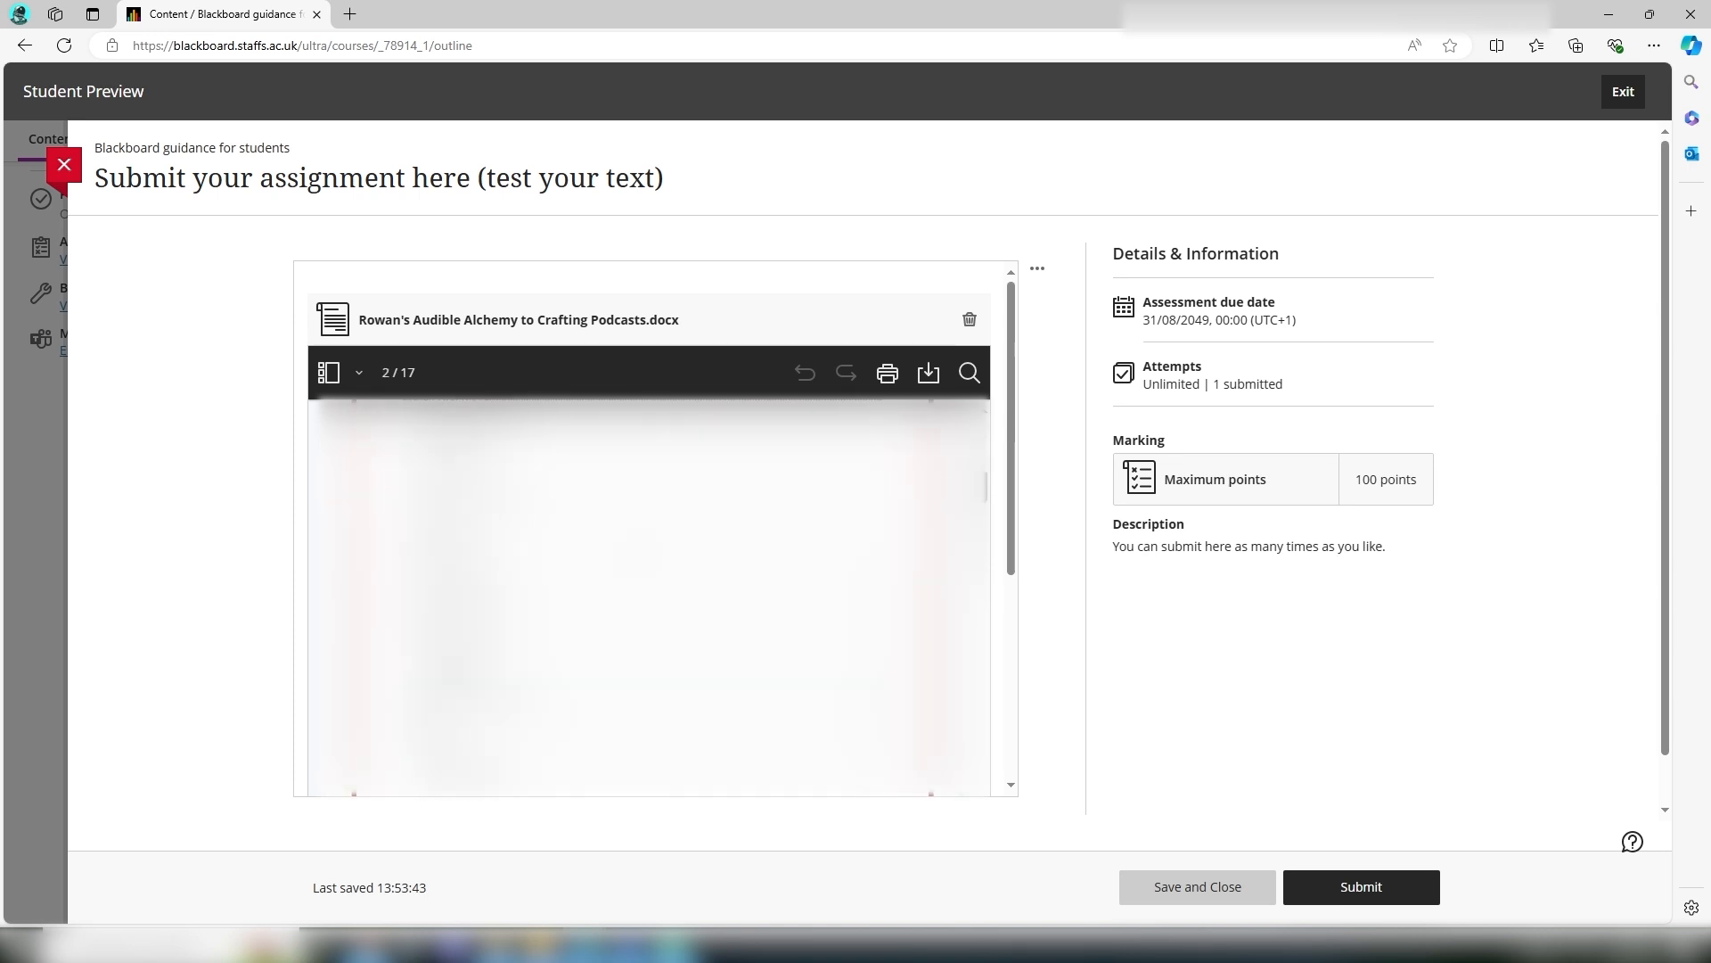
pyautogui.scroll(-5, 649, 597)
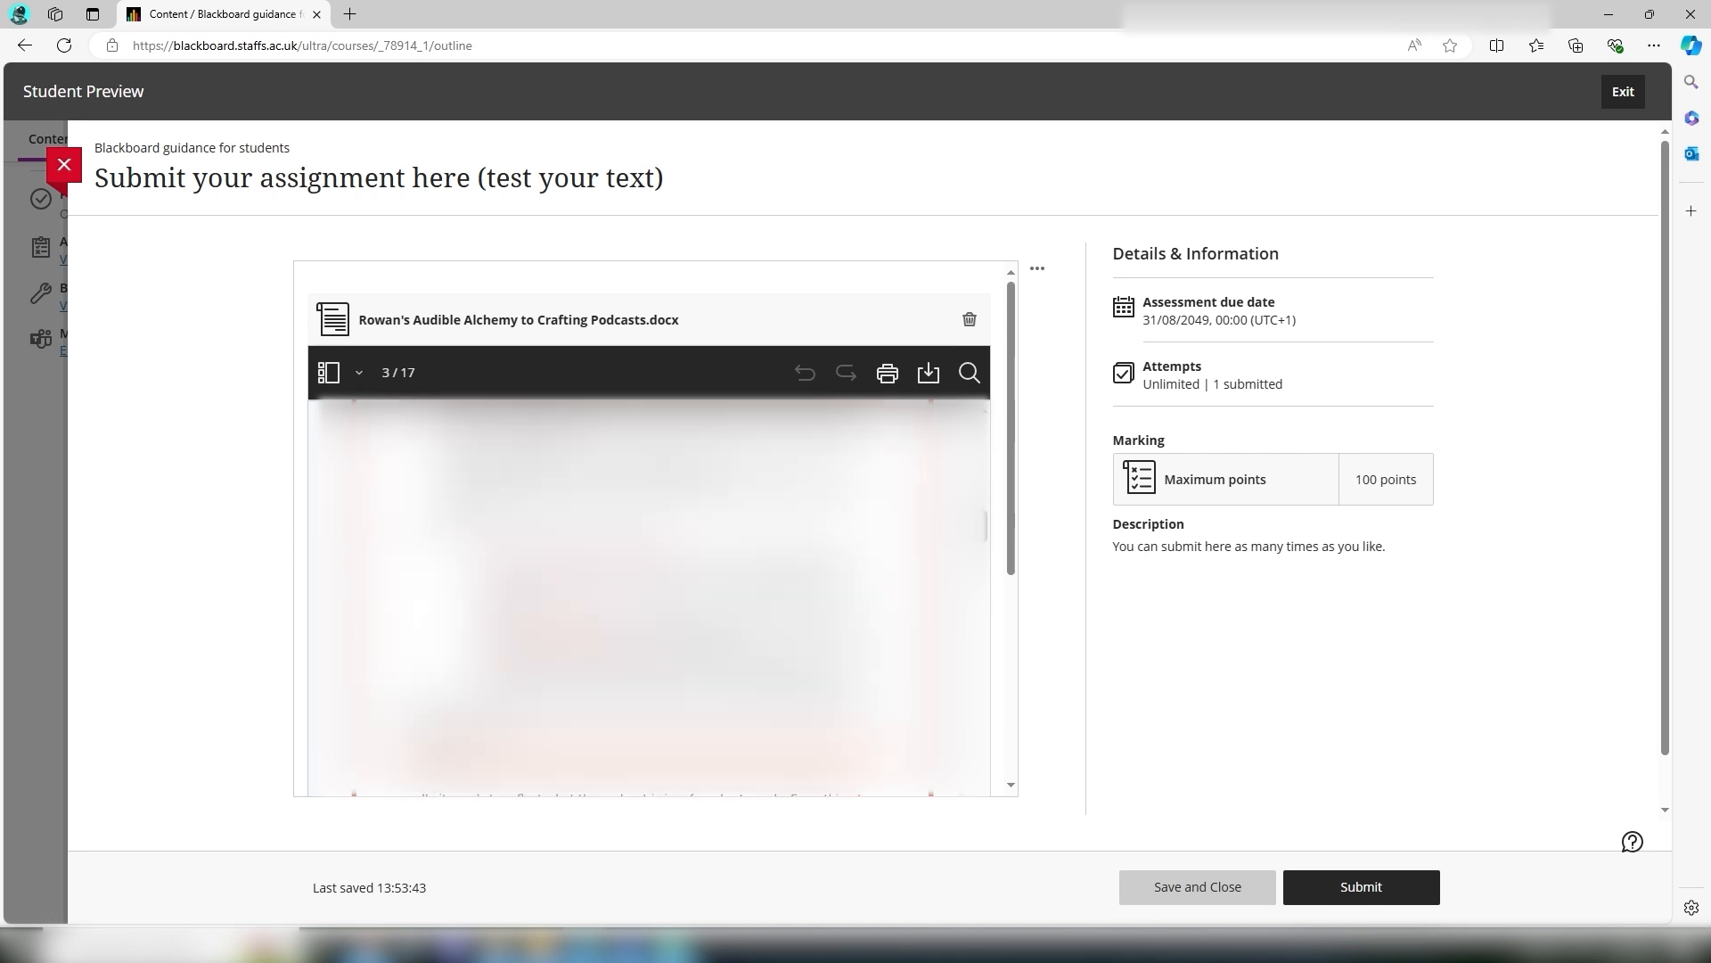
pyautogui.scroll(-10, 648, 597)
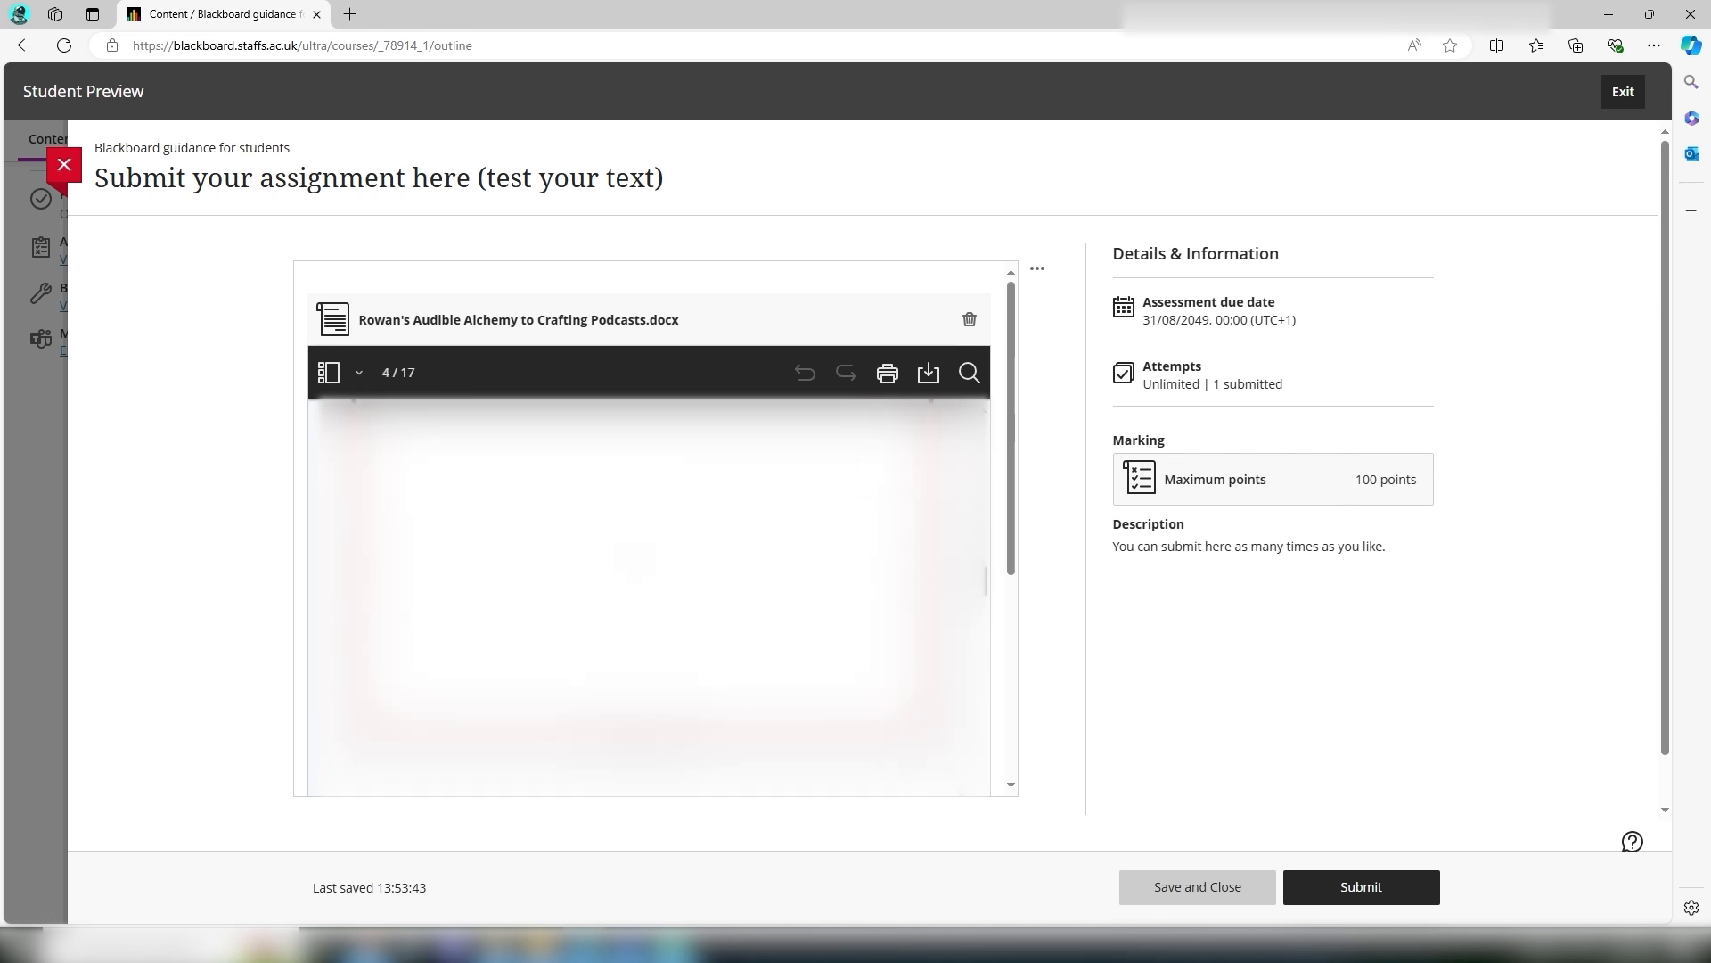
pyautogui.scroll(-1, 600, 569)
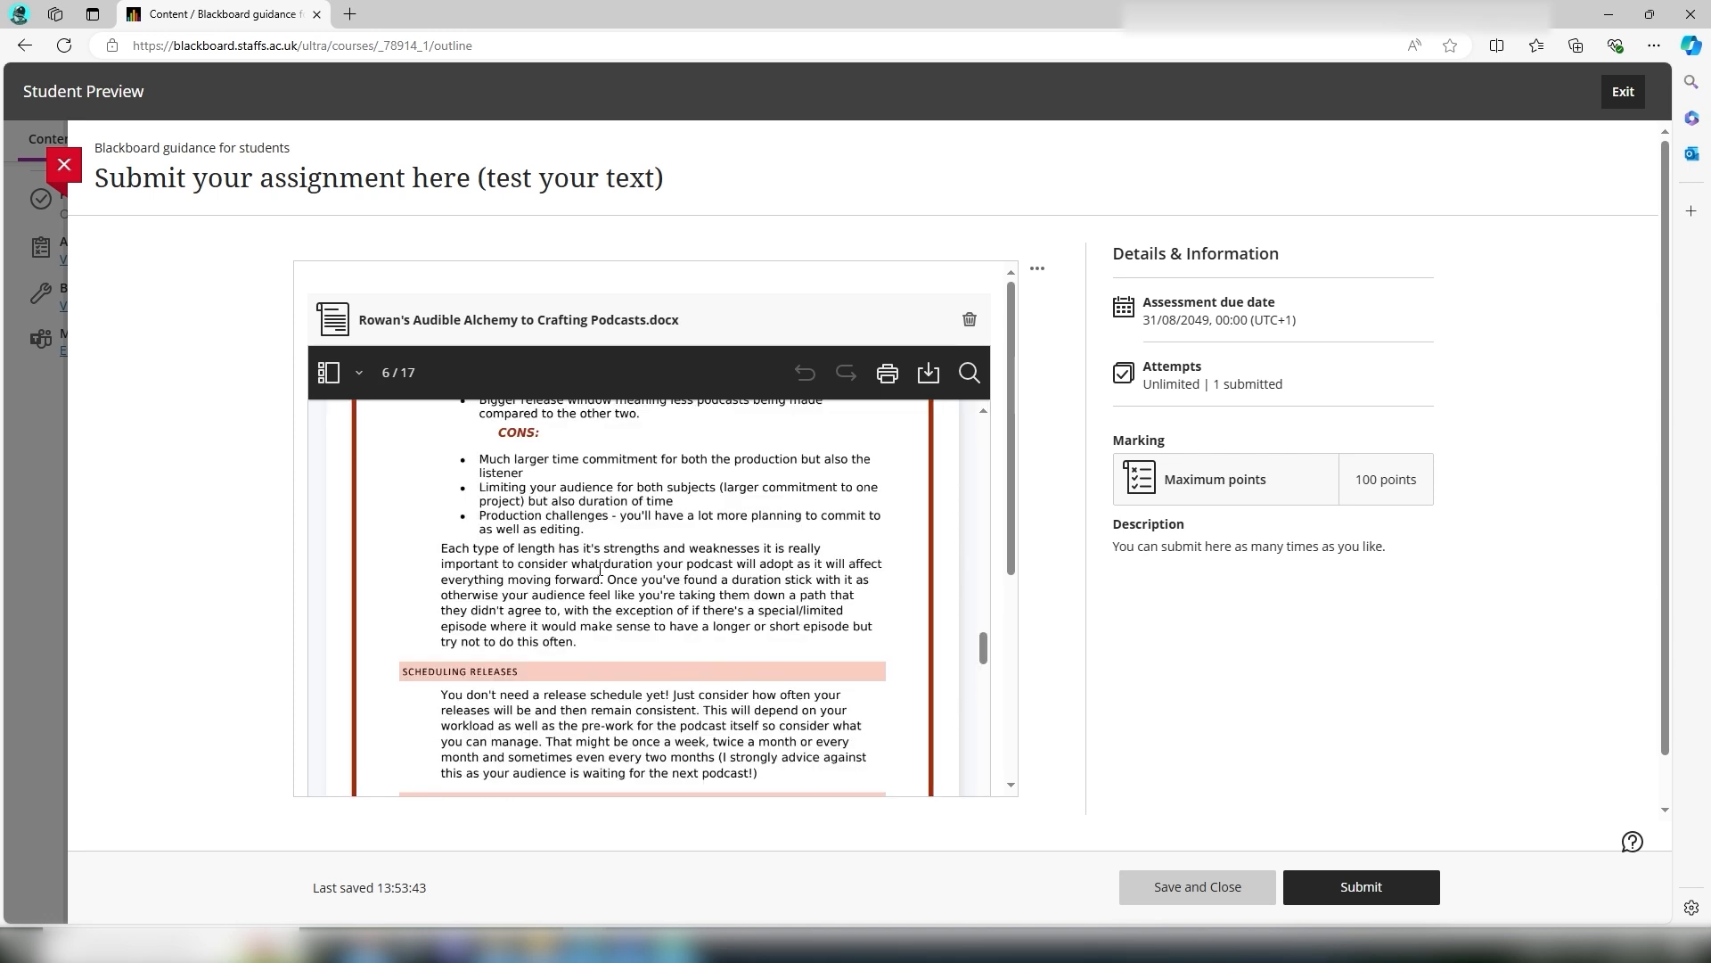
pyautogui.click(1346, 875)
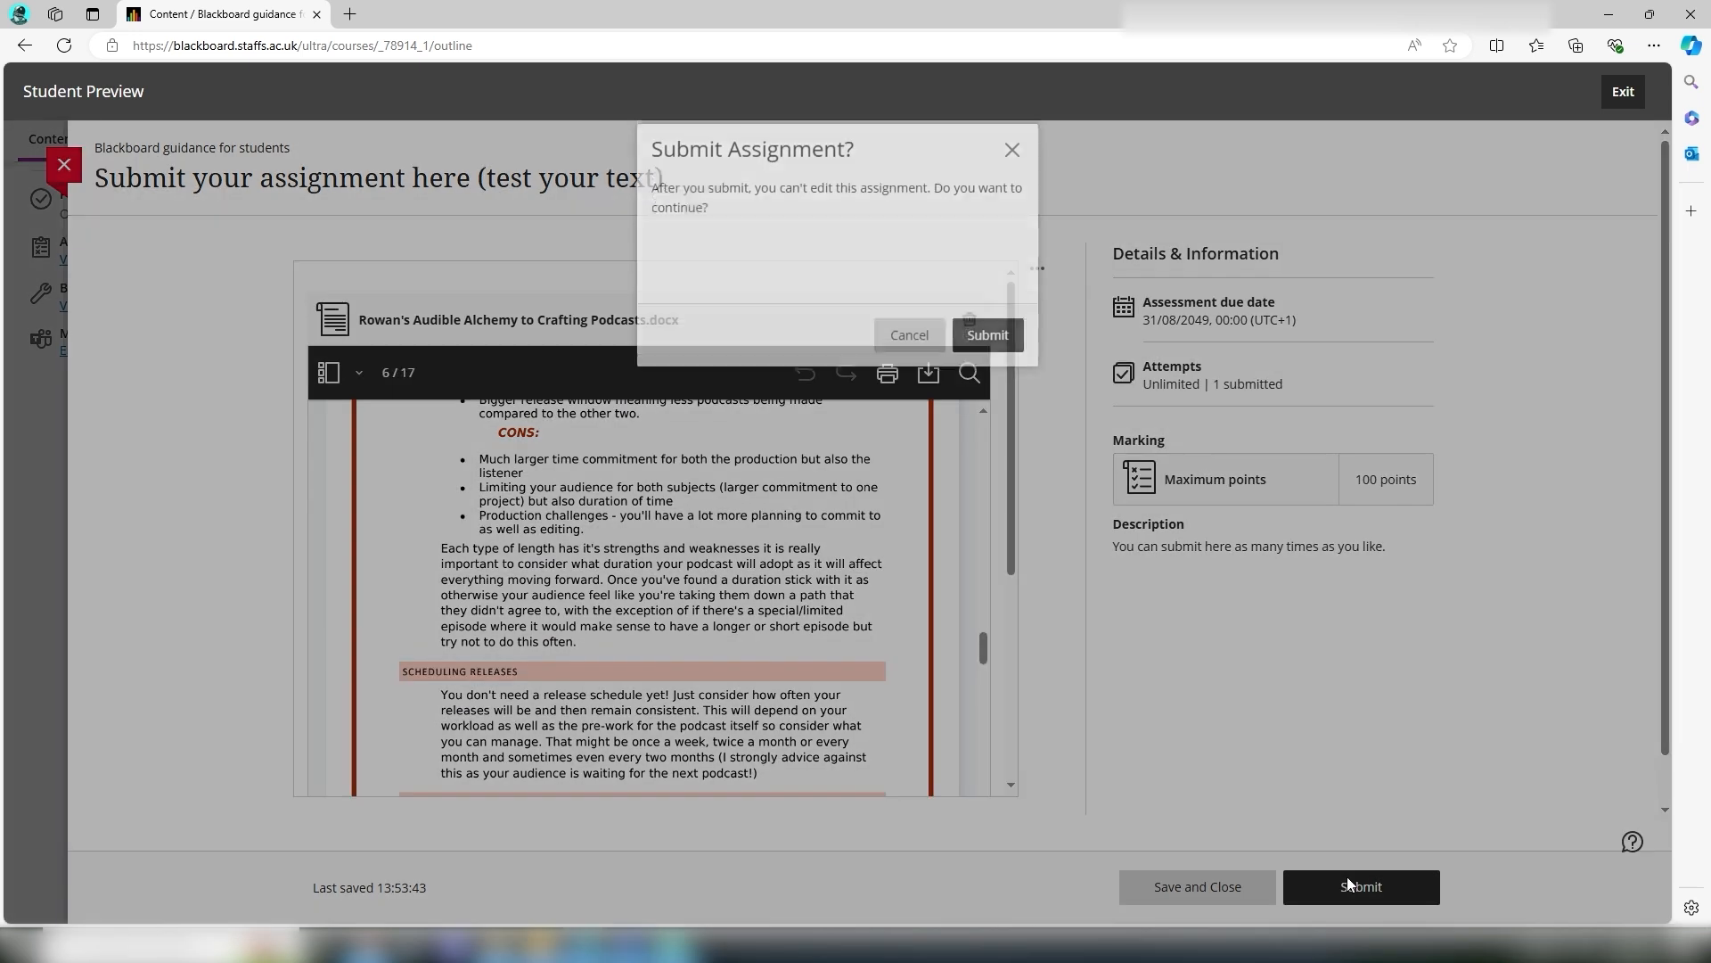
pyautogui.click(952, 359)
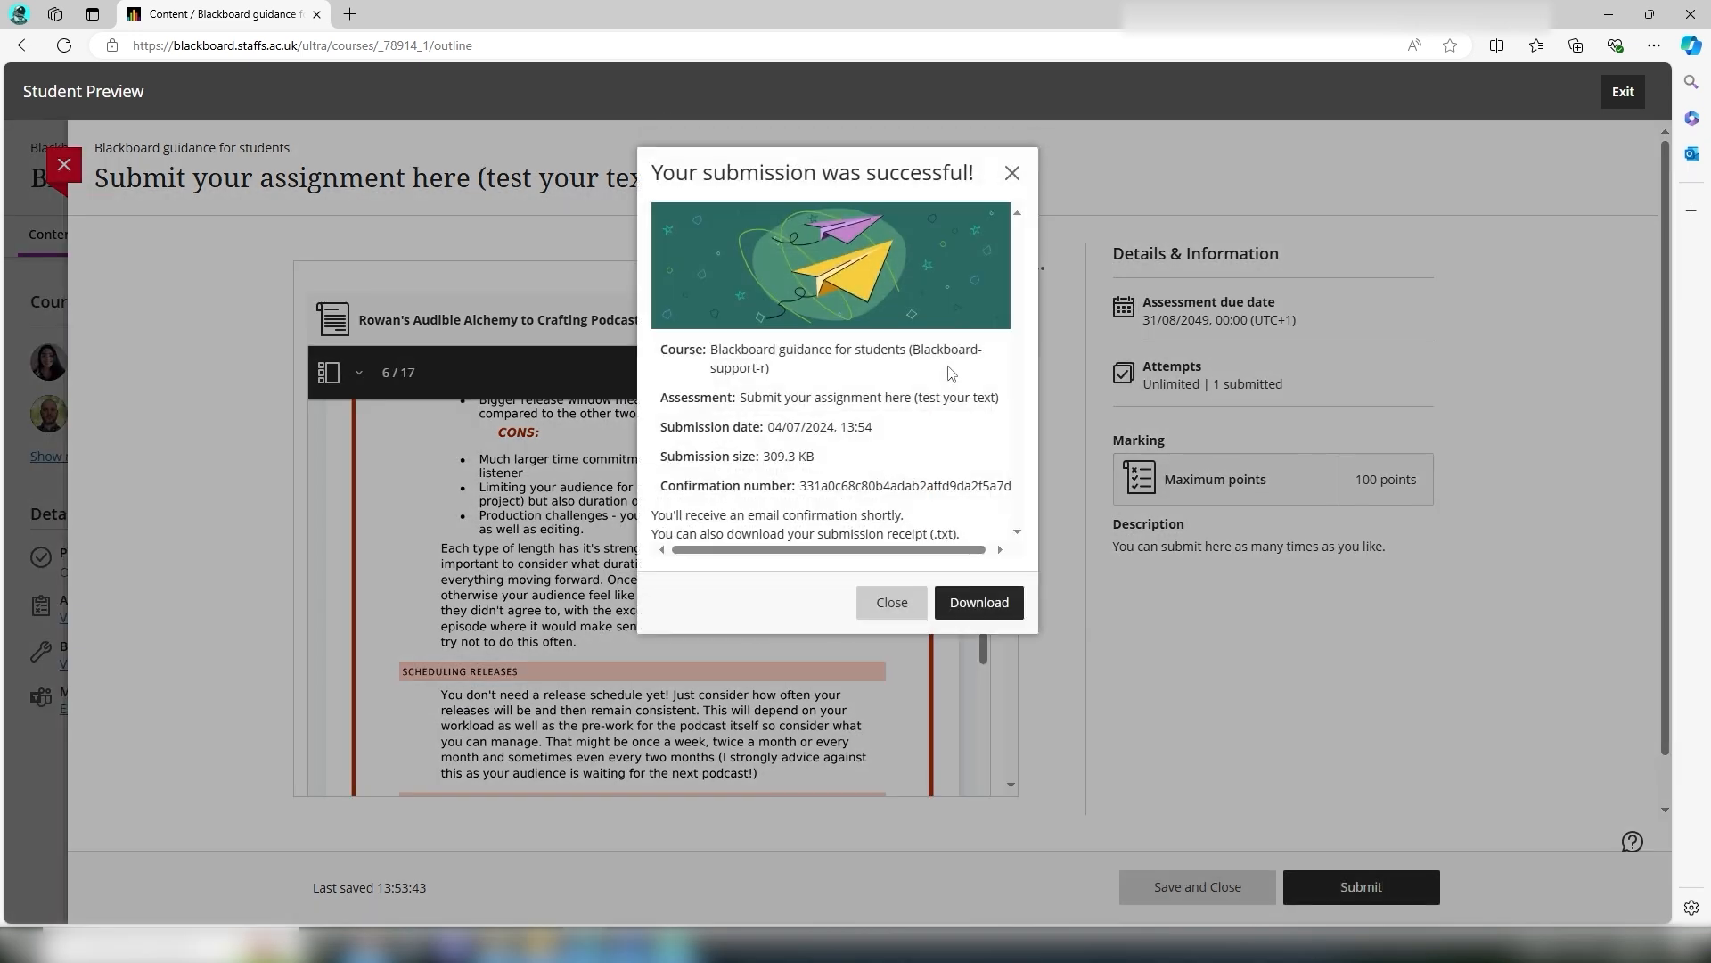
pyautogui.click(872, 599)
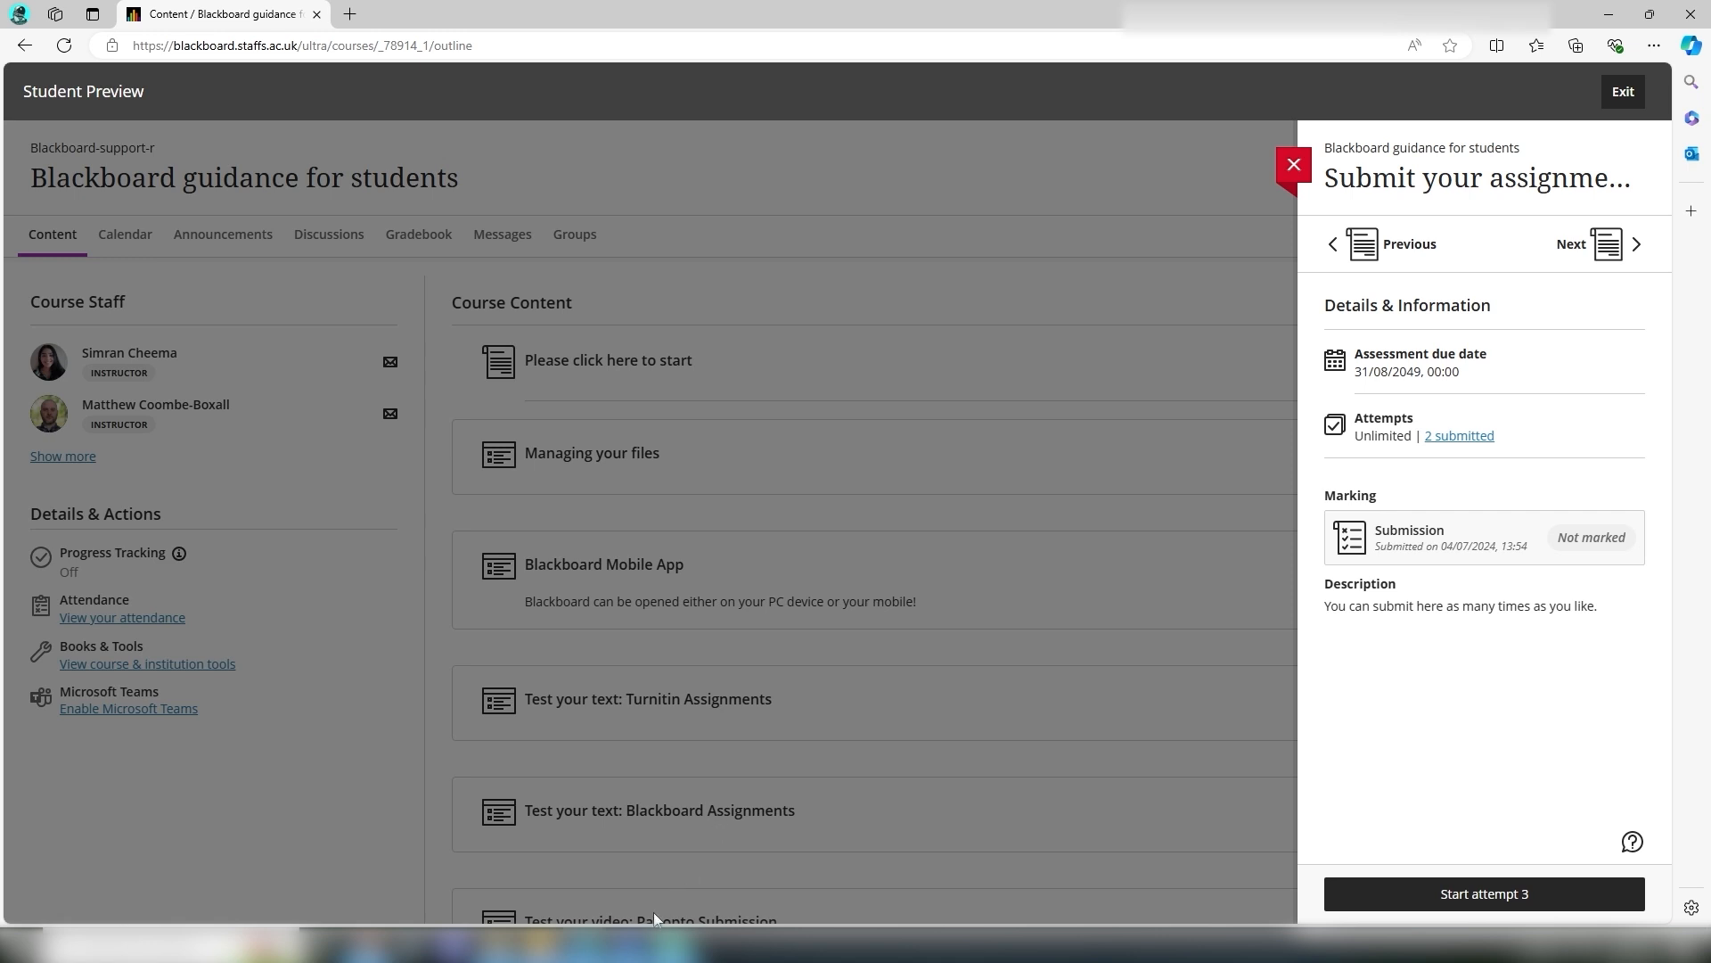
# Step: Save the document as a PDF (*.pdf) in Downloads under the same name
pyautogui.click(636, 945)
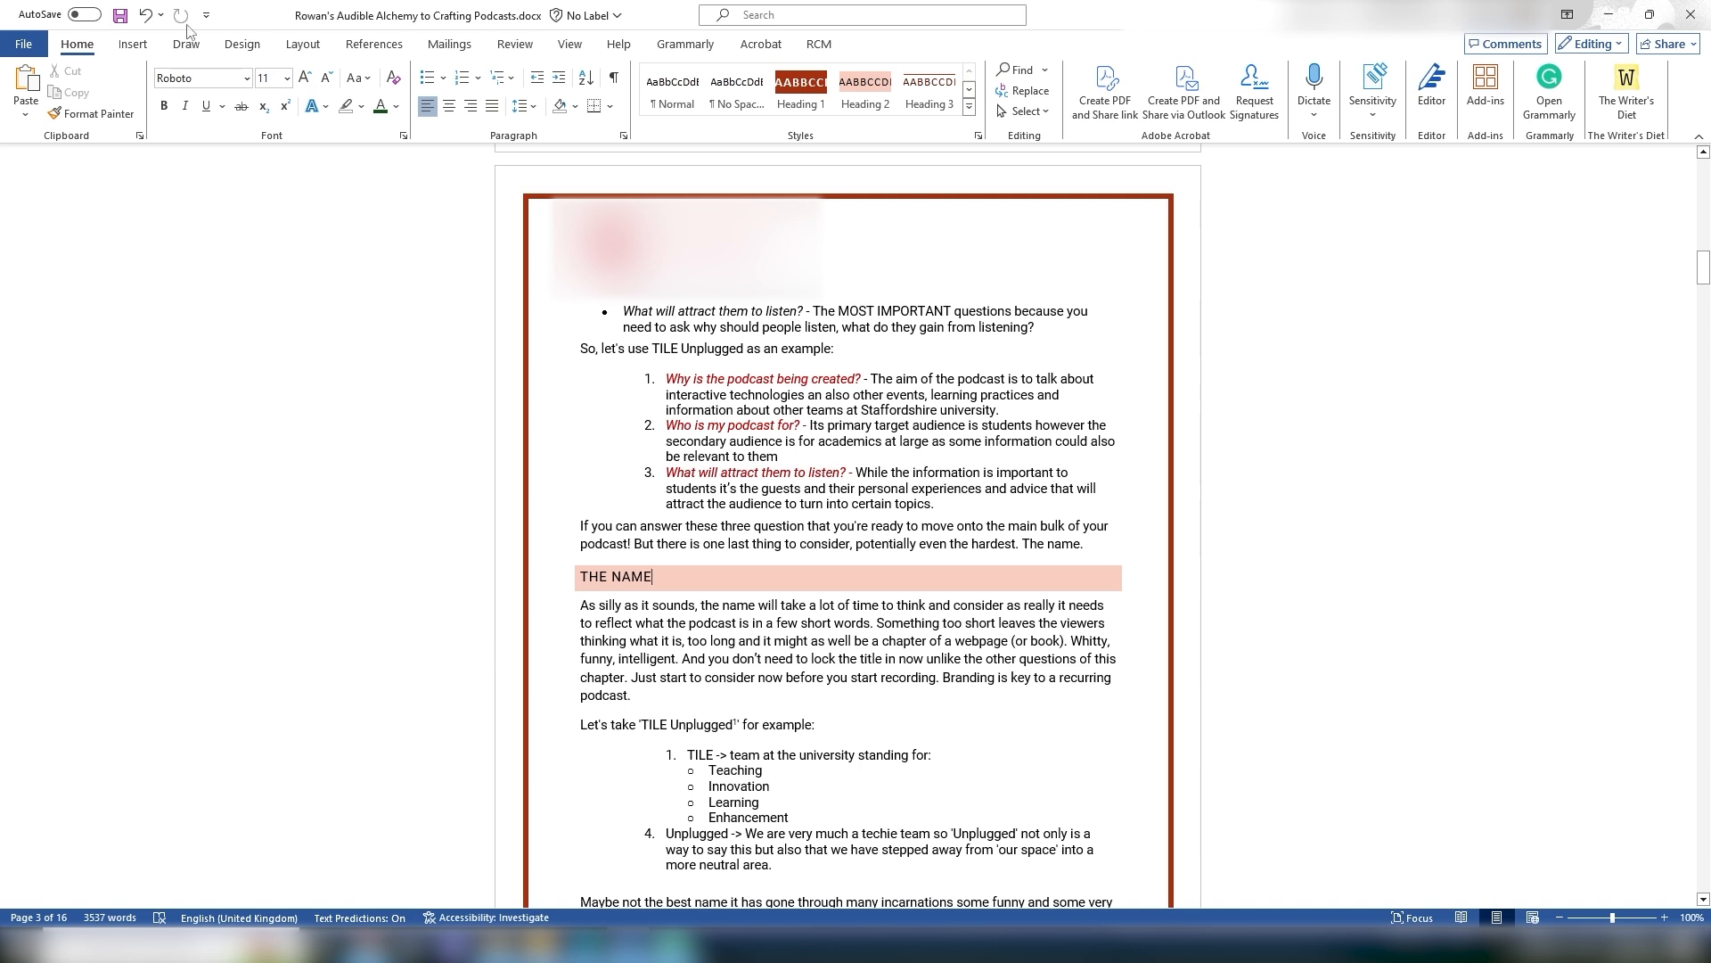
pyautogui.click(21, 53)
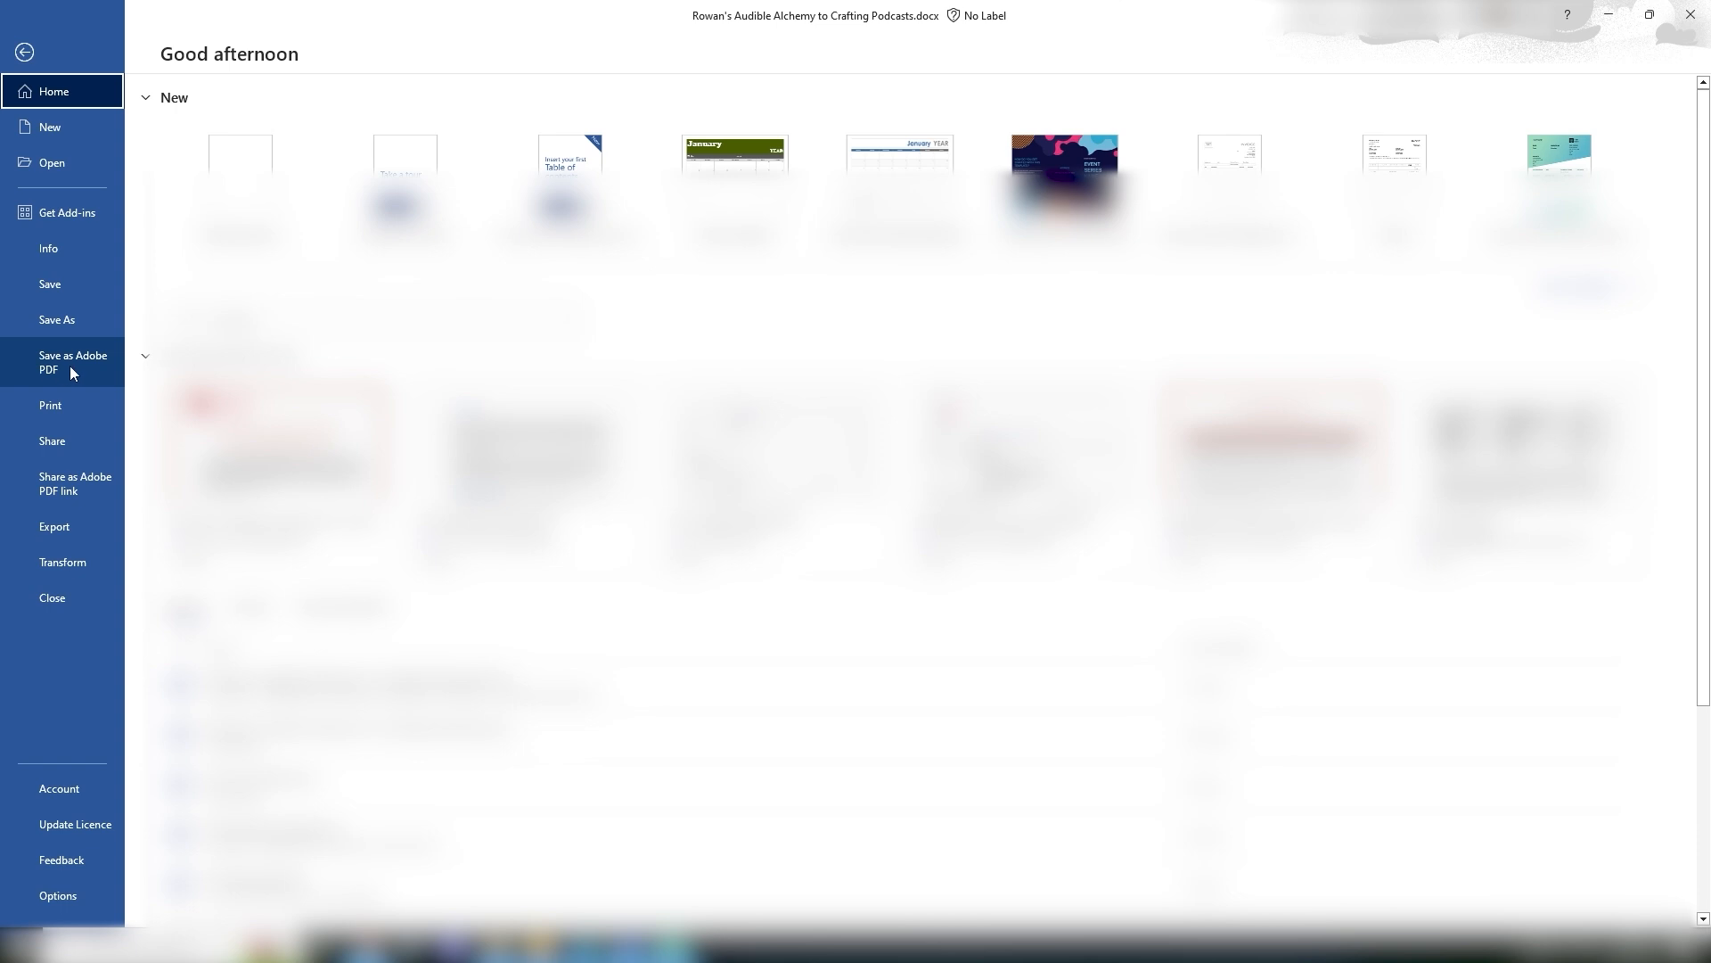
pyautogui.click(45, 323)
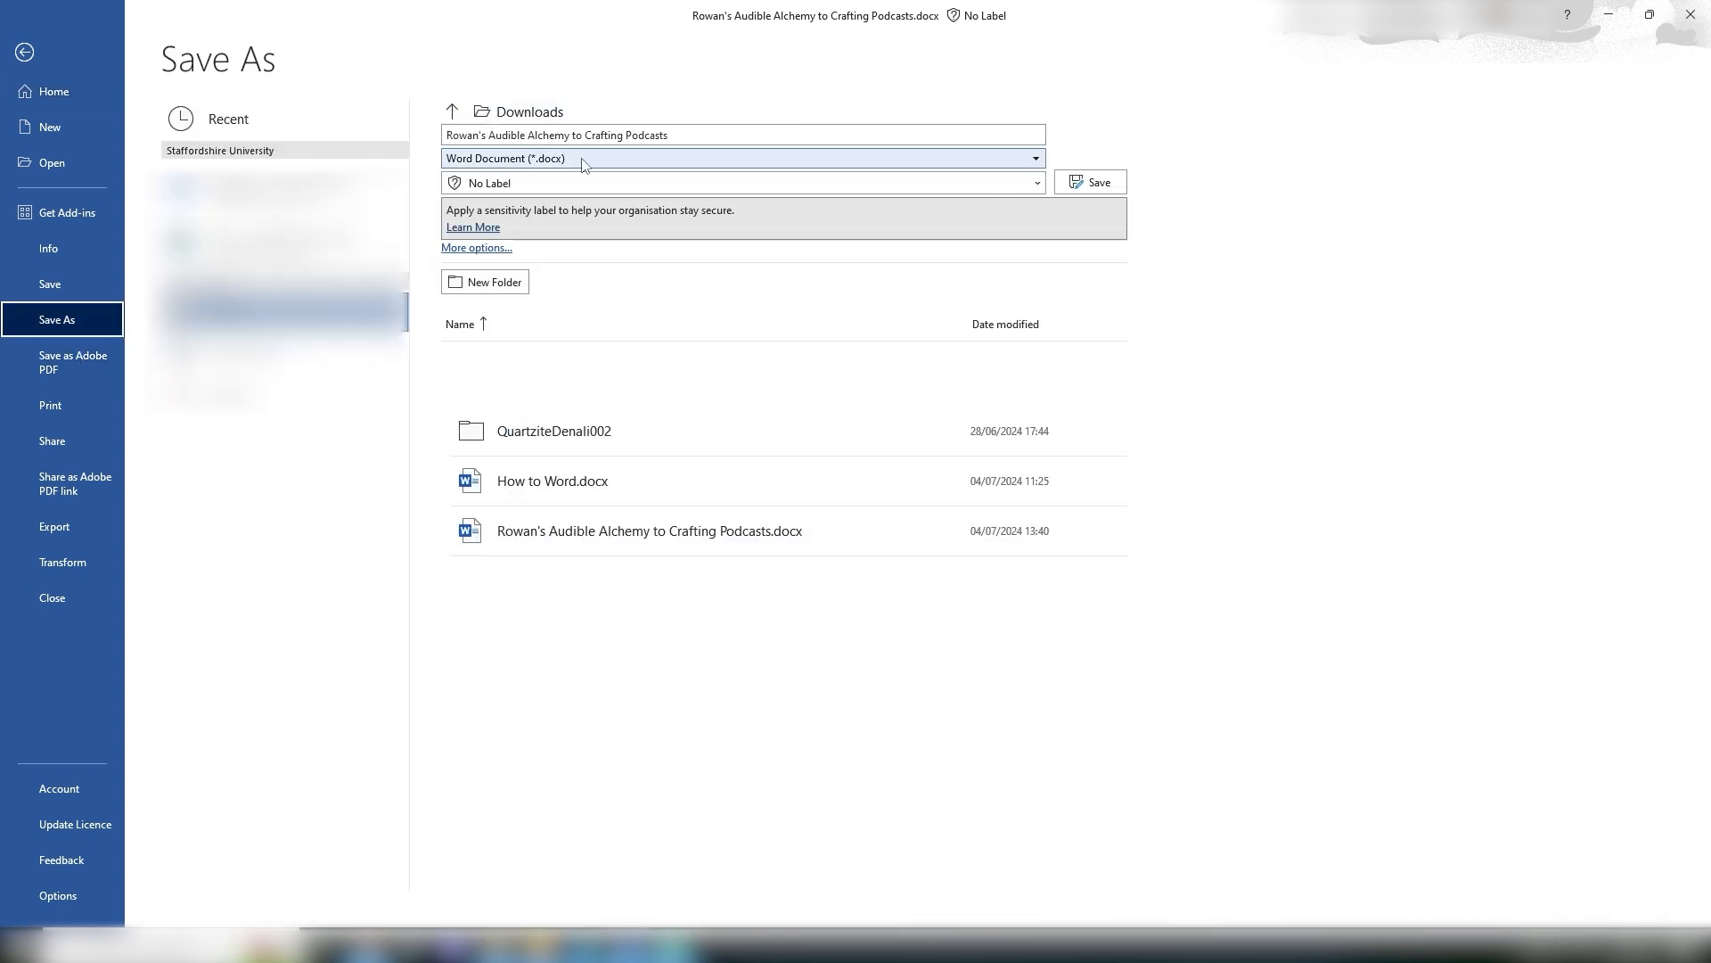
pyautogui.click(603, 135)
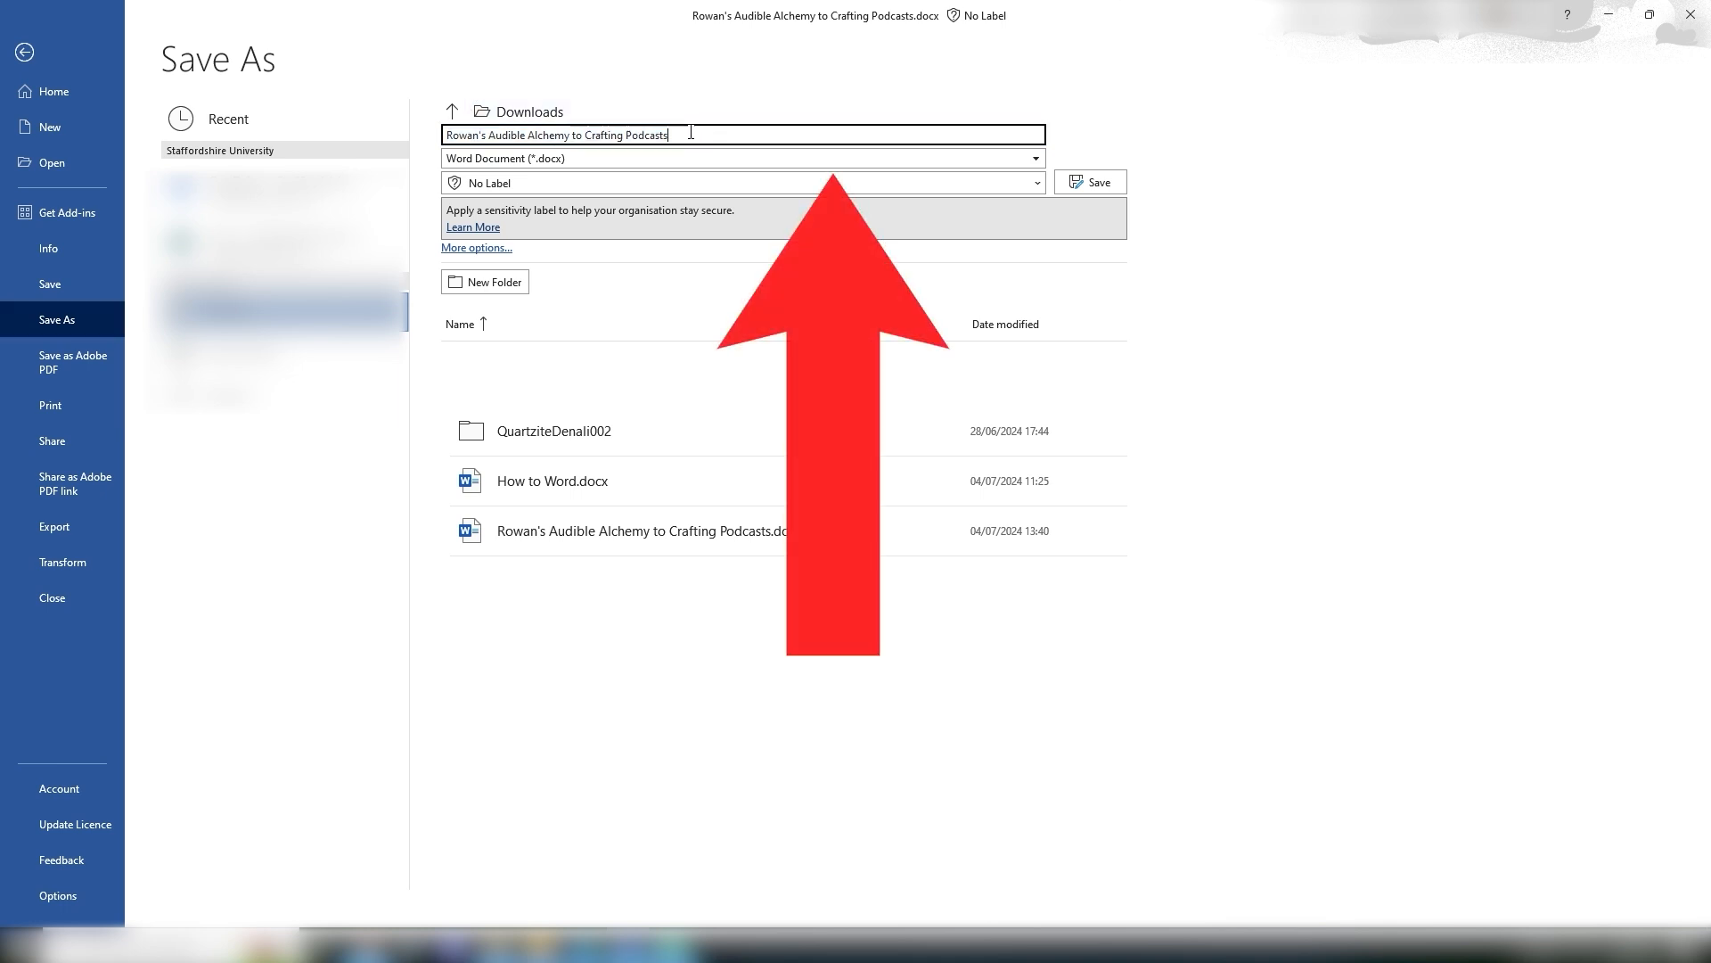
pyautogui.click(612, 164)
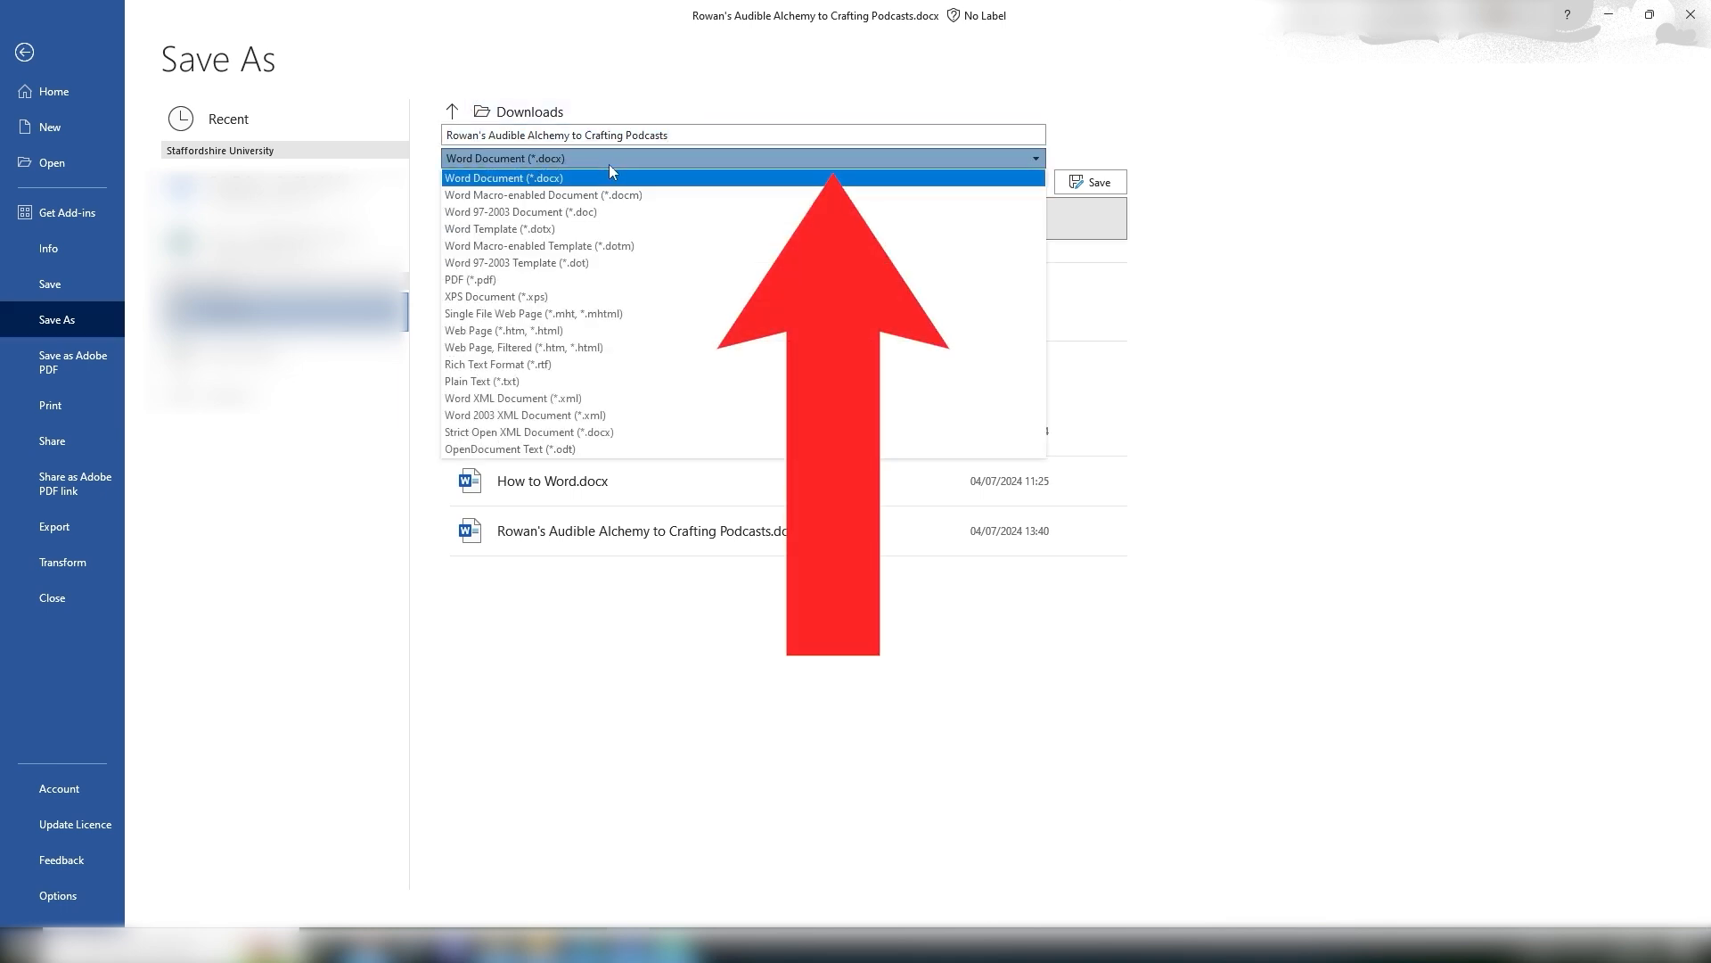
pyautogui.click(606, 279)
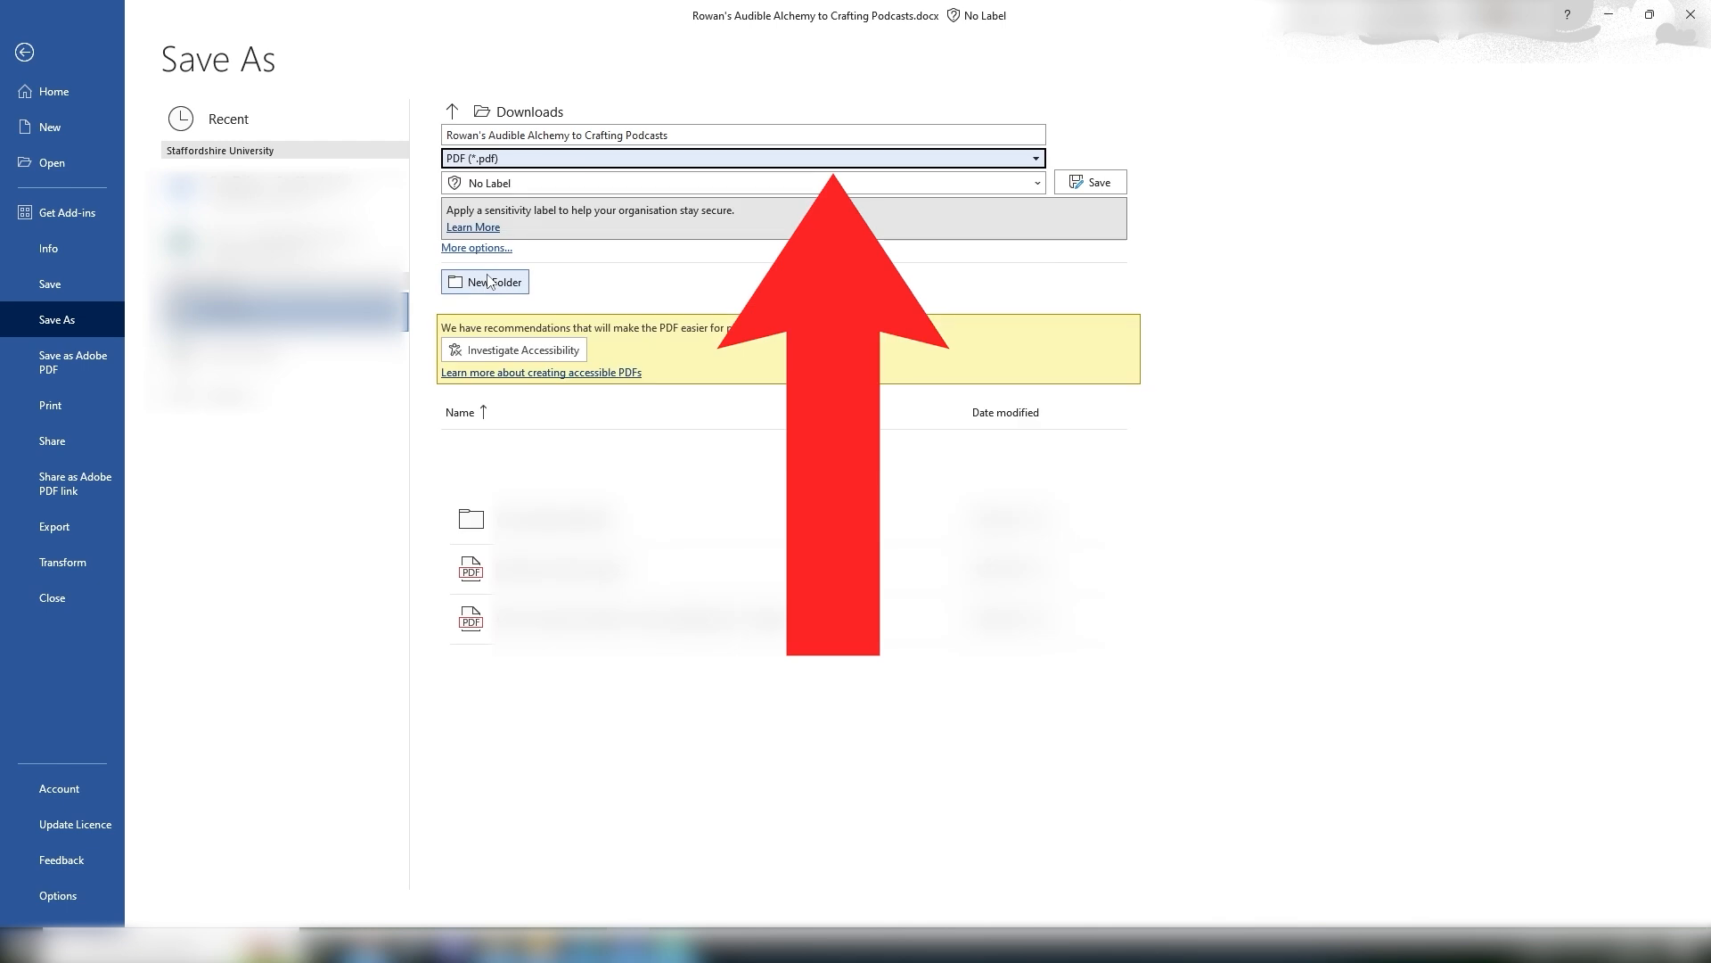
pyautogui.click(1094, 190)
pyautogui.click(1096, 183)
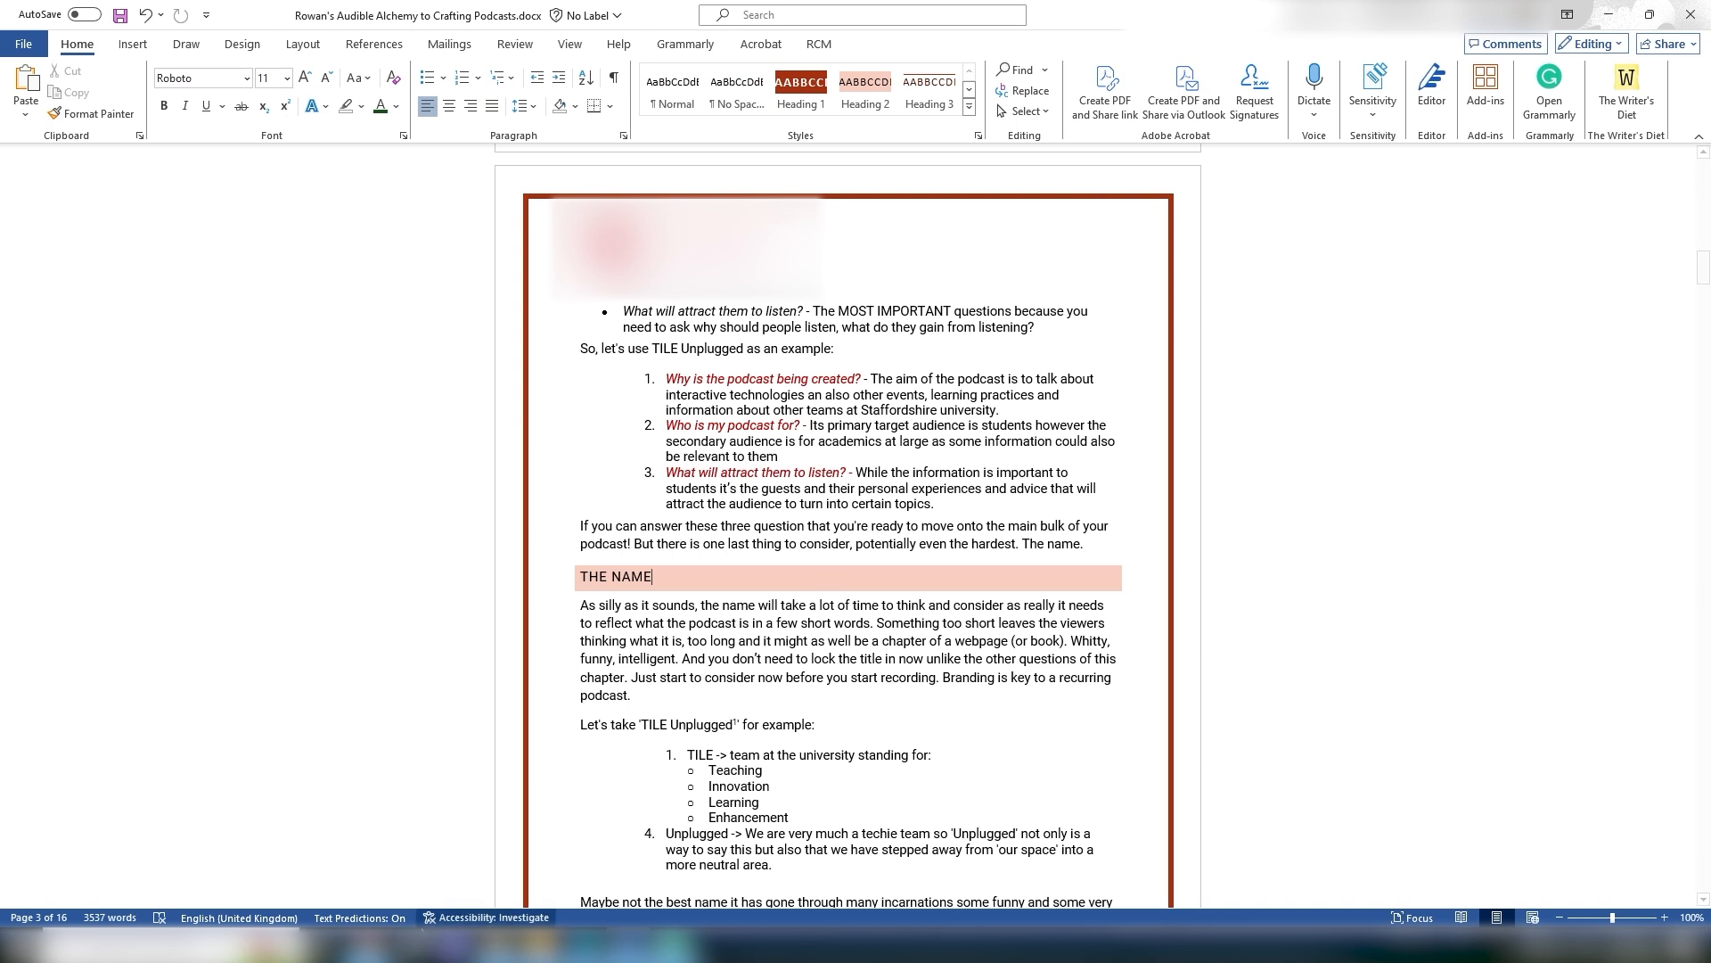
# Step: Start a third attempt on the assignment and place the cursor in the submission area
pyautogui.click(757, 863)
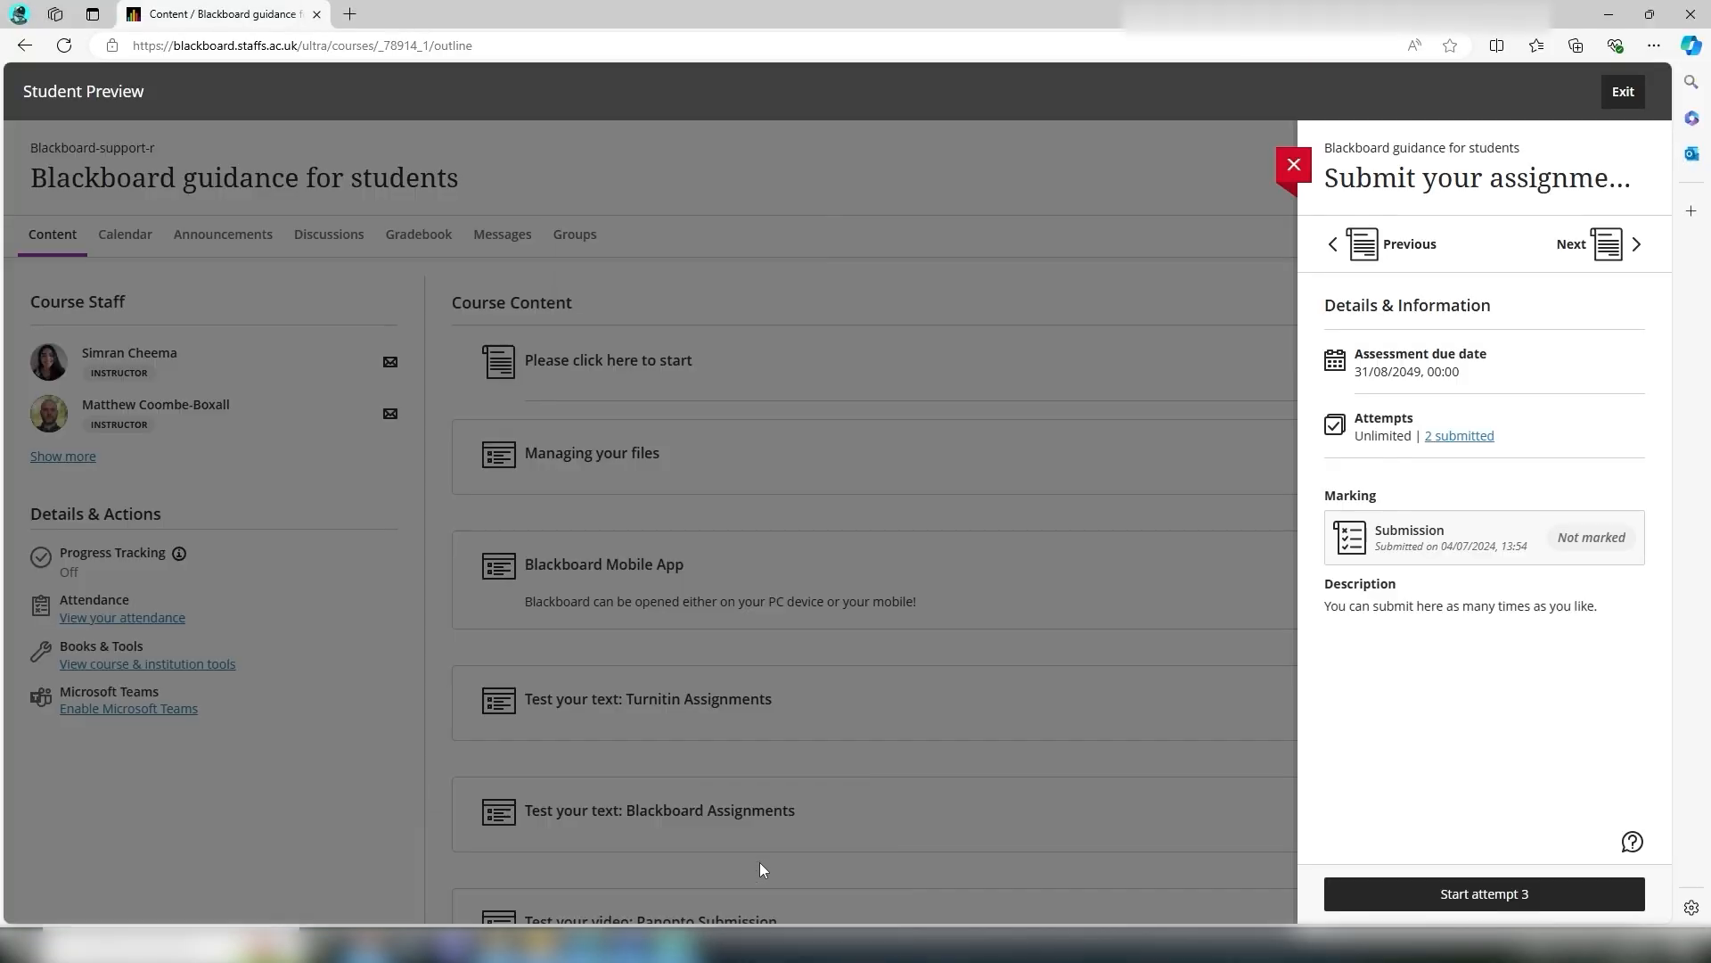
pyautogui.click(1444, 893)
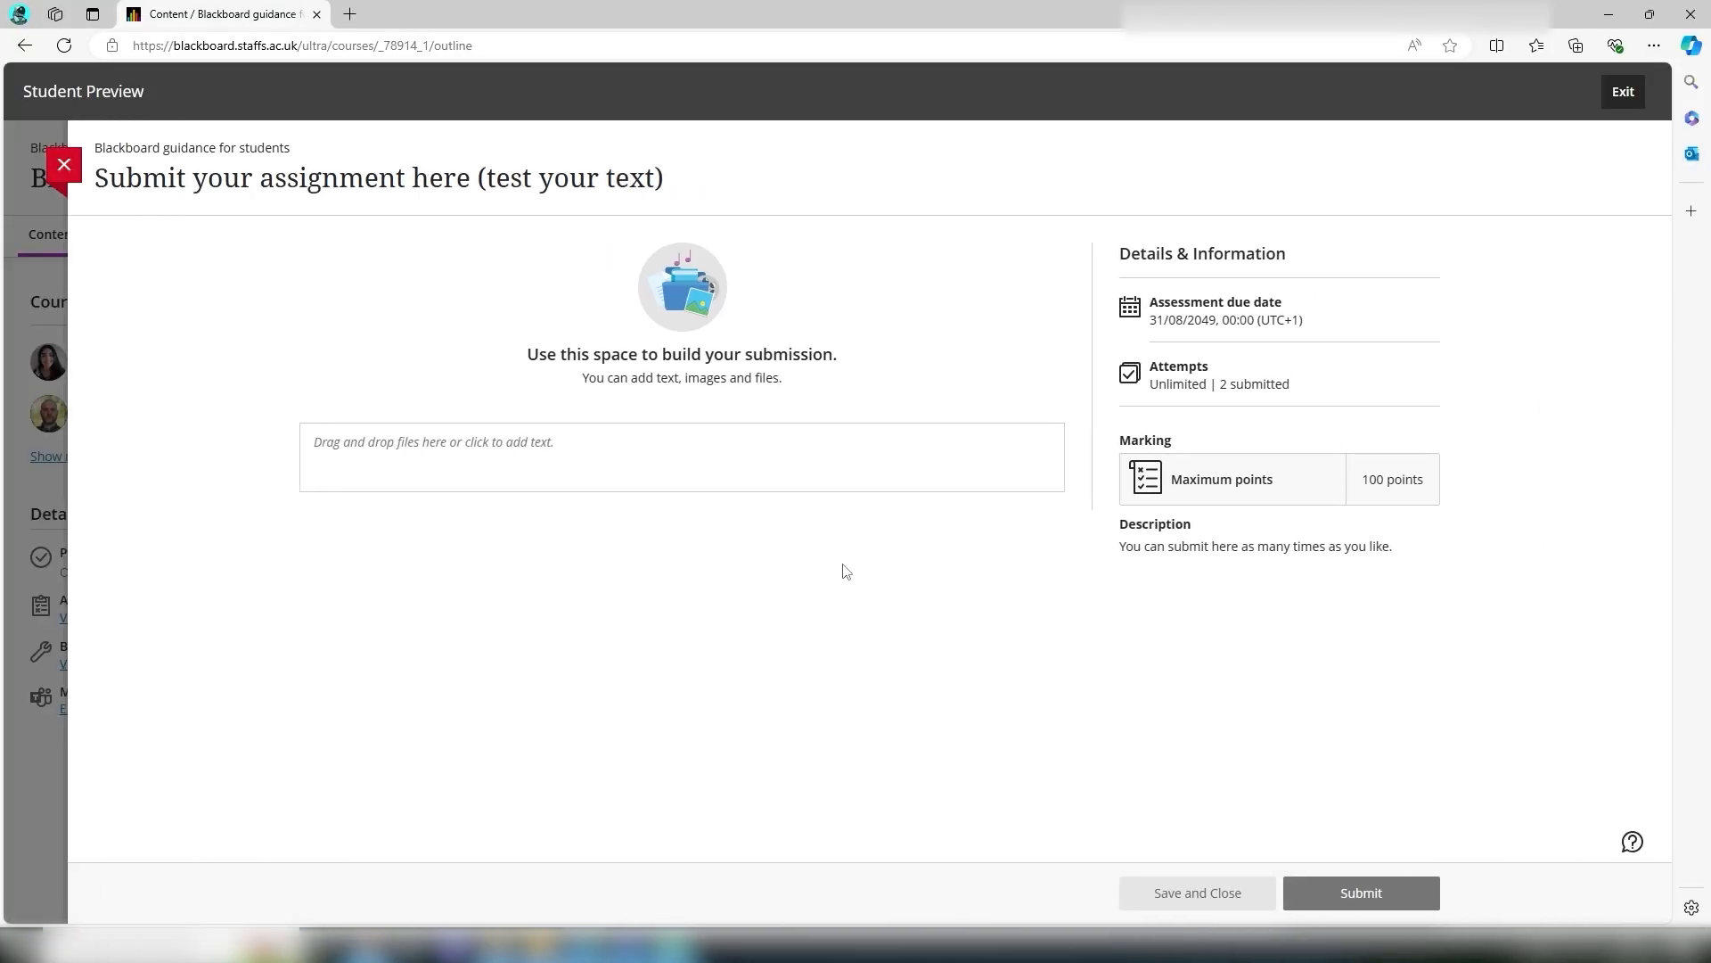
pyautogui.click(456, 464)
# Step: Add Rowan's Audible Alchemy to Crafting Podcasts.pdf from Downloads to the submission and submit the attempt
pyautogui.click(481, 946)
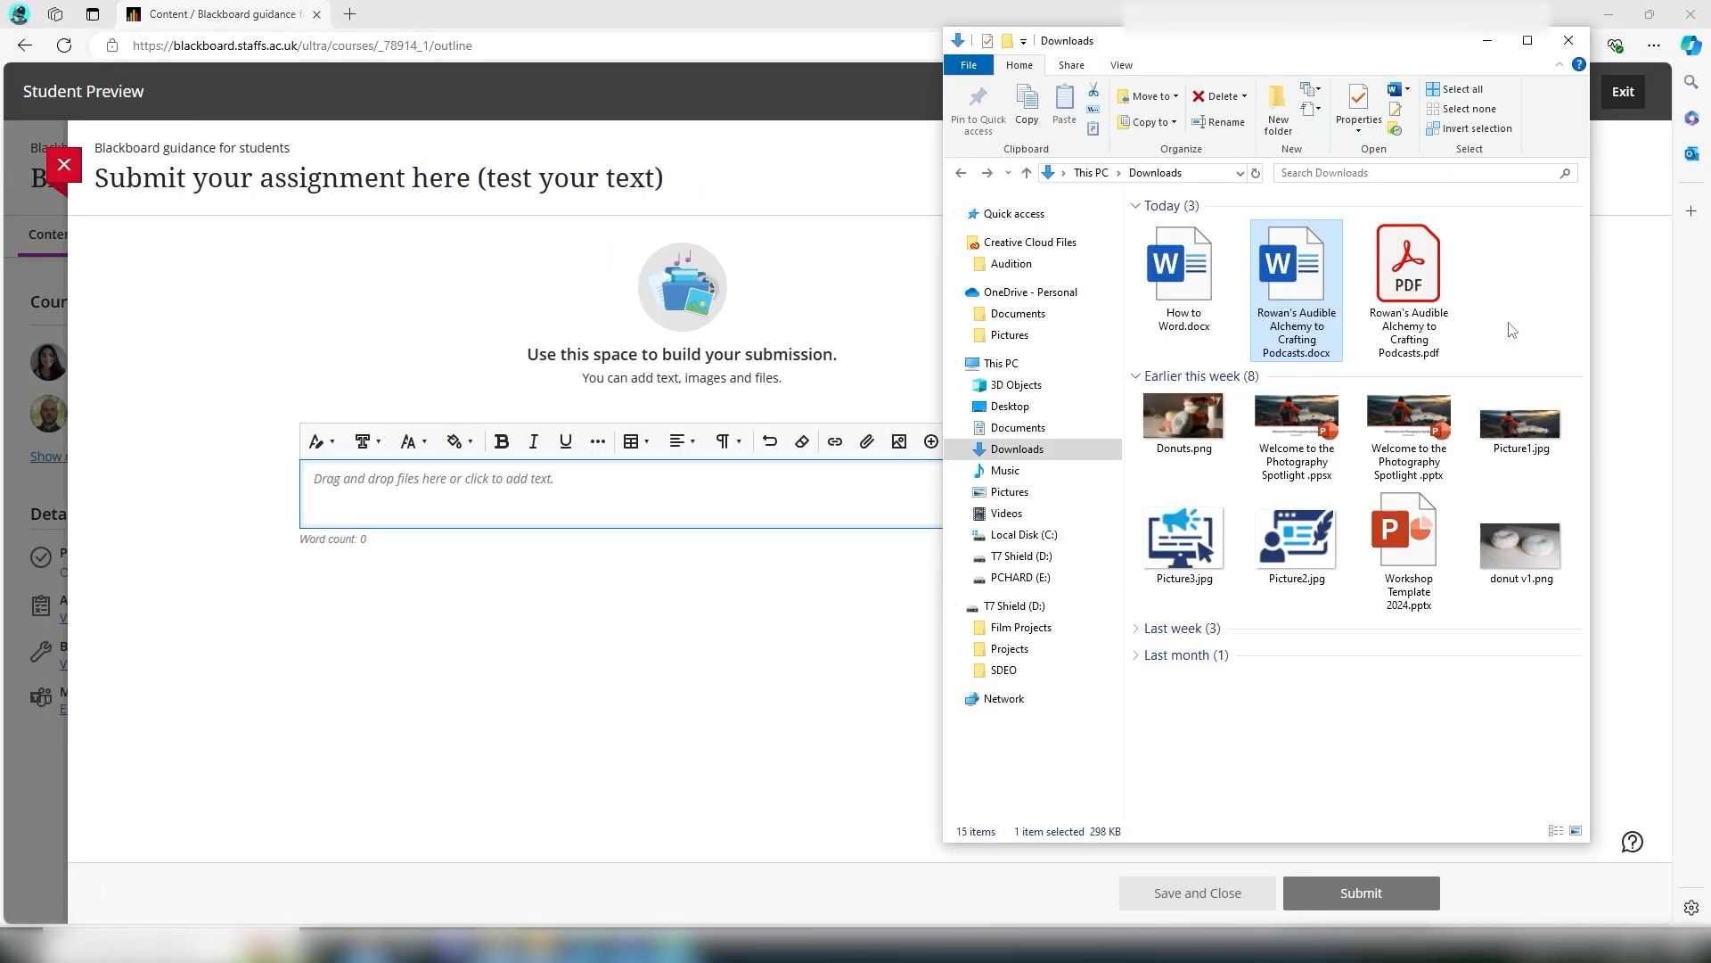
pyautogui.click(1417, 294)
pyautogui.click(1487, 306)
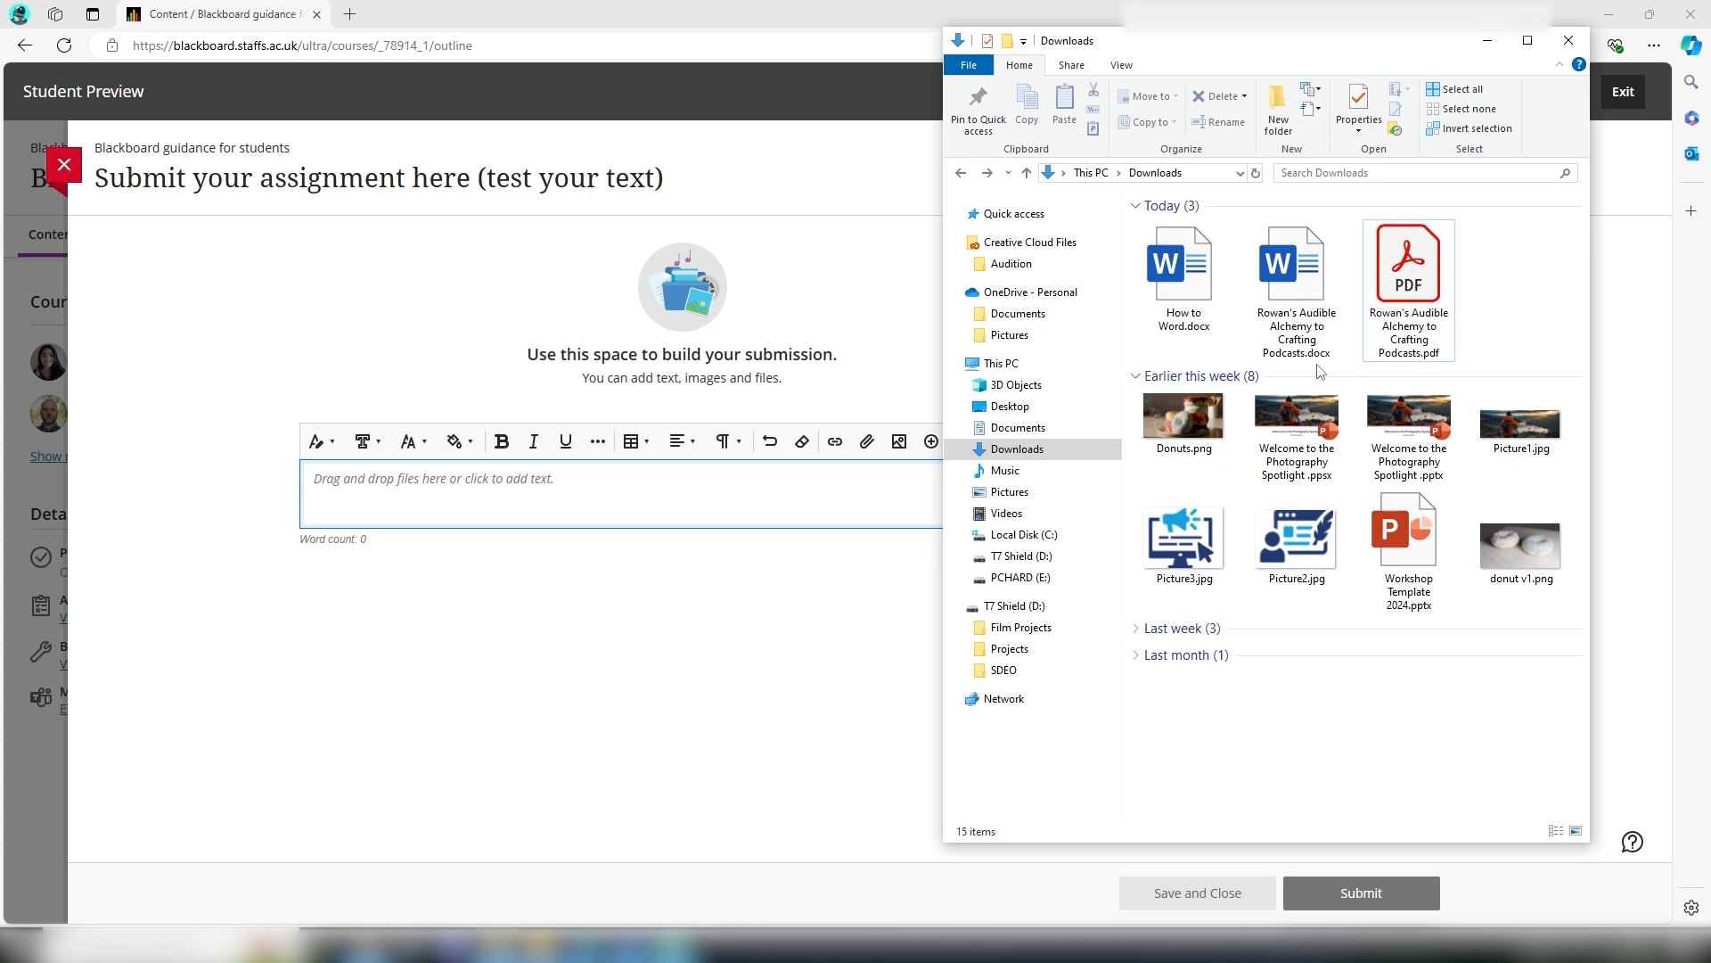
pyautogui.moveTo(1407, 365); pyautogui.dragTo(392, 496)
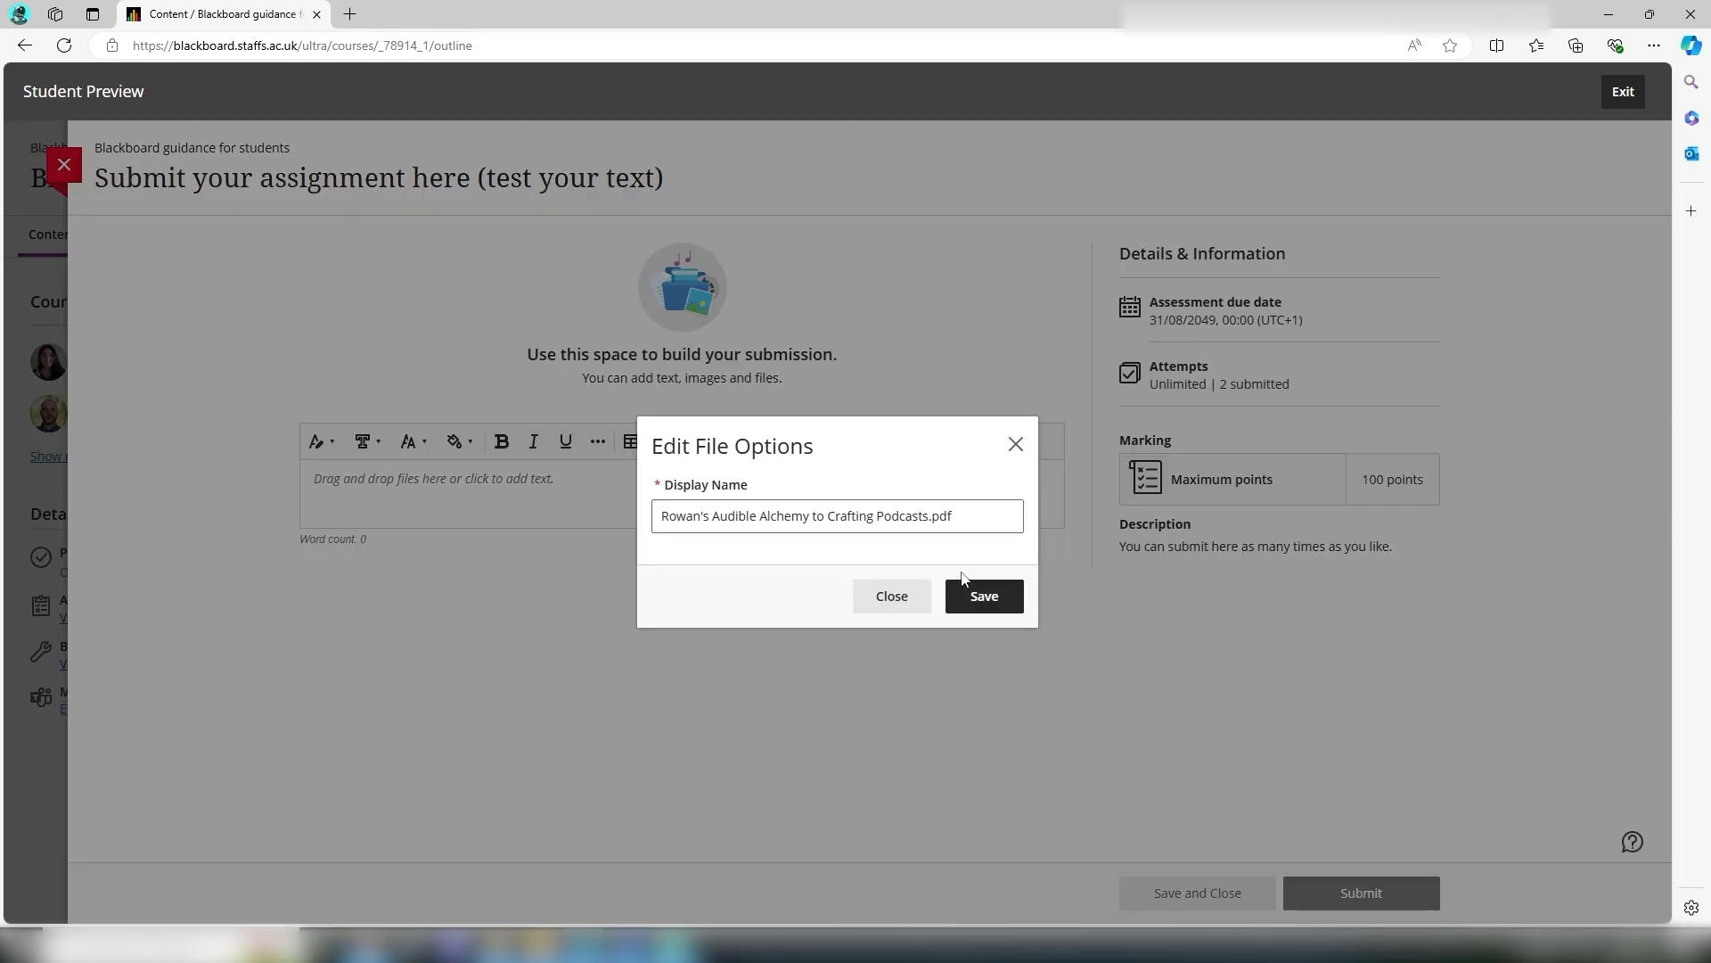
pyautogui.click(991, 598)
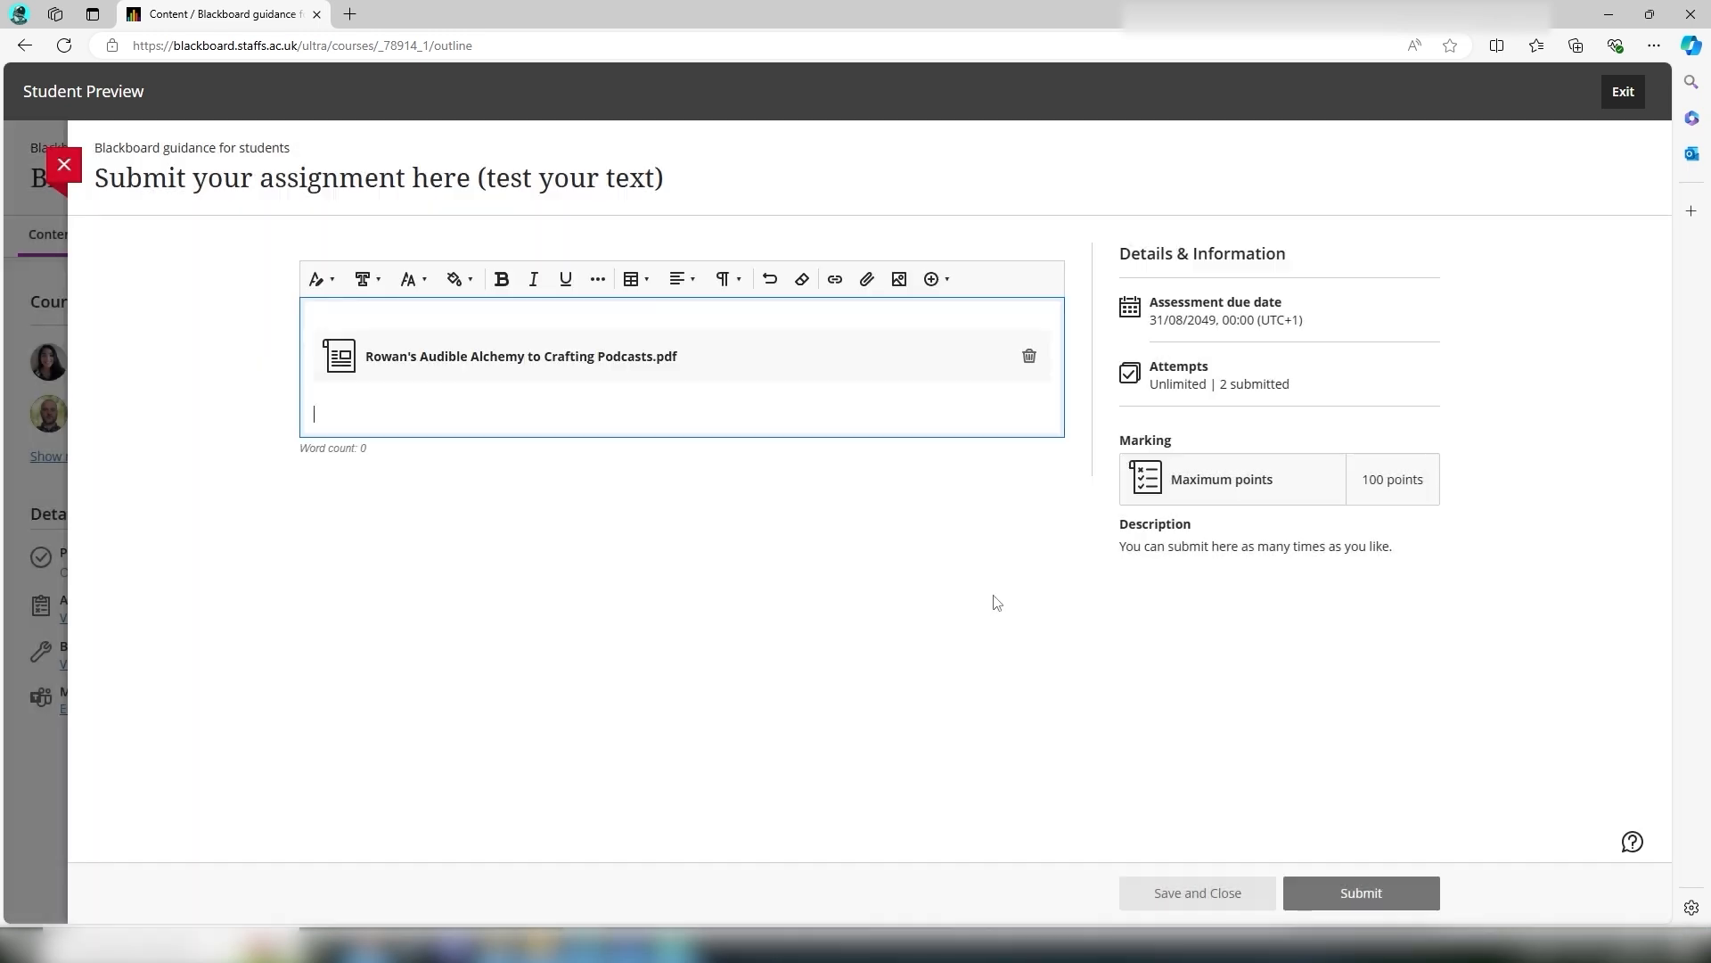
pyautogui.click(1372, 894)
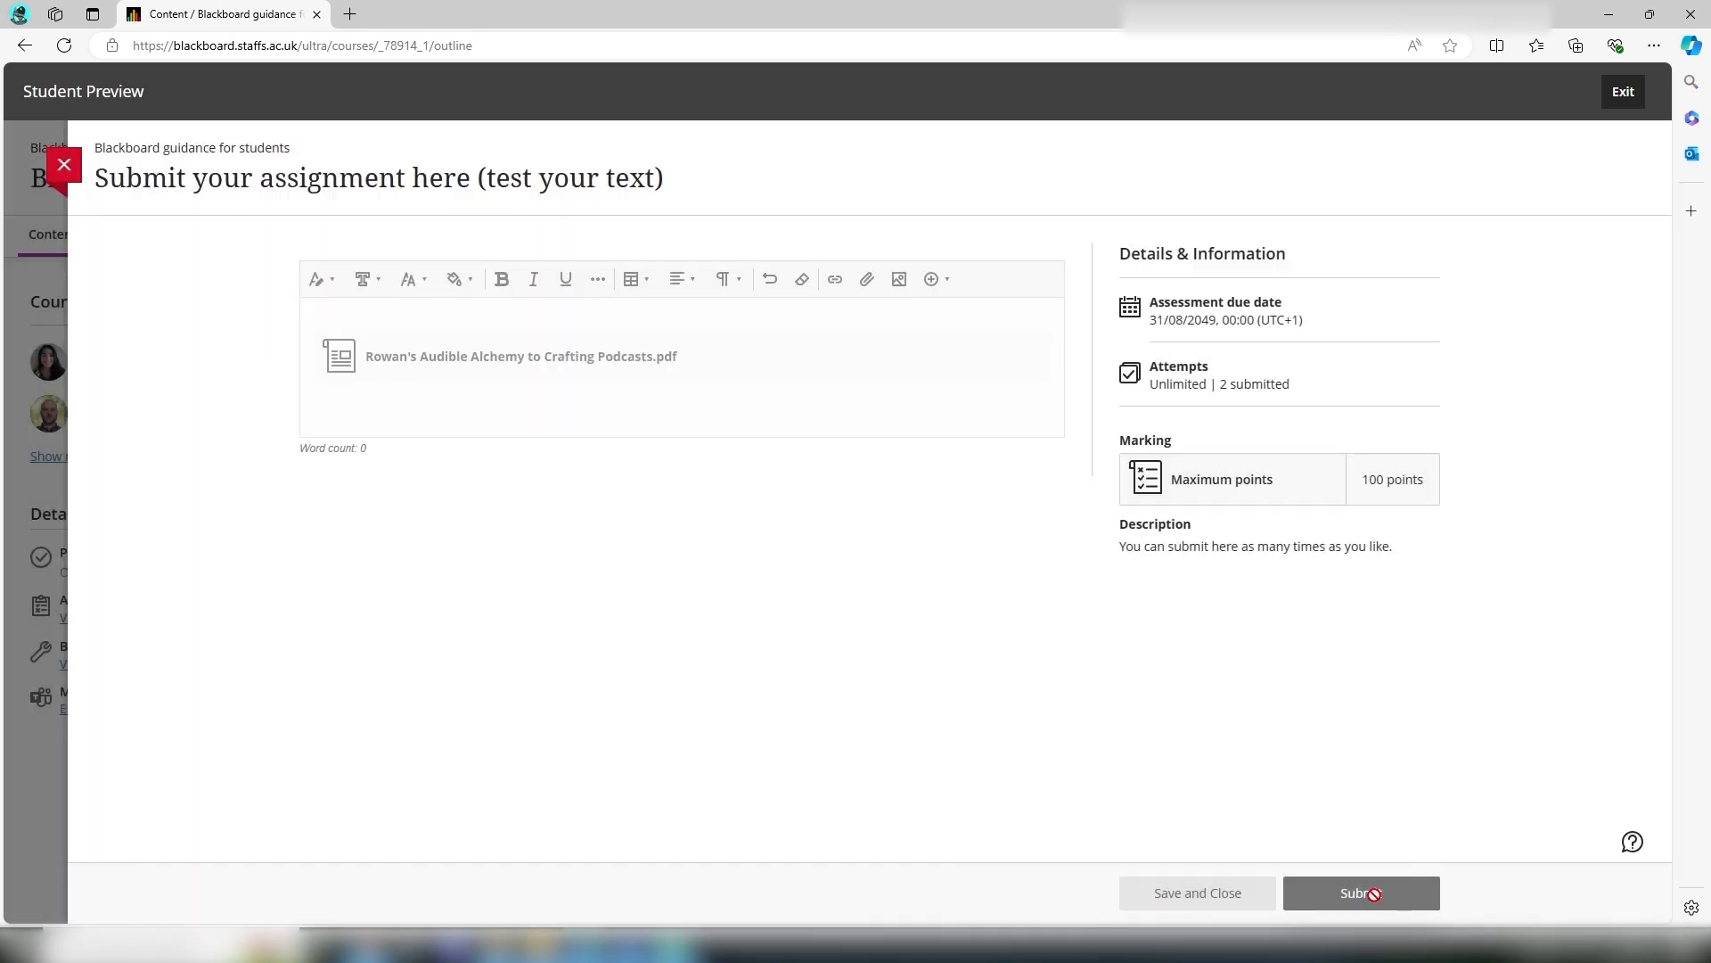